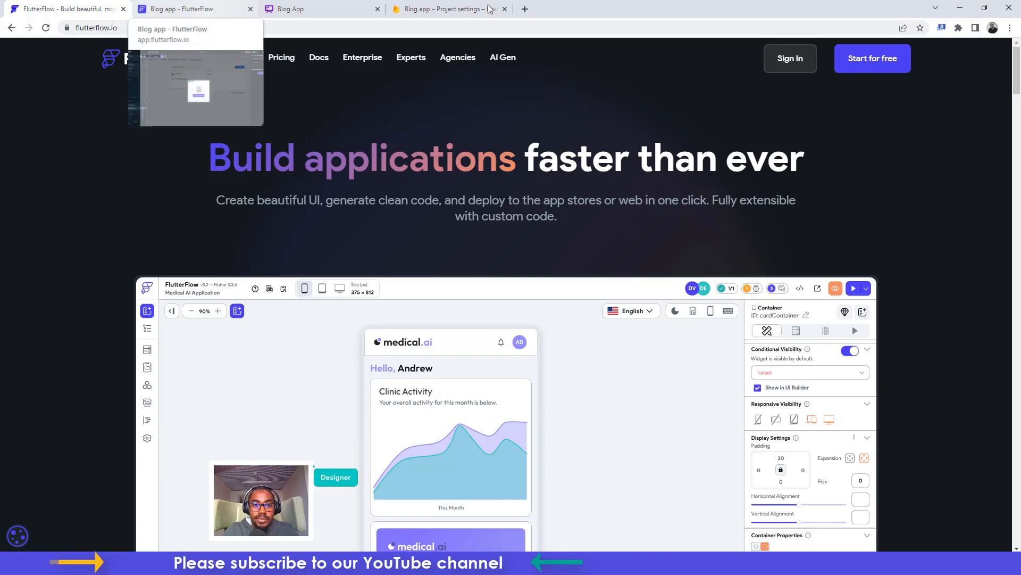
Check the Firebase project settings and the Whimsical post_comments schema, then return to the FlutterFlow blog_app project
left_click(451, 8)
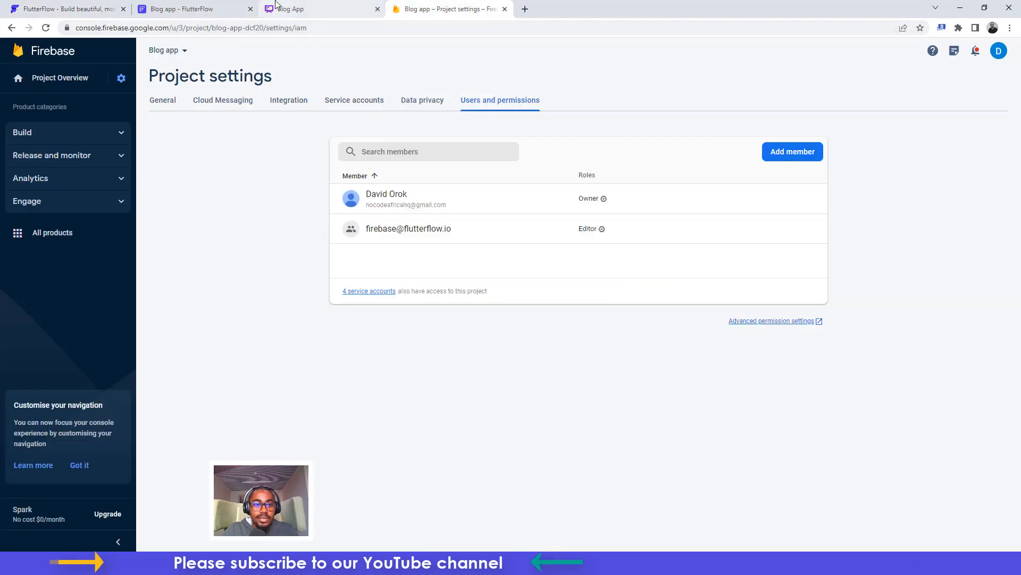
left_click(290, 7)
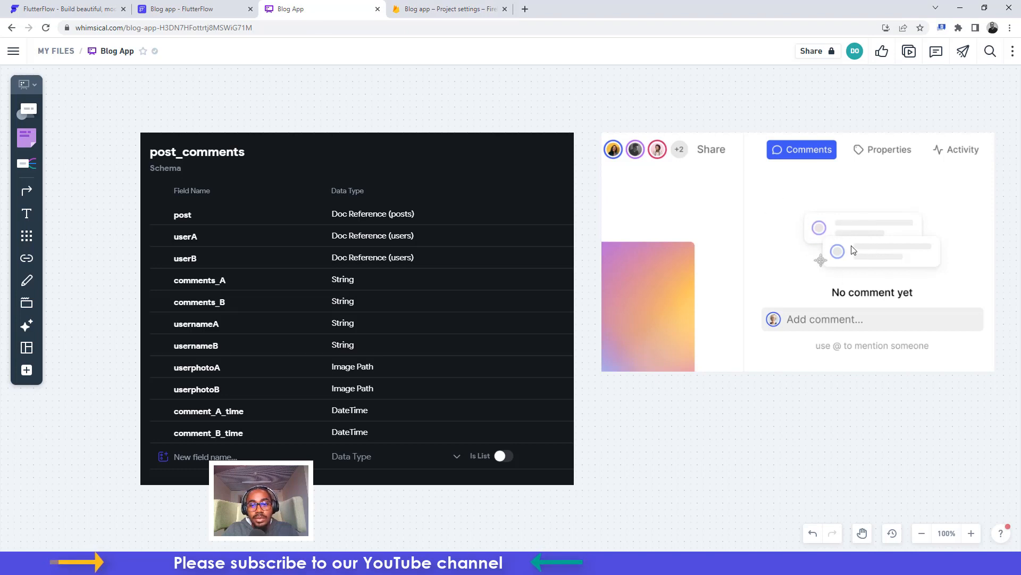
left_click(171, 5)
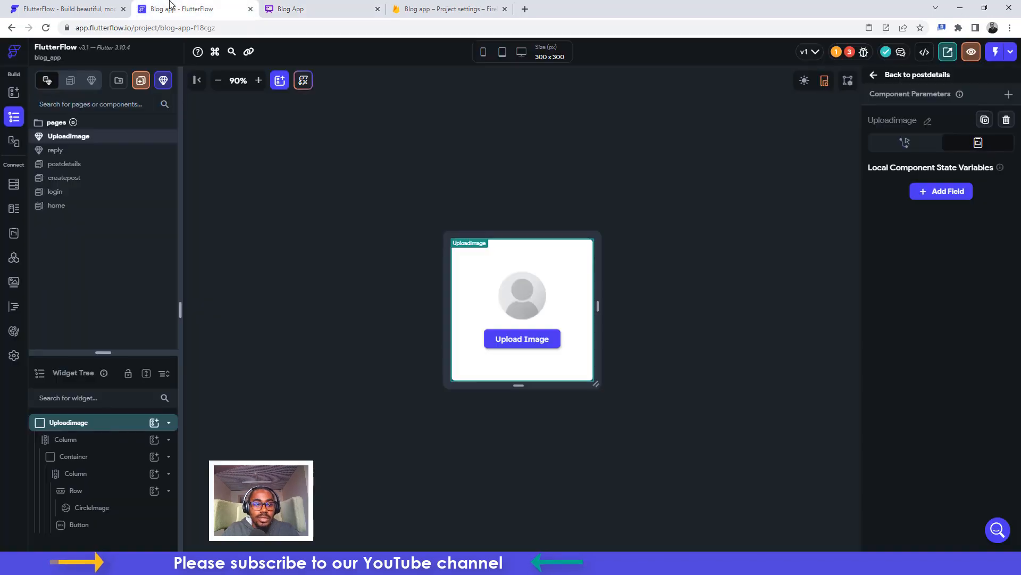
Look at the home page, then bring up the login page with its Welcome Back form
left_click(55, 206)
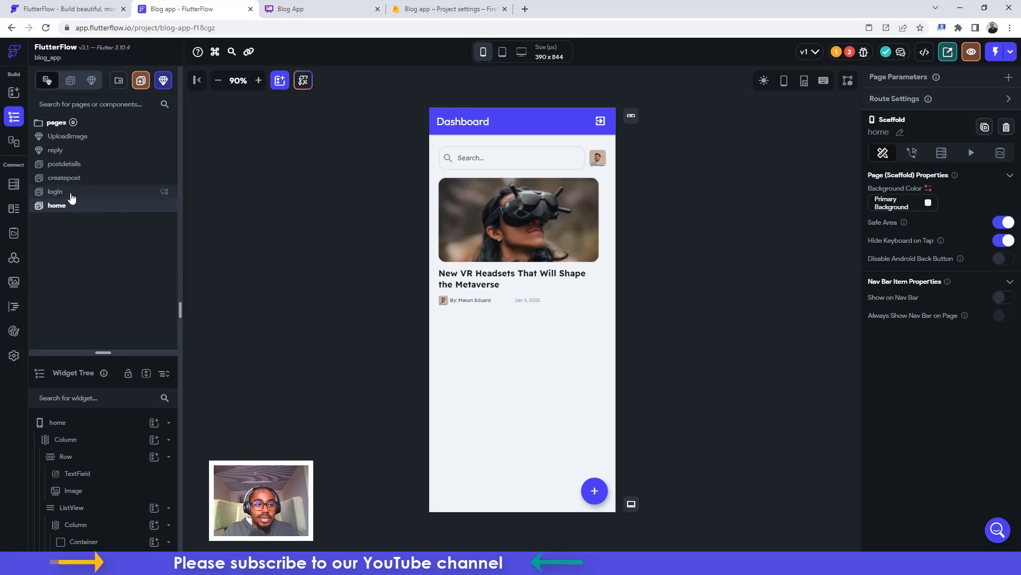
left_click(56, 192)
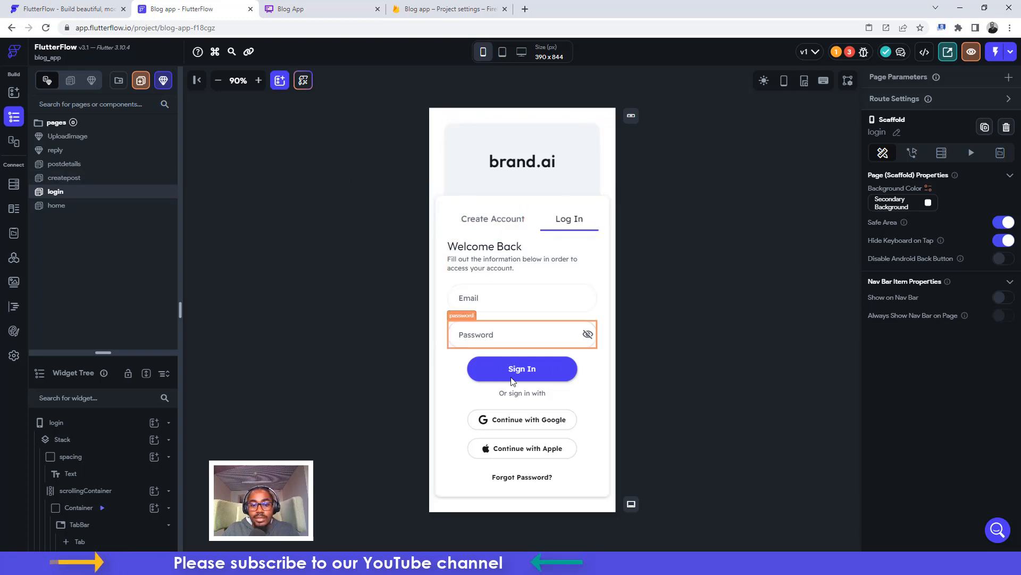
Change the login heading text from brand.ai to 'blog app', then open the home Dashboard page
left_click(506, 169)
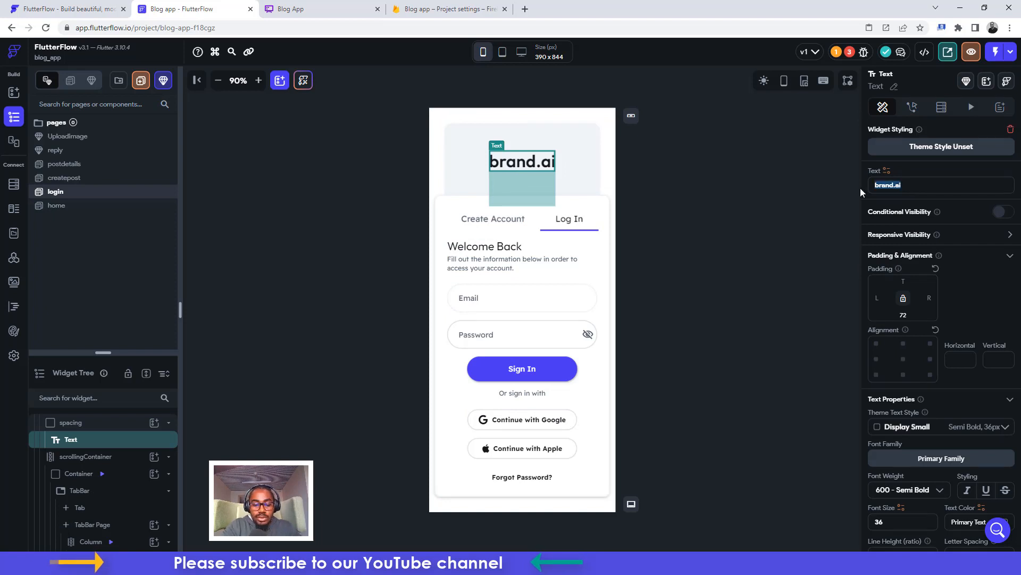
type("blog")
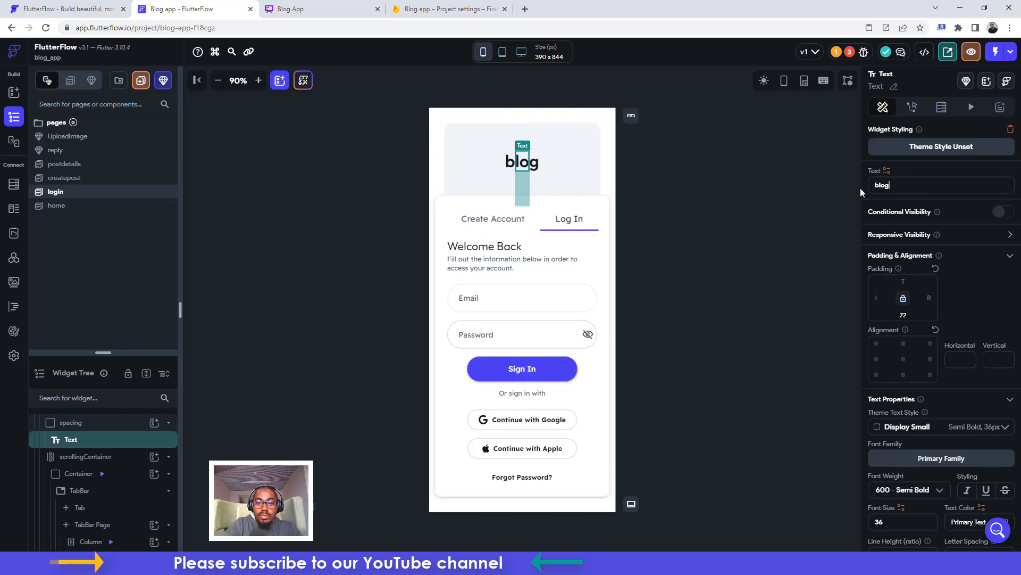
type(" app")
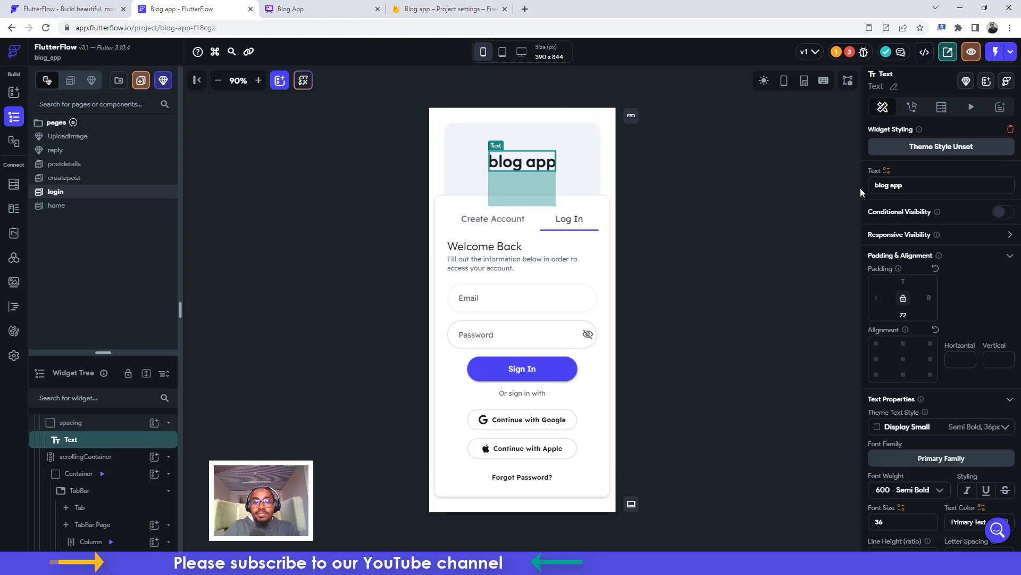
left_click(716, 189)
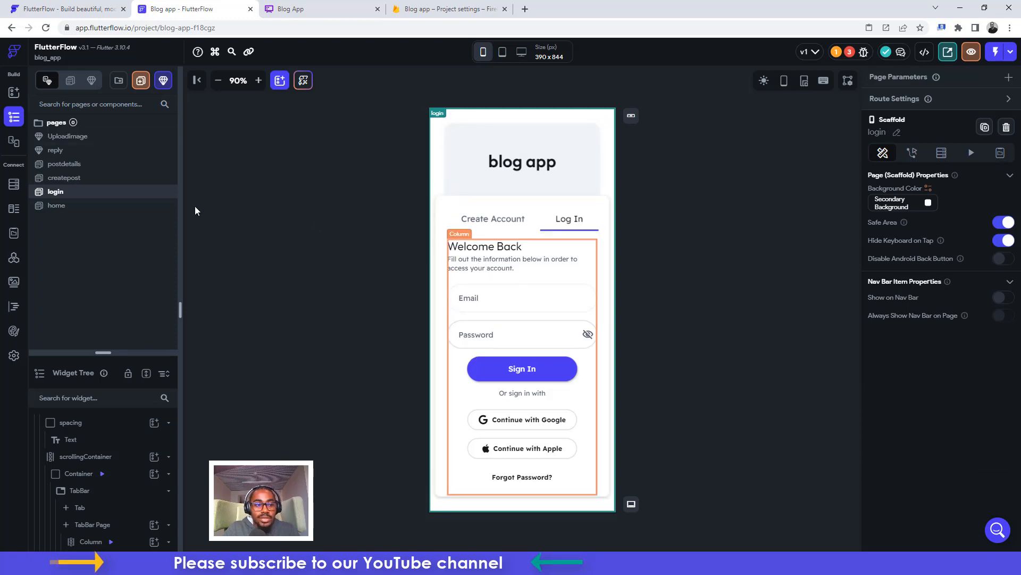
left_click(59, 206)
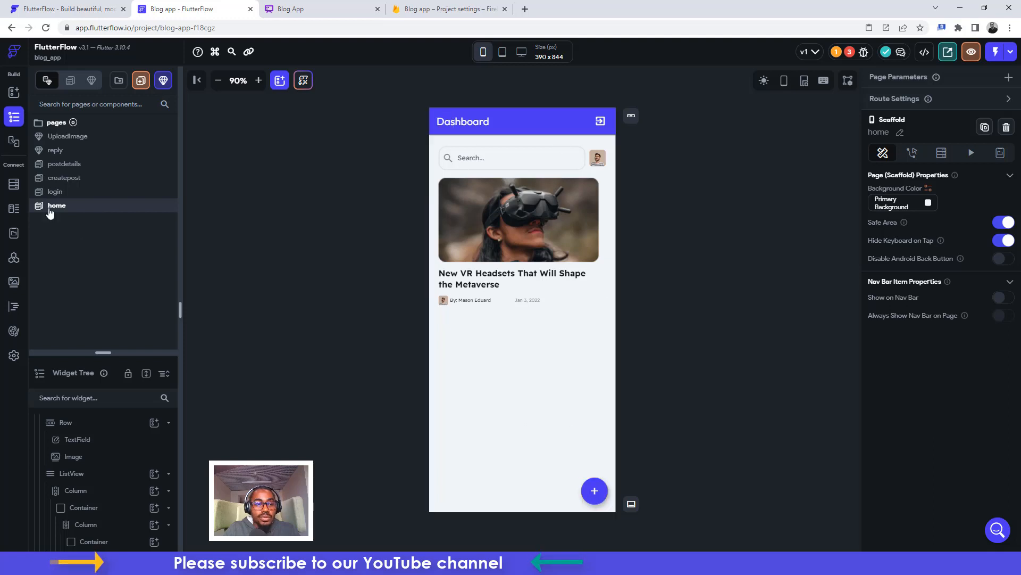
Open the login page and preview its Create Account and Log In tabs
left_click(56, 192)
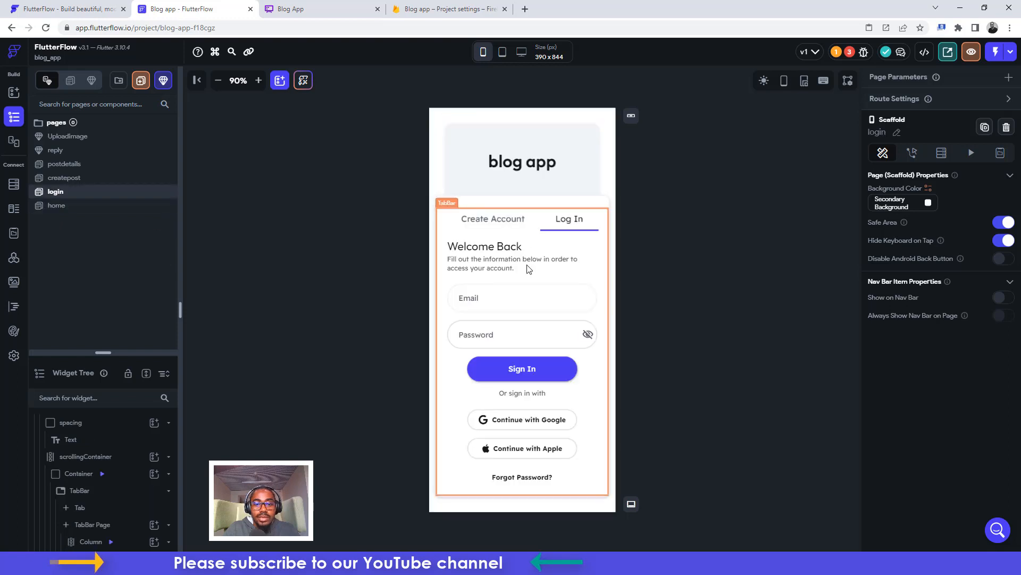
left_click(494, 218)
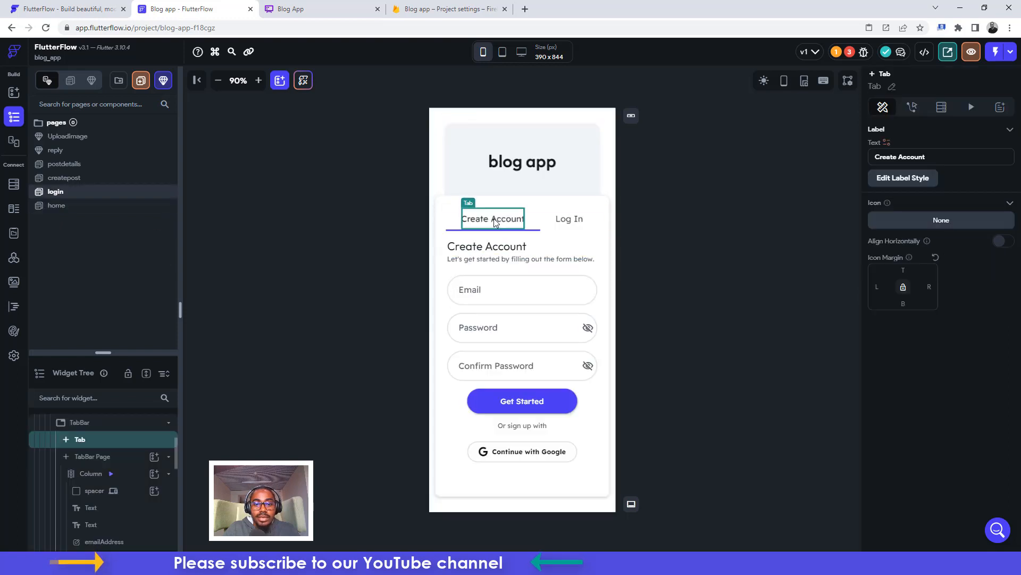
left_click(570, 219)
Inspect the createpost placeholder image's corner radius, then open the postdetails page
left_click(58, 179)
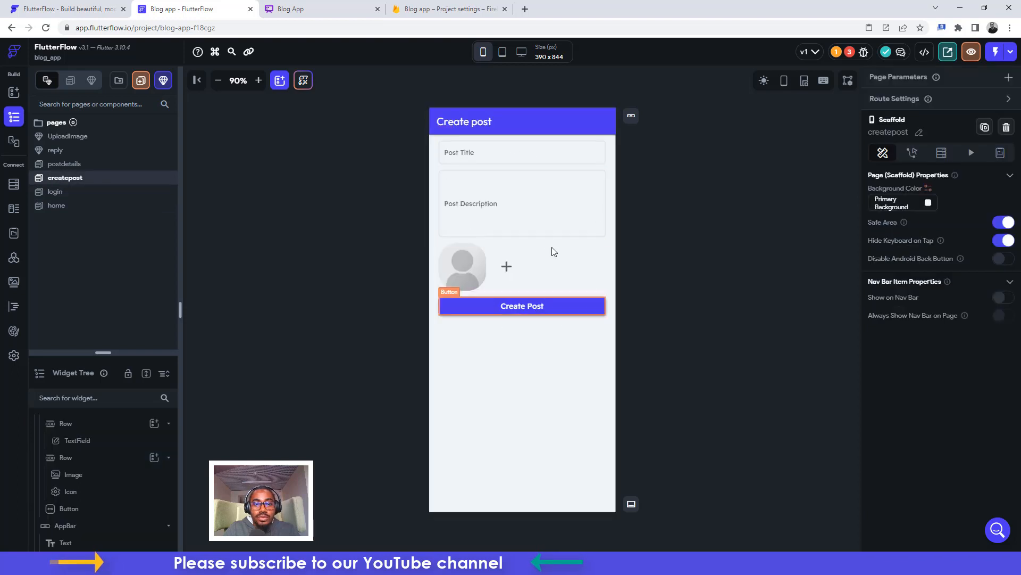
left_click(458, 255)
left_click_drag(884, 380, 868, 381)
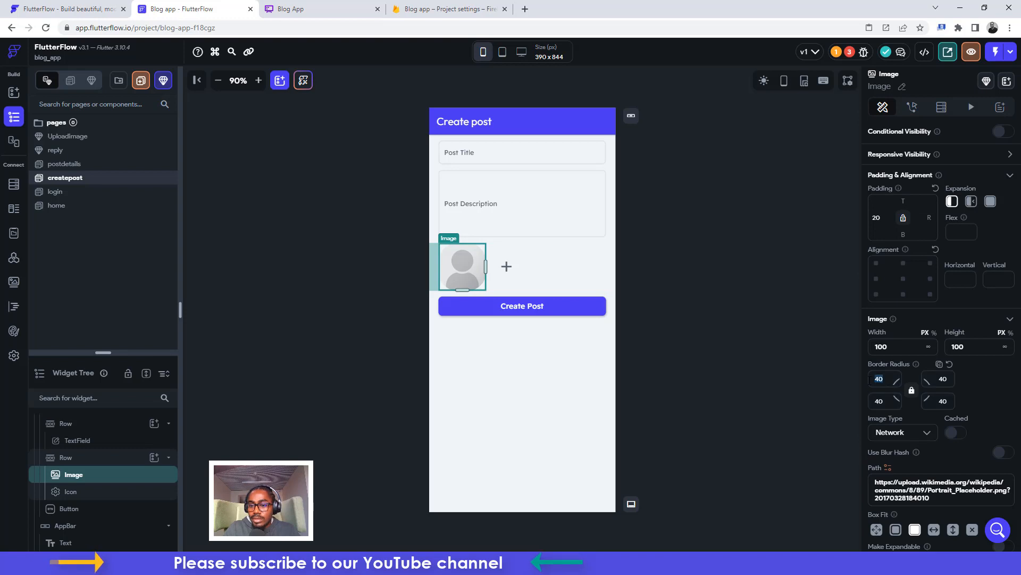
left_click(743, 245)
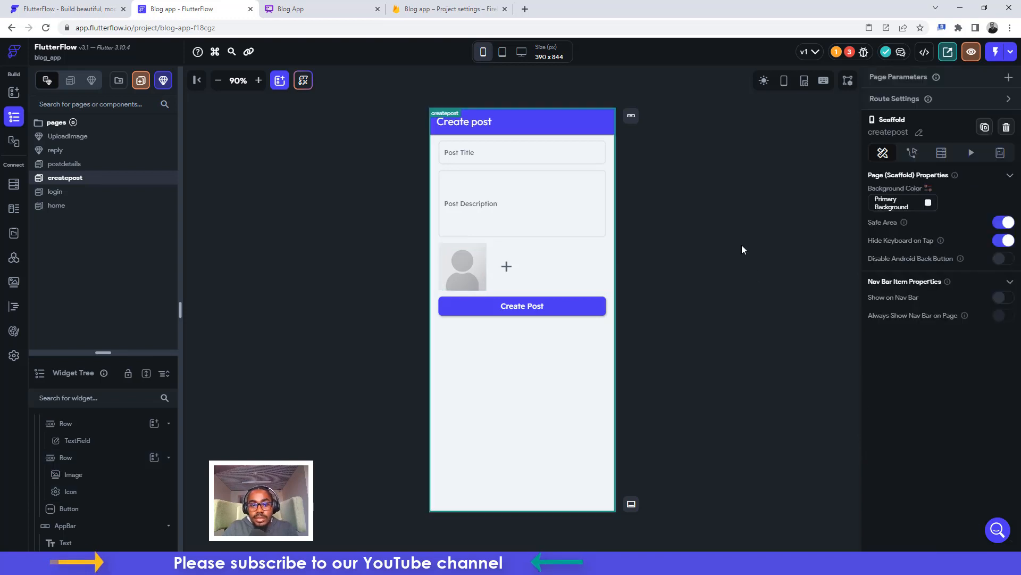
left_click(71, 166)
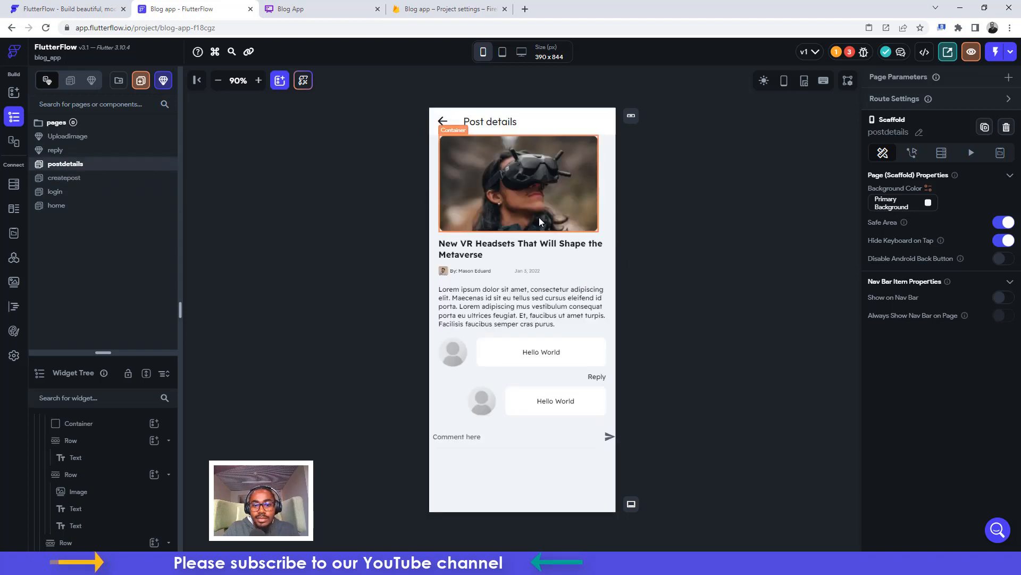
Set the postdetails comment field's left padding to 20
left_click(442, 436)
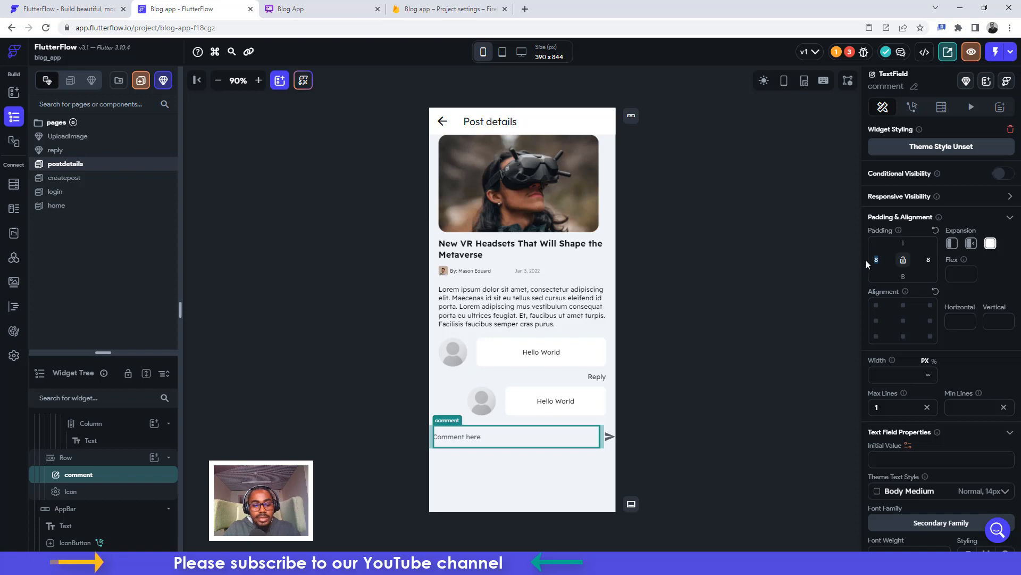
type("20")
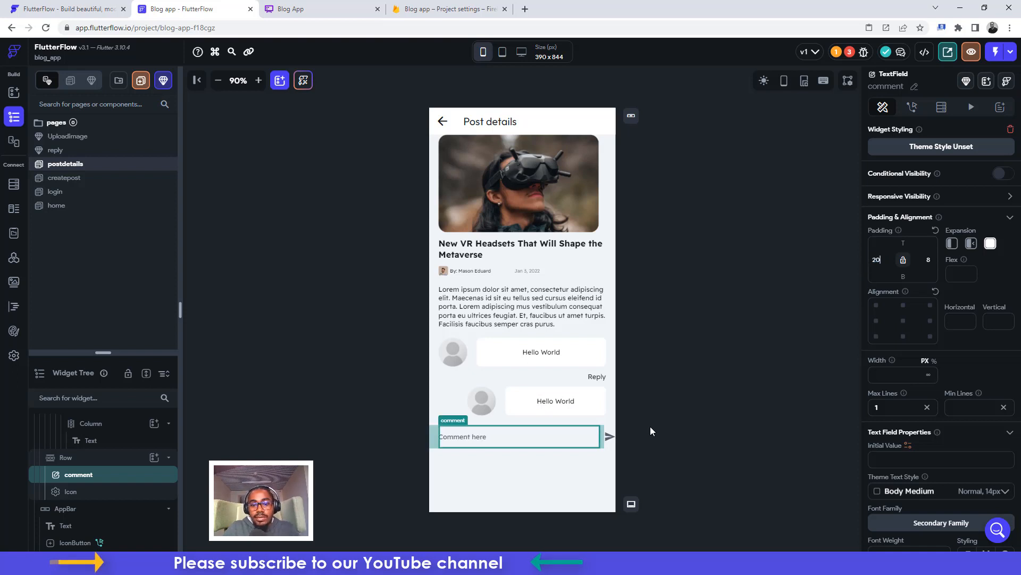
left_click(723, 347)
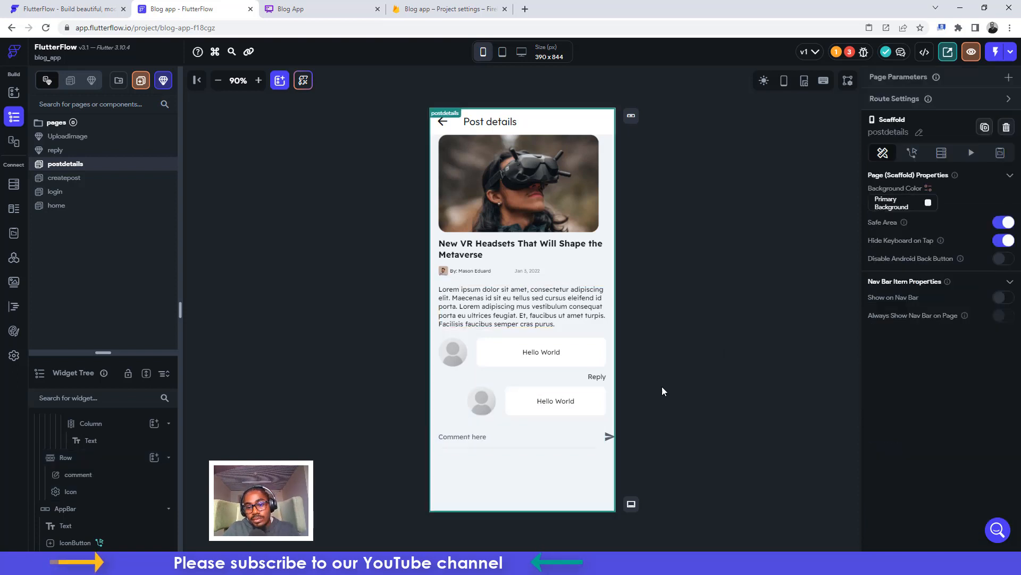
Inspect the send icon and Reply text, then view the reply and Uploadimage components
left_click(610, 436)
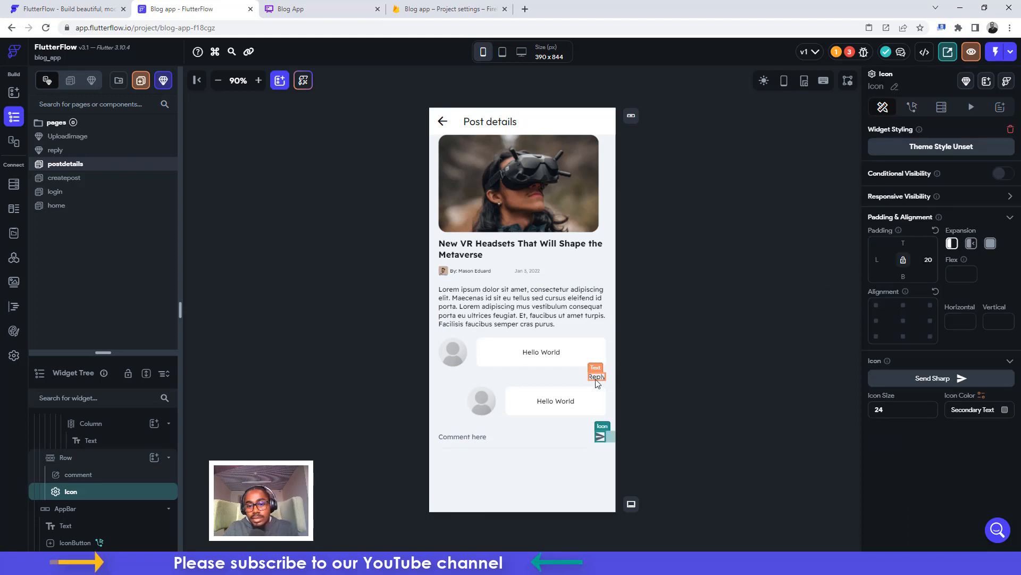
left_click(672, 346)
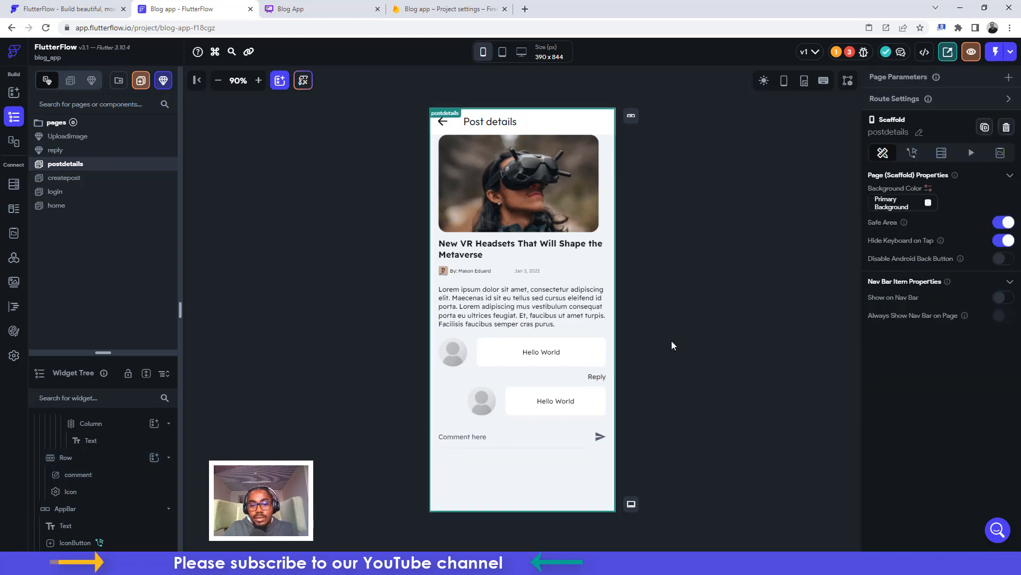
left_click(597, 377)
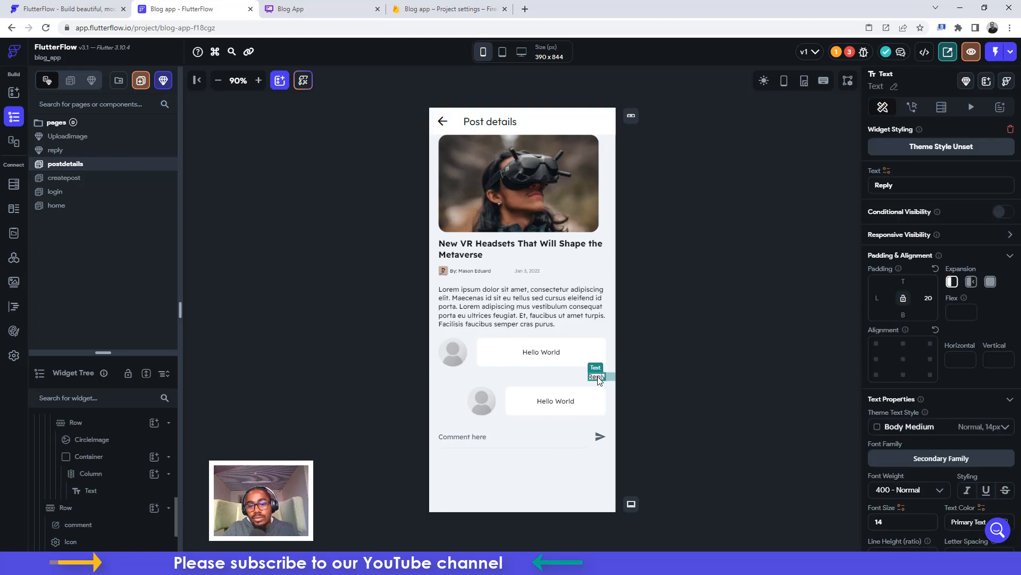
left_click(687, 336)
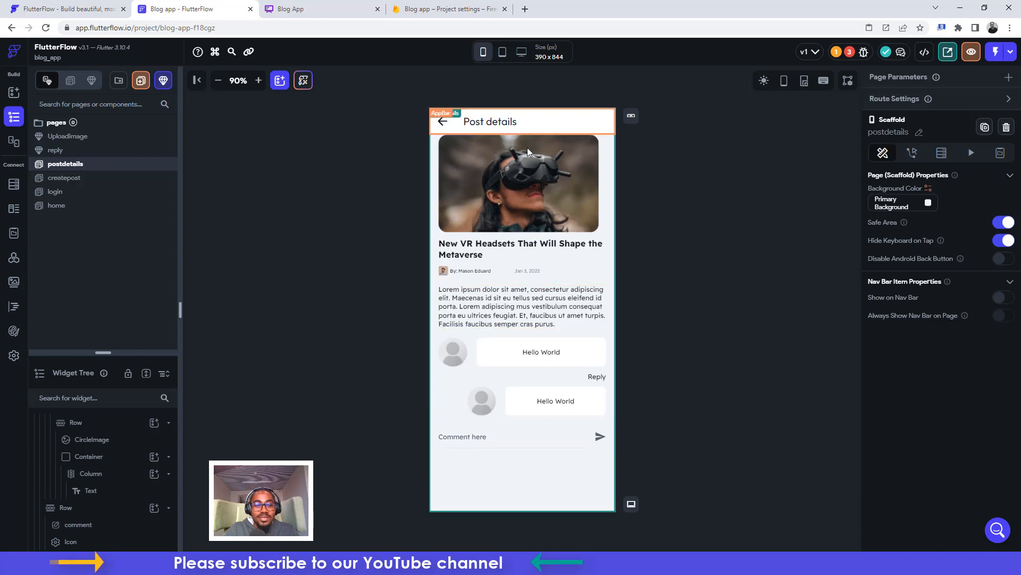
left_click(55, 150)
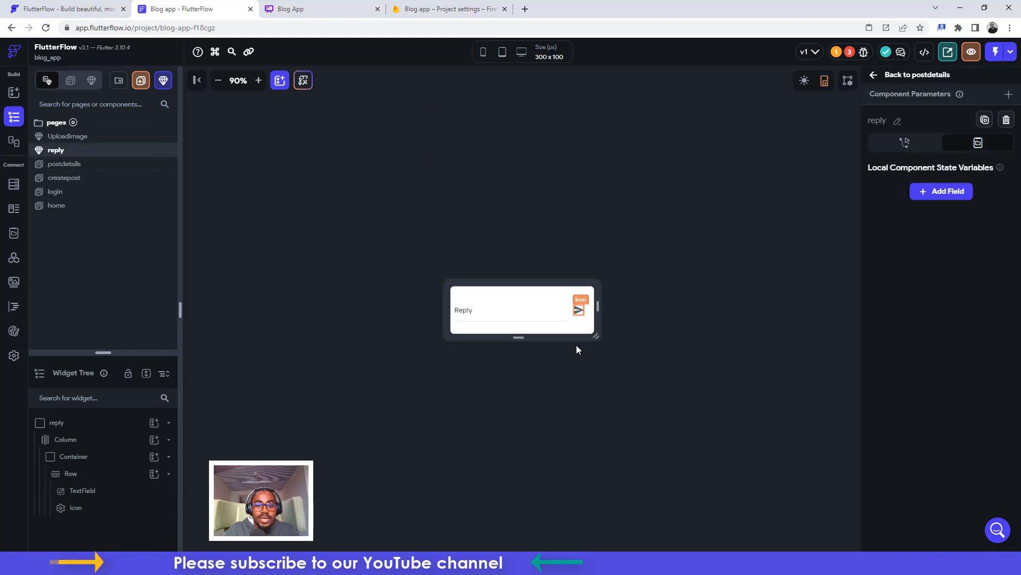
left_click(75, 137)
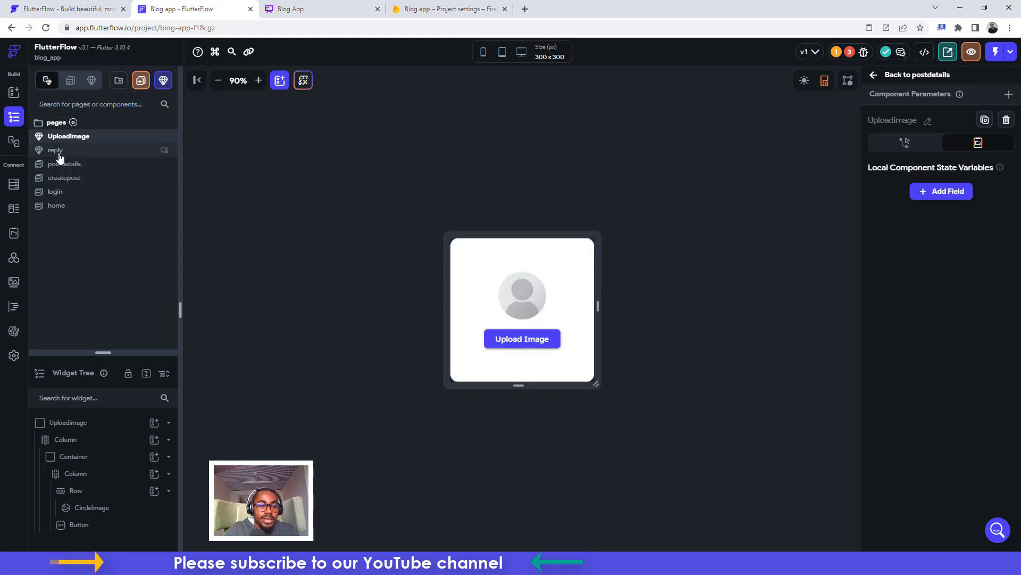
Inspect the home page's profile avatar corner radius, then view the app's Firebase settings
left_click(61, 205)
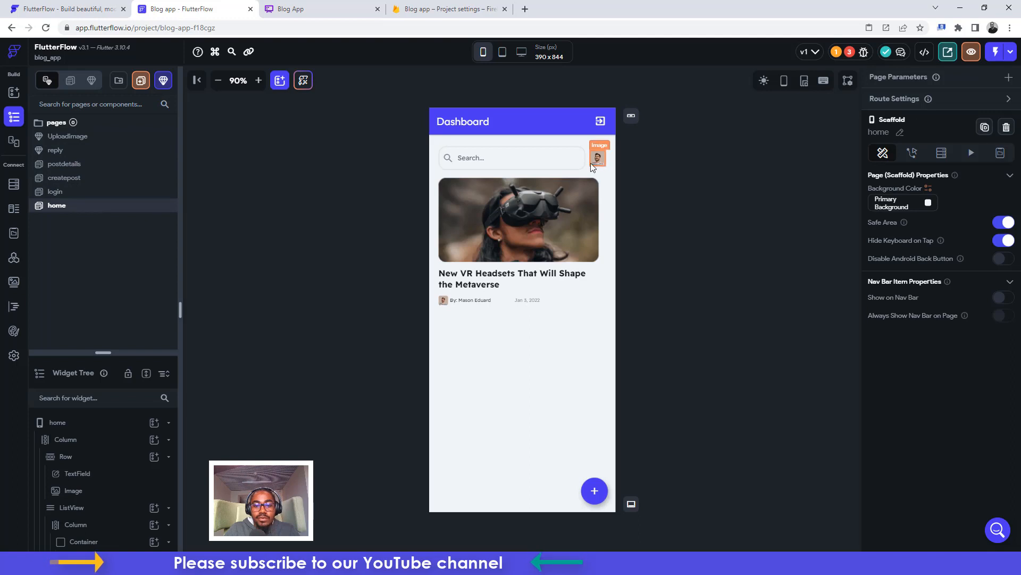
left_click(666, 145)
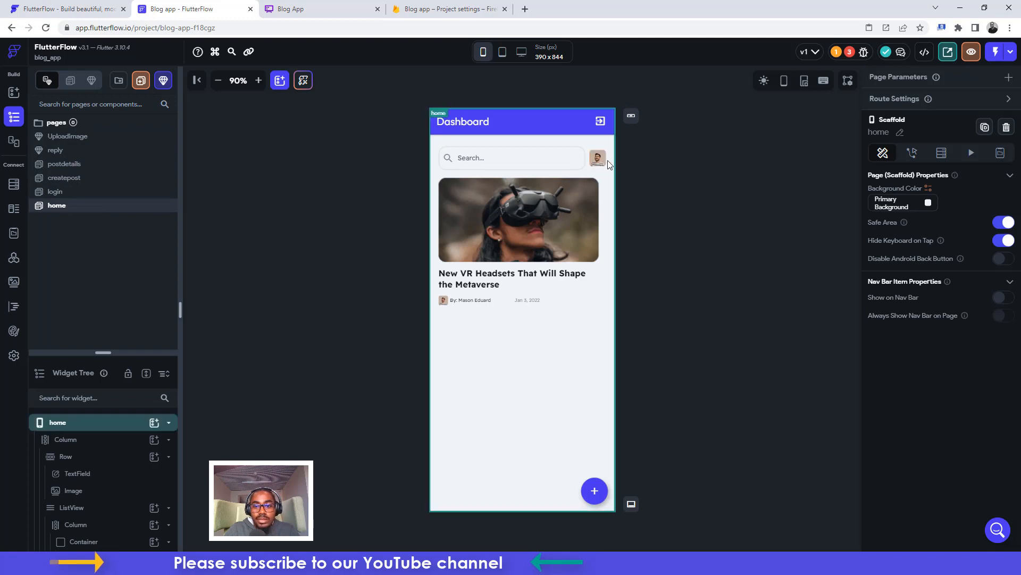
left_click(594, 162)
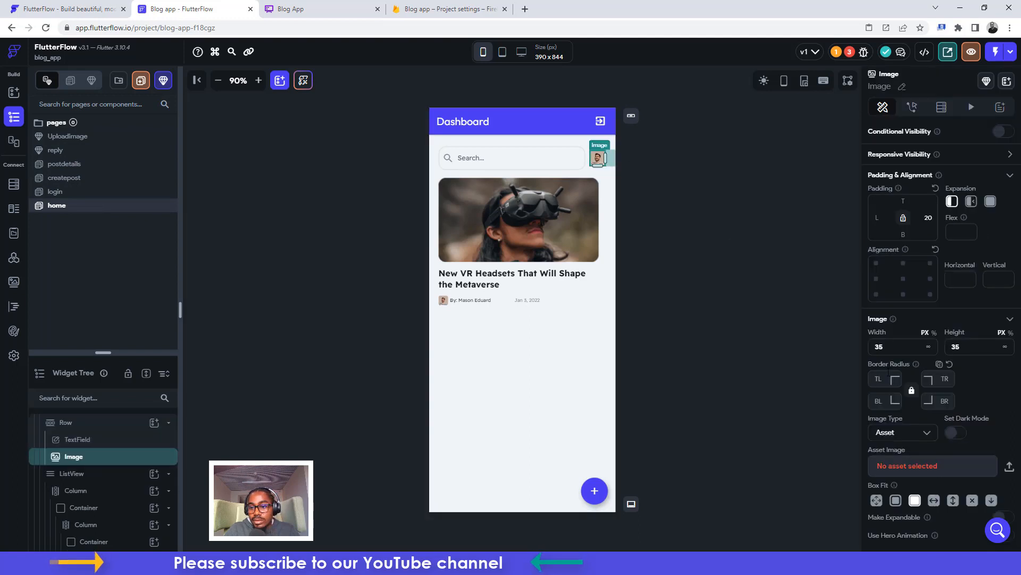
left_click(883, 375)
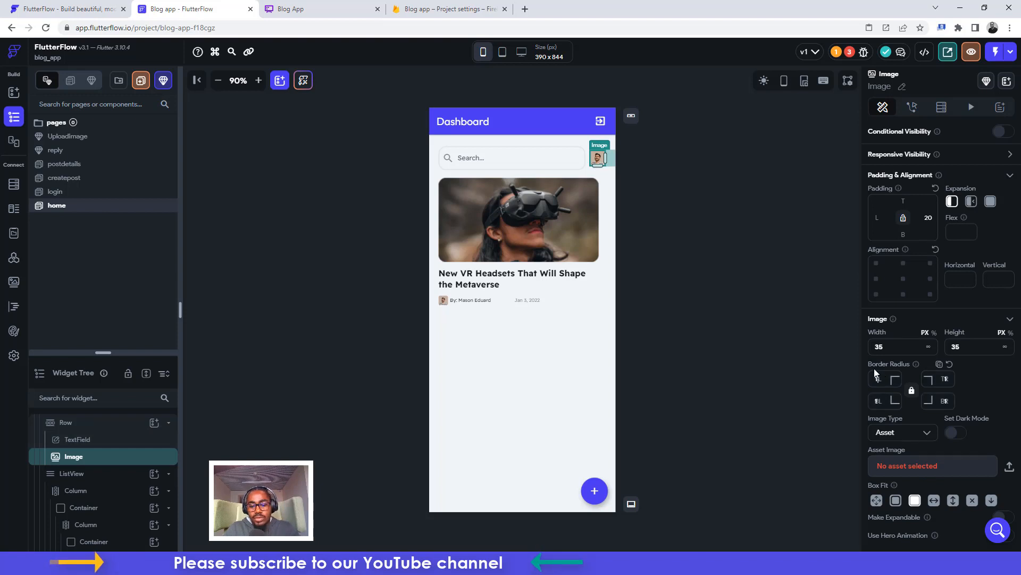
left_click(643, 199)
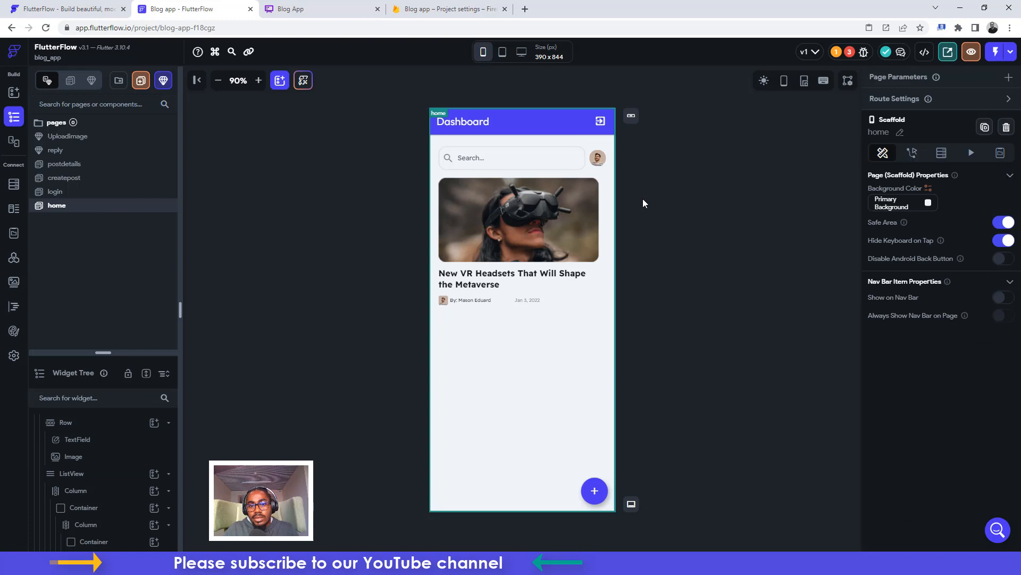
left_click(595, 157)
left_click(661, 162)
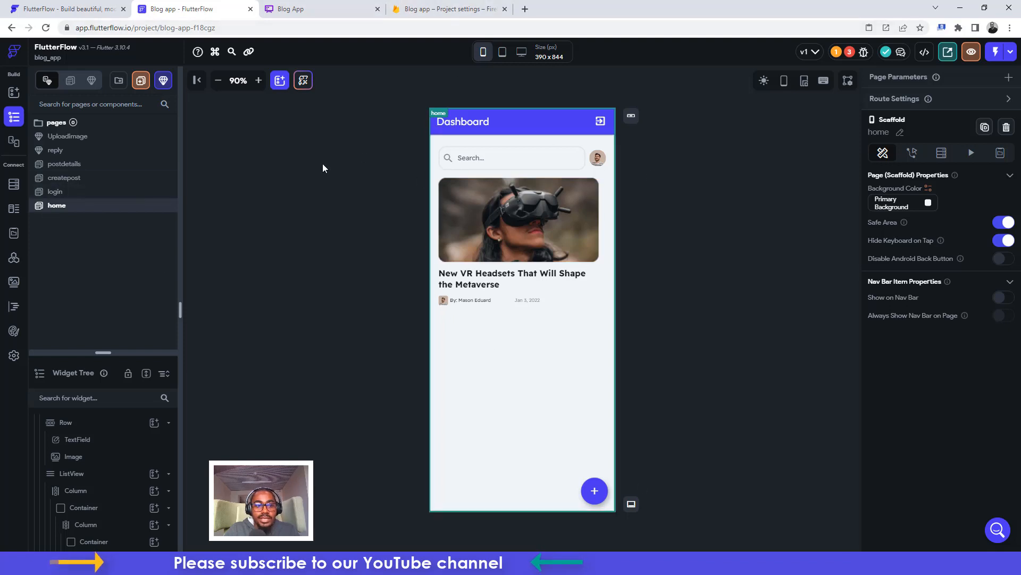
left_click(14, 354)
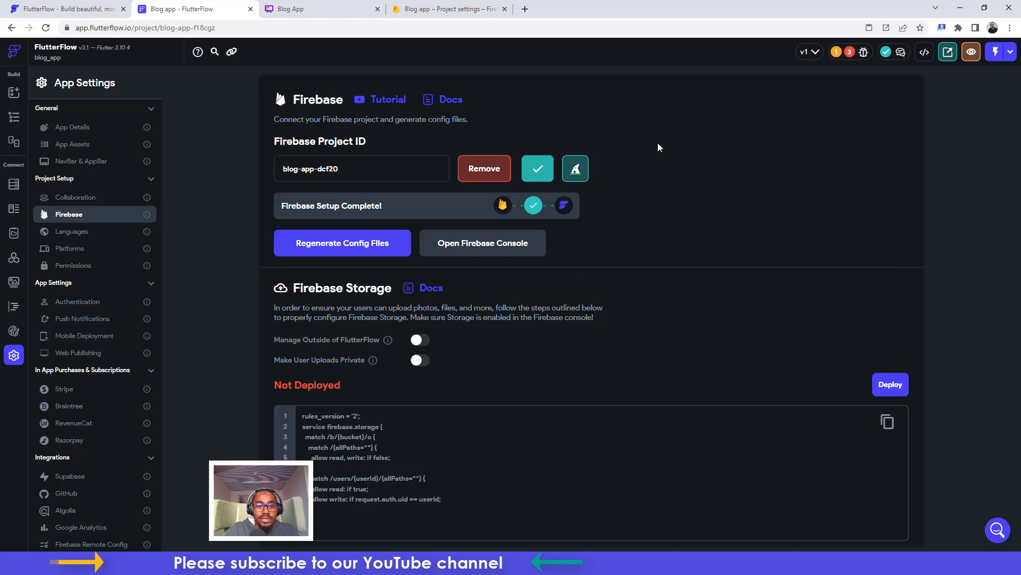
In the Firebase console, view the Blog app's general settings, then the Firestore Database page
left_click(418, 7)
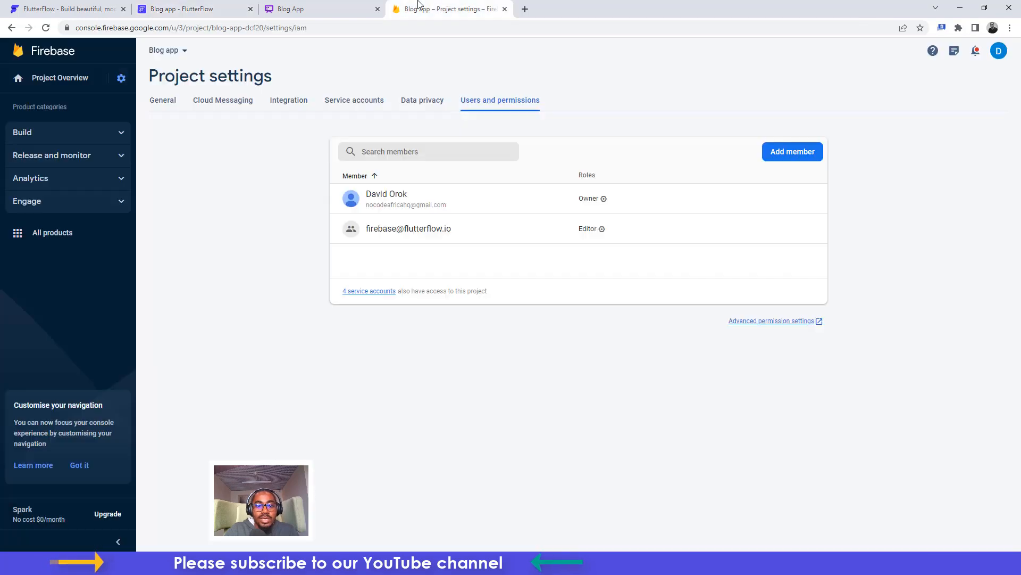
left_click(150, 105)
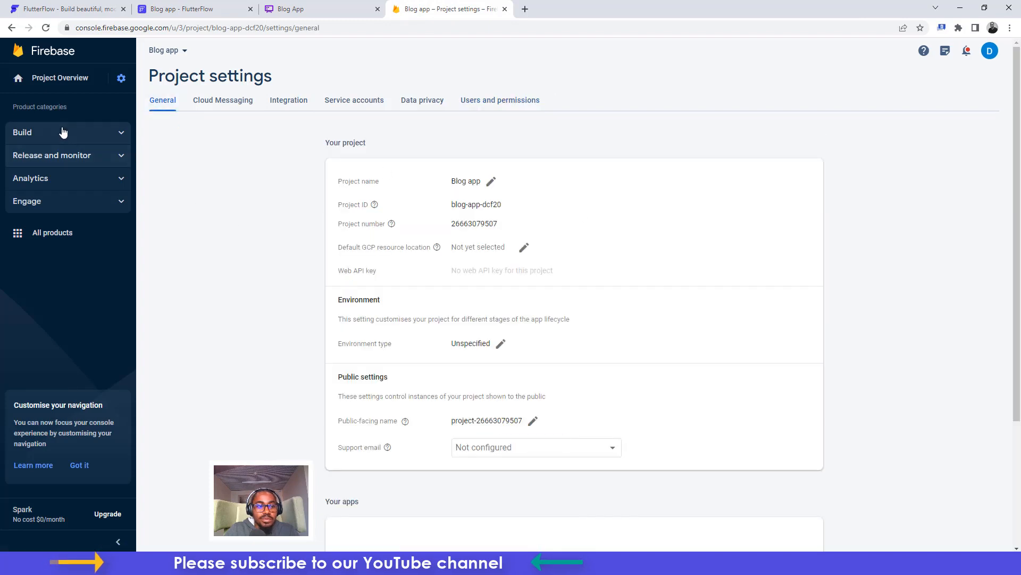
left_click(80, 135)
left_click(81, 137)
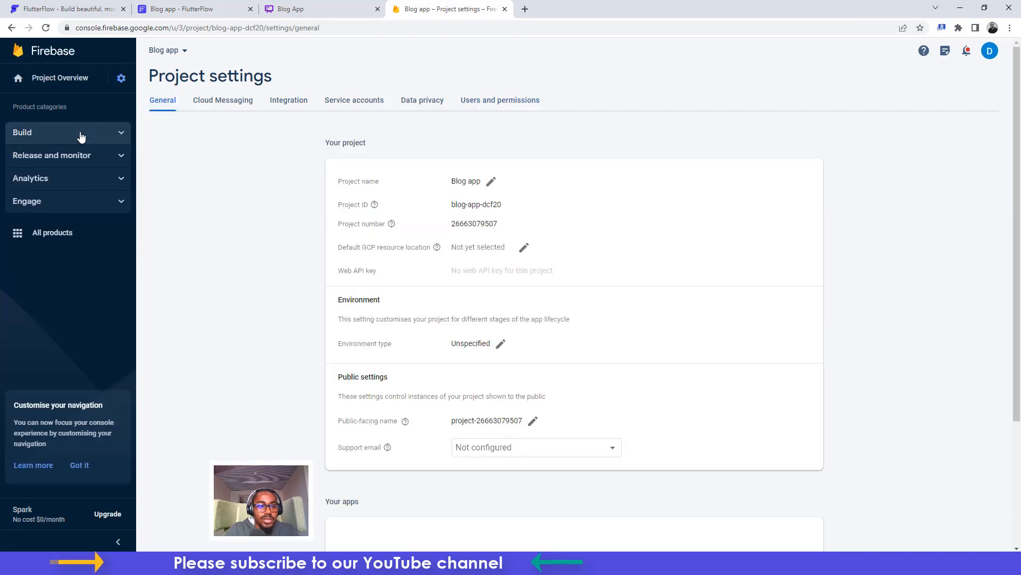
left_click(81, 137)
left_click(65, 189)
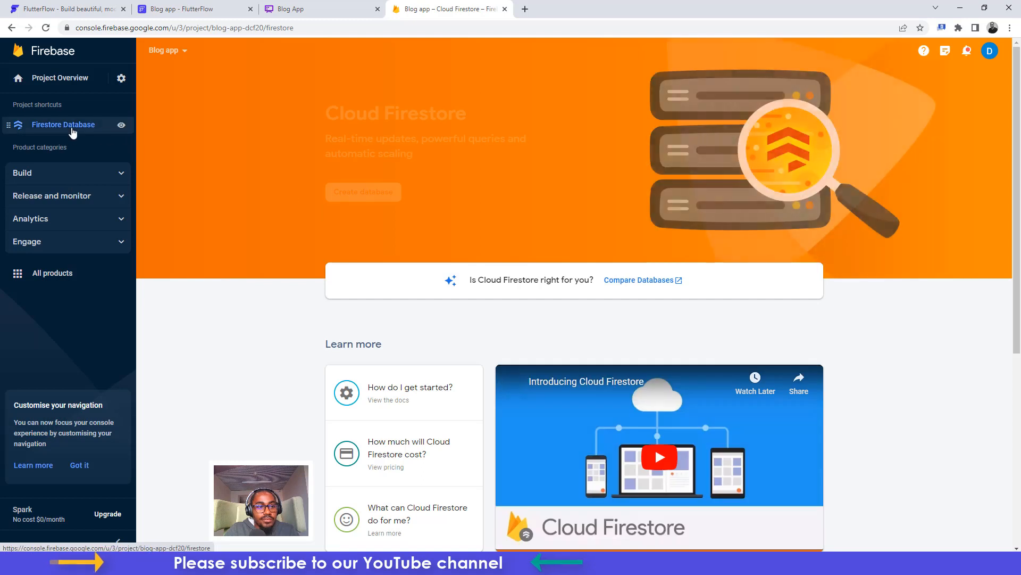
Create a test-mode Cloud Firestore database at nam5 (United States), then go to Storage
left_click(348, 196)
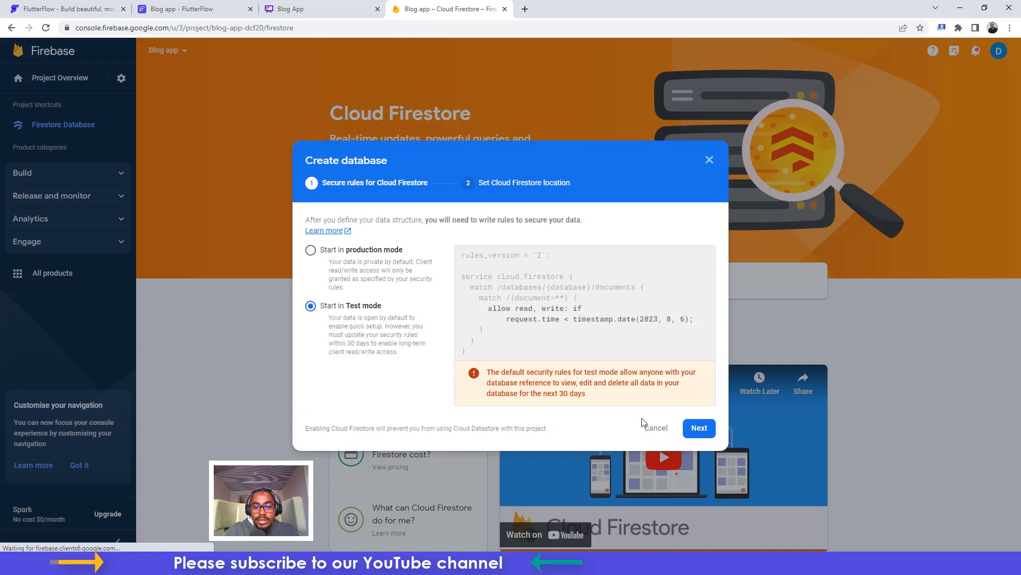
left_click(696, 428)
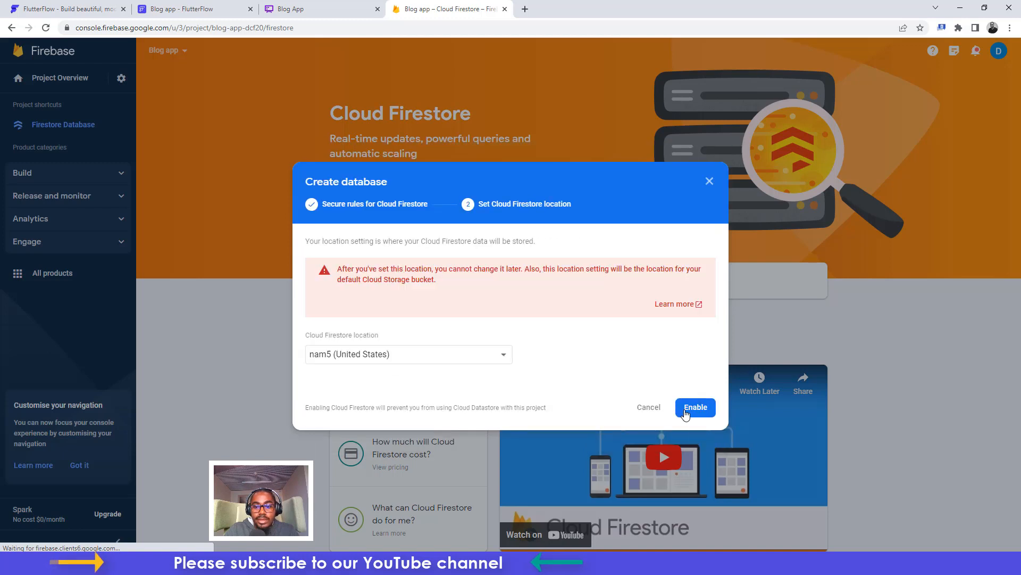
left_click(685, 411)
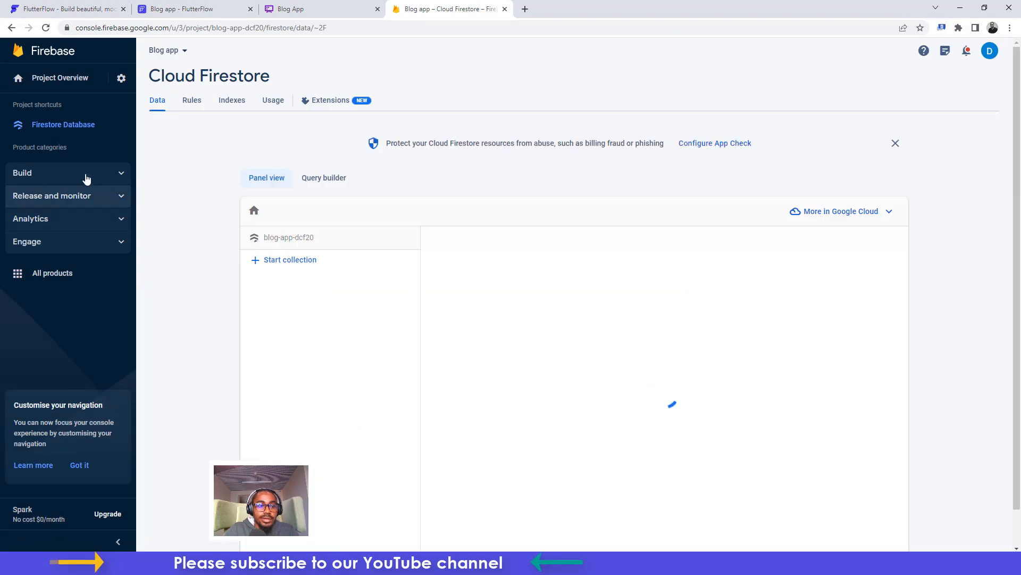
left_click(113, 173)
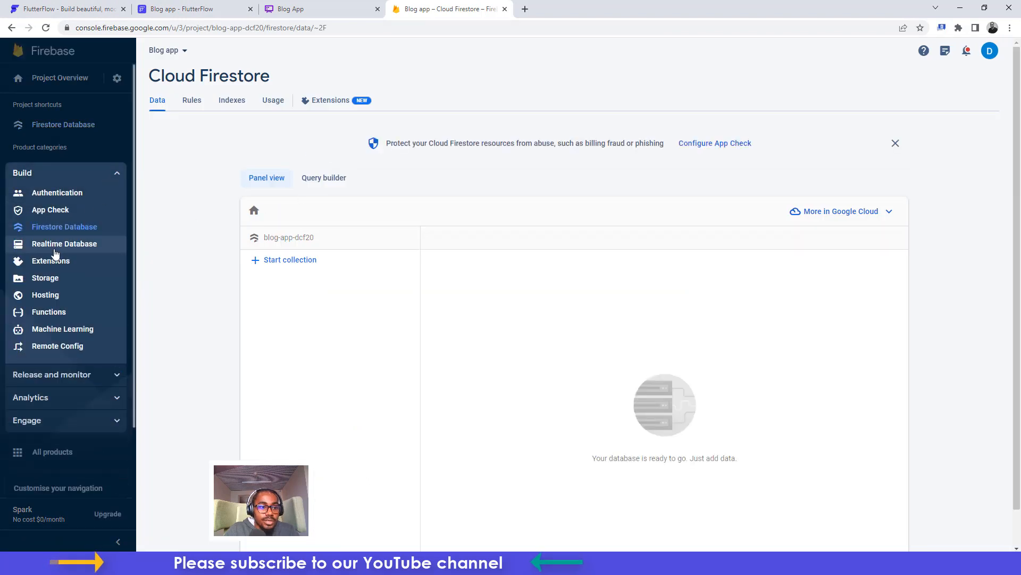
left_click(53, 281)
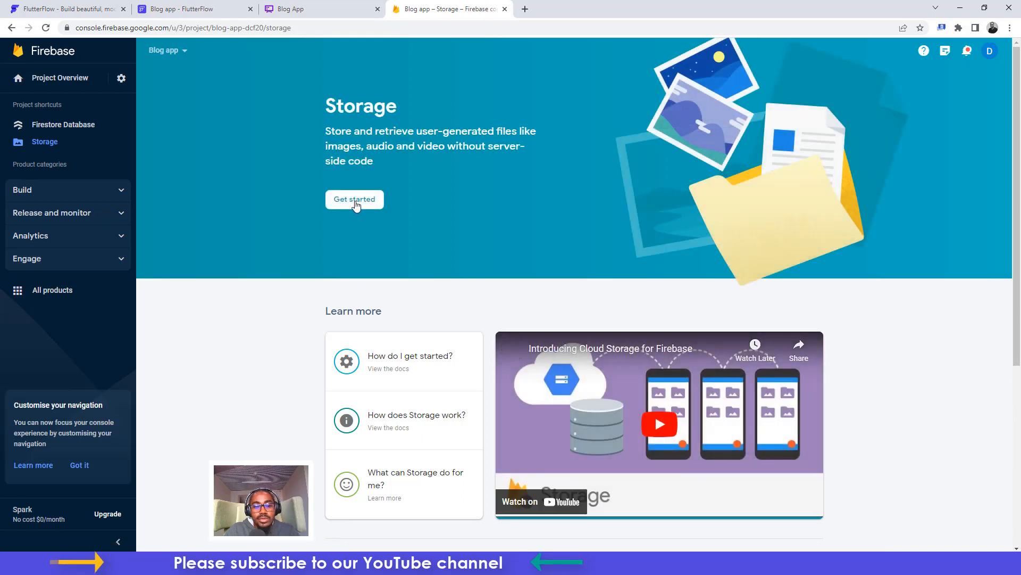
Set up Cloud Storage in test mode with its default bucket
left_click(356, 202)
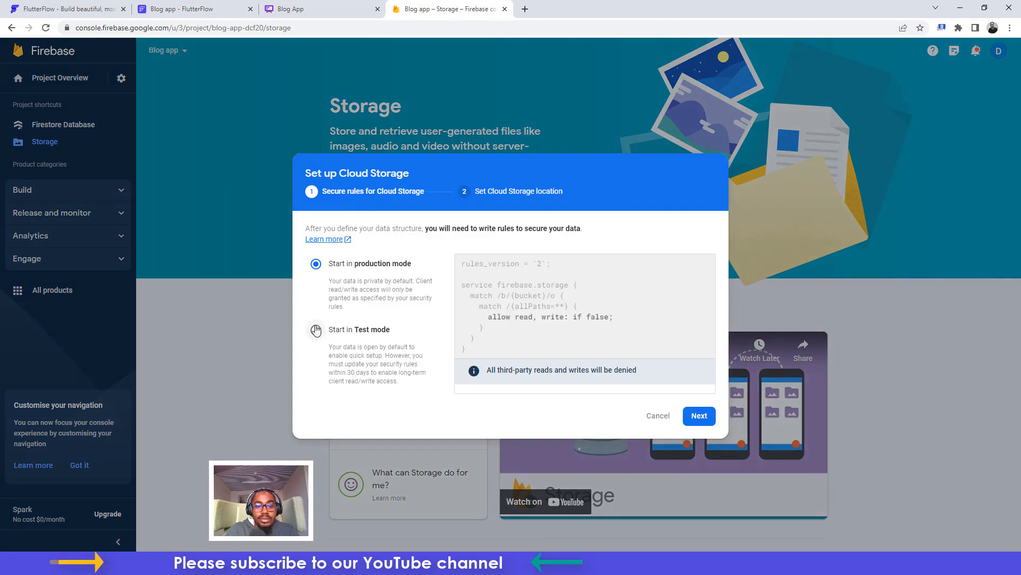
left_click(316, 330)
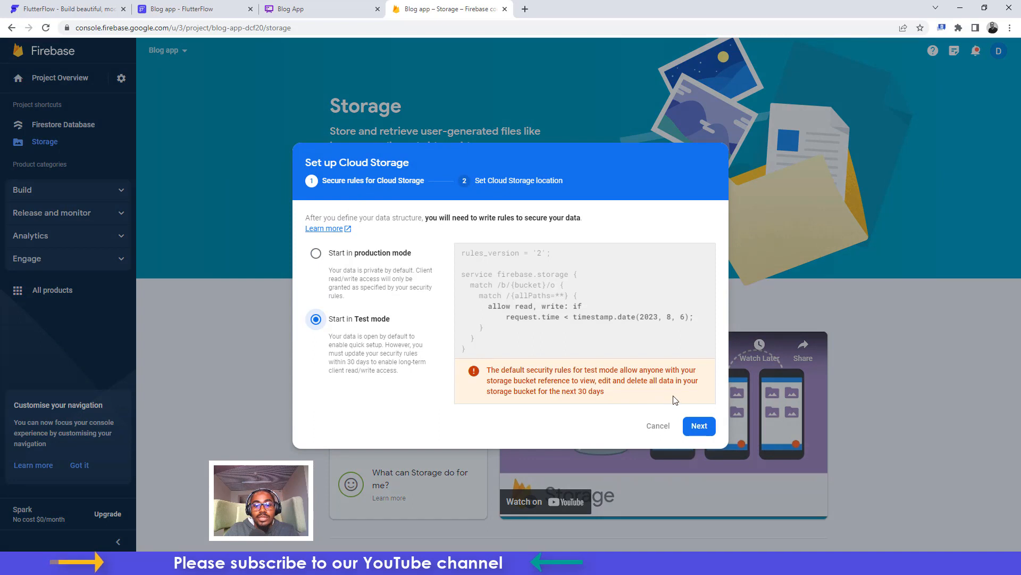
left_click(700, 426)
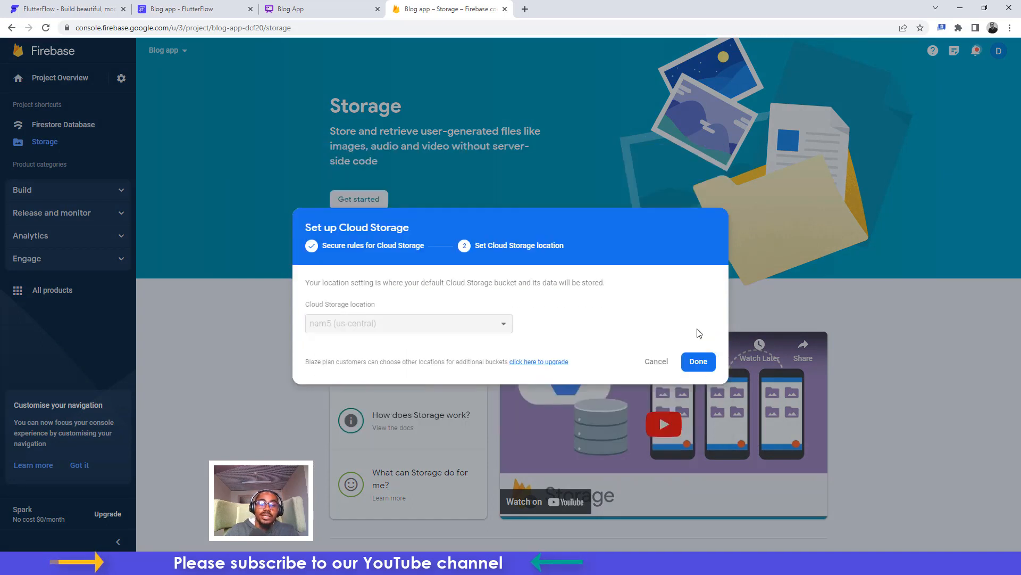
left_click(697, 363)
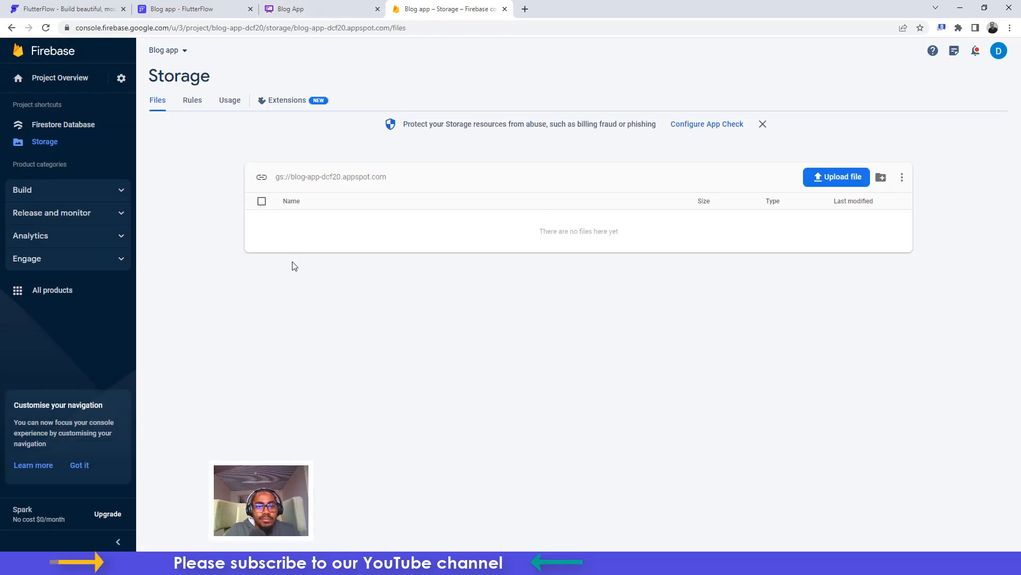
Back in FlutterFlow, enlarge the pages list and open the login page
left_click(162, 7)
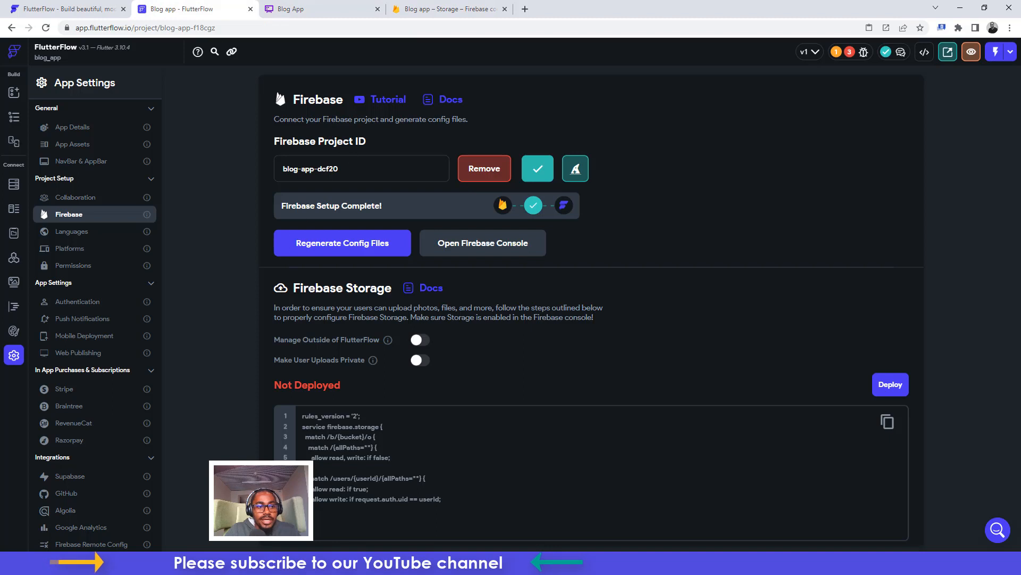
left_click(11, 116)
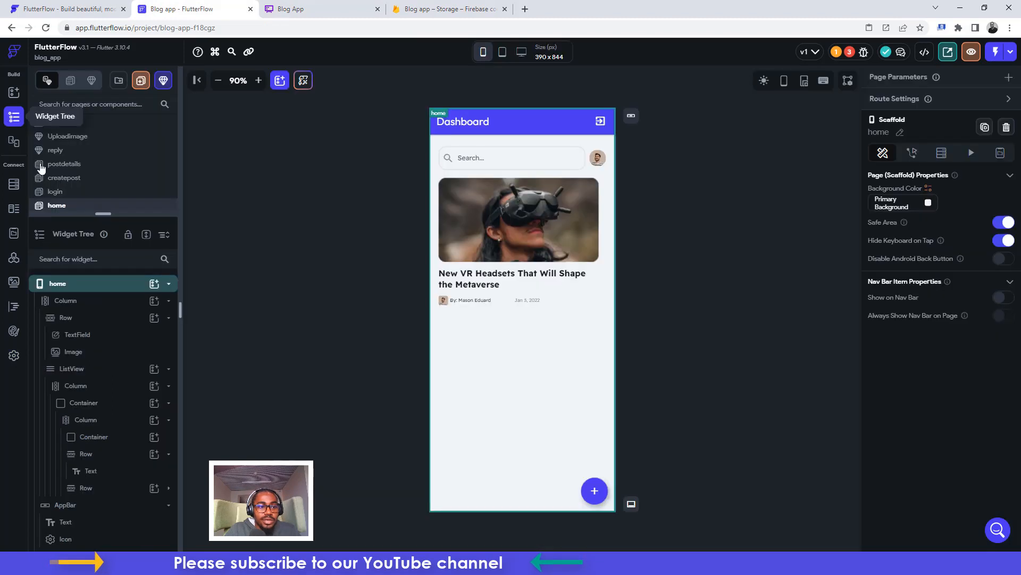
left_click_drag(109, 214, 104, 341)
left_click(55, 192)
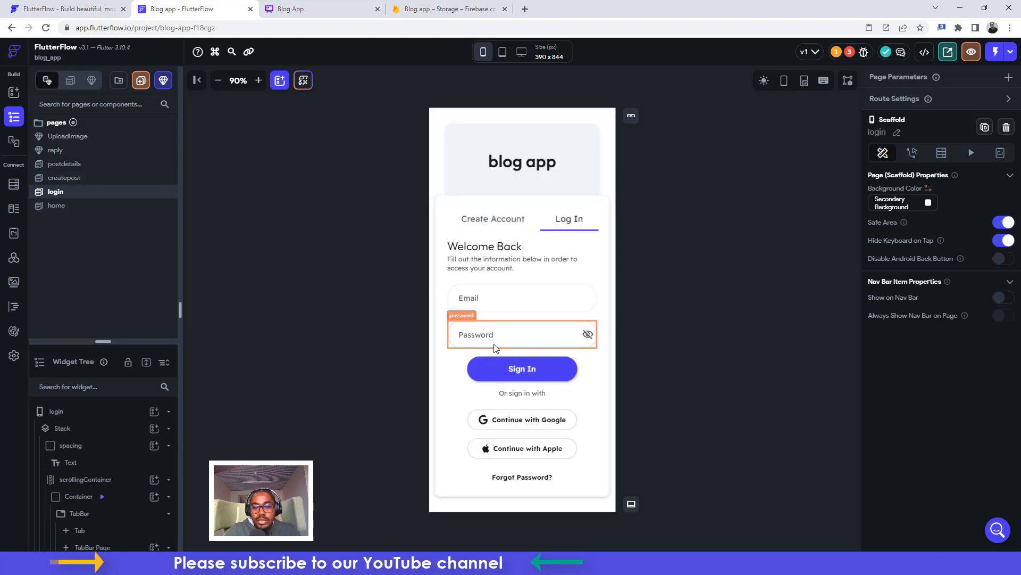
Review the Create Account form's Get Started and Continue with Google account-creation actions
left_click(493, 219)
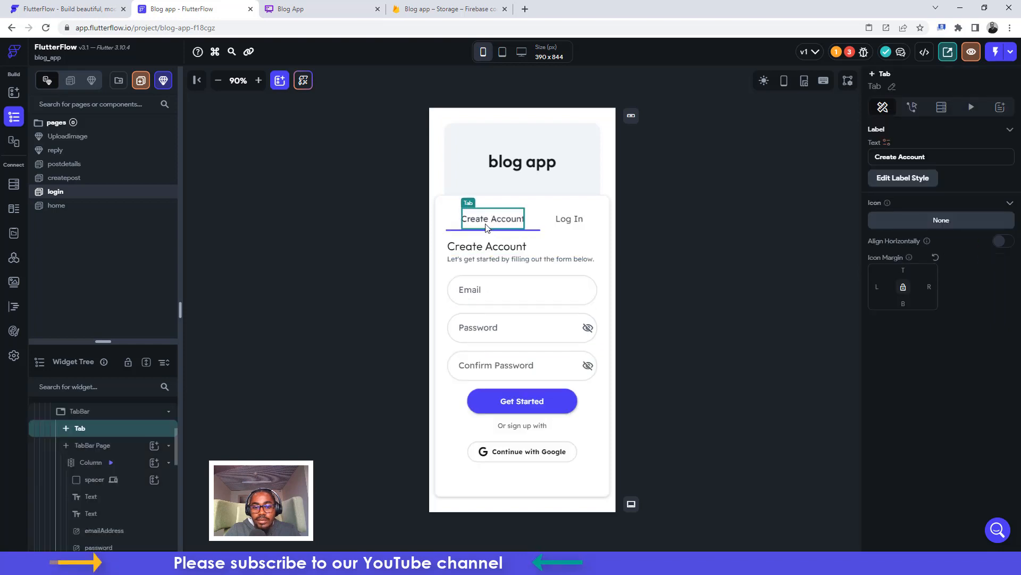
left_click(534, 399)
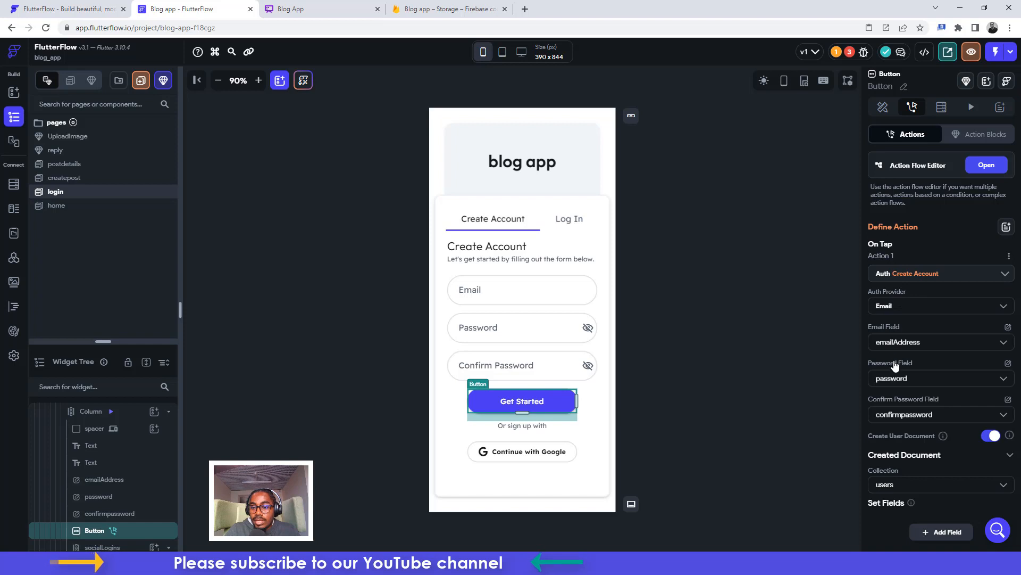
scroll(894, 380, "down", 1)
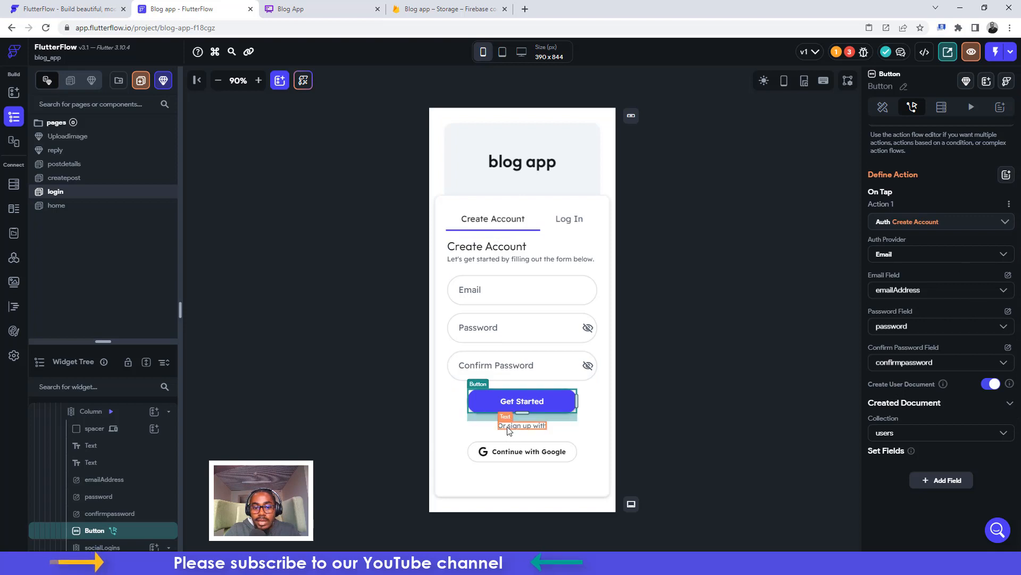
left_click(508, 450)
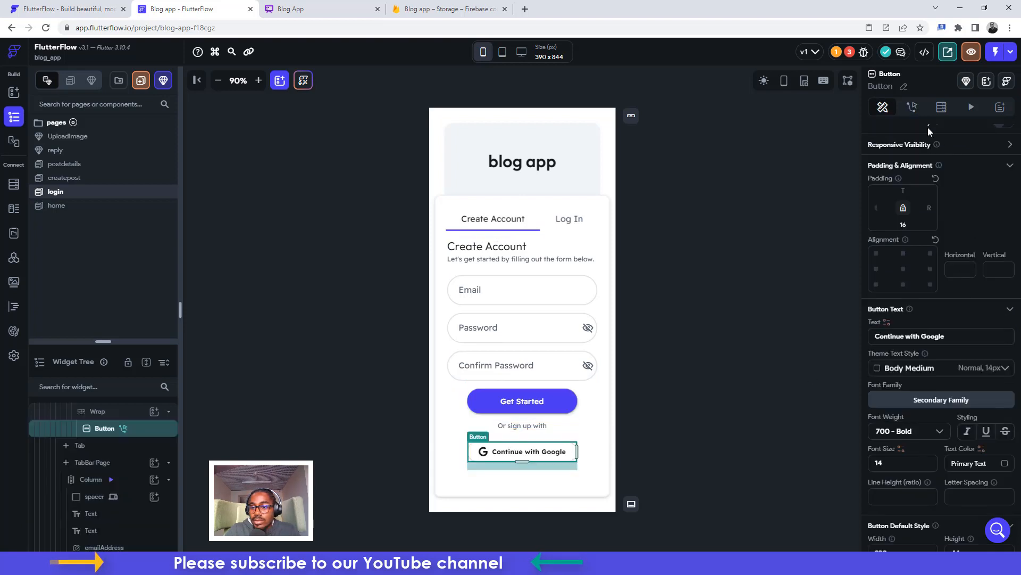
left_click(913, 108)
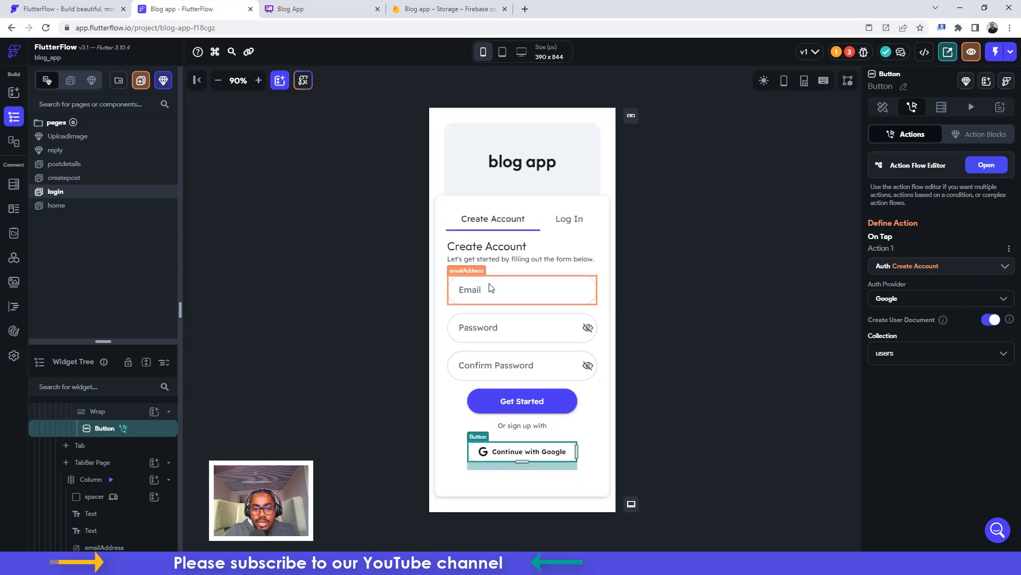
Delete the Continue with Apple and Forgot Password buttons from the Log In form
left_click(568, 219)
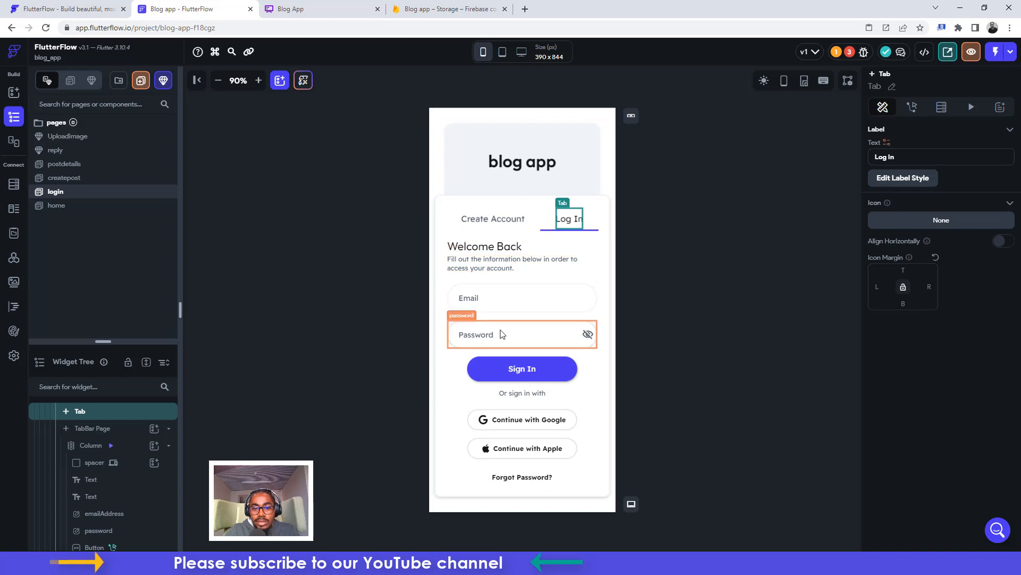
left_click(524, 377)
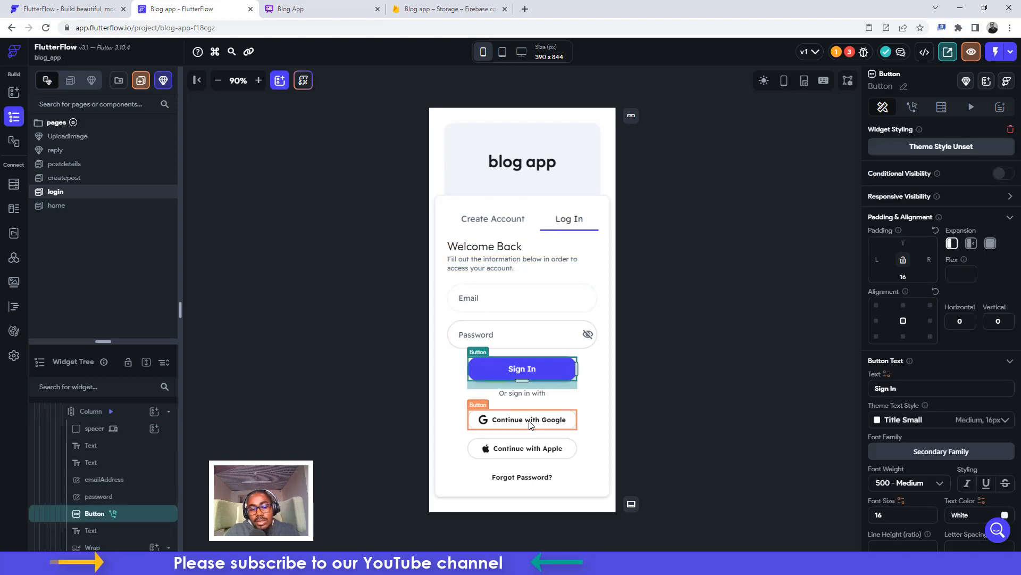
left_click(528, 453)
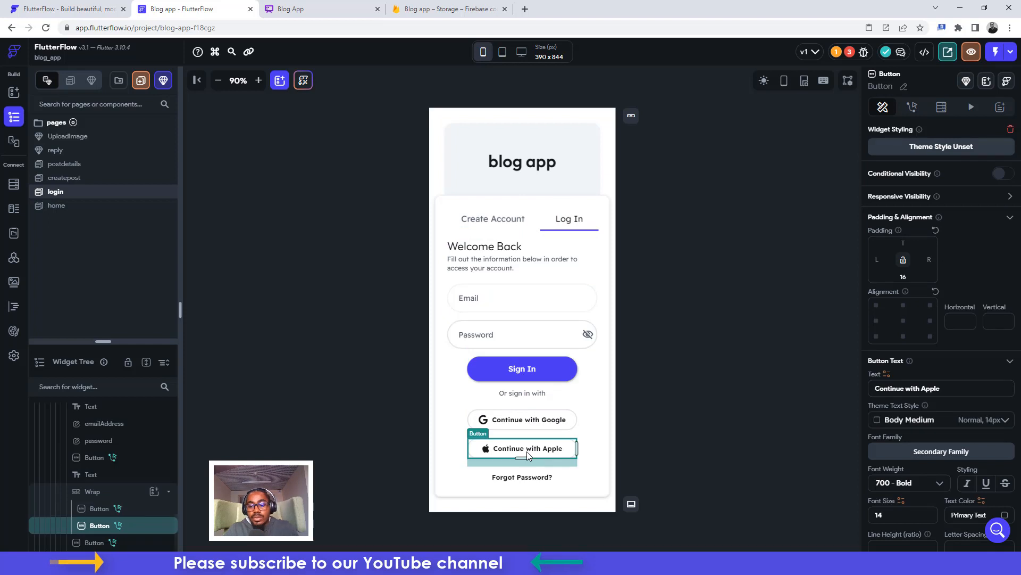
key("Delete")
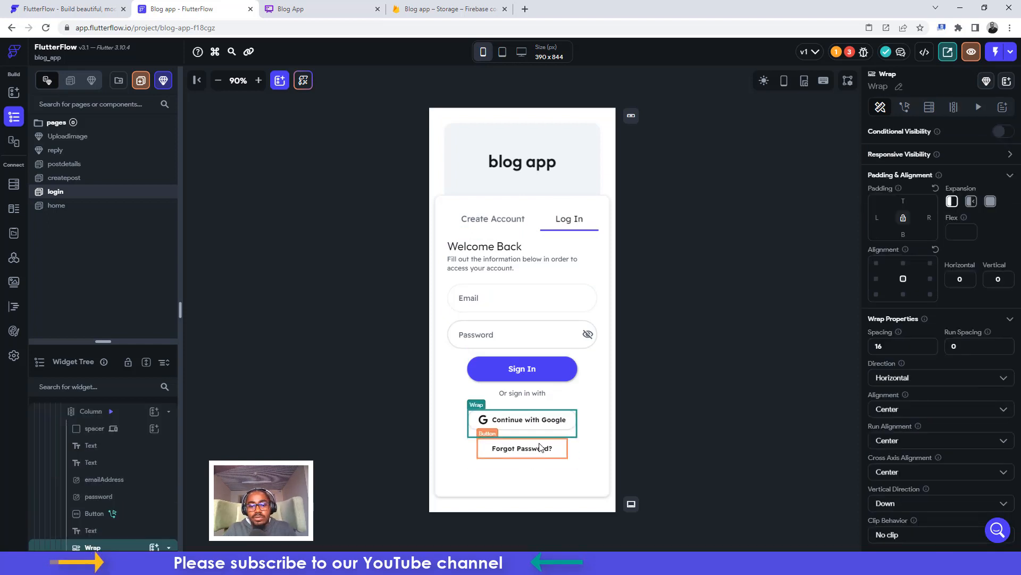
left_click(540, 447)
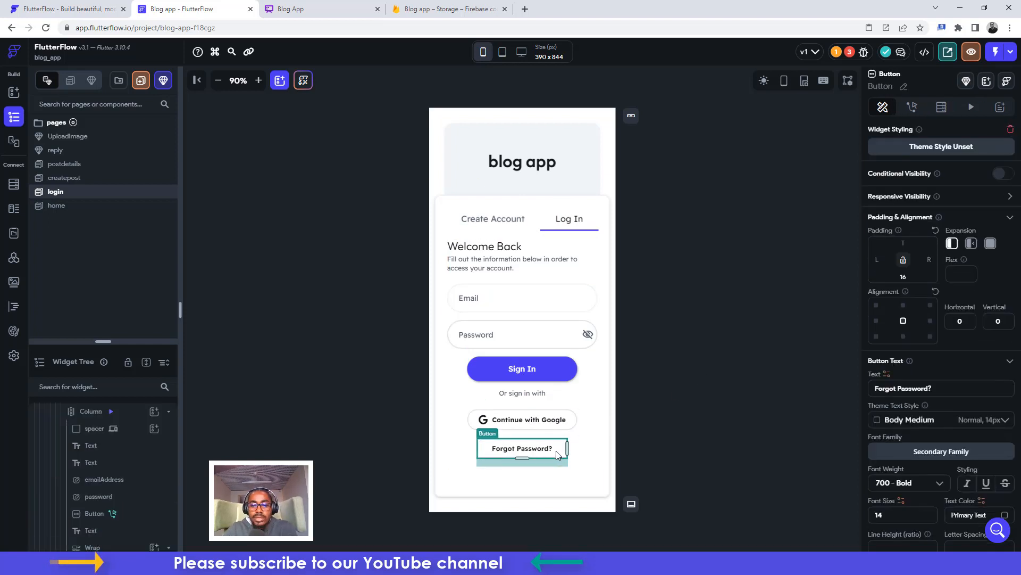
key("Delete")
left_click(674, 272)
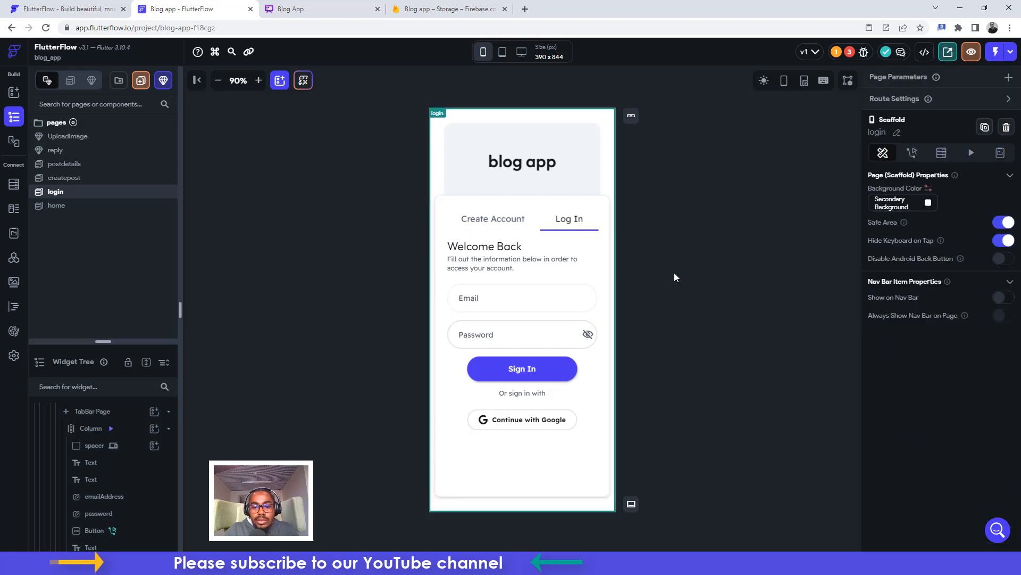
left_click(538, 370)
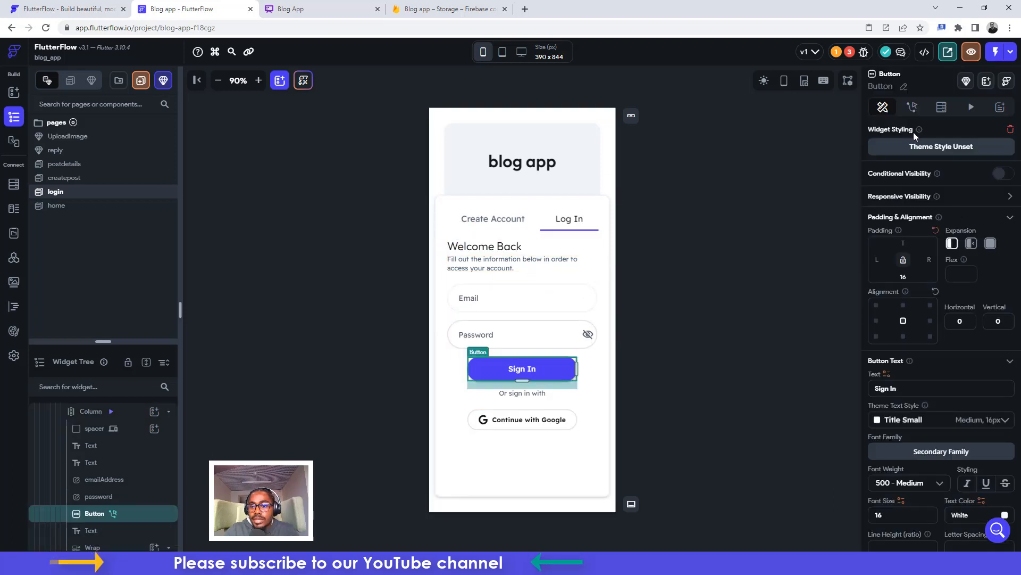
In the Sign In login action, pick emailAddress for the email and password for the password
left_click(912, 110)
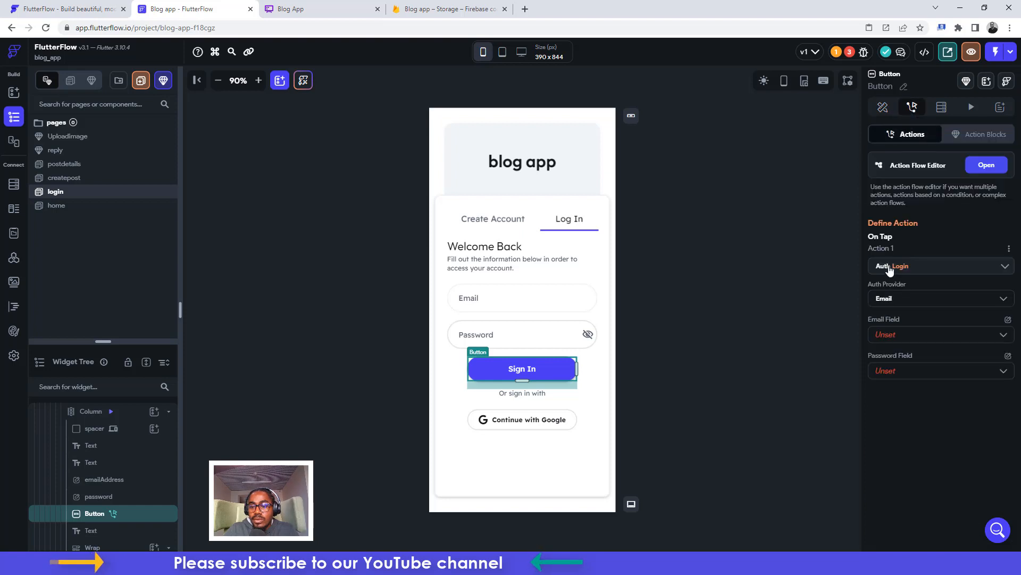
left_click(894, 335)
left_click(893, 336)
left_click(893, 369)
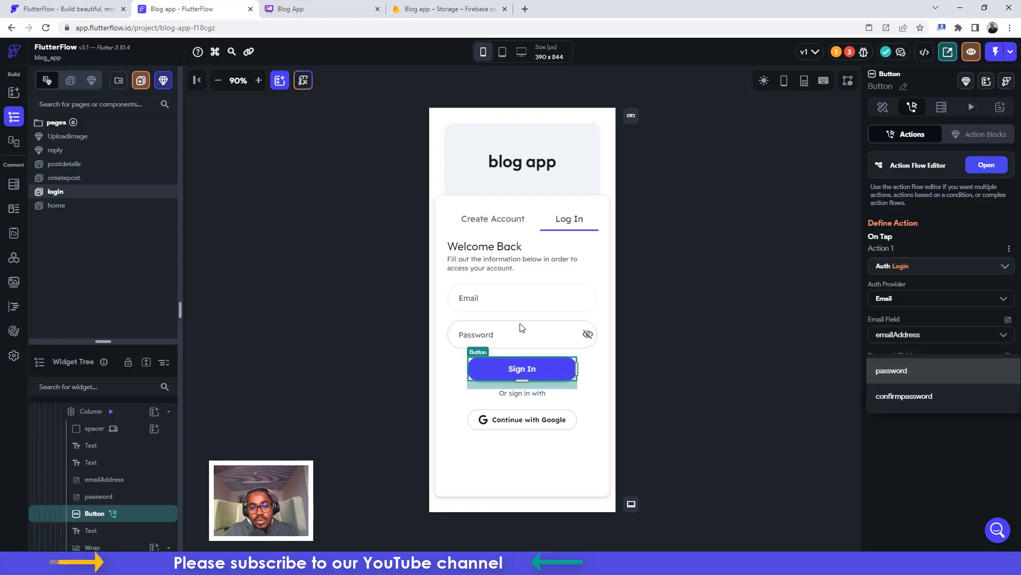
left_click(508, 337)
left_click(507, 337)
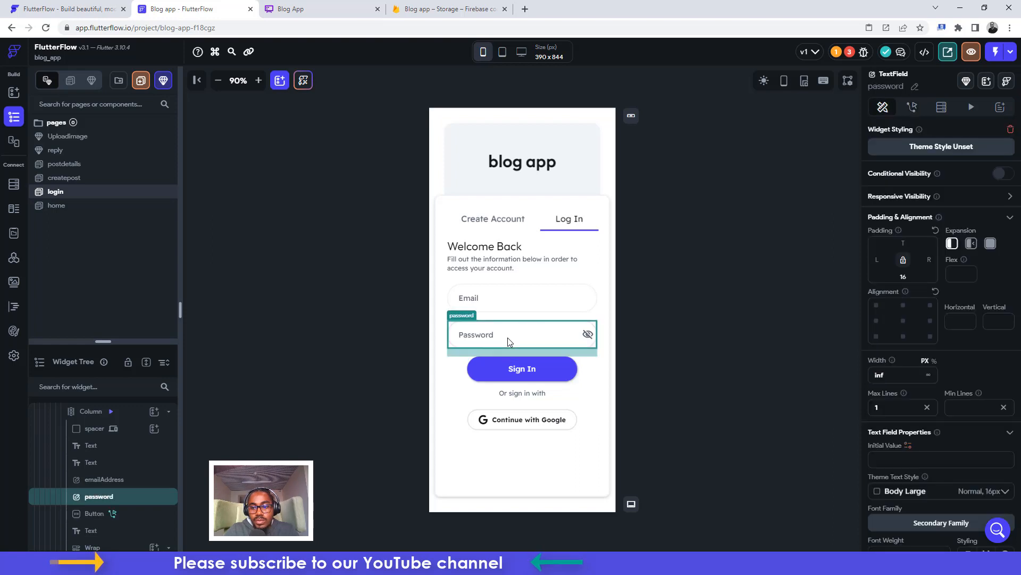
left_click(531, 359)
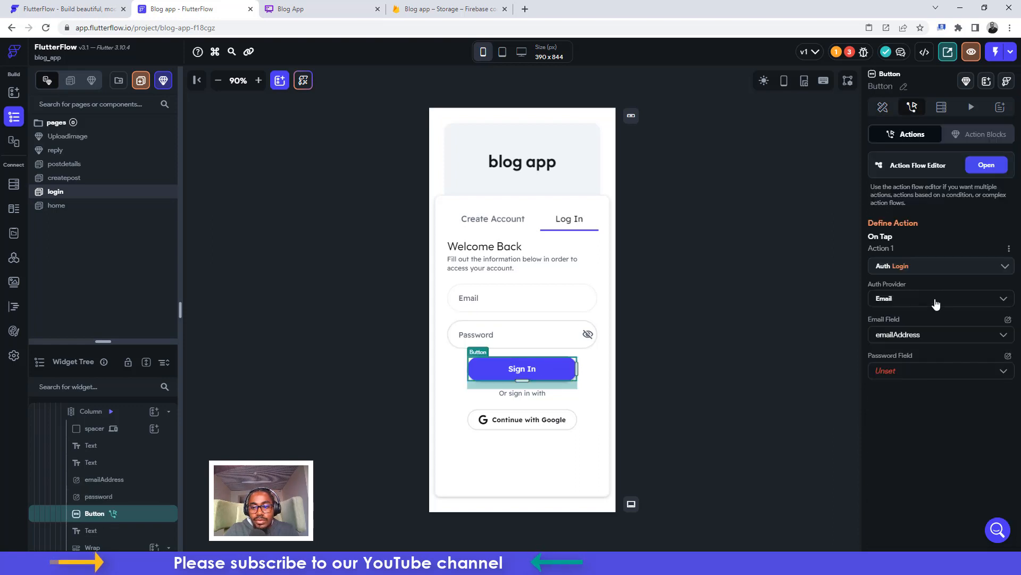
left_click(895, 372)
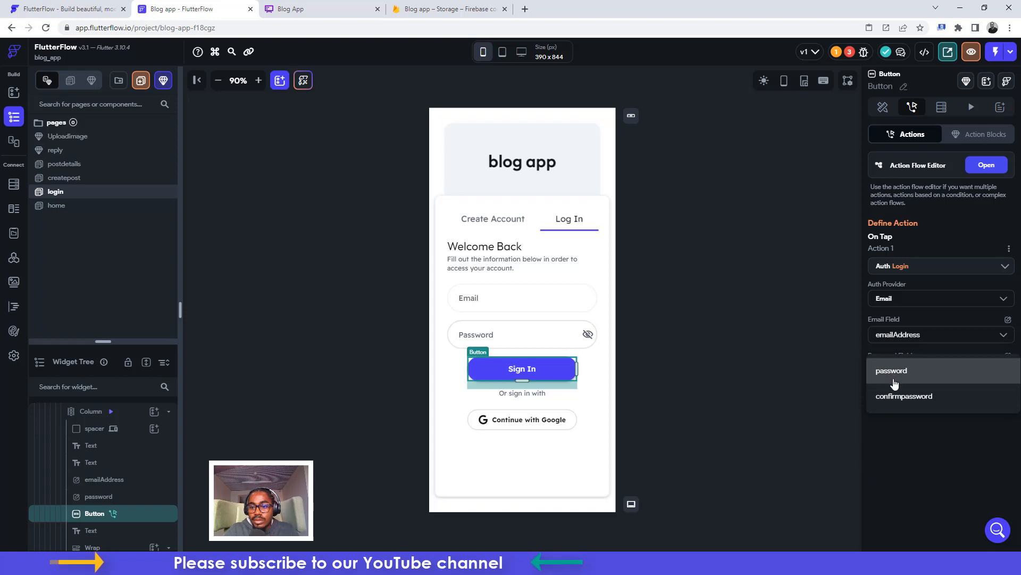
left_click(892, 376)
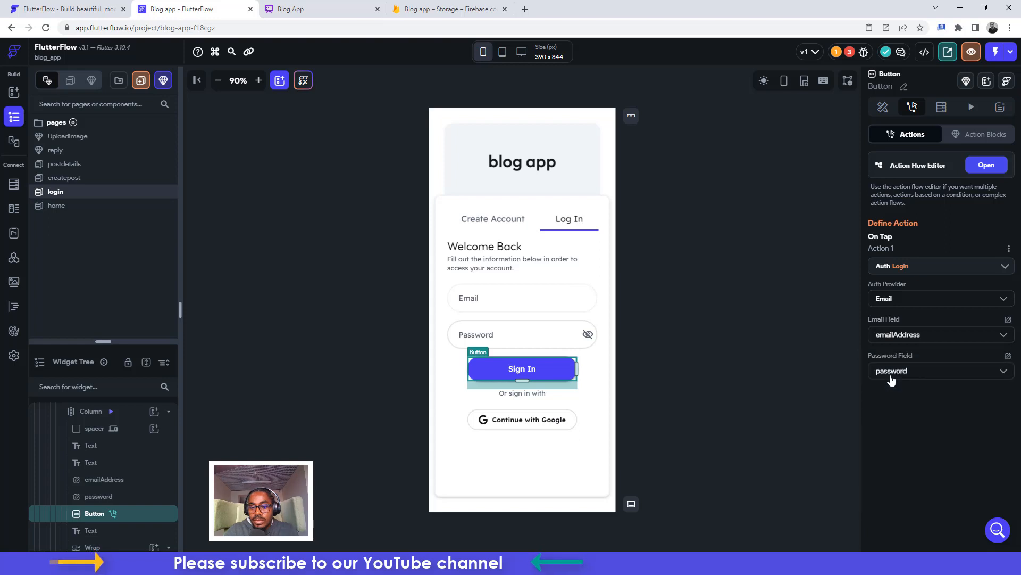
Source the login password from the widget state variable password 2
left_click(495, 221)
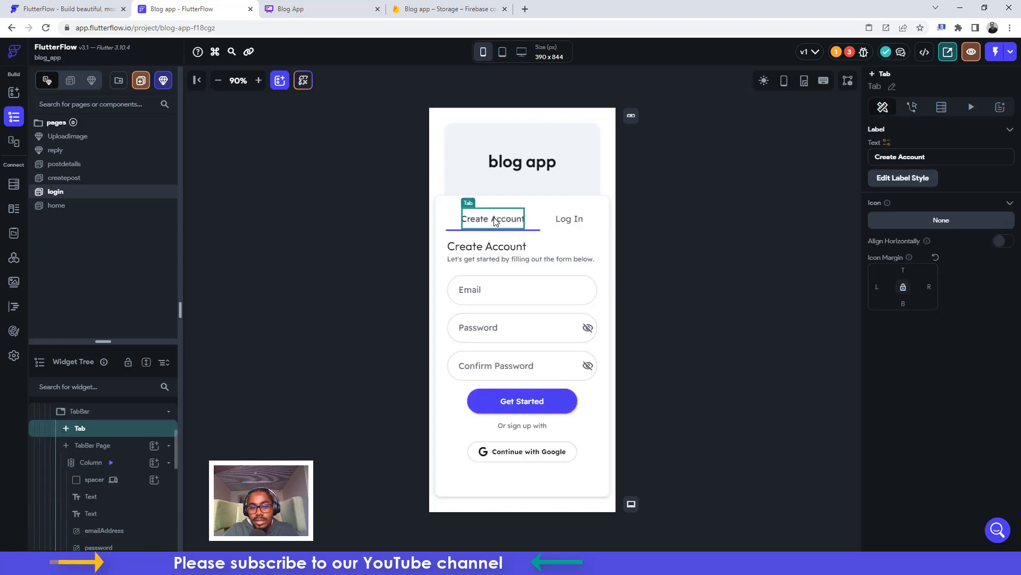
left_click(490, 328)
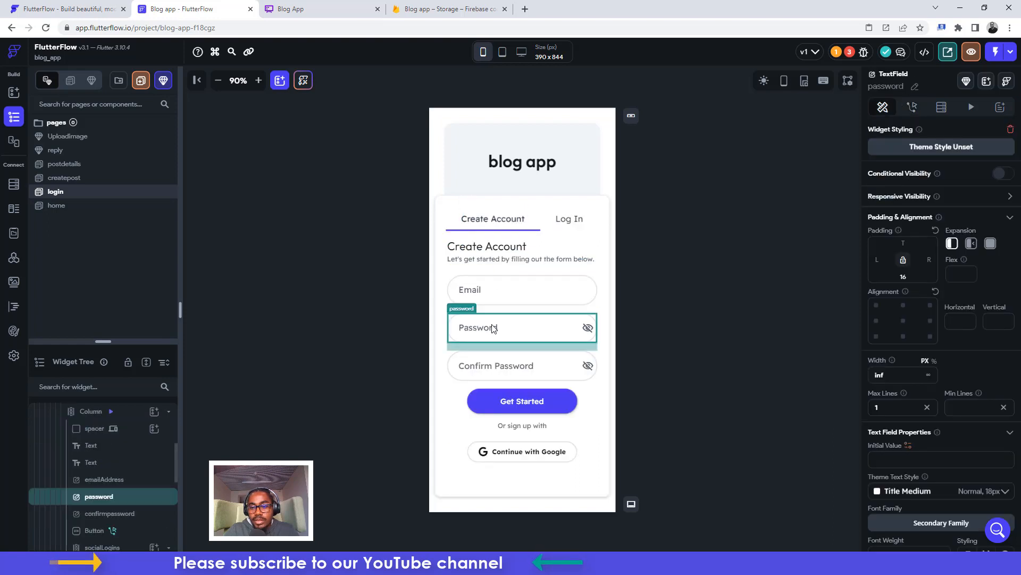
left_click(563, 224)
left_click(547, 373)
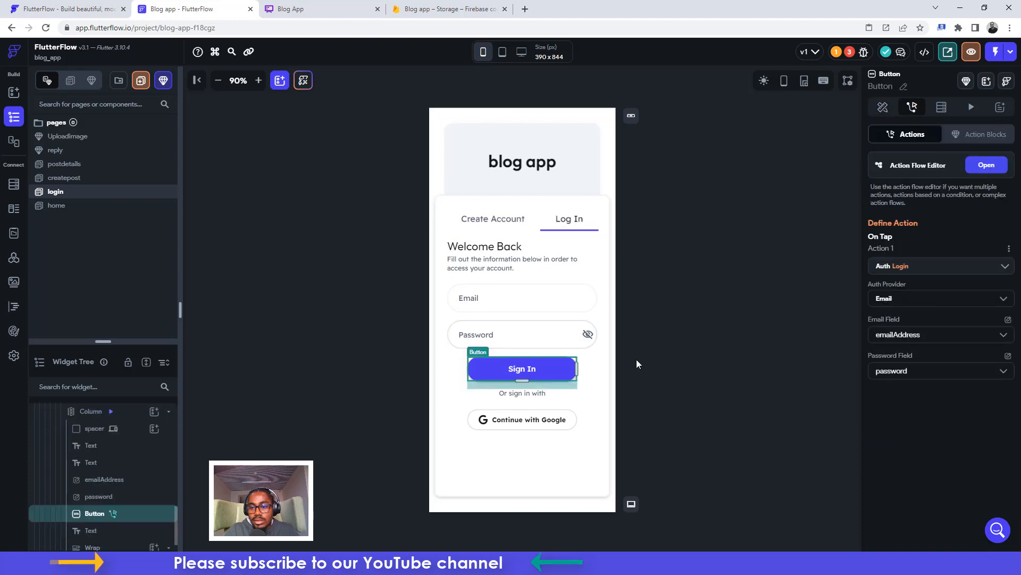
left_click(1001, 371)
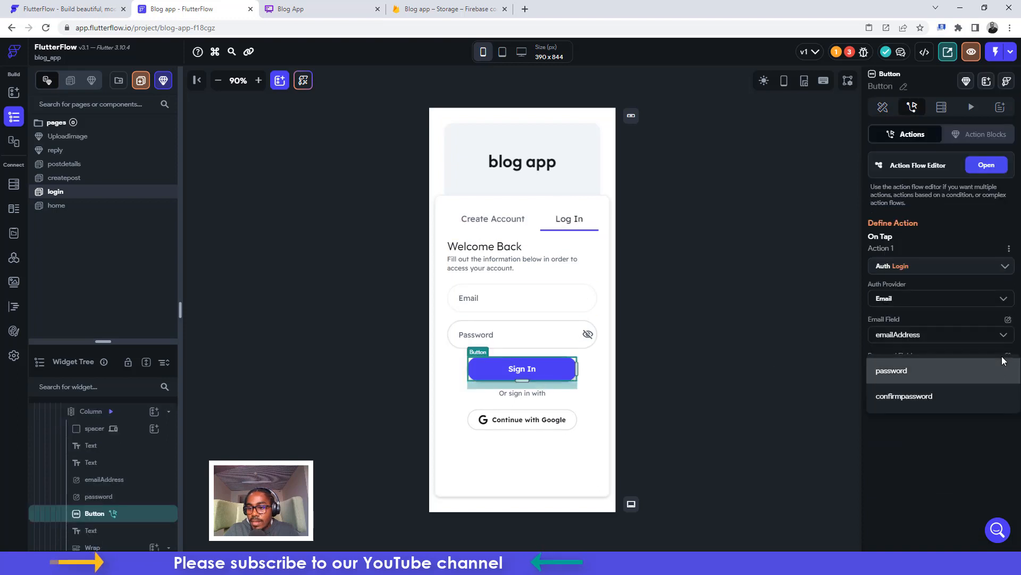
left_click(976, 349)
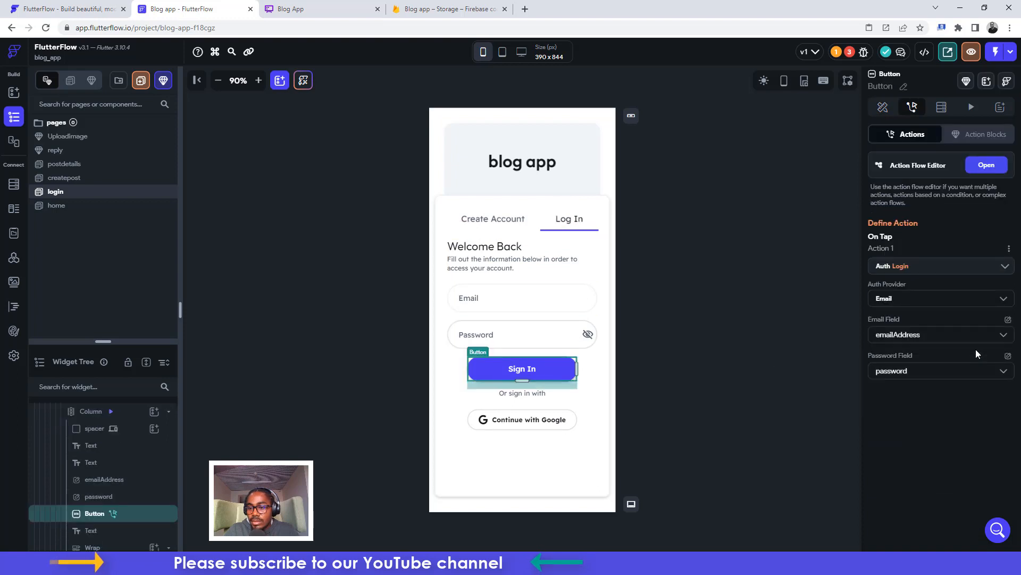
left_click(1008, 356)
left_click(955, 388)
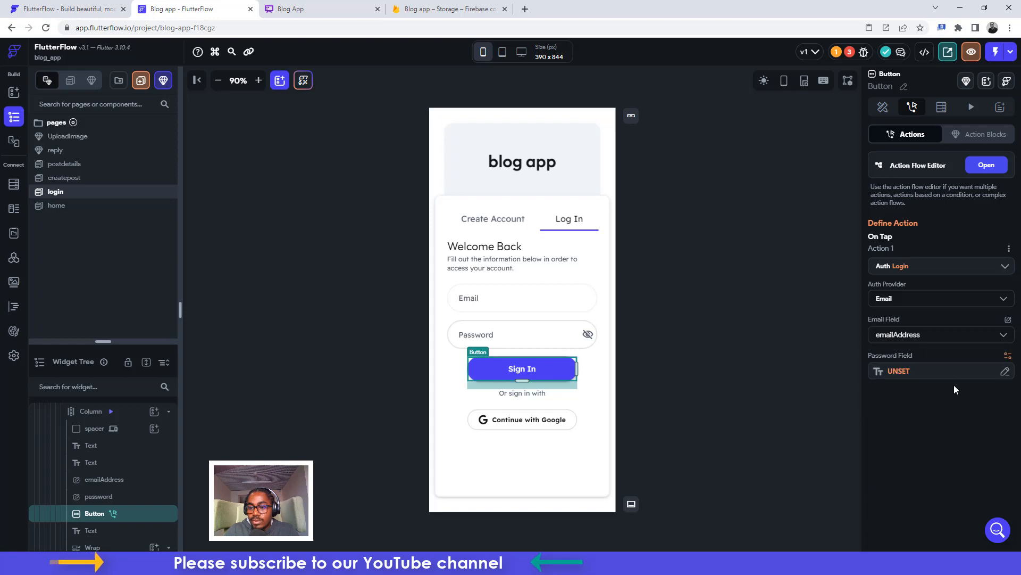
left_click(887, 369)
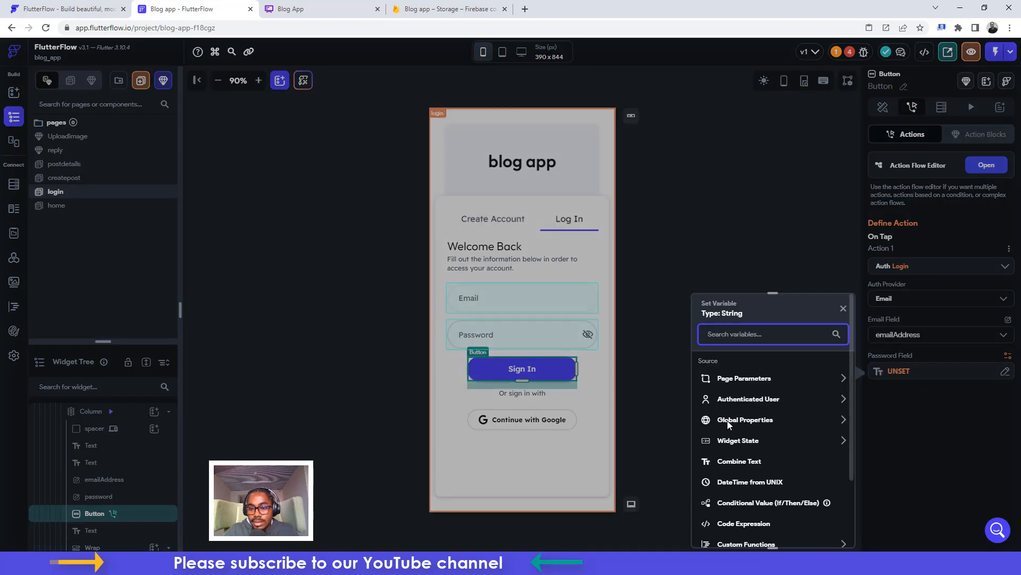
left_click(733, 441)
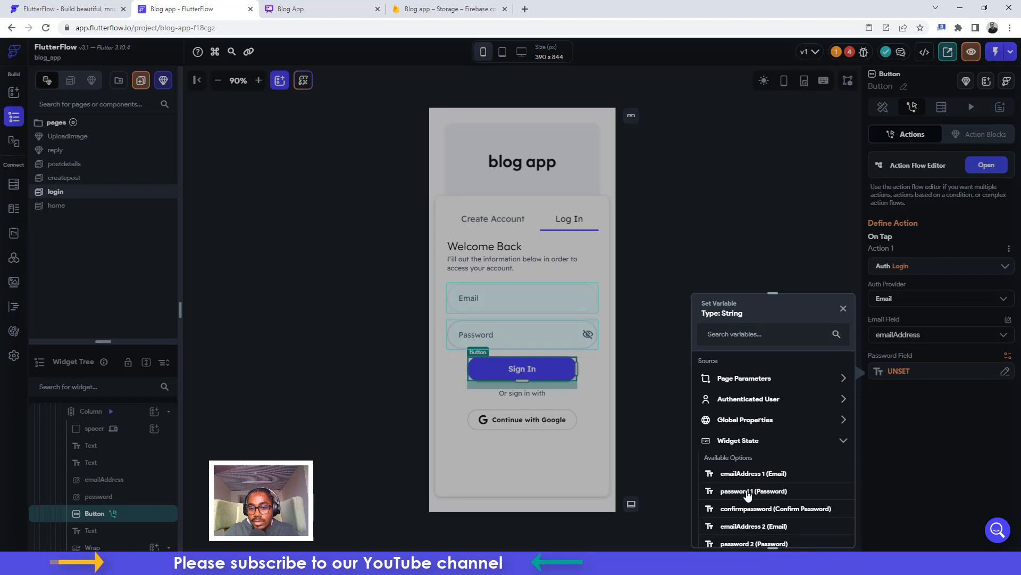
scroll(747, 494, "down", 2)
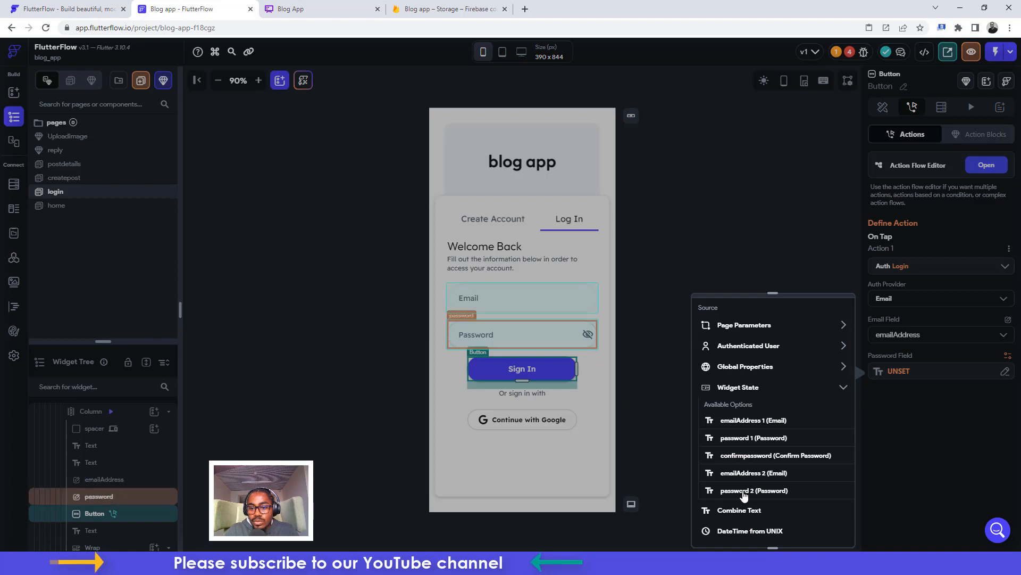
left_click(744, 491)
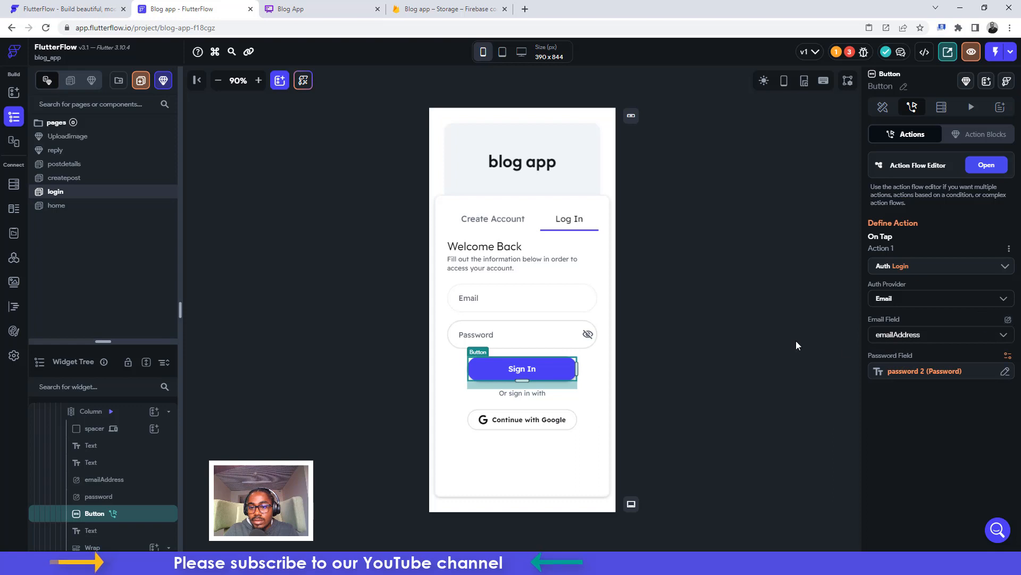
Source the login email from the widget state variable emailAddress 2
left_click(1006, 319)
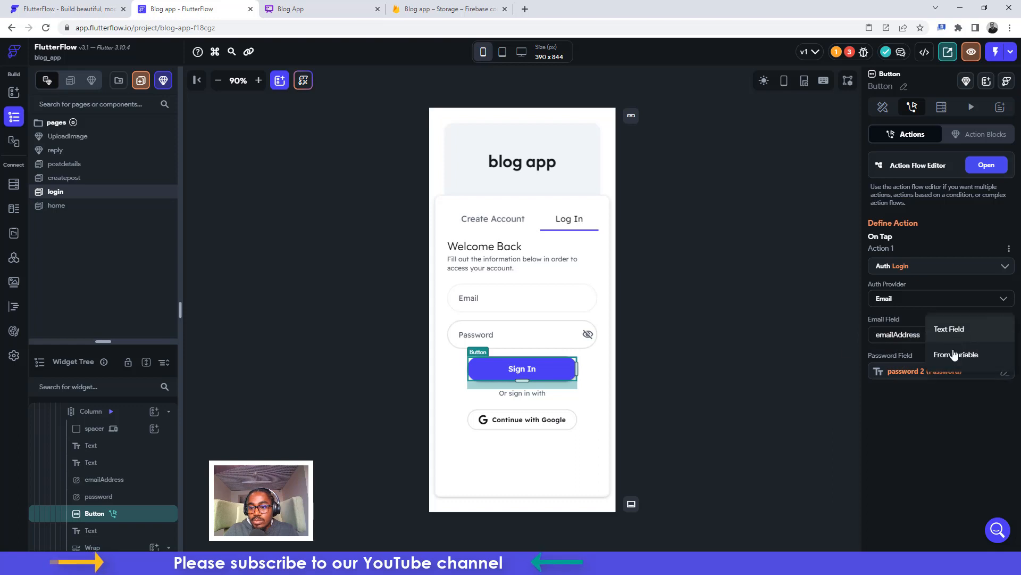
left_click(951, 355)
left_click(900, 335)
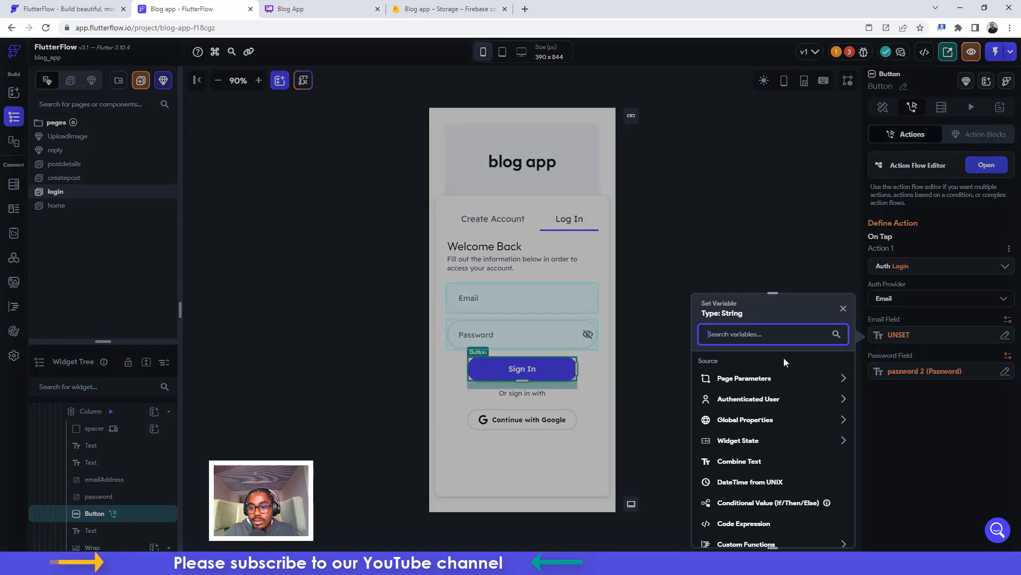
left_click(741, 442)
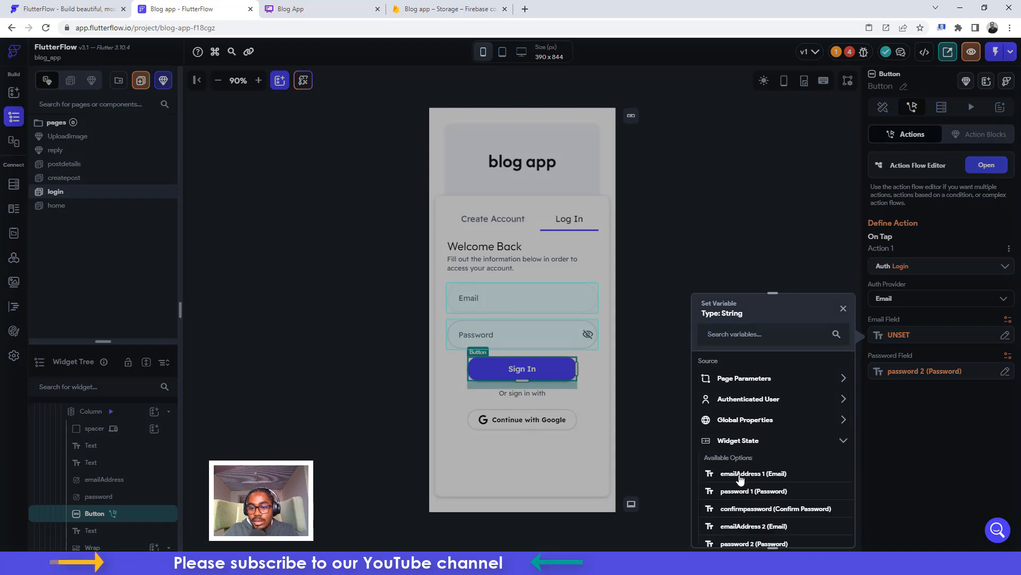
left_click(739, 526)
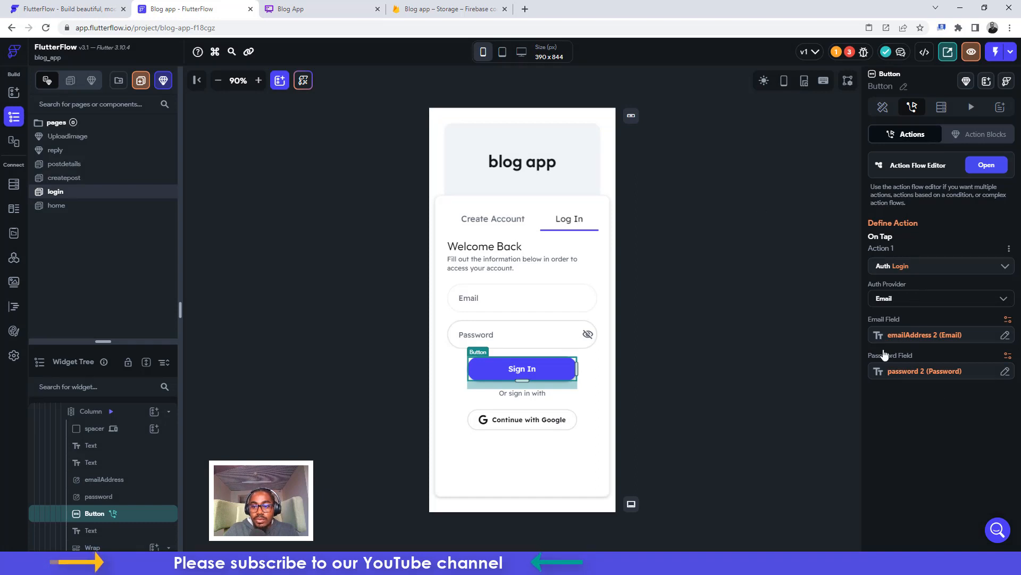
Replace the Continue with Google button's auth action with a Firebase Authentication Google Log In
left_click(533, 419)
left_click(912, 107)
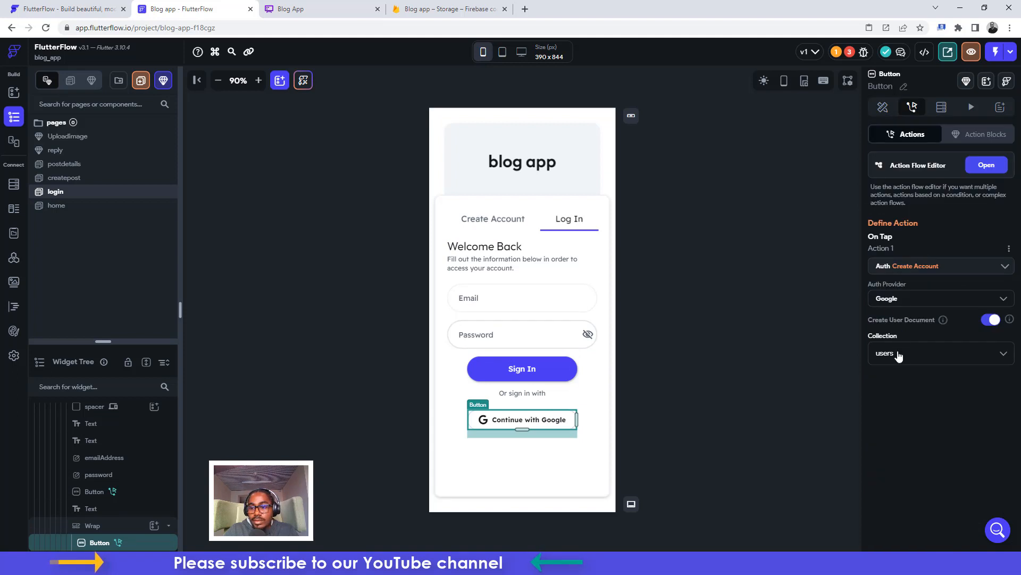
left_click(915, 268)
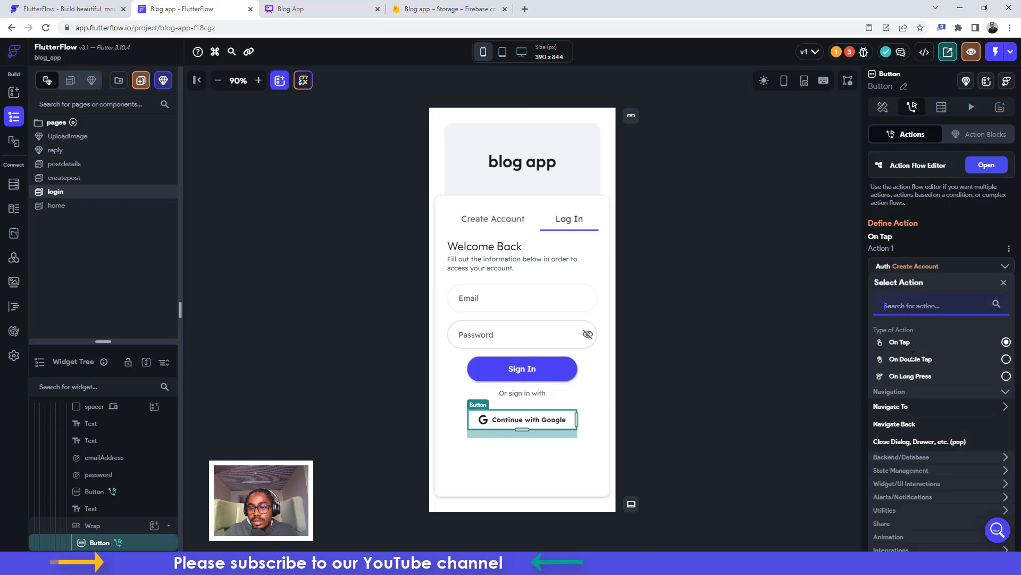
left_click(892, 457)
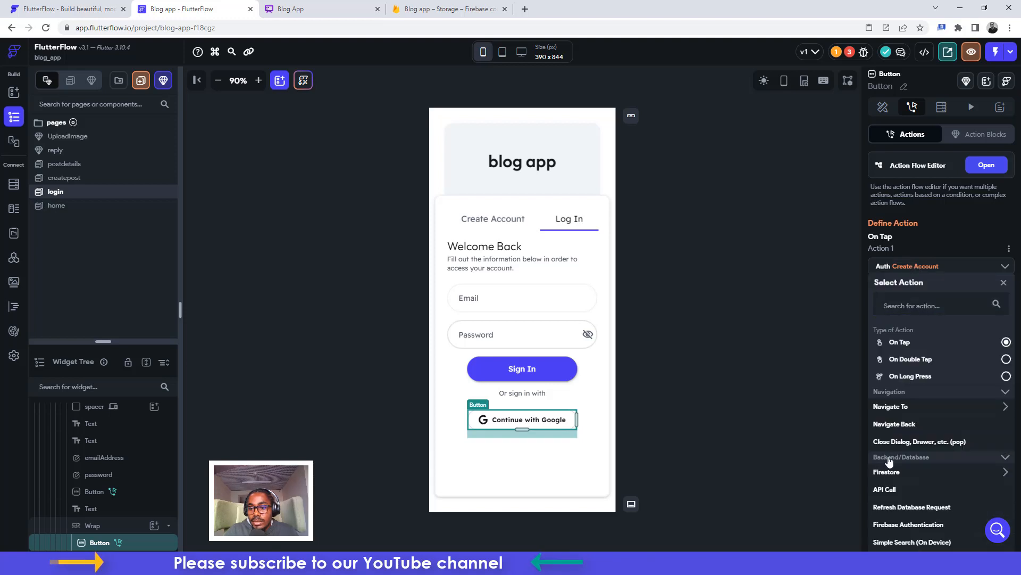
left_click(894, 525)
scroll(893, 529, "down", 3)
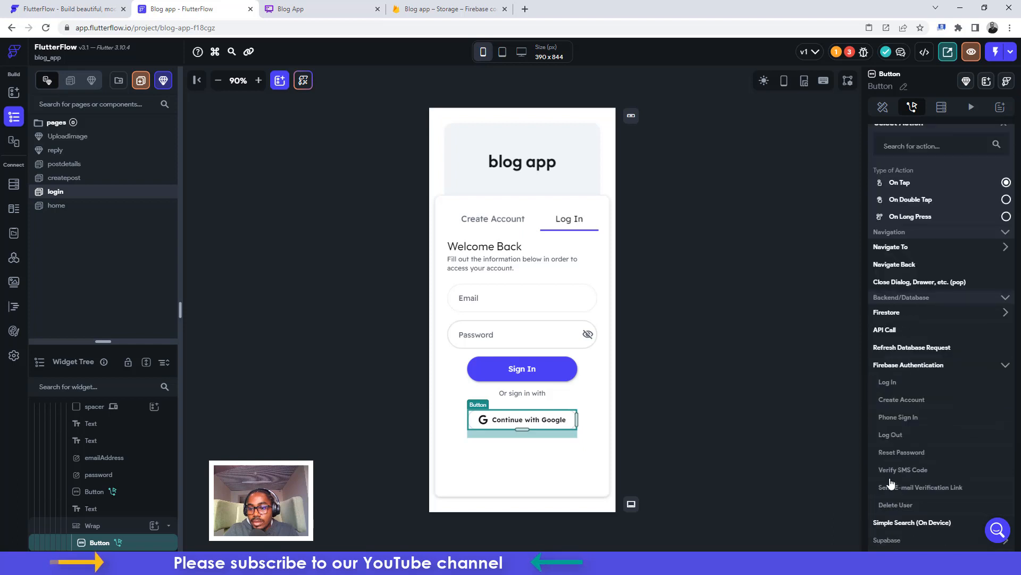
left_click(894, 387)
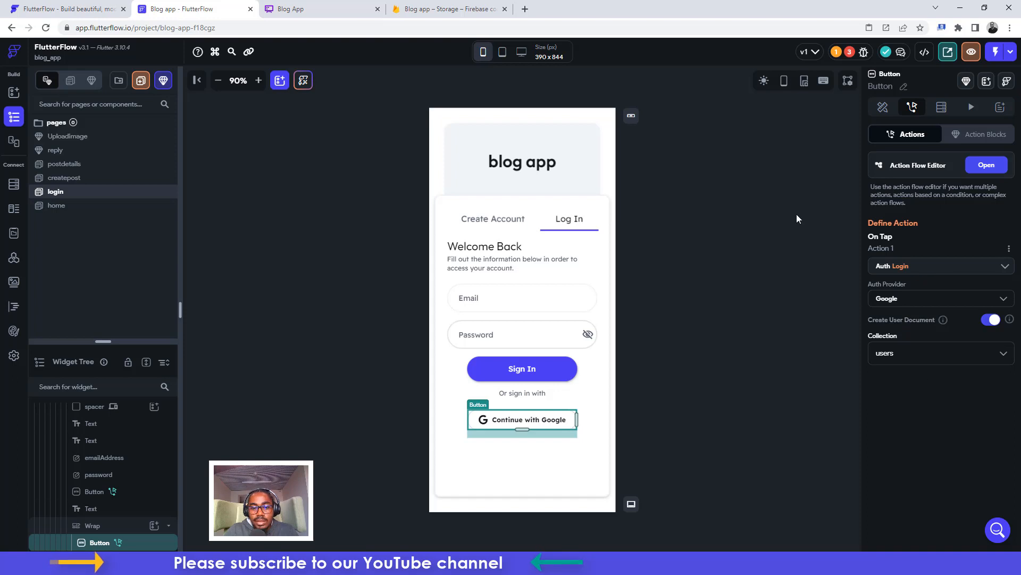
Fix the auth page error by setting login as Entry Page and home as Logged In Page
left_click(847, 52)
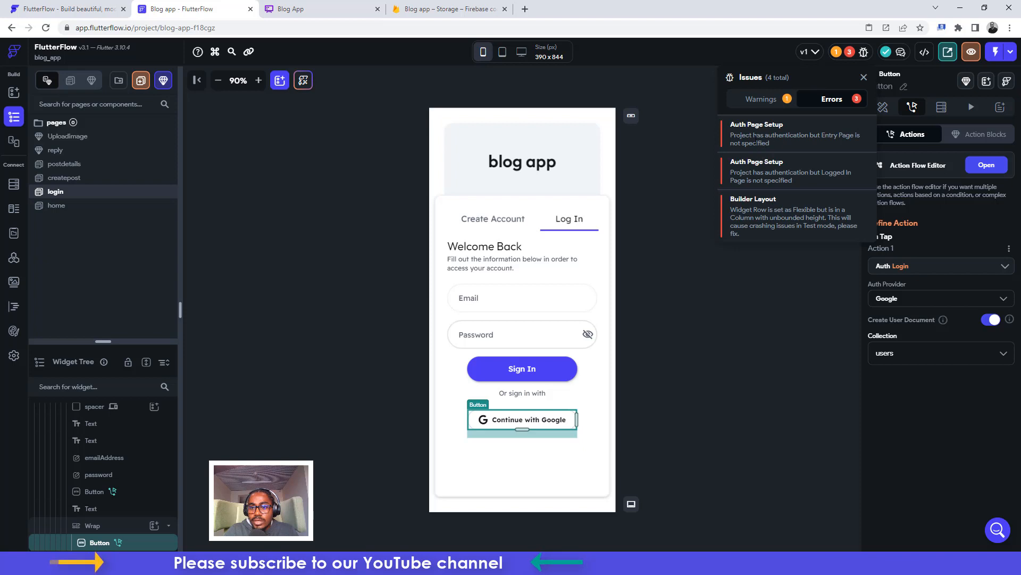
left_click(741, 129)
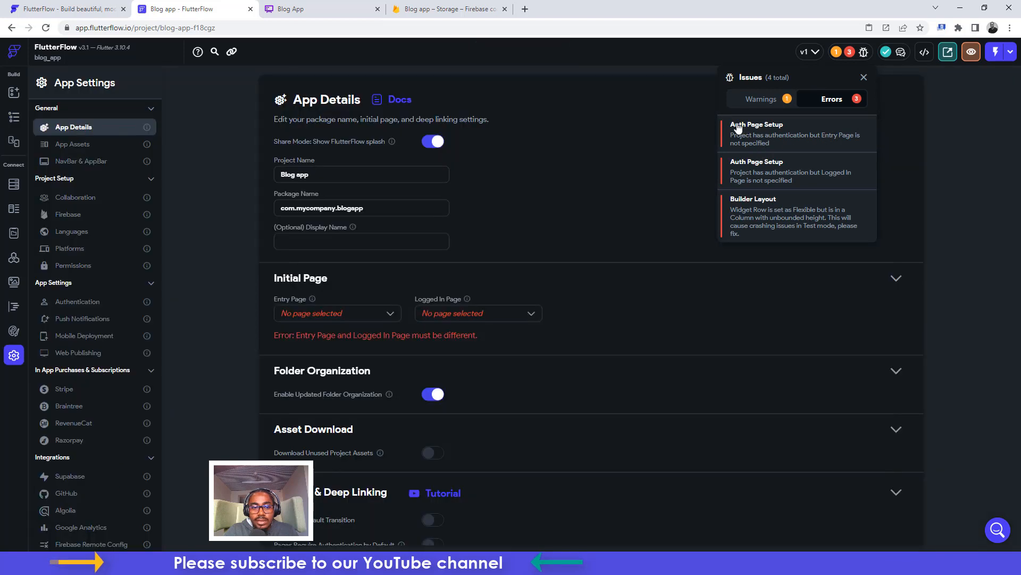
left_click(346, 315)
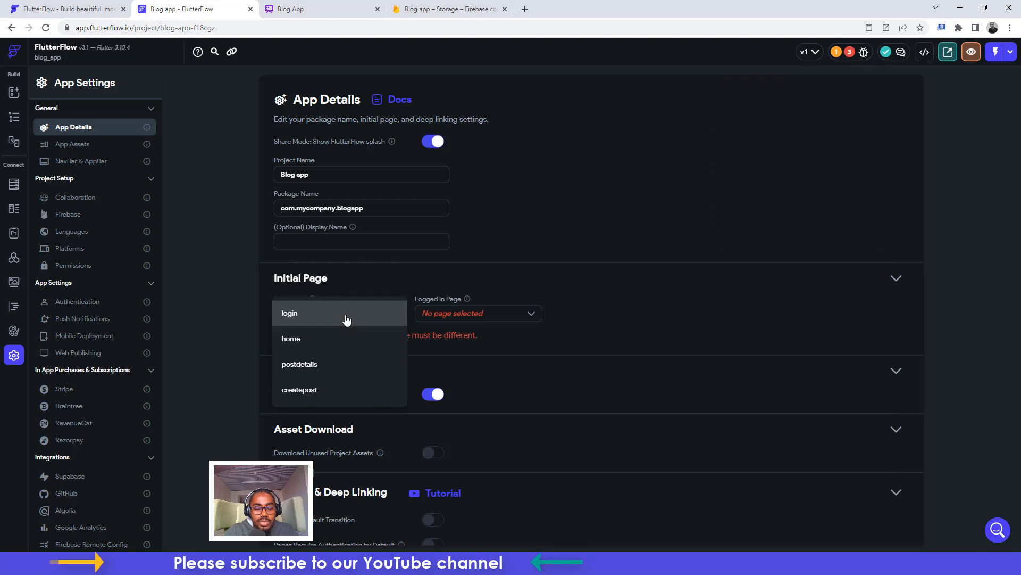
left_click(334, 316)
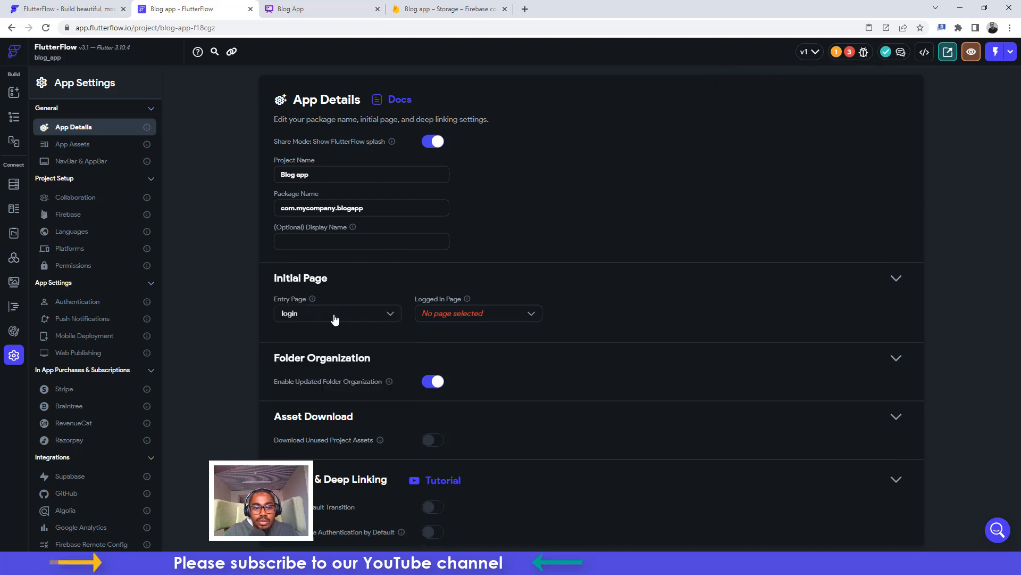
left_click(484, 322)
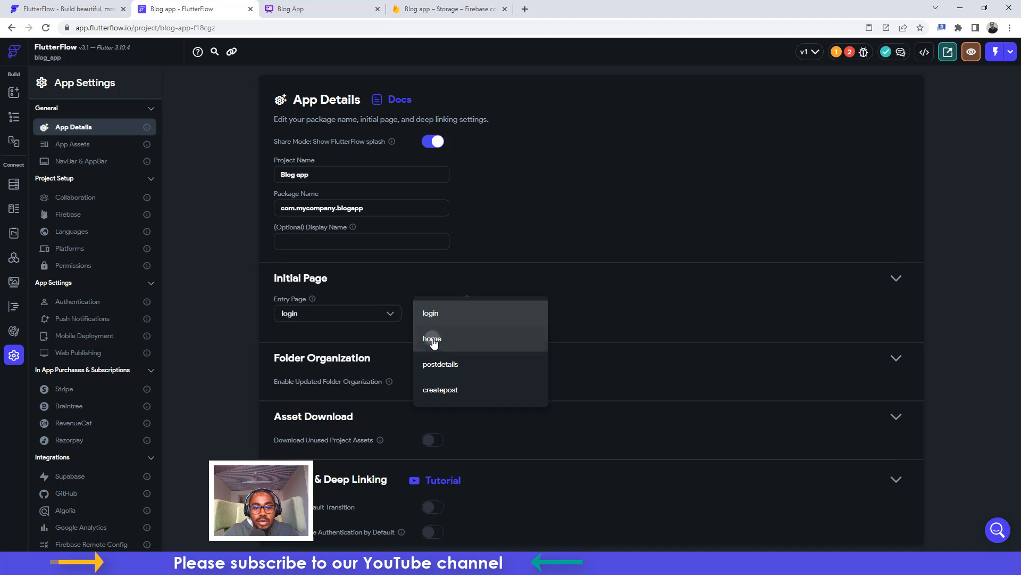
left_click(433, 340)
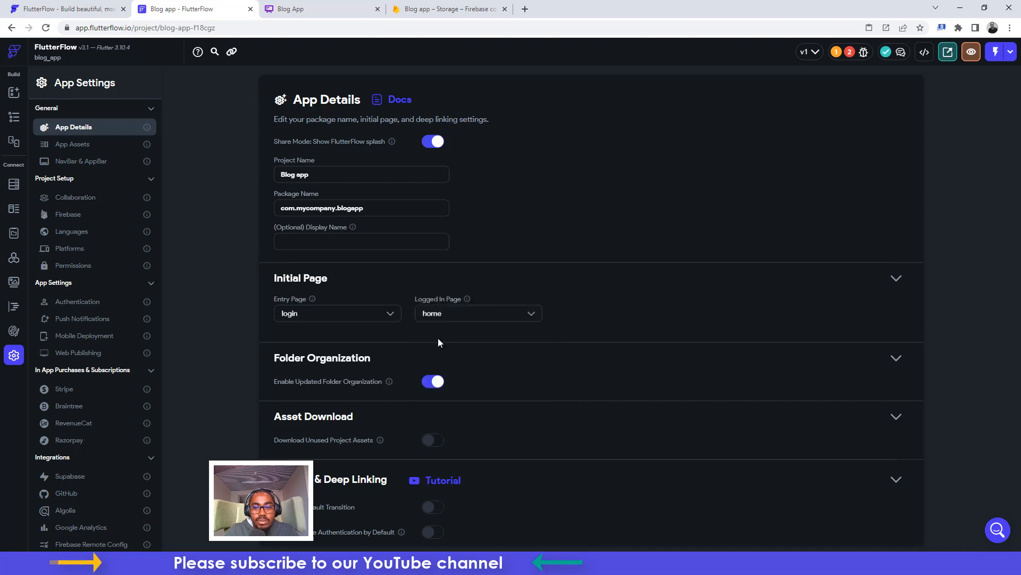
left_click(14, 125)
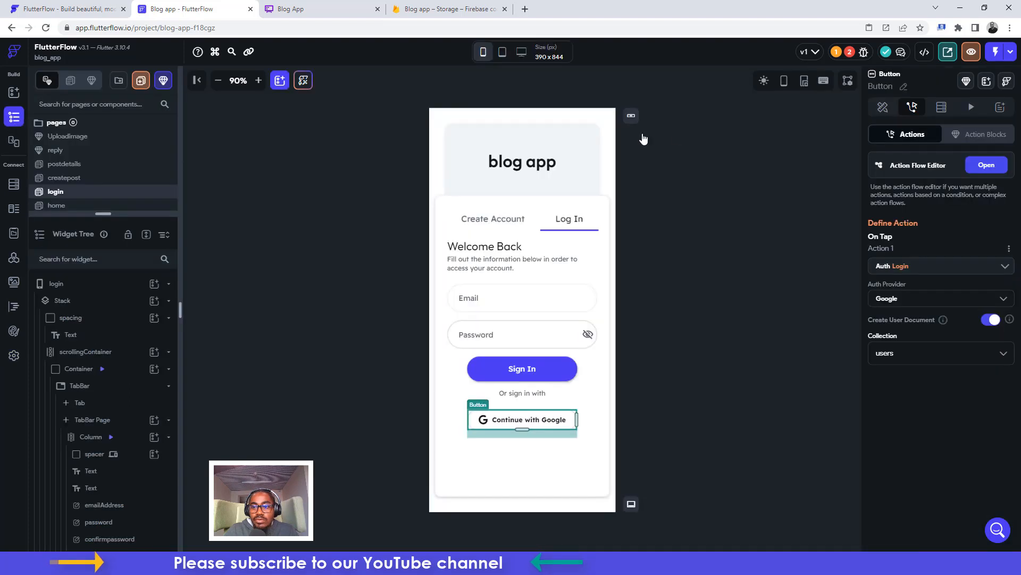
Trace the layout error and test expansion and height settings on the header Column and title text
left_click(850, 54)
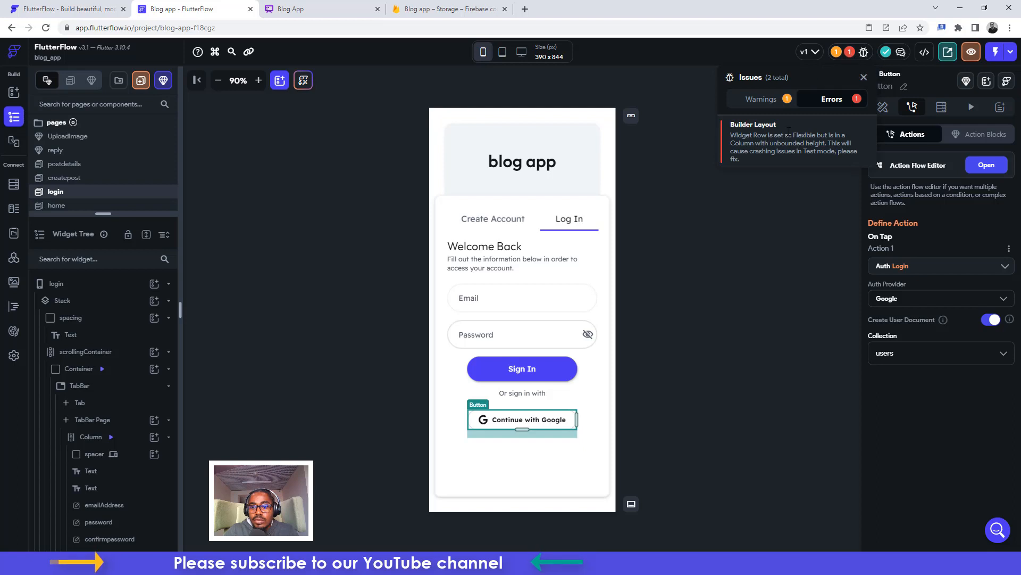
left_click(750, 131)
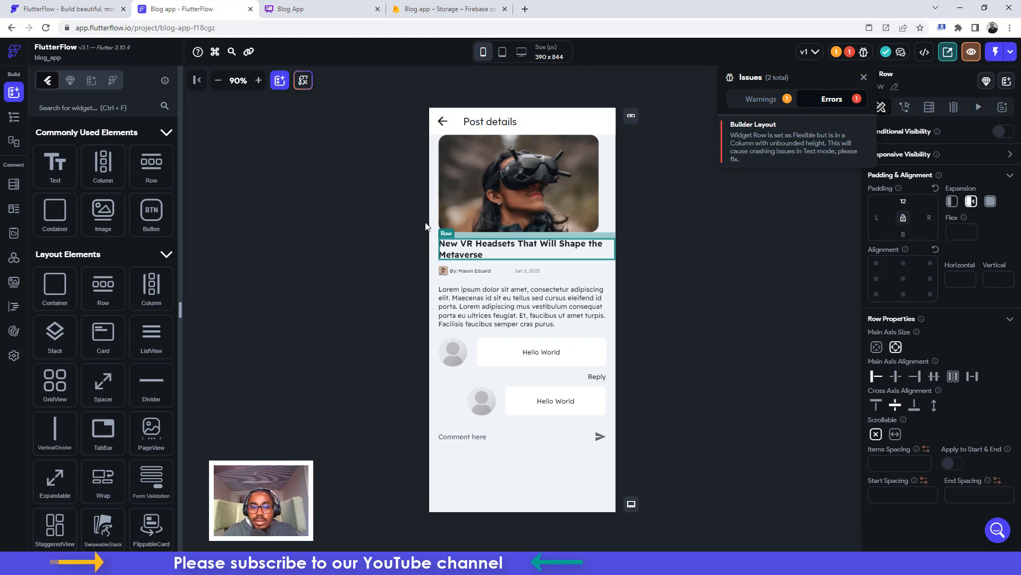
left_click(14, 119)
left_click(14, 119)
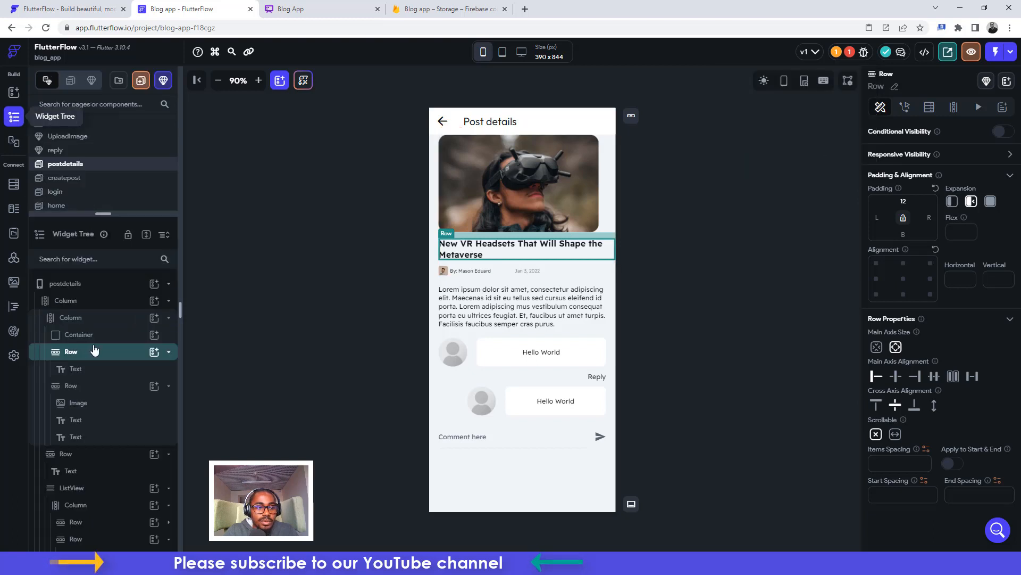
left_click(95, 322)
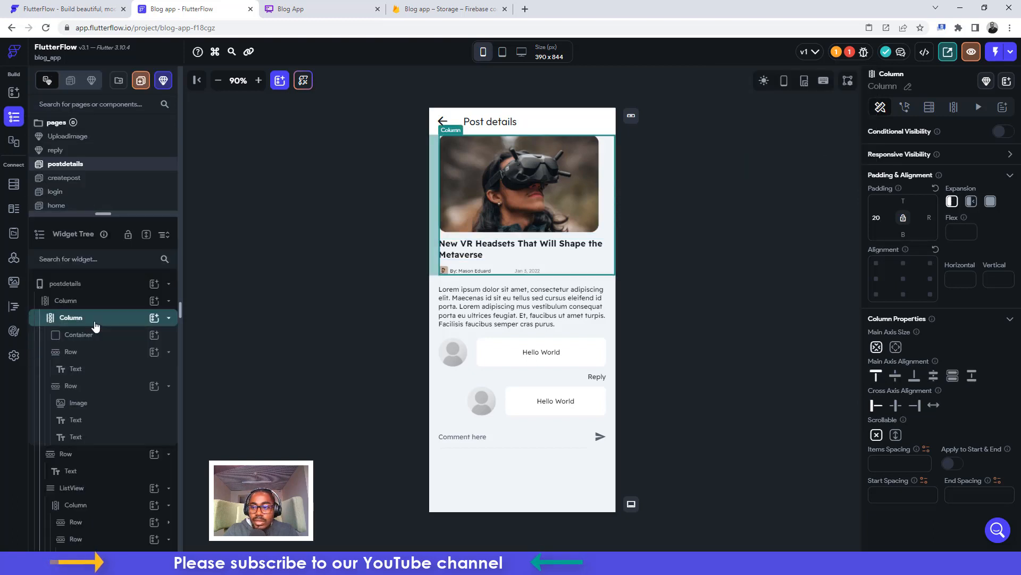
left_click(971, 204)
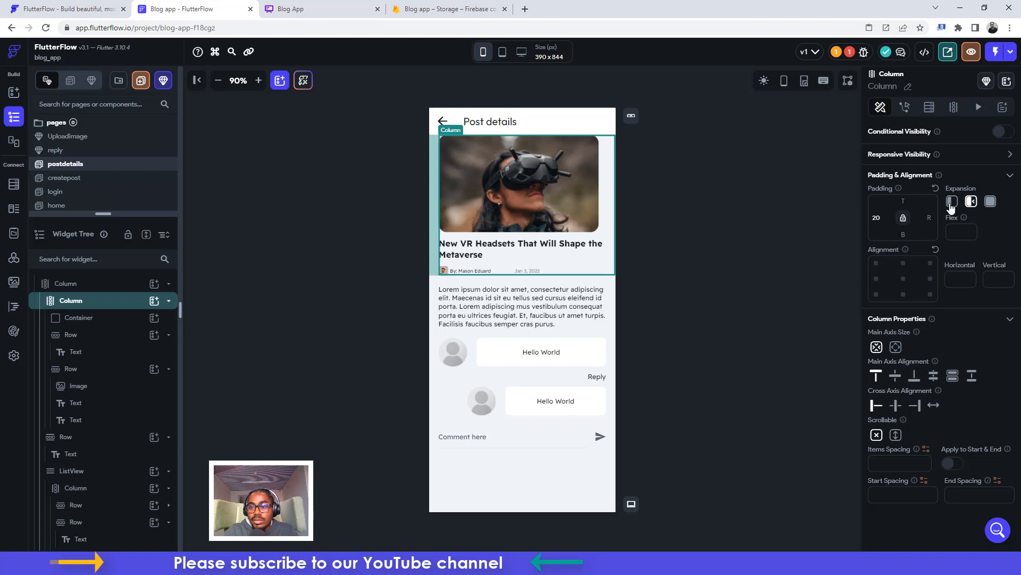
left_click(952, 204)
left_click(897, 347)
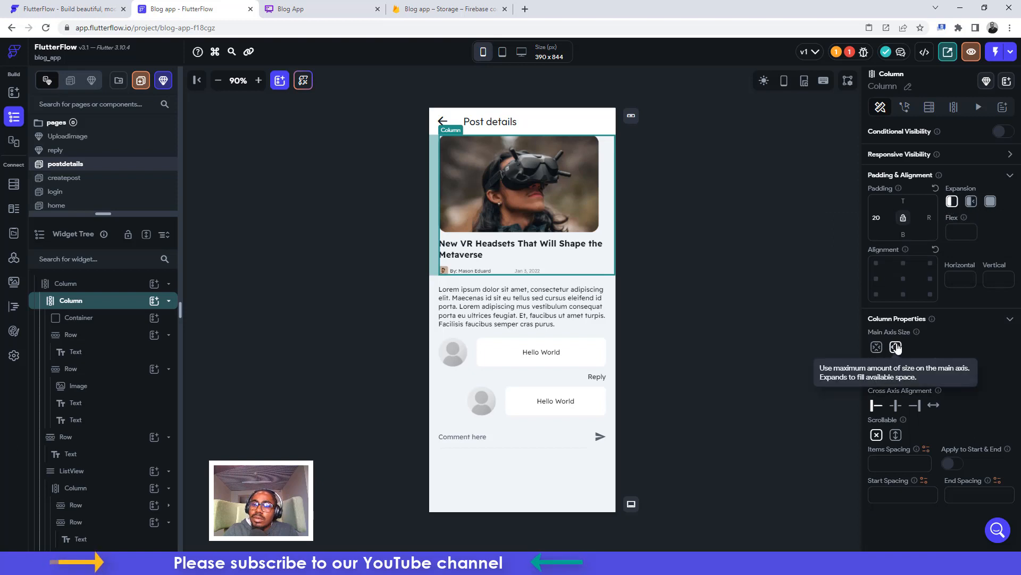
left_click(877, 347)
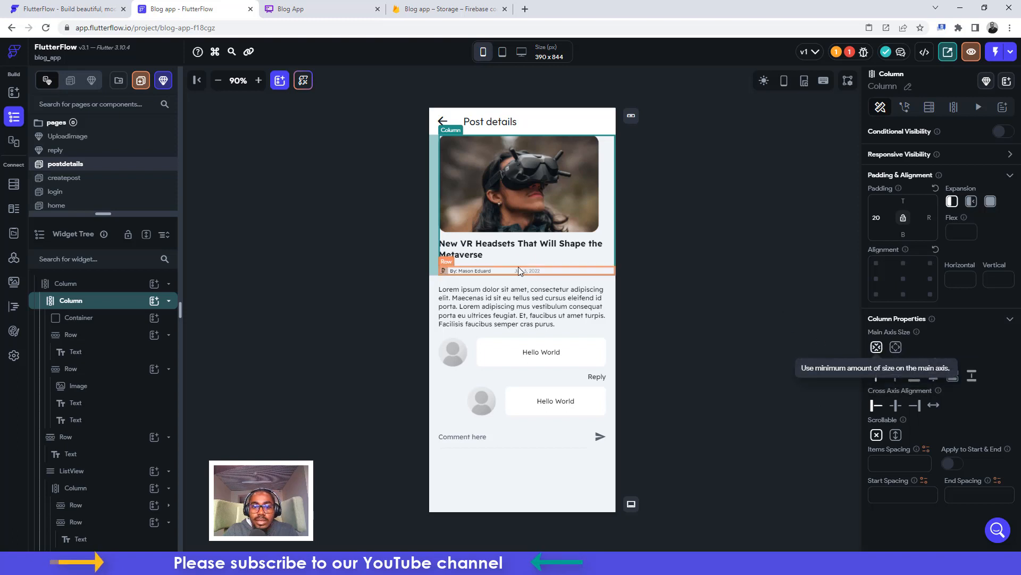
left_click(495, 250)
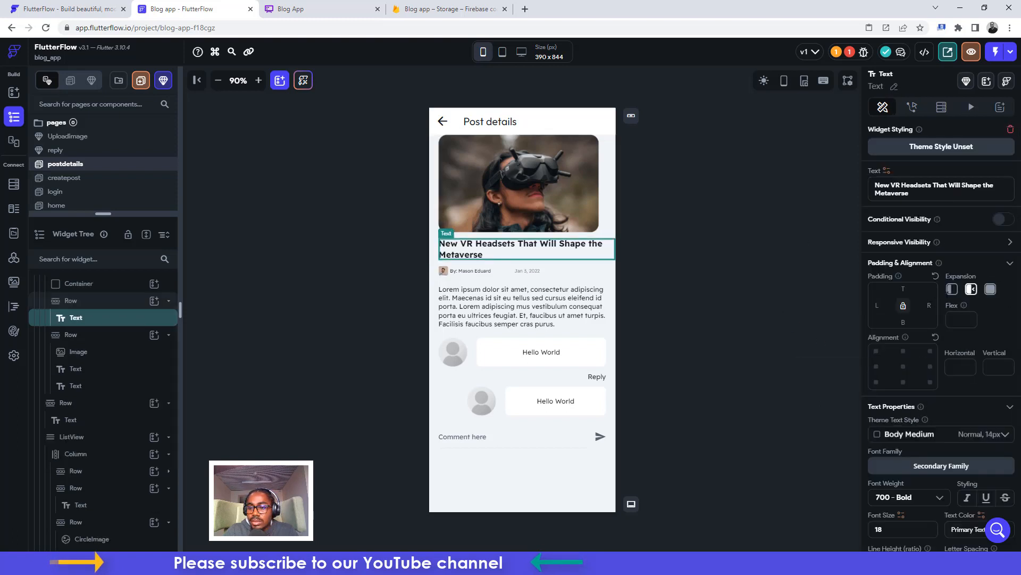
left_click(957, 295)
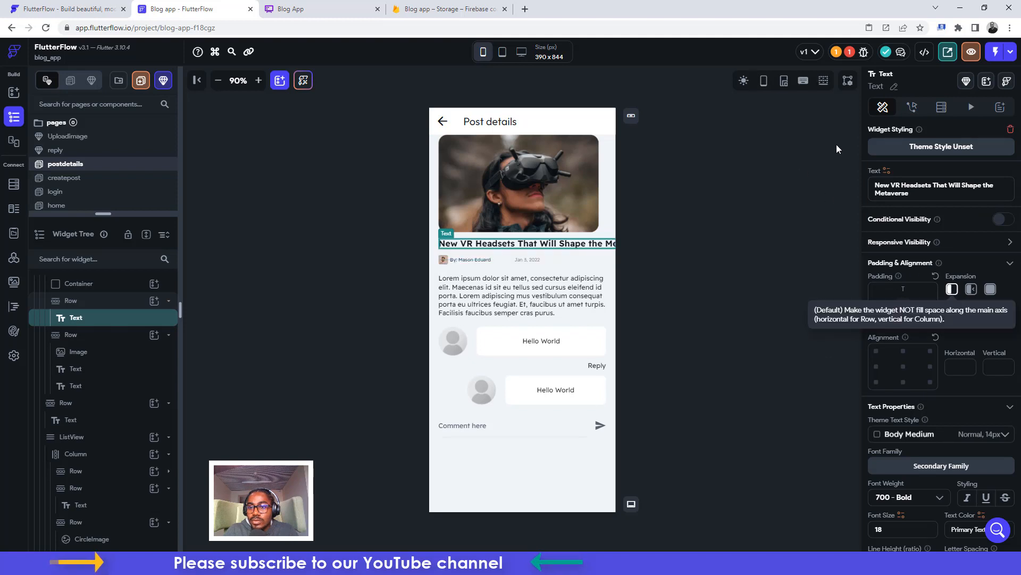
Set the error-flagged title Row's expansion to Default
left_click(848, 53)
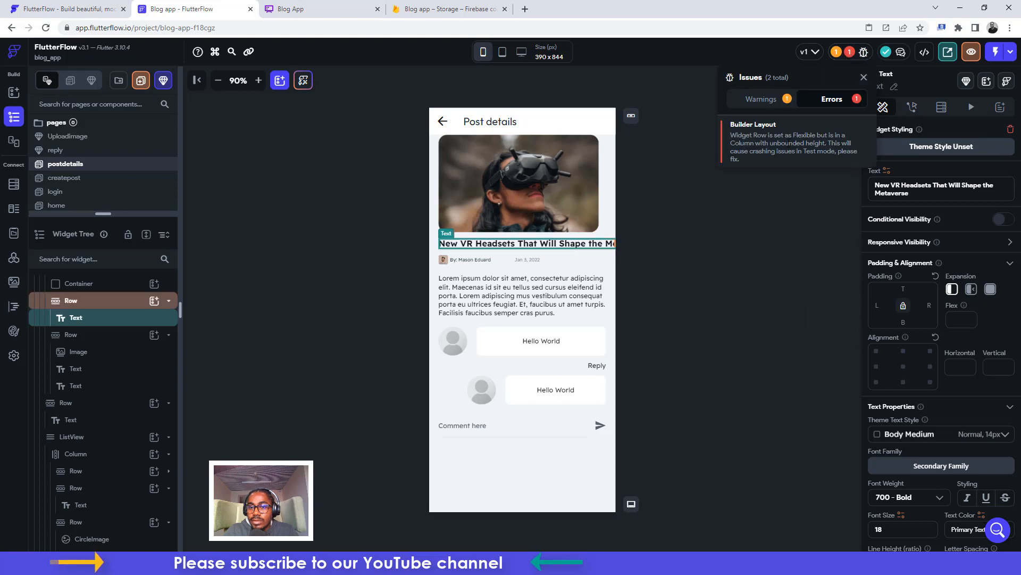
left_click(755, 129)
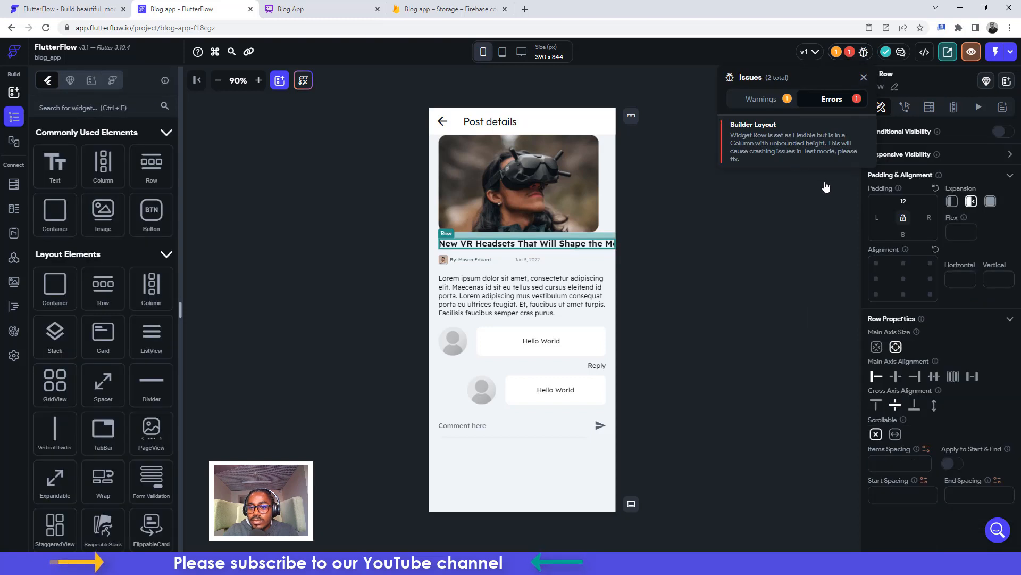
left_click(953, 203)
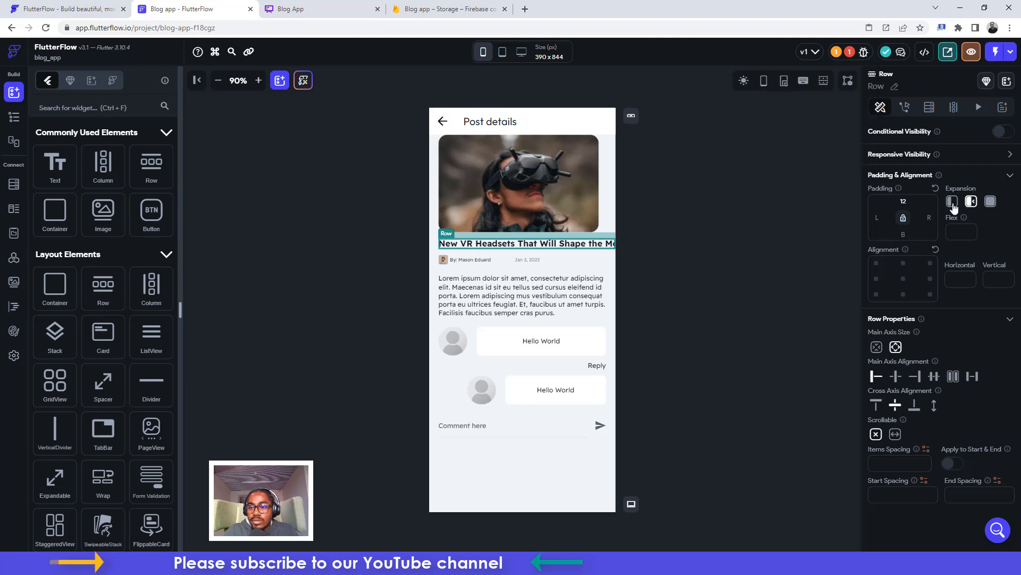
left_click(952, 203)
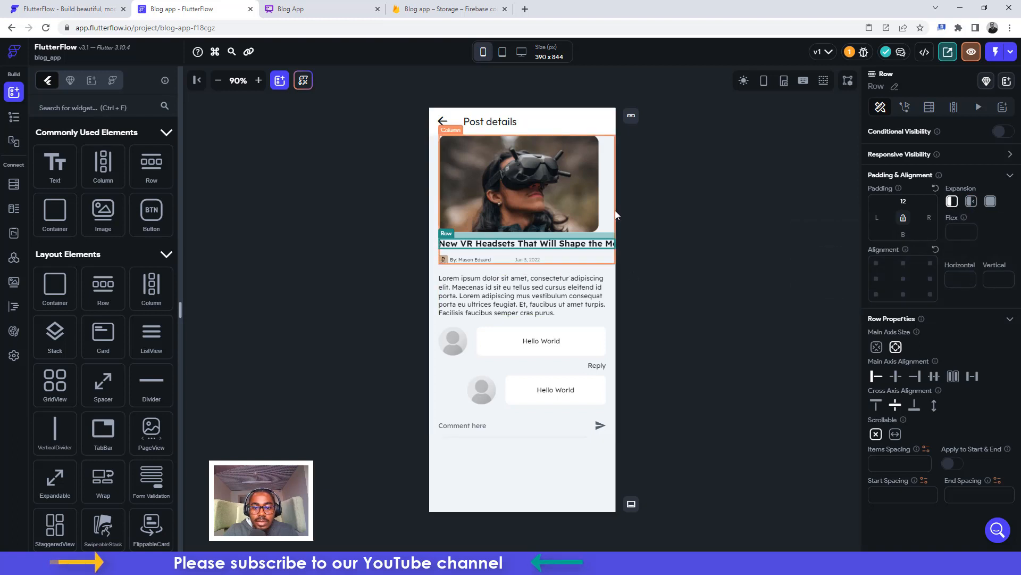
left_click(604, 187)
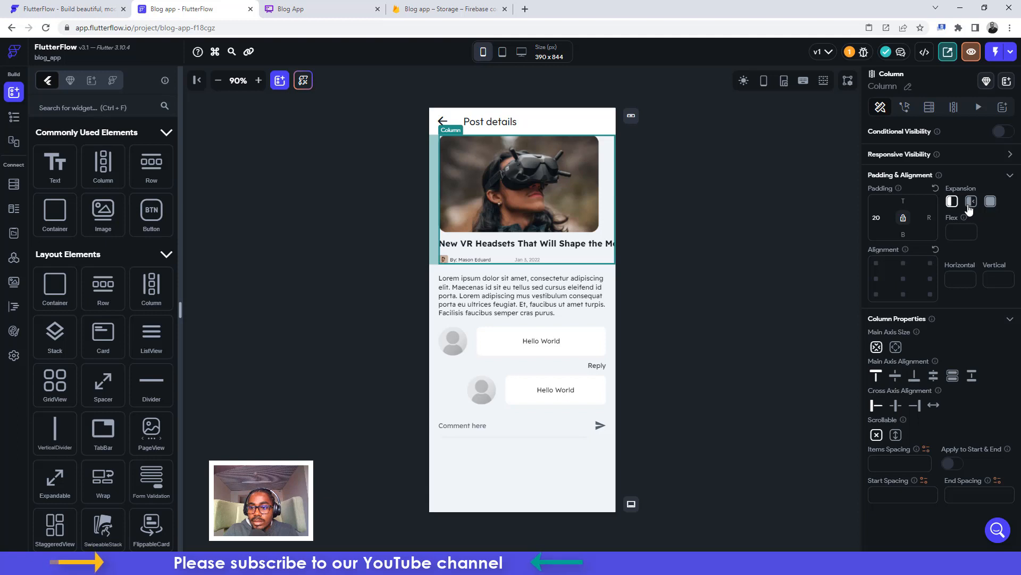
left_click(533, 235)
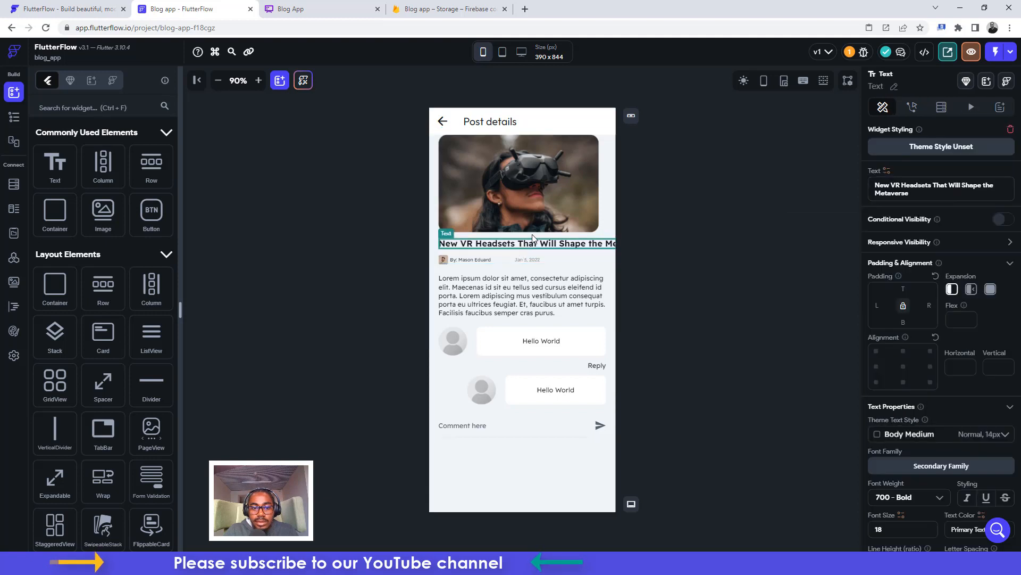
left_click(13, 117)
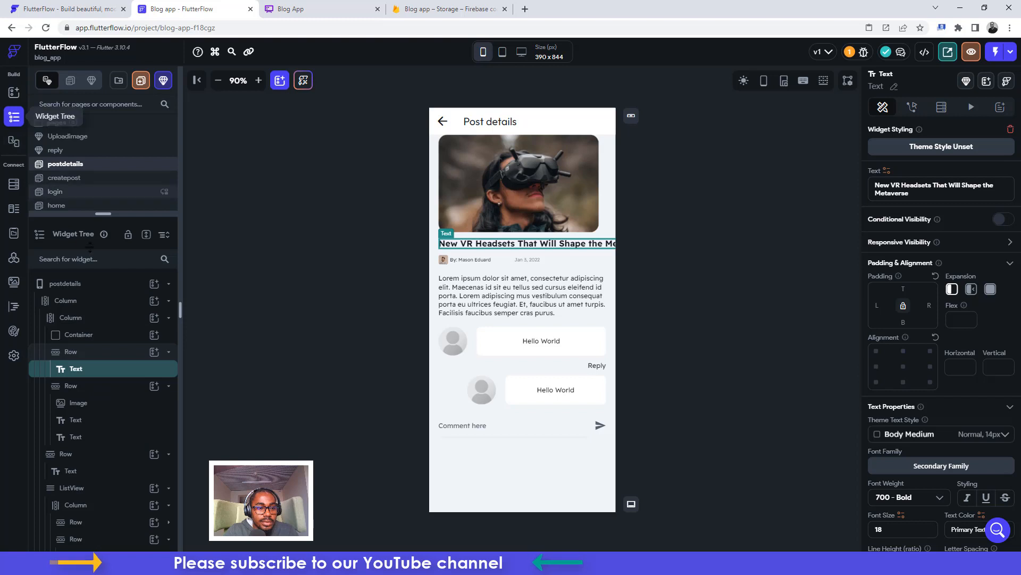
Try a right padding of 20 on the title Row, then remove it
left_click(92, 352)
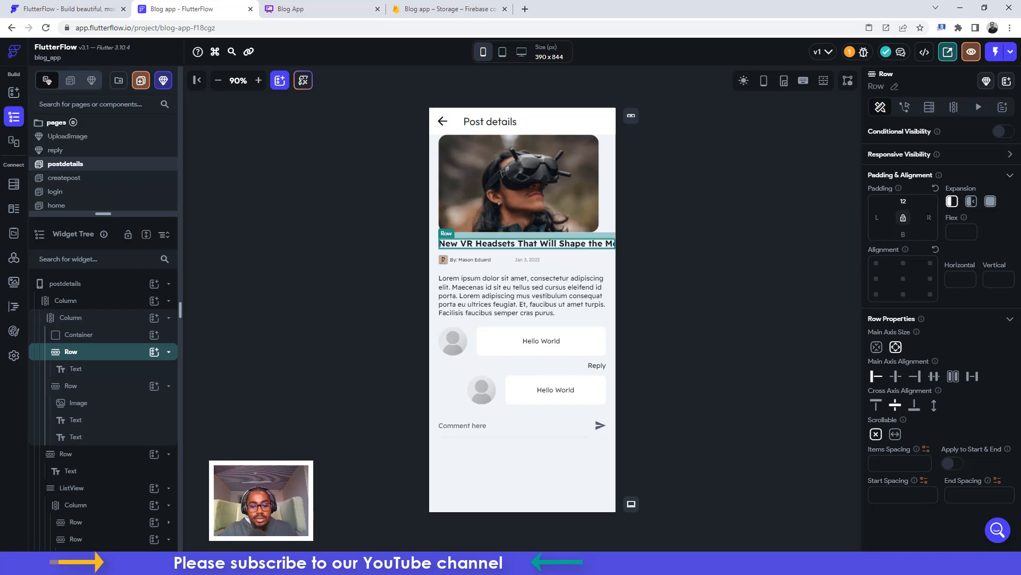
left_click(928, 217)
type("20")
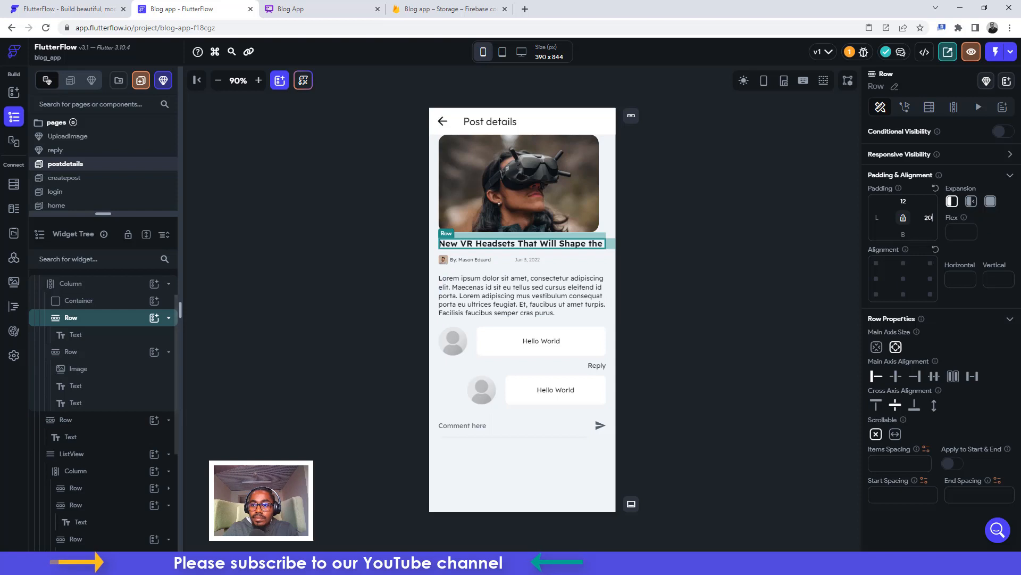
left_click_drag(933, 217, 922, 218)
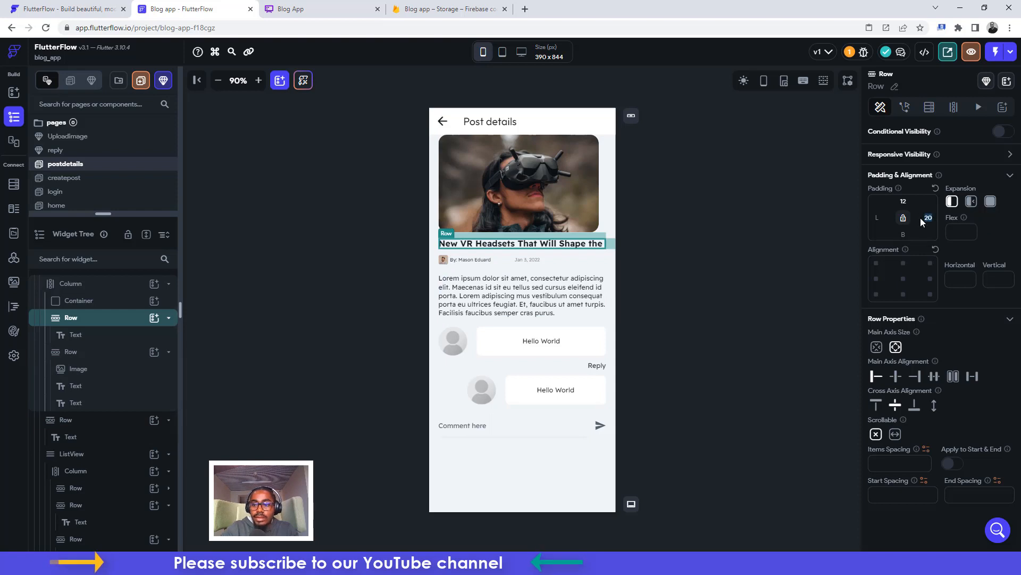
key("BackSpace")
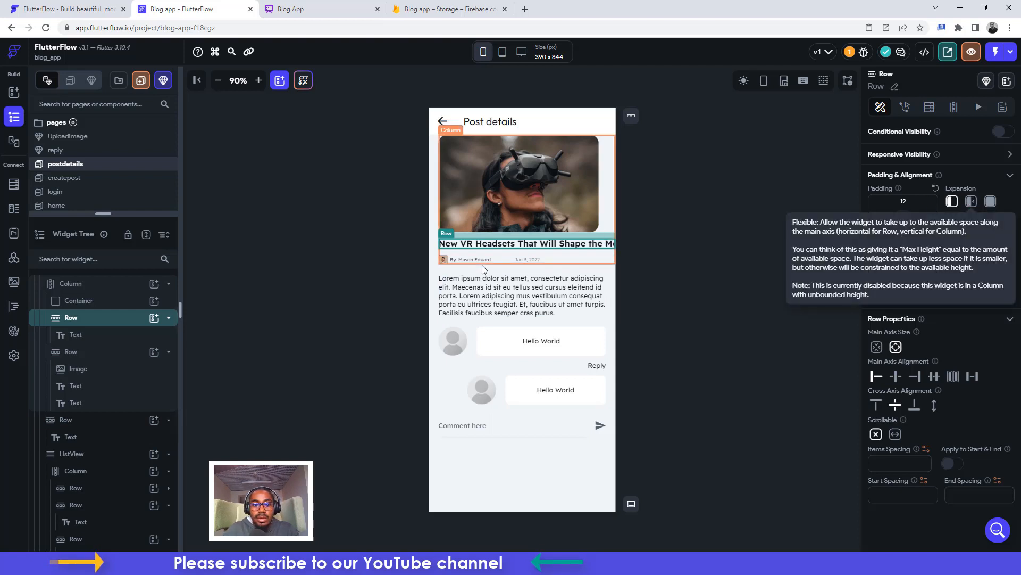
Make the post title text Flexible and give it 20 right padding
left_click(69, 285)
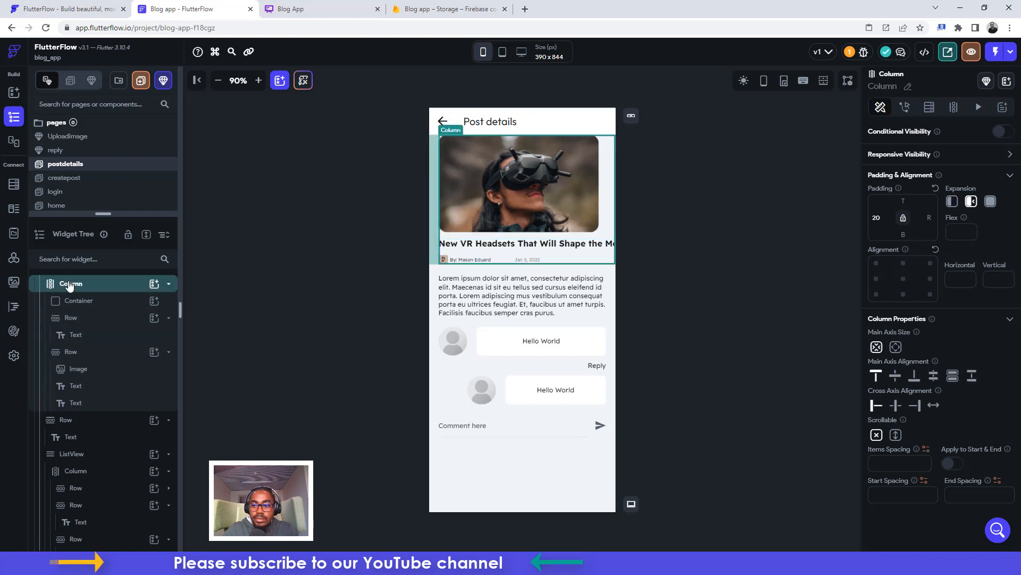
scroll(72, 298, "up", 1)
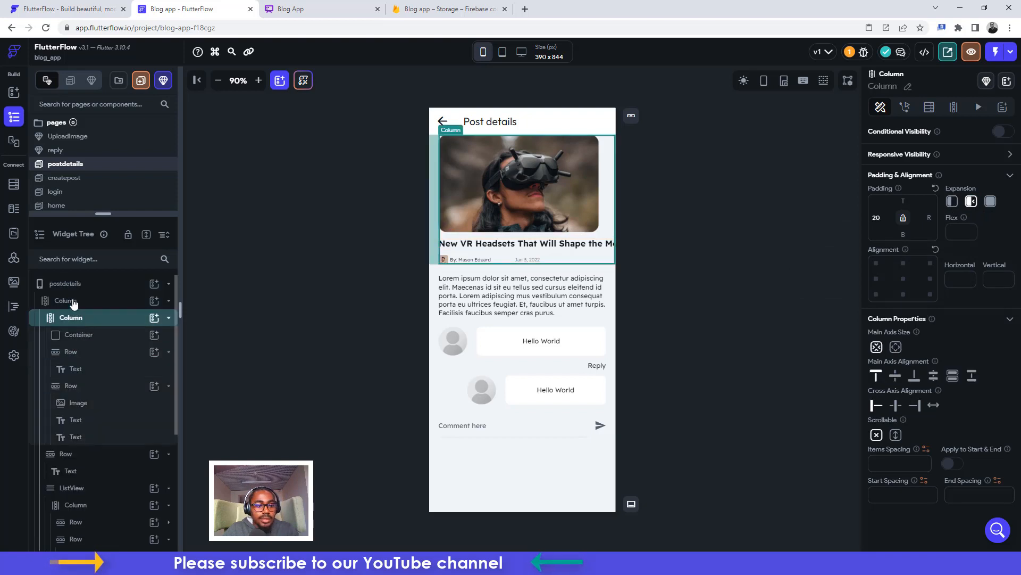
left_click(73, 301)
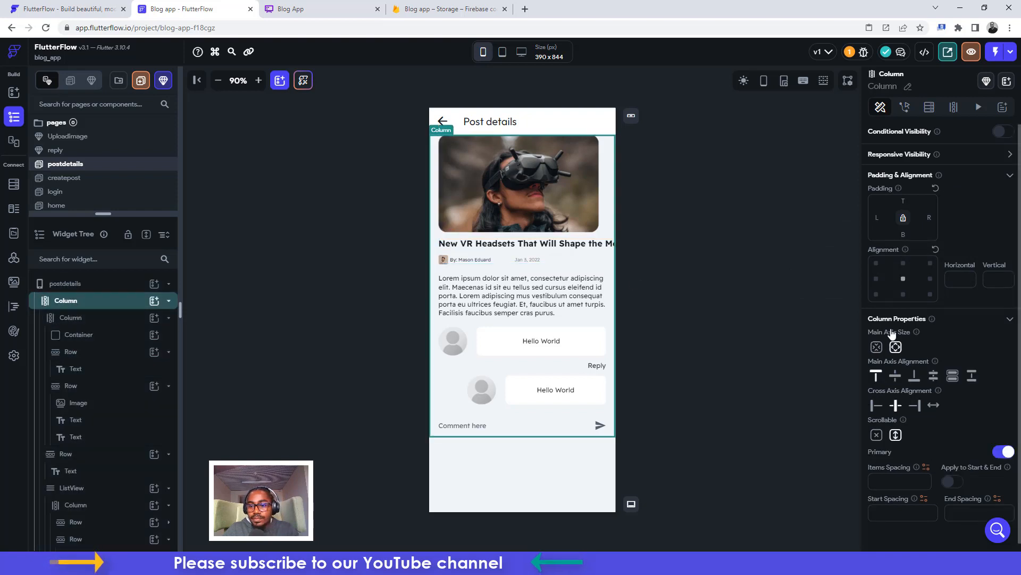
left_click(524, 245)
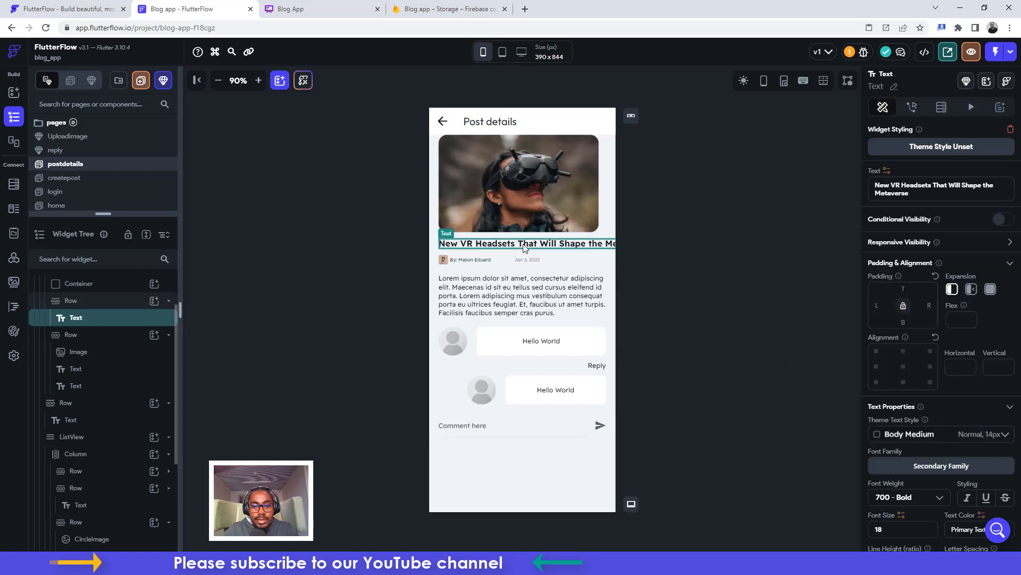
left_click(972, 289)
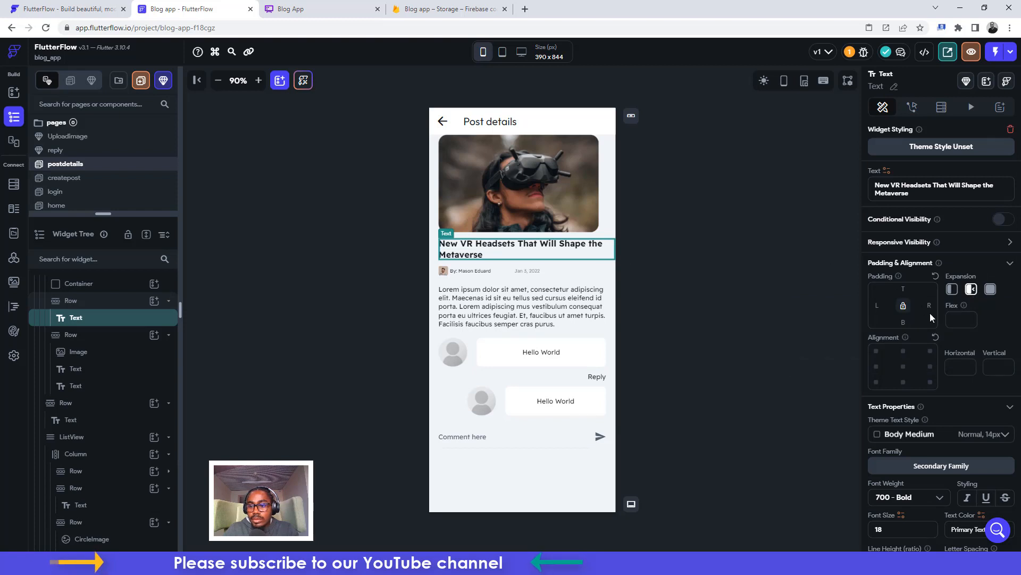
type("20")
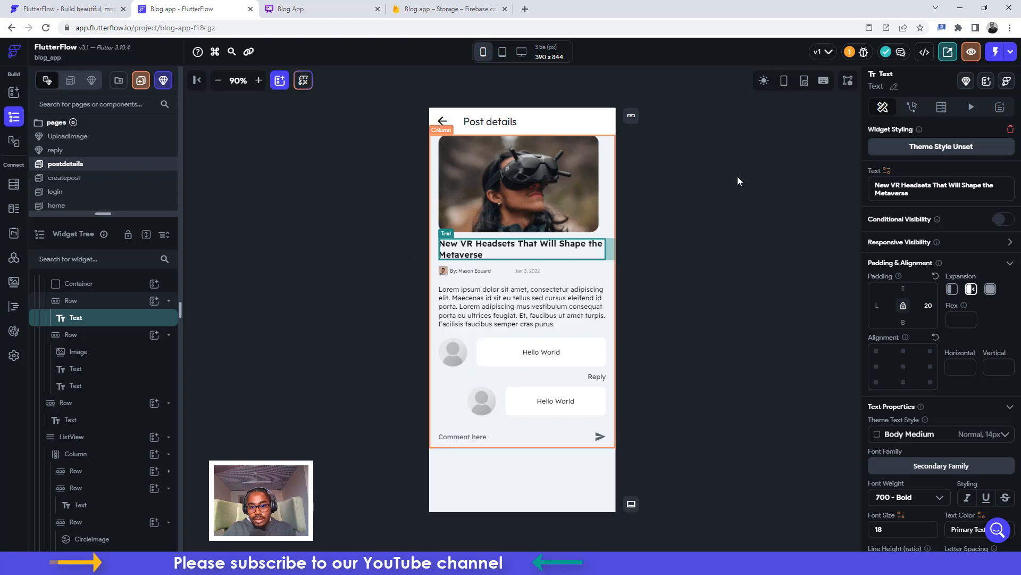
Give the first Hello World comment text 12 padding on all sides and clear its Column's padding
left_click(708, 192)
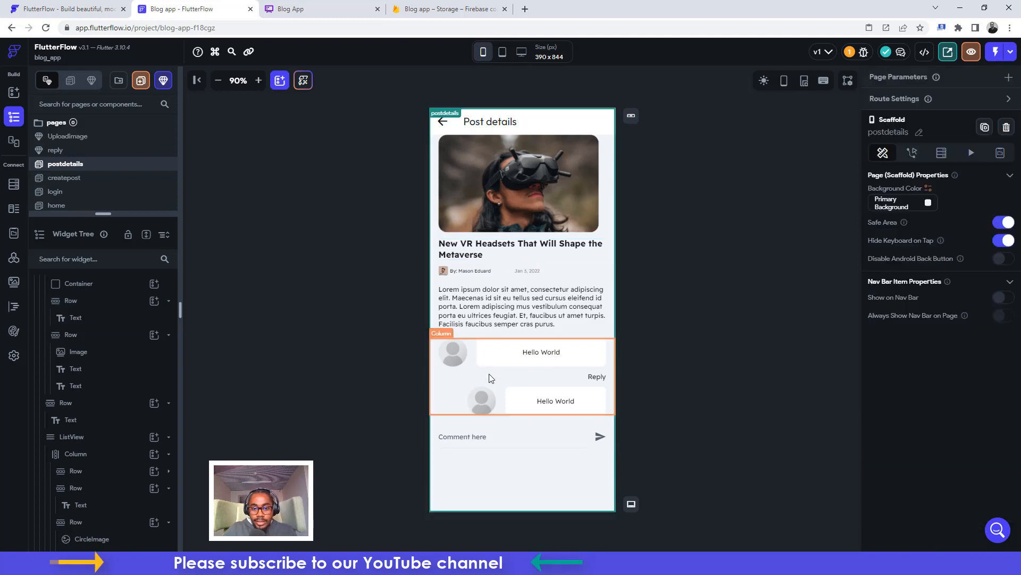
left_click(497, 353)
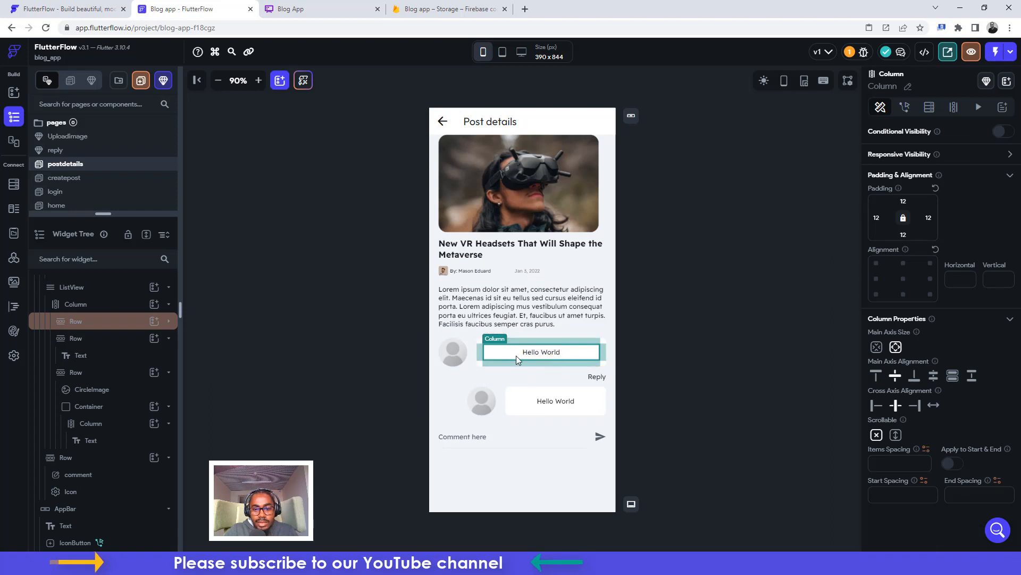
left_click(544, 356)
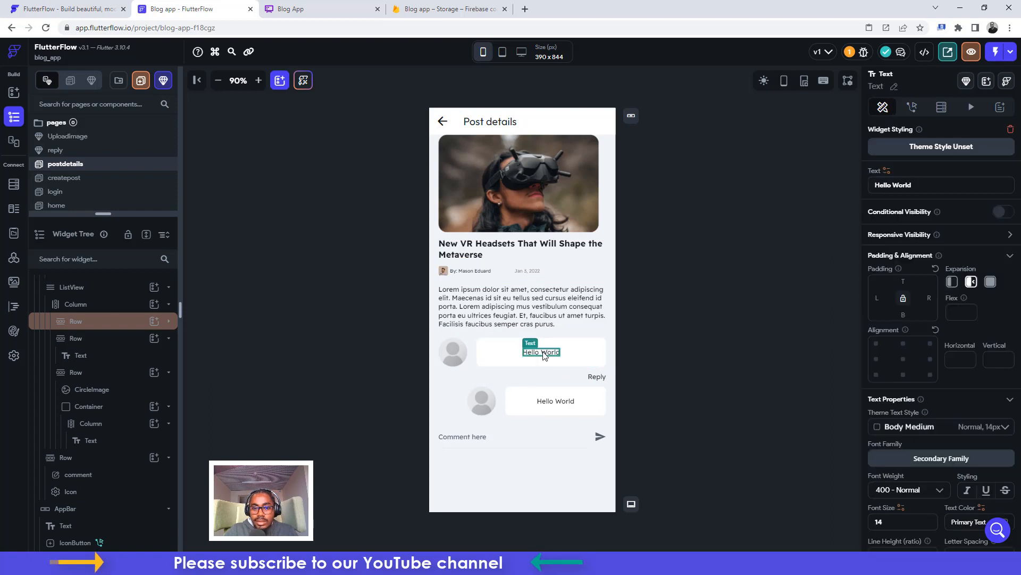
left_click(881, 298)
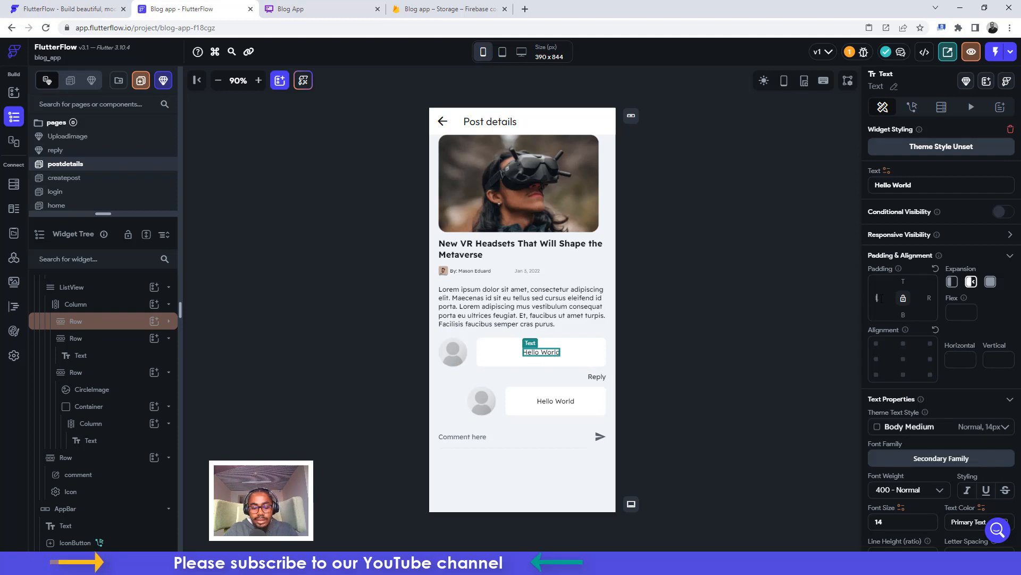
type("12")
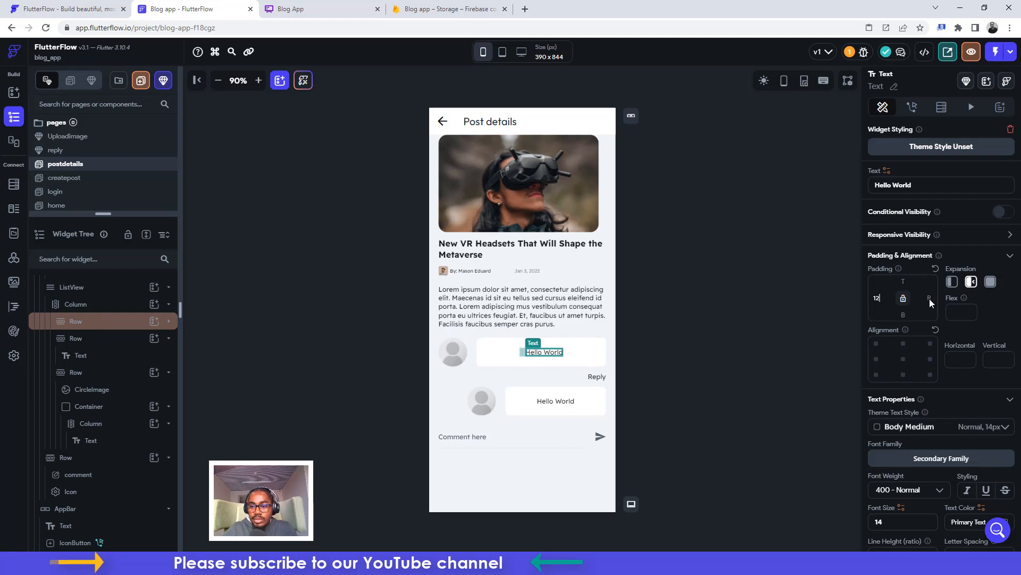
left_click(929, 298)
type("12")
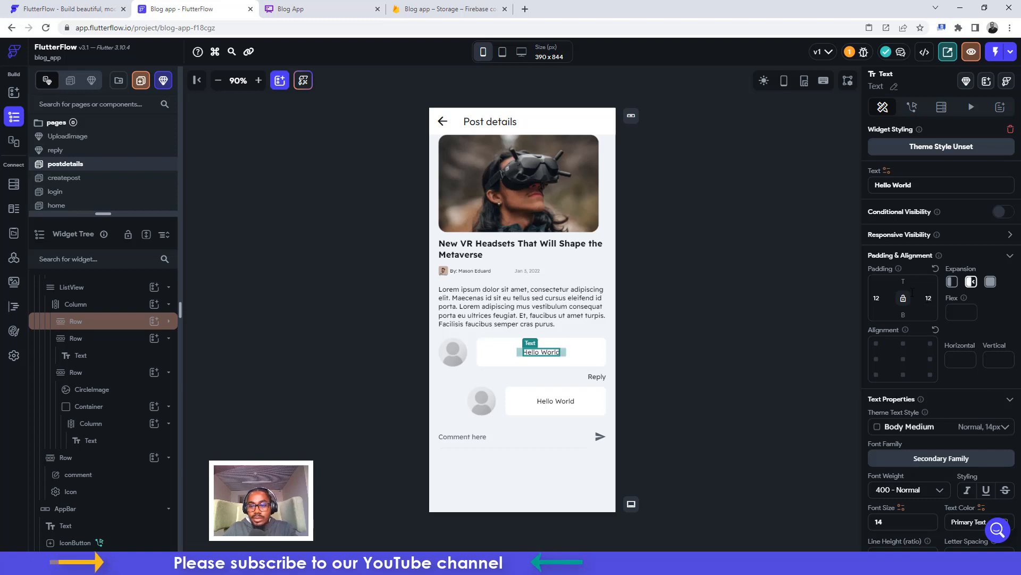
left_click(903, 281)
type("12")
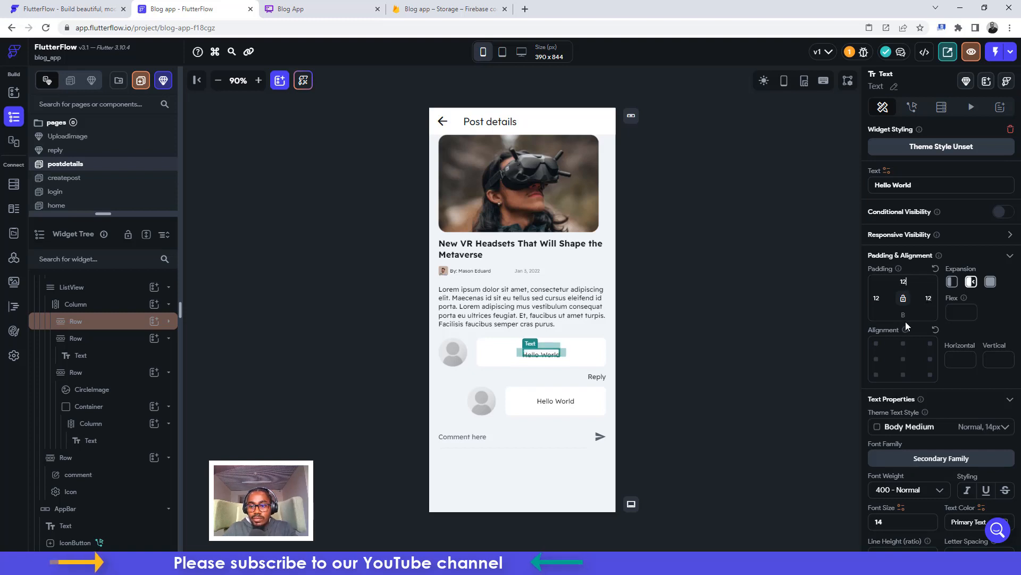
left_click(904, 315)
type("12")
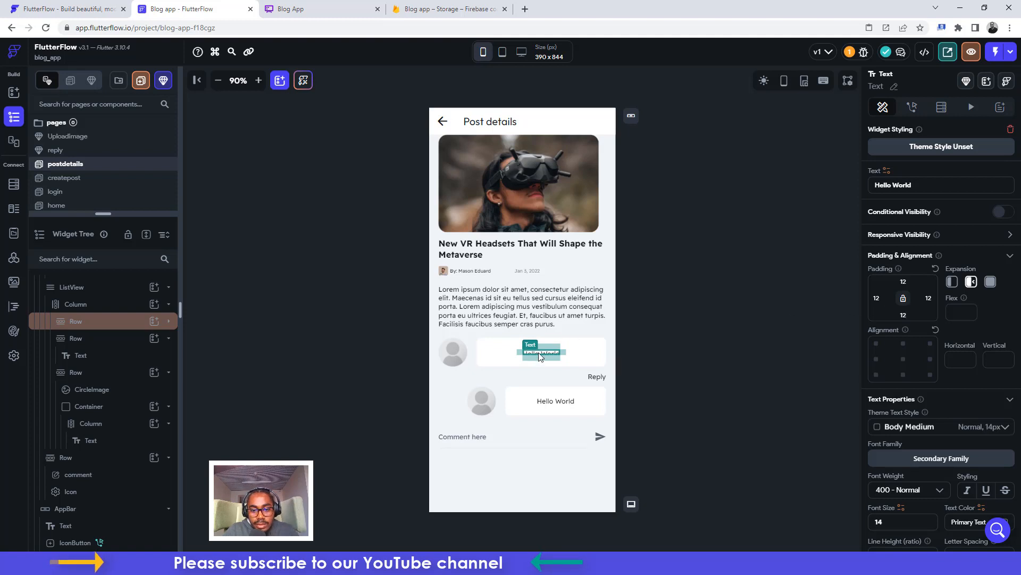
left_click(512, 360)
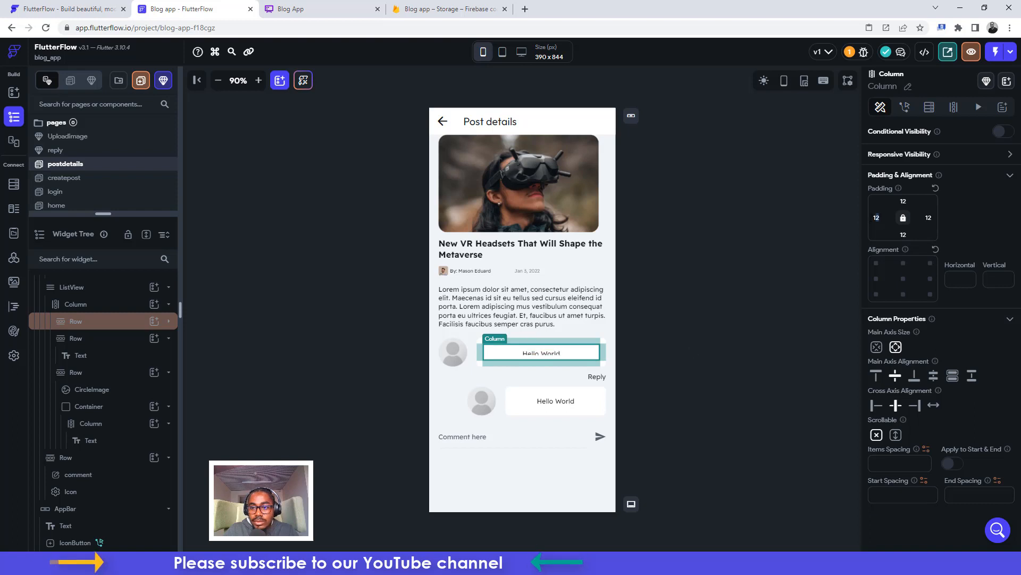
key("BackSpace")
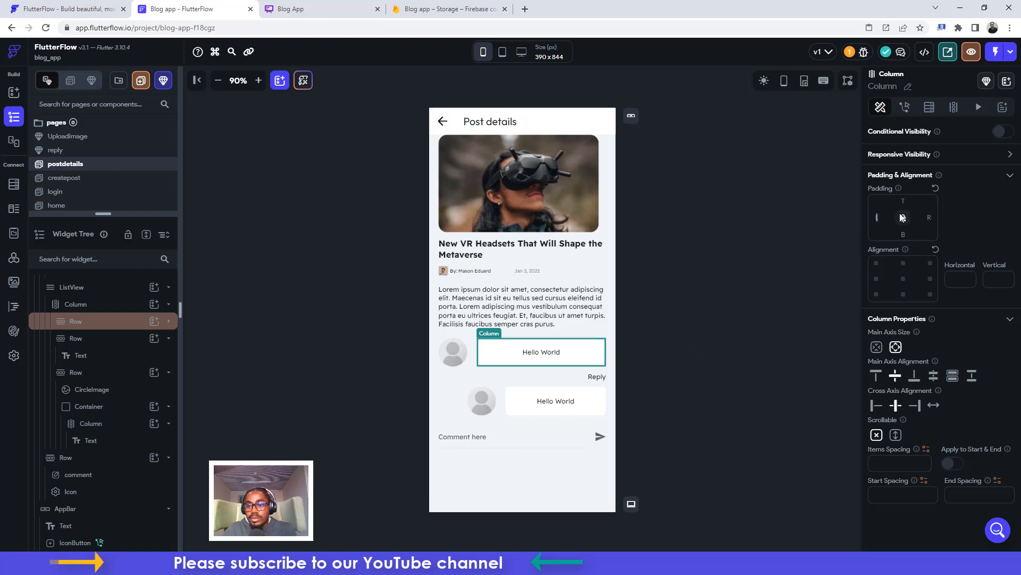
Clear the second comment Column's padding and set equal padding on its Hello World text
left_click(527, 351)
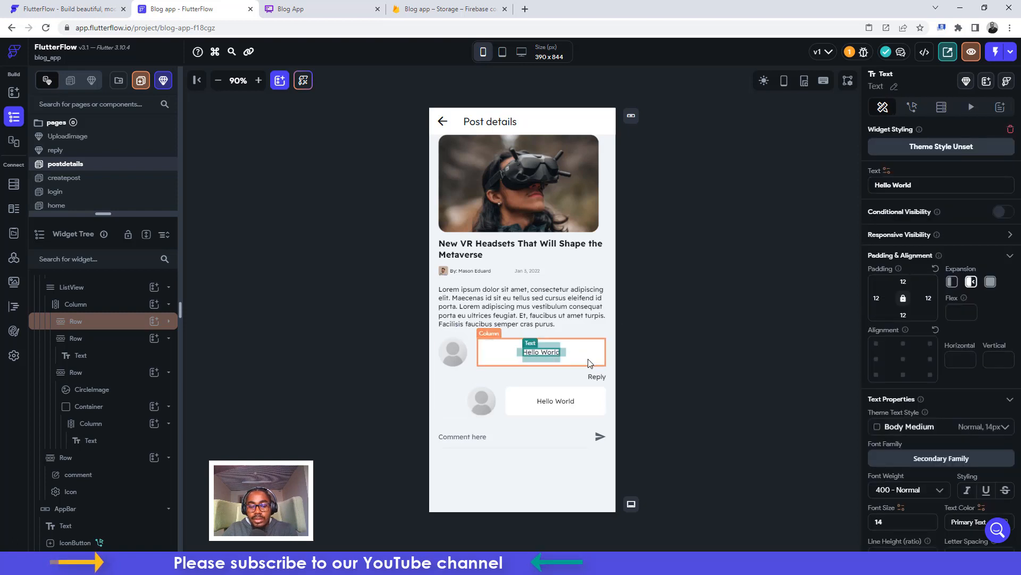
left_click(699, 364)
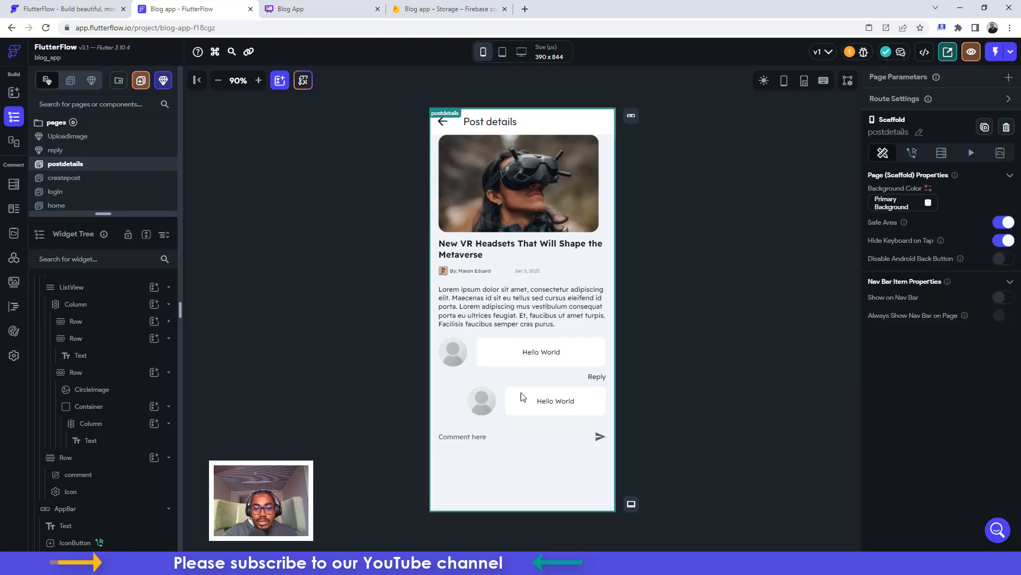
left_click(547, 405)
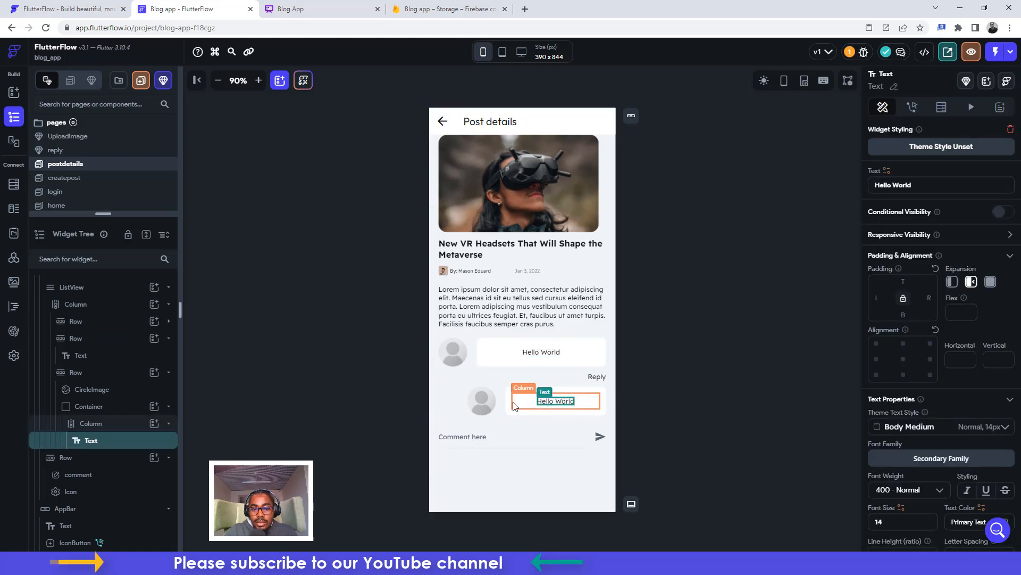
left_click(525, 404)
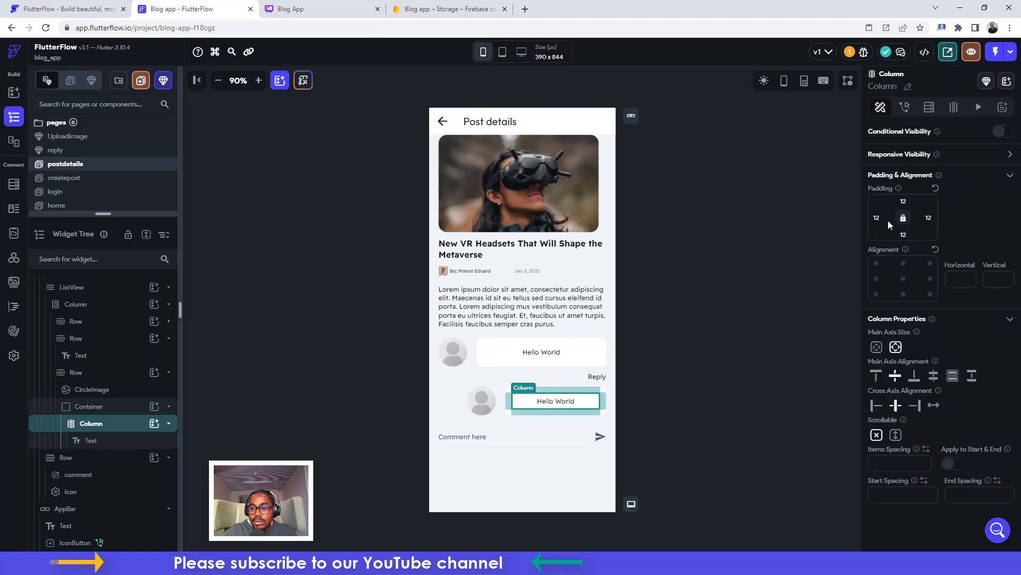
key("BackSpace")
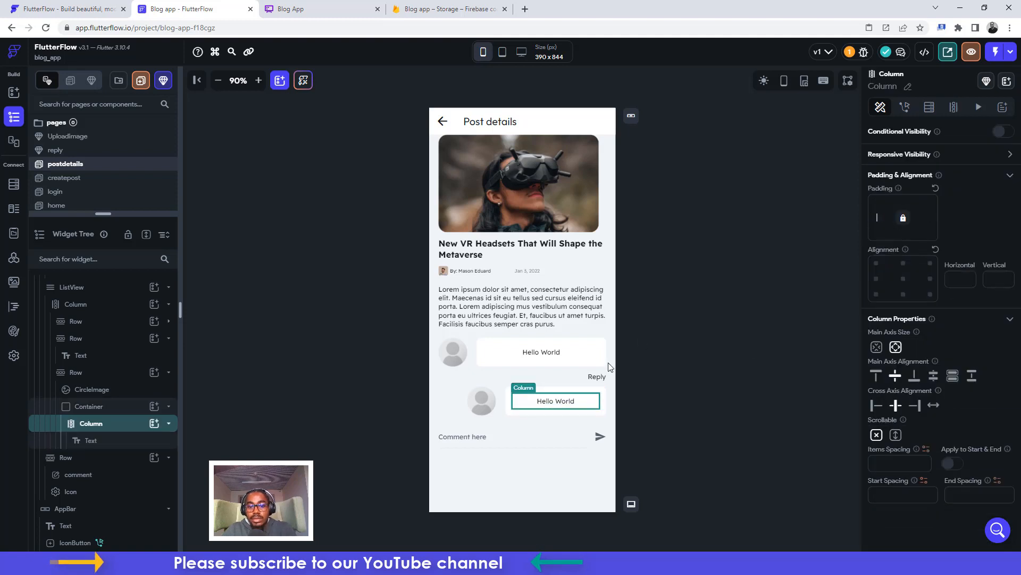
left_click(568, 401)
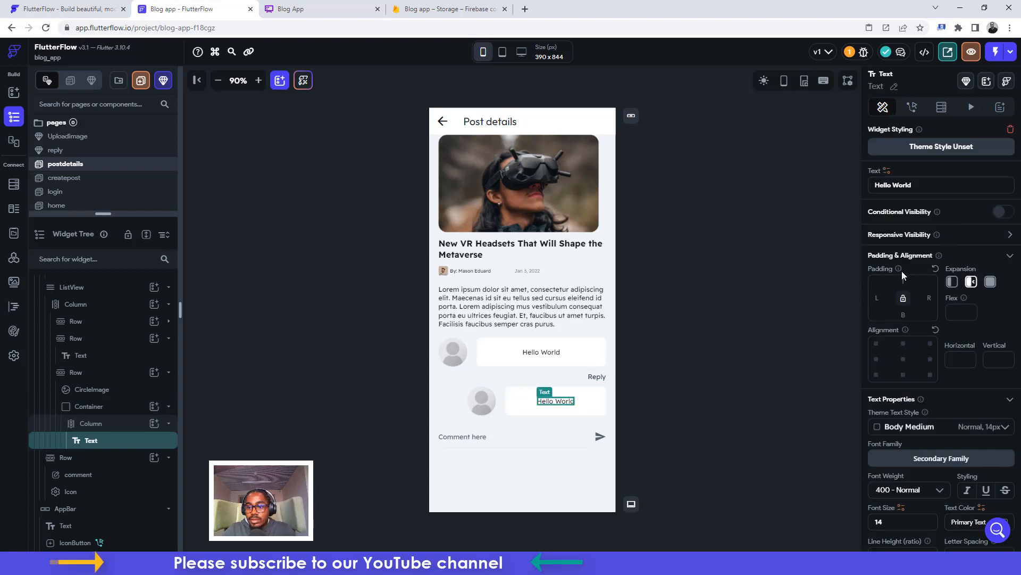
left_click(904, 299)
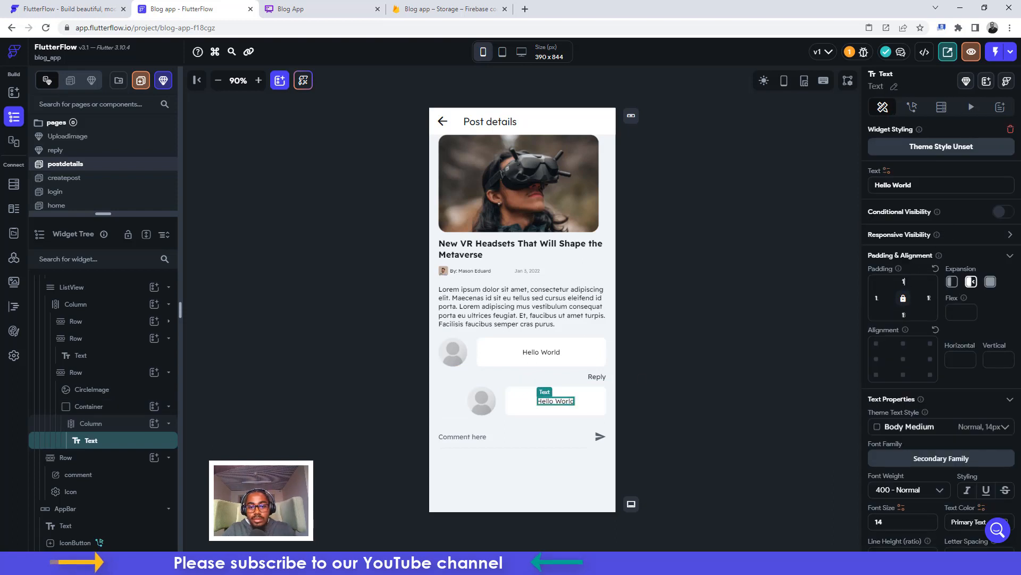
left_click(731, 326)
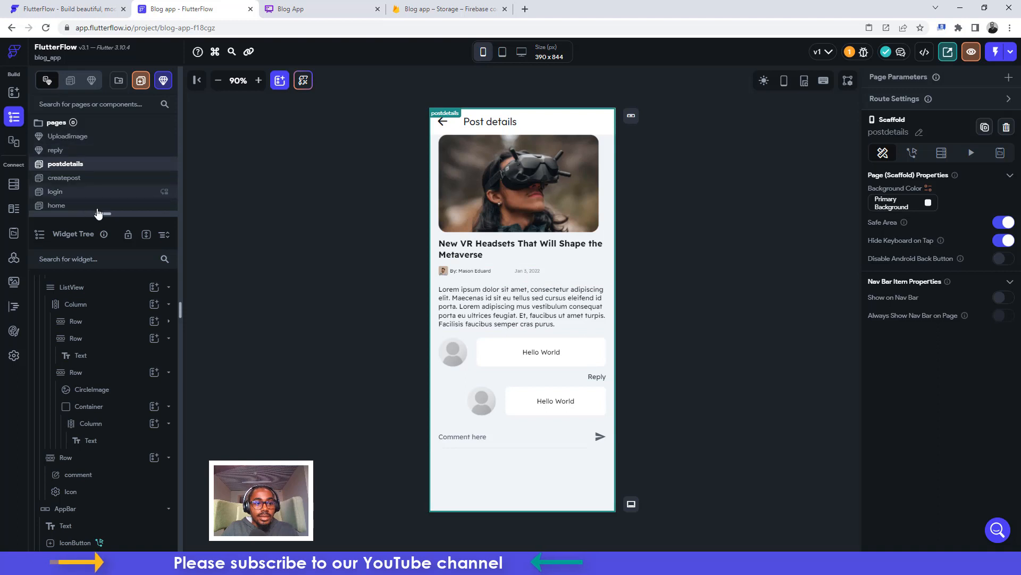
Make the home floating plus button navigate to createpost with a 500 ms Fade transition
left_click_drag(103, 214, 113, 324)
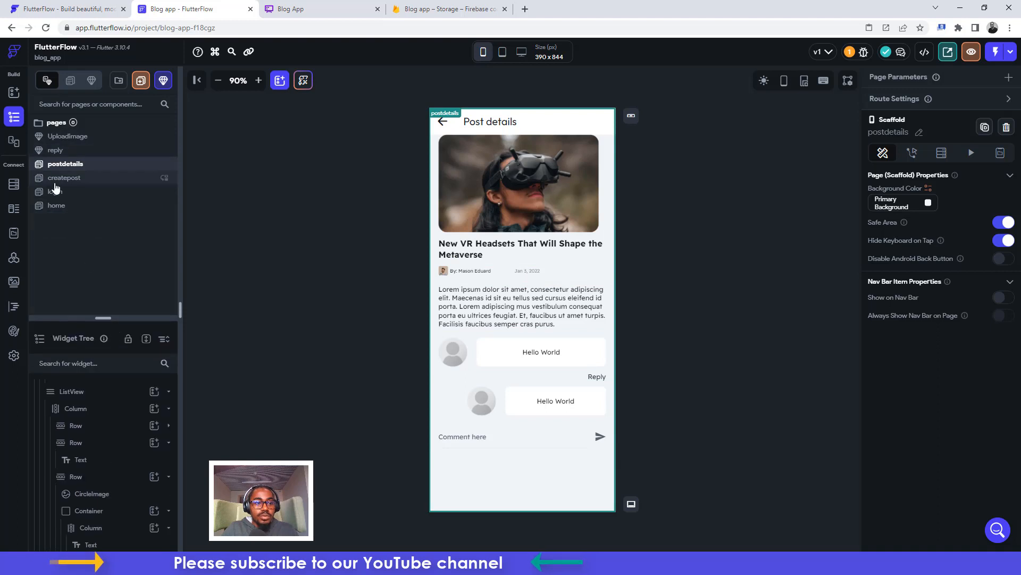
left_click(55, 191)
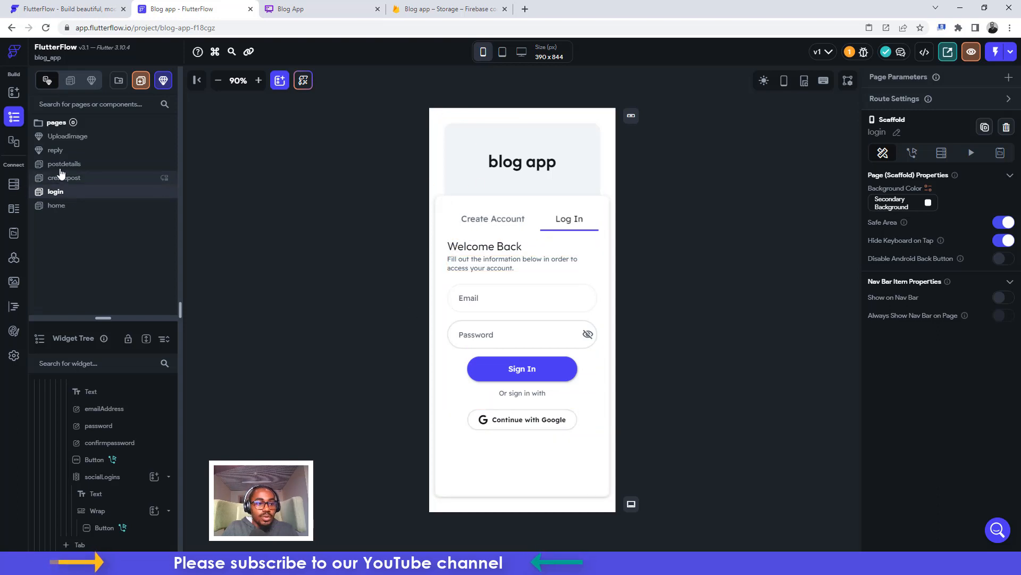
left_click(56, 206)
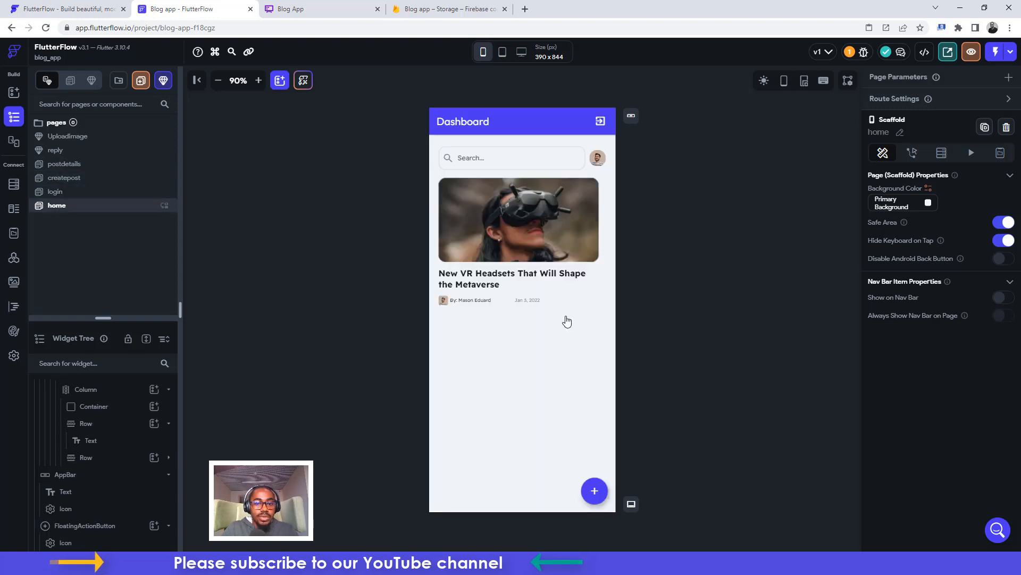
left_click(591, 496)
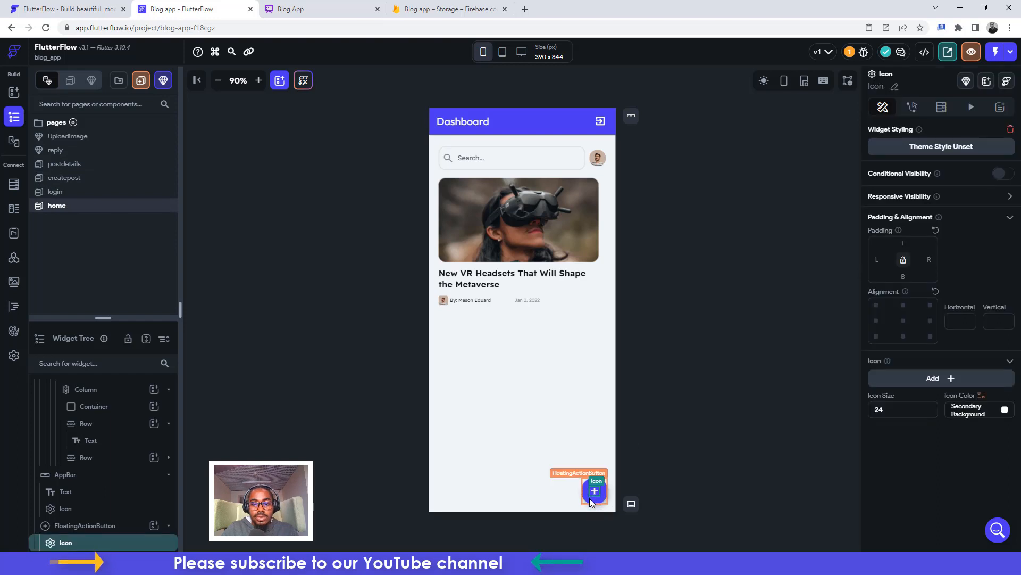
left_click(590, 497)
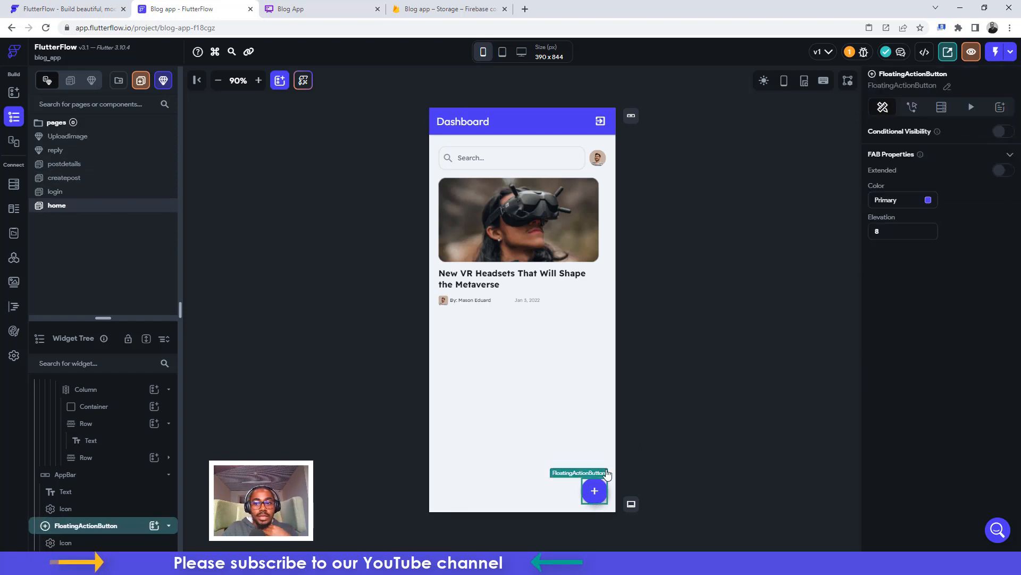
left_click(913, 108)
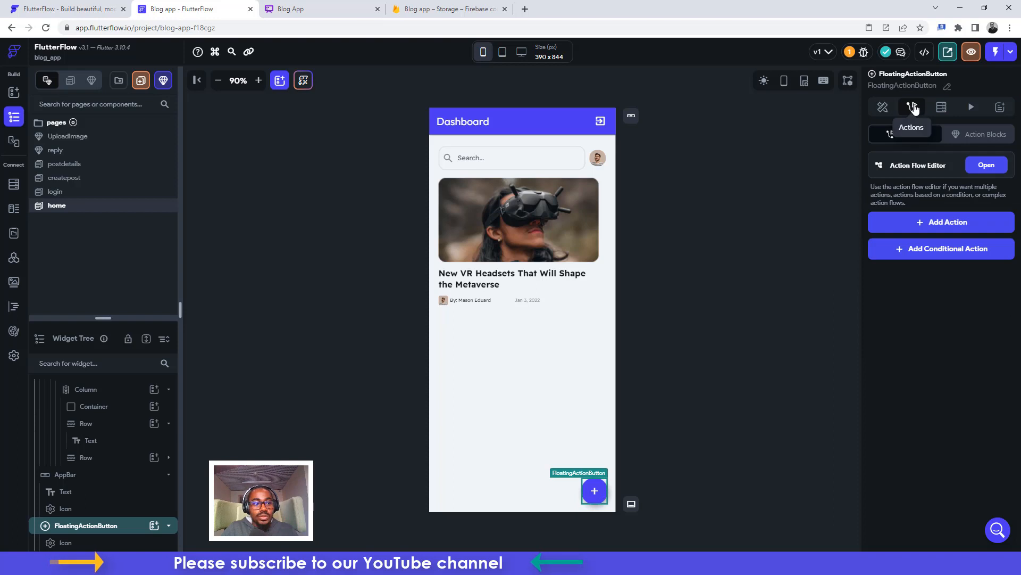
left_click(928, 222)
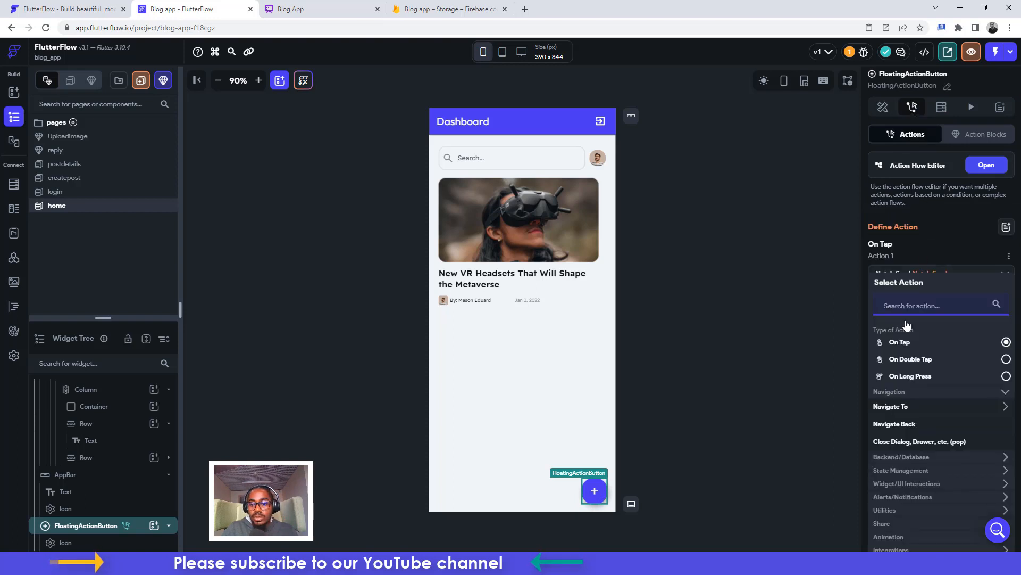
left_click(886, 408)
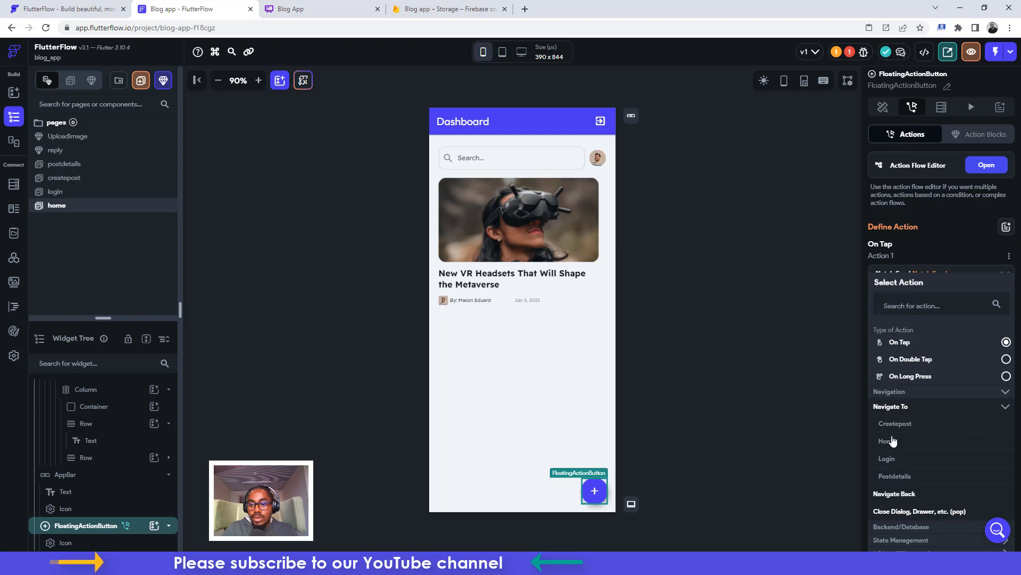
left_click(893, 424)
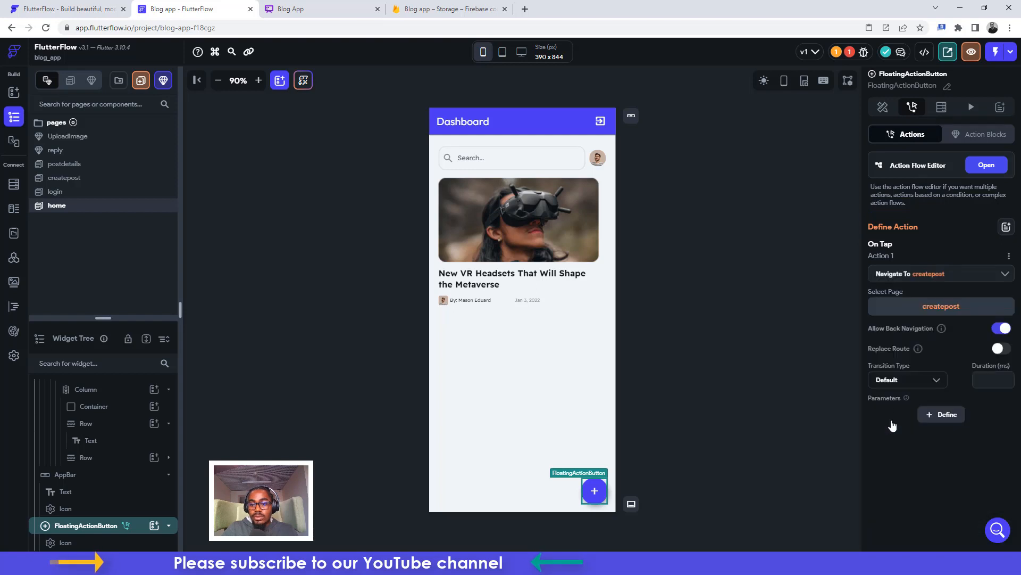
left_click(902, 380)
left_click(887, 391)
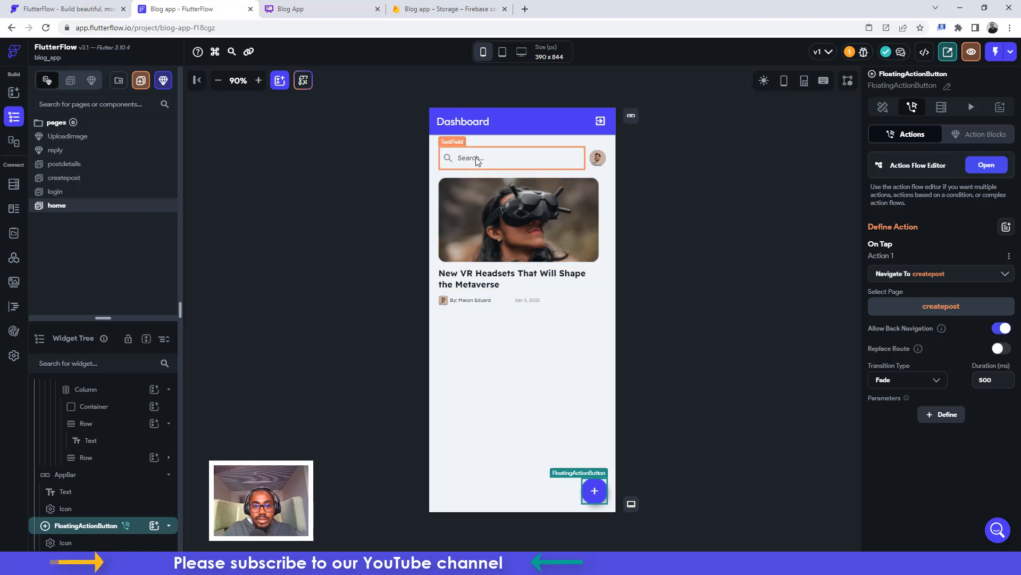
Set the home avatar image to a network path bound to the authenticated user's Photo URL
left_click(597, 159)
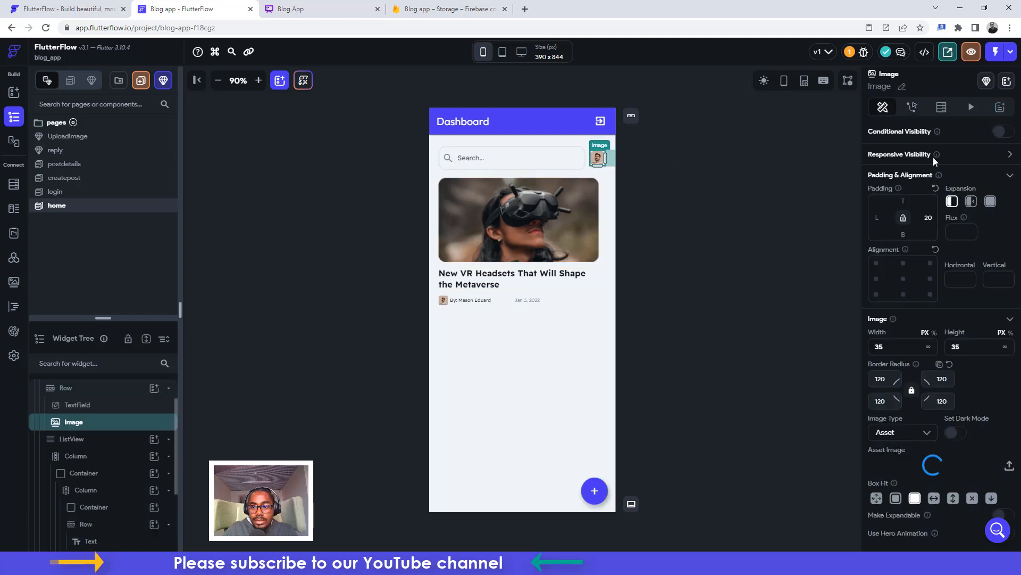
scroll(922, 411, "down", 1)
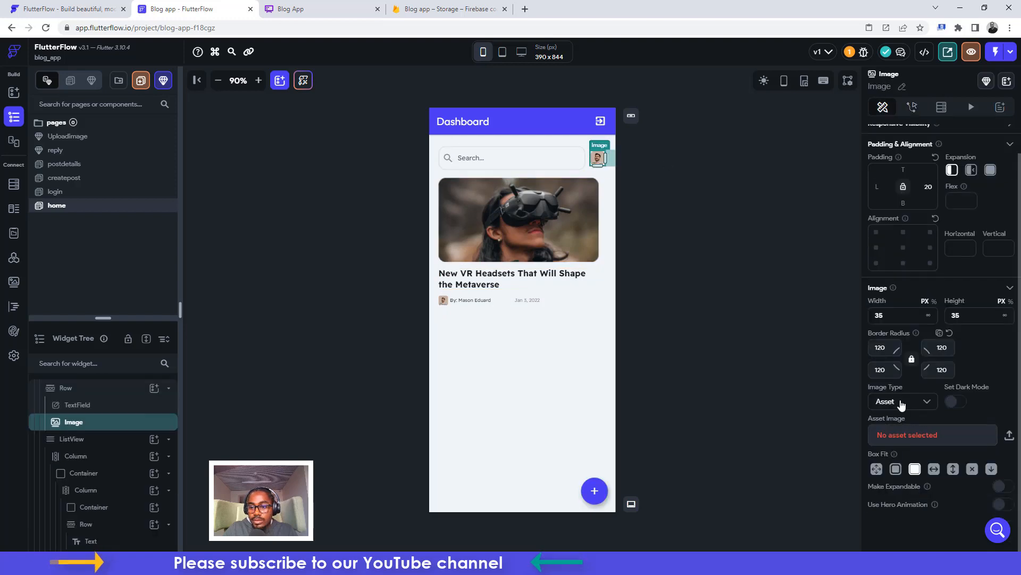
left_click(901, 401)
left_click(892, 378)
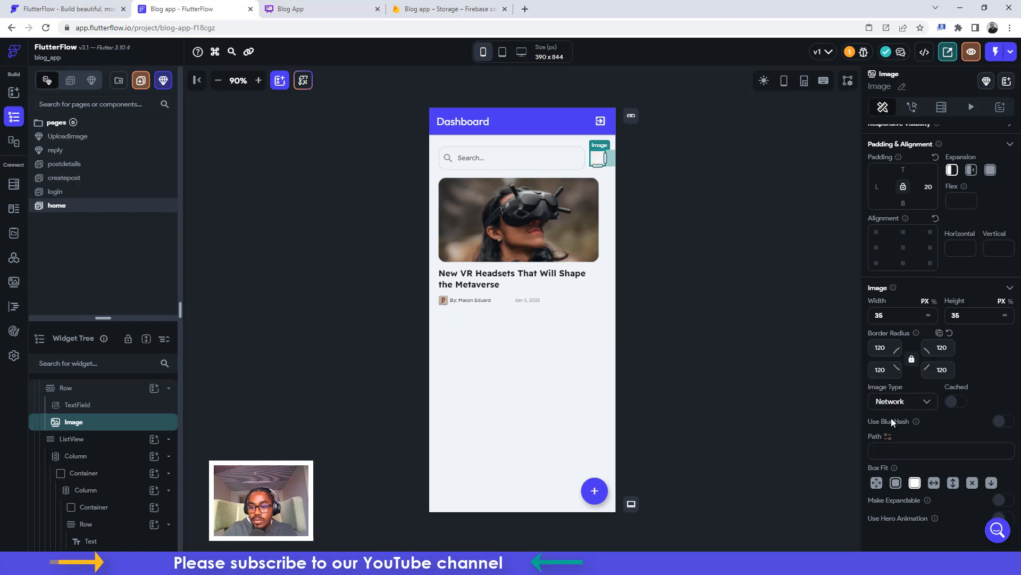
left_click(888, 437)
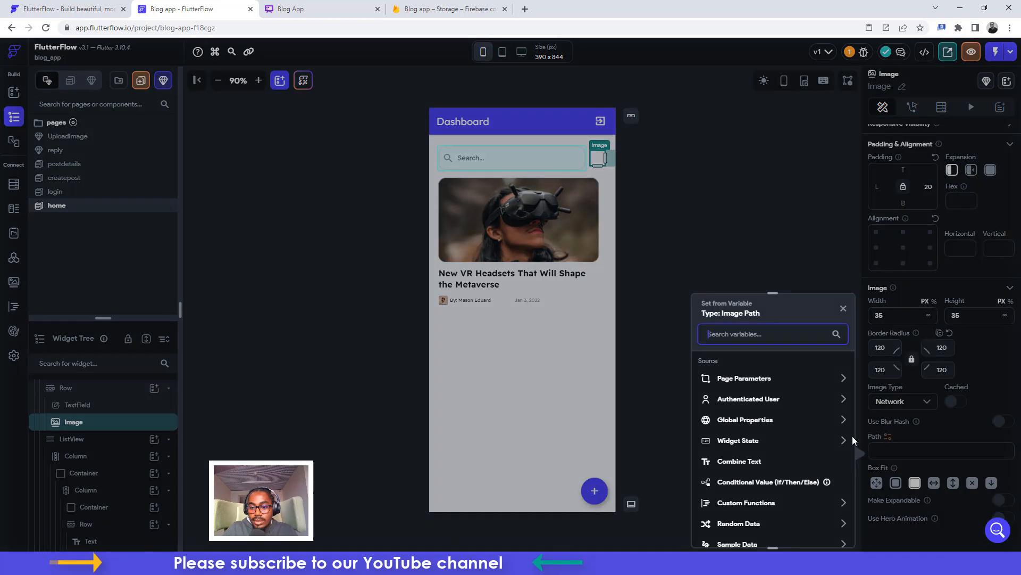
left_click(747, 399)
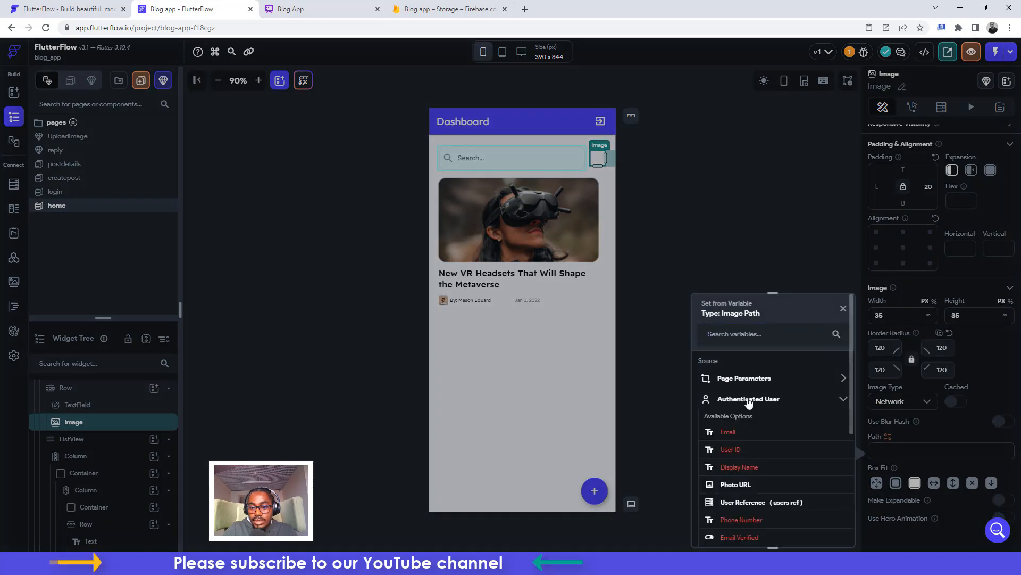
left_click(738, 484)
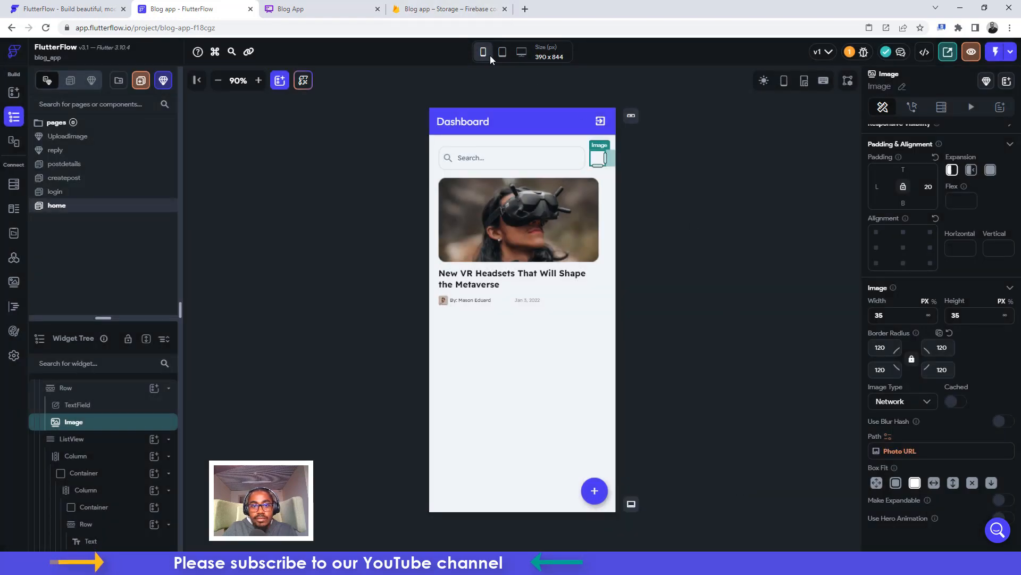
left_click(525, 10)
Search Google Images for 'image placeholder' and copy the portrait placeholder's image address
left_click(511, 23)
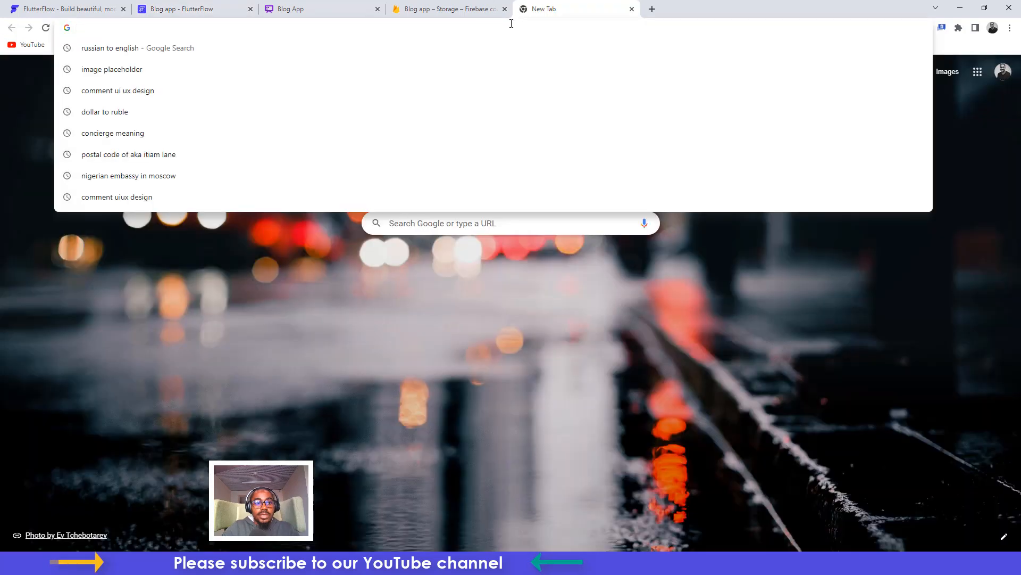
left_click(98, 78)
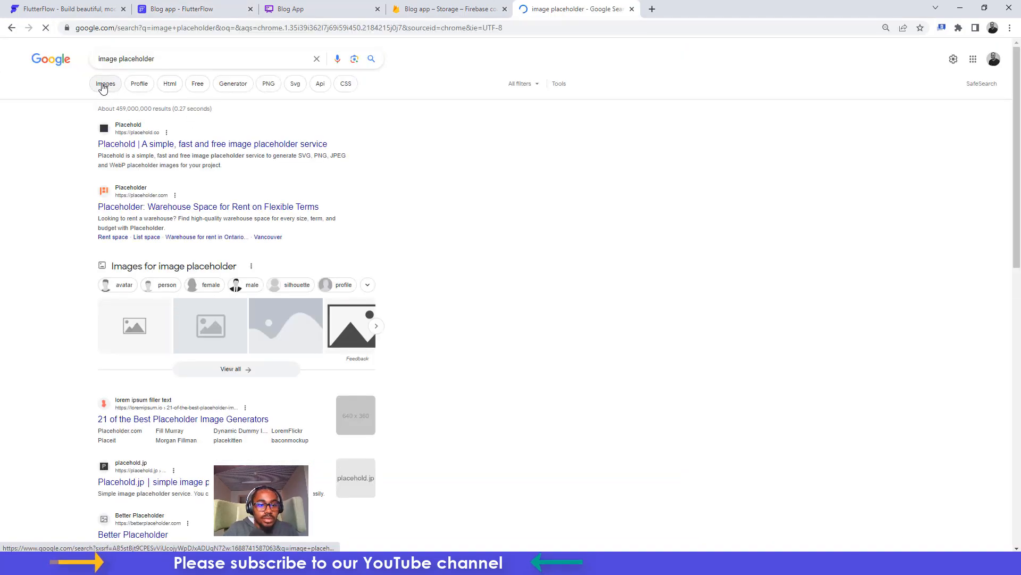
left_click(103, 87)
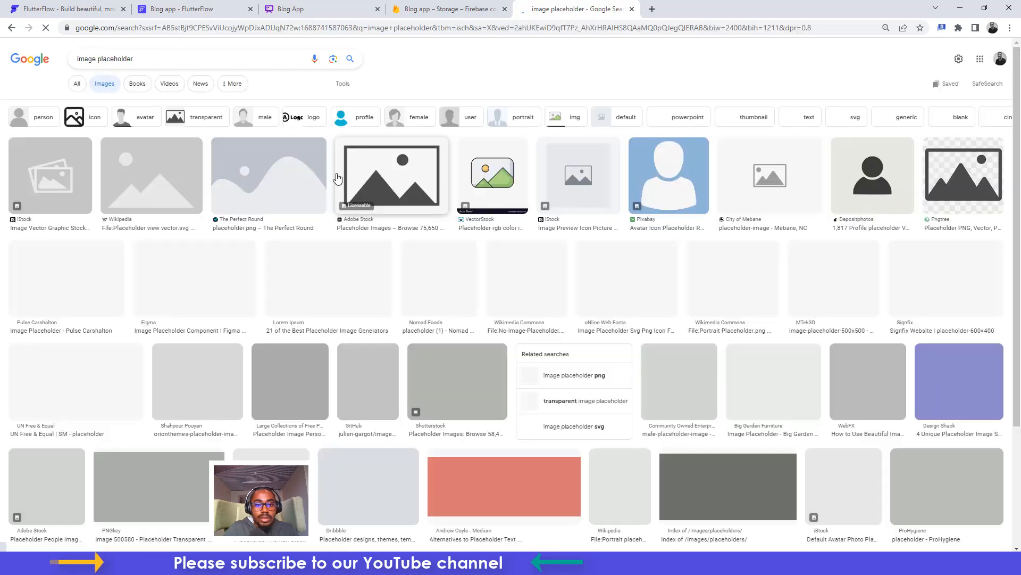
left_click(738, 286)
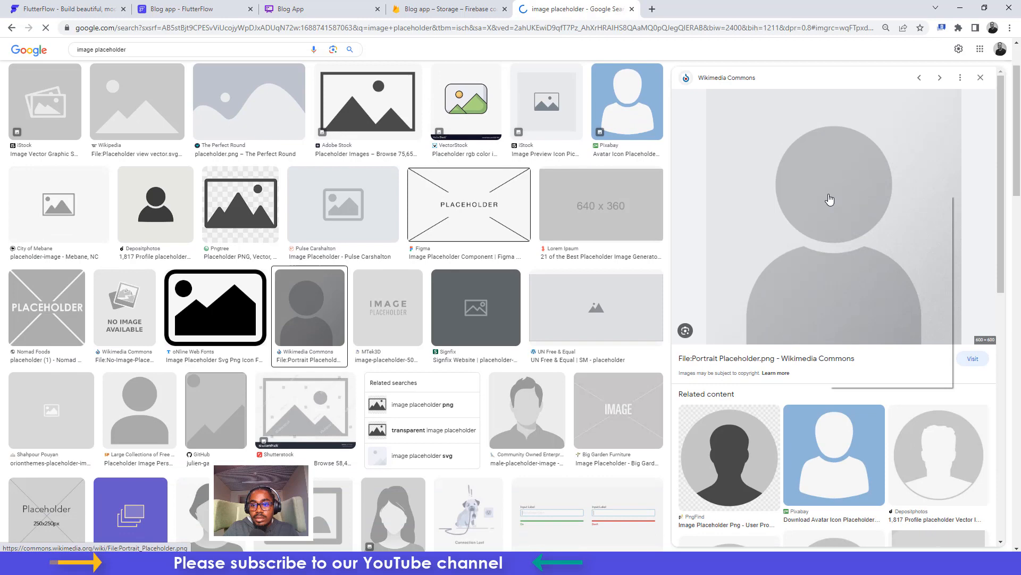
right_click(829, 196)
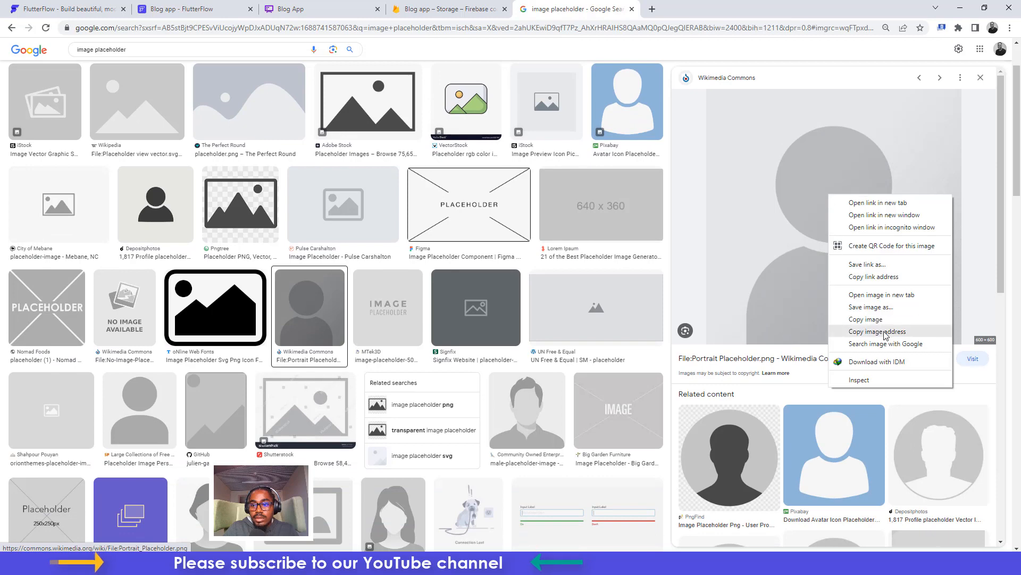
left_click(886, 332)
left_click(200, 8)
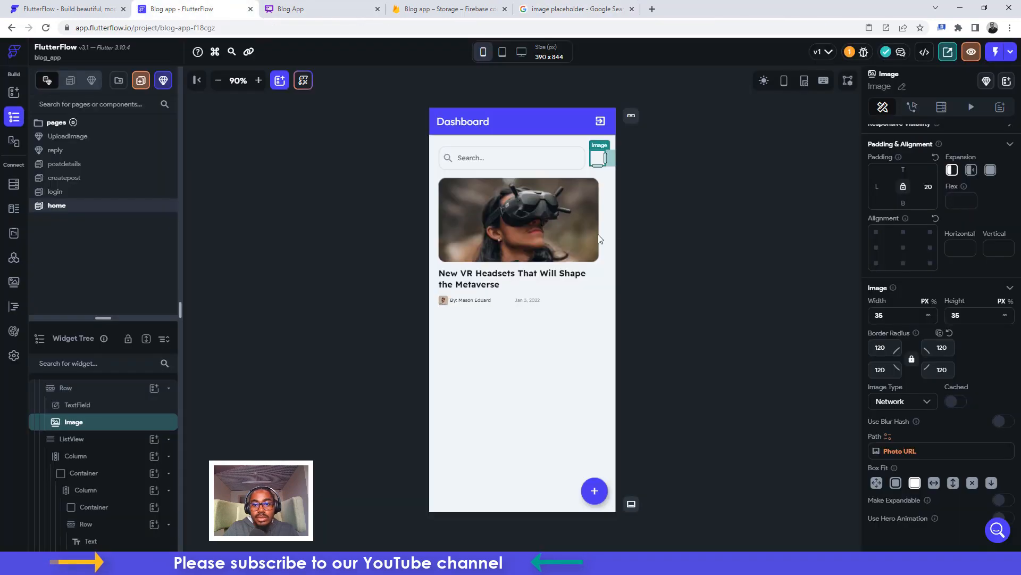
Give the avatar's Photo URL binding the copied portrait placeholder URL as its default value
left_click(903, 452)
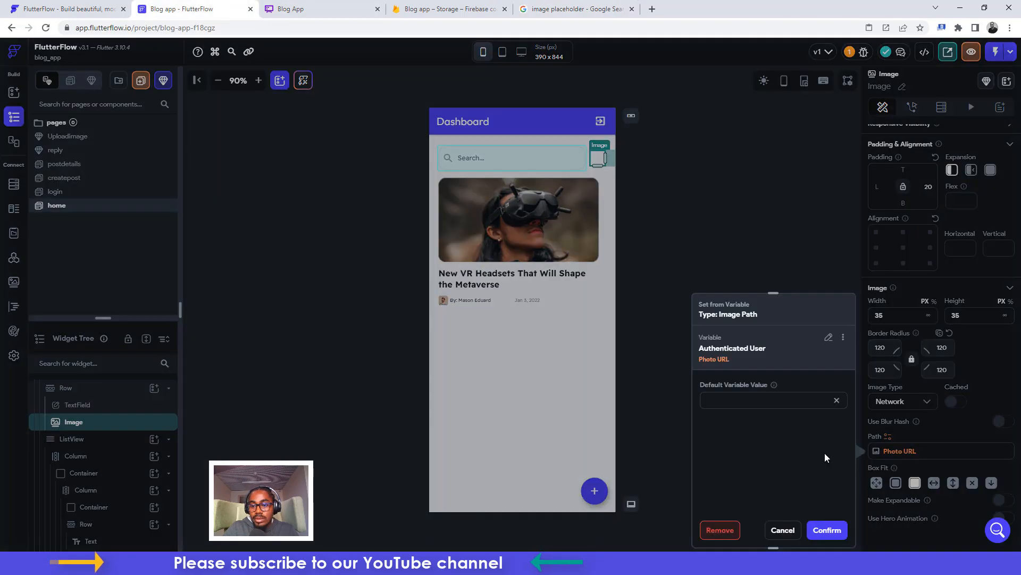
left_click(713, 394)
key("ctrl+v")
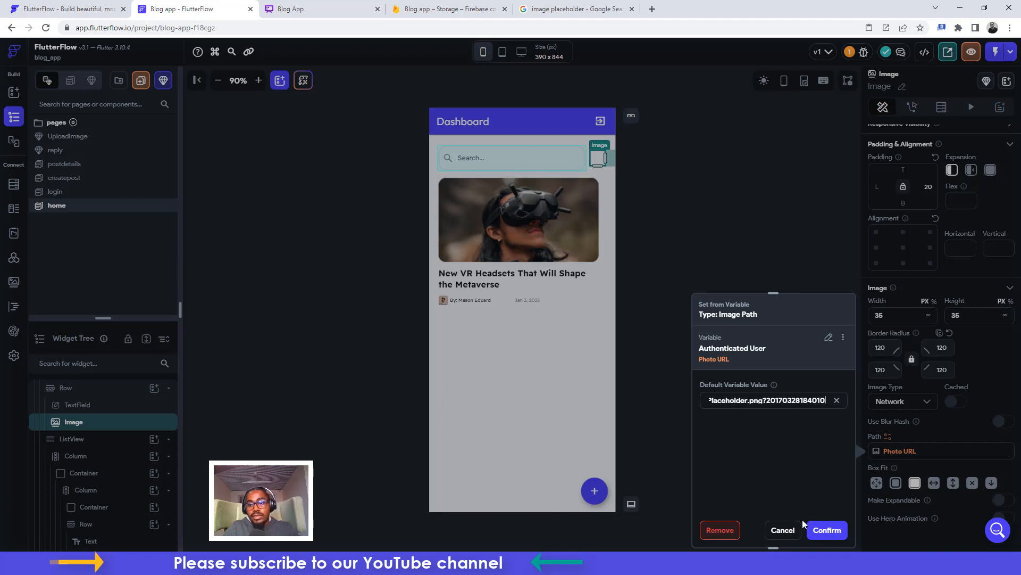
left_click(827, 530)
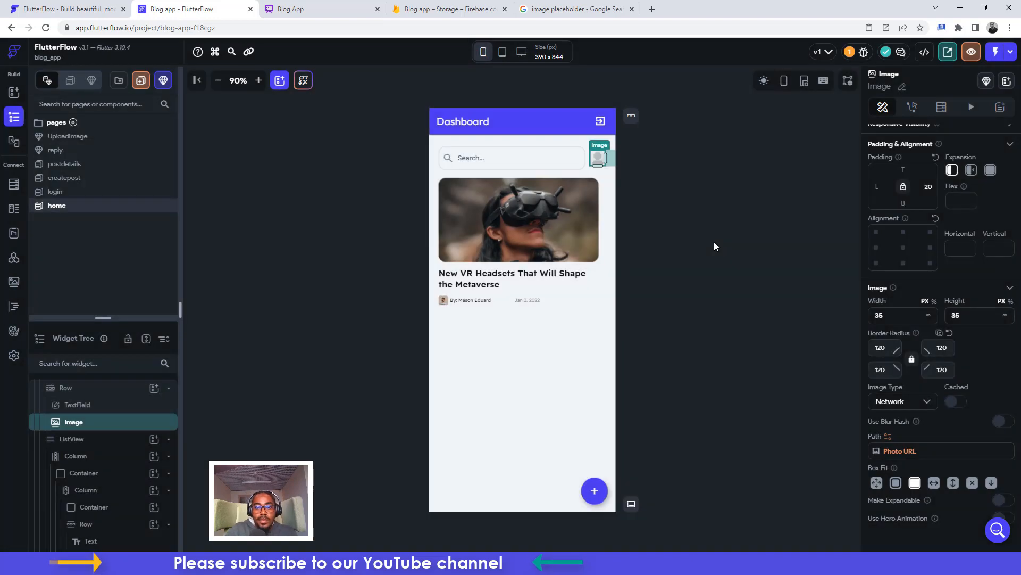
left_click(666, 225)
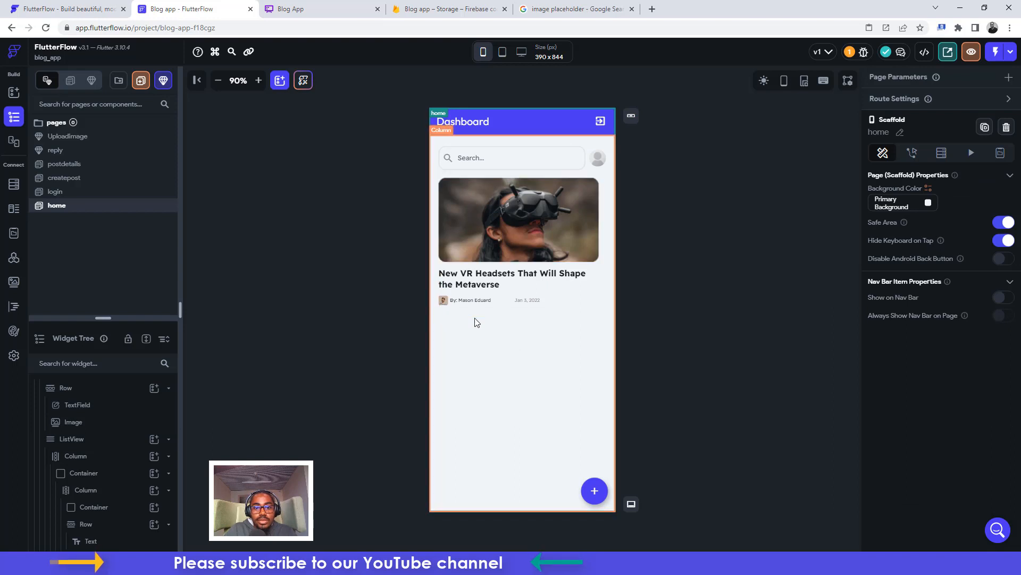
Add a Firebase Authentication Log Out tap action to the Dashboard app bar's exit icon
left_click(602, 120)
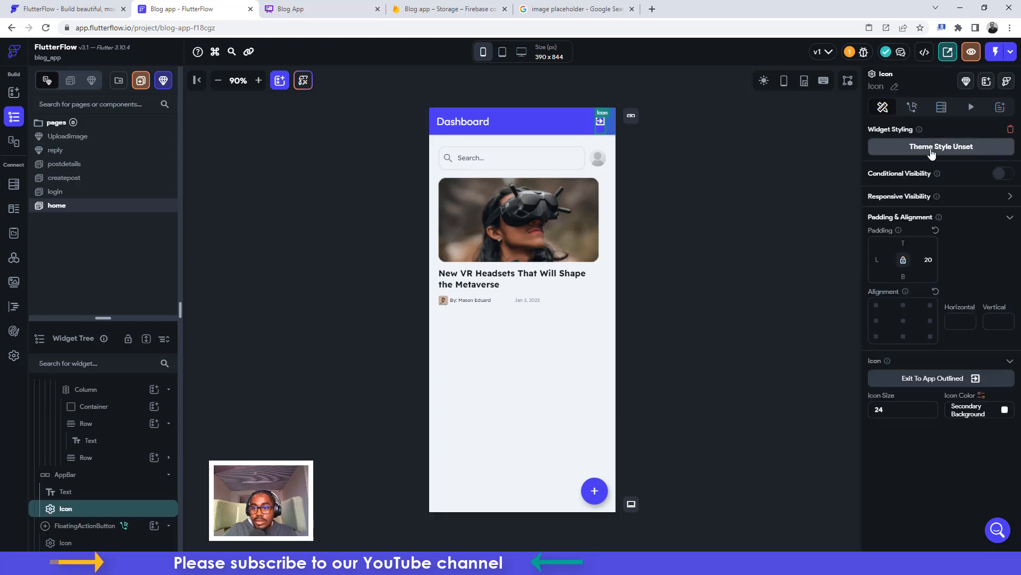
left_click(913, 109)
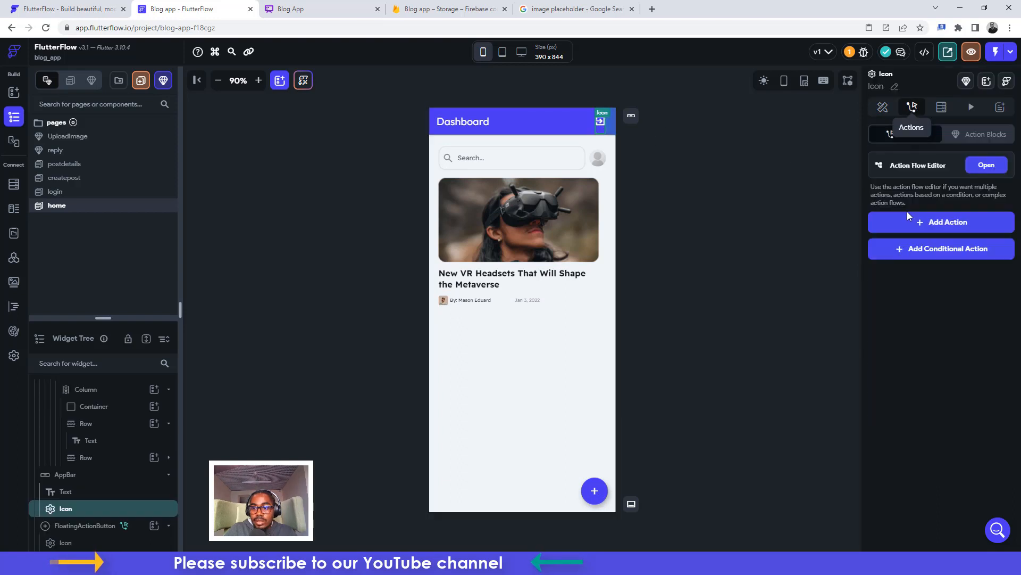
left_click(908, 222)
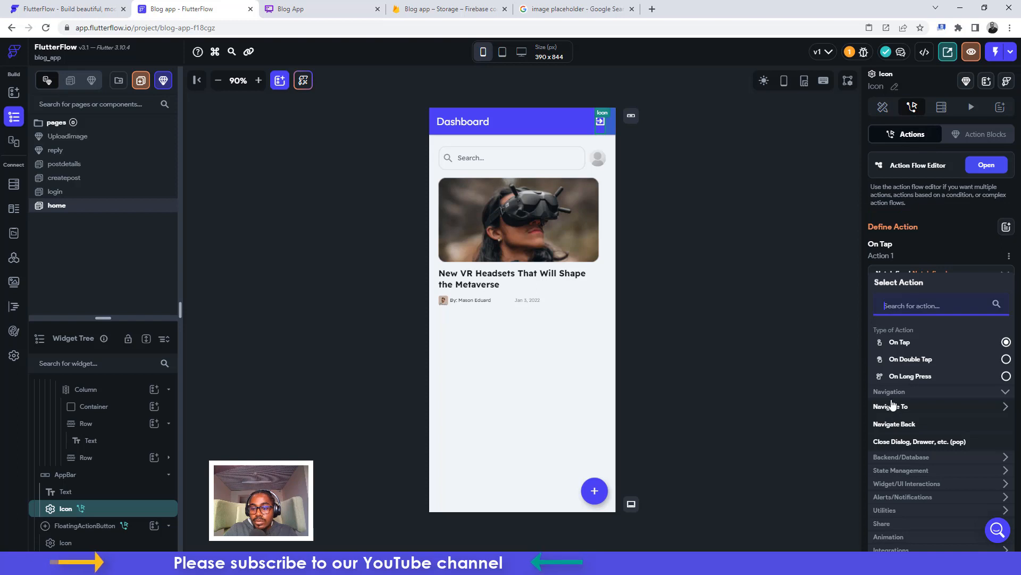
left_click(901, 459)
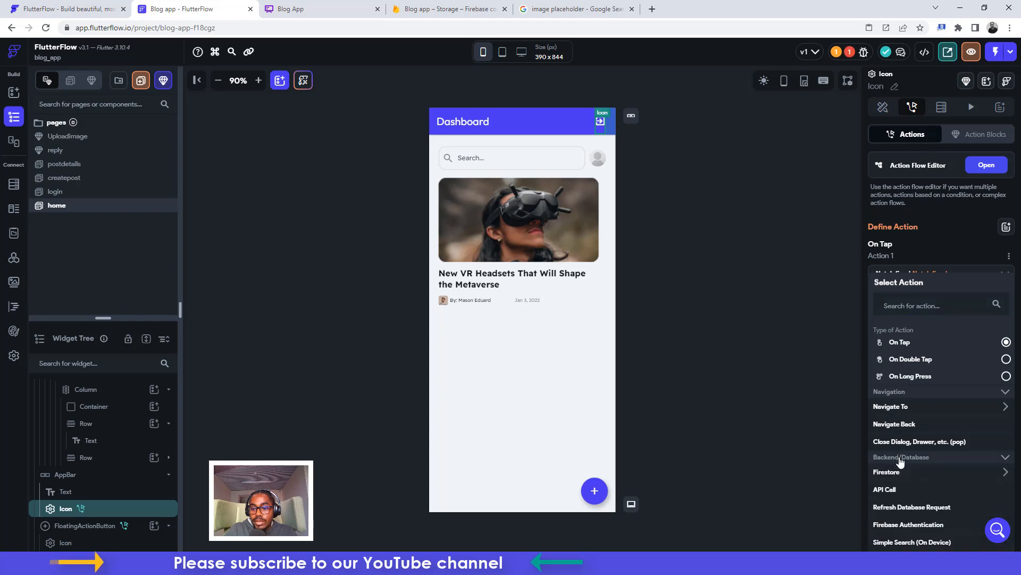
left_click(908, 525)
scroll(892, 532, "down", 1)
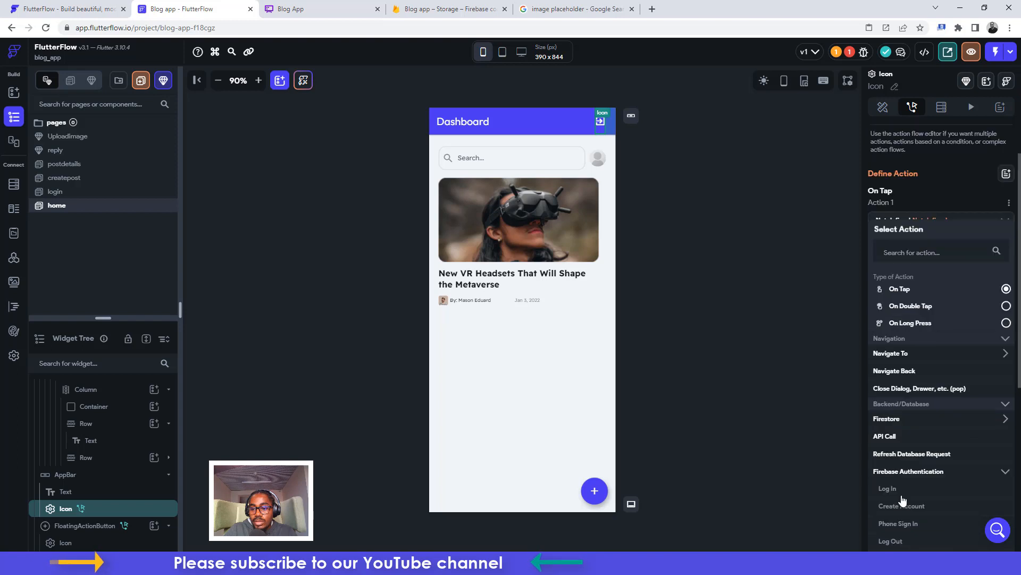
left_click(891, 540)
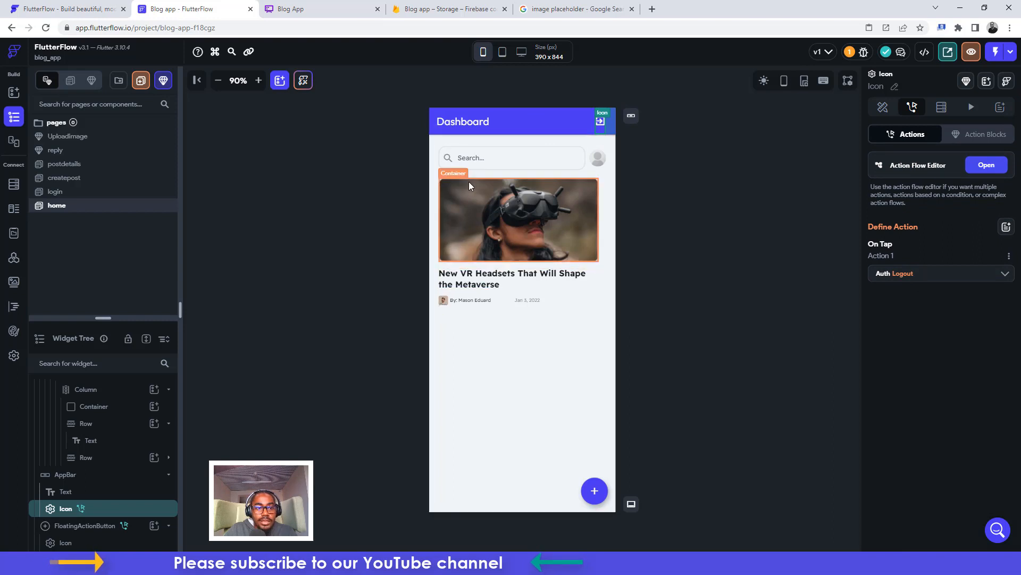
On the createpost page, rename the Post Title and Post Description fields to 'title' and 'description'
left_click(66, 178)
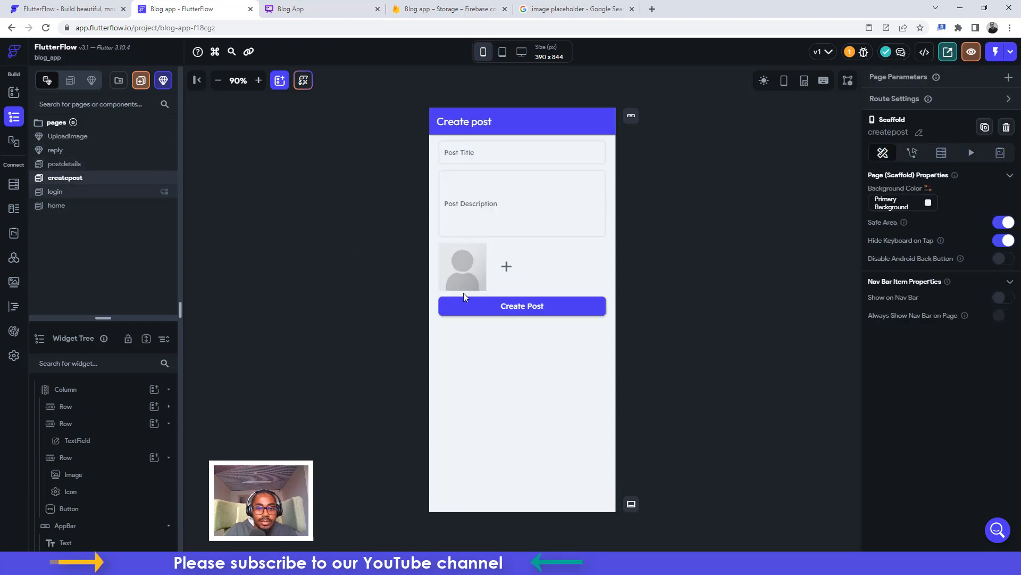
left_click(529, 306)
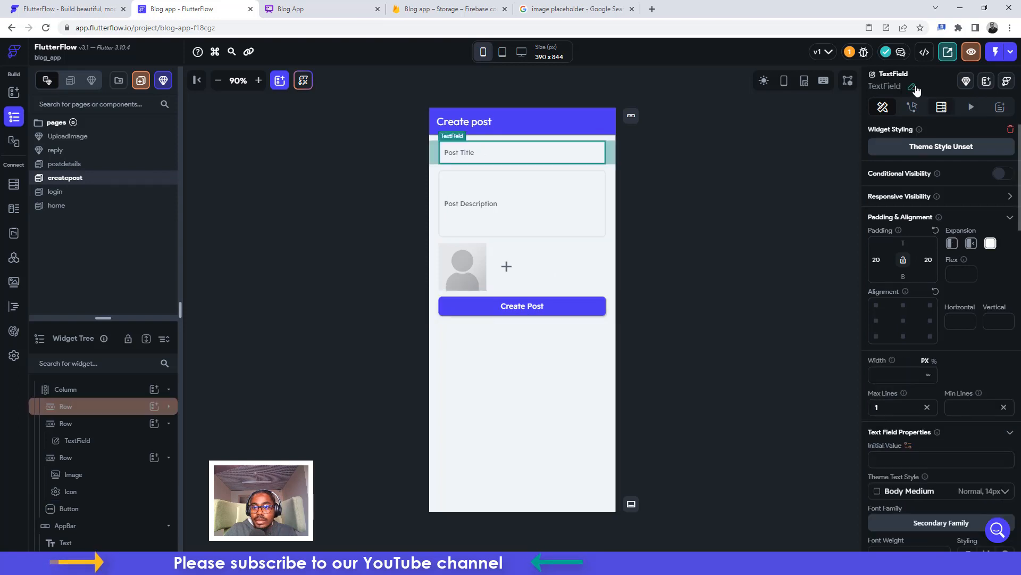
left_click(911, 87)
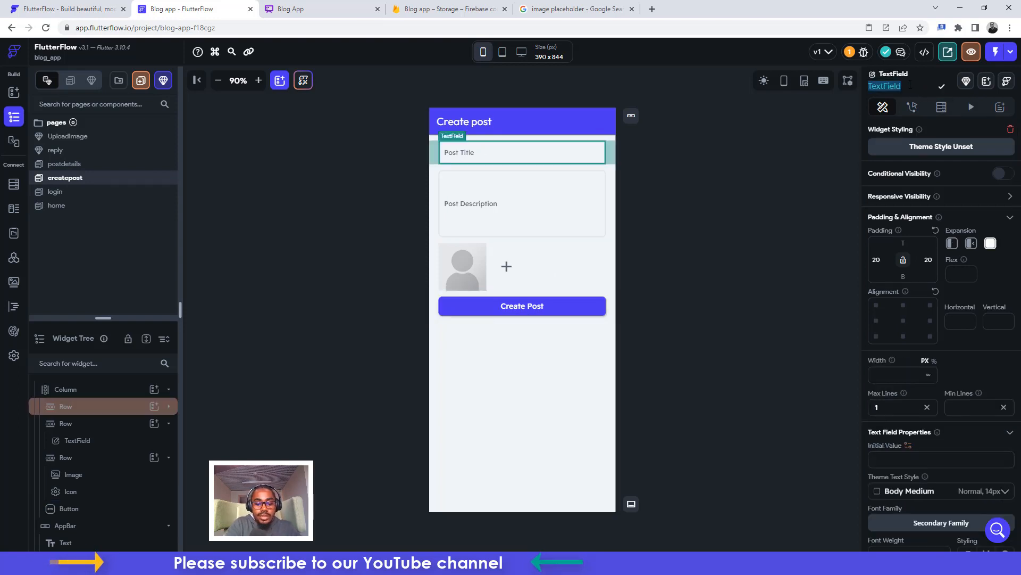
type("title")
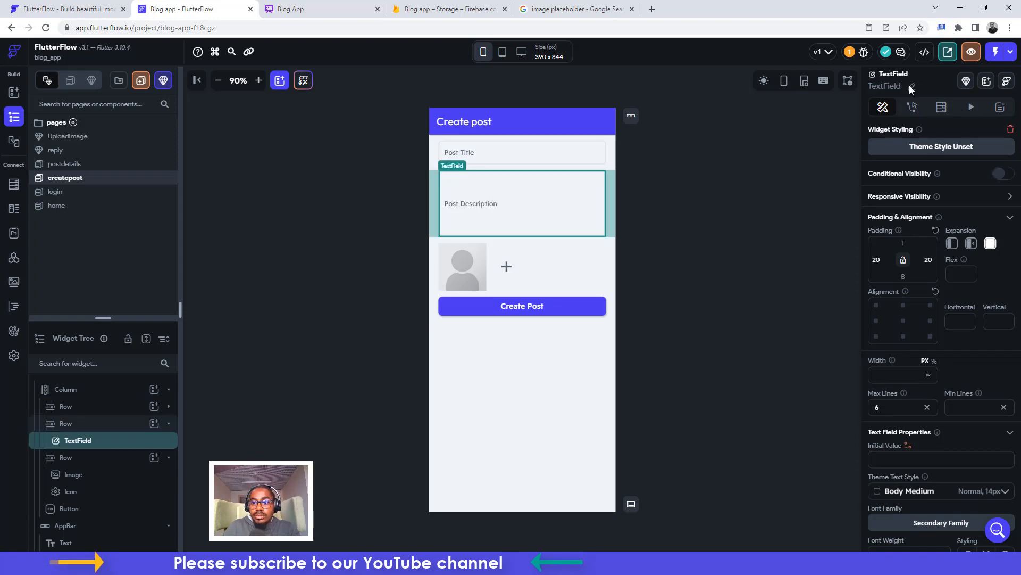
left_click(911, 85)
type("de")
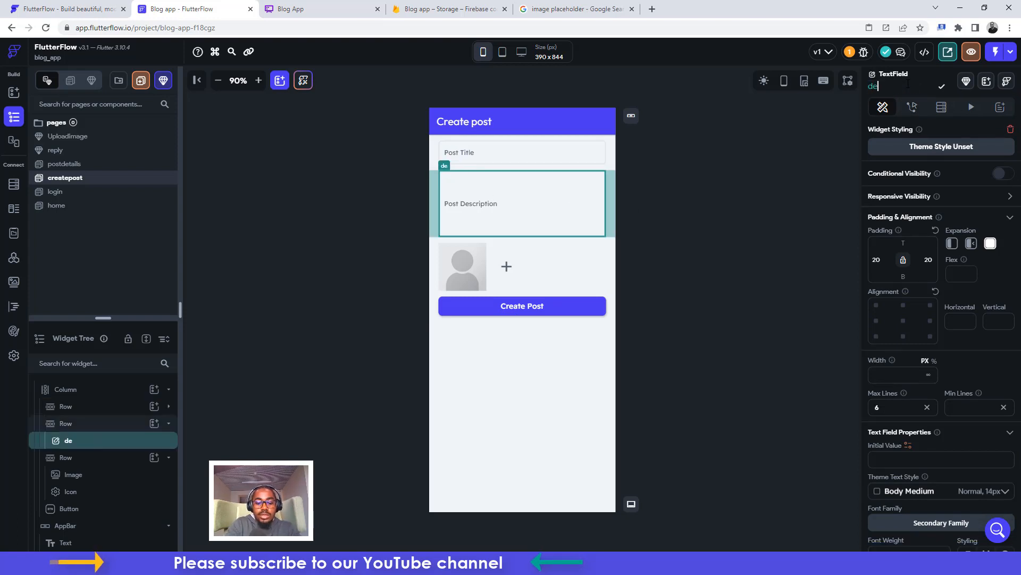
type("scription")
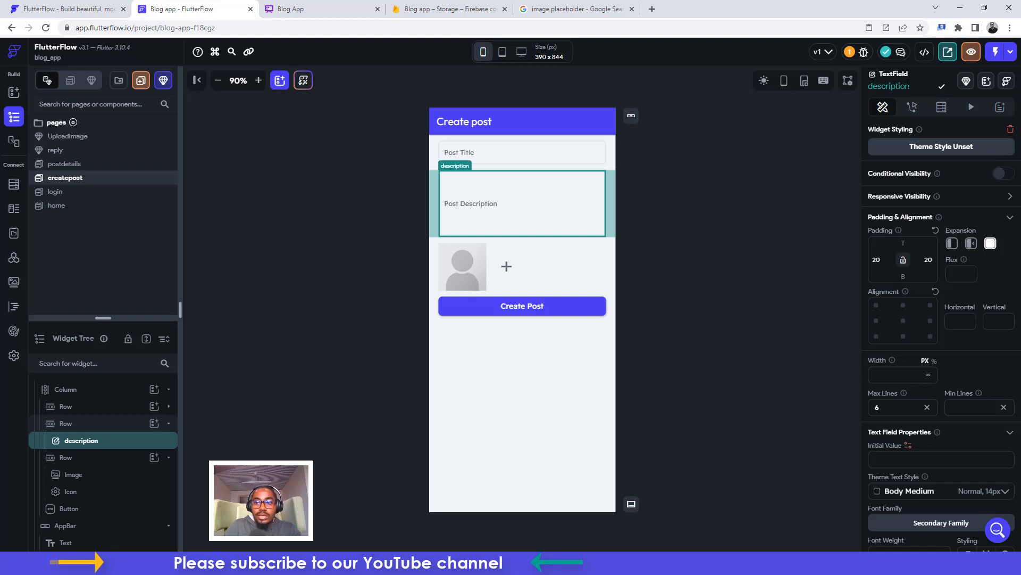
left_click(449, 261)
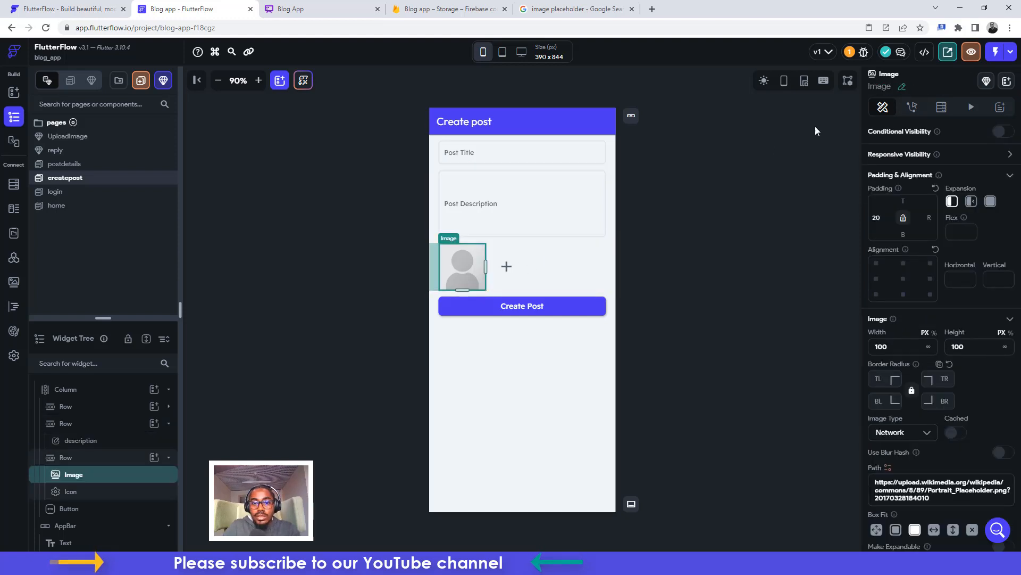
Give the plus icon an On Tap Upload/Save Media action with Upload Type Firebase
left_click(507, 269)
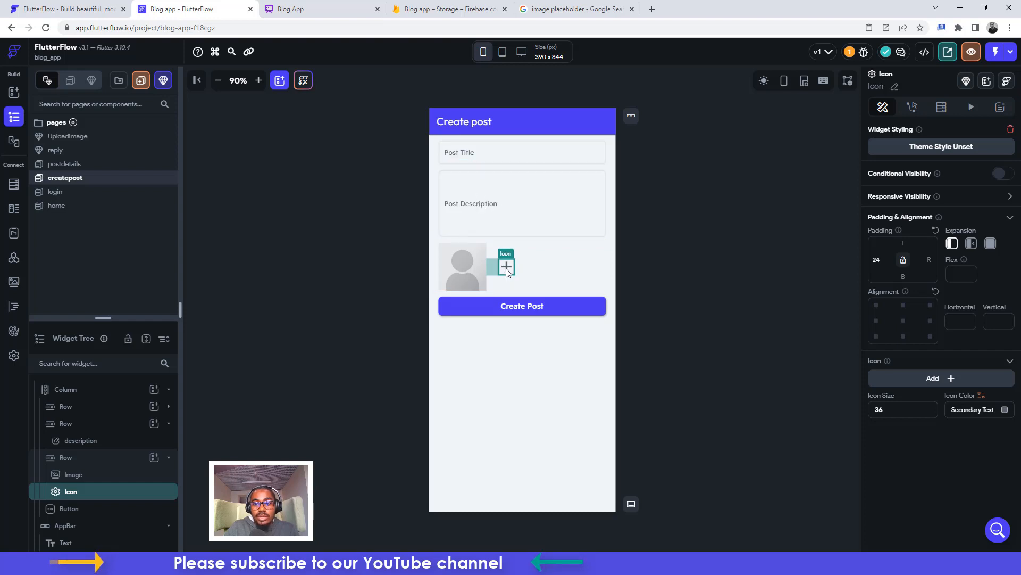
left_click(912, 107)
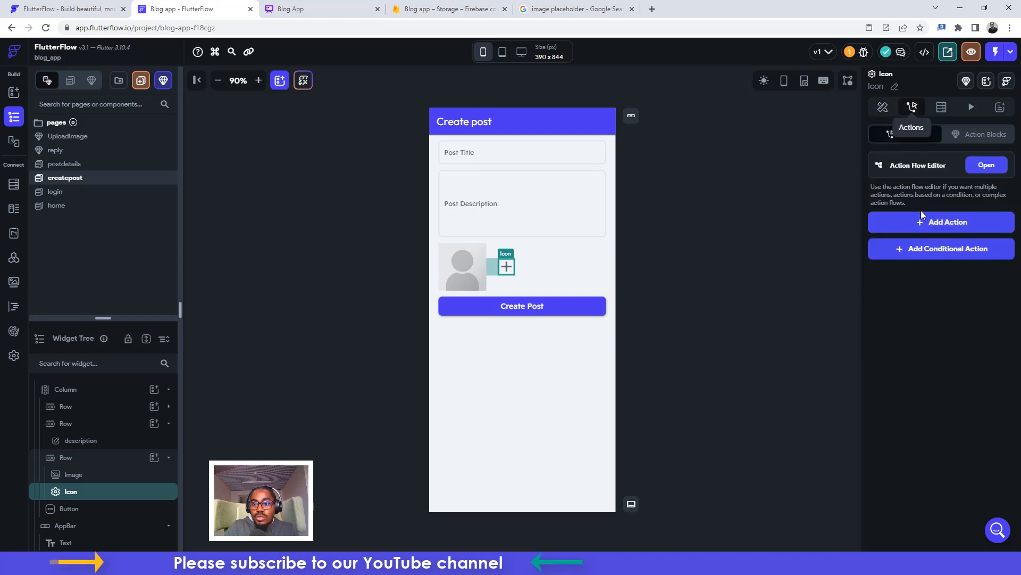
left_click(923, 221)
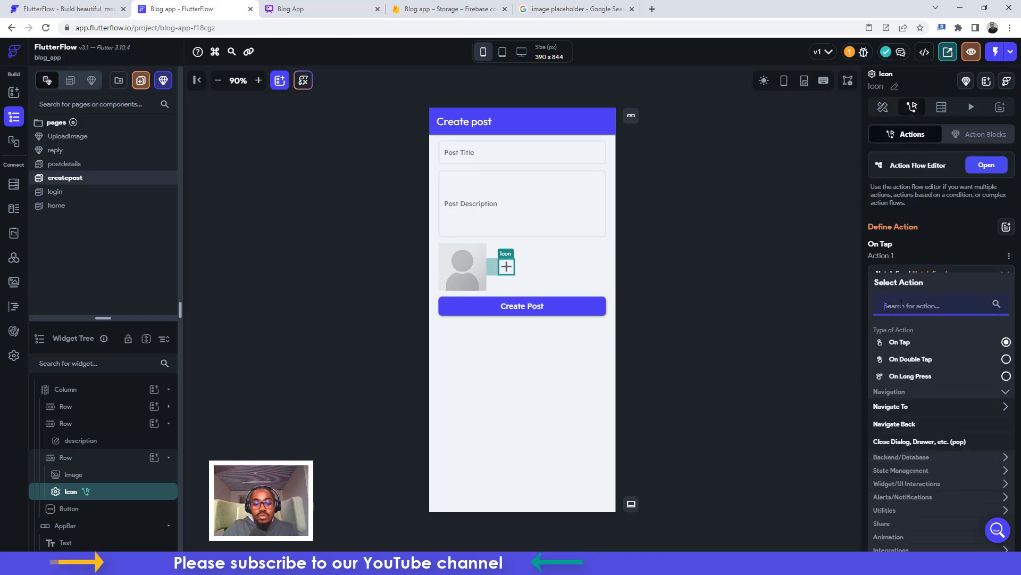
type("upload")
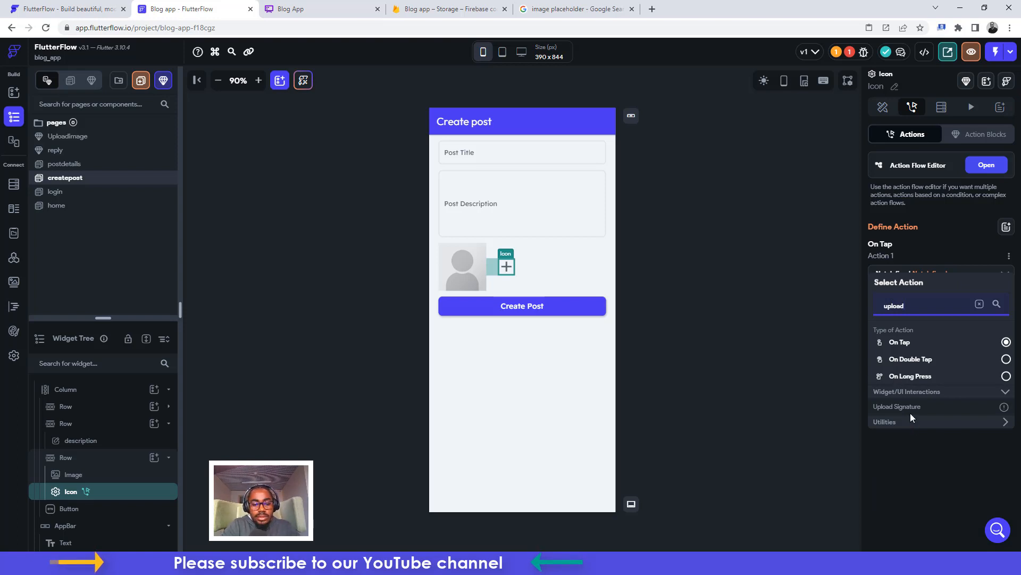
type(" med")
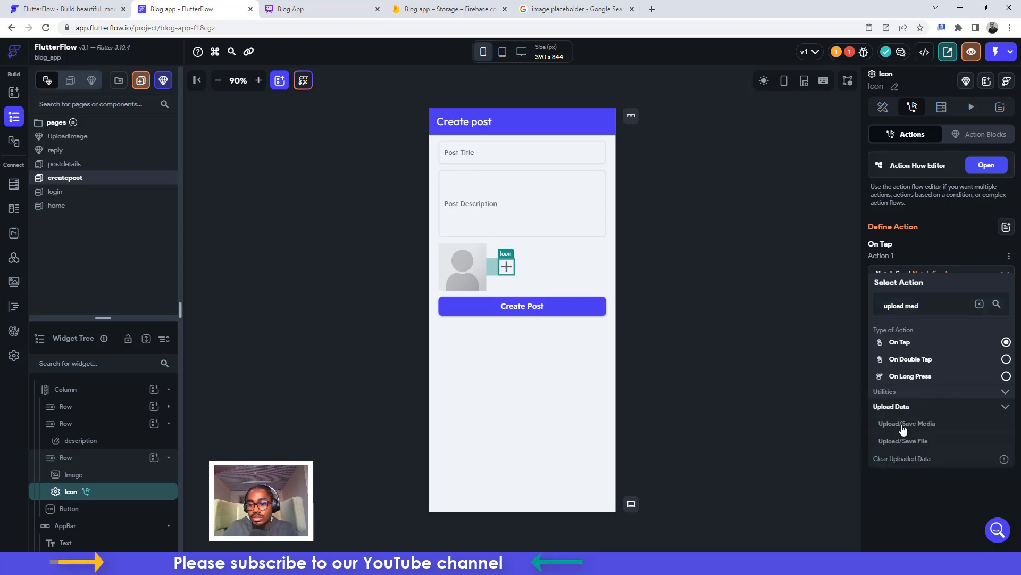
left_click(905, 424)
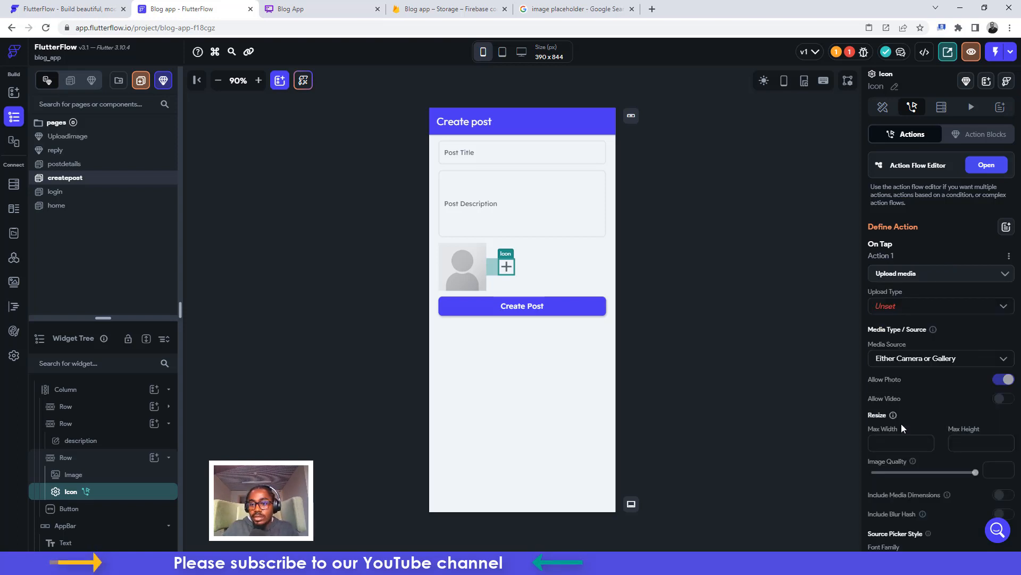
left_click(885, 305)
left_click(889, 303)
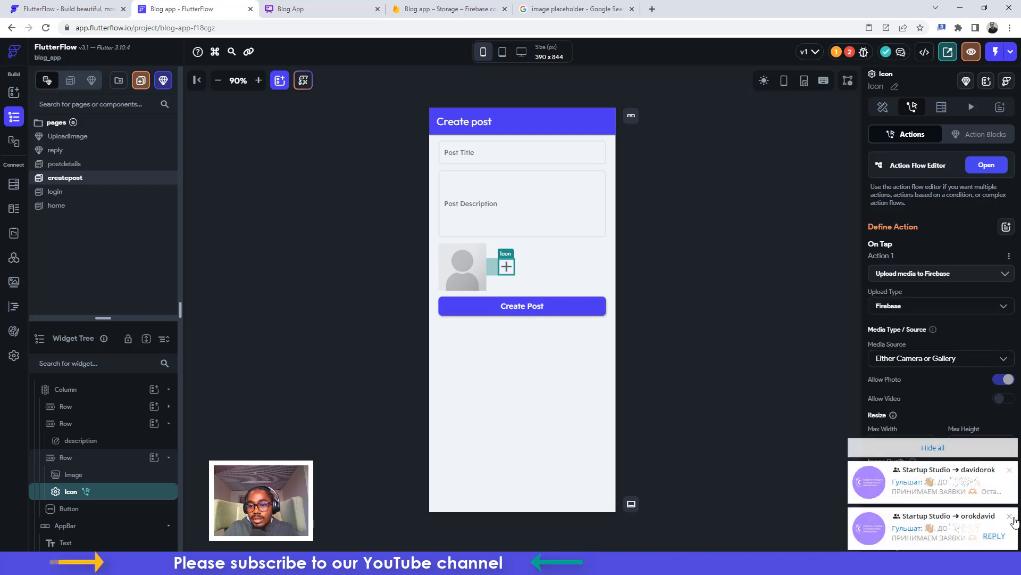
Turn on Show Snack bar for the plus icon's photo upload
left_click(934, 447)
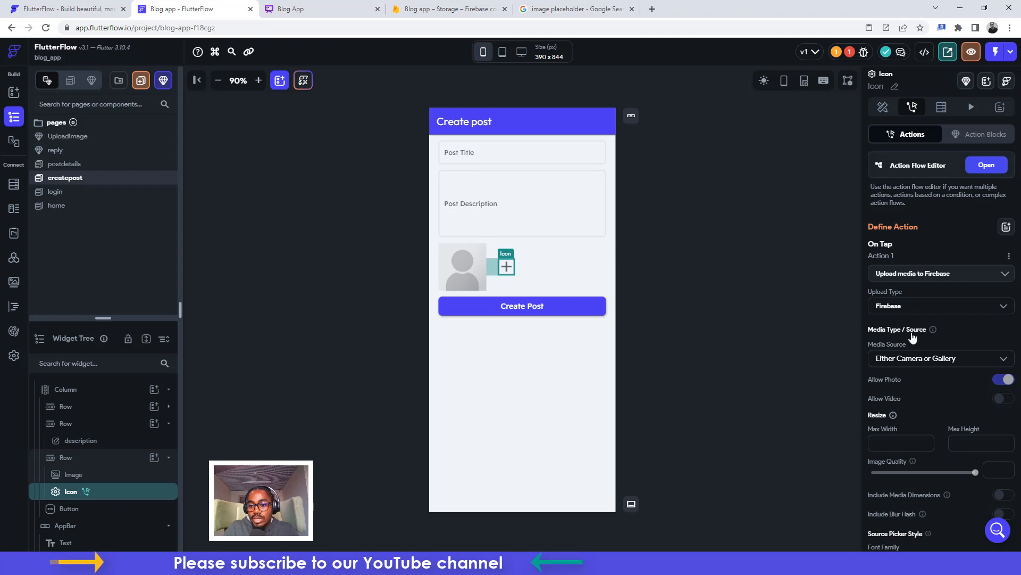
scroll(918, 416, "down", 2)
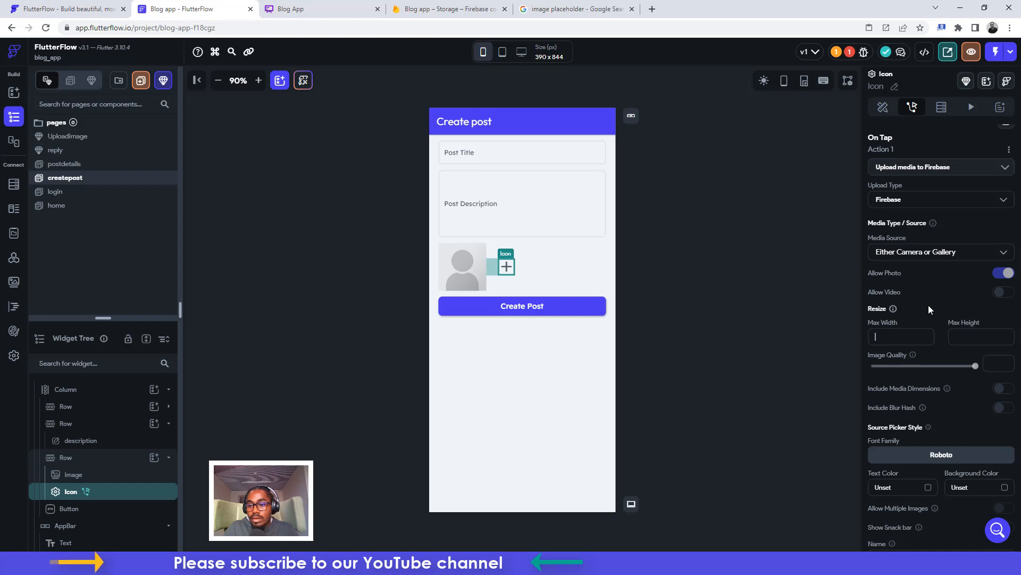
scroll(928, 305, "down", 2)
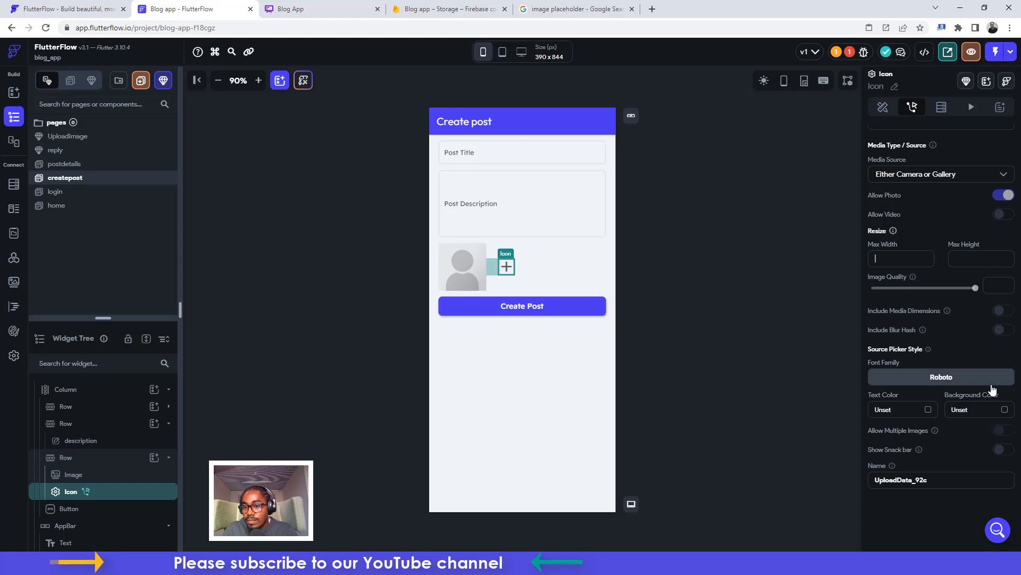
left_click(1002, 450)
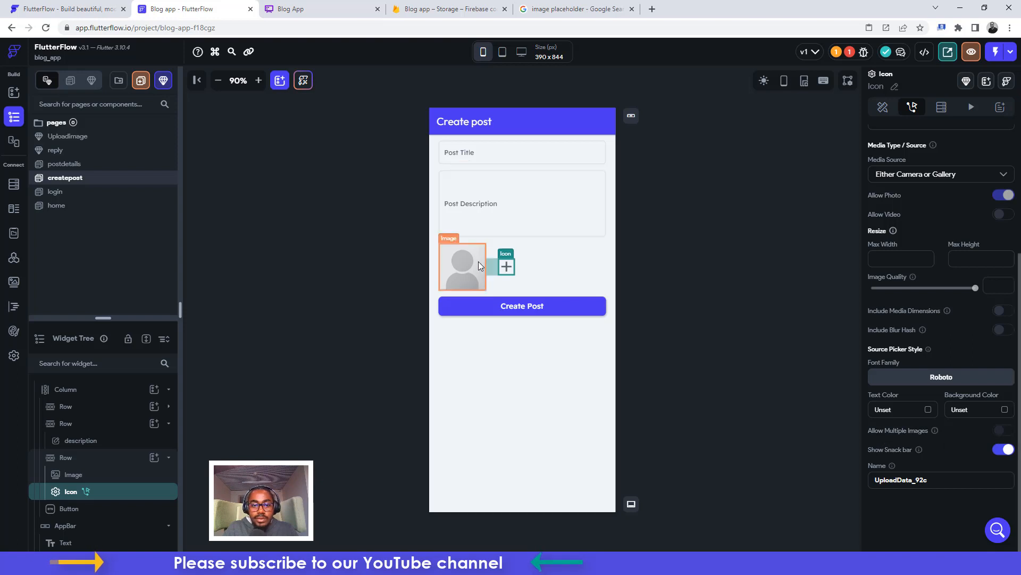
left_click(449, 266)
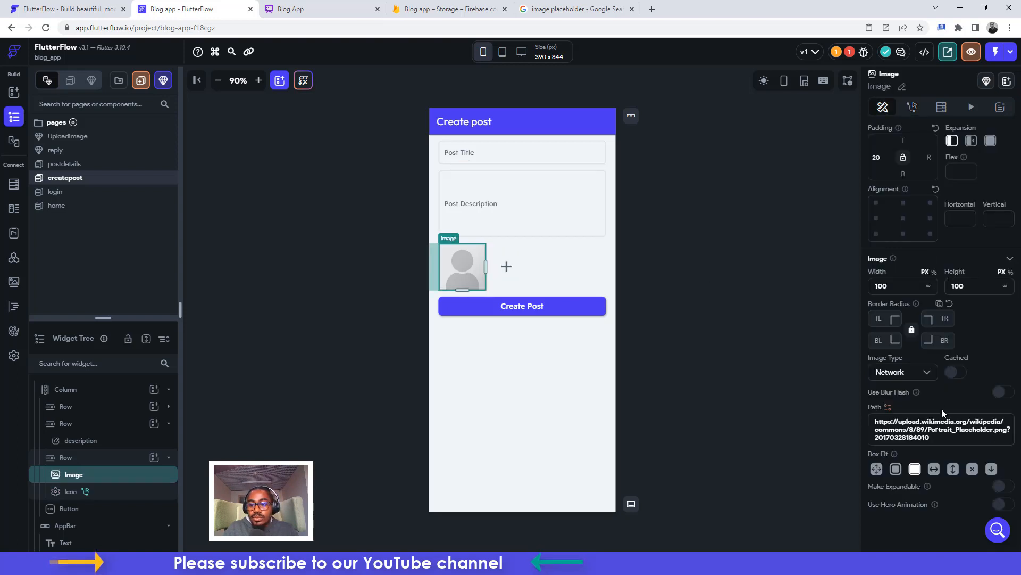
Bind the placeholder image's Path to the Uploaded File URL widget state value
left_click(888, 408)
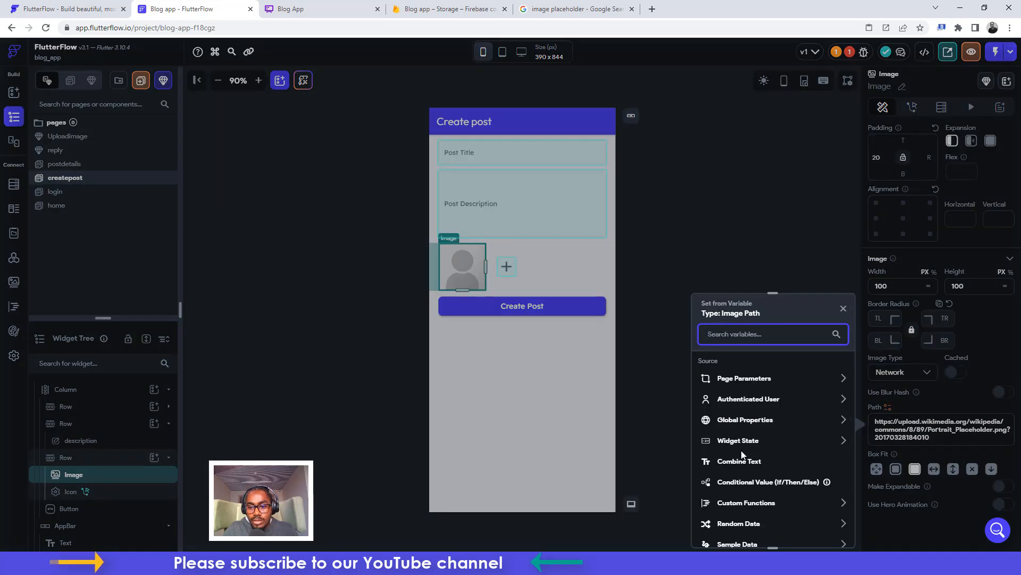
scroll(742, 454, "down", 2)
left_click(732, 394)
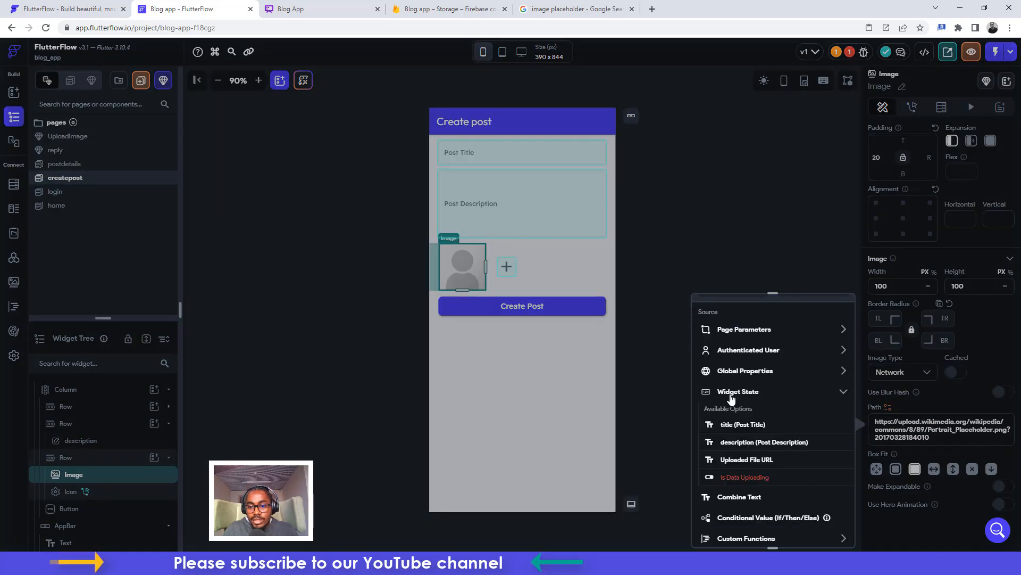
left_click(735, 460)
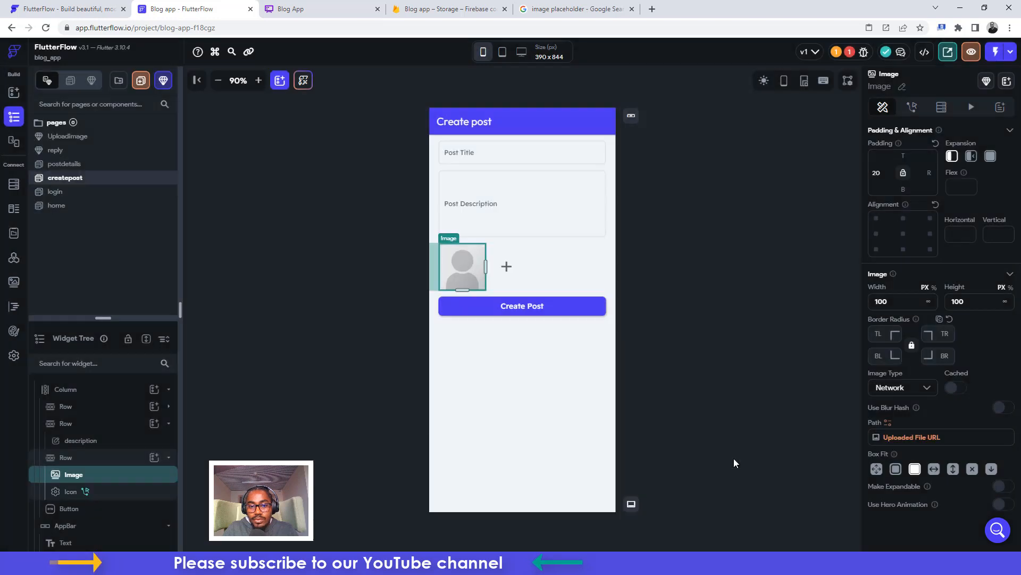
left_click(511, 305)
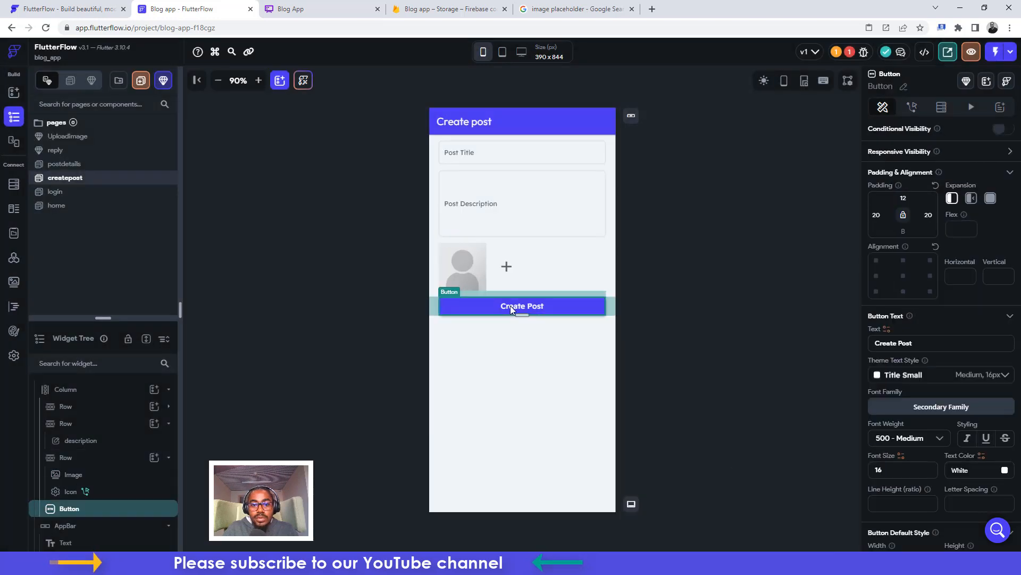
left_click(913, 107)
Give the Create Post button an On Tap Firestore Create Document action on the post collection
left_click(939, 221)
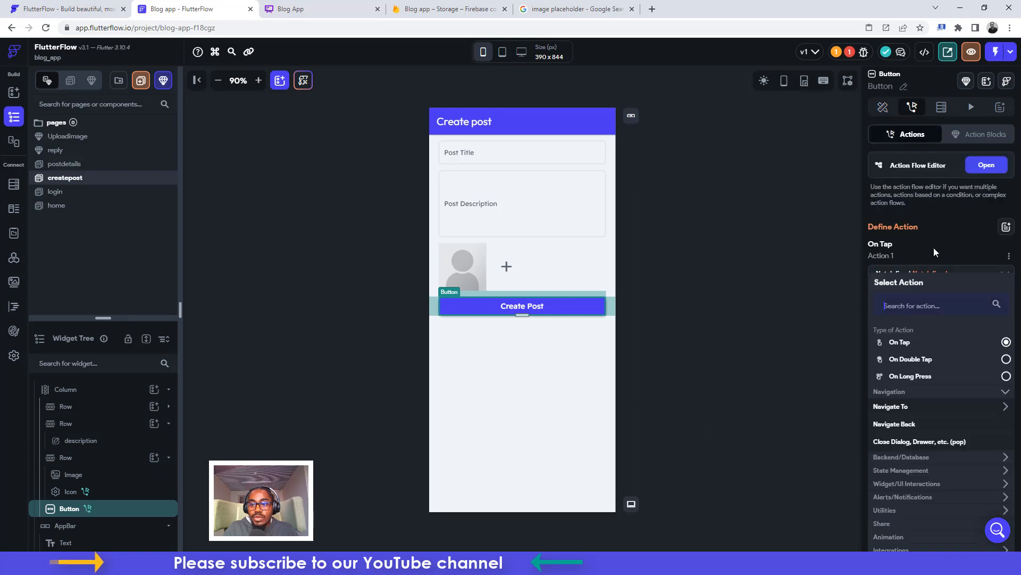
left_click(890, 408)
left_click(889, 408)
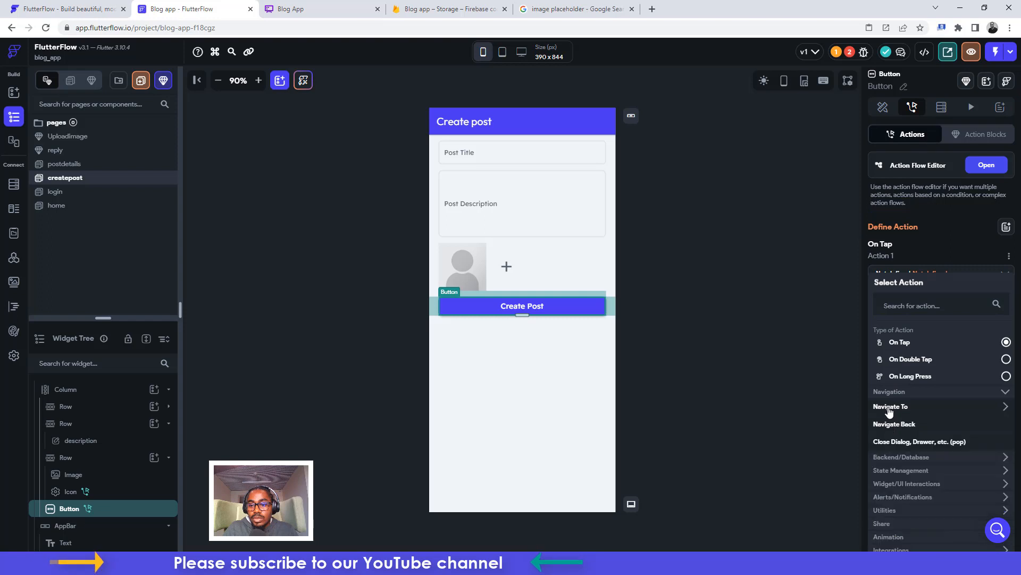
left_click(896, 458)
left_click(894, 473)
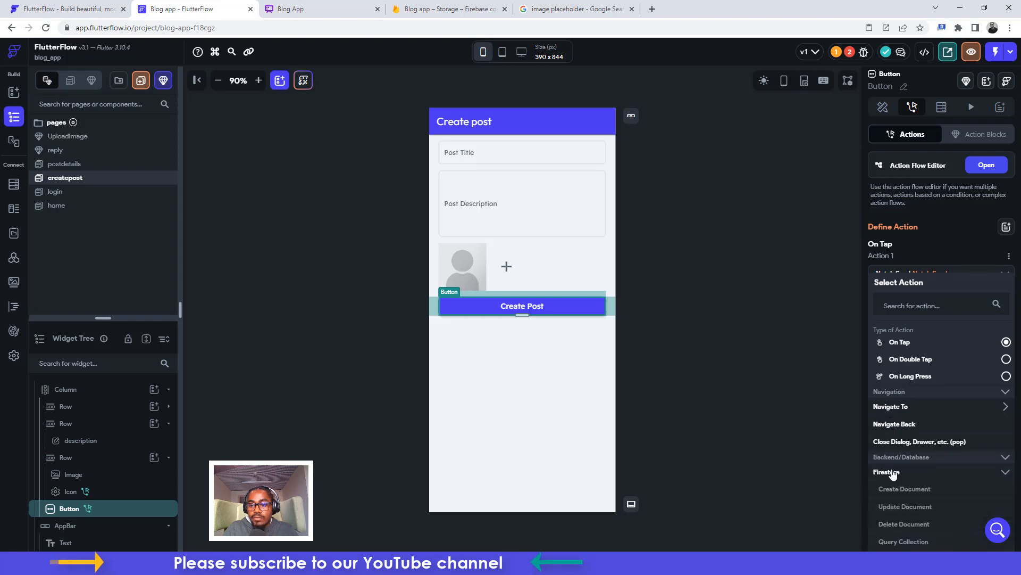
left_click(899, 489)
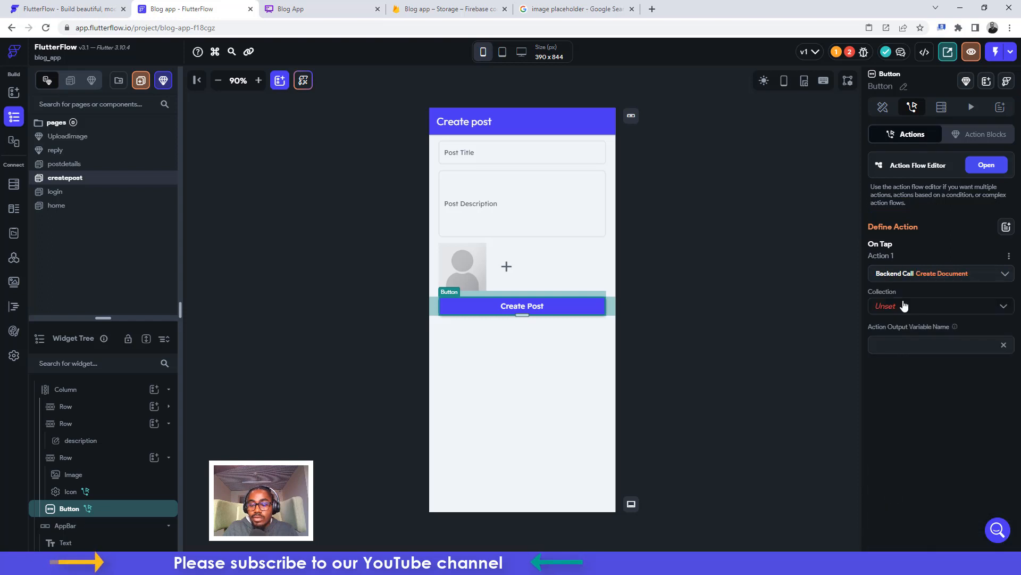
left_click(905, 304)
left_click(882, 335)
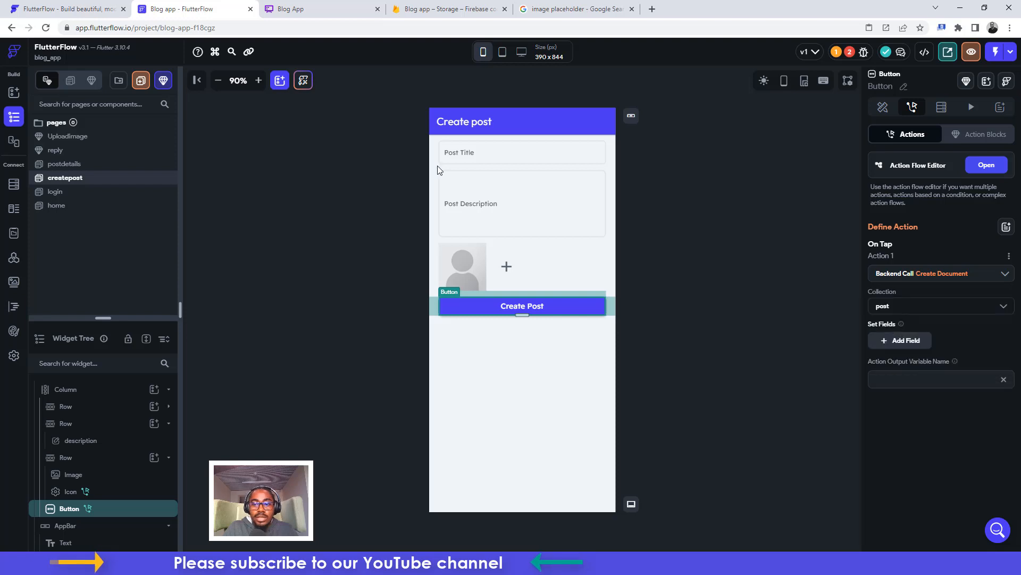
left_click(14, 184)
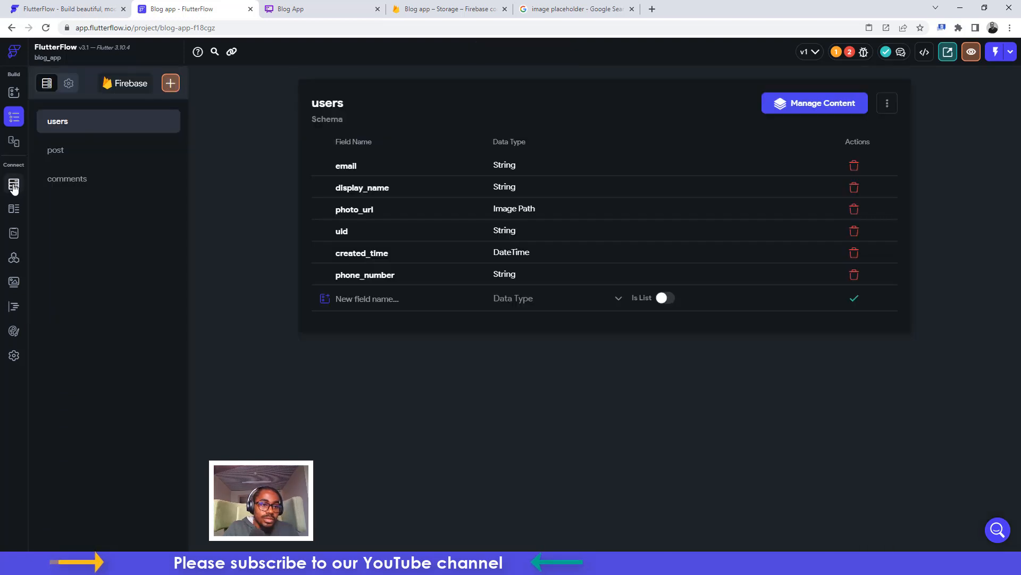
Check the post collection's six fields, then go back to the createpost page
left_click(70, 154)
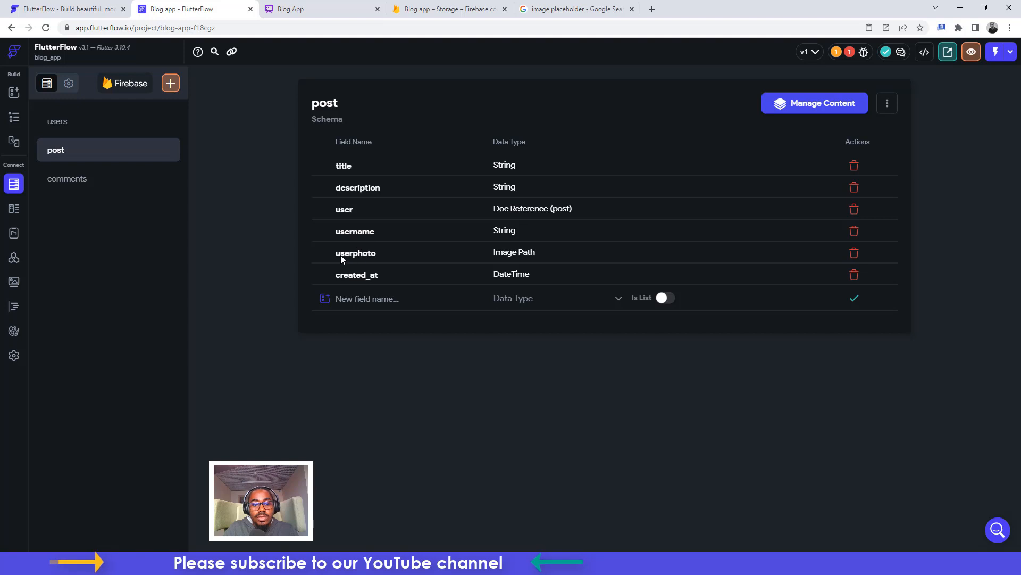
left_click(14, 116)
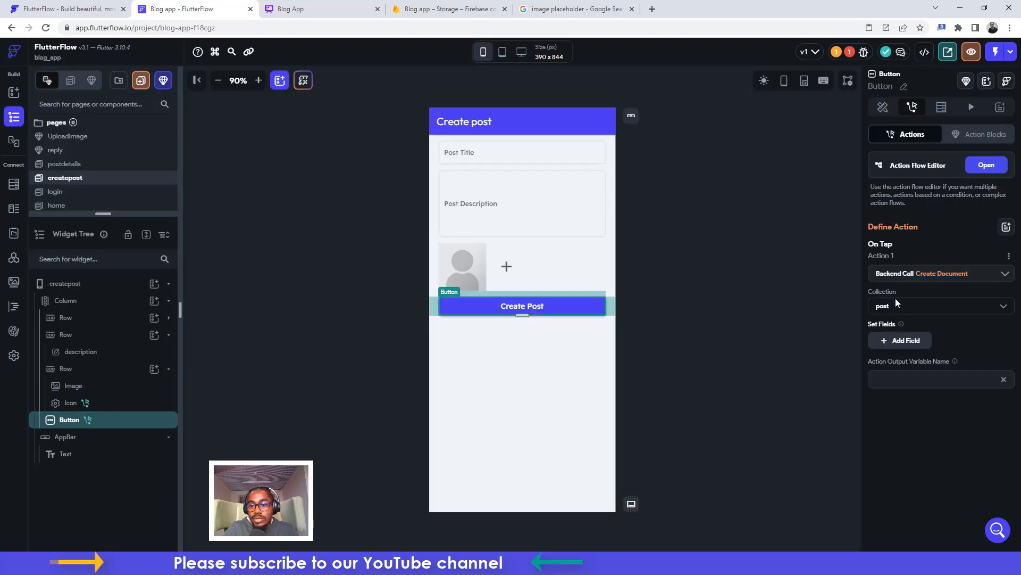
Add the title, description, user, username, userphoto and created_at fields to the Create Document action
left_click(899, 340)
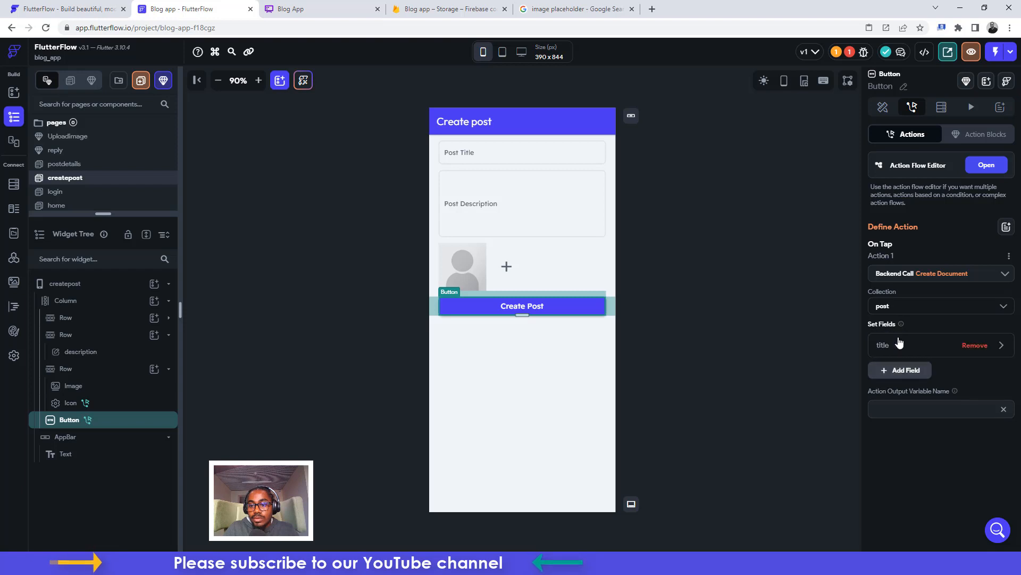
left_click(902, 370)
left_click(903, 396)
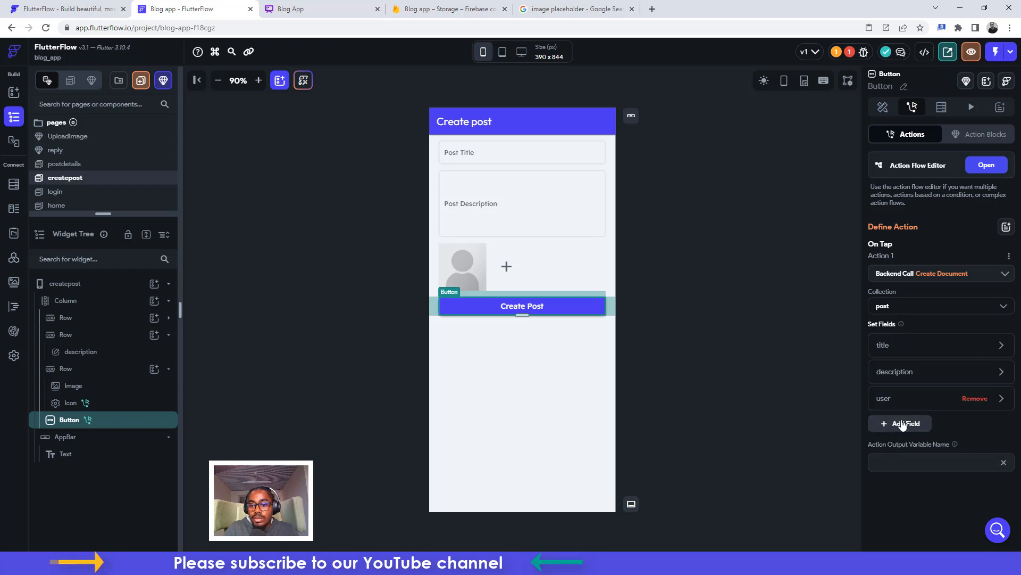
left_click(904, 423)
left_click(904, 450)
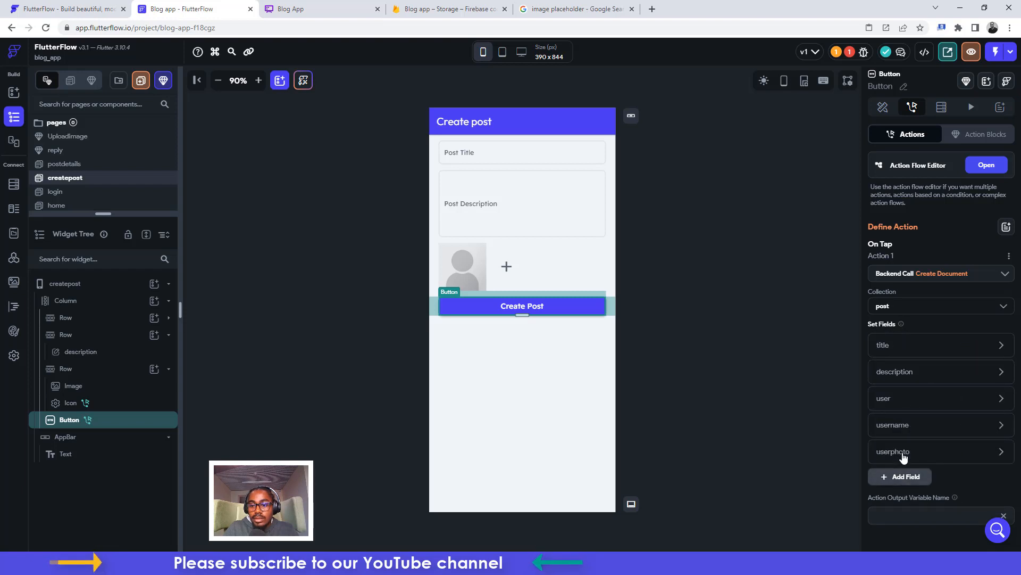
left_click(904, 485)
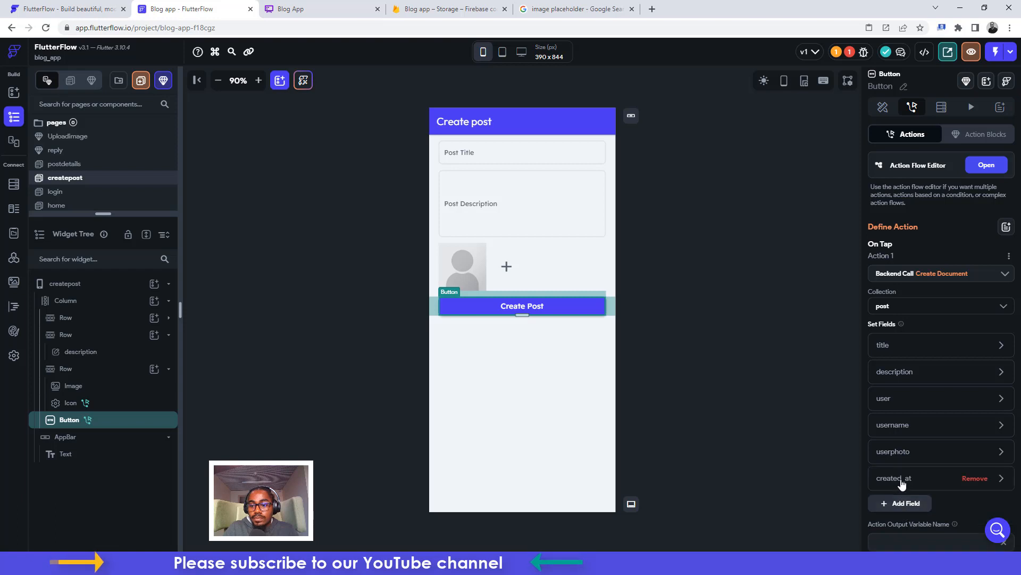
Set the title field's value from the Post Title input's widget state
left_click(883, 346)
left_click(904, 440)
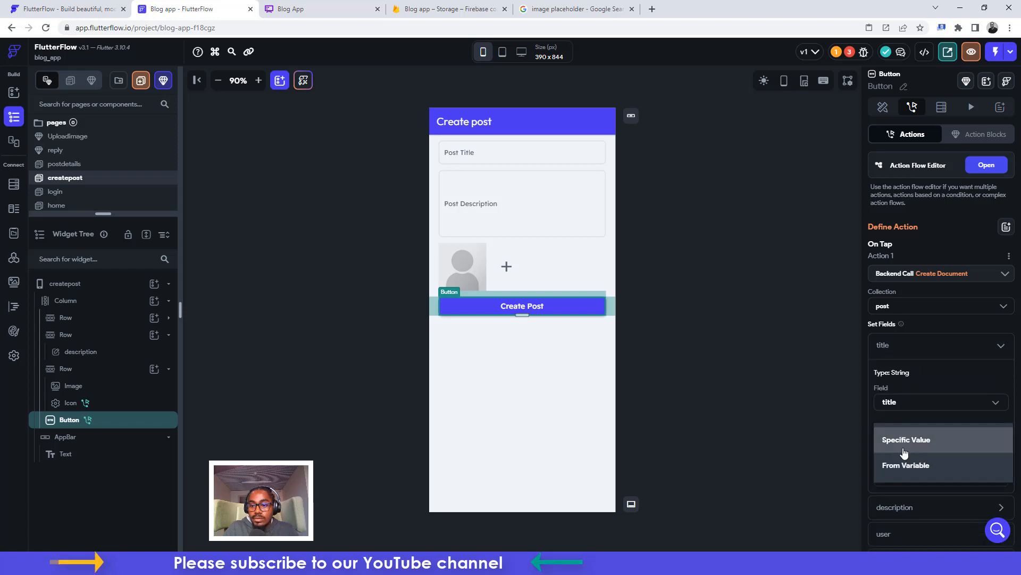
left_click(903, 465)
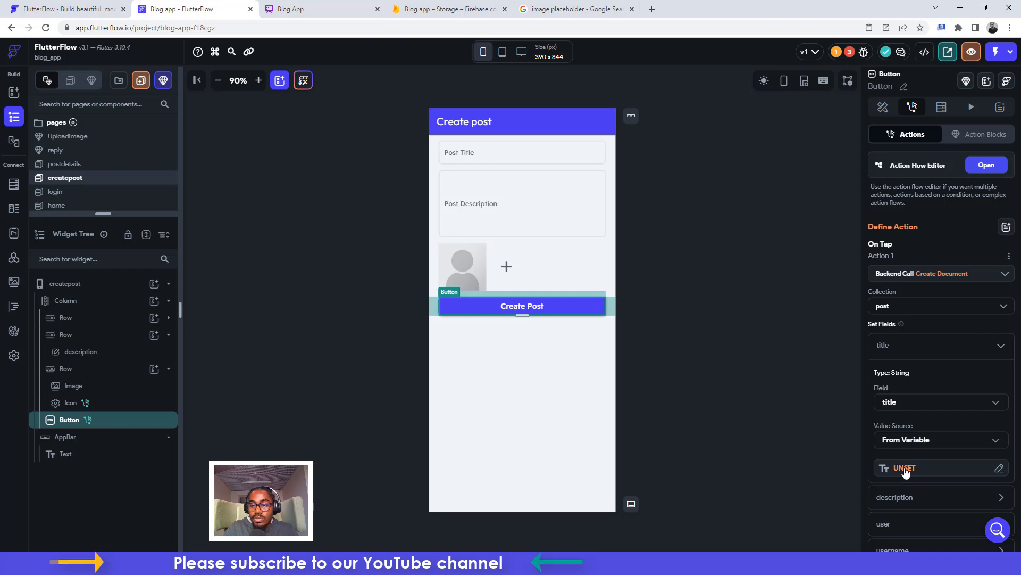
left_click(901, 467)
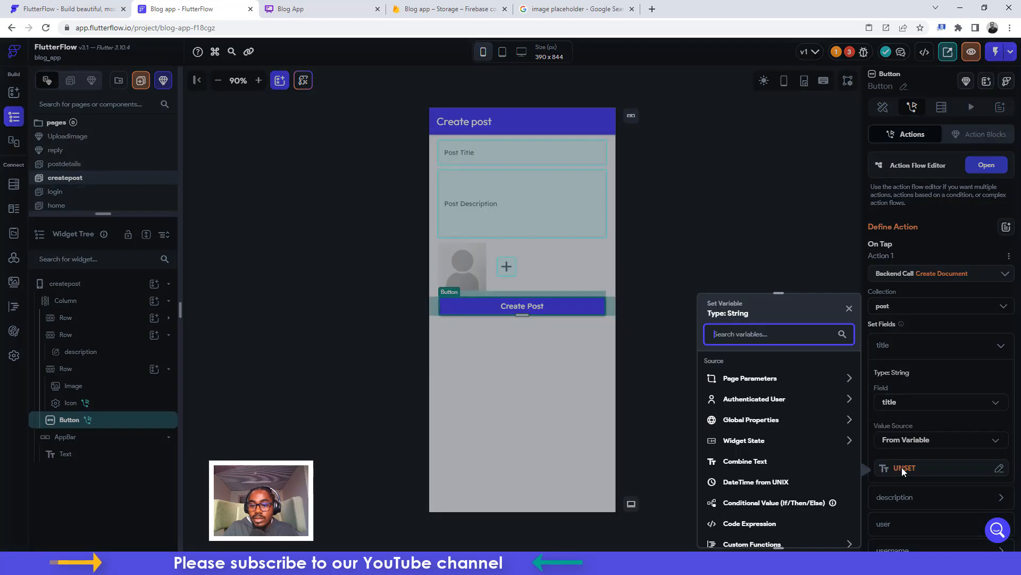
left_click(743, 441)
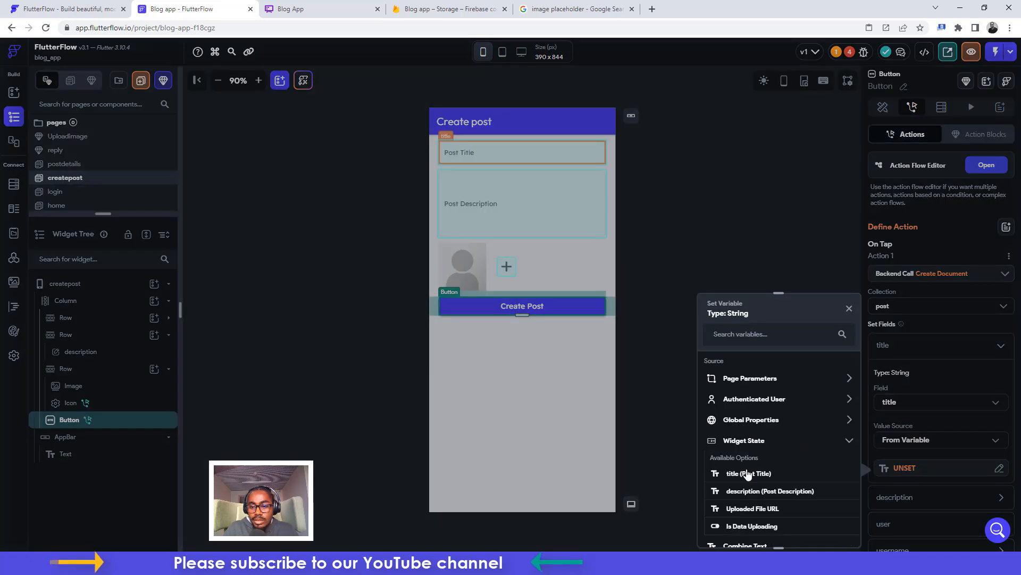
left_click(748, 473)
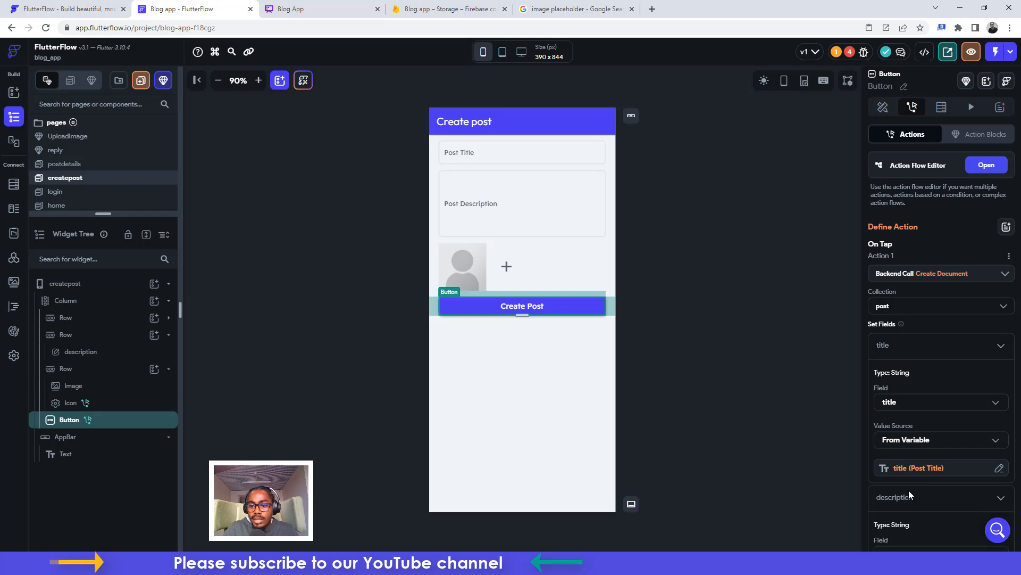
Set the description field's value from the Post Description input's widget state
left_click(908, 490)
scroll(909, 490, "down", 3)
left_click(904, 432)
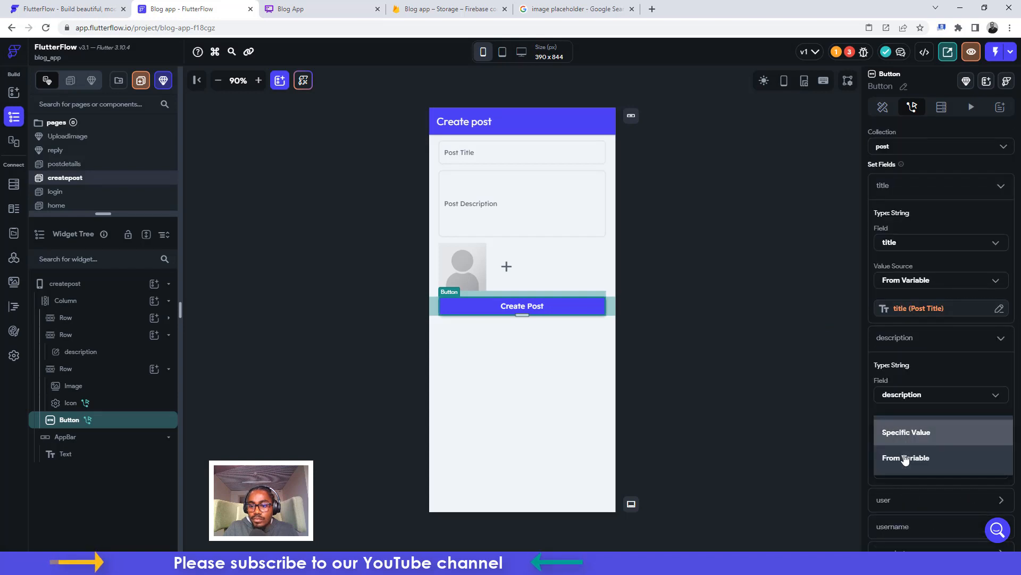
left_click(905, 458)
left_click(905, 460)
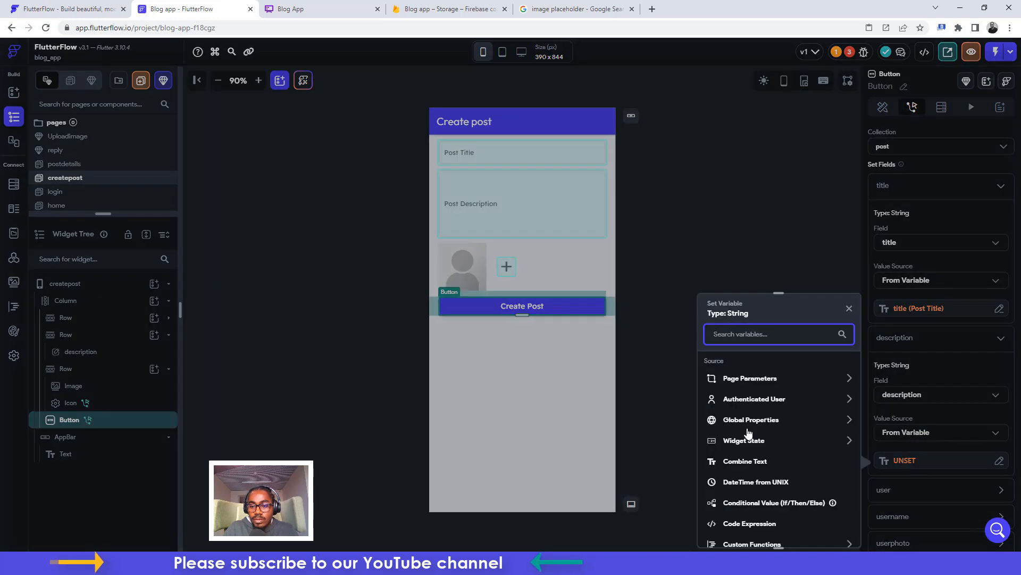
left_click(743, 440)
left_click(744, 489)
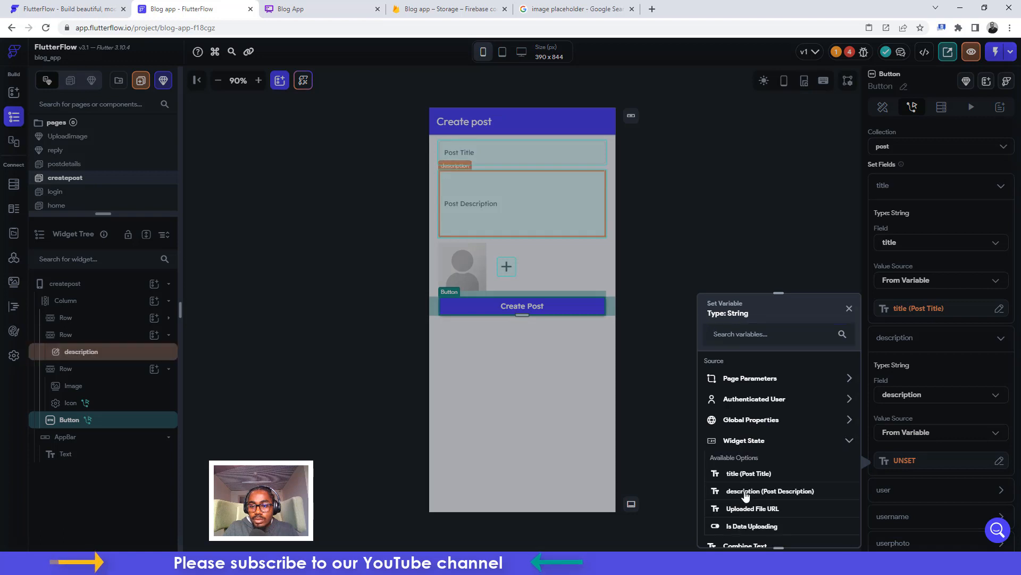
Try the authenticated user's reference for the user field, then cancel the mismatched assignment
scroll(933, 467, "down", 3)
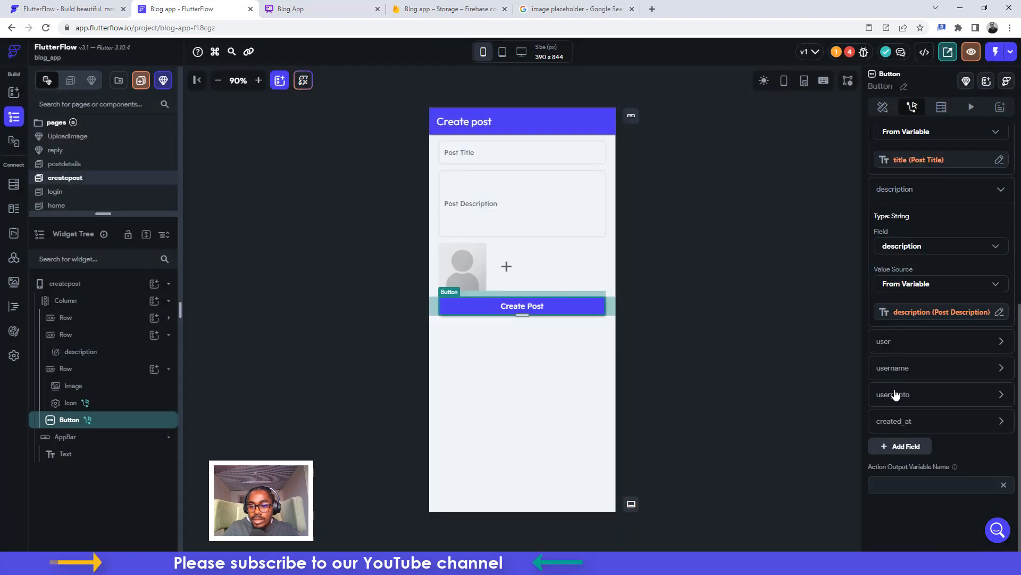
left_click(883, 341)
left_click(905, 426)
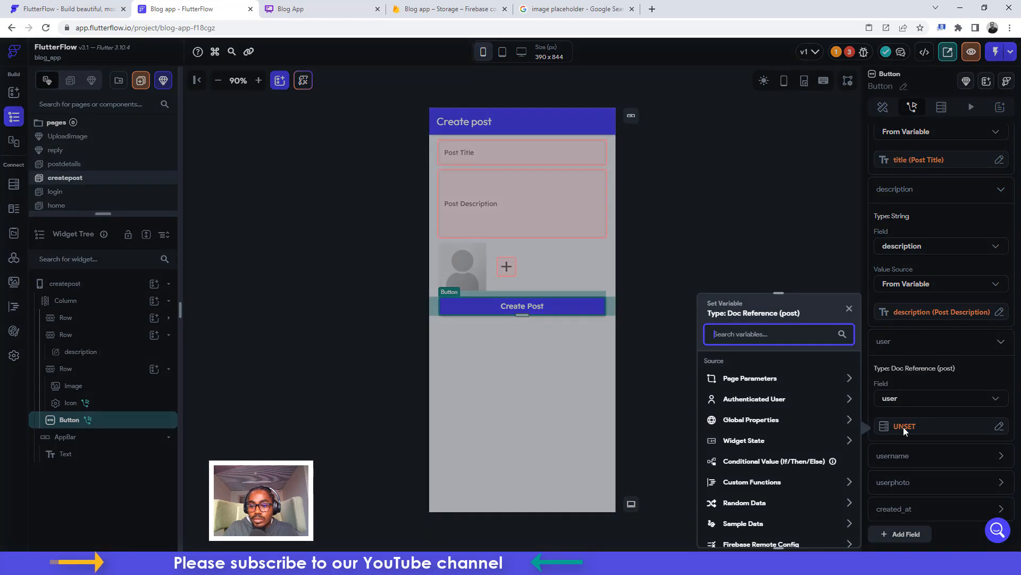
left_click(735, 400)
left_click(767, 505)
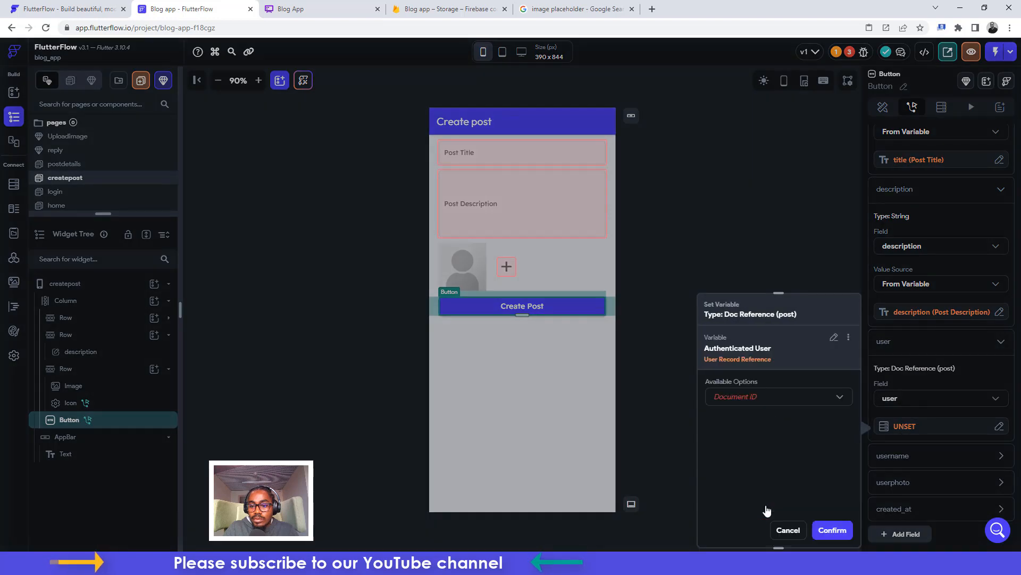
left_click(772, 394)
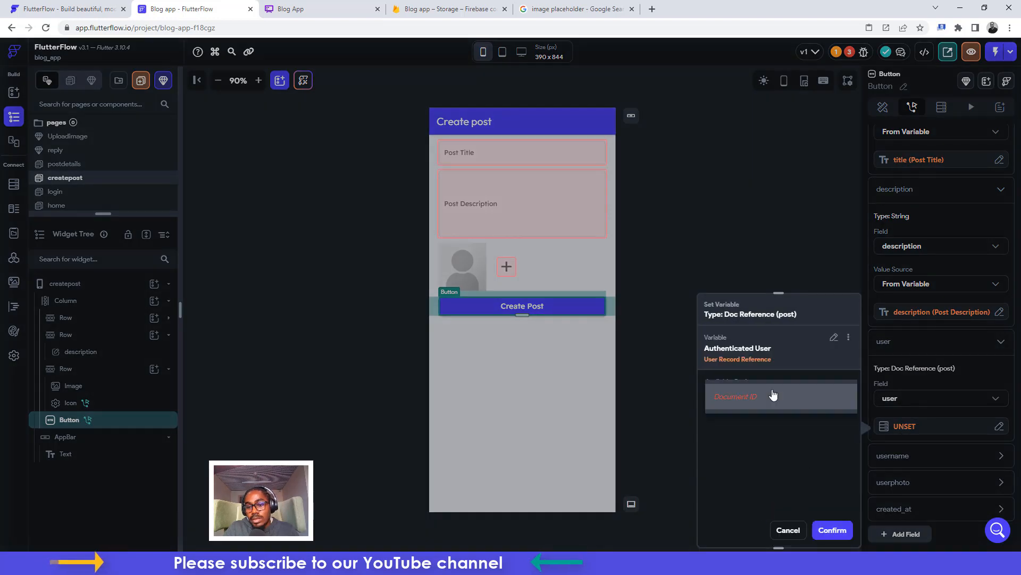
left_click(800, 371)
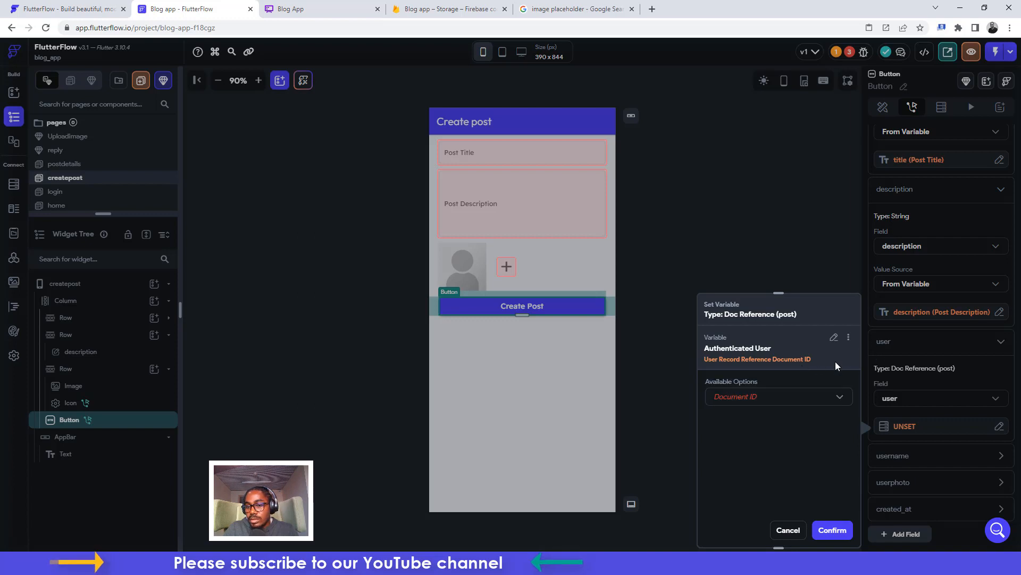
left_click(784, 532)
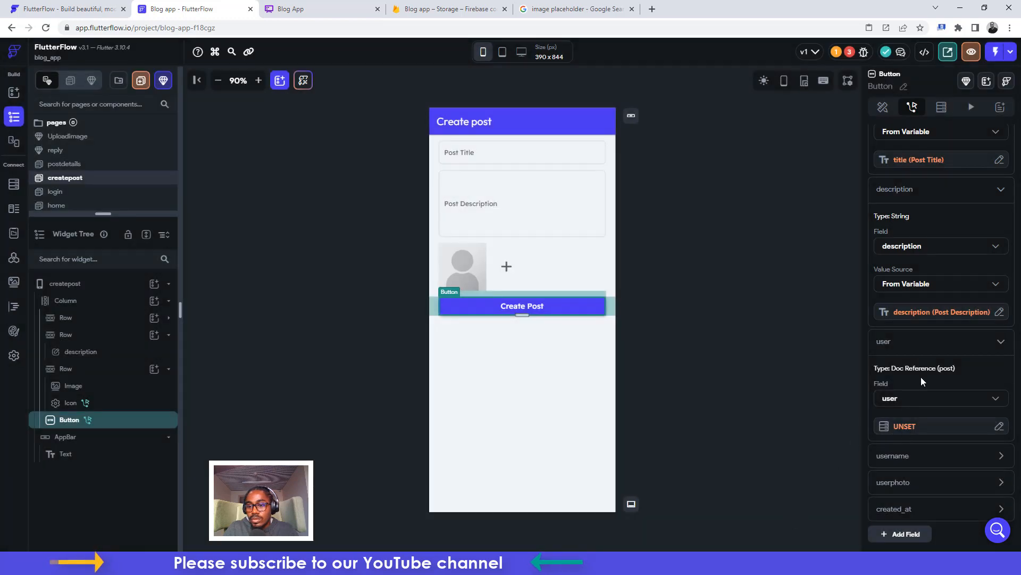
Delete the wrongly typed user field from the post collection schema
left_click(14, 184)
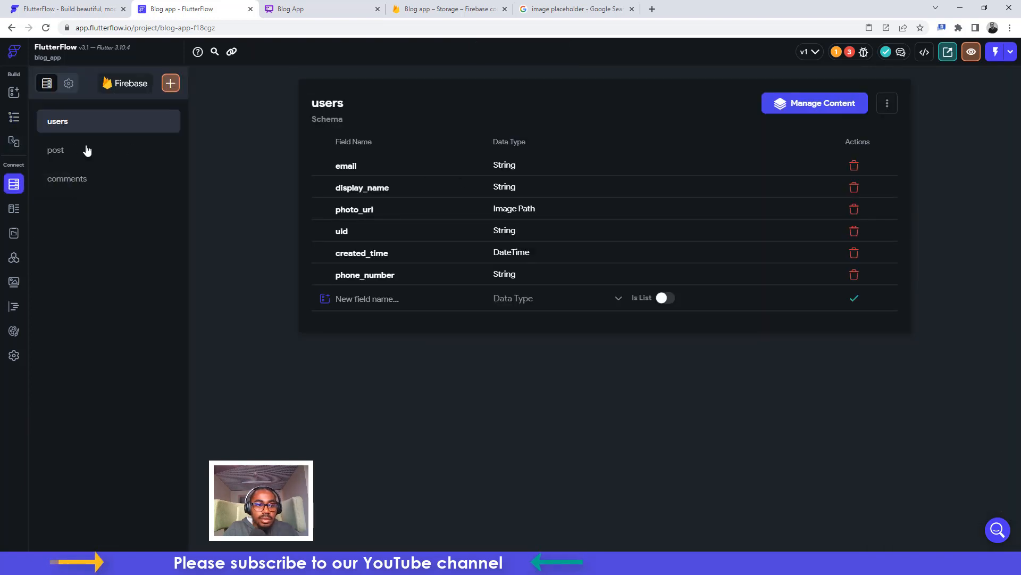
left_click(71, 150)
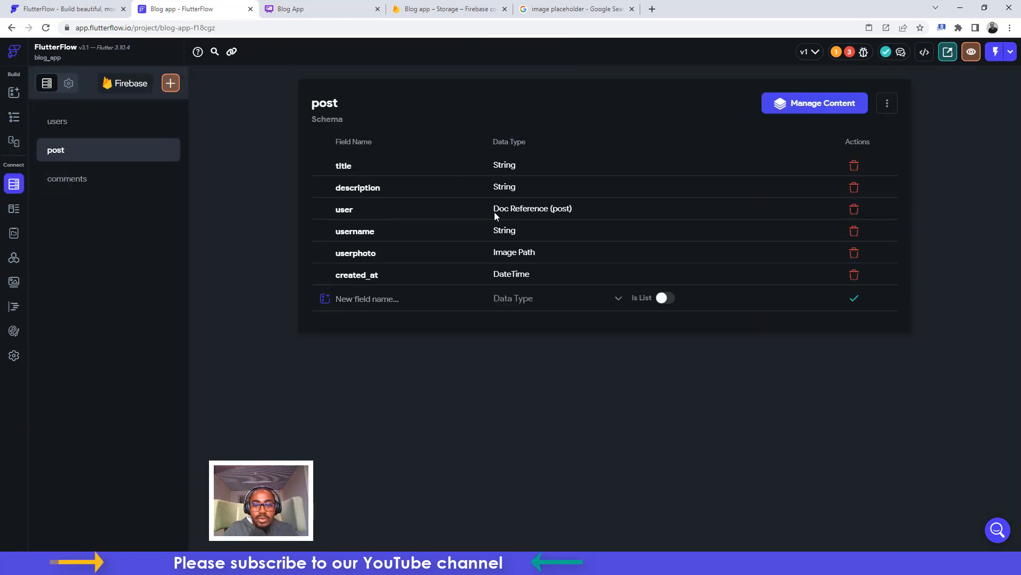
left_click(859, 212)
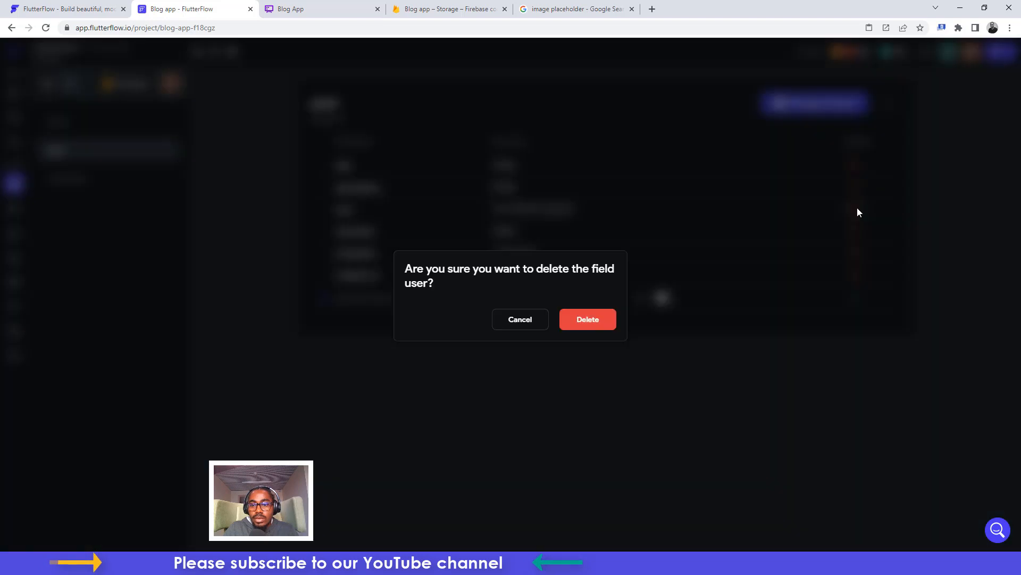
left_click(579, 317)
Re-add 'user' to post as a Document Reference to users and save it
left_click(362, 274)
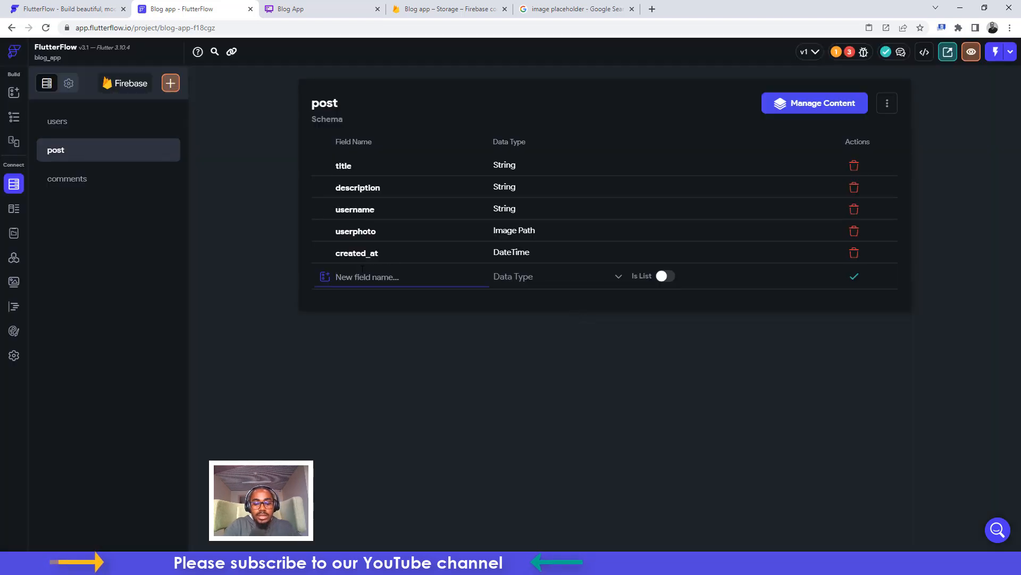
type("user")
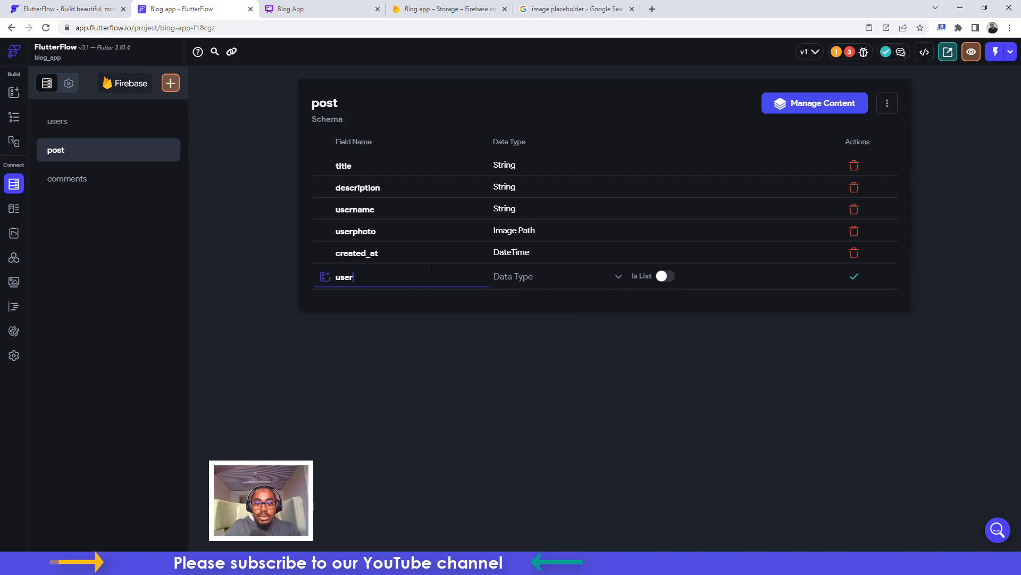
left_click(505, 277)
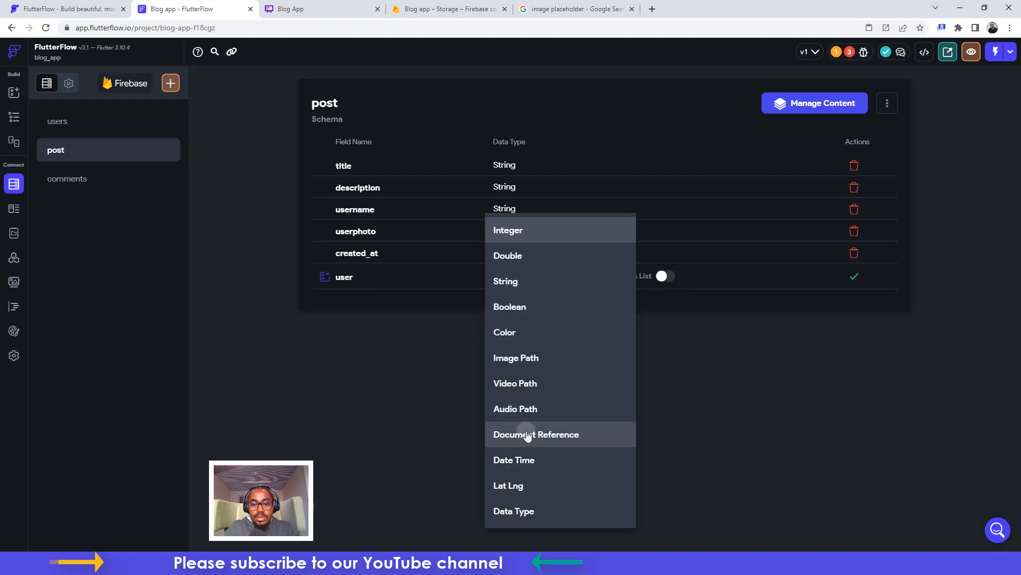
left_click(527, 430)
left_click(641, 276)
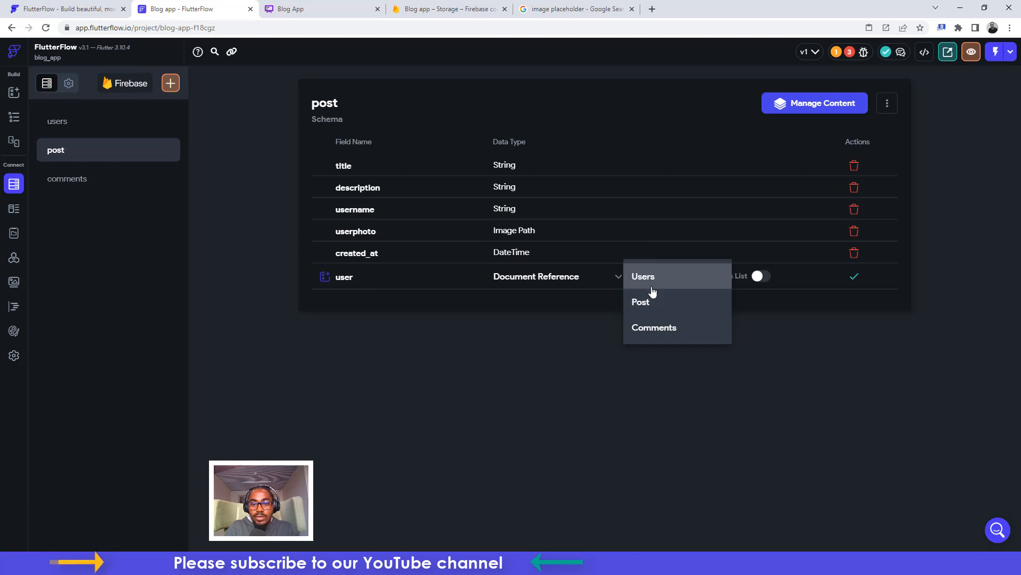
left_click(650, 285)
left_click(854, 277)
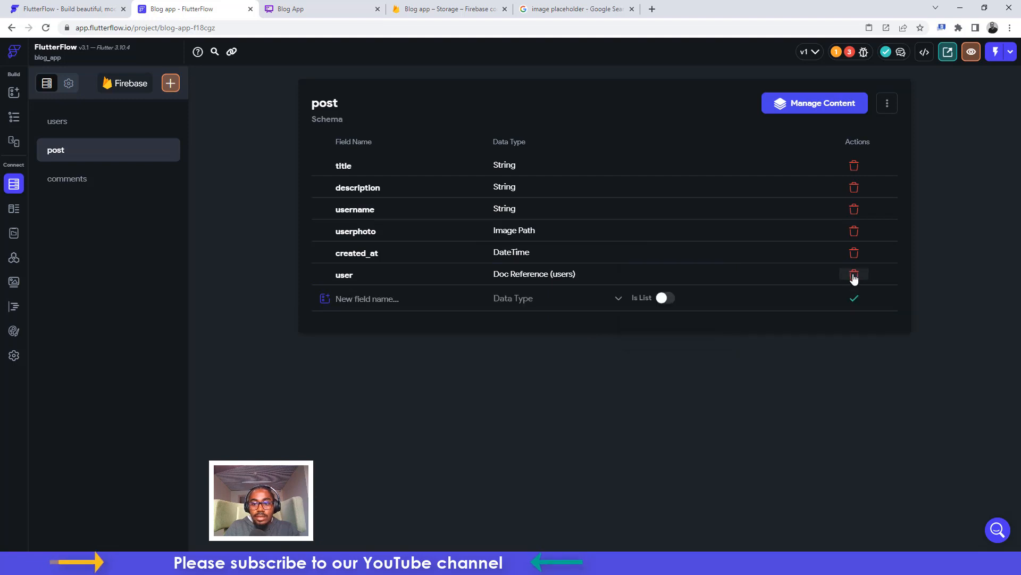
left_click(19, 126)
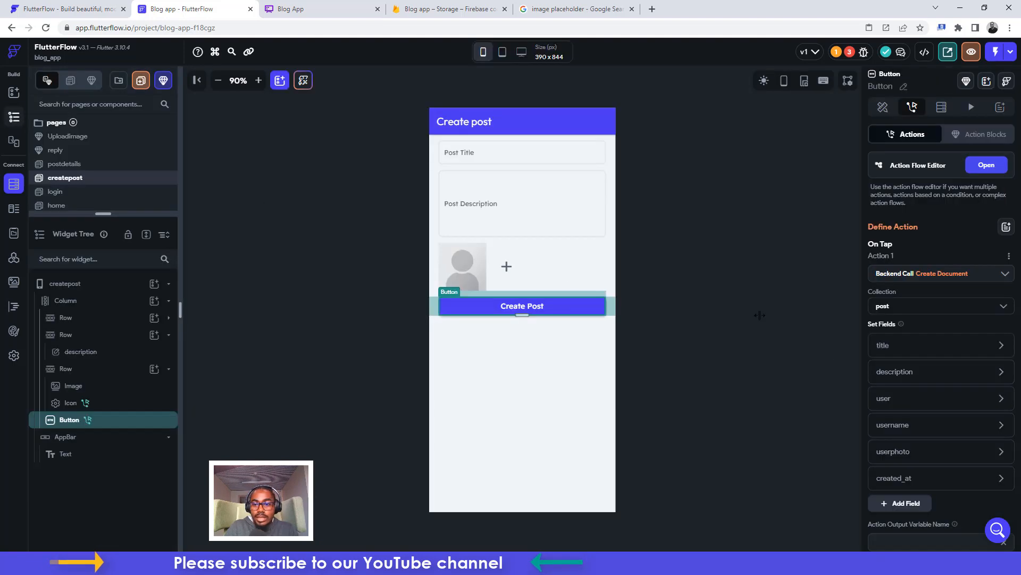
Set the document's user field to the authenticated User Reference
left_click(889, 403)
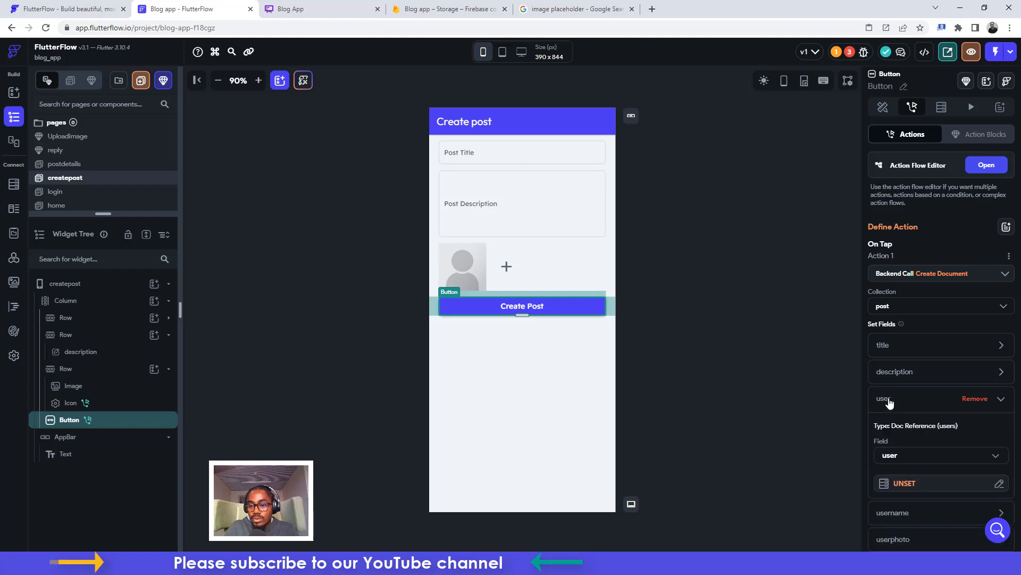
left_click(908, 485)
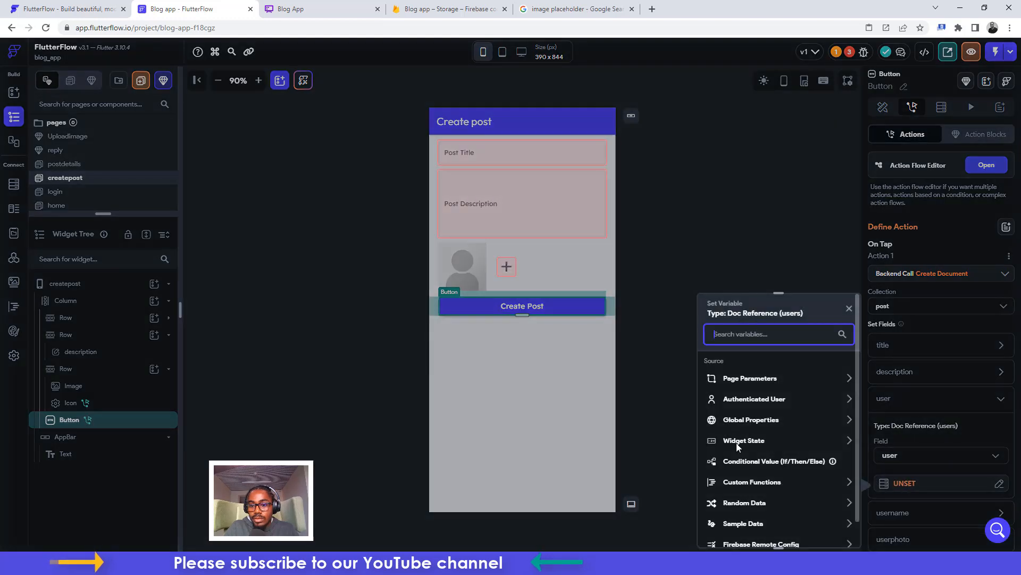
left_click(742, 400)
left_click(755, 501)
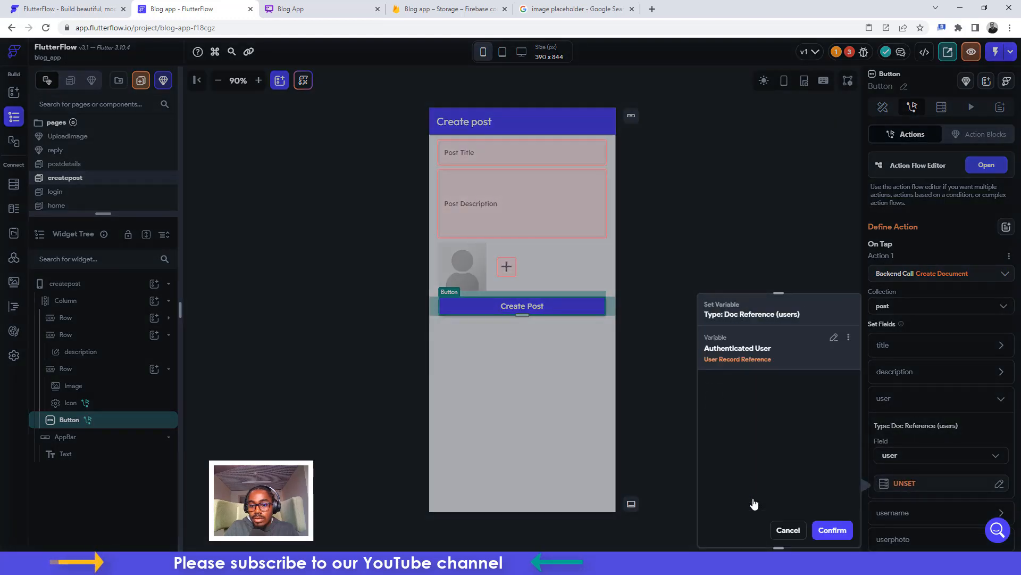
left_click(834, 529)
Fill the username field from the authenticated user's Display Name
scroll(908, 395, "down", 3)
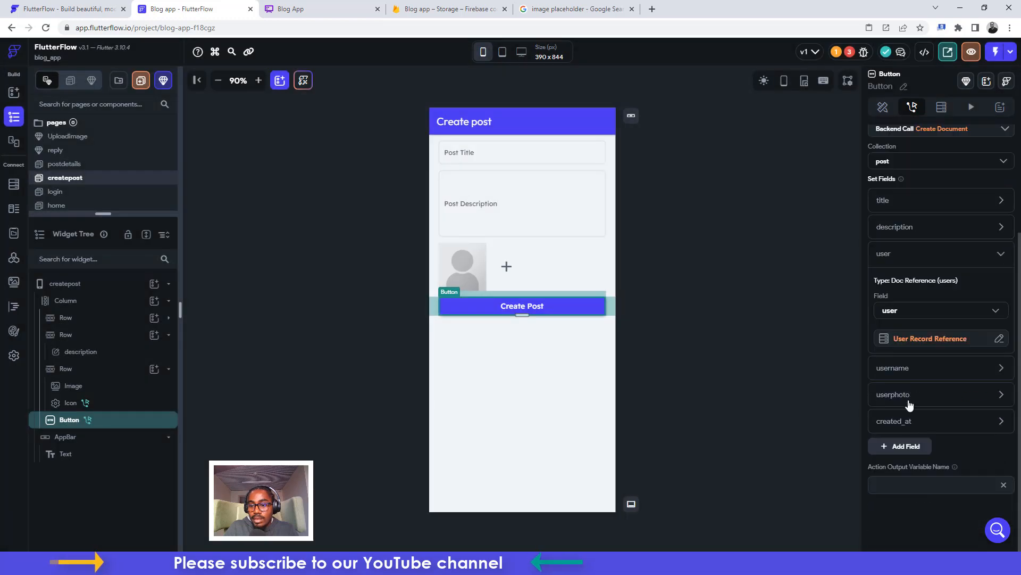
left_click(898, 400)
left_click(891, 375)
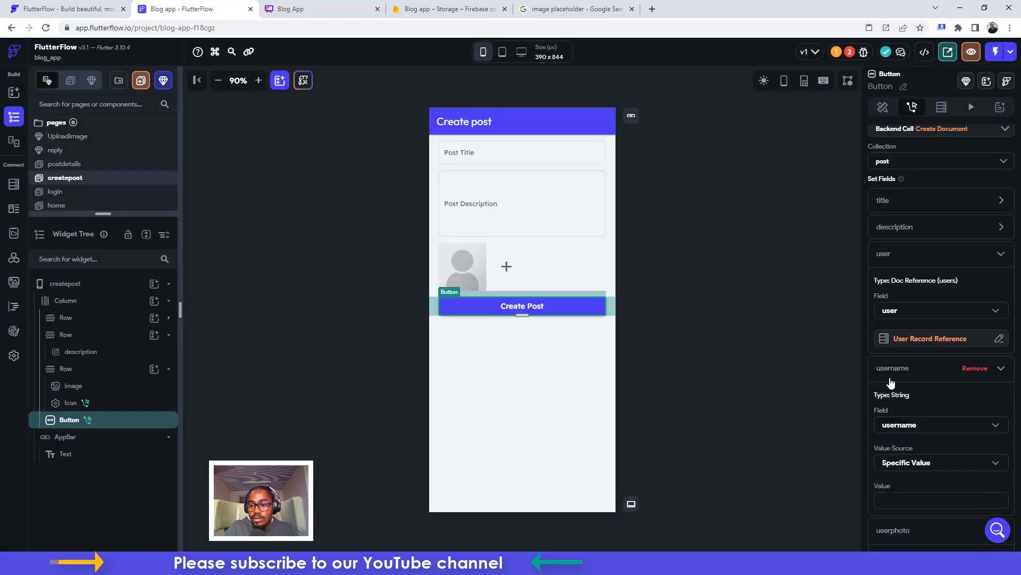
left_click(908, 464)
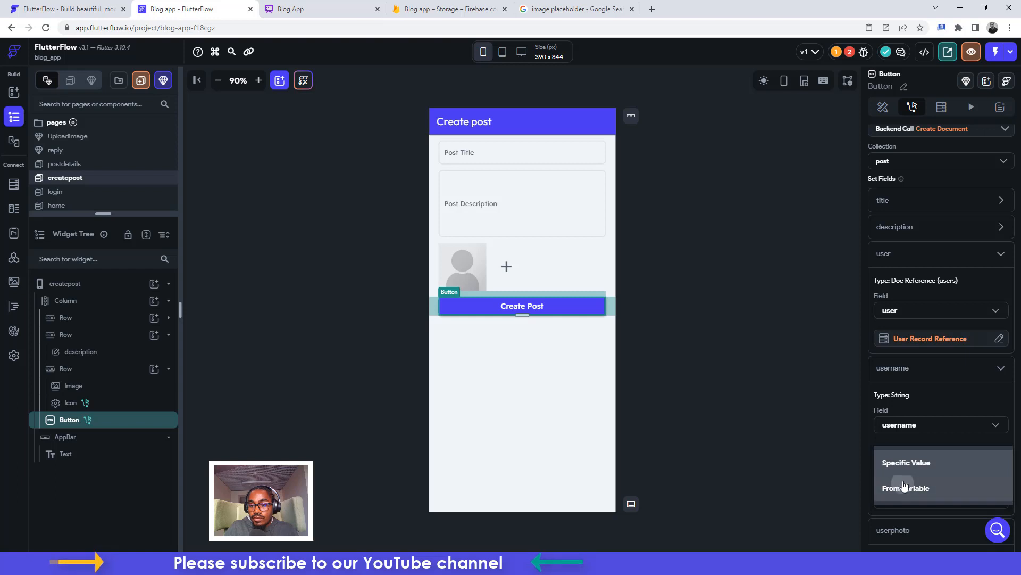
left_click(904, 486)
left_click(900, 490)
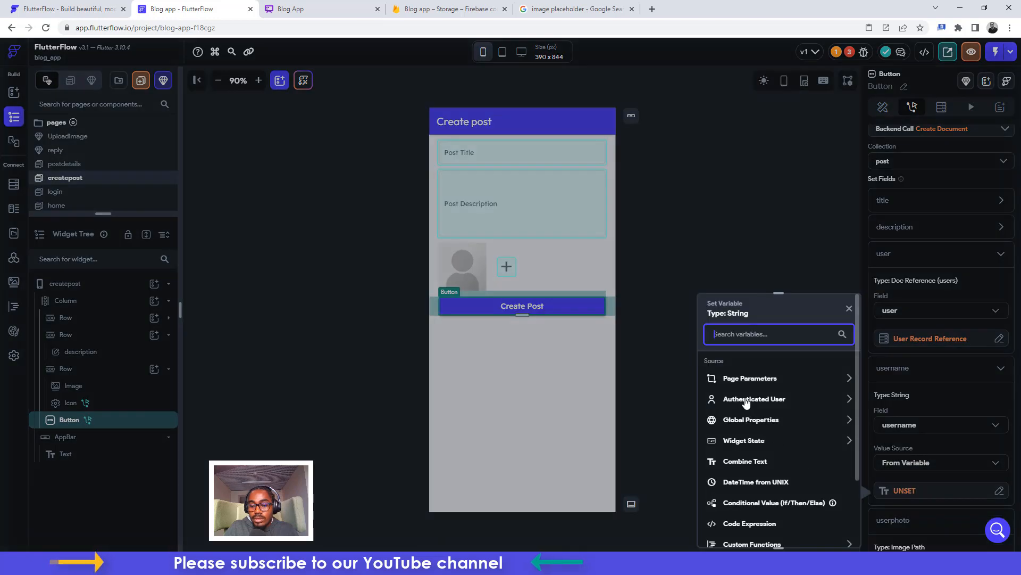
left_click(751, 398)
left_click(740, 467)
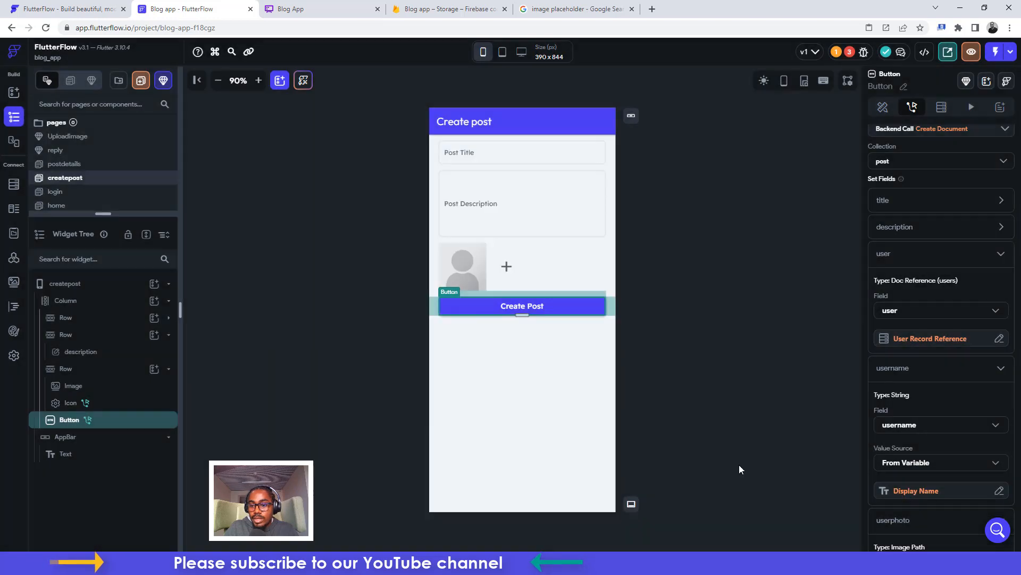
scroll(933, 438, "down", 3)
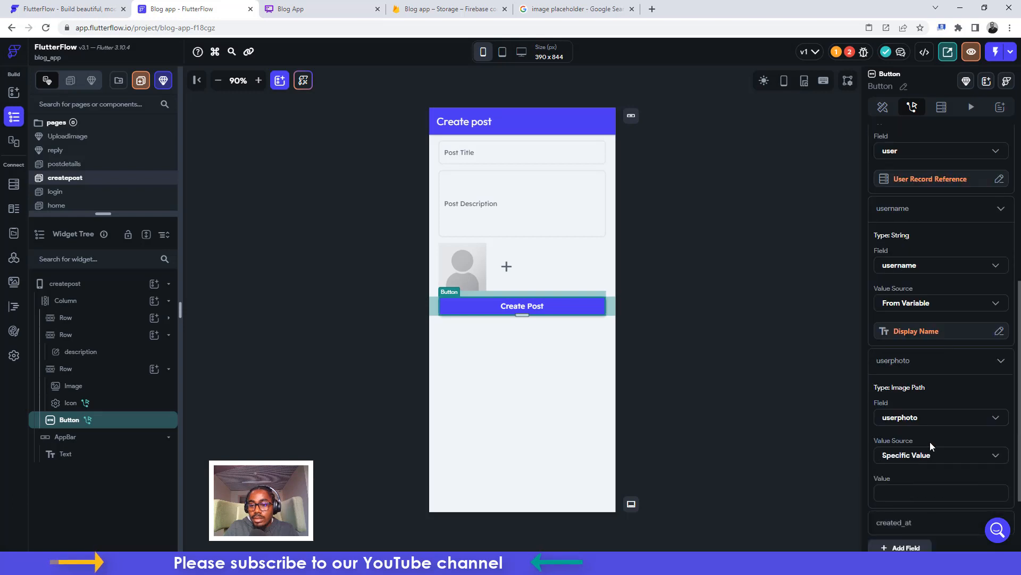
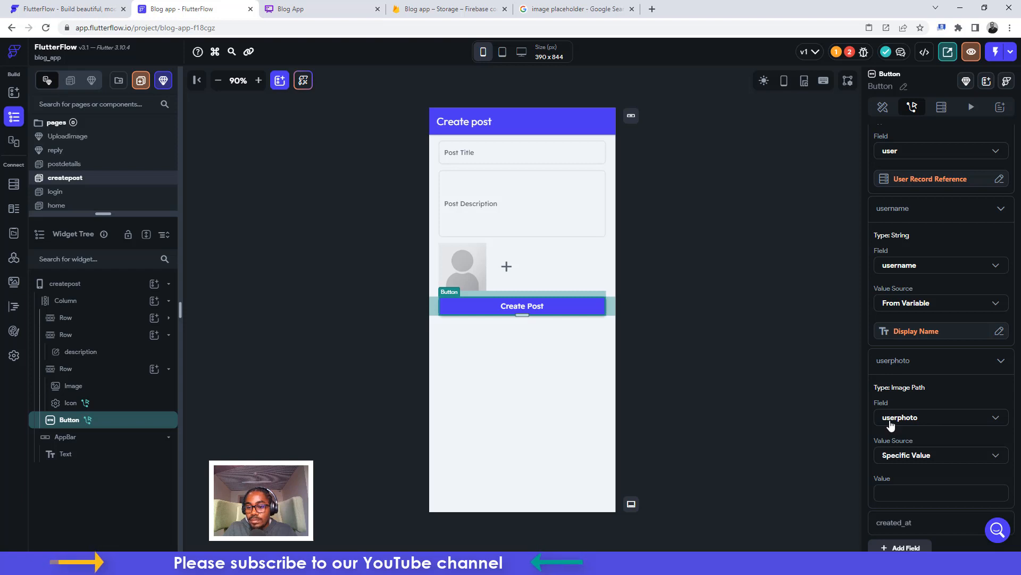
Set the new post's userphoto from the authenticated user's Photo URL
left_click(904, 456)
left_click(908, 478)
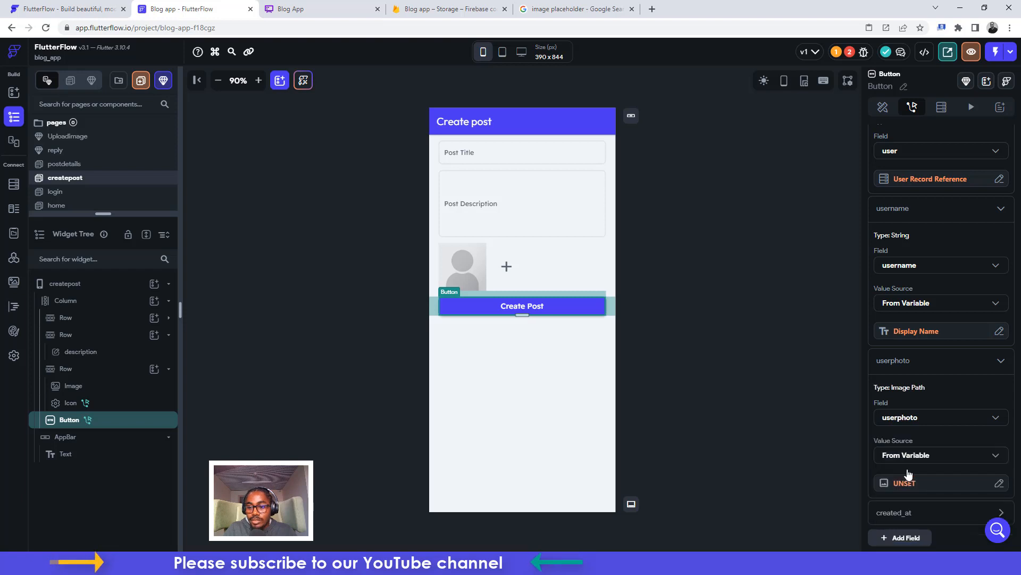
left_click(902, 484)
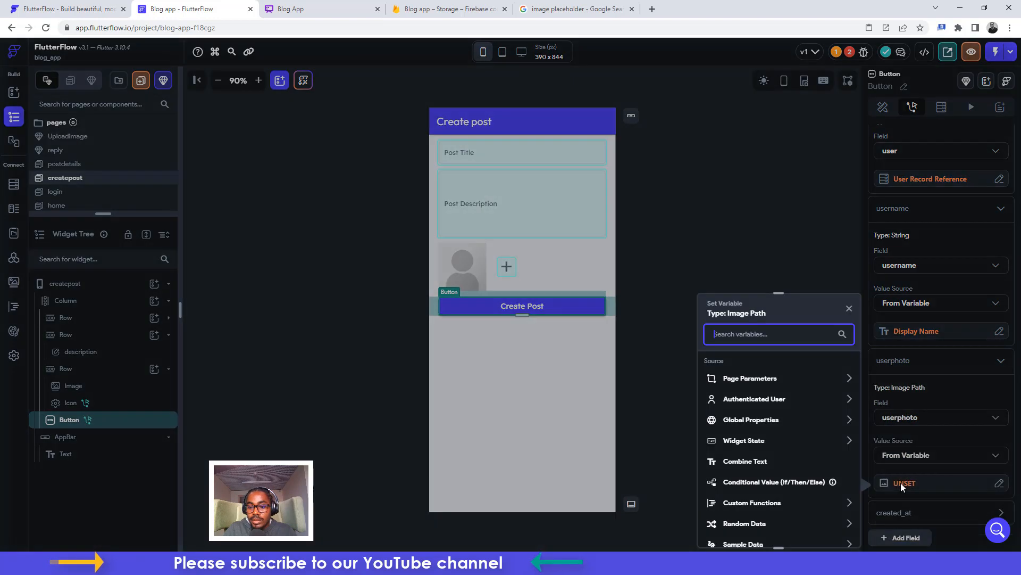
left_click(749, 402)
left_click(746, 485)
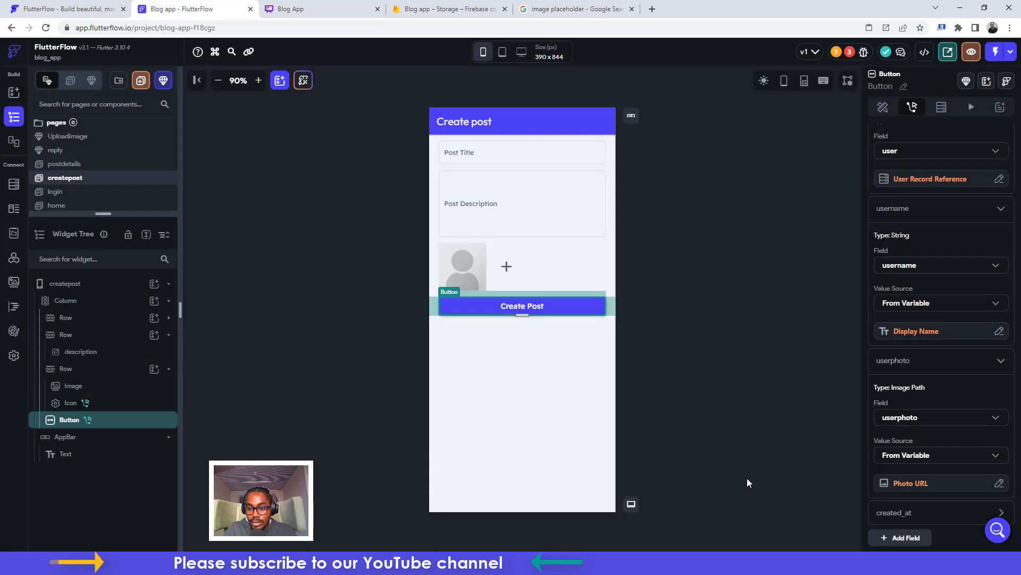
Set created_at to the global Current Time, then check the project's issues list
scroll(900, 478, "down", 2)
left_click(898, 417)
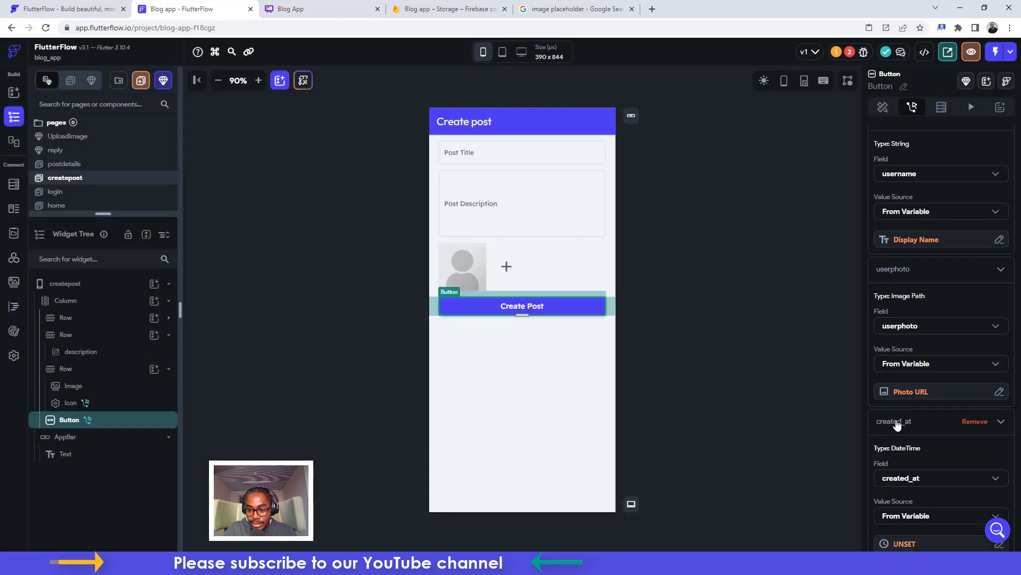
scroll(903, 490, "down", 1)
scroll(903, 490, "down", 1)
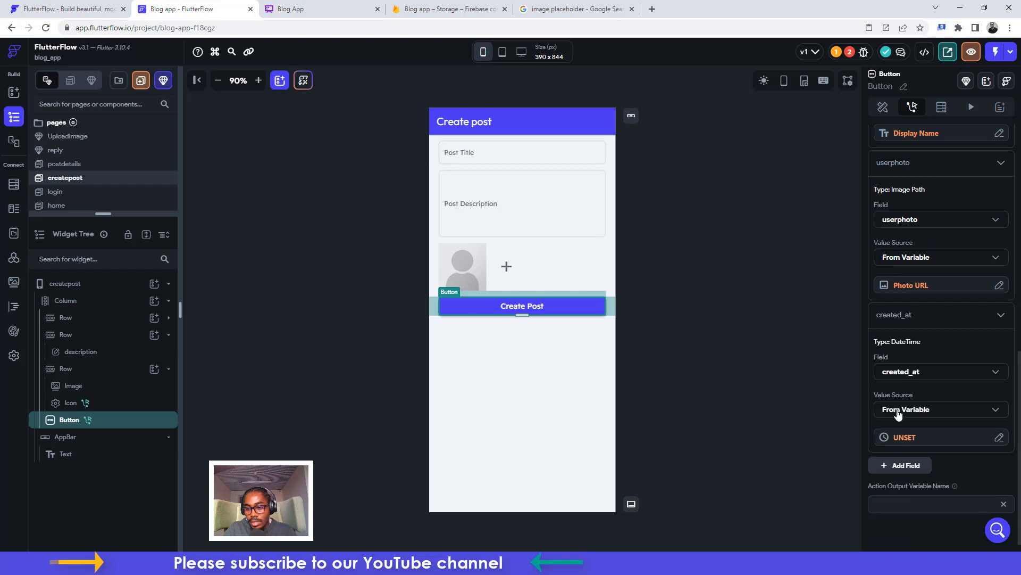
left_click(898, 409)
left_click(898, 410)
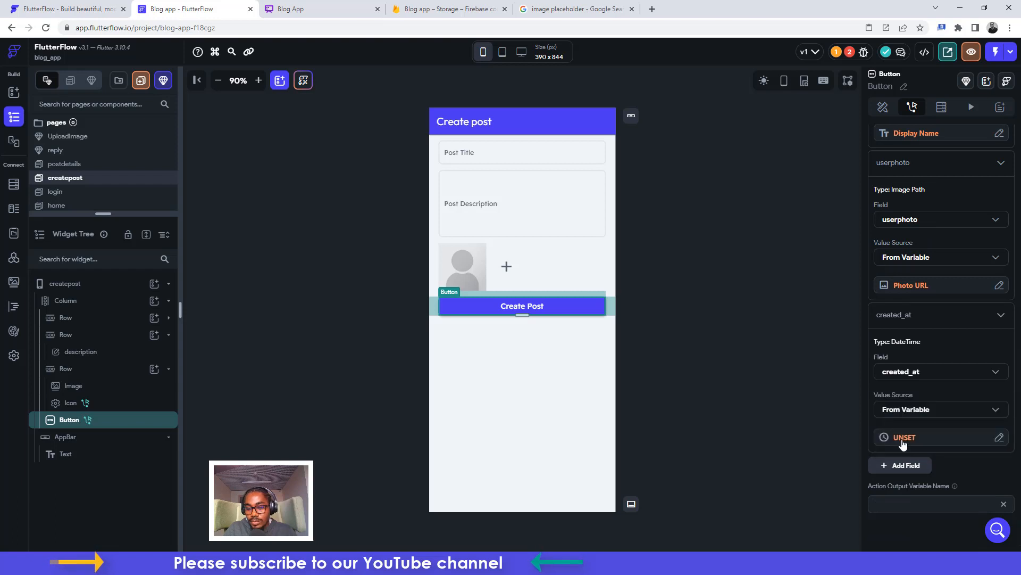
left_click(903, 439)
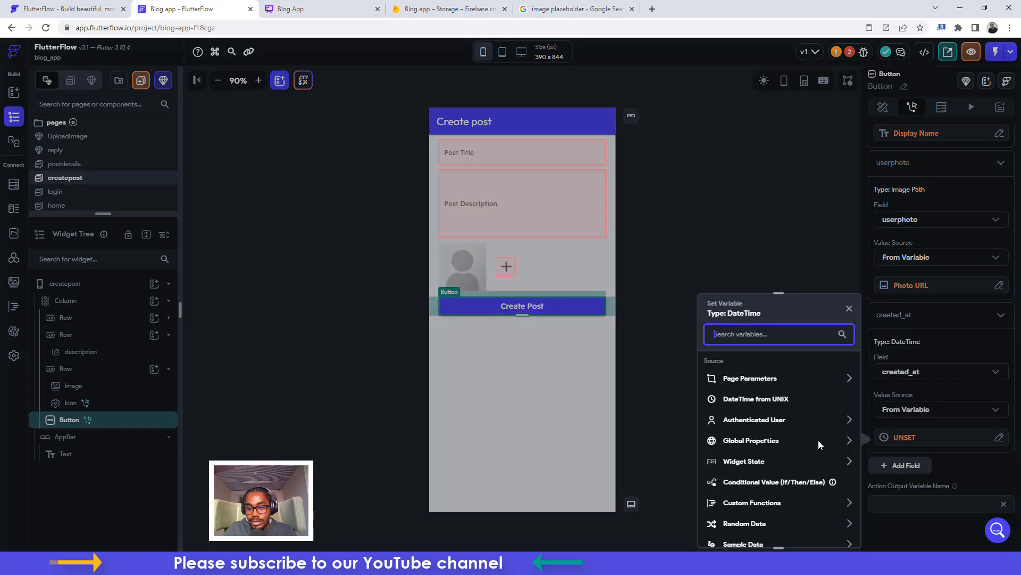
left_click(735, 443)
left_click(742, 490)
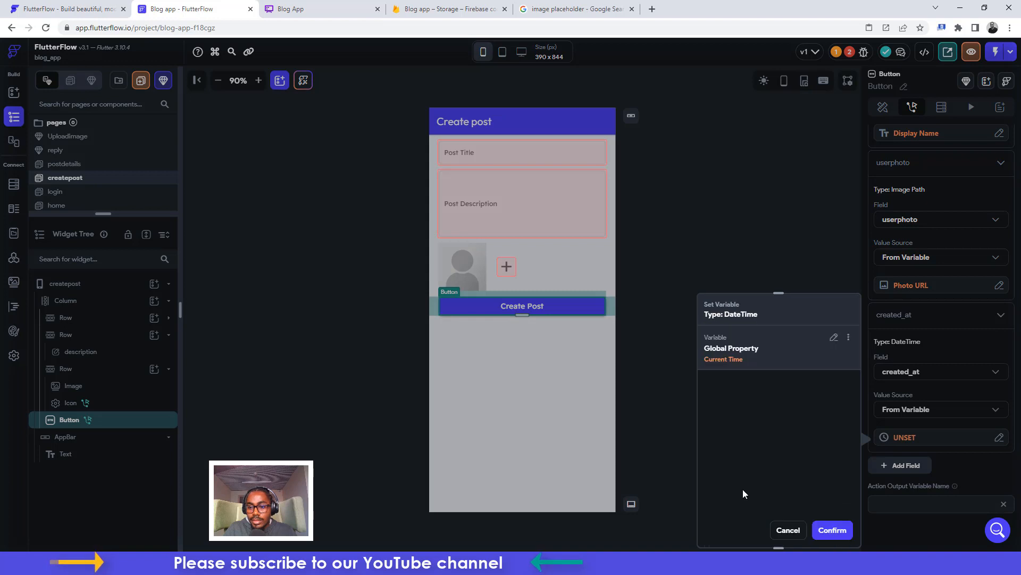
left_click(833, 530)
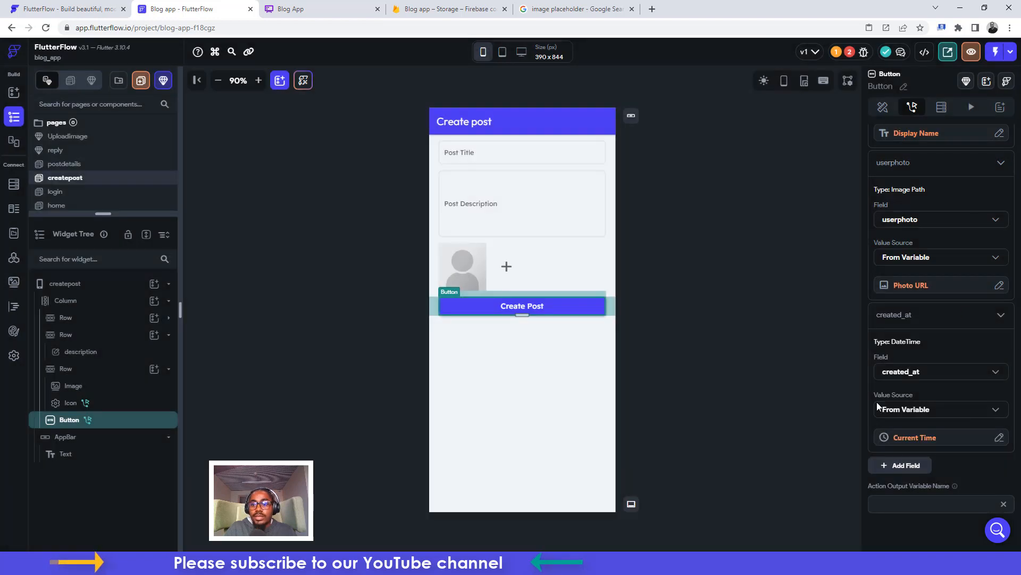
scroll(965, 305, "up", 10)
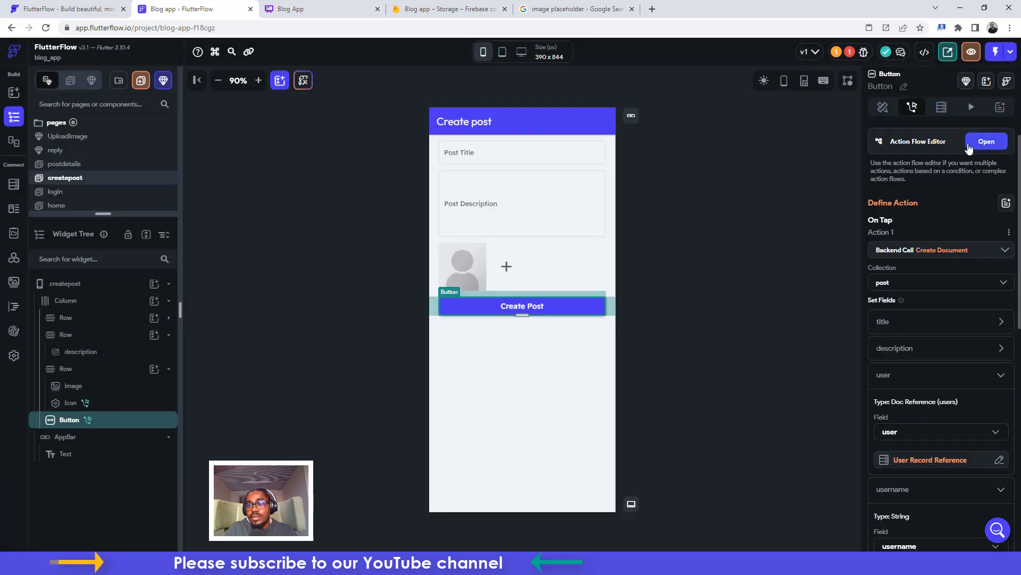
left_click(846, 53)
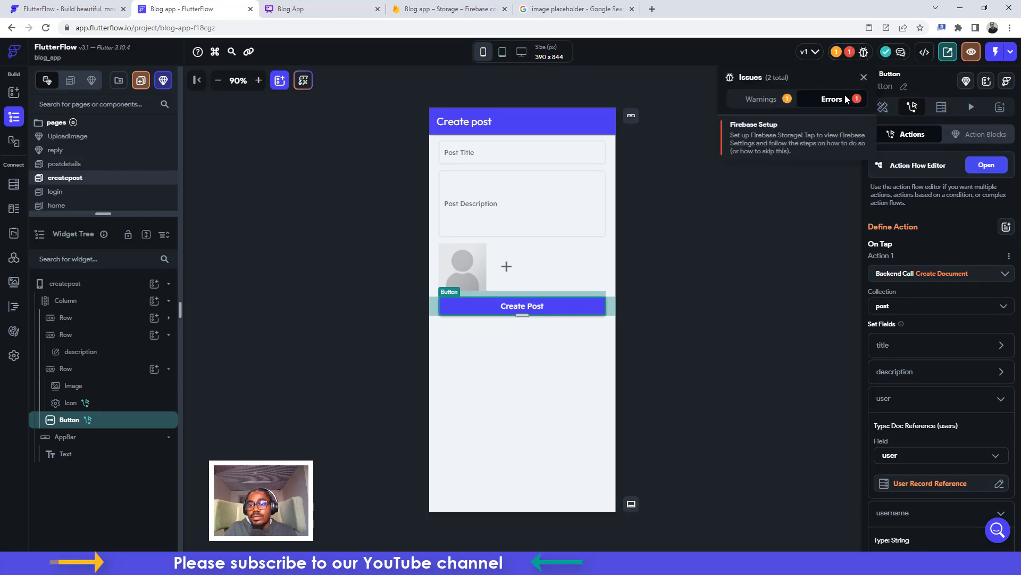
left_click(848, 52)
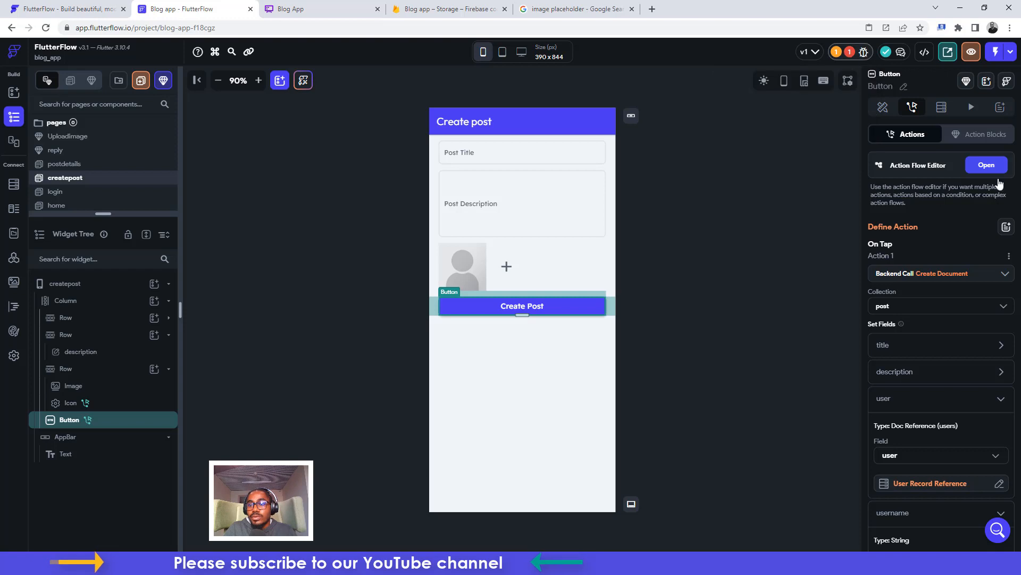
Add a second action navigating to home with a Fade transition of 500 ms
left_click(985, 165)
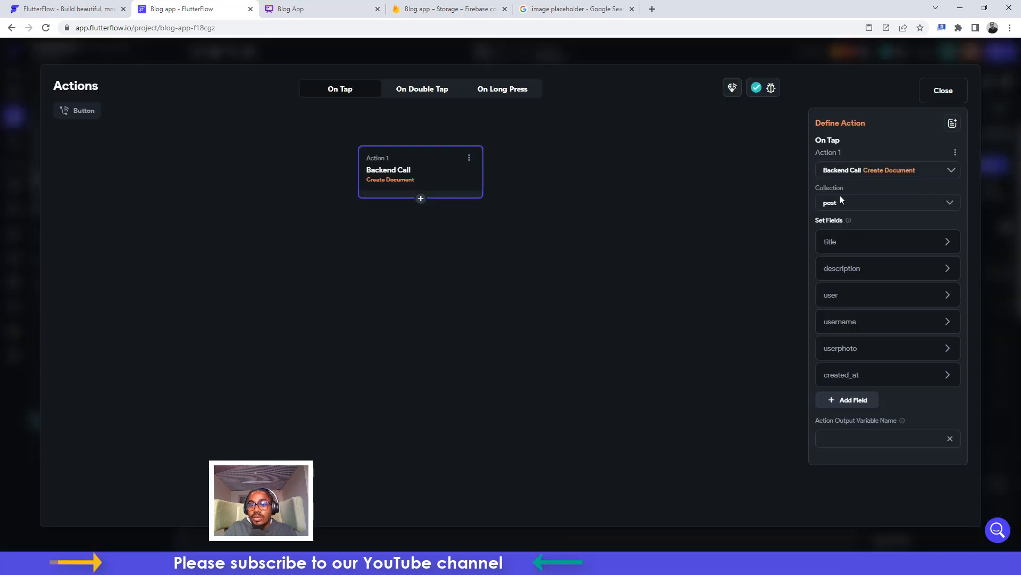
left_click(420, 198)
left_click(418, 221)
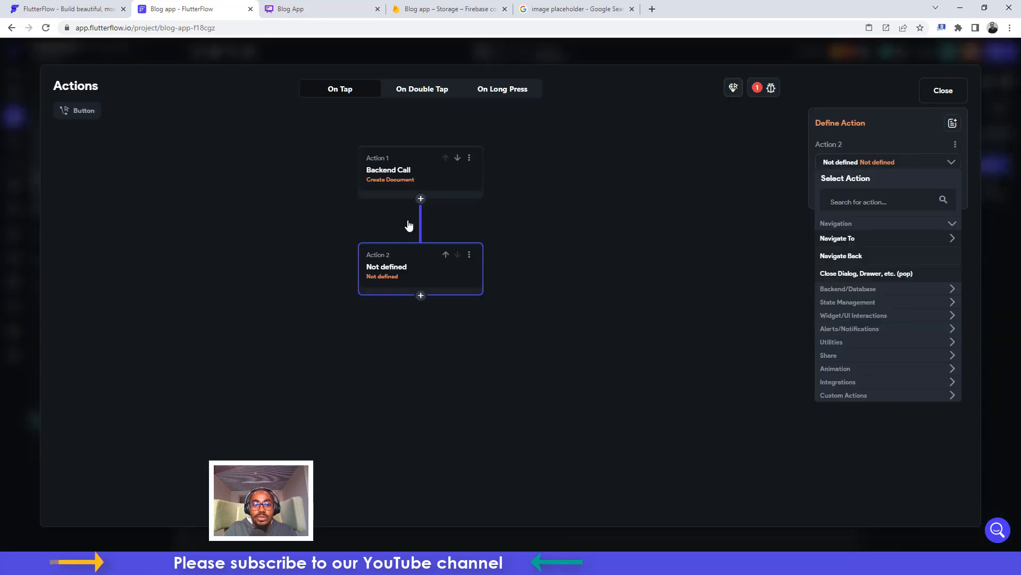
left_click(846, 244)
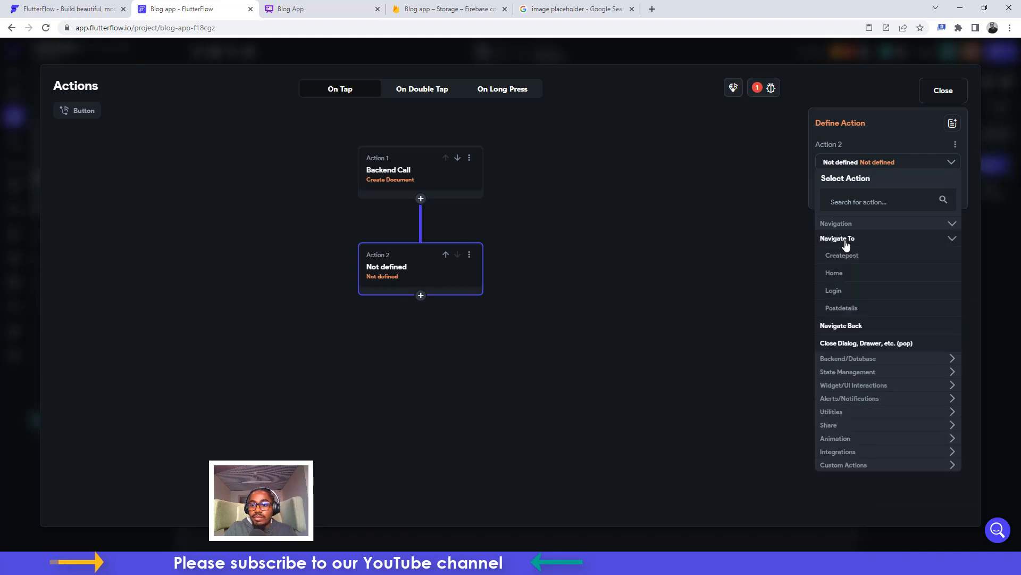
left_click(834, 276)
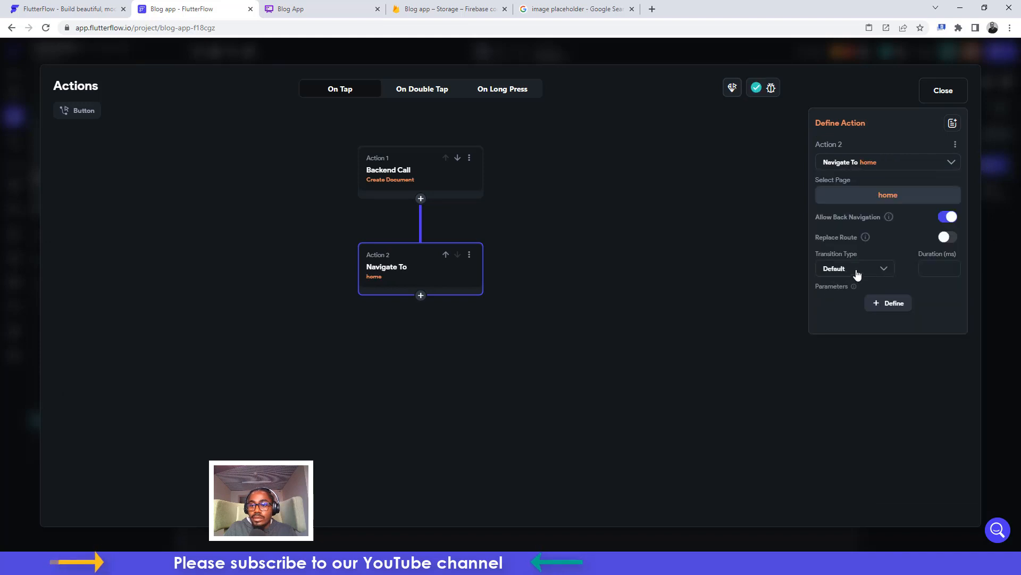
left_click(854, 273)
left_click(835, 317)
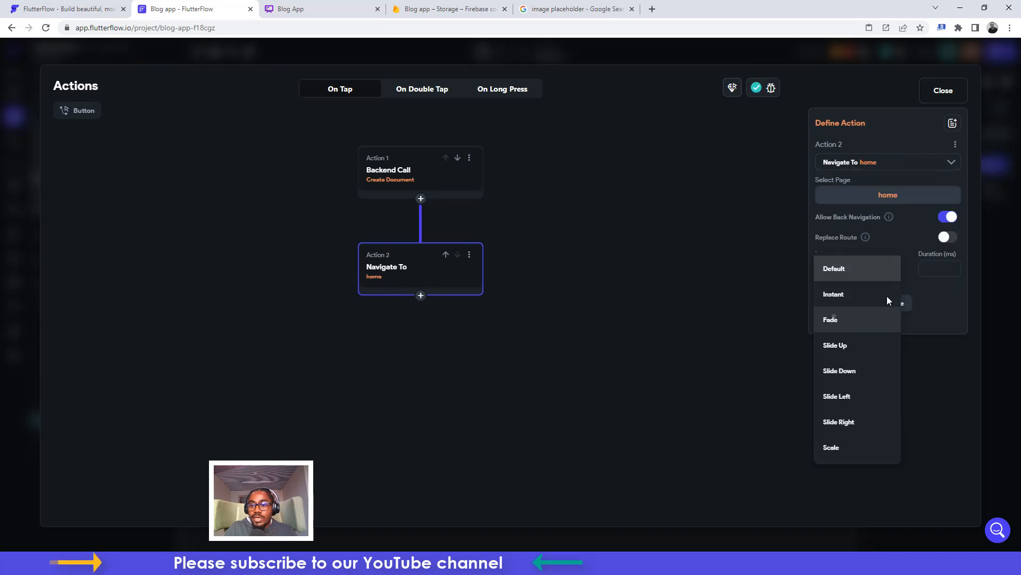
left_click(928, 271)
type("500")
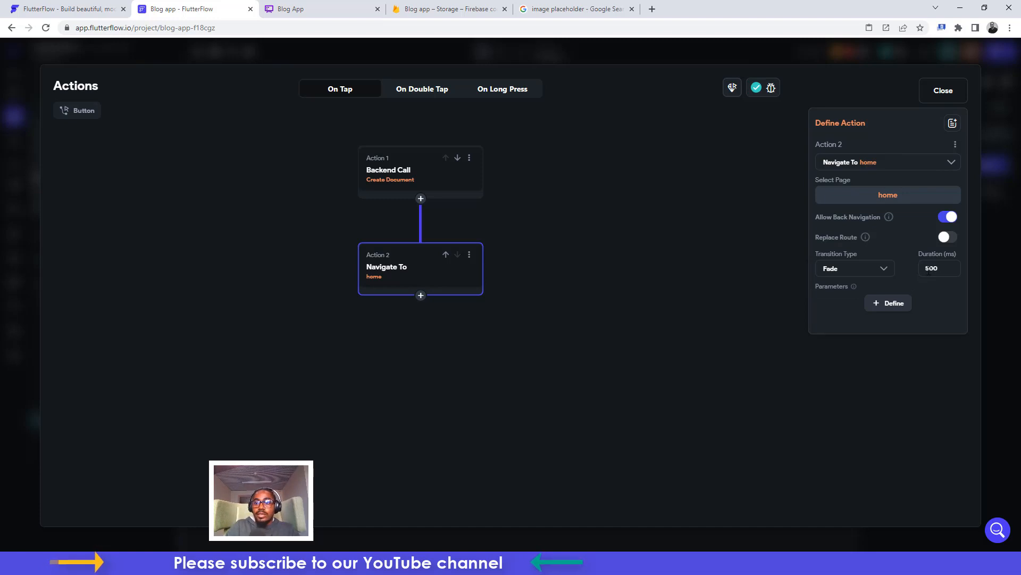
left_click(947, 94)
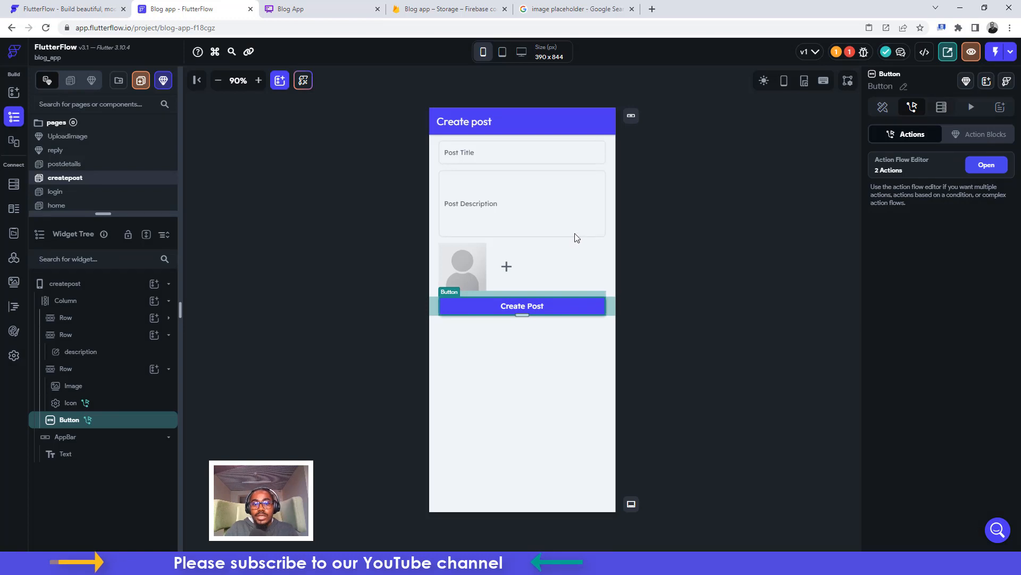
Open the home page and select the ListView that holds the post cards
left_click(649, 235)
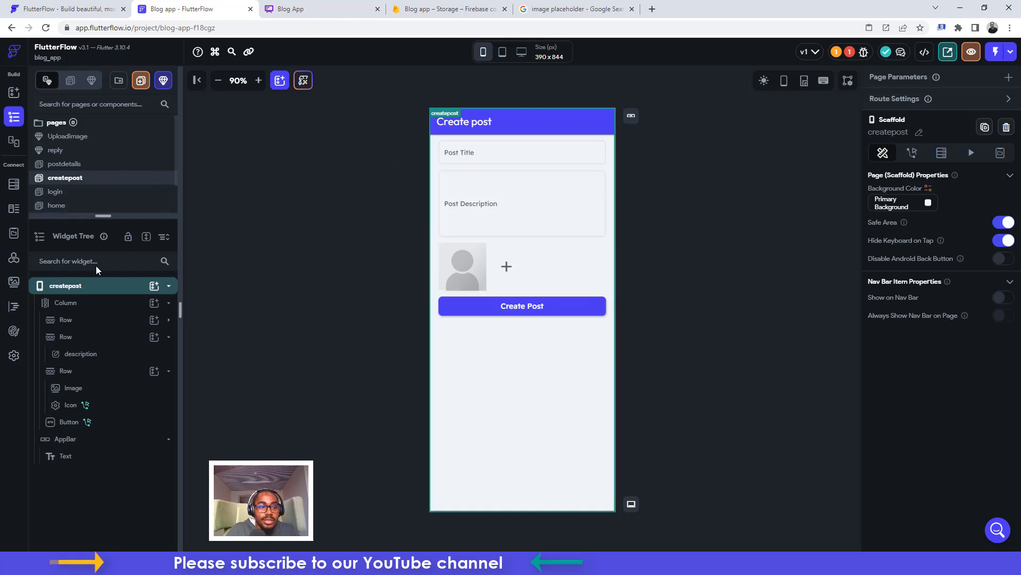
left_click_drag(94, 221, 94, 323)
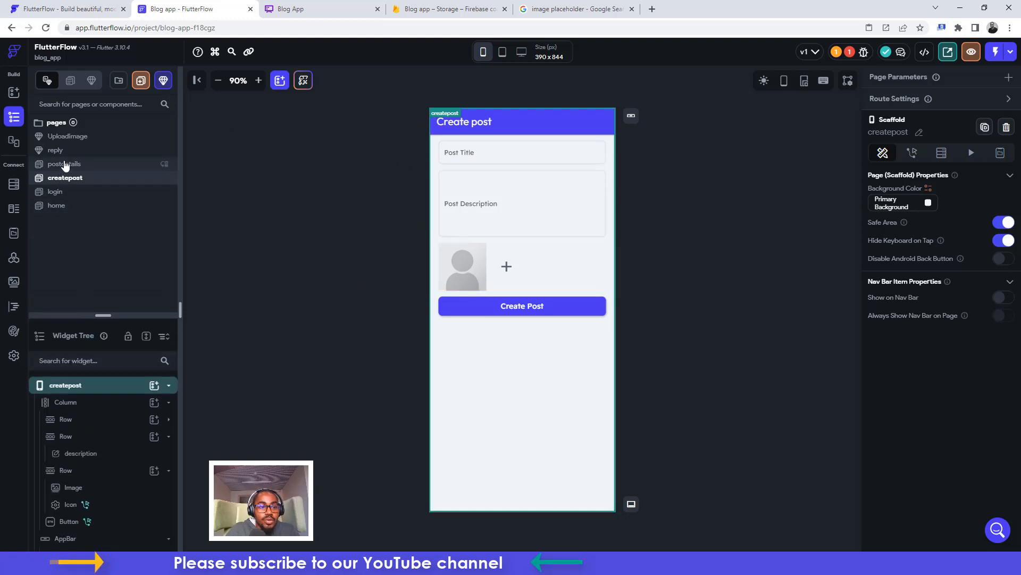
left_click(65, 164)
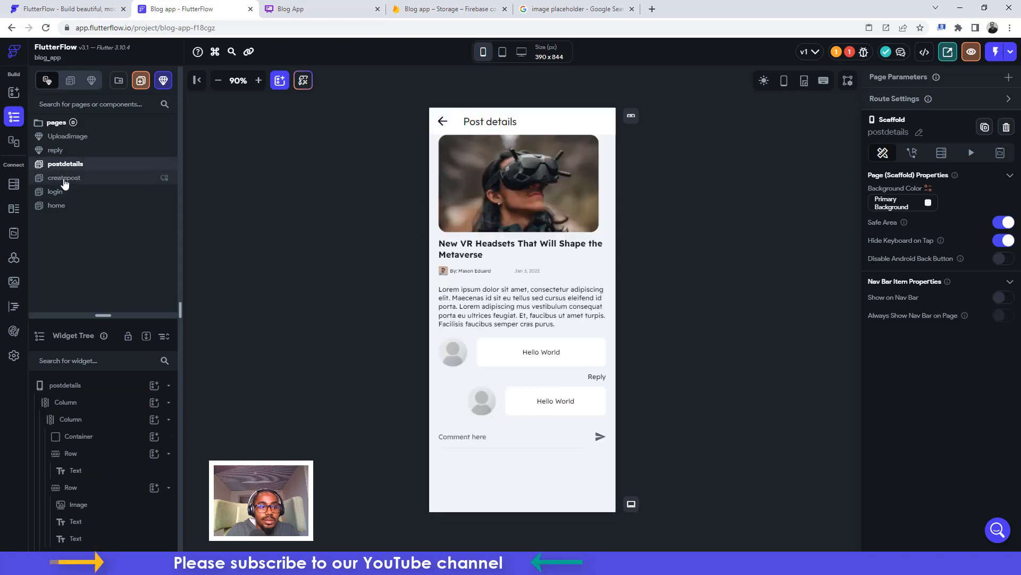
left_click(56, 206)
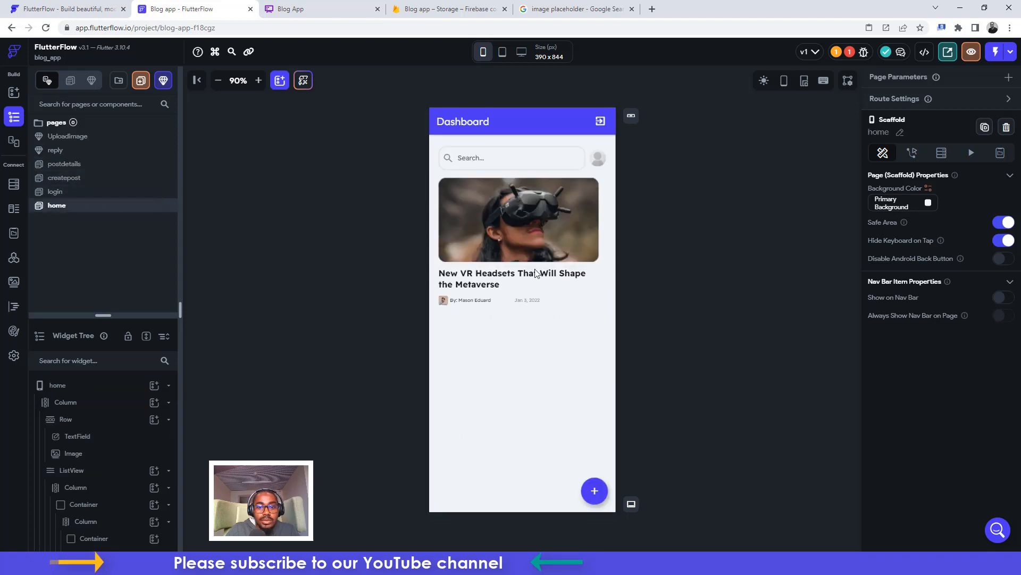
left_click(588, 307)
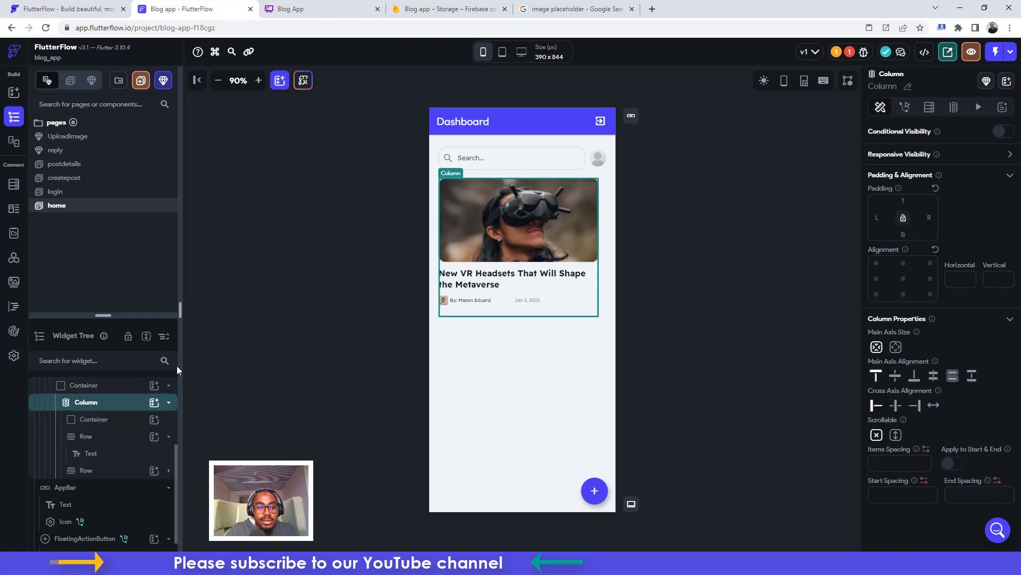
left_click_drag(103, 316, 95, 225)
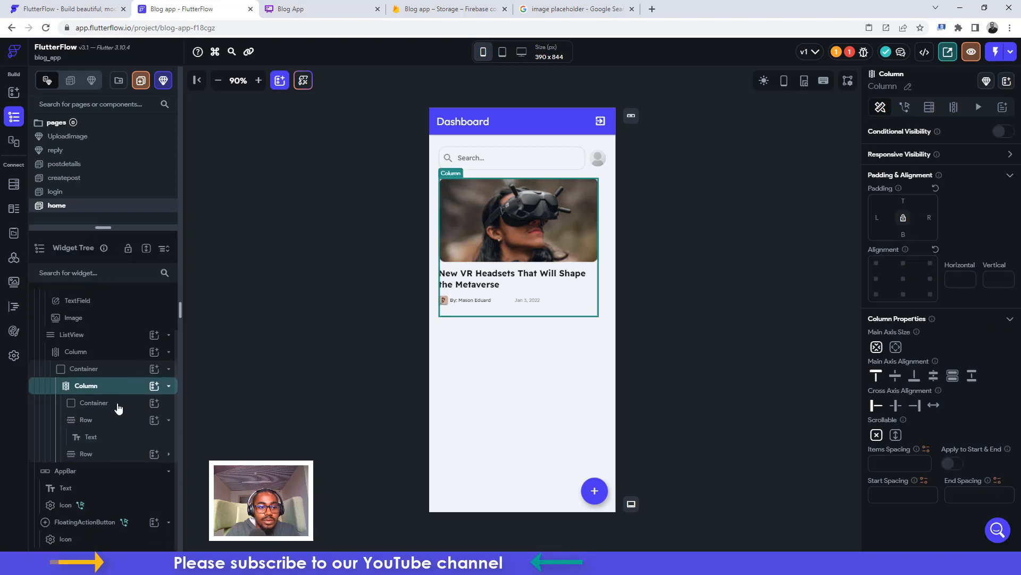
left_click(105, 356)
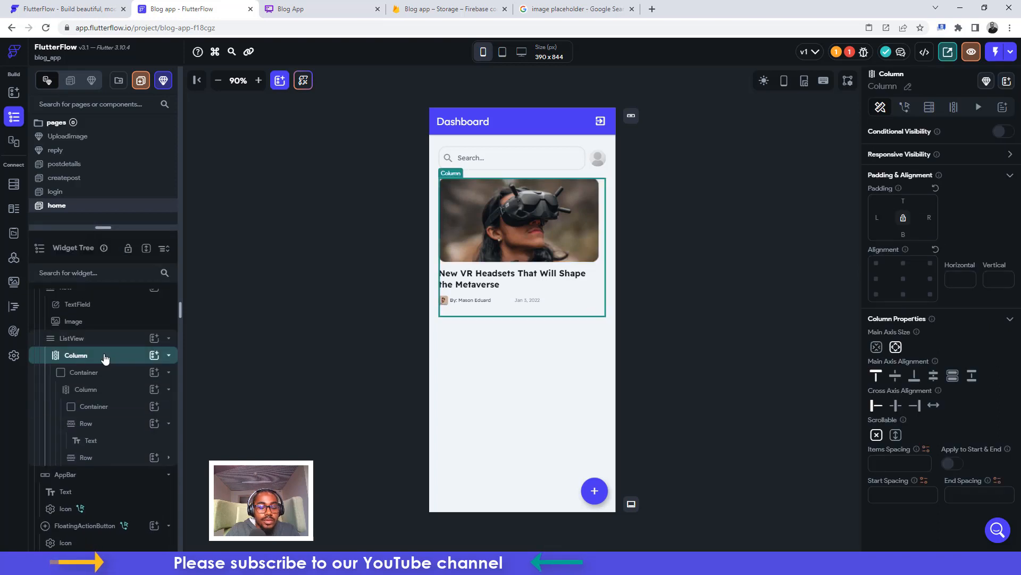
left_click(93, 339)
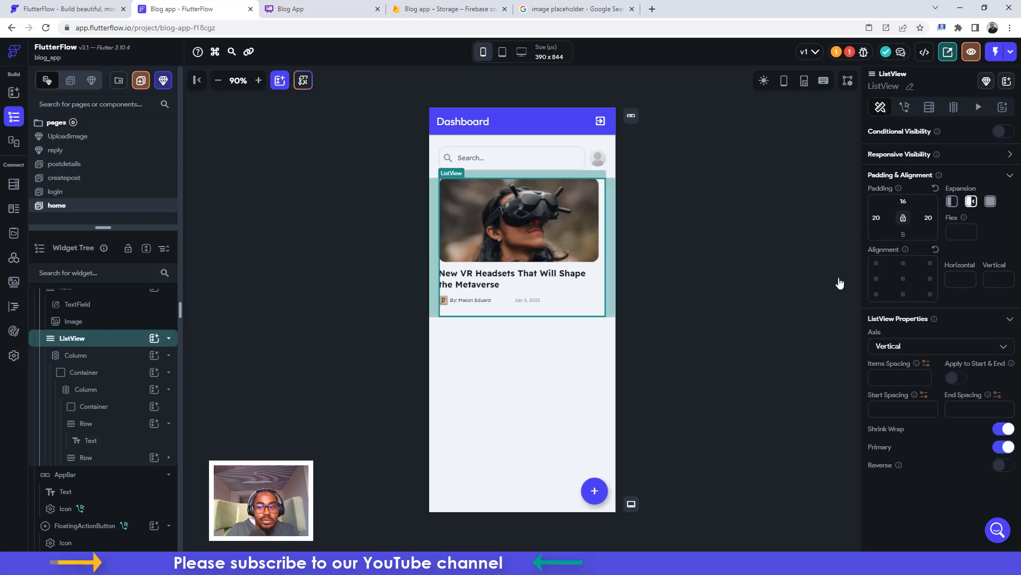
Give the ListView a Query Collection on 'post' as a list of documents
left_click(929, 108)
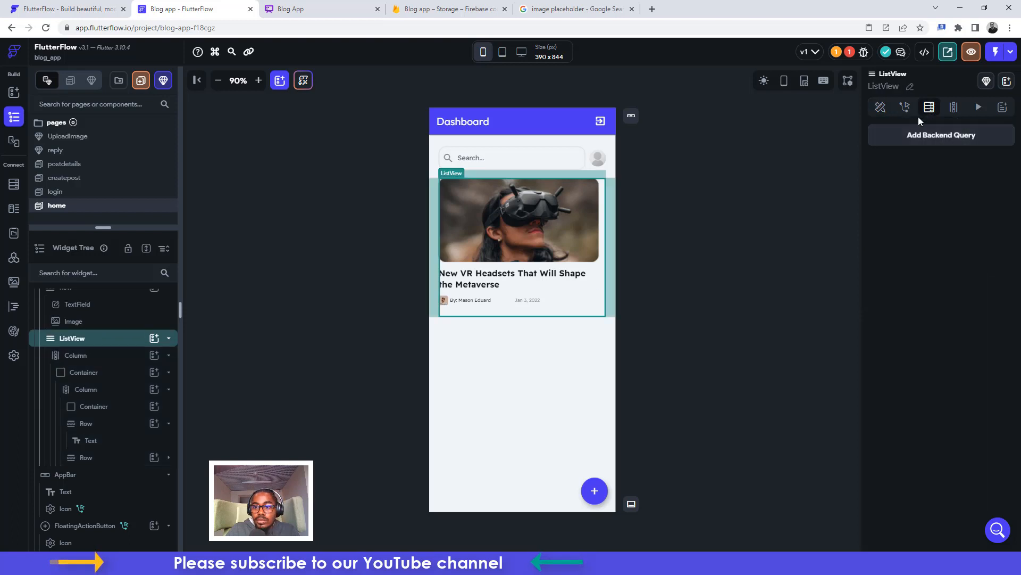
left_click(935, 136)
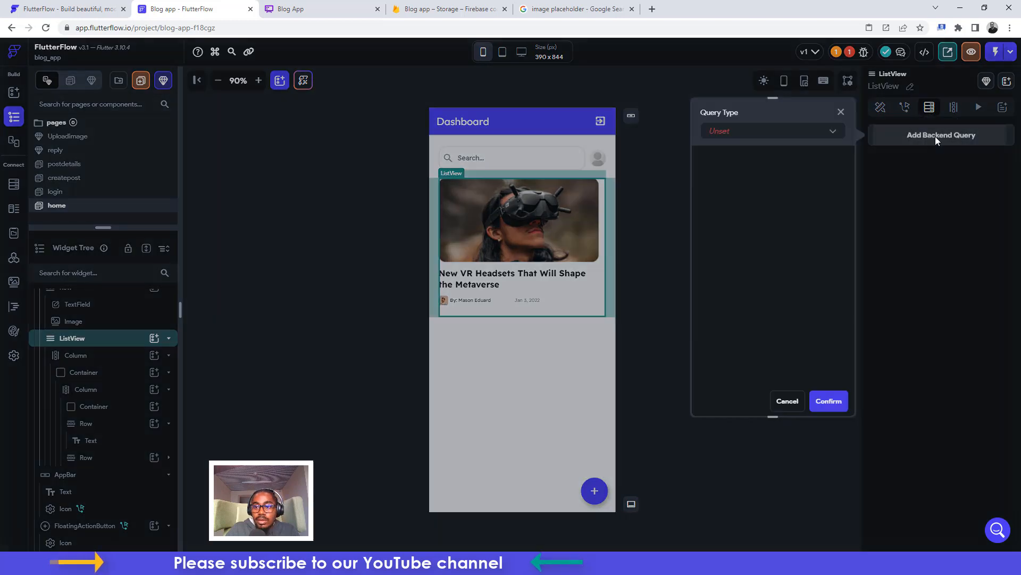
left_click(740, 135)
left_click(733, 131)
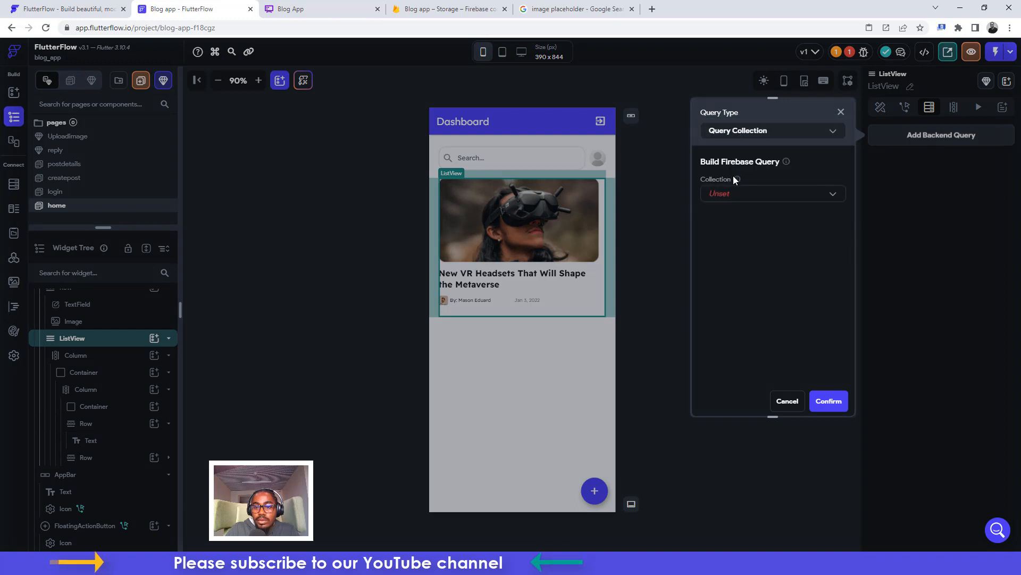
left_click(733, 198)
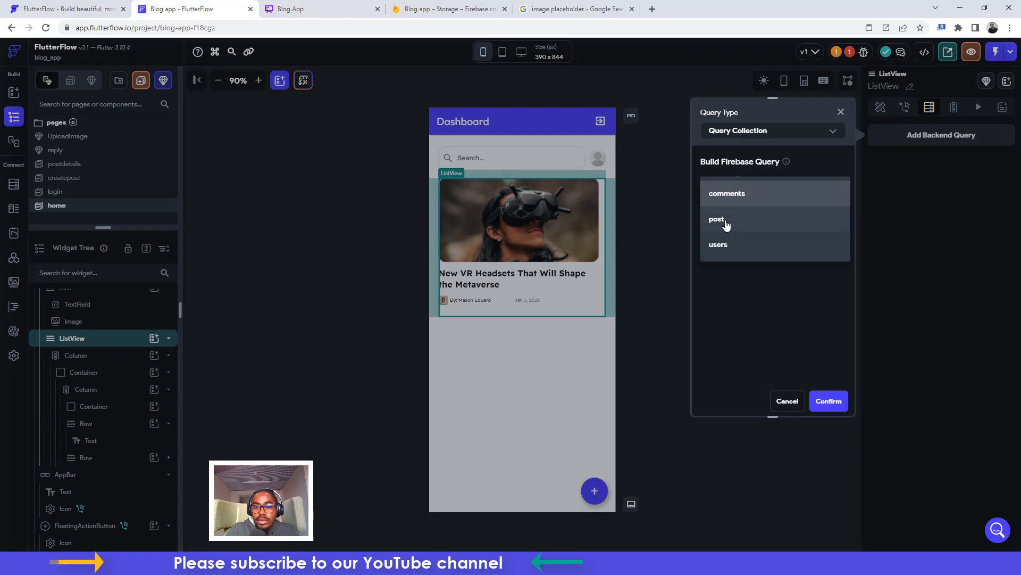
left_click(726, 226)
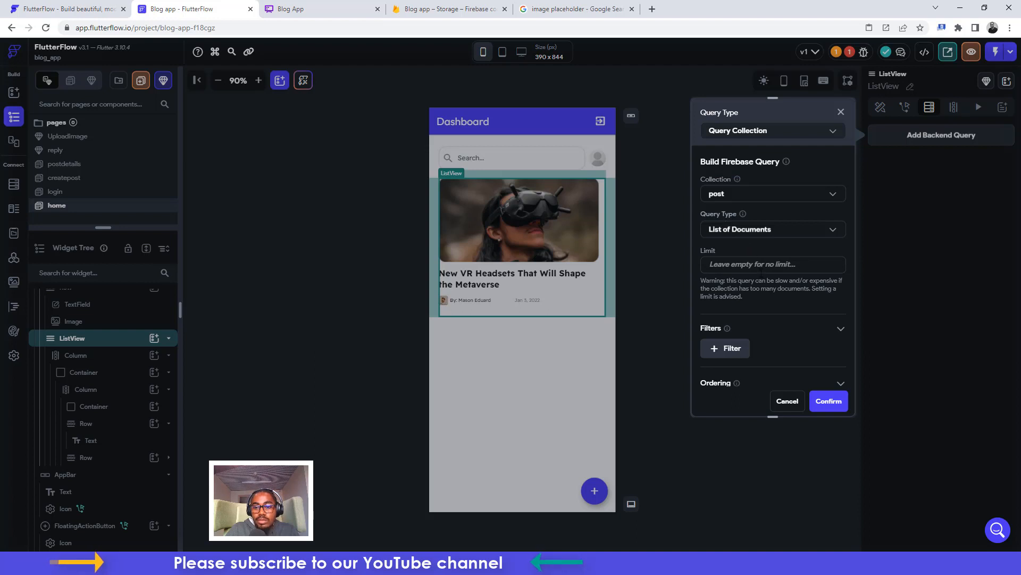
scroll(761, 274, "down", 1)
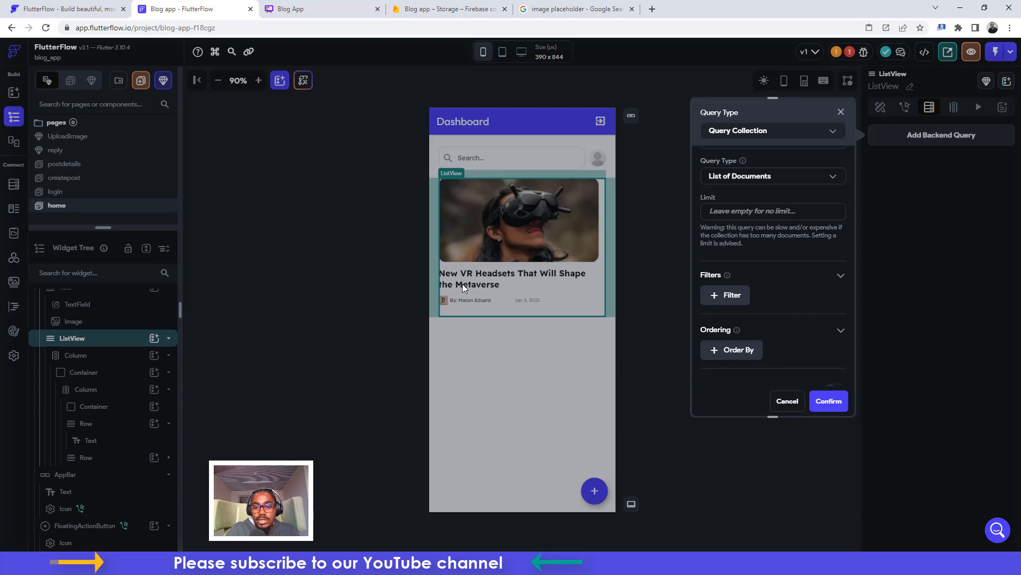
scroll(803, 301, "down", 1)
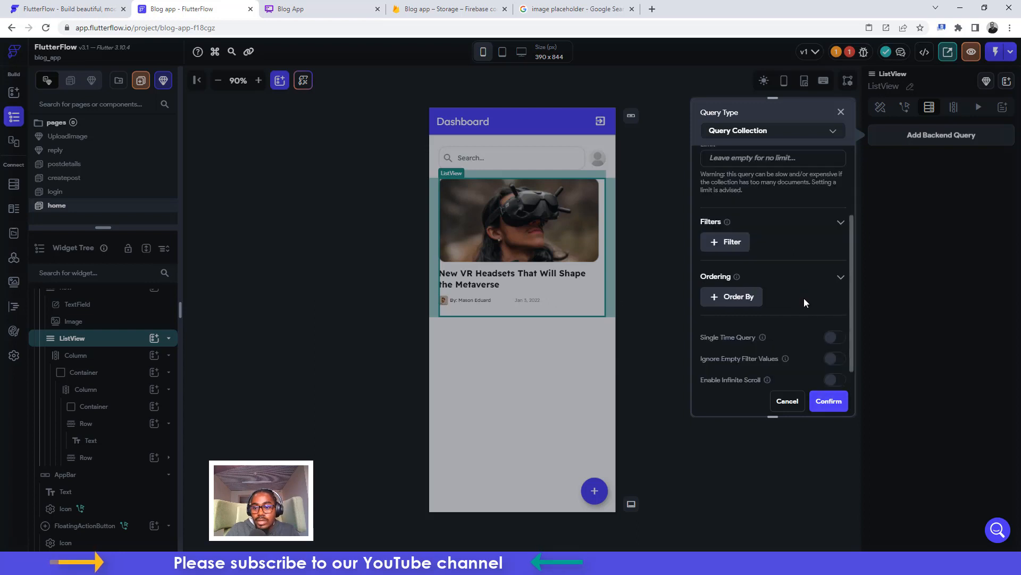
left_click(828, 405)
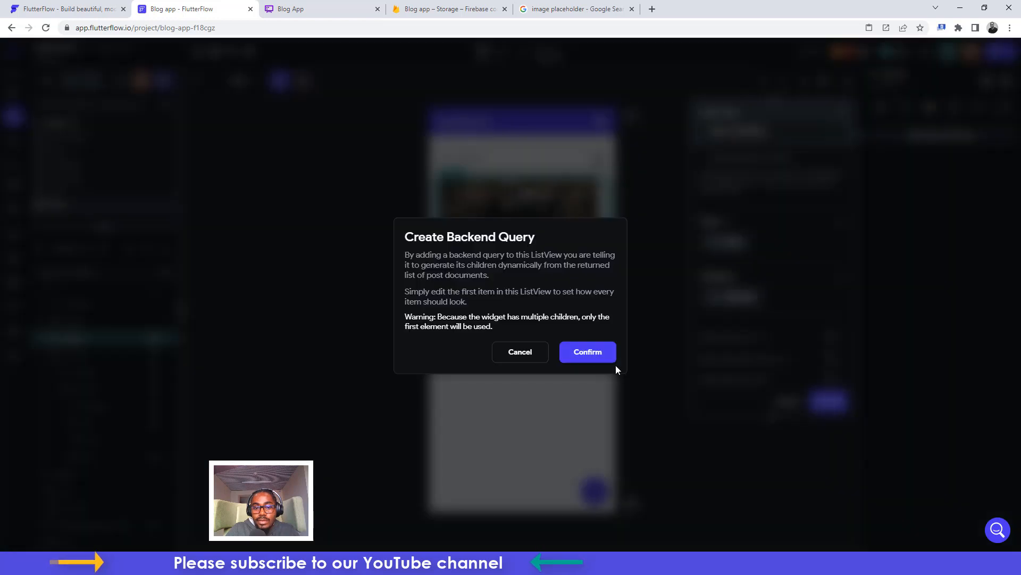
left_click(593, 356)
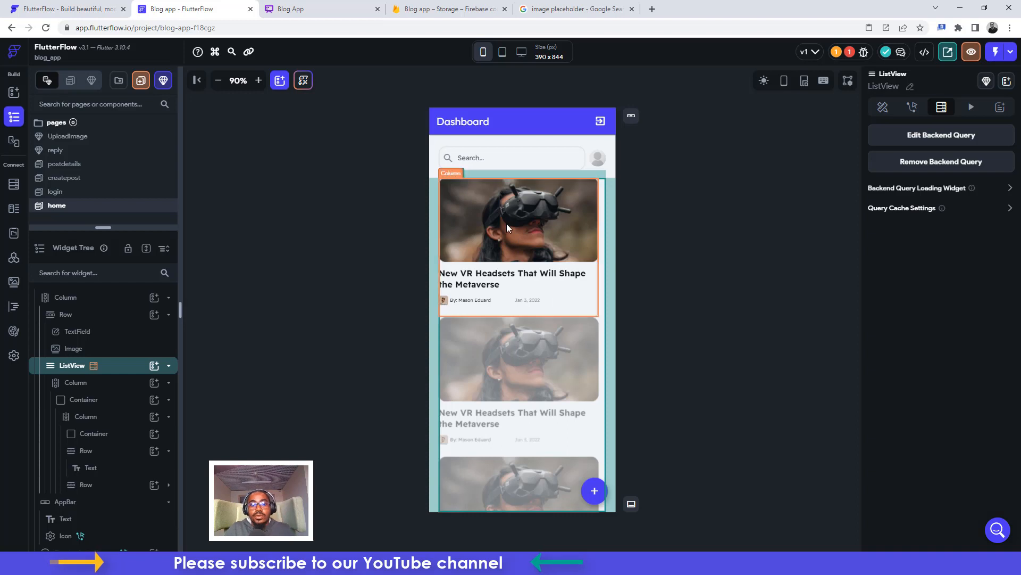
Switch the first post card's image container background from Asset to Network
left_click(499, 205)
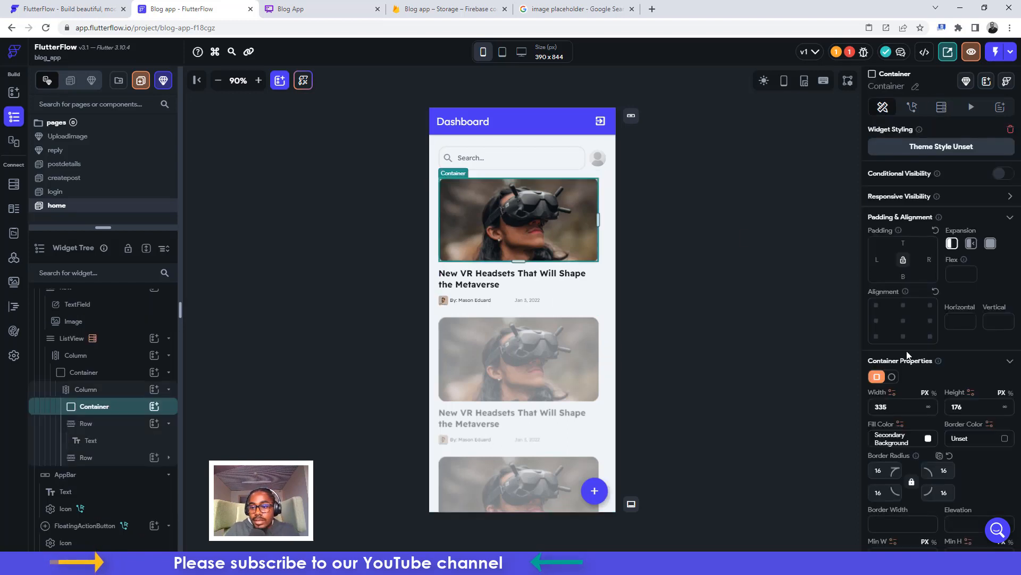
scroll(921, 384, "down", 6)
left_click(902, 388)
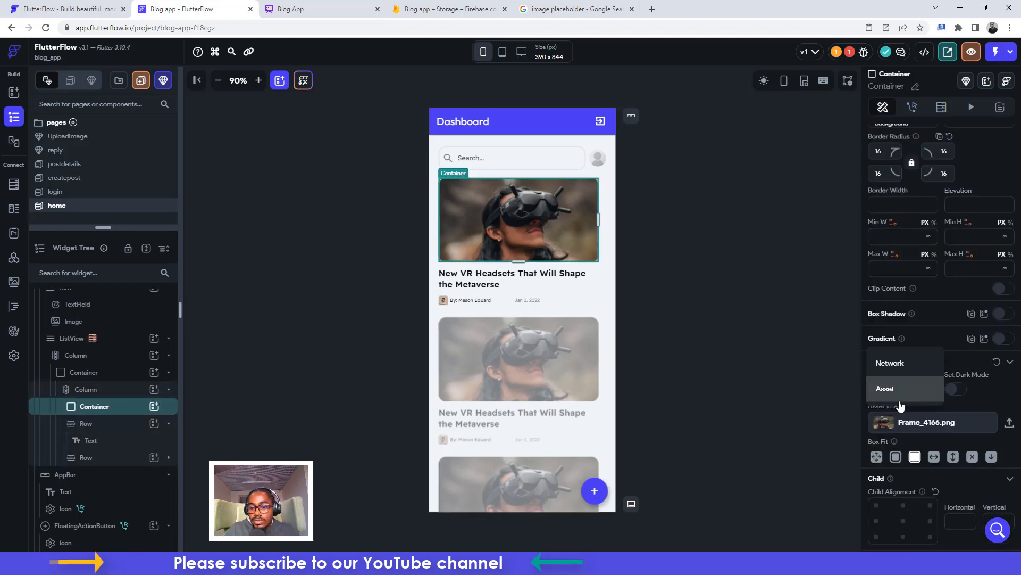
left_click(884, 371)
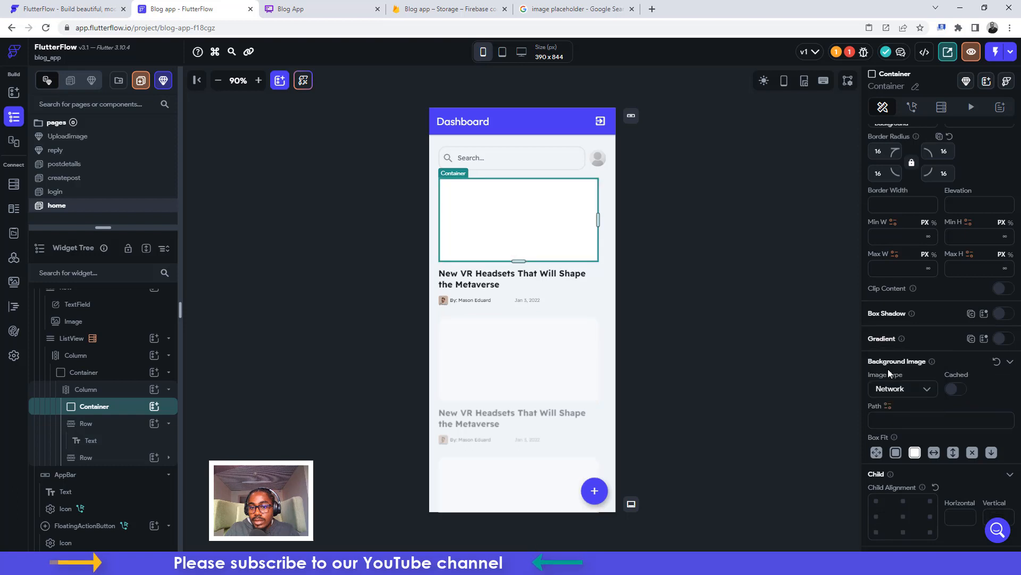
left_click(920, 393)
left_click(943, 419)
Check the post fields for an image path, leave it empty, and open the Firestore schema
left_click(888, 408)
left_click(742, 399)
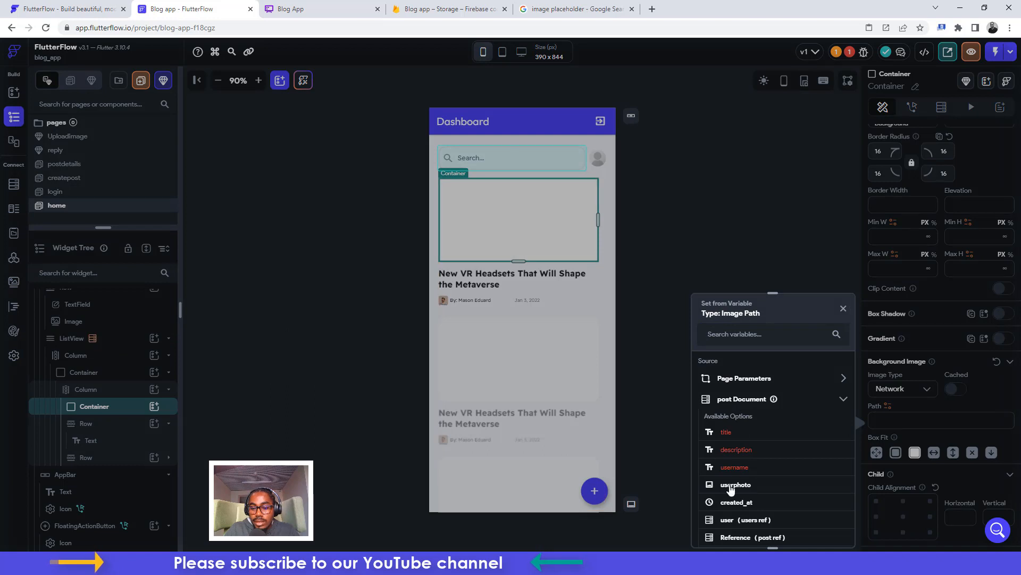
scroll(732, 488, "down", 1)
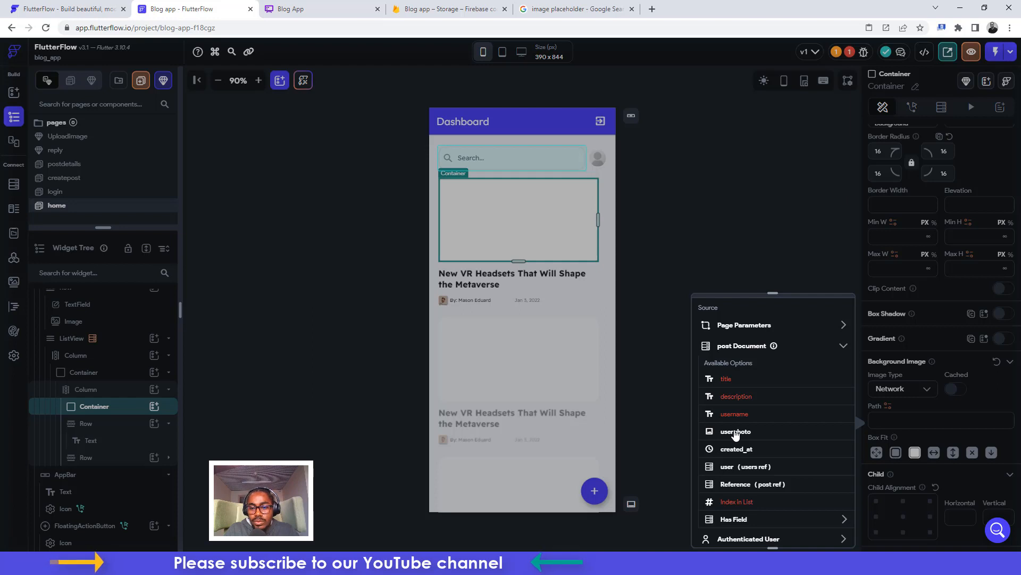
left_click(755, 241)
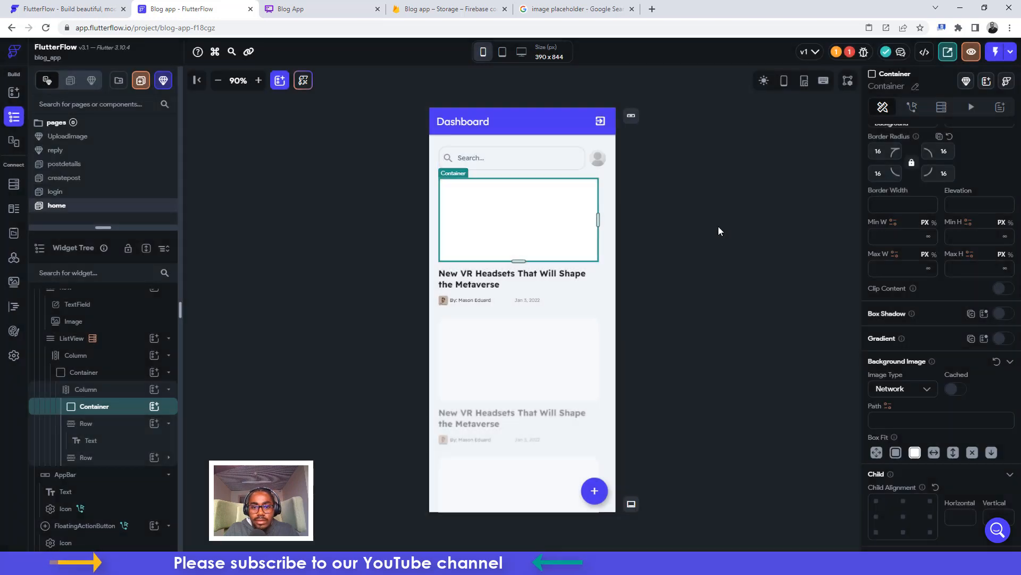
left_click(14, 183)
Add a field named 'image' with data type Image Path to the post collection
left_click(82, 152)
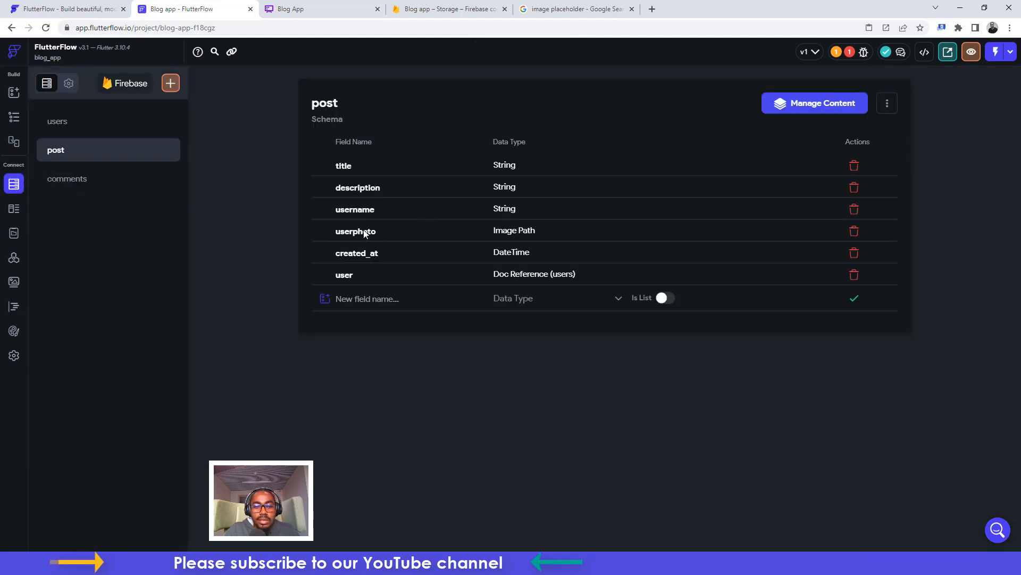
left_click(367, 298)
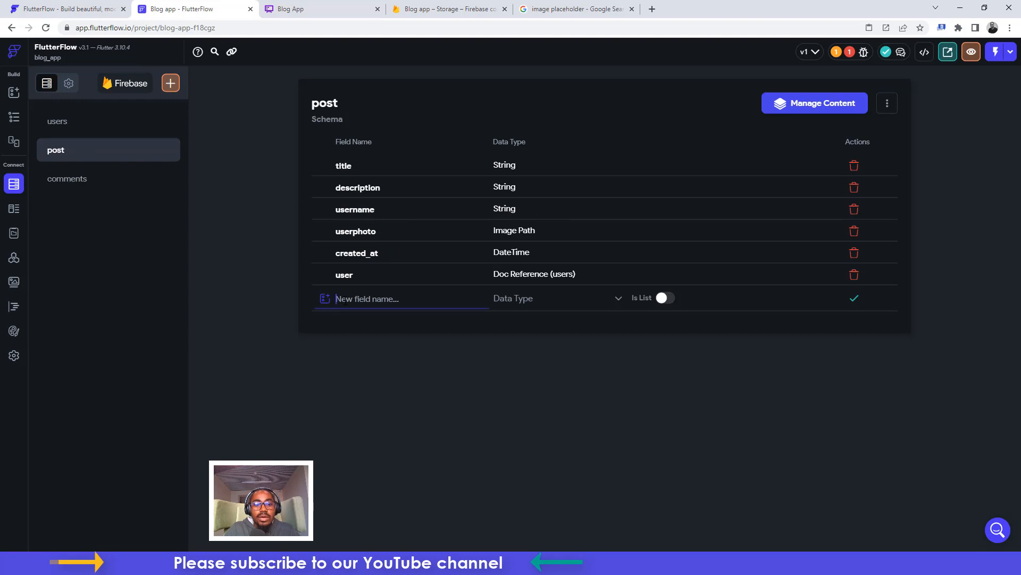
type("post")
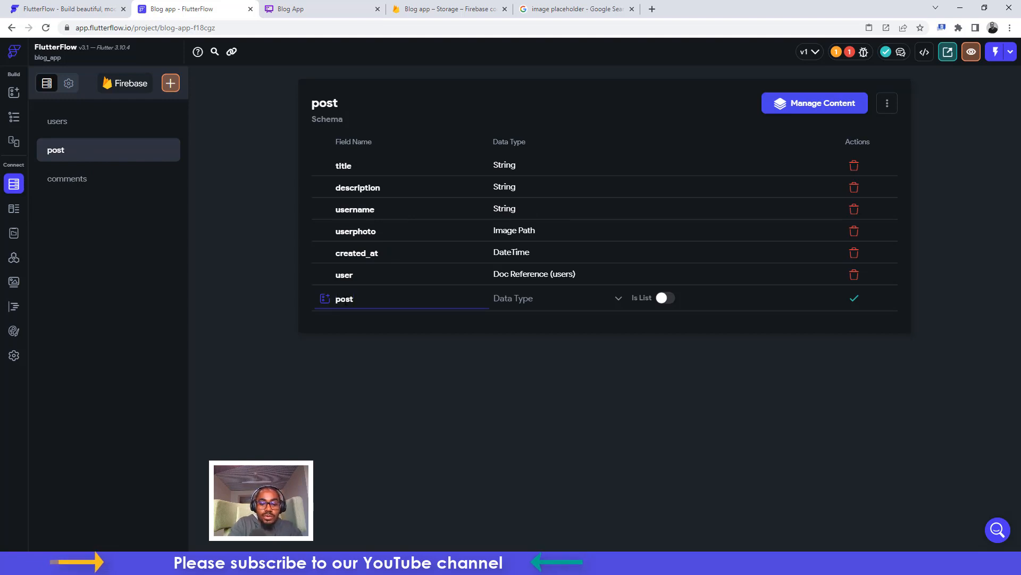
type("photo")
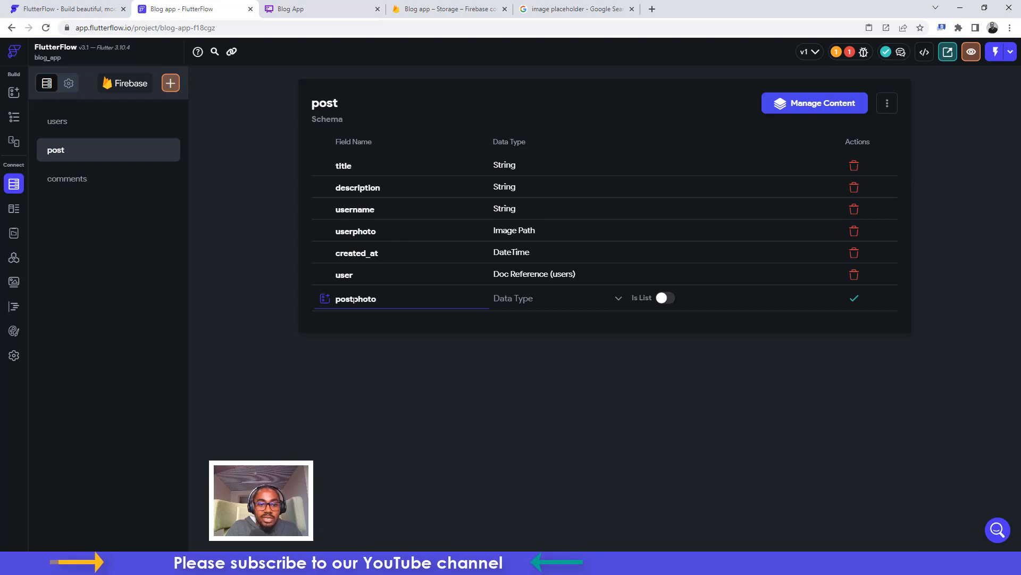
left_click_drag(354, 298, 331, 305)
key("BackSpace")
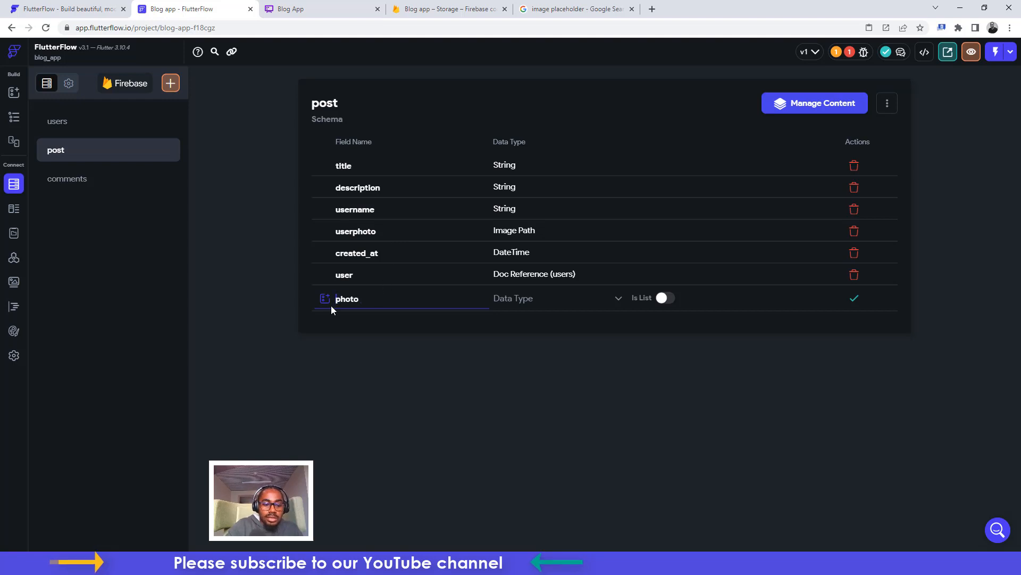
type("image")
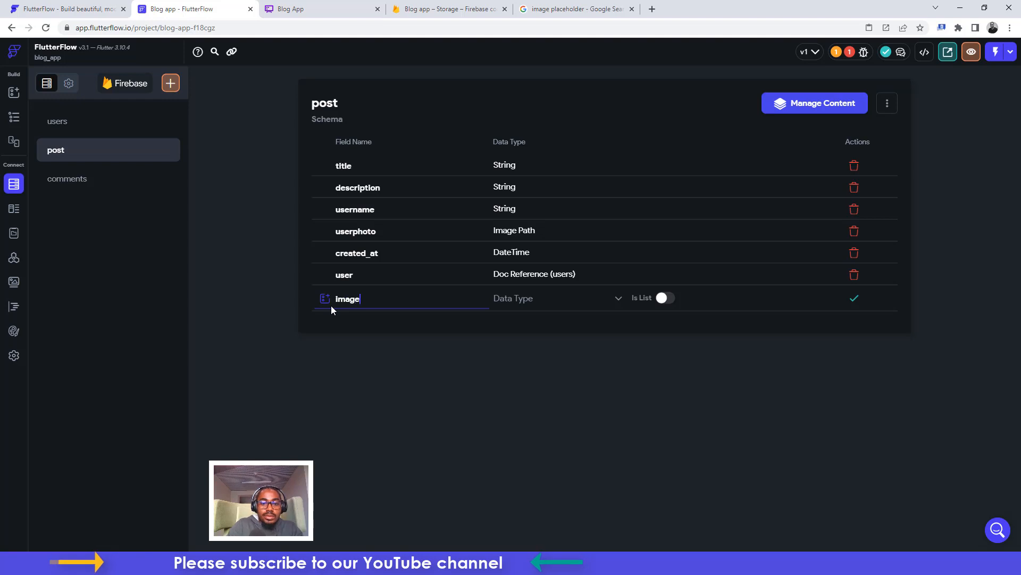
left_click(502, 298)
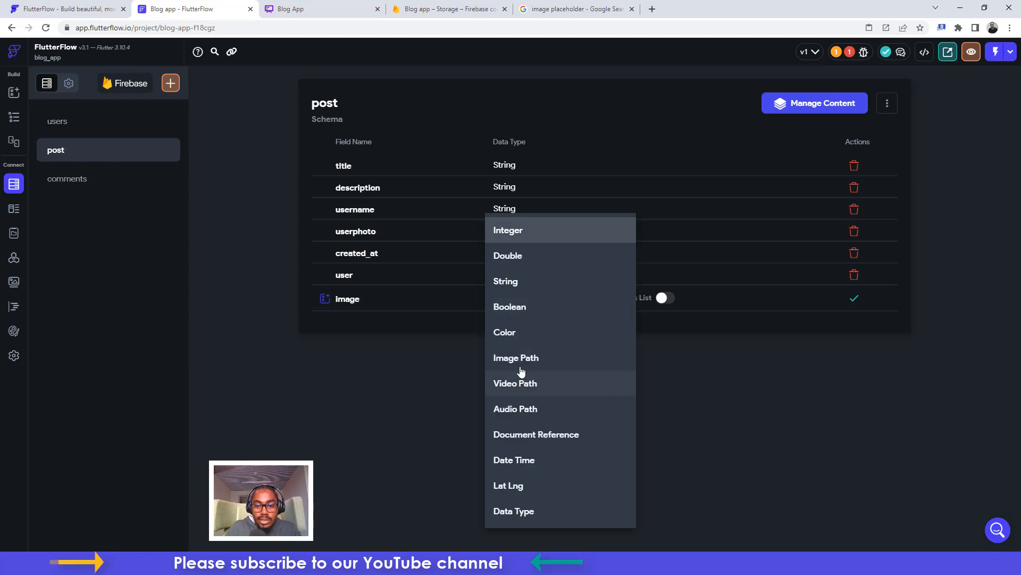
left_click(516, 358)
left_click(851, 302)
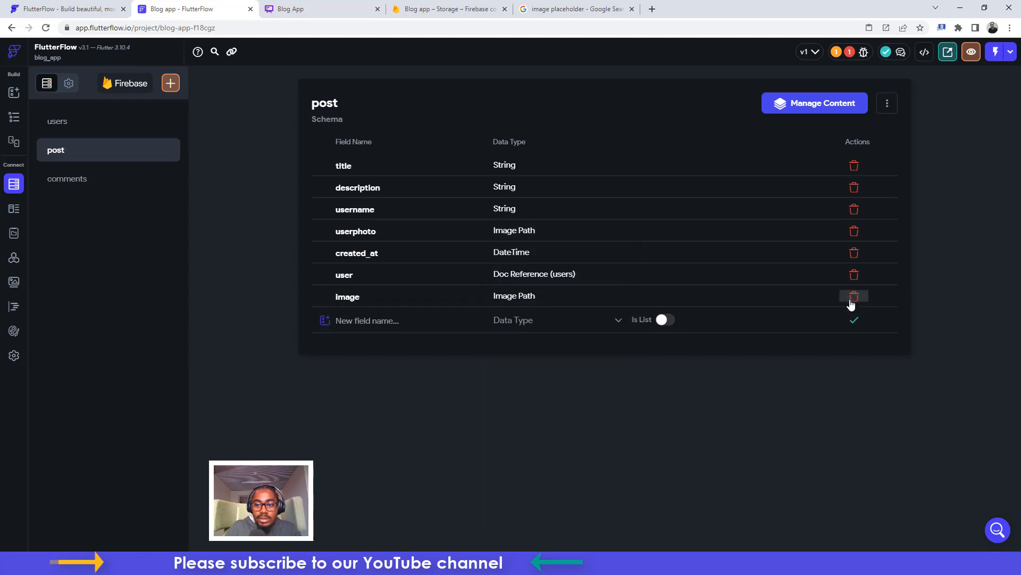
left_click(15, 122)
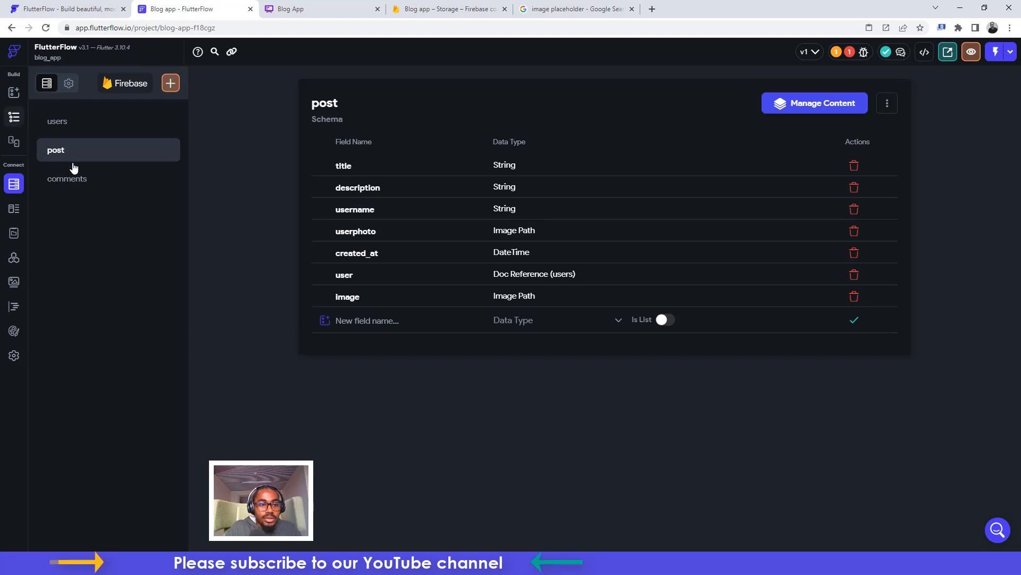
On createpost, open the Create Post button's Create Document action and review userphoto's binding
left_click(78, 178)
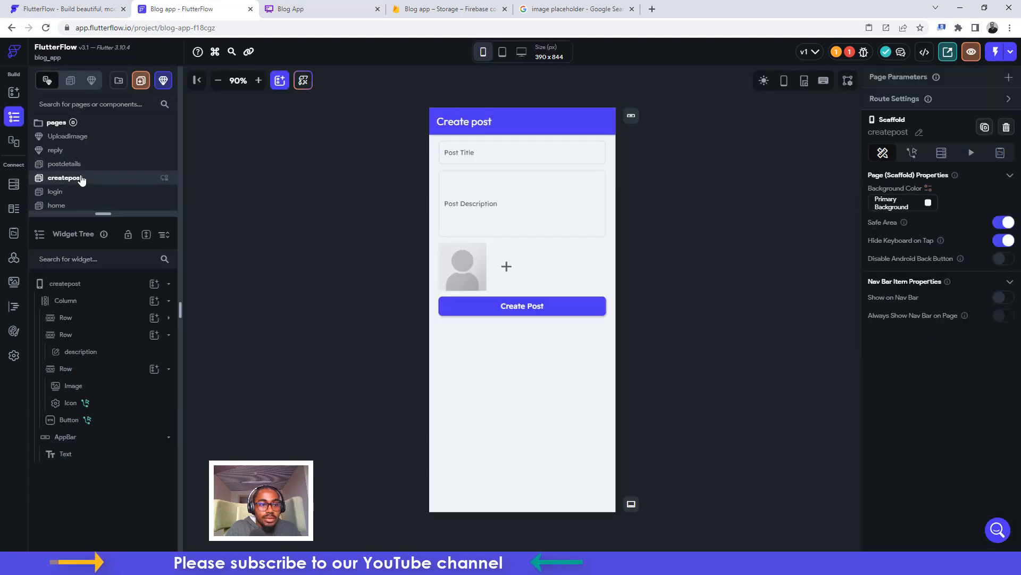
left_click(522, 307)
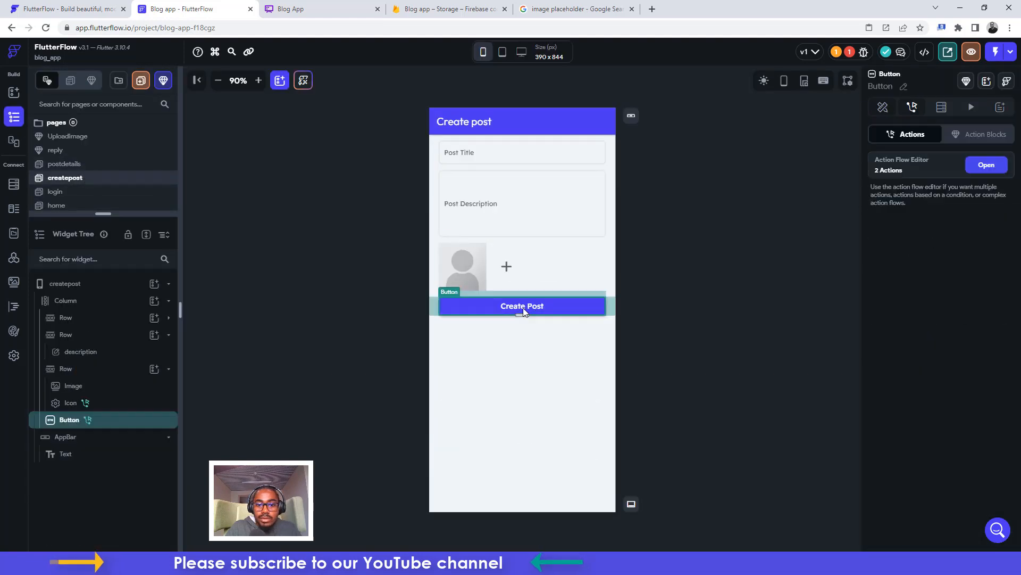
left_click(987, 165)
left_click(403, 173)
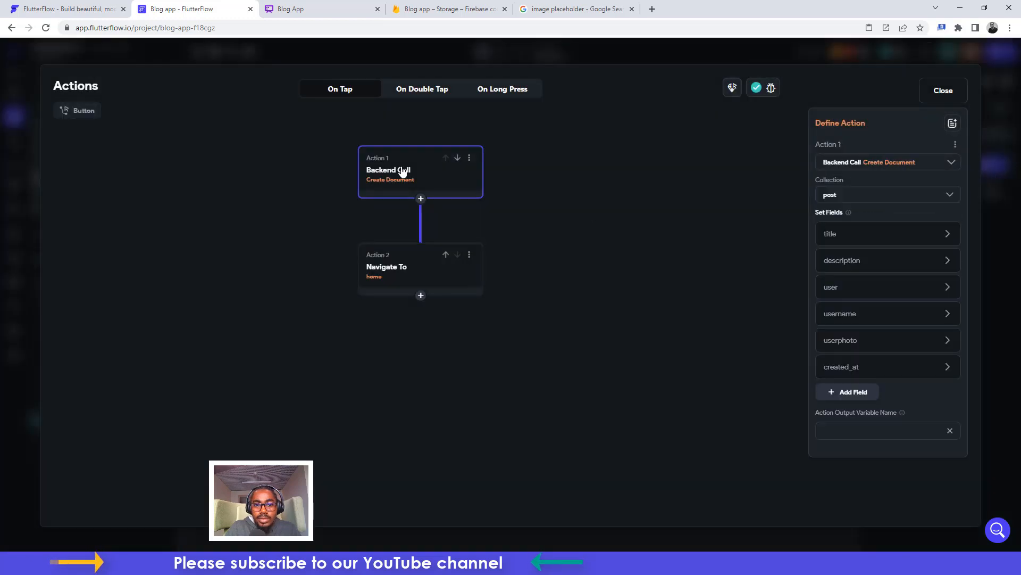
left_click(847, 344)
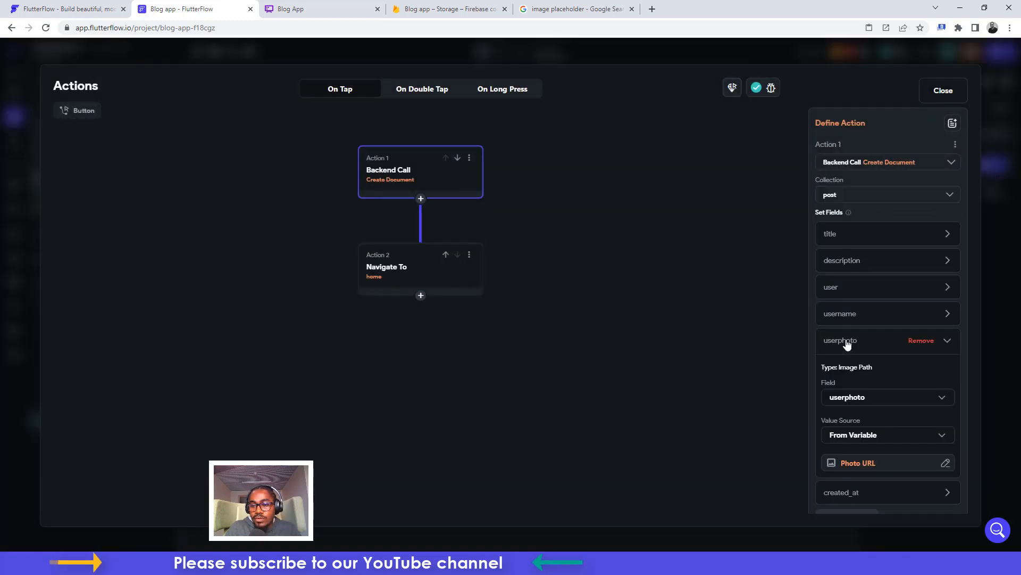
left_click(867, 464)
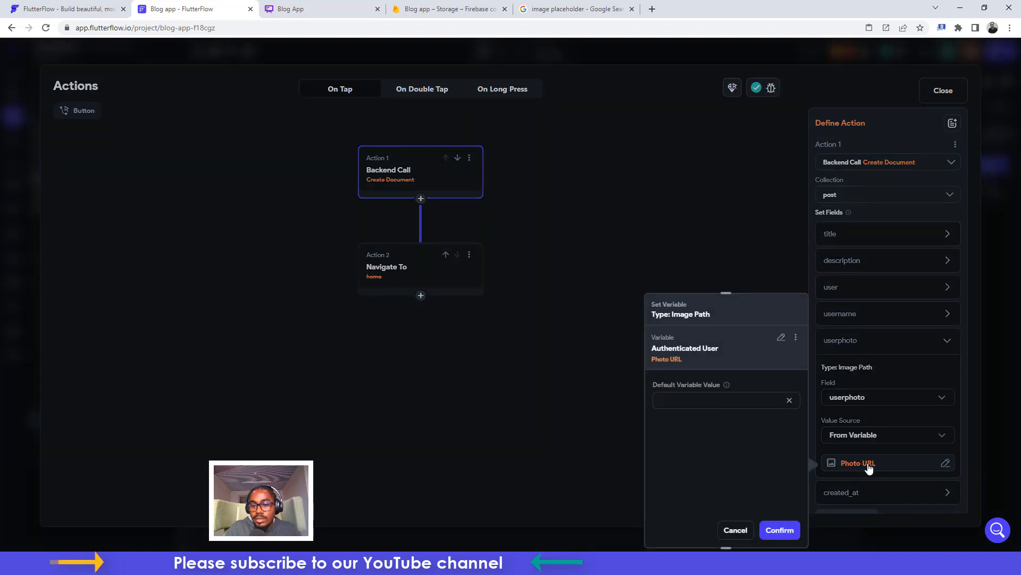
left_click(914, 510)
scroll(885, 433, "down", 2)
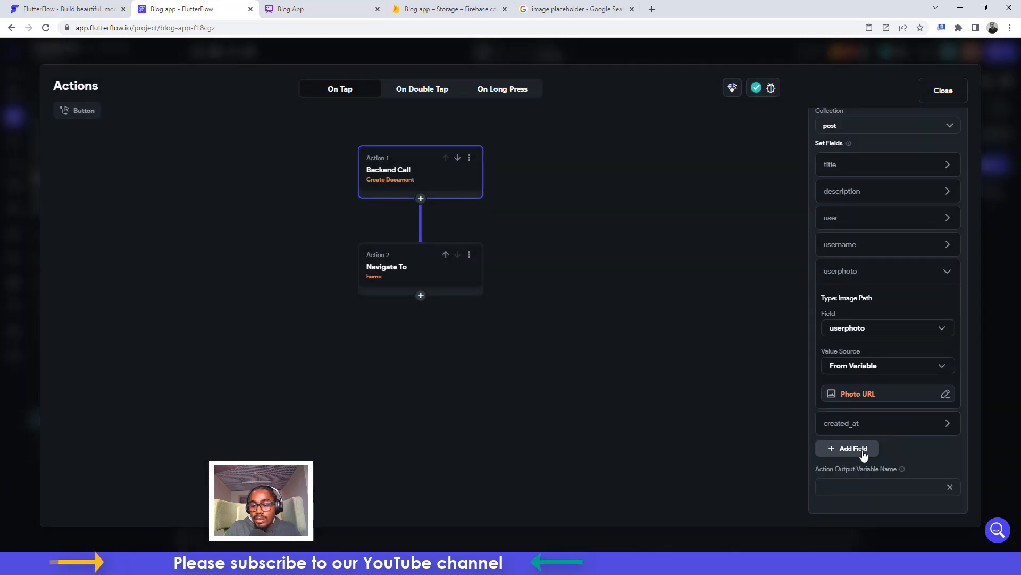
Add the post's image field, filled from Widget State > Uploaded File URL
left_click(862, 453)
left_click(854, 455)
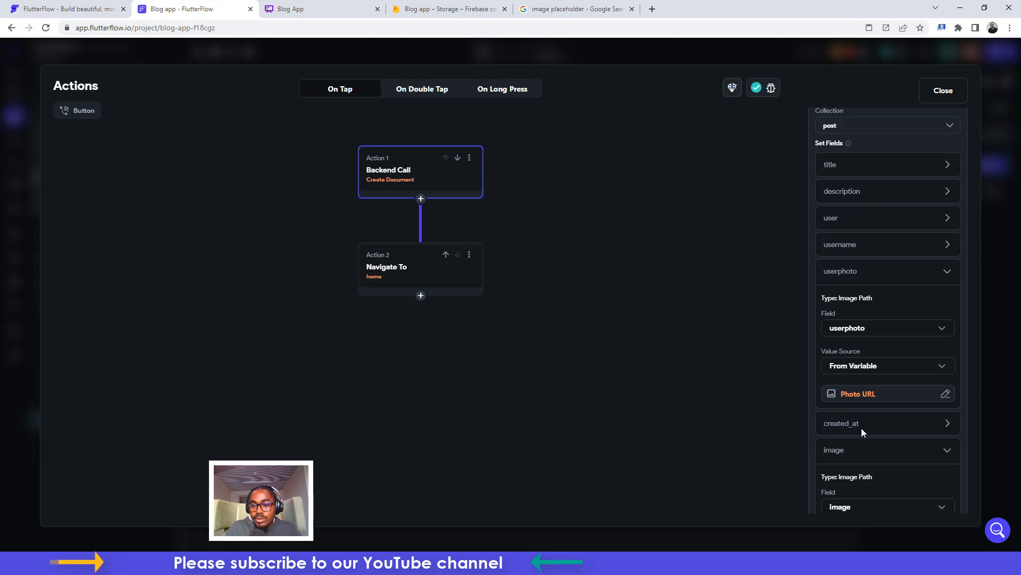
scroll(861, 449, "down", 3)
left_click(857, 387)
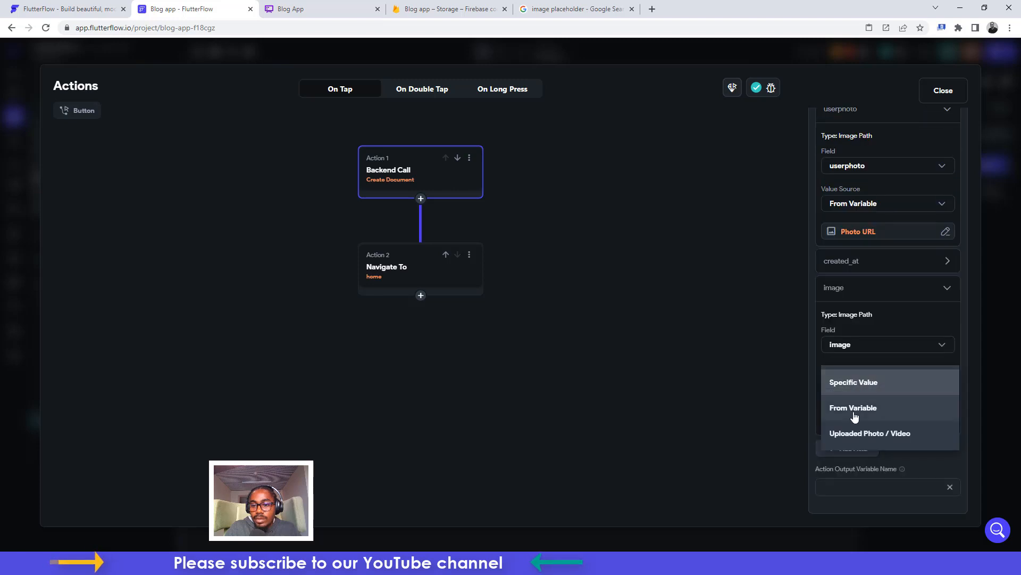
left_click(854, 408)
left_click(853, 422)
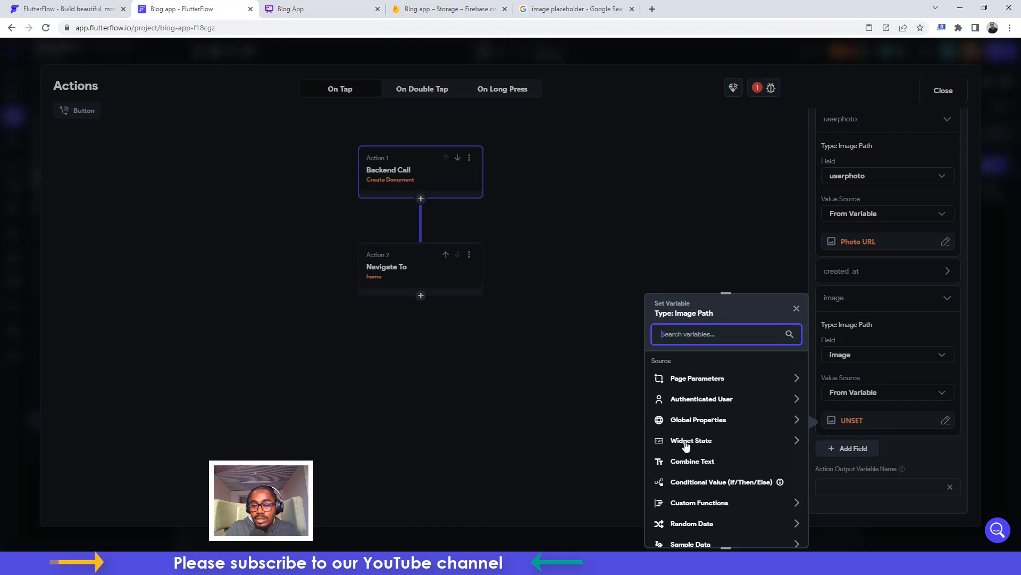
scroll(686, 443, "down", 1)
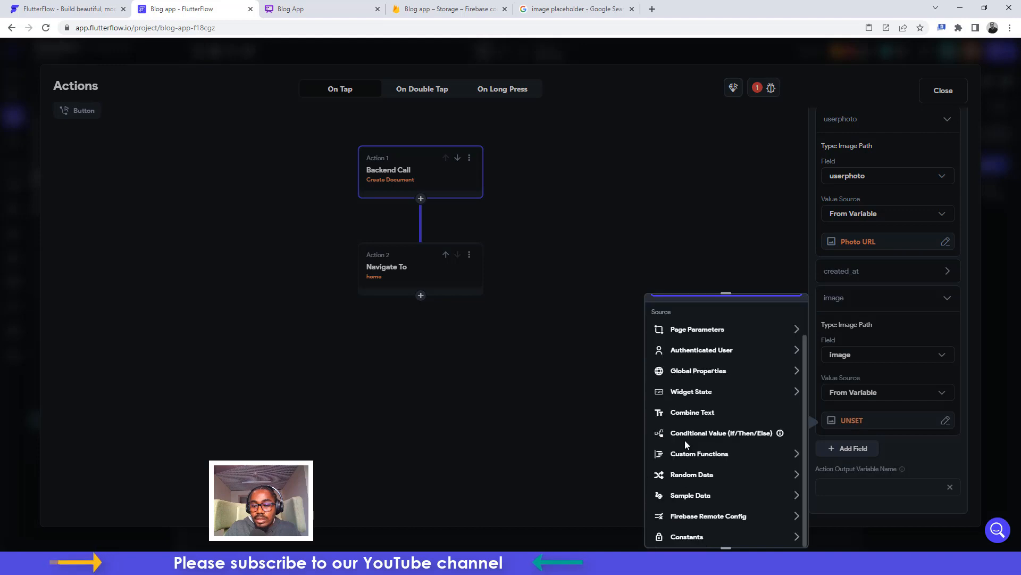
left_click(689, 394)
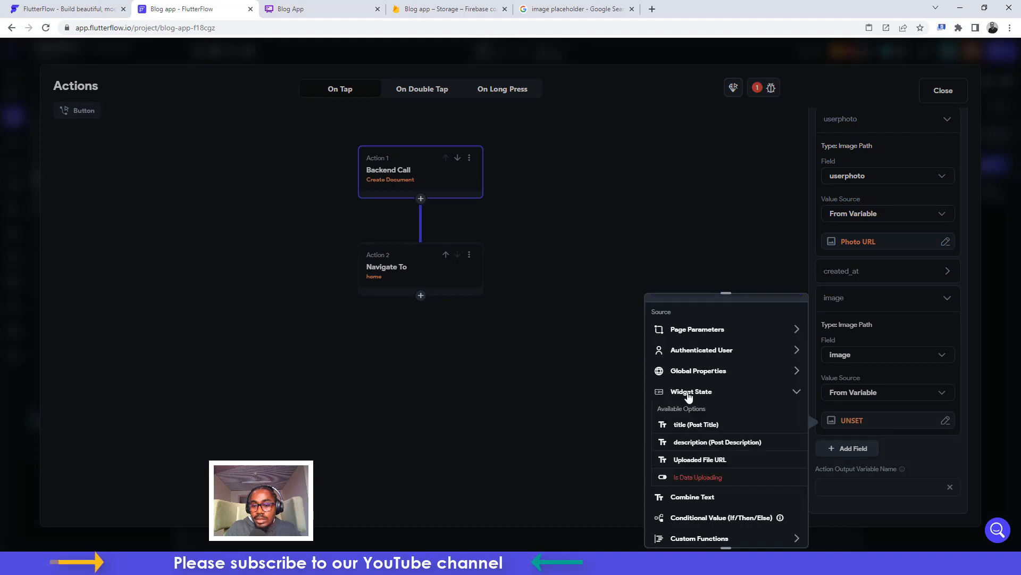
left_click(700, 461)
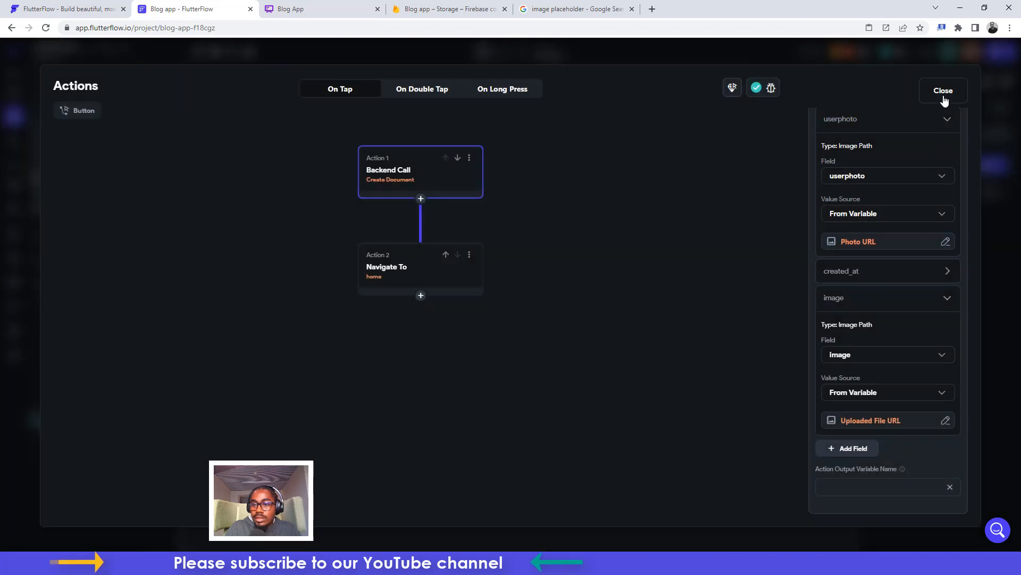
left_click(944, 91)
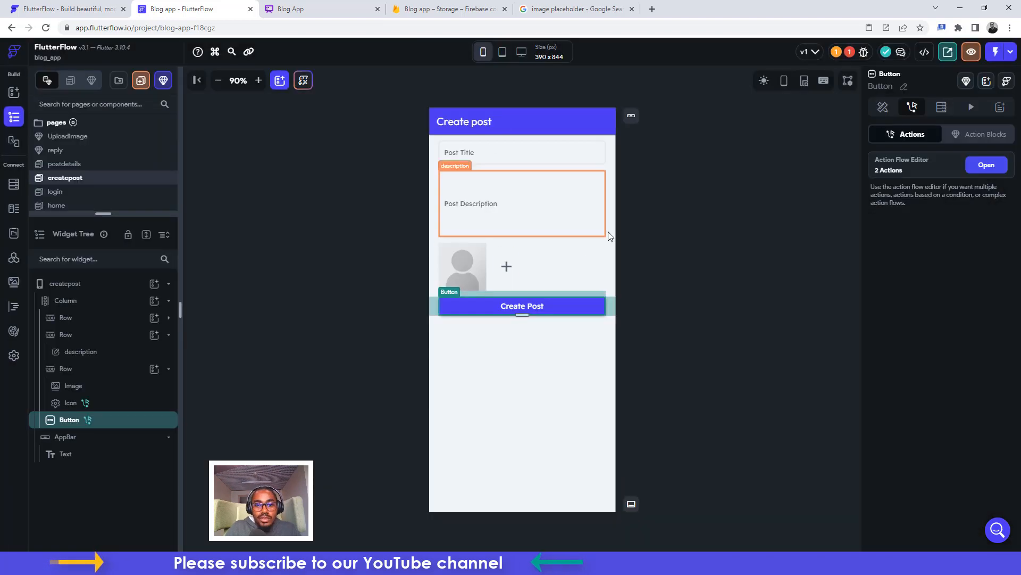
left_click(465, 259)
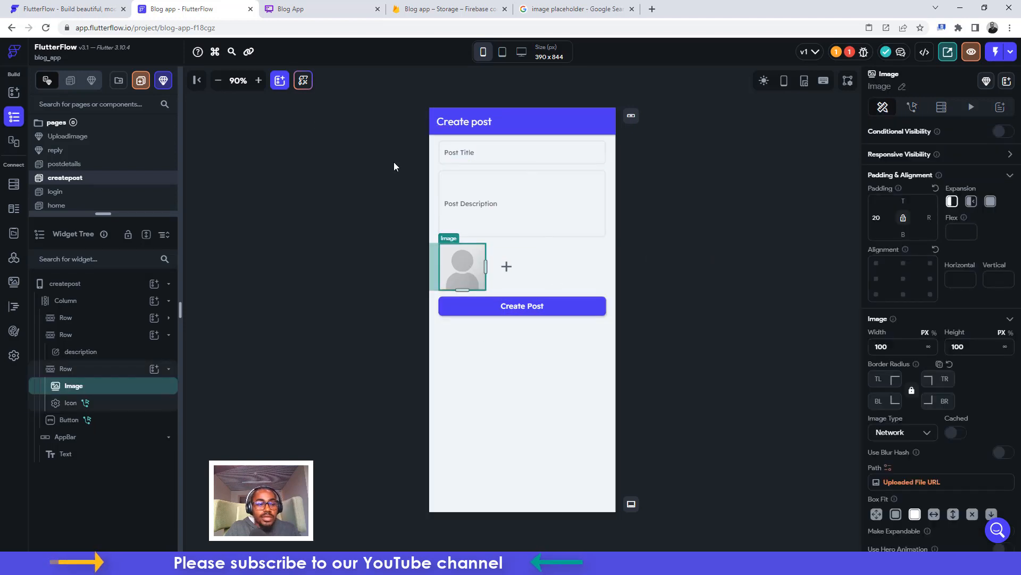
left_click_drag(103, 213, 103, 295)
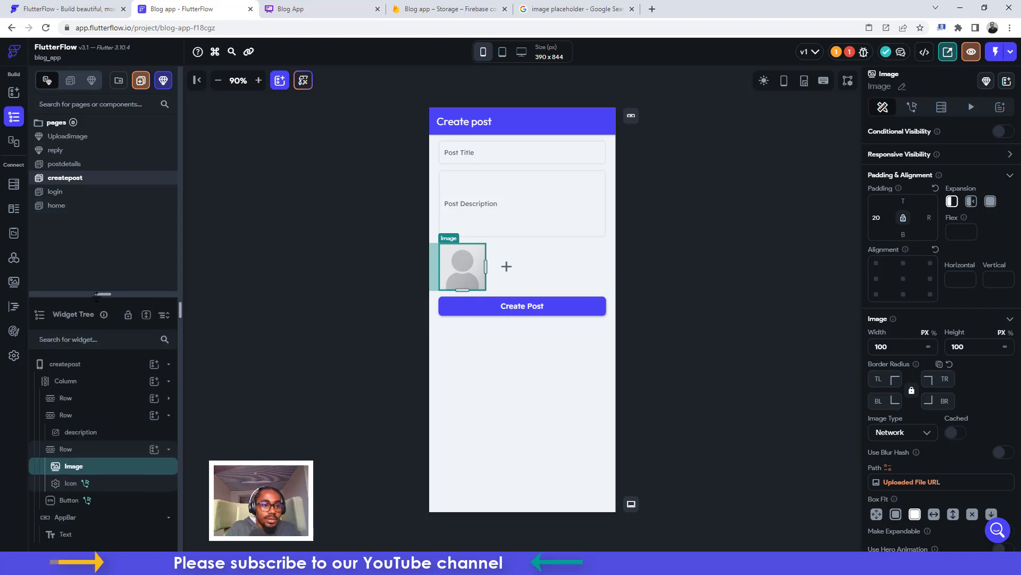
On home, bind the post card container's background image to the post's image field
left_click(64, 207)
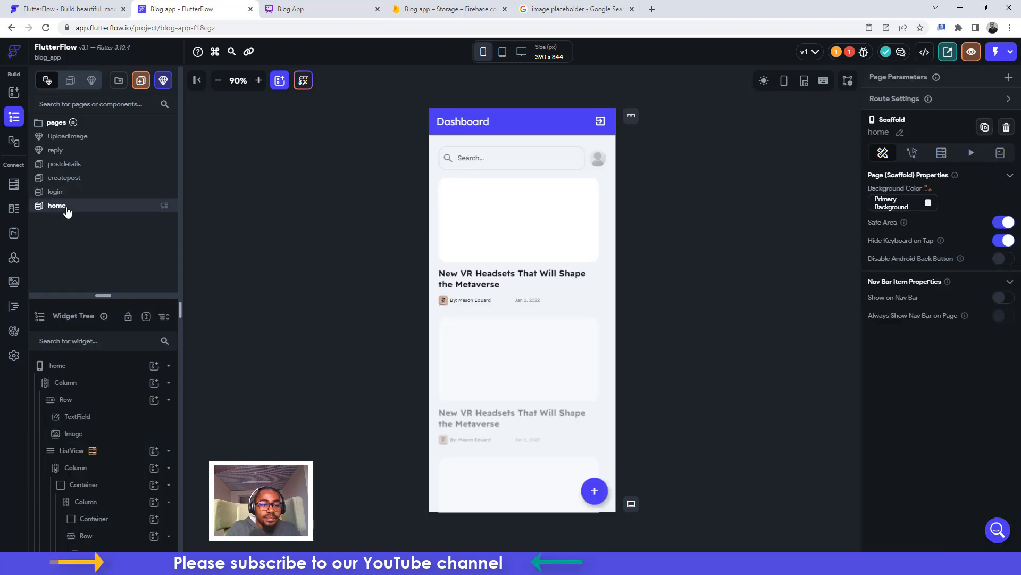
left_click(547, 223)
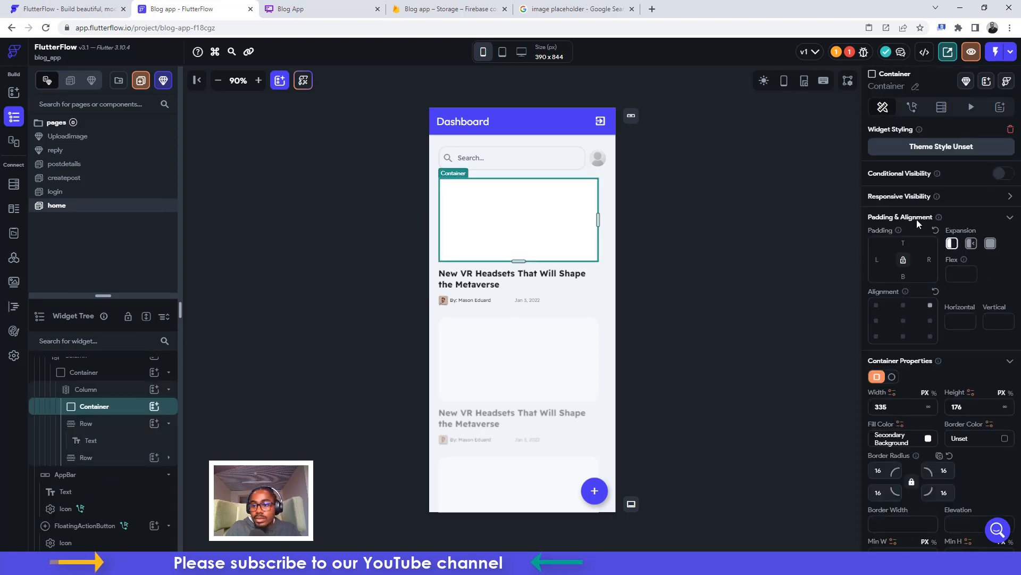
scroll(959, 411, "down", 7)
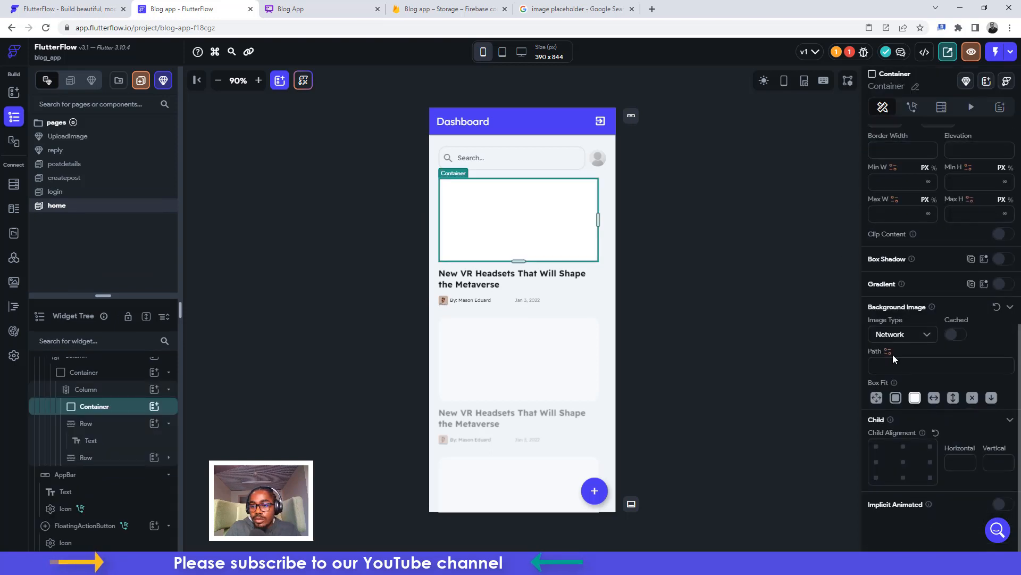
left_click(888, 351)
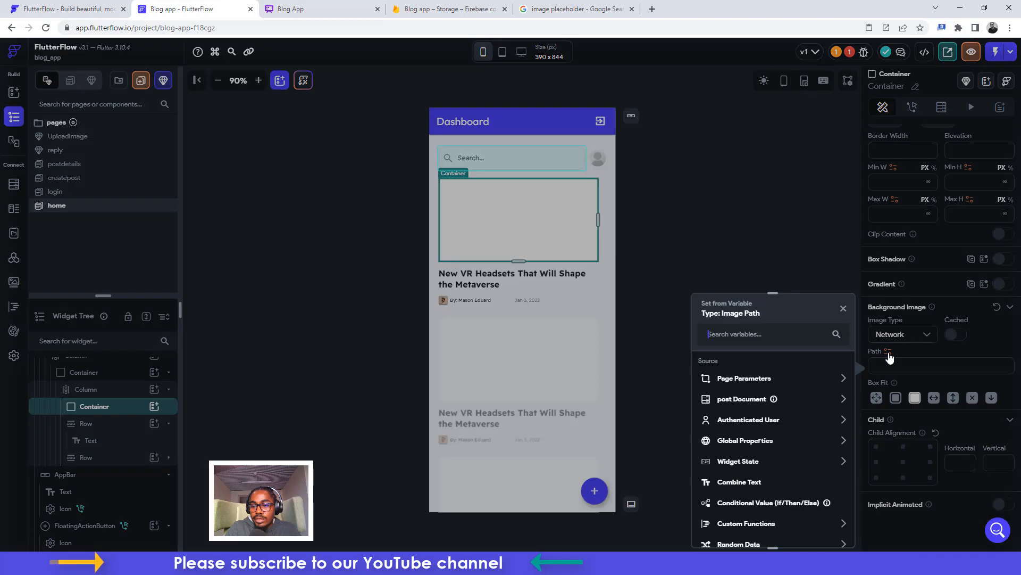
left_click(732, 400)
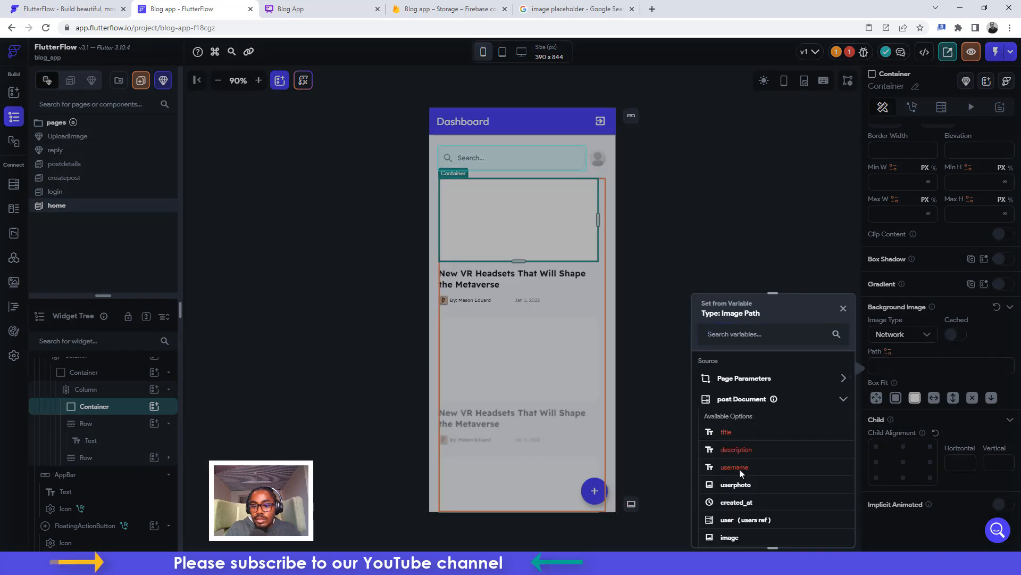
left_click(733, 536)
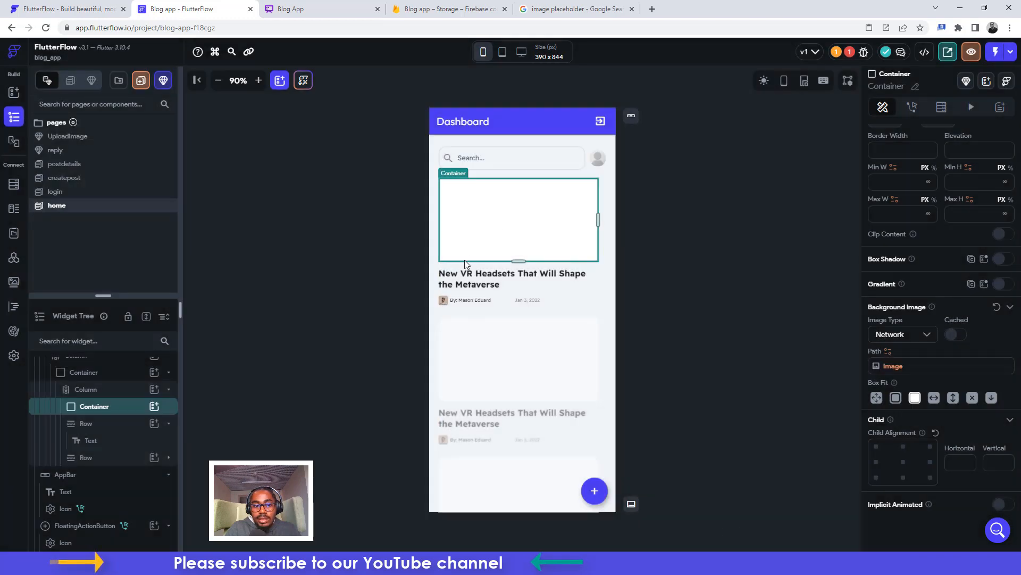
Bind the post headline text to the post Document's title
left_click(466, 274)
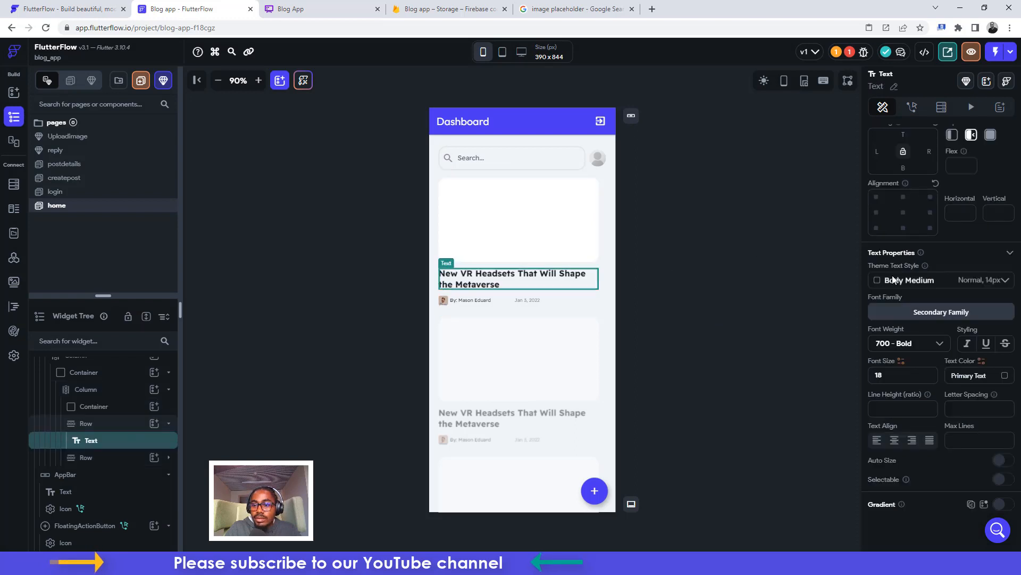
scroll(898, 280, "up", 3)
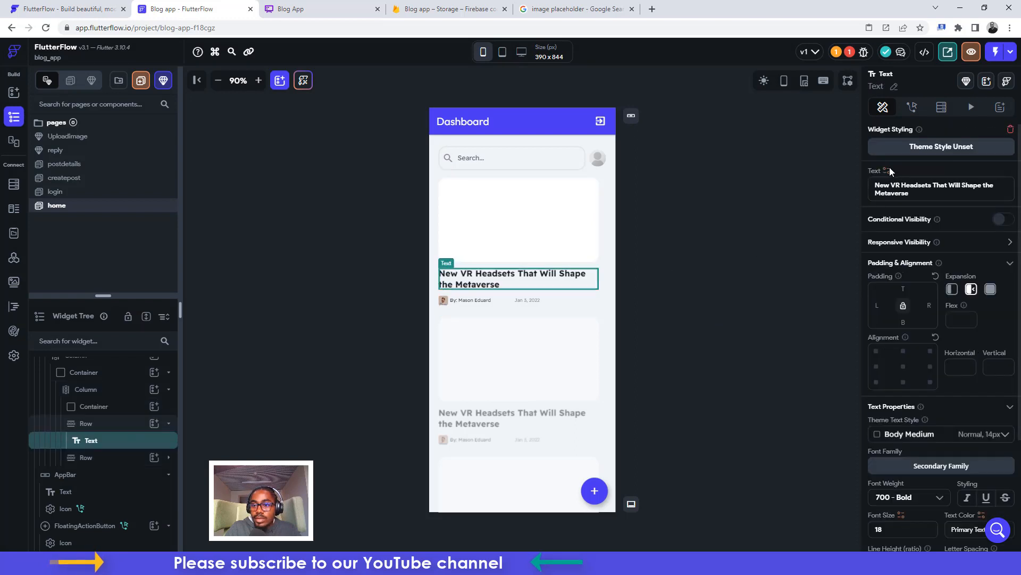
left_click(886, 170)
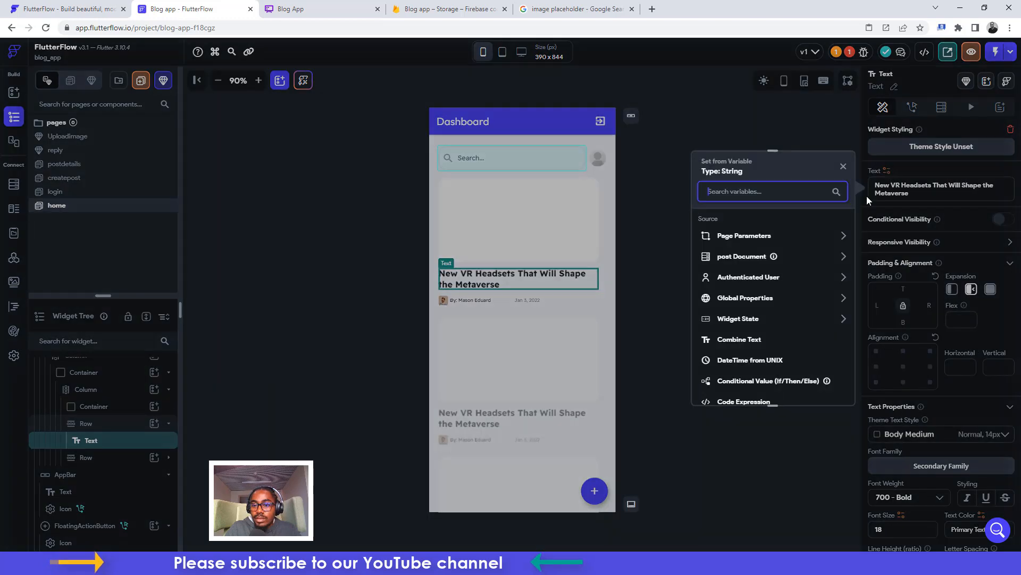
left_click(742, 256)
left_click(726, 289)
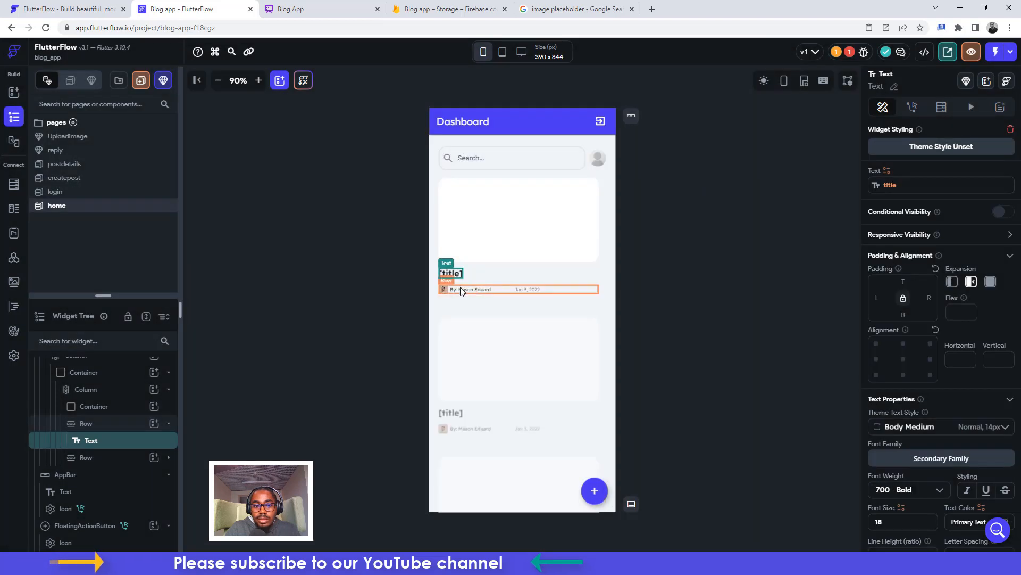
left_click(444, 288)
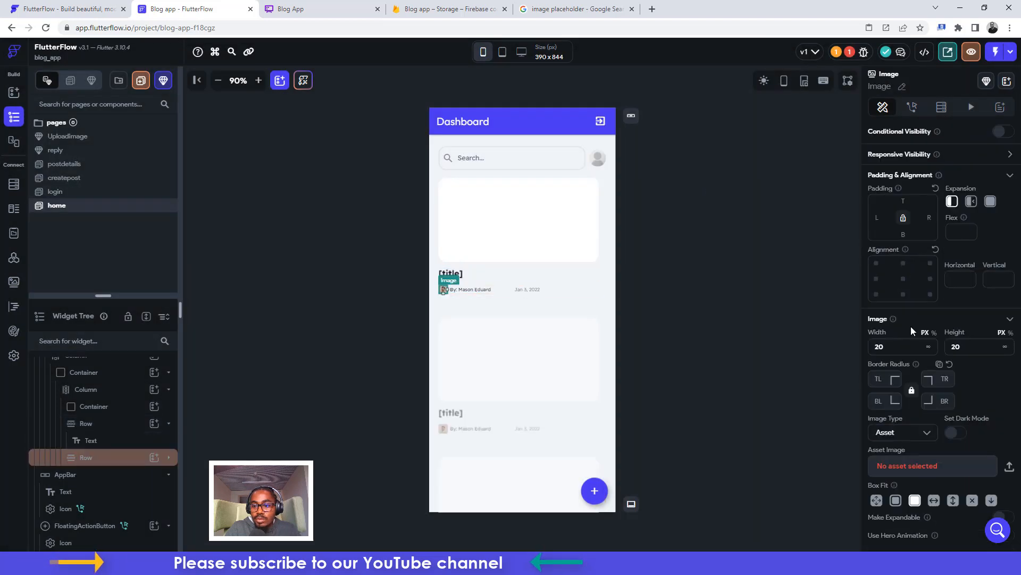
Make the author avatar a Network image using the post's userphoto
scroll(910, 326, "down", 1)
left_click(915, 402)
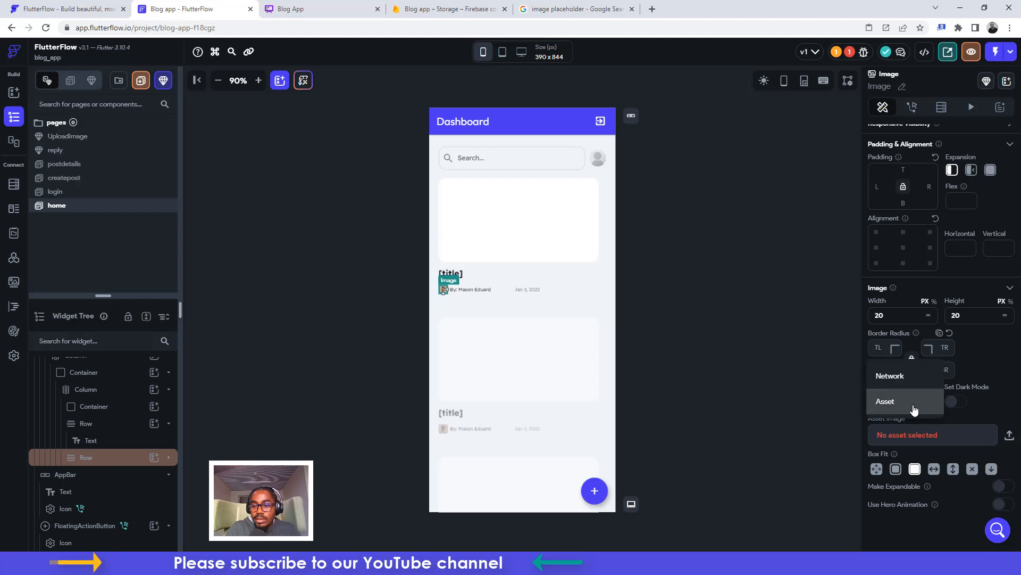
left_click(899, 377)
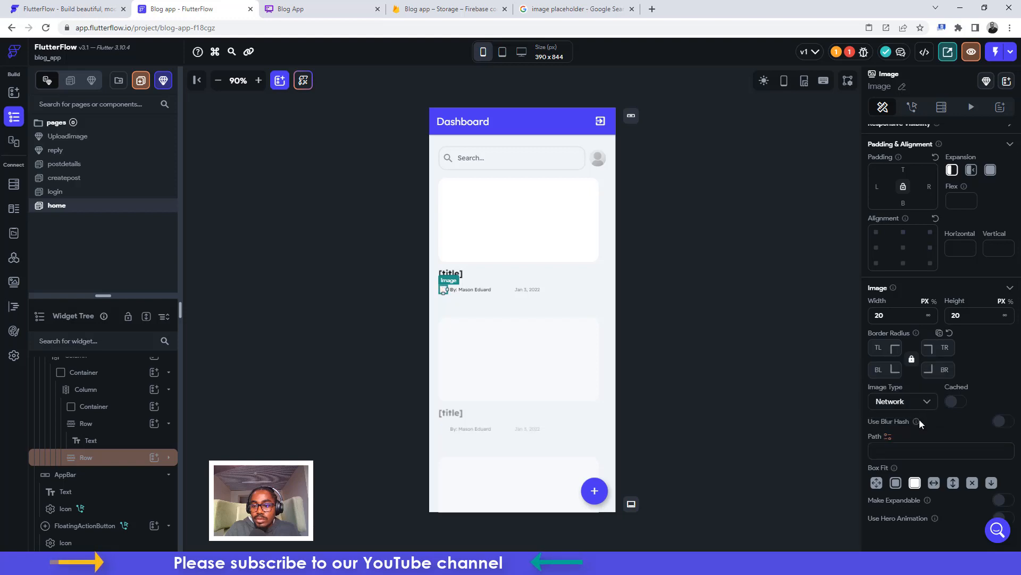
left_click(888, 436)
left_click(726, 399)
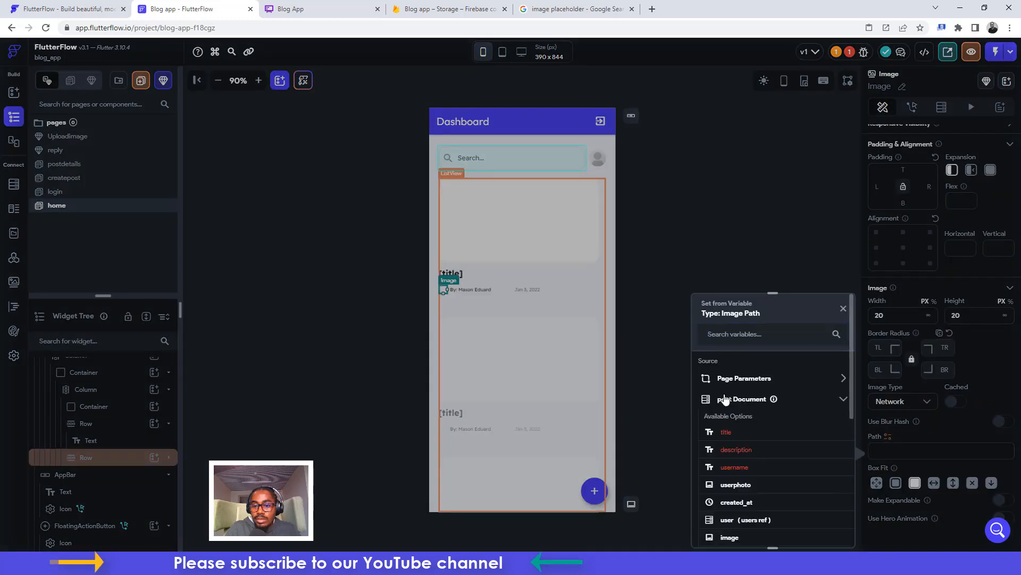
left_click(736, 485)
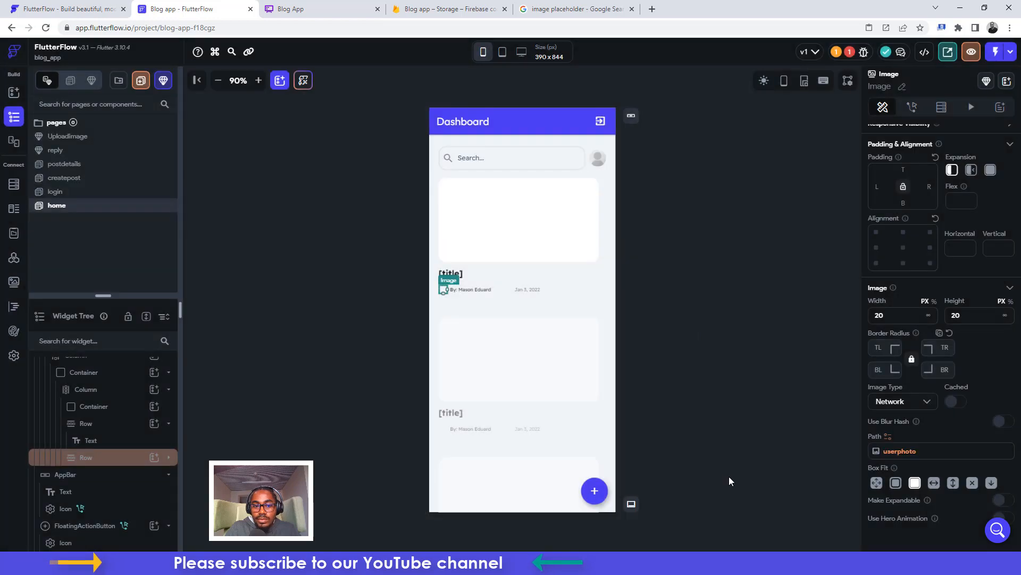
Set the byline to combined text 'By:' followed by the post's username
left_click(474, 288)
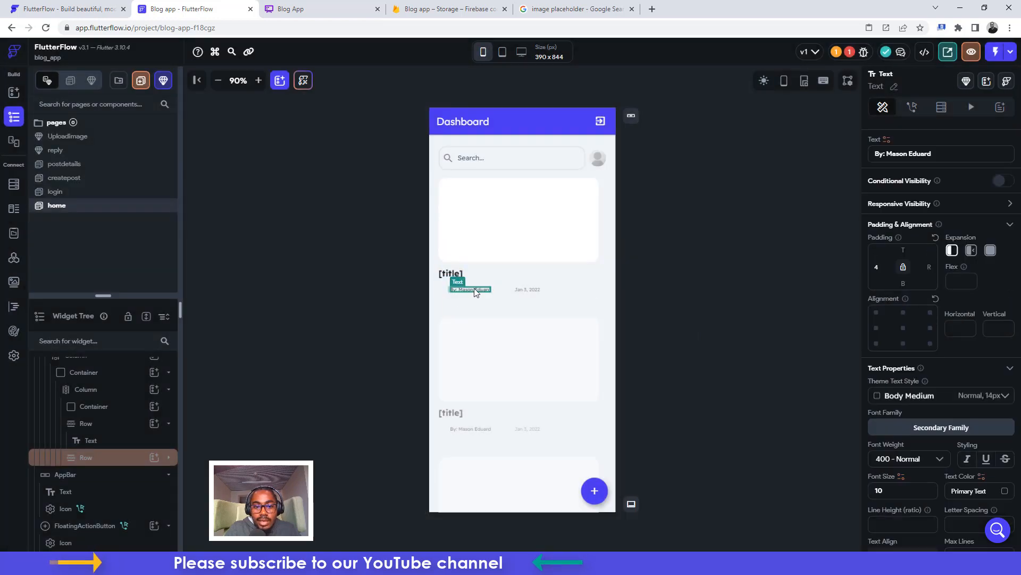
left_click(887, 140)
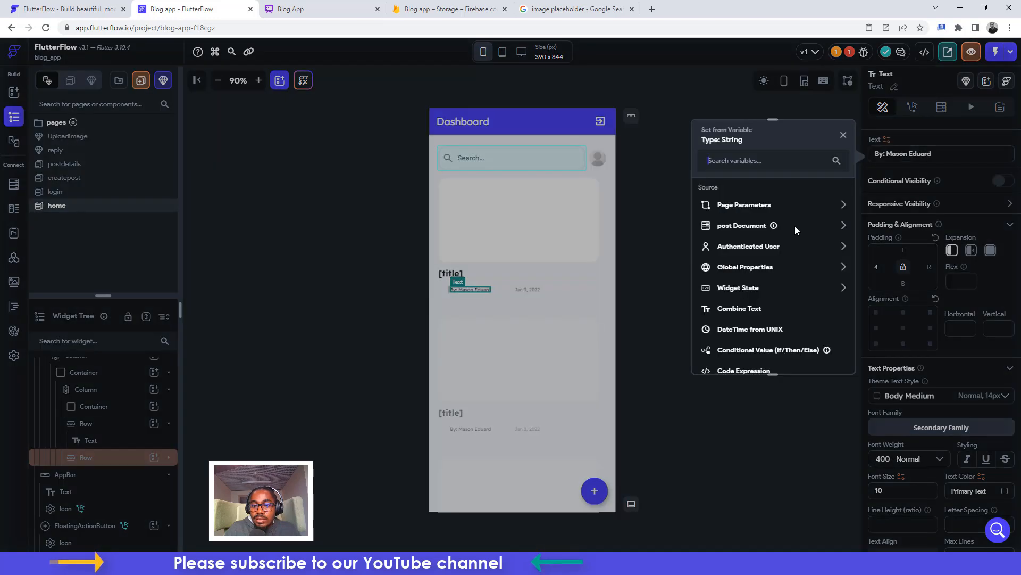
left_click(732, 307)
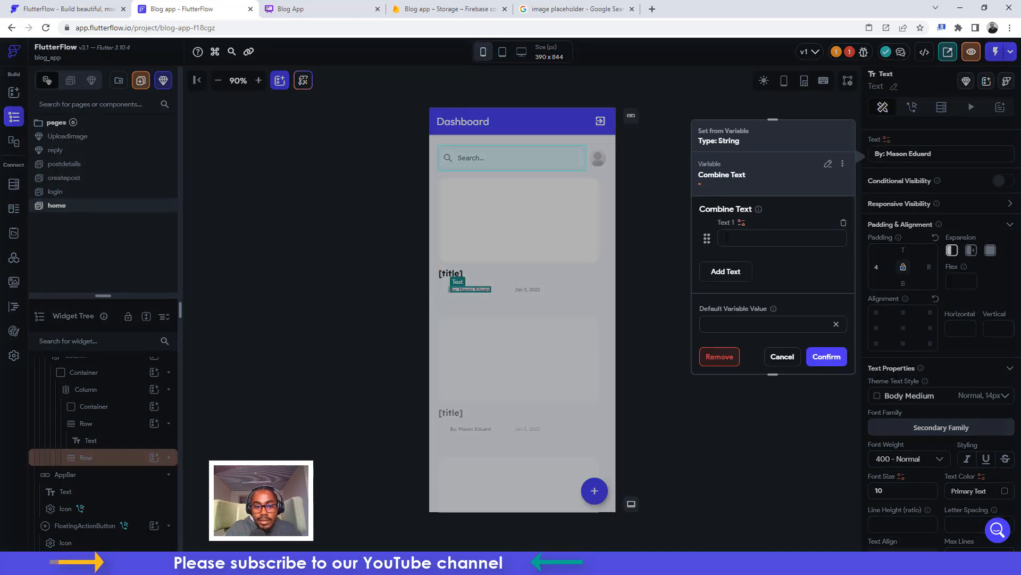
type("By")
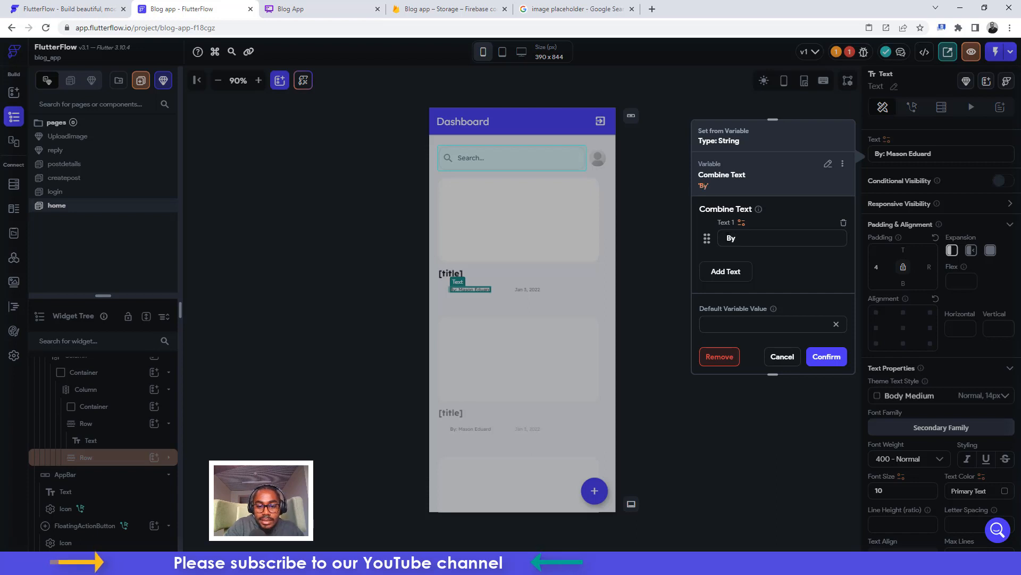
type(":")
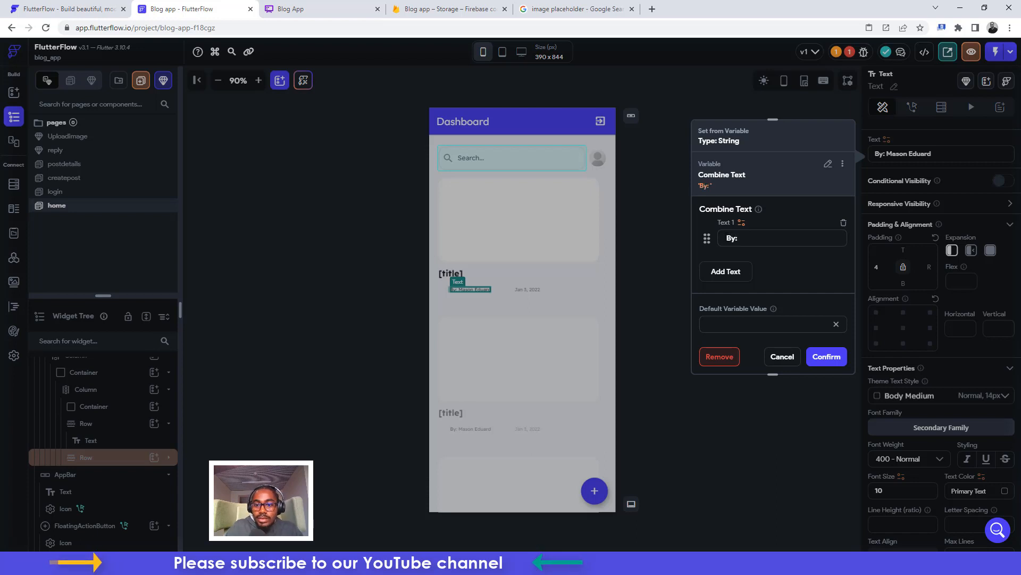
left_click(725, 271)
left_click(741, 260)
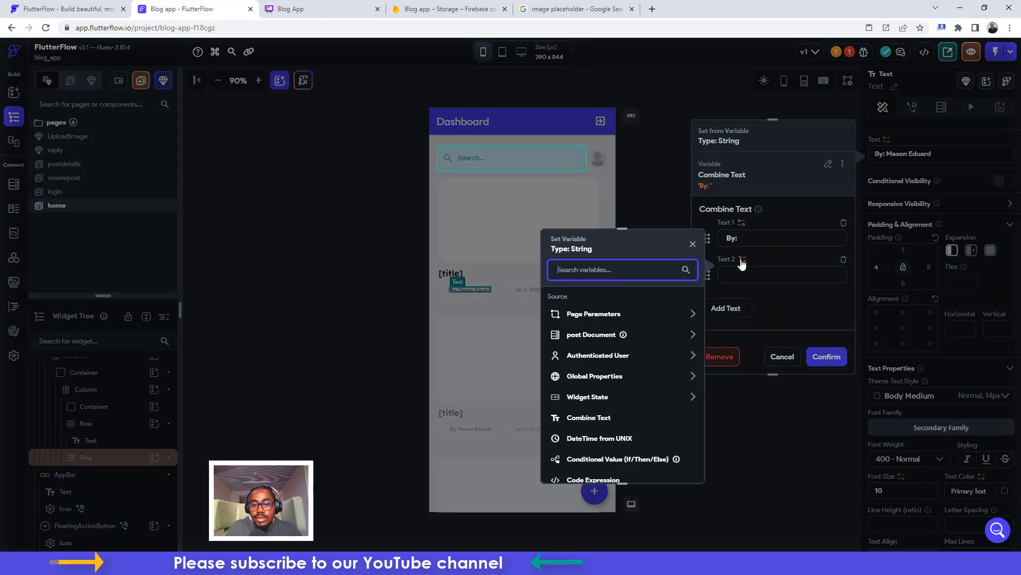
left_click(594, 338)
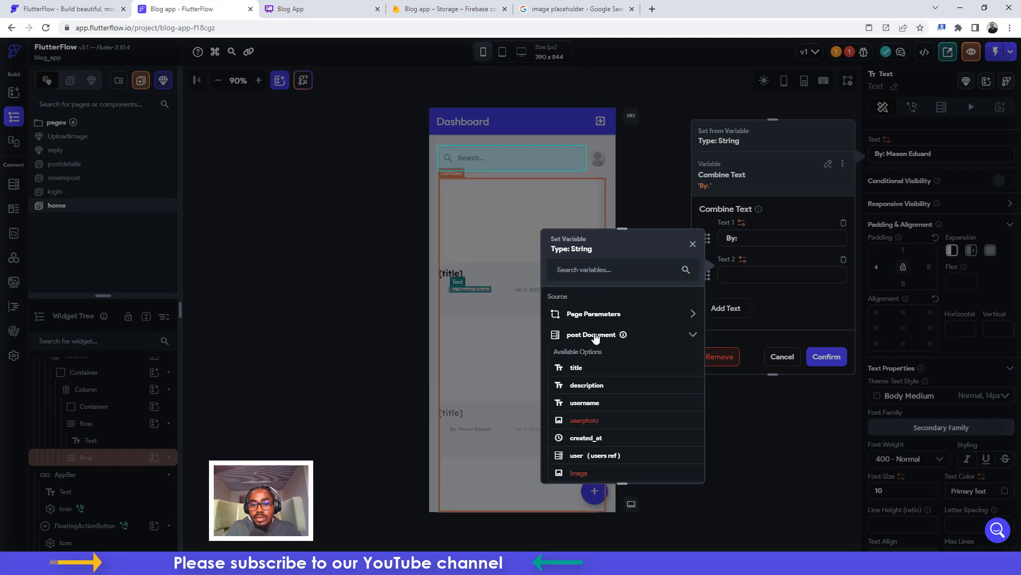
left_click(586, 402)
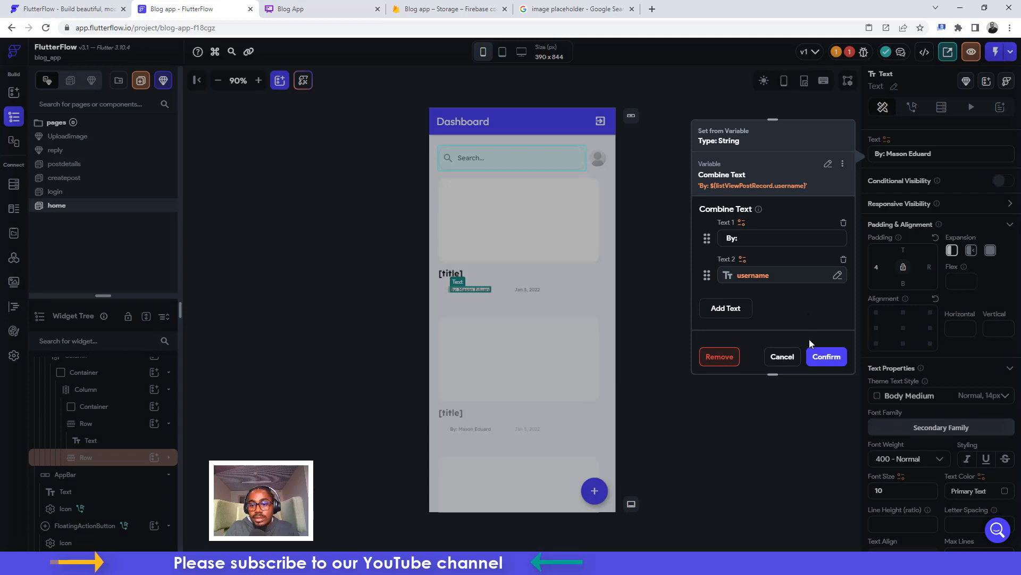
left_click(819, 359)
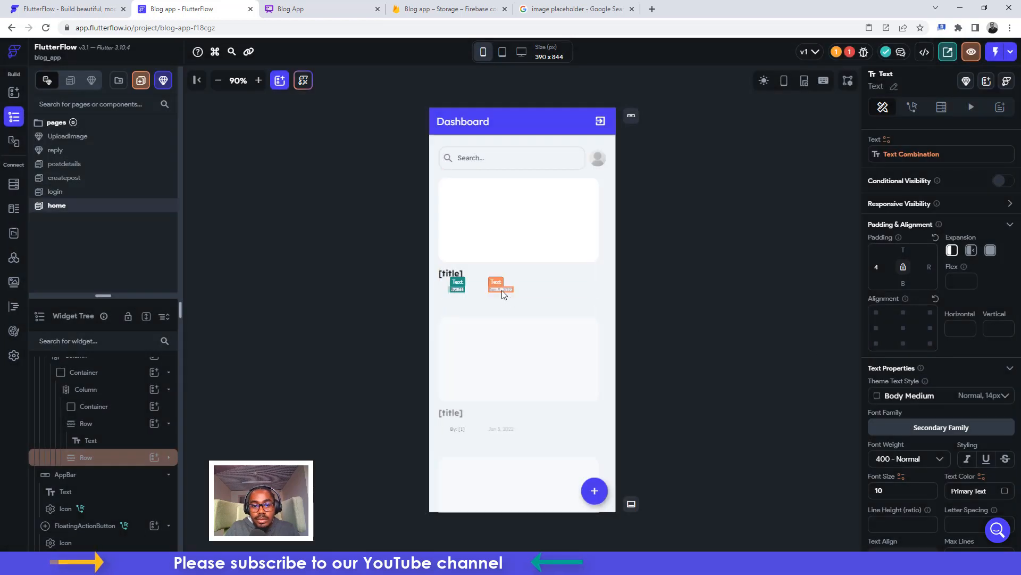
Bind the date text to the post's created_at, formatted as relative time
left_click(499, 287)
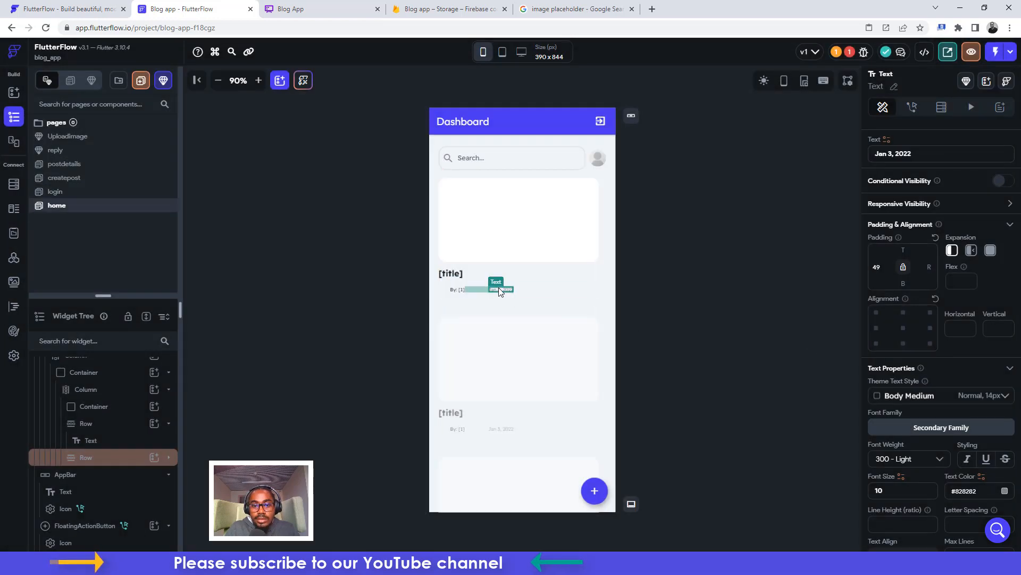
left_click(885, 140)
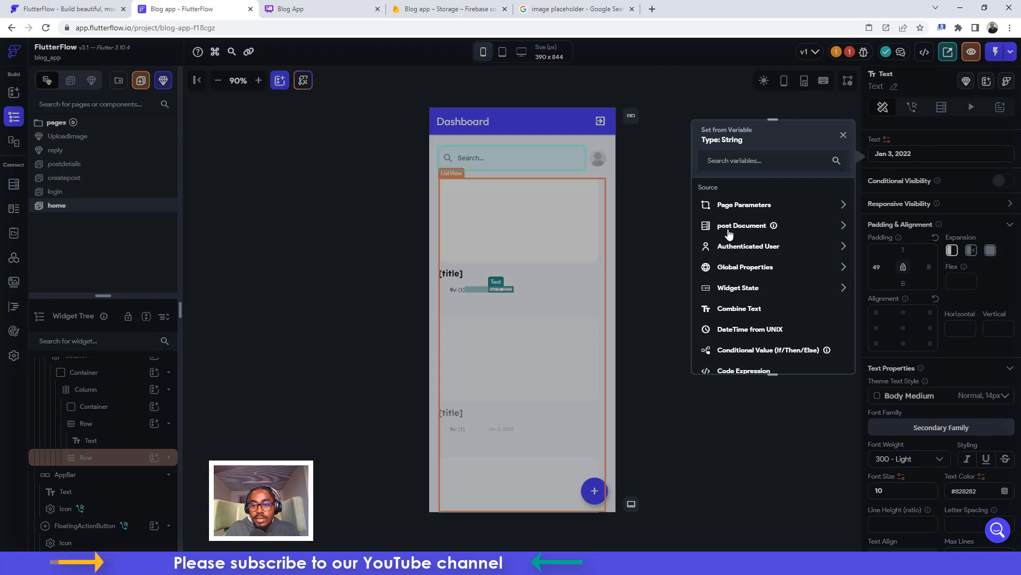
left_click(730, 229)
left_click(739, 332)
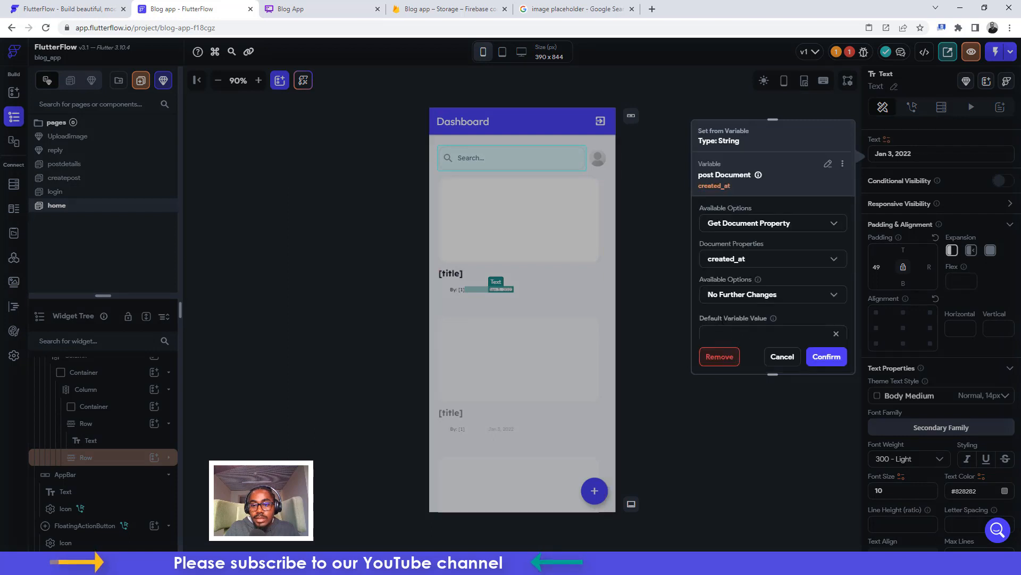
left_click(725, 297)
left_click(734, 244)
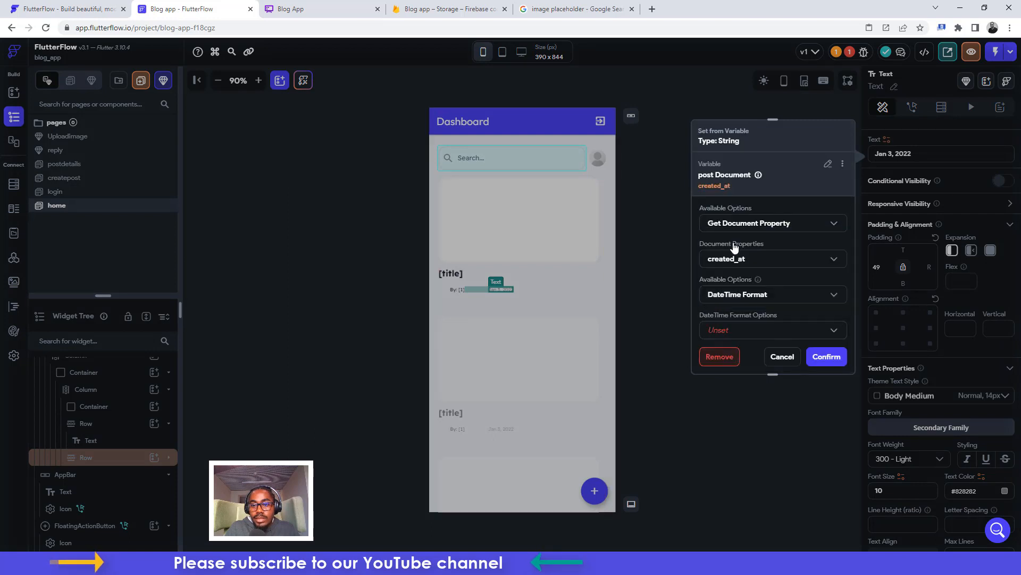
left_click(727, 287)
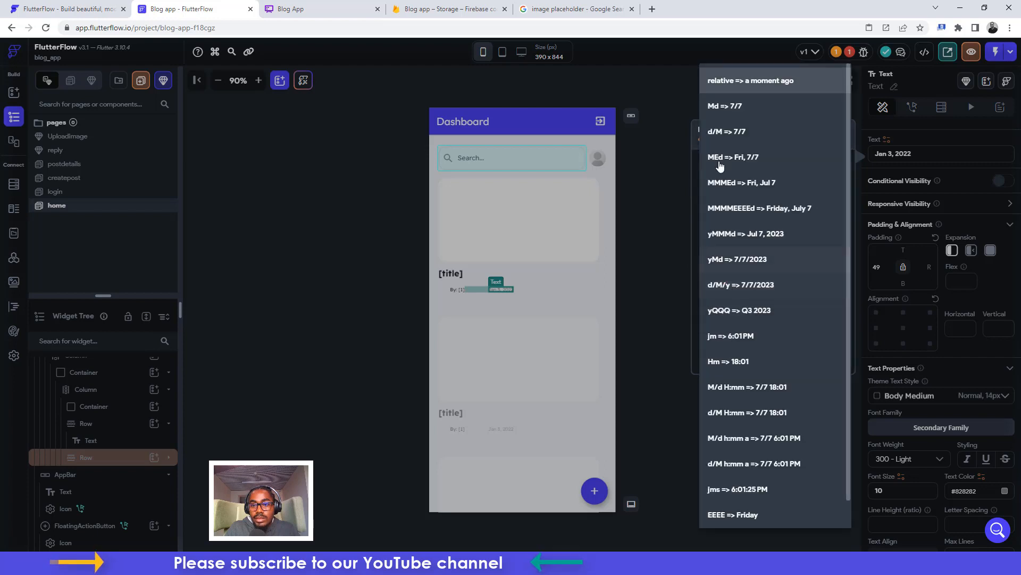
left_click(747, 85)
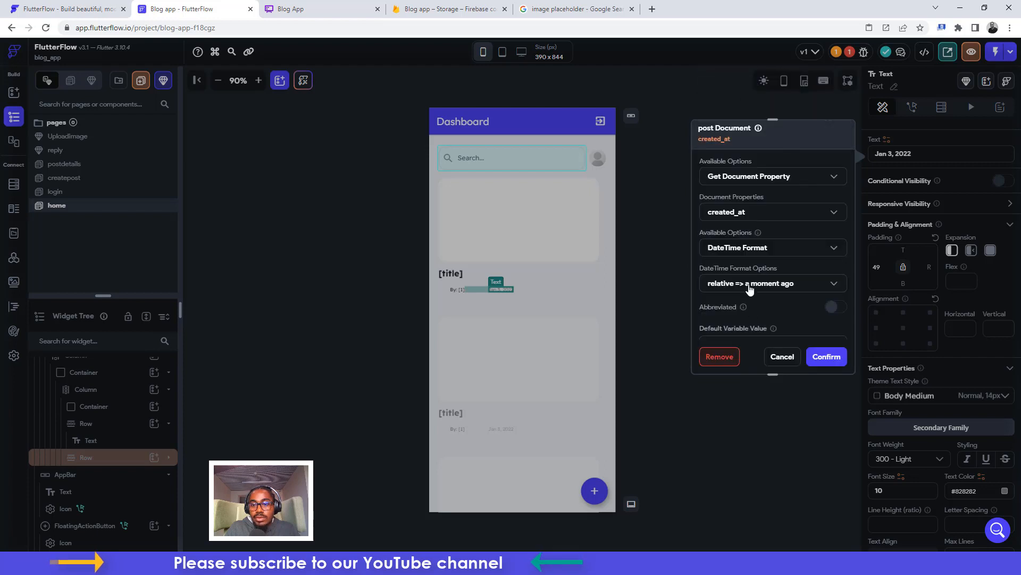
left_click(826, 357)
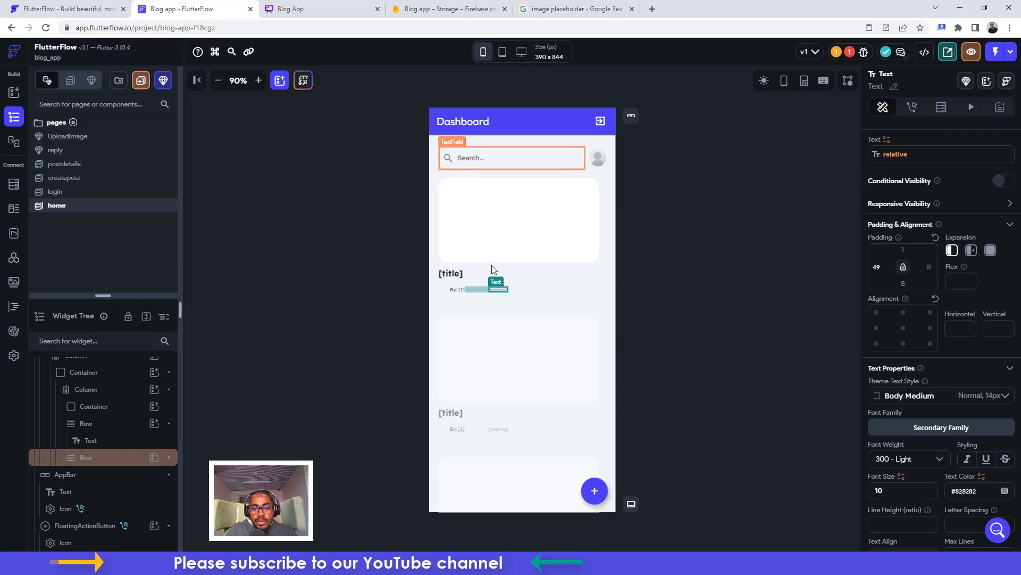
Make the page's main Column scrollable and select the floating add-post button
left_click(433, 358)
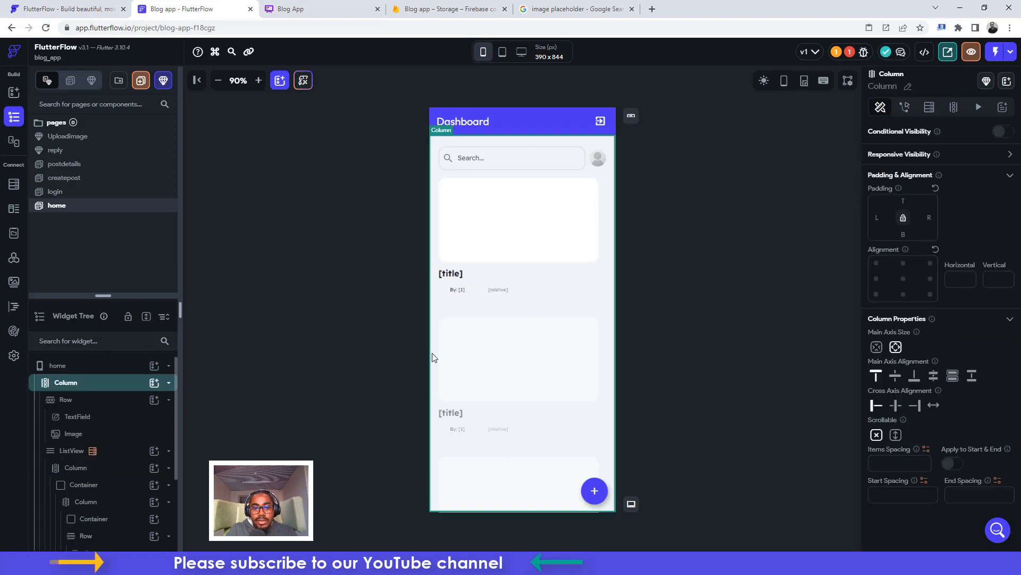
left_click(896, 435)
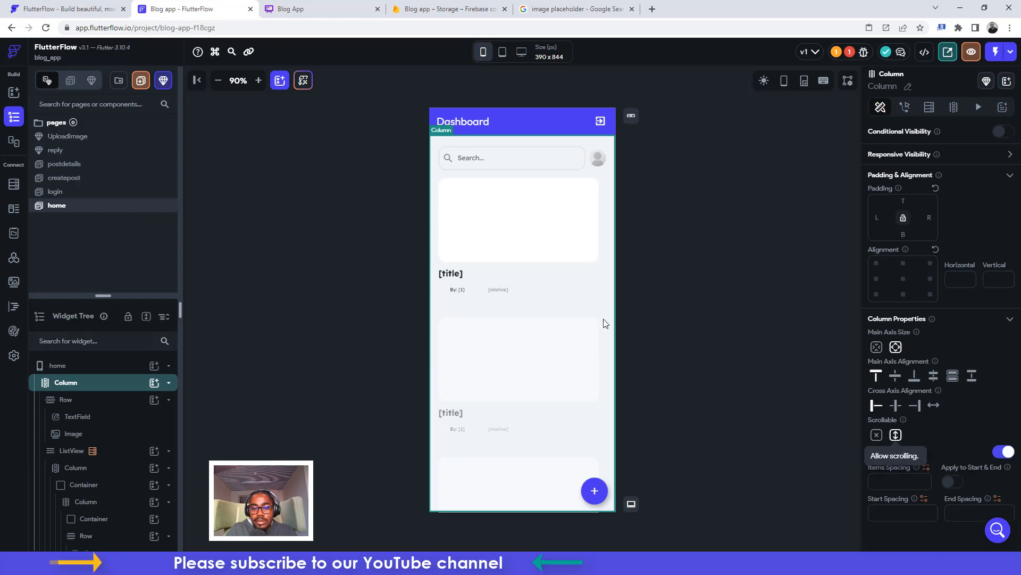
left_click(600, 490)
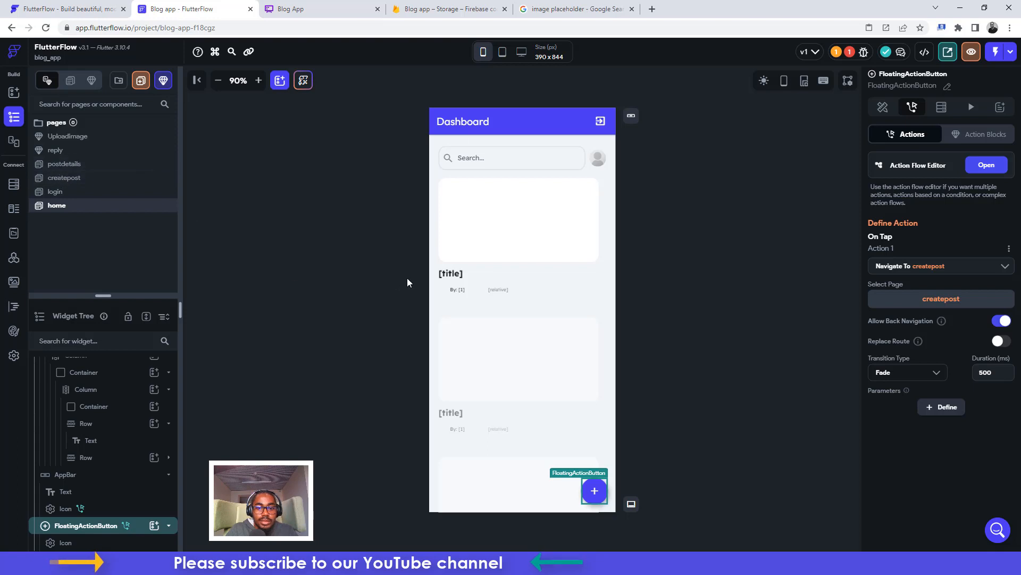
left_click(522, 215)
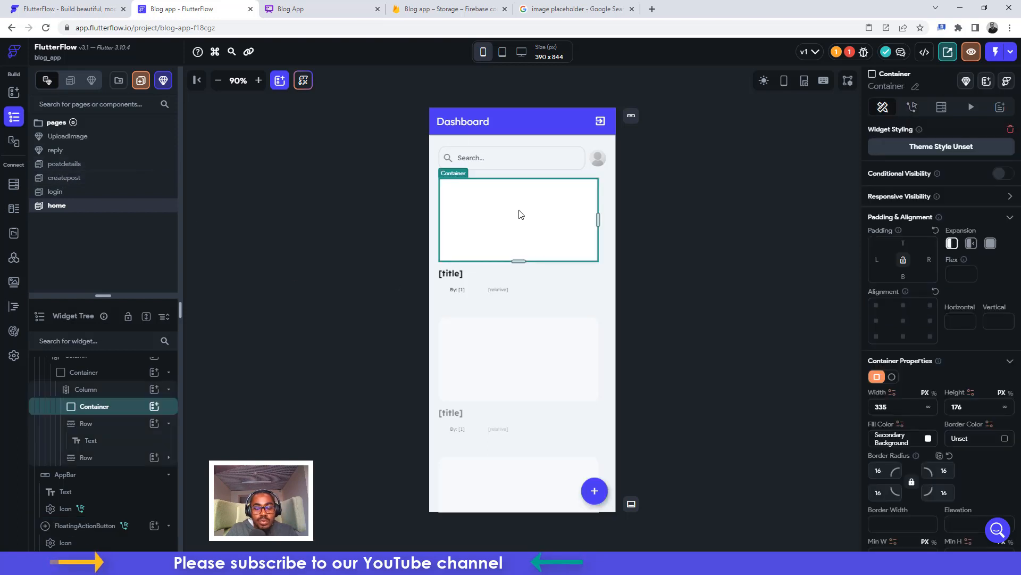
Make the post container navigate to postdetails on tap with a 500 ms Fade transition
left_click(912, 107)
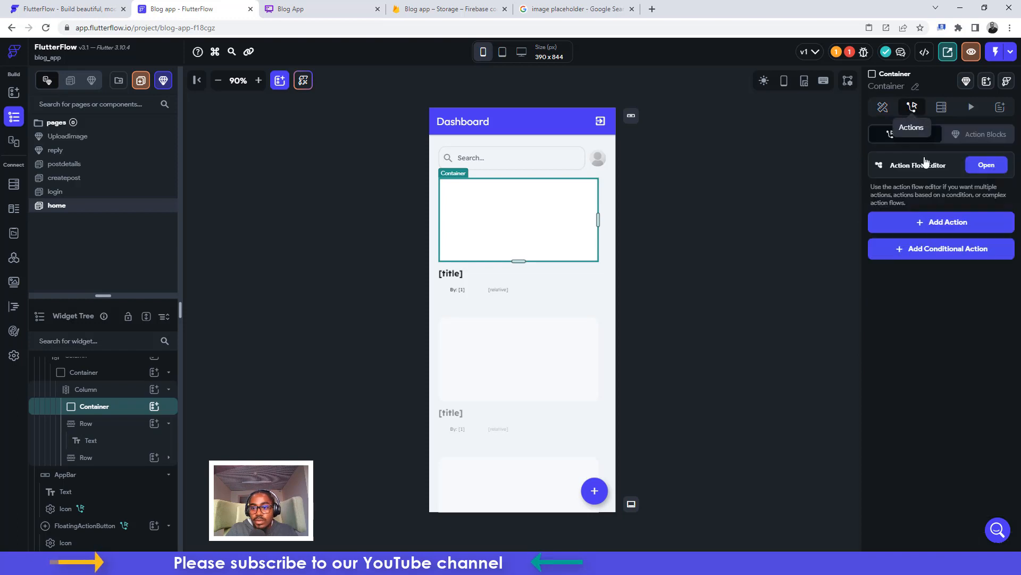
left_click(933, 224)
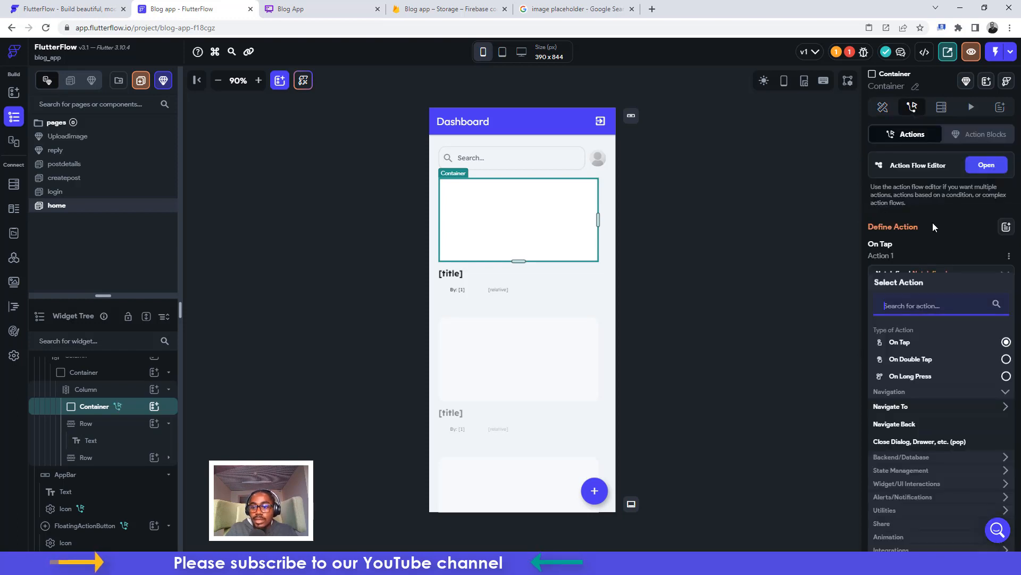
left_click(889, 409)
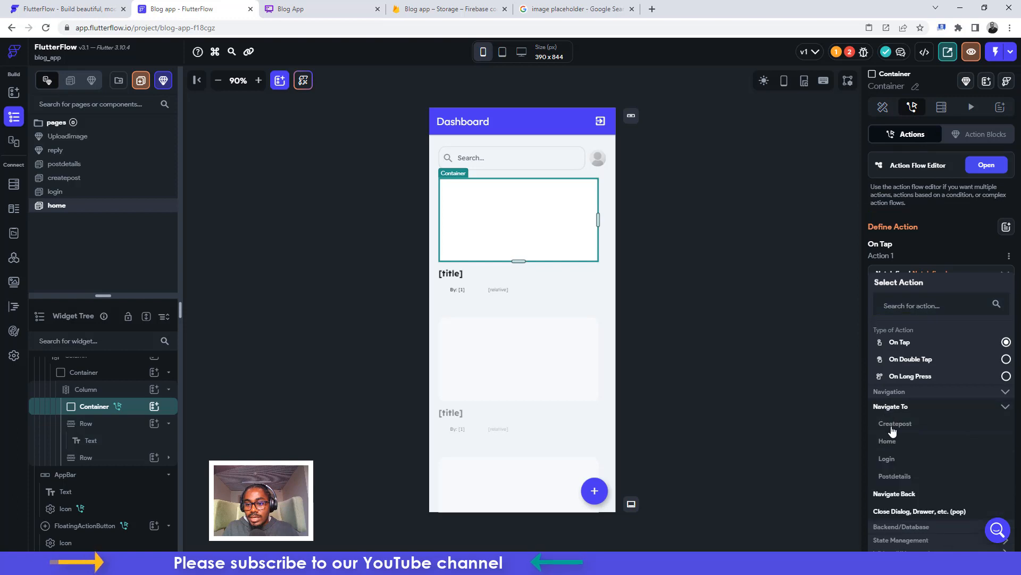
left_click(892, 475)
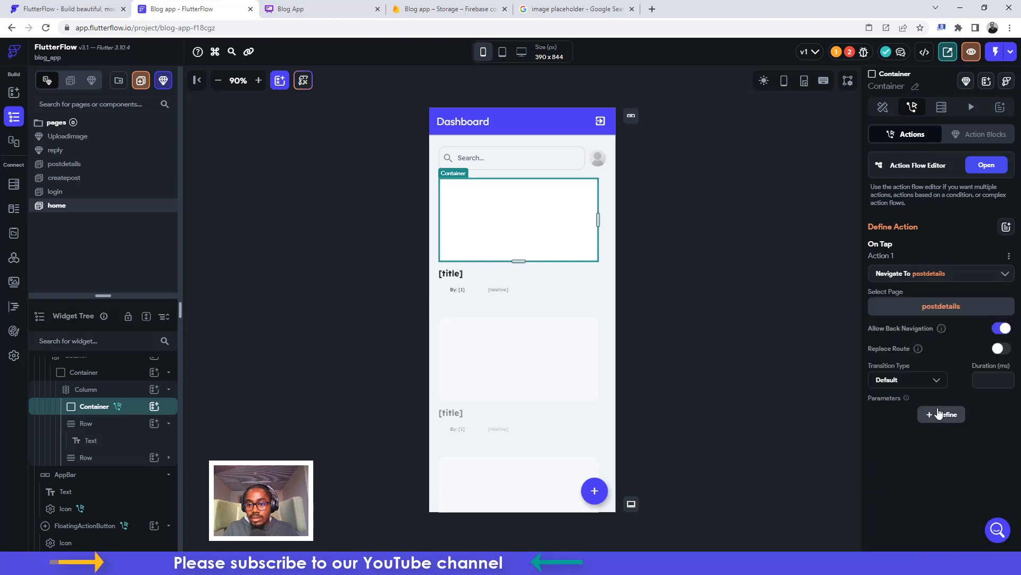
left_click(905, 380)
left_click(900, 383)
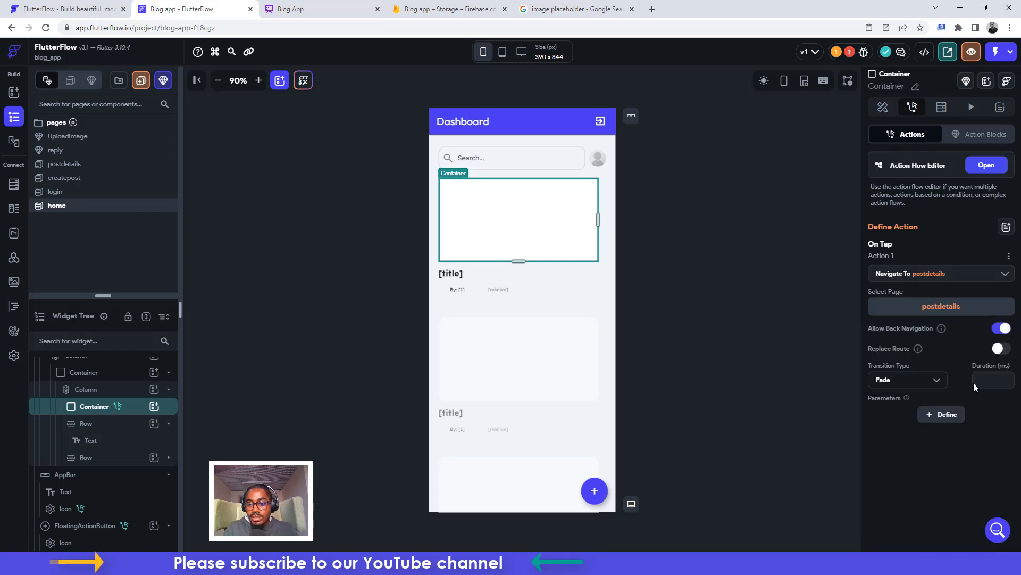
left_click(990, 375)
type("500")
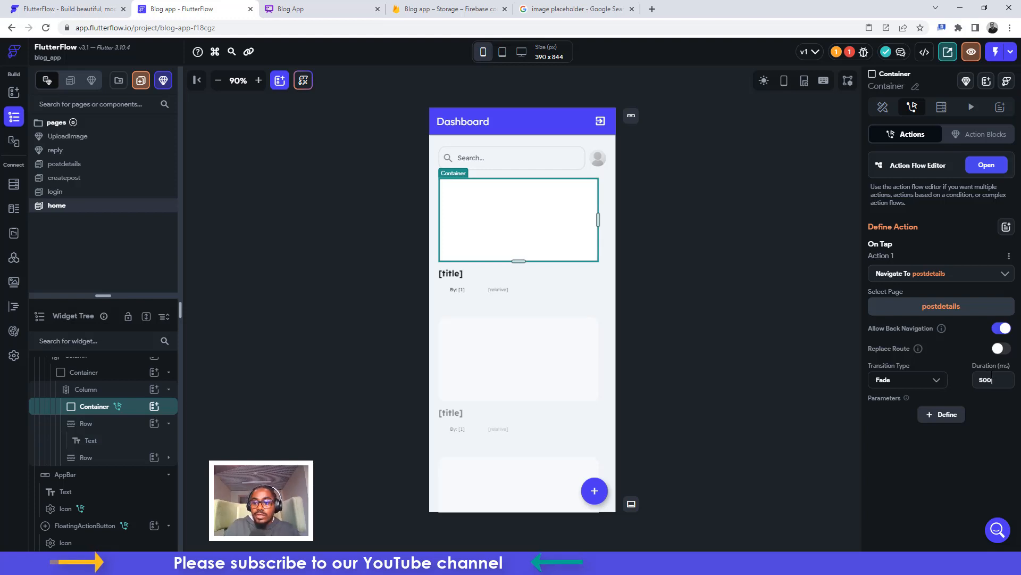
Define a postRef parameter on postdetails as a Document Reference to the post collection
left_click(943, 414)
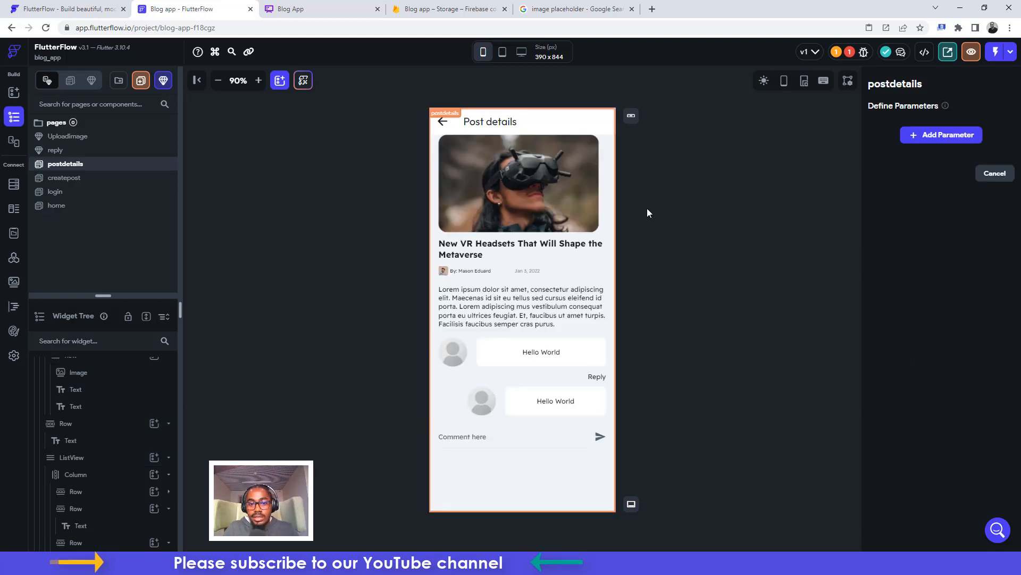
left_click(934, 138)
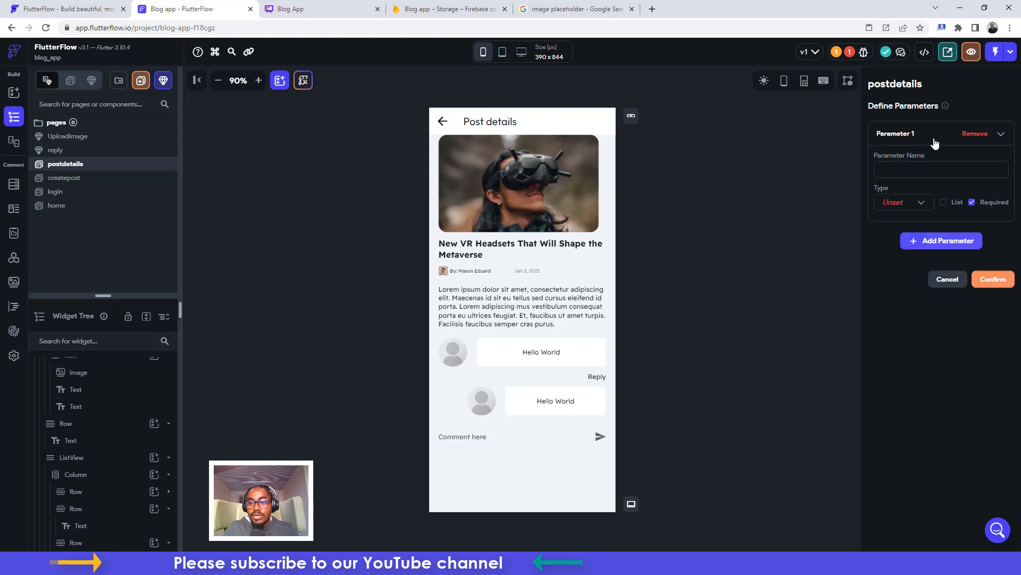
left_click(895, 167)
type("pst")
key("BackSpace")
key("BackSpace")
key("BackSpace")
type("P")
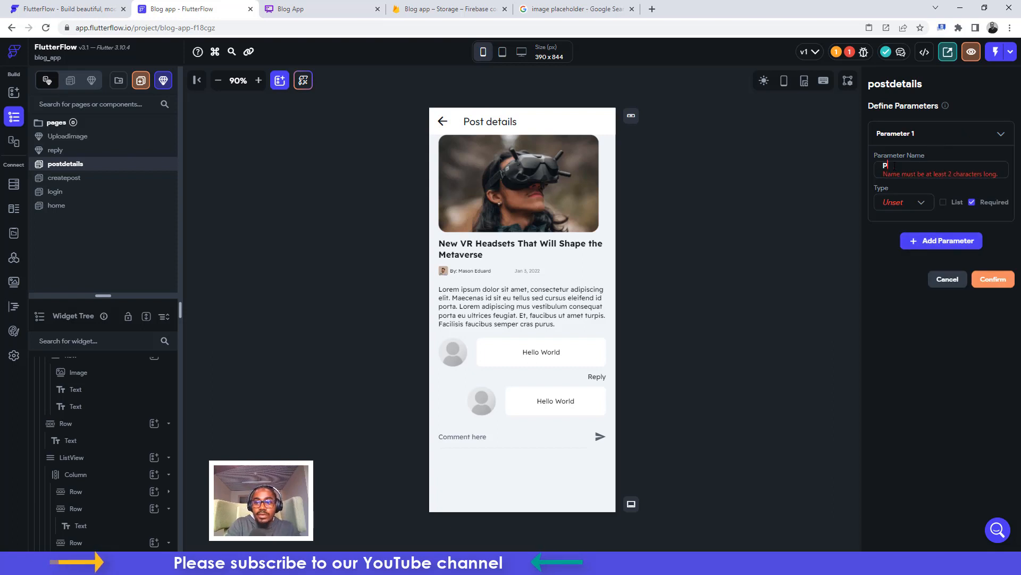
type("ostRe")
type("f")
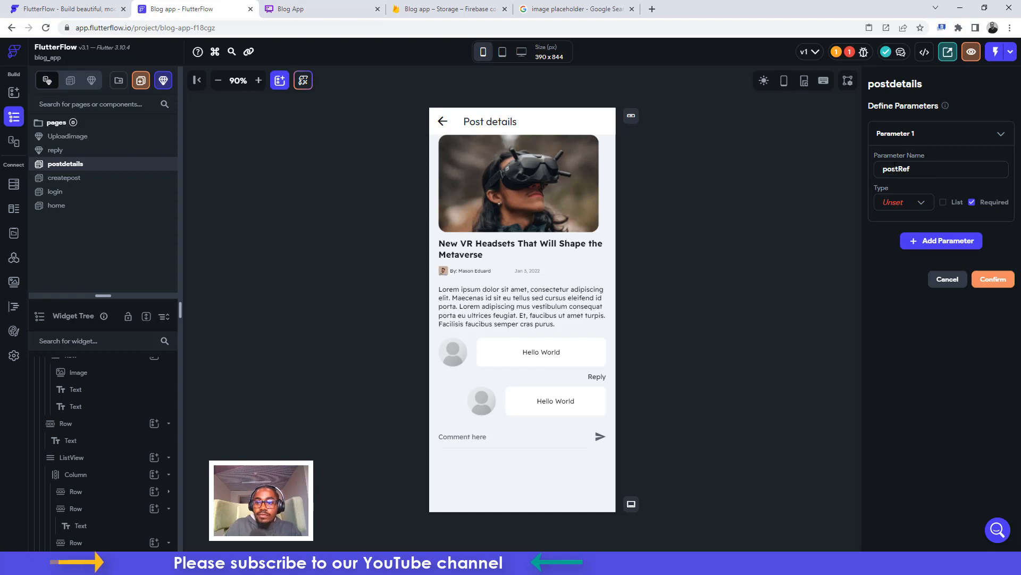
left_click(905, 209)
left_click(899, 332)
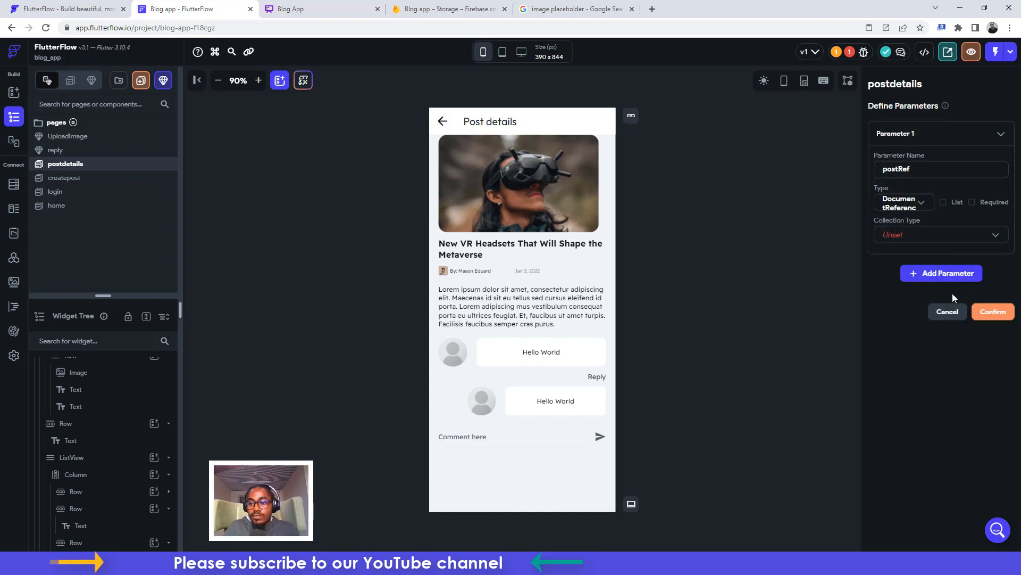
left_click(919, 235)
left_click(892, 262)
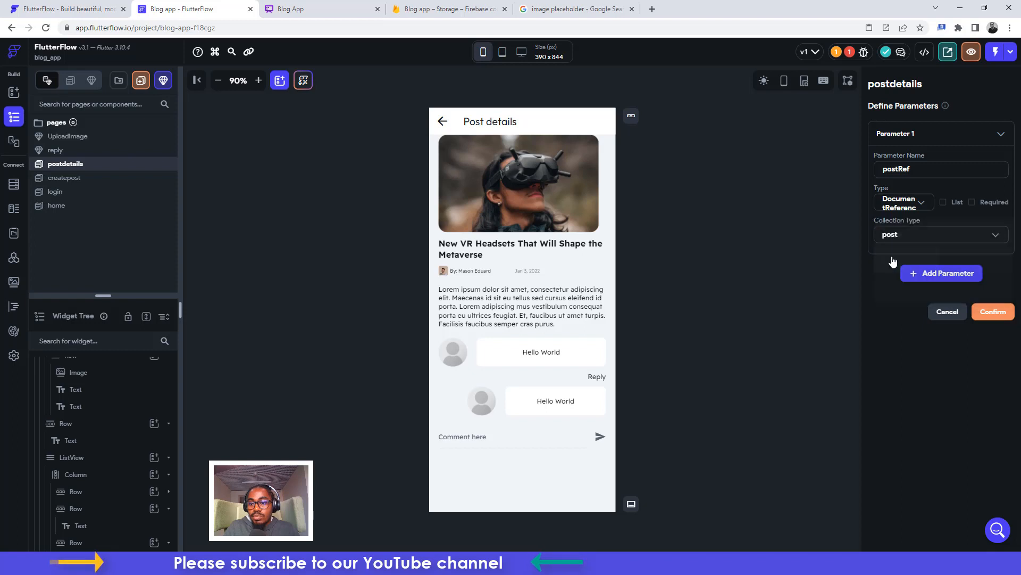
left_click(989, 316)
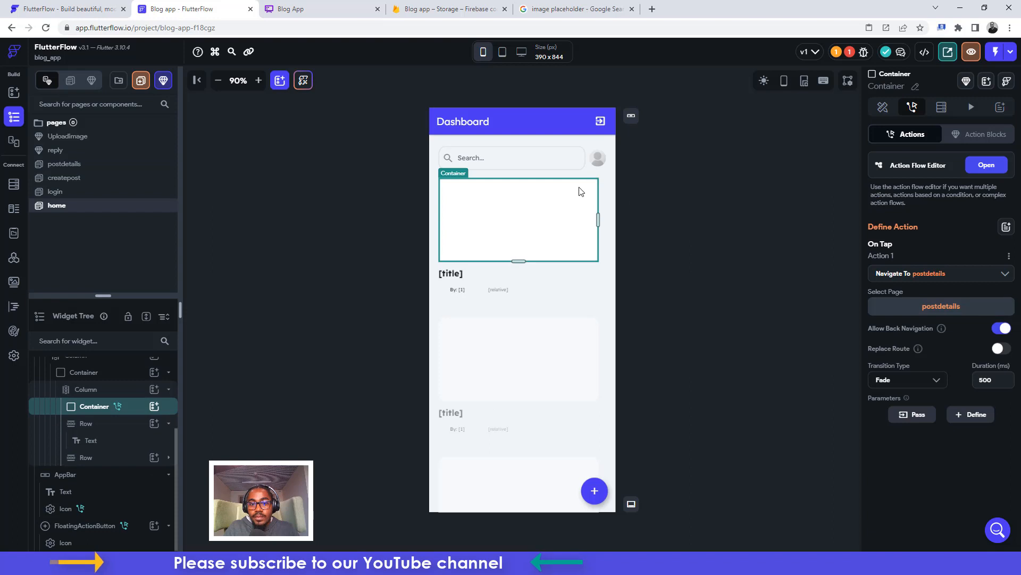
Pass the current post document's Reference as the postRef value in the navigation
left_click(921, 414)
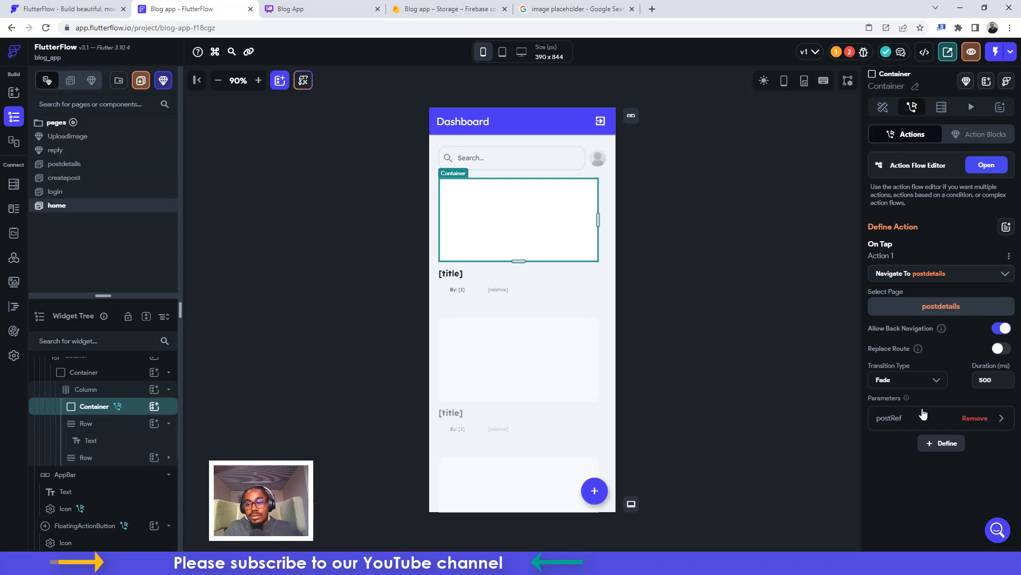
left_click(892, 417)
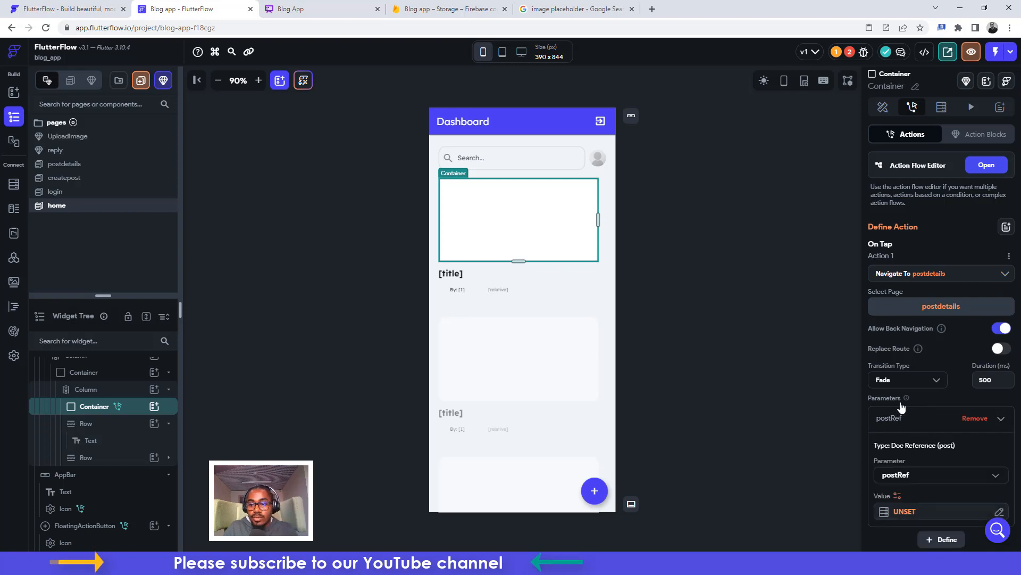
left_click(907, 511)
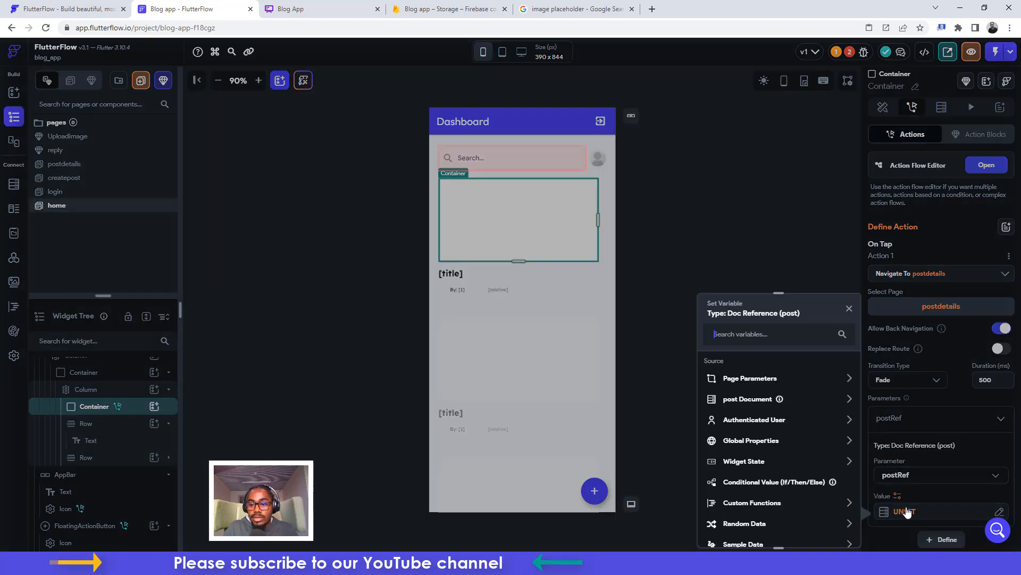
left_click(746, 400)
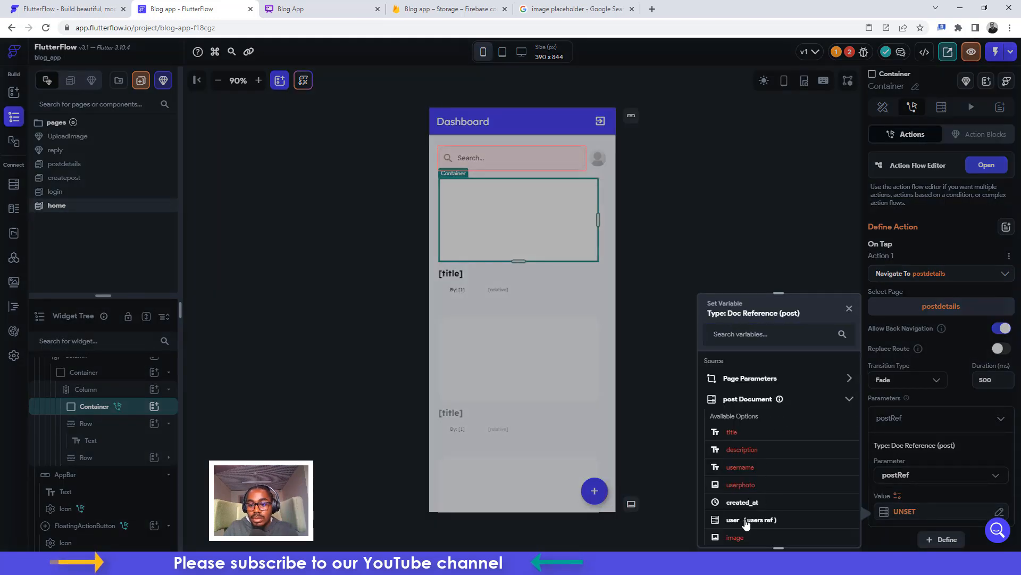
scroll(768, 474, "down", 1)
left_click(765, 509)
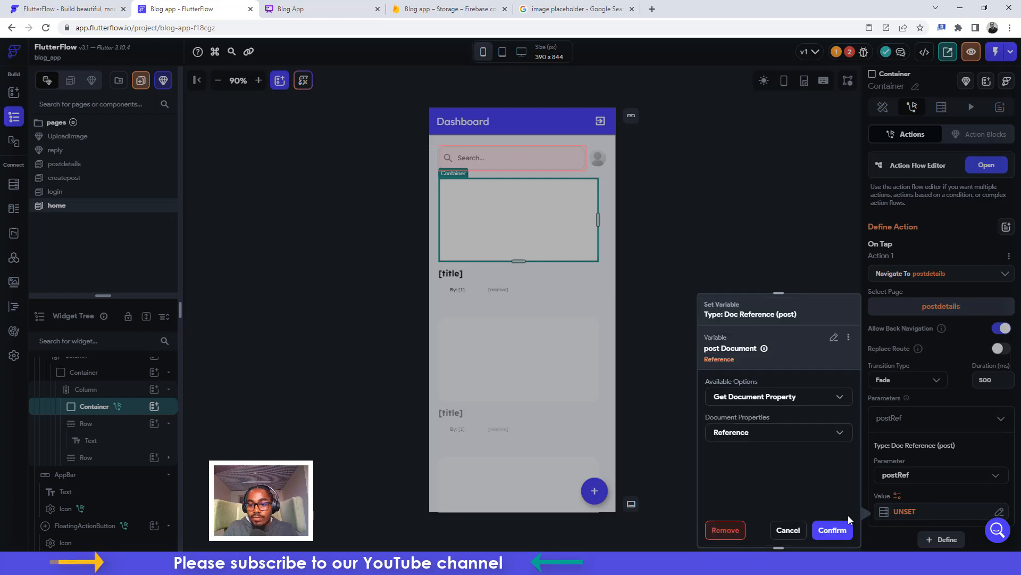
left_click(843, 532)
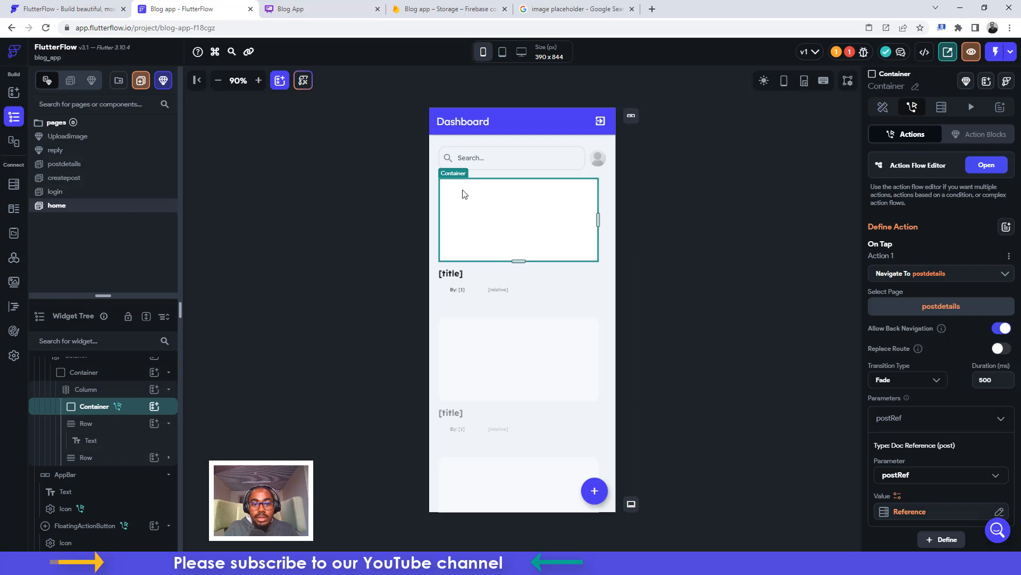
Add a Document from Reference backend query to the postdetails page root
left_click(65, 165)
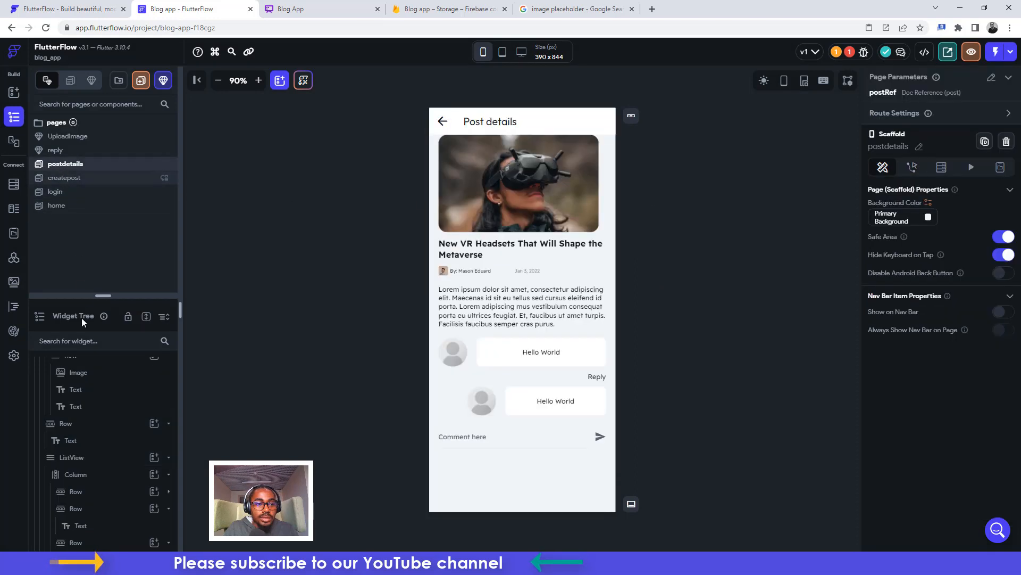
left_click_drag(109, 295, 109, 209)
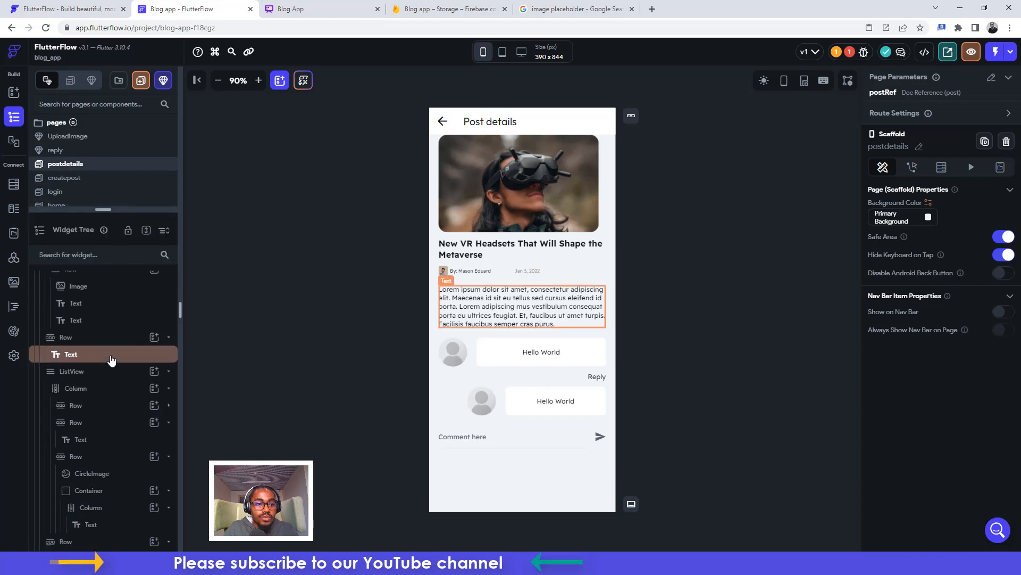
scroll(110, 358, "up", 3)
left_click(106, 282)
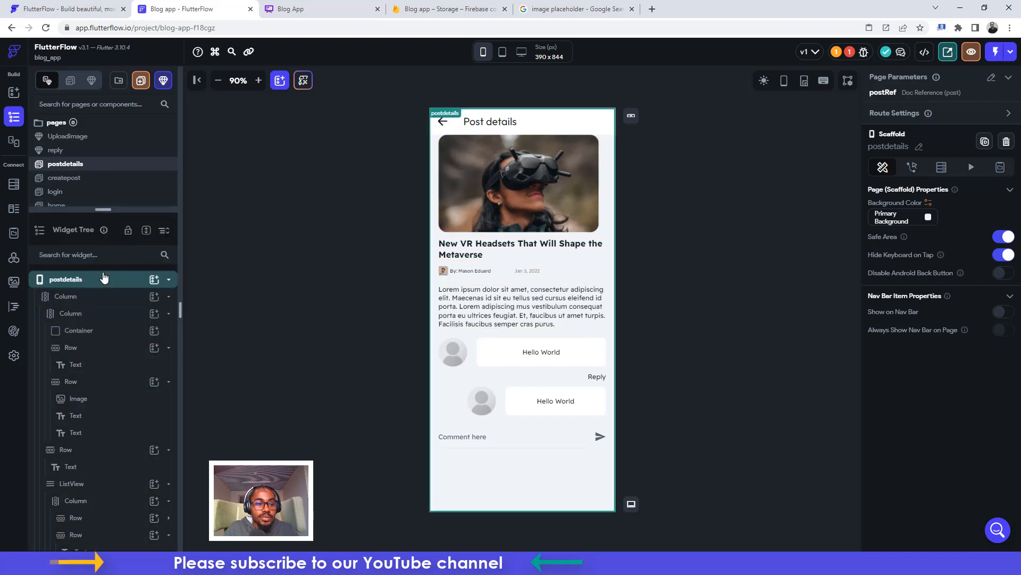
left_click(941, 168)
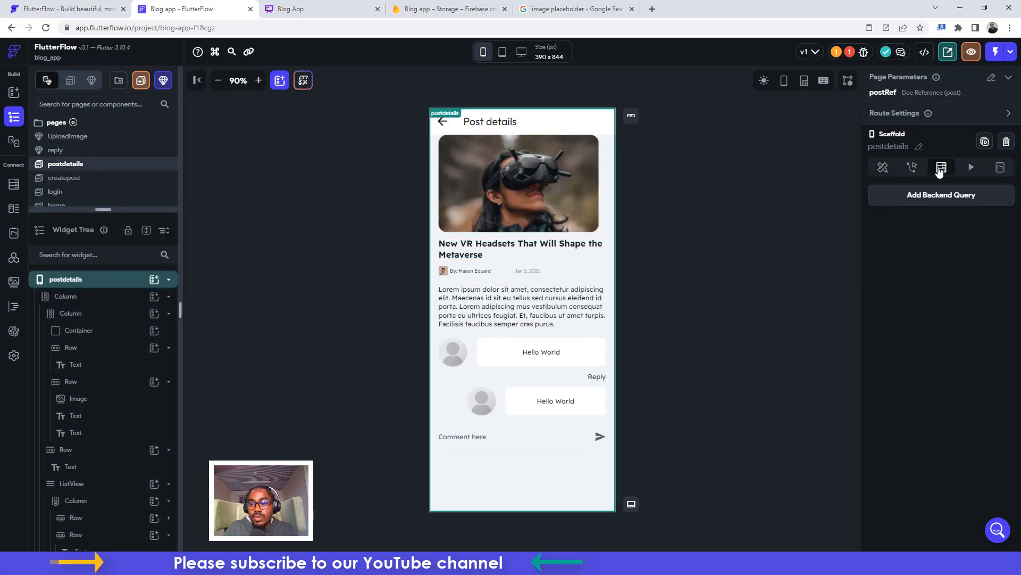
left_click(955, 202)
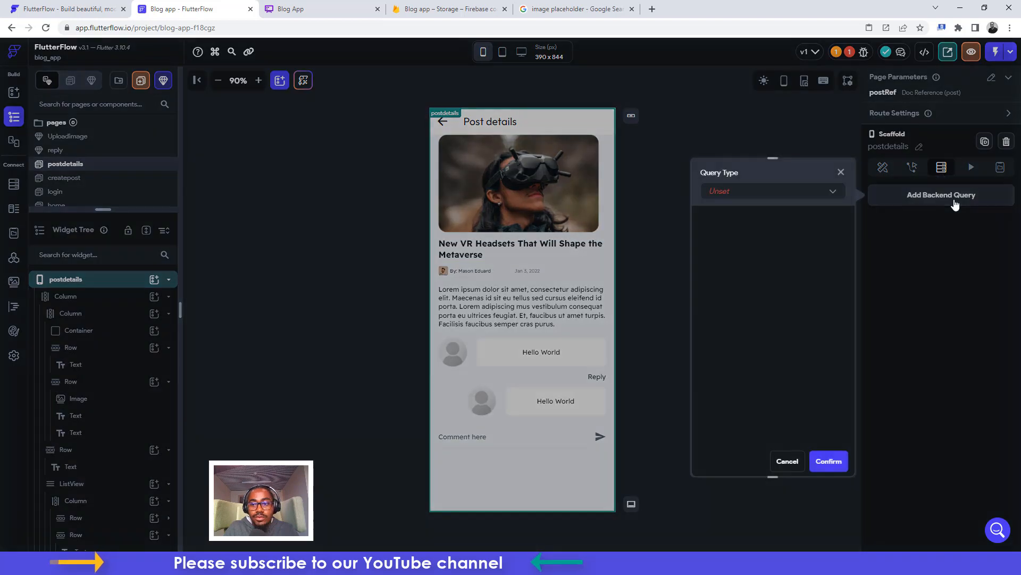
left_click(756, 196)
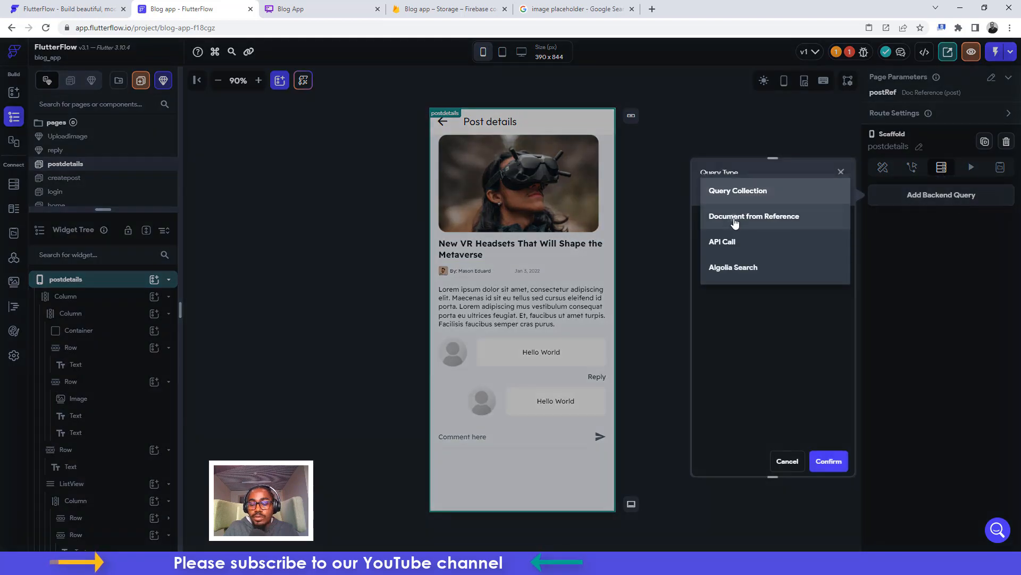
left_click(735, 218)
Load the query's post collection document from the postRef parameter and save it
left_click(733, 249)
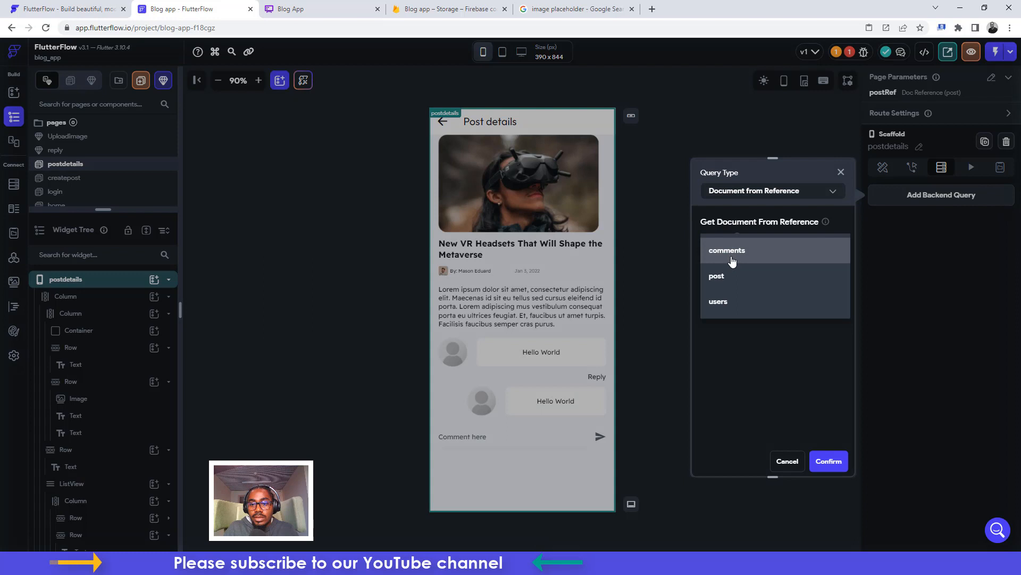
left_click(726, 283)
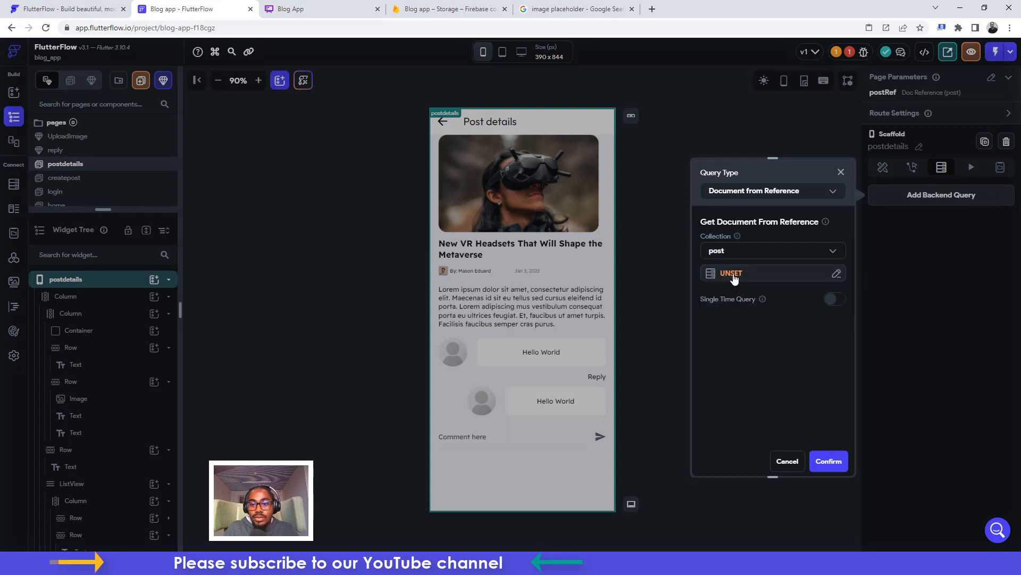
left_click(734, 277)
left_click(570, 365)
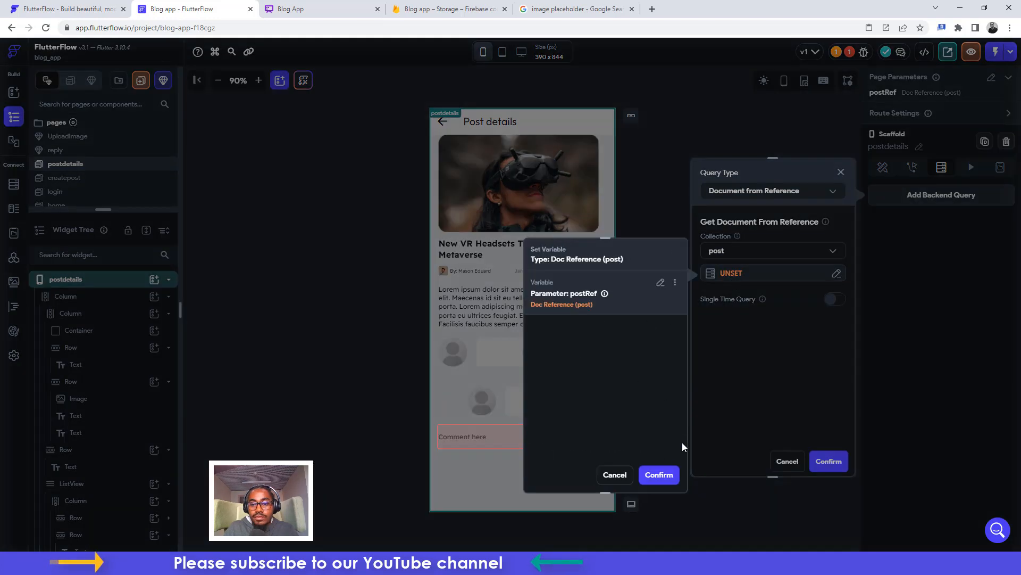
left_click(659, 475)
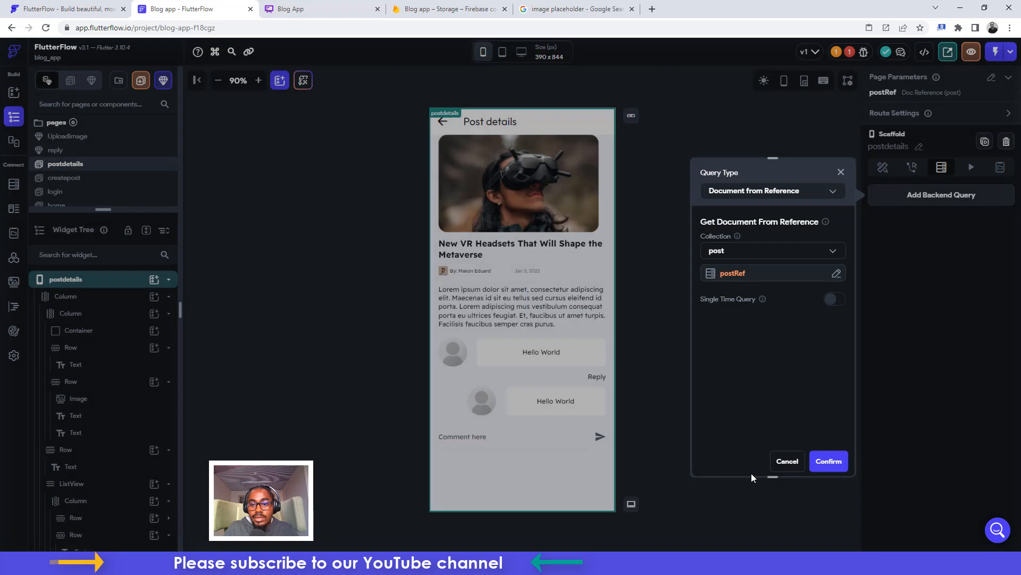
left_click(829, 461)
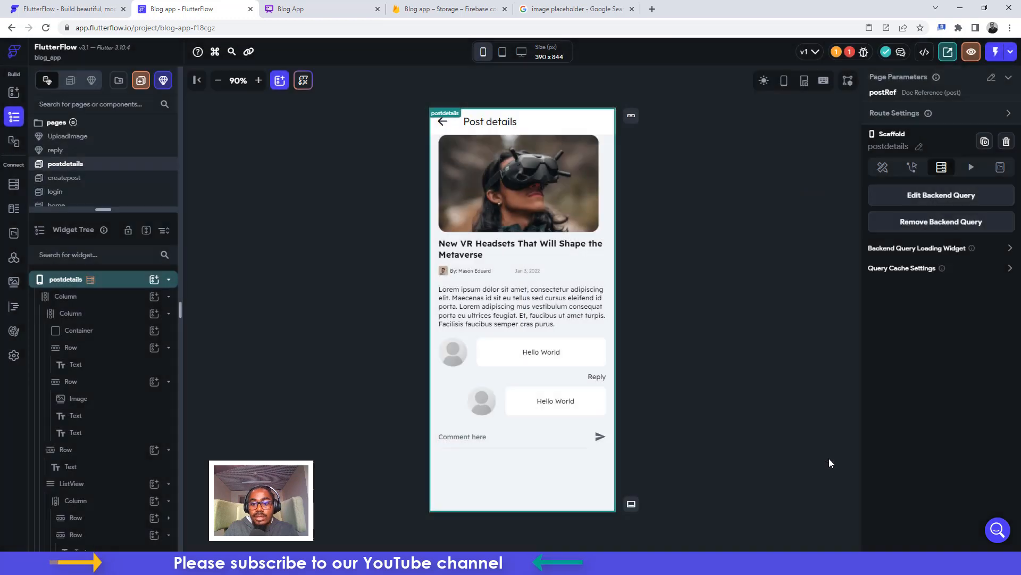
left_click(506, 163)
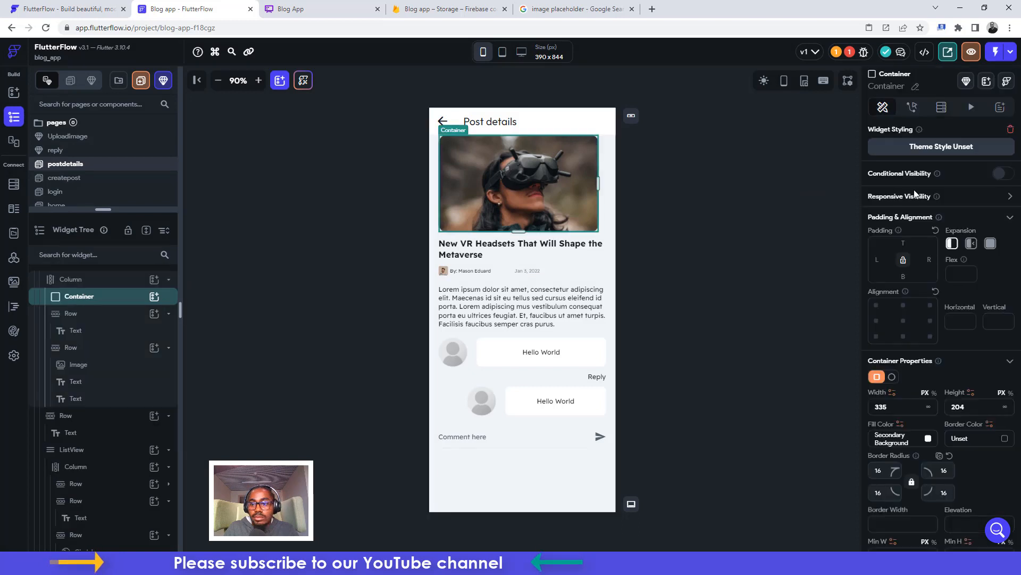
Set the header container's background to a Network image bound to the post's image field
scroll(913, 231, "down", 5)
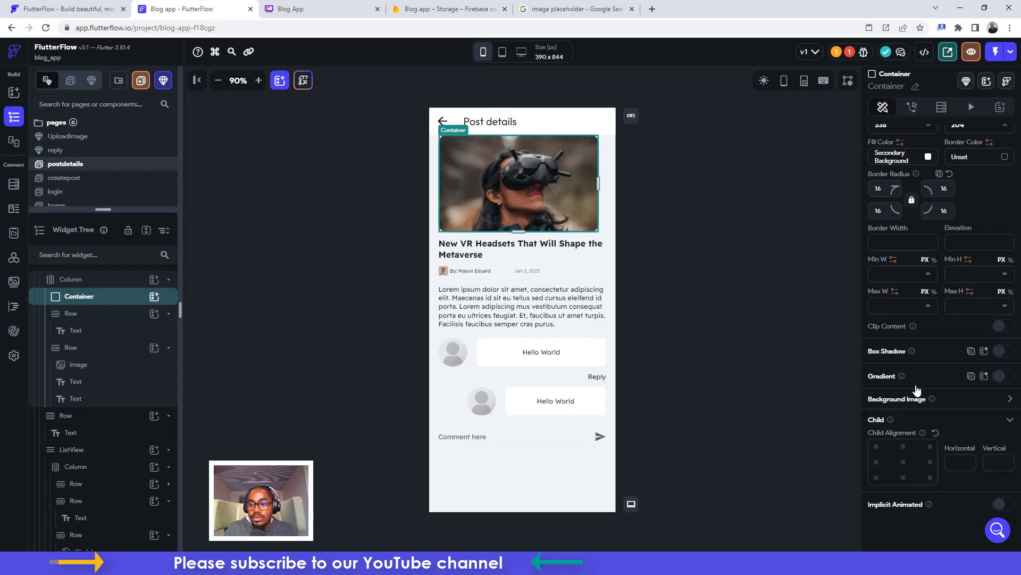
scroll(979, 381, "up", 1)
scroll(957, 318, "down", 1)
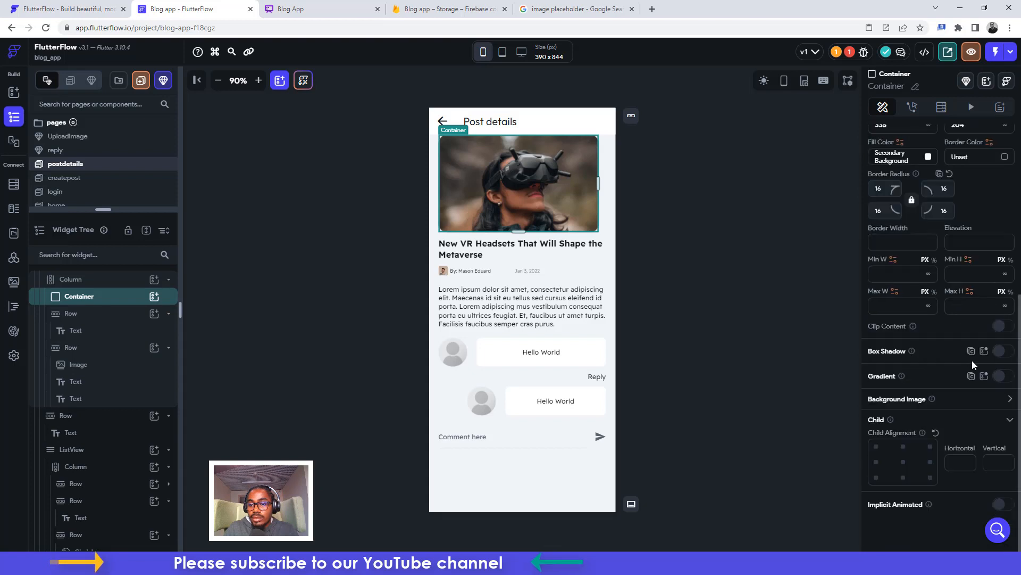
left_click(1010, 399)
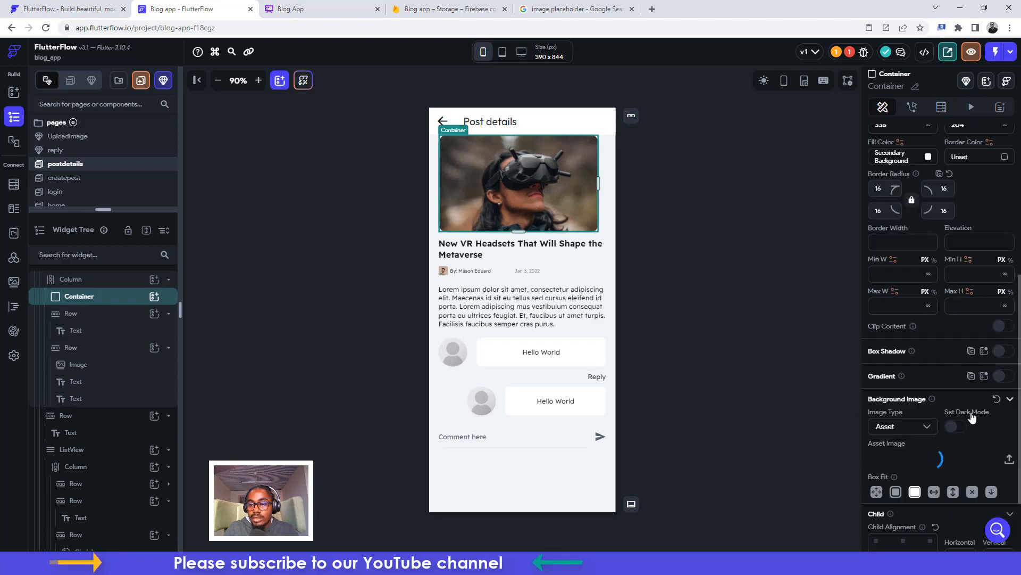
left_click(910, 427)
left_click(894, 401)
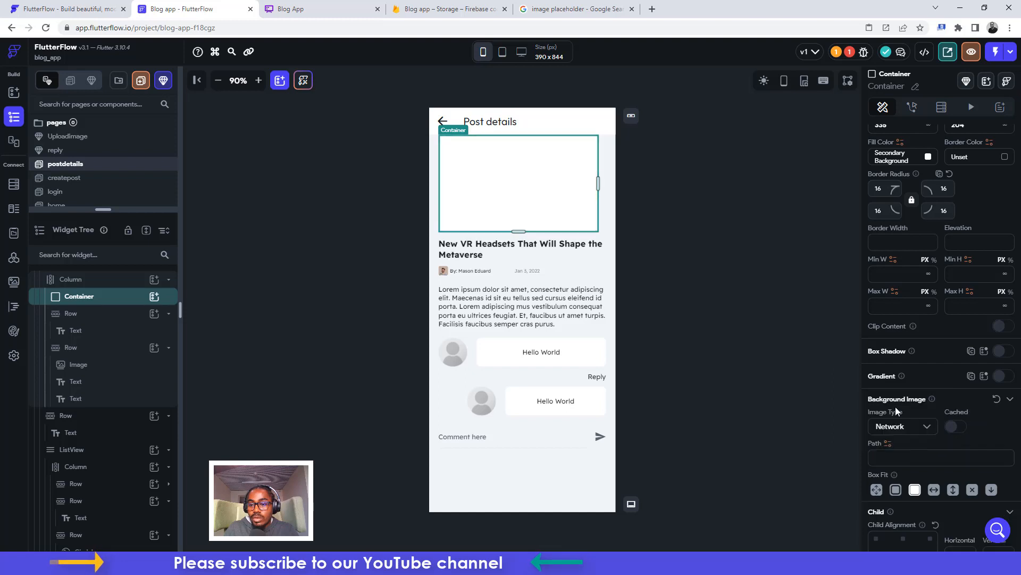
left_click(889, 445)
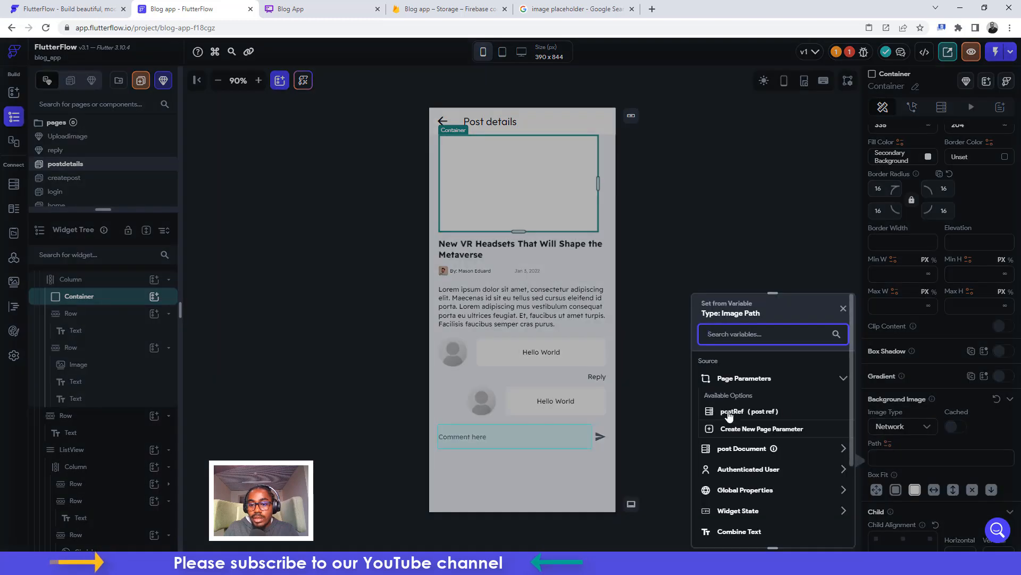
left_click(740, 449)
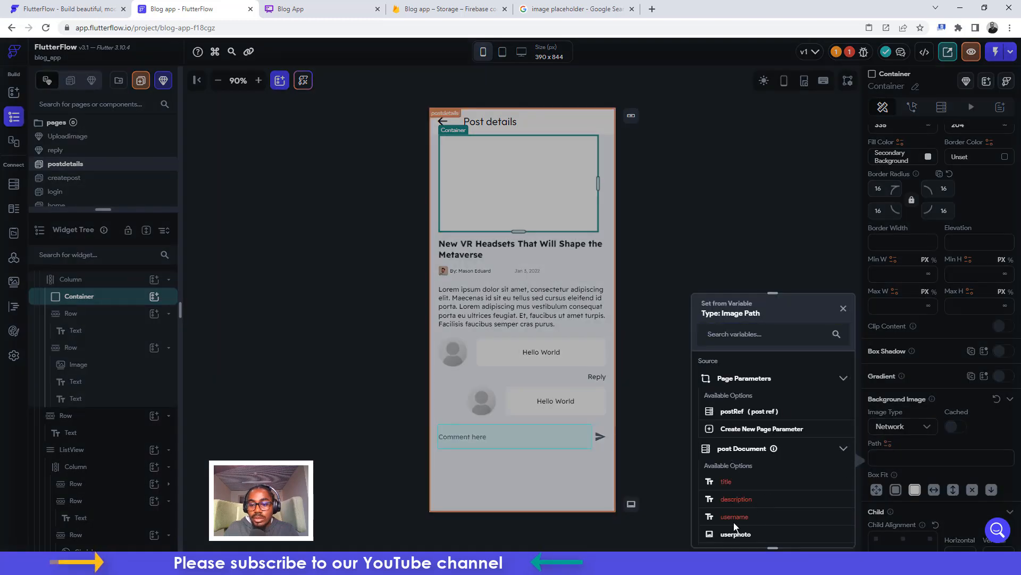
scroll(734, 537, "down", 2)
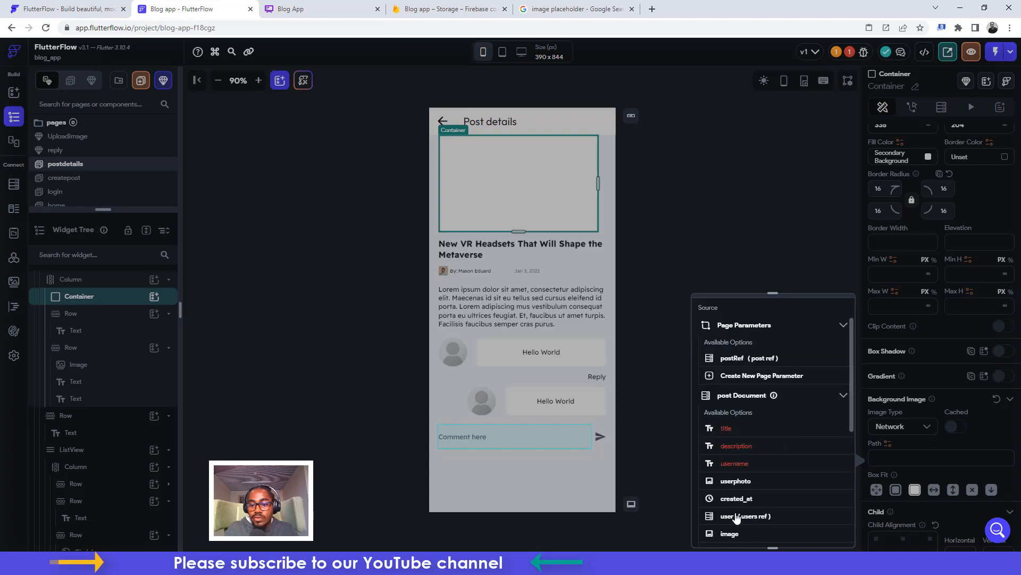
left_click(729, 534)
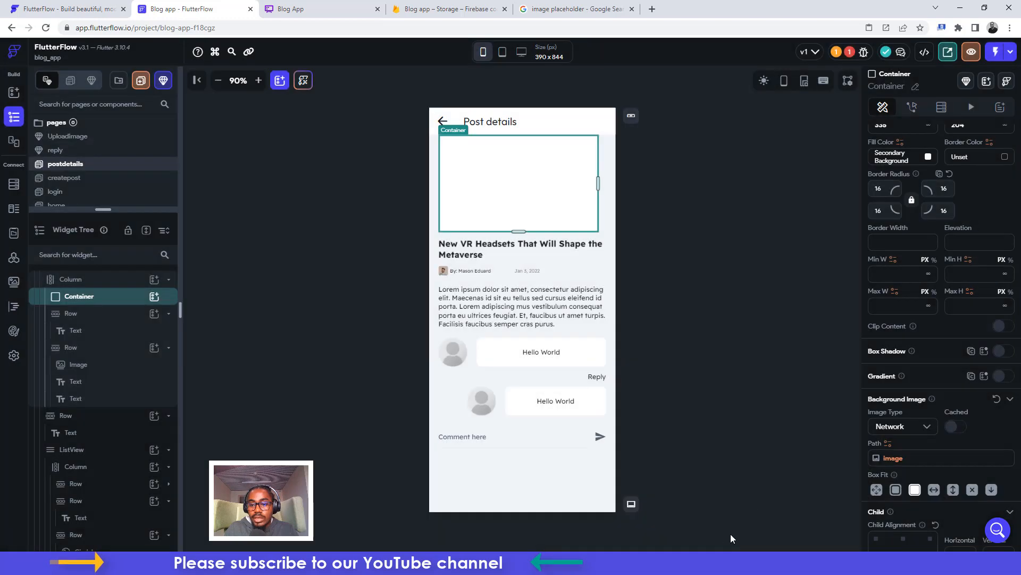
Bind the heading text to the post document's title
left_click(486, 248)
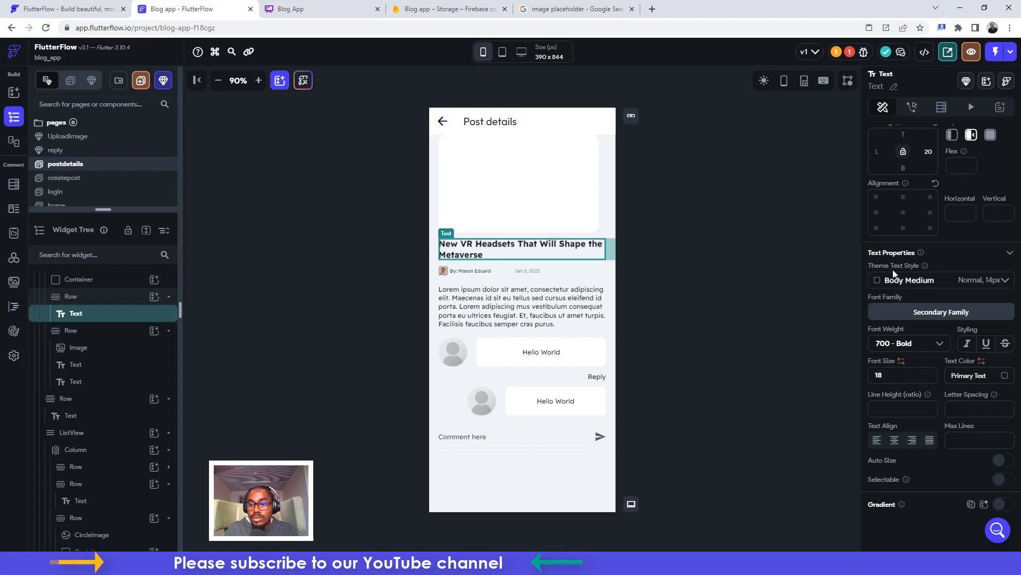
scroll(908, 263, "up", 3)
left_click(886, 171)
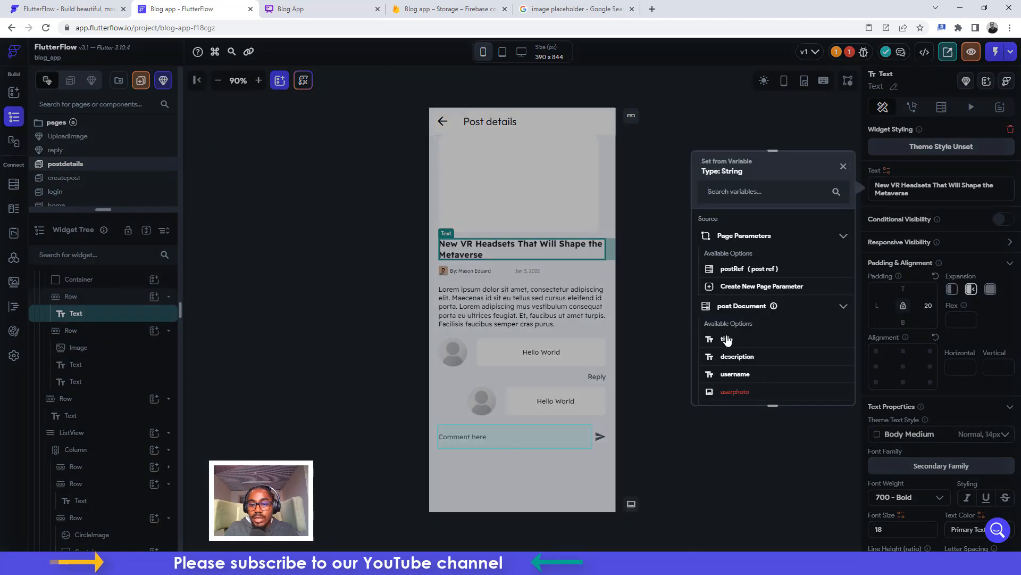
left_click(727, 339)
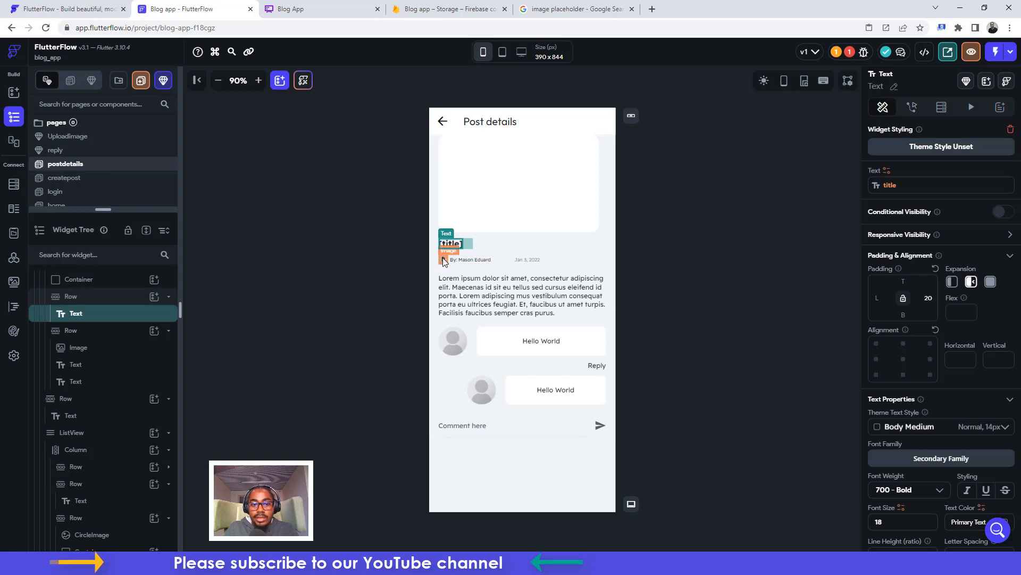
Make the small author photo a Network image from the post's userphoto
left_click(443, 260)
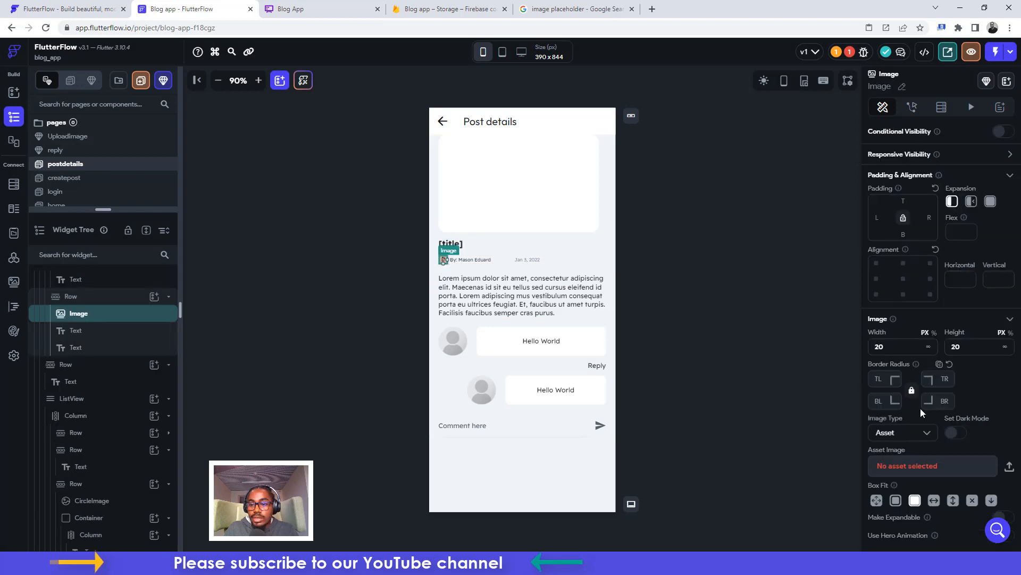
left_click(903, 433)
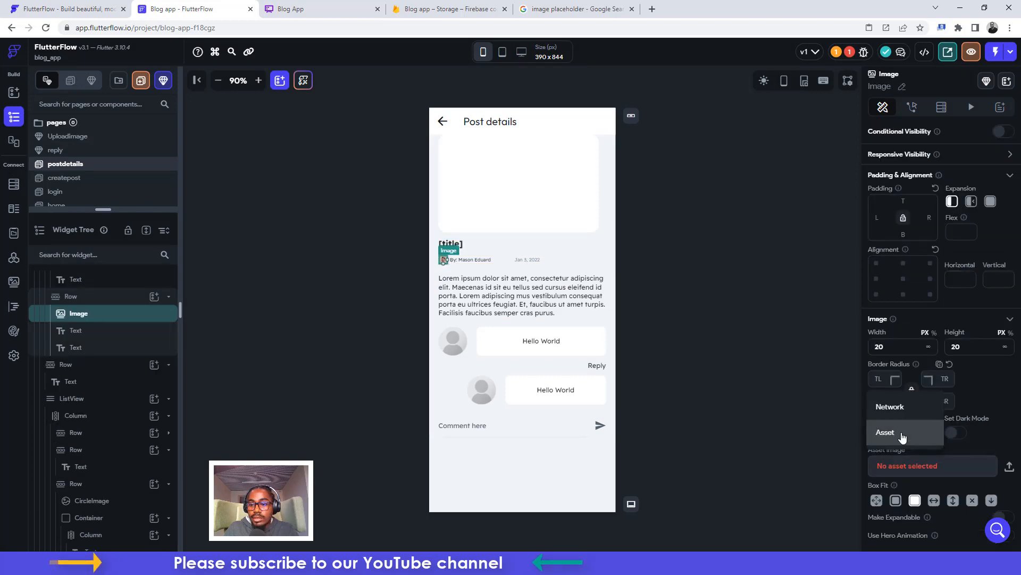
left_click(890, 408)
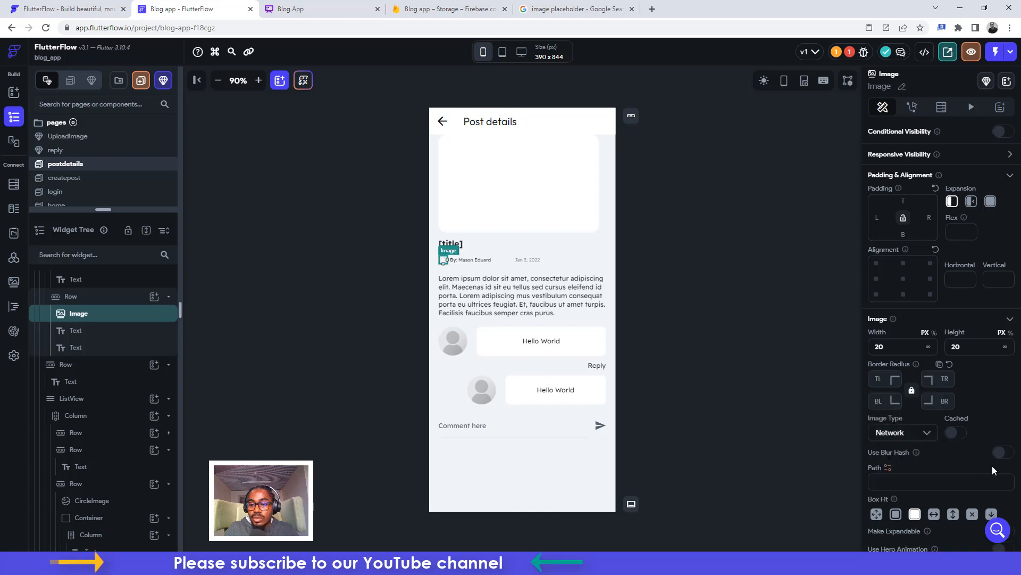
left_click(888, 467)
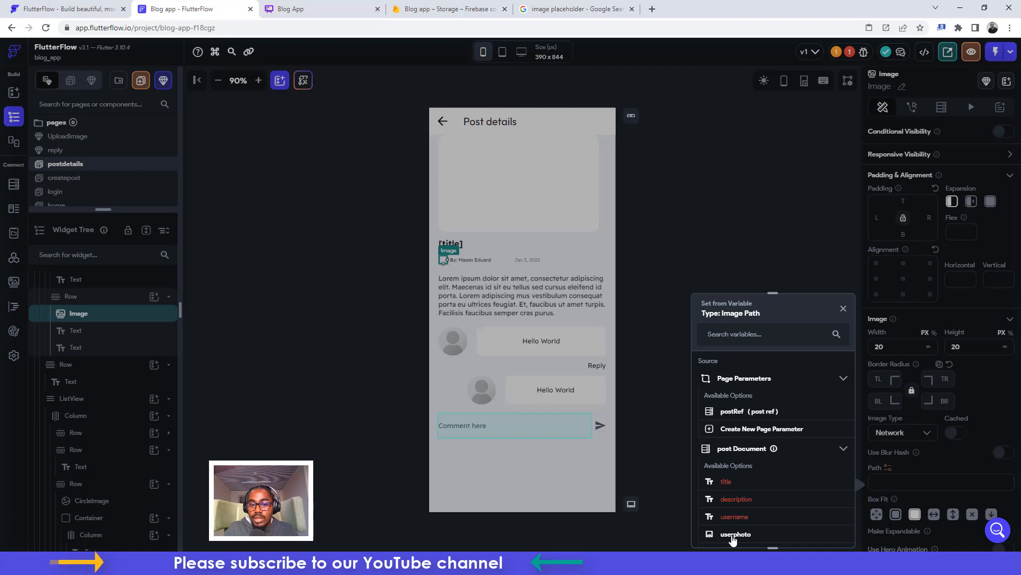
left_click(730, 535)
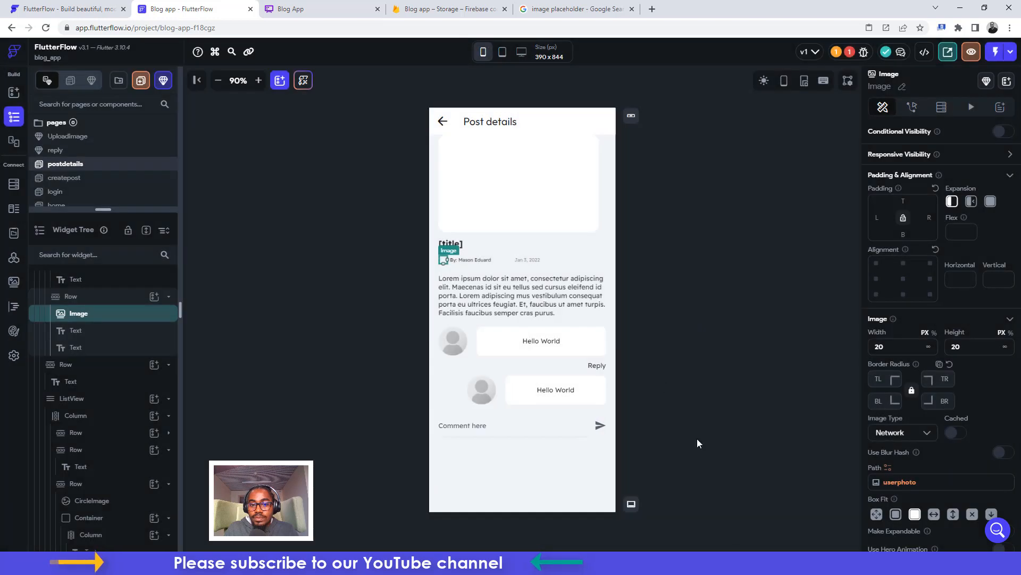
Bind the byline to combined text 'By:' followed by the post document's username
left_click(455, 260)
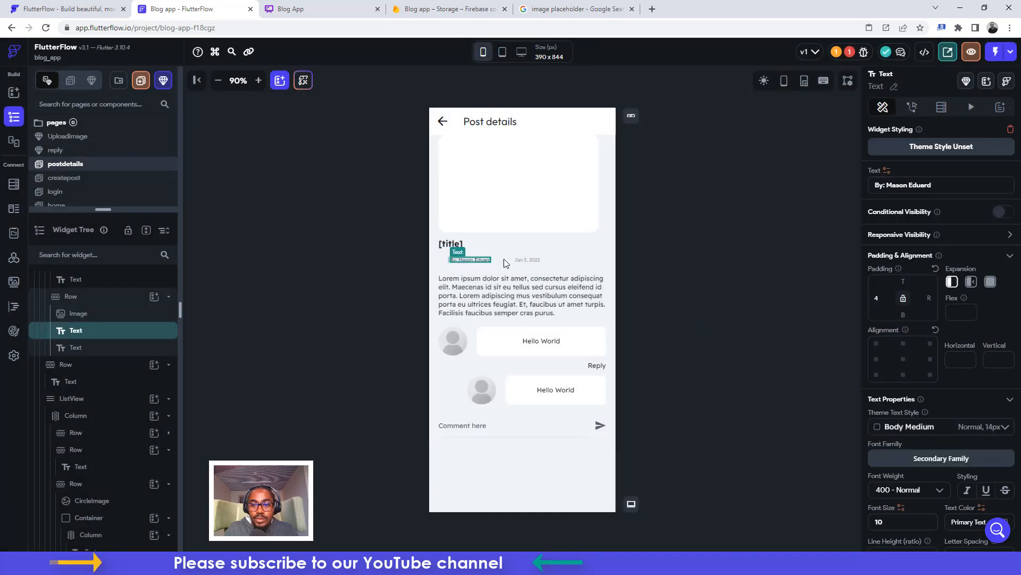
left_click(886, 170)
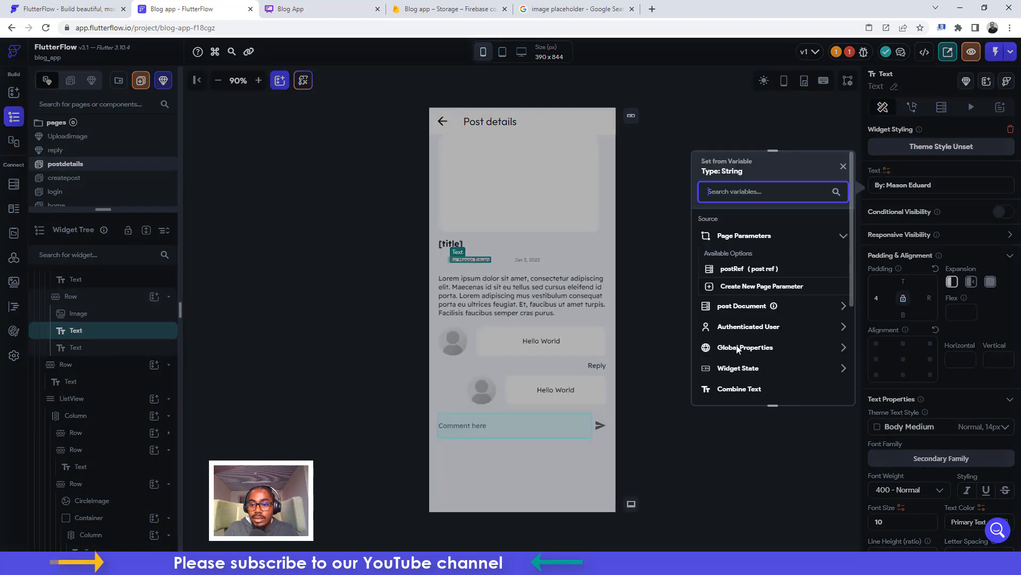
left_click(734, 391)
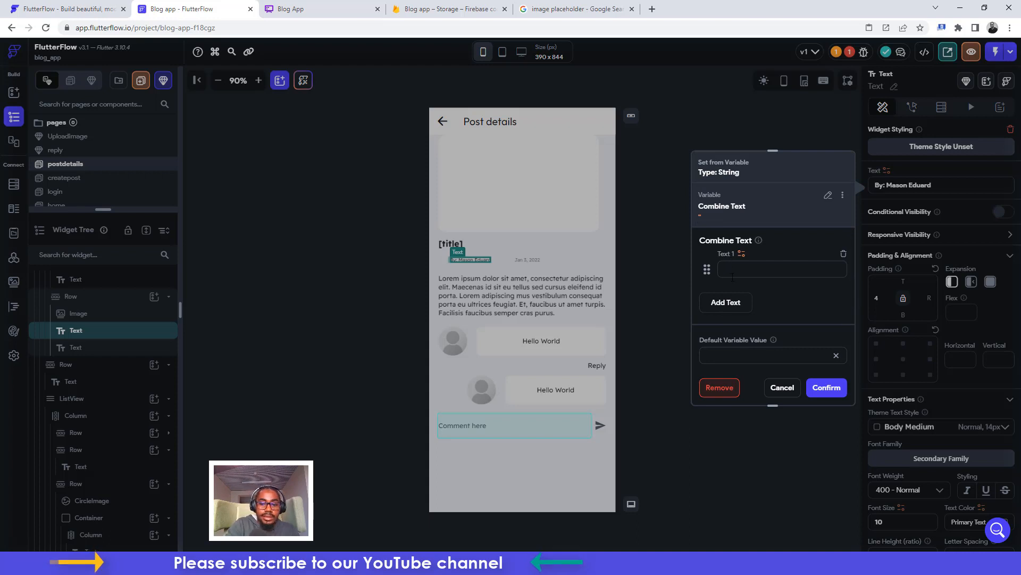
type("By:")
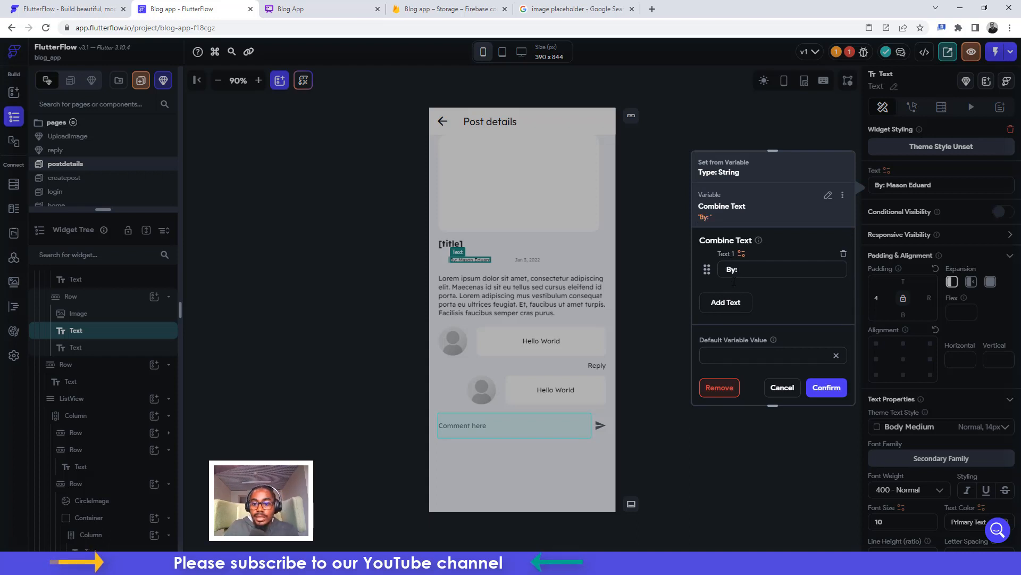
left_click(729, 301)
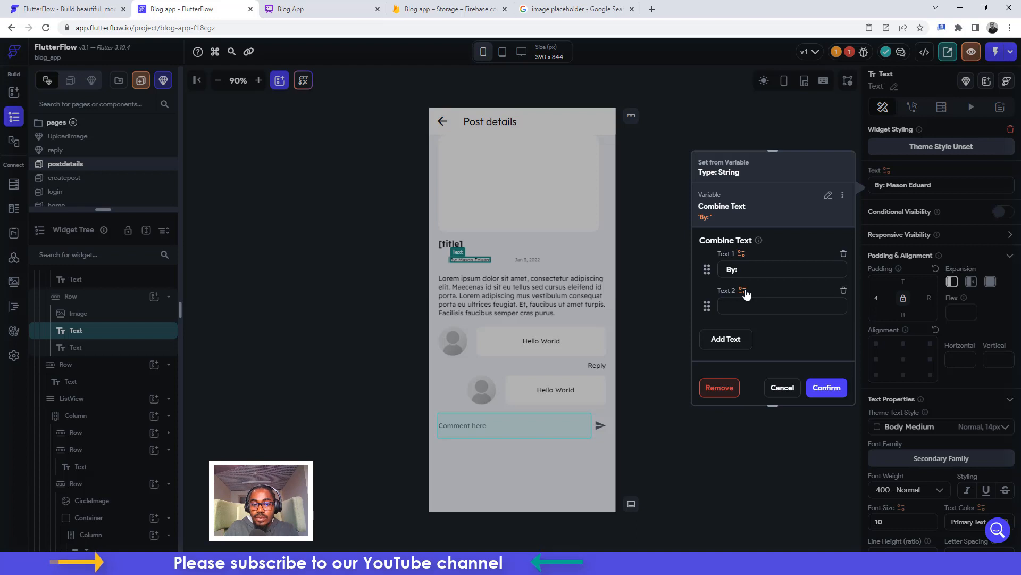
left_click(745, 293)
left_click(595, 416)
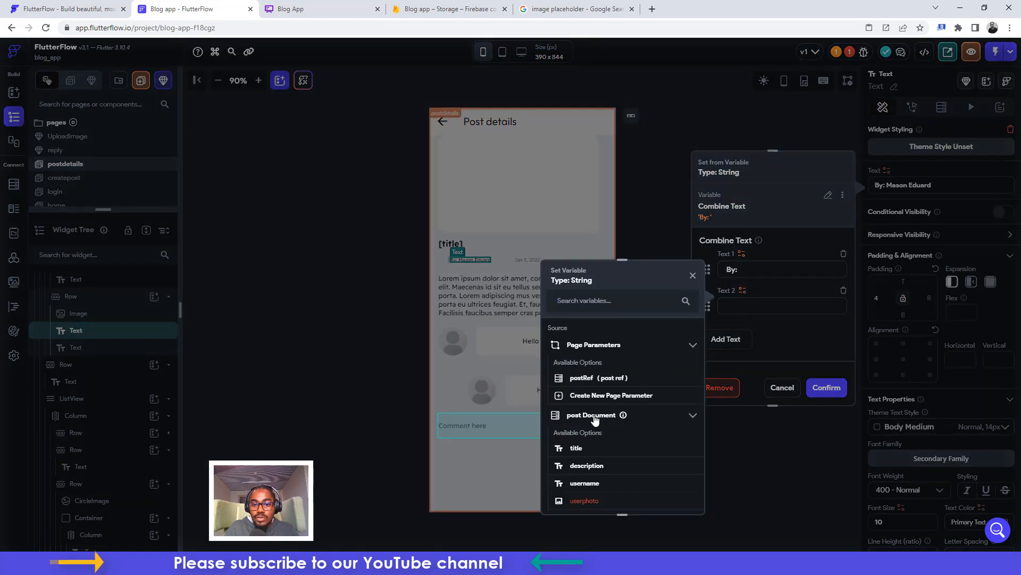
left_click(587, 484)
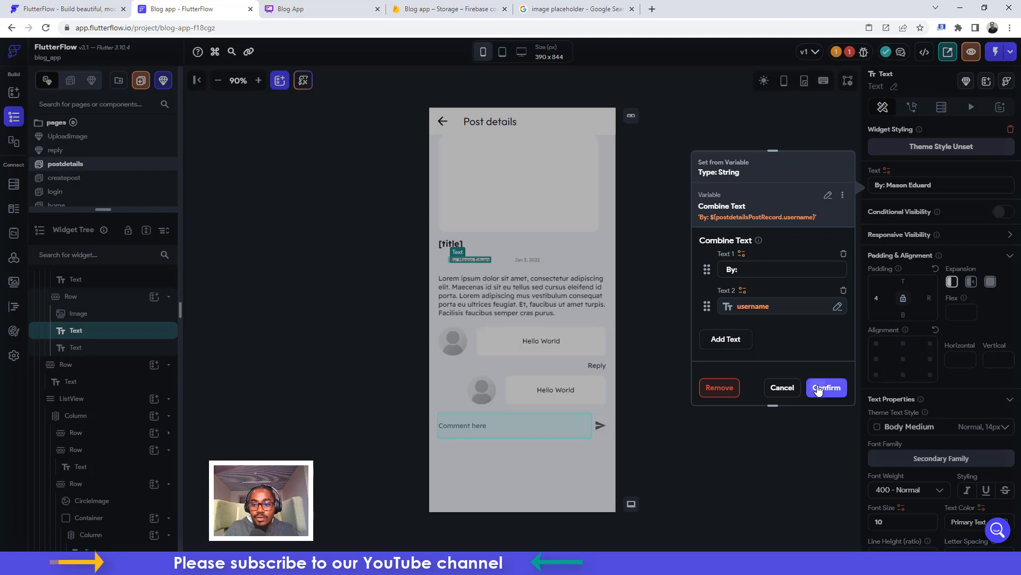
left_click(819, 389)
left_click(500, 260)
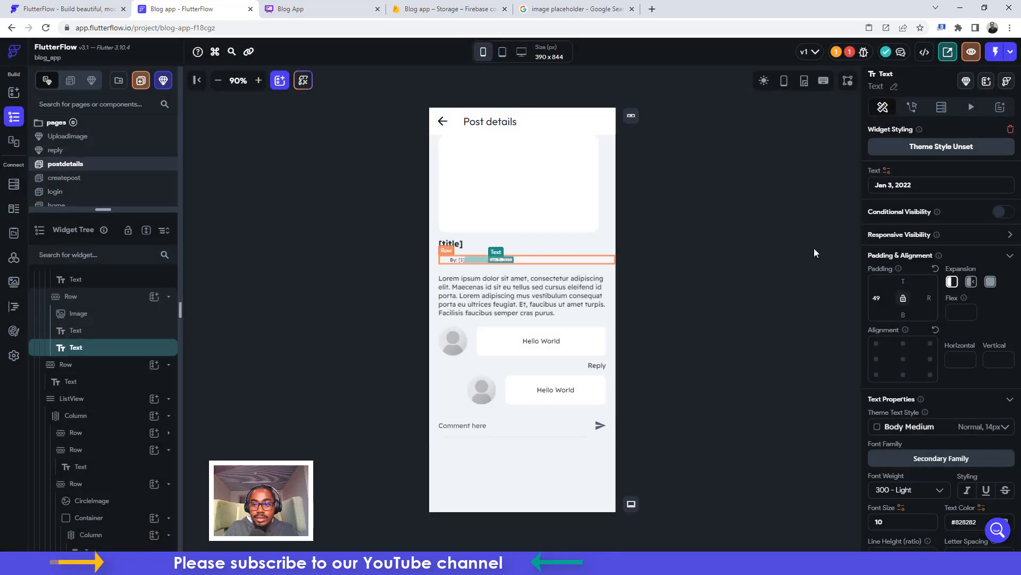
Bind the date text to the post's created_at, formatted as relative time
left_click(886, 172)
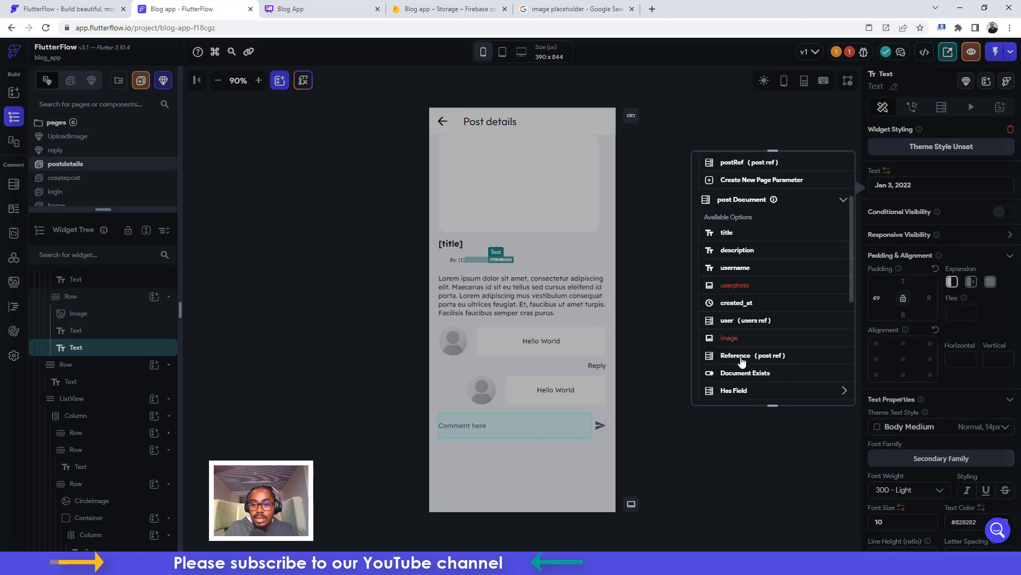
scroll(741, 366, "down", 2)
left_click(737, 303)
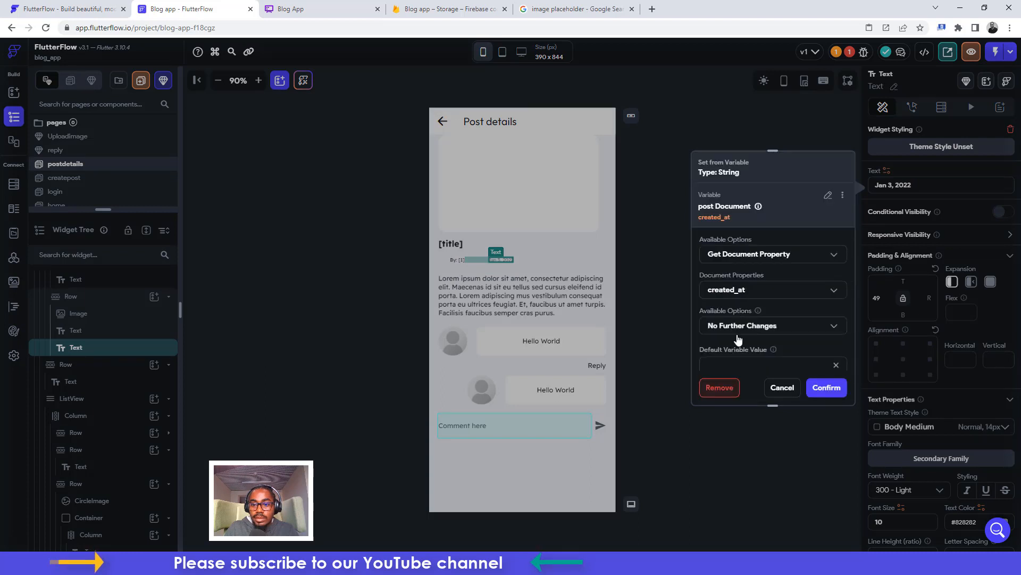
left_click(737, 325)
left_click(733, 278)
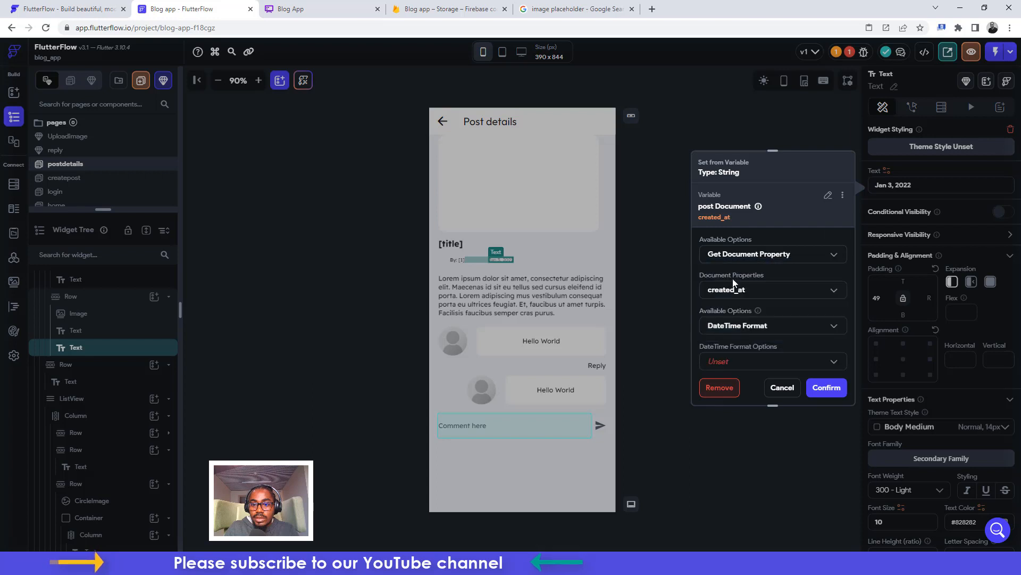
left_click(740, 361)
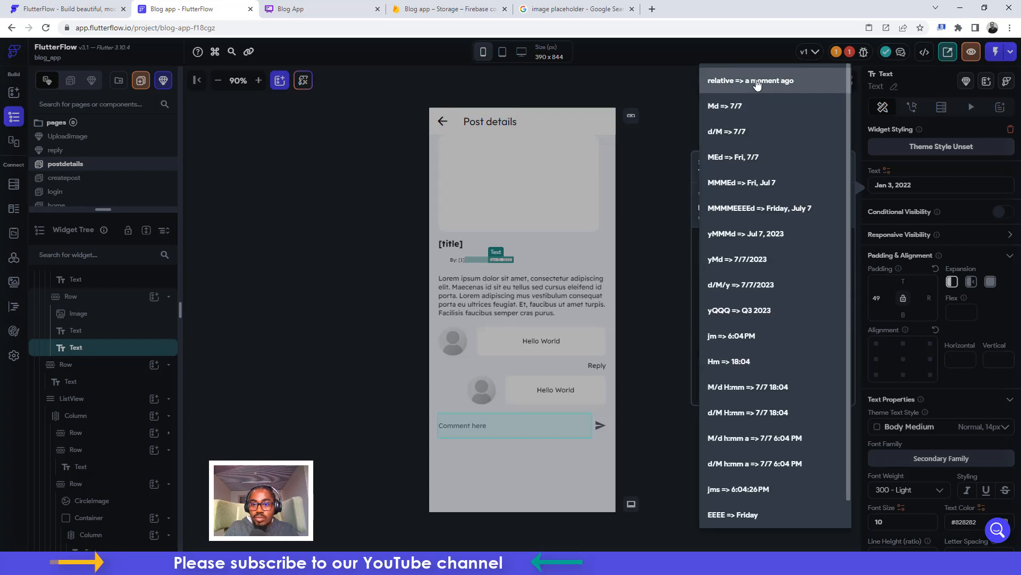
left_click(758, 84)
scroll(789, 352, "down", 2)
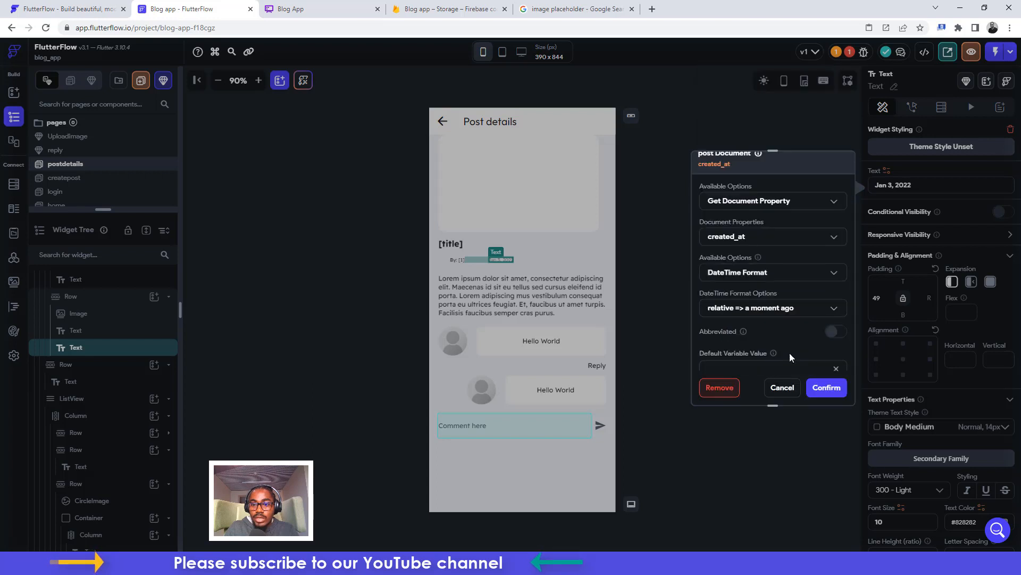
left_click(826, 387)
Replace the Lorem ipsum body text with the post document's description
left_click(480, 283)
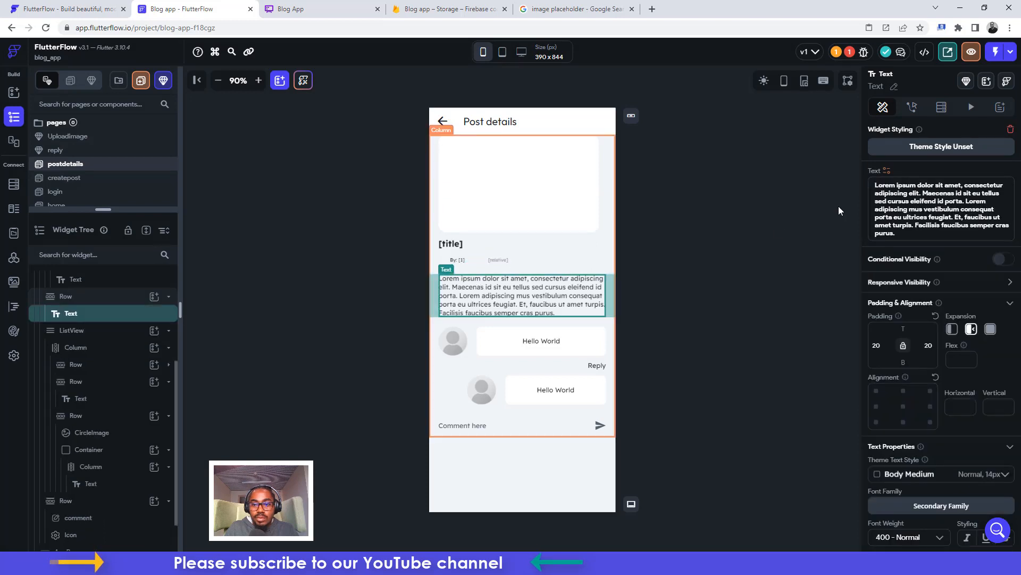
left_click(887, 170)
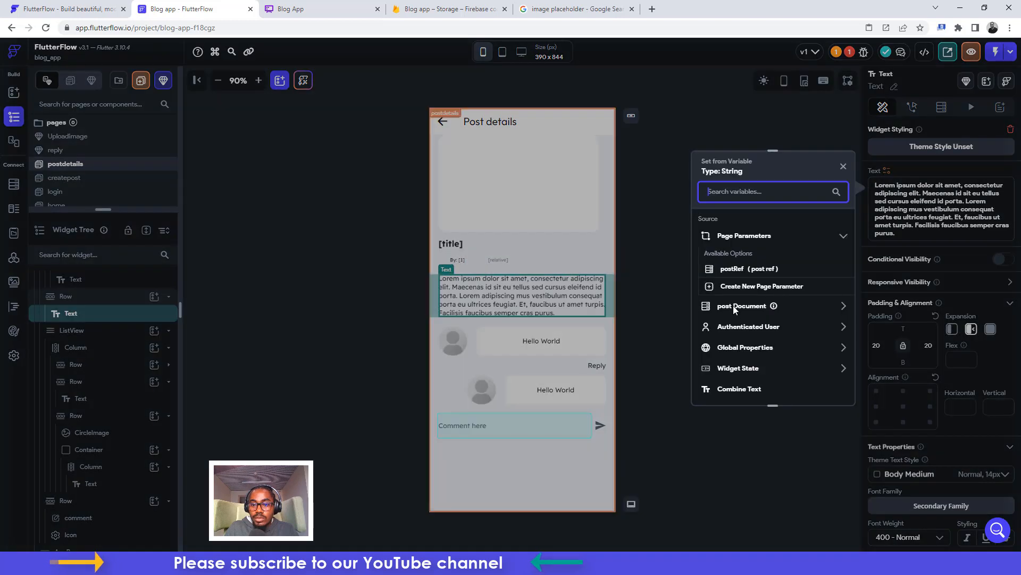
left_click(740, 306)
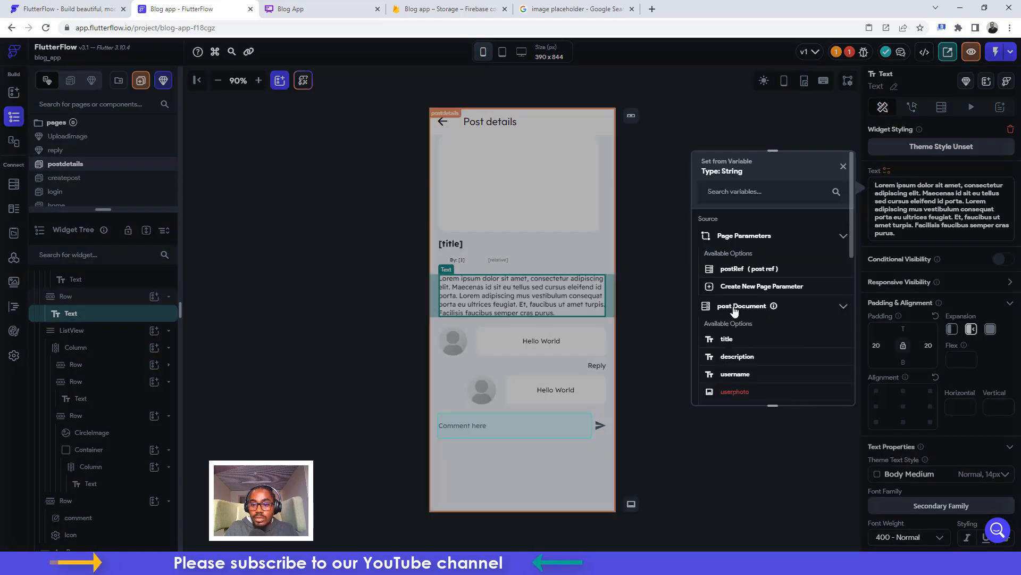
left_click(732, 356)
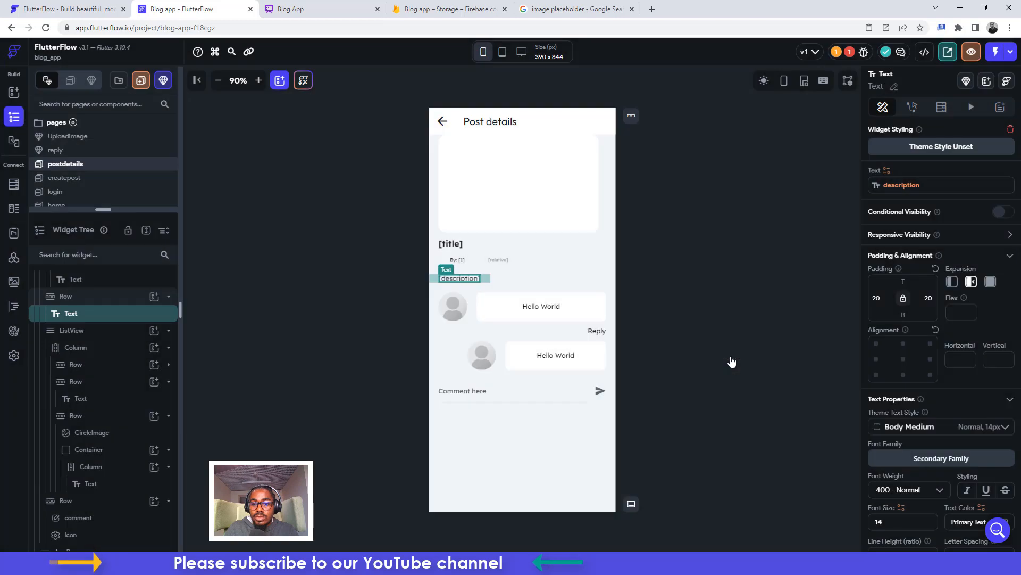
left_click(715, 235)
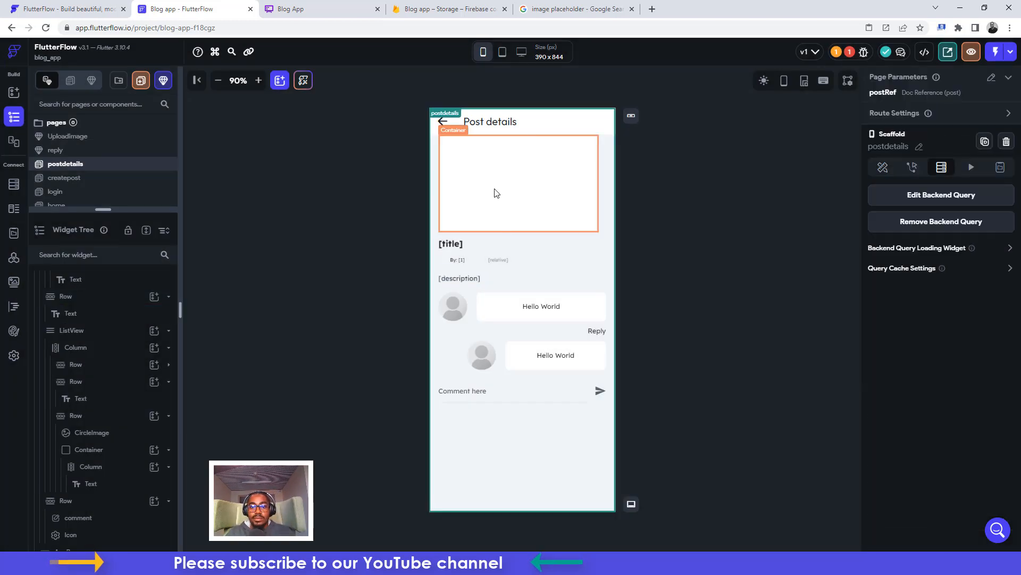
Give the column holding the image and title a top padding of 12
left_click(608, 161)
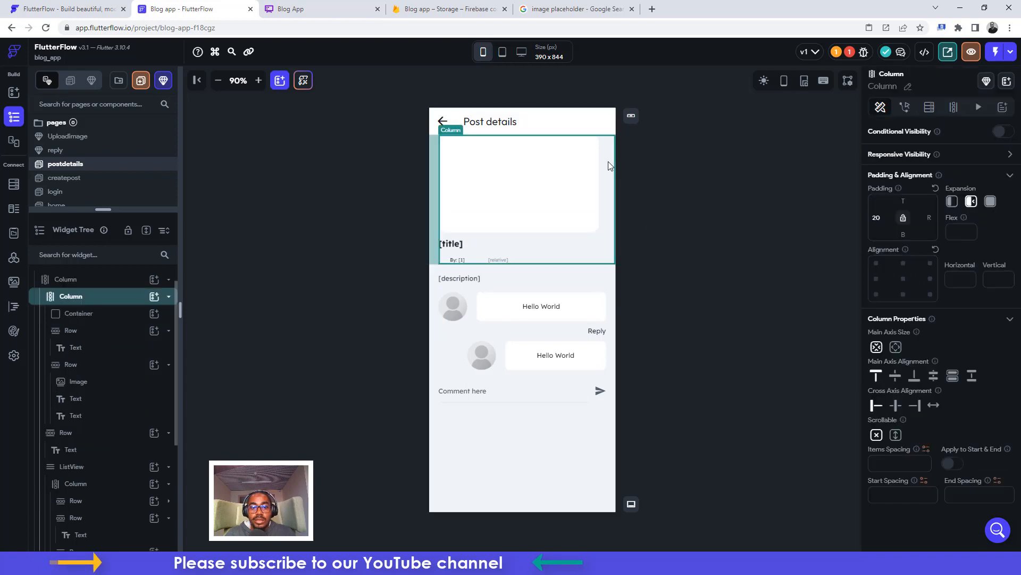
left_click(902, 201)
type("12")
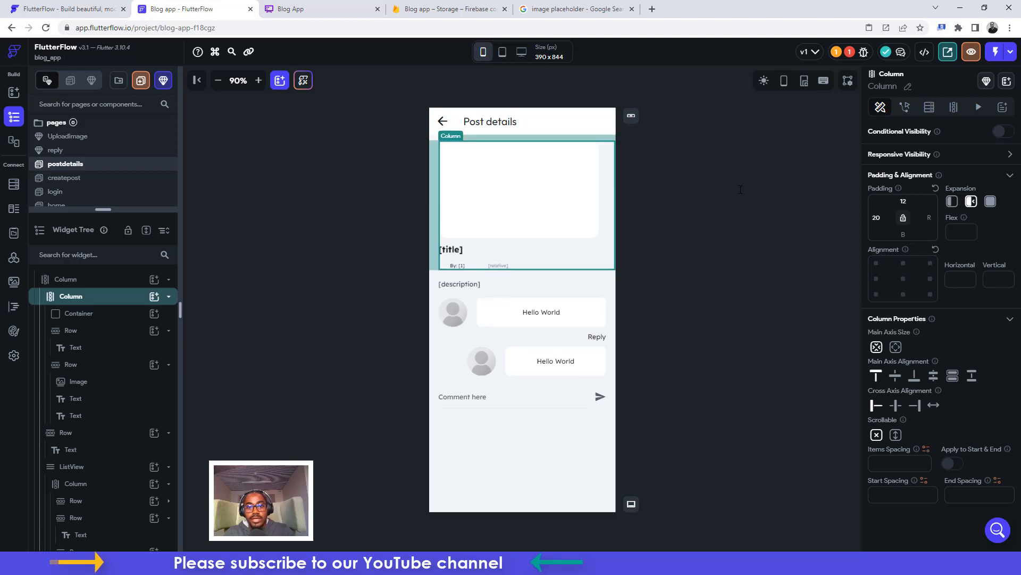
left_click(735, 239)
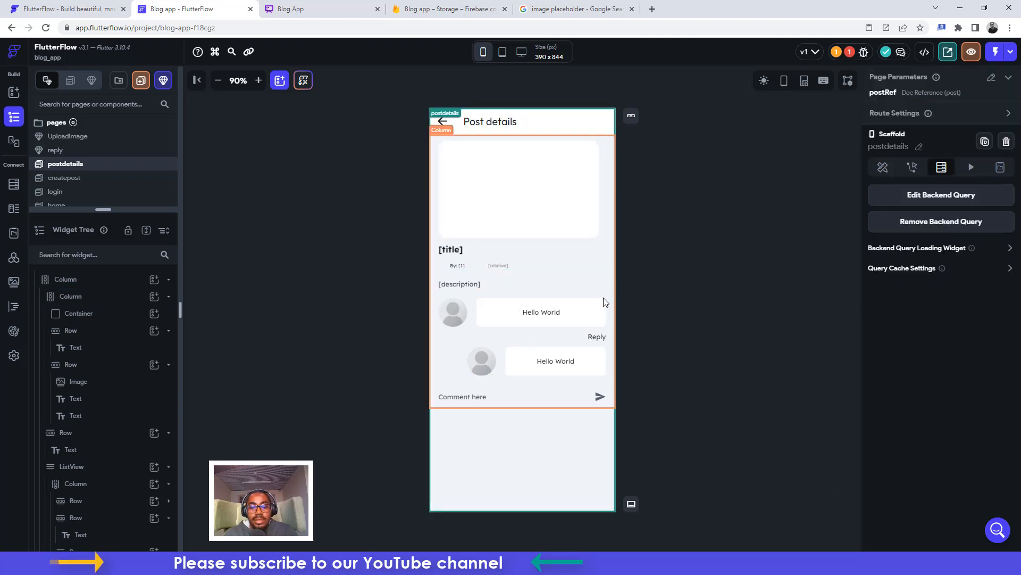
left_click(511, 315)
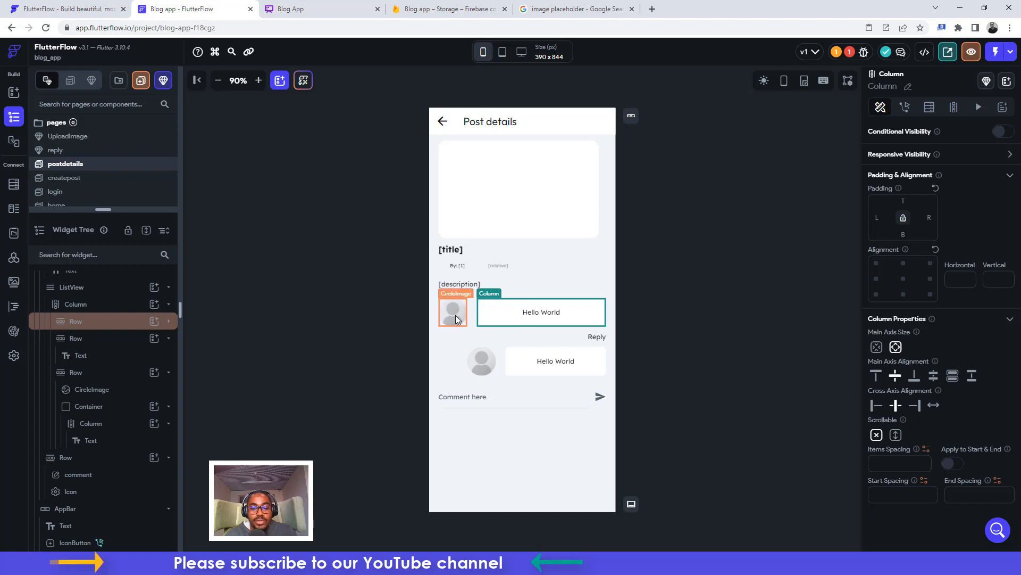
Clear the padding value on the first bubble's Hello World text
left_click(527, 316)
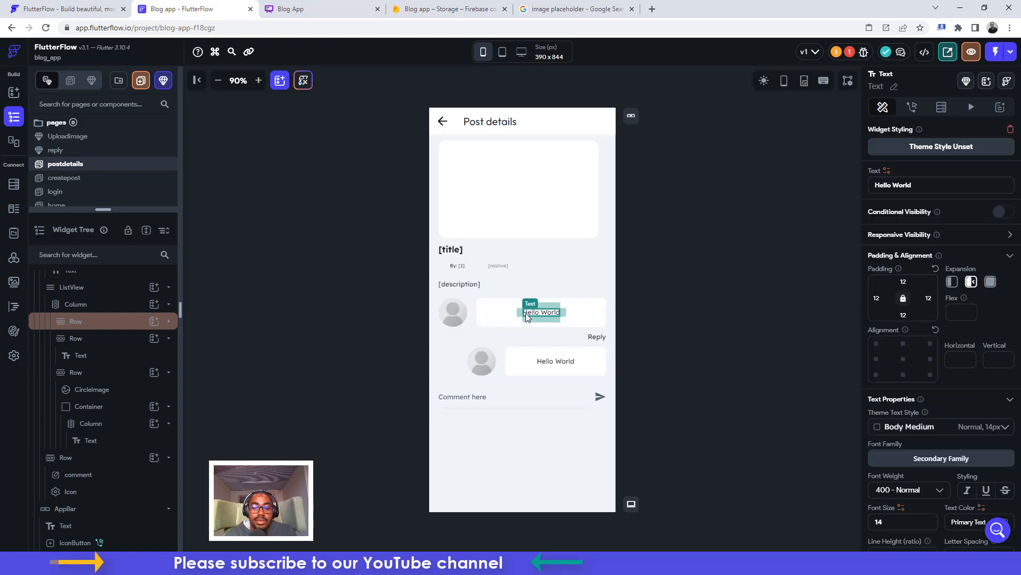
left_click(881, 298)
key("BackSpace")
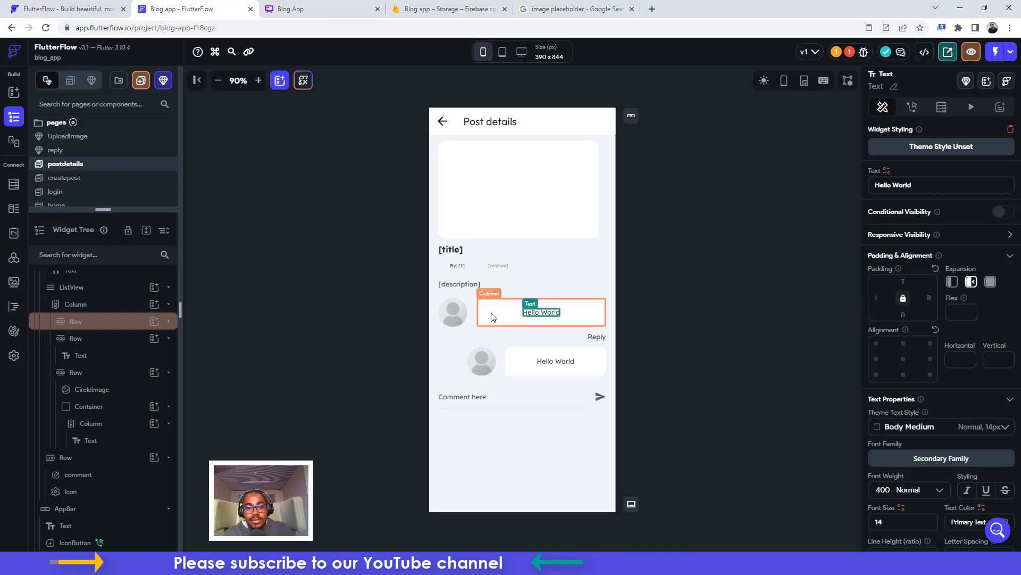
Locate the Hello World text inside the comment row in the widget tree and open its options
left_click(493, 316)
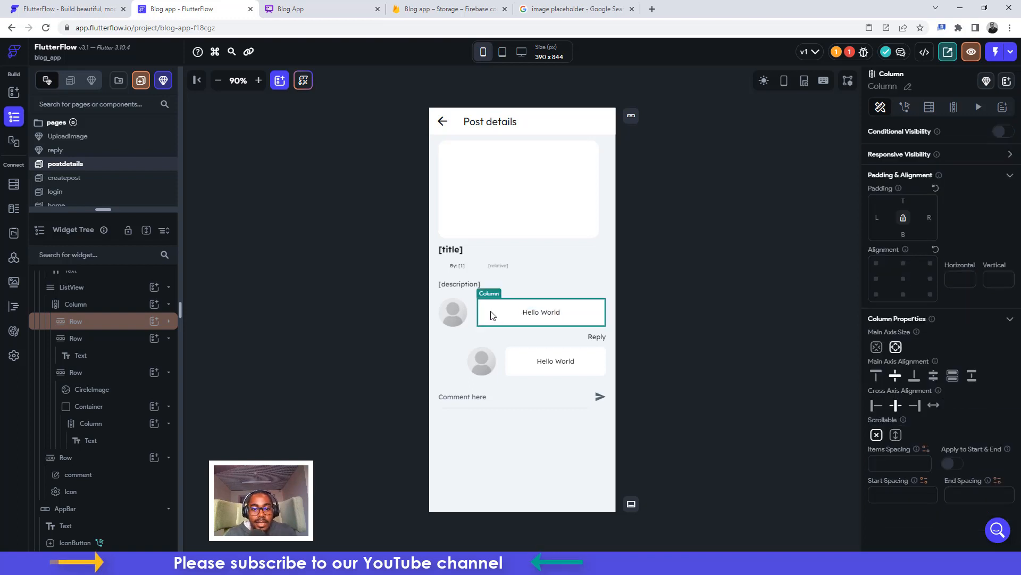
left_click(532, 313)
right_click(532, 313)
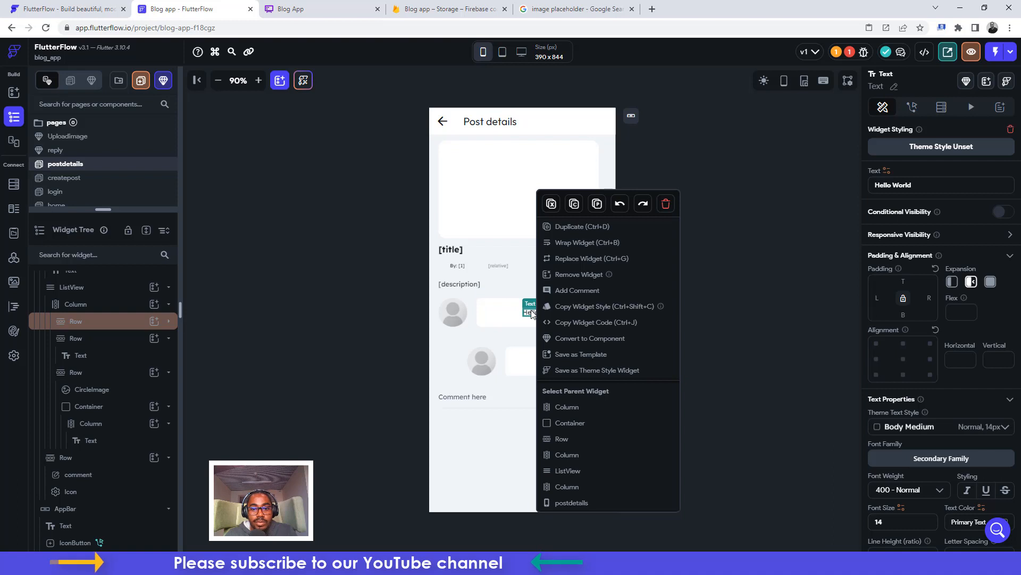
left_click(83, 329)
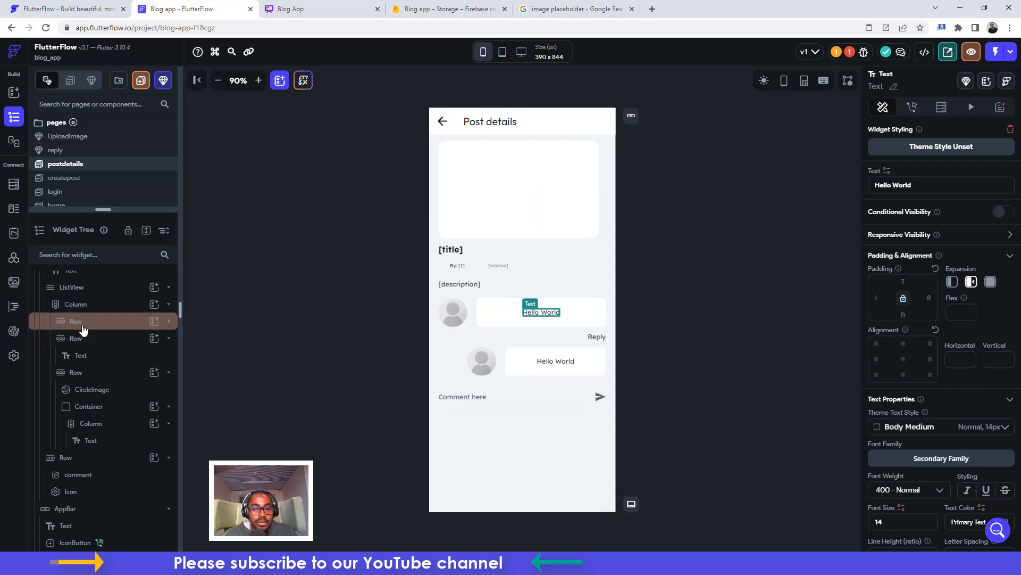
left_click(82, 327)
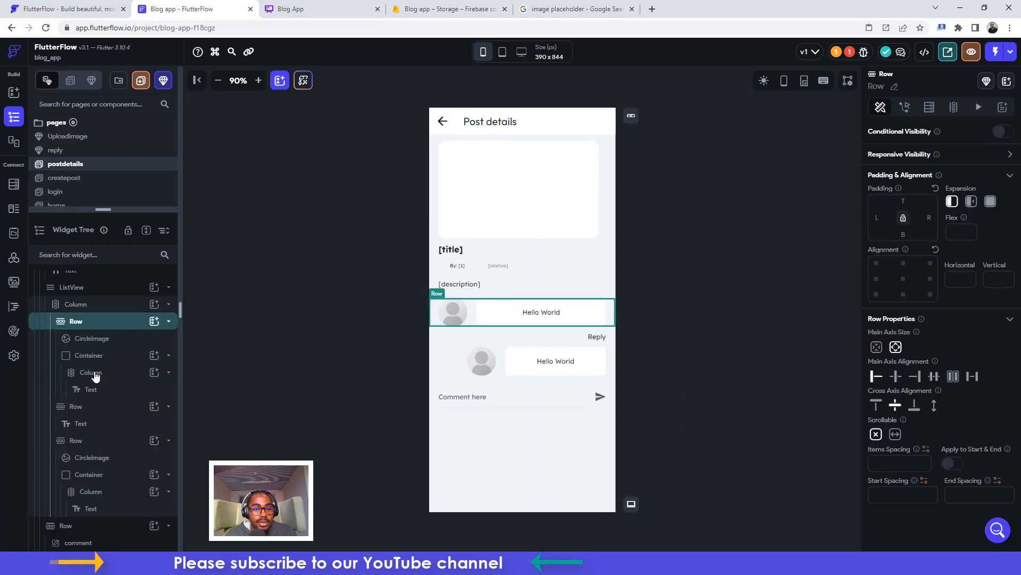
left_click(95, 374)
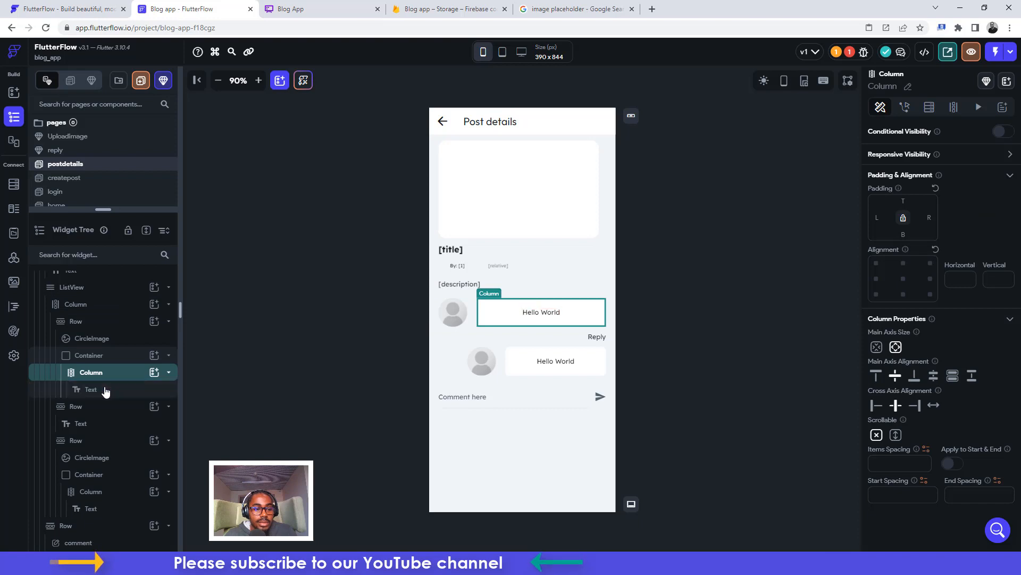
left_click(106, 390)
right_click(105, 390)
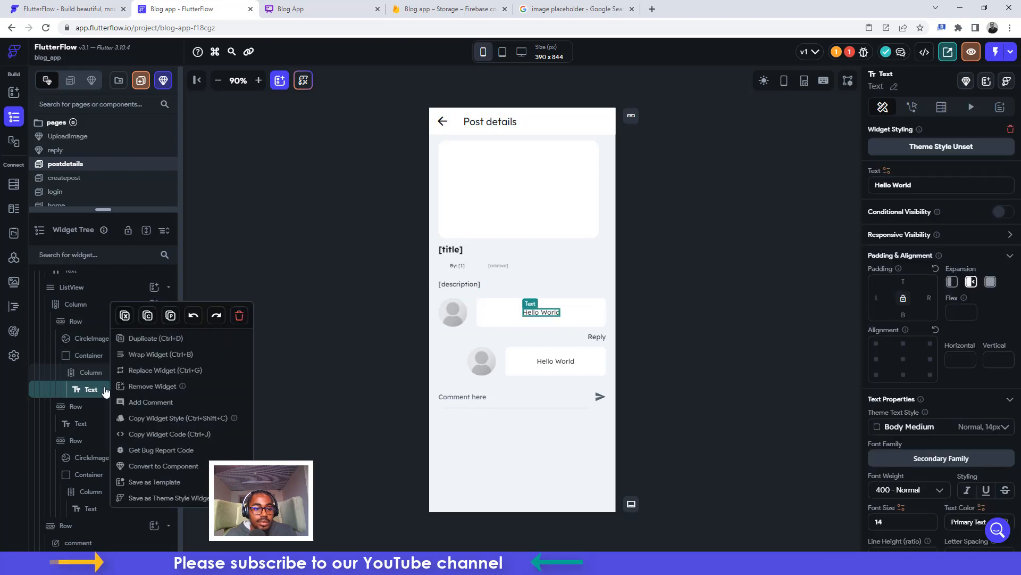
Wrap Hello World in a Row, duplicate it, and change the first copy to a commenter's name
left_click(139, 357)
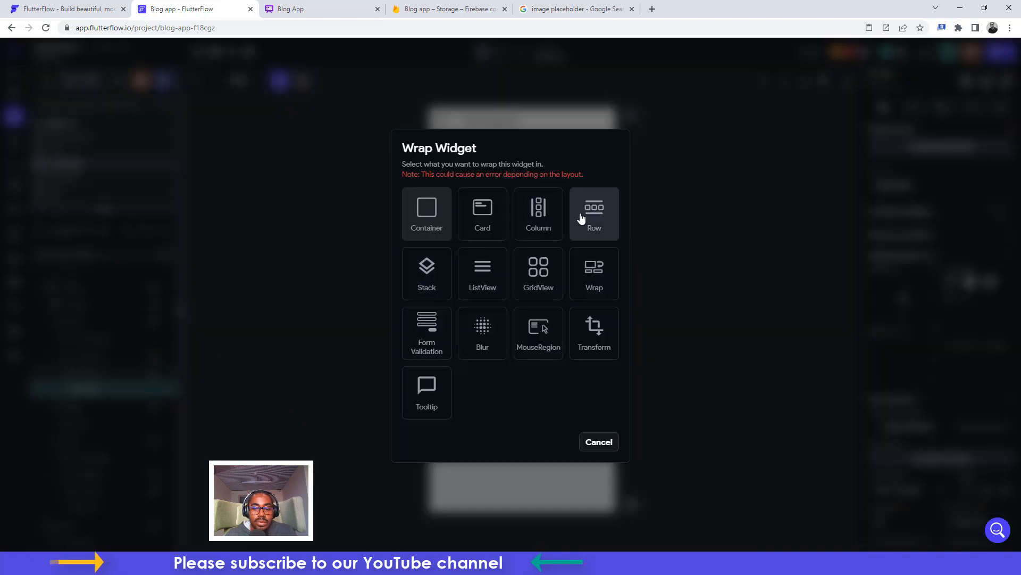
left_click(582, 218)
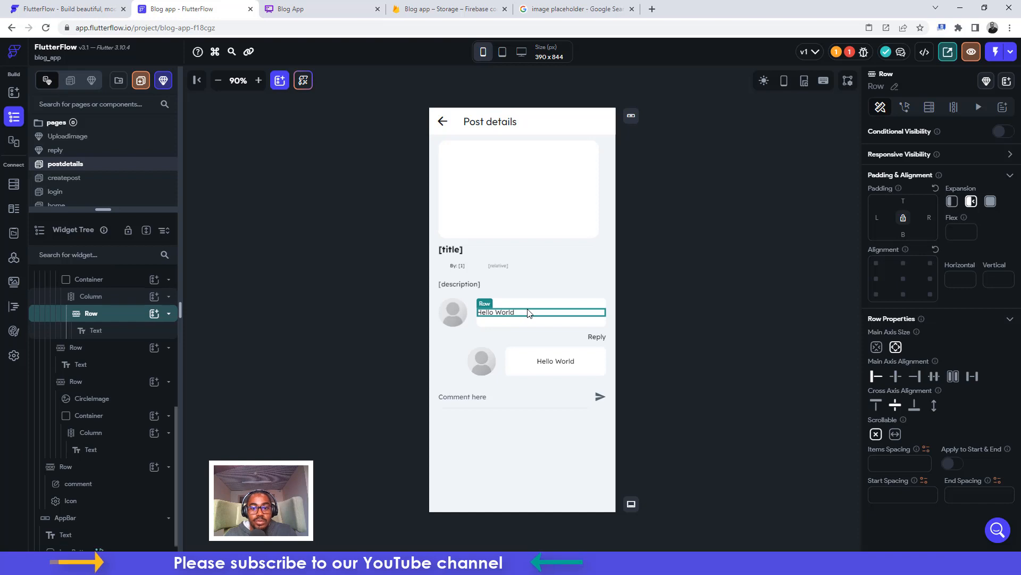
key("ctrl+d")
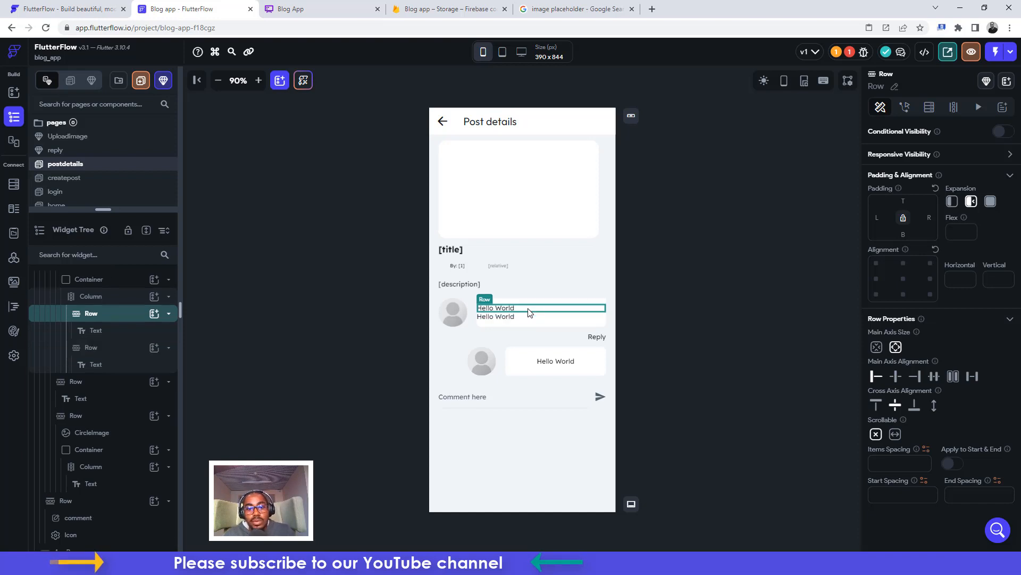
left_click(509, 309)
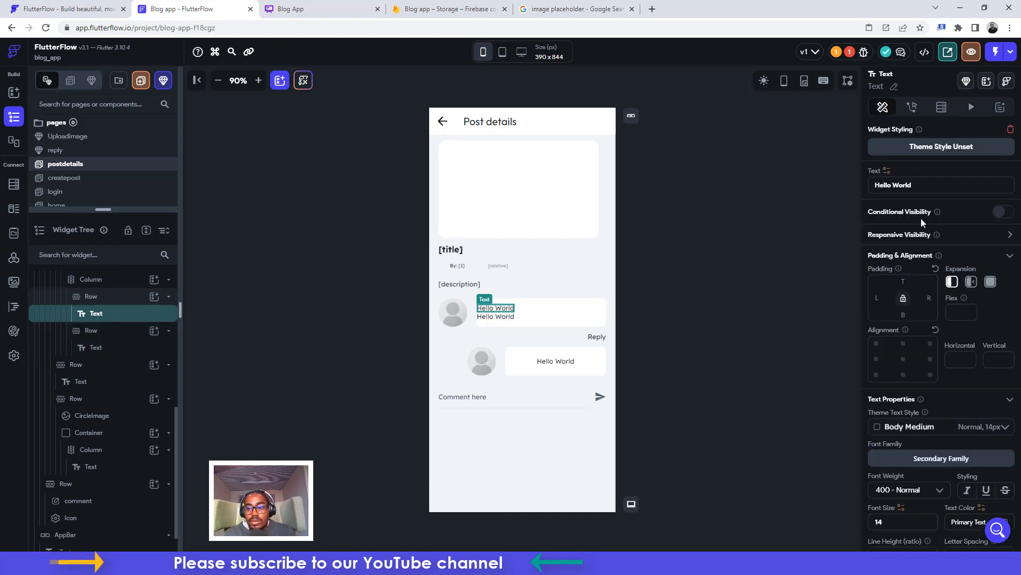
key("ctrl+a")
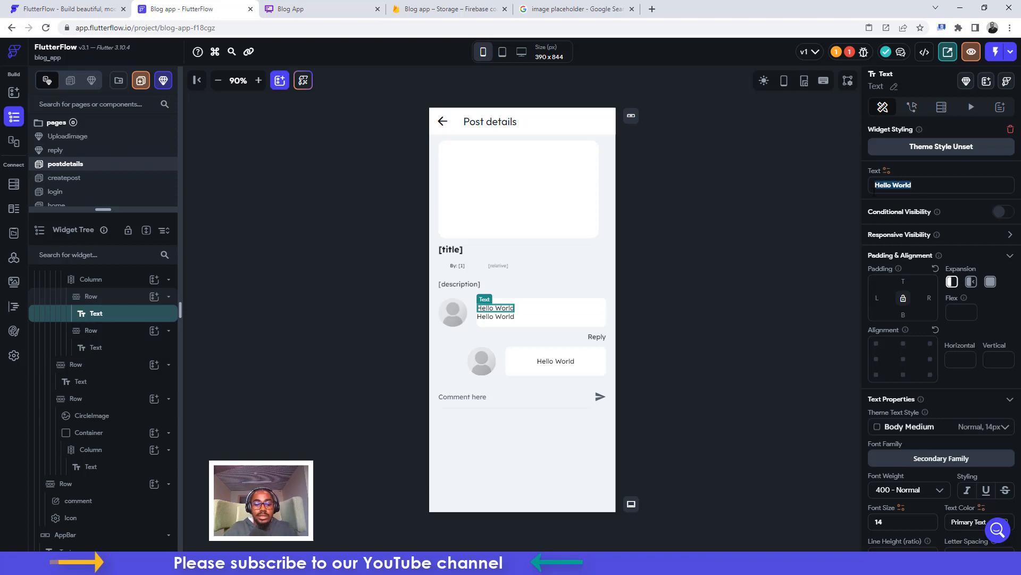
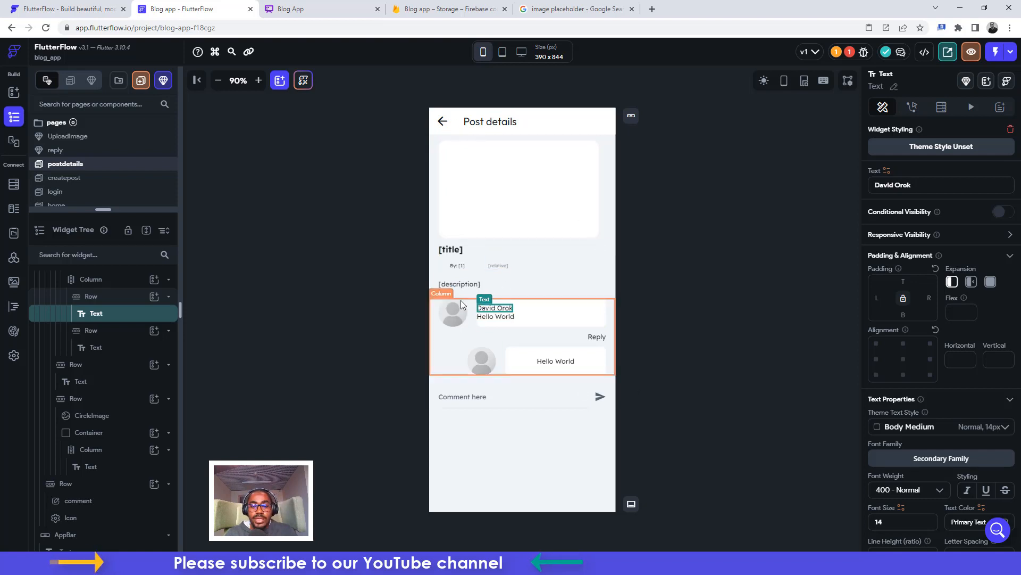
Set the comment bubble column's left padding to 12
left_click(505, 319)
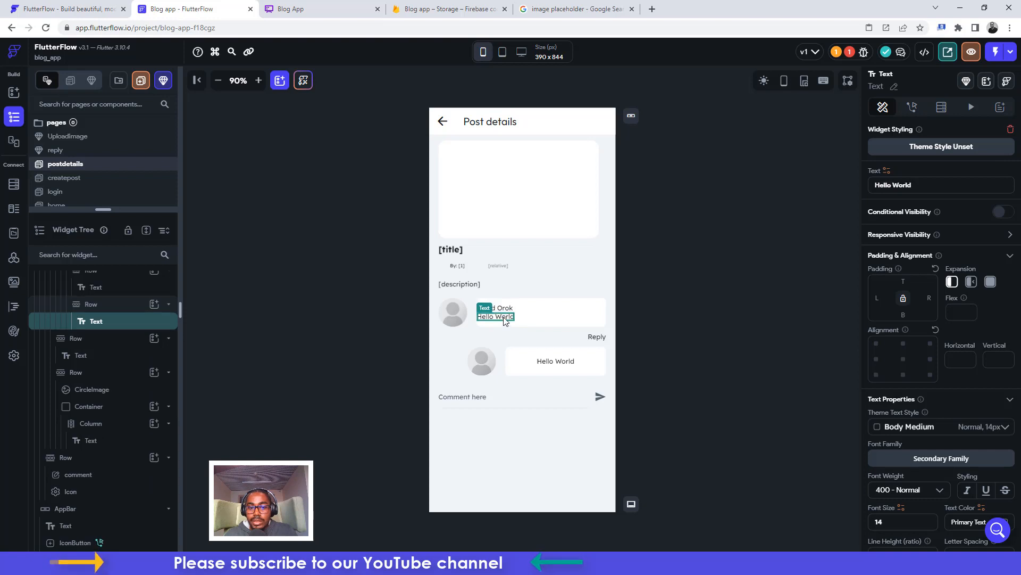
left_click(543, 307)
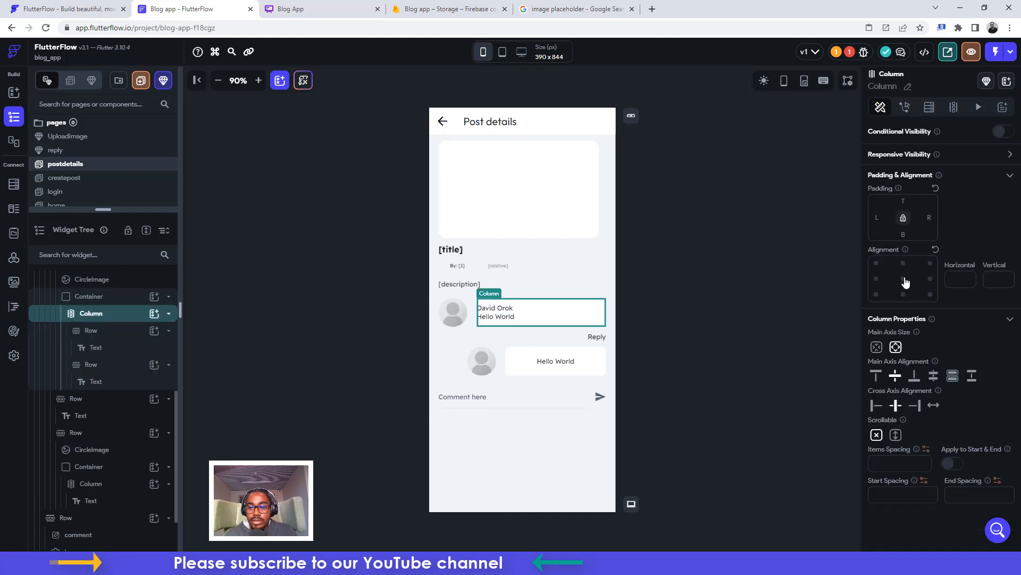
left_click(885, 218)
type("12")
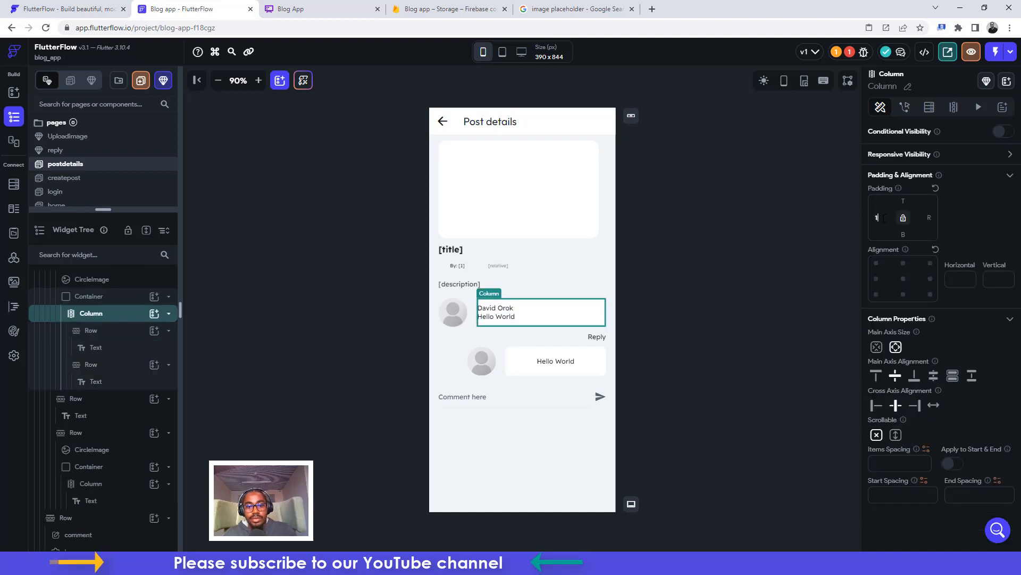
Give the comment bubble's Column a right padding of 12
left_click(929, 218)
type("12")
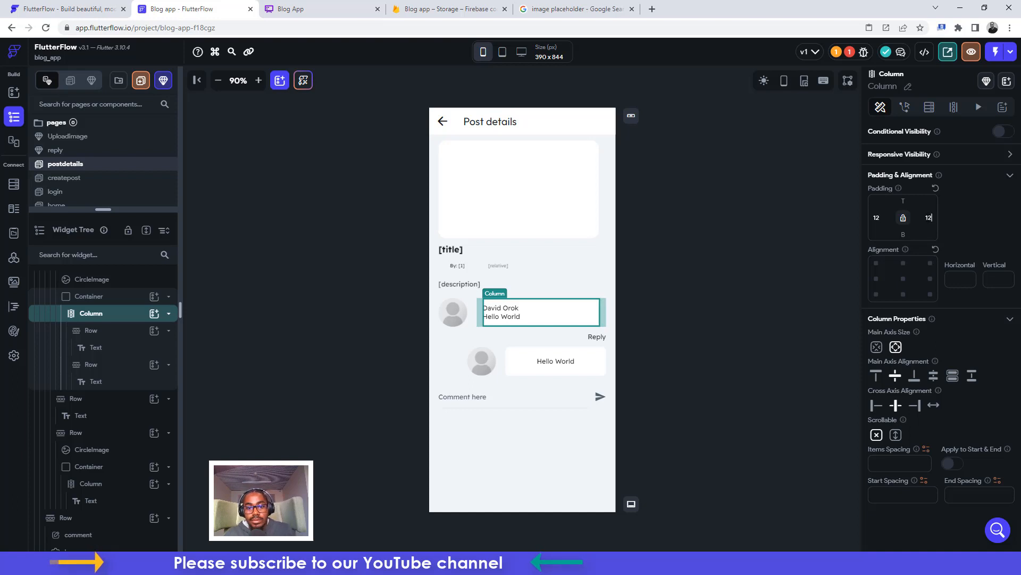
left_click(534, 309)
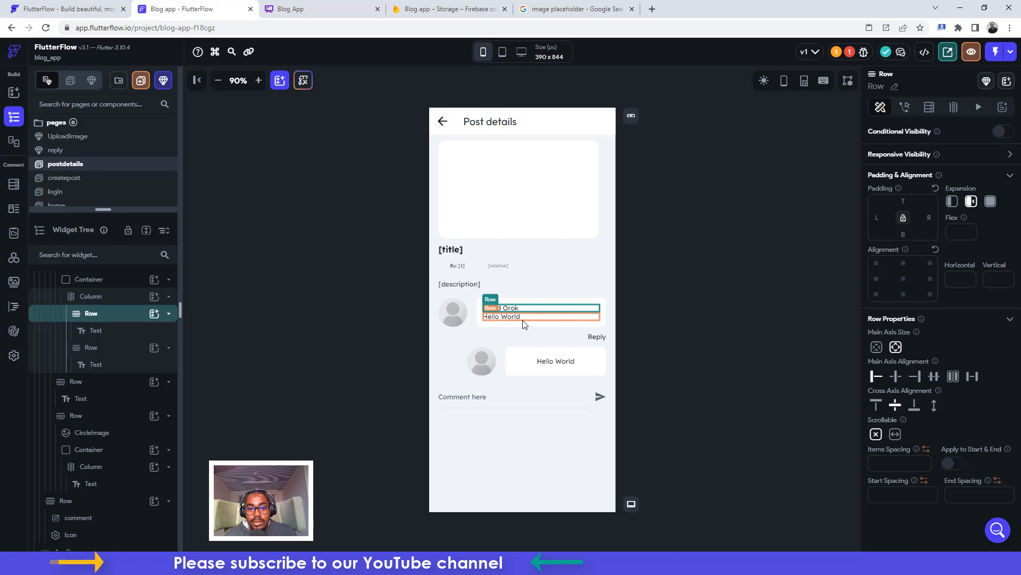
left_click(499, 318)
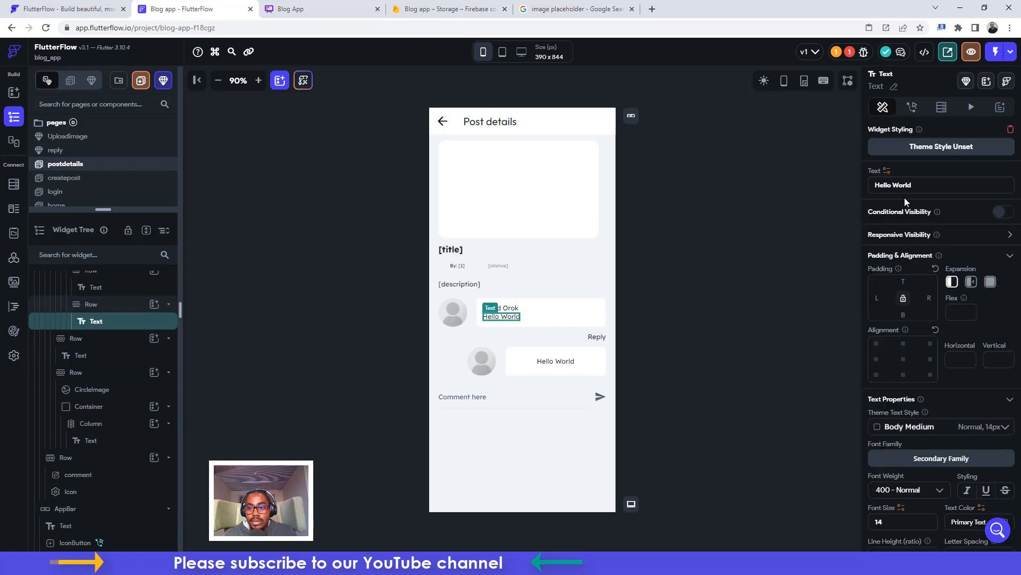
left_click(658, 284)
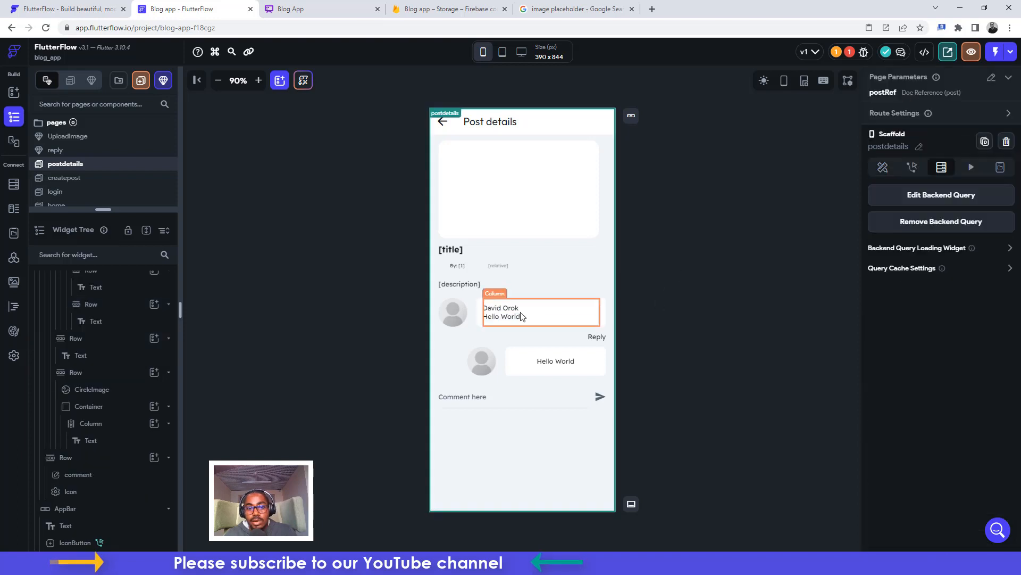
Make the comment's author name Text 700 - Bold at font size 12
left_click(515, 314)
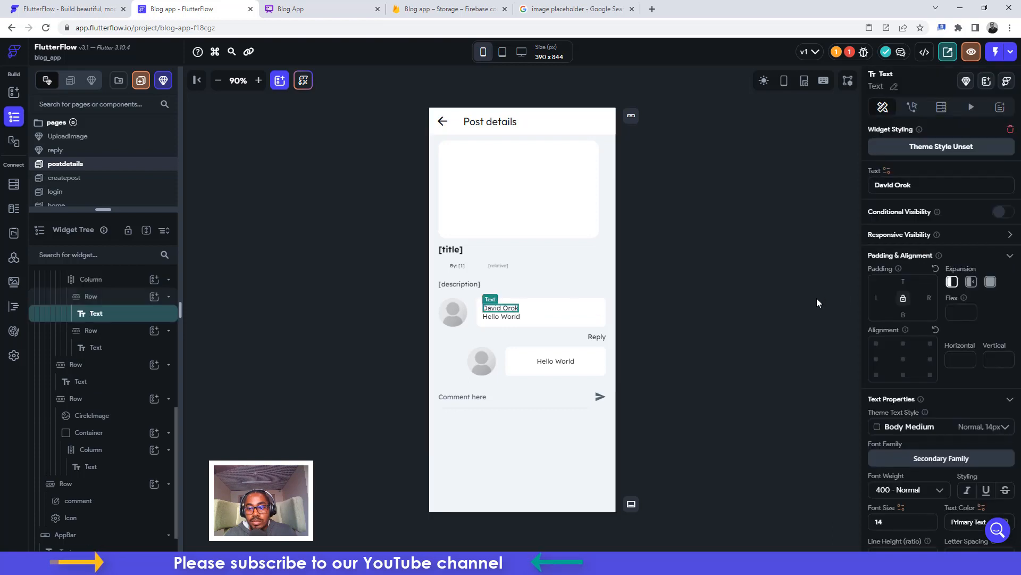
scroll(936, 298, "down", 3)
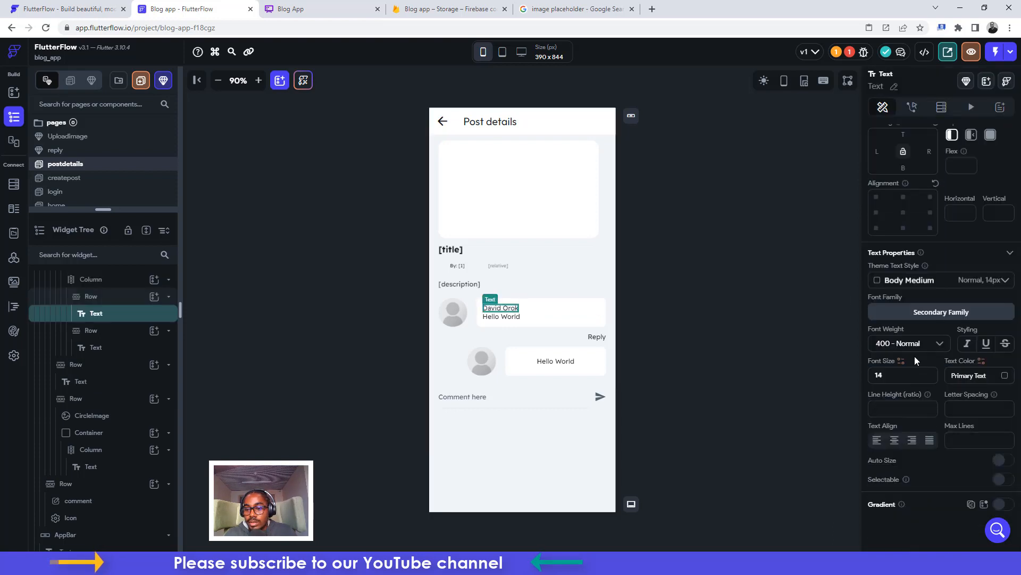
left_click(910, 347)
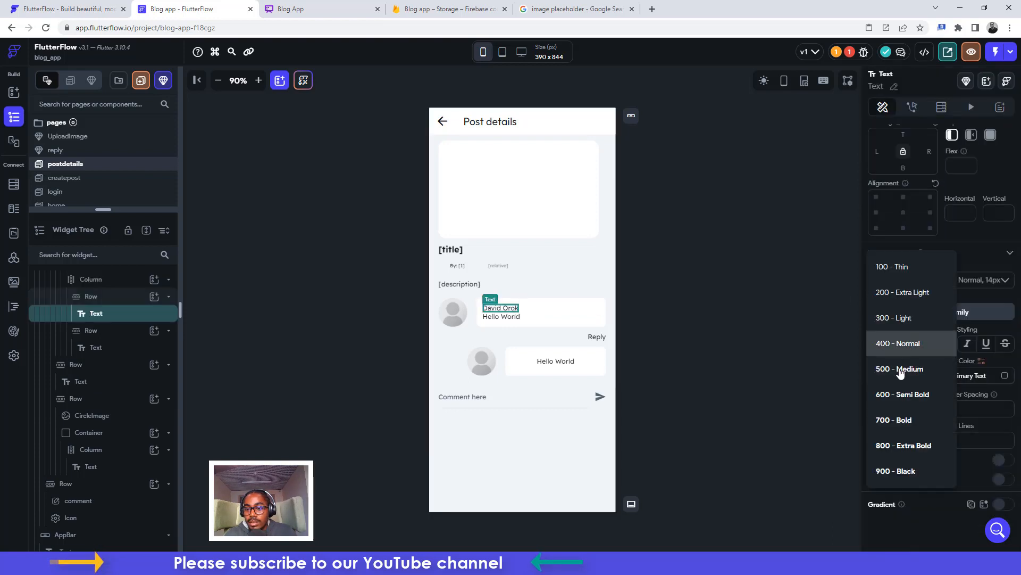
left_click(897, 421)
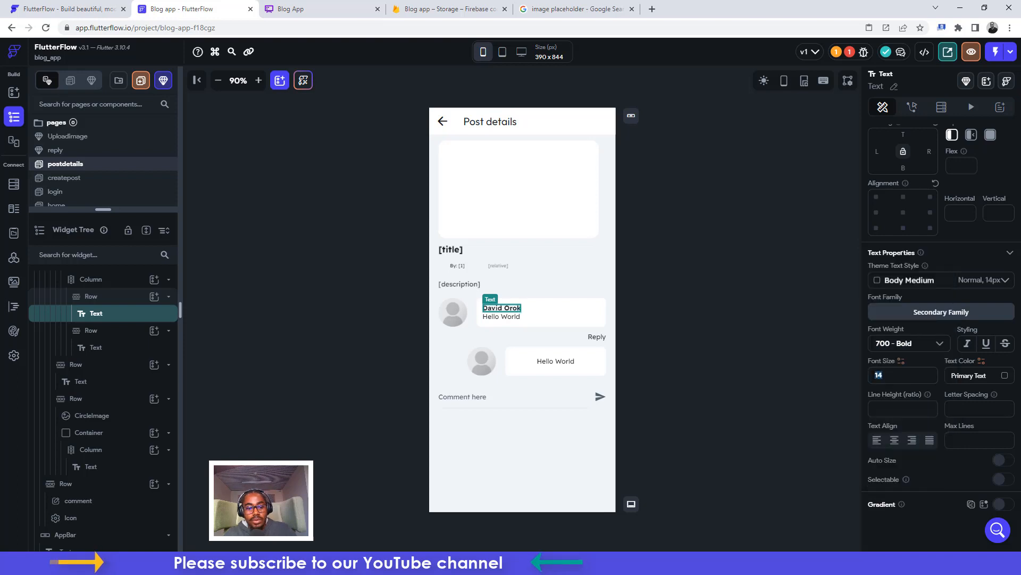
type("12")
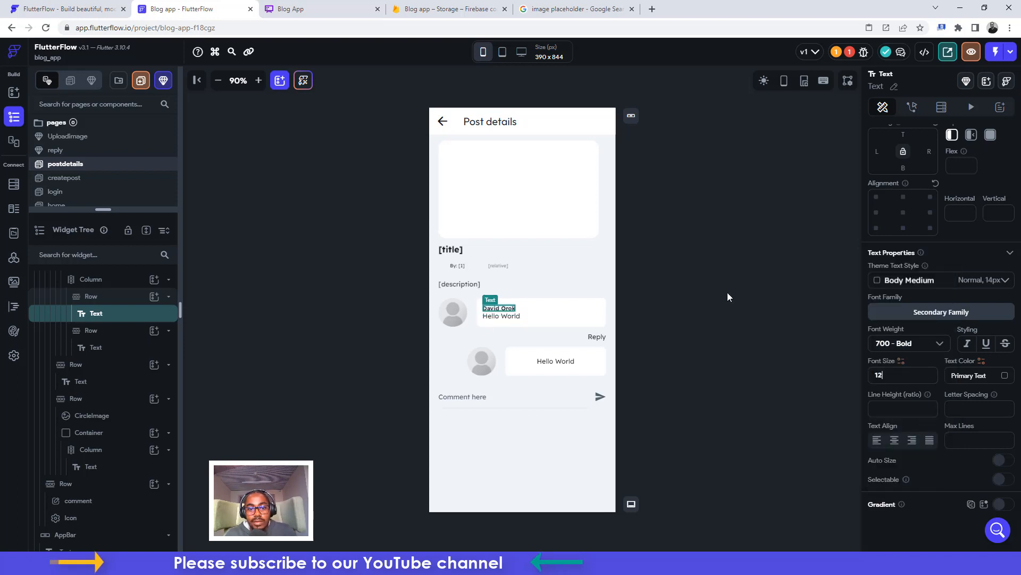
left_click(728, 296)
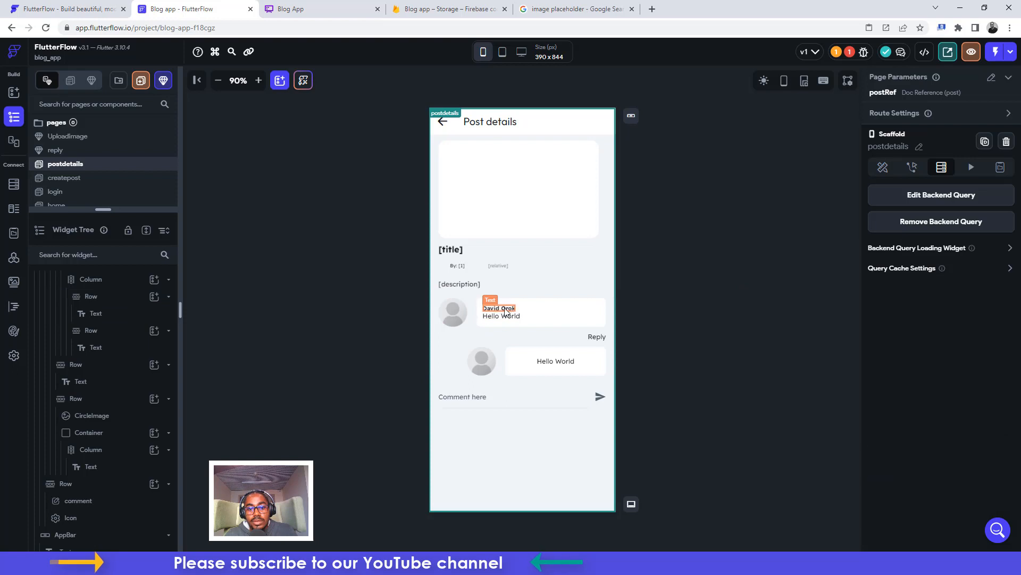
left_click(584, 316)
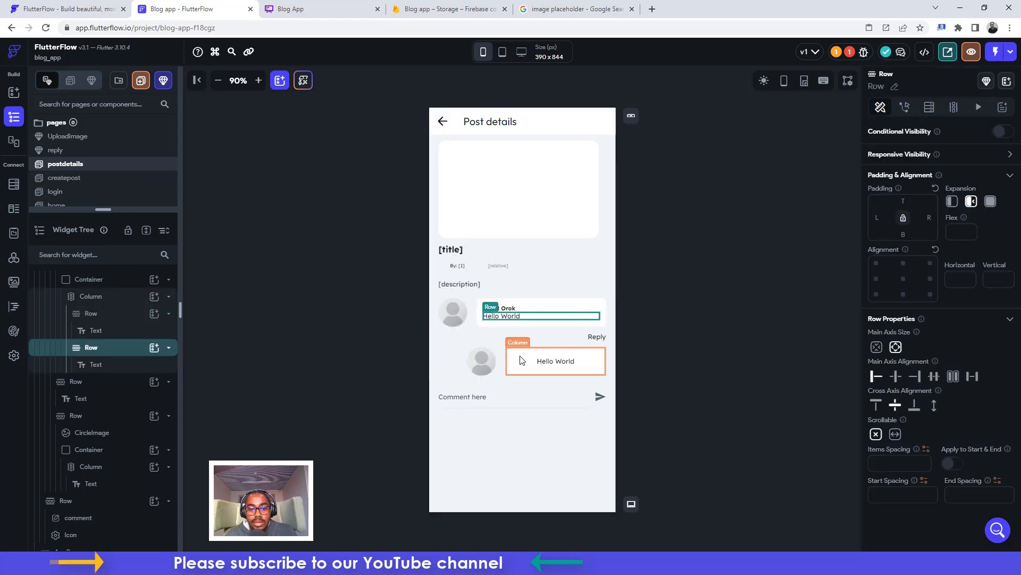
Replace the reply bubble's Column with a copy of the comment bubble's name-and-text Column
left_click(564, 306)
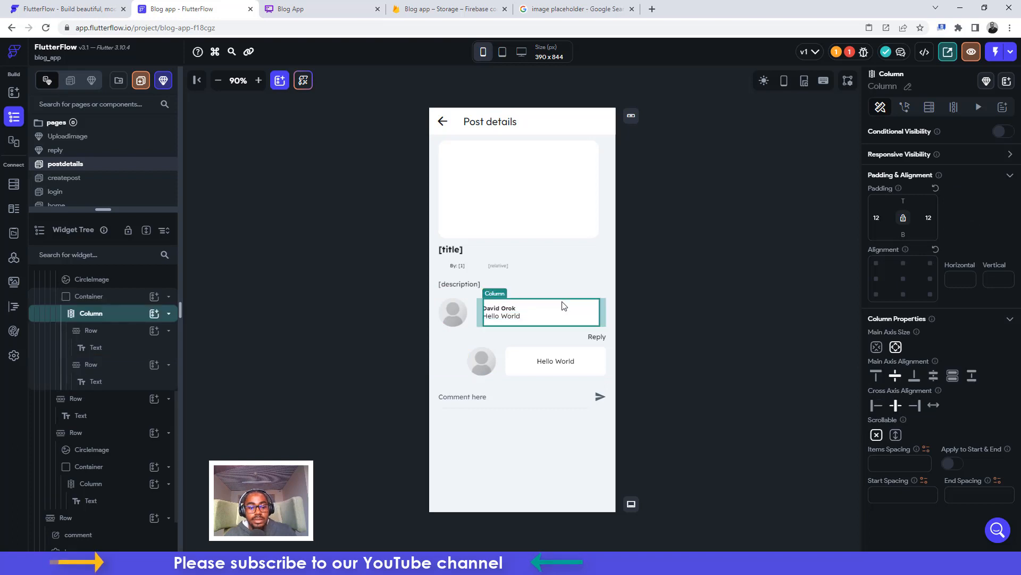
key("ctrl+c")
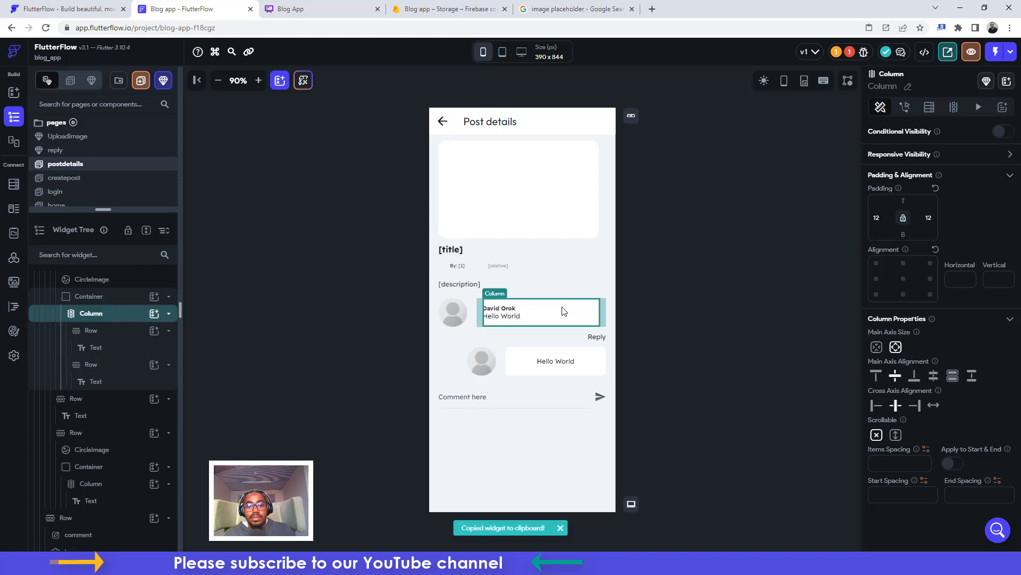
left_click(532, 363)
key("Delete")
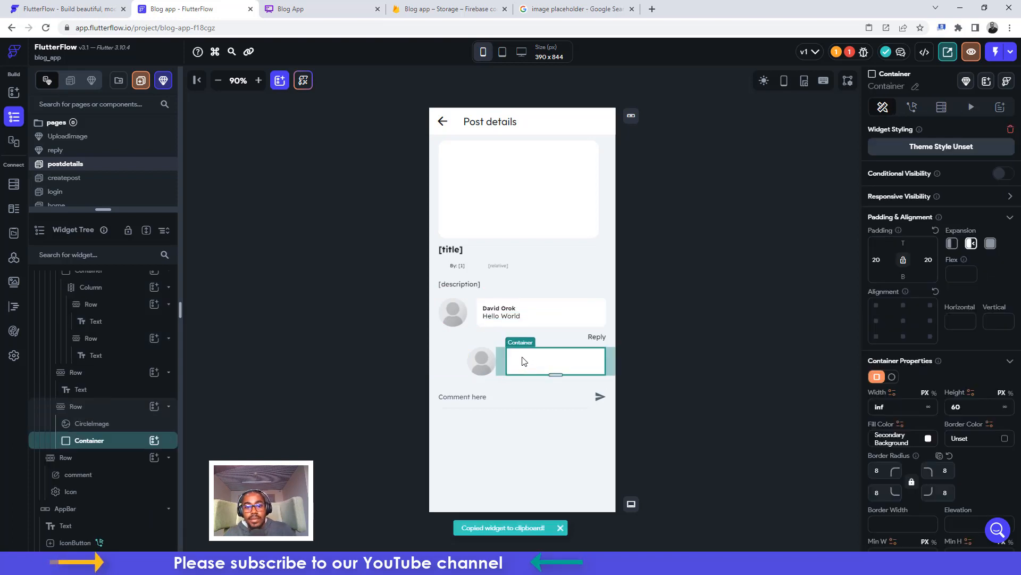
key("ctrl+v")
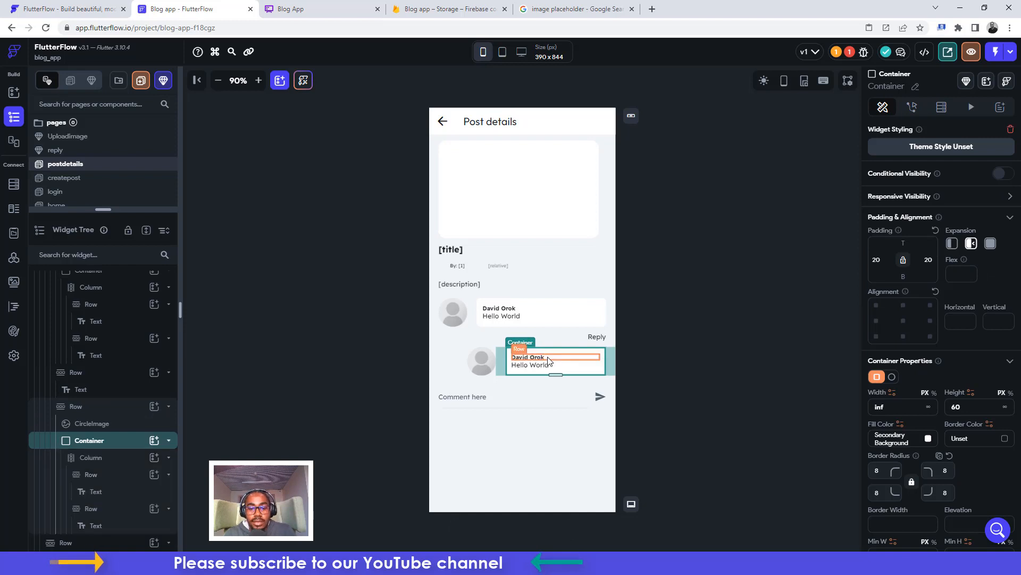
Check the pasted reply layout and enlarge the pages panel to list every page
left_click(528, 358)
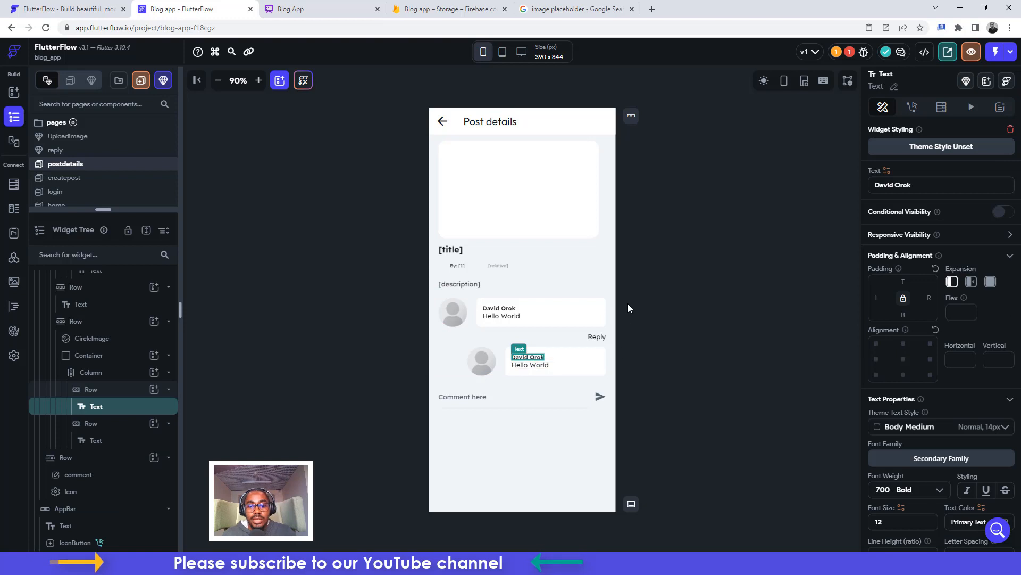
left_click(667, 288)
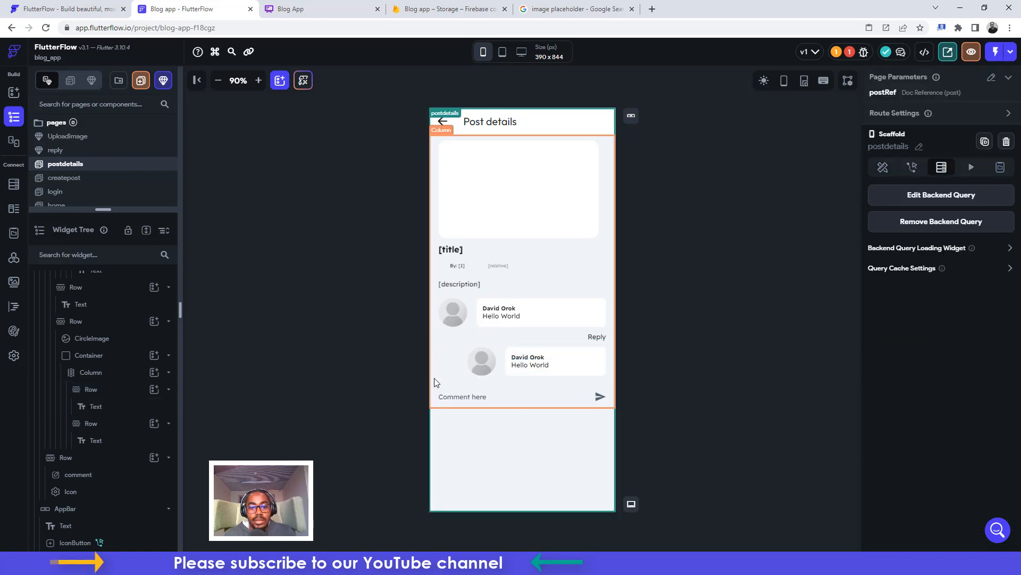
left_click(484, 343)
left_click(559, 336)
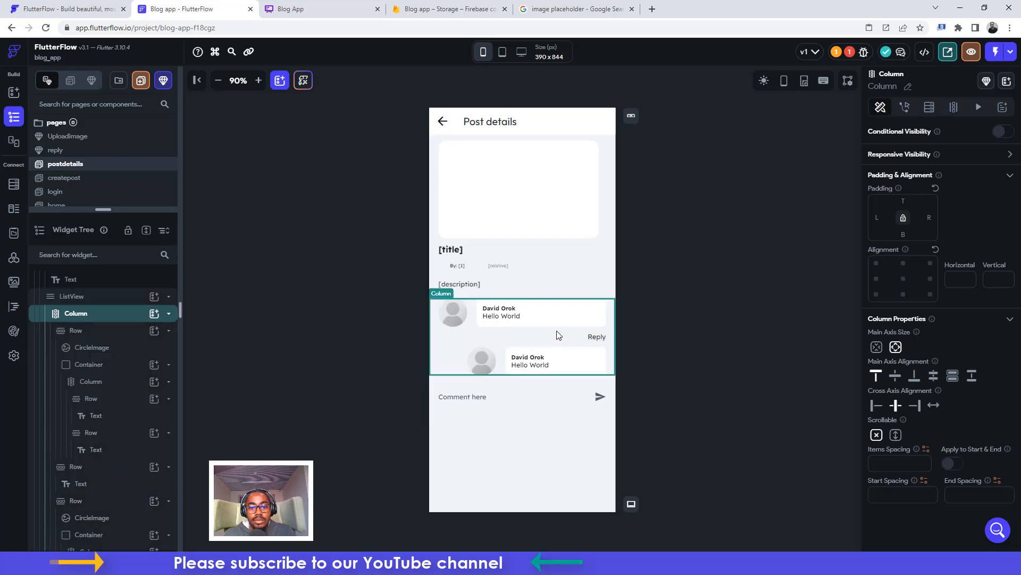
left_click(101, 304)
left_click(690, 337)
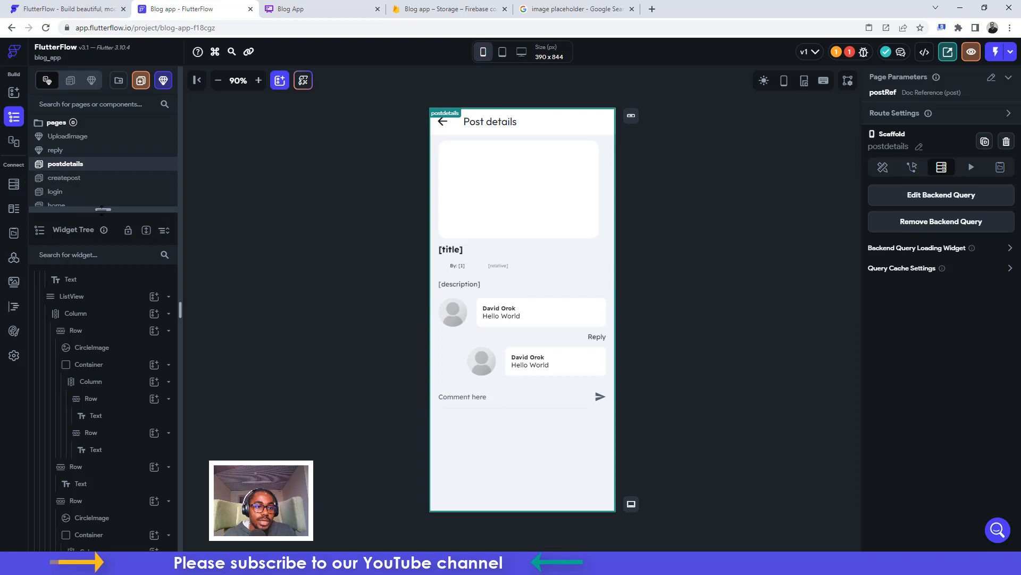
left_click_drag(98, 209, 85, 256)
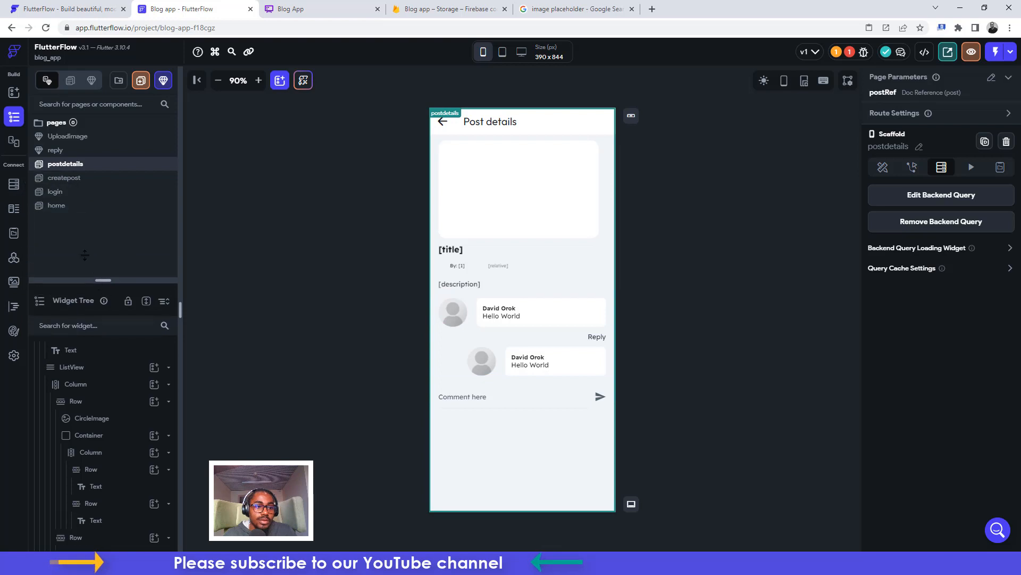
On the login page's Create Account form, duplicate the Email field
left_click(55, 193)
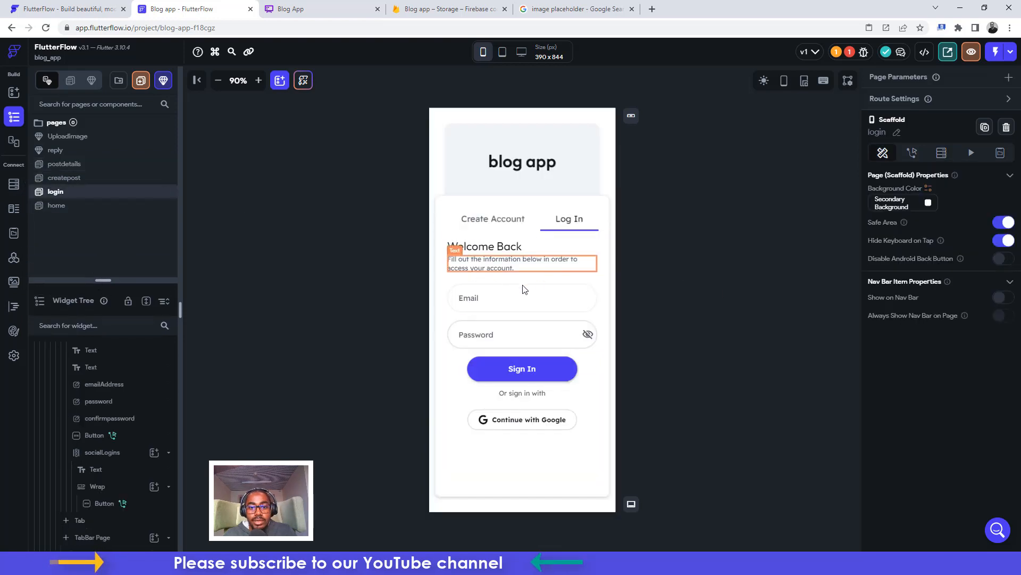
left_click(484, 222)
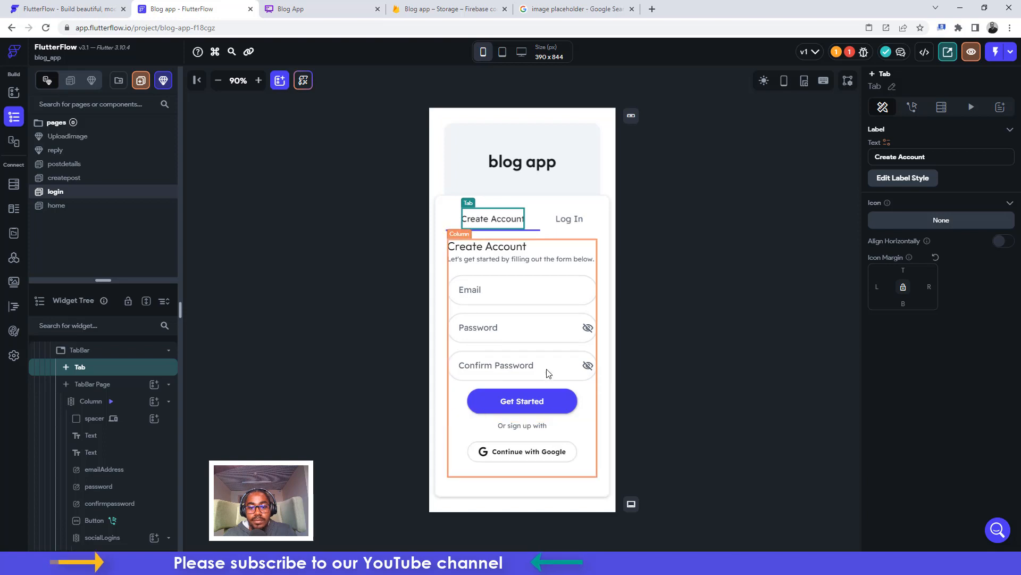
left_click(584, 293)
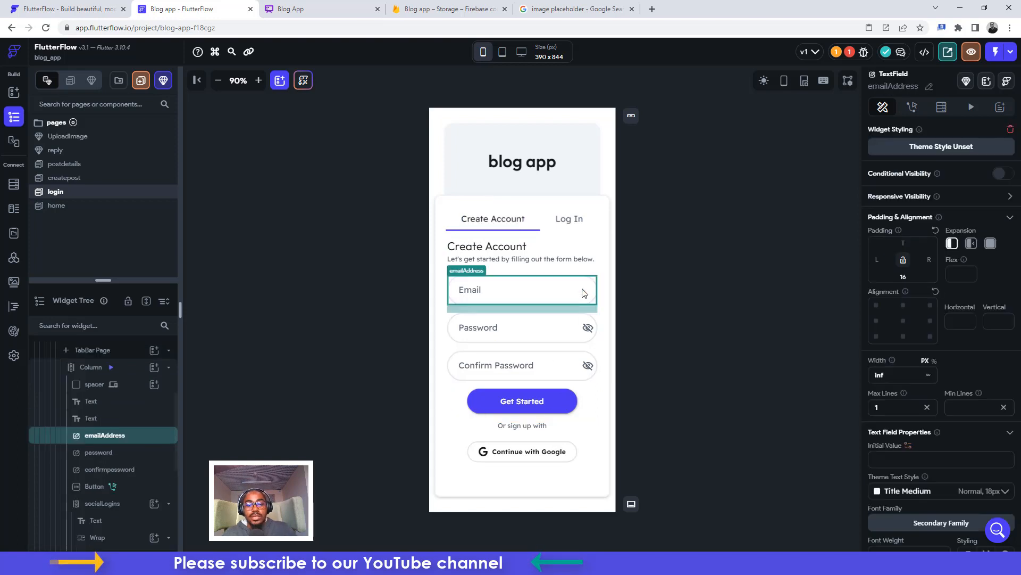
key("ctrl+d")
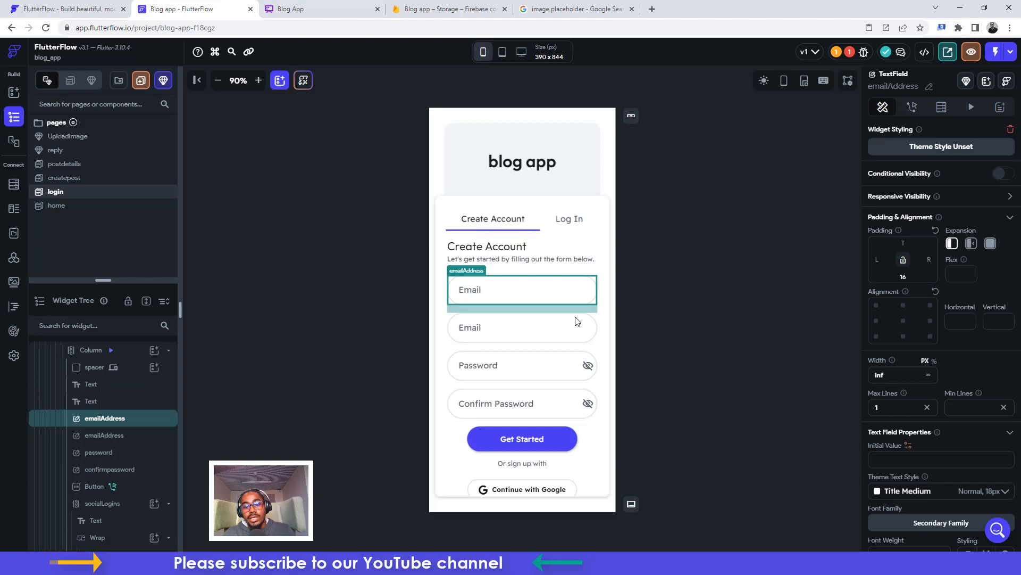
Delete the 'Or sign up with' text, the Google button container and the empty socialLogins column
left_click(548, 492)
left_click(532, 476)
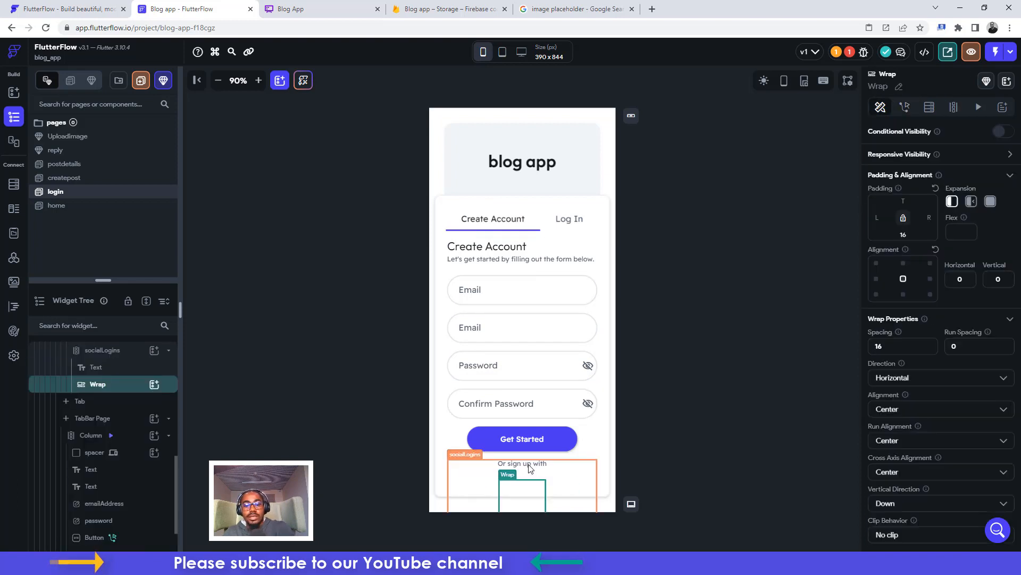
left_click(528, 464)
key("Delete")
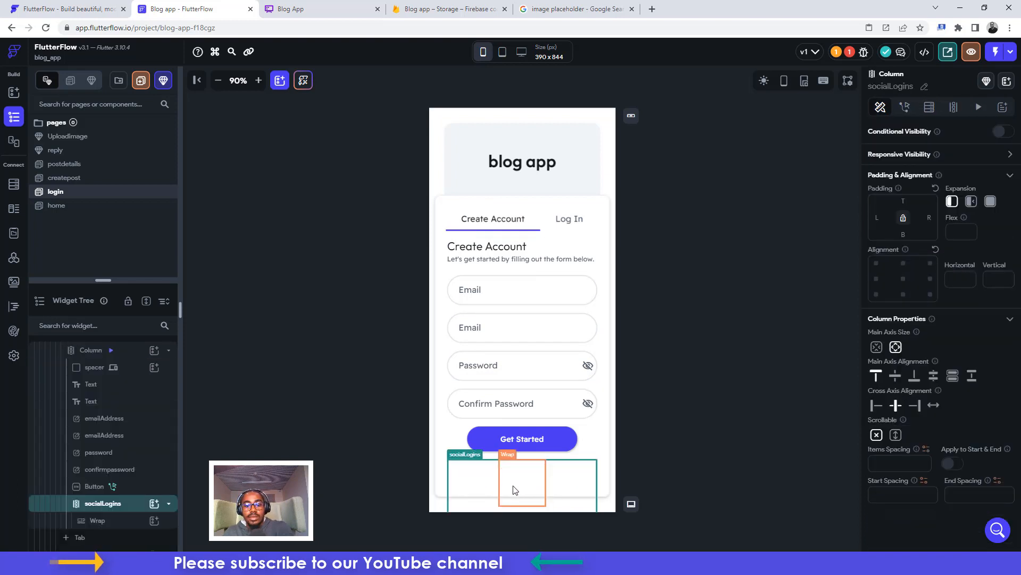
left_click(513, 479)
key("Delete")
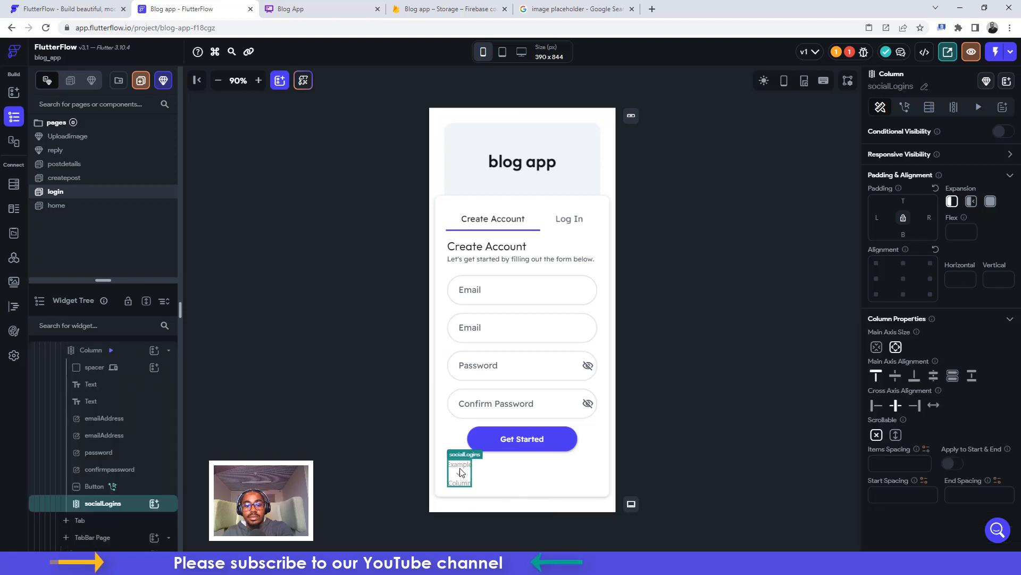
key("Delete")
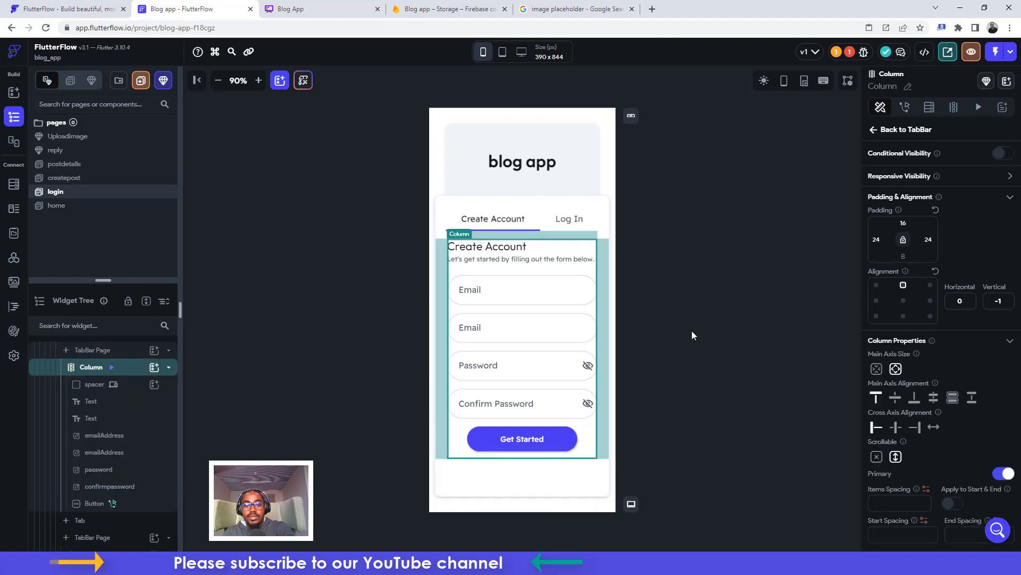
left_click(693, 332)
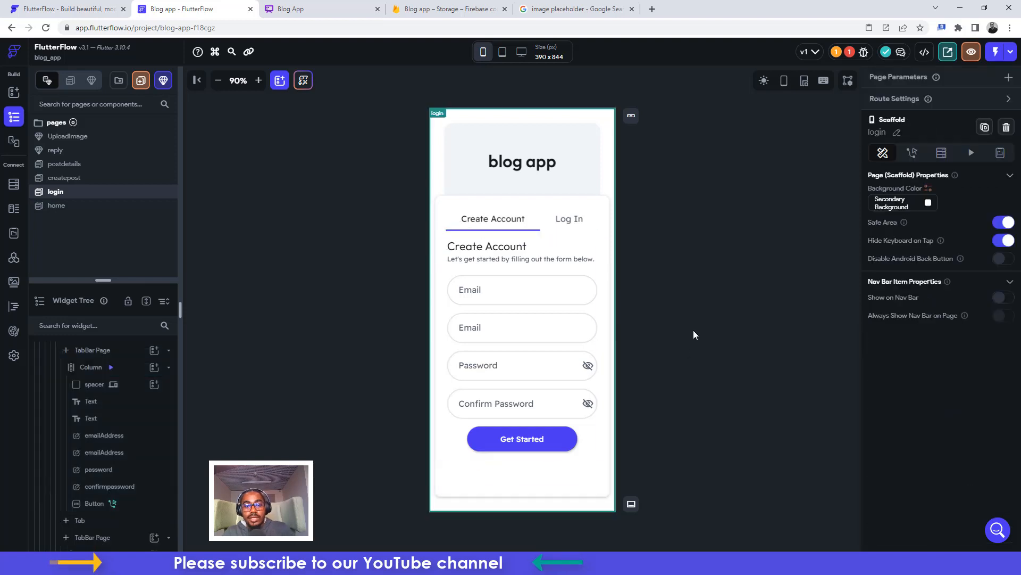
Rename the first Email TextField widget to Name
left_click(485, 292)
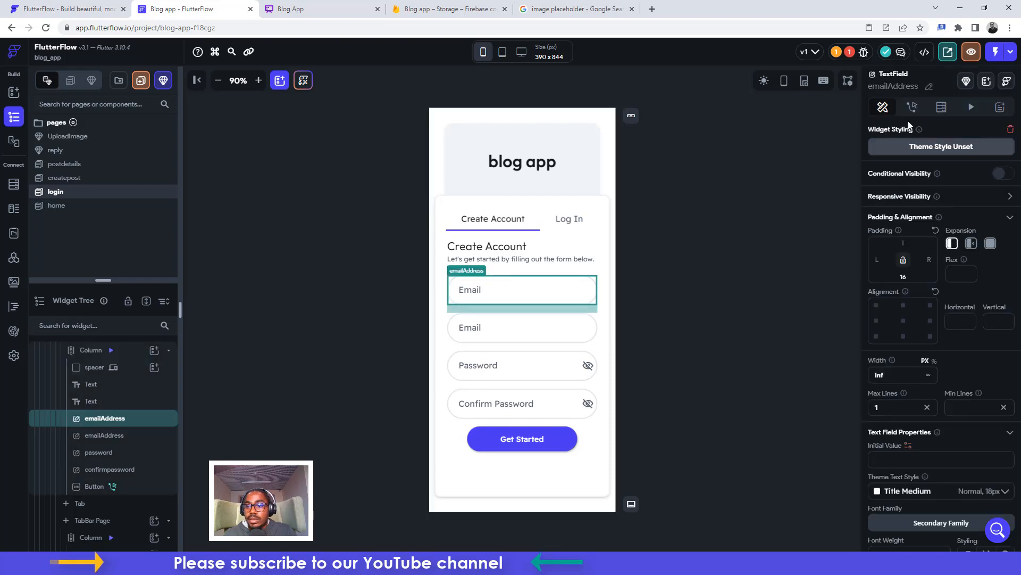
left_click(929, 89)
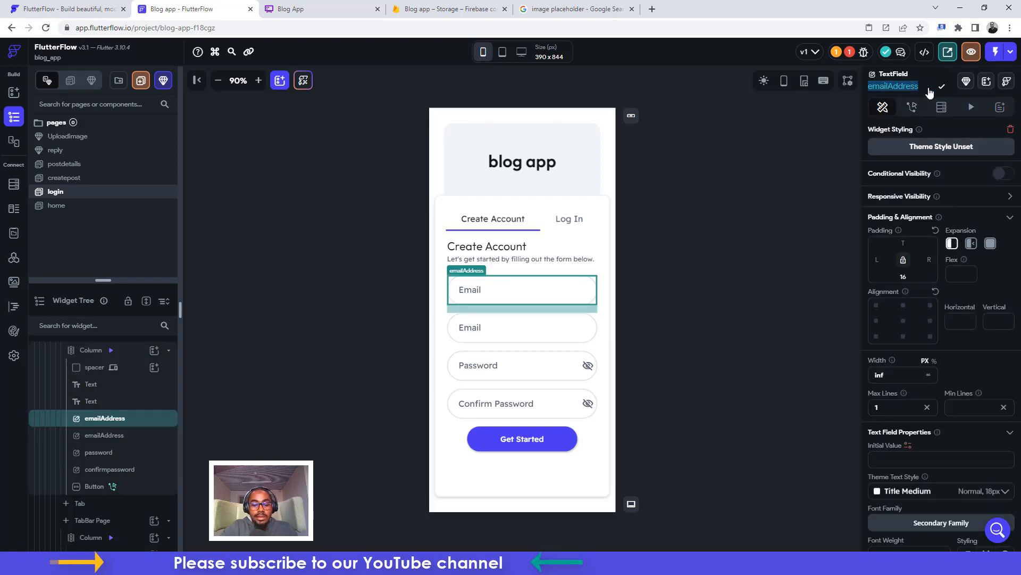
type("Name")
key("Return")
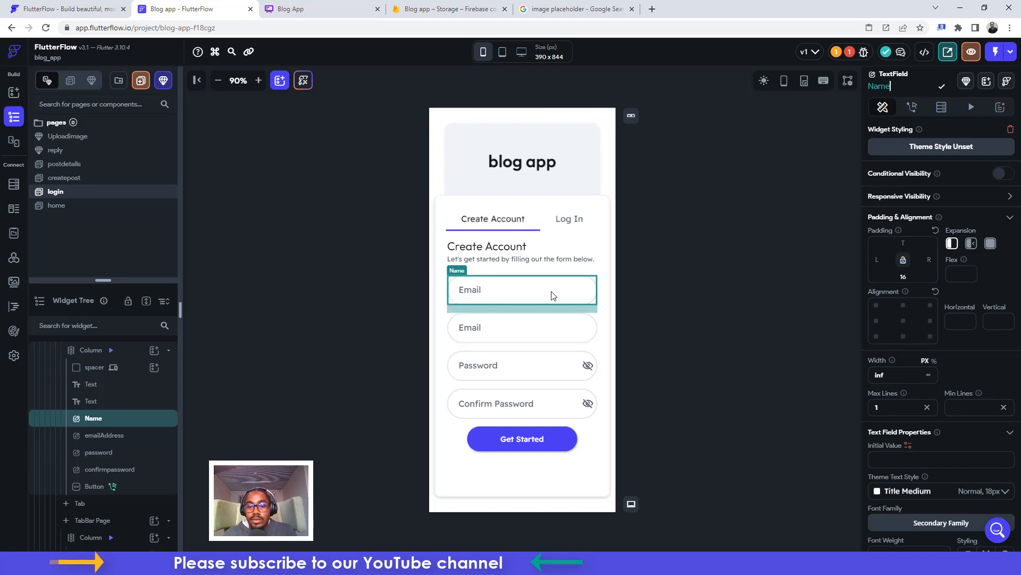
left_click(535, 439)
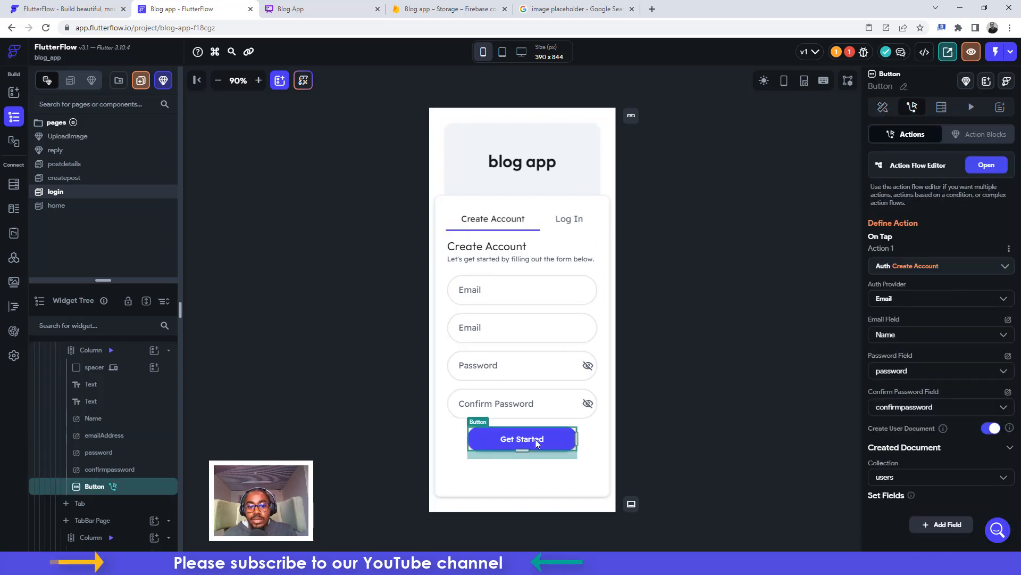
Change the Name field's label text from Email to Fullname
left_click(464, 286)
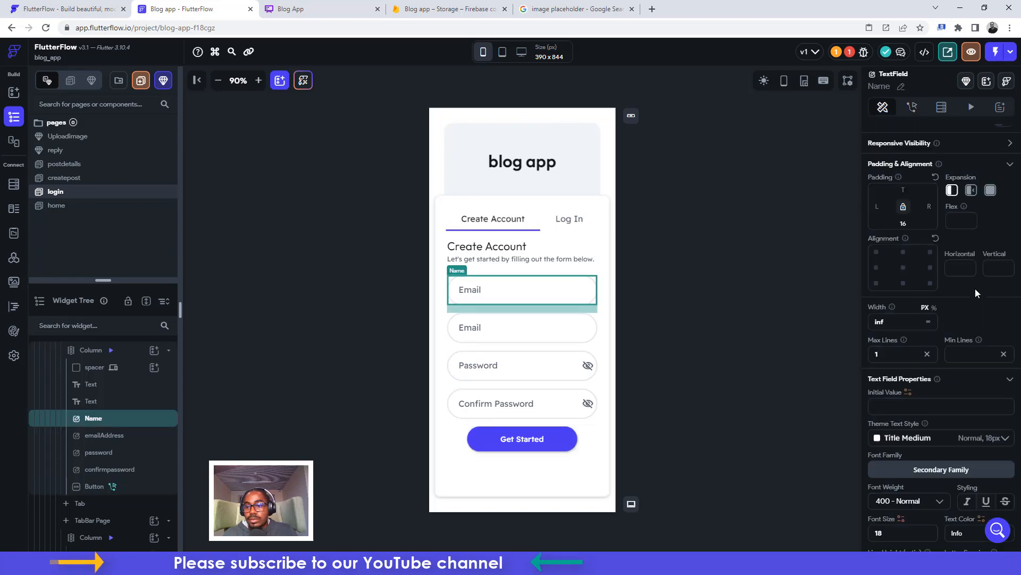
scroll(958, 298, "down", 8)
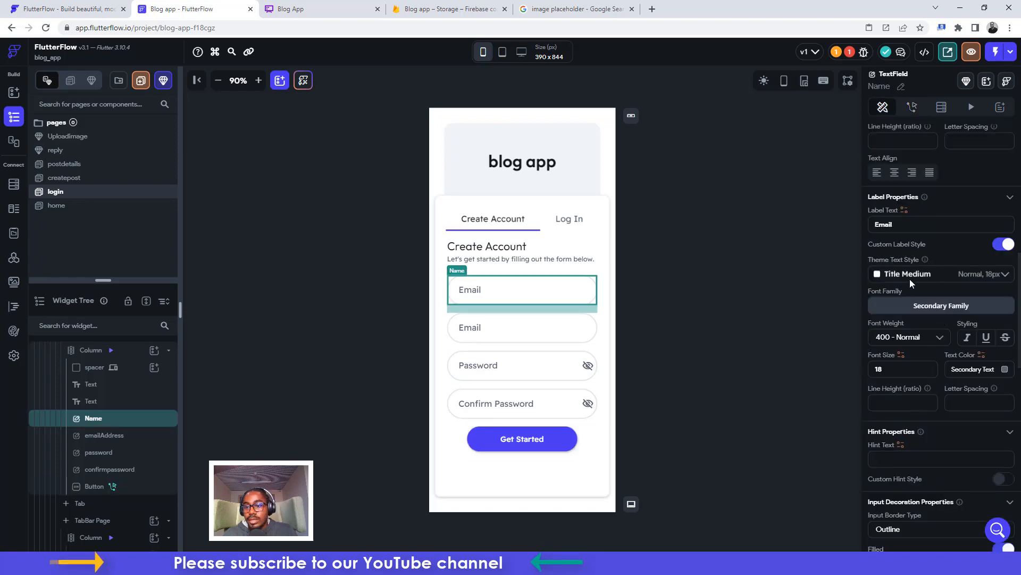
key("ctrl+a")
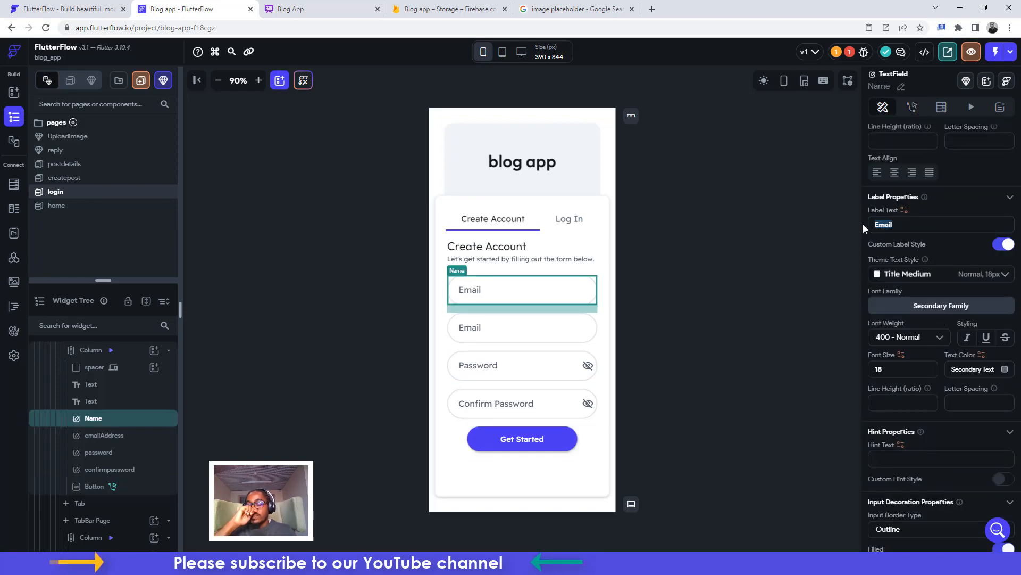
type("Fu")
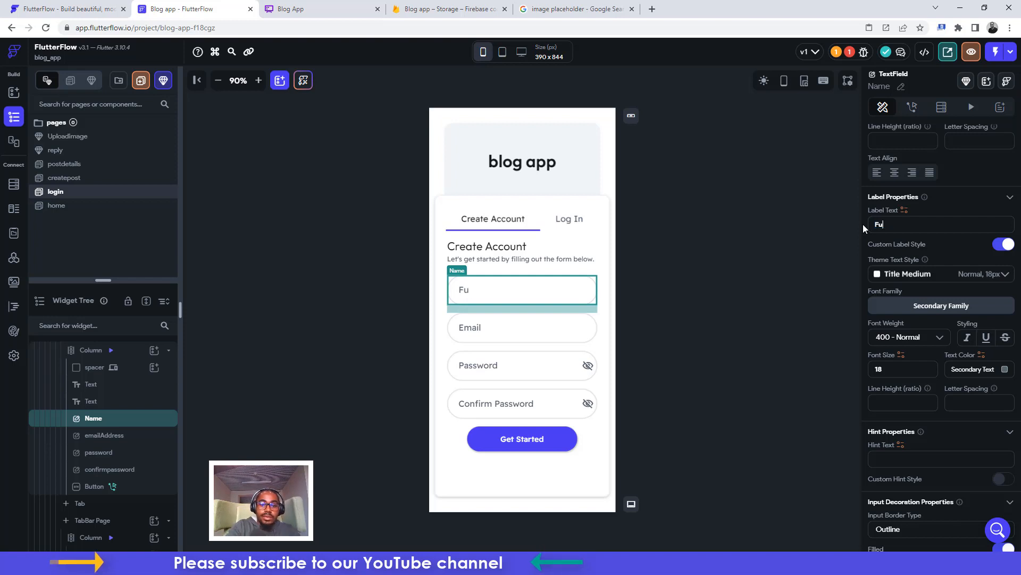
type("llname")
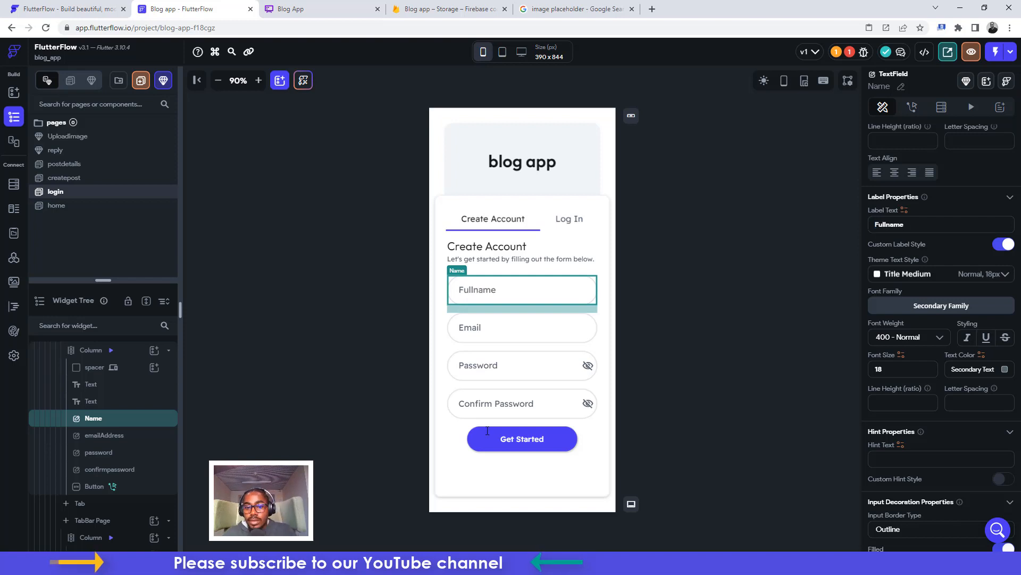
left_click(503, 441)
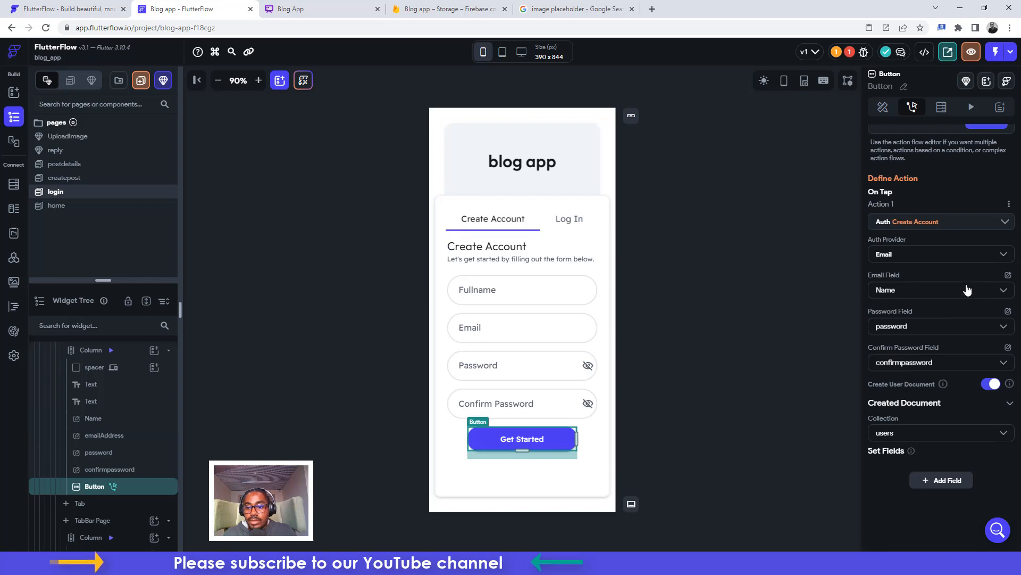
Add display_name to the Create Account fields, valued from the Name (Fullname) widget state
left_click(942, 485)
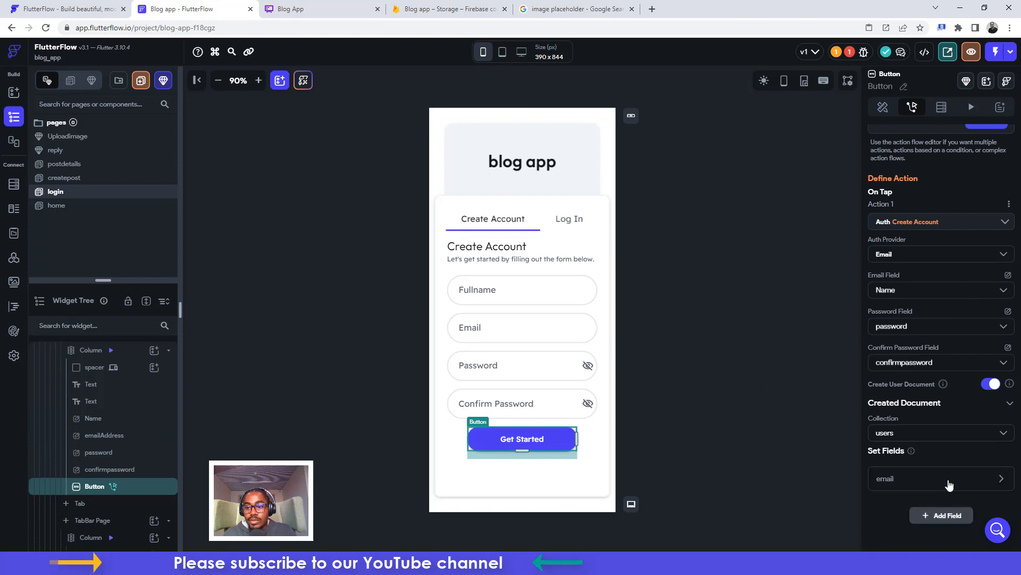
left_click(896, 478)
scroll(896, 478, "down", 3)
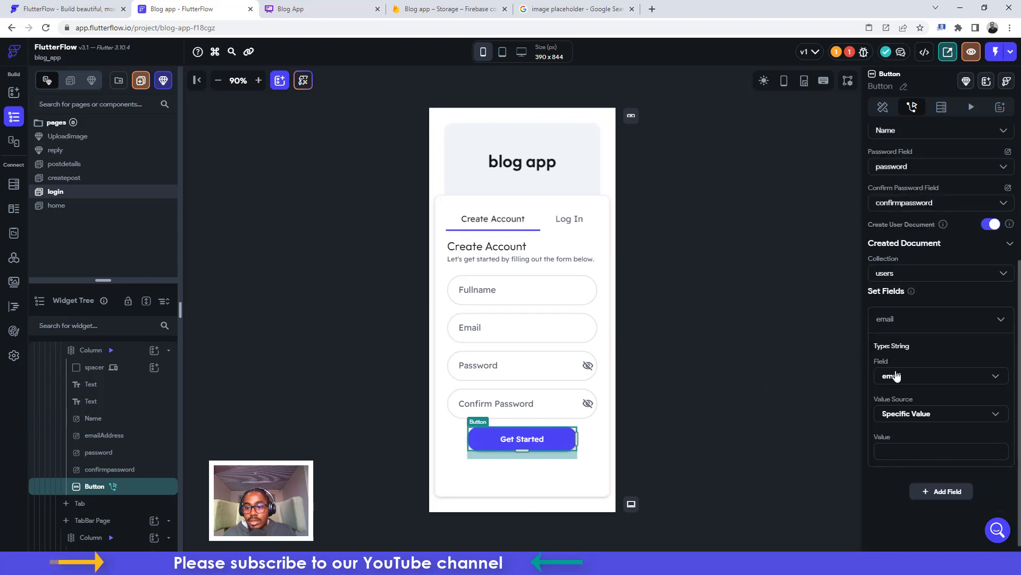
left_click(897, 376)
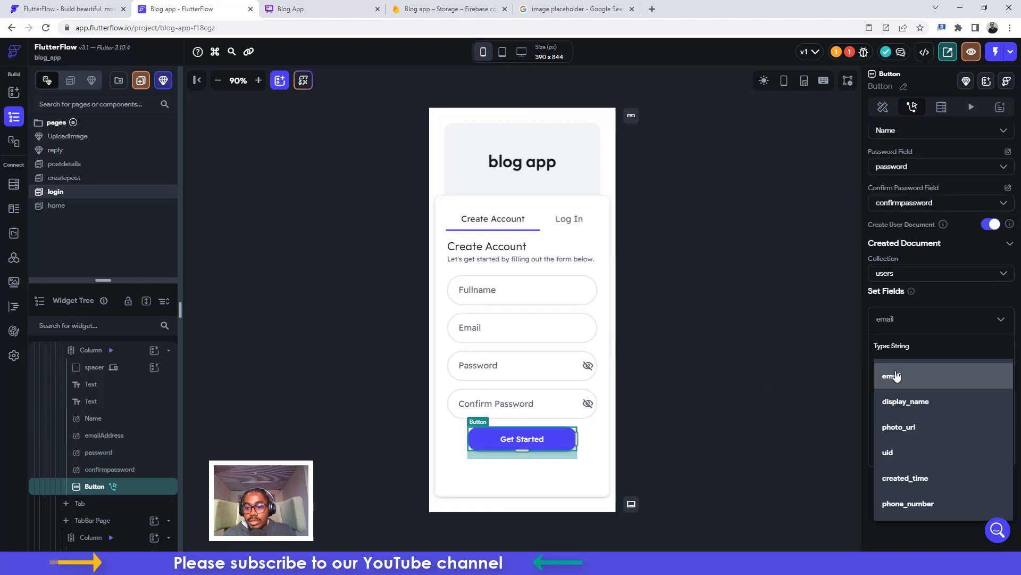
left_click(897, 408)
left_click(898, 422)
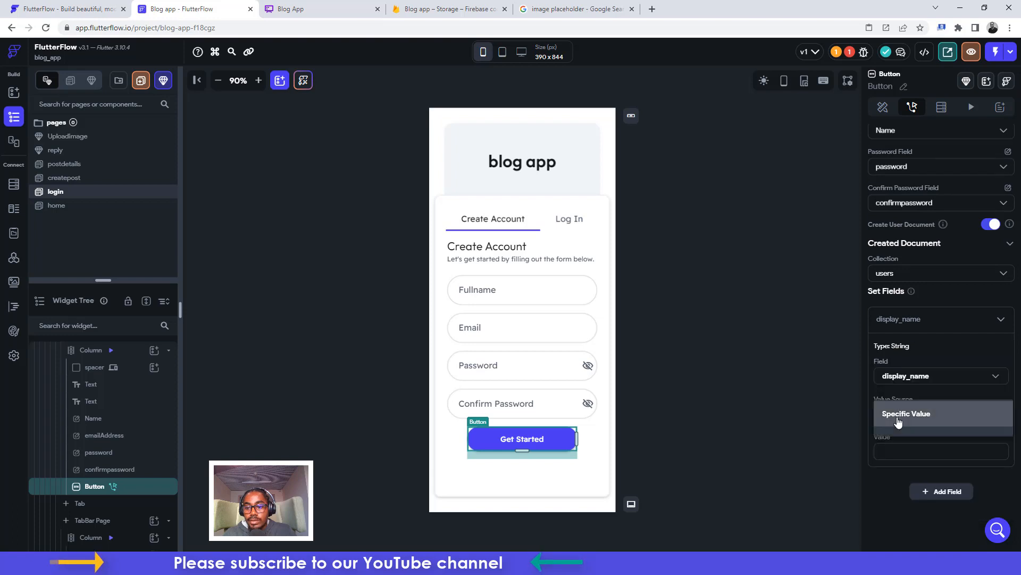
left_click(898, 440)
left_click(901, 445)
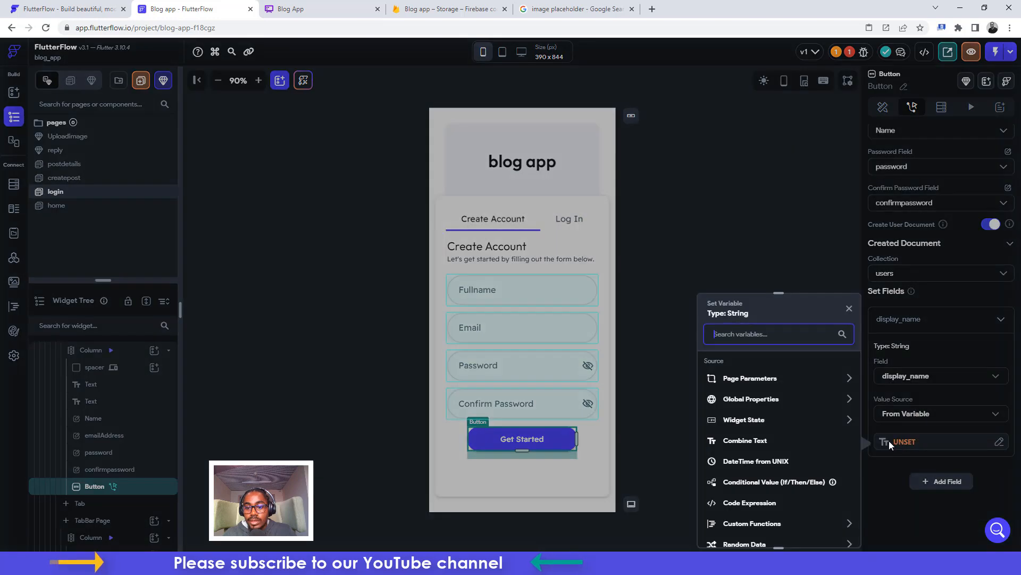
left_click(744, 421)
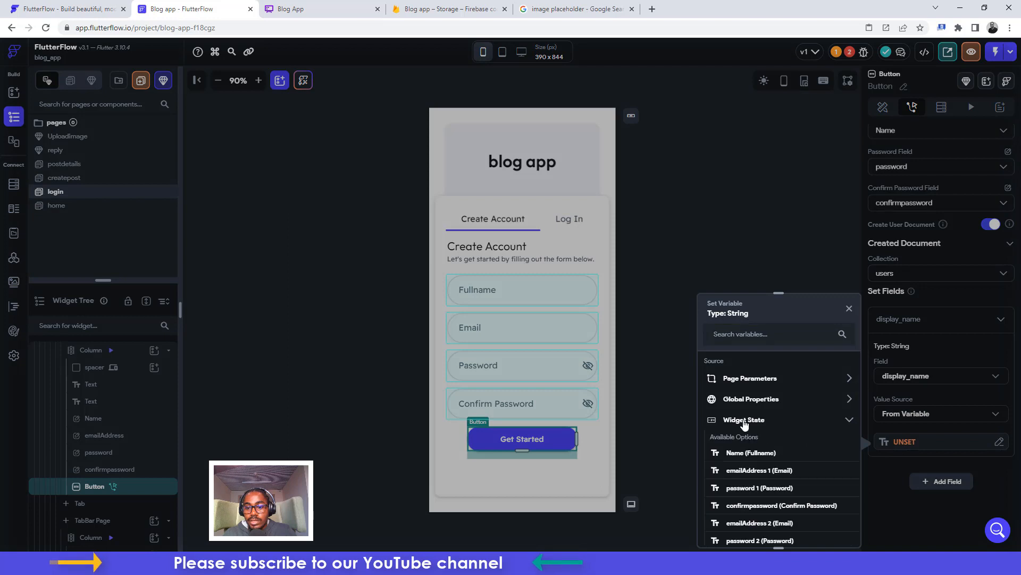
left_click(745, 453)
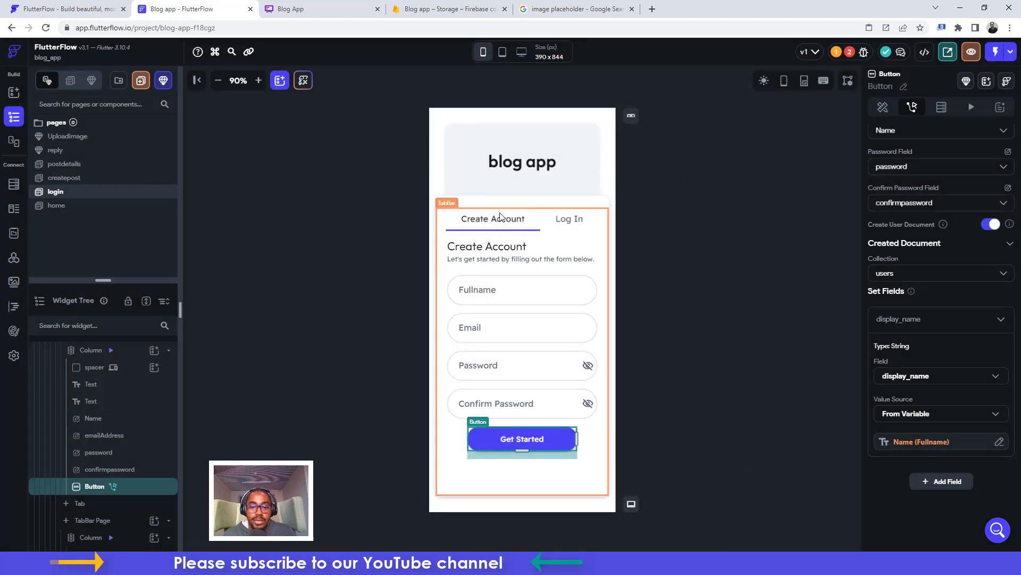
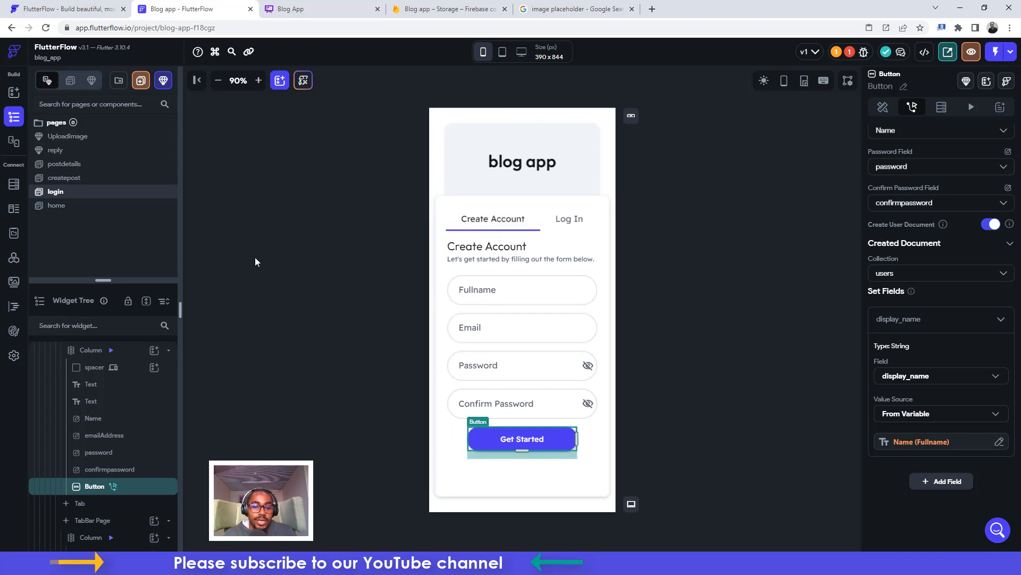
In the Log In form, delete the Continue with Google button, the 'Or sign in with' text and the empty Wrap
left_click(568, 219)
left_click(538, 423)
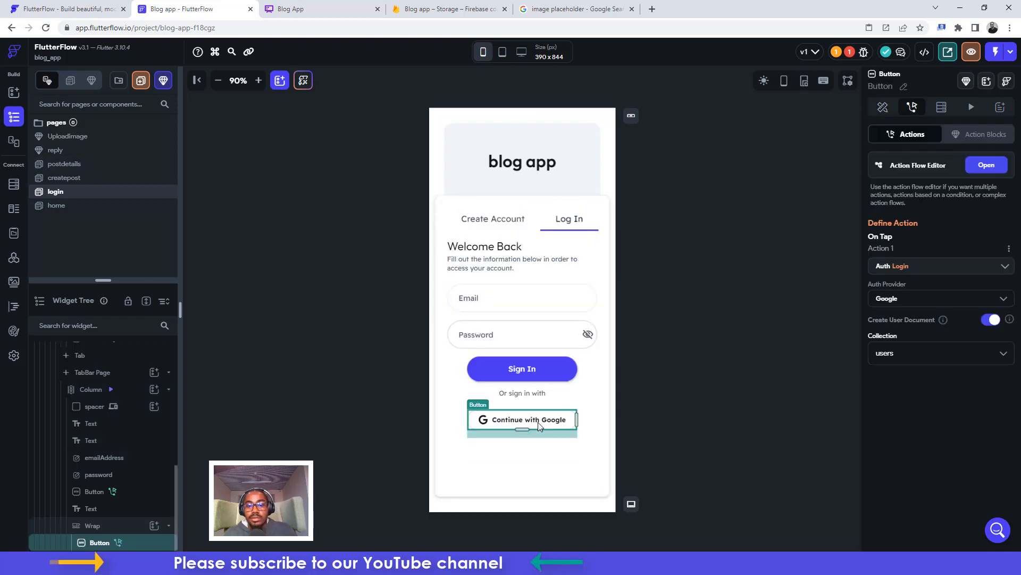
key("Delete")
left_click(524, 392)
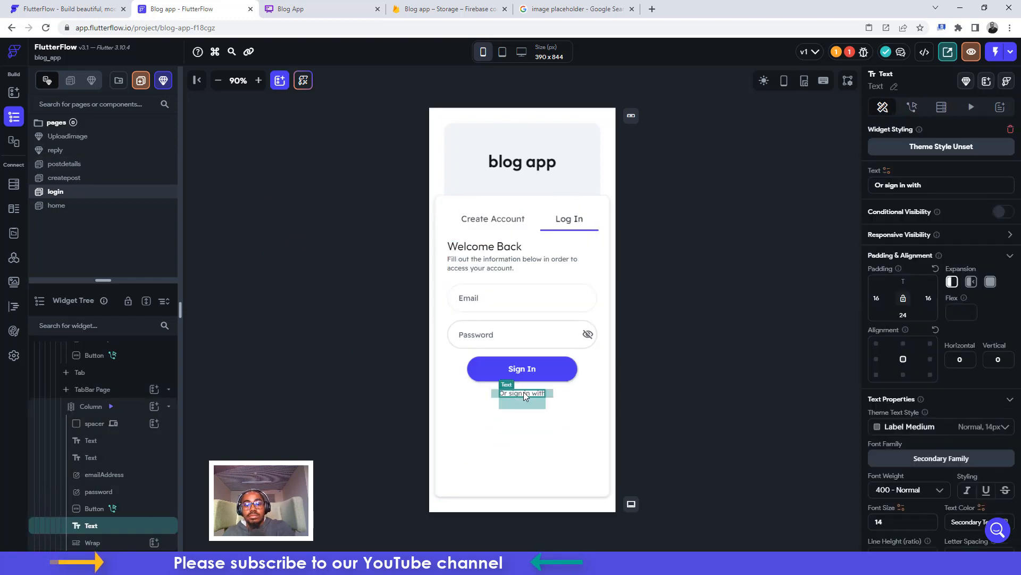
key("Delete")
left_click(524, 421)
key("Delete")
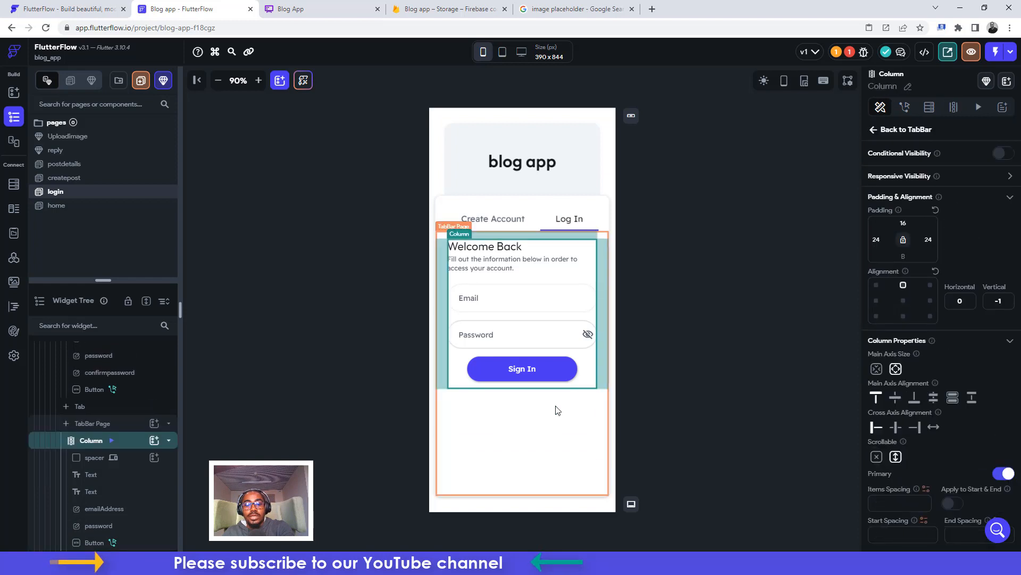
Return the login page to its Create Account form with the page selected
left_click(704, 274)
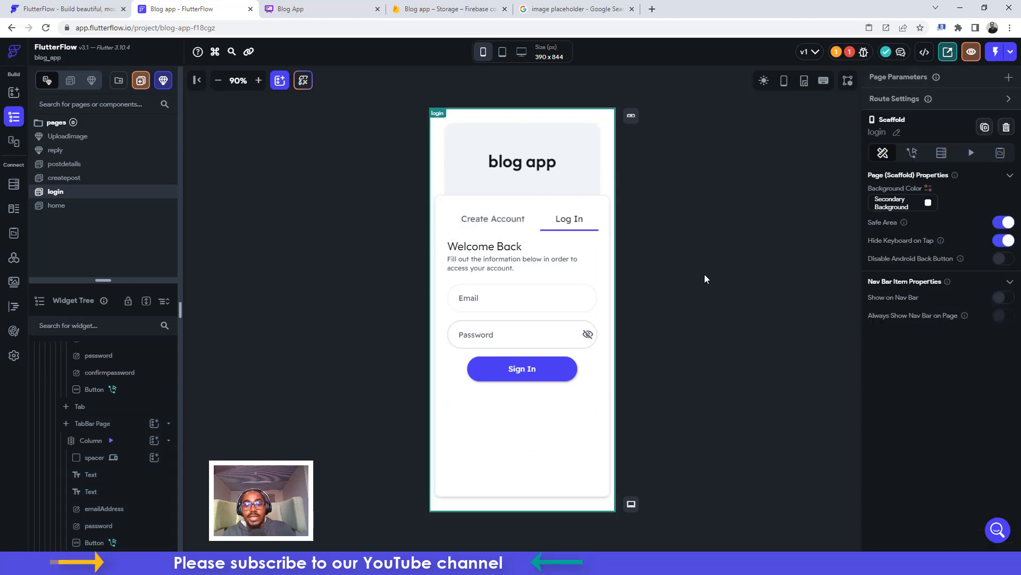
left_click(464, 224)
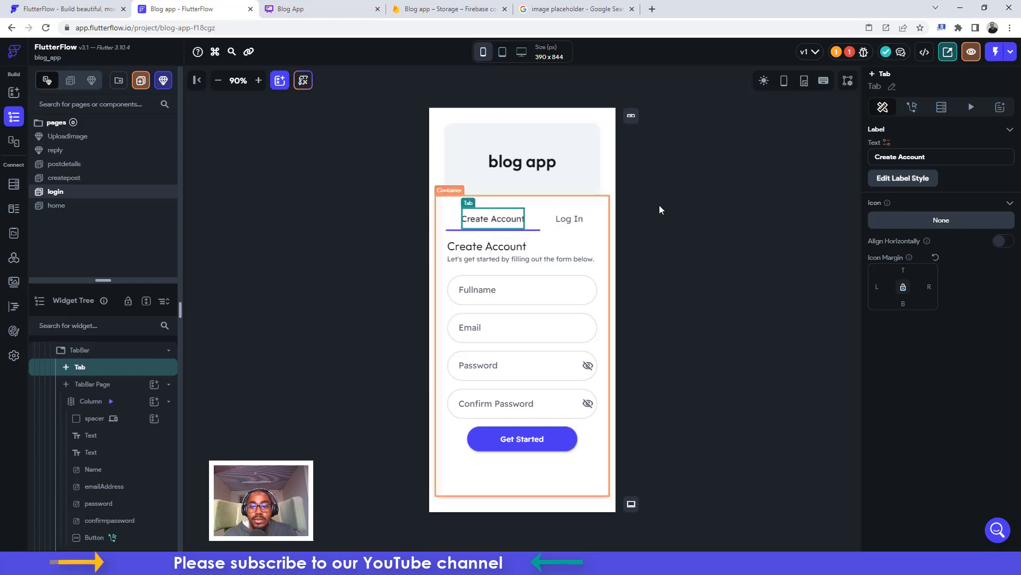
left_click(675, 173)
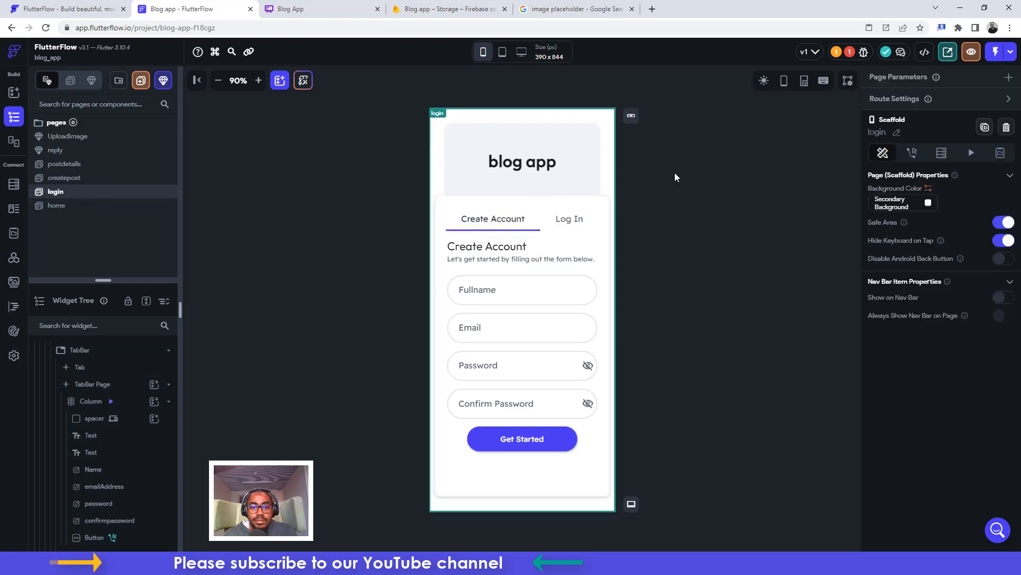
On the postdetails page, select the comments ListView and show its Backend Query settings
left_click(59, 165)
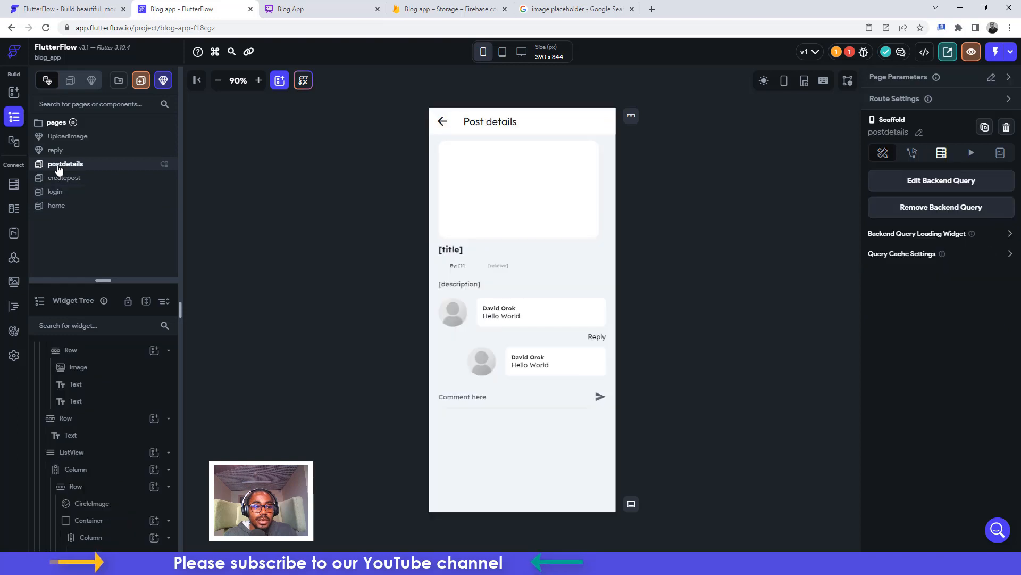
left_click(470, 334)
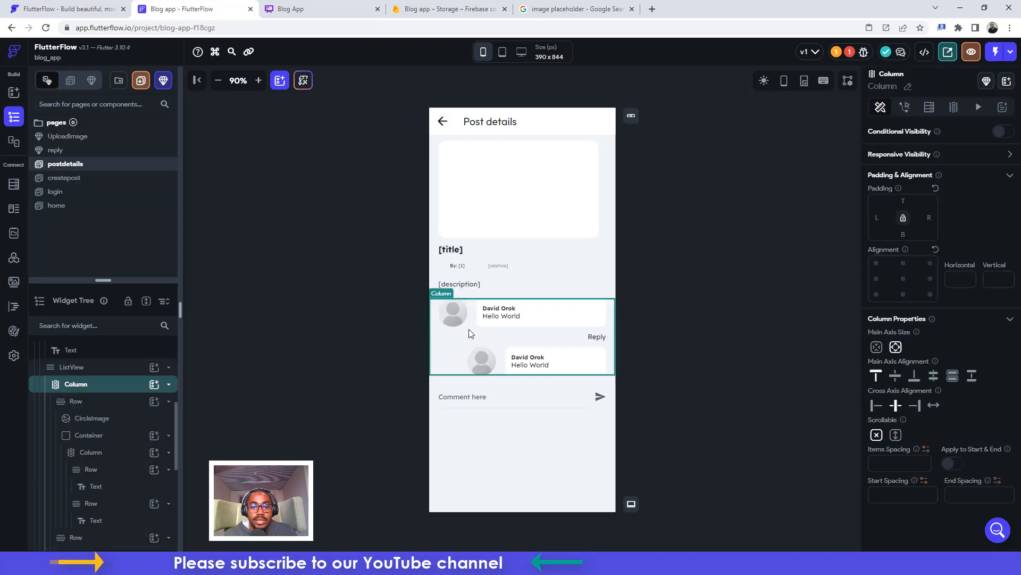
left_click(78, 368)
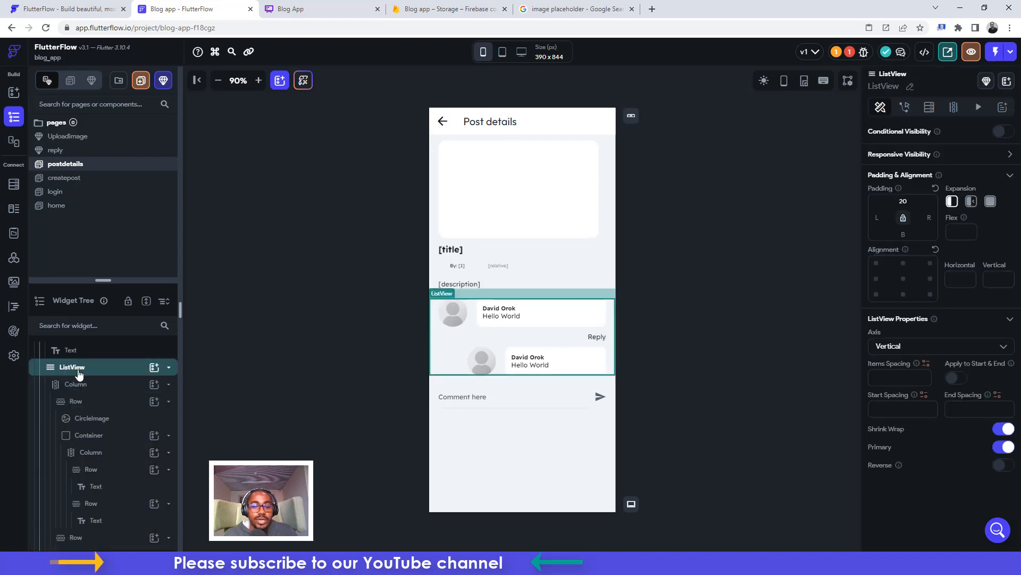
left_click(930, 107)
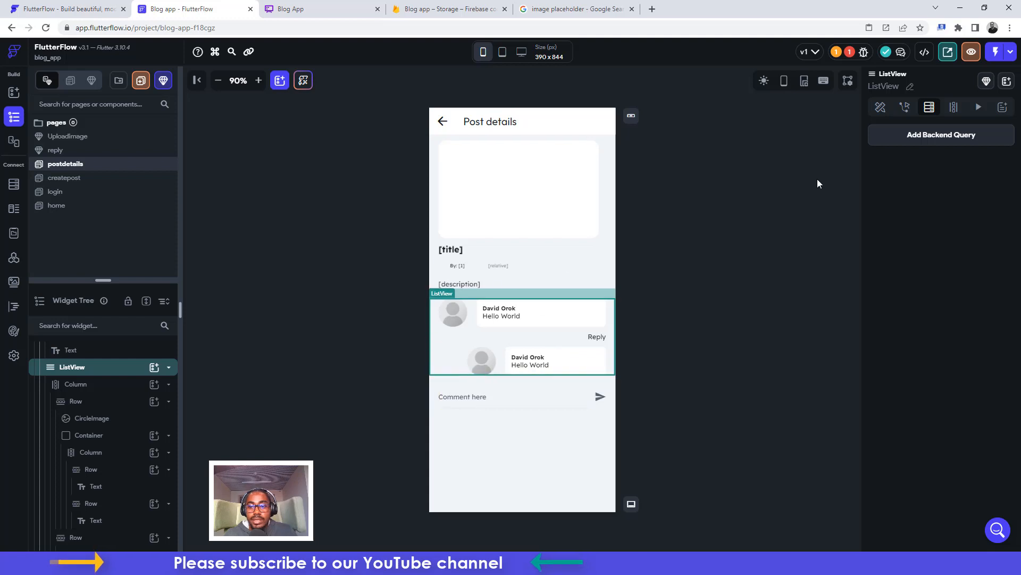
Add a Query Collection backend query on the comments collection to the list
left_click(921, 135)
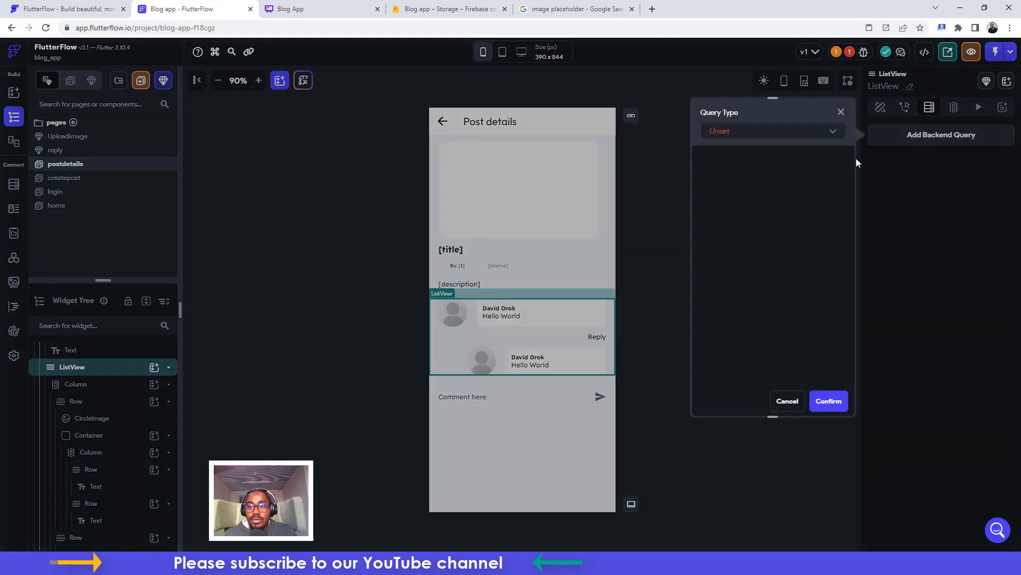
left_click(726, 134)
left_click(725, 131)
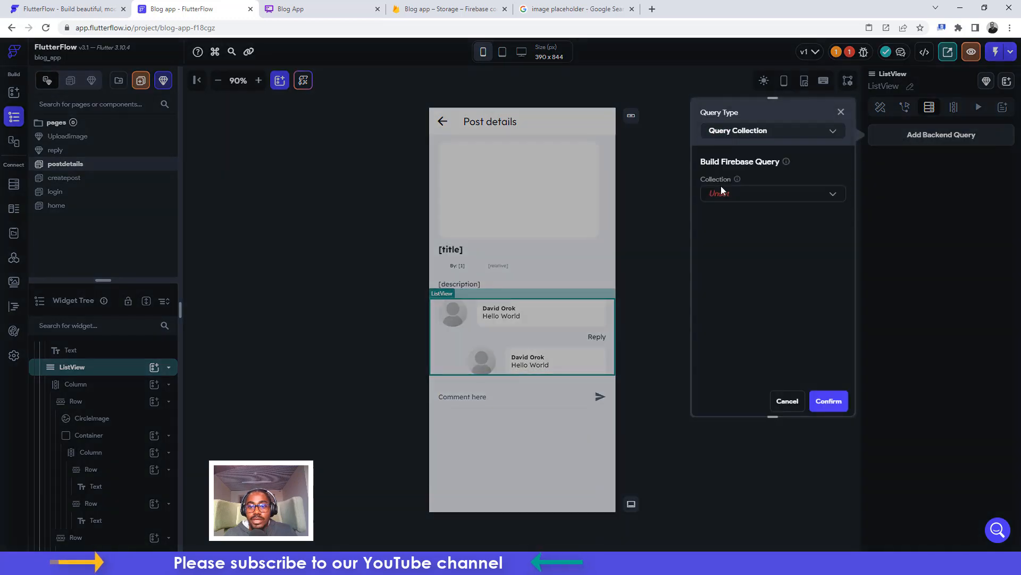
left_click(722, 198)
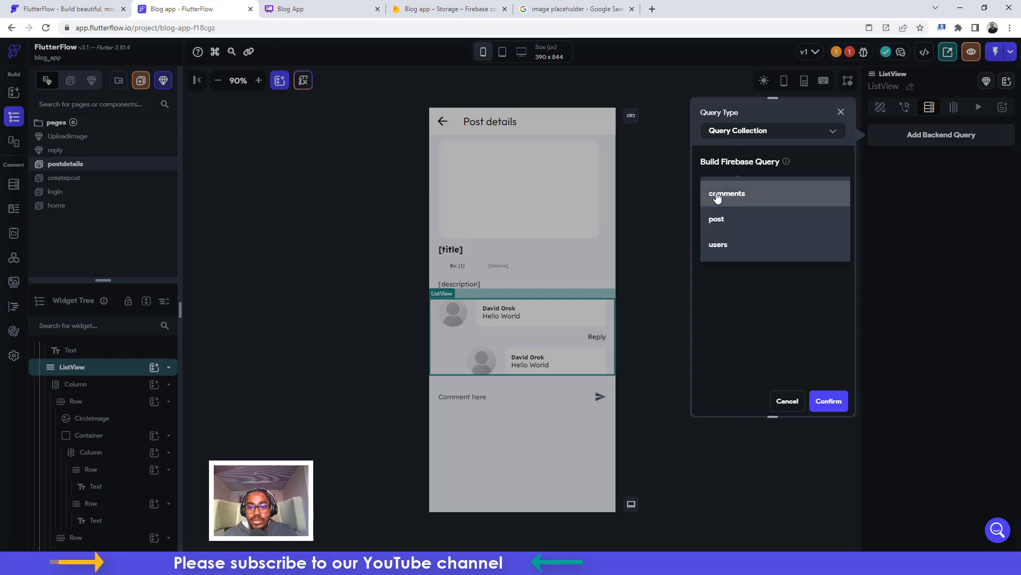
left_click(719, 196)
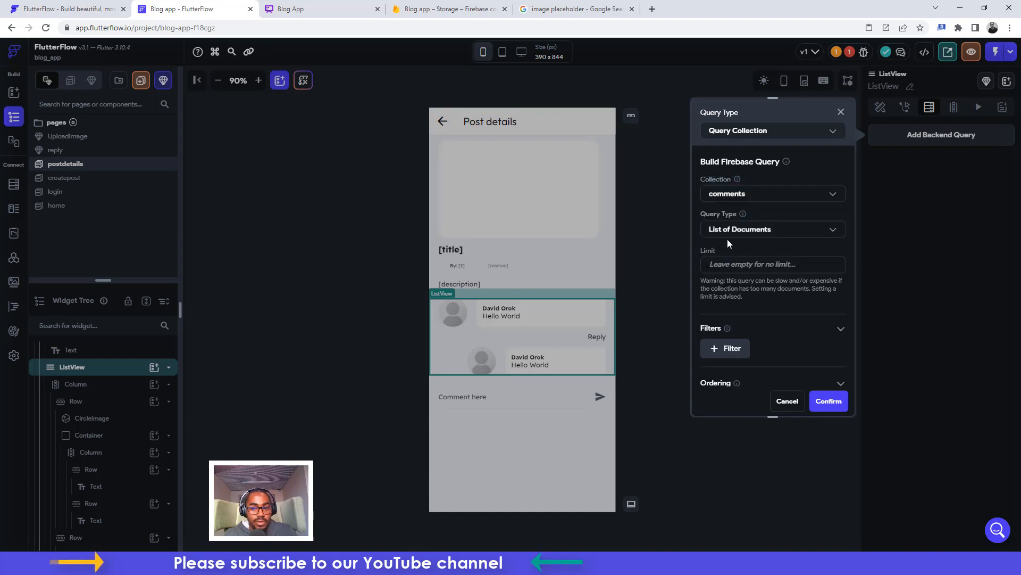
Filter comments where post Equal To the postRef page parameter, then confirm and generate list items
left_click(727, 348)
scroll(729, 309, "down", 2)
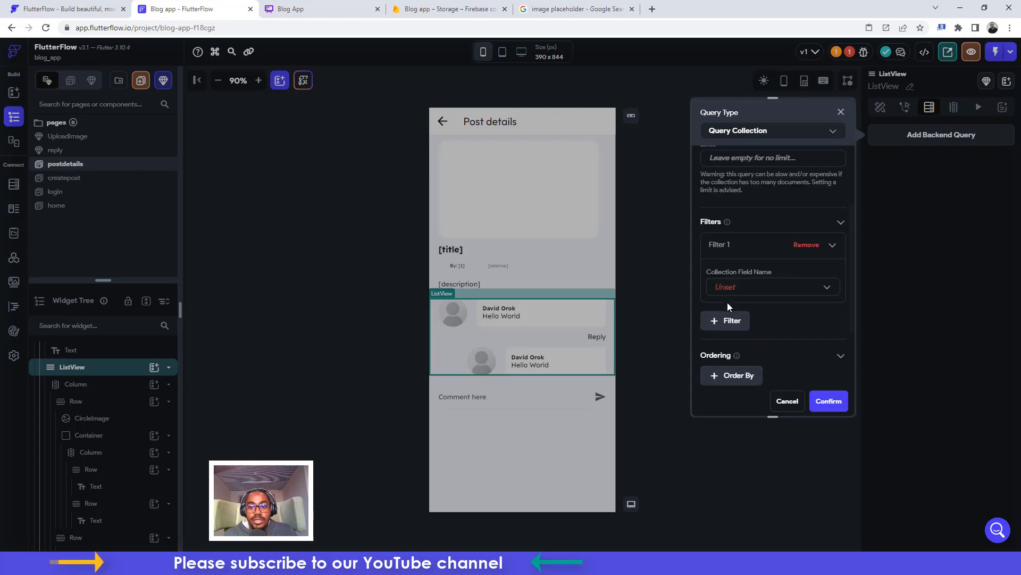
left_click(723, 246)
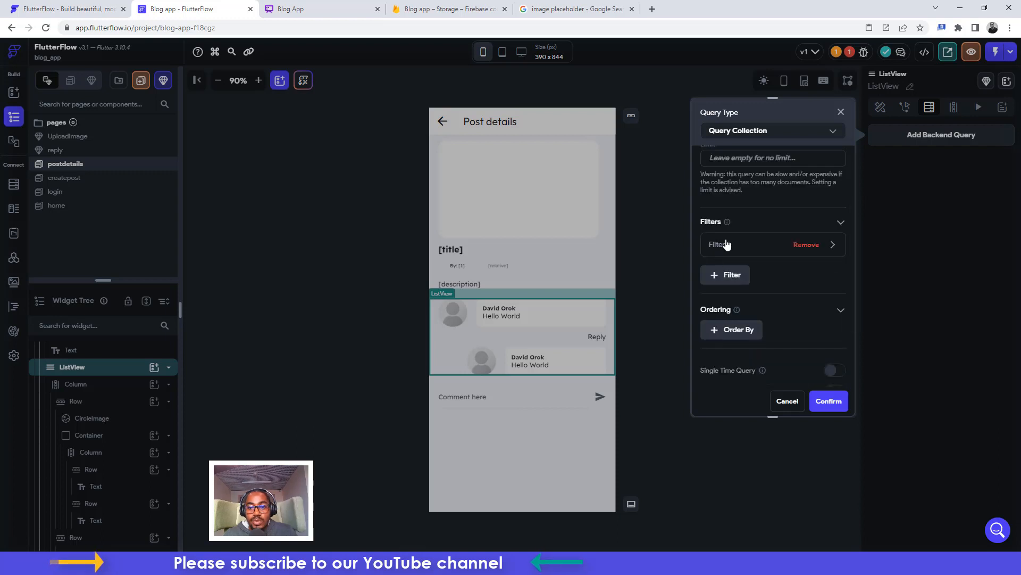
left_click(727, 245)
left_click(730, 287)
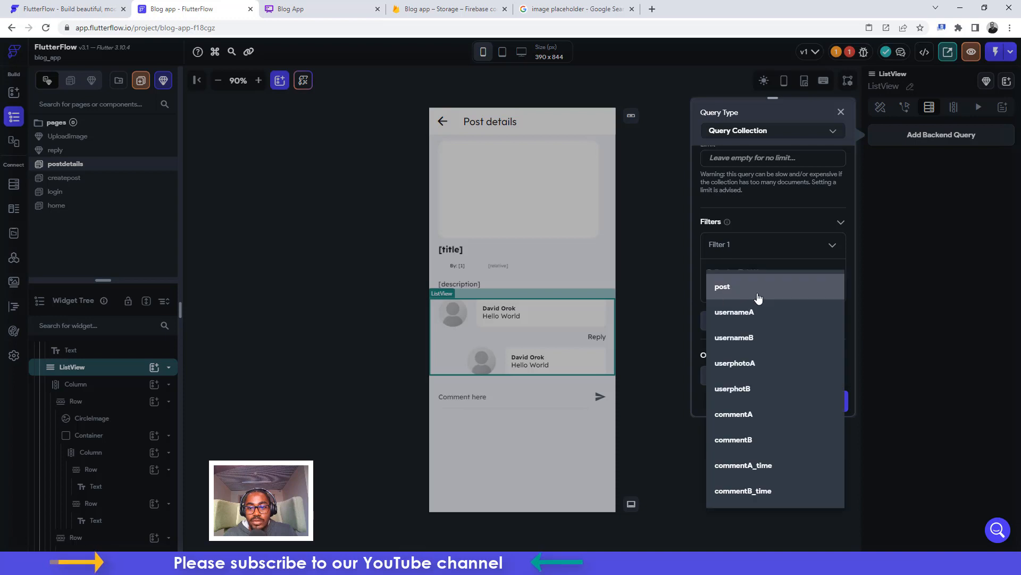
left_click(729, 288)
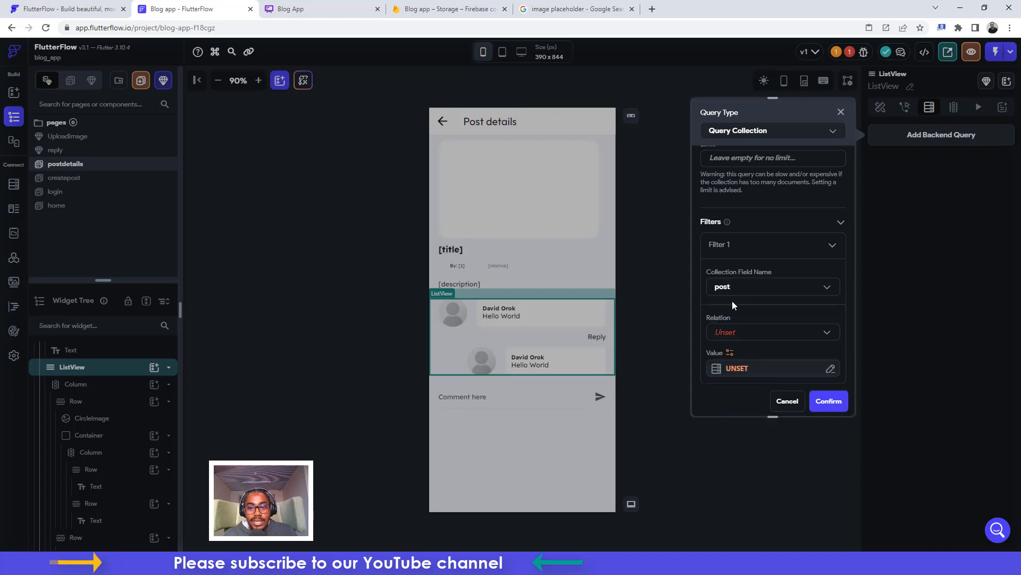
left_click(721, 332)
left_click(722, 333)
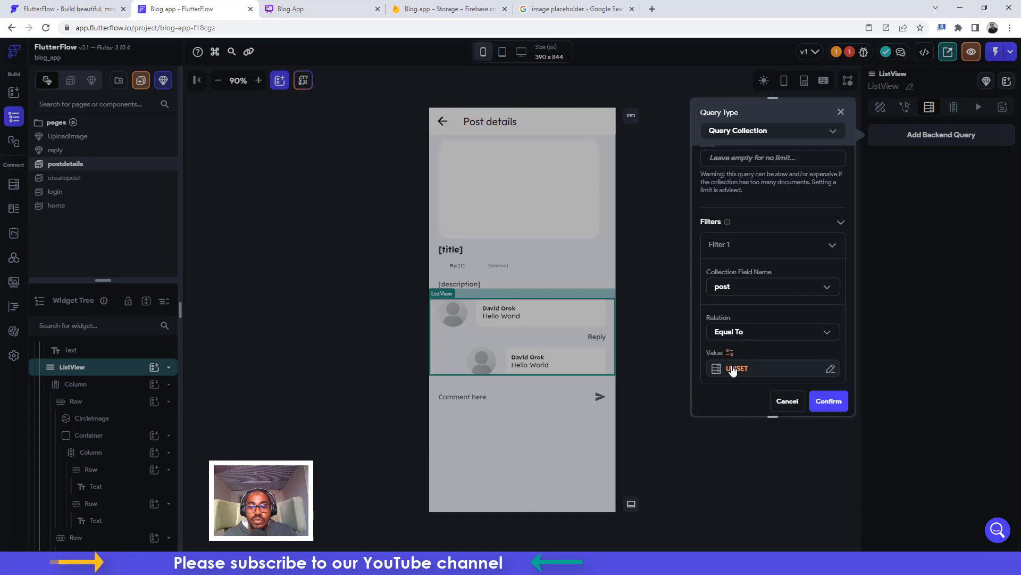
left_click(733, 368)
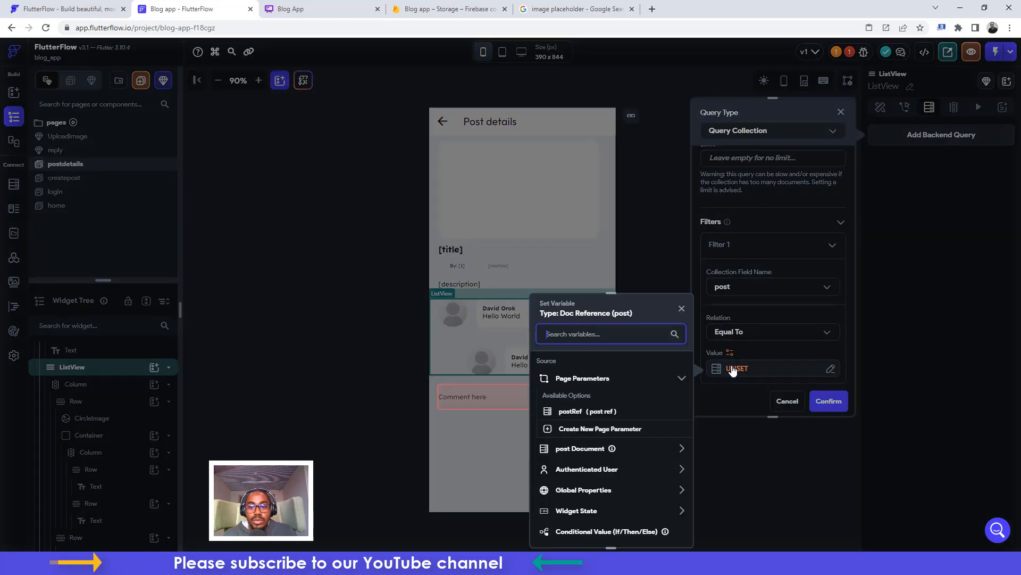
left_click(582, 412)
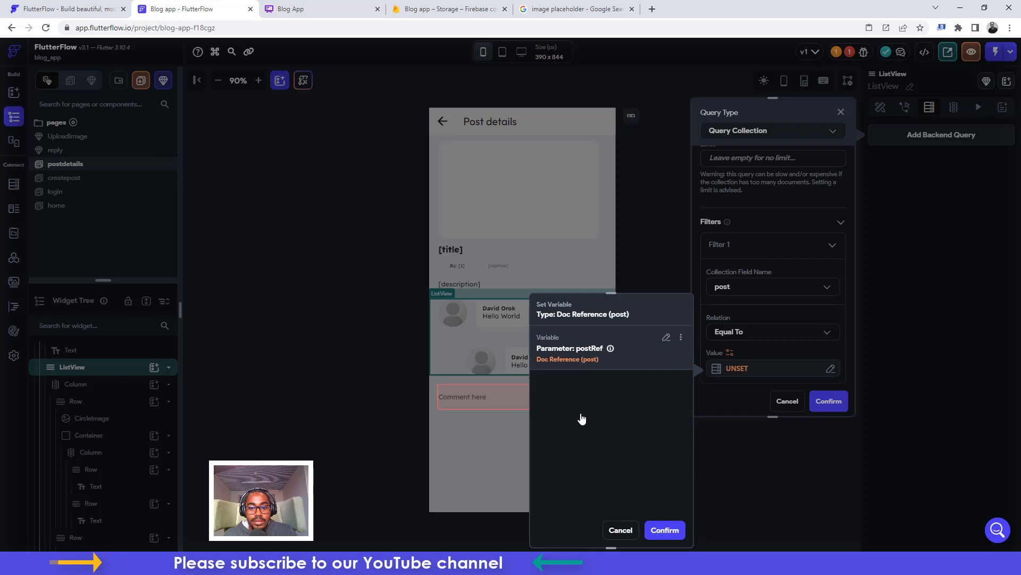
left_click(663, 529)
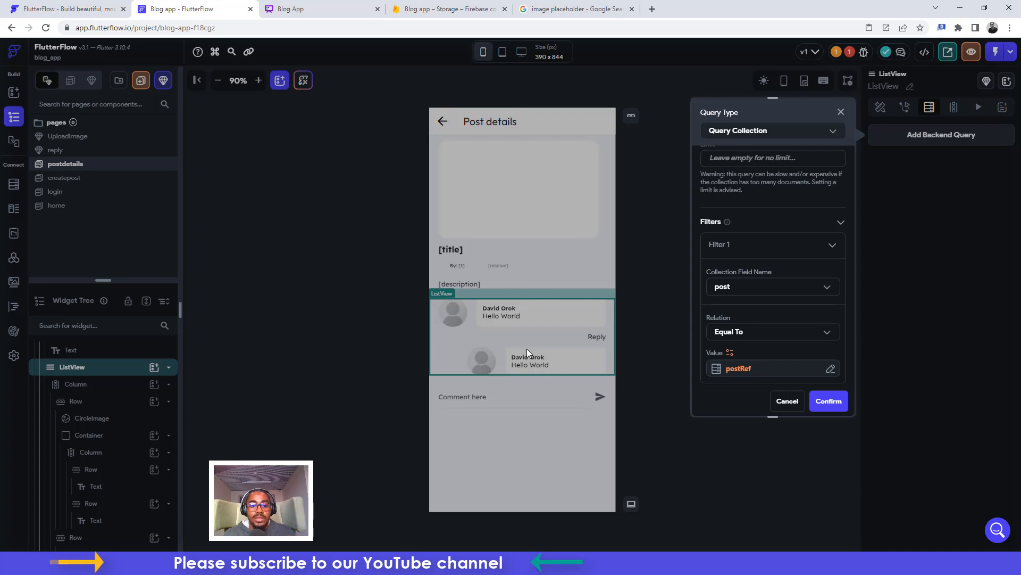
left_click(820, 401)
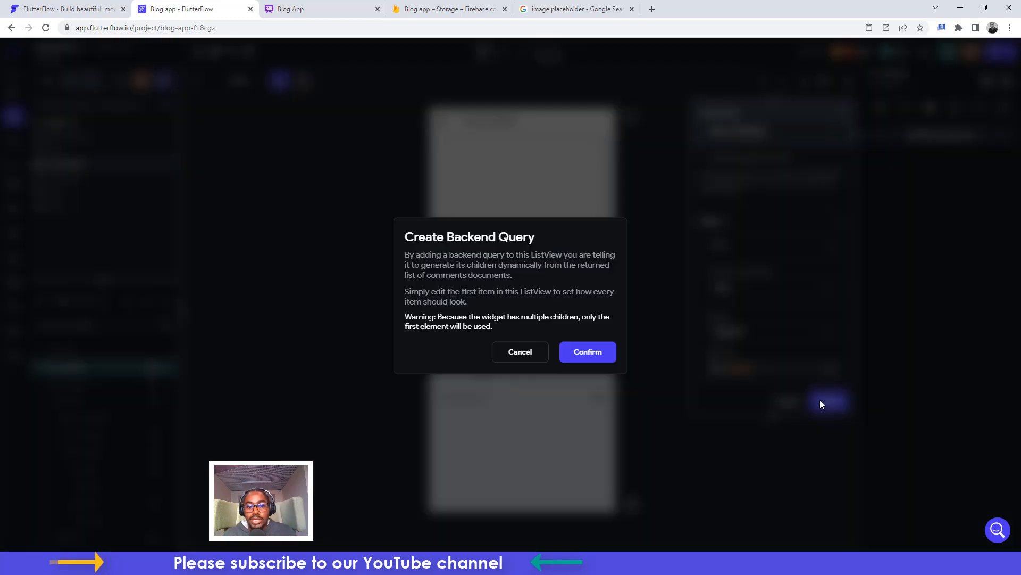
left_click(579, 355)
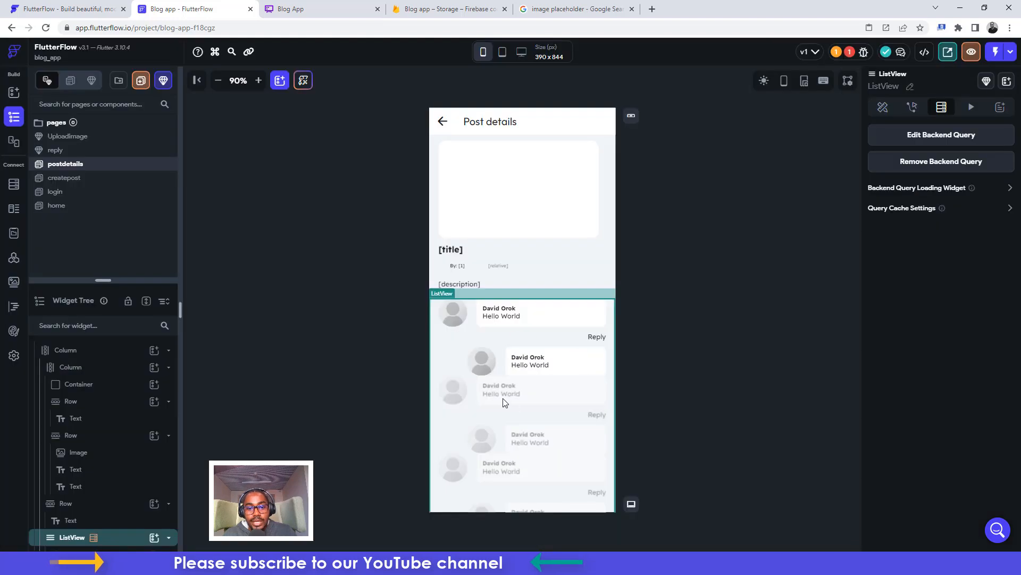
Set the repeated comment item column's bottom padding to 30
left_click(506, 365)
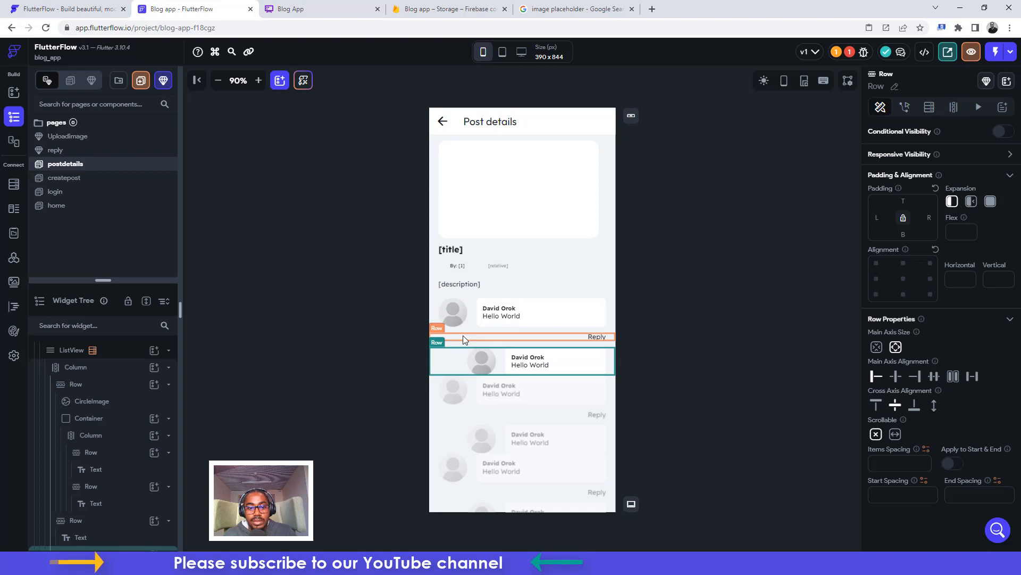
left_click(85, 368)
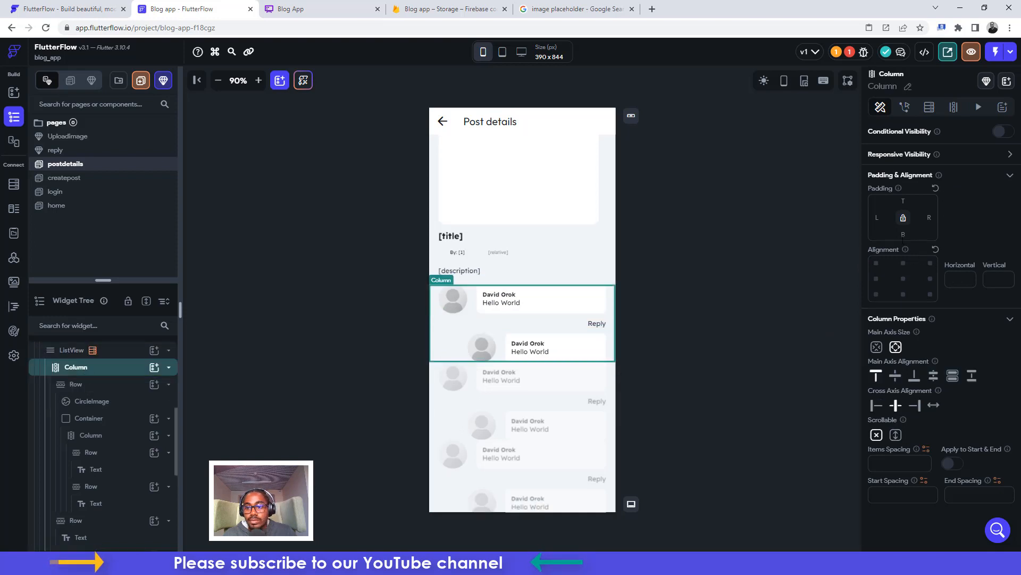
left_click(902, 235)
type("12")
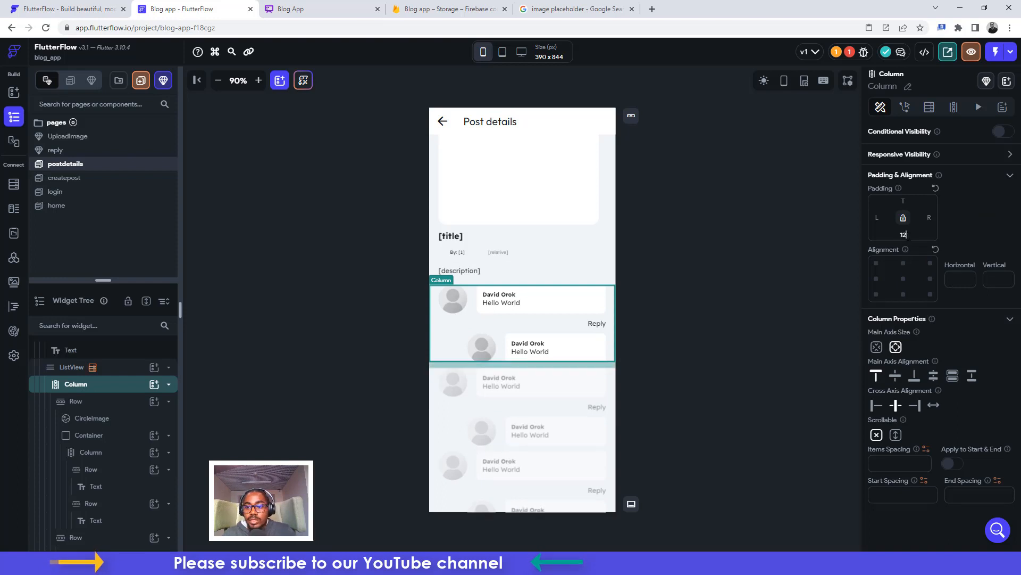
type("20")
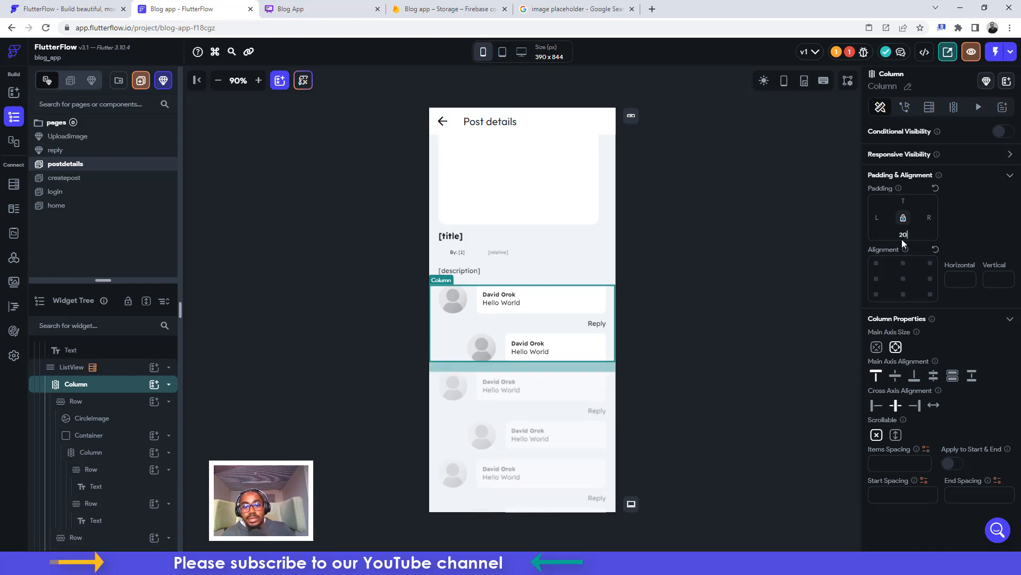
left_click(787, 323)
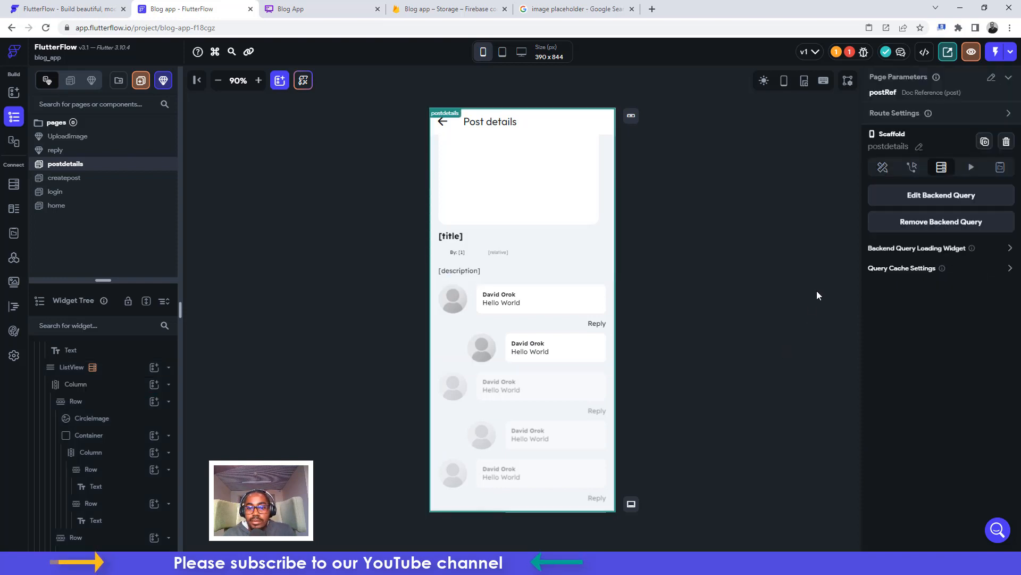
left_click(451, 353)
left_click(76, 367)
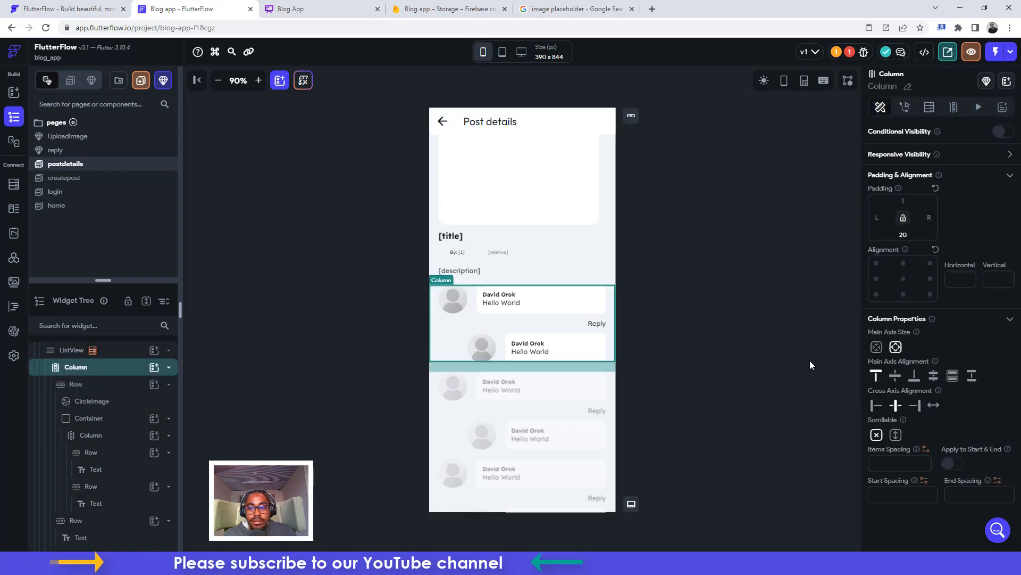
double_click(904, 234)
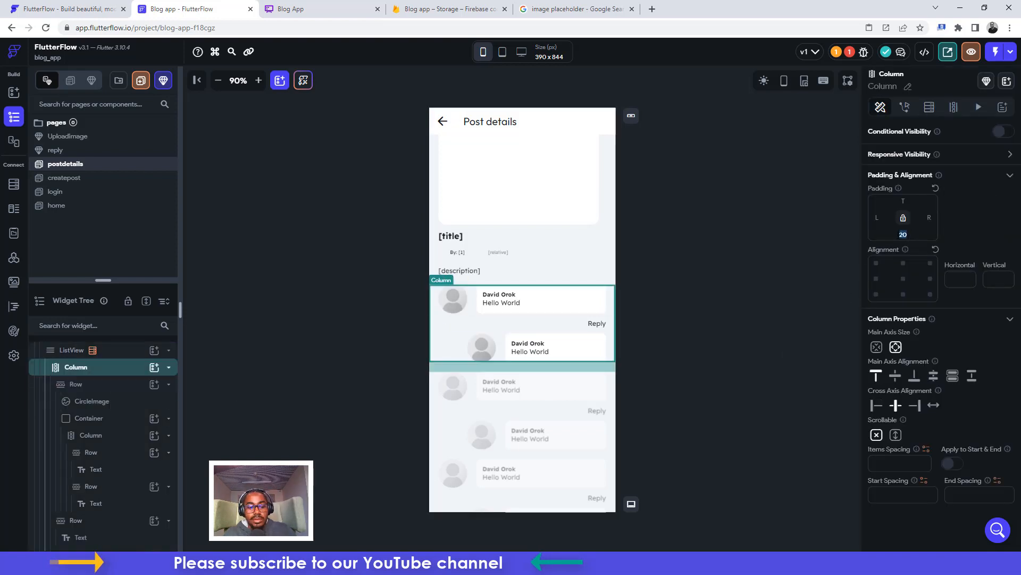
type("30")
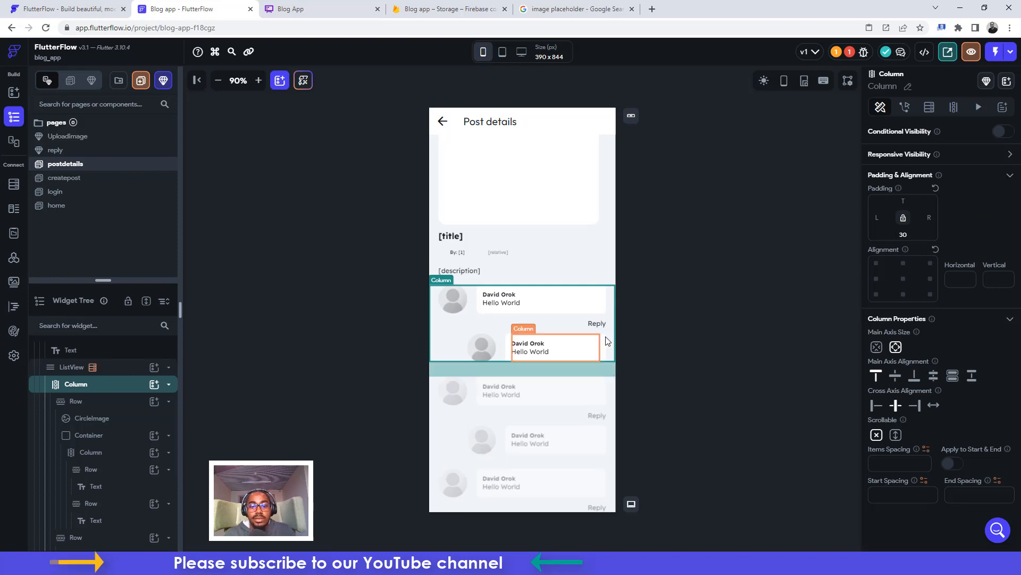
left_click(744, 258)
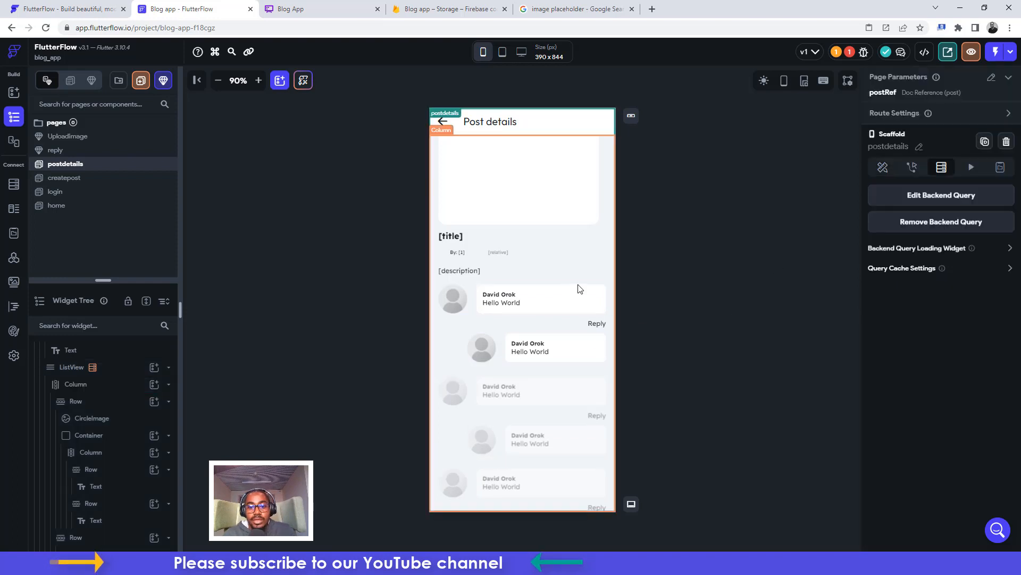
Give the comment bubble and the reply bubble a border radius of 16
left_click(606, 289)
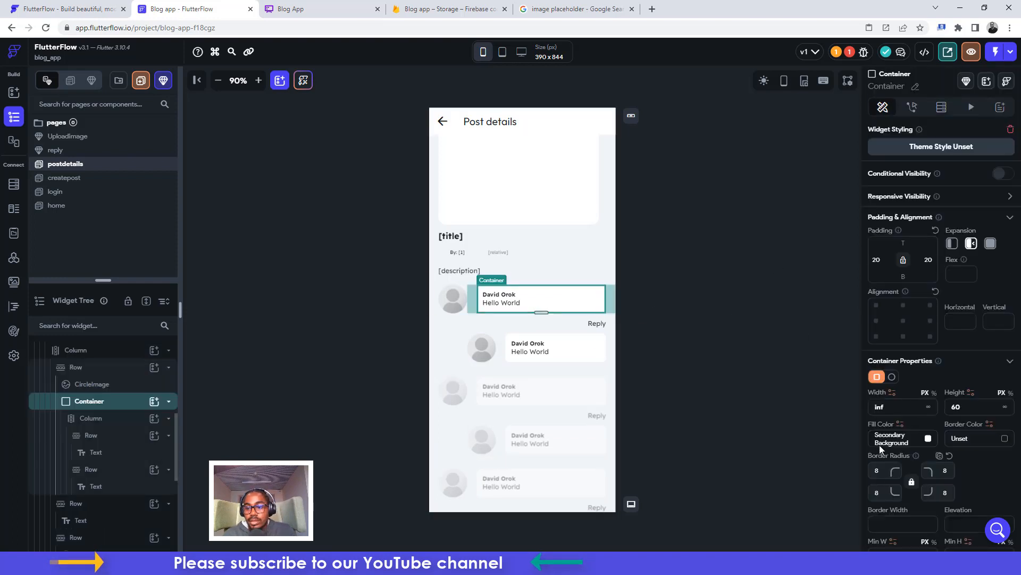
type("16")
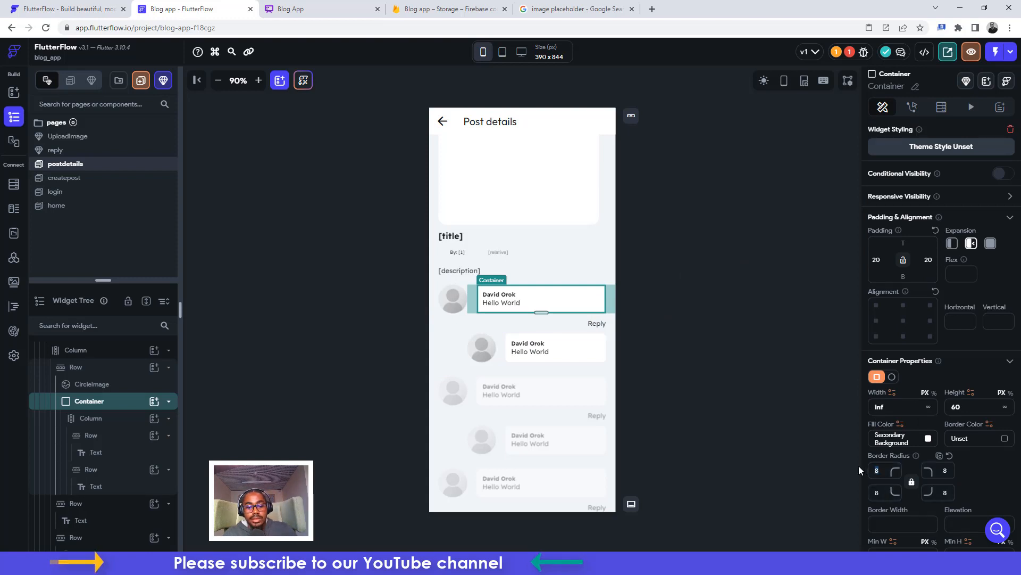
left_click(606, 355)
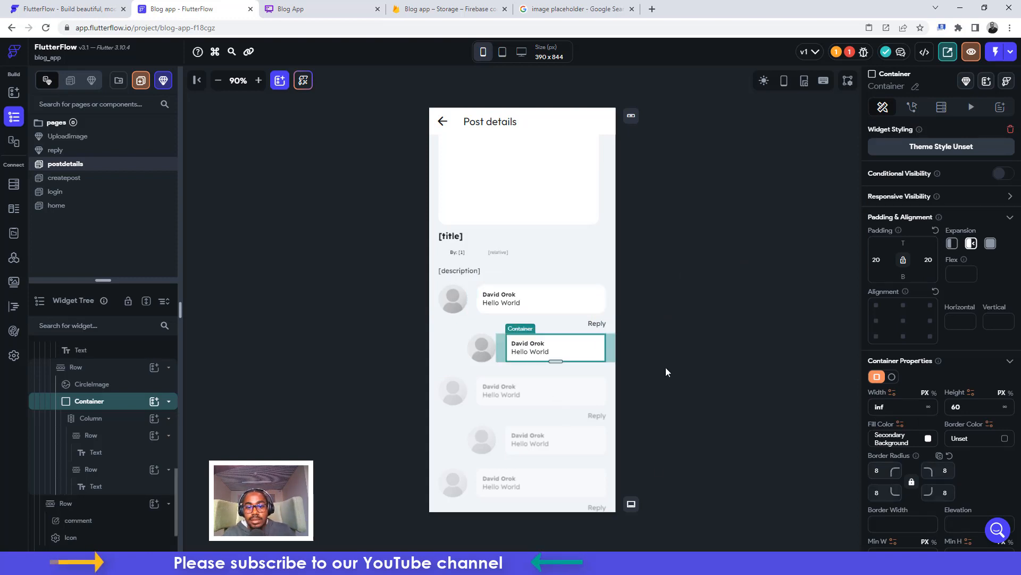
double_click(892, 470)
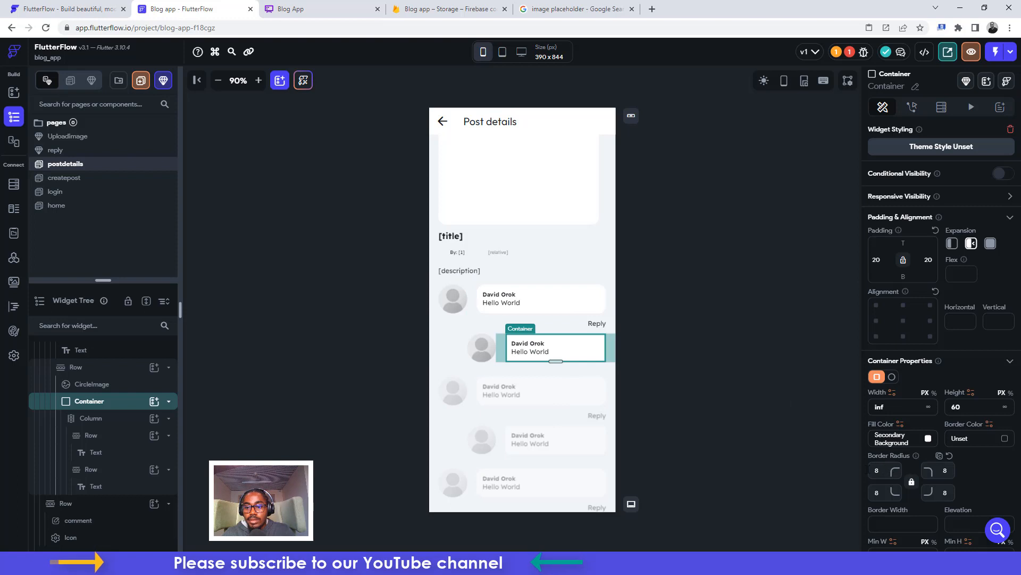
type("16")
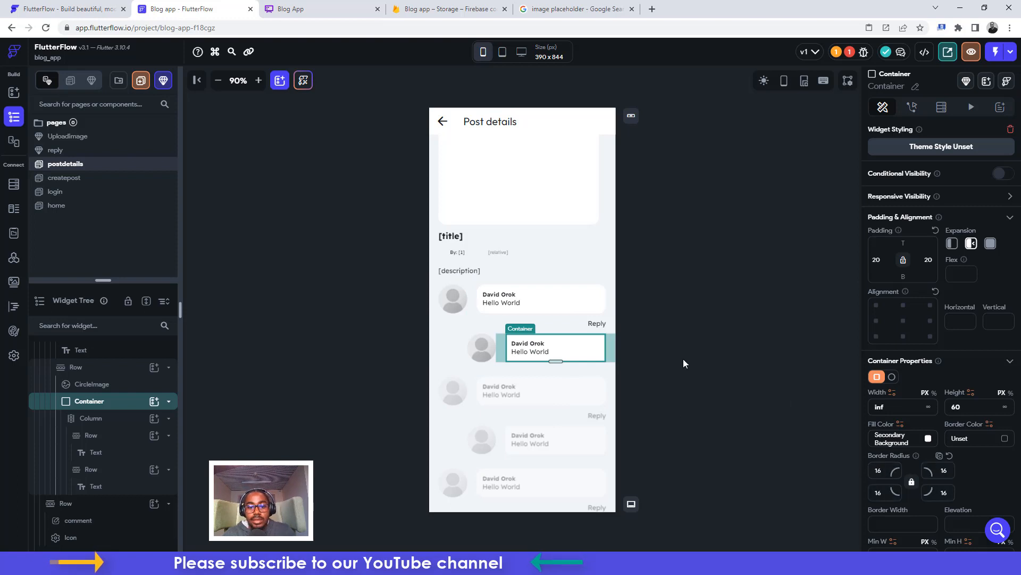
left_click(684, 359)
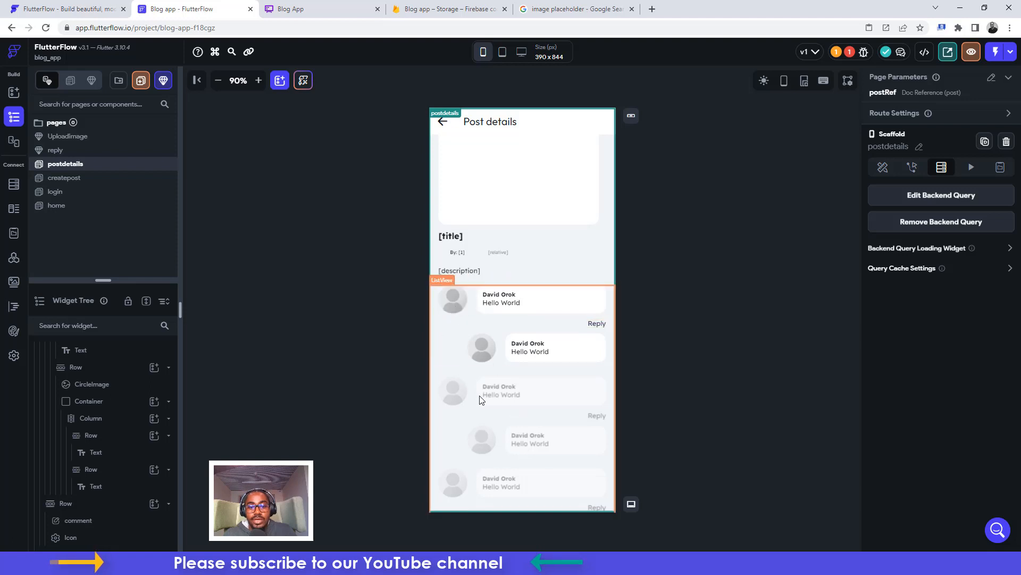
Set the bottom comment input row's bottom padding to 50
scroll(567, 415, "down", 5)
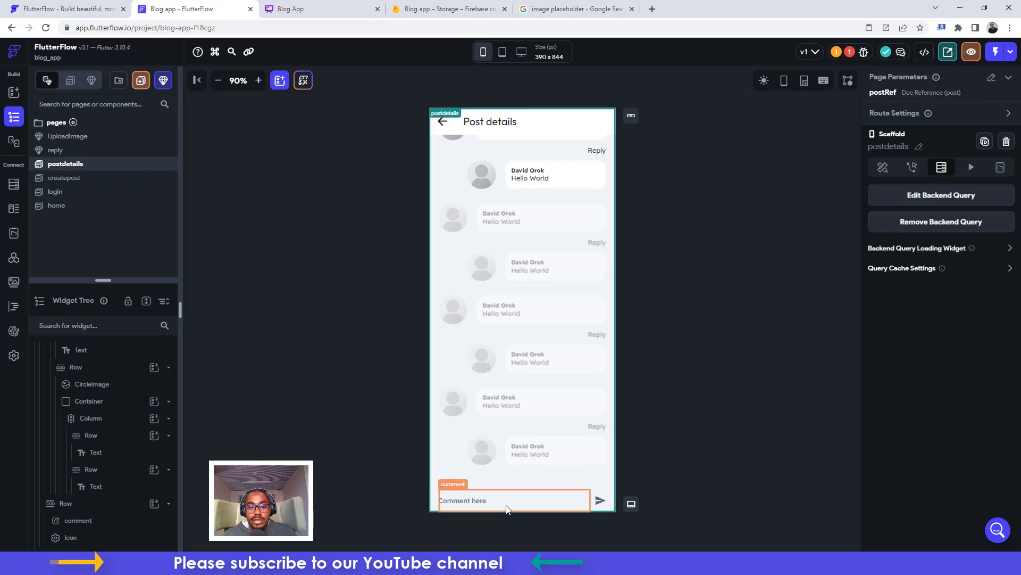
left_click(608, 494)
left_click(902, 235)
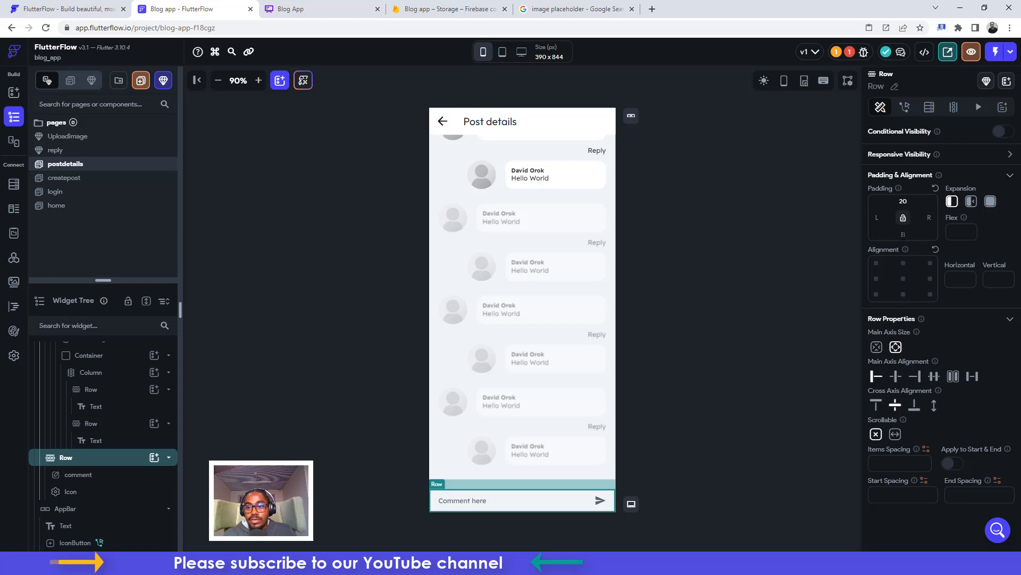
type("50")
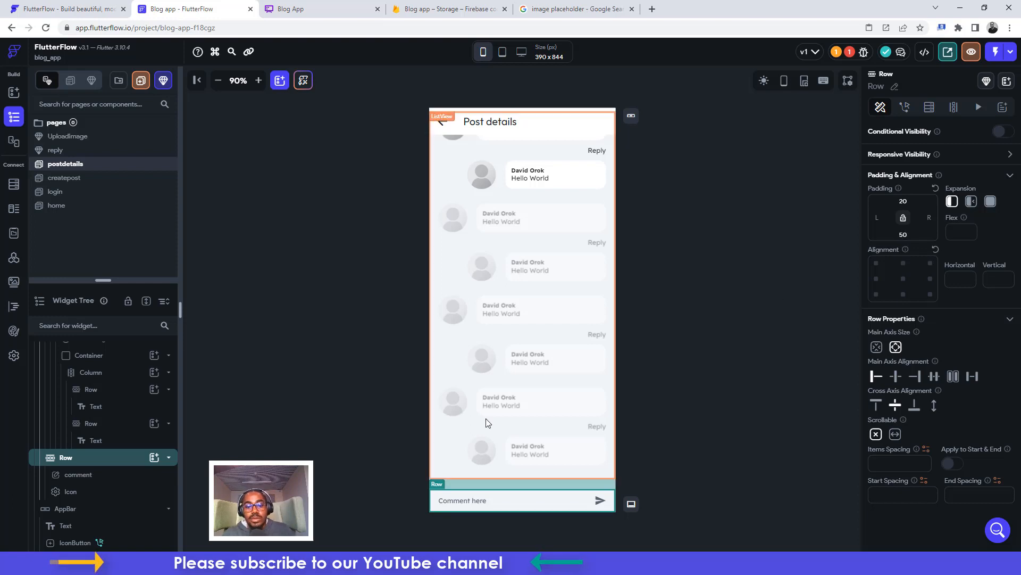
left_click(725, 369)
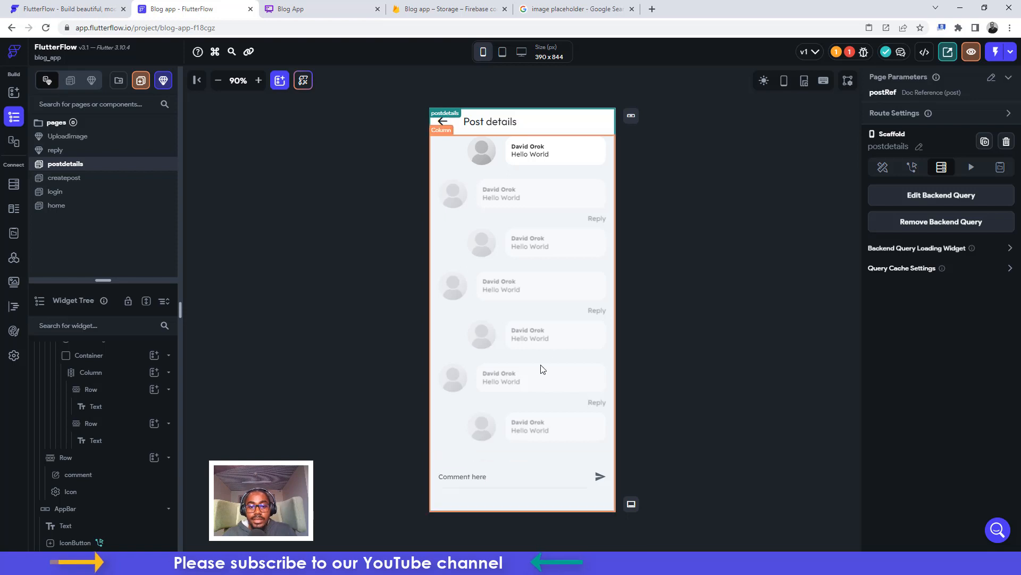
scroll(552, 349, "up", 5)
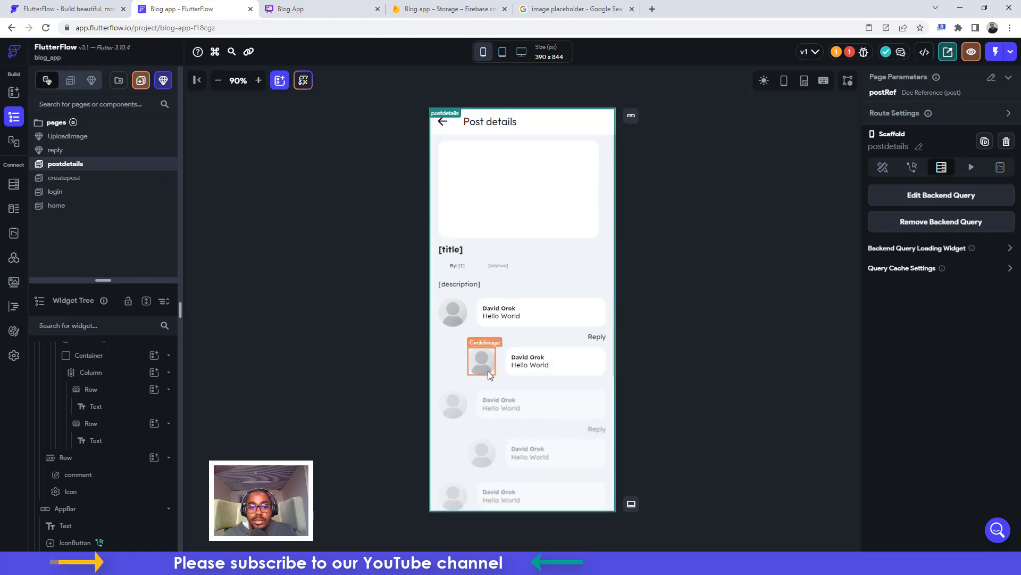
Select the commenter's avatar image and clear its placeholder path, keeping a Network source
left_click(448, 343)
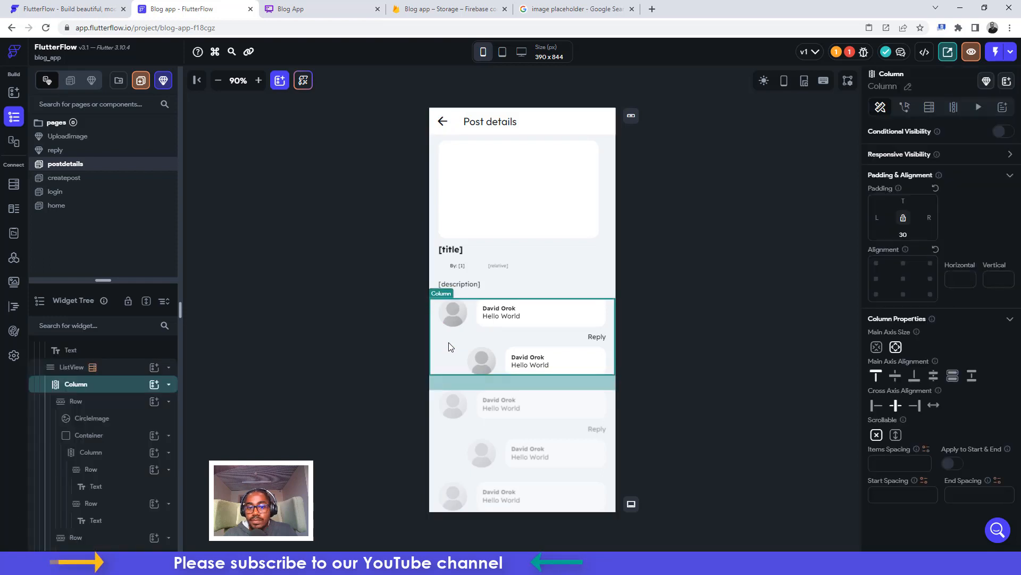
left_click(456, 309)
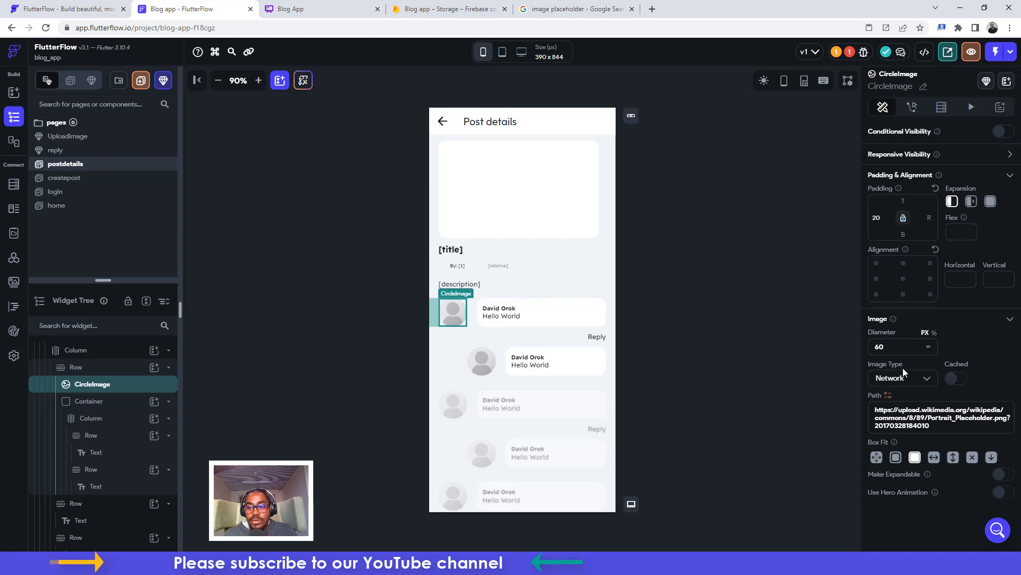
left_click(888, 395)
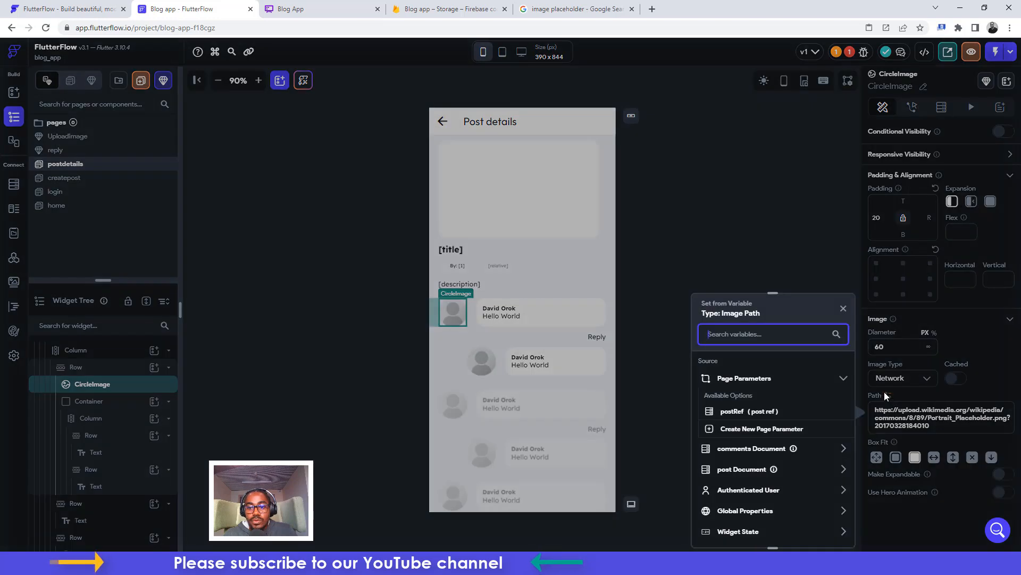
left_click(892, 412)
triple_click(892, 412)
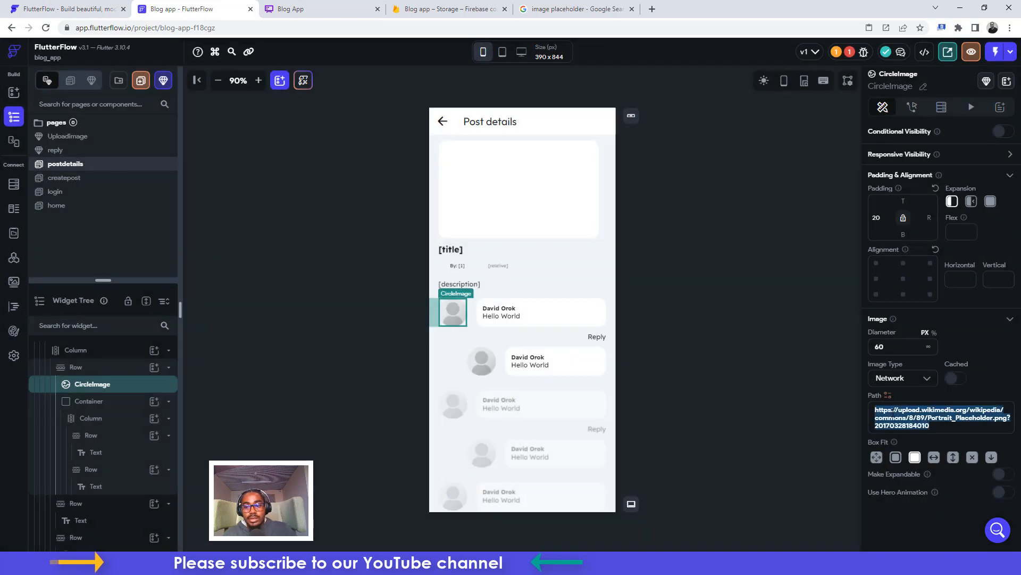
key("BackSpace")
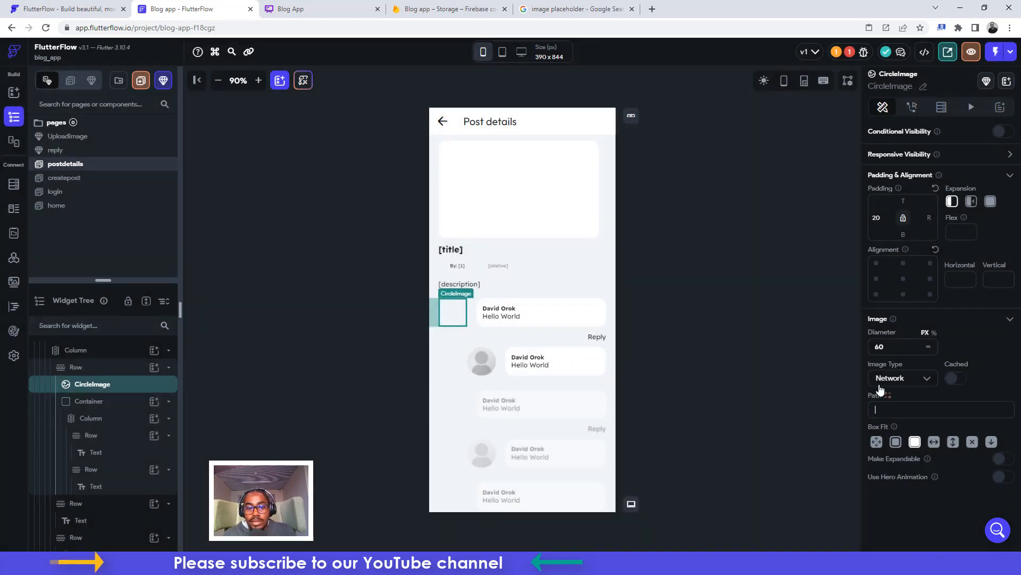
left_click(899, 382)
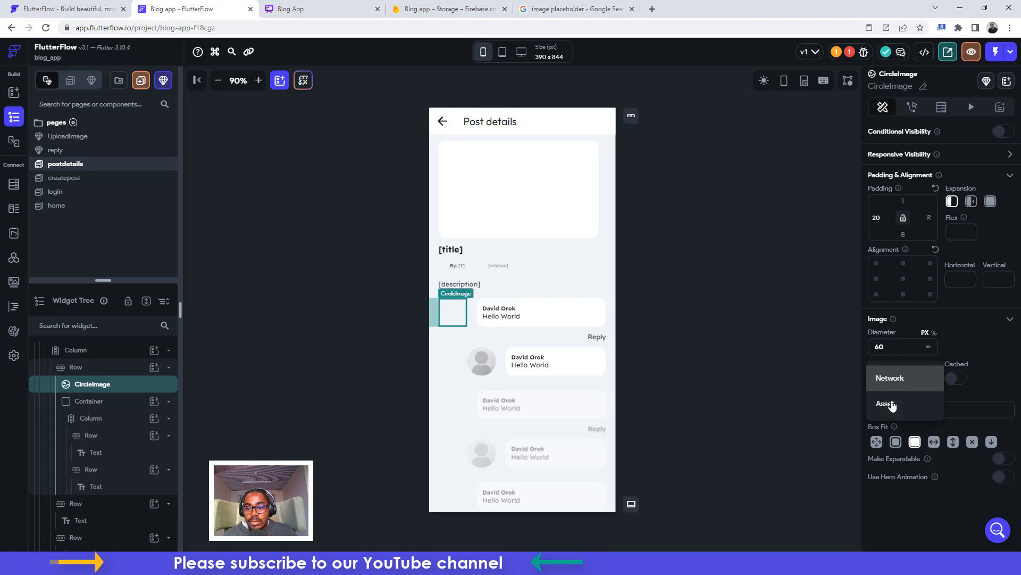
left_click(890, 406)
left_click(888, 379)
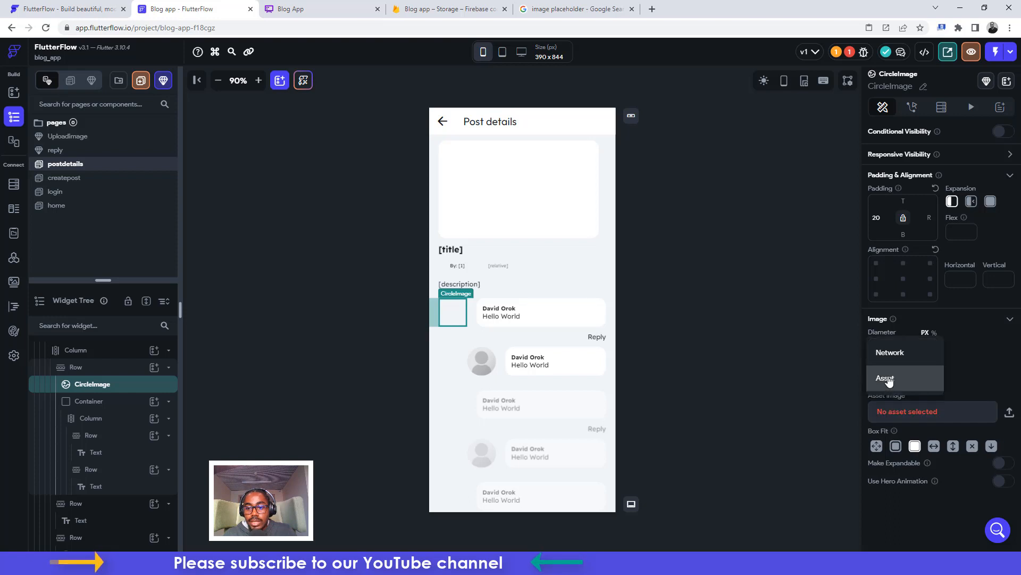
left_click(889, 362)
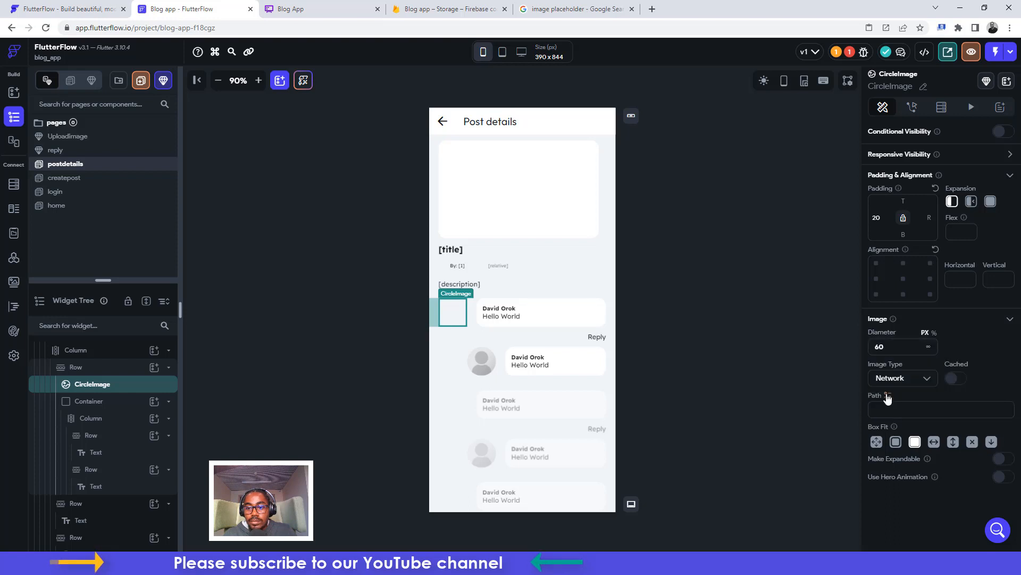
Bind the avatar path to comments userphotoA with the pasted placeholder URL as default
left_click(888, 397)
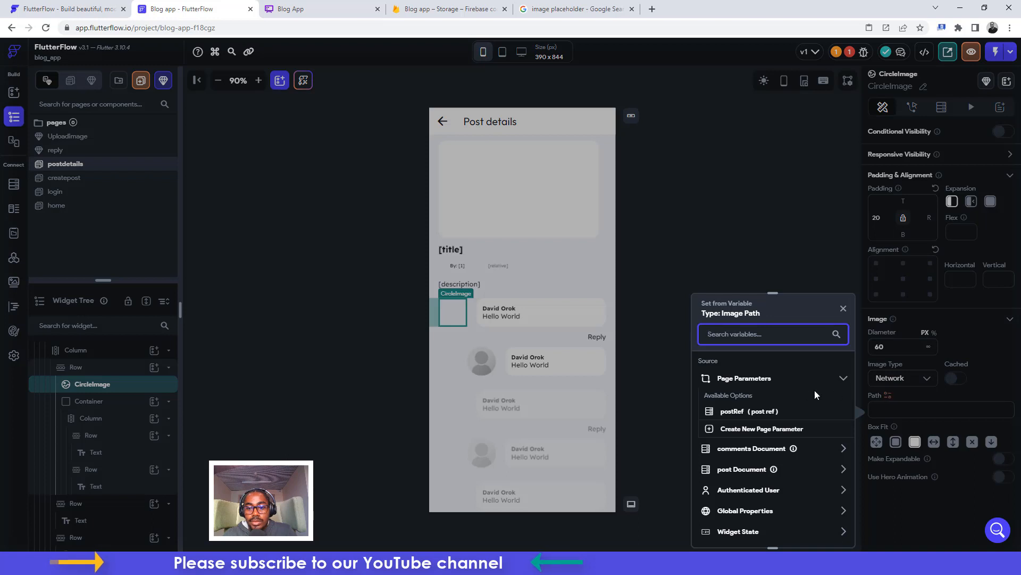
left_click(744, 451)
scroll(741, 481, "down", 1)
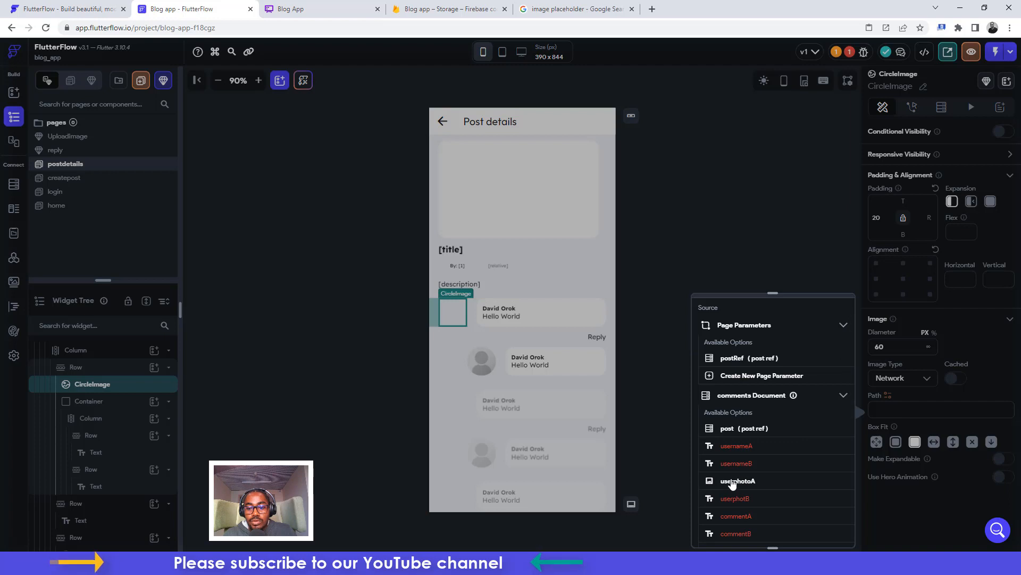
left_click(736, 481)
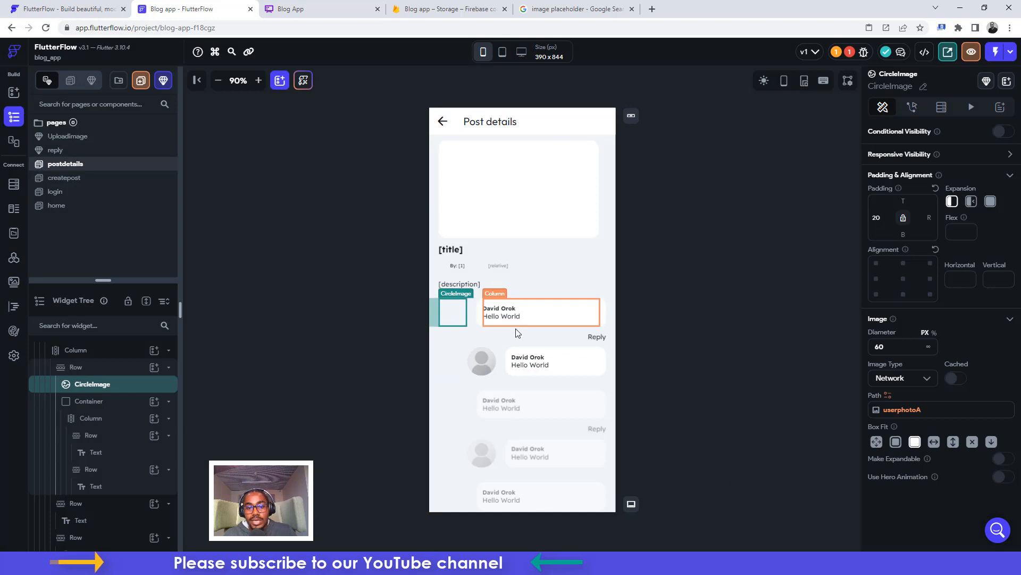
left_click(905, 413)
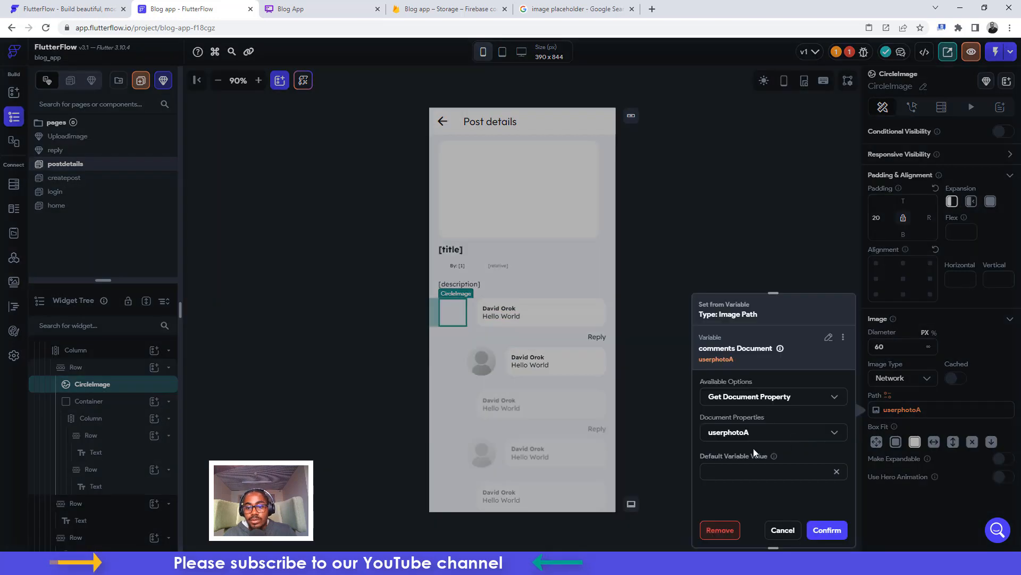
left_click(725, 472)
key("ctrl+v")
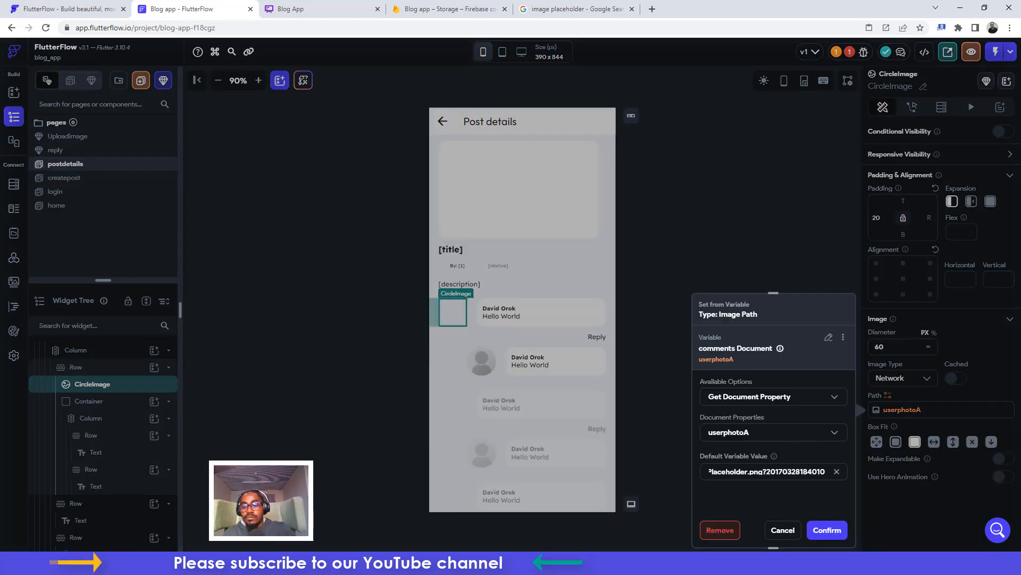
left_click(828, 530)
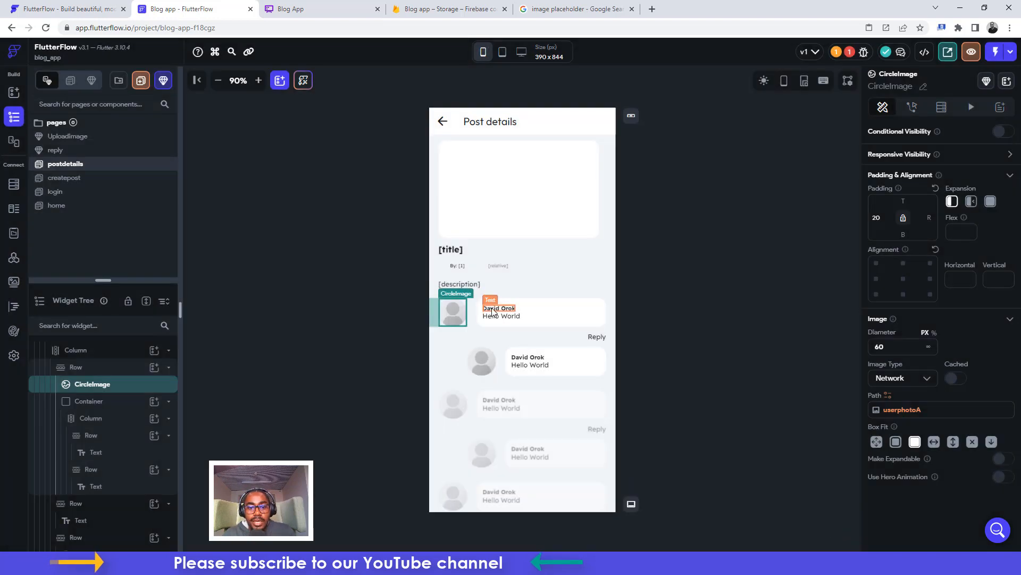
Bind the commenter name text to the comments document's usernameA field
left_click(492, 310)
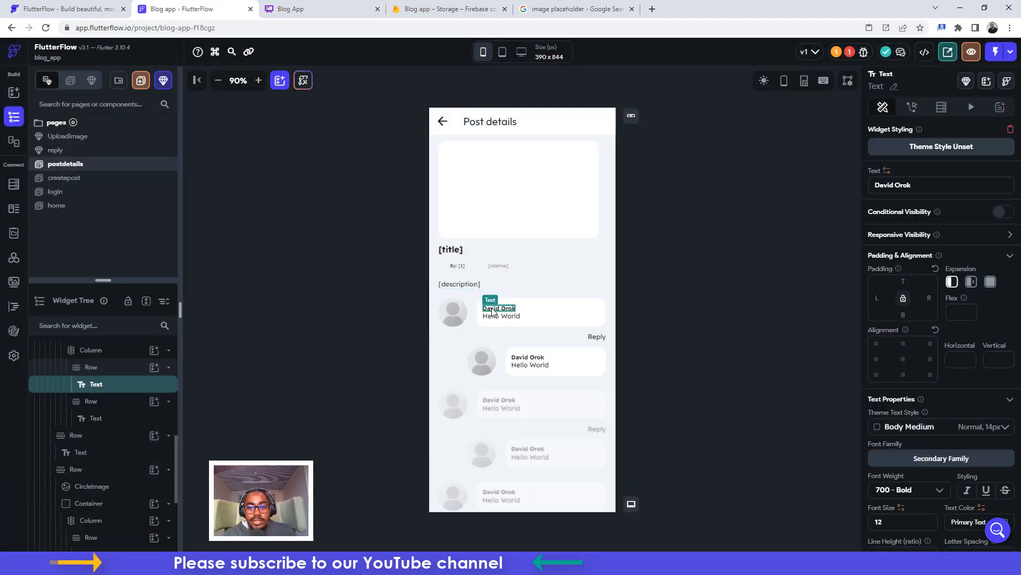
left_click(887, 170)
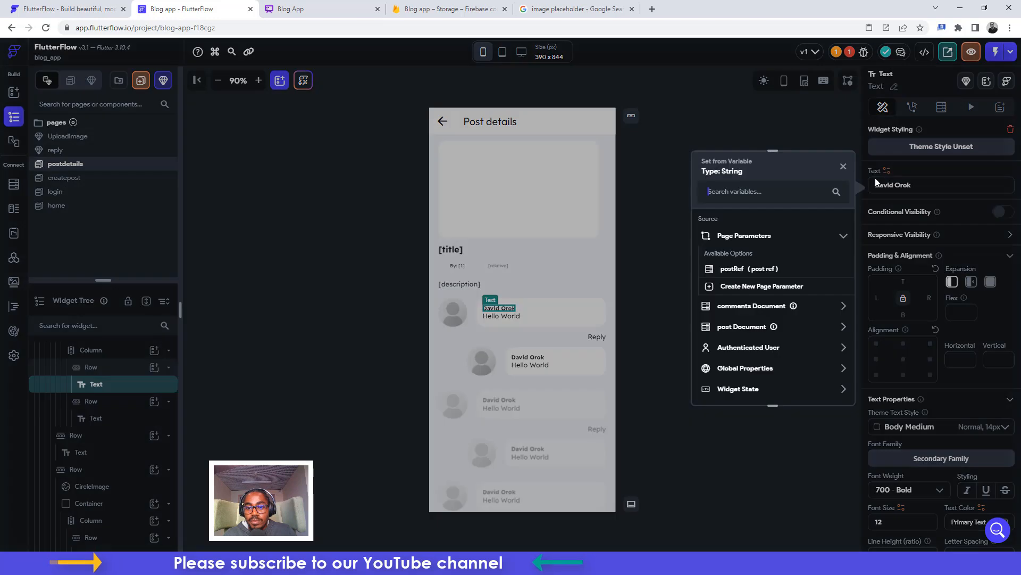
left_click(736, 306)
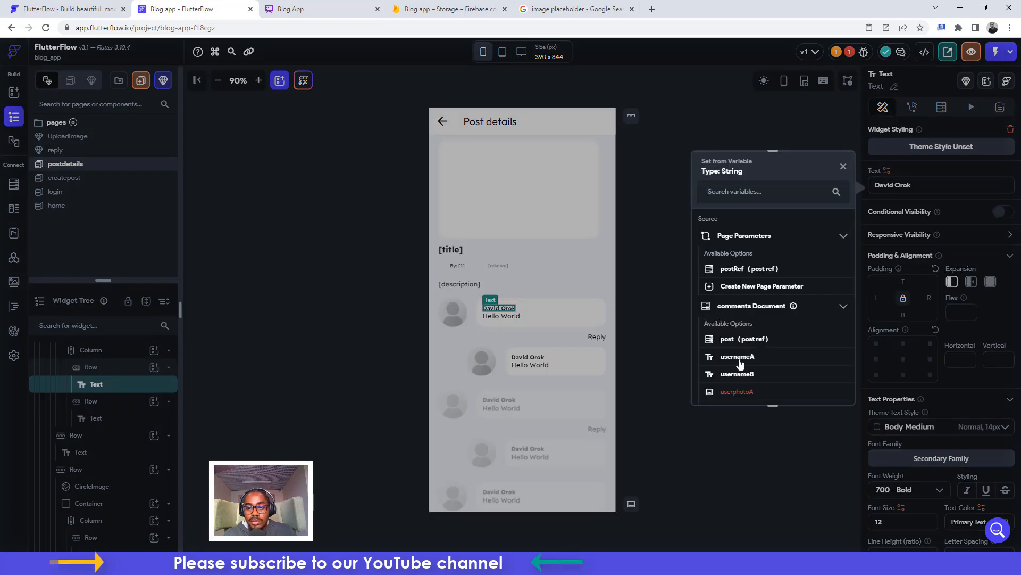
left_click(754, 352)
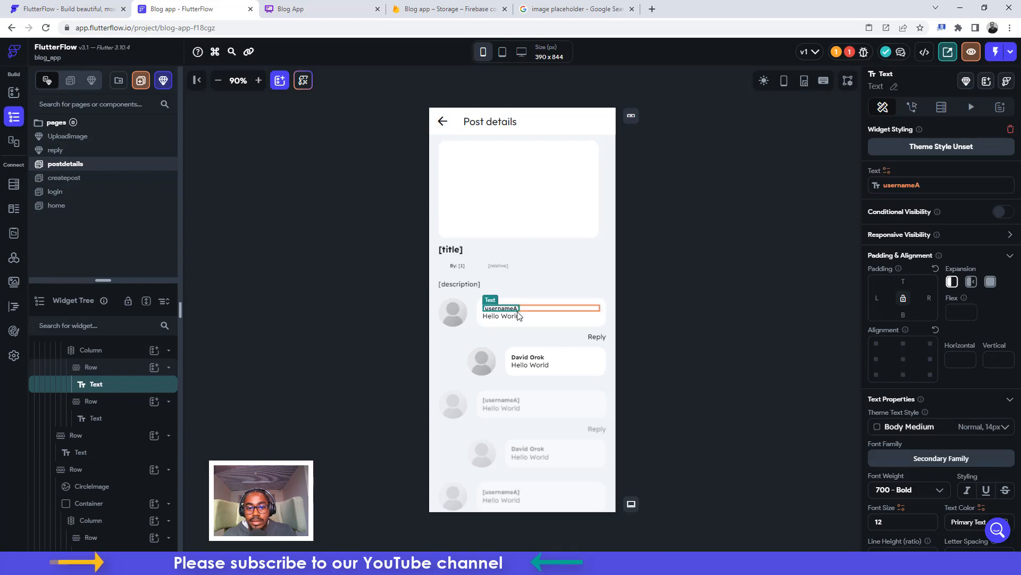
Bind the Hello World comment text to the comments document's commentA field
left_click(504, 318)
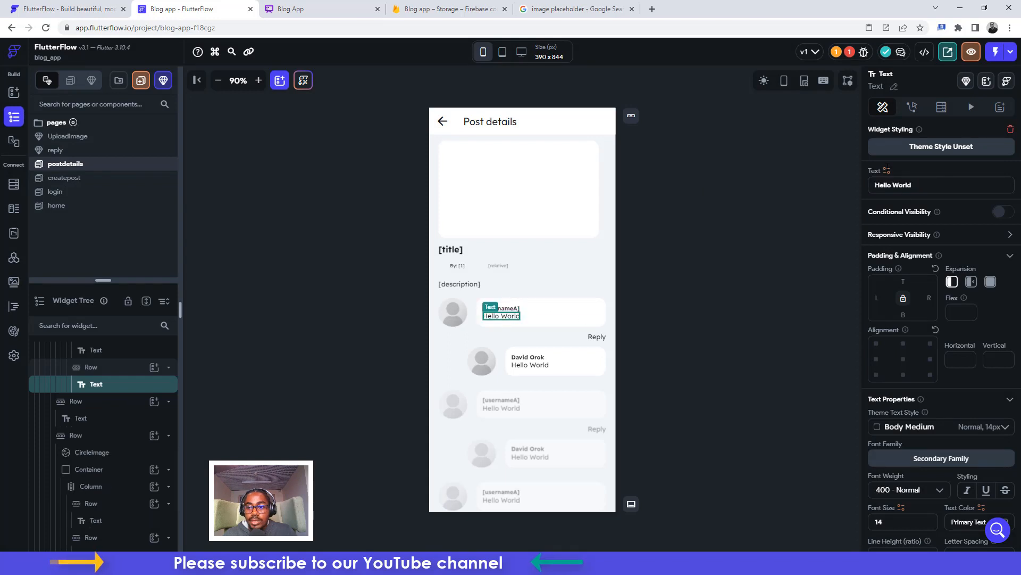
left_click(887, 171)
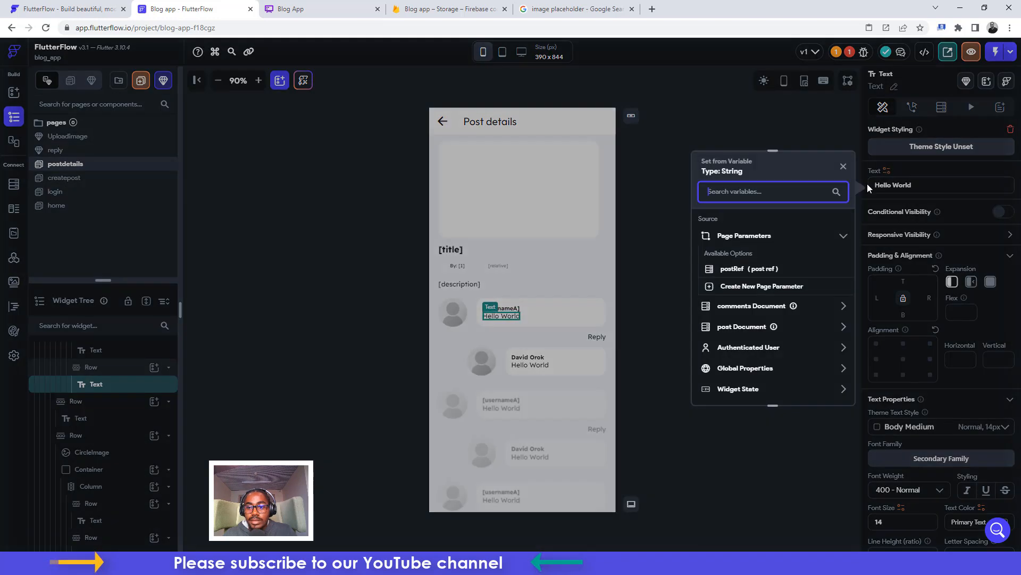
left_click(741, 310)
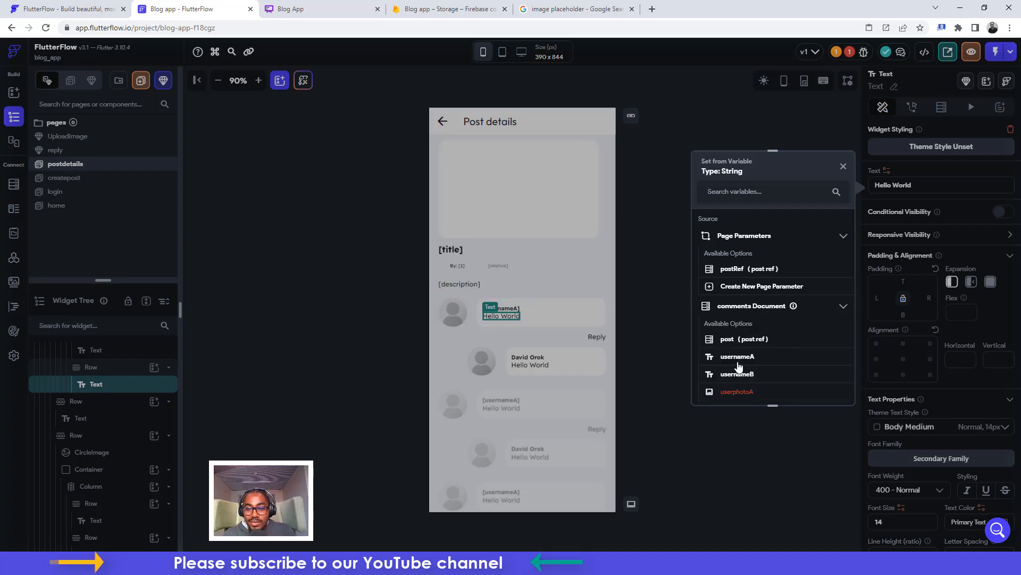
scroll(738, 366, "down", 1)
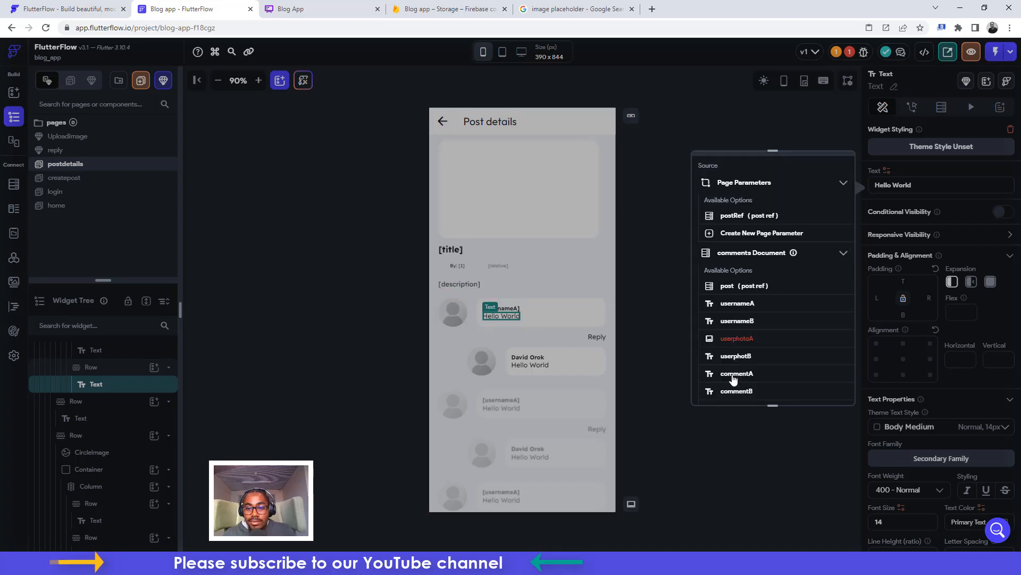
left_click(737, 374)
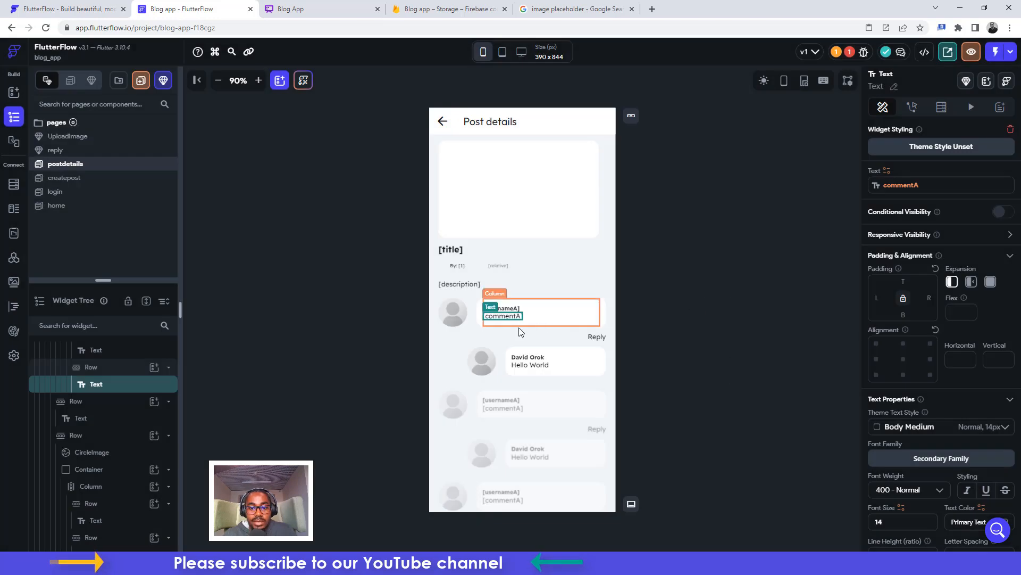
left_click(485, 361)
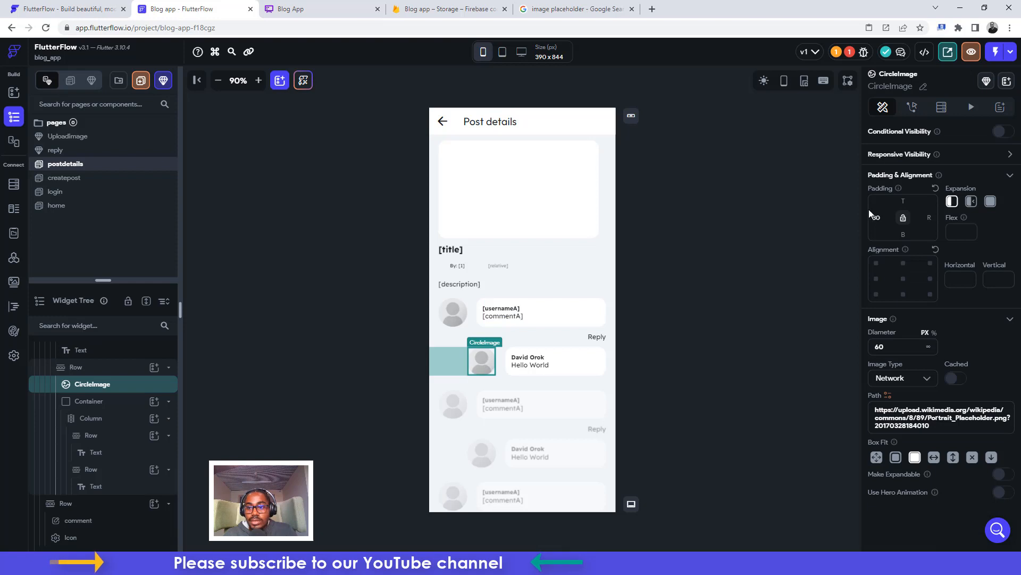
left_click(898, 379)
left_click(956, 382)
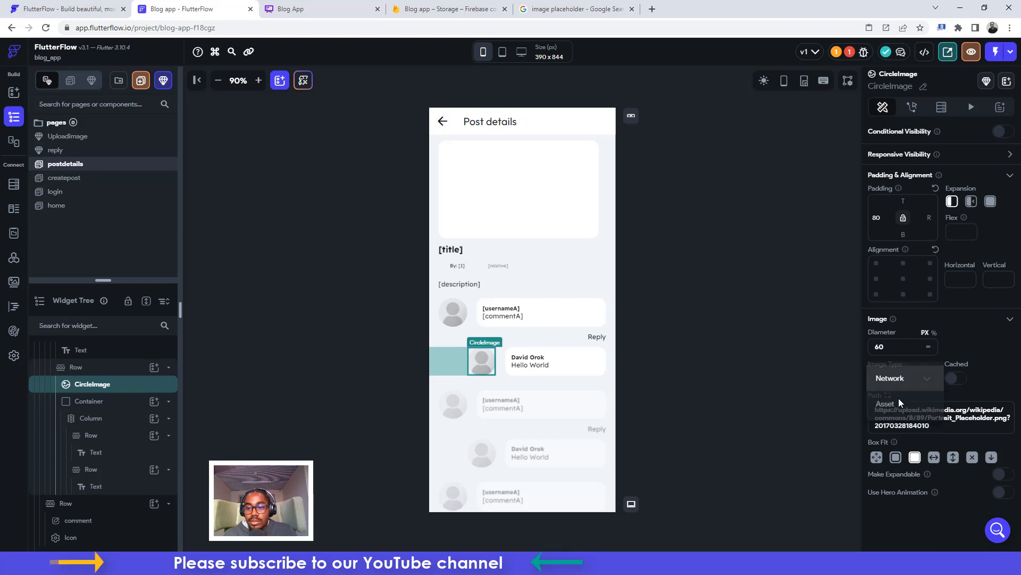
left_click(887, 396)
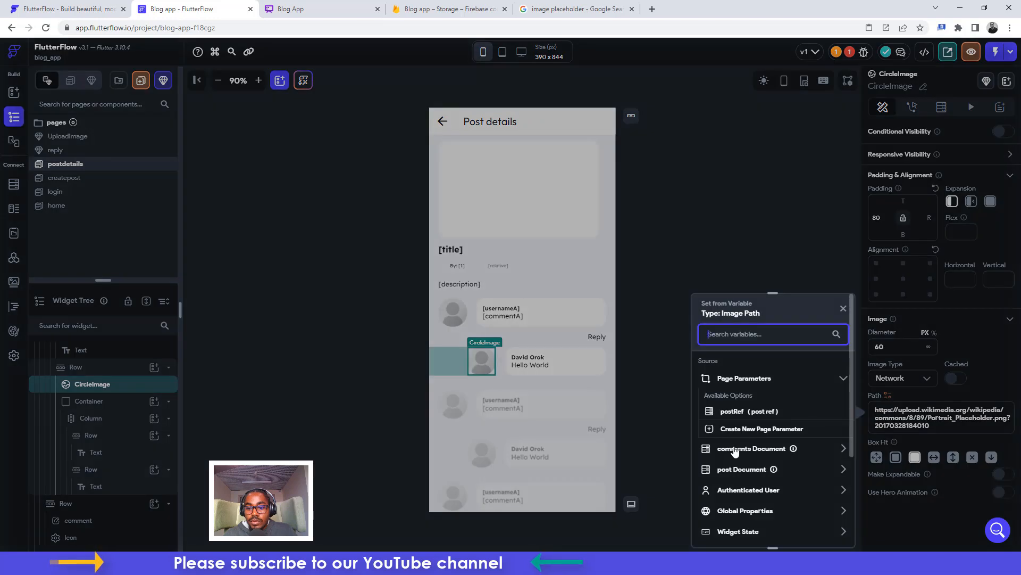
scroll(738, 482, "down", 2)
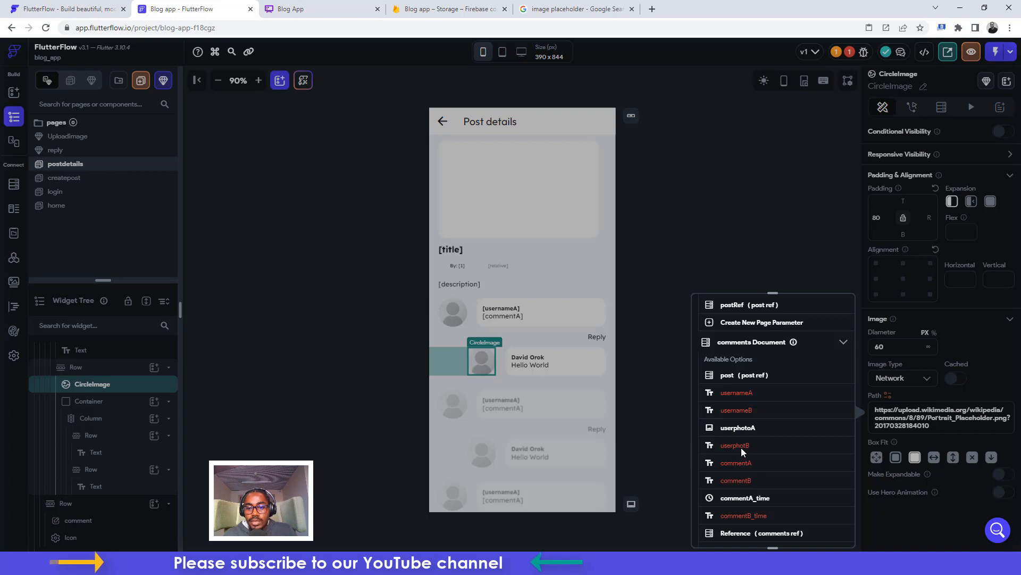
left_click(756, 234)
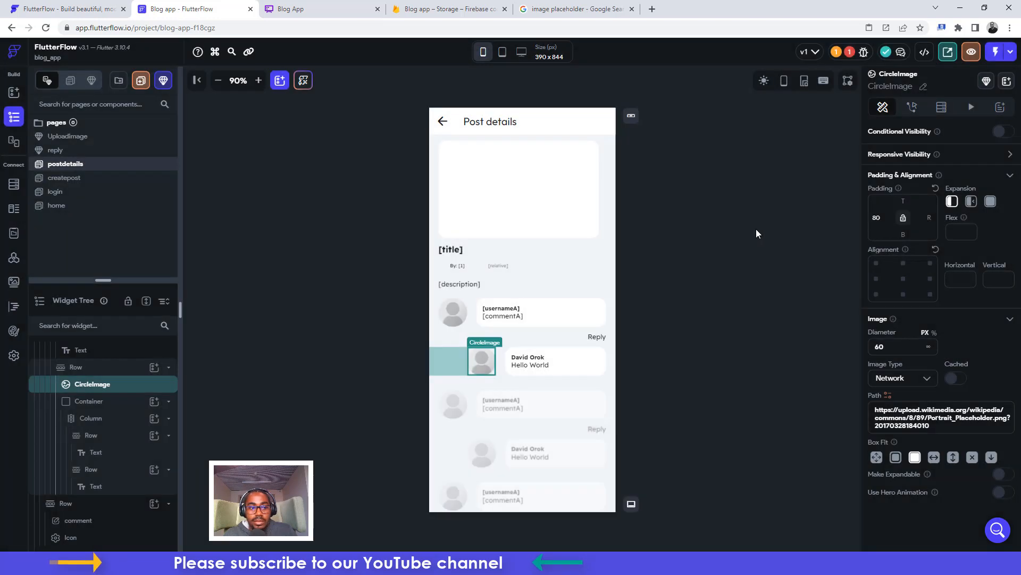
In Firestore, delete the userphotB field from the comments collection
left_click(15, 187)
left_click(99, 155)
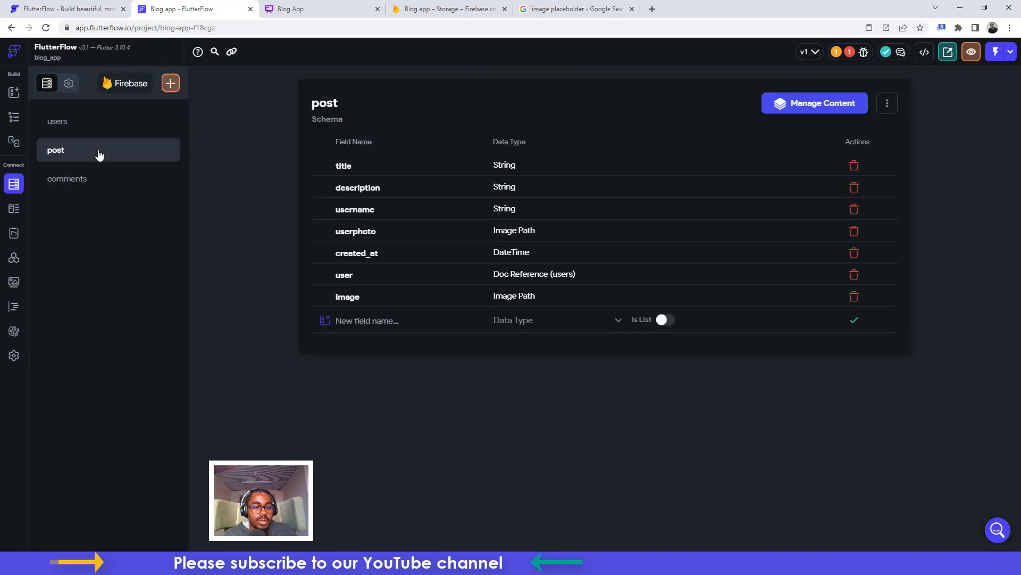
left_click(121, 186)
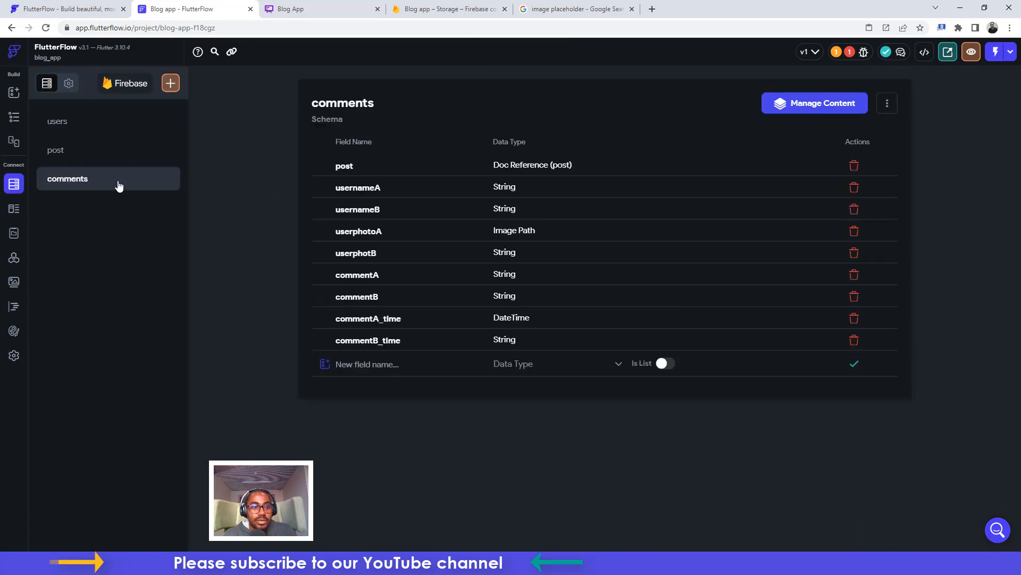
left_click(853, 253)
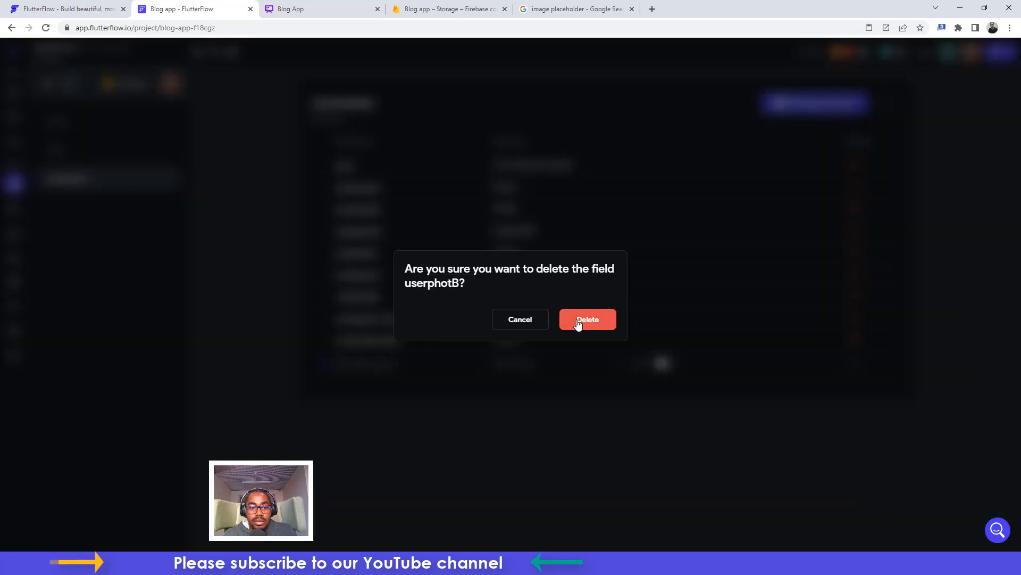
left_click(519, 320)
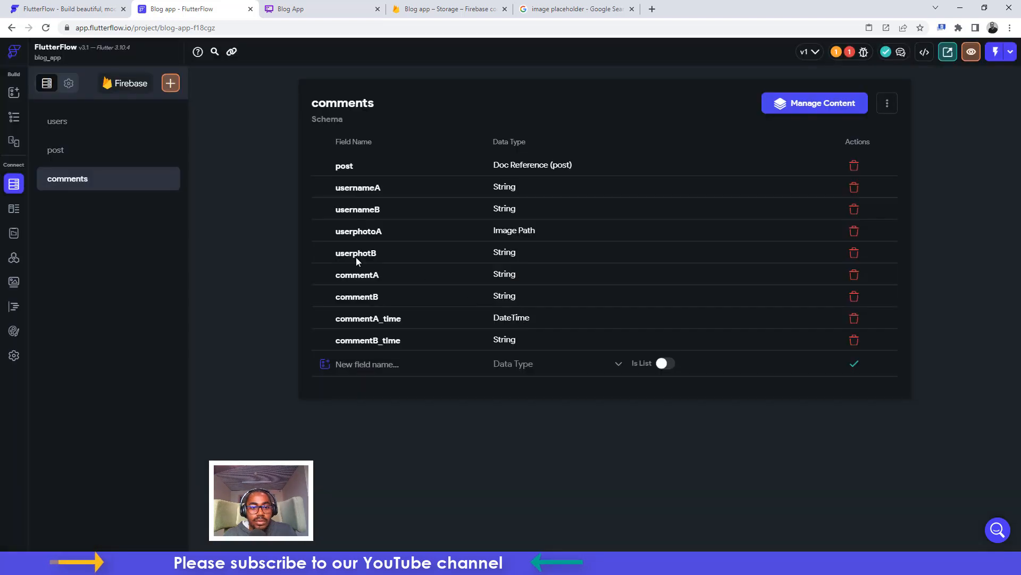
left_click(854, 254)
left_click(584, 322)
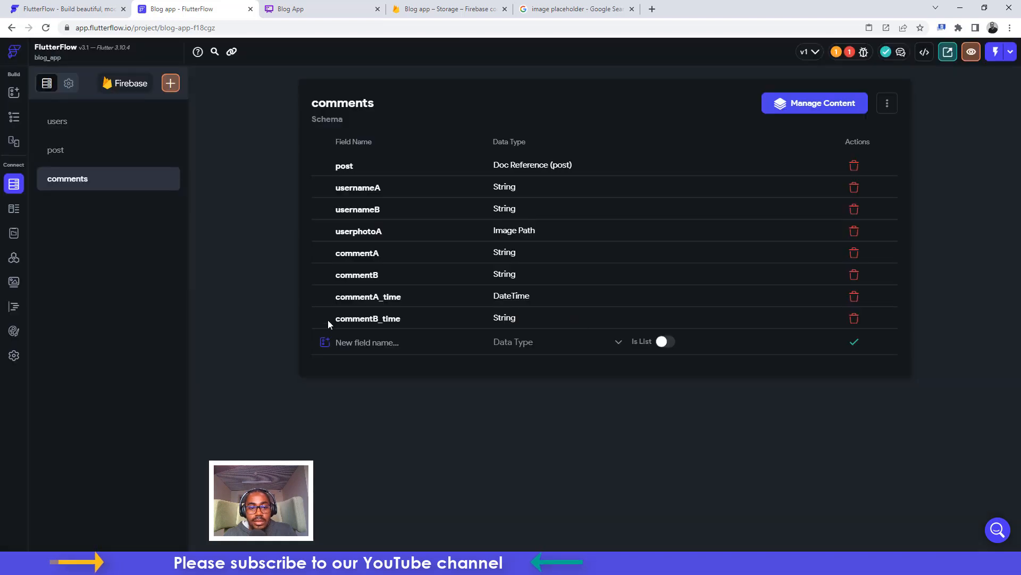
Add a new comments field userphotB with data type Image Path
left_click(342, 337)
type("use")
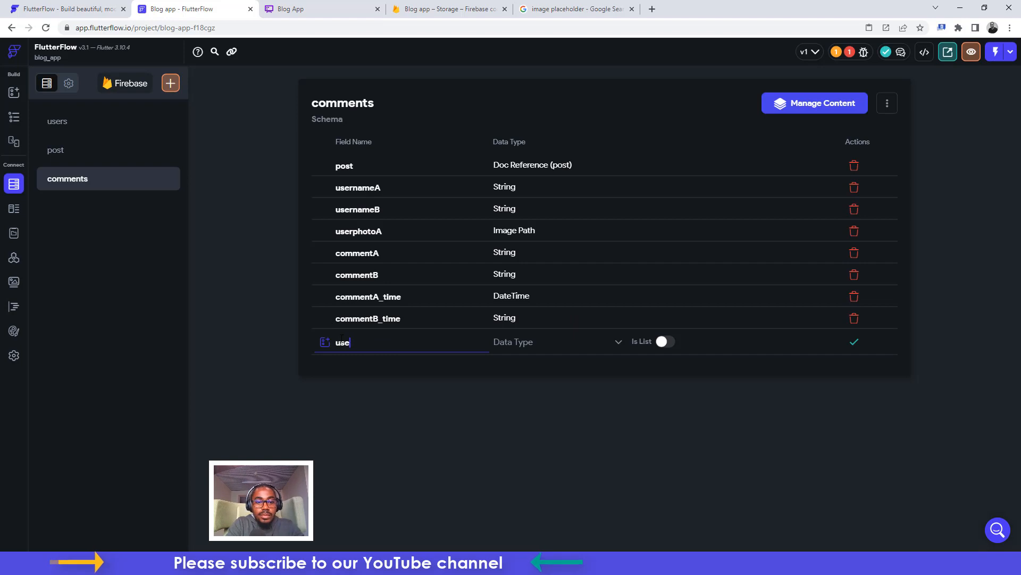
type("rphot")
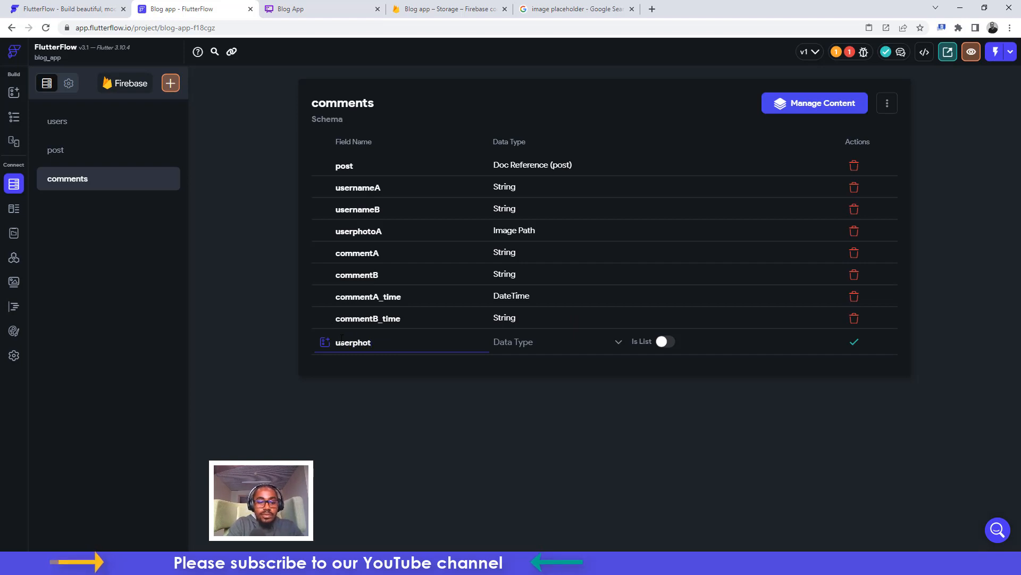
type("B")
left_click(522, 346)
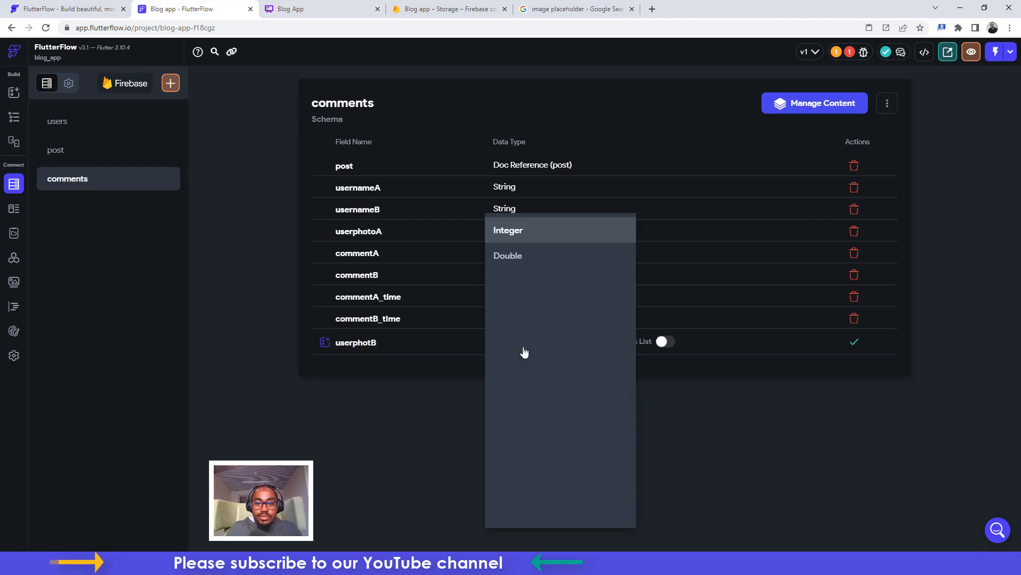
left_click(522, 358)
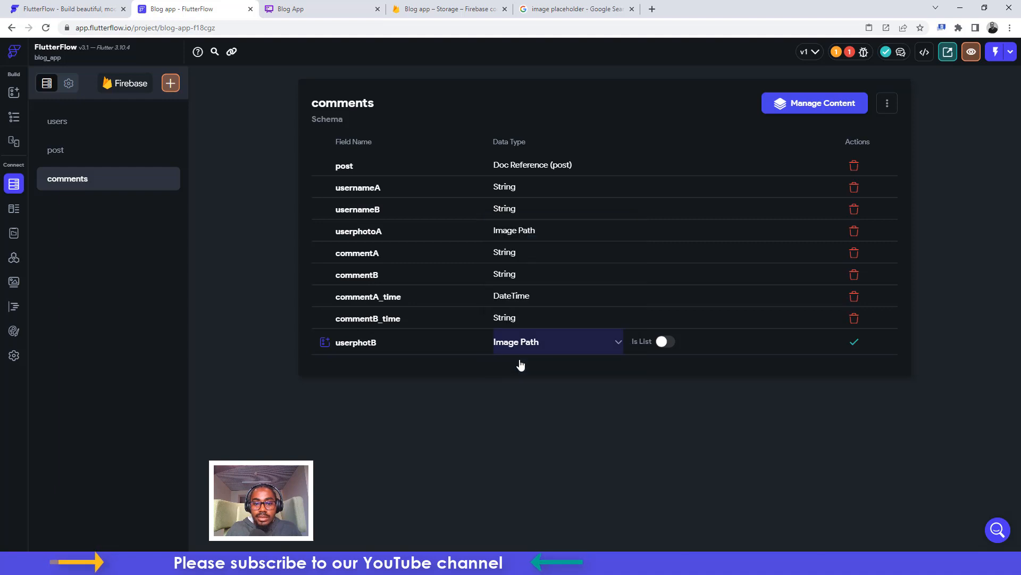
Bind the reply avatar's image path to the comments document's userphotB
left_click(17, 118)
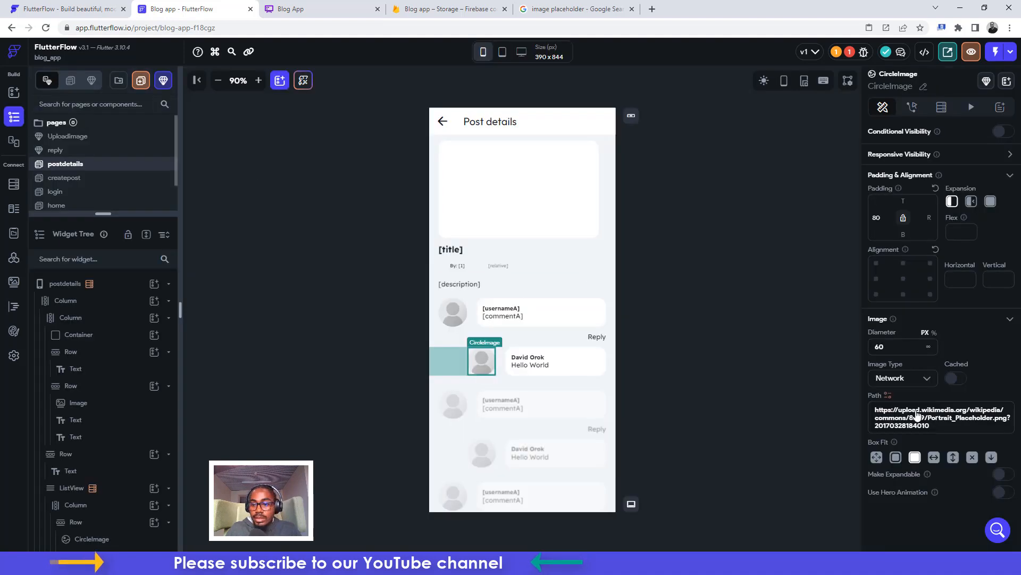
left_click(888, 396)
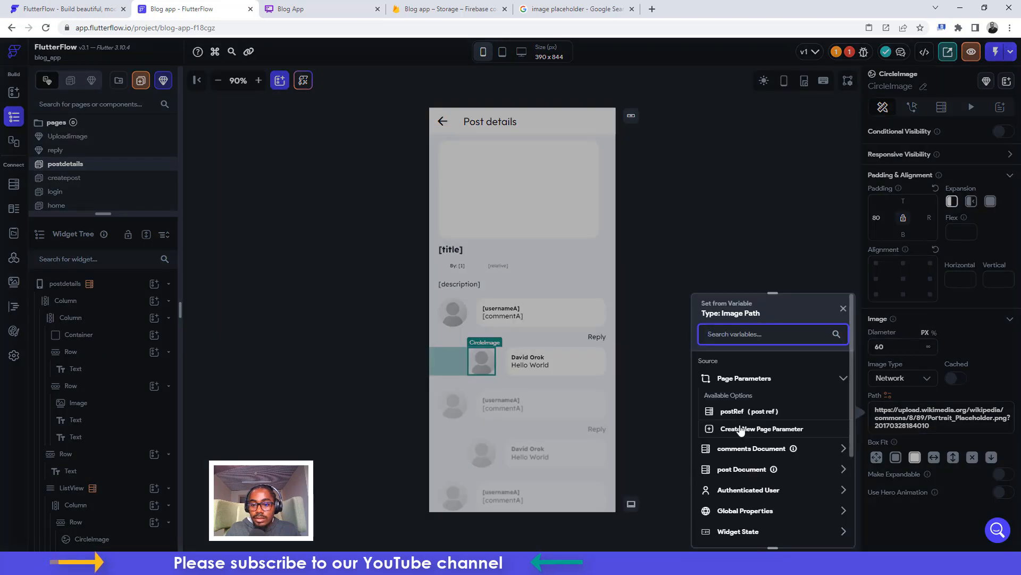
left_click(739, 450)
scroll(736, 509, "down", 2)
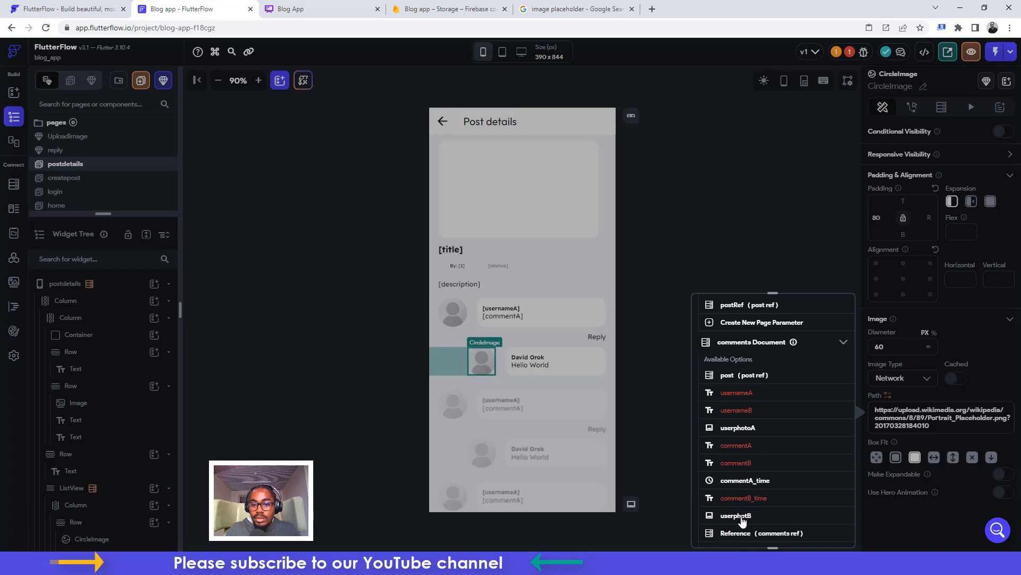
left_click(740, 516)
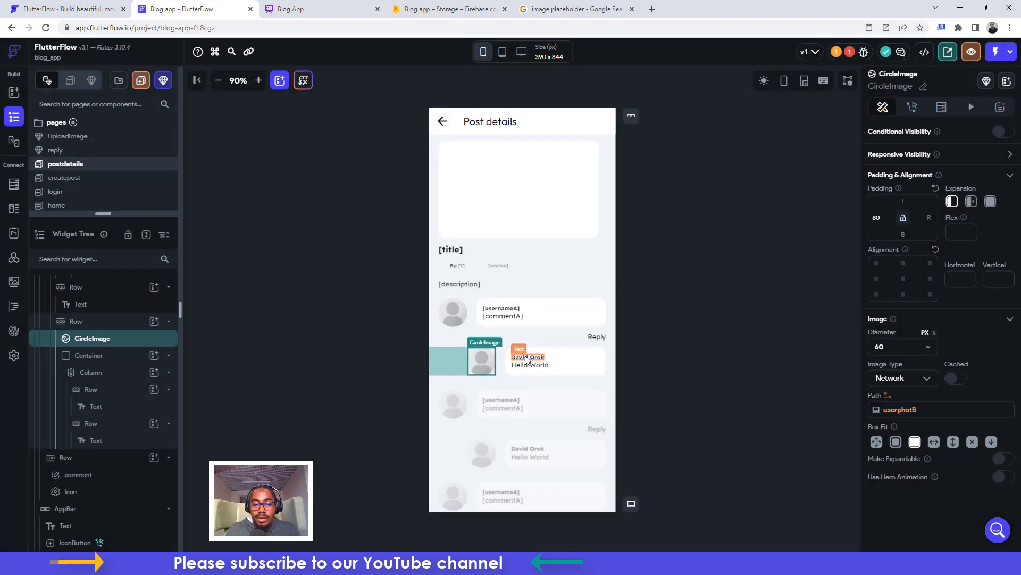
Bind the reply's name text to usernameB
left_click(527, 359)
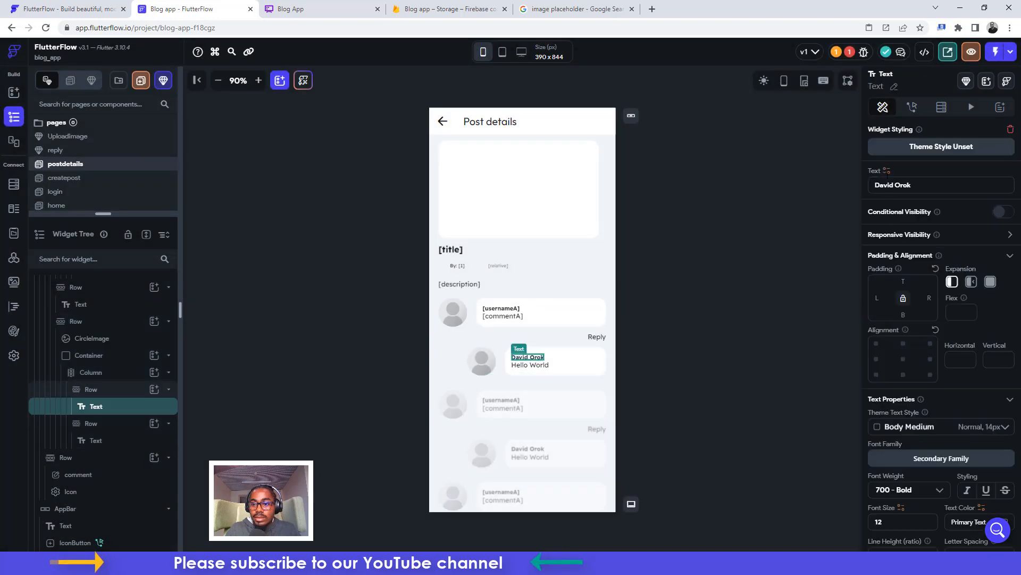
left_click(886, 170)
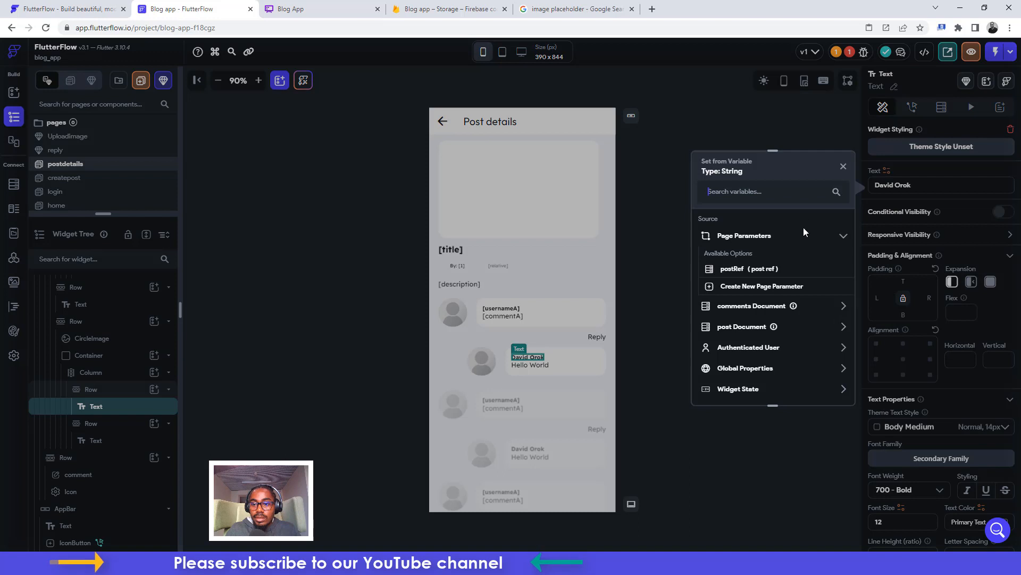
left_click(733, 309)
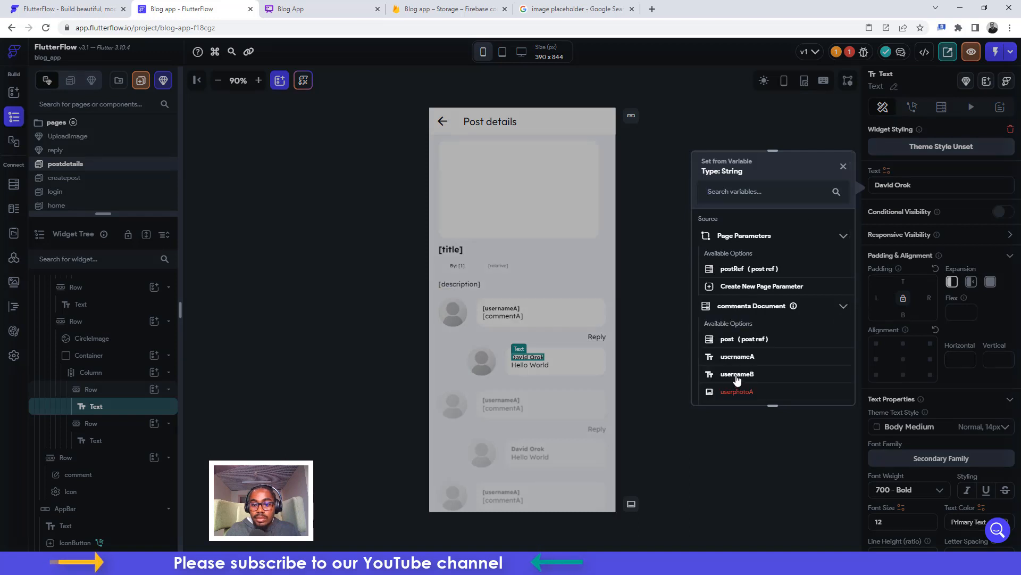
left_click(737, 374)
Bind the reply's Hello World text to commentB, then select the Reply label
left_click(535, 366)
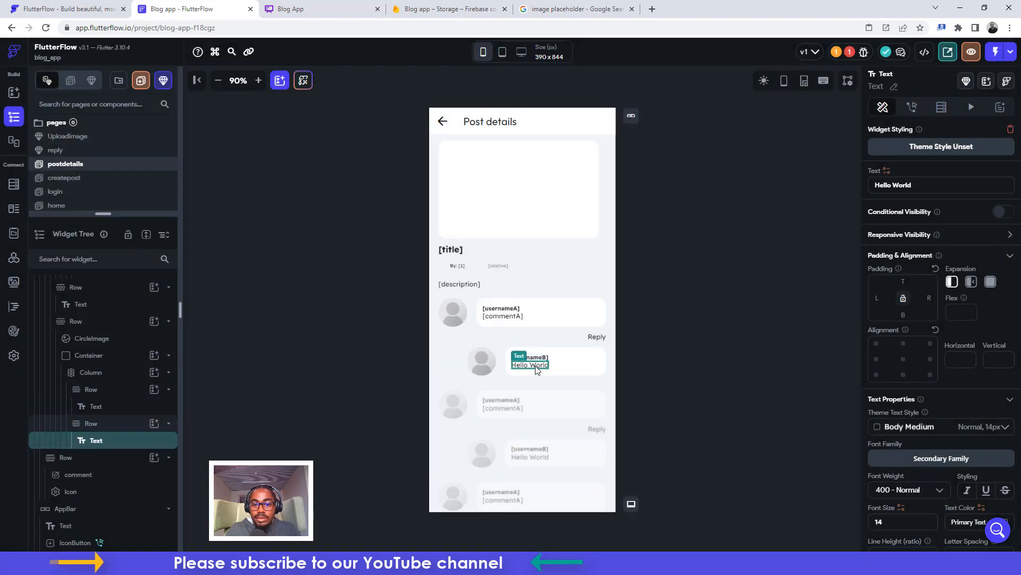
left_click(886, 171)
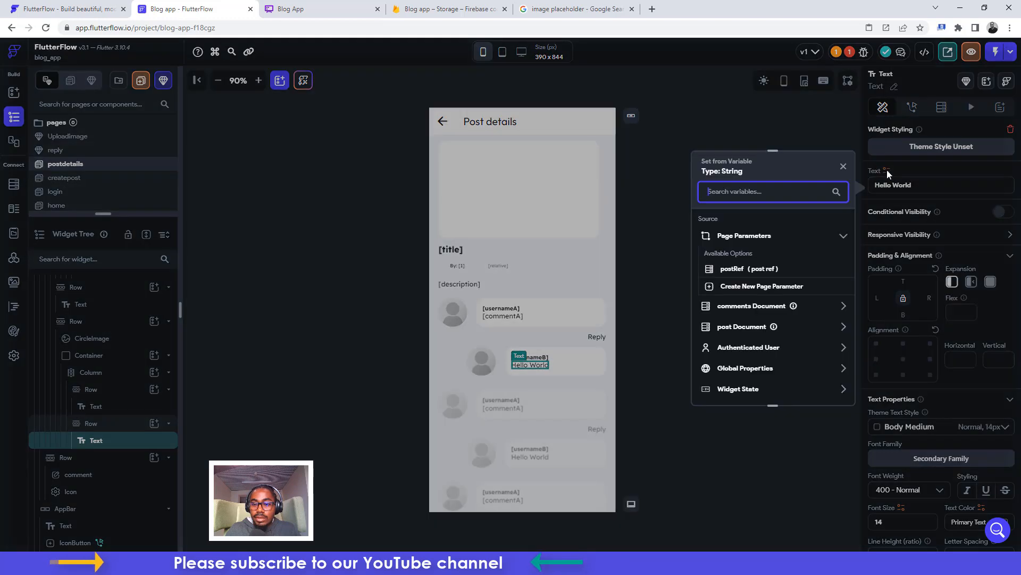
left_click(758, 308)
scroll(744, 374, "down", 2)
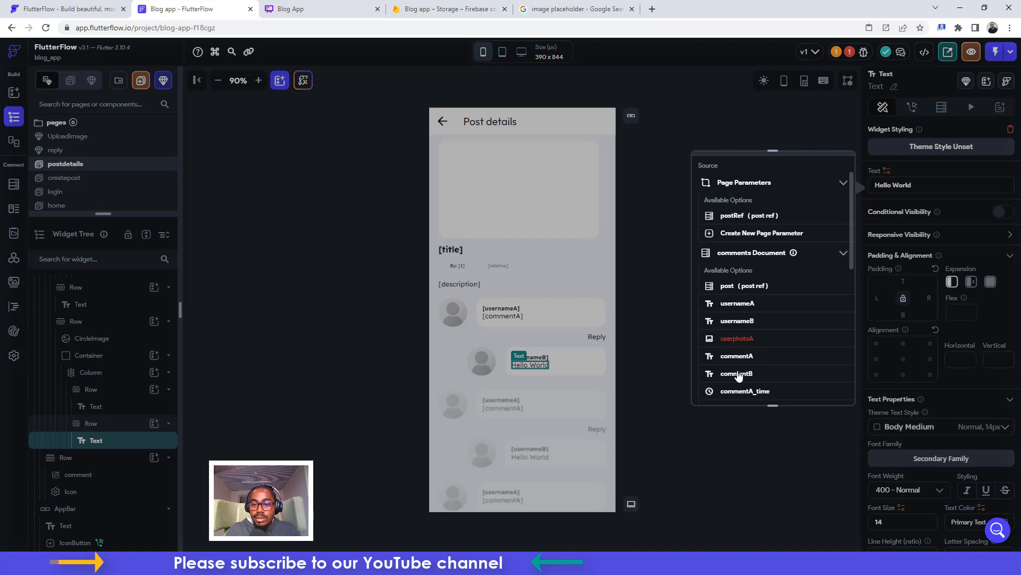
left_click(741, 374)
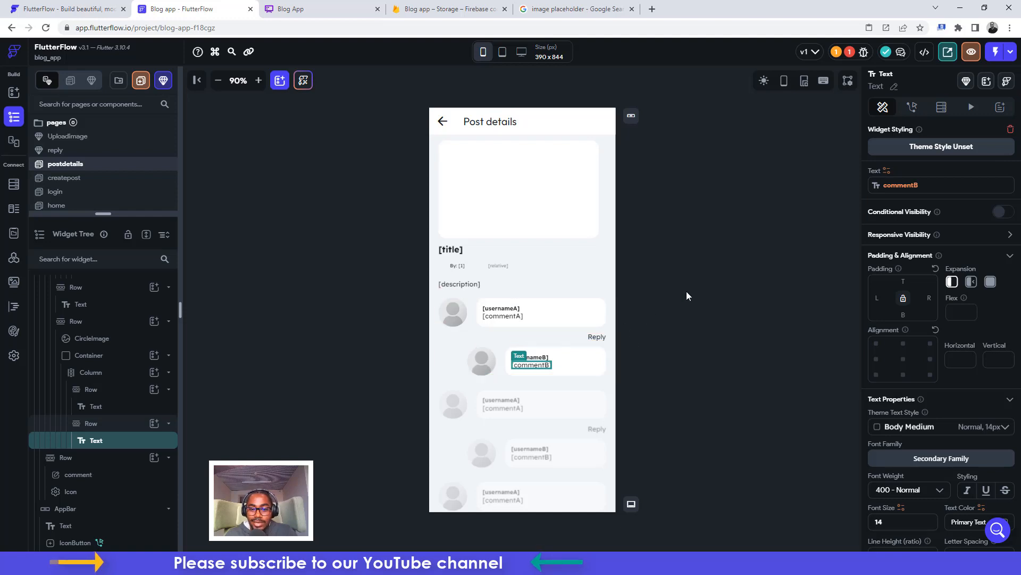
left_click(640, 261)
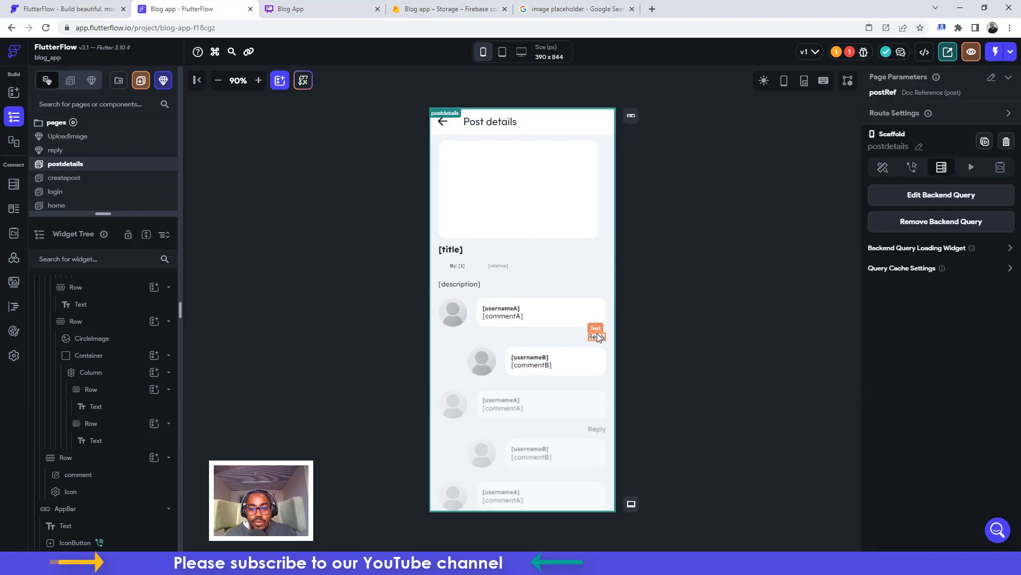
left_click(597, 336)
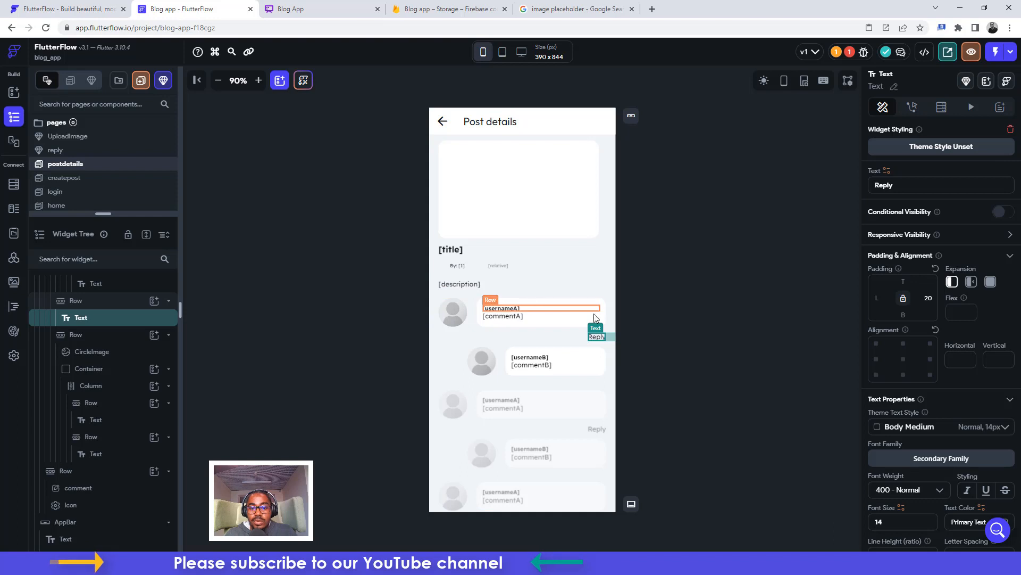
Check the comments collection schema in Firestore, then return to the postdetails page builder
left_click(14, 185)
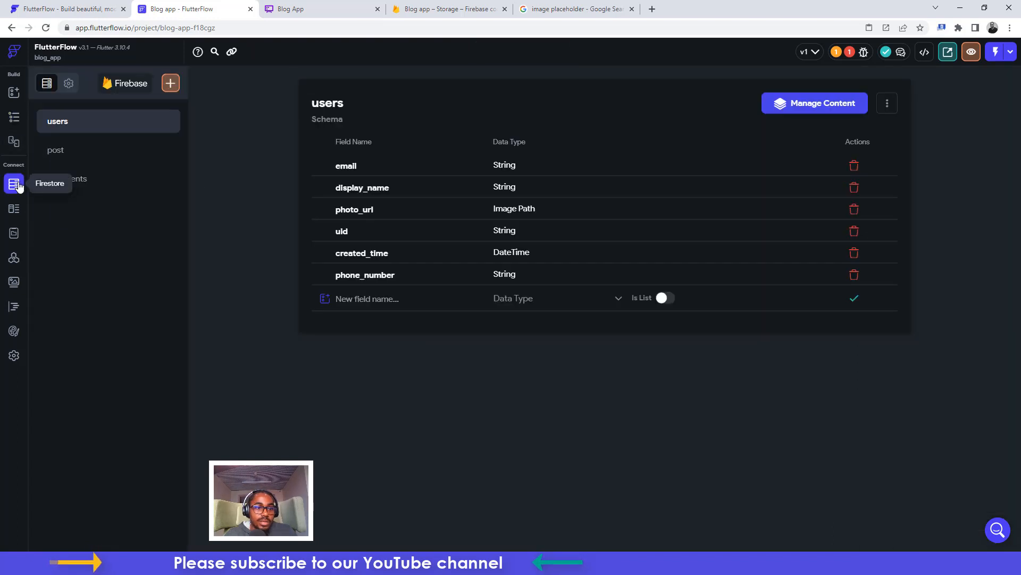
left_click(79, 183)
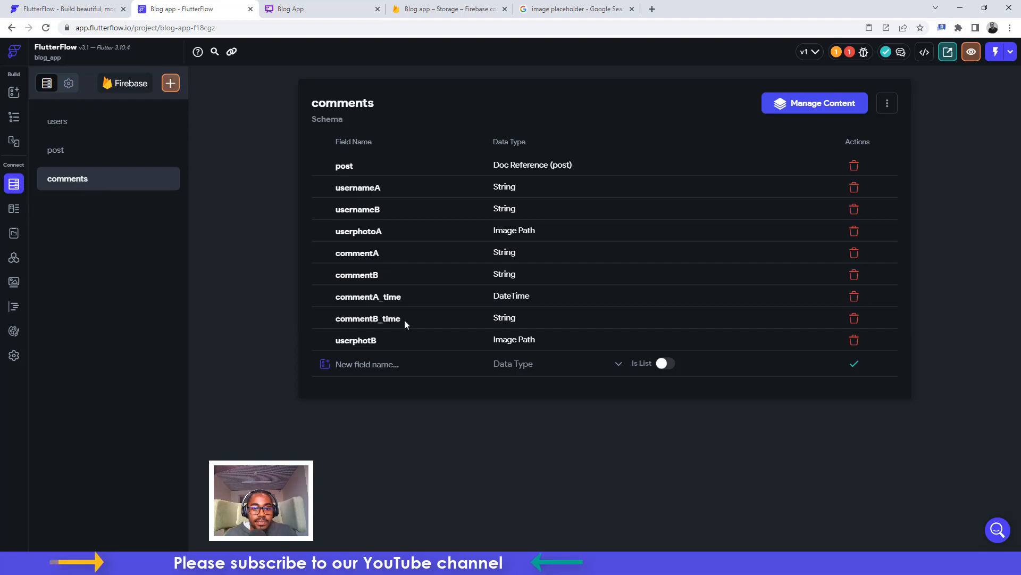
left_click(13, 119)
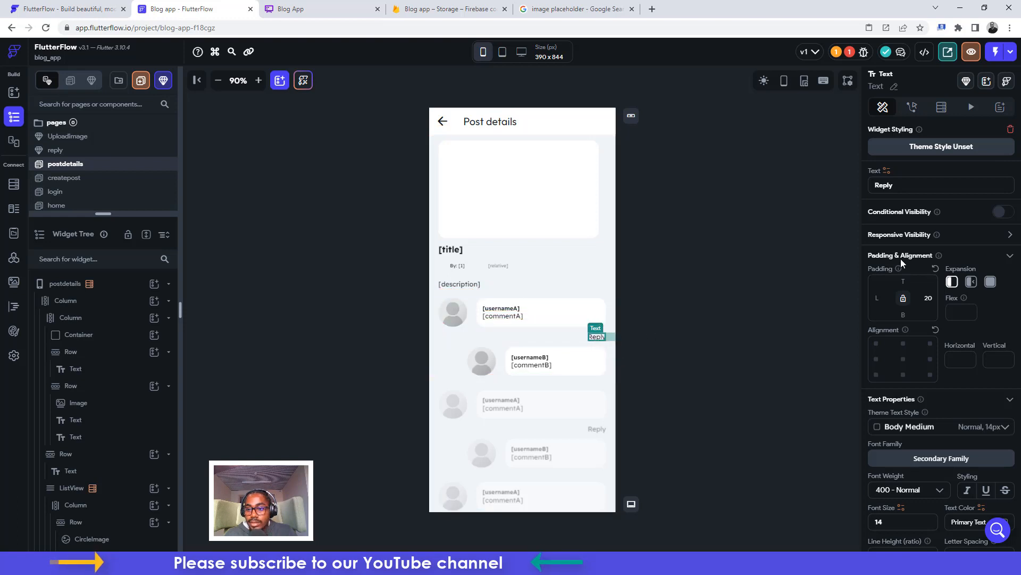
Add a Bottom Sheet action to the Reply text showing the reply component at 500 px height
left_click(913, 110)
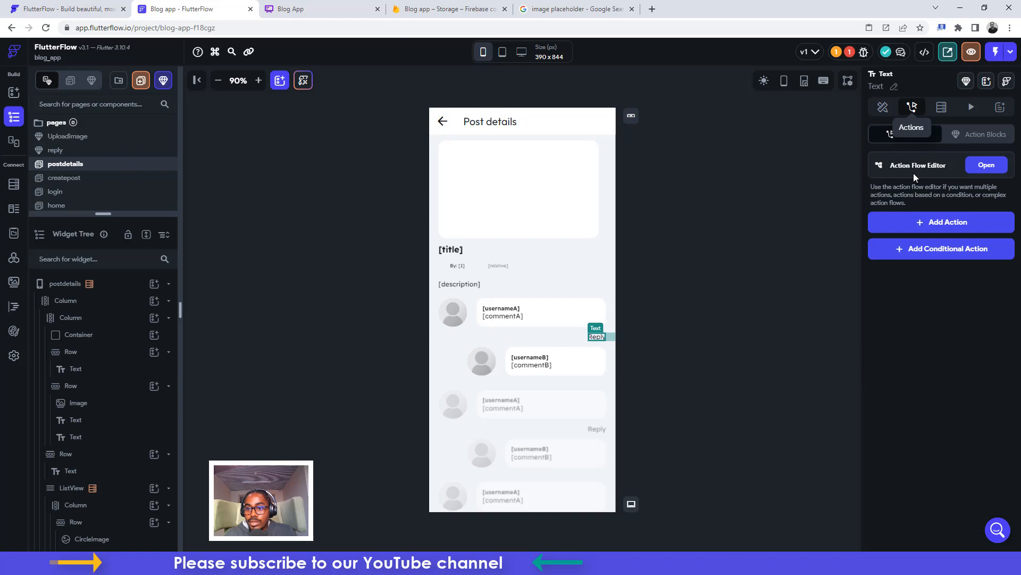
left_click(898, 222)
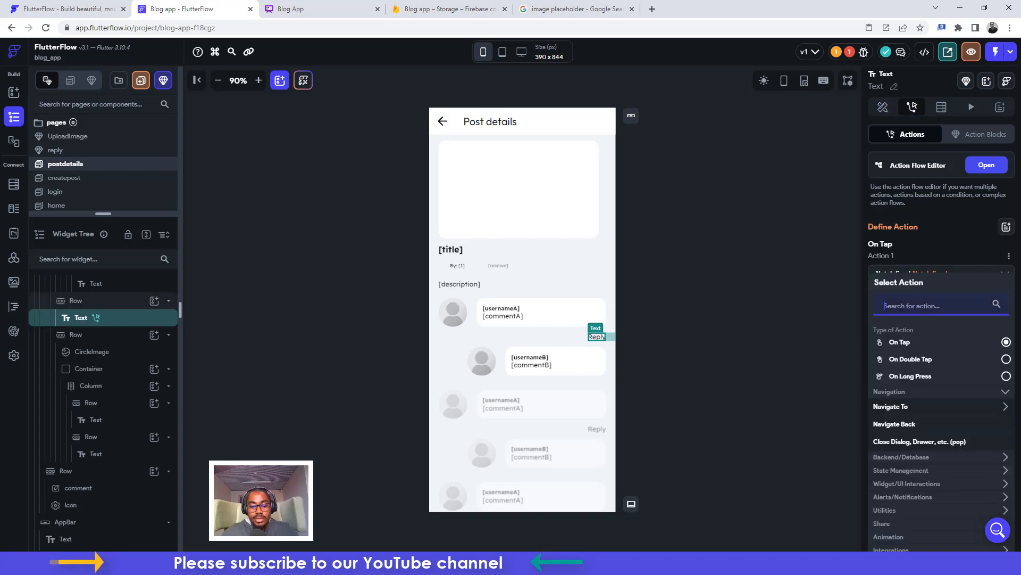
type("botto")
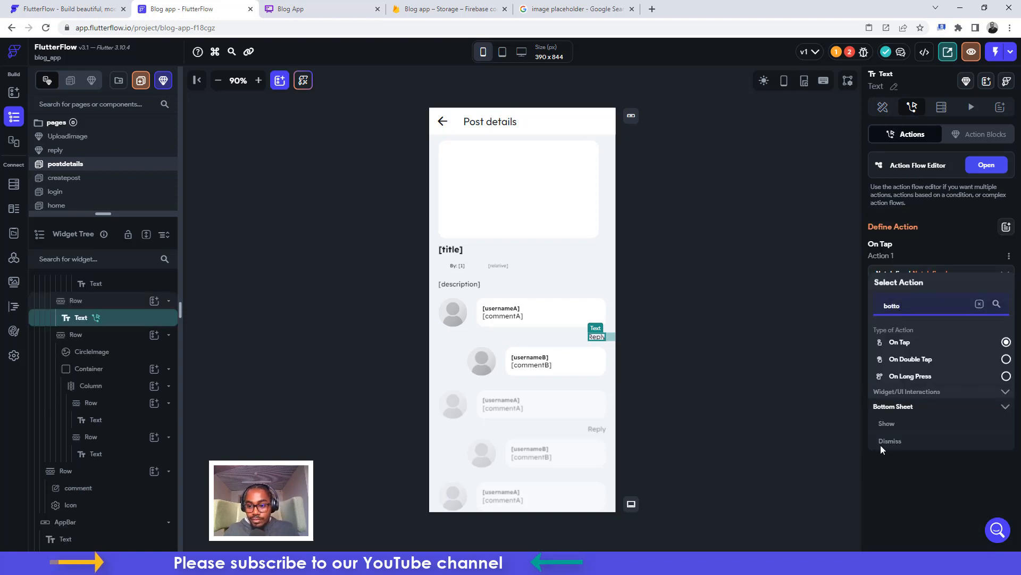
left_click(887, 423)
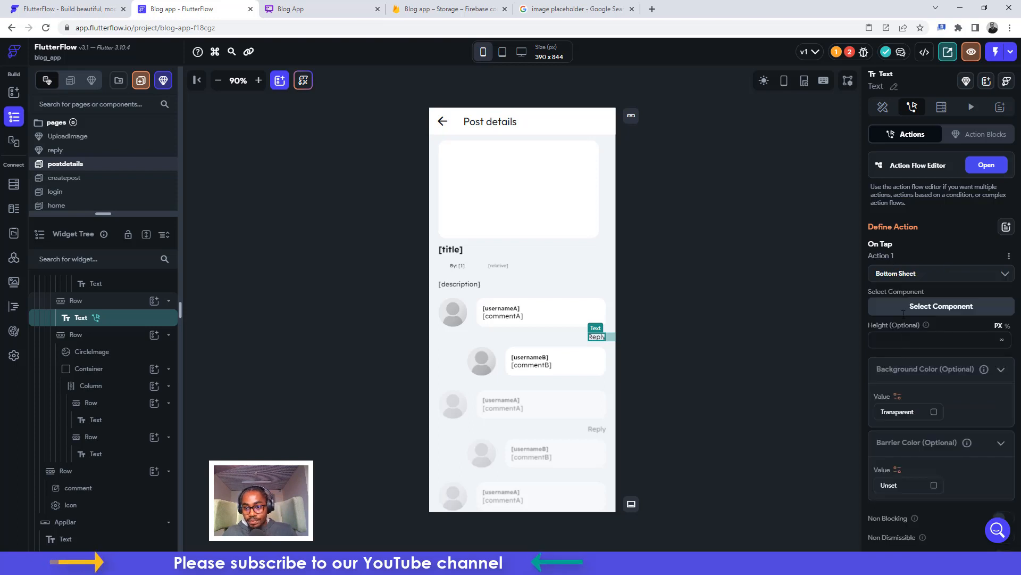
left_click(905, 307)
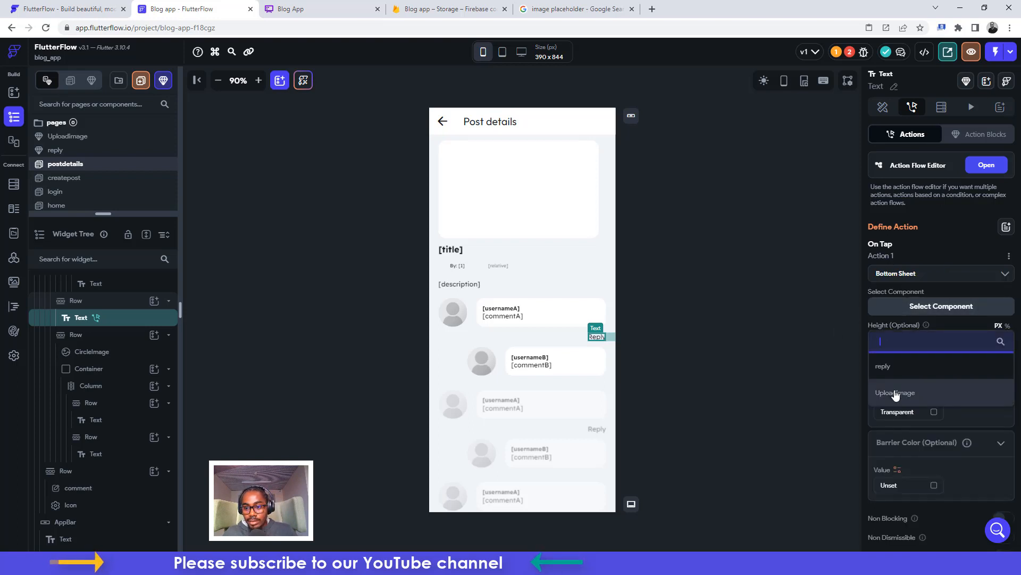
left_click(883, 372)
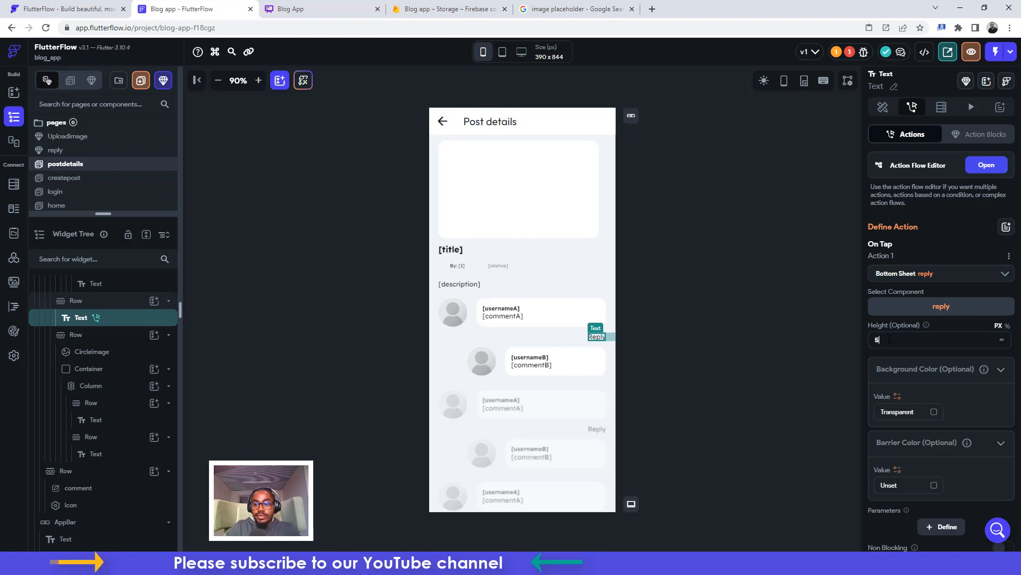
scroll(940, 391, "down", 2)
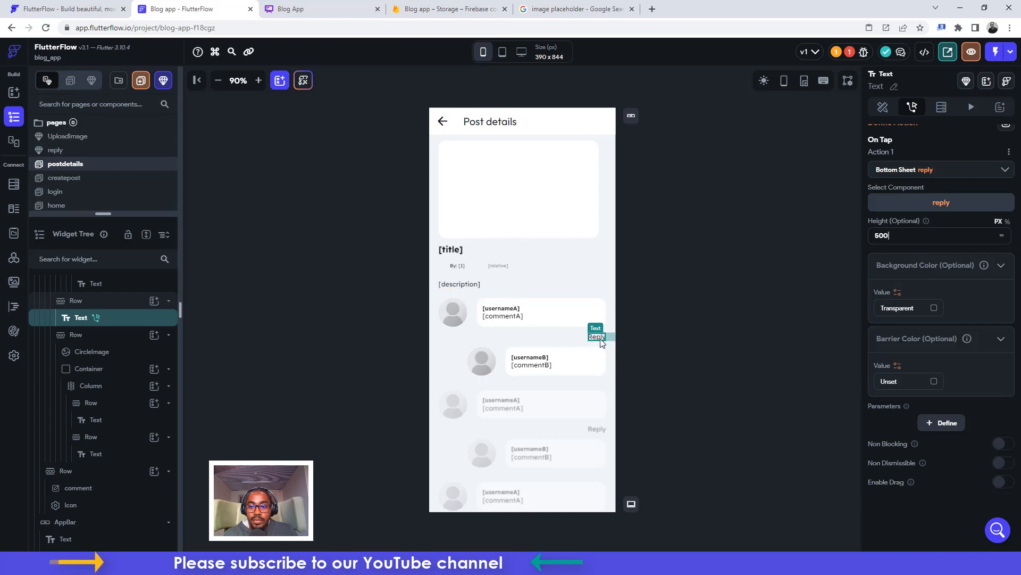
Define a commentRef parameter on the reply component as a DocumentReference to the comments collection
left_click(944, 425)
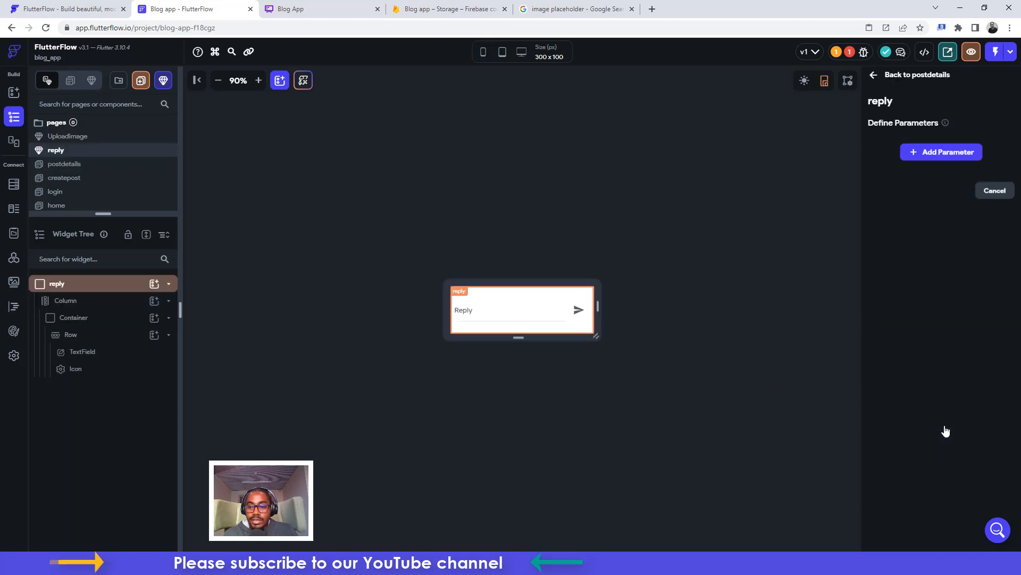
left_click(946, 154)
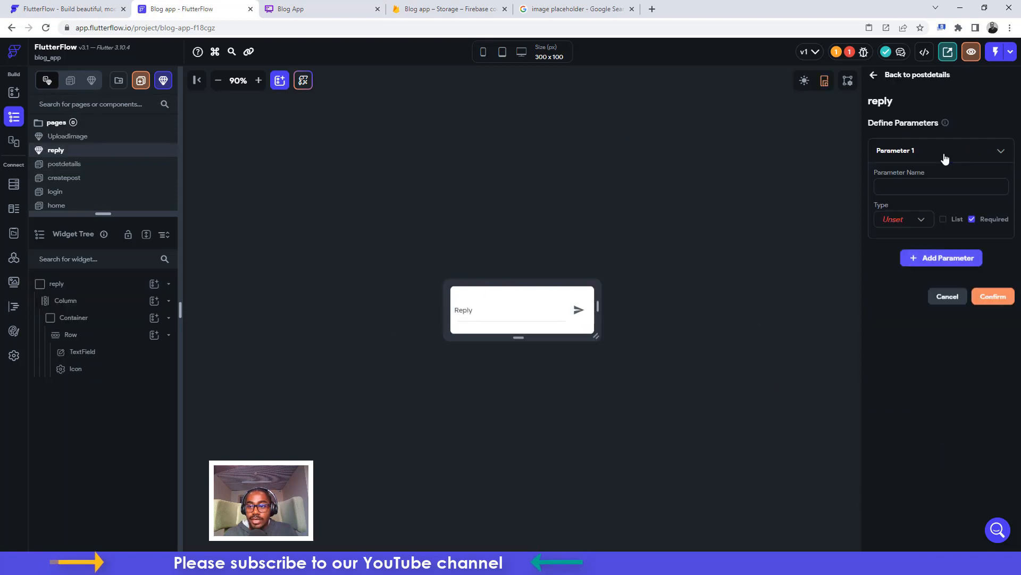
left_click(883, 187)
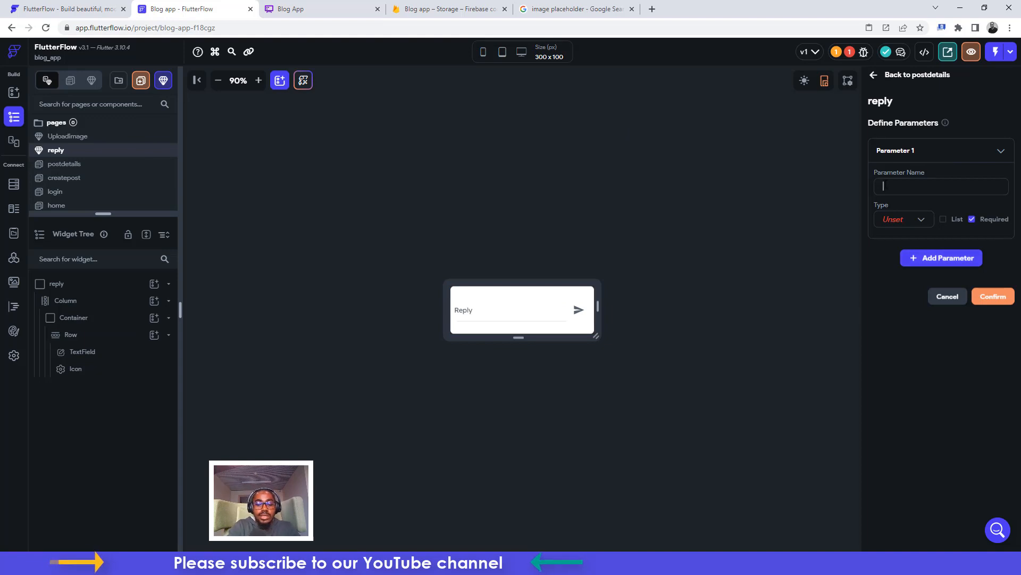
type("pos")
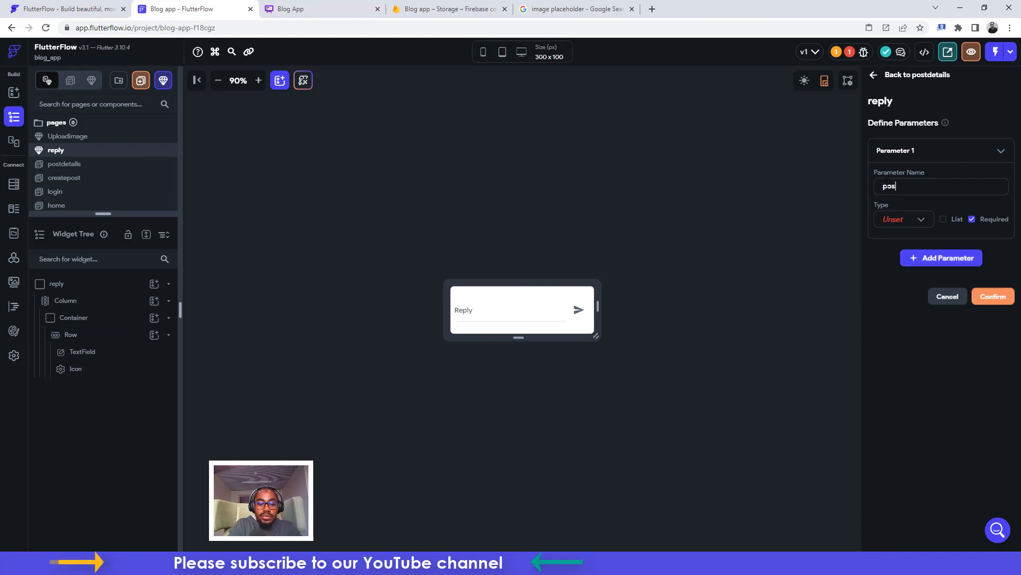
type("t")
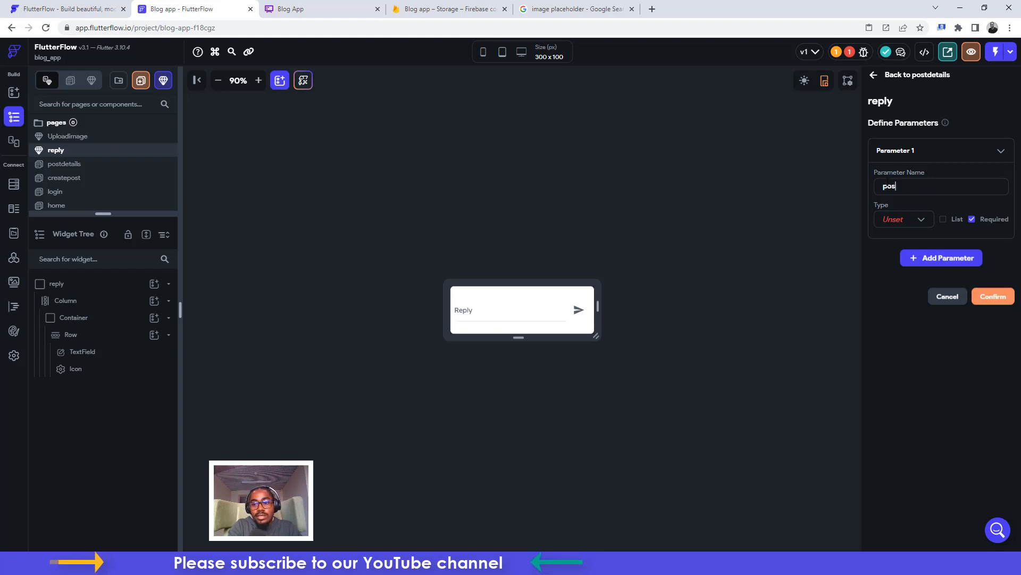
key("BackSpace")
key("BackSpace")
key("BackSpace")
type("comment")
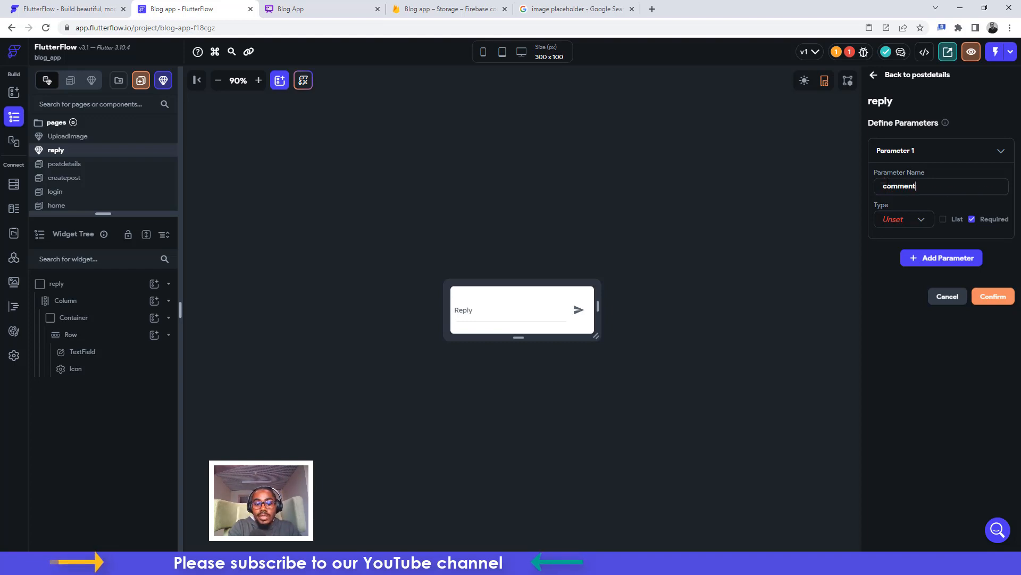
type("Ref")
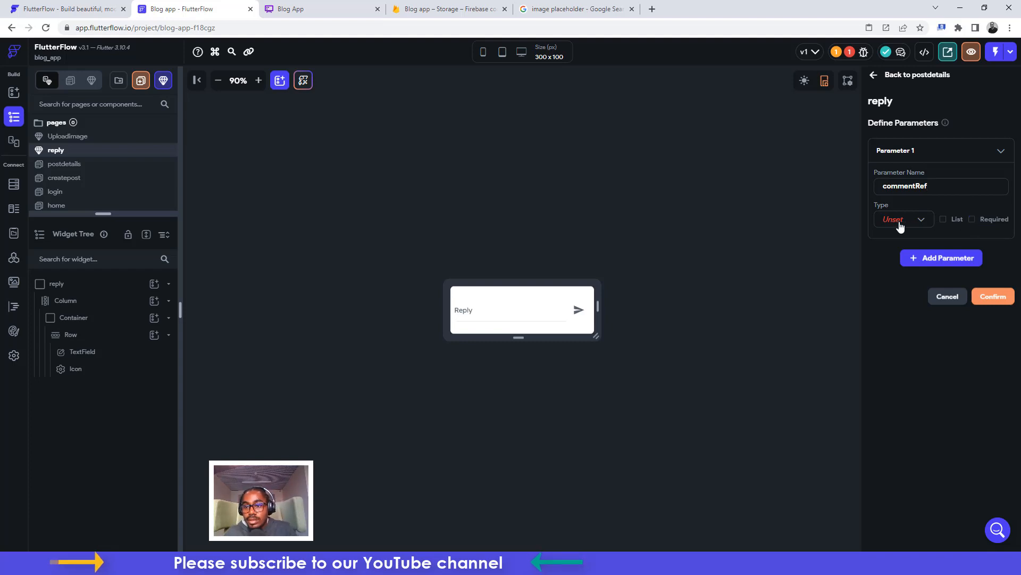
left_click(899, 226)
left_click(891, 314)
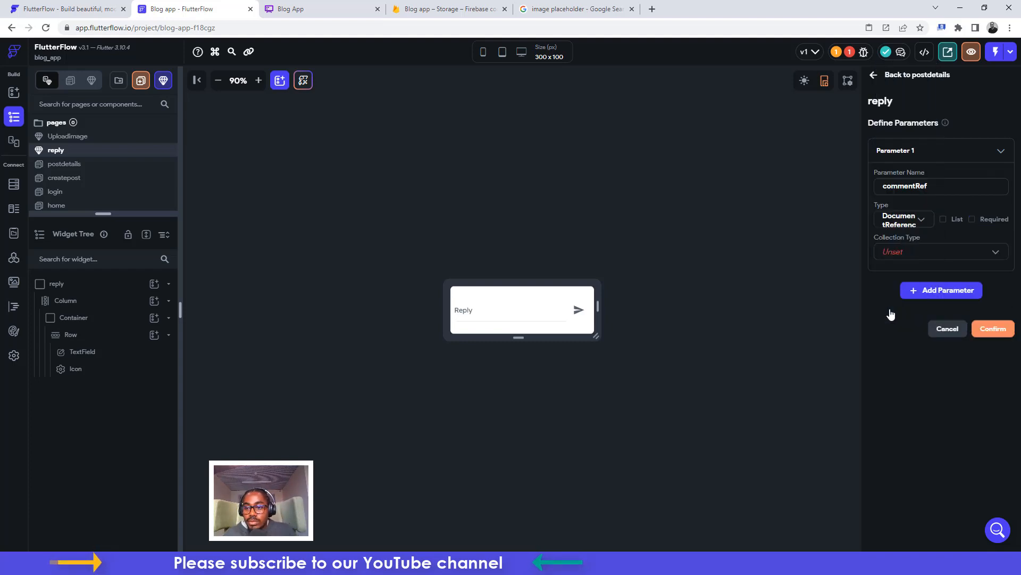
left_click(885, 257)
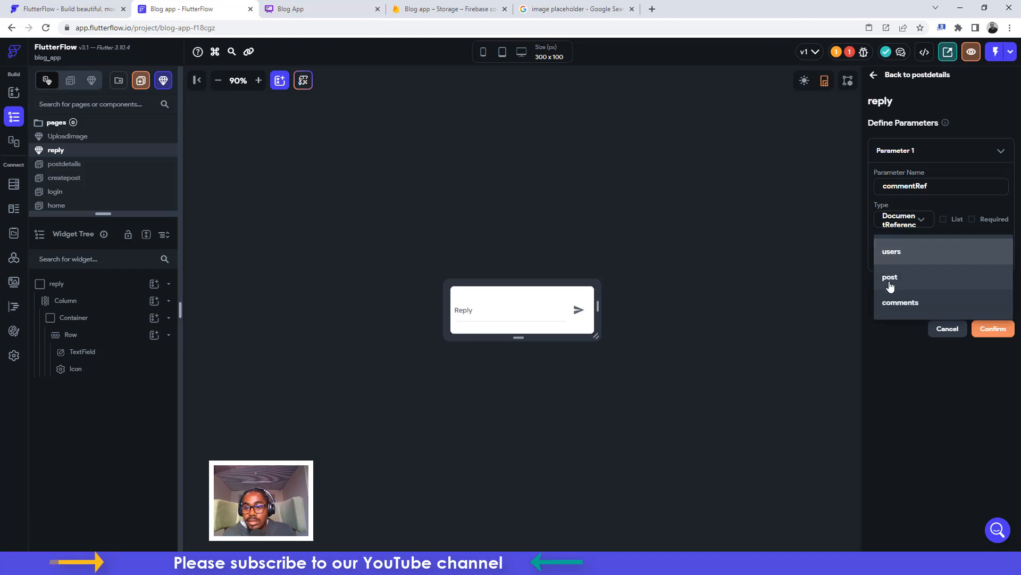
left_click(886, 309)
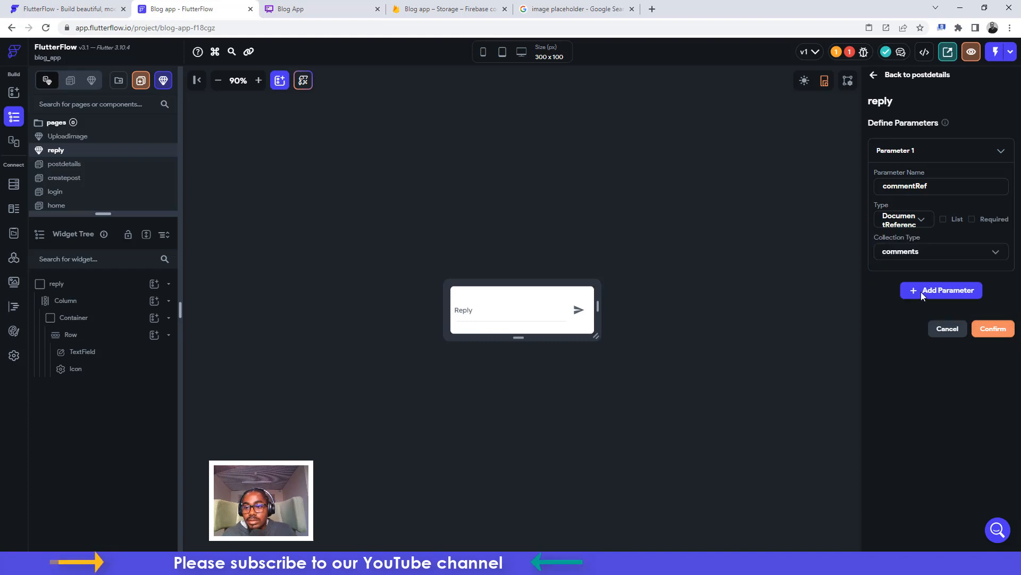
left_click(991, 329)
Pass the current comments document's Reference into the reply sheet's commentRef parameter
scroll(944, 386, "down", 2)
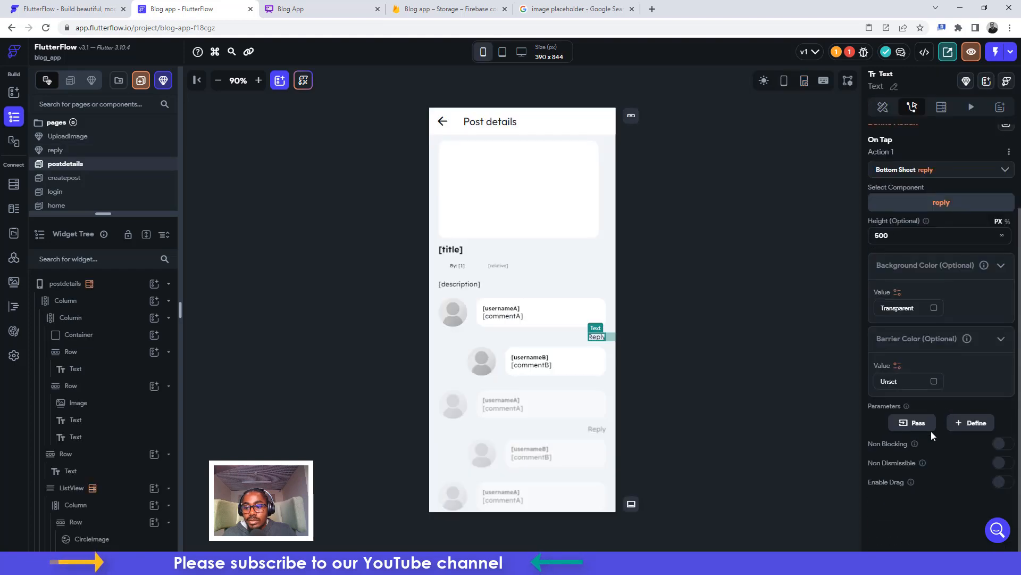
left_click(913, 424)
left_click(901, 433)
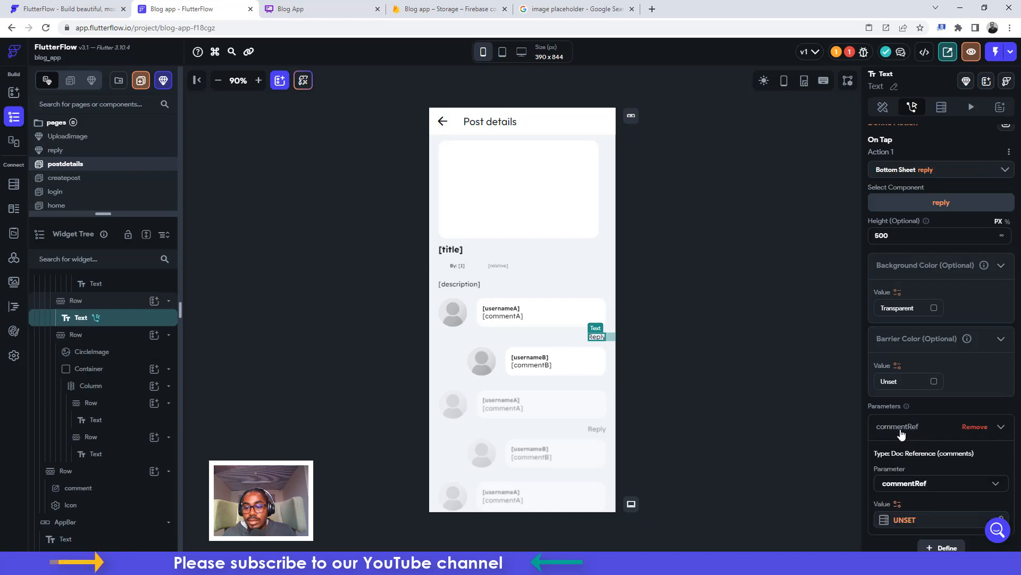
scroll(905, 437, "down", 2)
left_click(899, 397)
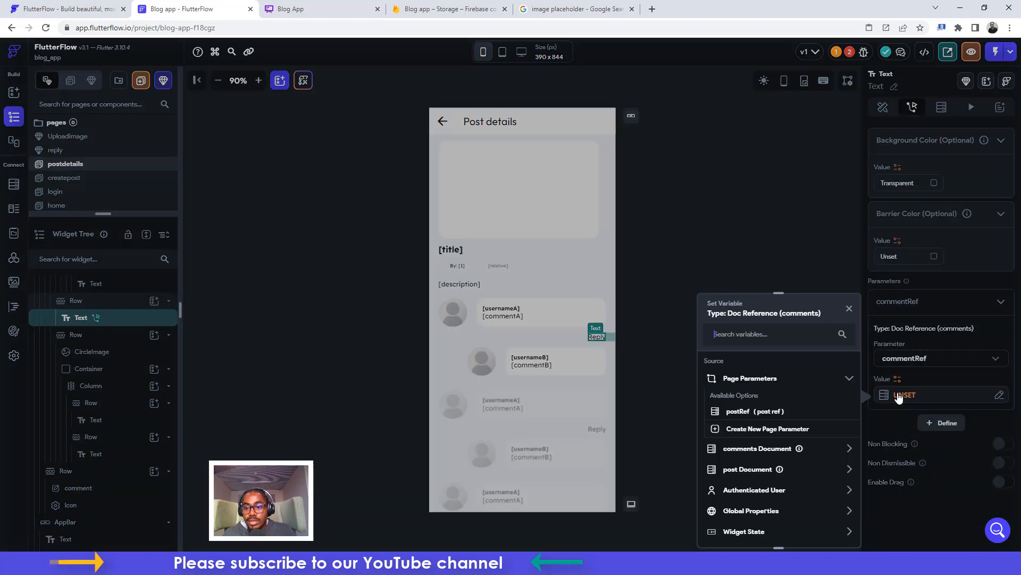
left_click(749, 449)
scroll(748, 448, "down", 1)
scroll(749, 448, "down", 2)
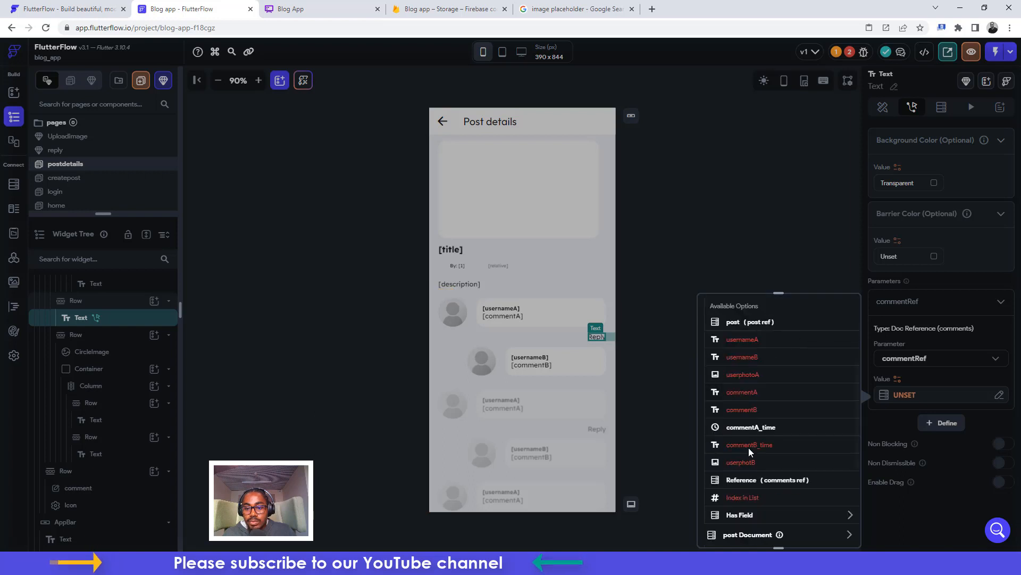
left_click(750, 480)
left_click(833, 531)
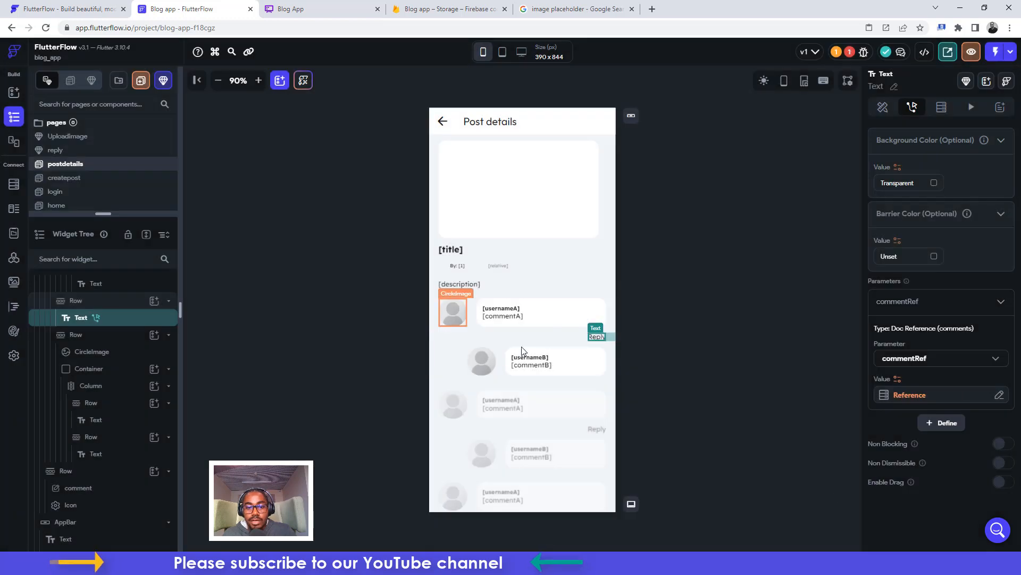
scroll(492, 380, "down", 4)
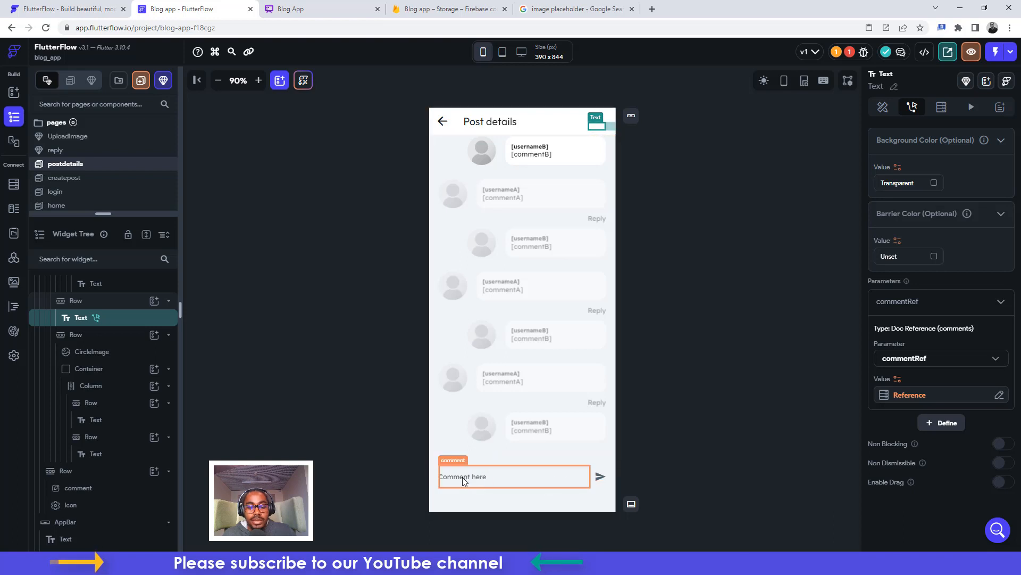
Give the send icon a Create Document action on the comments collection
left_click(604, 475)
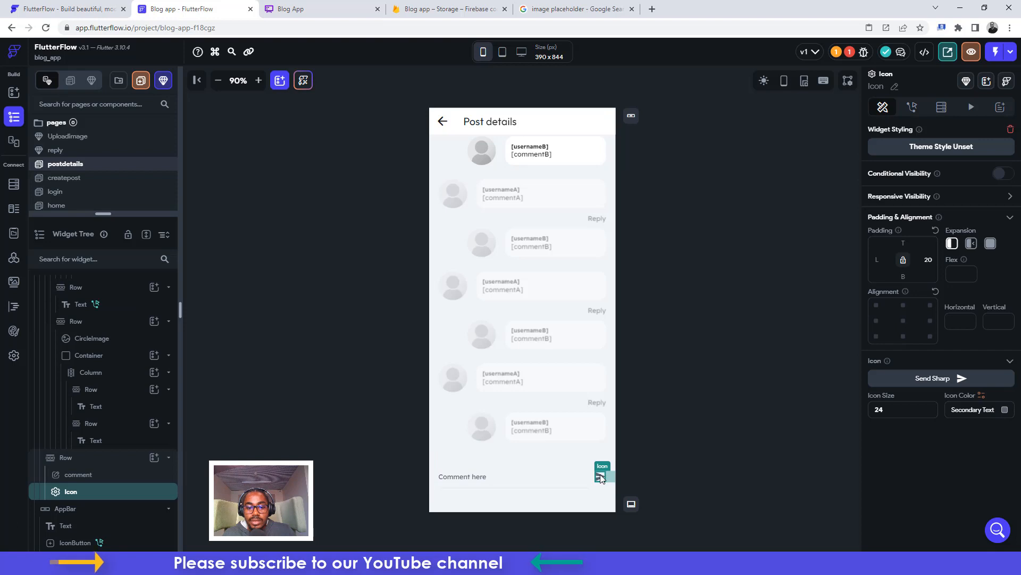
left_click(913, 107)
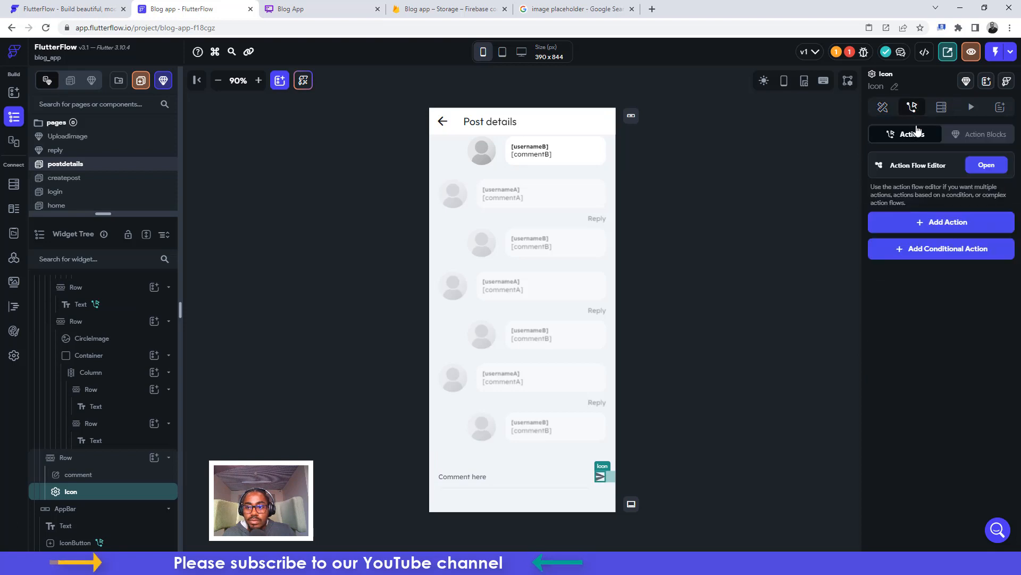
left_click(929, 221)
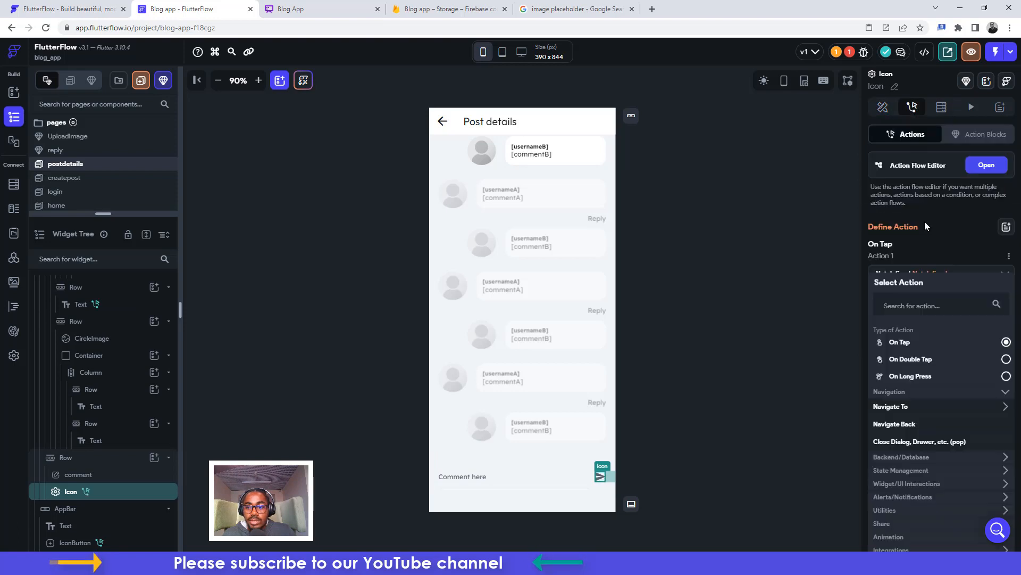
left_click(896, 457)
left_click(887, 473)
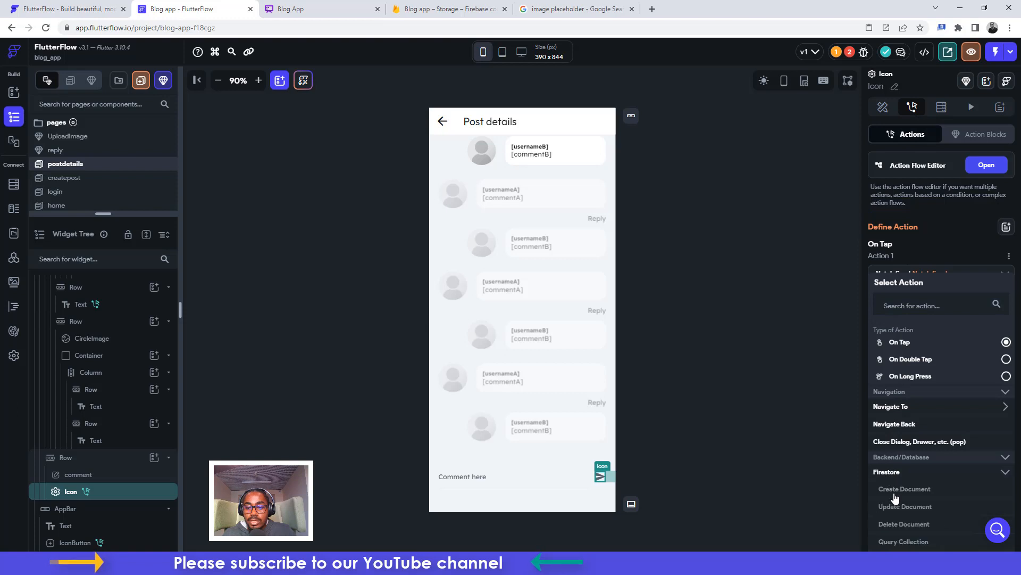
left_click(892, 489)
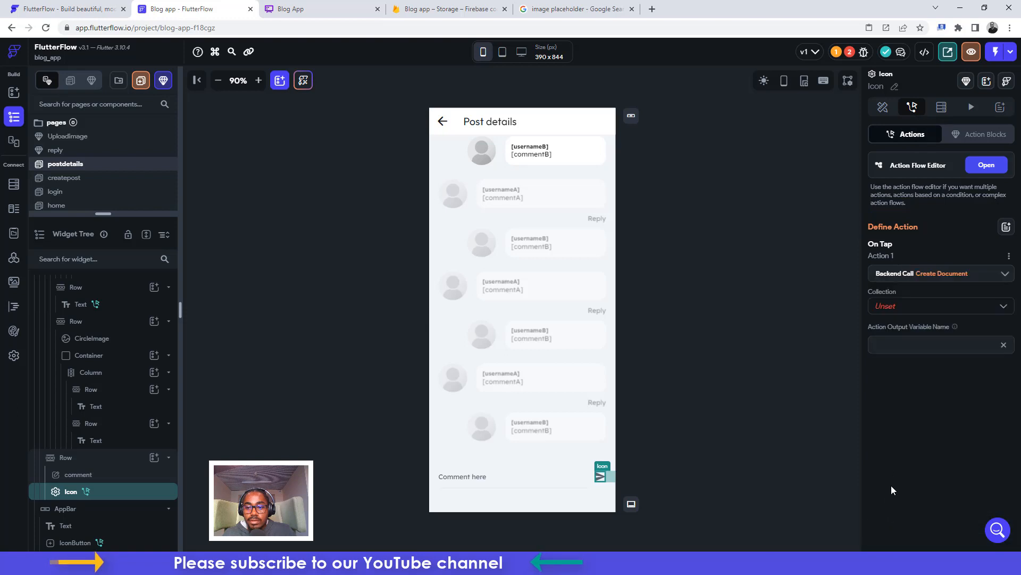
left_click(891, 306)
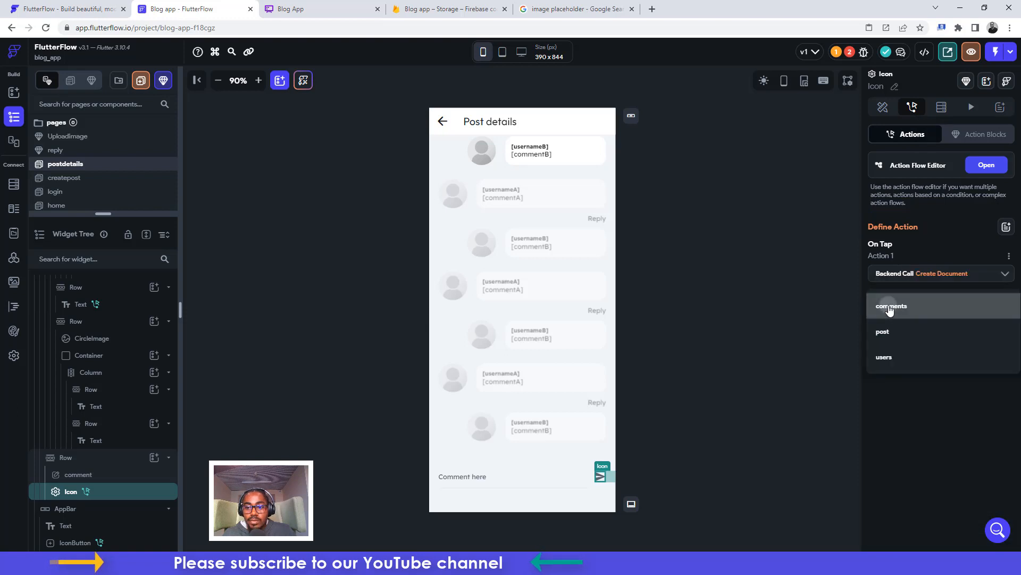
left_click(891, 310)
Set the new comment's post field to postRef
left_click(897, 341)
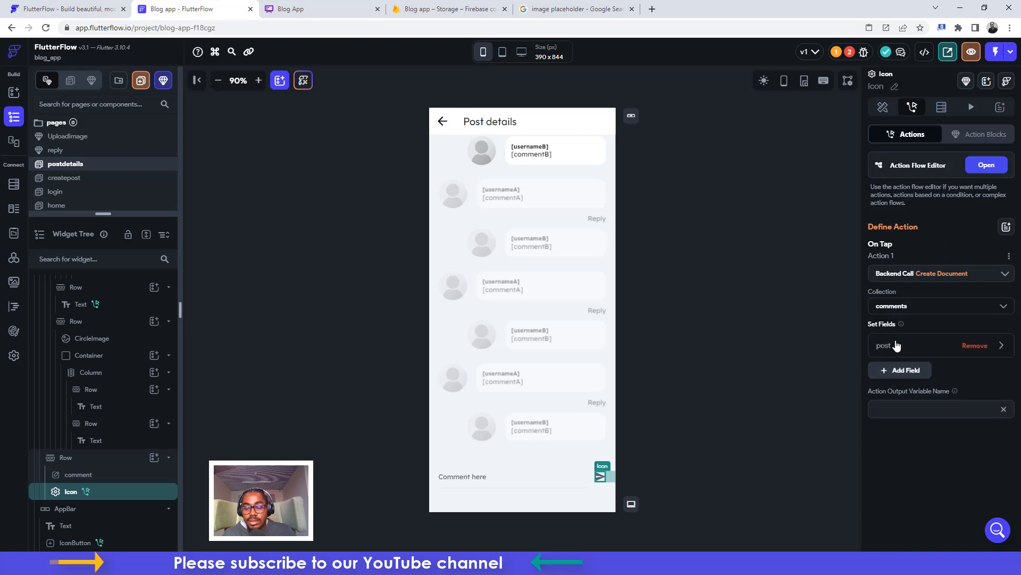
left_click(888, 348)
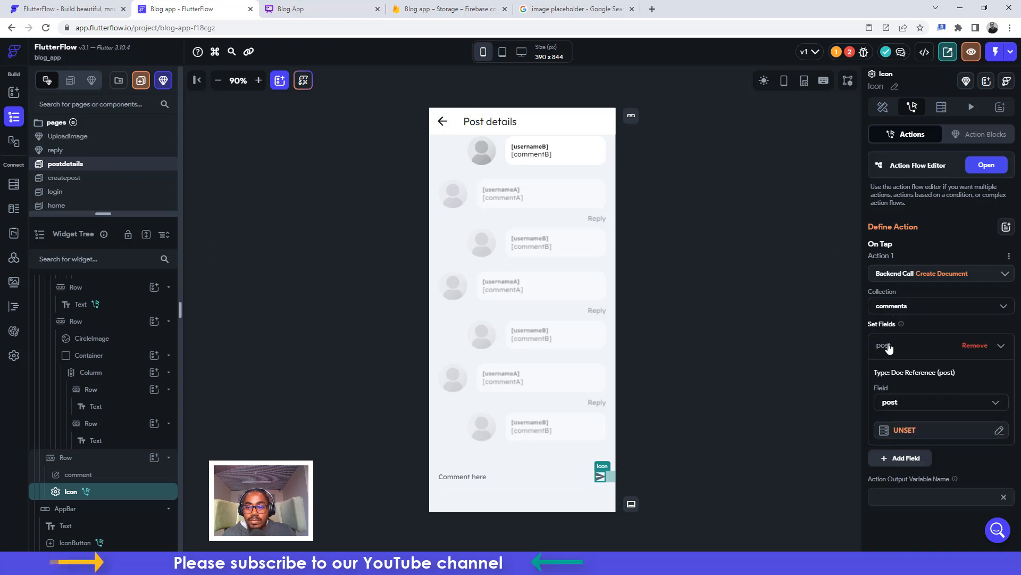
scroll(893, 354, "down", 1)
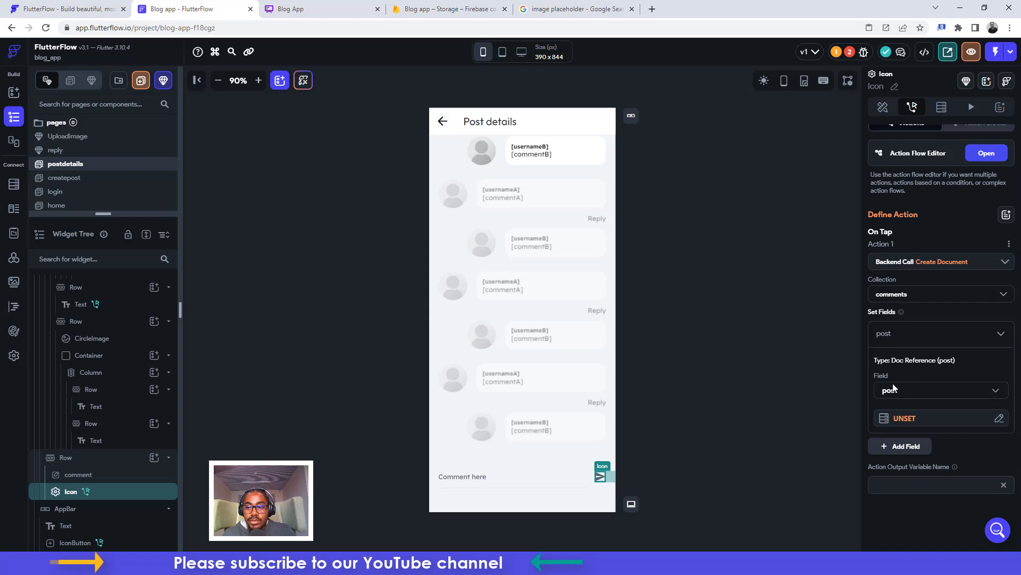
left_click(904, 419)
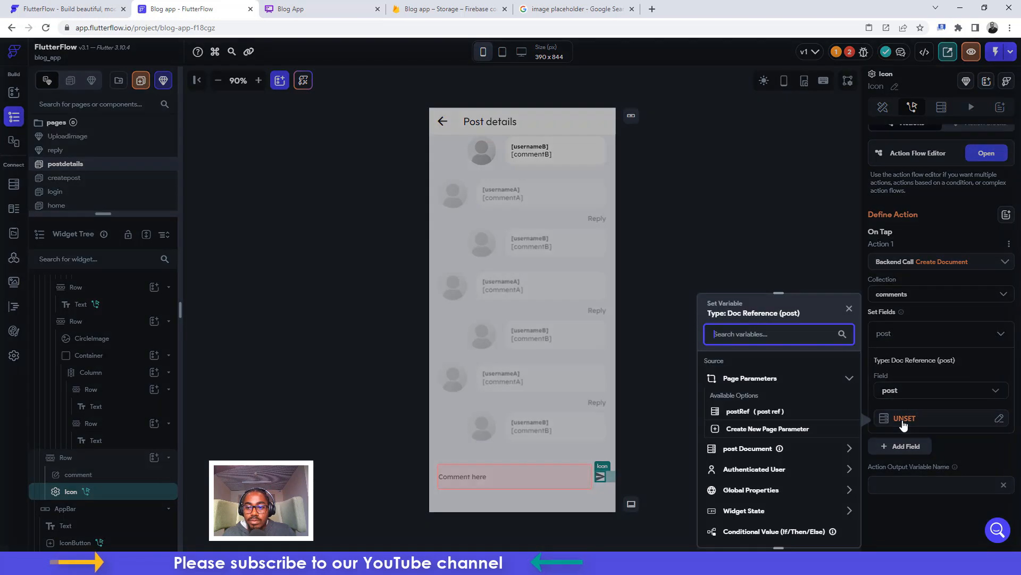
left_click(747, 410)
left_click(827, 530)
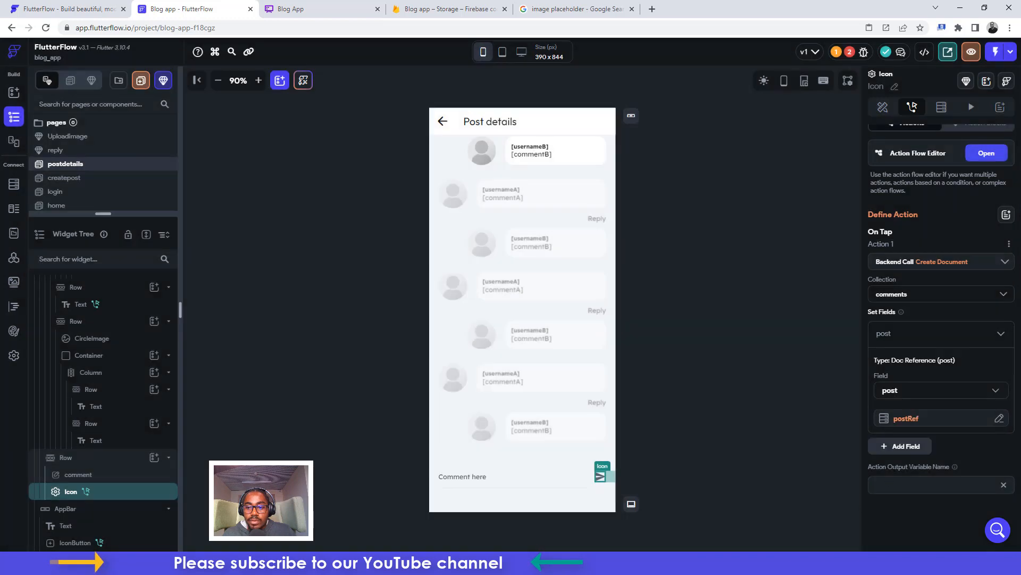
Fill the usernameA field with the signed-in user's Display Name
left_click(899, 447)
left_click(900, 449)
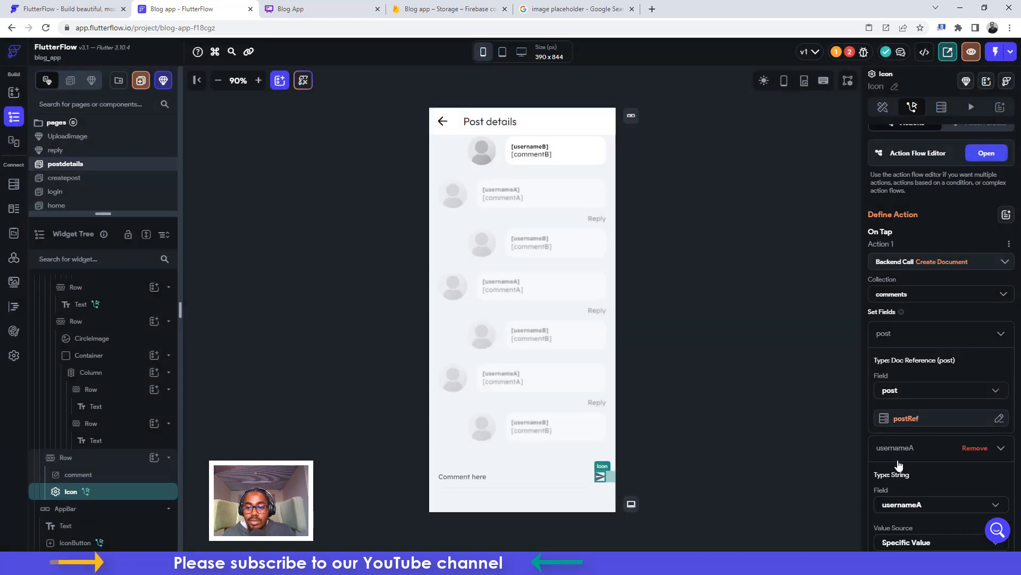
scroll(897, 459, "down", 2)
left_click(900, 438)
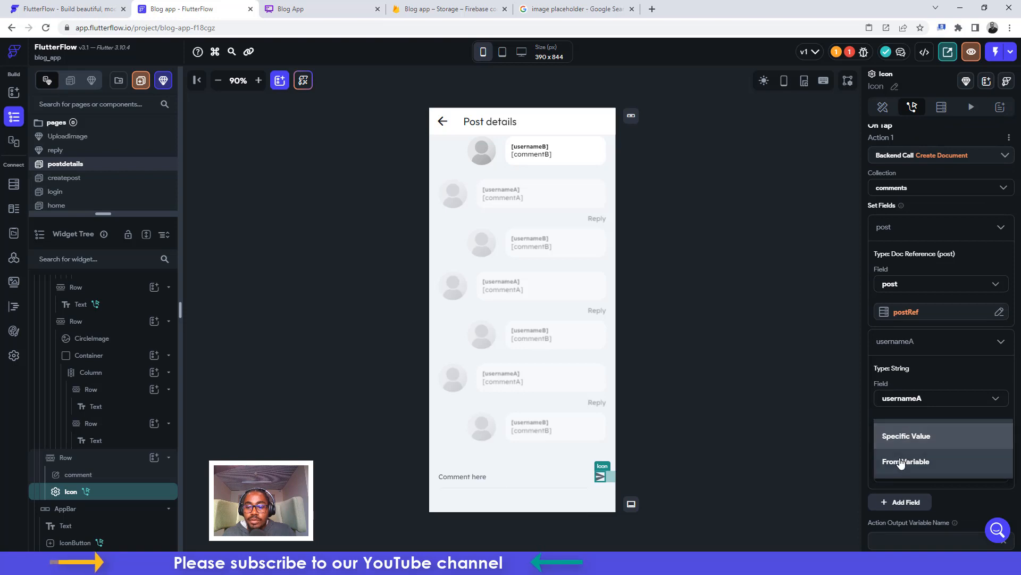
left_click(901, 462)
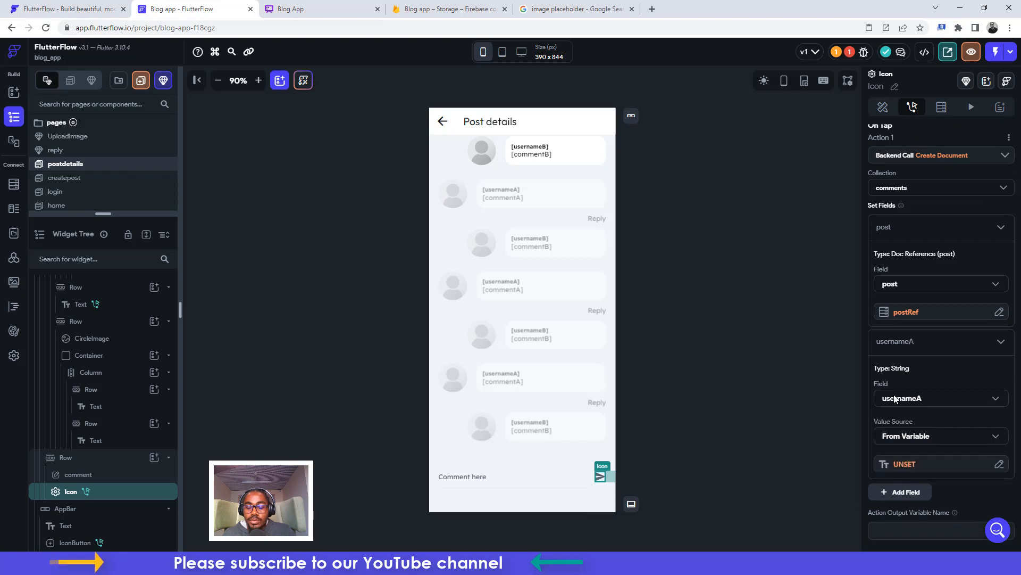
left_click(898, 468)
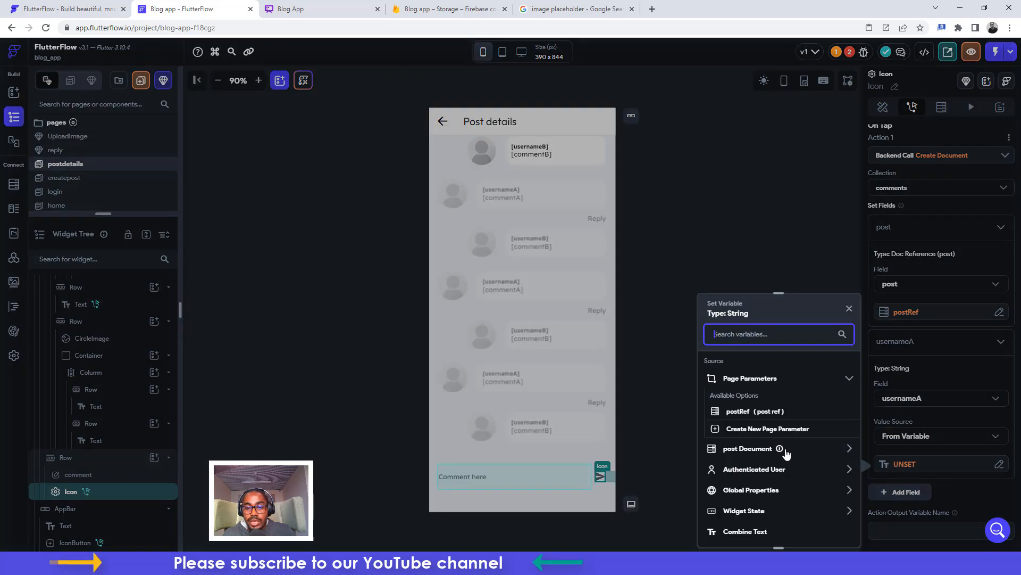
left_click(746, 470)
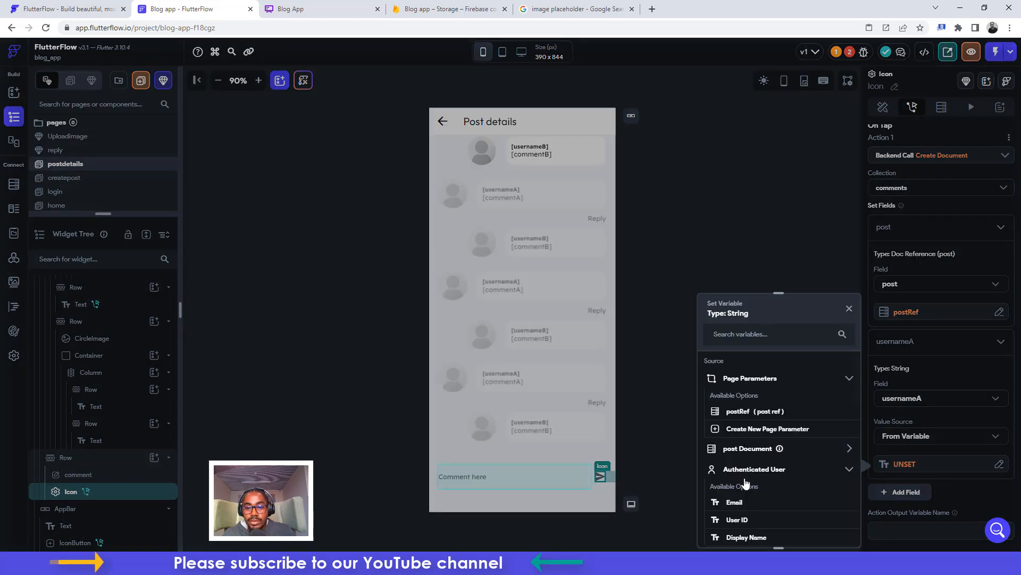
left_click(747, 537)
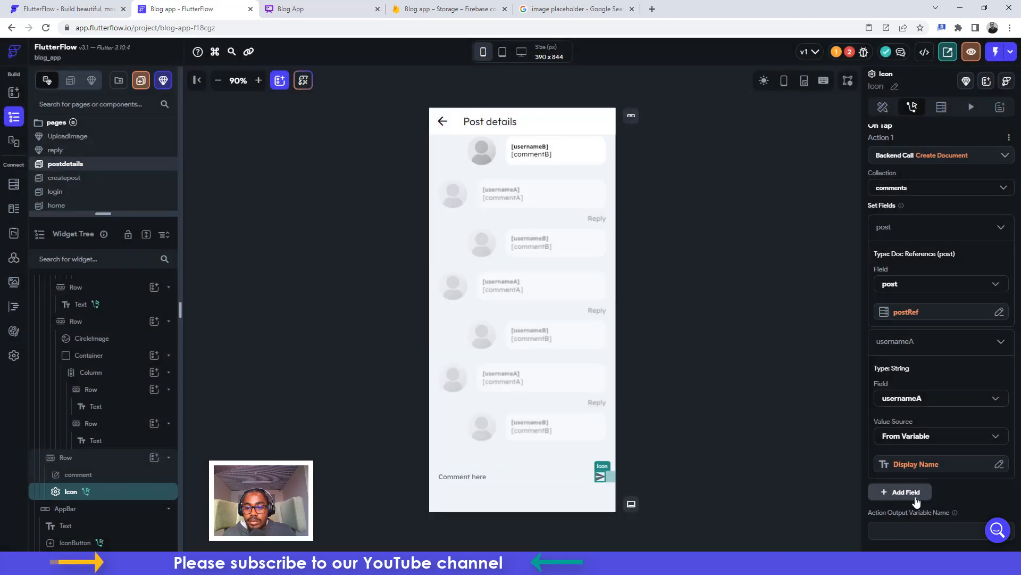
Add a userphotoA field set to the signed-in user's Photo URL
left_click(911, 492)
scroll(910, 449, "down", 2)
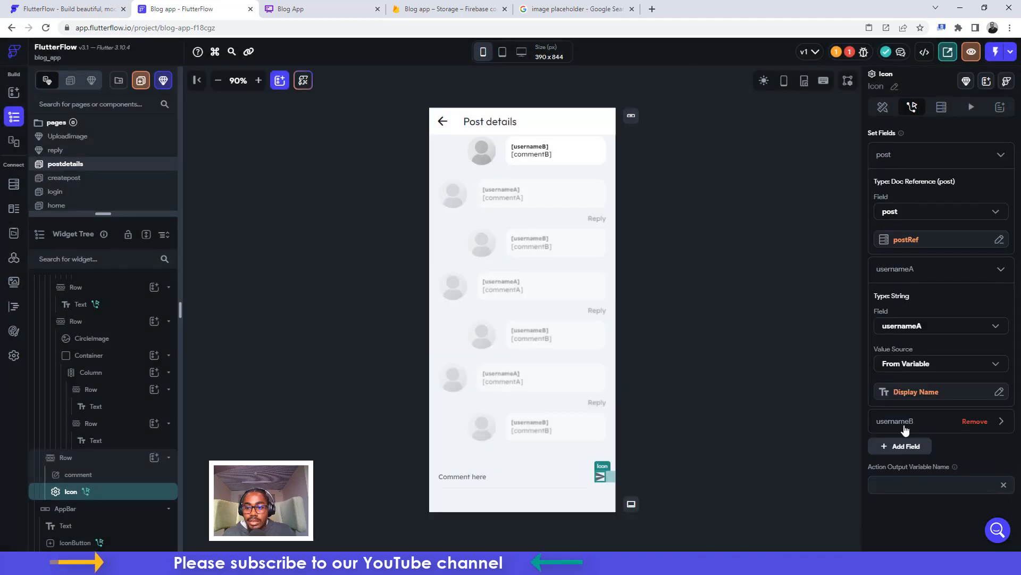
left_click(906, 430)
left_click(895, 481)
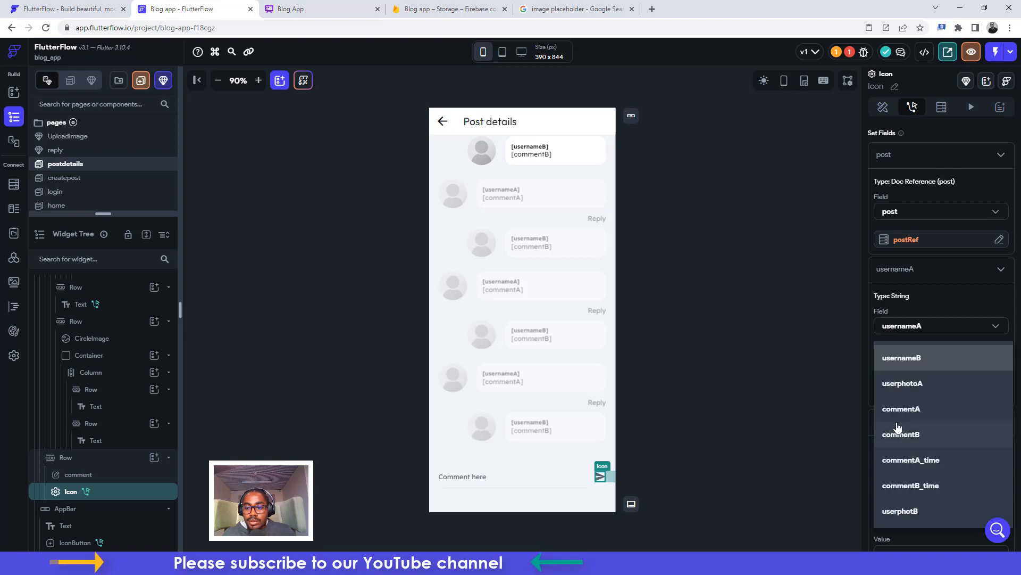
left_click(898, 390)
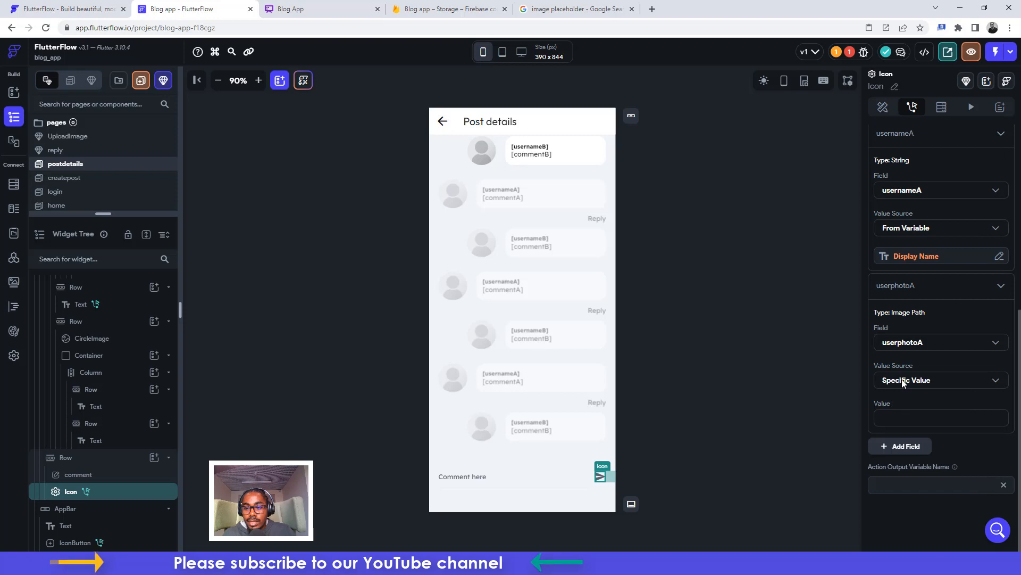
left_click(903, 382)
left_click(898, 404)
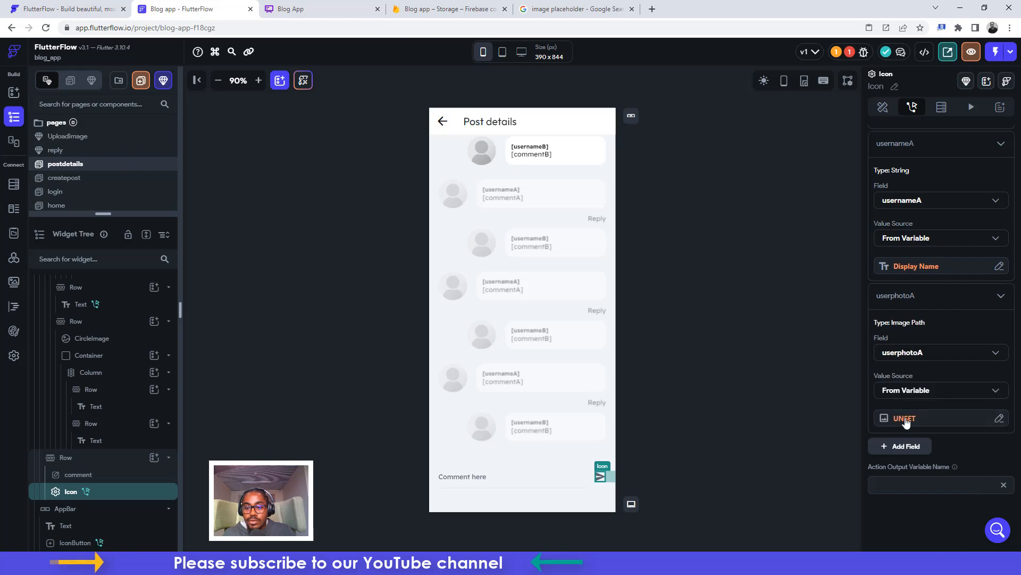
left_click(905, 419)
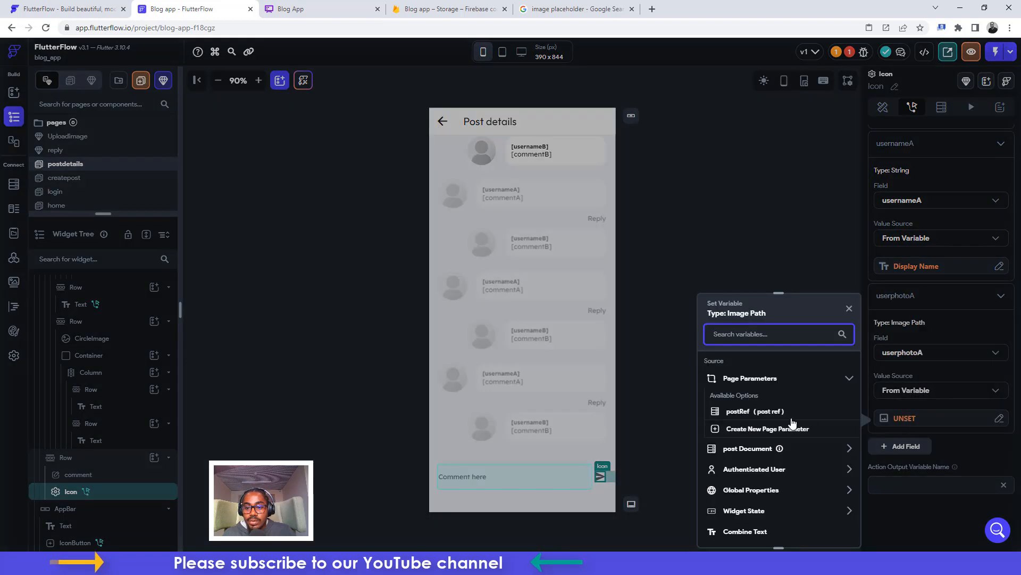
left_click(737, 470)
scroll(739, 519, "down", 2)
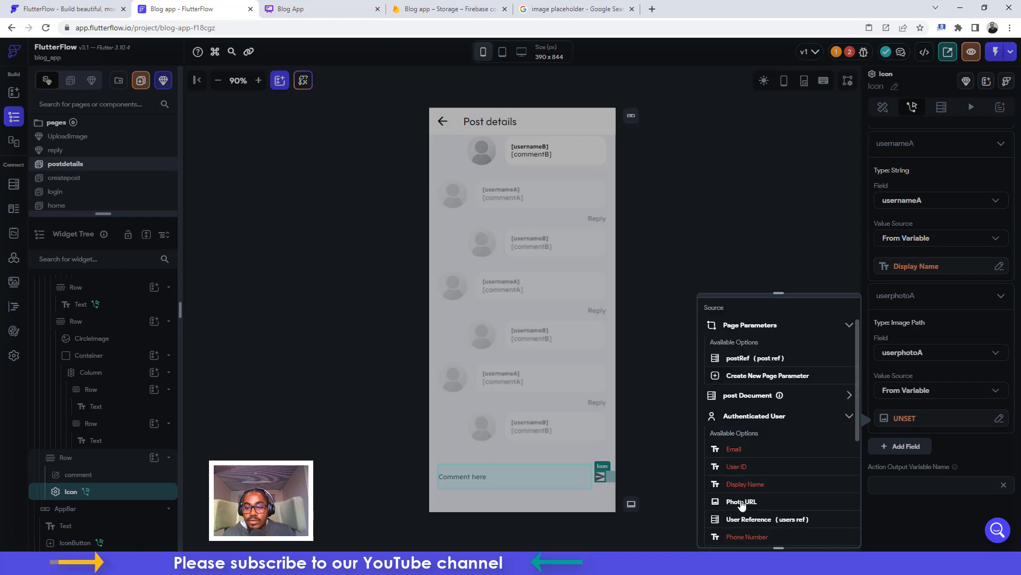
left_click(740, 501)
Add a commentA field filled from the comment box's text
left_click(905, 451)
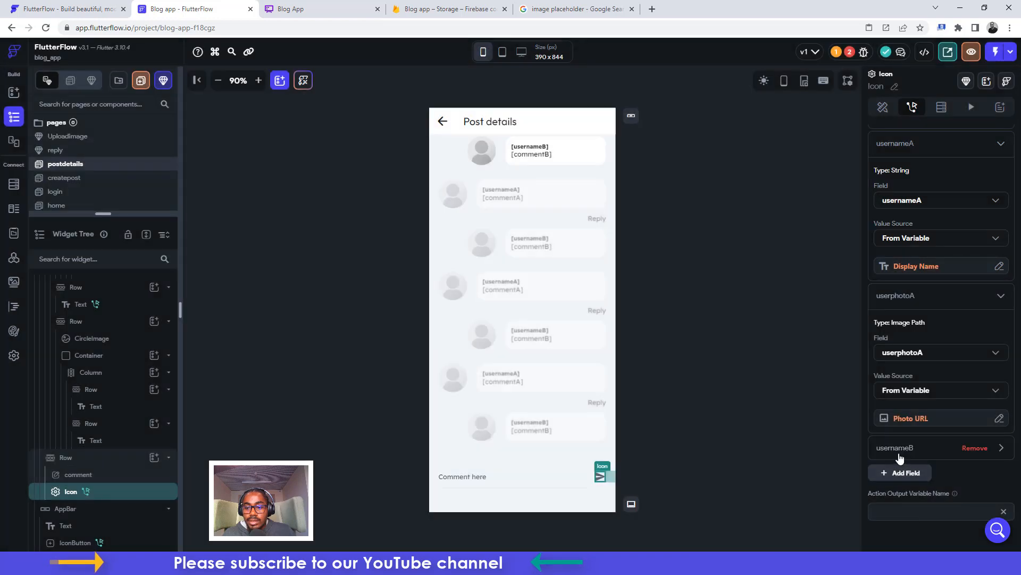
left_click(896, 451)
scroll(896, 451, "down", 3)
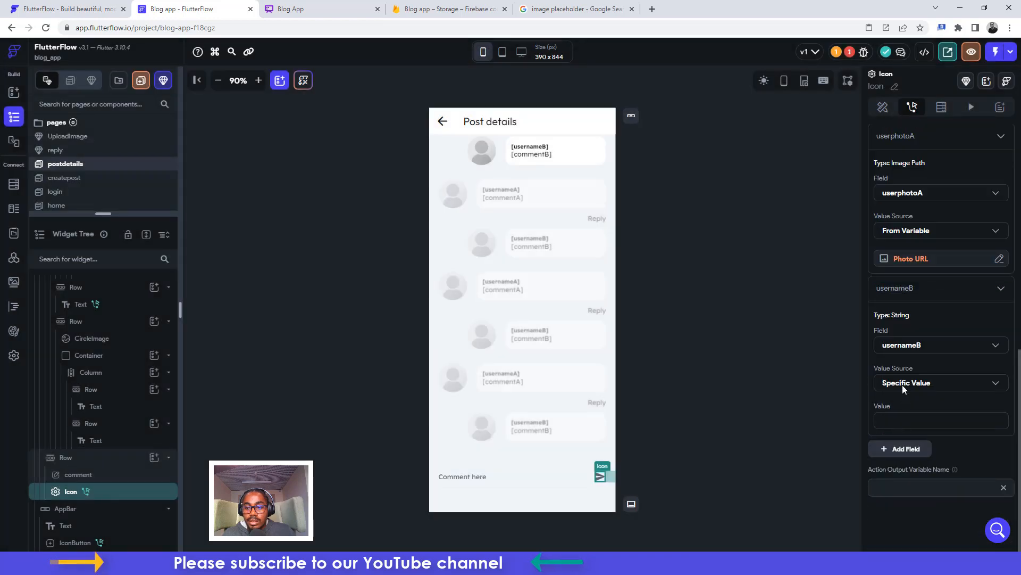
left_click(902, 384)
left_click(901, 409)
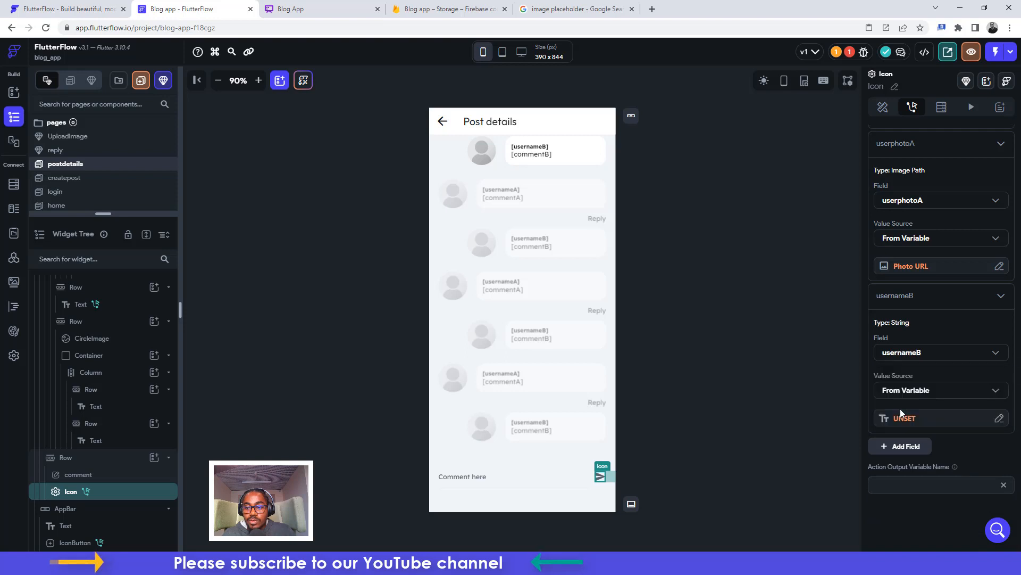
left_click(903, 420)
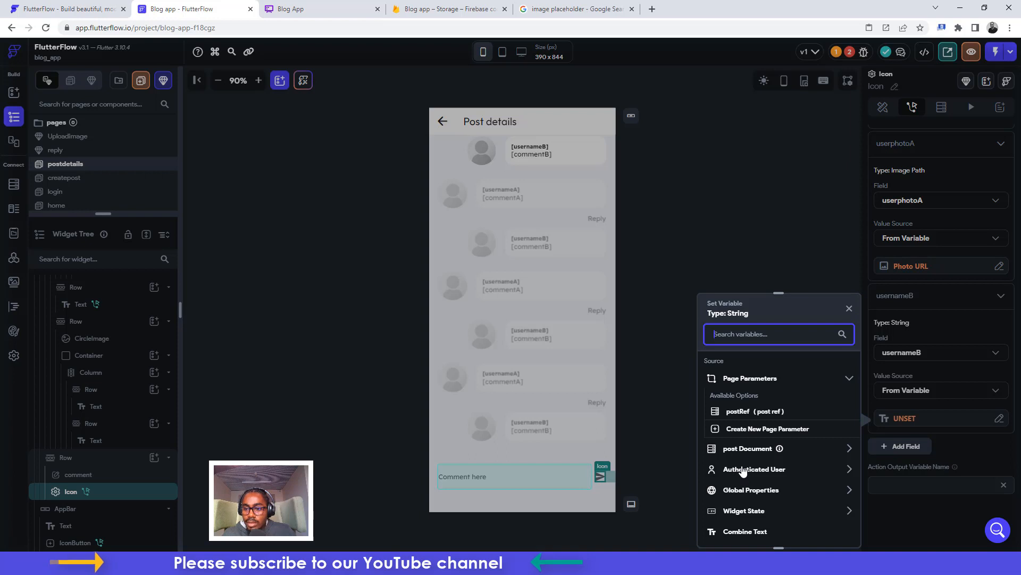
left_click(898, 353)
left_click(898, 353)
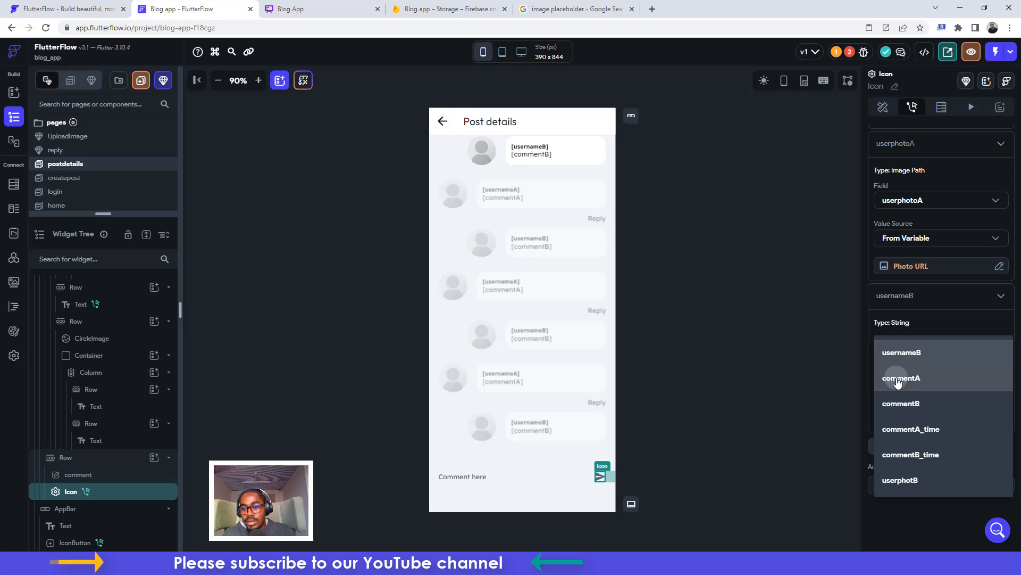
left_click(899, 381)
left_click(896, 397)
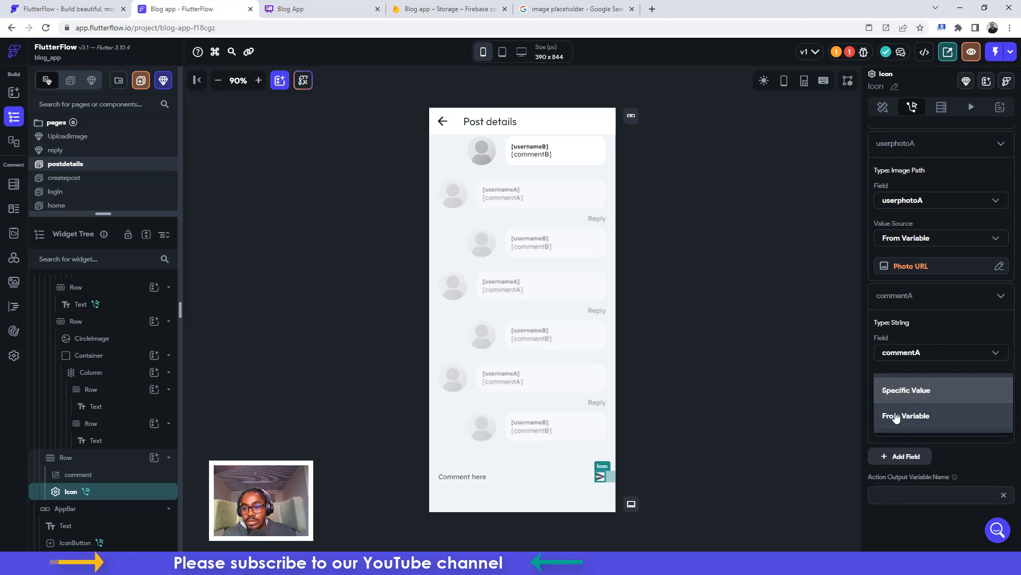
left_click(897, 417)
left_click(894, 422)
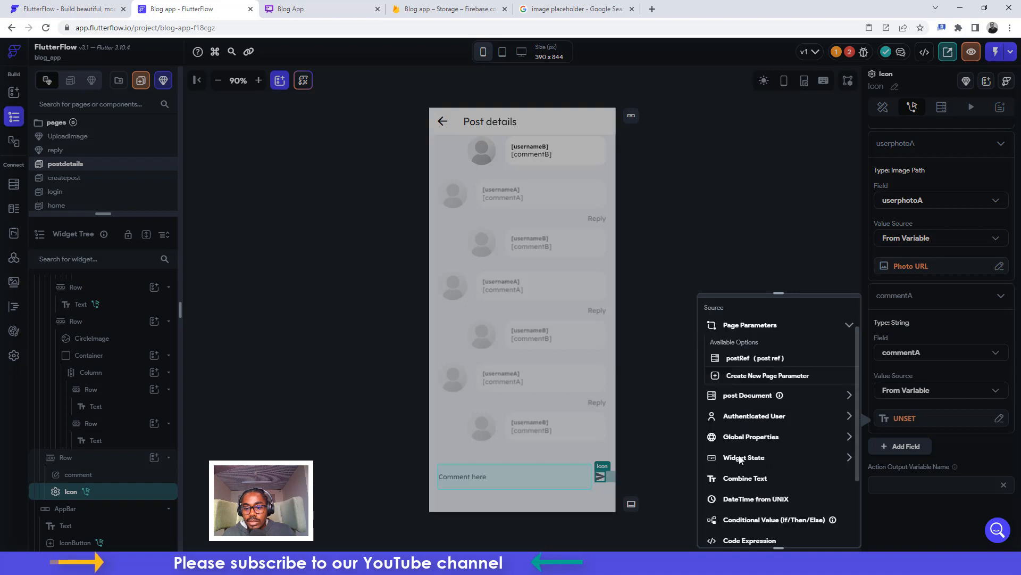
left_click(742, 459)
left_click(746, 491)
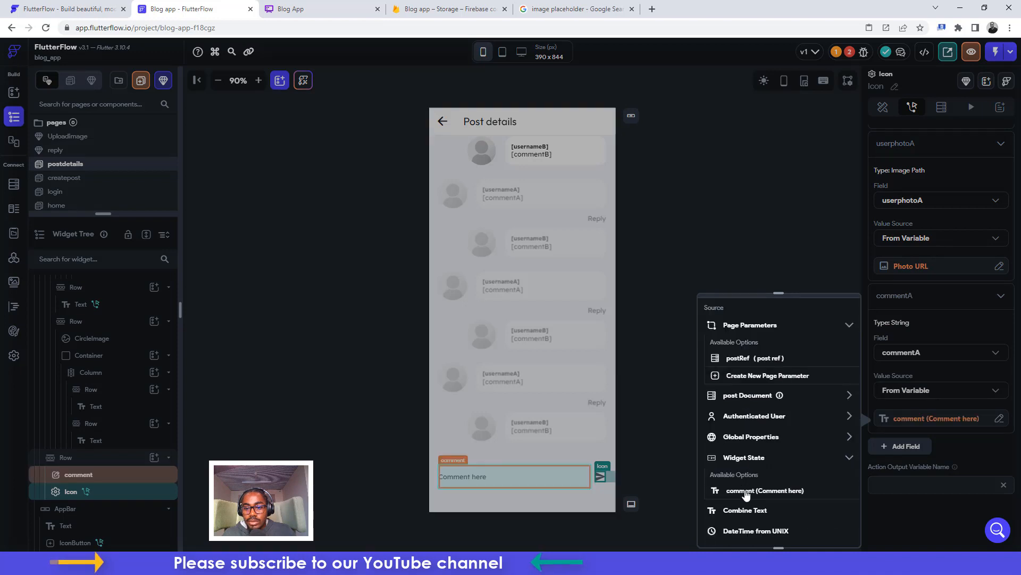
Add a commentA_time field set to Current Time
left_click(911, 450)
left_click(899, 472)
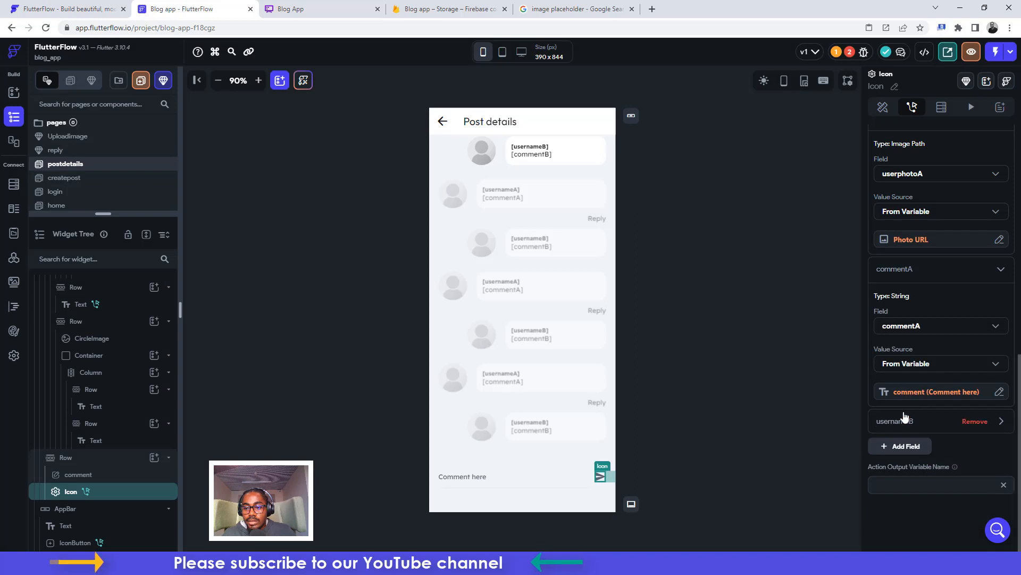
left_click(893, 423)
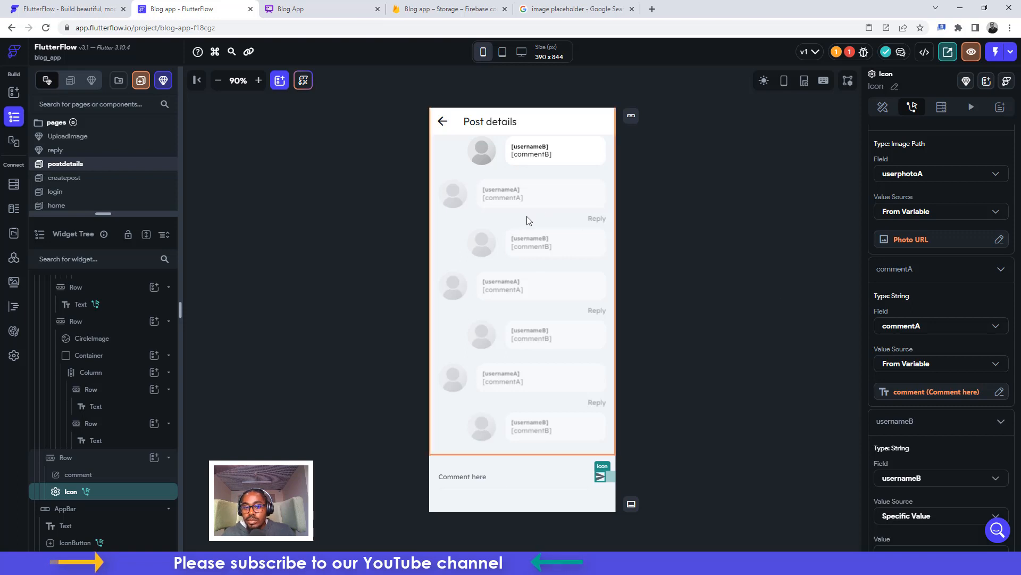
left_click(901, 482)
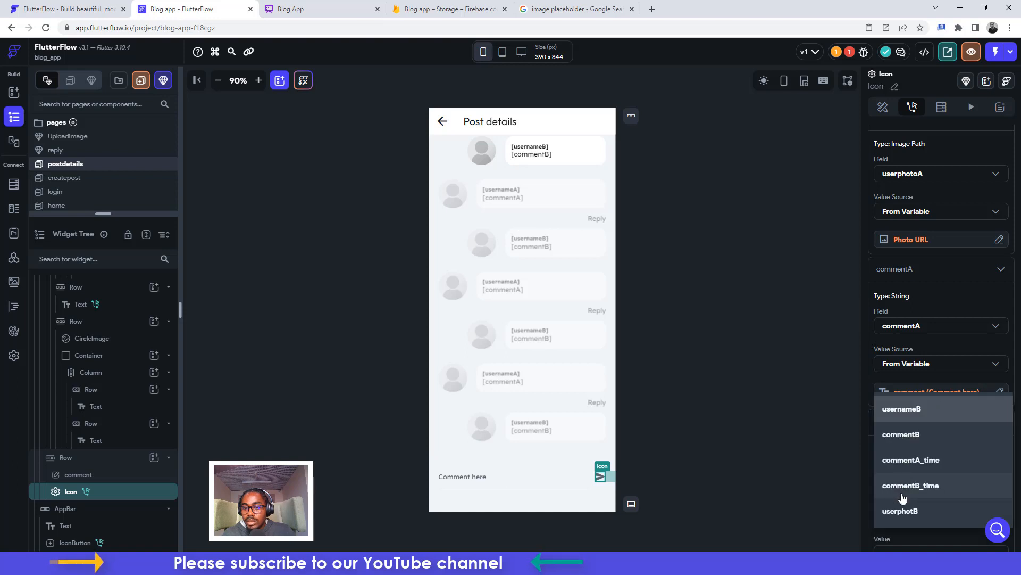
left_click(900, 464)
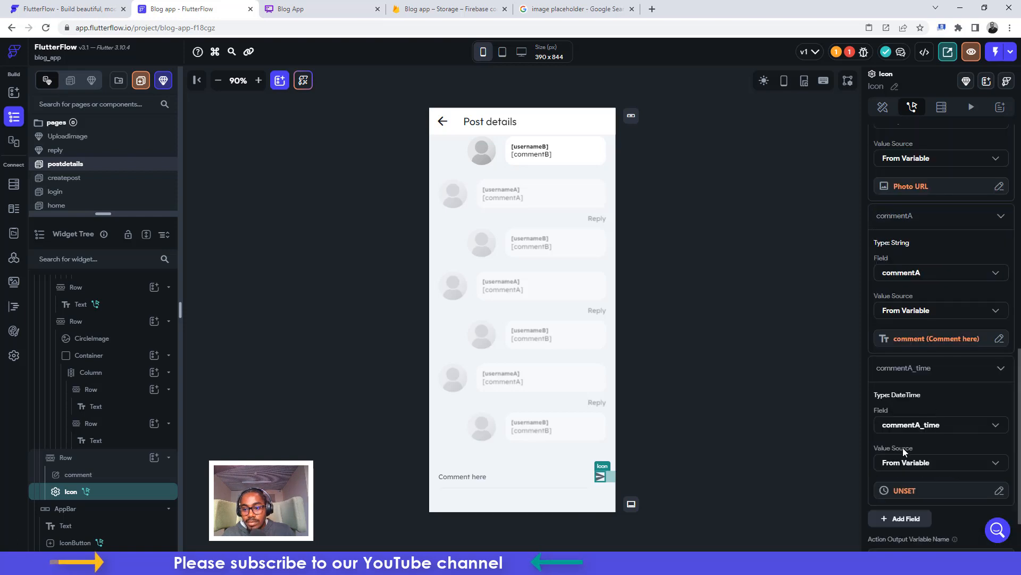
left_click(904, 491)
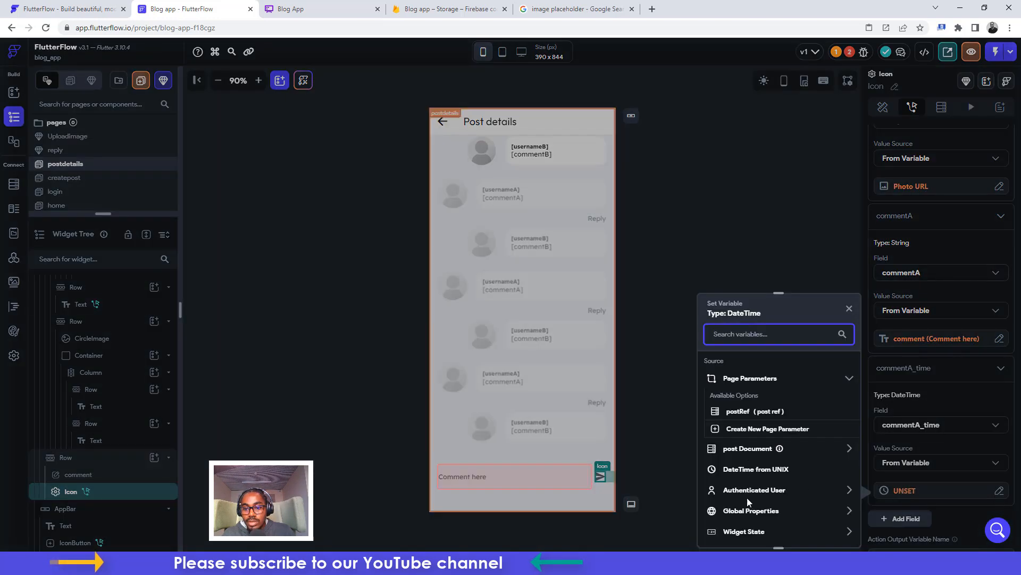
left_click(741, 512)
scroll(745, 520, "down", 3)
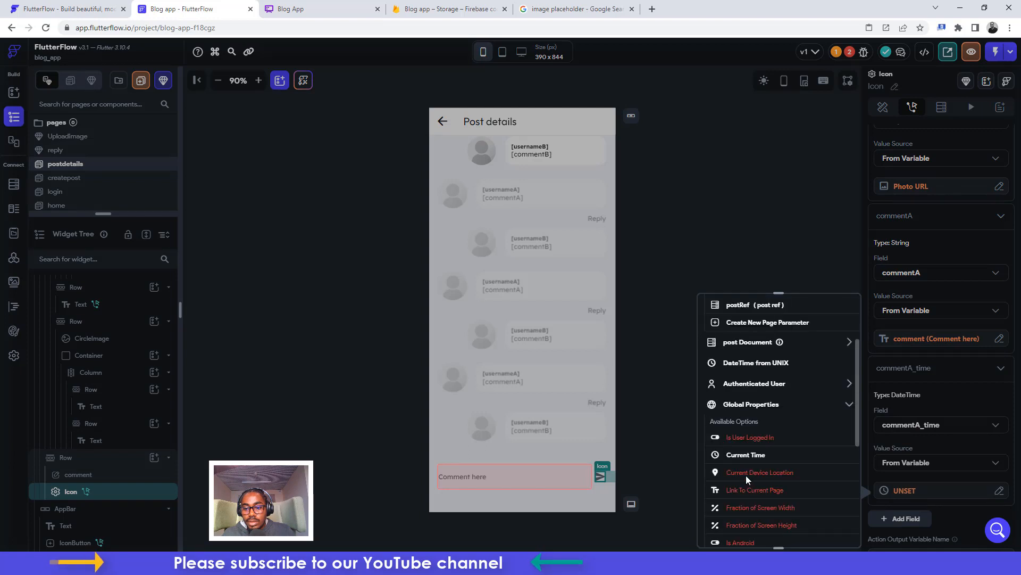
left_click(750, 456)
left_click(832, 530)
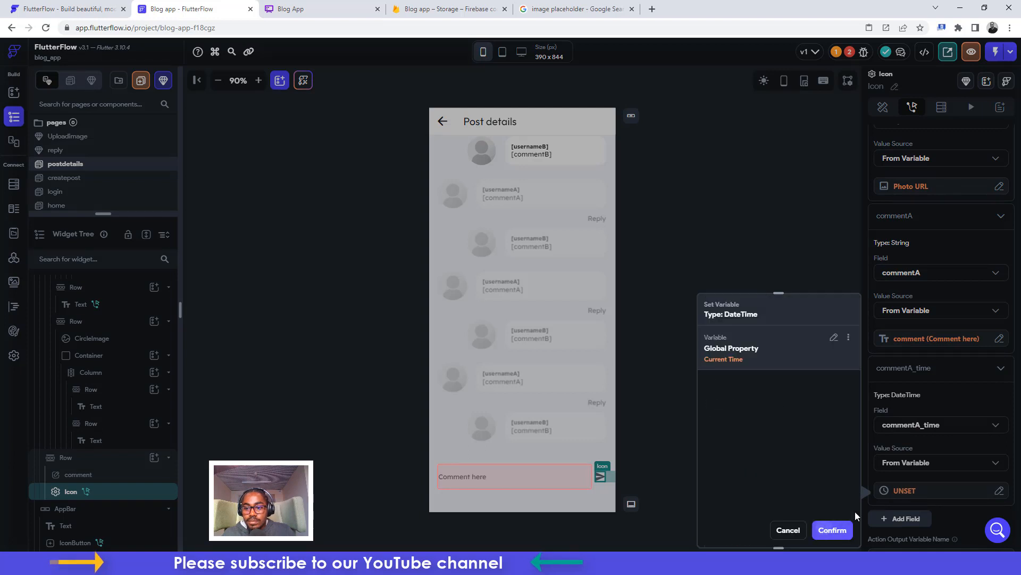
scroll(907, 438, "down", 2)
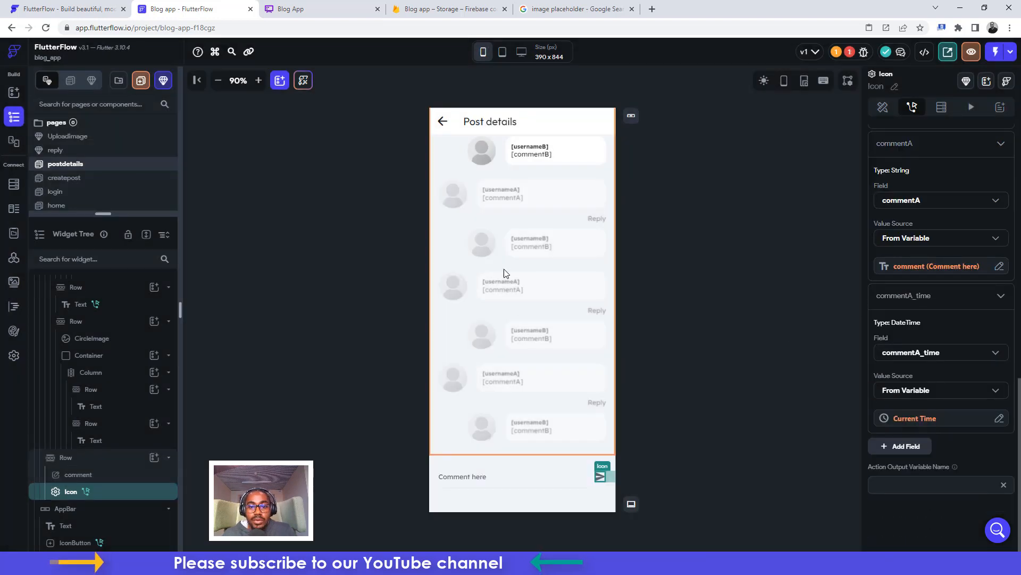
scroll(505, 355, "up", 3)
scroll(505, 355, "up", 2)
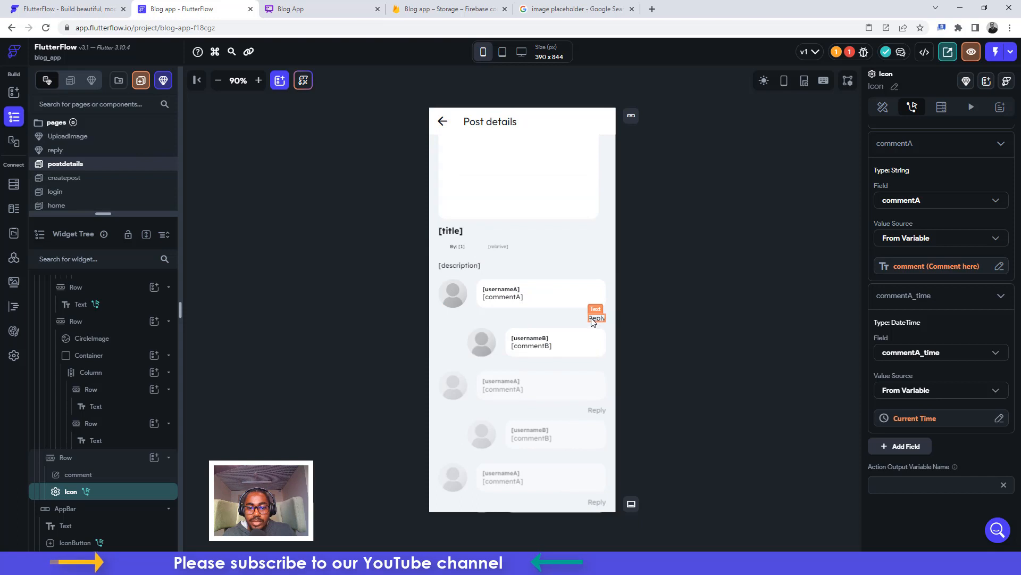
Add a Hello World text to the Reply row, move Reply after it, and space them apart
left_click(575, 314)
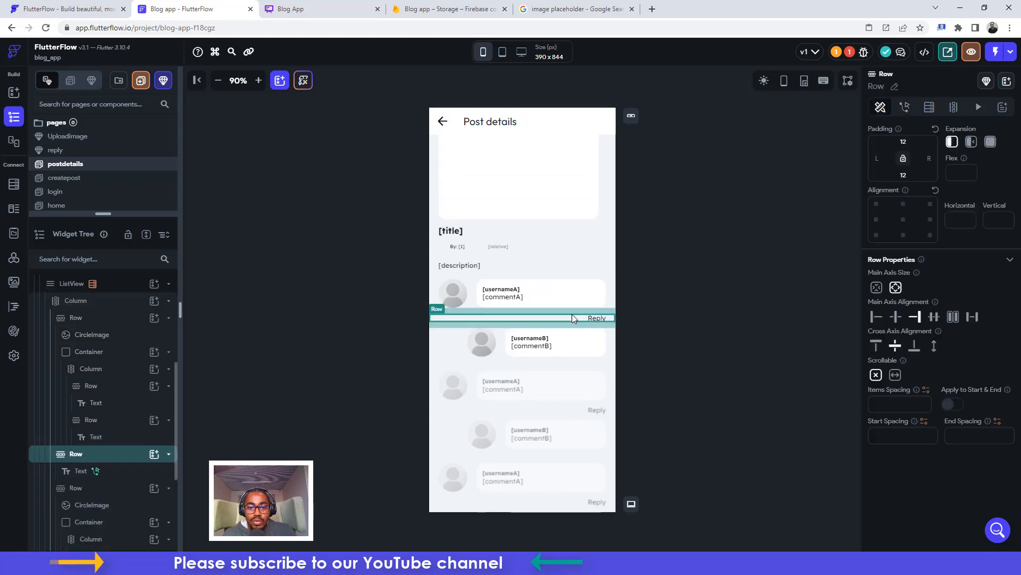
left_click(154, 454)
left_click(429, 369)
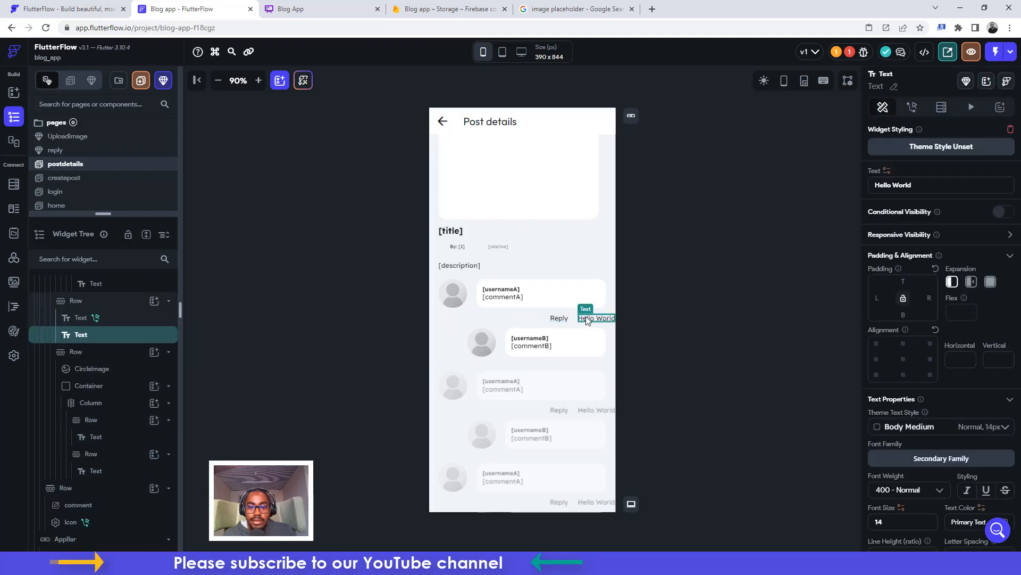
left_click(77, 318)
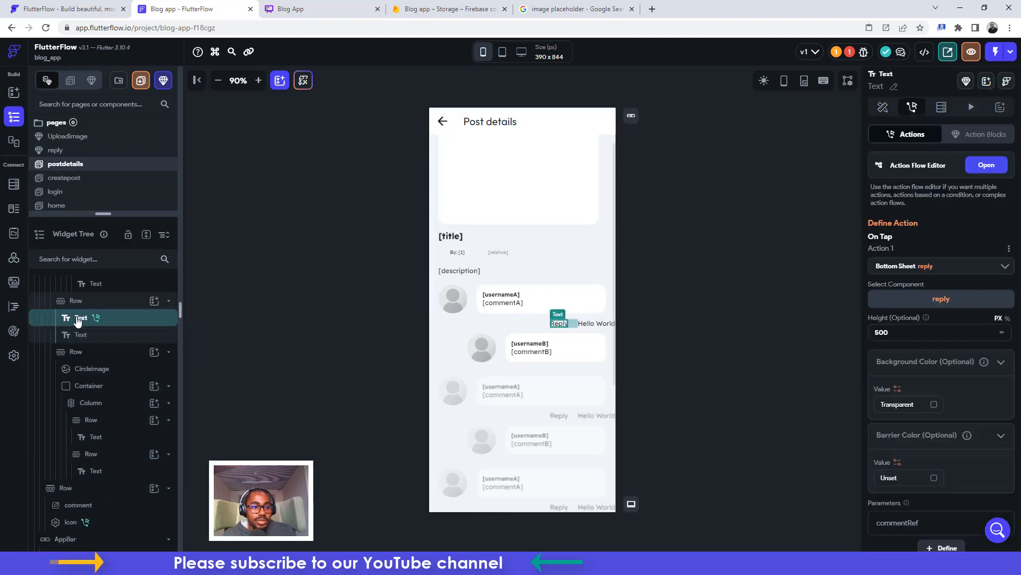
left_click_drag(78, 318, 121, 334)
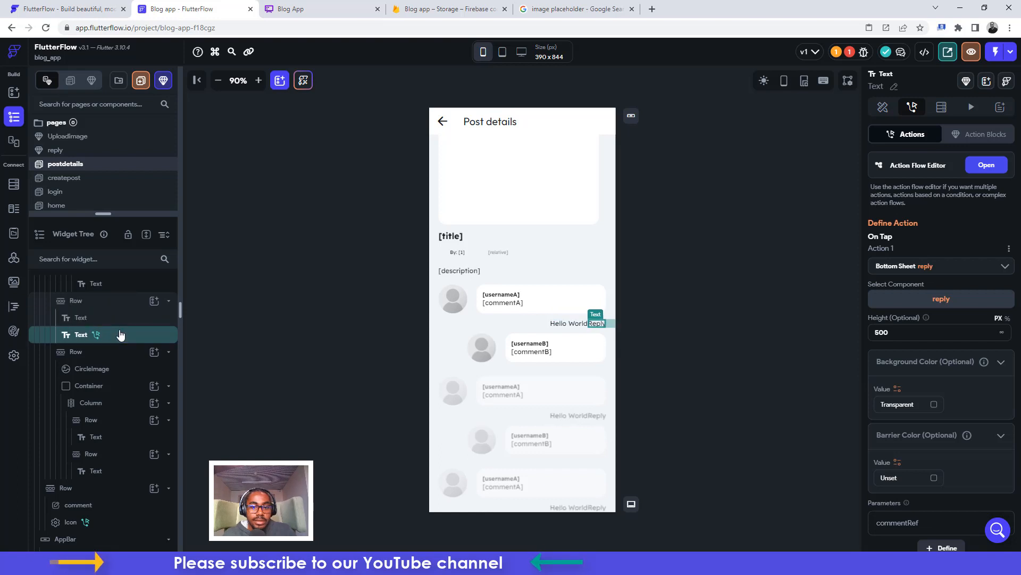
left_click(539, 325)
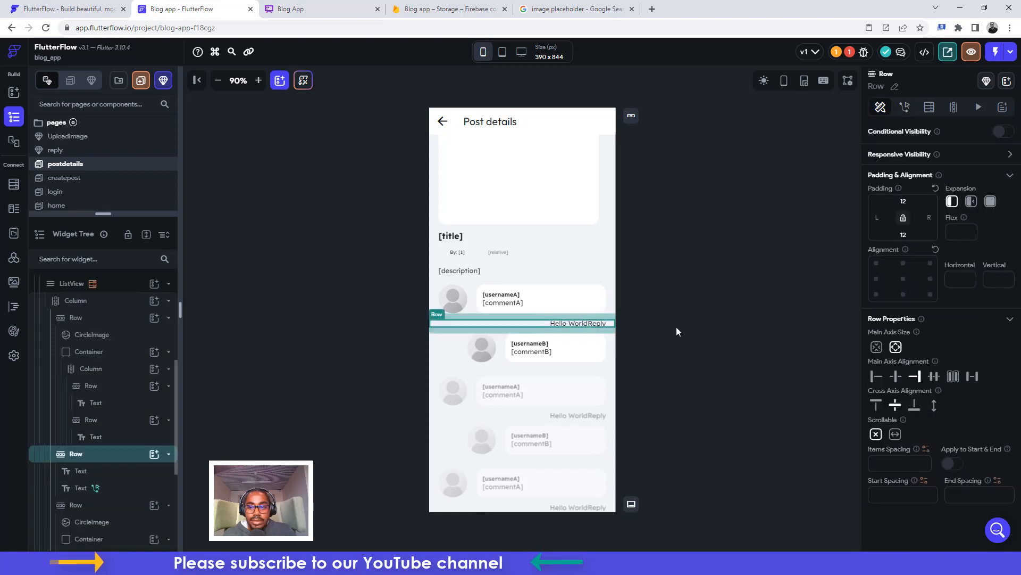
left_click(972, 377)
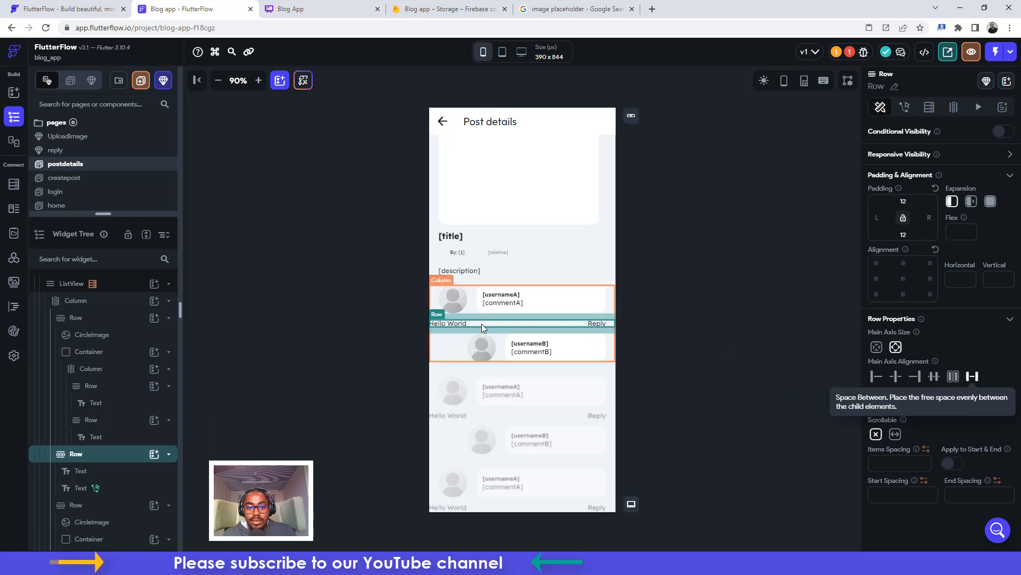
Give Hello World 150 left padding, 300 Light font weight and font size 10
left_click(457, 320)
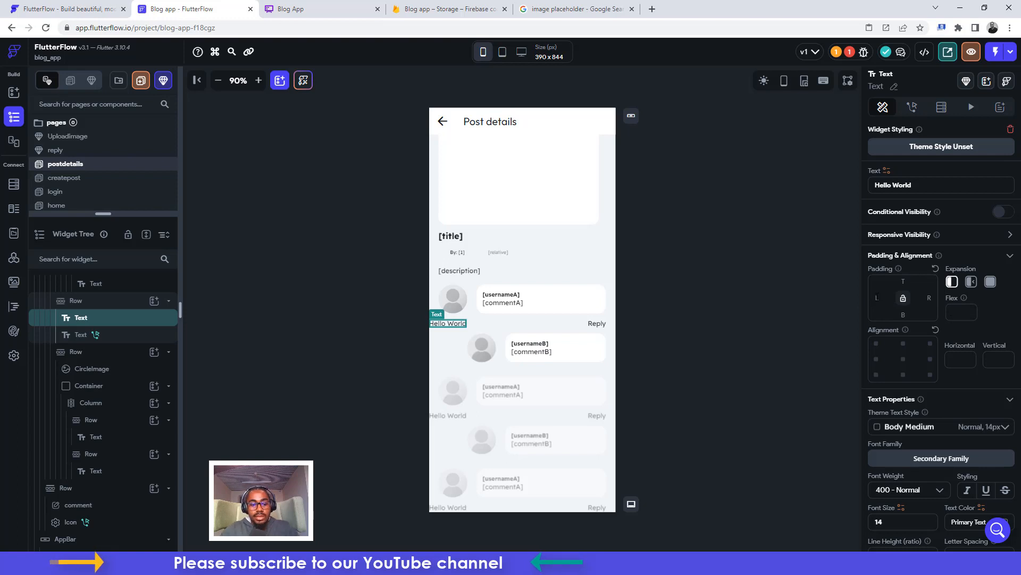
type("15")
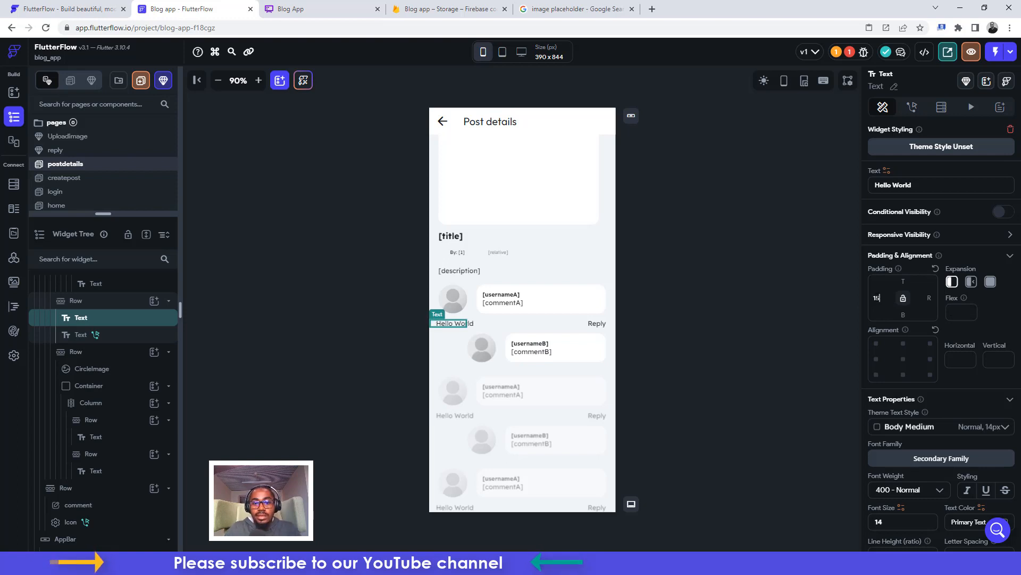
type("0")
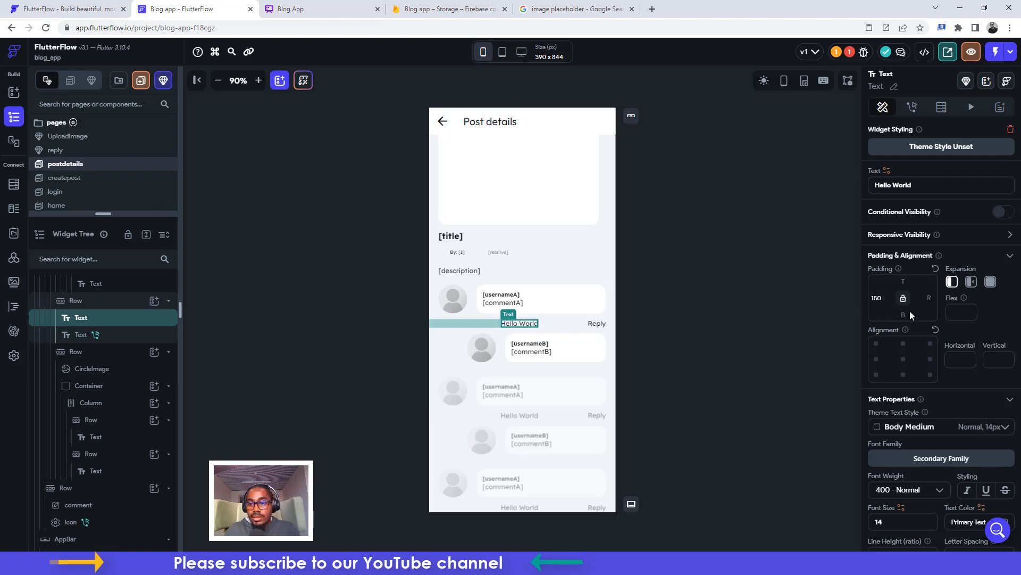
scroll(943, 399, "down", 2)
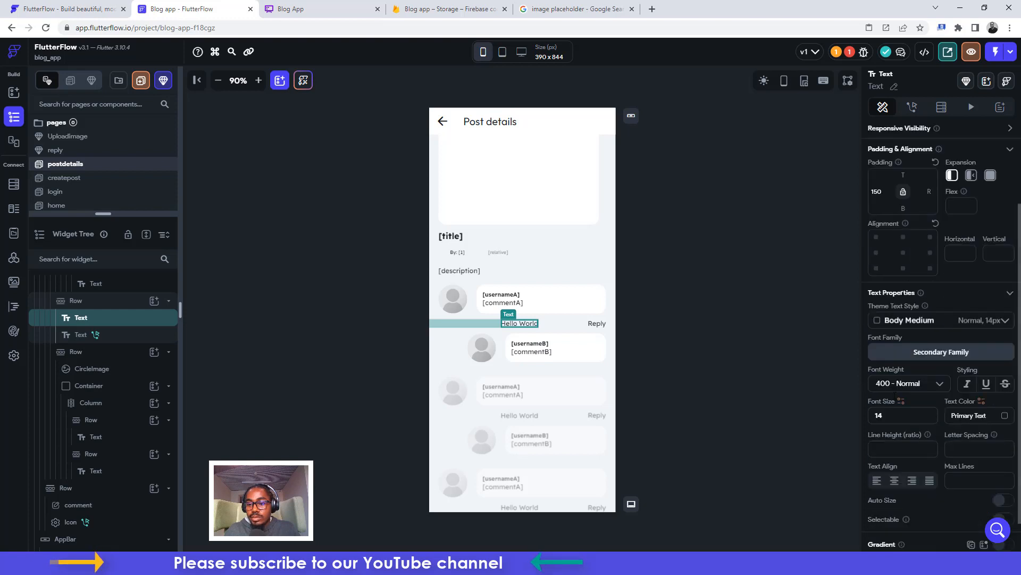
left_click(894, 388)
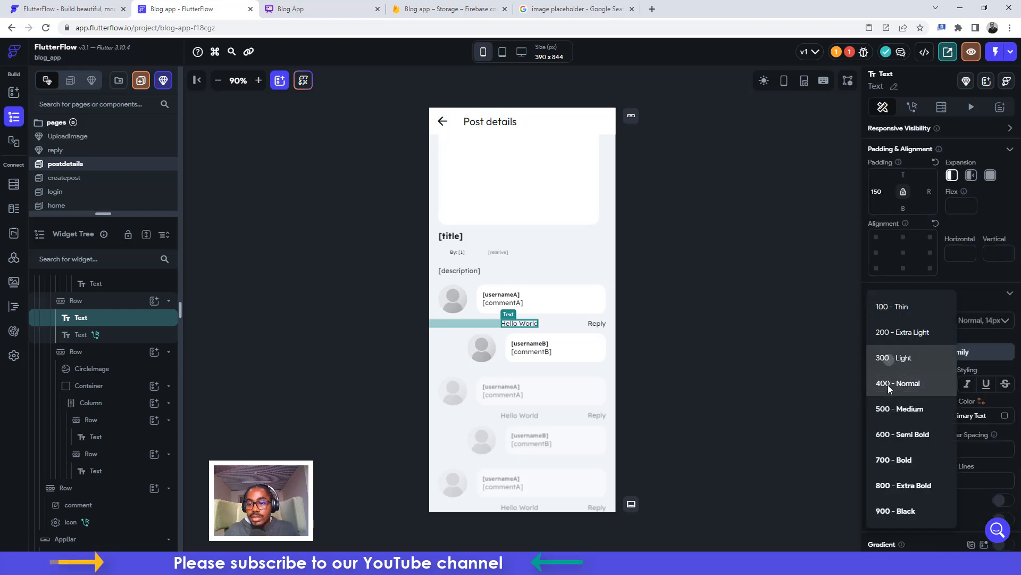
double_click(876, 416)
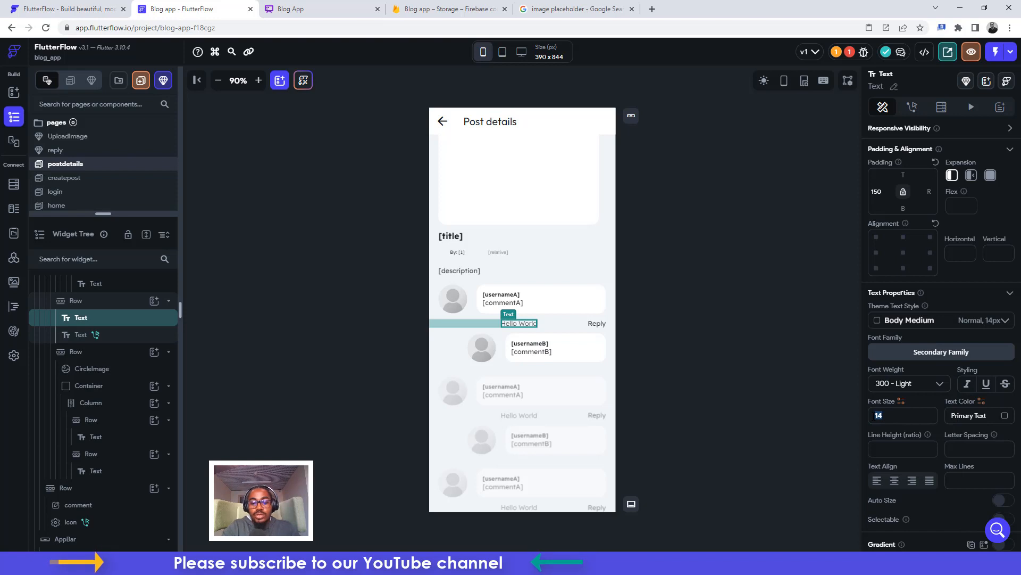
type("10")
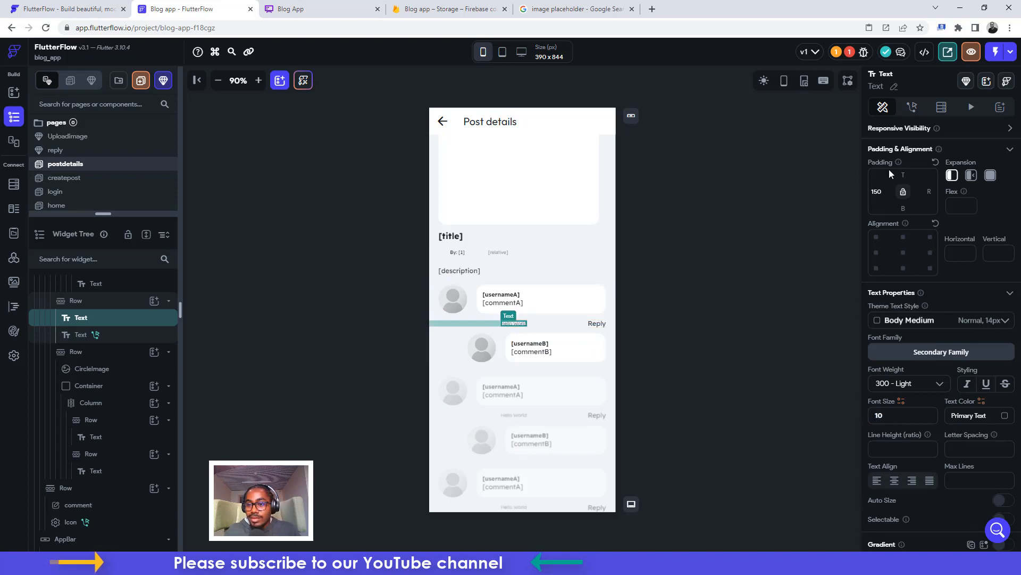
scroll(924, 204, "up", 2)
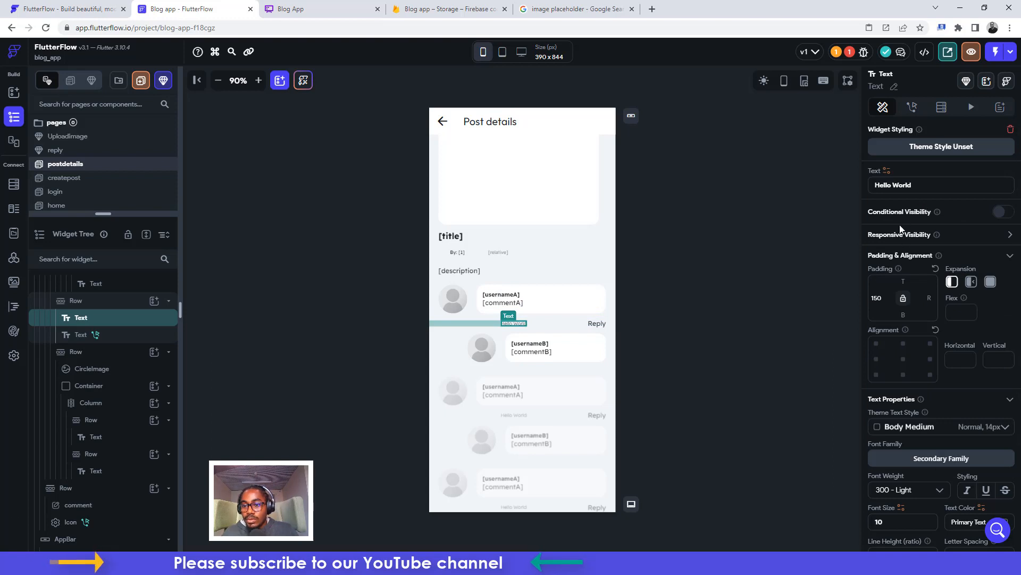
Bind the small text to the comment's commentA_time in relative date-time format
left_click(886, 170)
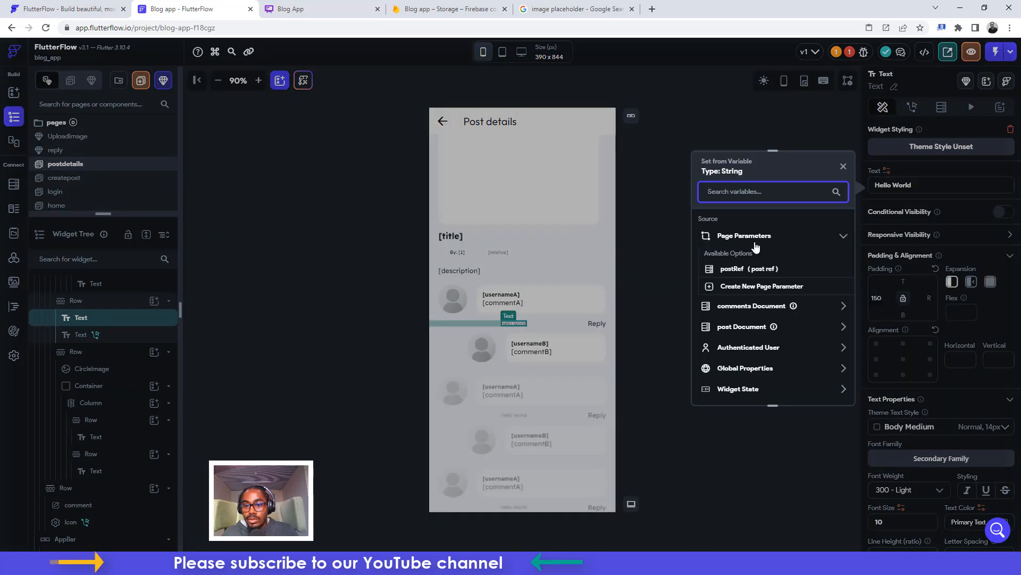
left_click(736, 311)
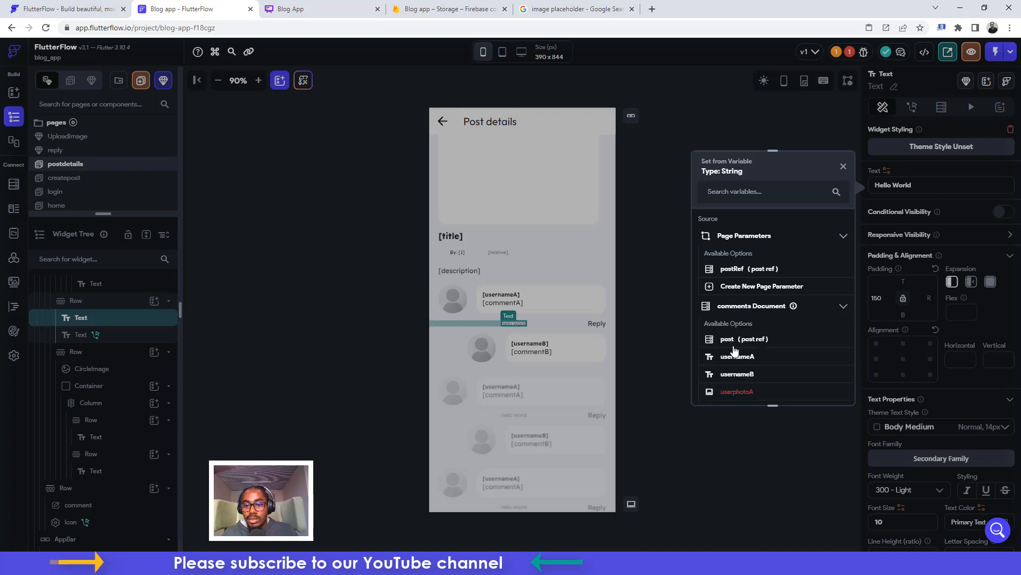
scroll(734, 349, "down", 2)
left_click(736, 339)
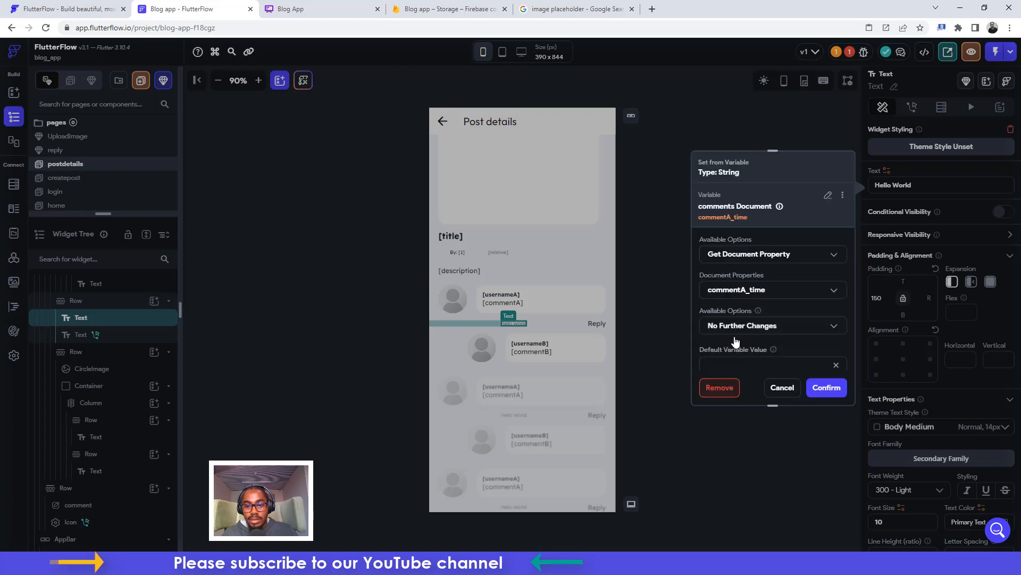
left_click(768, 325)
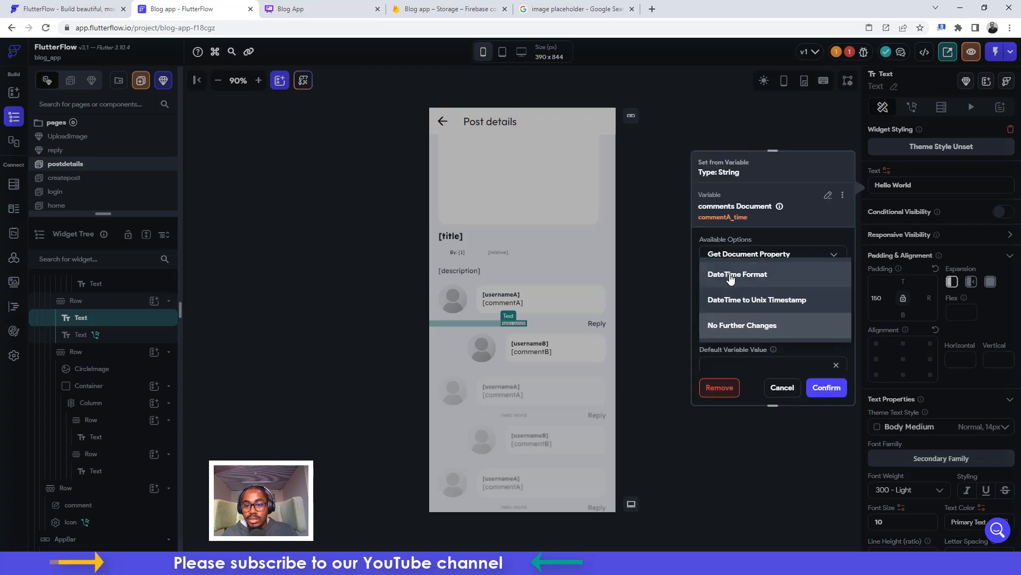
left_click(735, 276)
left_click(740, 318)
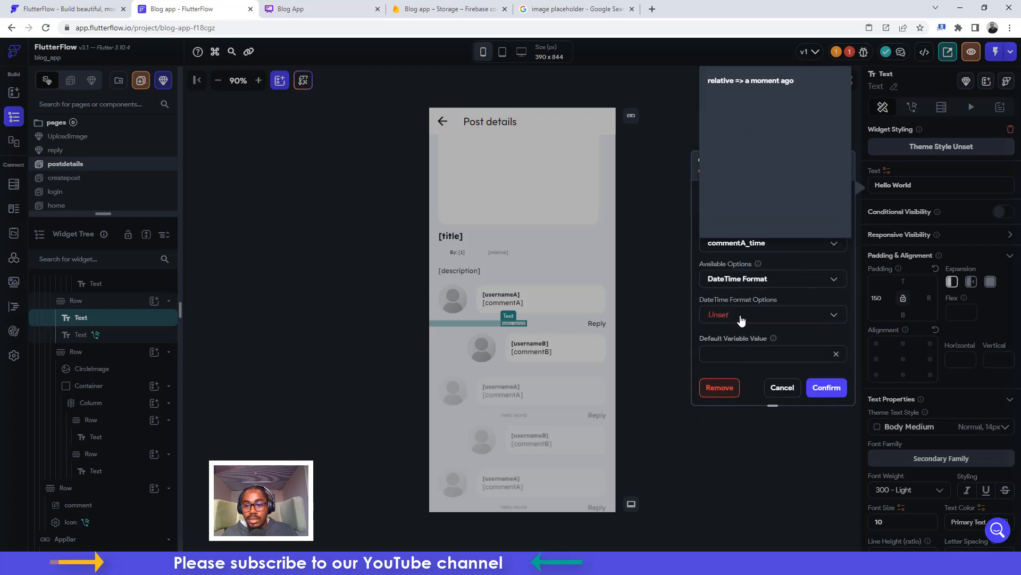
left_click(748, 85)
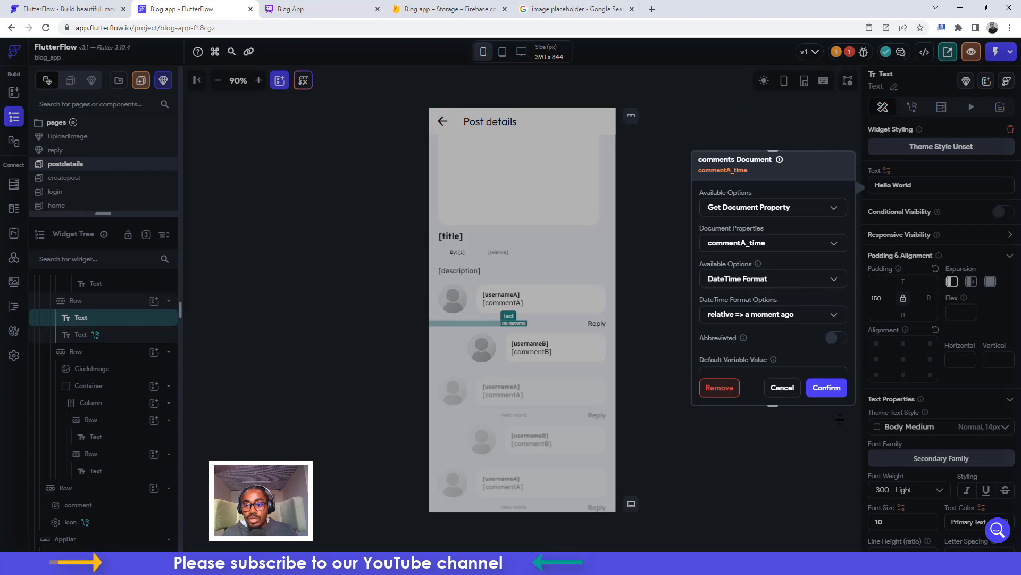
left_click(828, 388)
Copy the relative timestamp text widget with Ctrl+C
left_click(677, 266)
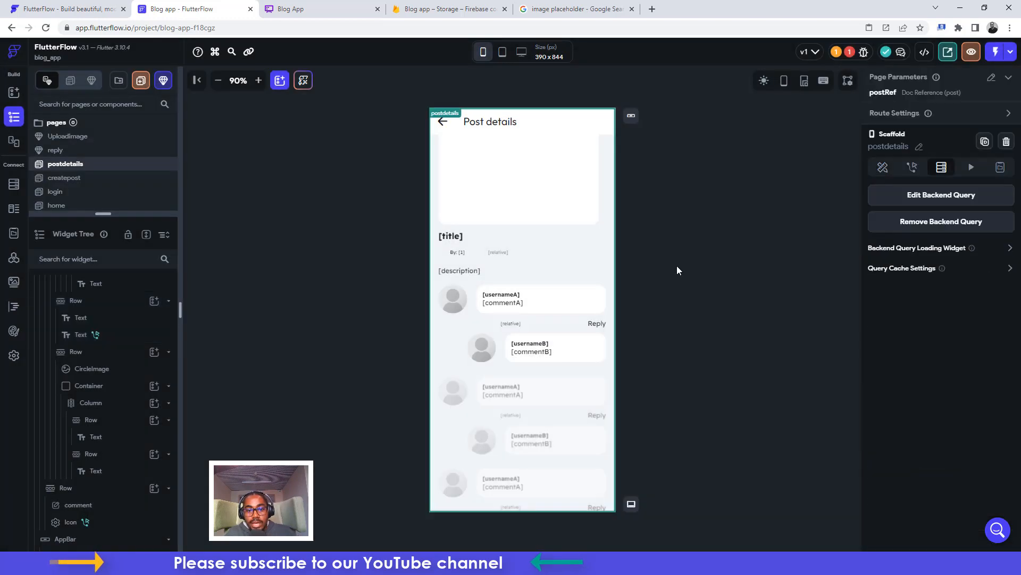
left_click(512, 324)
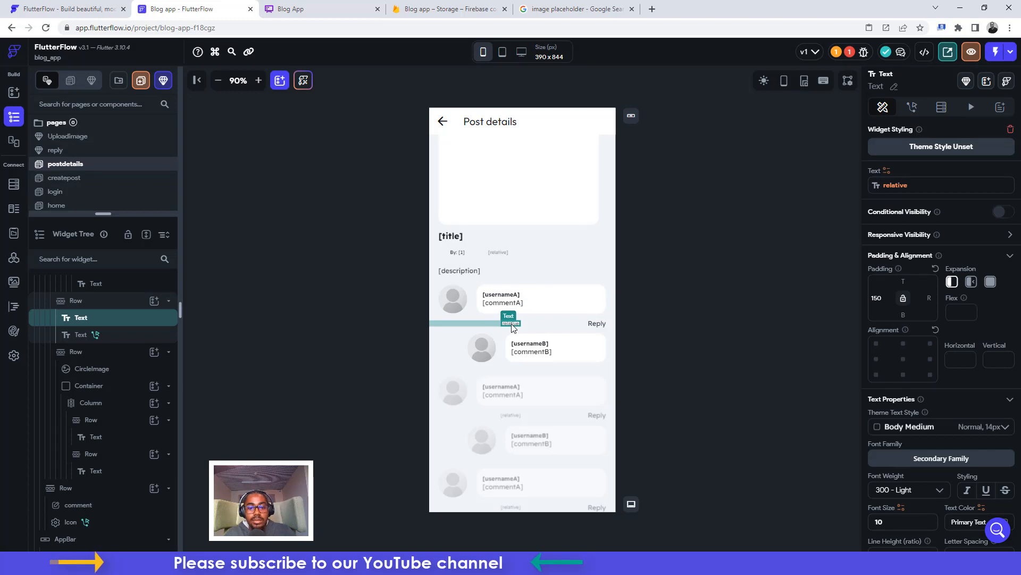
key("ctrl+c")
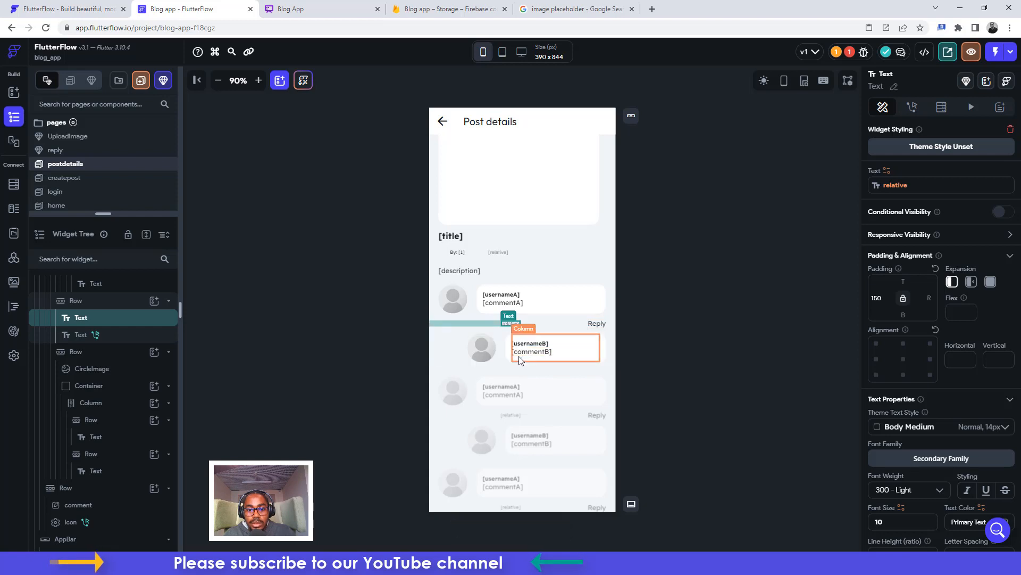
Add a new Row to the comments column below the commentB reply
left_click(500, 360)
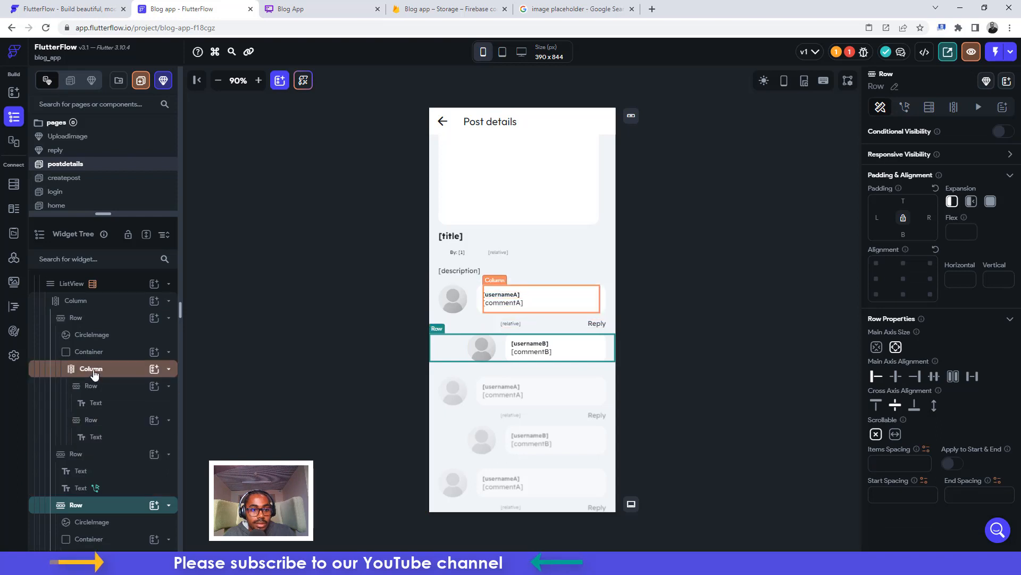
left_click(70, 303)
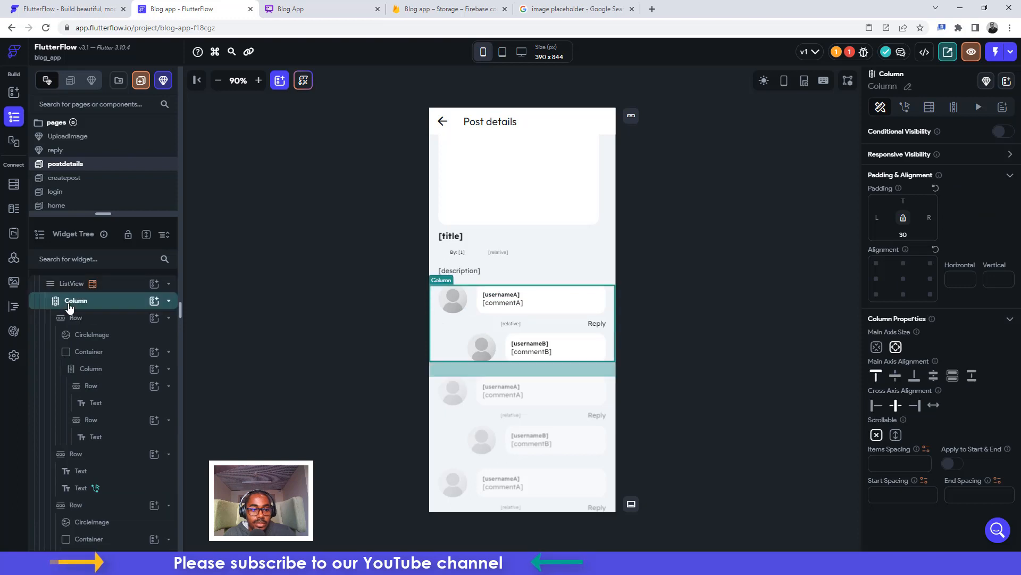
left_click(154, 301)
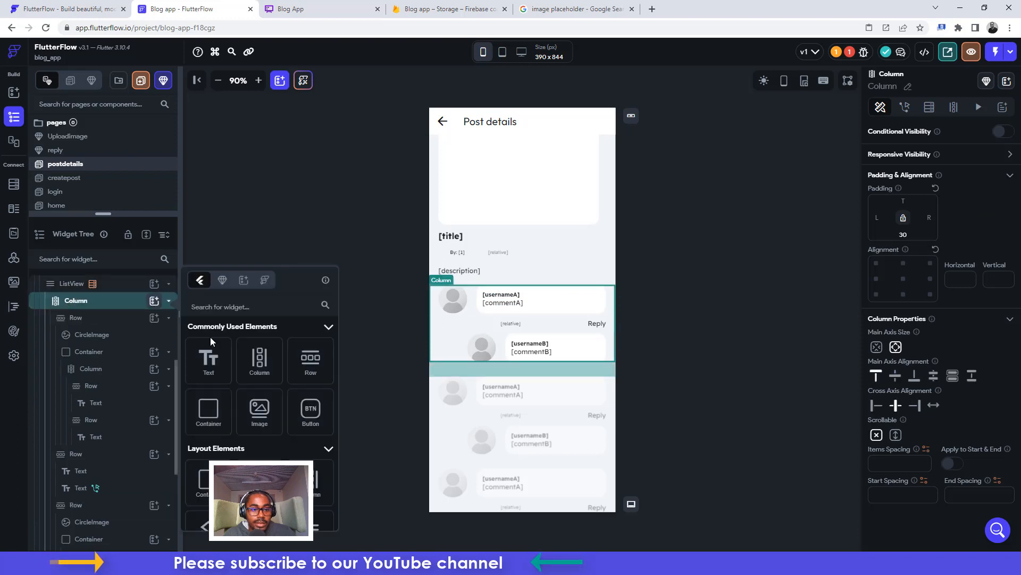
left_click(313, 362)
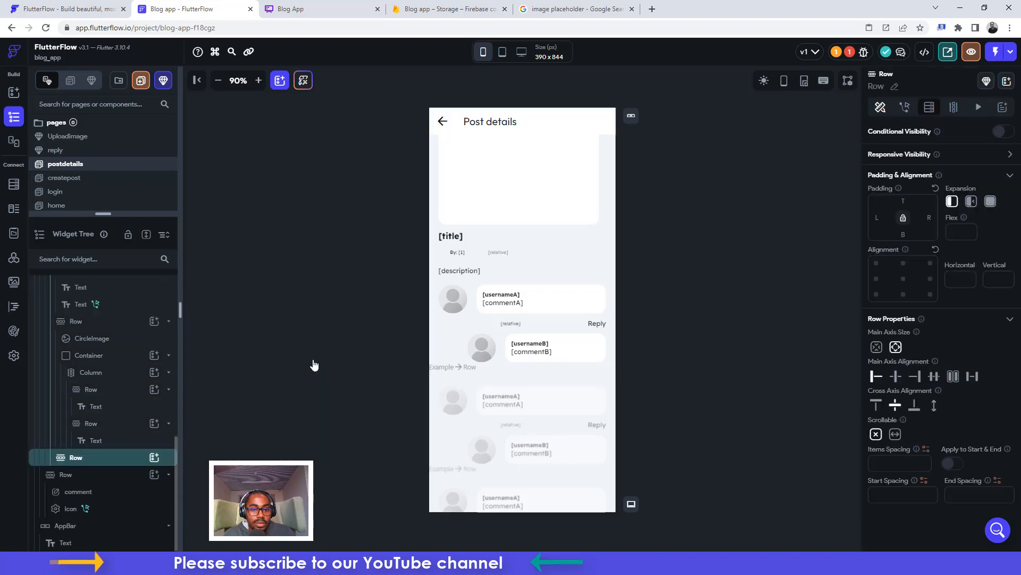
Put a Hello World text in the new row with 300 Light weight and size 10
left_click(154, 458)
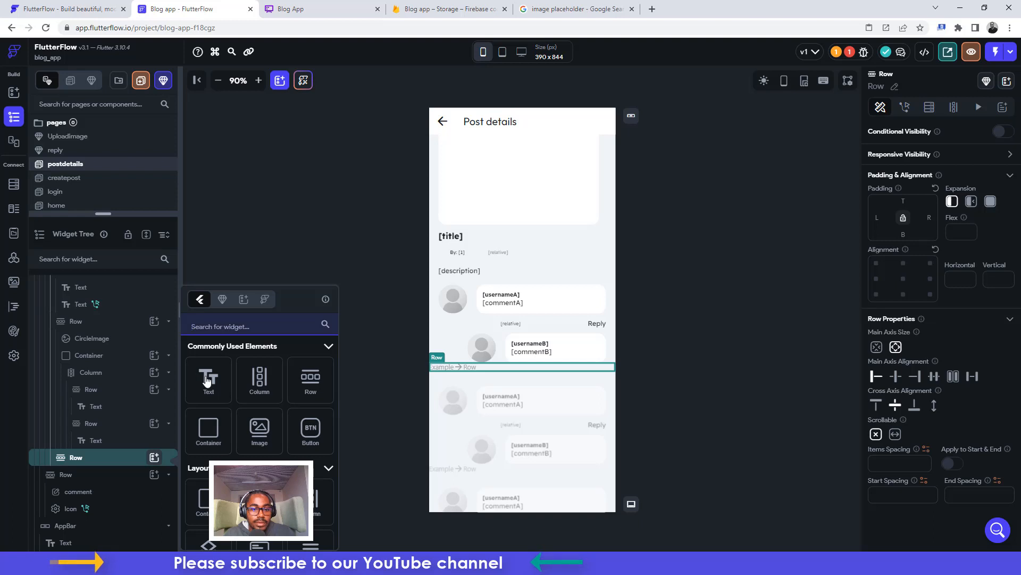
left_click(207, 381)
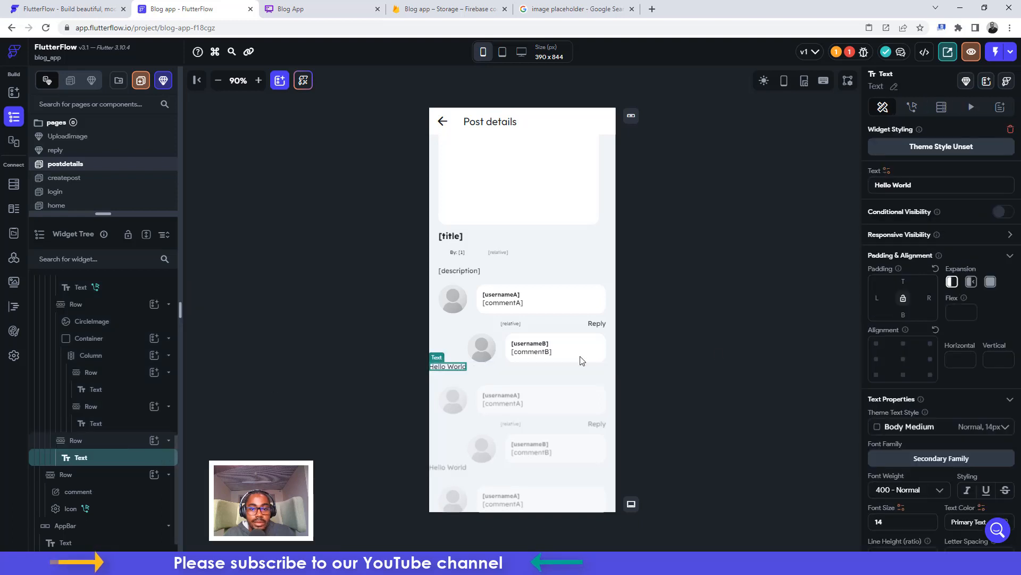
left_click(916, 490)
left_click(887, 357)
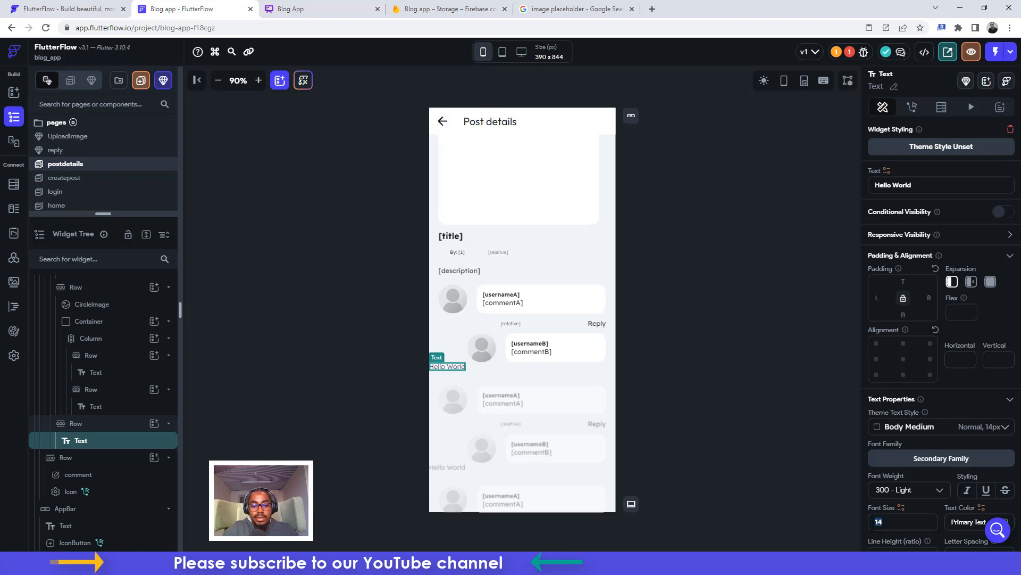
type("10")
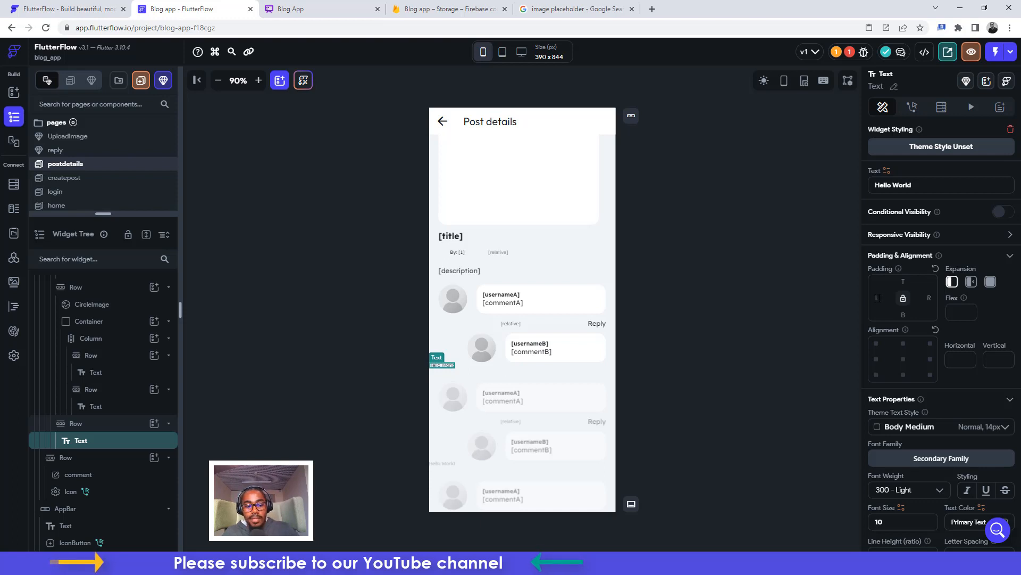
Give the new text 200 left padding and bind it to the comment's commentB_time
type("20")
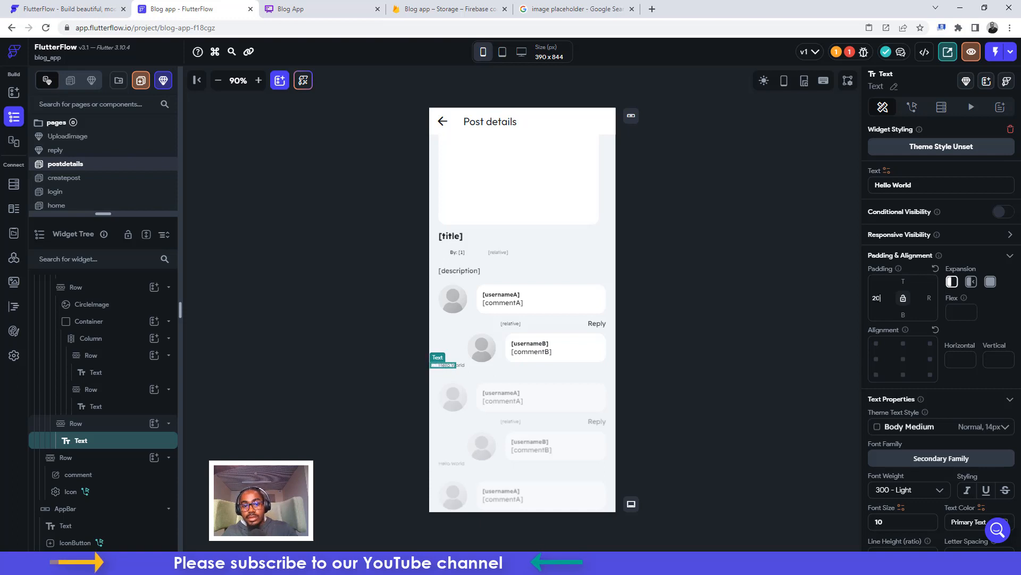
type("0")
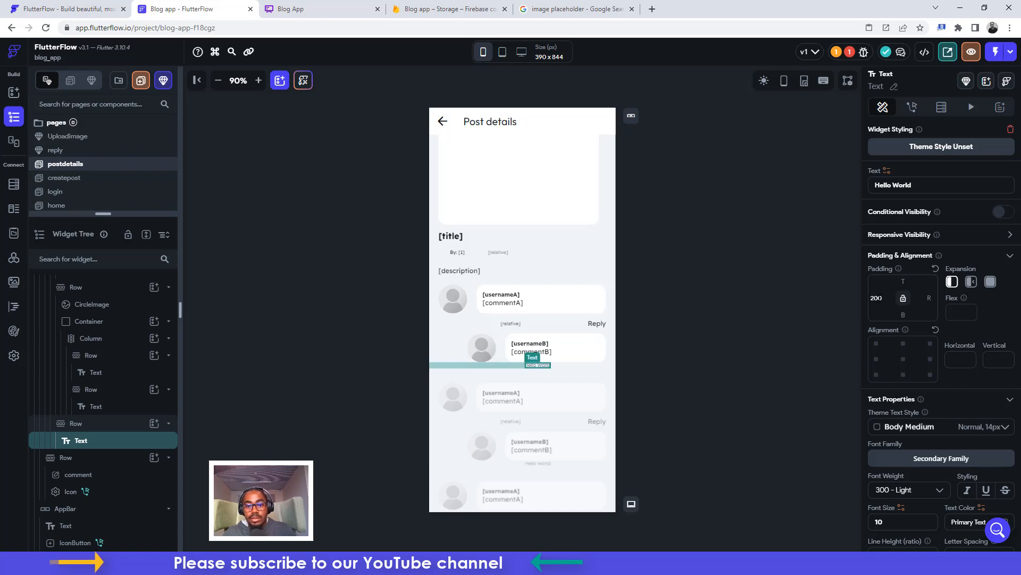
left_click(887, 171)
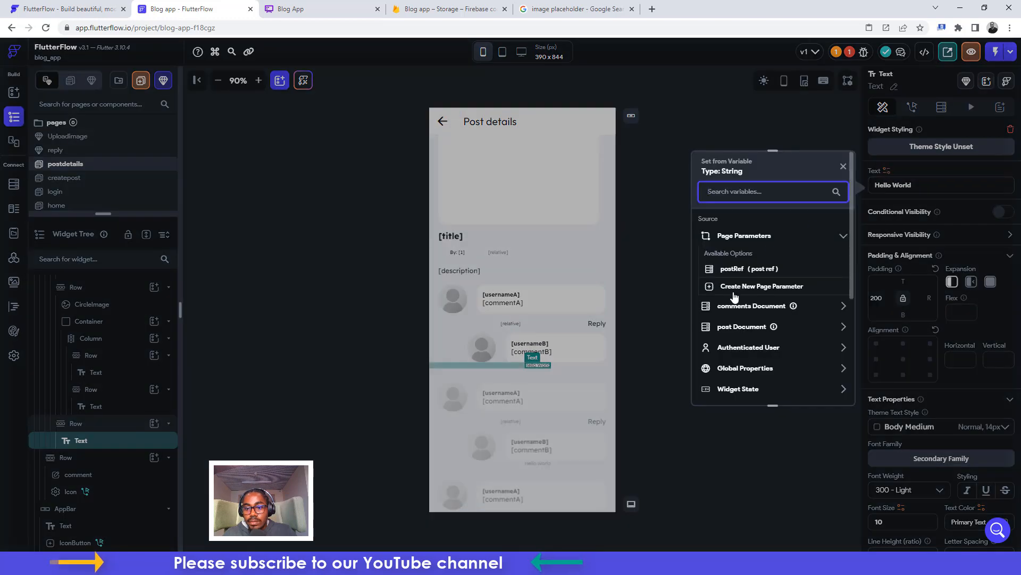
scroll(742, 326, "down", 2)
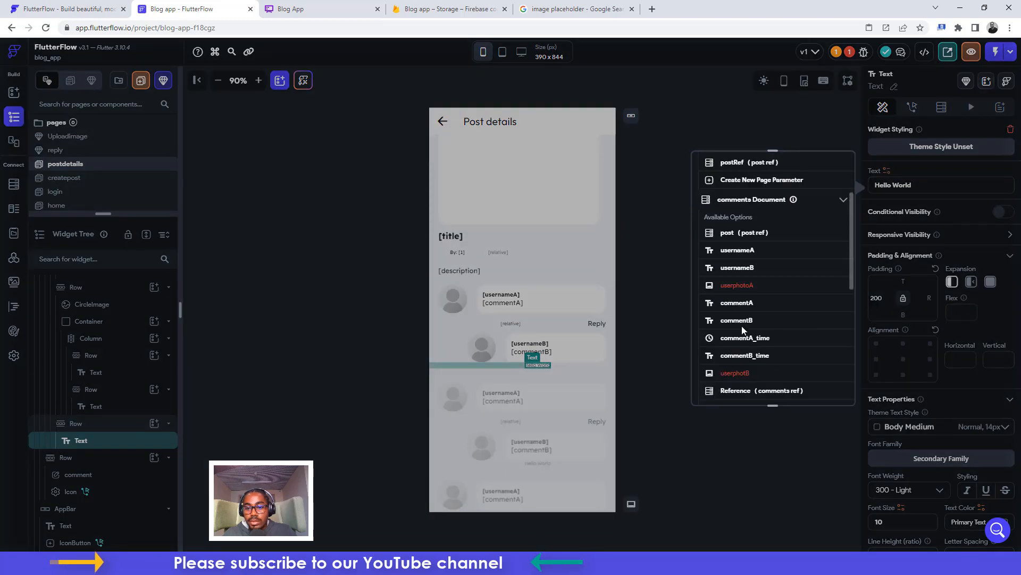
left_click(739, 355)
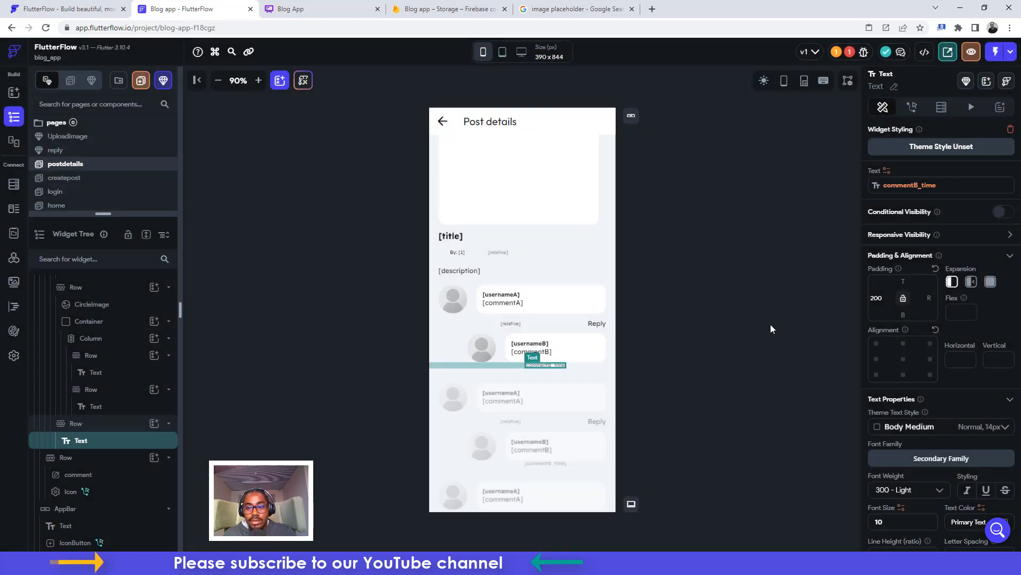
left_click(894, 187)
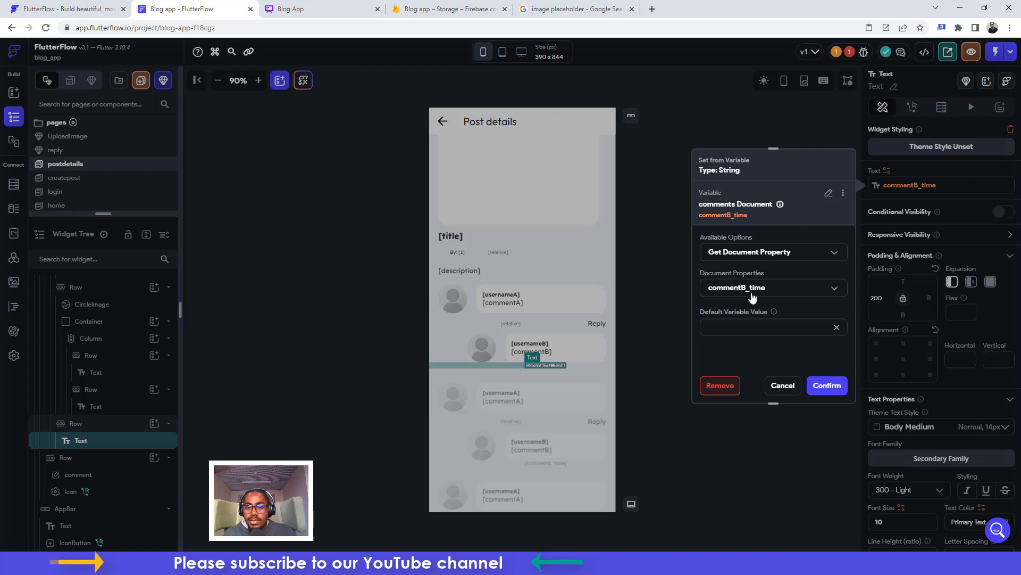
left_click(782, 385)
In the comments collection, delete the String commentB_time and re-add it as Date Time
left_click(14, 186)
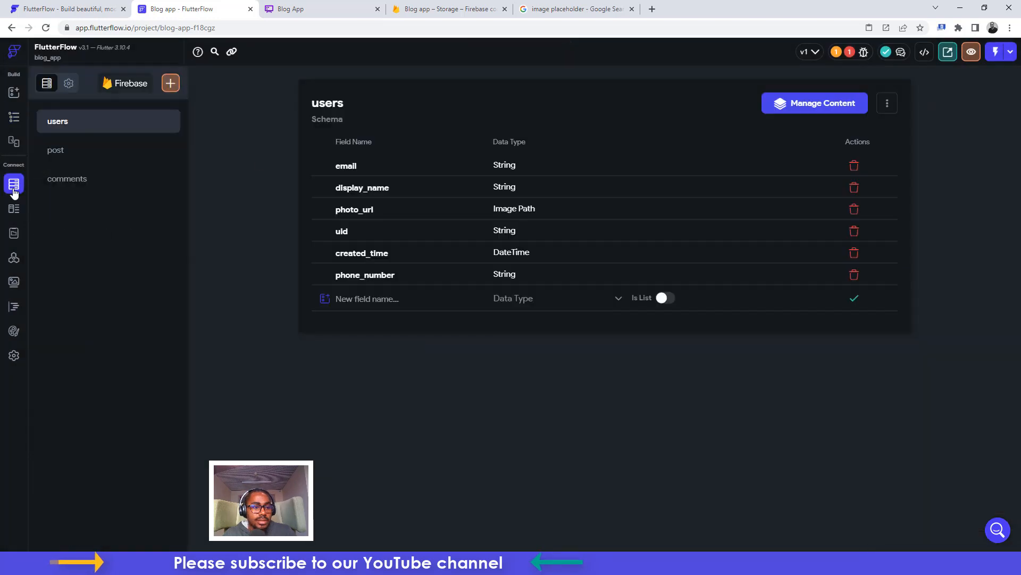
left_click(89, 180)
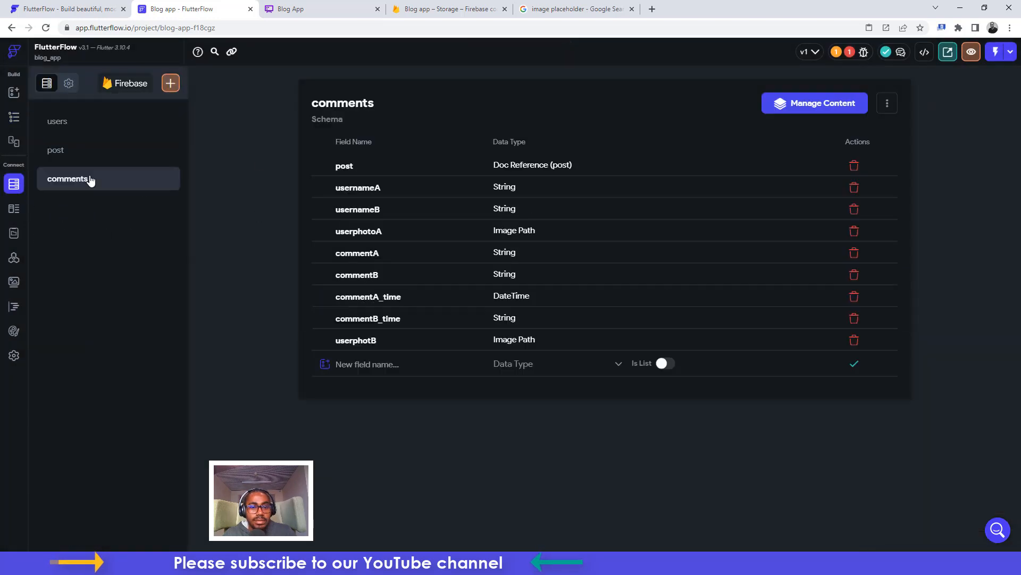
left_click(854, 318)
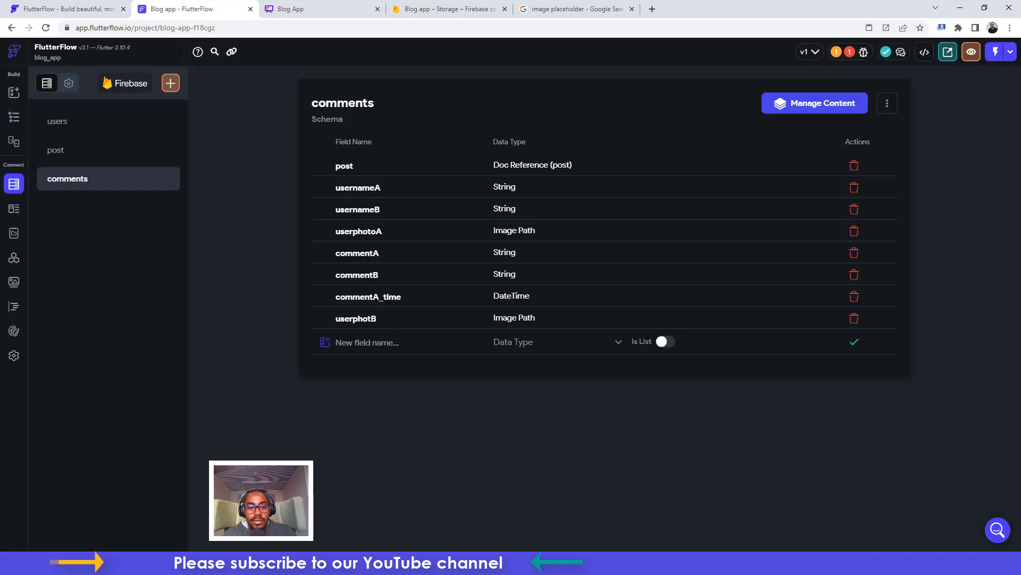
left_click(398, 340)
type("co")
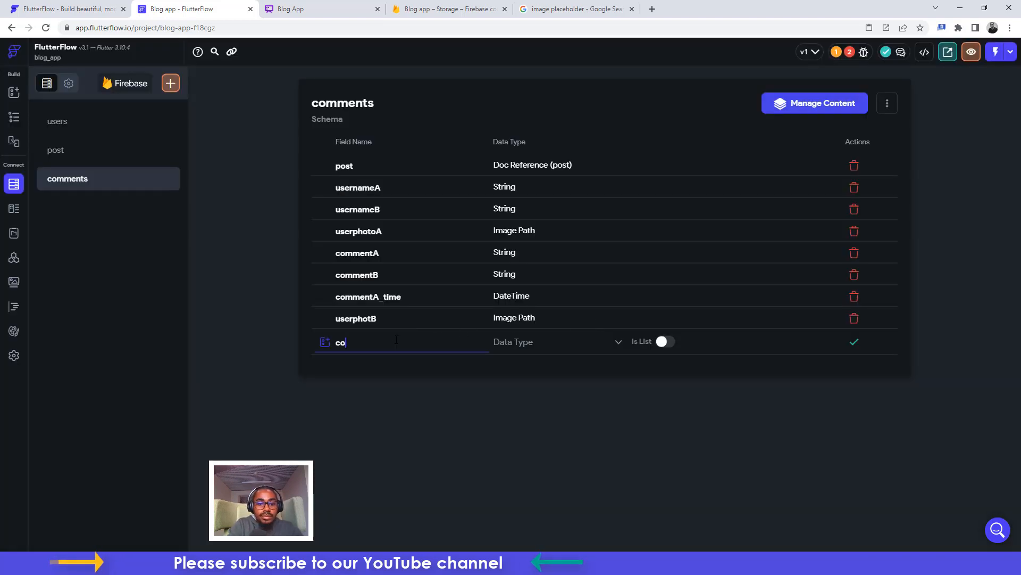
type("mmentB_time")
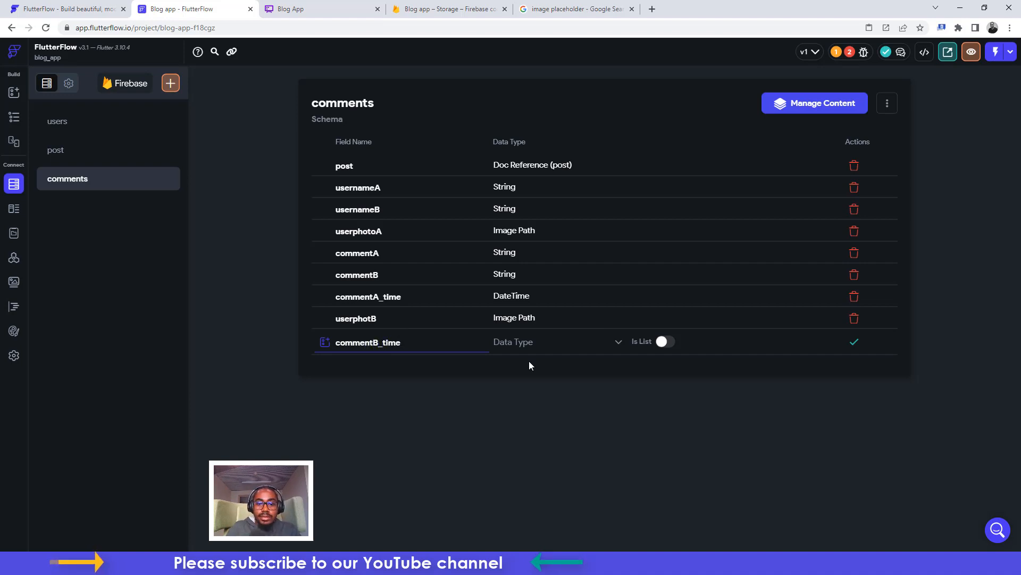
left_click(520, 347)
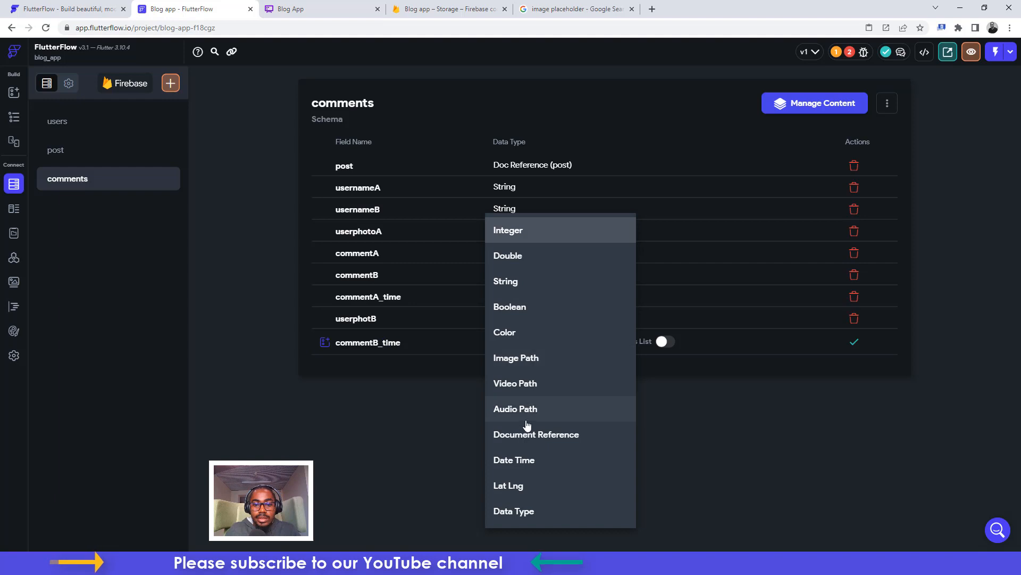
left_click(518, 461)
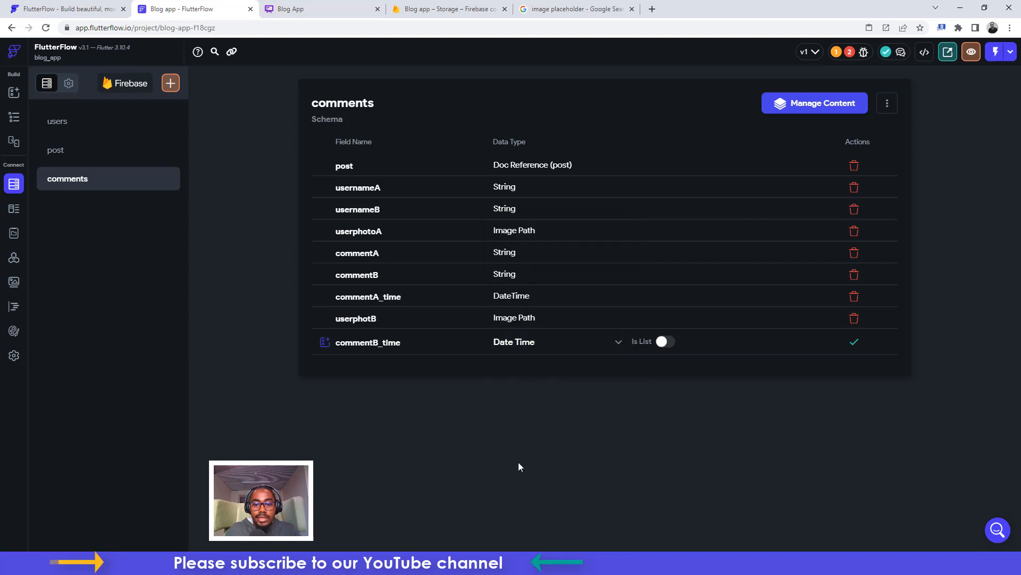
left_click(855, 341)
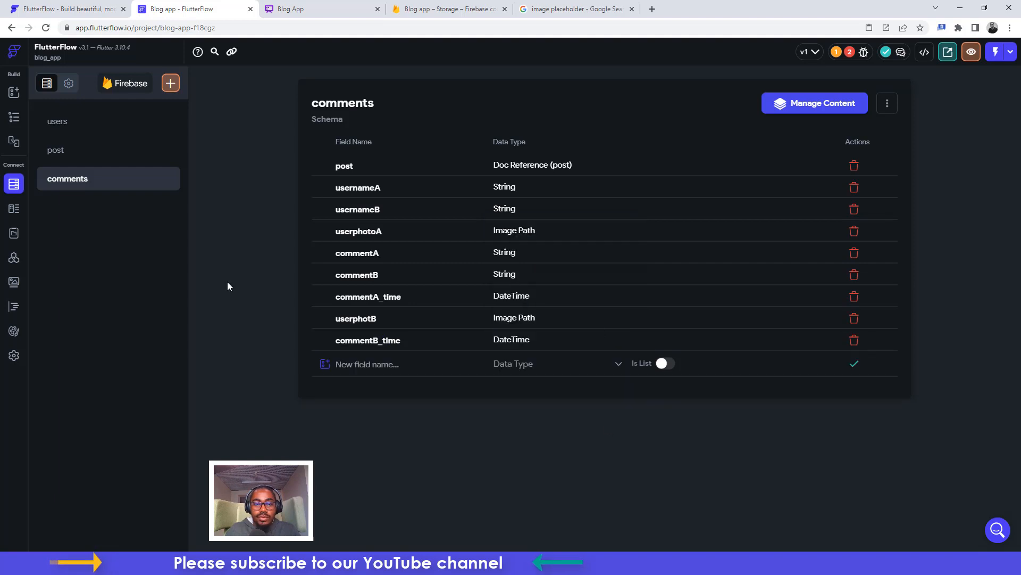
left_click(15, 127)
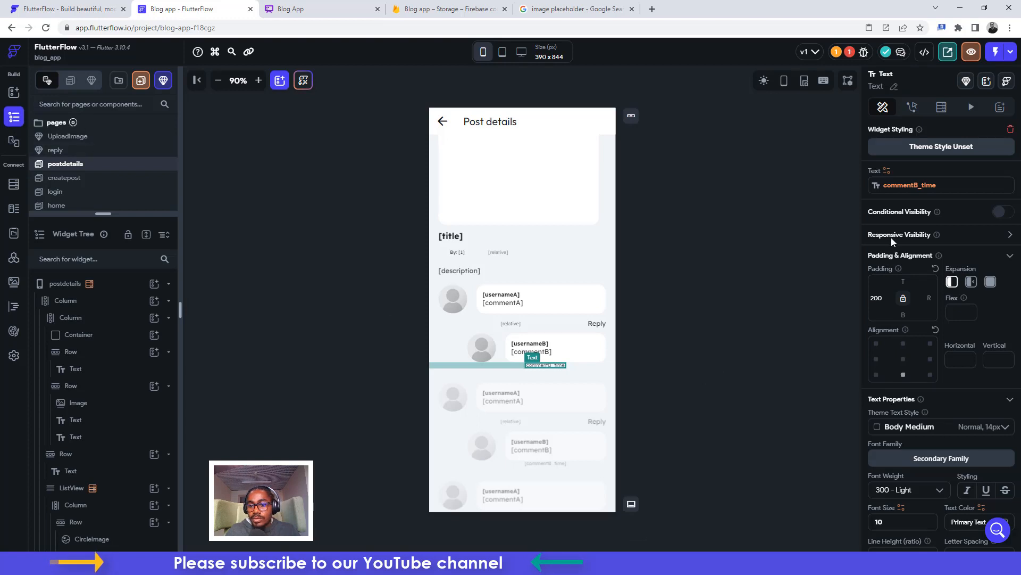
Format the commentB_time text as a relative DateTime under the reply bubble
left_click(892, 180)
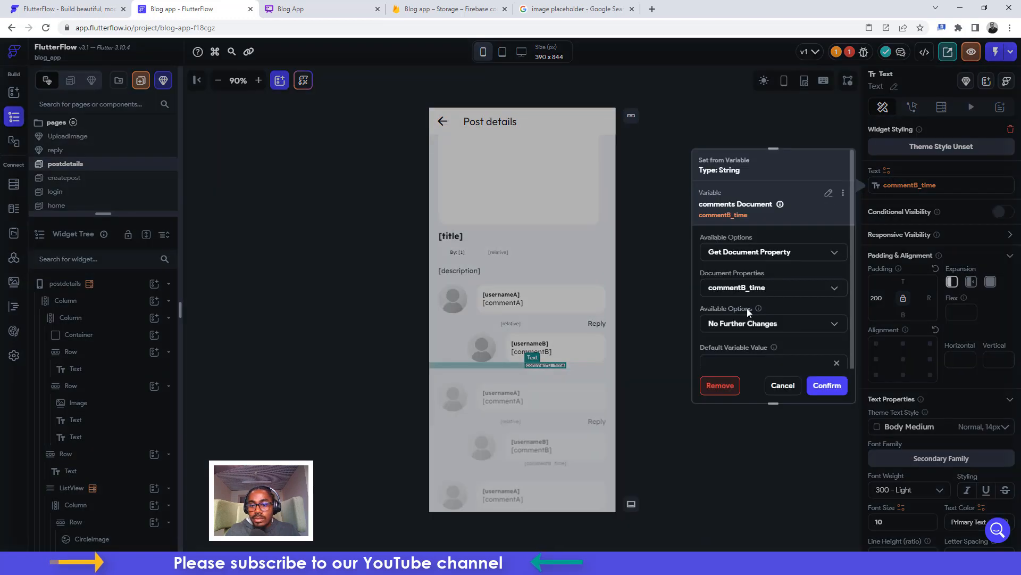
left_click(731, 321)
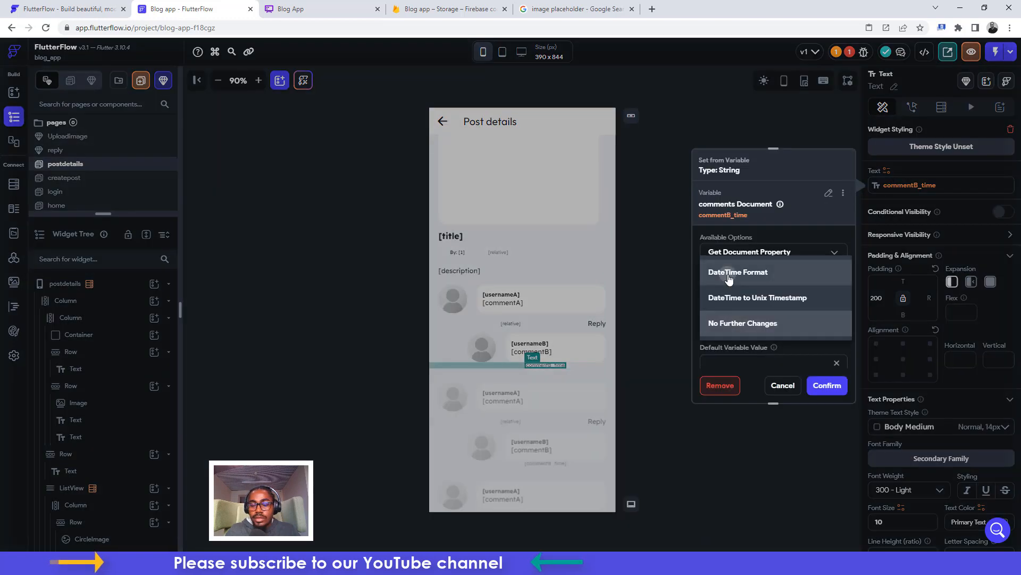
left_click(728, 271)
left_click(743, 358)
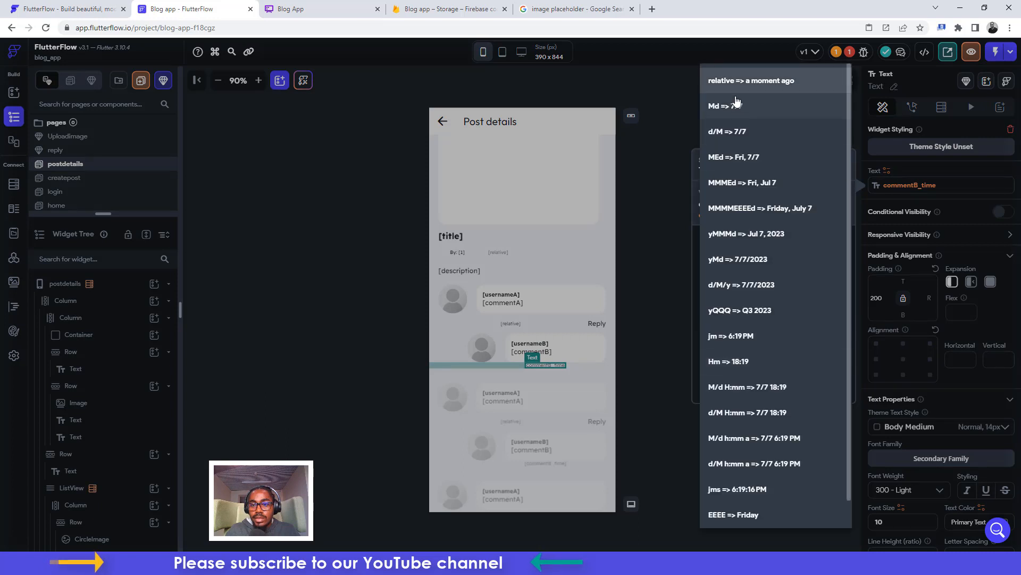
left_click(739, 78)
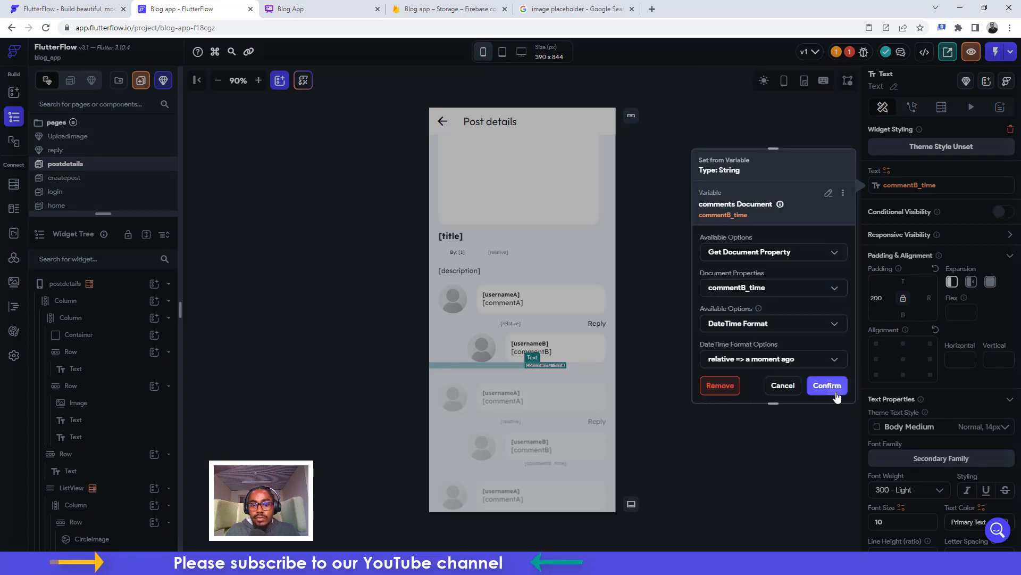
left_click(827, 385)
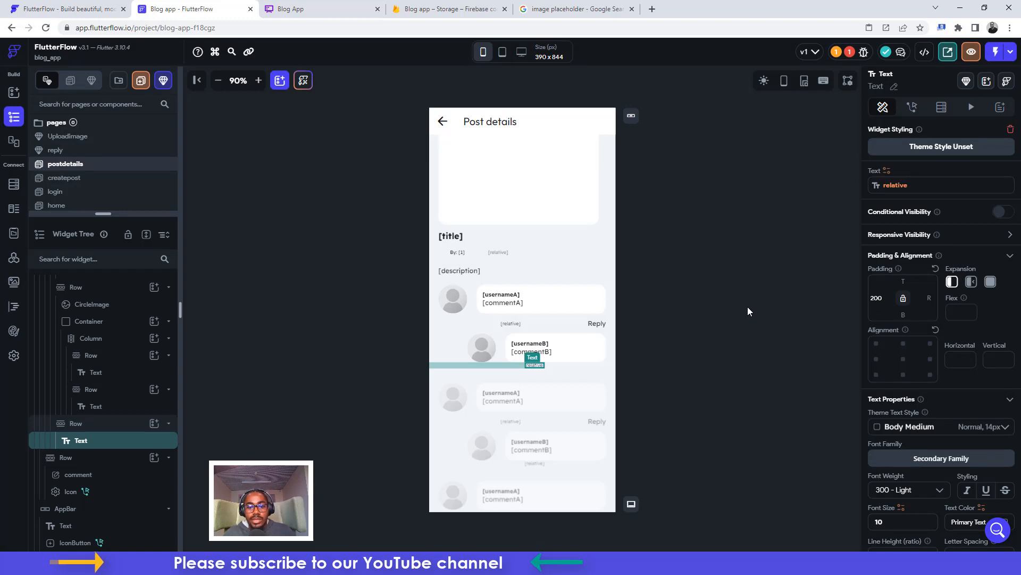
Inspect the Reply text's tap action in the properties panel
left_click(598, 320)
scroll(976, 367, "down", 2)
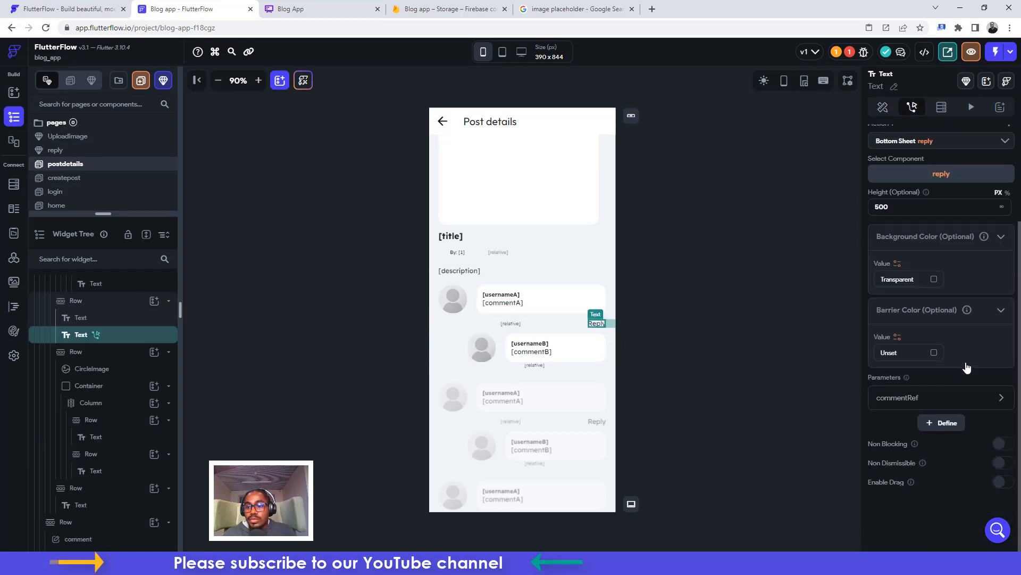
scroll(975, 208, "up", 1)
scroll(974, 213, "up", 1)
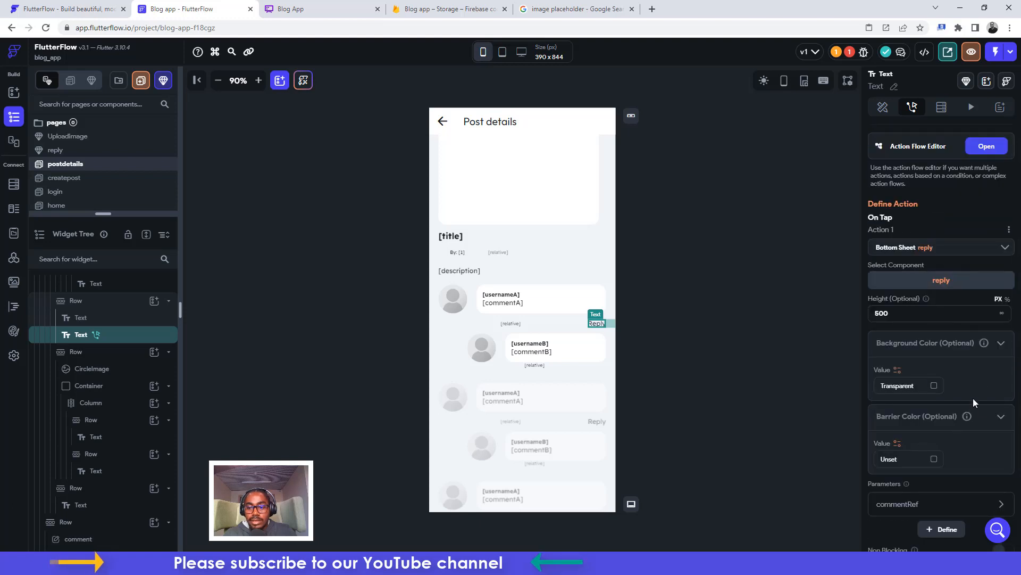
scroll(973, 398, "down", 2)
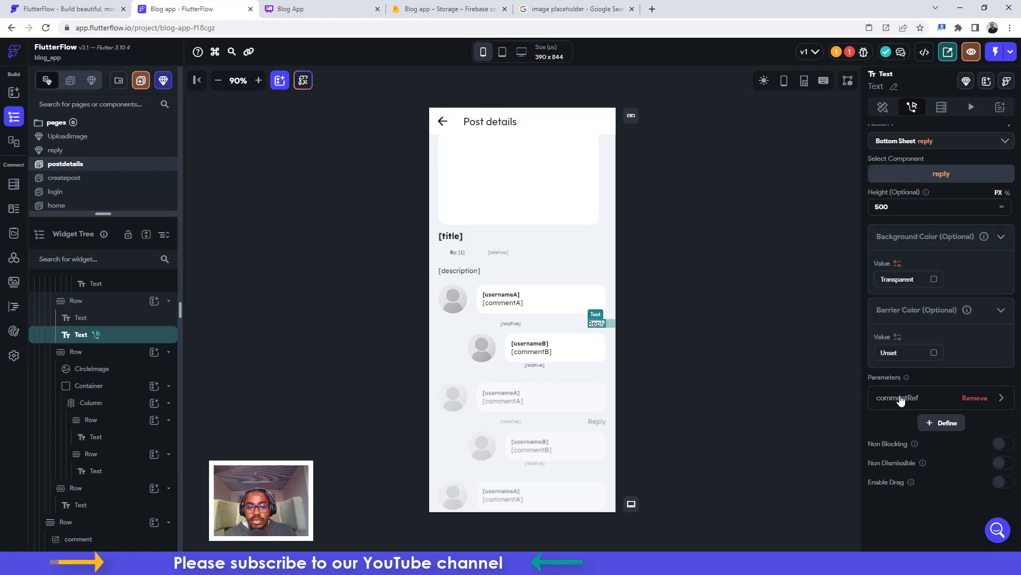
In the reply component, rename the text field to 'reply' and show the send icon's actions
left_click(55, 150)
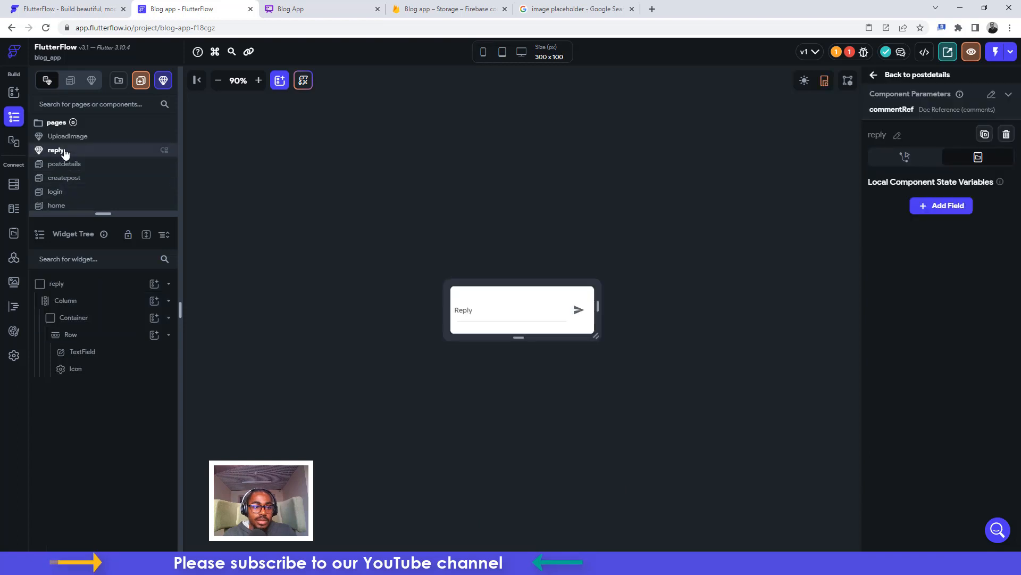
left_click(579, 314)
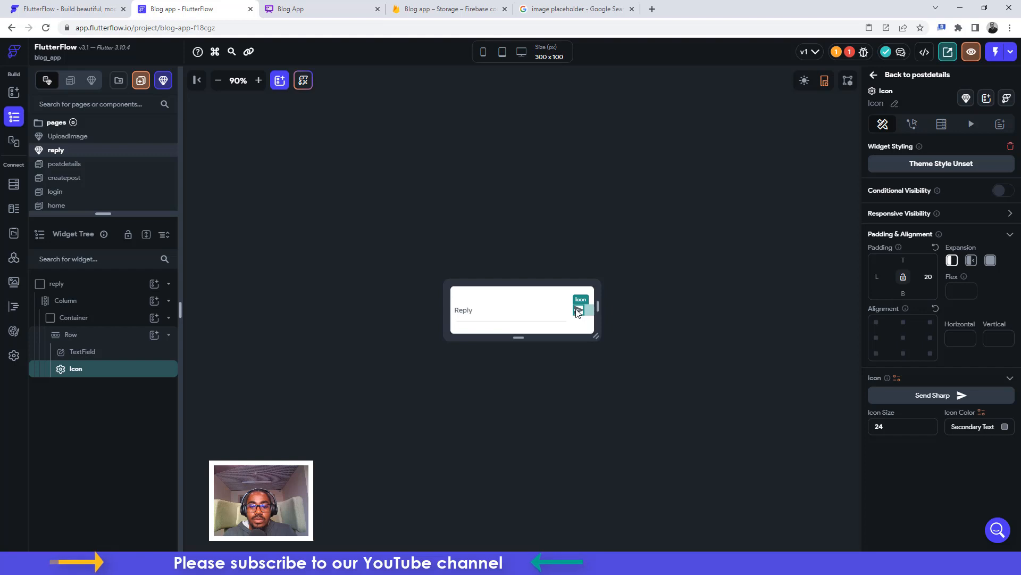
left_click(538, 314)
left_click(912, 105)
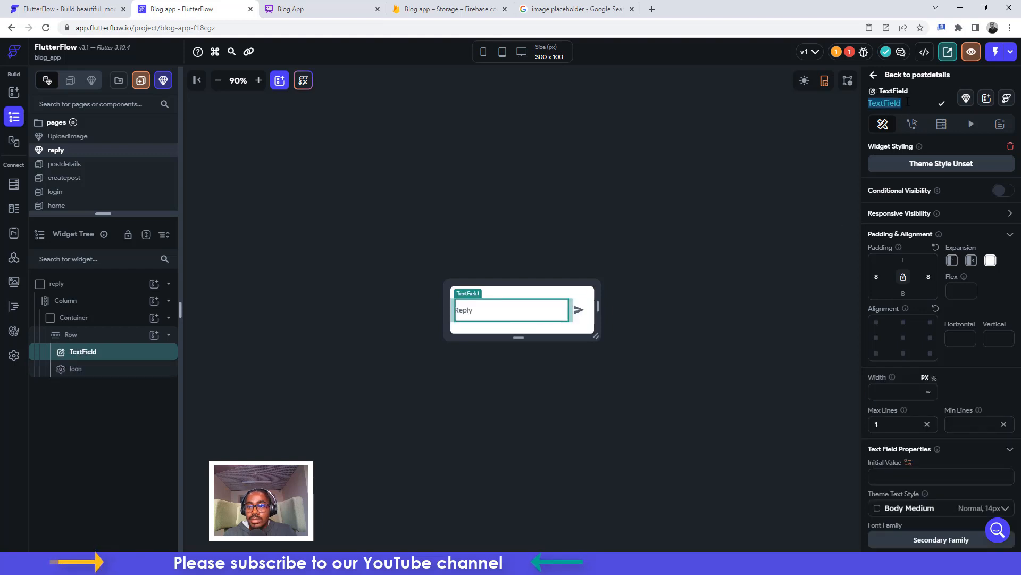
type("reply")
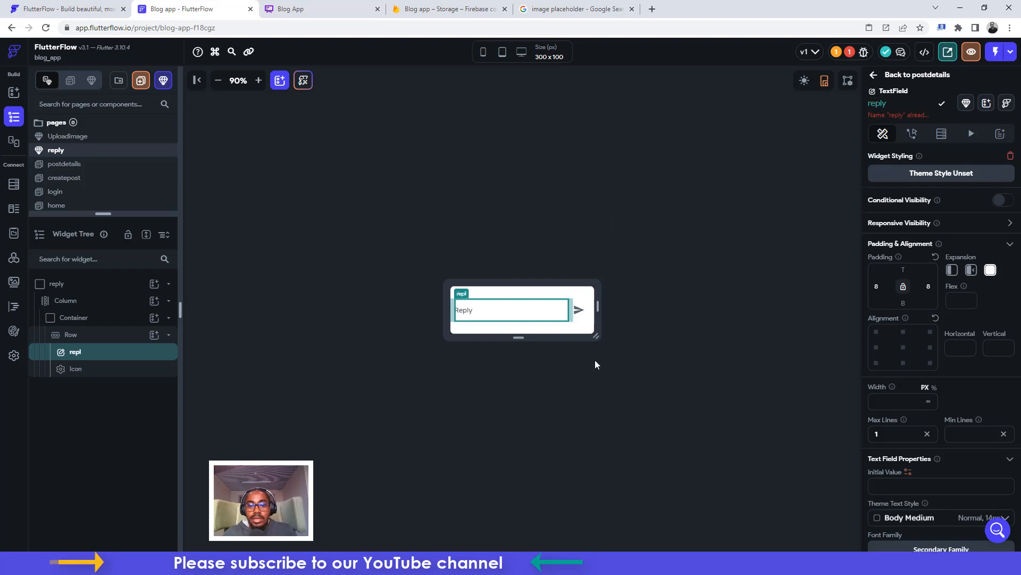
left_click(578, 312)
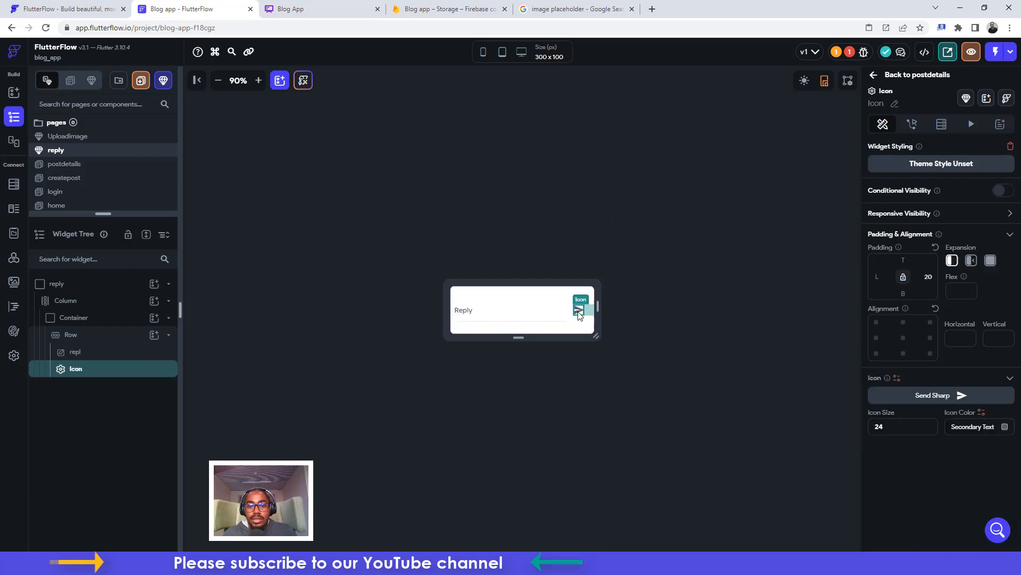
left_click(918, 126)
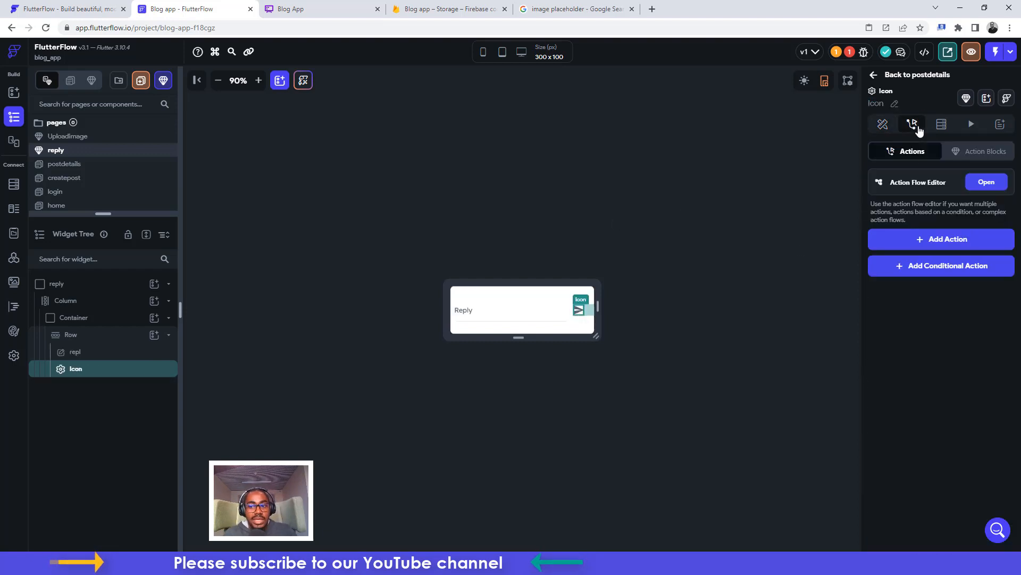
Give the send icon a Firestore Update Document tap action targeting commentRef
left_click(940, 238)
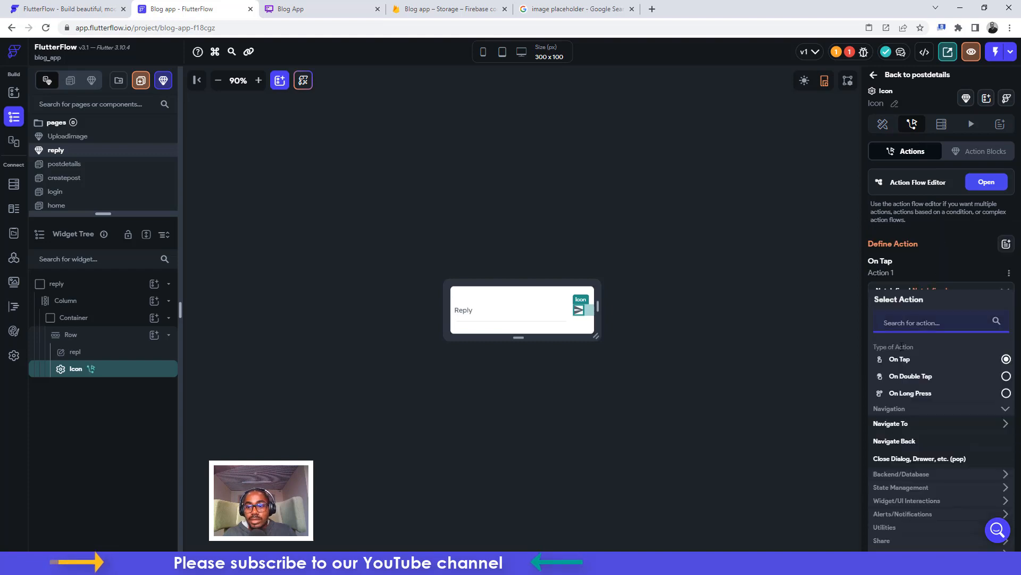
left_click(899, 424)
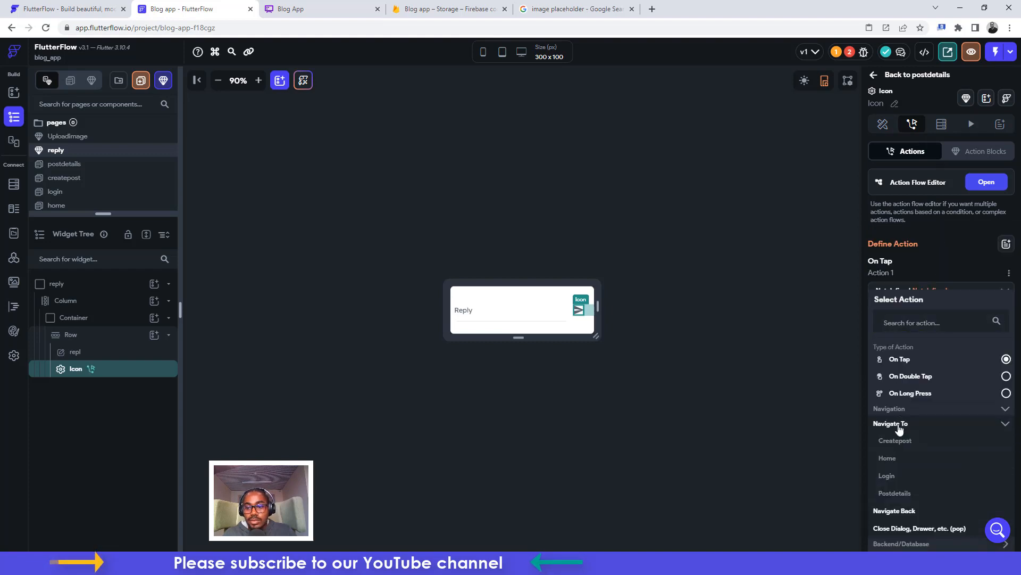
left_click(899, 425)
left_click(897, 478)
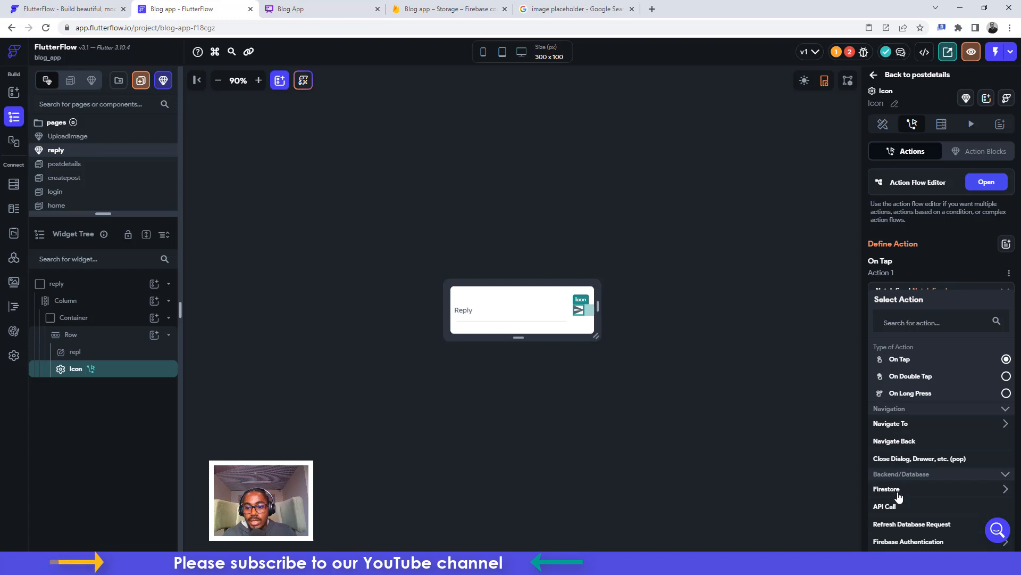
left_click(896, 490)
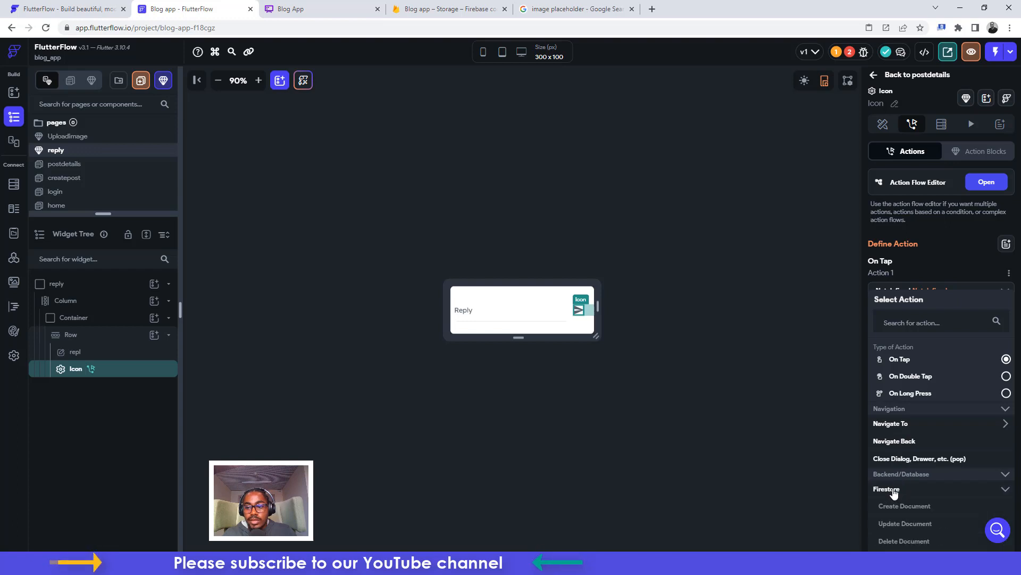
left_click(901, 522)
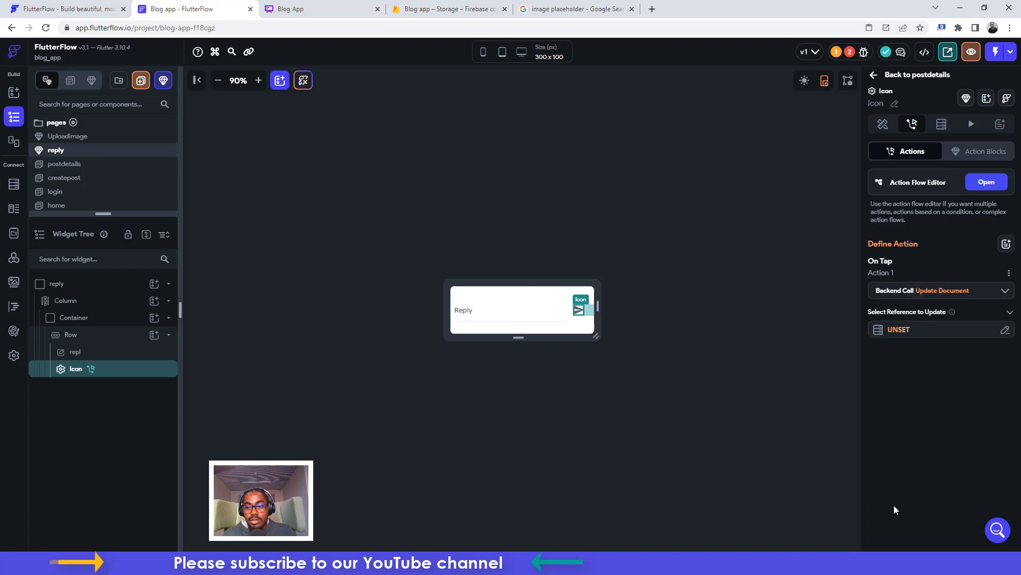
left_click(902, 328)
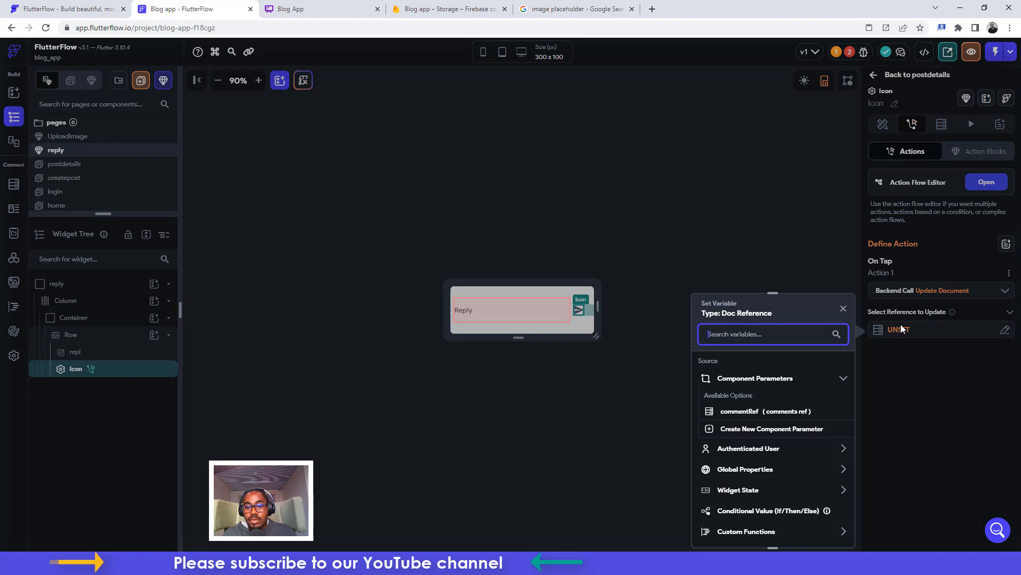
left_click(744, 414)
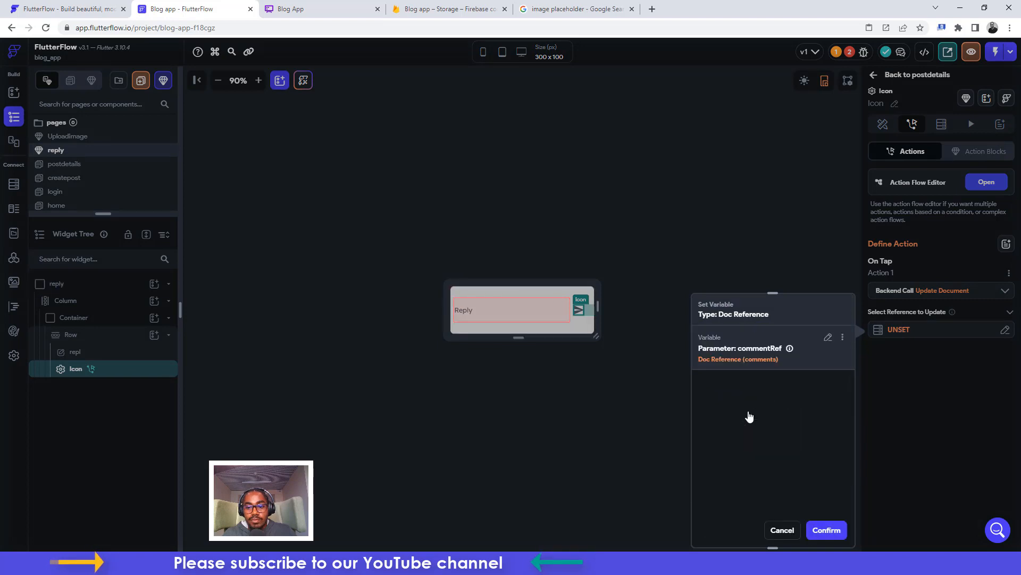
left_click(822, 531)
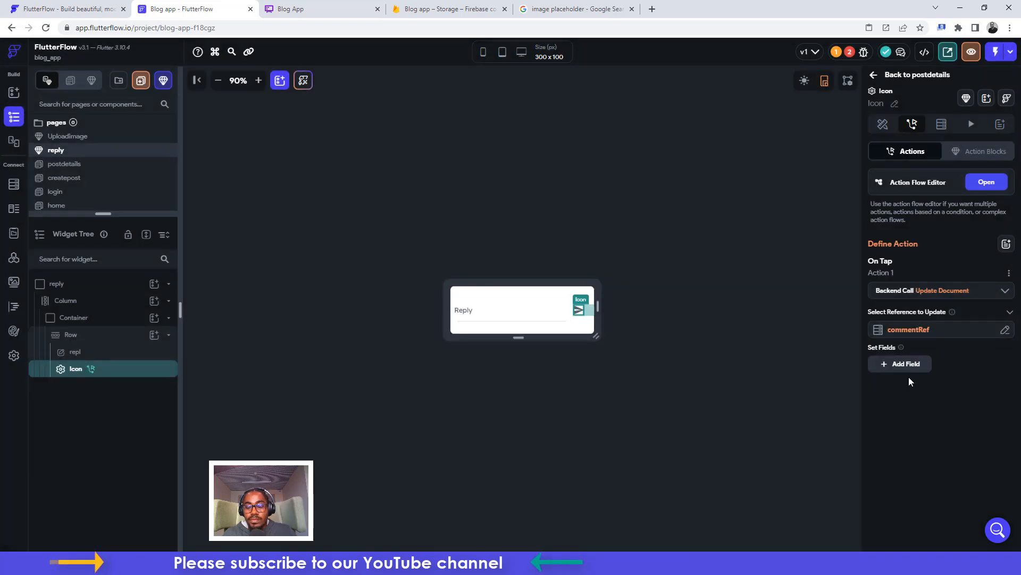
Set the commentB field from the reply text field's value
left_click(901, 365)
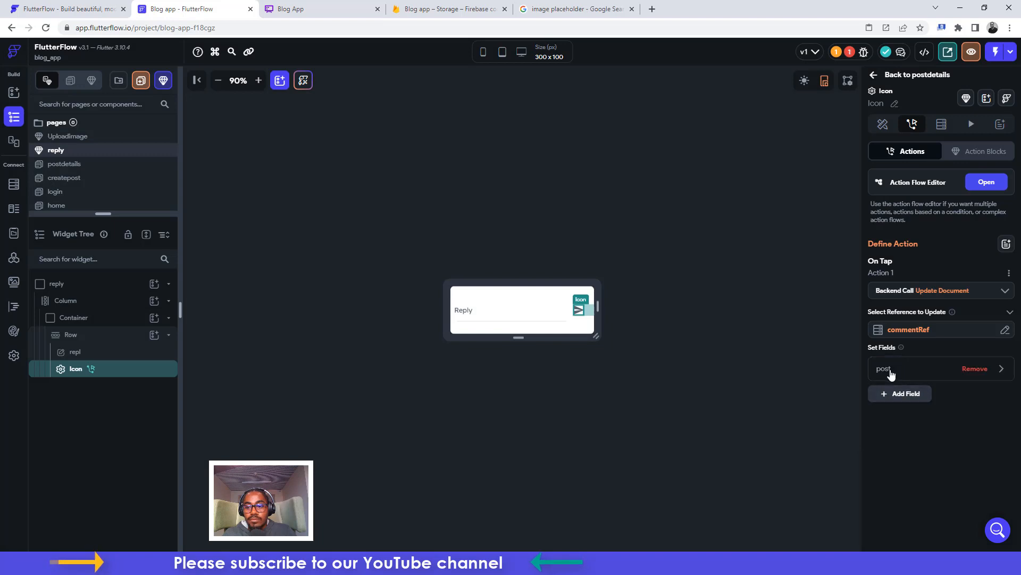
left_click(891, 374)
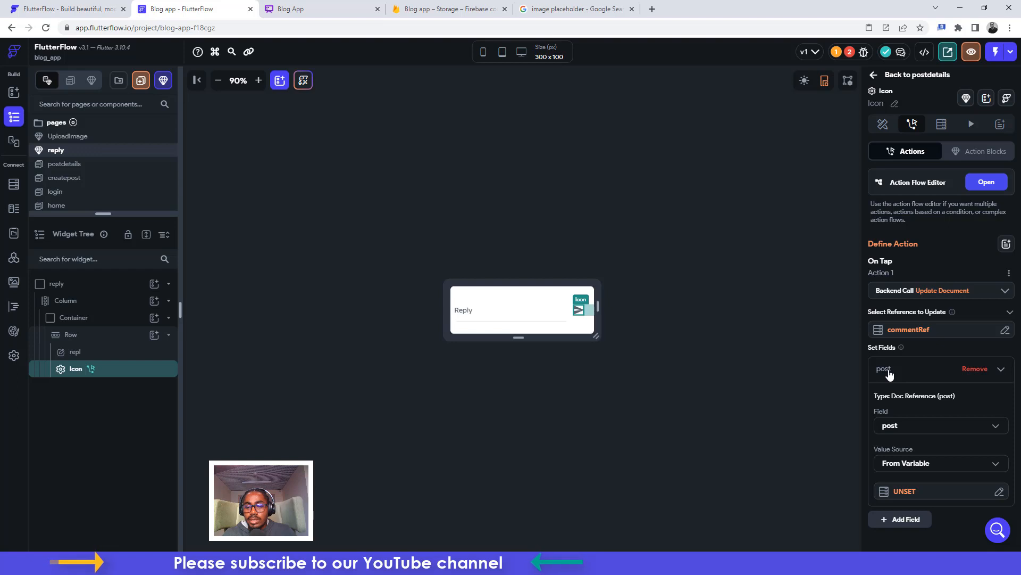
left_click(899, 429)
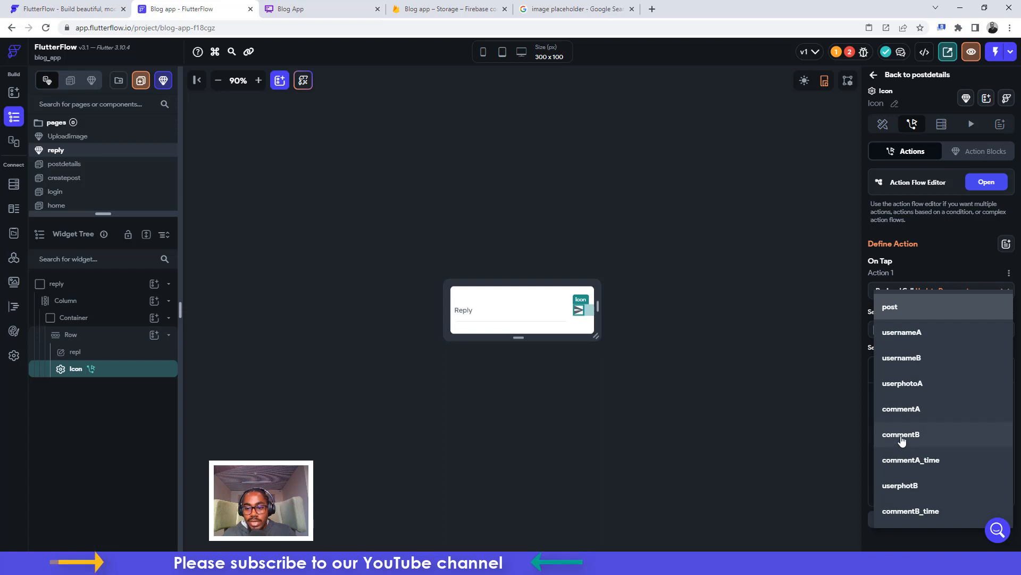
left_click(902, 438)
left_click(903, 468)
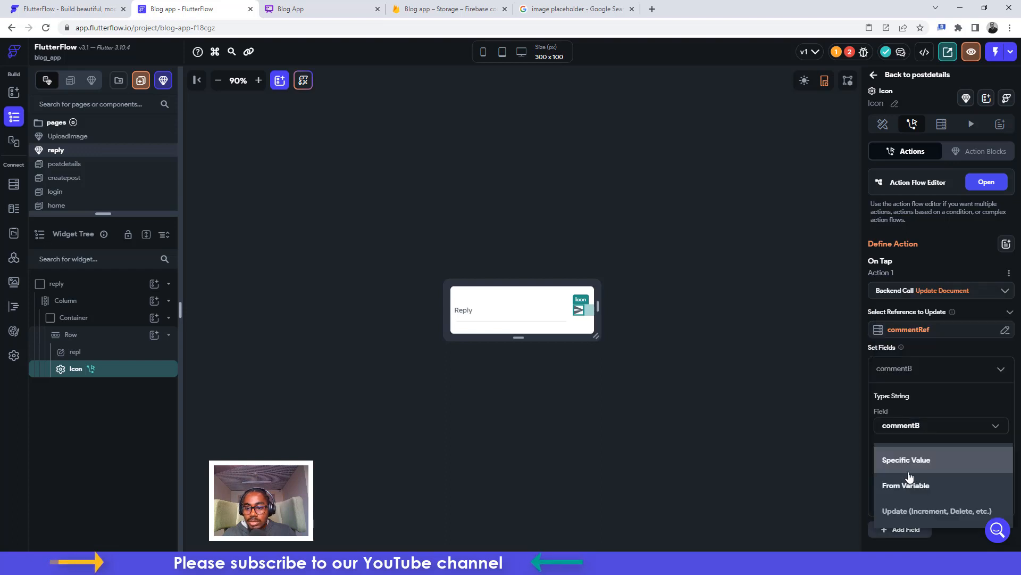
left_click(912, 485)
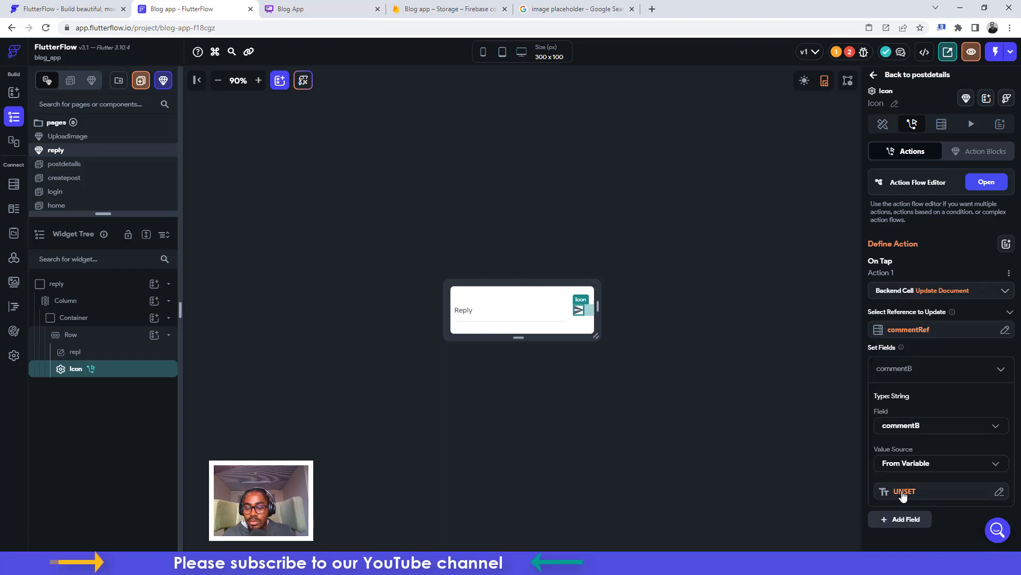
left_click(903, 491)
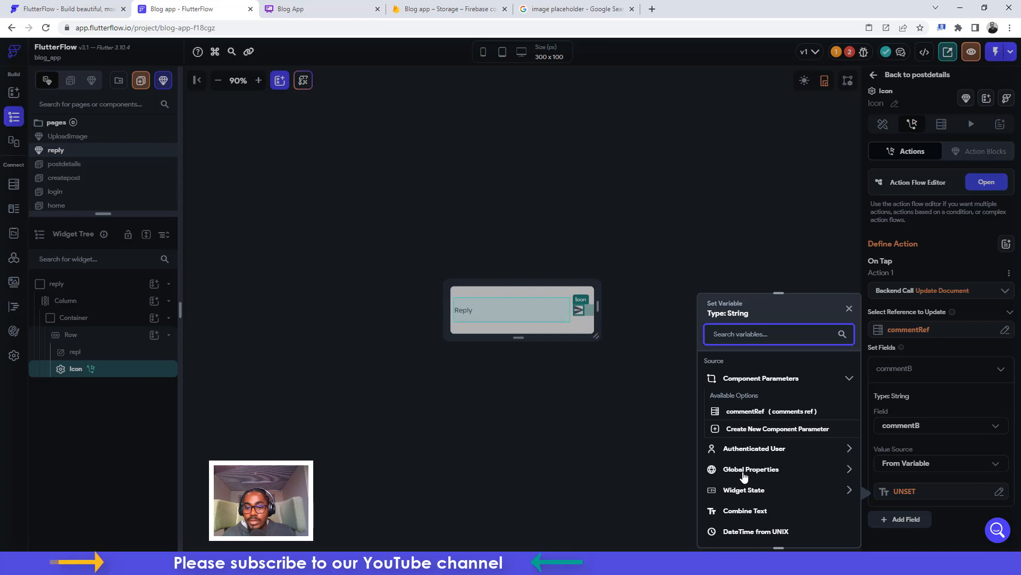
left_click(744, 492)
scroll(746, 500, "down", 1)
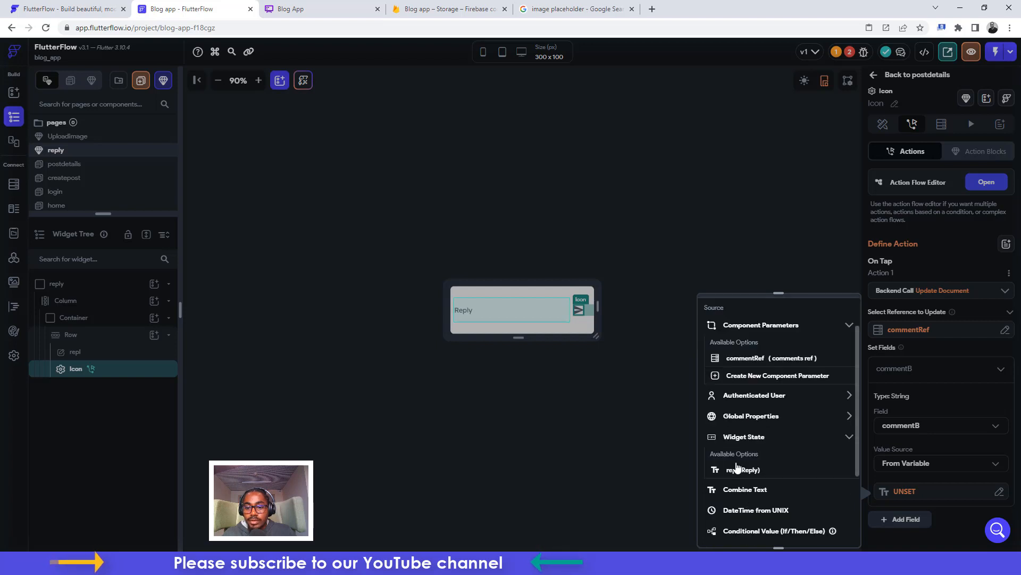
left_click(740, 469)
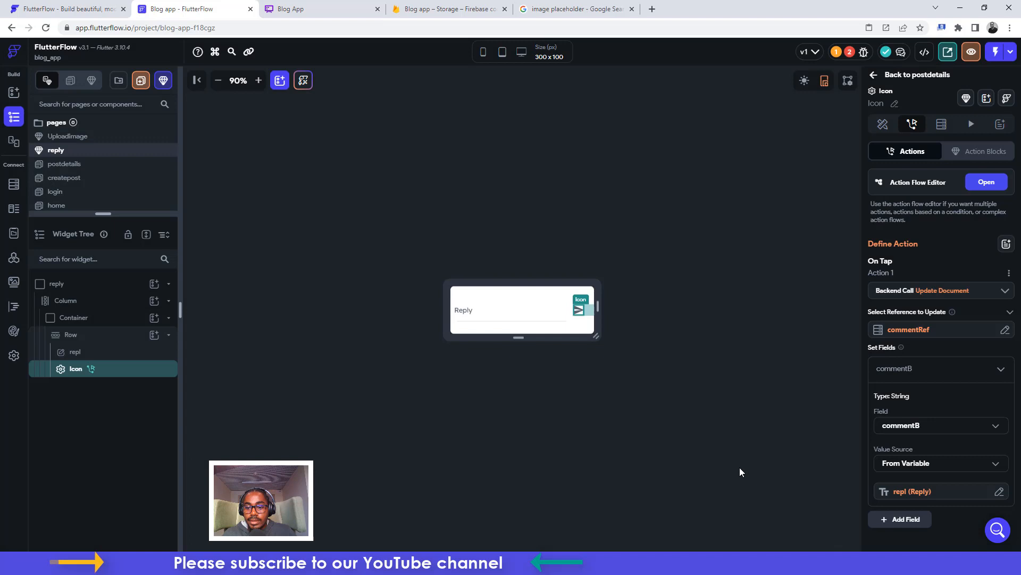
Set the usernameB field to the signed-in user's Display Name
left_click(905, 519)
scroll(900, 468, "down", 1)
left_click(898, 457)
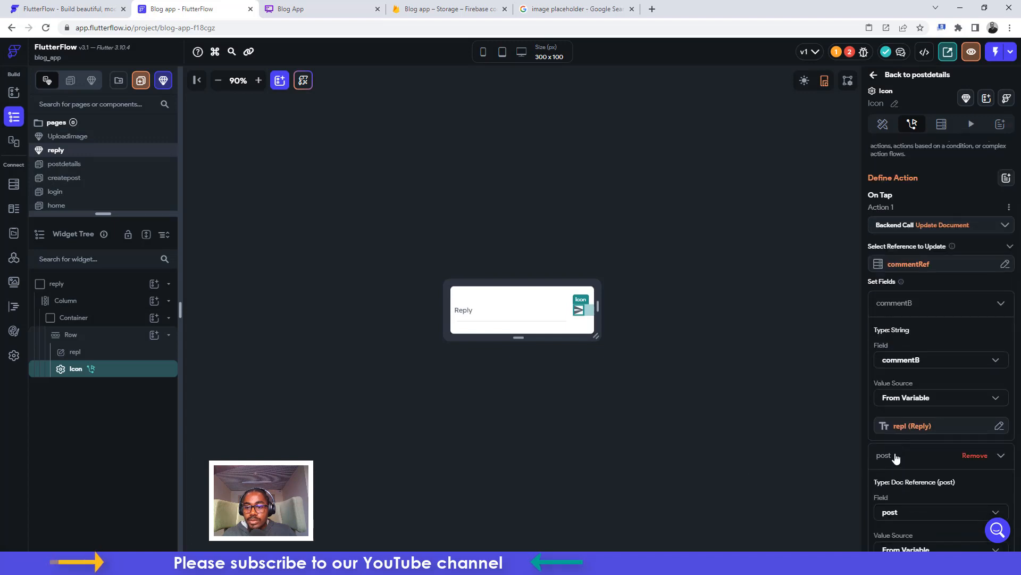
scroll(899, 458, "down", 2)
left_click(902, 393)
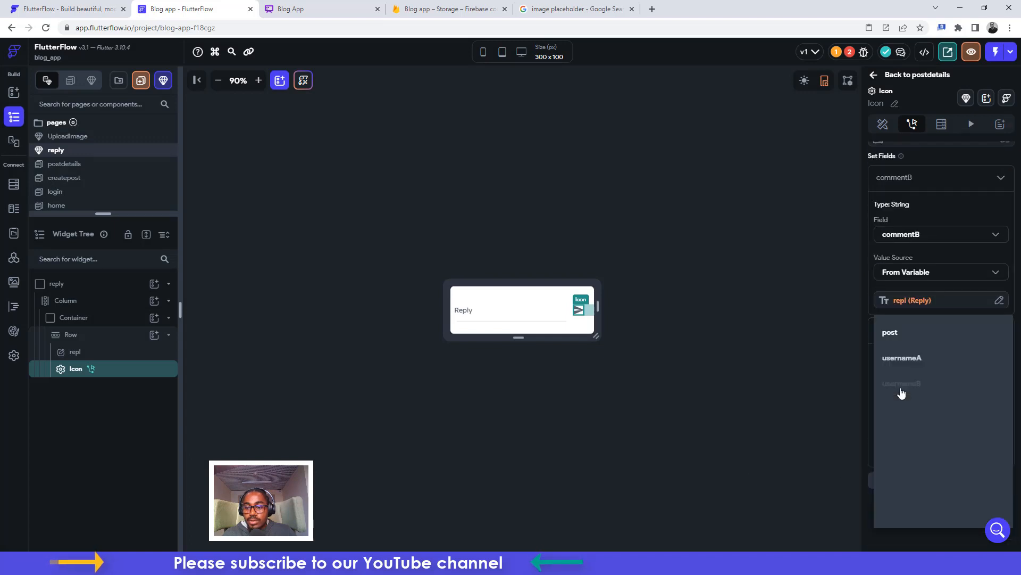
left_click(900, 384)
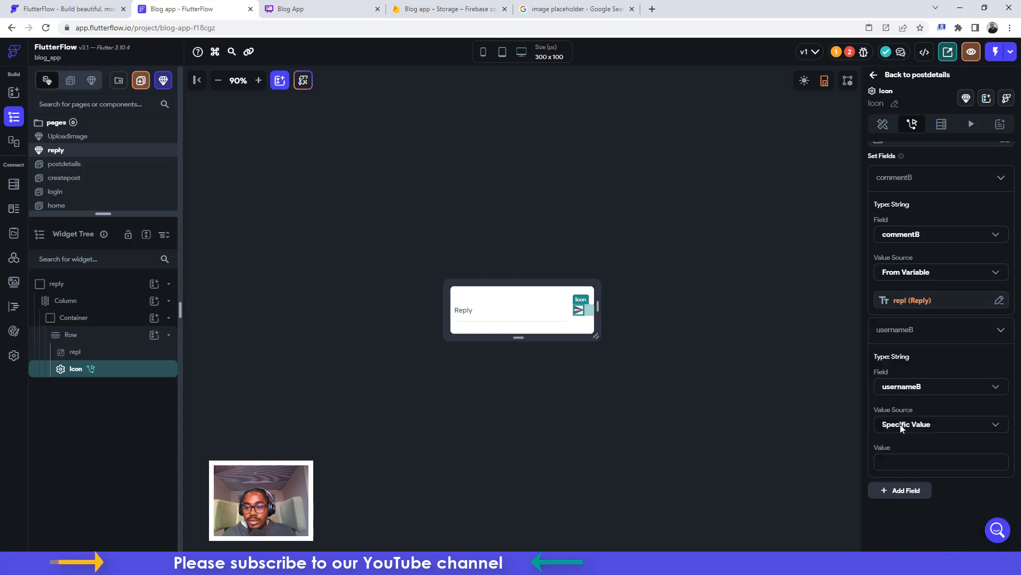
left_click(903, 428)
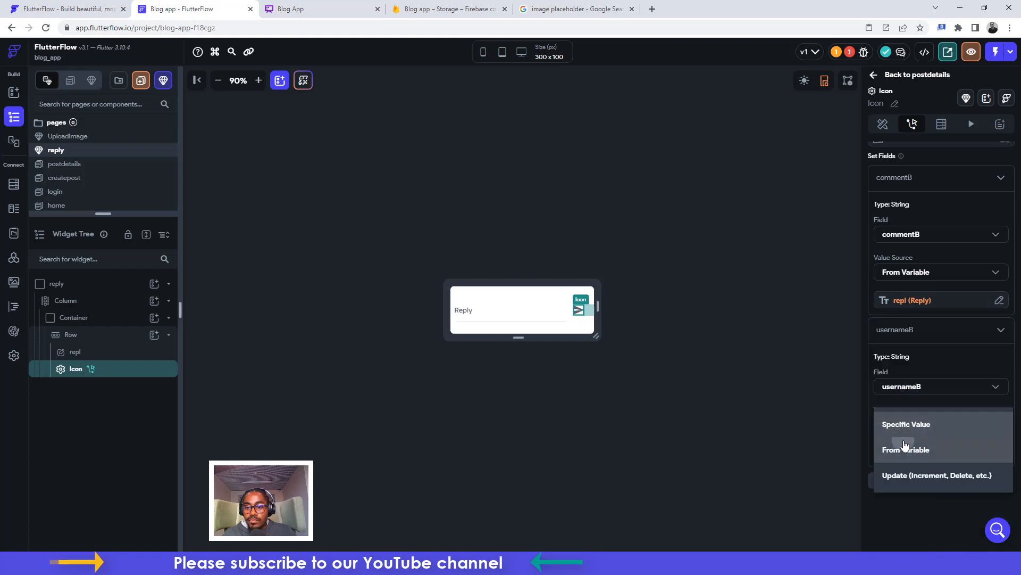
left_click(904, 453)
left_click(904, 453)
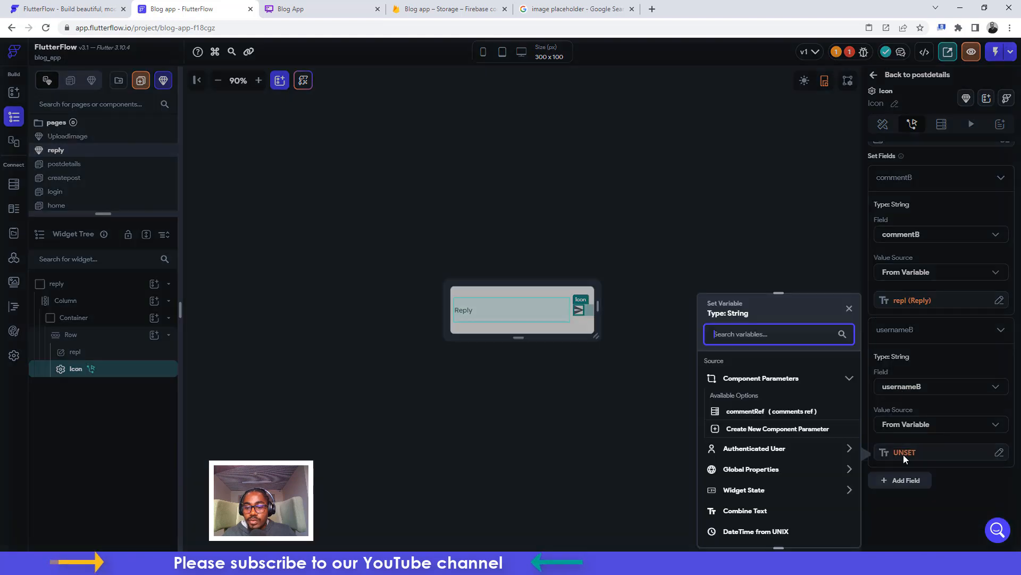
left_click(745, 452)
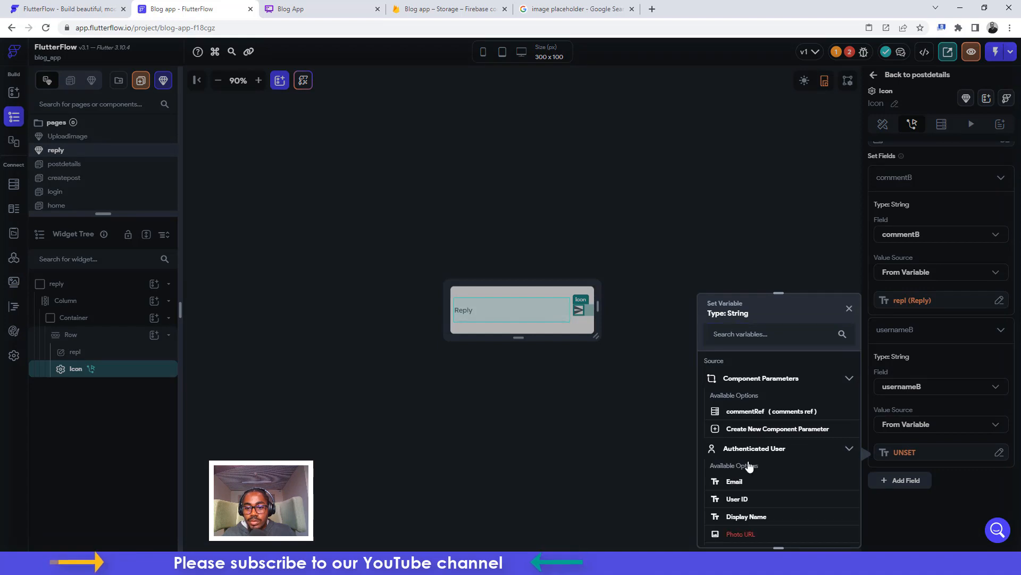
left_click(747, 517)
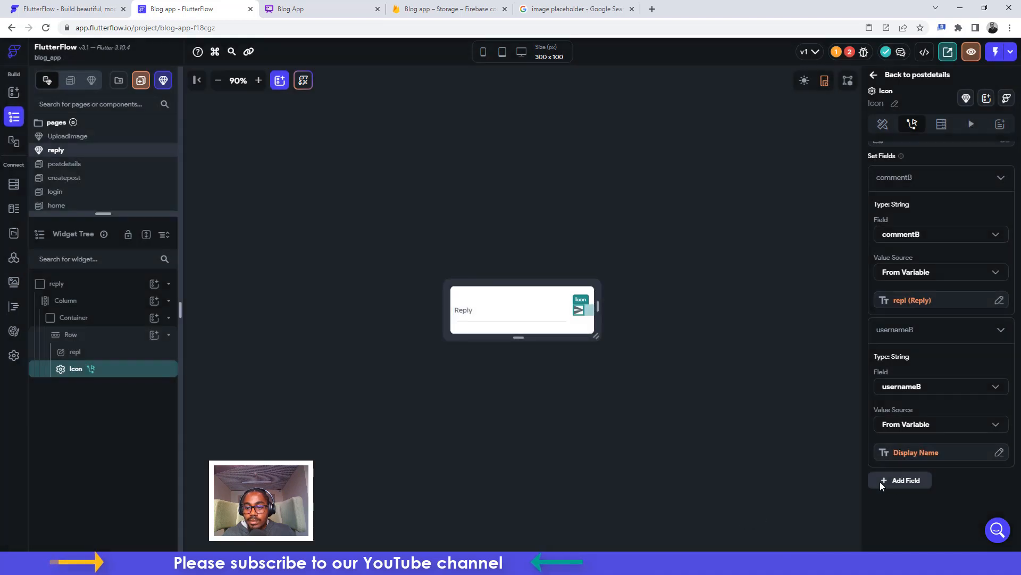
Set the userphotB field to the signed-in user's Photo URL
left_click(903, 480)
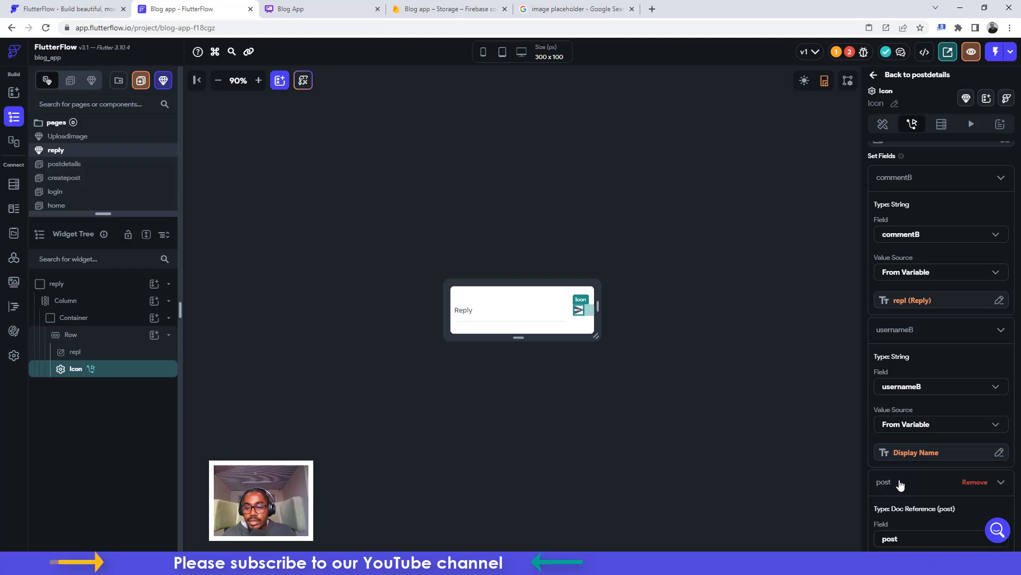
scroll(902, 466, "down", 2)
left_click(902, 434)
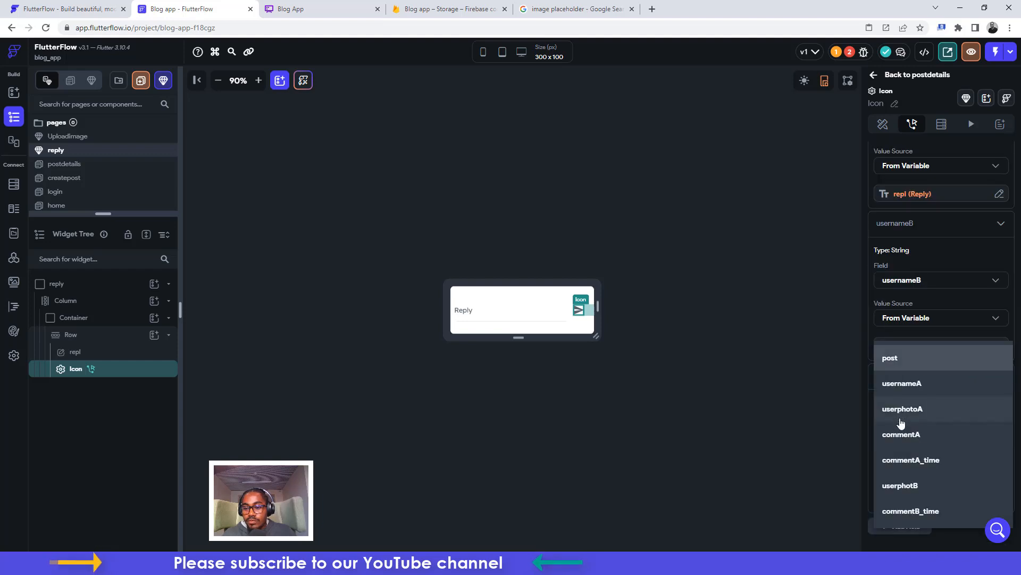
left_click(901, 484)
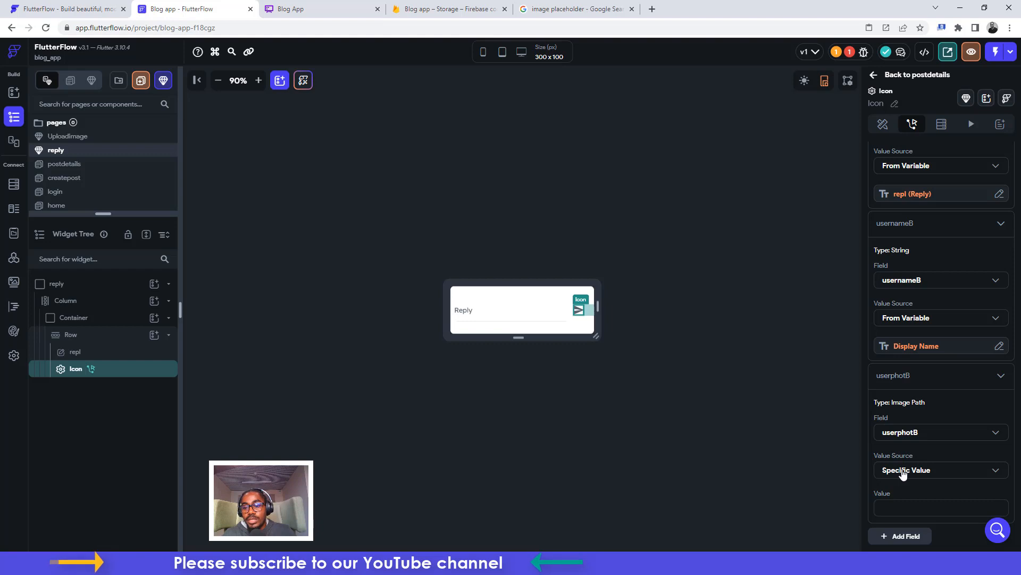
left_click(911, 475)
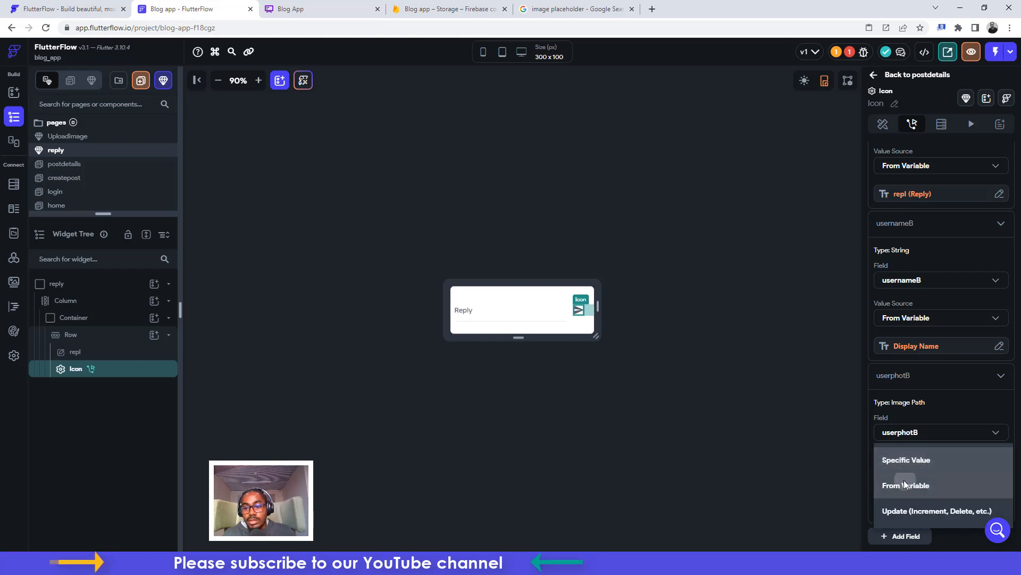
left_click(907, 486)
left_click(907, 497)
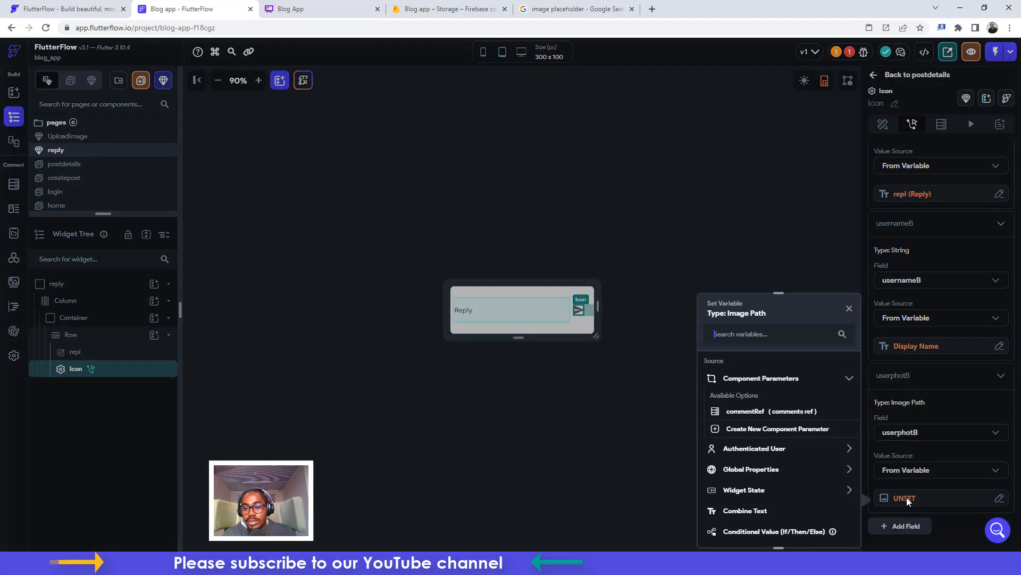
left_click(742, 450)
scroll(757, 465, "down", 2)
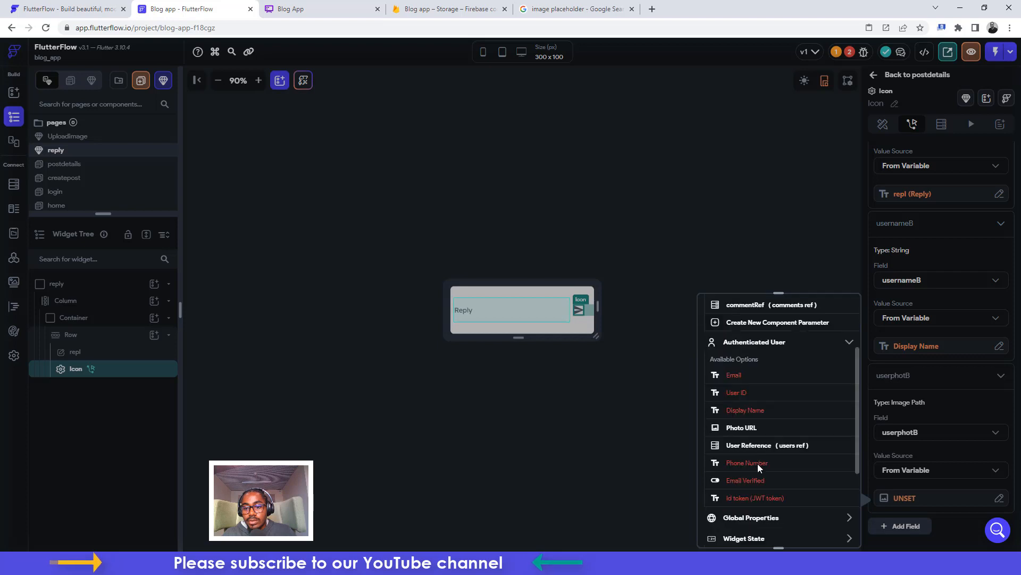
left_click(749, 427)
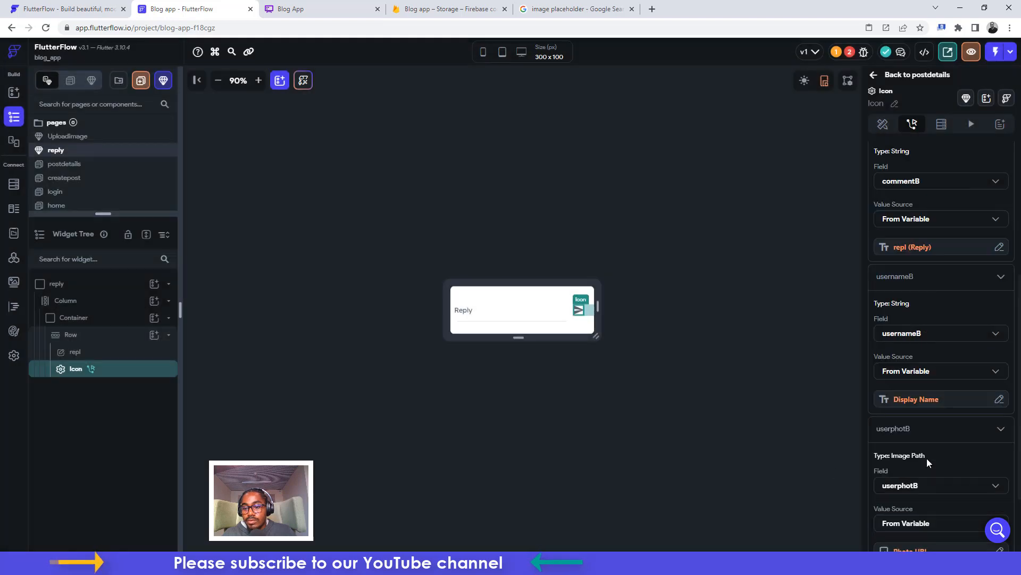
Set the commentB_time field to Current Time and reselect the send icon
scroll(911, 482, "down", 1)
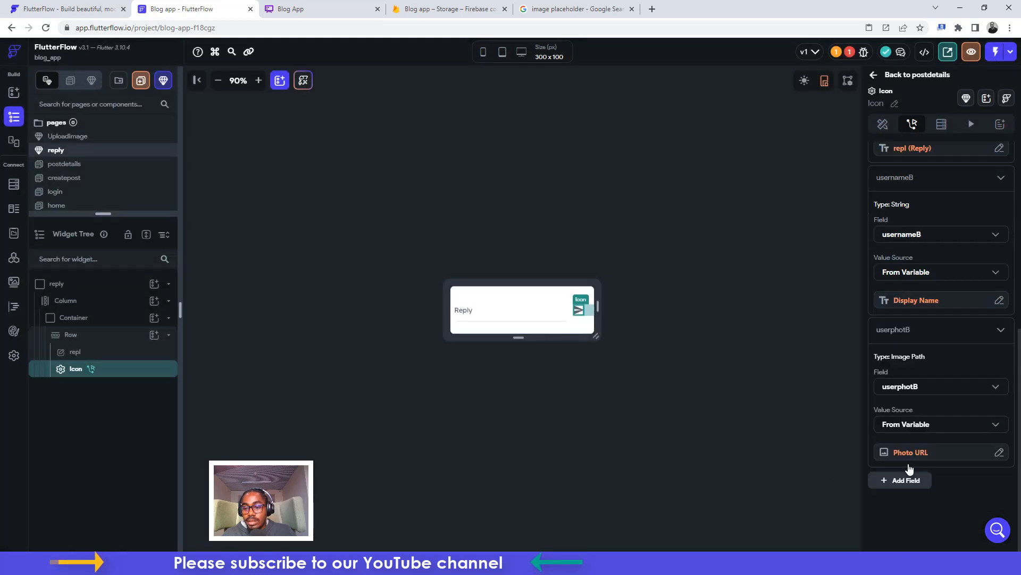
left_click(906, 479)
left_click(904, 481)
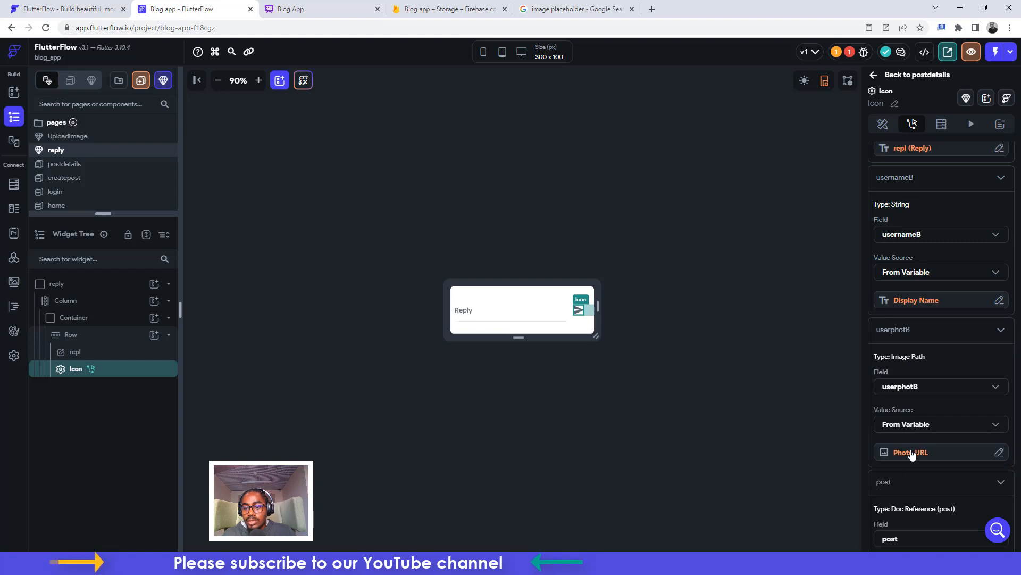
scroll(909, 463, "down", 3)
left_click(901, 390)
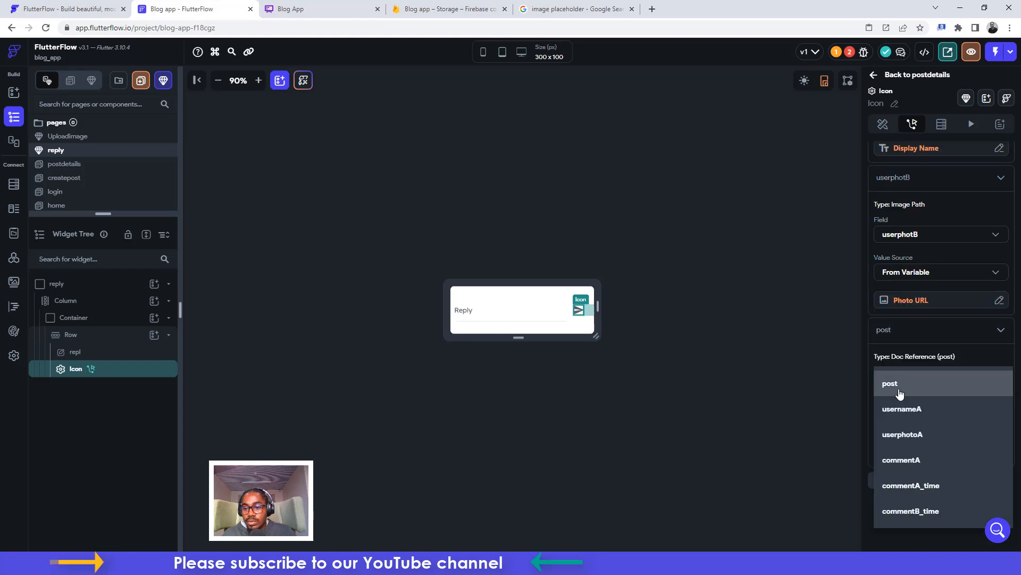
left_click(901, 508)
left_click(899, 455)
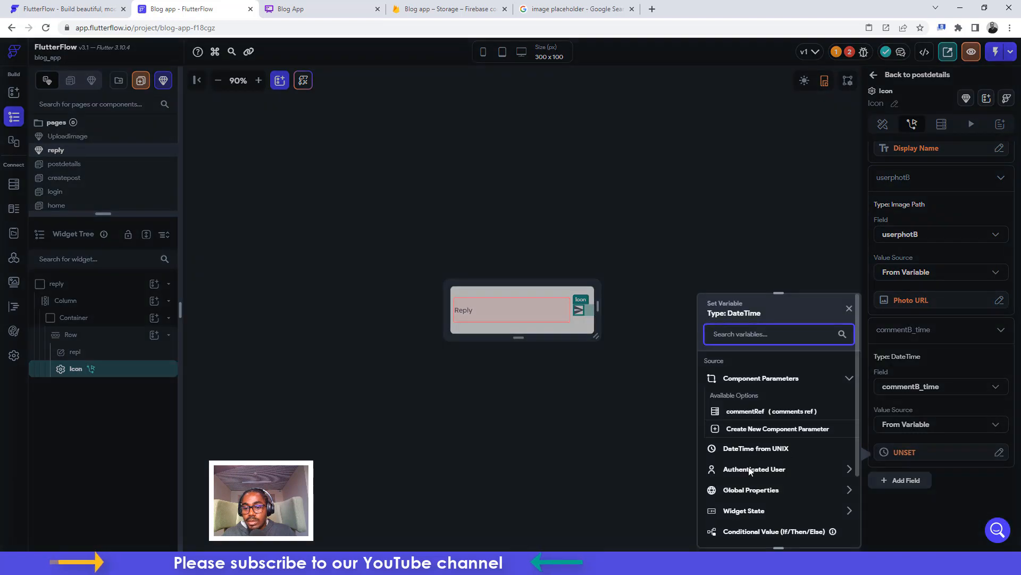
left_click(746, 540)
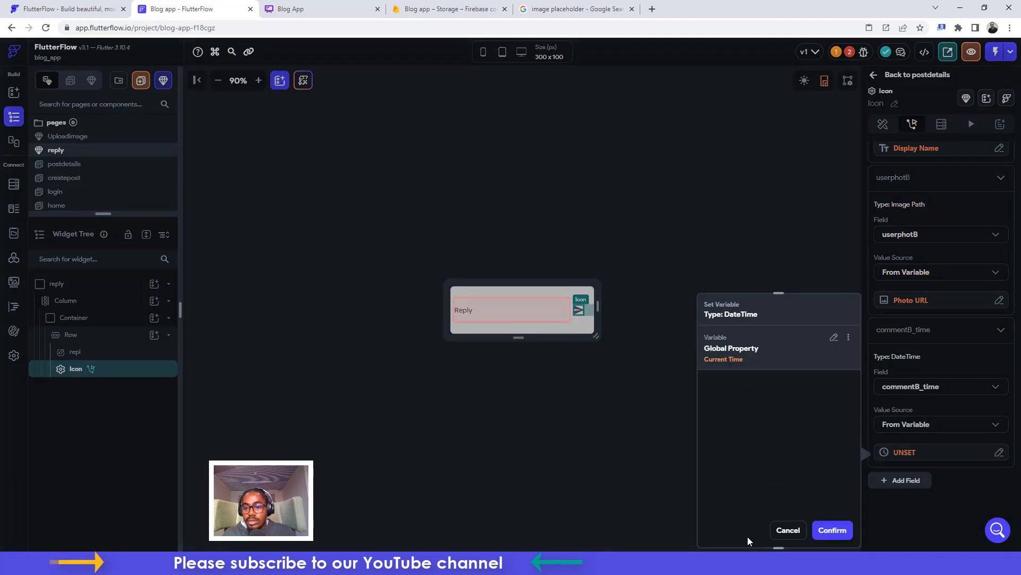
left_click(831, 529)
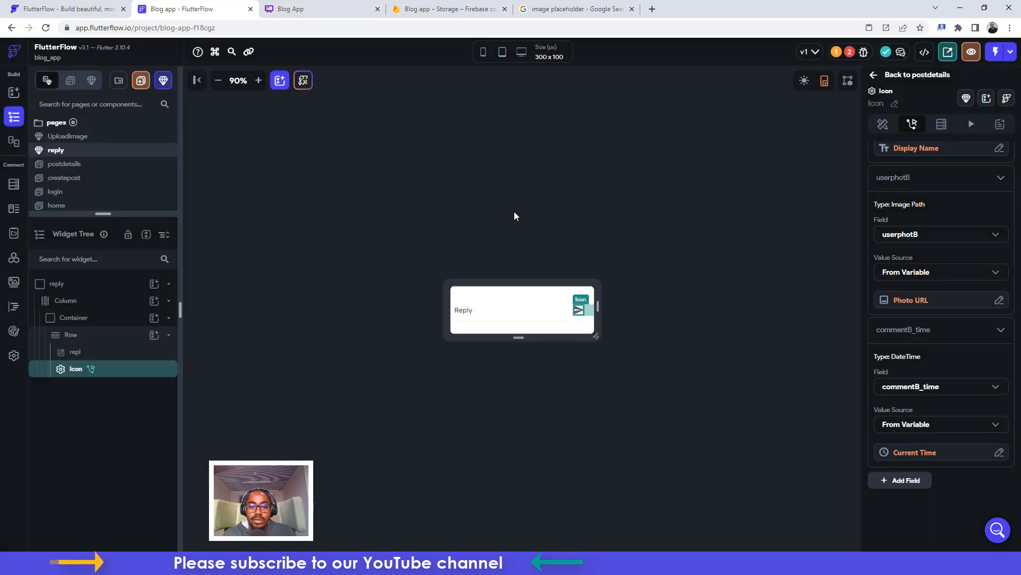
left_click(494, 317)
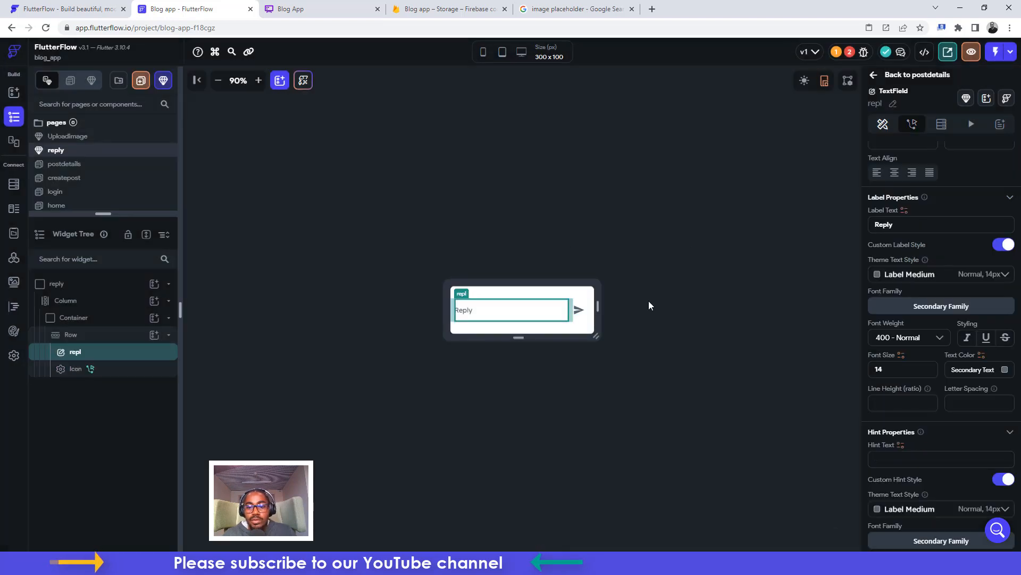
left_click(579, 312)
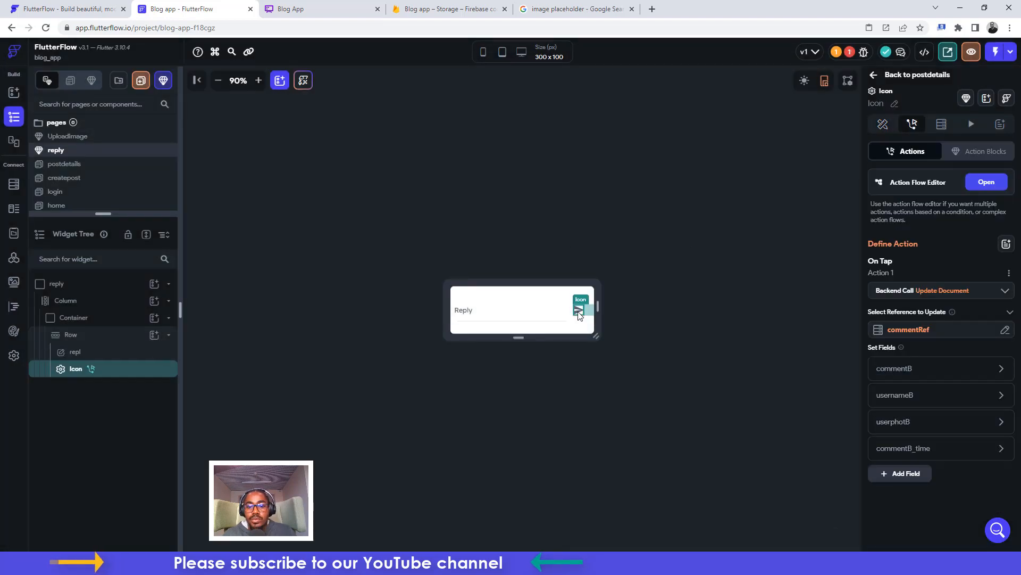
Add a Dismiss Bottom Sheet action after the update in the send icon's action flow
left_click(987, 182)
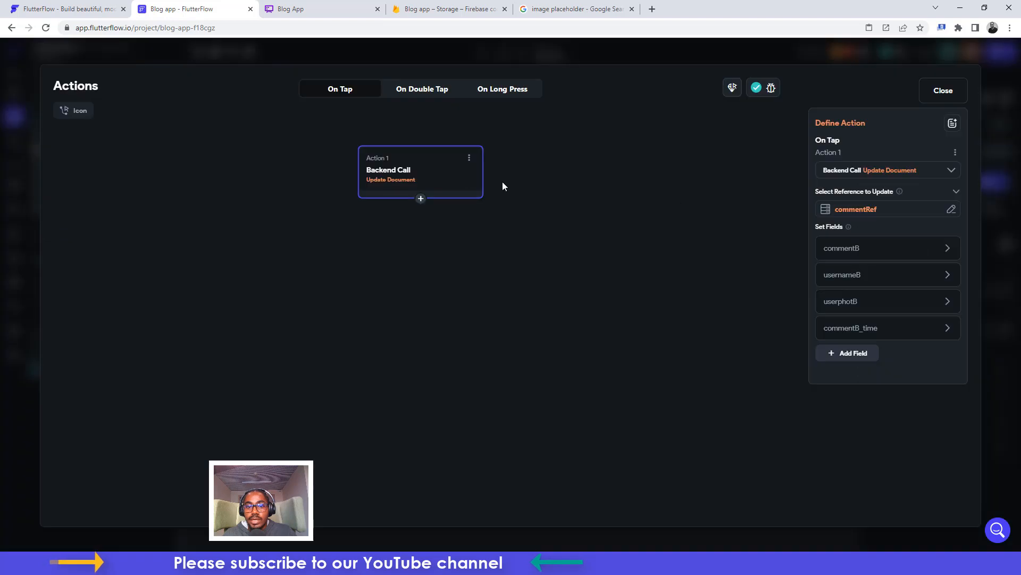
left_click(421, 200)
left_click(420, 221)
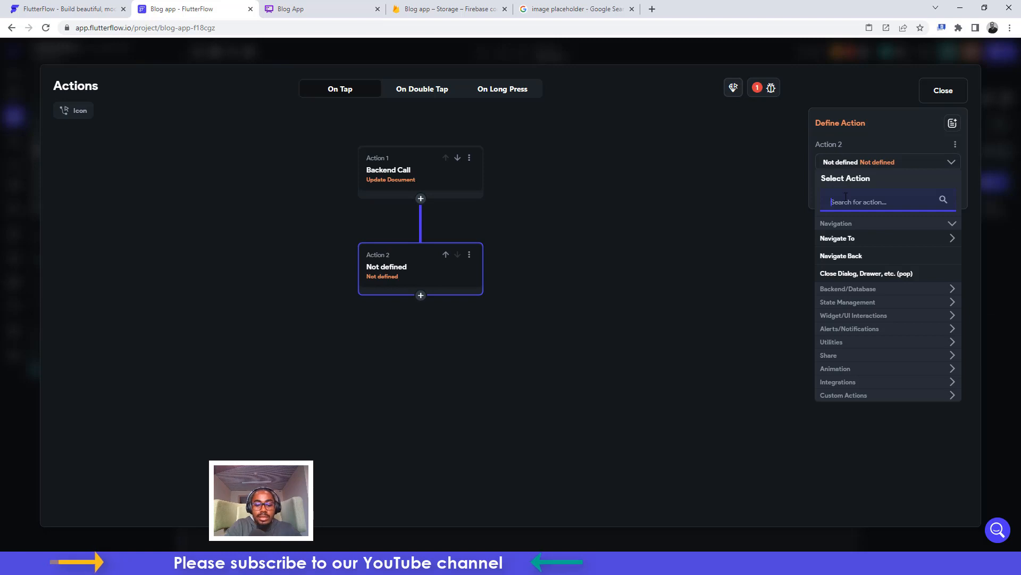
type("botto")
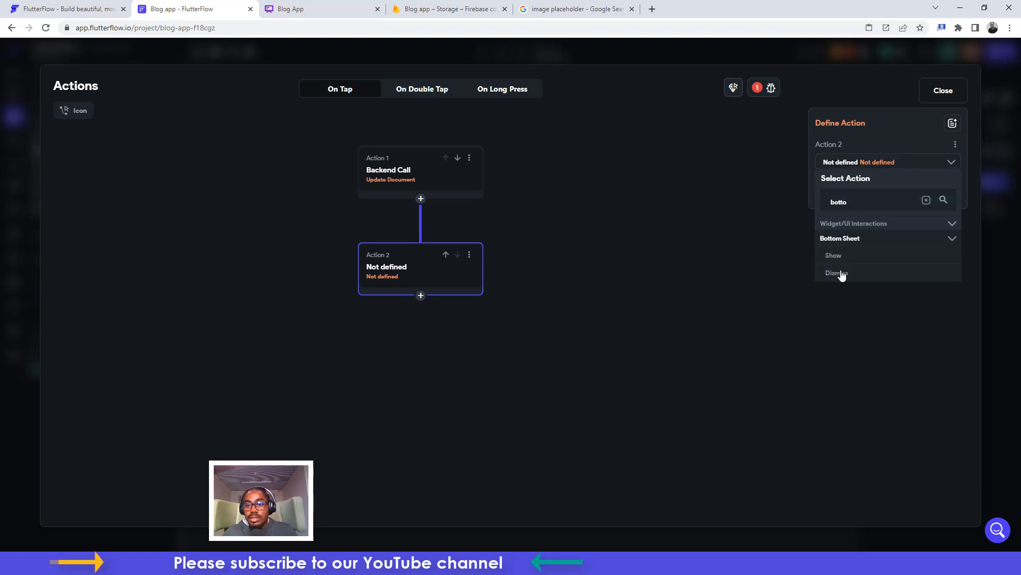
left_click(838, 273)
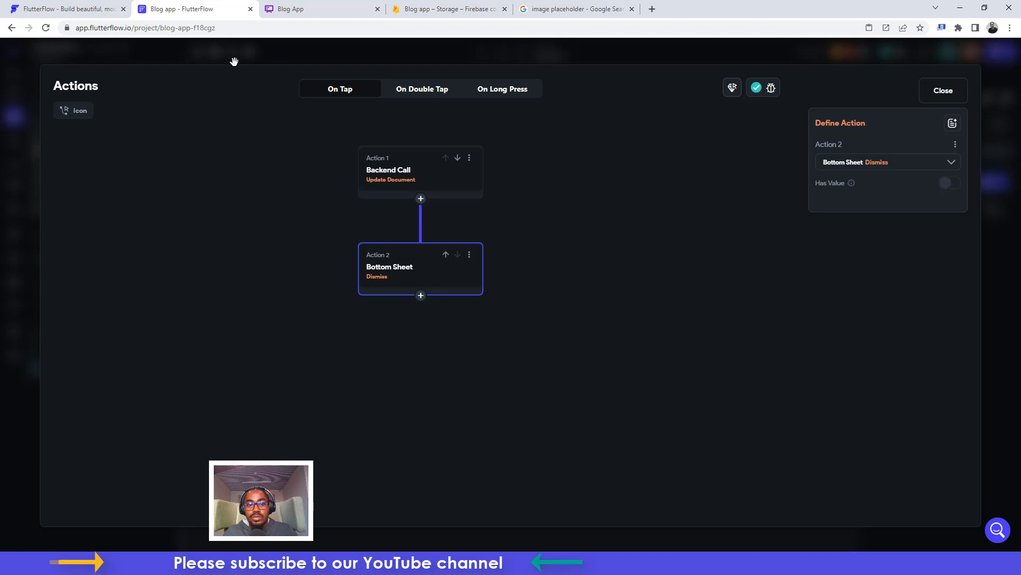
left_click(943, 97)
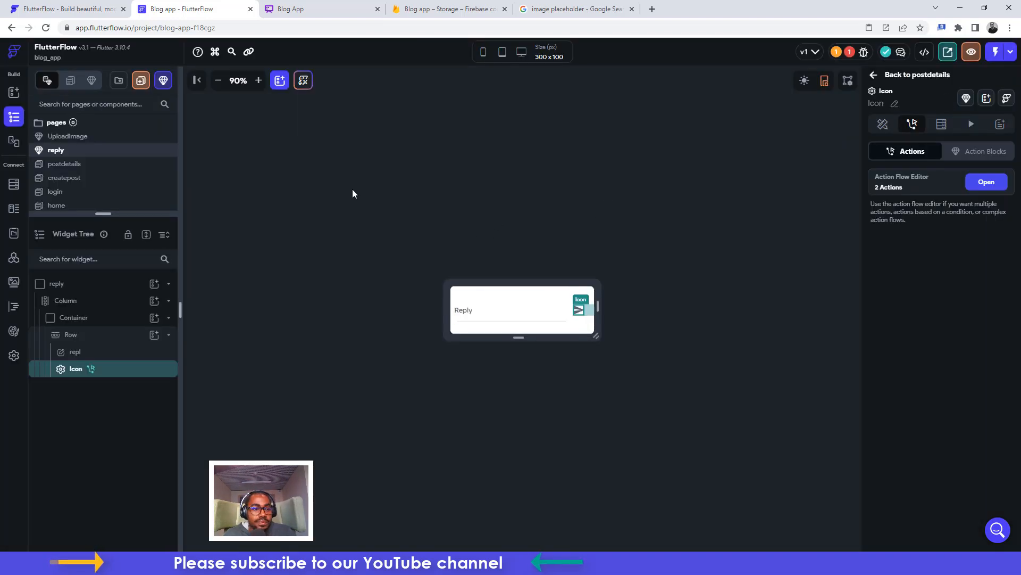
left_click_drag(94, 213, 102, 315)
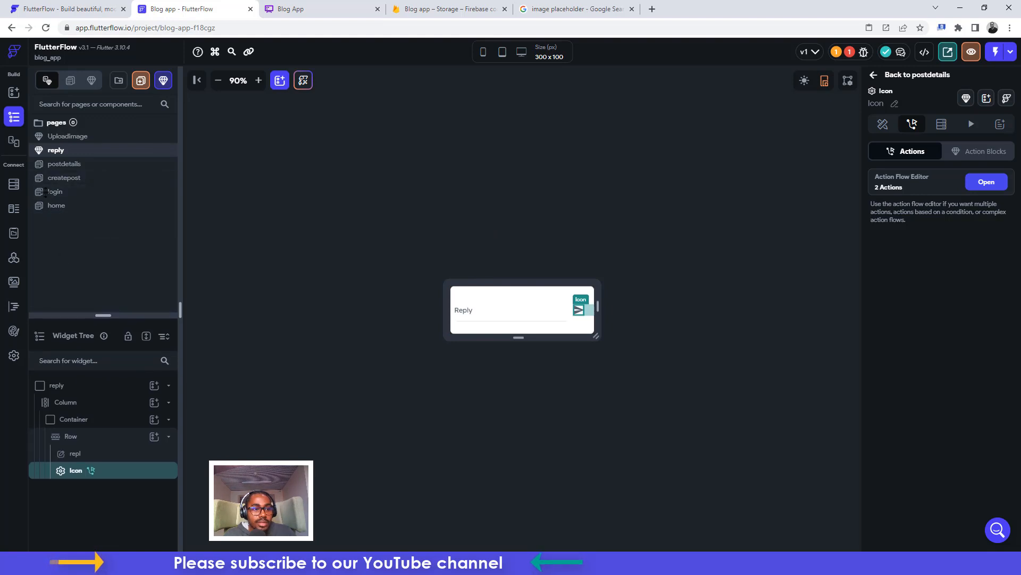
On postdetails, wrap the usernameB reply row in a Column
left_click(62, 166)
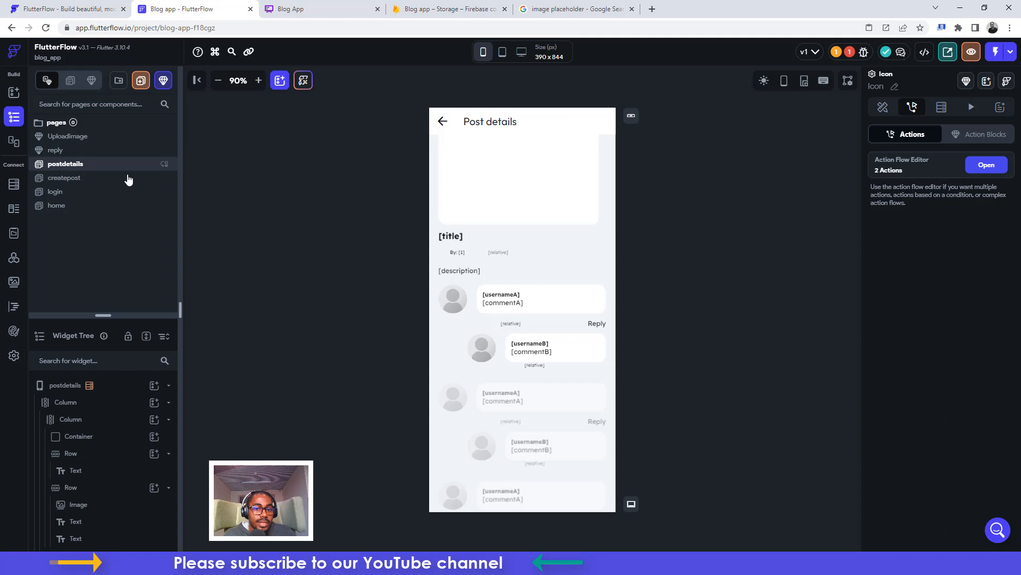
left_click(453, 345)
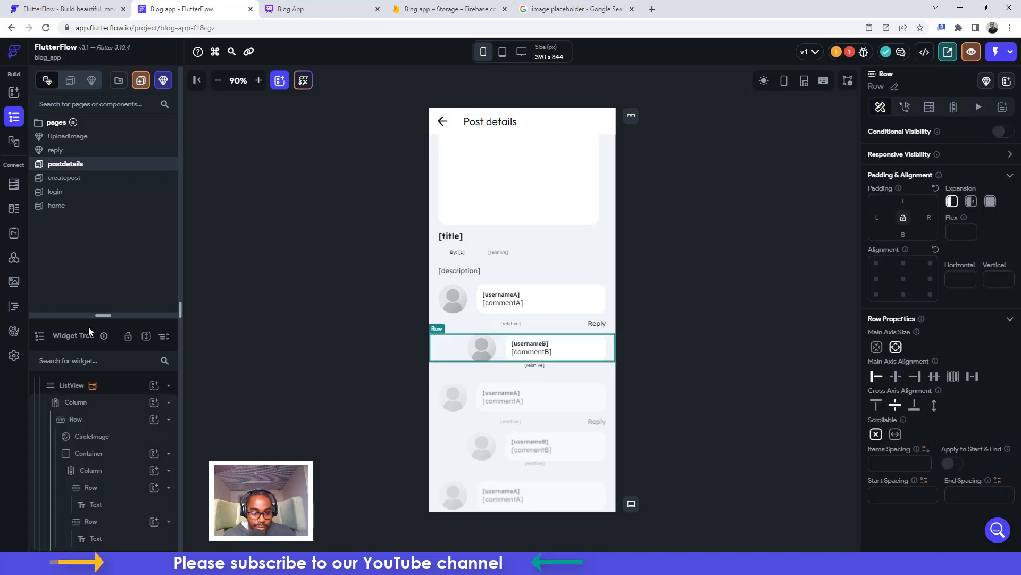
left_click_drag(98, 317, 110, 230)
right_click(118, 524)
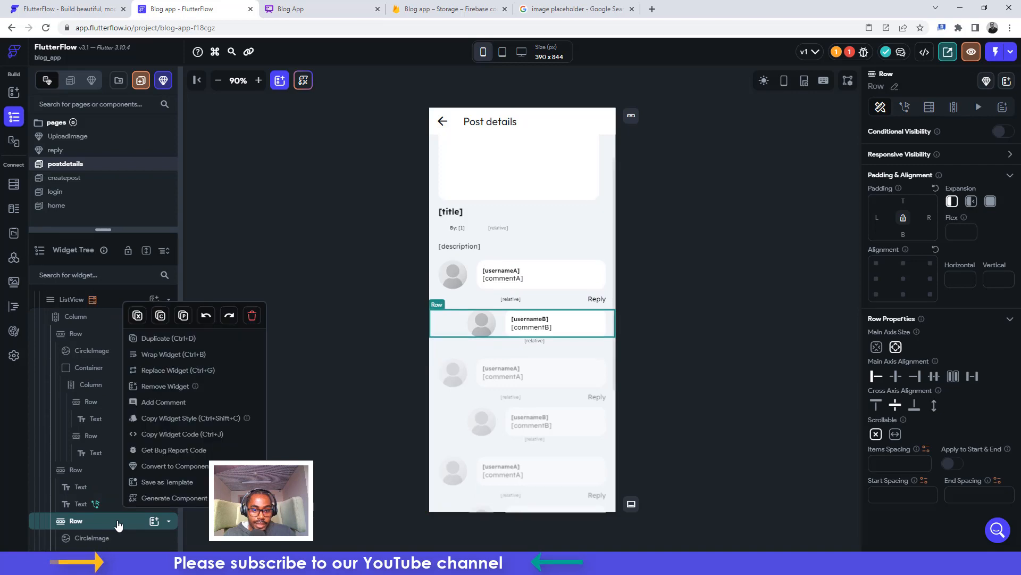
left_click(160, 355)
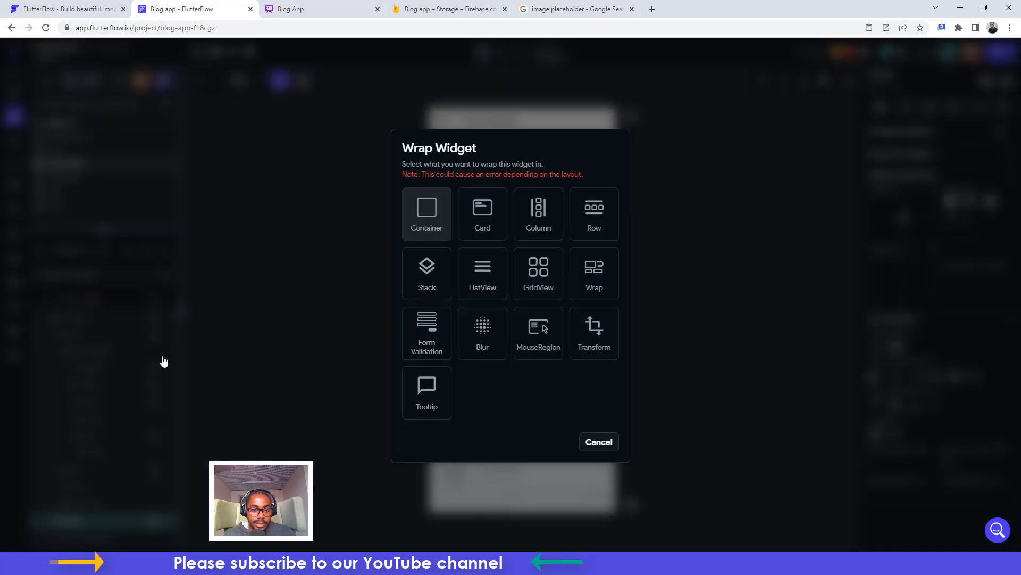
left_click(546, 218)
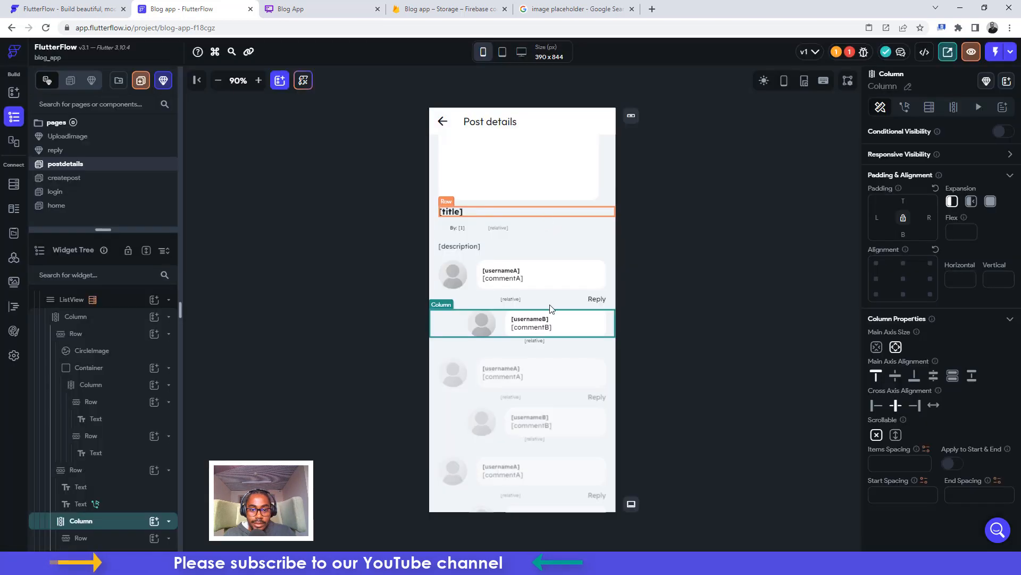
Move the [relative] time row into the new Column and give it top padding 12
left_click(556, 338)
key("ctrl+x")
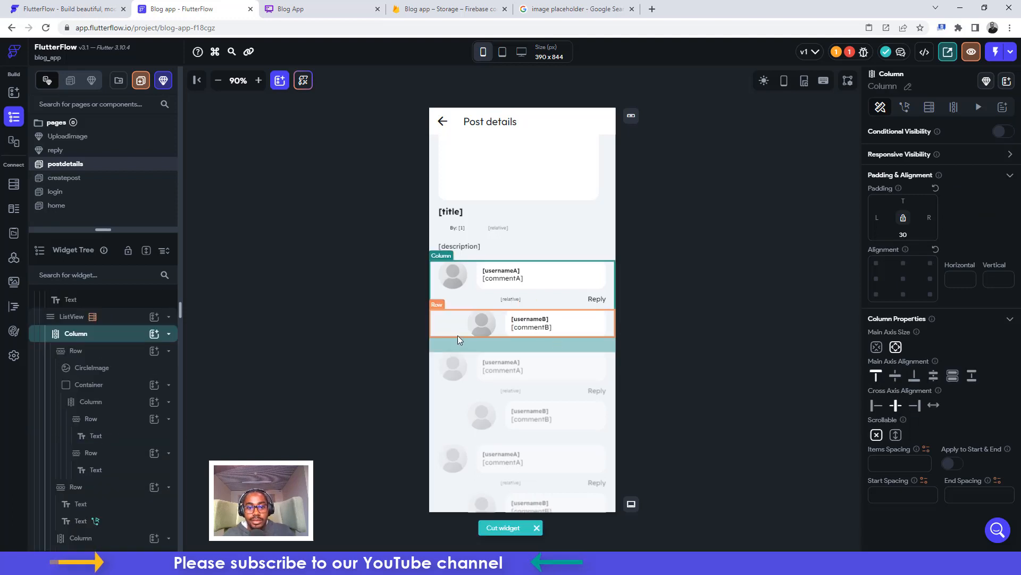
left_click(445, 327)
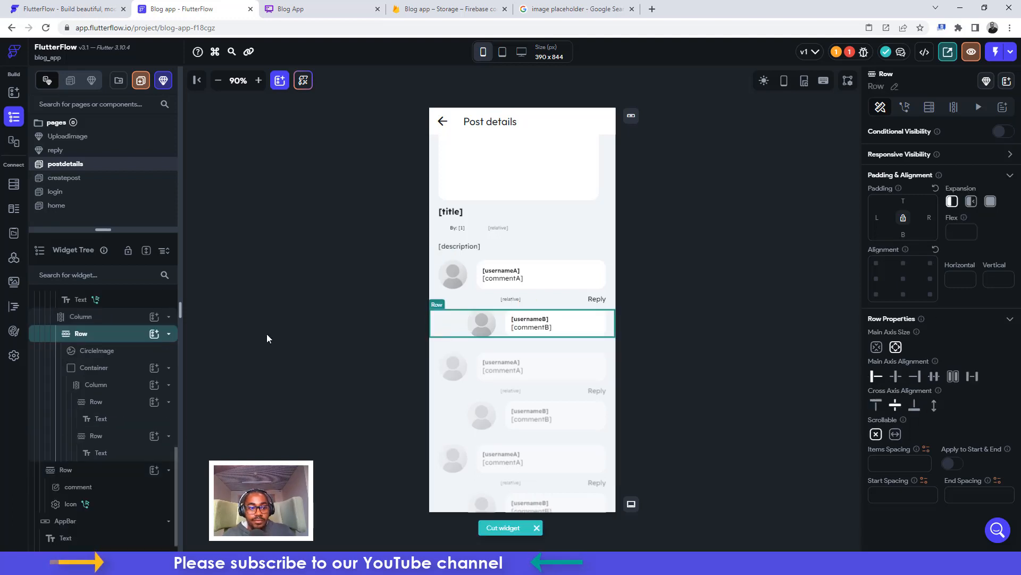
left_click(81, 317)
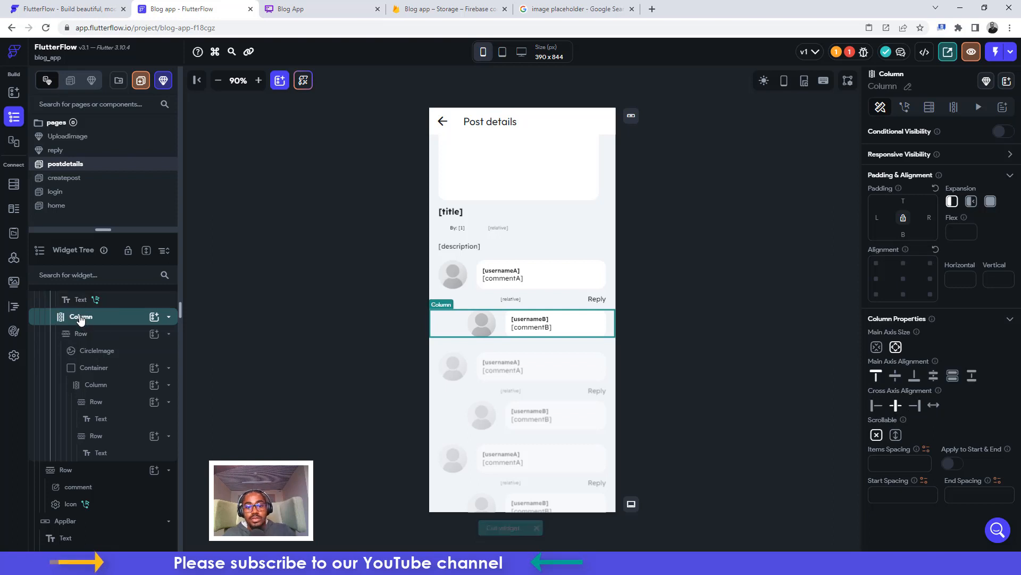
key("ctrl+v")
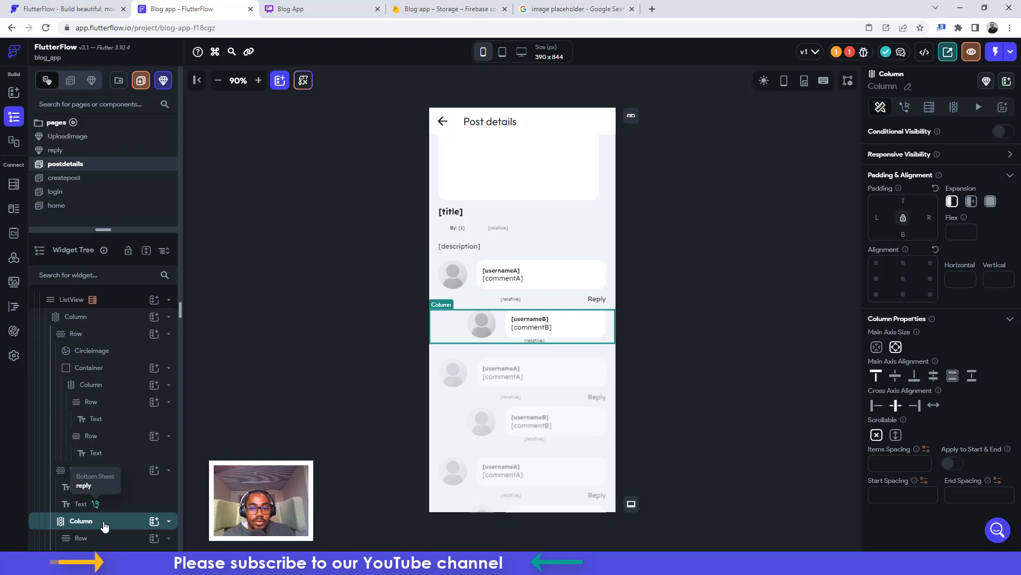
left_click(520, 341)
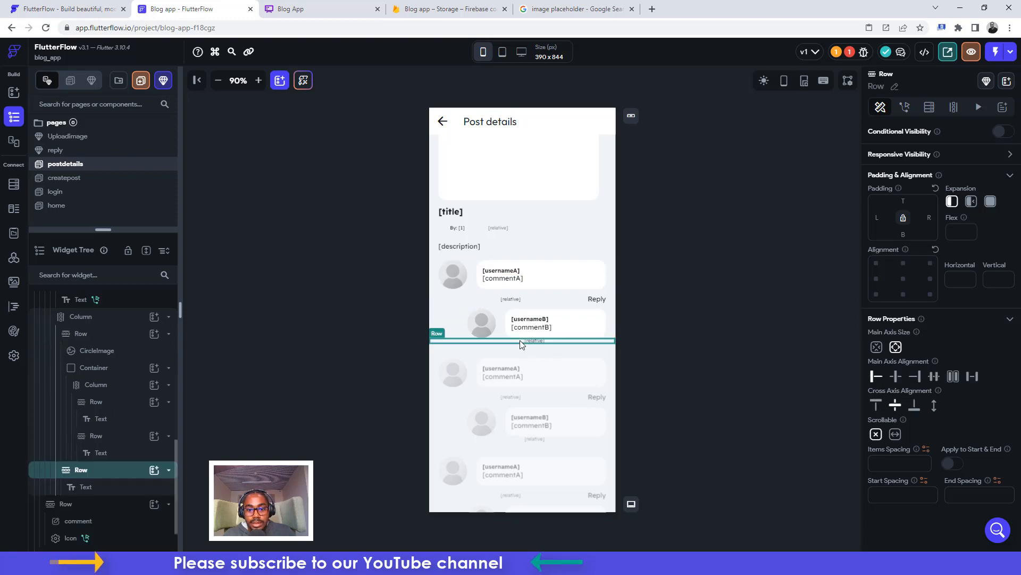
left_click(908, 202)
type("12")
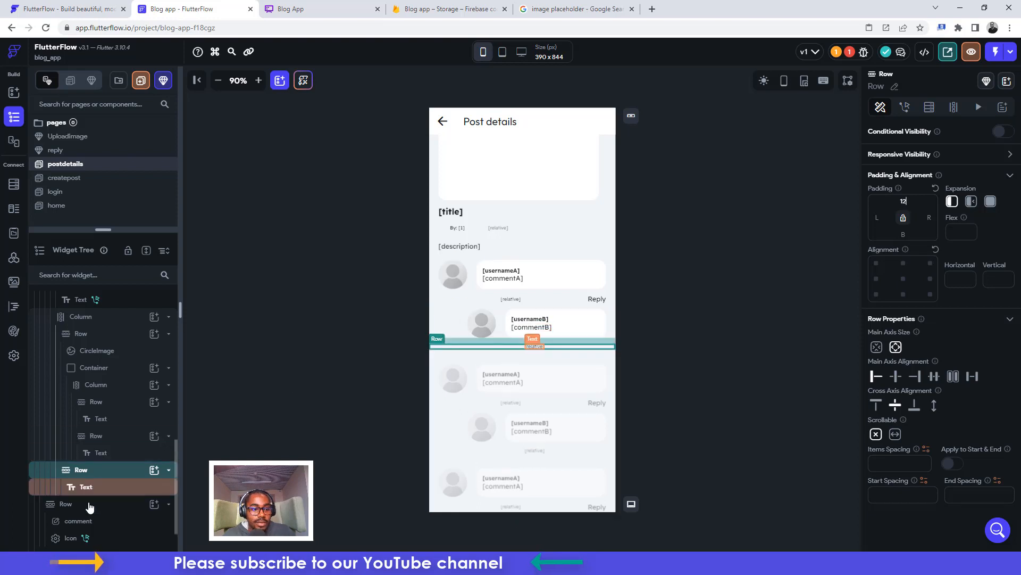
left_click(84, 321)
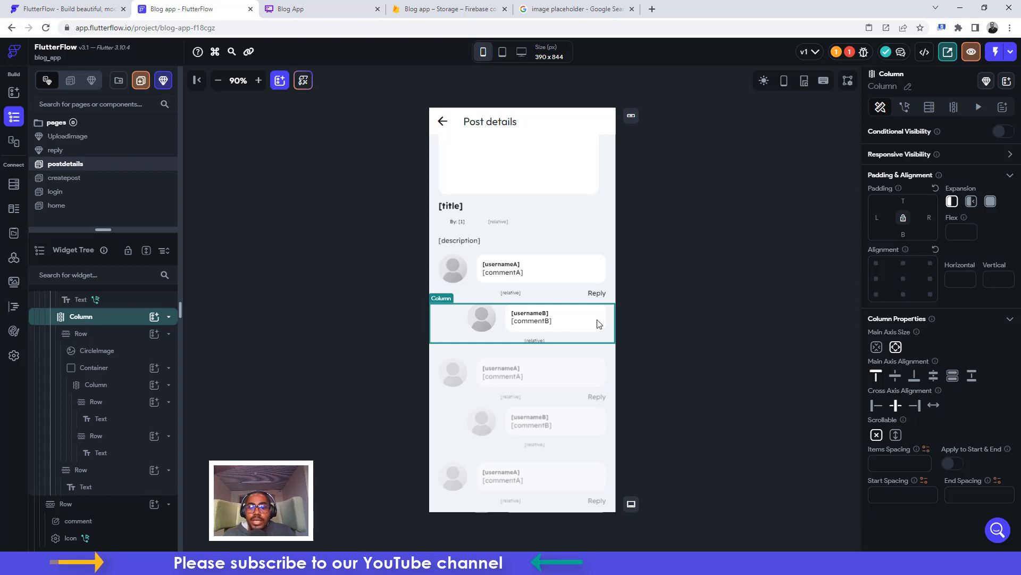
left_click(685, 259)
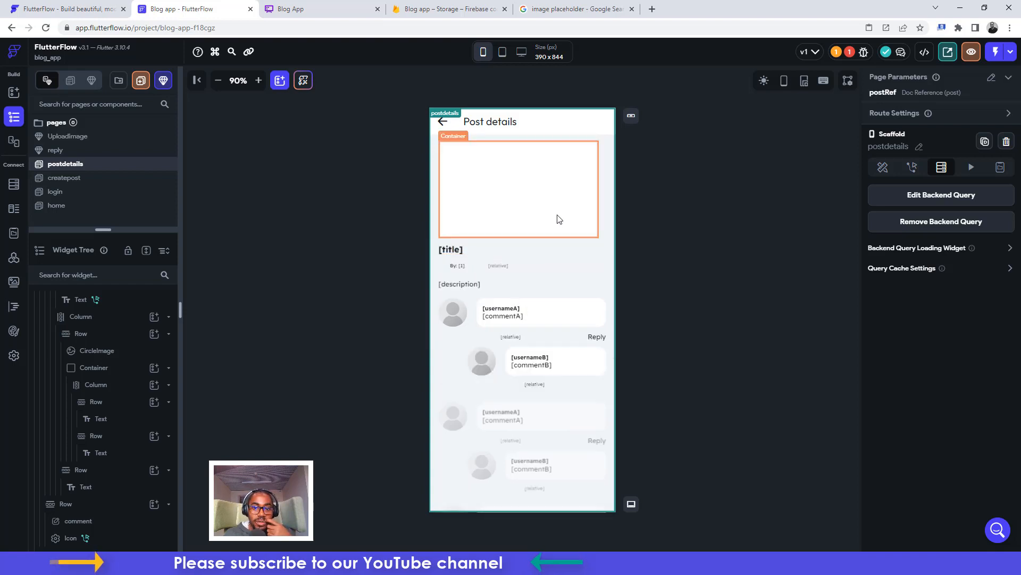
Resolve the Firebase Setup issue by deploying the Firebase Storage rules
left_click(850, 55)
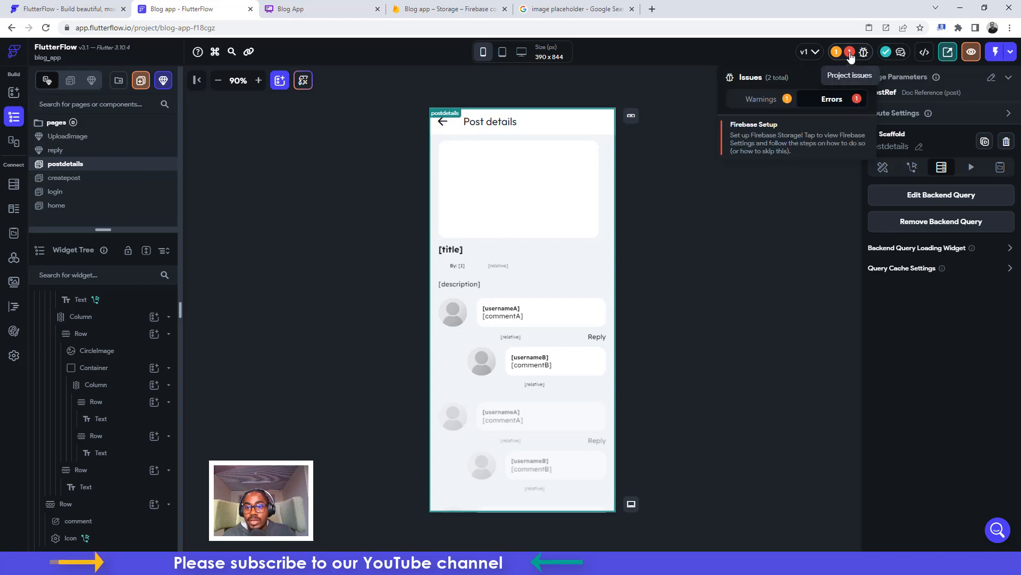
left_click(754, 131)
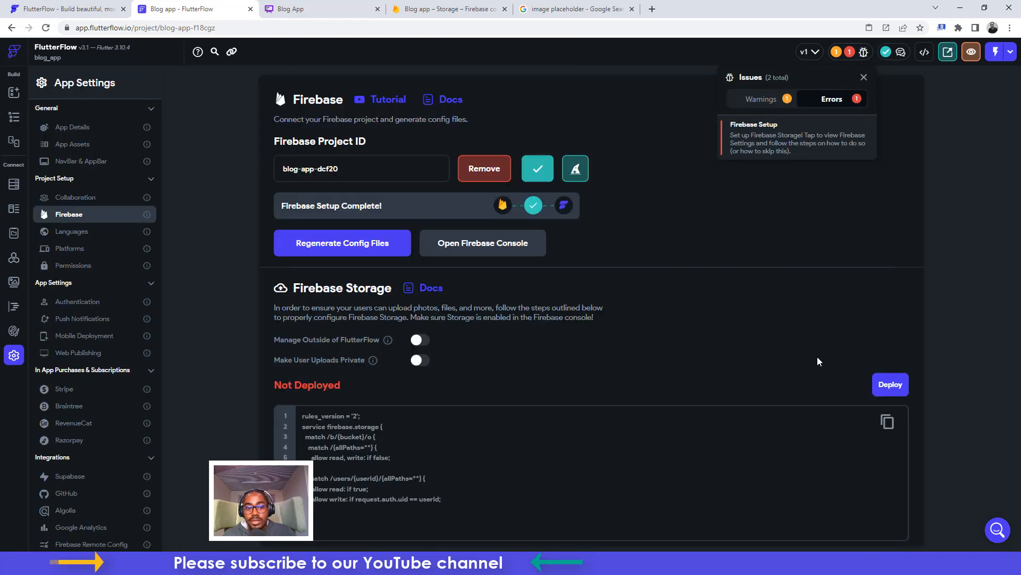
left_click(893, 389)
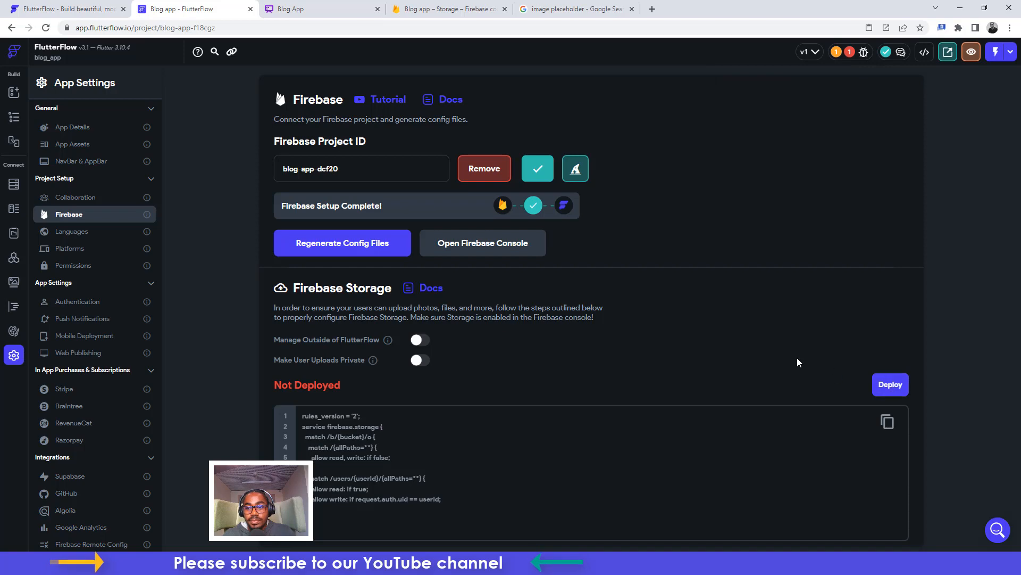
scroll(797, 362, "down", 1)
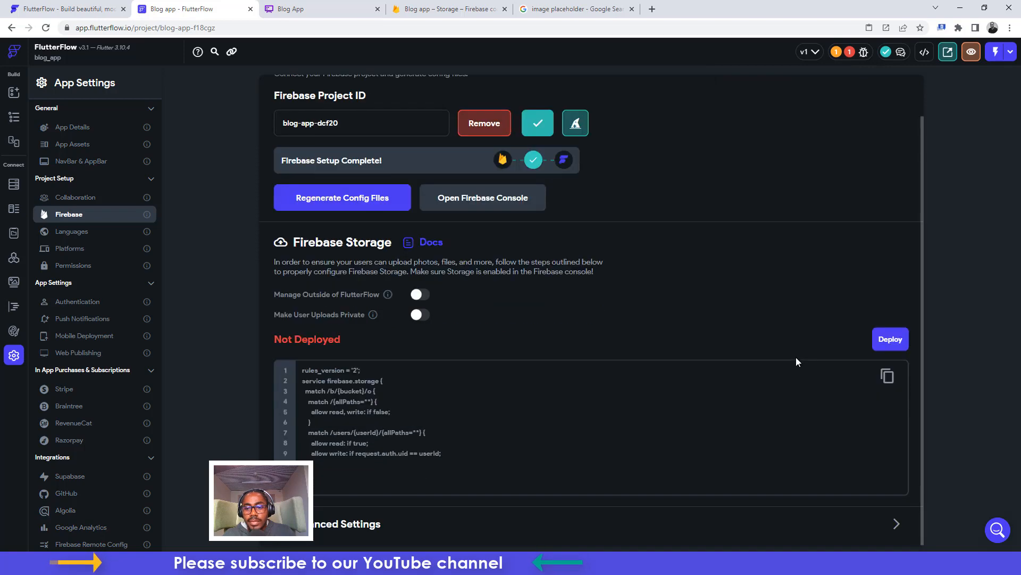
left_click(897, 338)
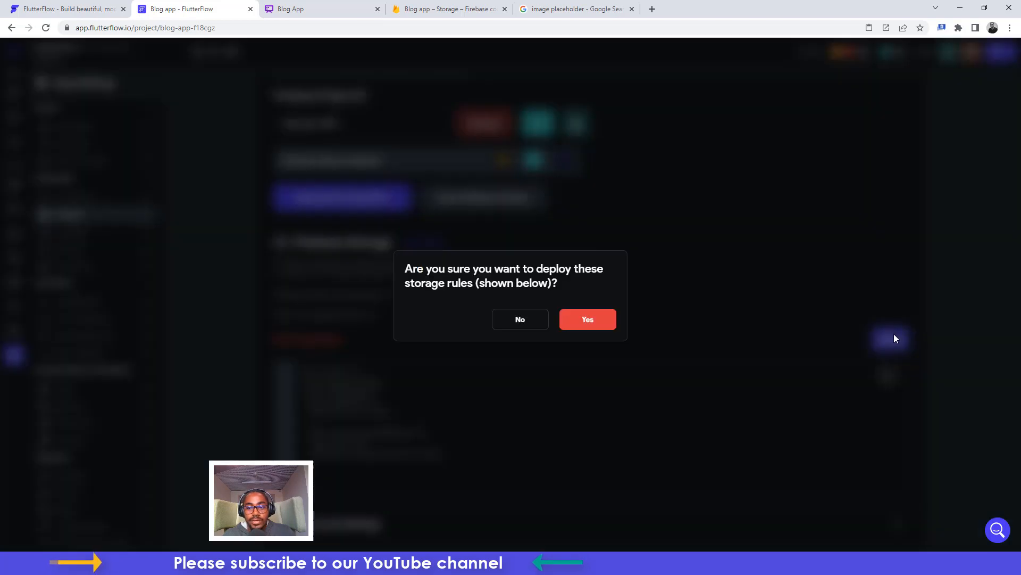
left_click(593, 318)
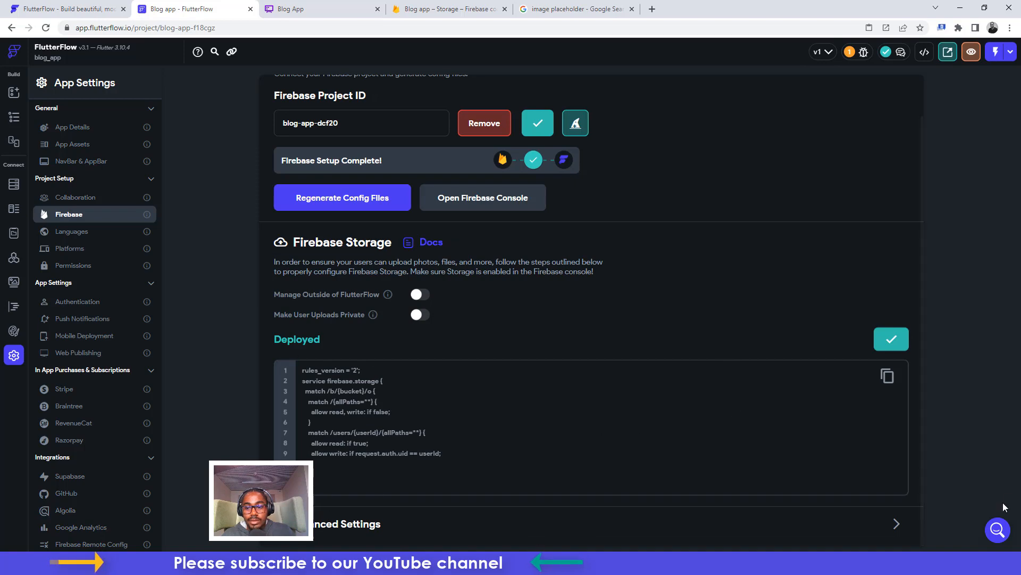
Review the advanced Firebase settings, then launch the app in run mode
left_click(896, 524)
scroll(771, 397, "down", 1)
scroll(771, 399, "up", 1)
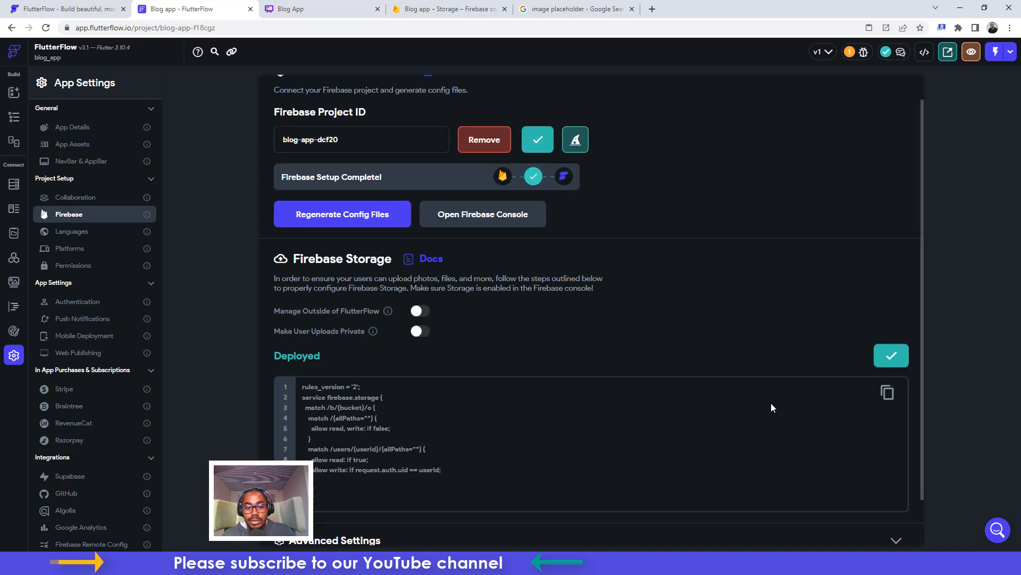
scroll(771, 410, "down", 1)
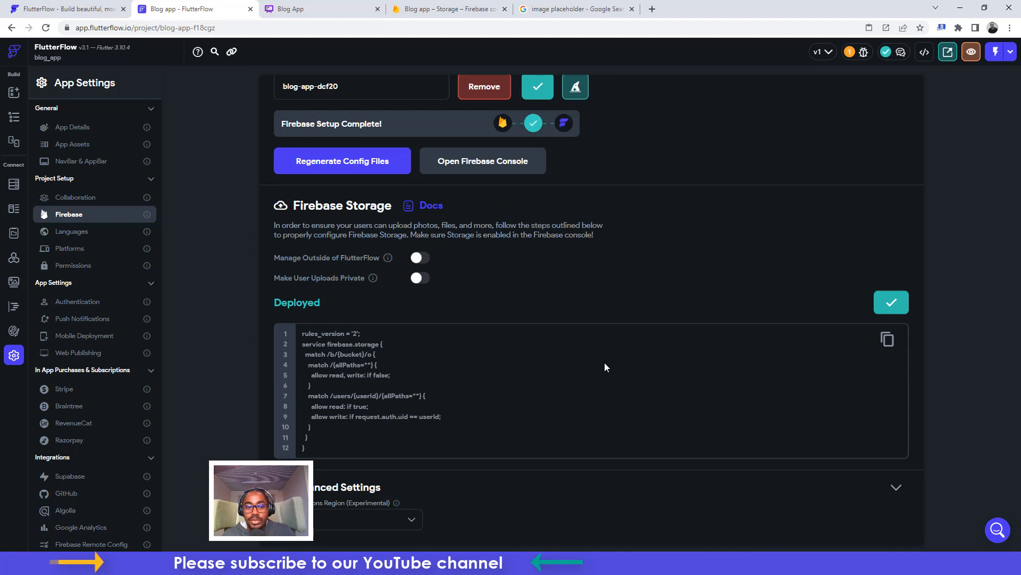
left_click(1011, 52)
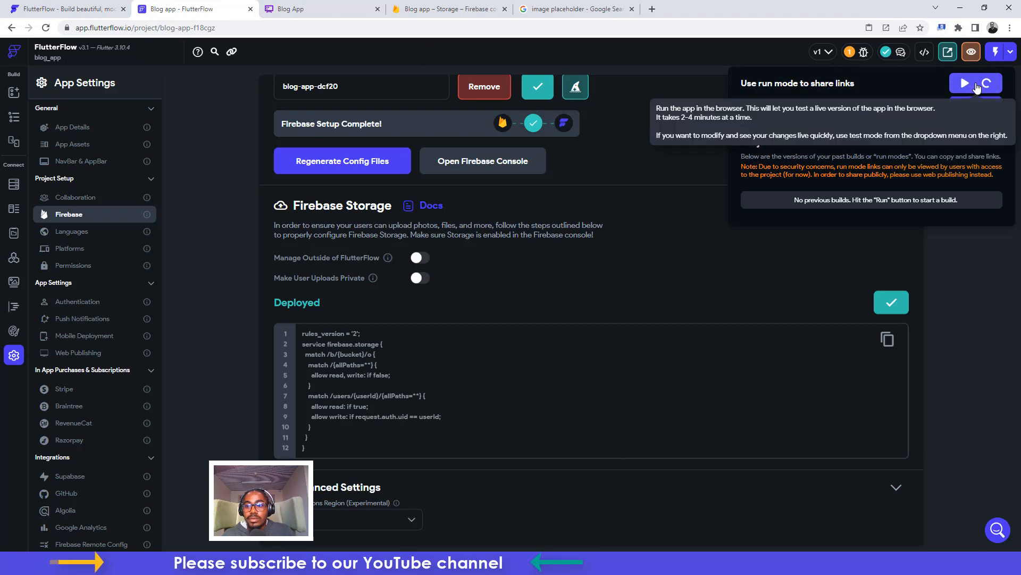
left_click(978, 86)
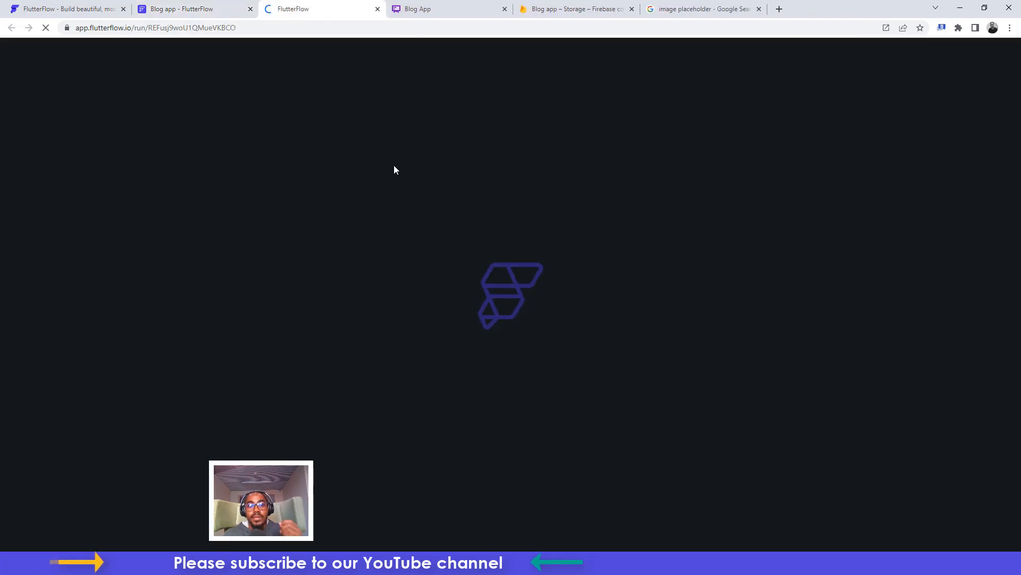
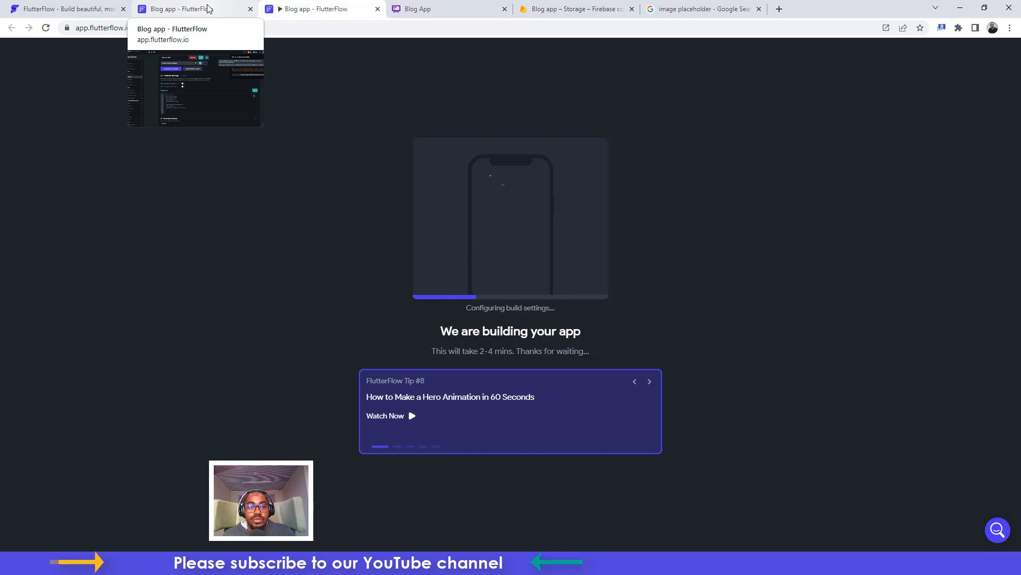
Back in the blog app editor, close Run Versions, open the login page, and add a new page
left_click(208, 8)
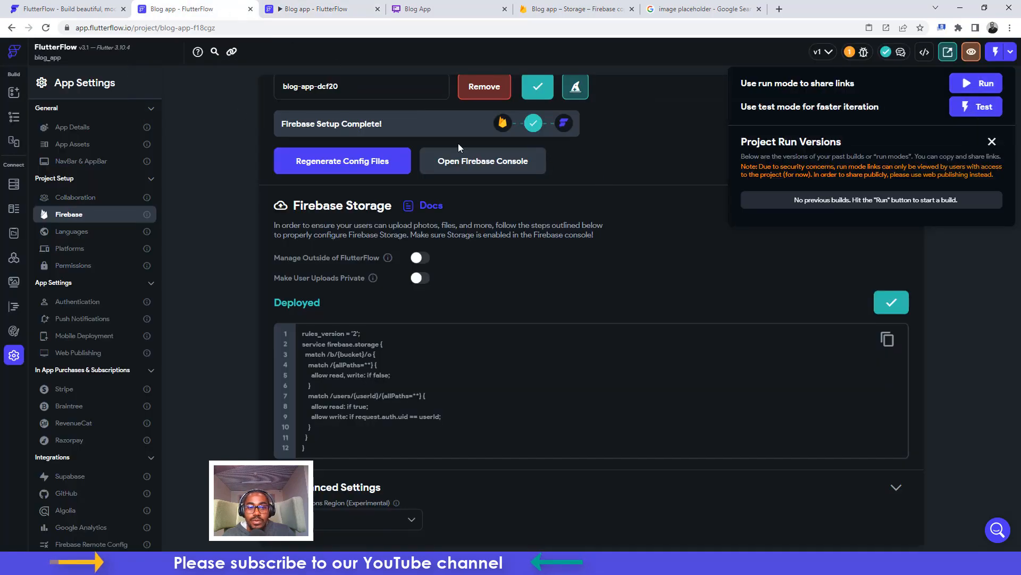
left_click(214, 151)
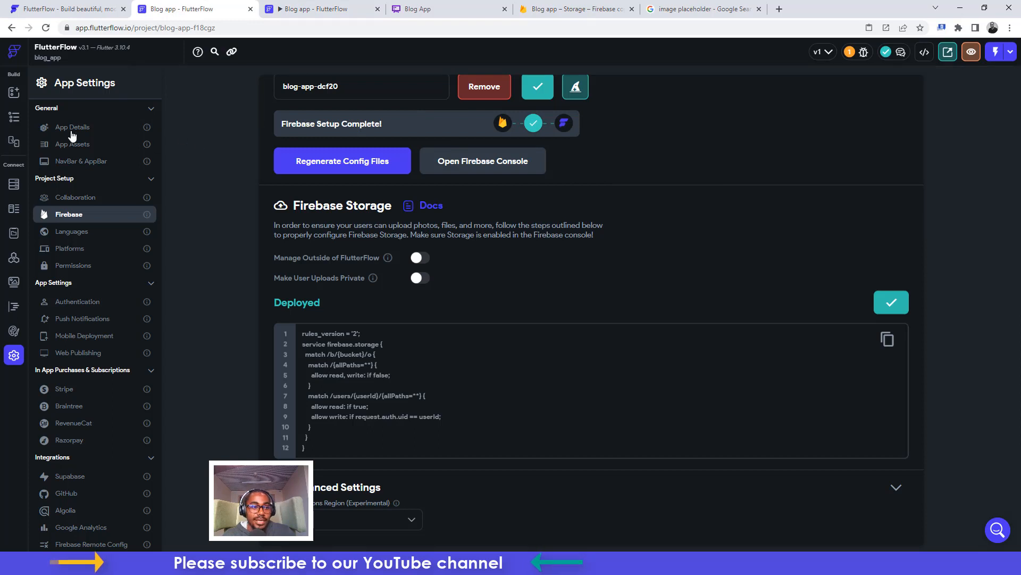
left_click(14, 118)
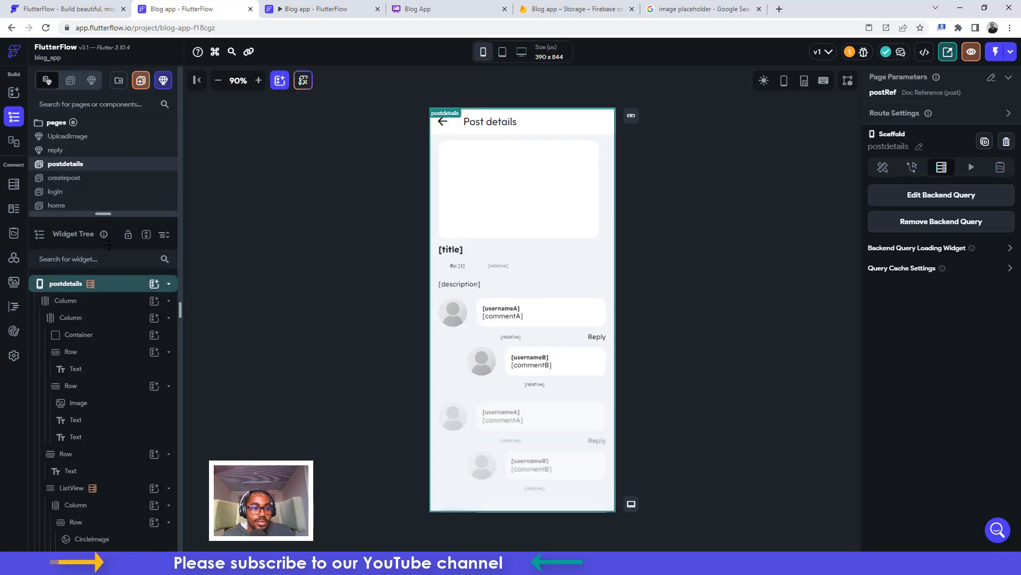
left_click_drag(100, 212, 103, 281)
left_click(55, 193)
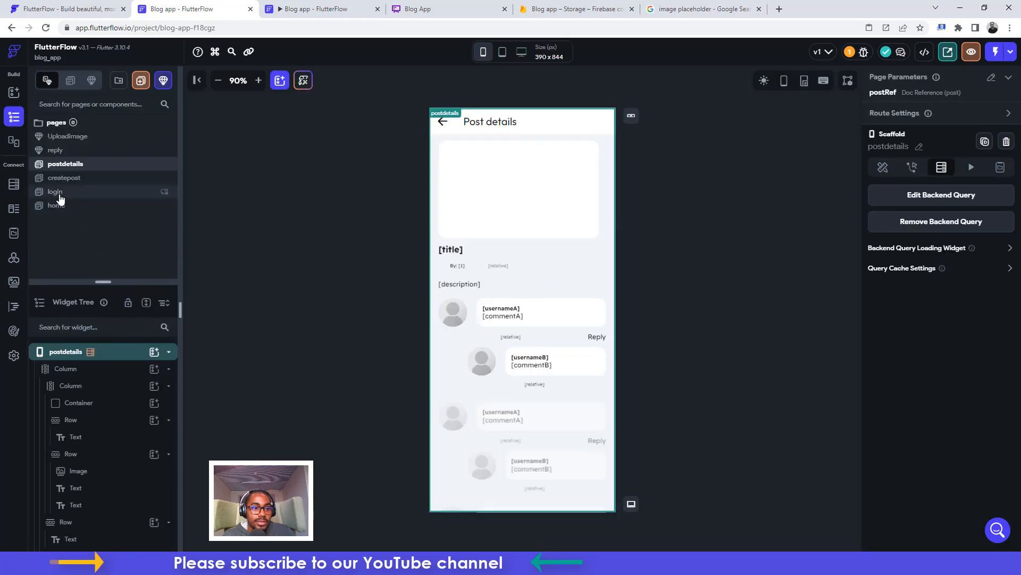
left_click(140, 81)
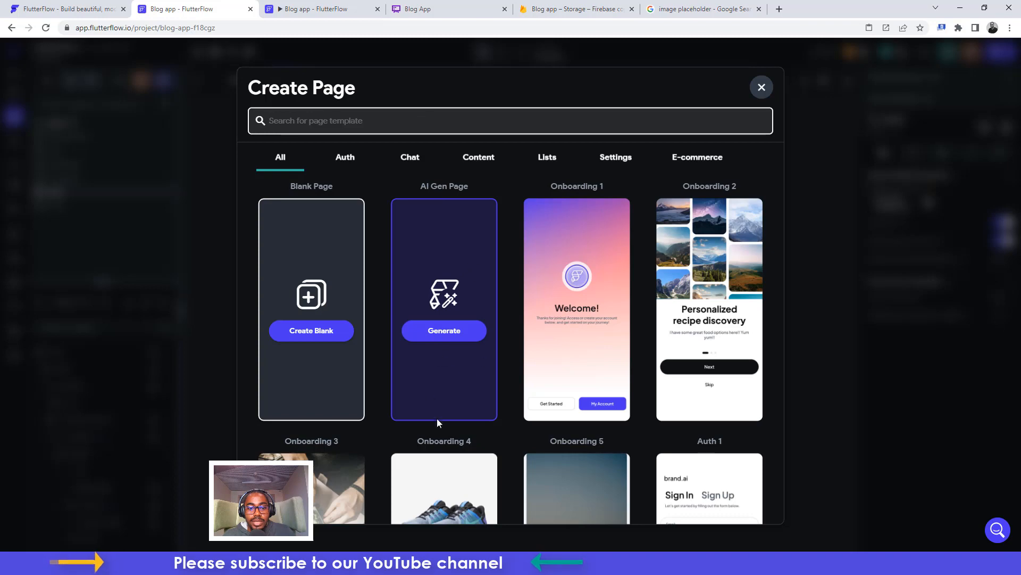
Generate an AI page from a prompt asking for title, description and upload image text fields
left_click(449, 336)
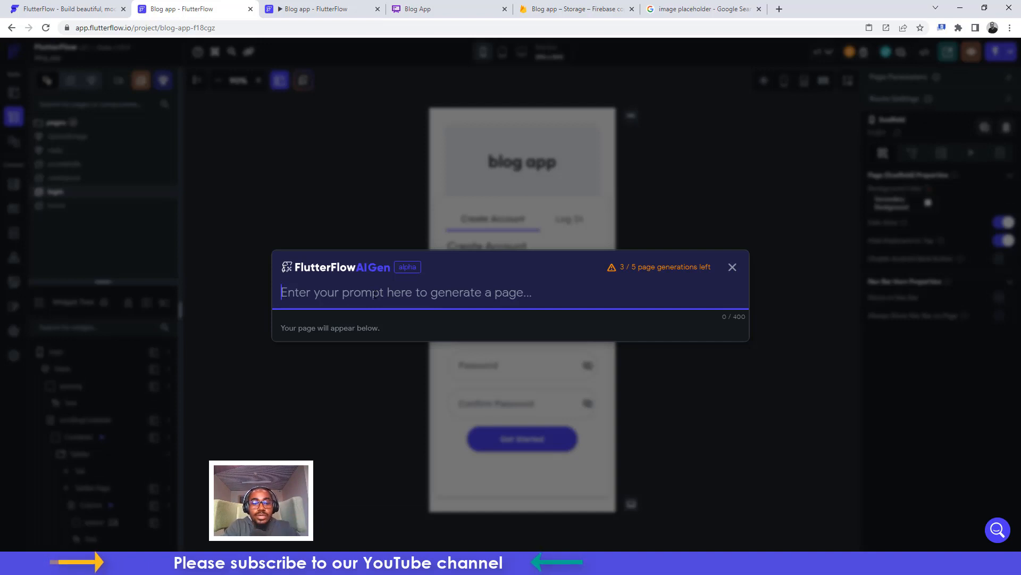
type("Cr")
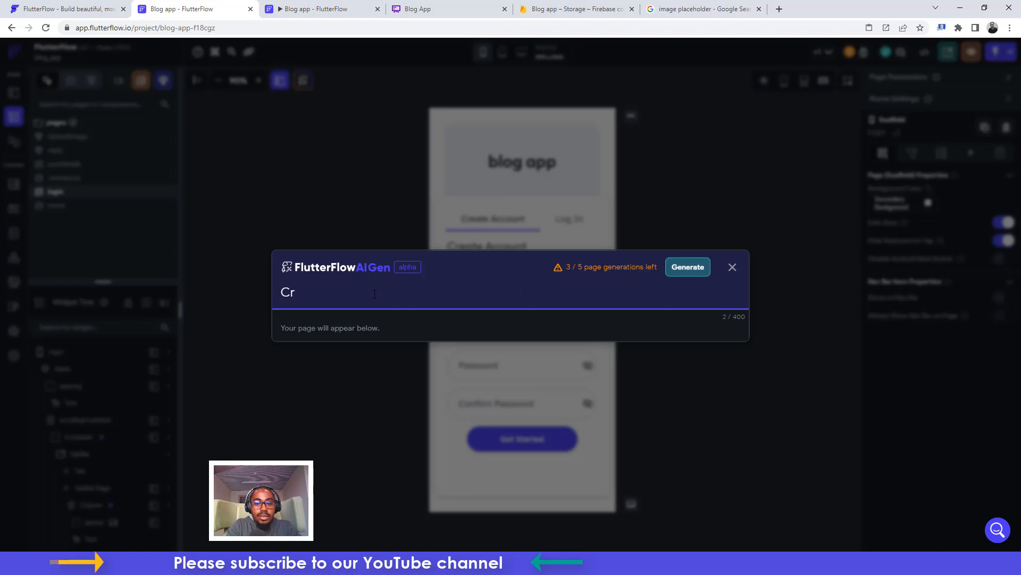
type("eate a page")
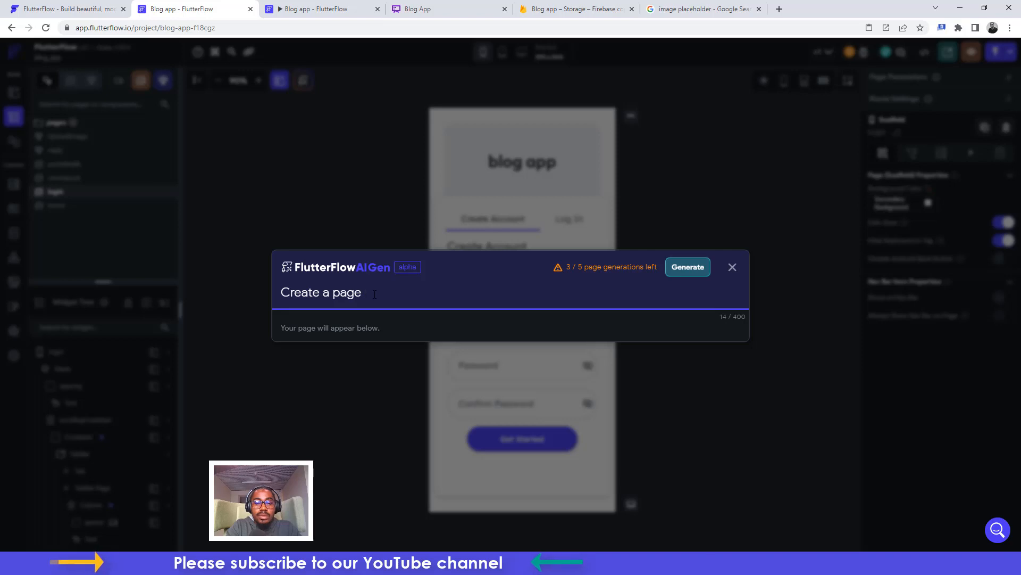
type("wi")
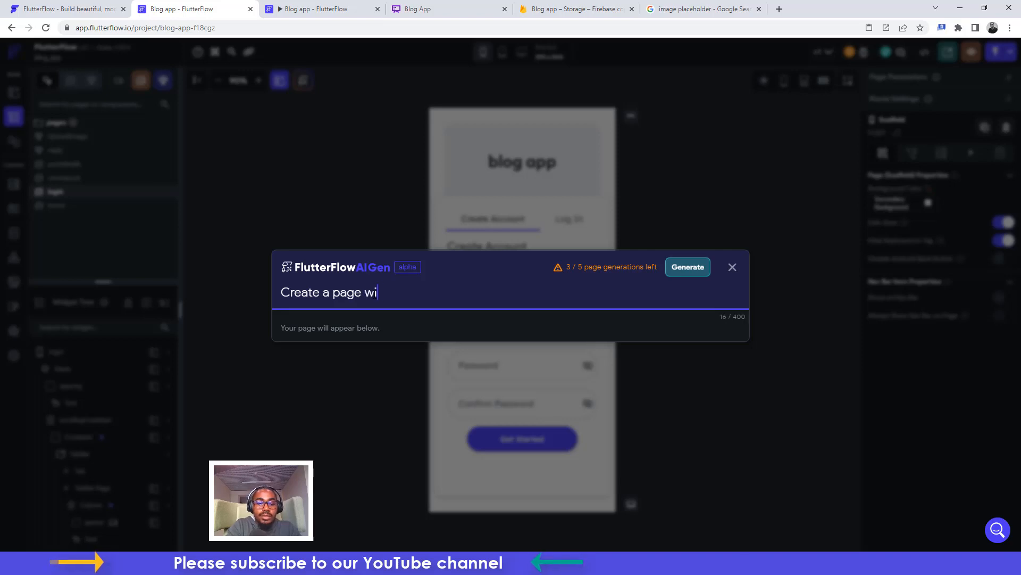
type("th textfields")
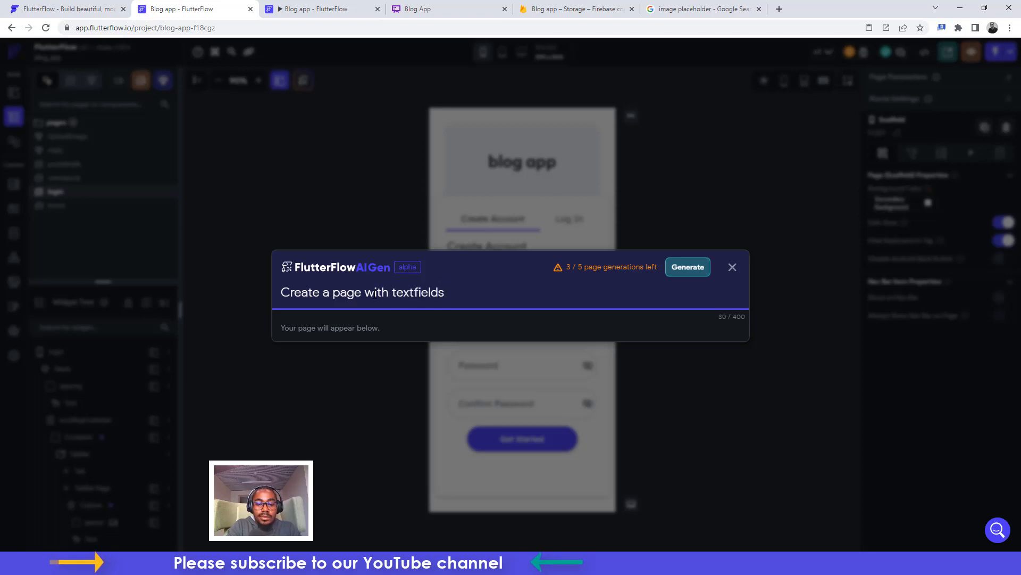
type(" f")
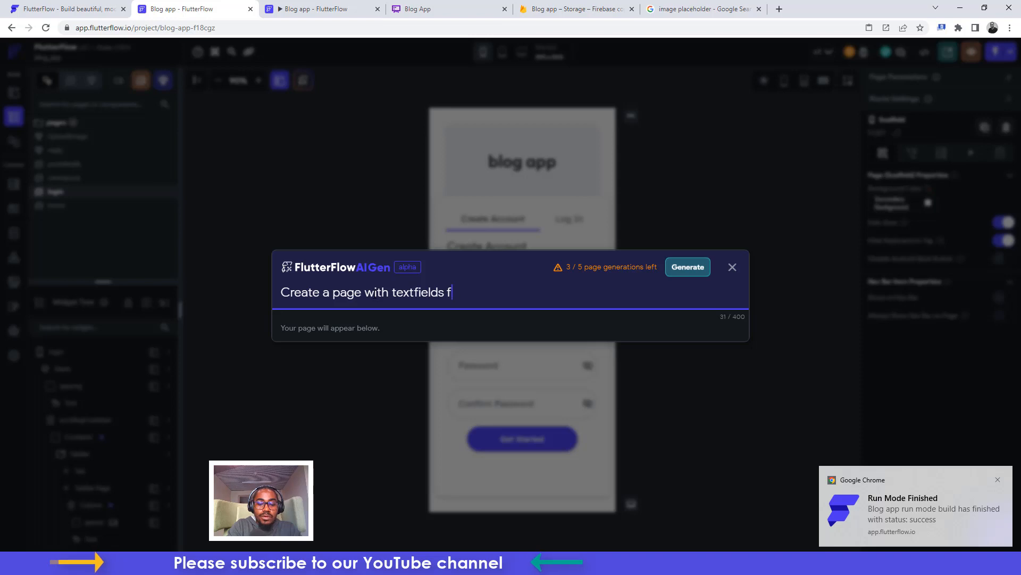
type("ror title, d")
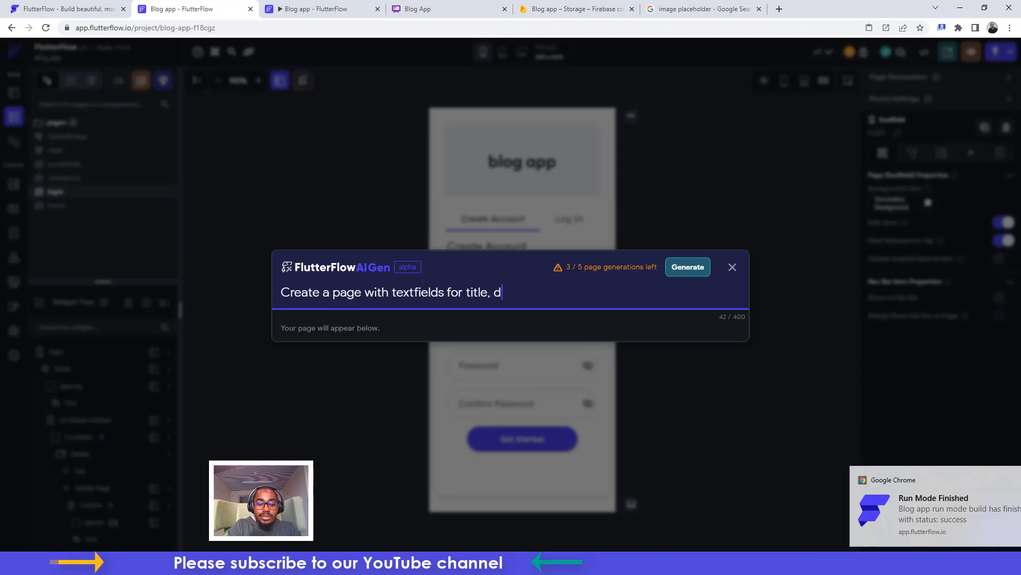
type("escription ")
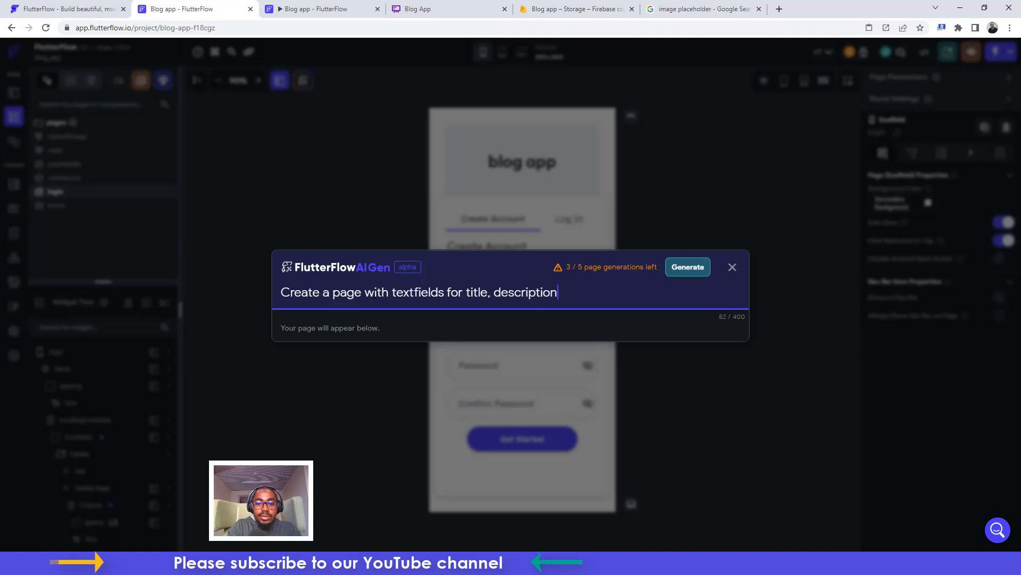
type("and up")
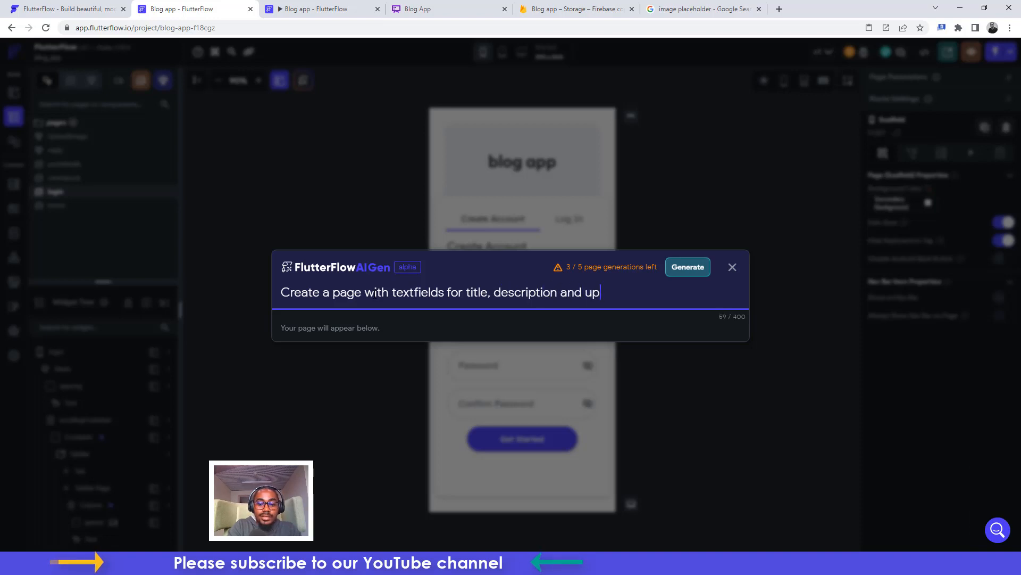
type(";load image")
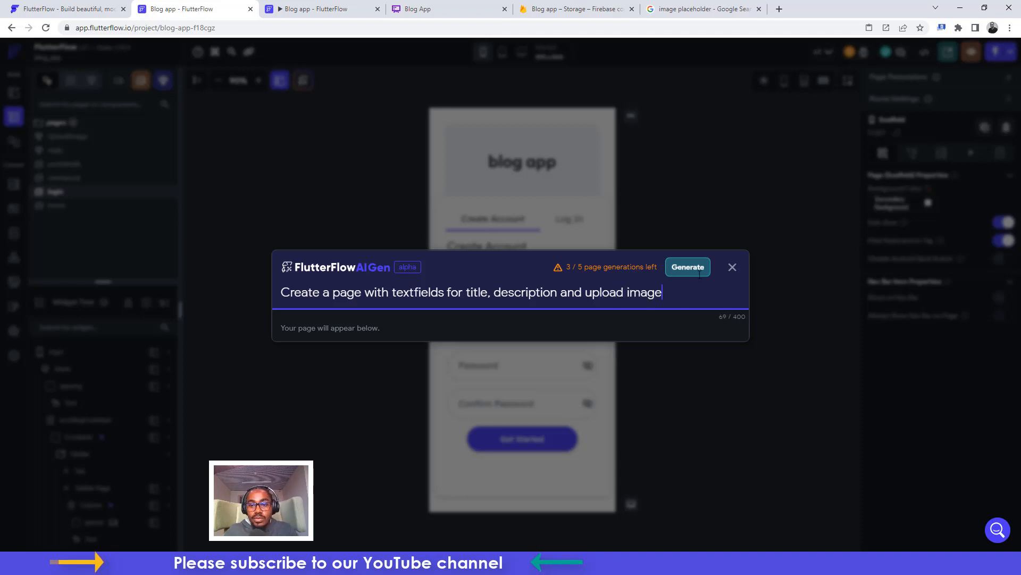
left_click(688, 267)
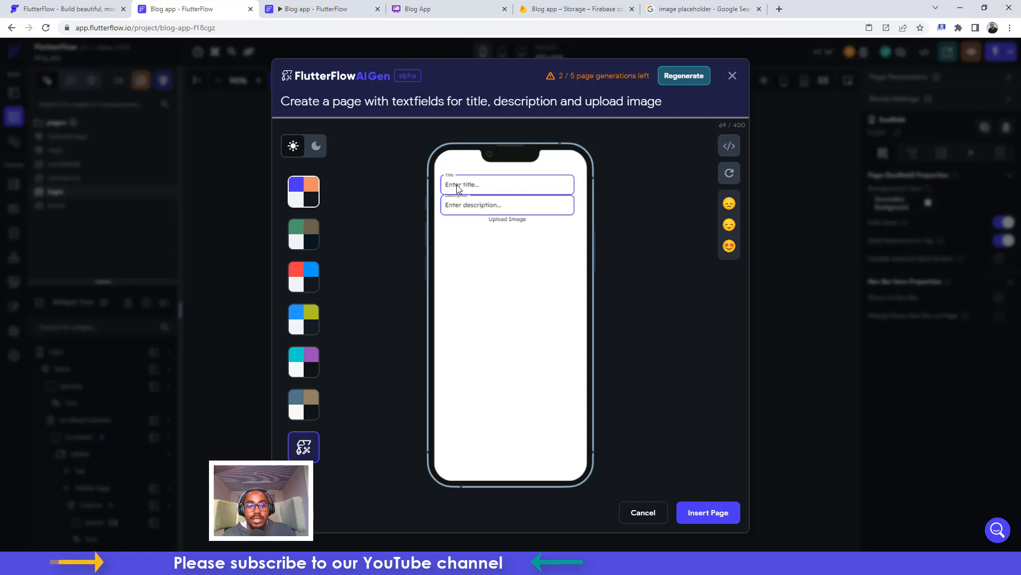
Insert the generated page as 'testpost', rate it loved, and view the app in Run mode
left_click(706, 503)
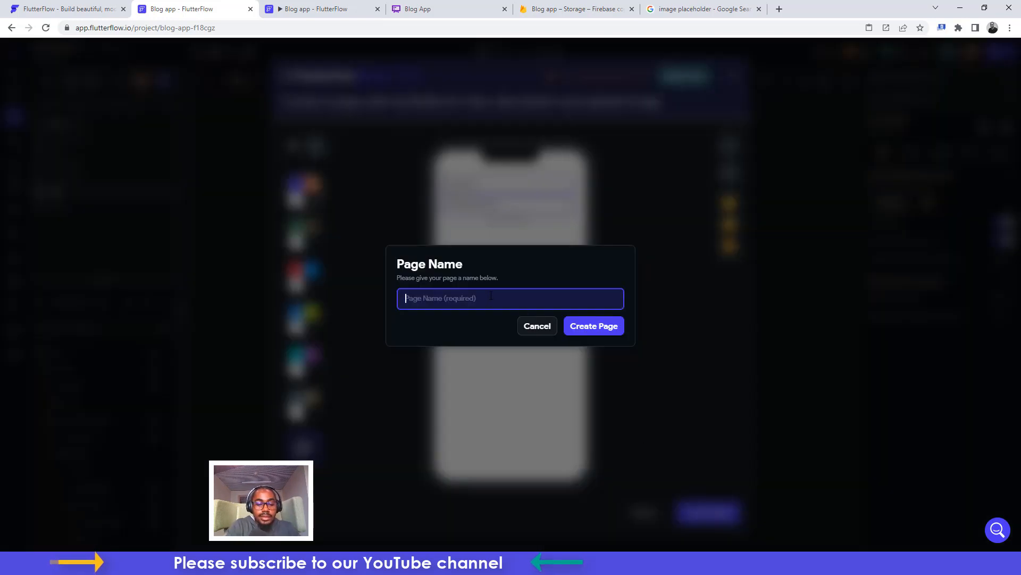
type("testpost")
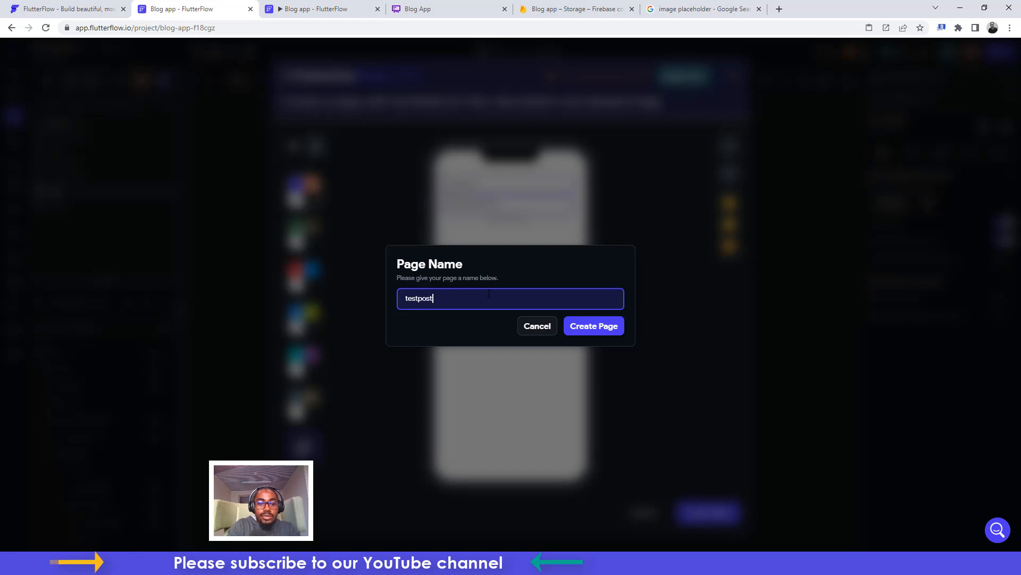
left_click(607, 328)
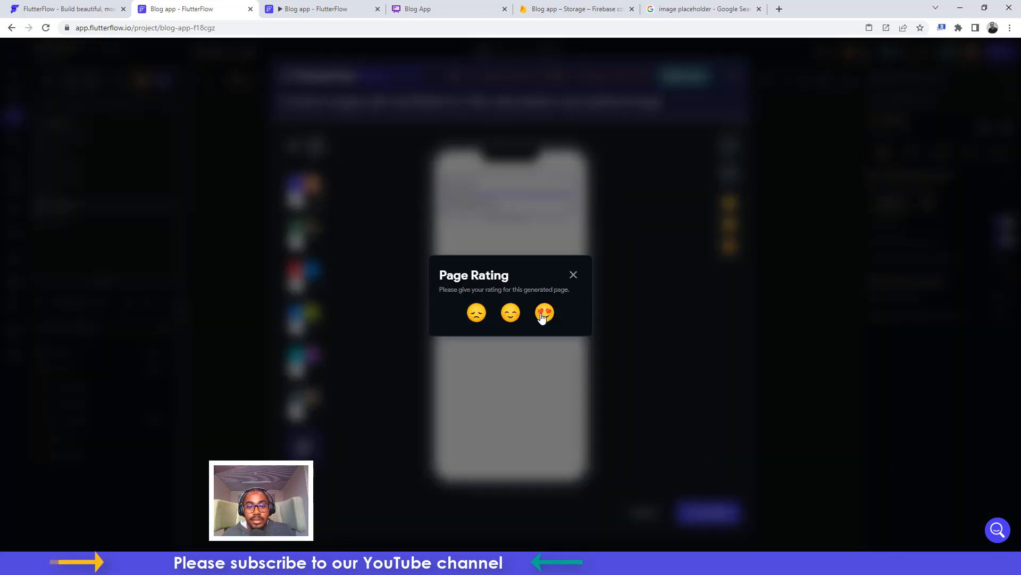
left_click(543, 314)
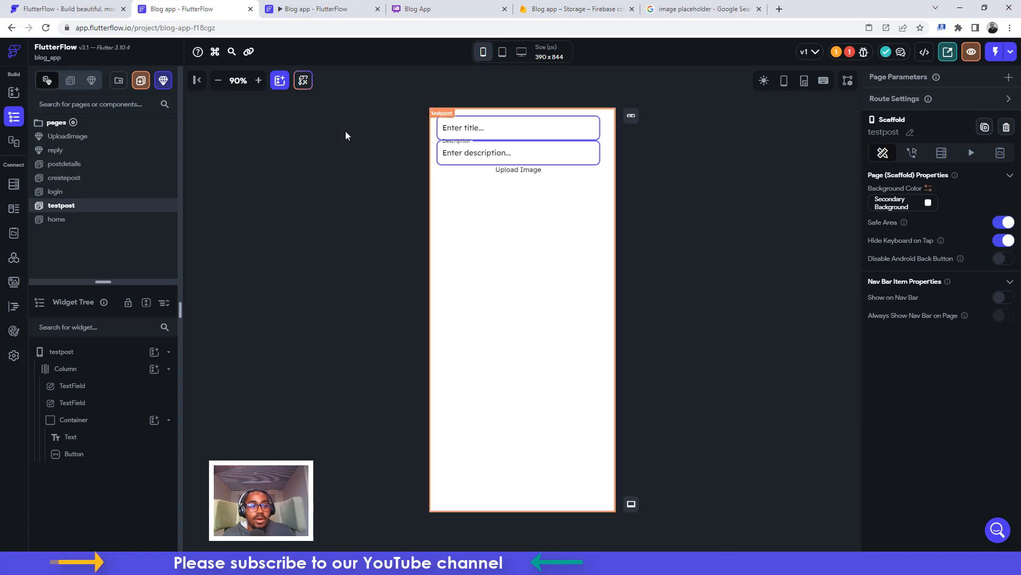
left_click(326, 6)
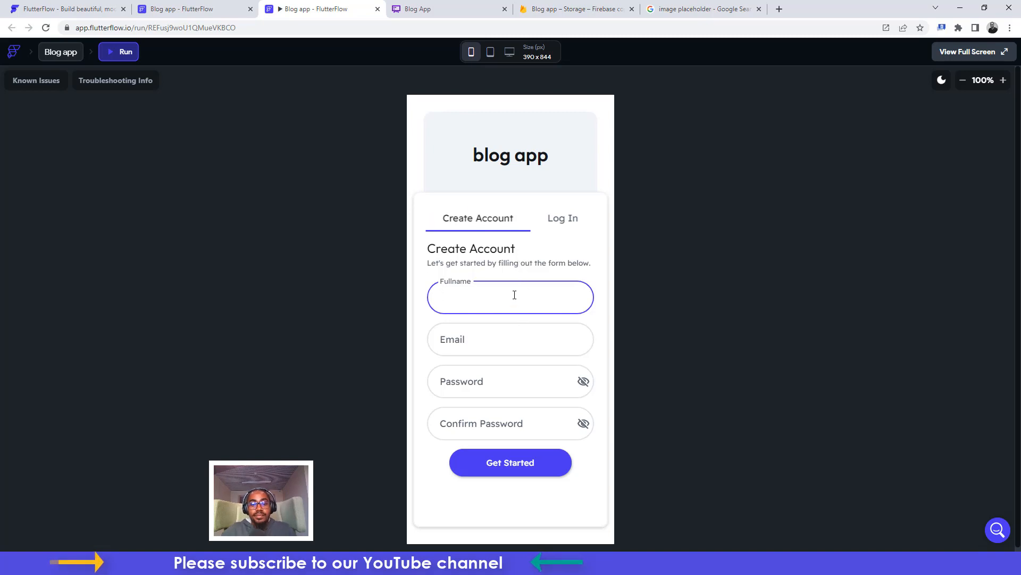
Fill the Create Account form with a test name, an email address and a password, then submit
type("test")
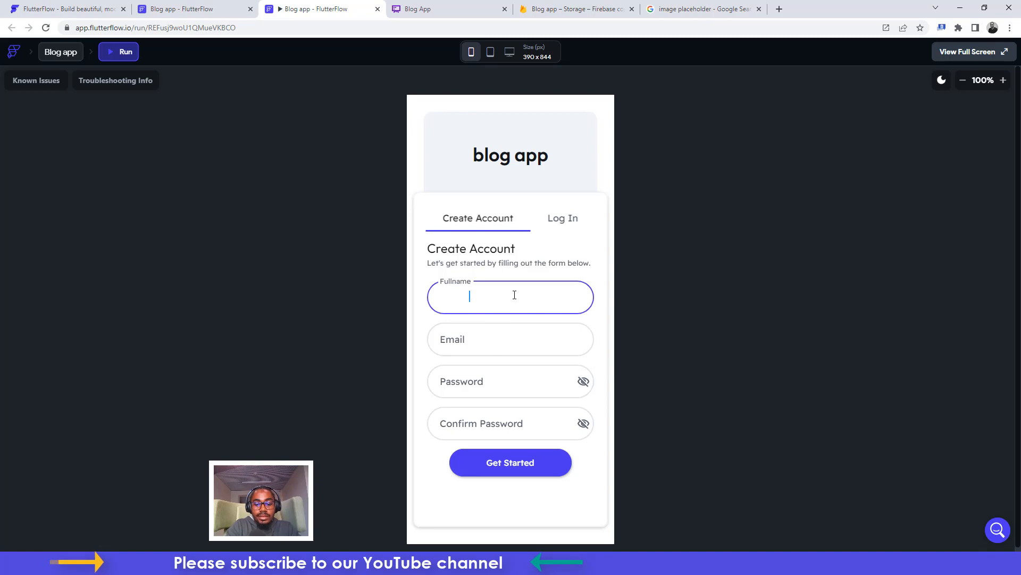
type("e")
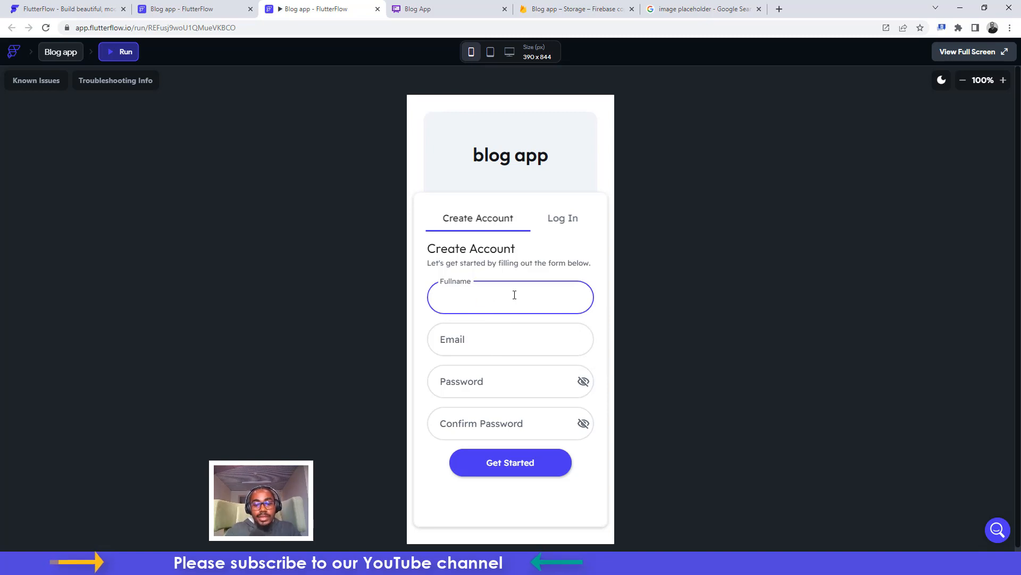
left_click(464, 343)
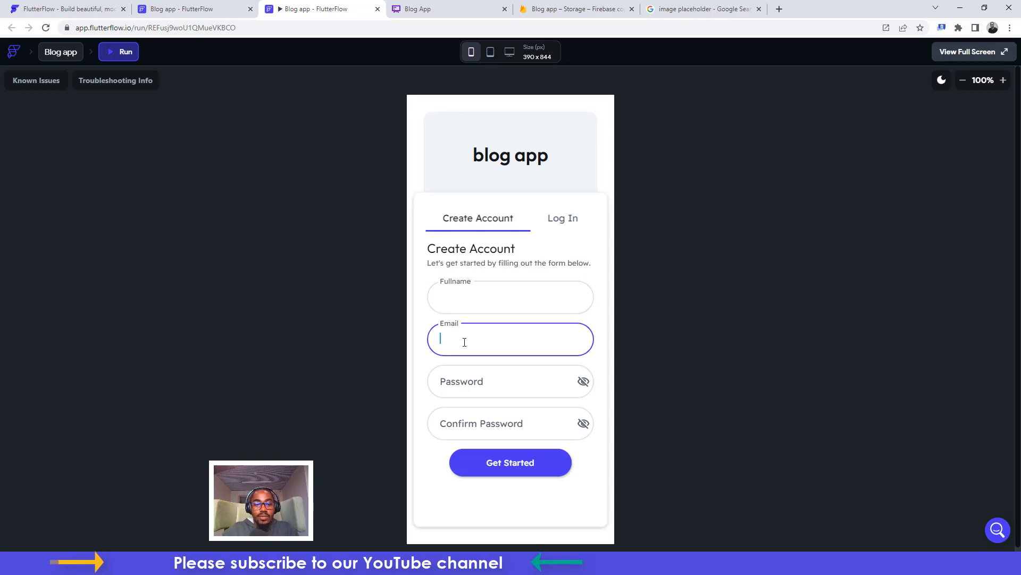
left_click(465, 343)
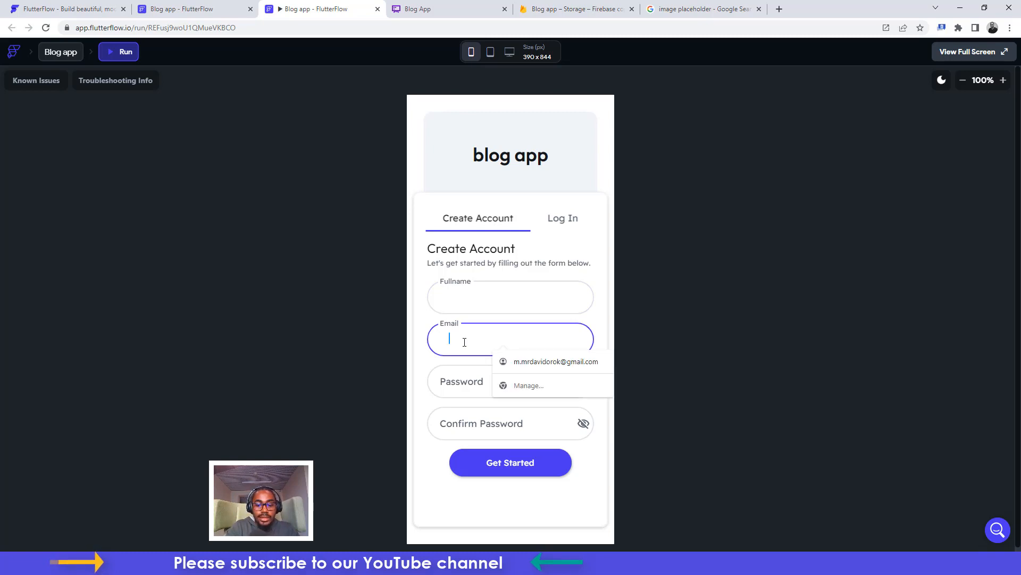
left_click(465, 342)
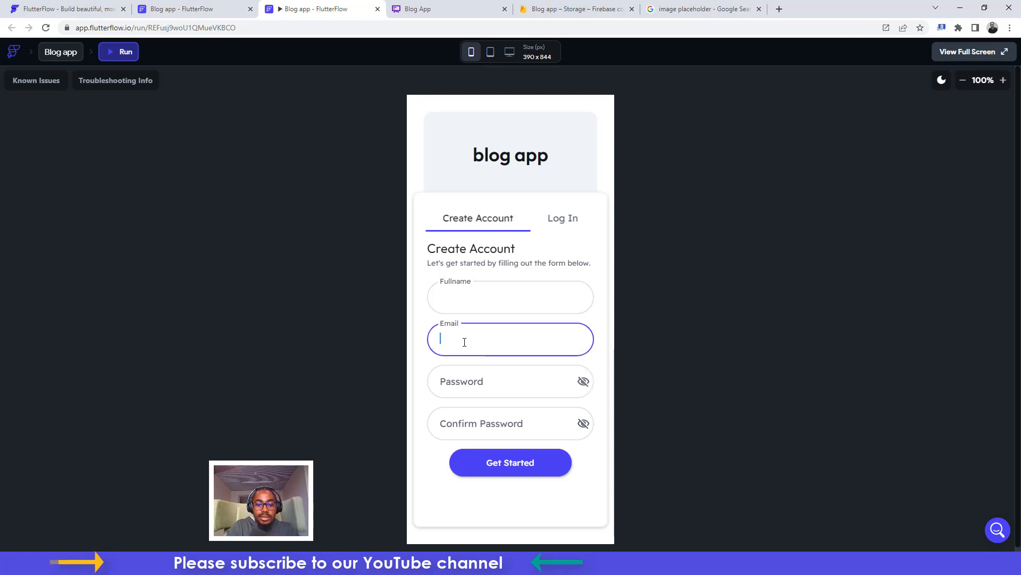
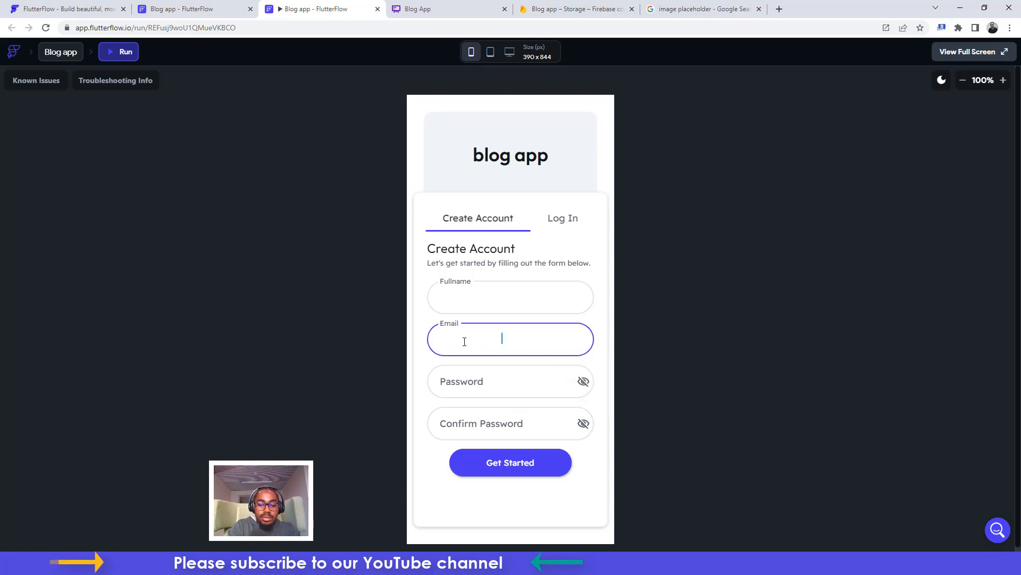
key("Tab")
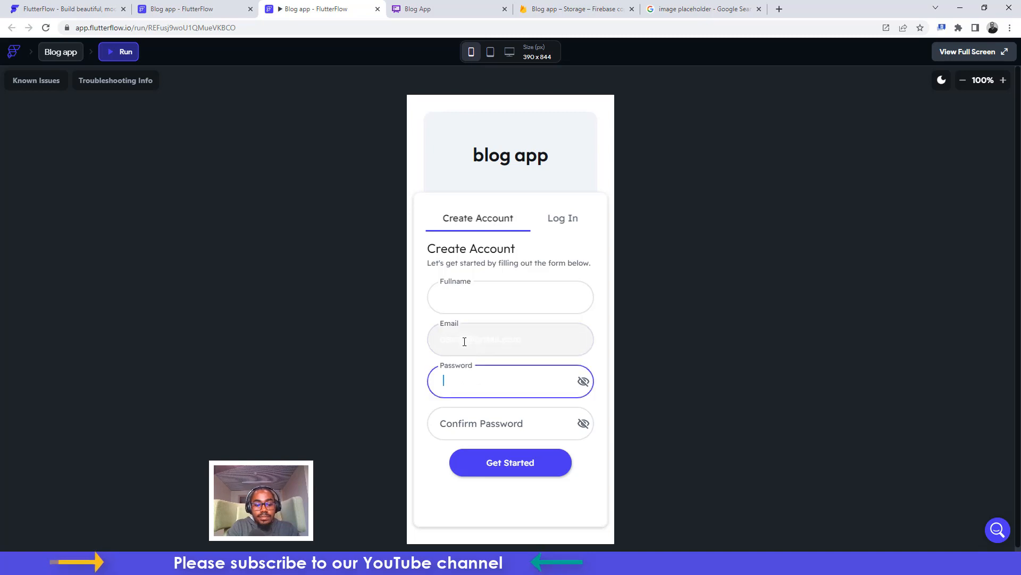
type("p")
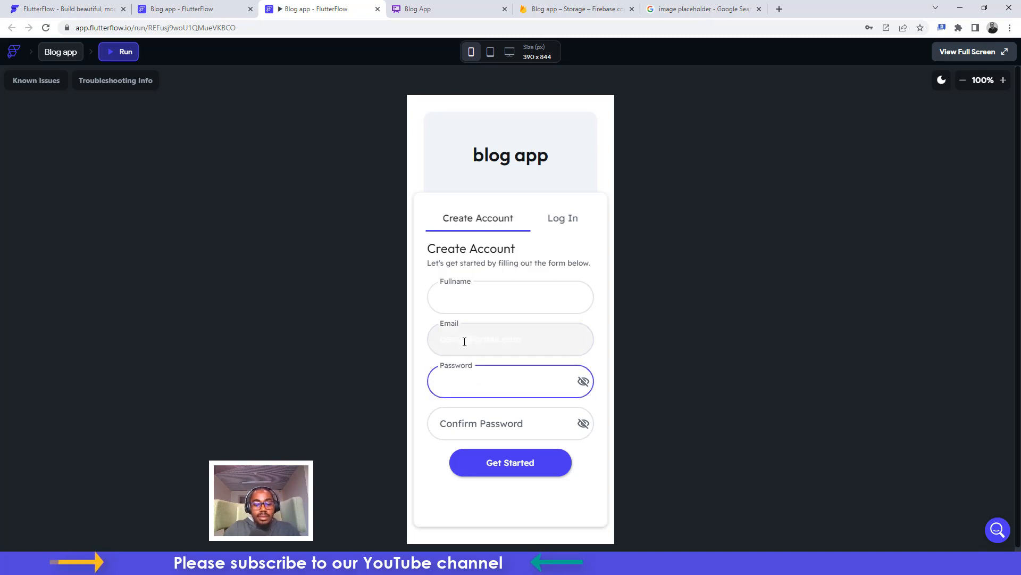
left_click(469, 423)
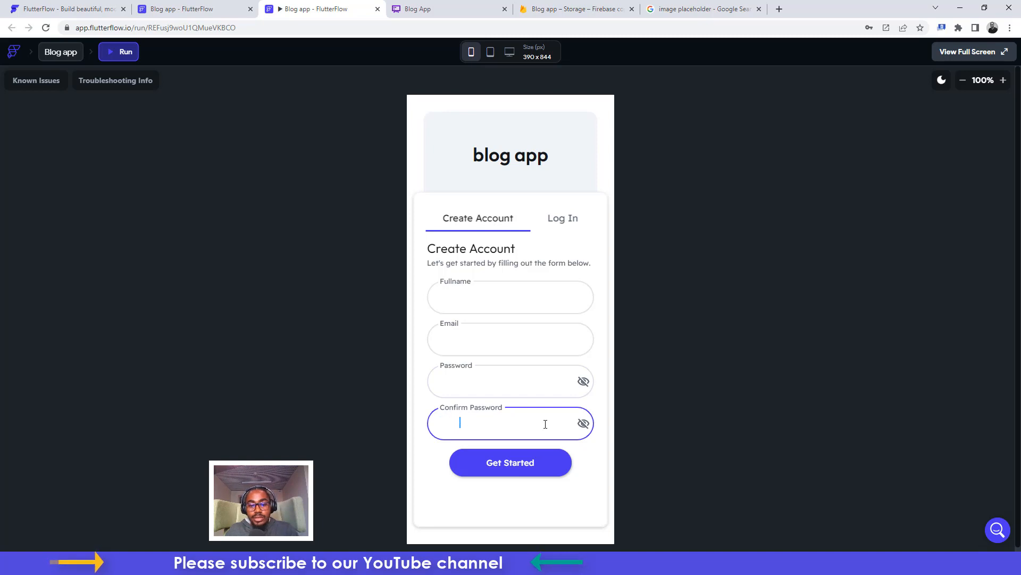
left_click(522, 466)
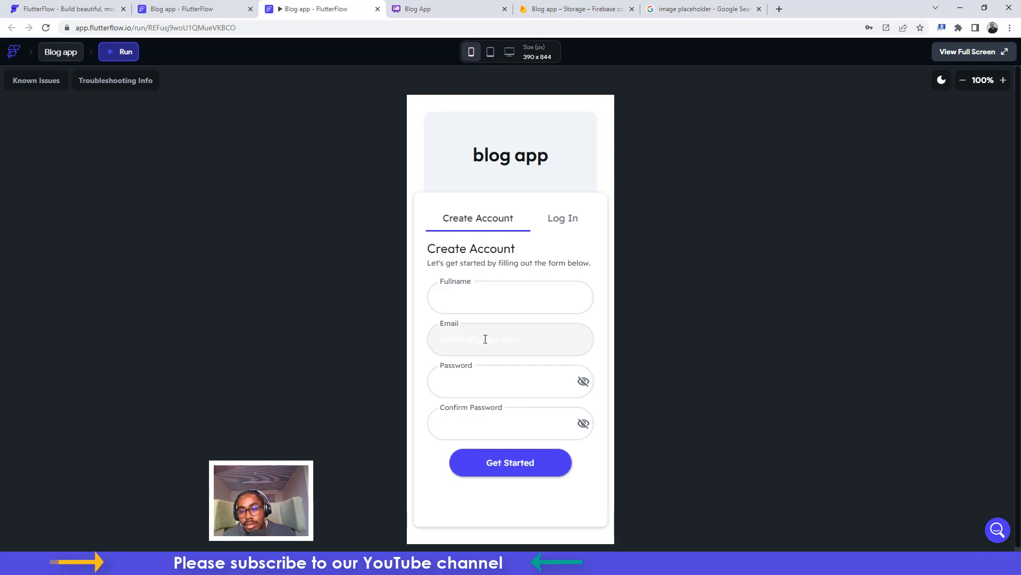
Revisit the email and password fields and resubmit the sign-up form
left_click(449, 381)
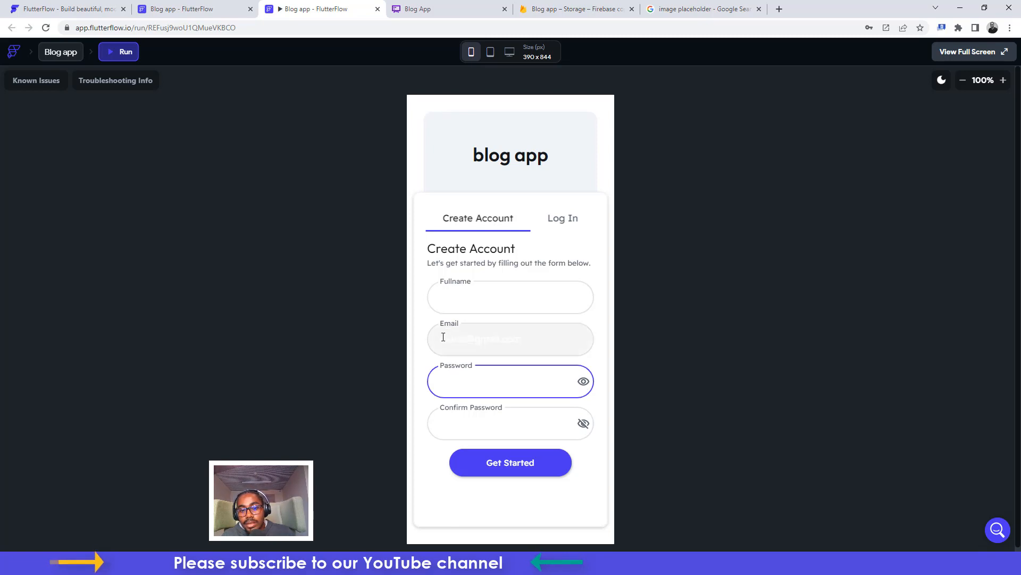
left_click(449, 291)
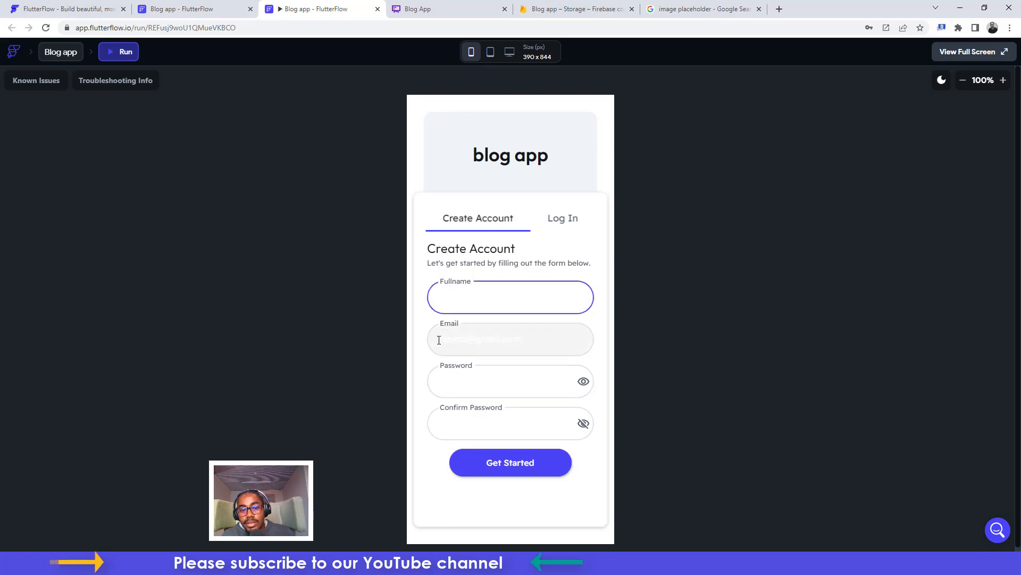
left_click(440, 339)
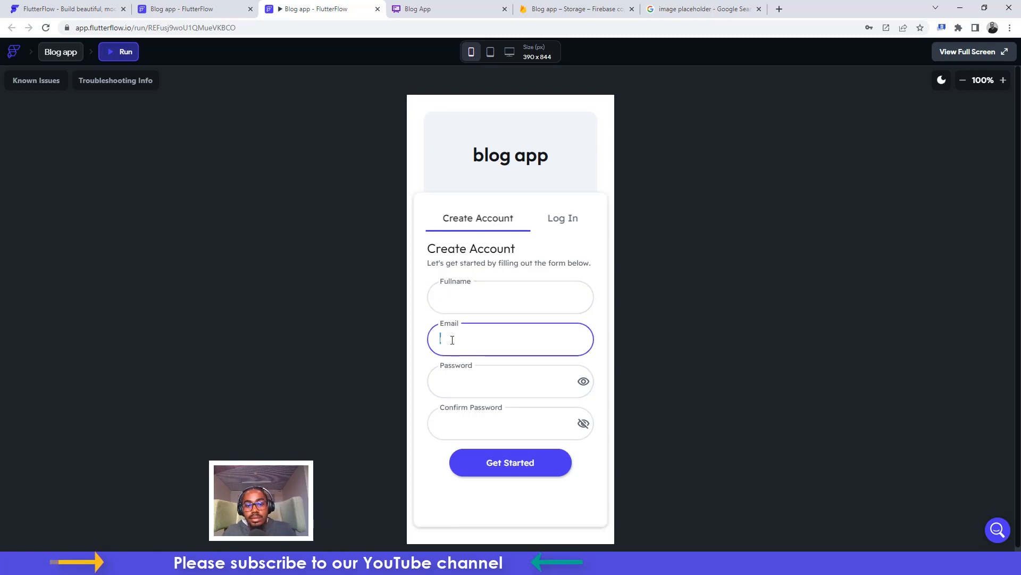
key("Tab")
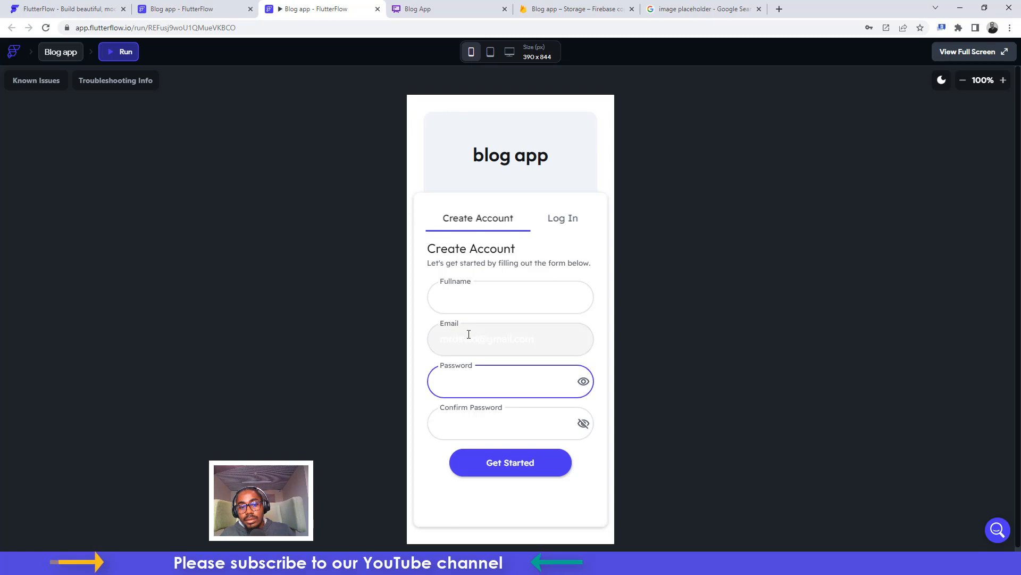
left_click(478, 340)
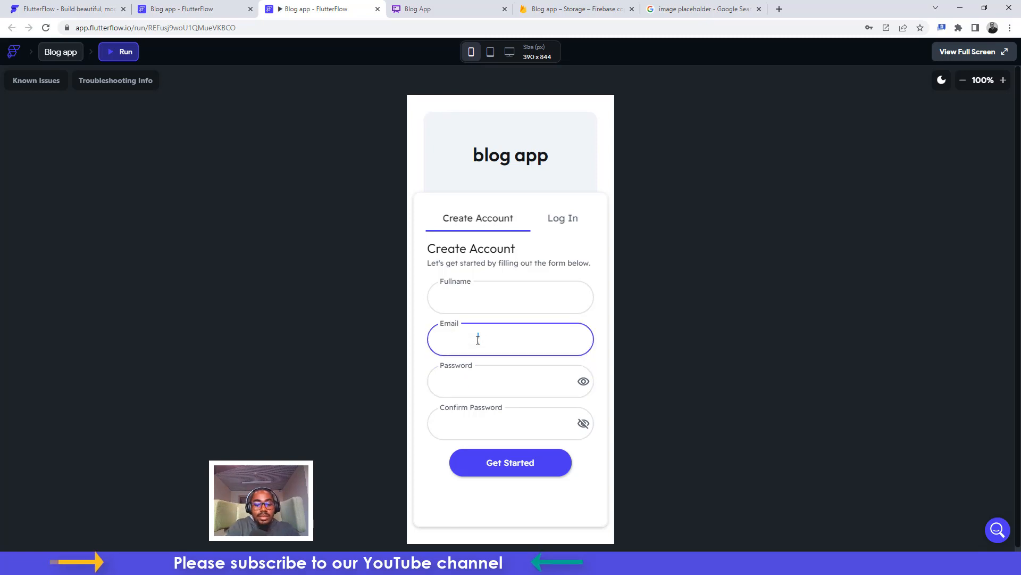
left_click(513, 473)
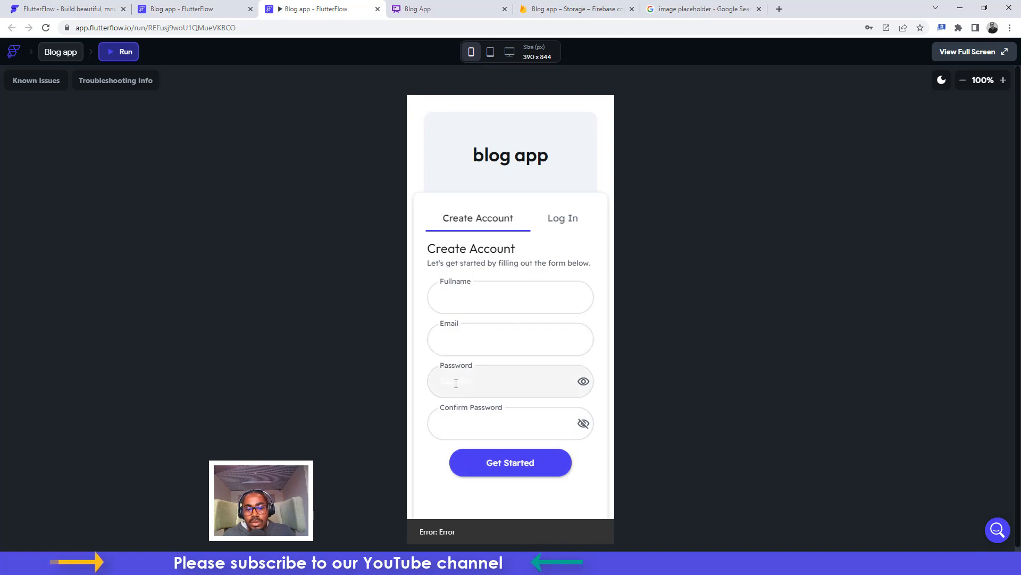
Reveal and reselect the confirm password, submit again, and see the error before returning to the editor
left_click(439, 422)
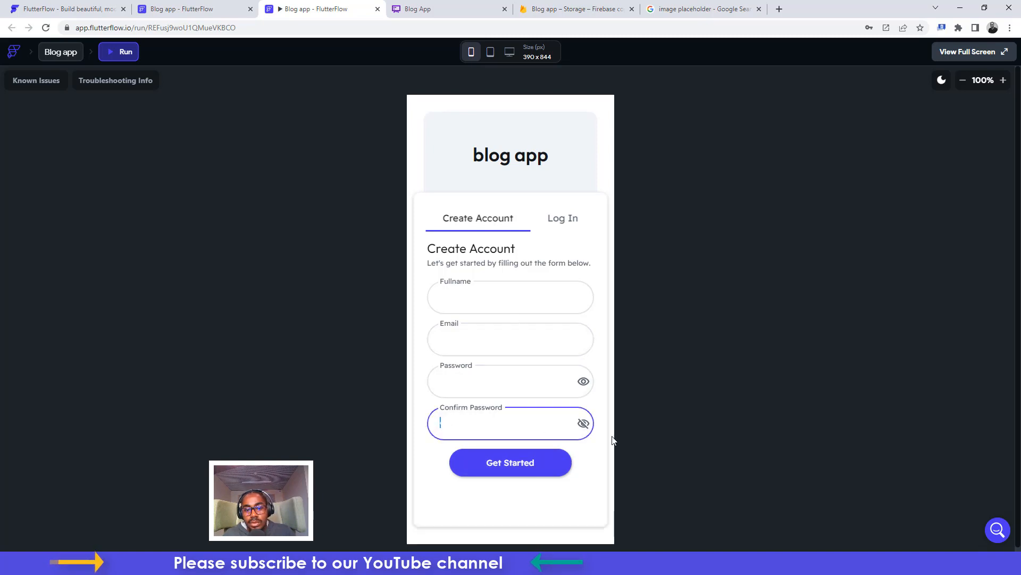
left_click(469, 380)
left_click(462, 422)
left_click(457, 380)
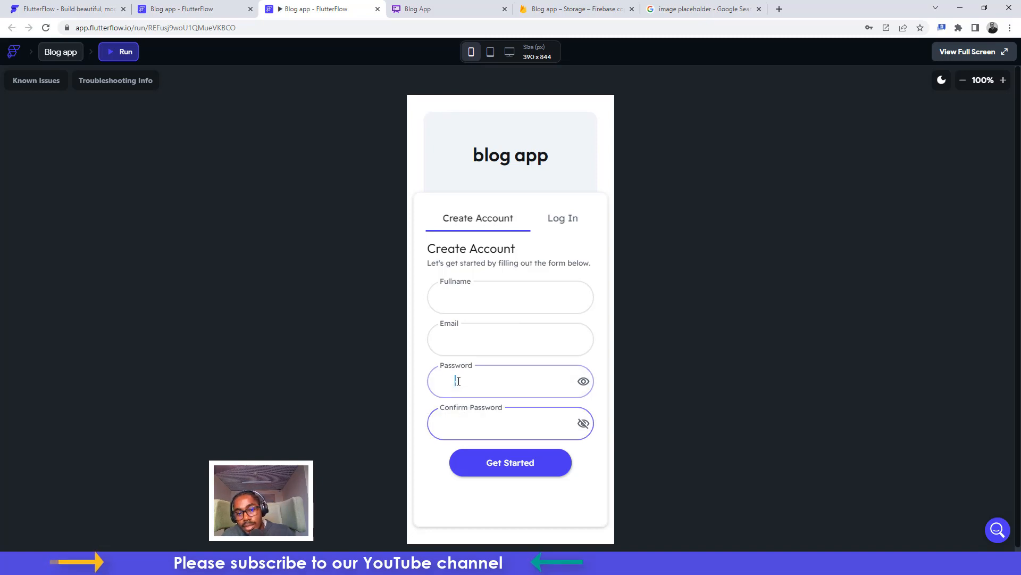
left_click(468, 423)
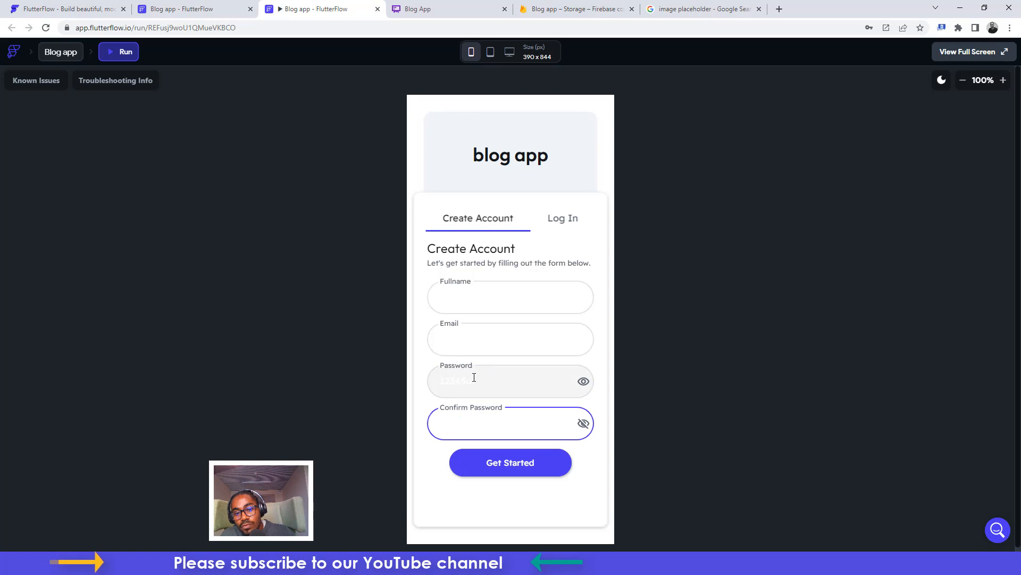
double_click(442, 423)
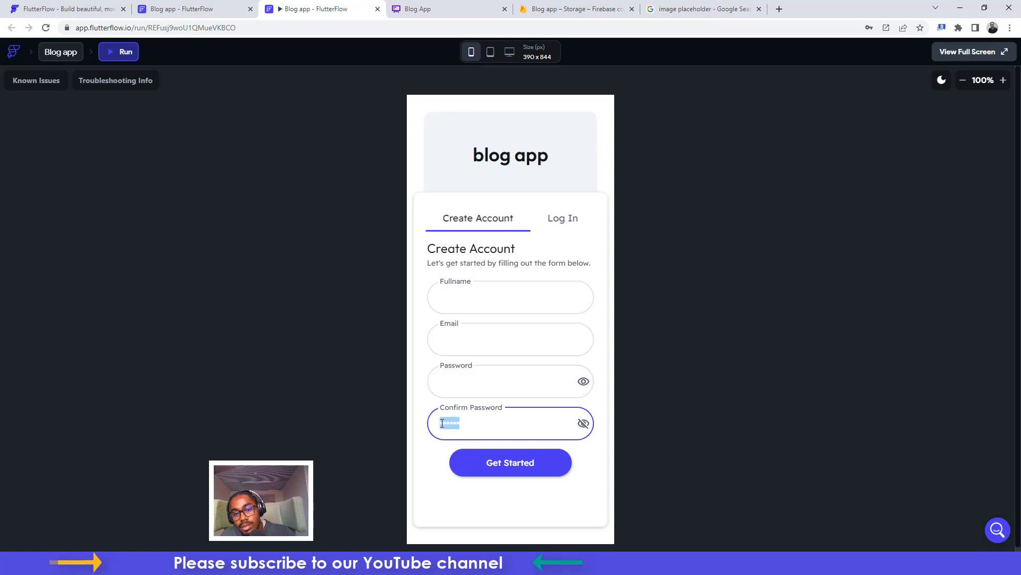
left_click(583, 422)
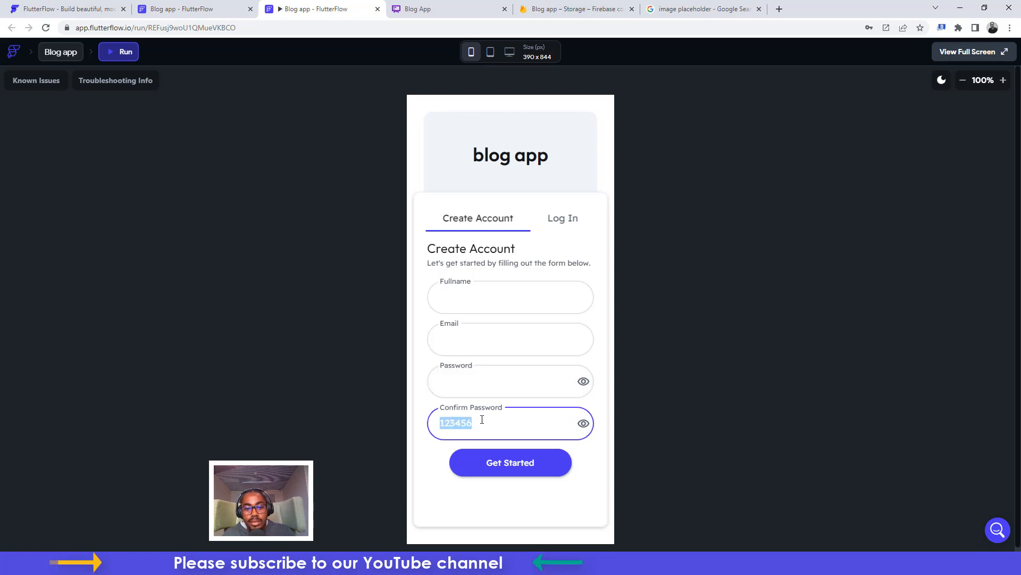
left_click(498, 463)
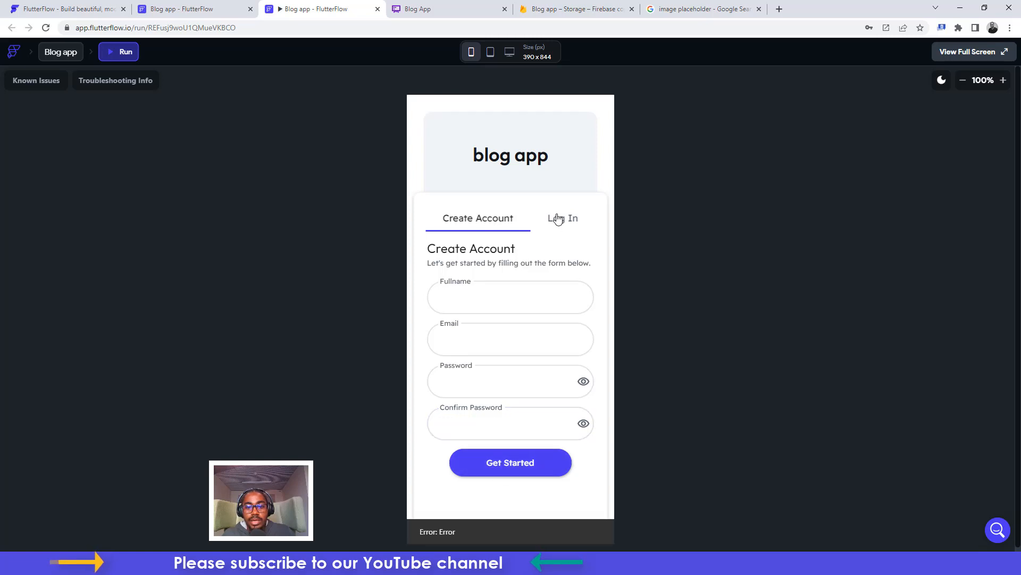
left_click(465, 293)
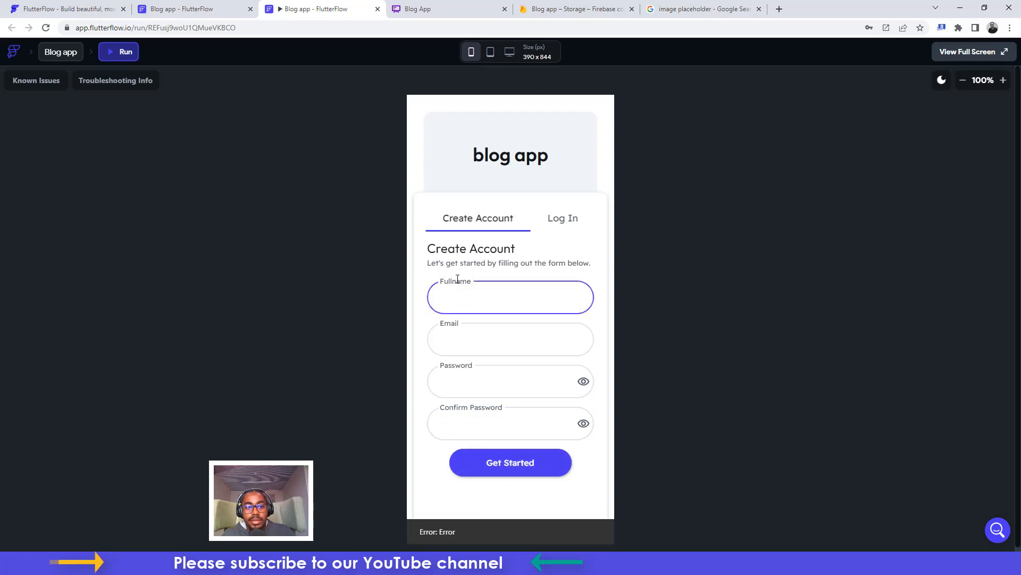
left_click(176, 8)
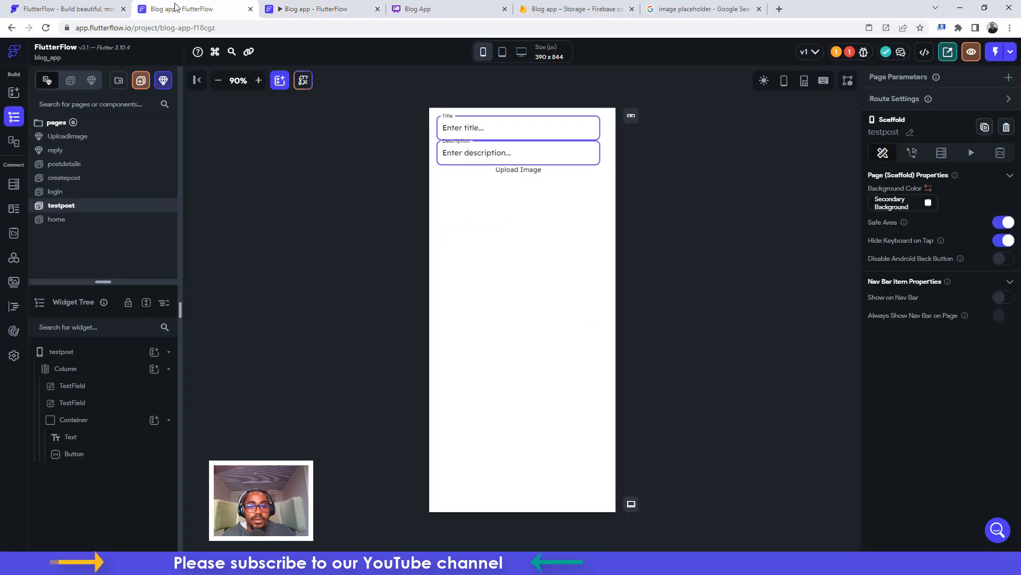
Set Get Started's Create Account action to Email auth using the emailAddress and password fields
left_click(69, 195)
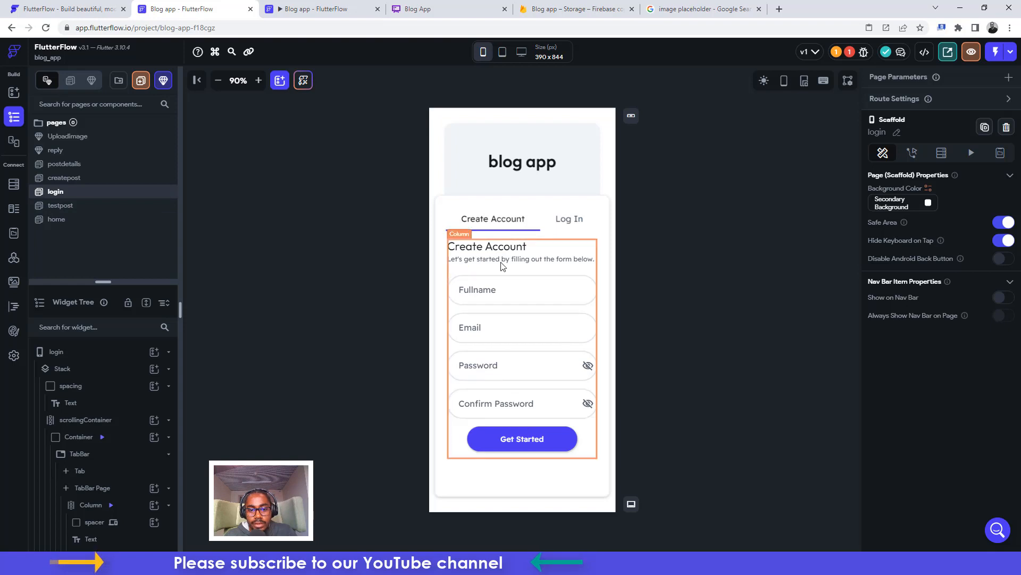
left_click(506, 440)
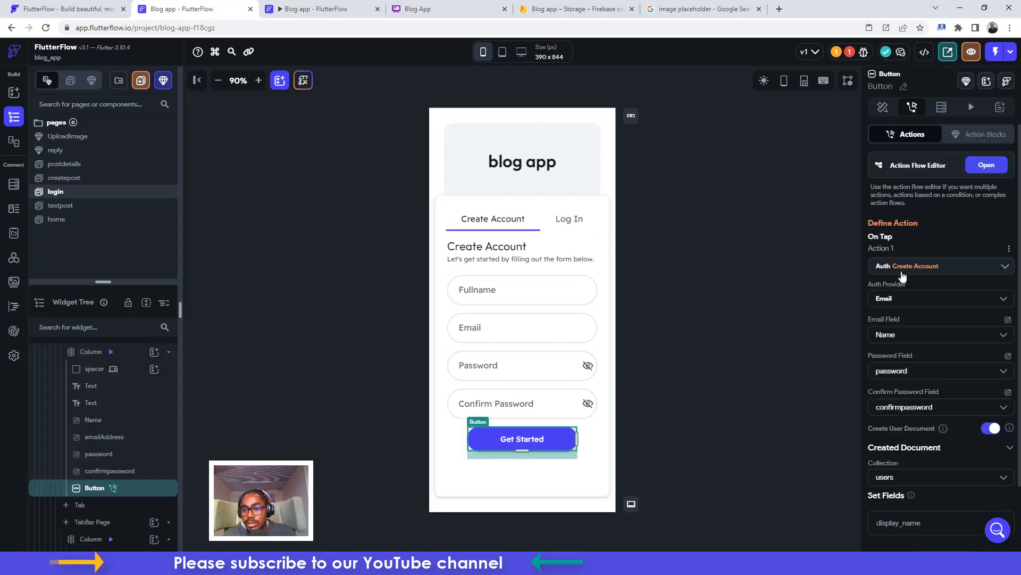
left_click(900, 304)
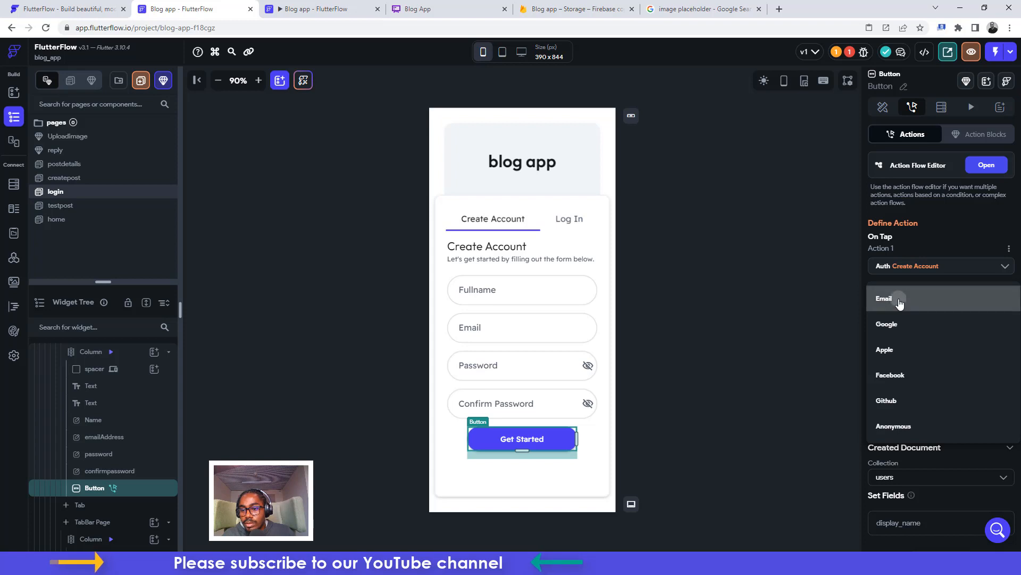
left_click(900, 301)
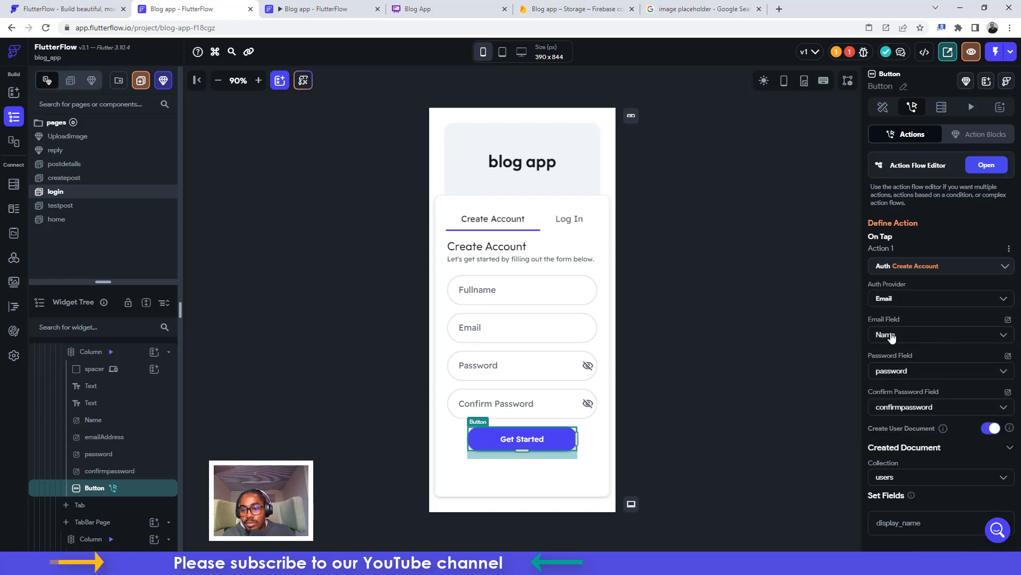
left_click(892, 337)
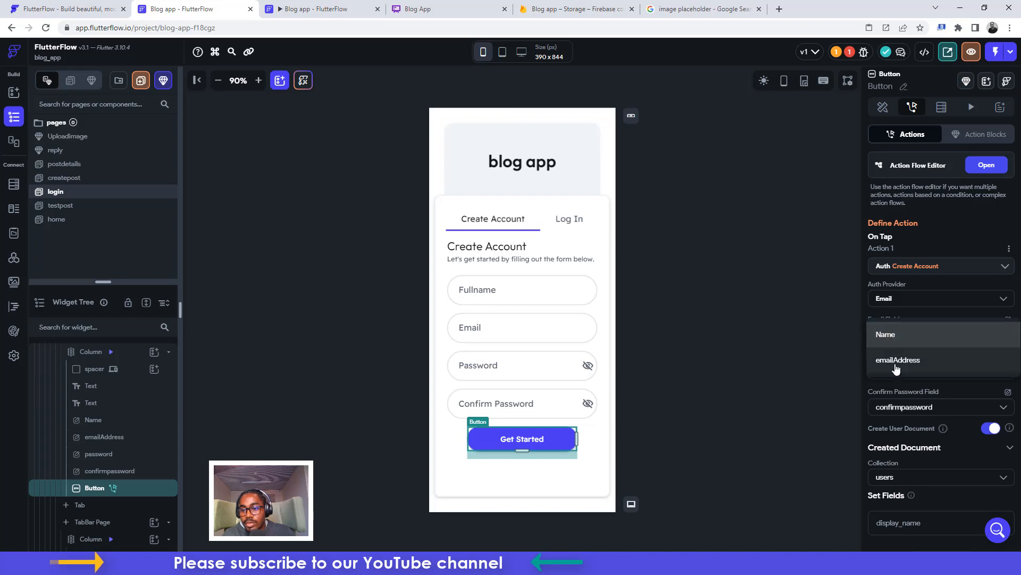
left_click(896, 362)
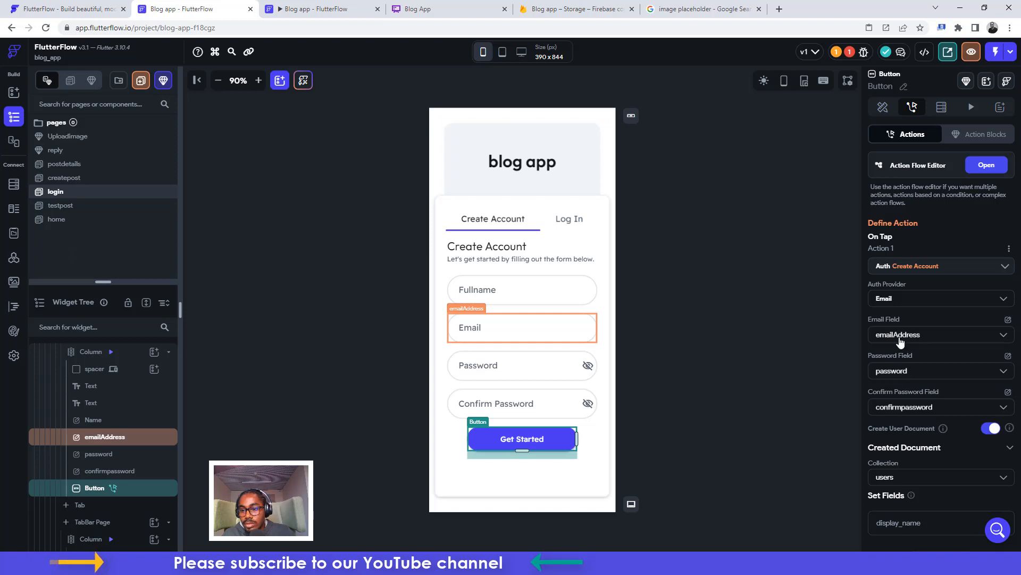
left_click(903, 375)
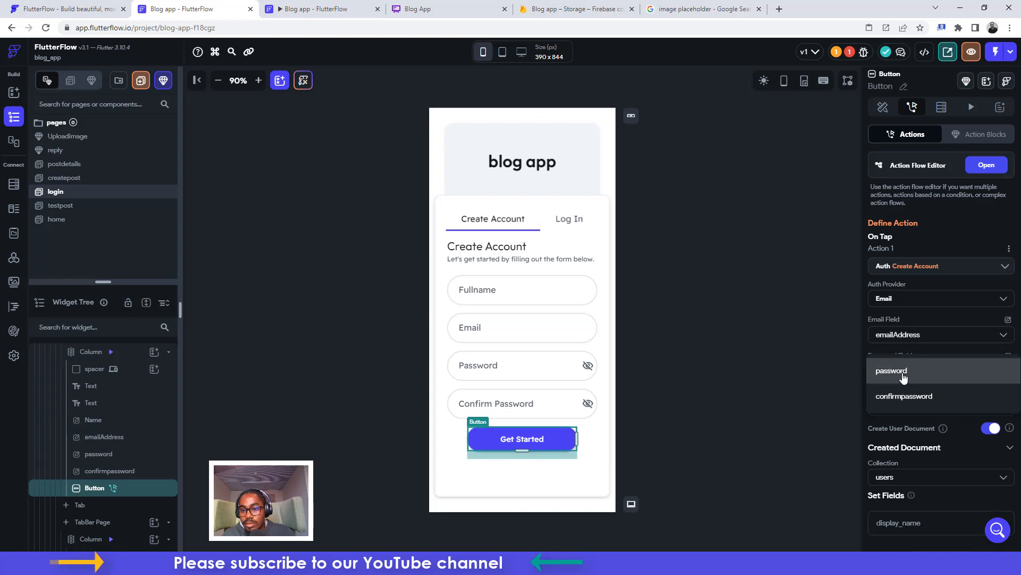
left_click(903, 376)
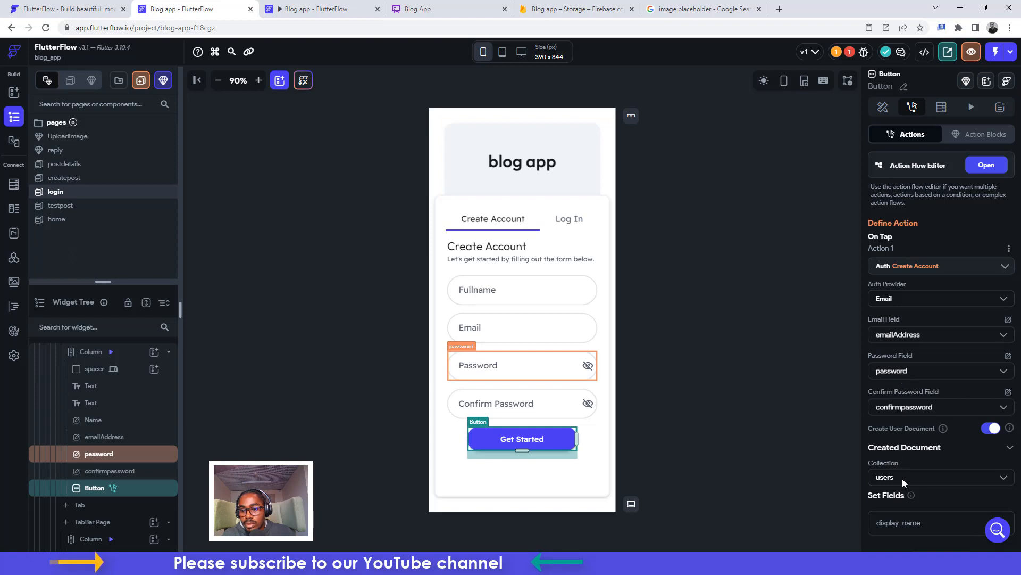
scroll(904, 481, "down", 3)
left_click(898, 443)
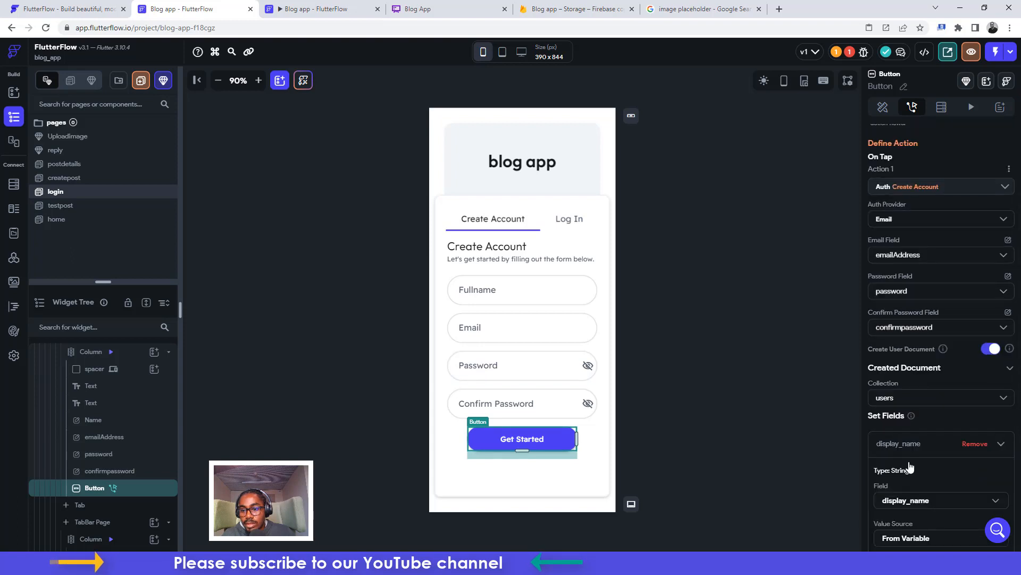
scroll(909, 466, "down", 3)
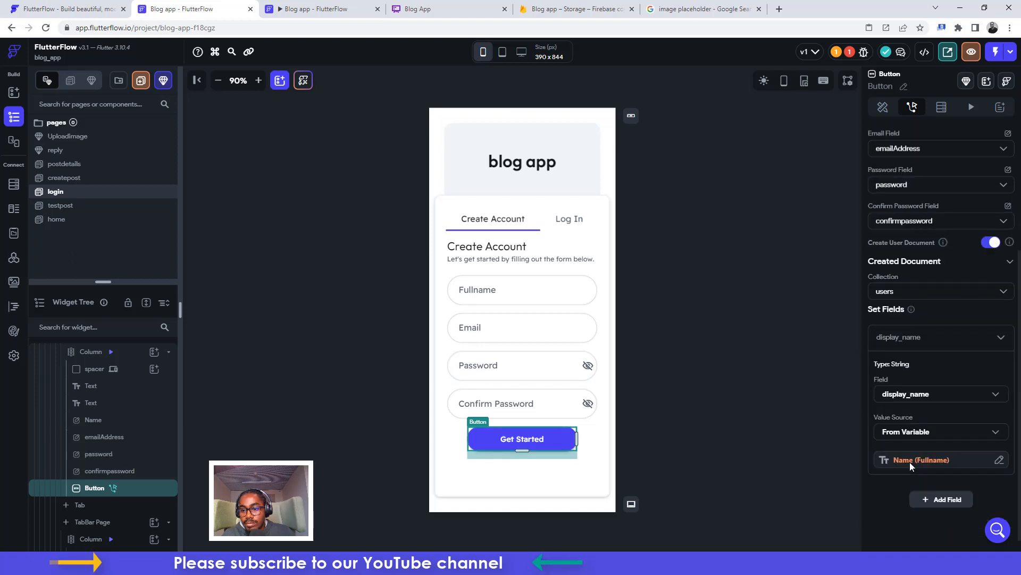
left_click(850, 55)
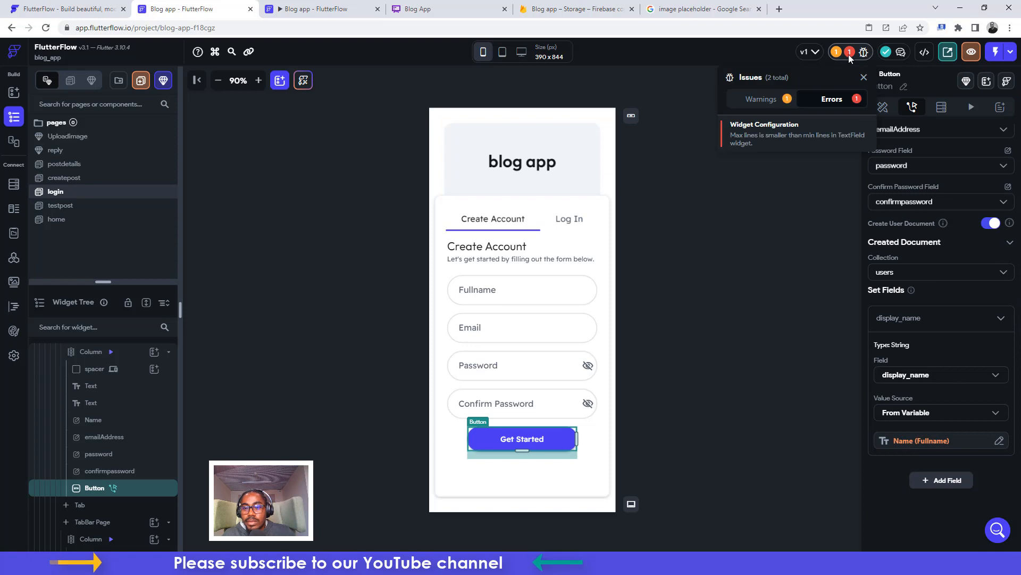
left_click(749, 130)
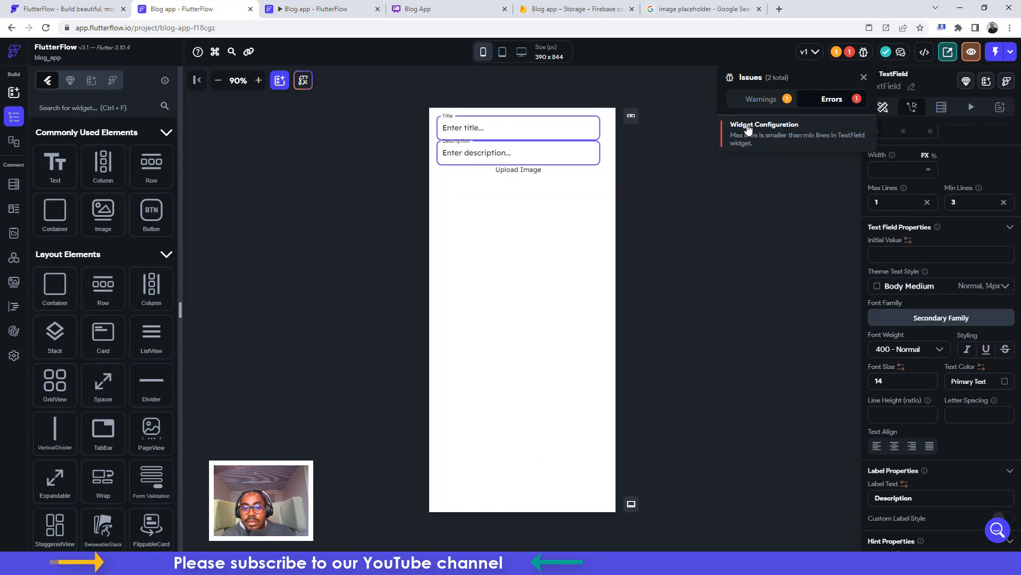
left_click(14, 119)
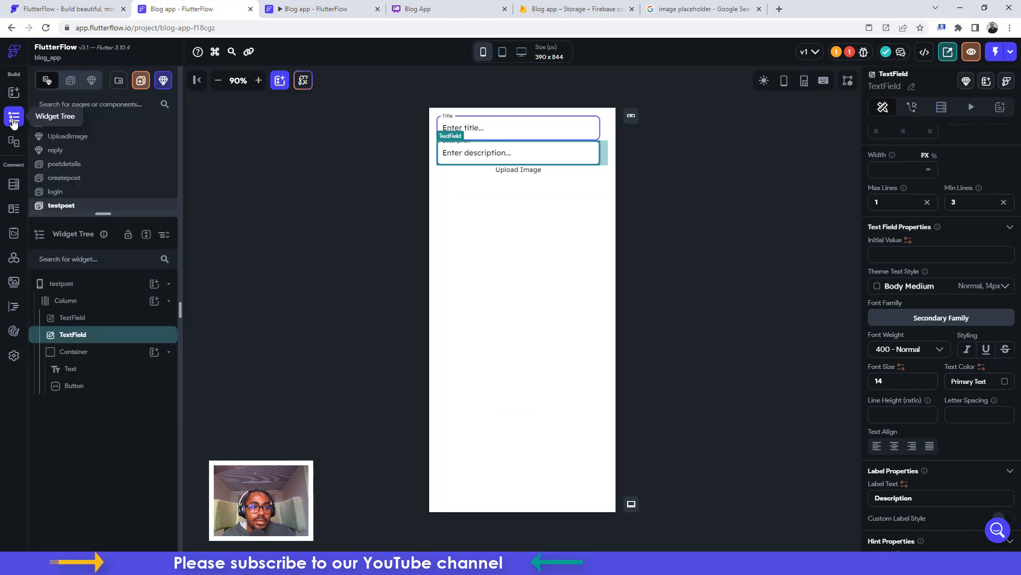
left_click_drag(103, 214, 107, 235)
right_click(88, 208)
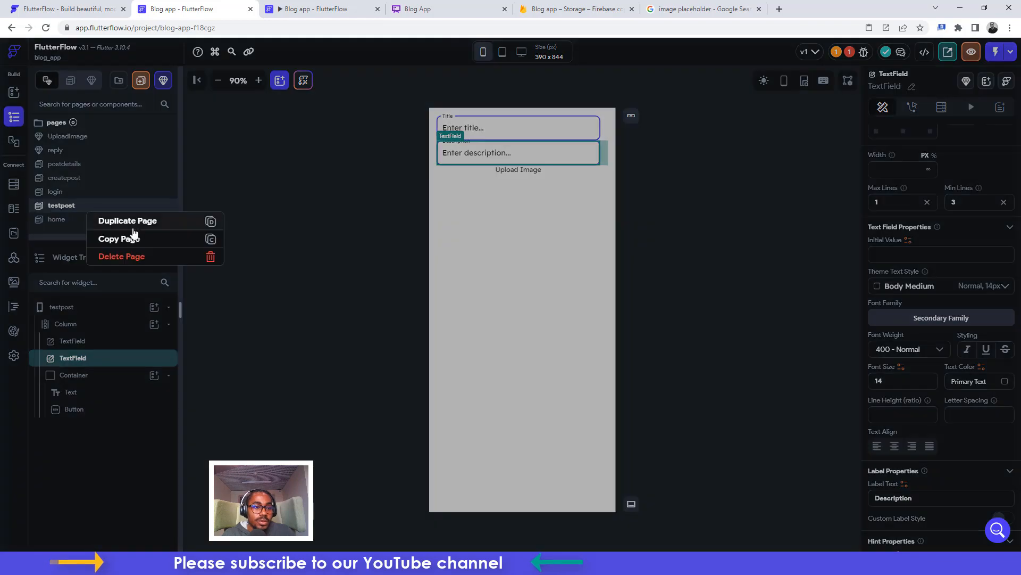
left_click(133, 256)
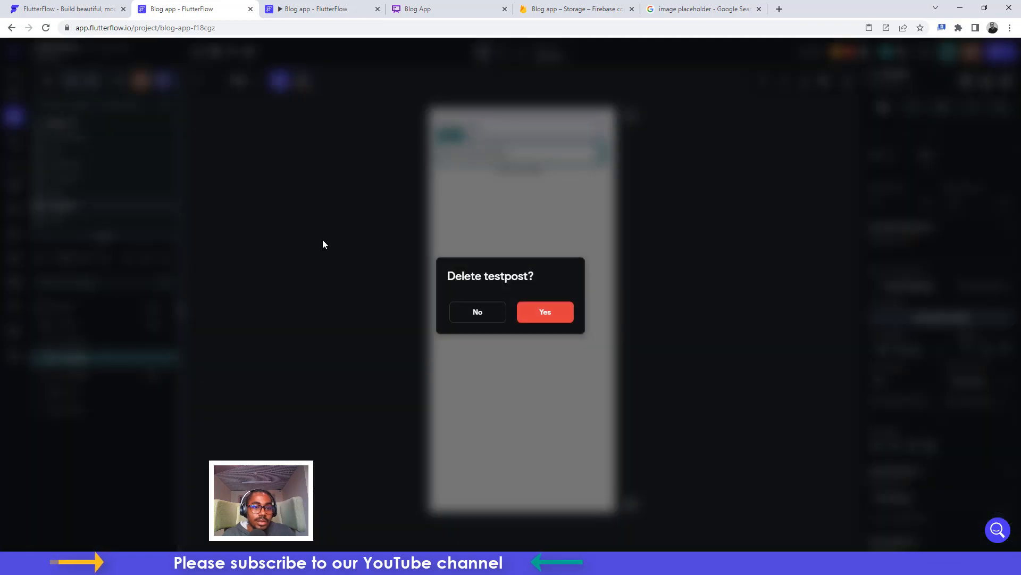
left_click(547, 312)
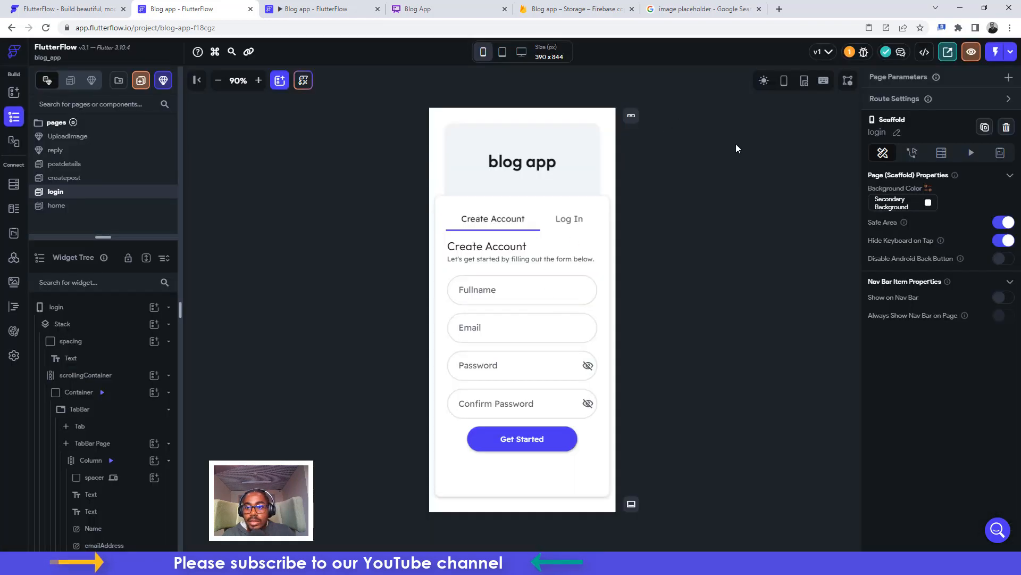
Start a new run-mode build, close the old run tab, and glance at the post_comments schema
left_click(1008, 52)
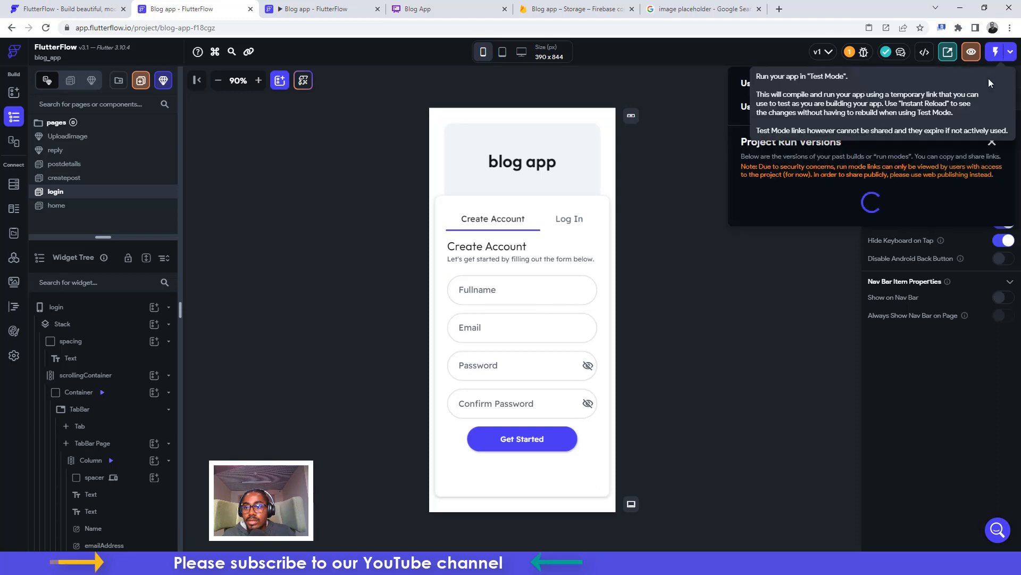
left_click(986, 85)
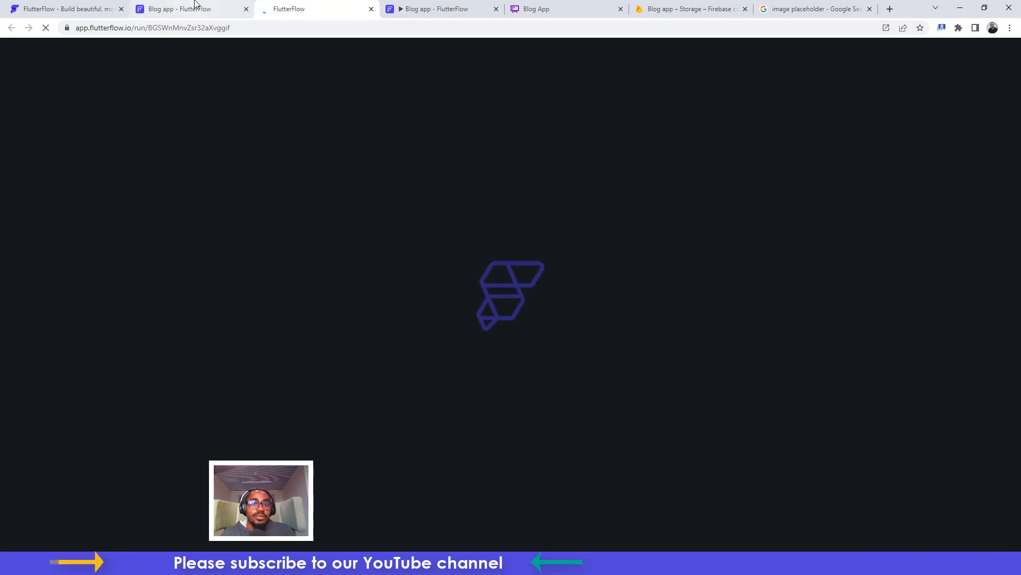
left_click(418, 9)
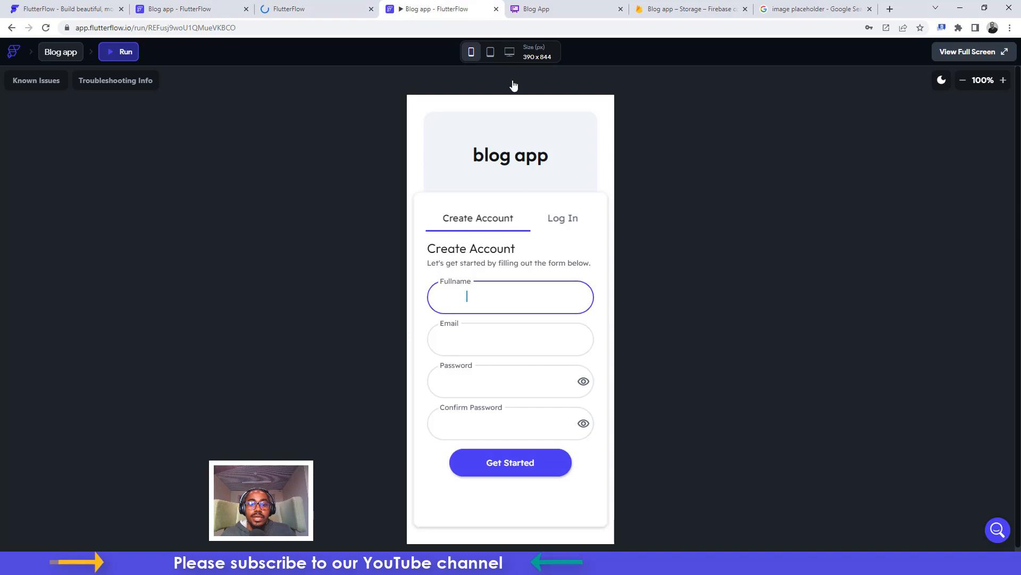
left_click(496, 9)
left_click(312, 9)
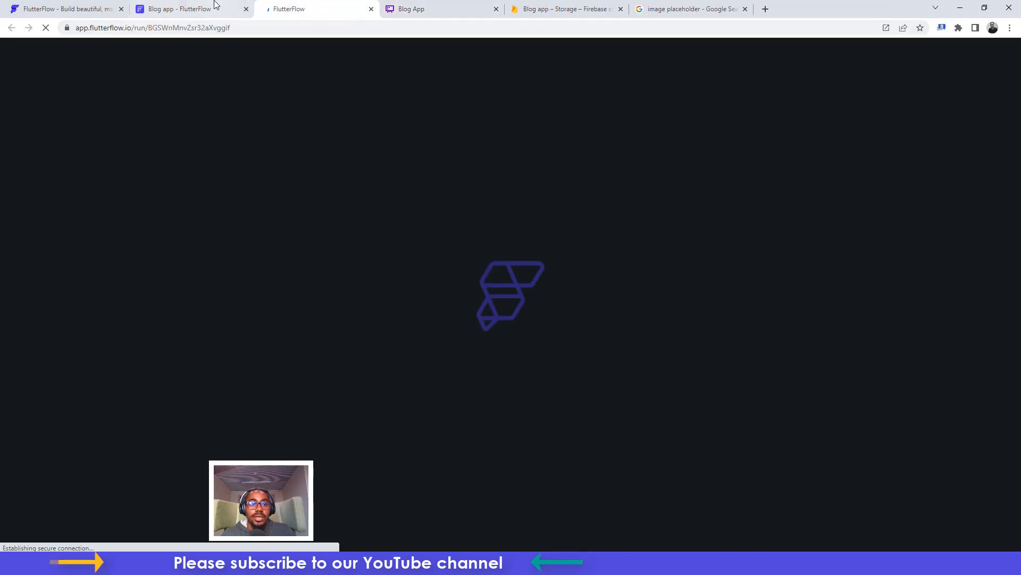
left_click(420, 5)
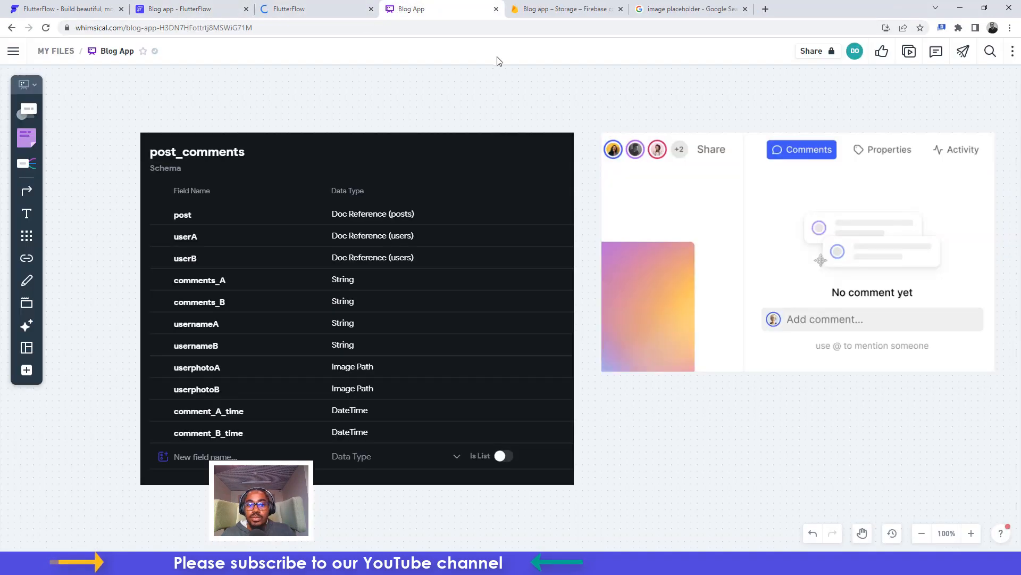
Leave the Whimsical post_comments plan and return to the blog app editor
left_click(320, 8)
left_click(195, 6)
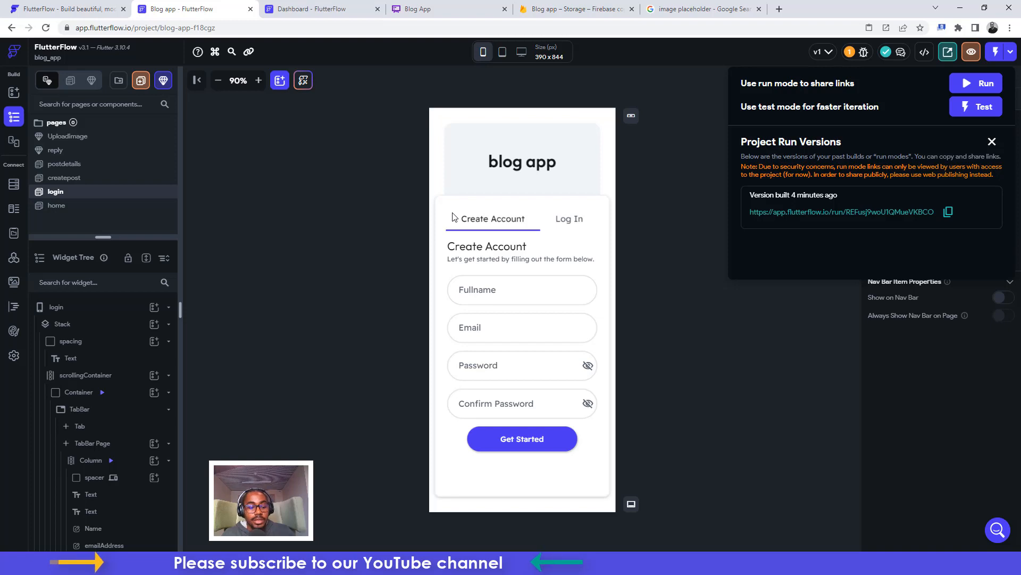
Check the build progress and Firebase Storage files, then go back to the login page editor
left_click(304, 4)
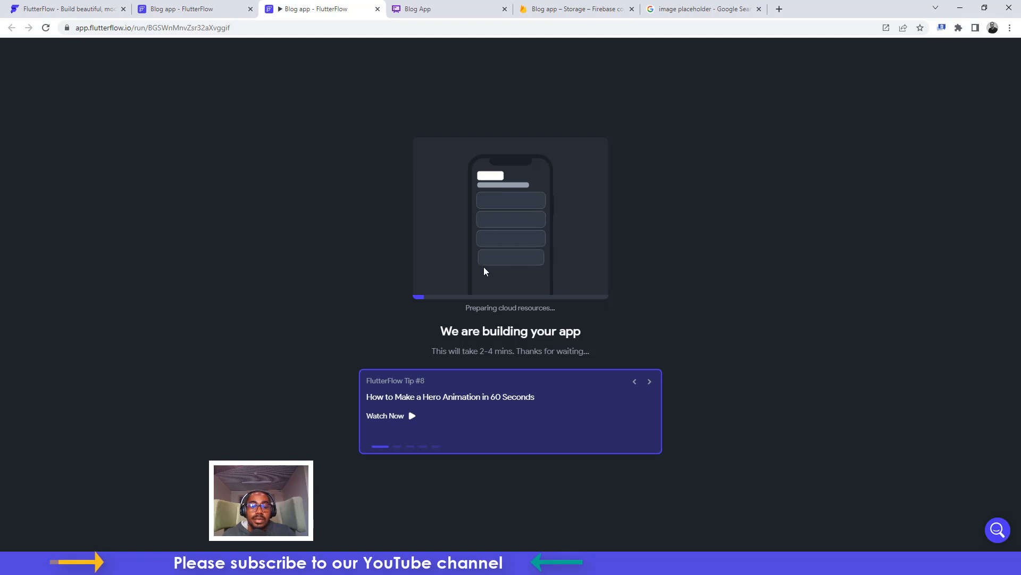
left_click(553, 9)
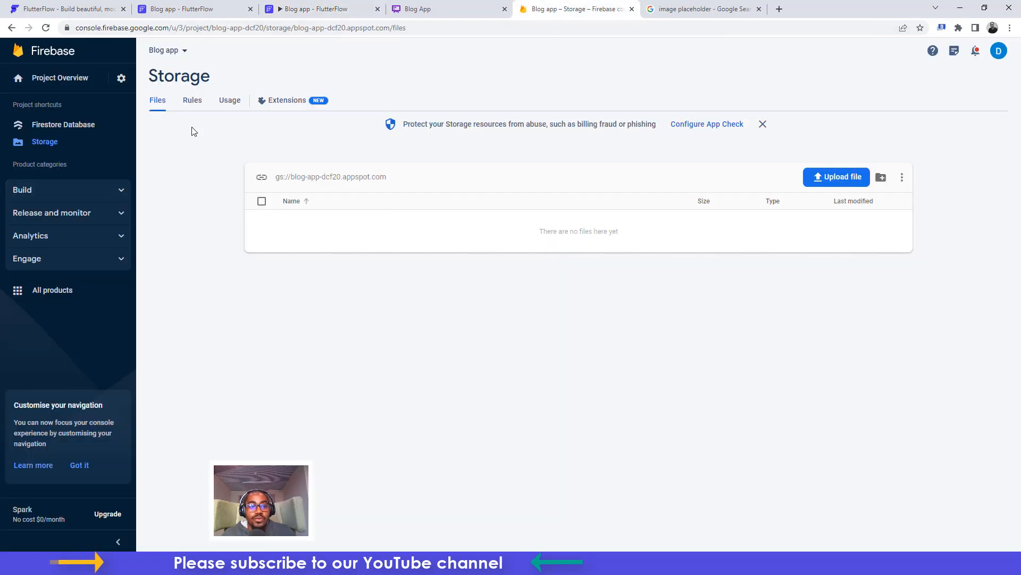
left_click(144, 4)
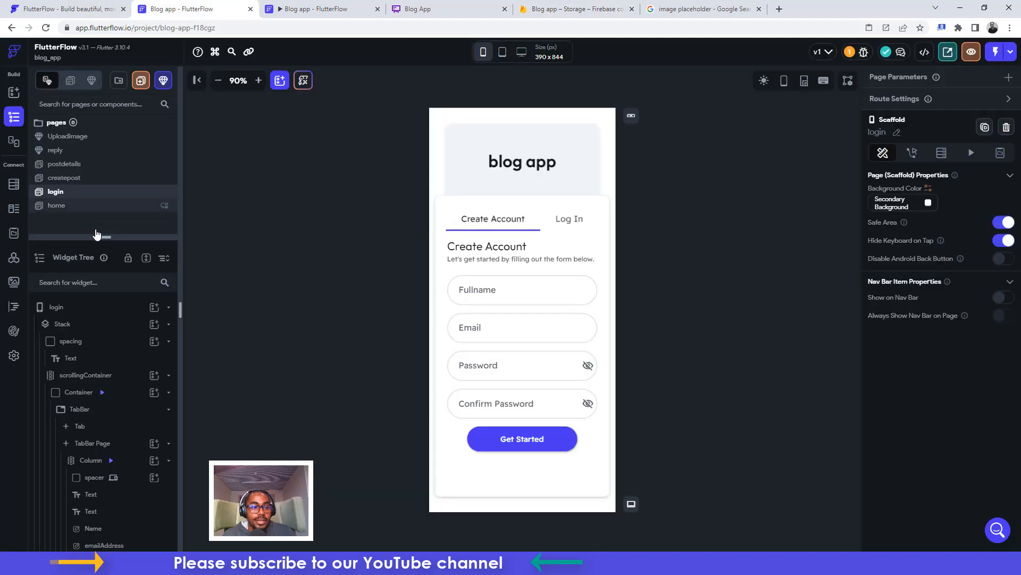
Inspect the Firestore comments collection schema, then switch to the finished run build
left_click(14, 186)
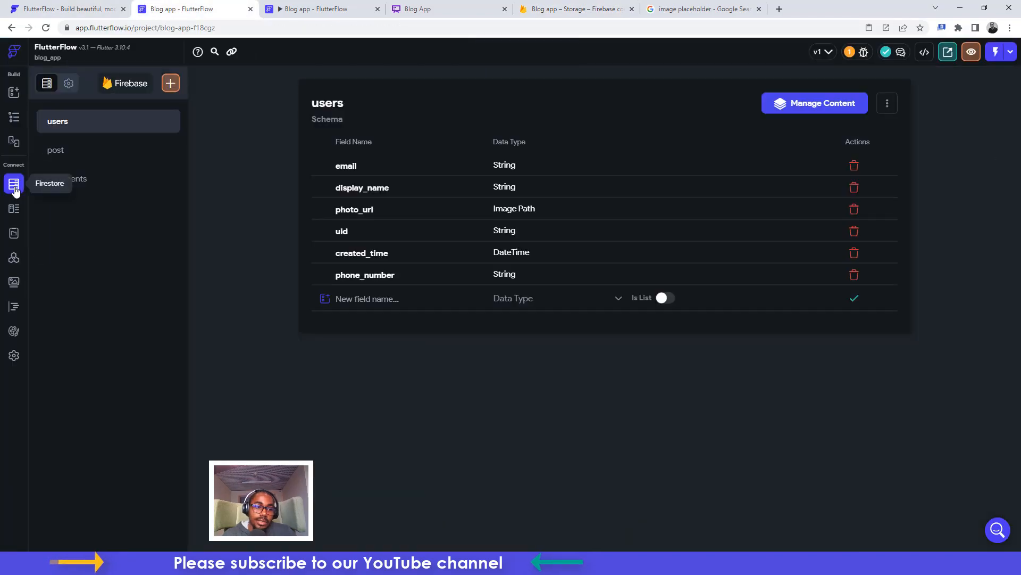
left_click(89, 180)
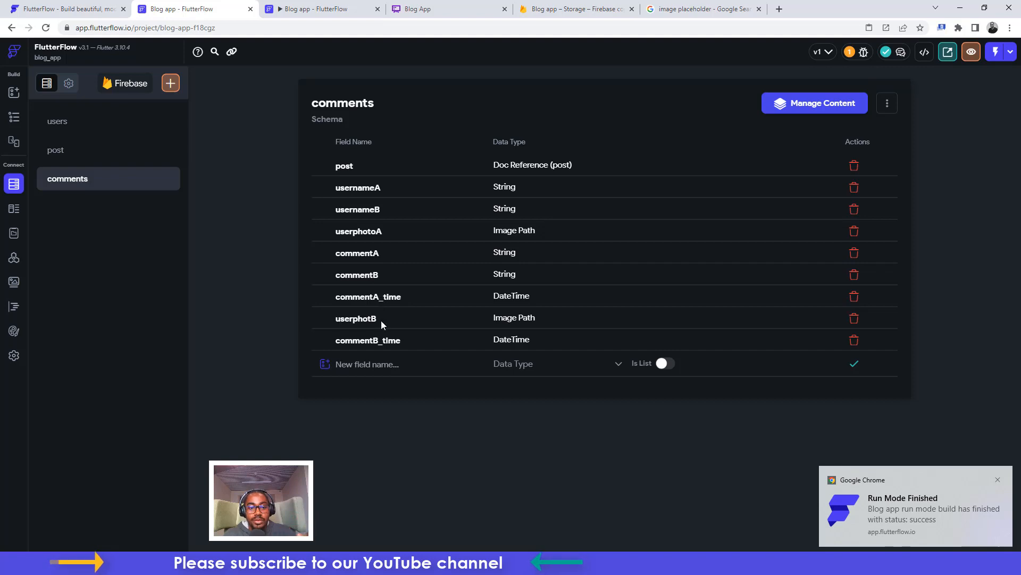
left_click(292, 9)
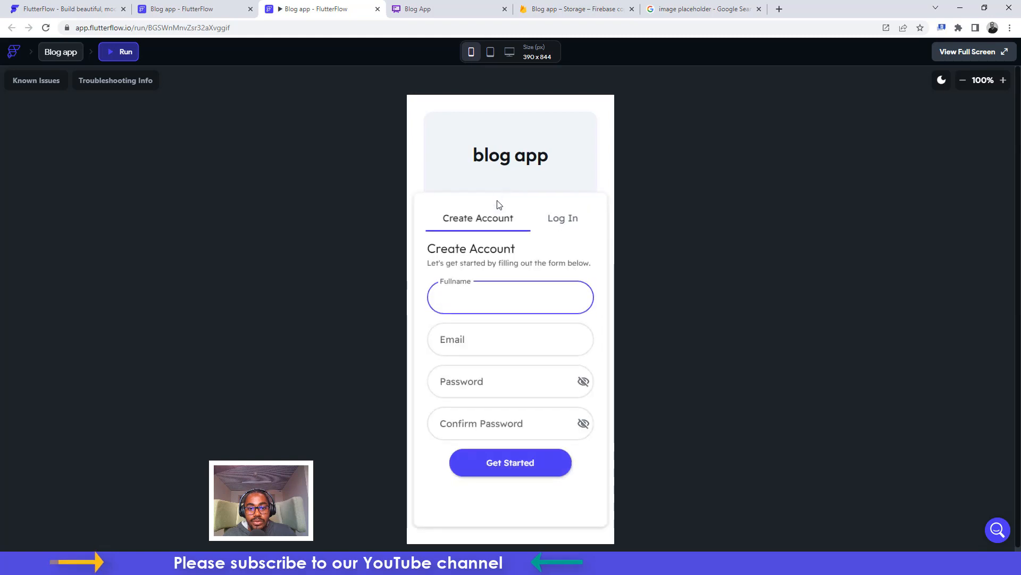
Clear the mistaken 'Damail.com' entry, refill the Create Account fields, and submit
left_click(467, 289)
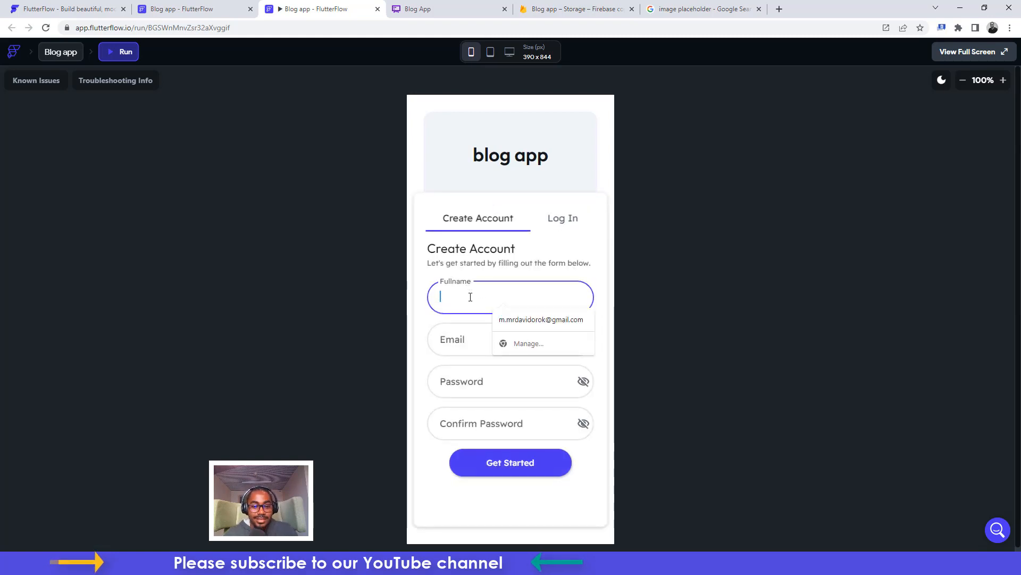
type("Da")
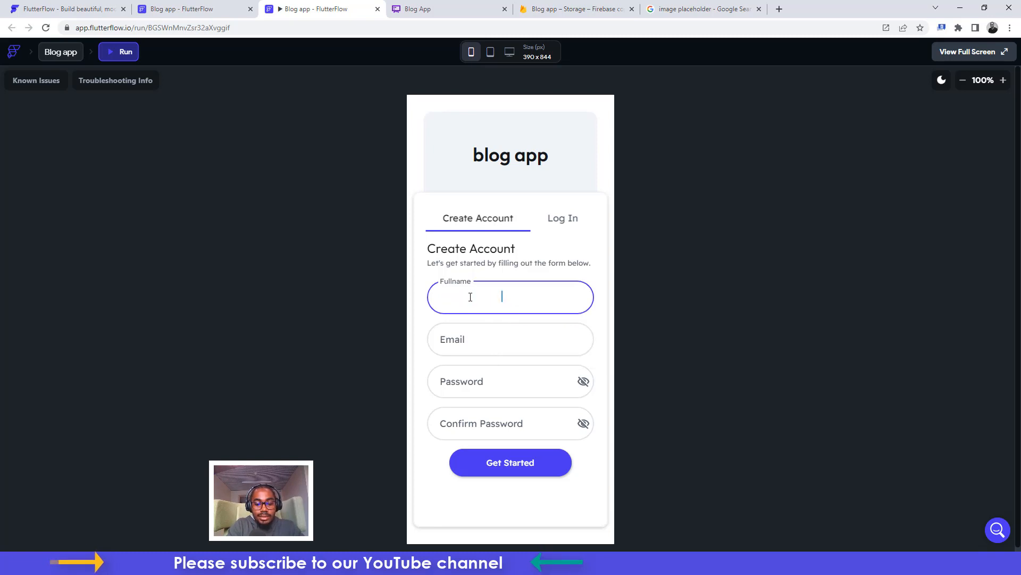
type("mail.com")
key("Tab")
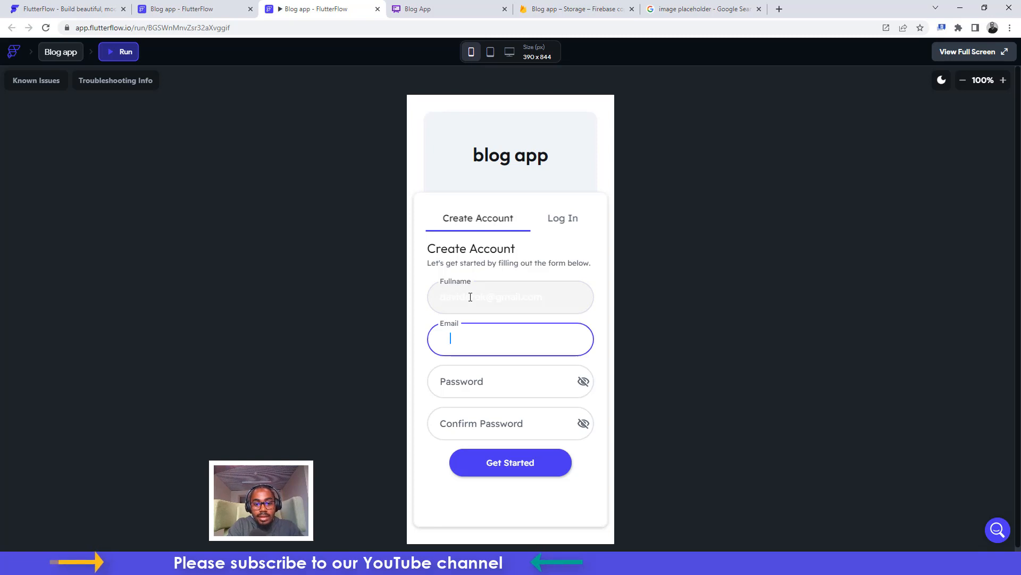
left_click(468, 296)
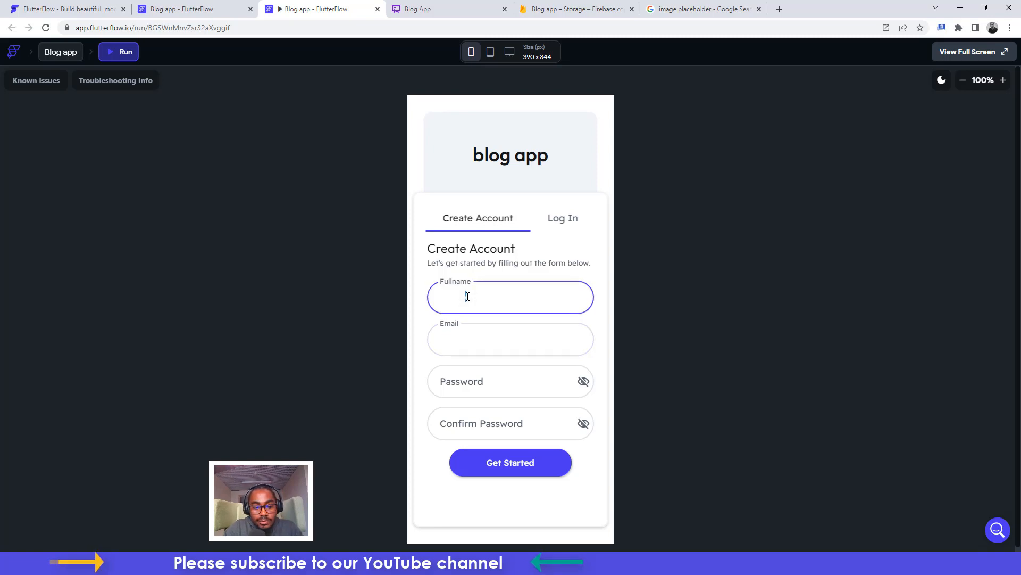
key("ctrl+a")
key("BackSpace")
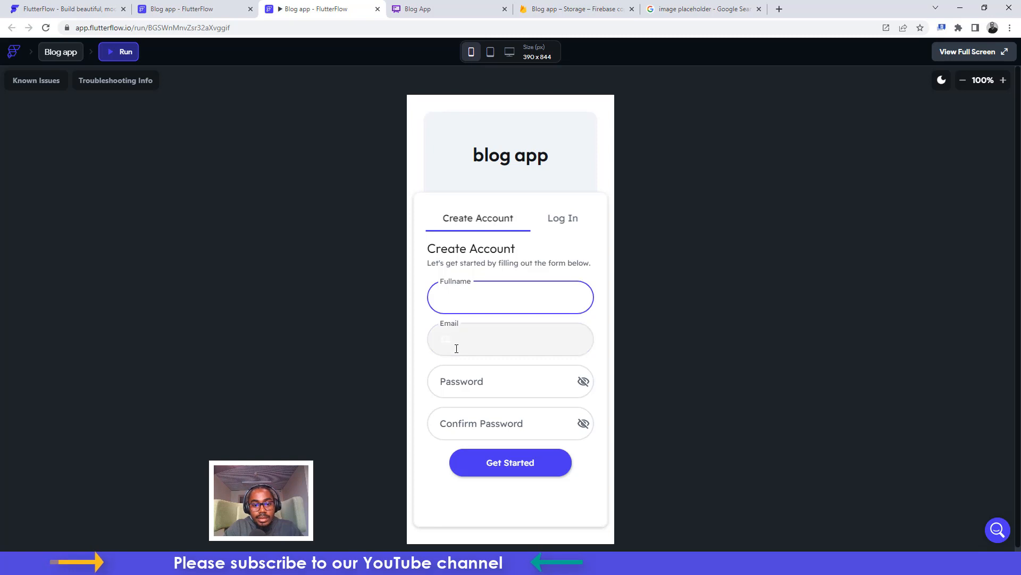
left_click(457, 349)
key("ctrl+a")
key("BackSpace")
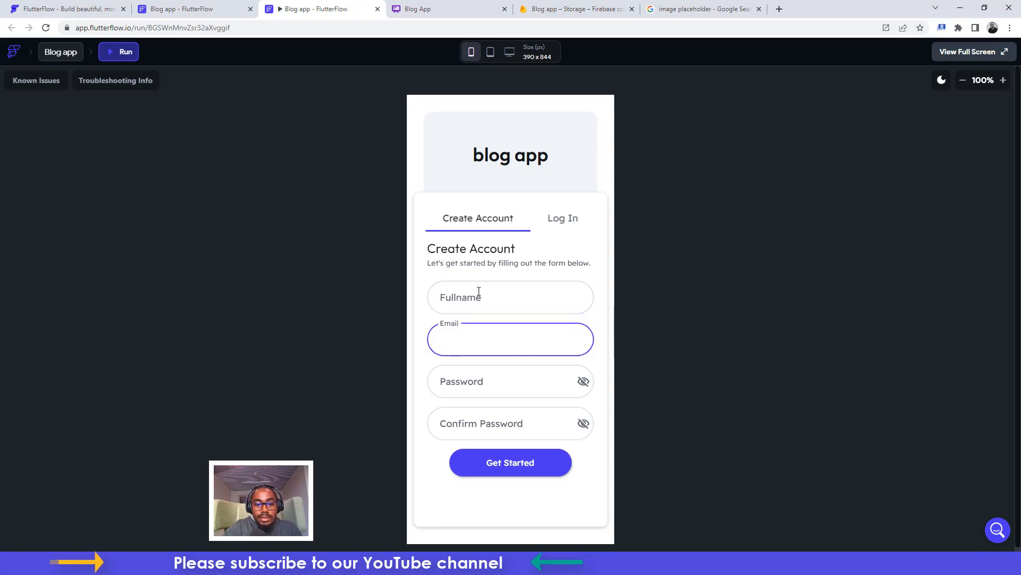
left_click(472, 294)
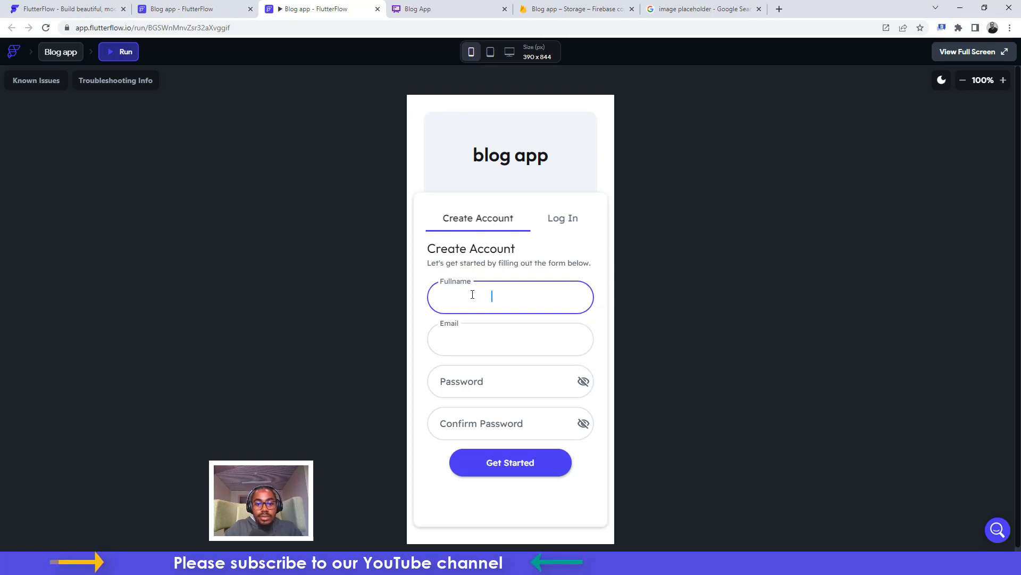
left_click(464, 386)
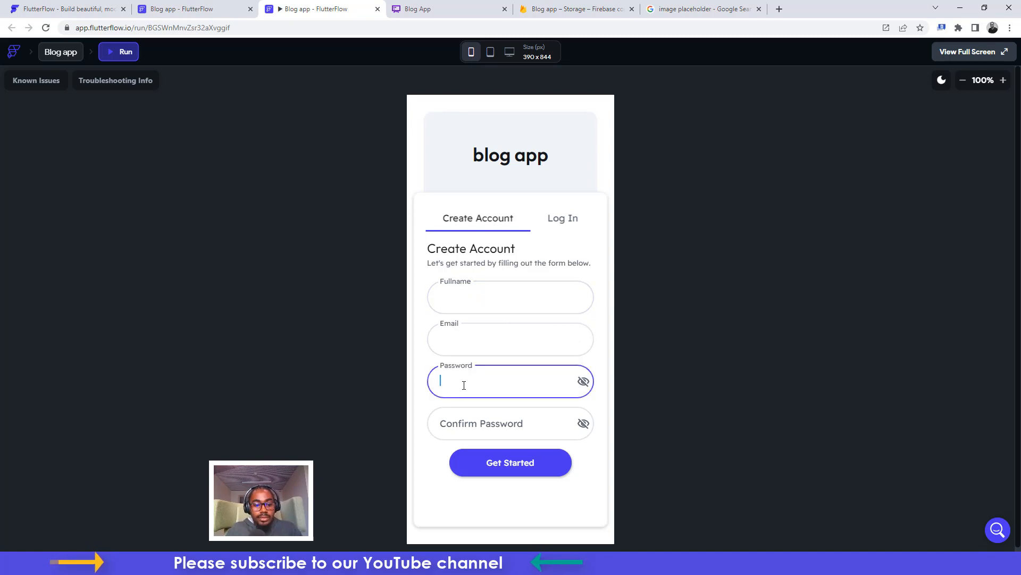
left_click(462, 429)
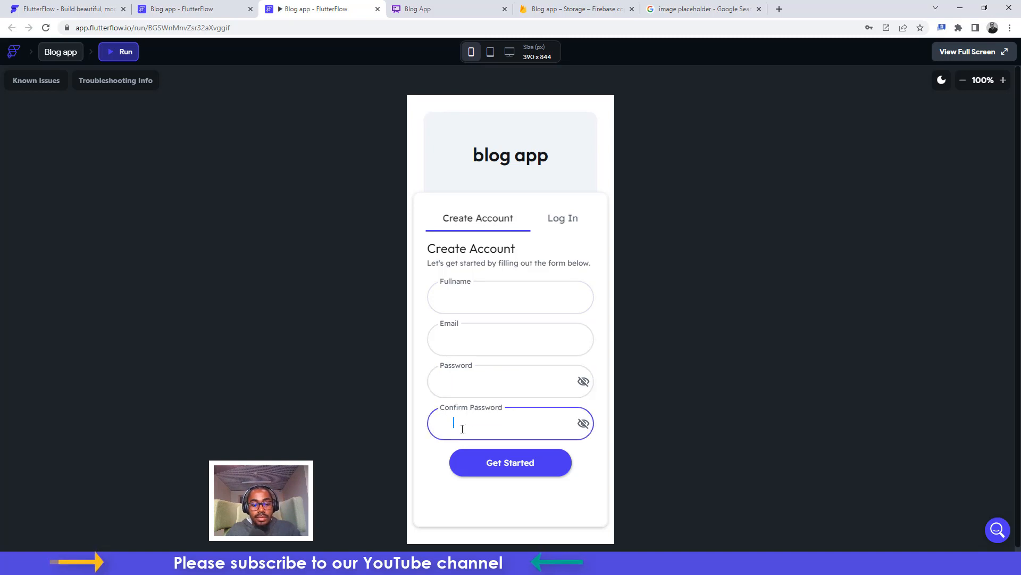
left_click(488, 462)
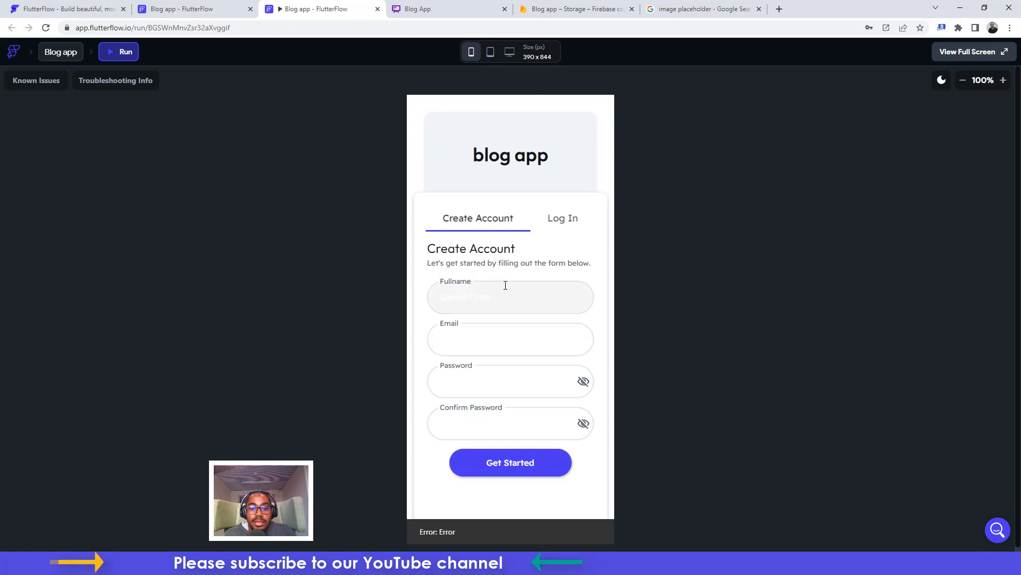
Revisit the Email and Password fields and resubmit the sign-up form
left_click(468, 336)
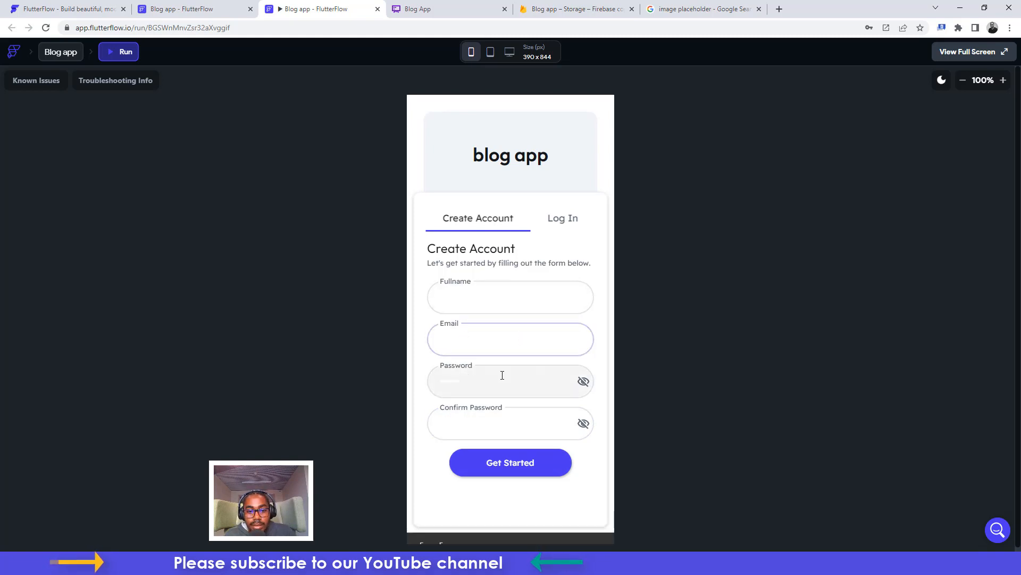
left_click(503, 375)
left_click(495, 338)
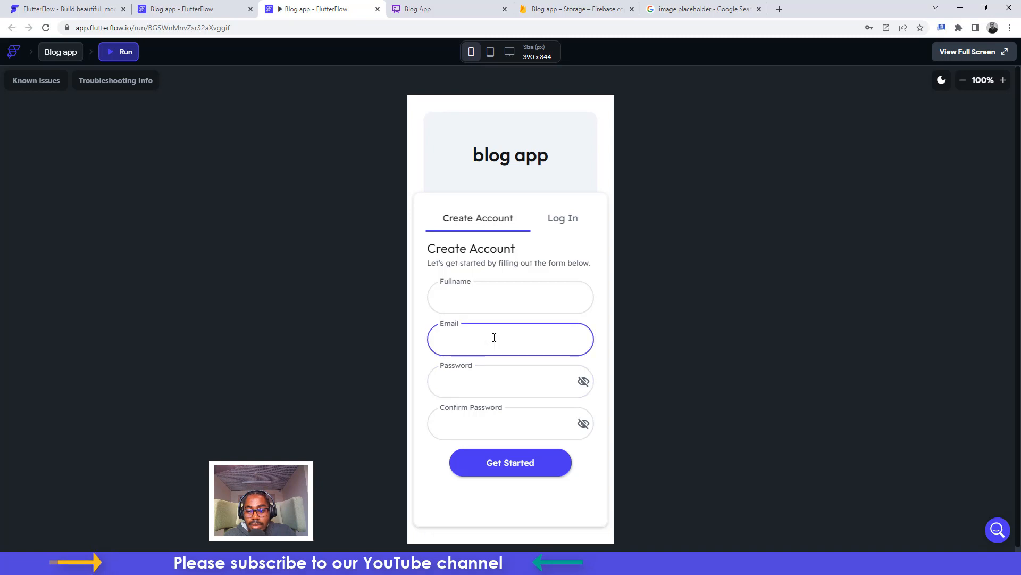
left_click(484, 381)
left_click(490, 463)
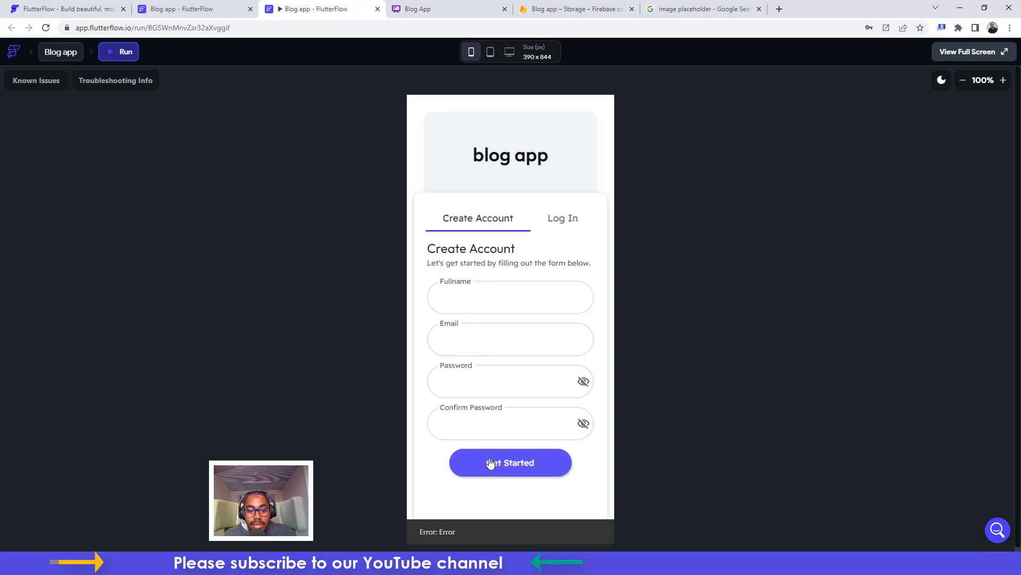
After rechecking the comments schema, clear Email, reveal Confirm Password, and submit again
left_click(196, 6)
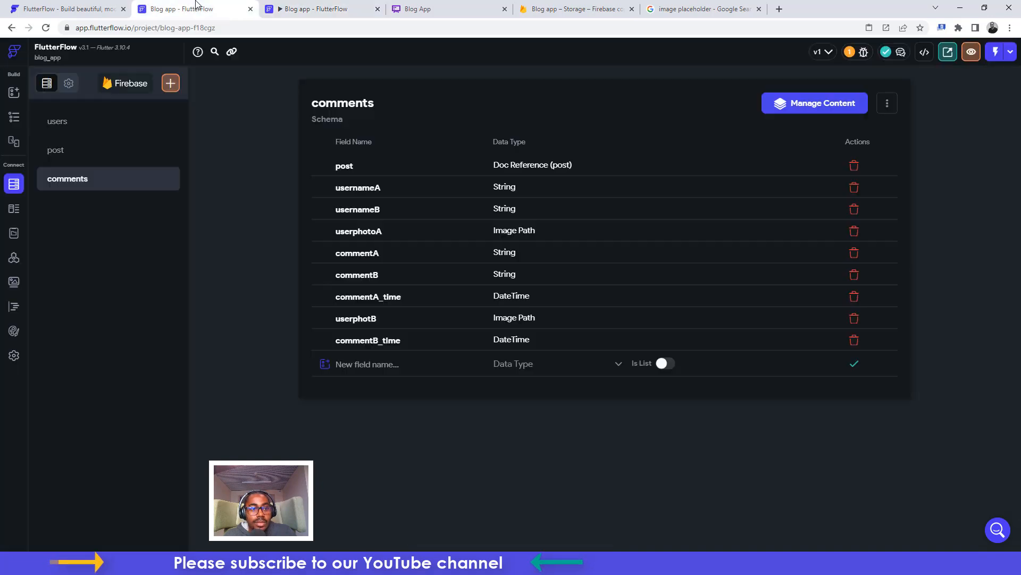
left_click(322, 8)
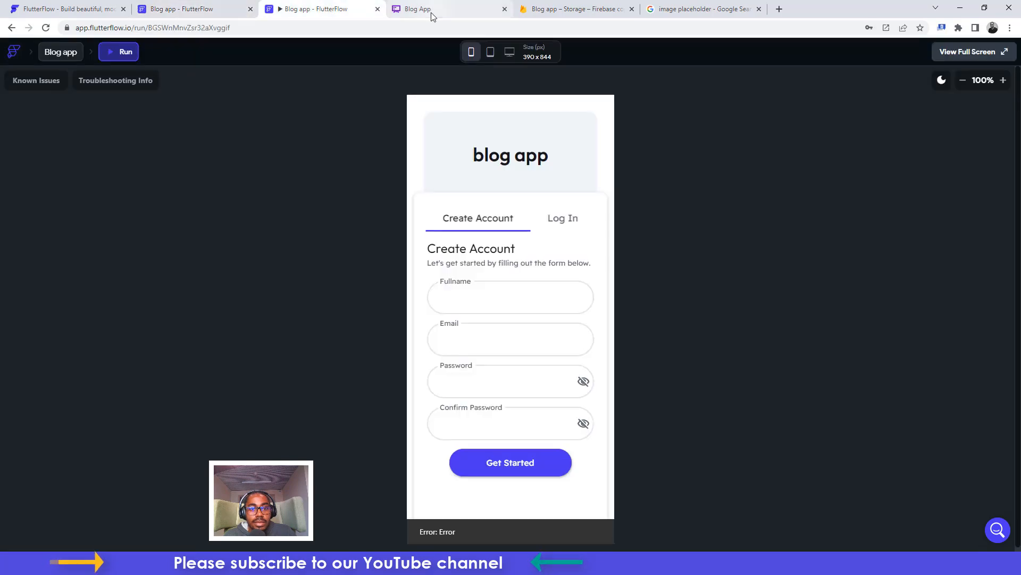
left_click(481, 306)
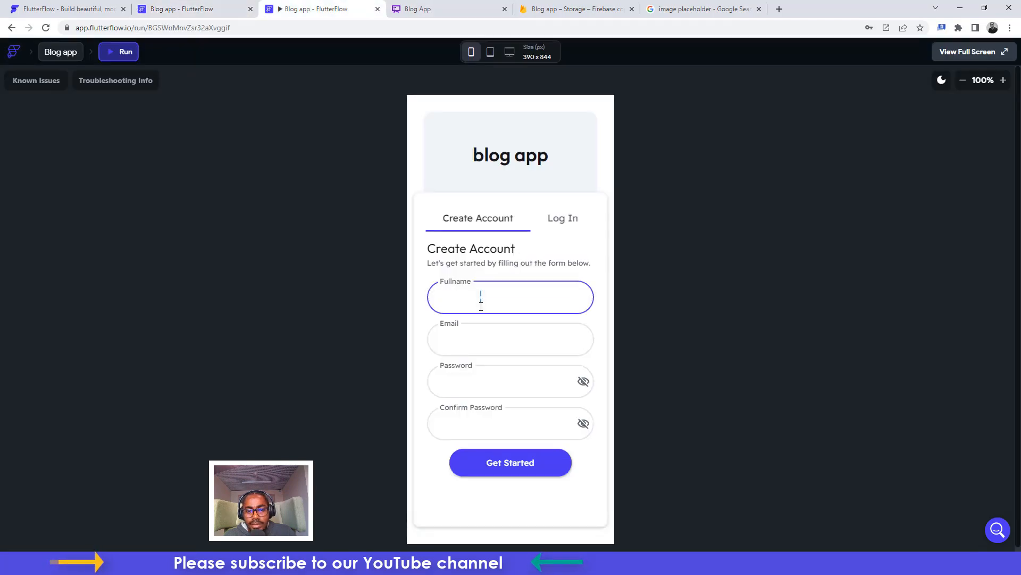
left_click(526, 337)
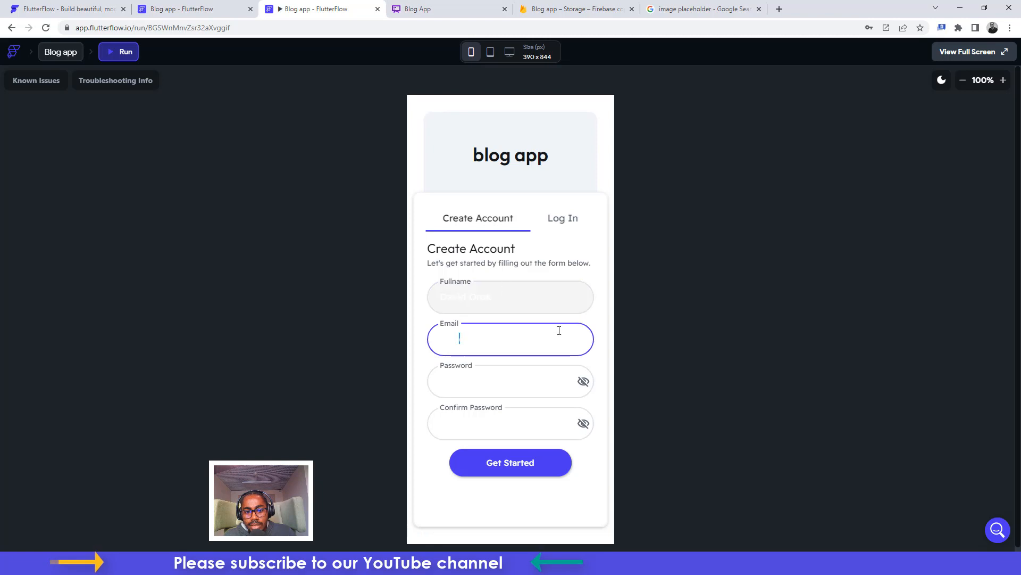
left_click(536, 295)
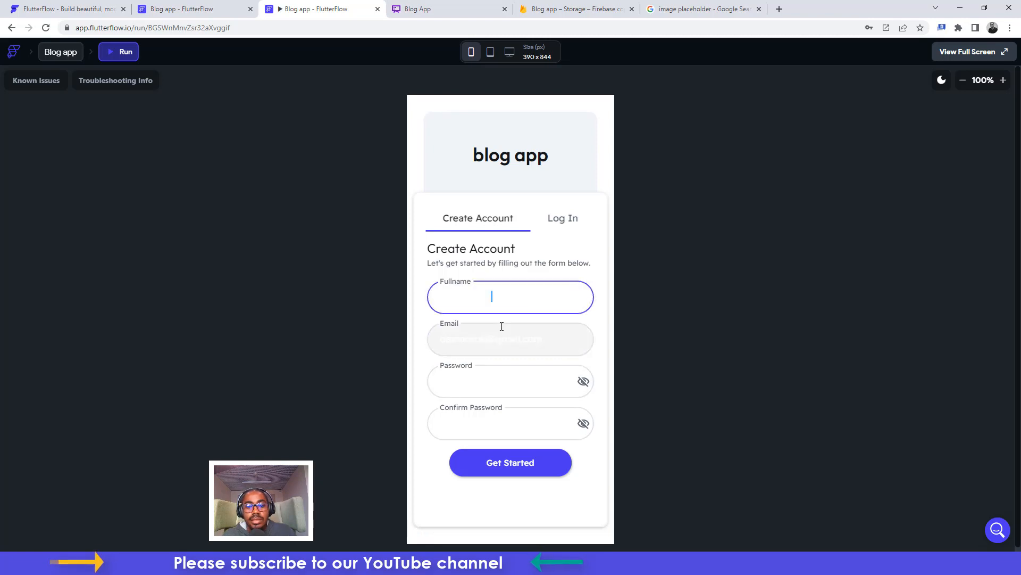
left_click(498, 331)
key("ctrl+a")
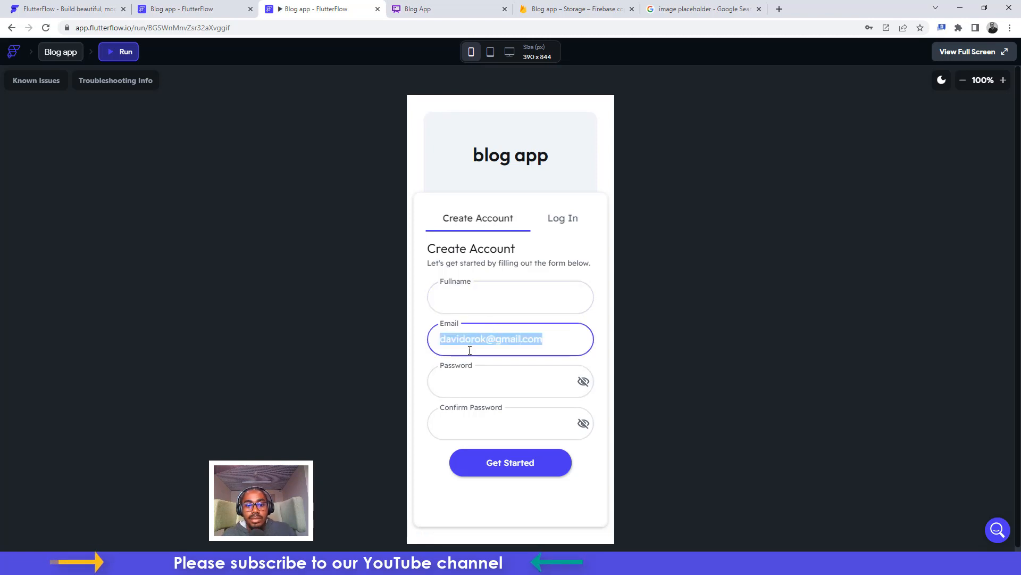
key("BackSpace")
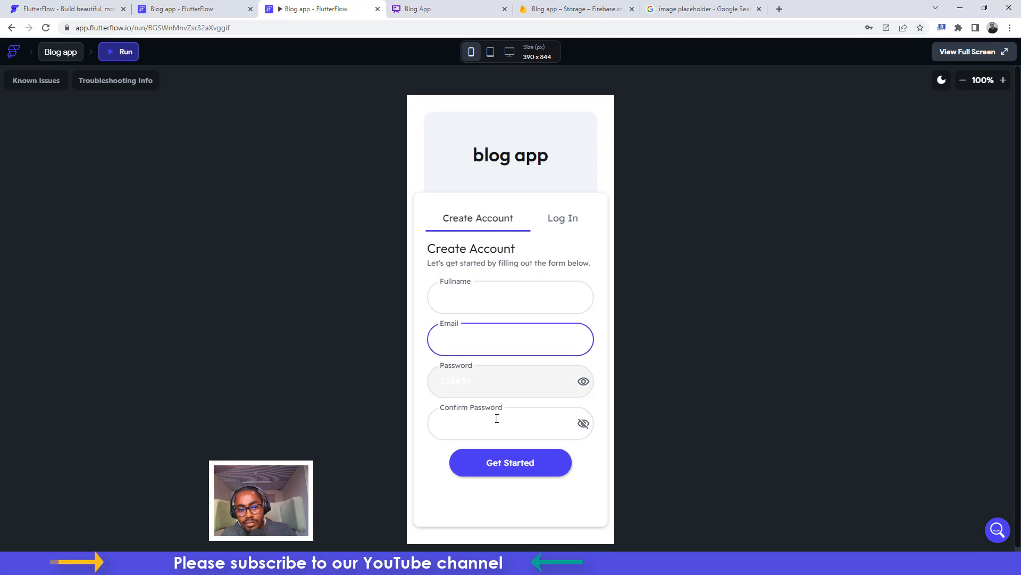
left_click(459, 423)
left_click(582, 424)
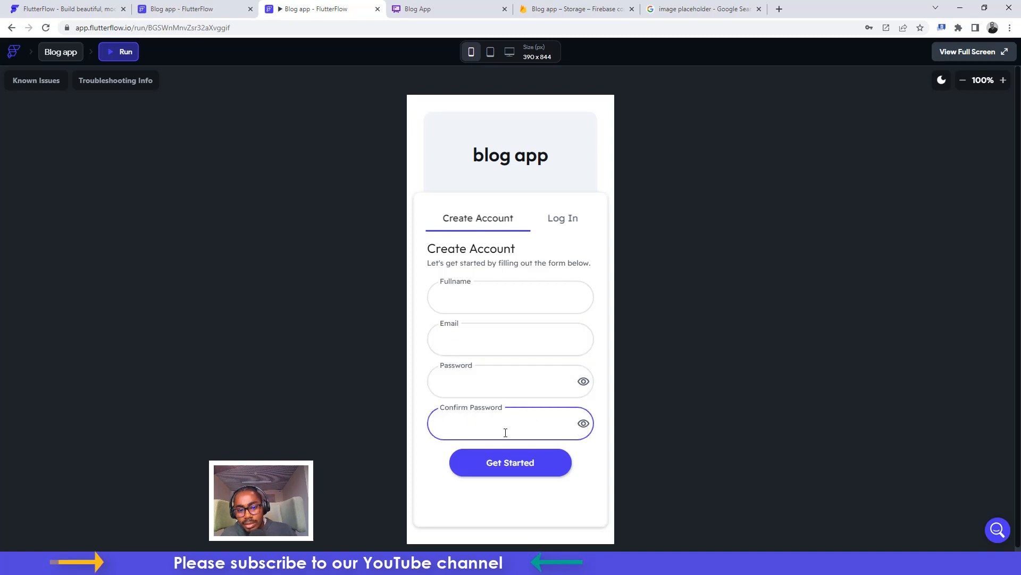
double_click(457, 422)
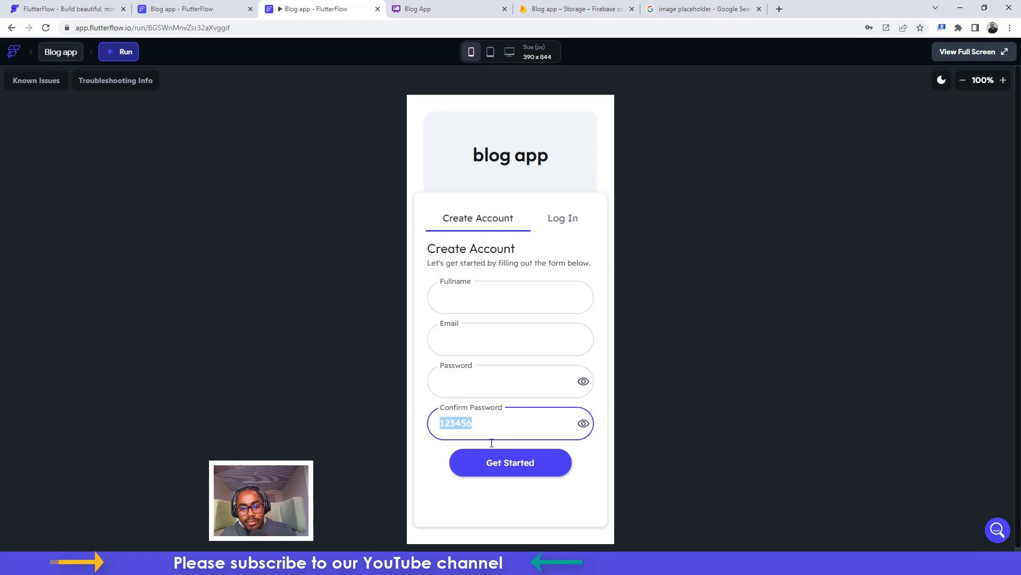
left_click(501, 462)
left_click(203, 4)
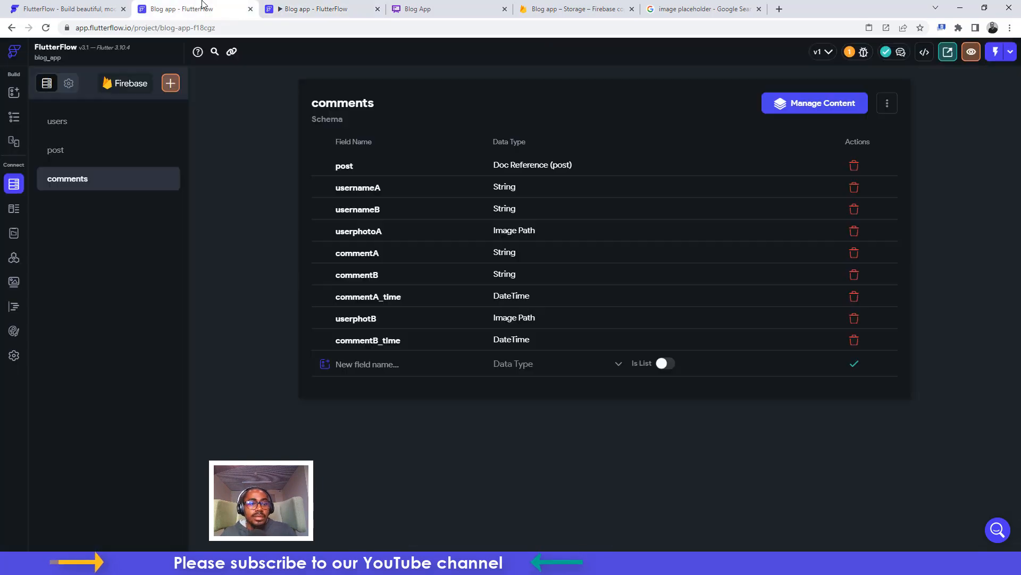
Open the login page from the Page Selector, passing briefly through the home page
left_click(14, 117)
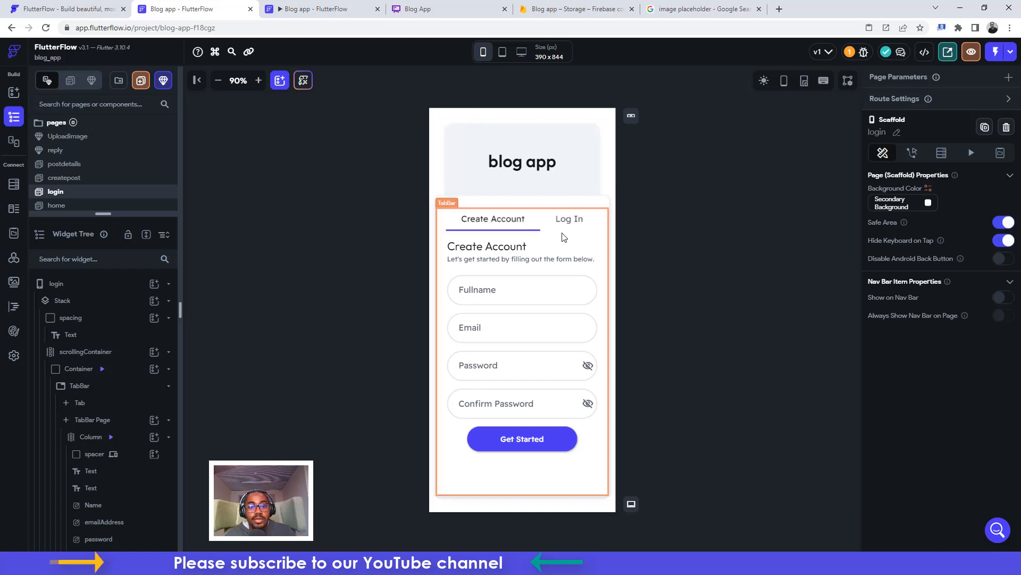
left_click_drag(102, 213, 94, 292)
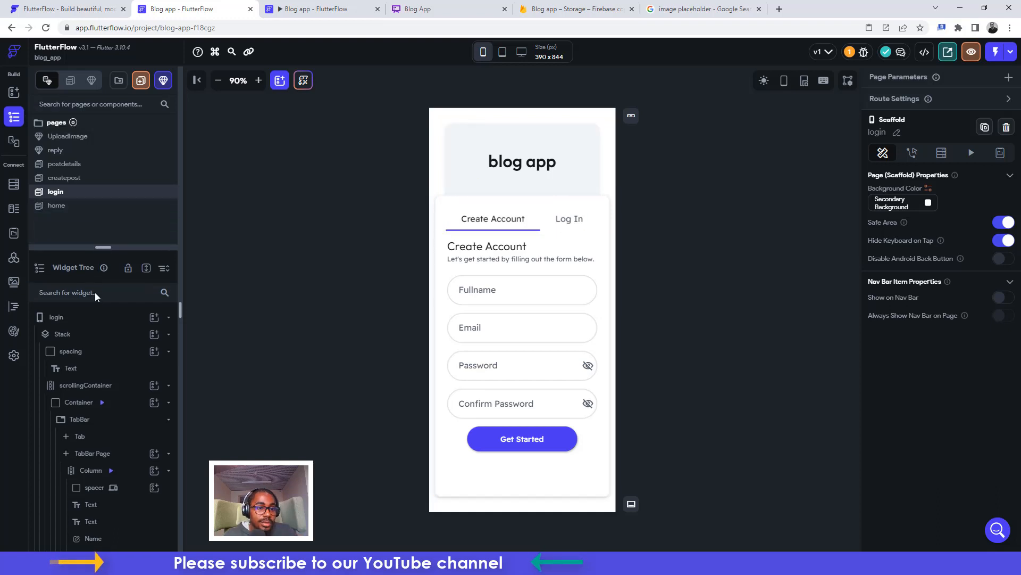
left_click(63, 207)
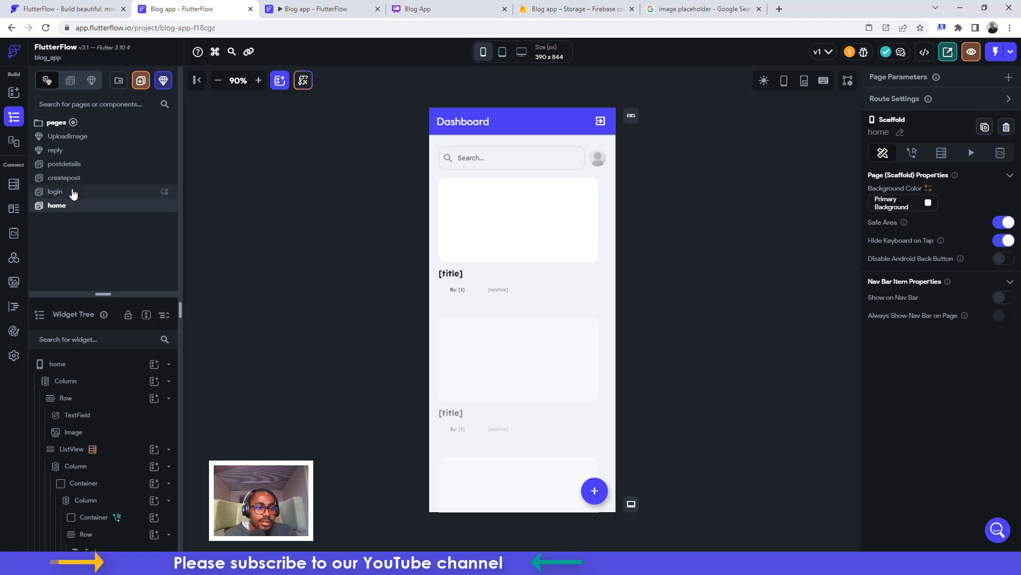
left_click(73, 193)
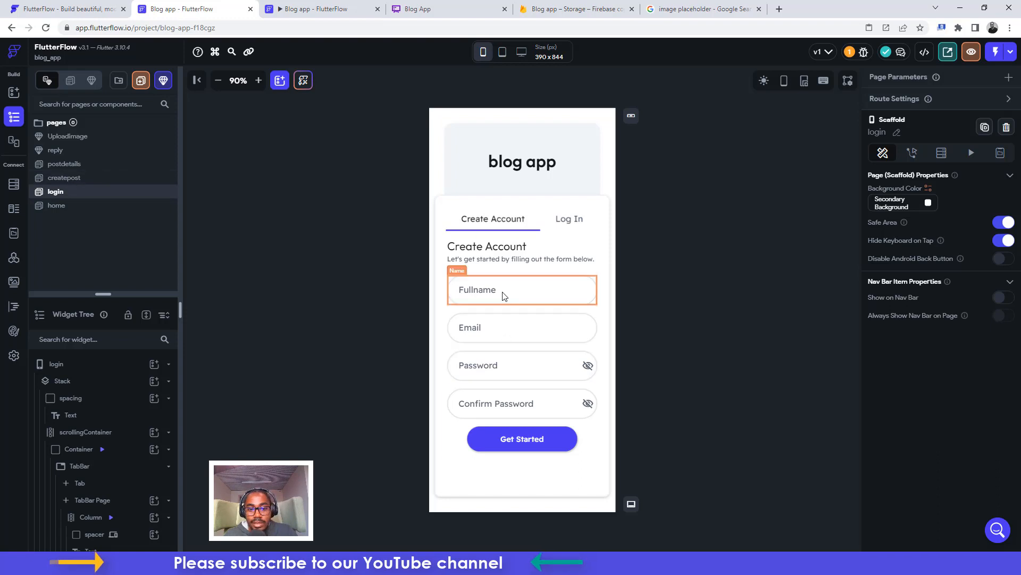
Check the Email, Password and Confirm Password fields, then show the Get Started button's Create Account action
left_click(501, 323)
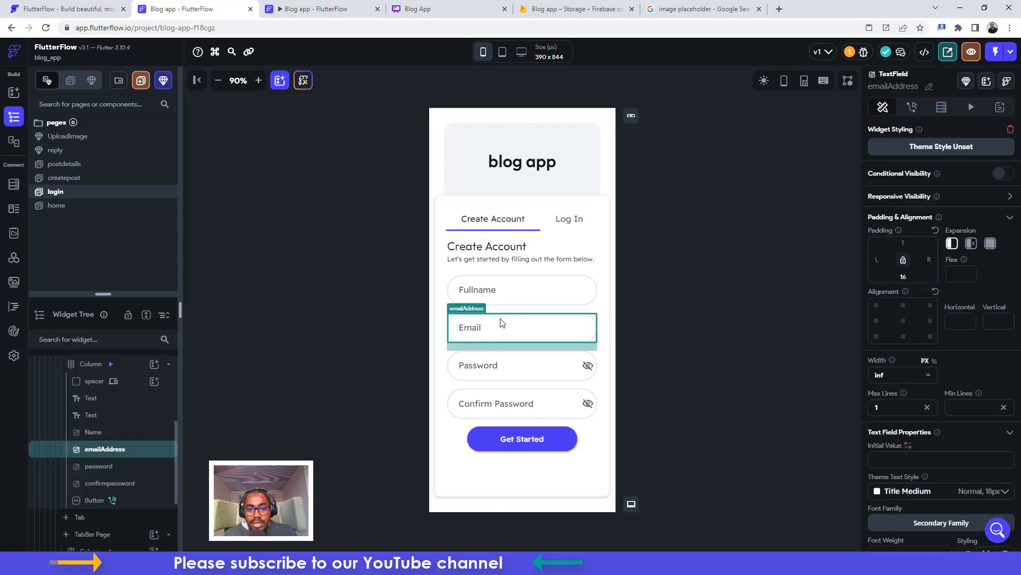
left_click(511, 378)
left_click(513, 409)
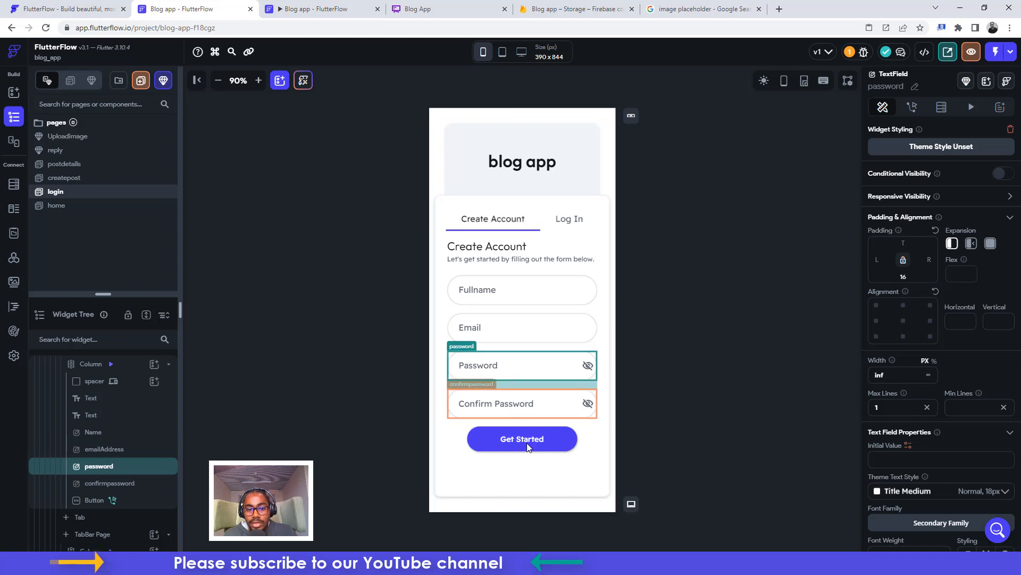
left_click(528, 440)
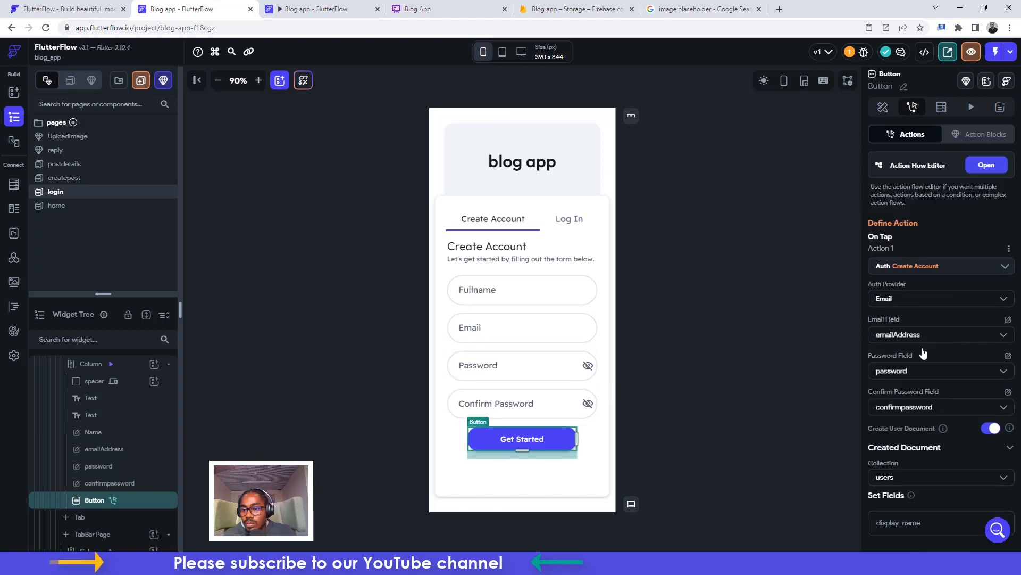
left_click(898, 335)
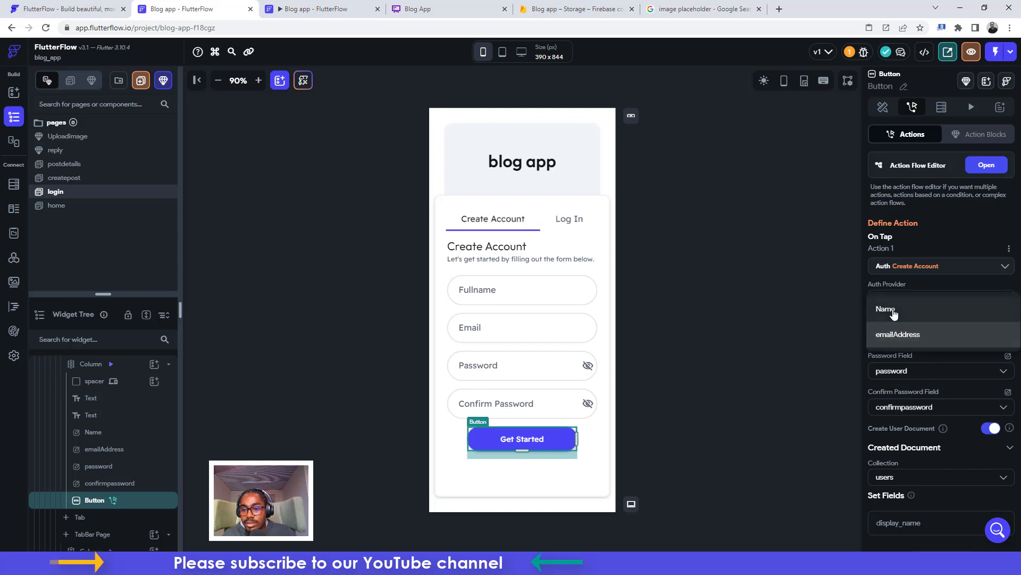
left_click(896, 334)
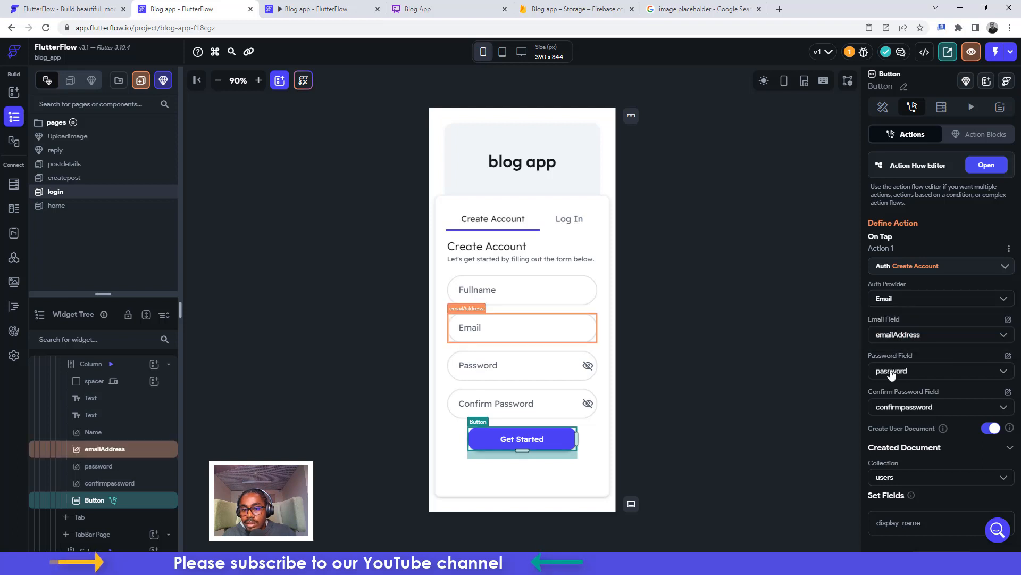
left_click(891, 372)
left_click(892, 375)
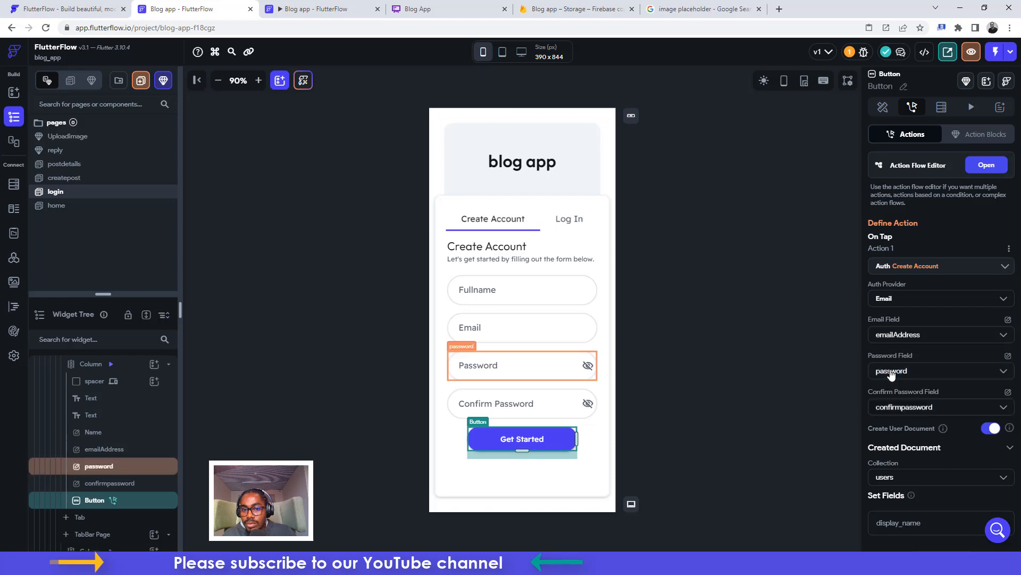
left_click(895, 407)
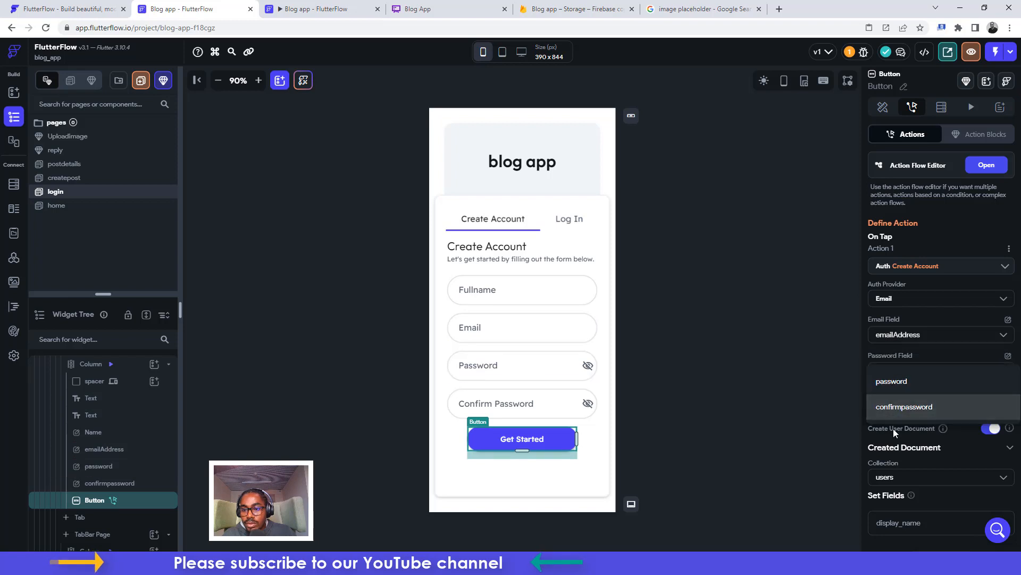
left_click(894, 407)
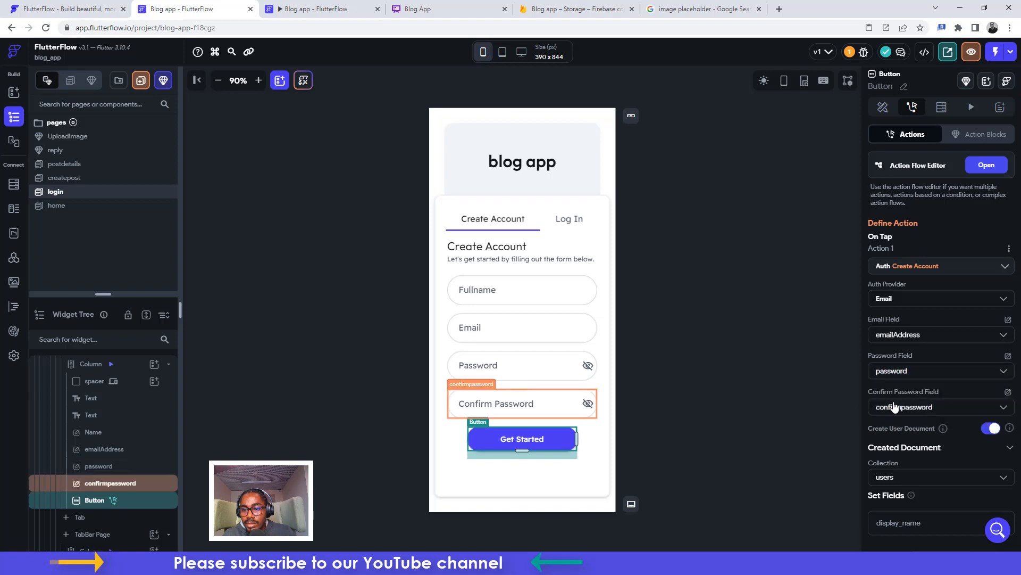
scroll(913, 432, "down", 1)
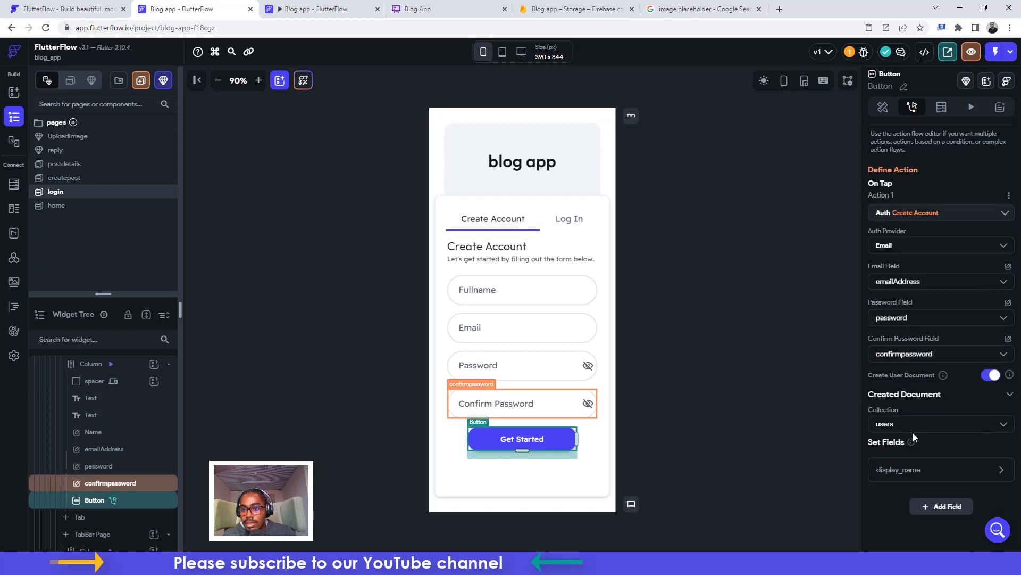
scroll(913, 433, "down", 1)
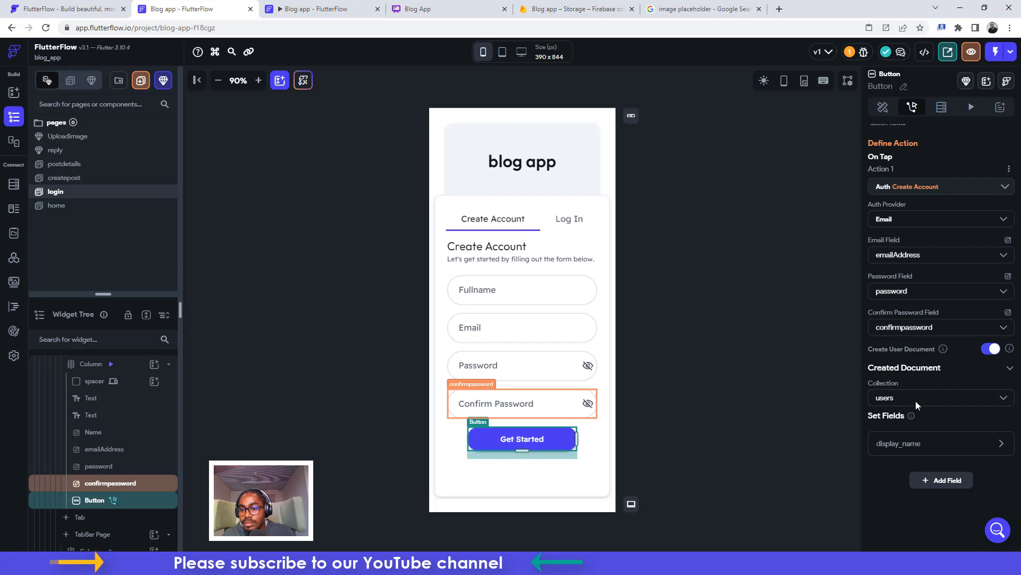
left_click(904, 443)
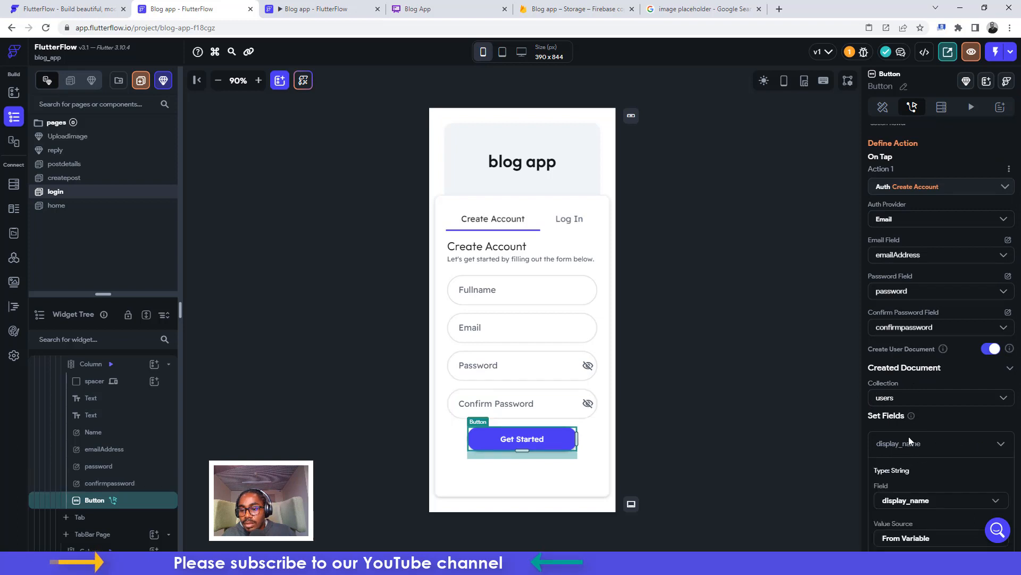
scroll(909, 437, "down", 2)
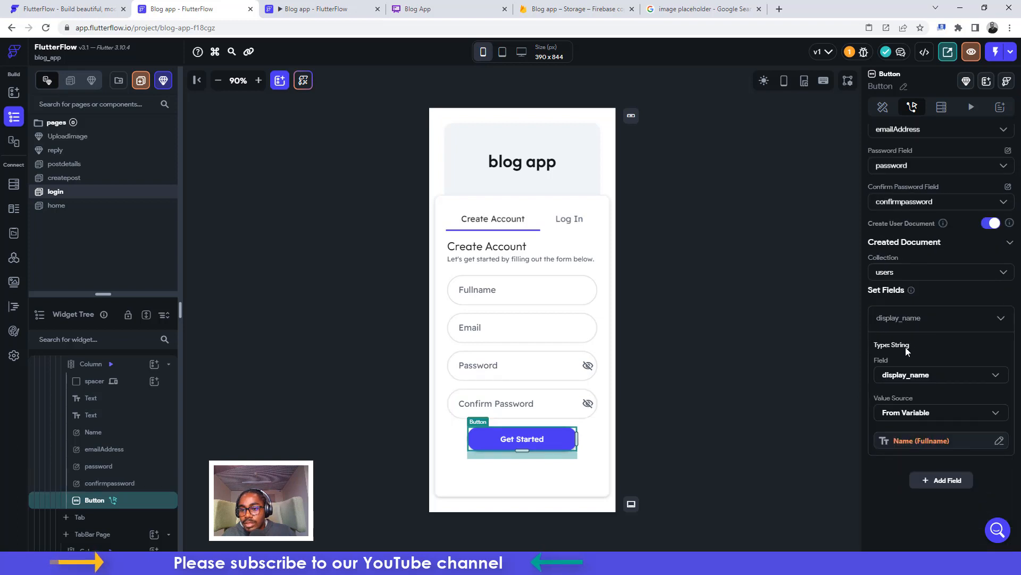
scroll(909, 346, "up", 3)
scroll(908, 346, "up", 1)
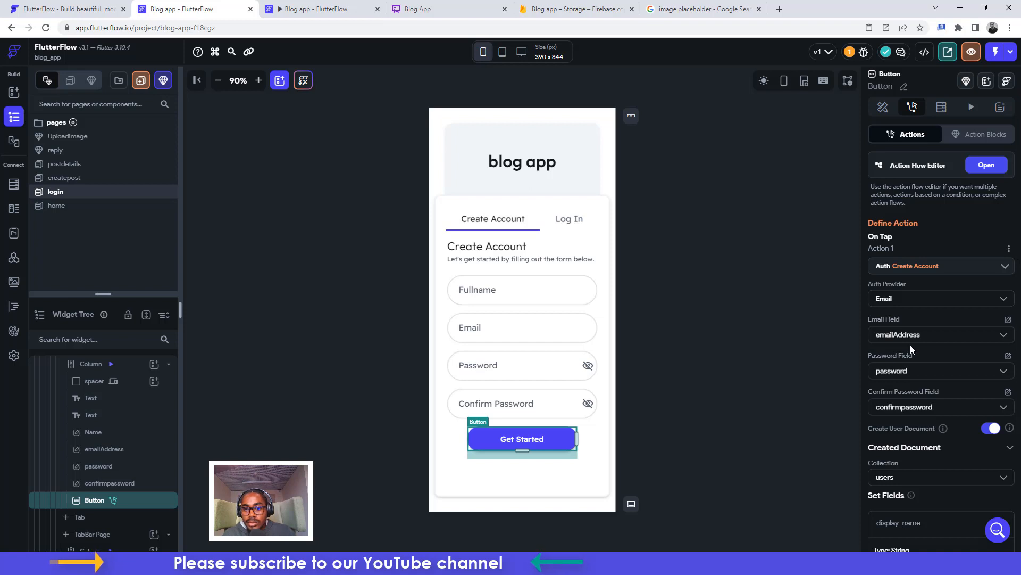
left_click(983, 160)
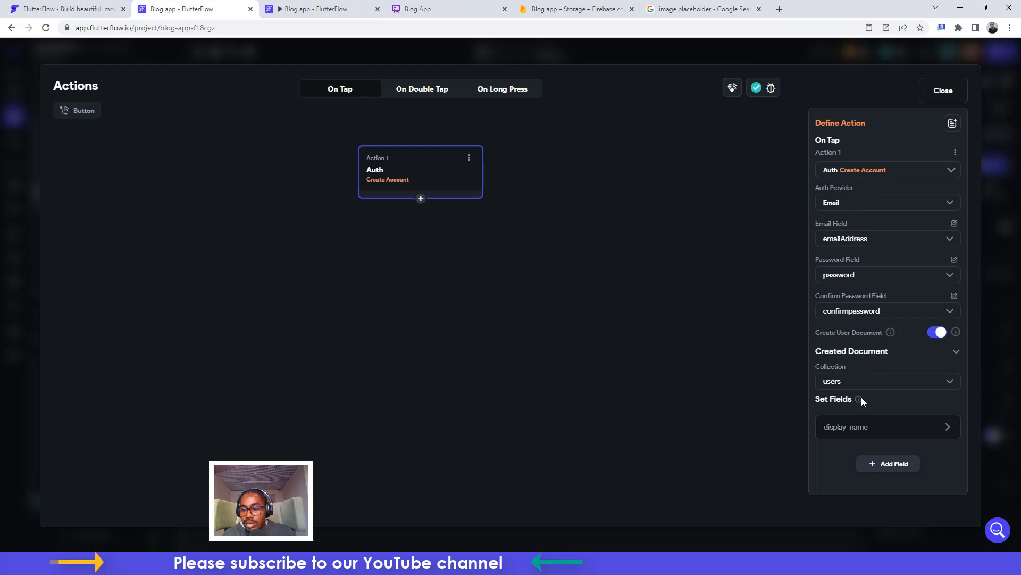
left_click(946, 93)
Check the Fullname field in the preview, then set the Fullname and Email text colours to Primary Text
left_click(306, 9)
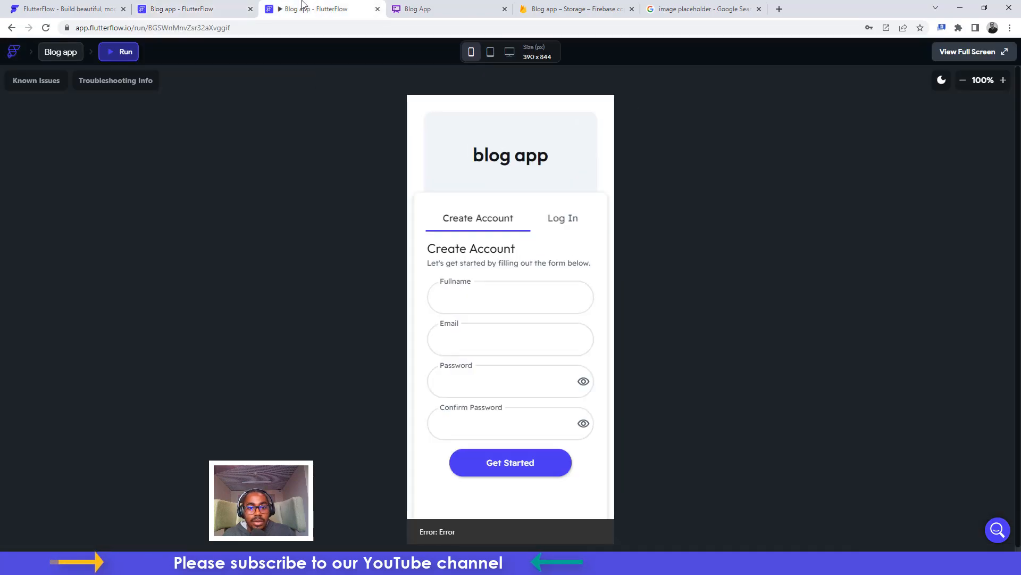
left_click(496, 301)
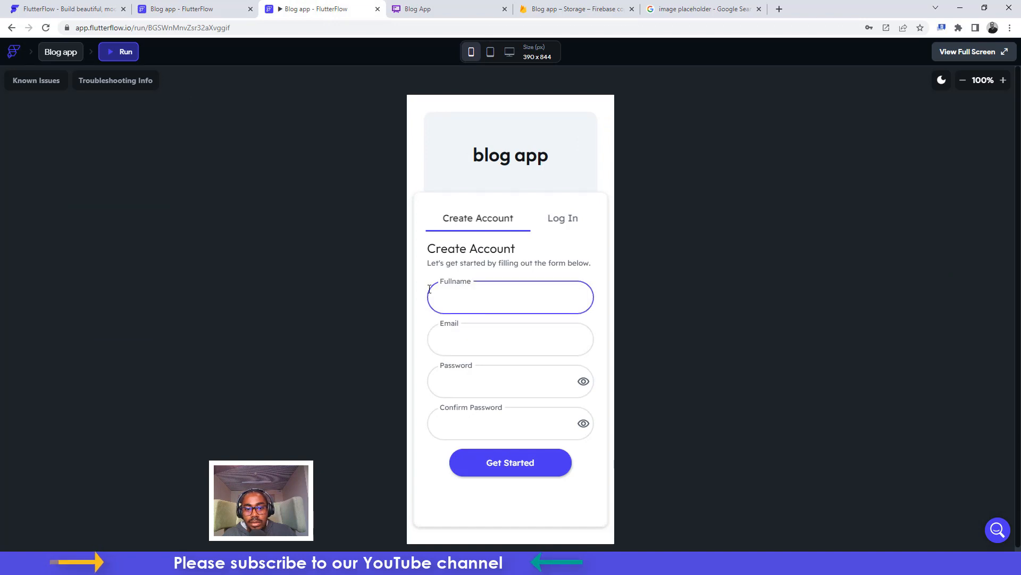
left_click(186, 8)
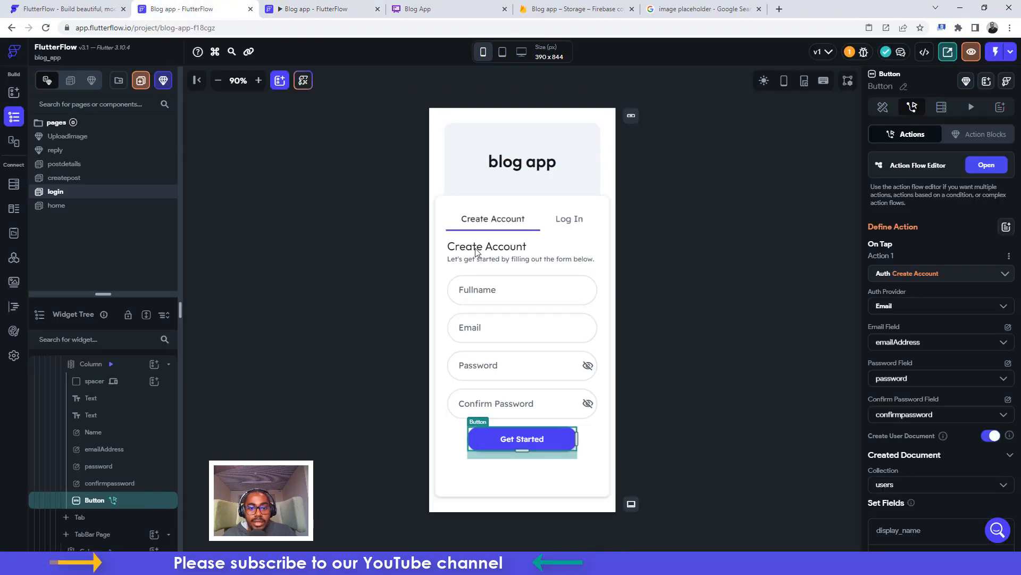
left_click(478, 291)
scroll(941, 325, "down", 5)
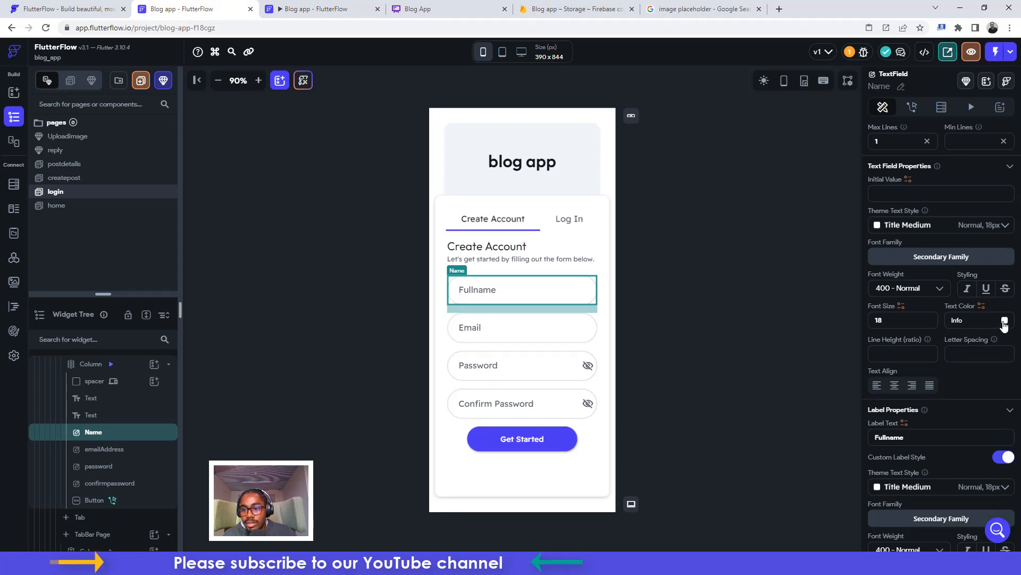
left_click(1005, 322)
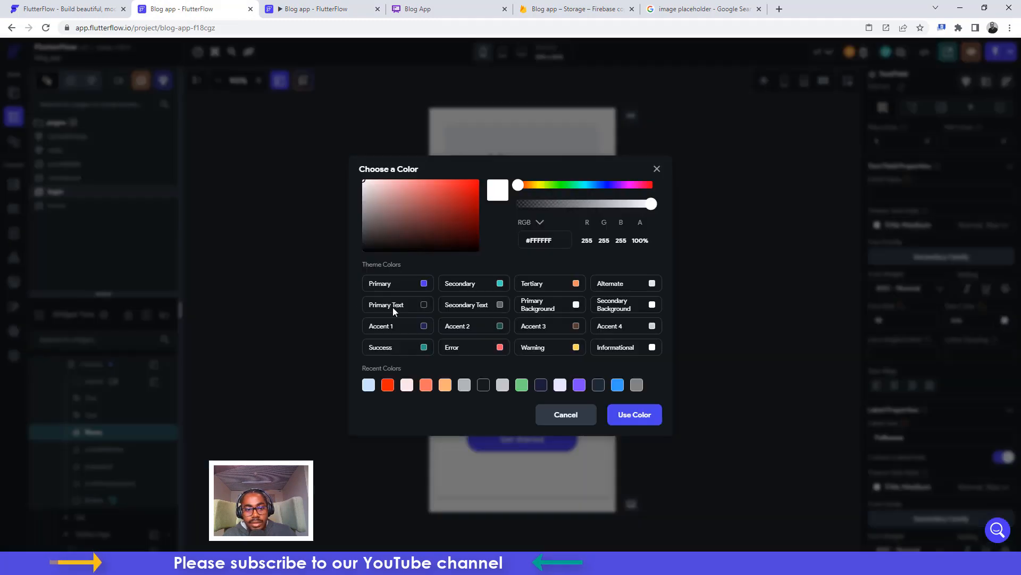
left_click(424, 307)
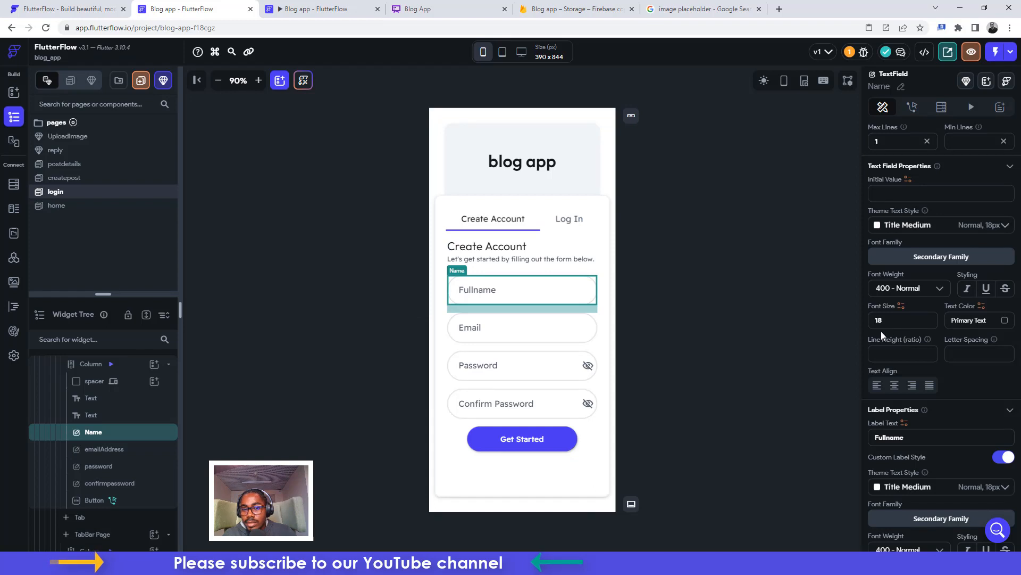
left_click(496, 331)
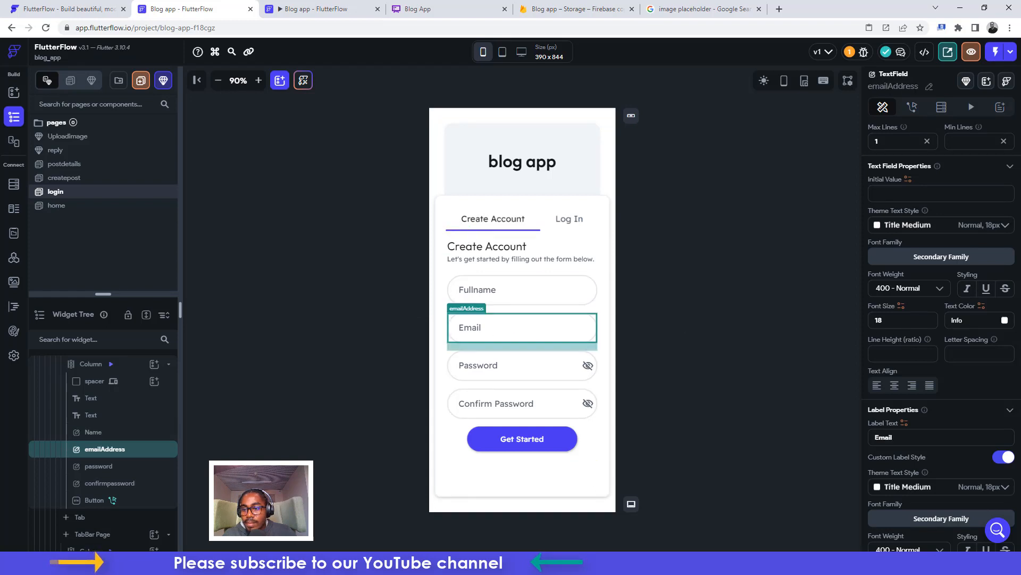
left_click(1005, 319)
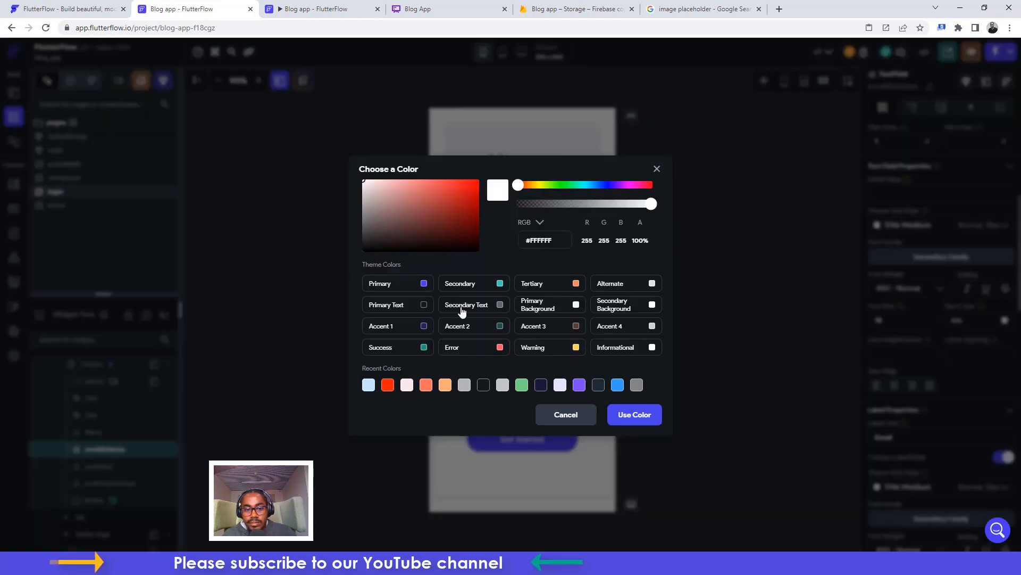
left_click(426, 305)
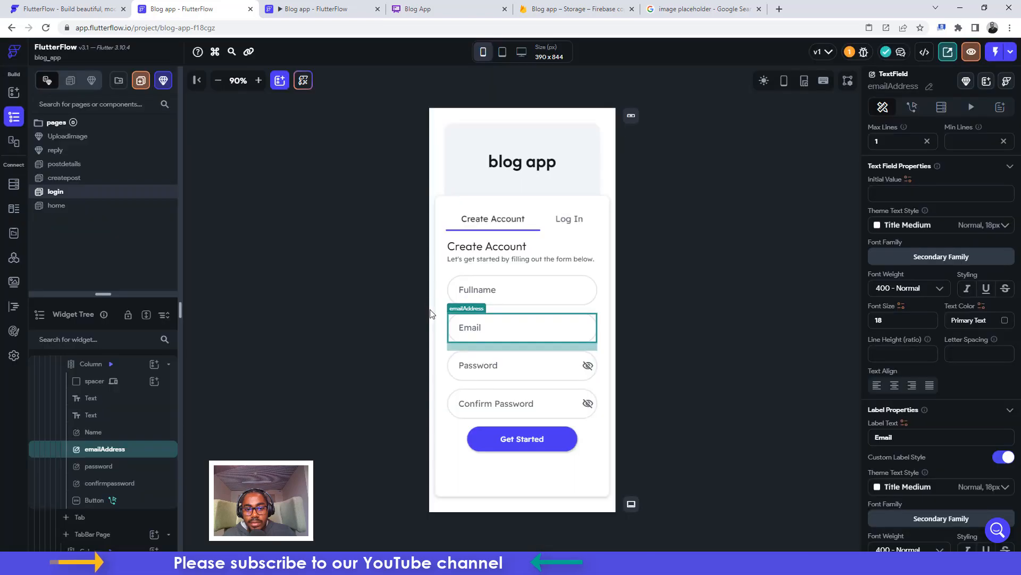
Set the Password and Confirm Password text colours to Primary Text as well
left_click(491, 370)
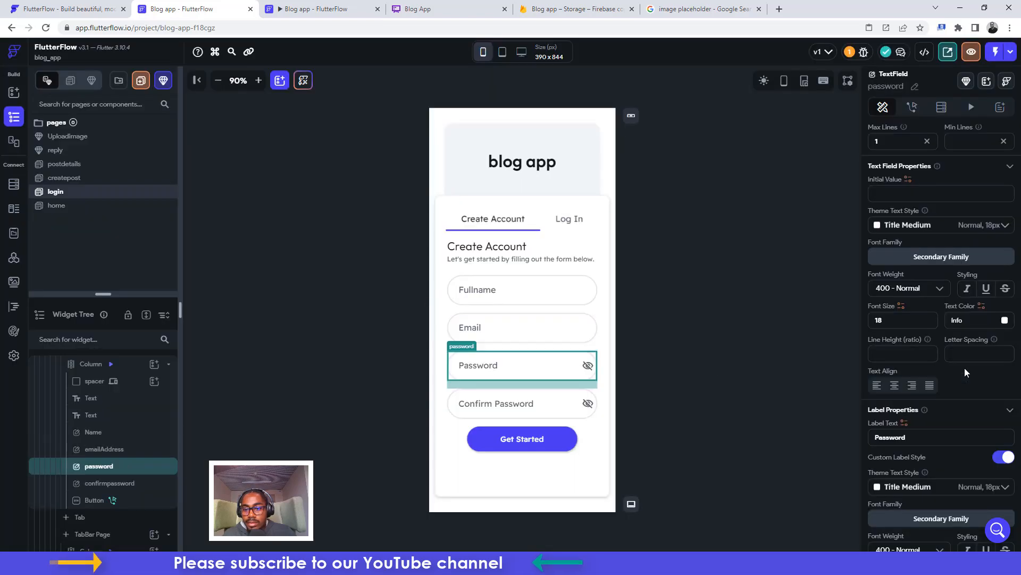
left_click(1005, 321)
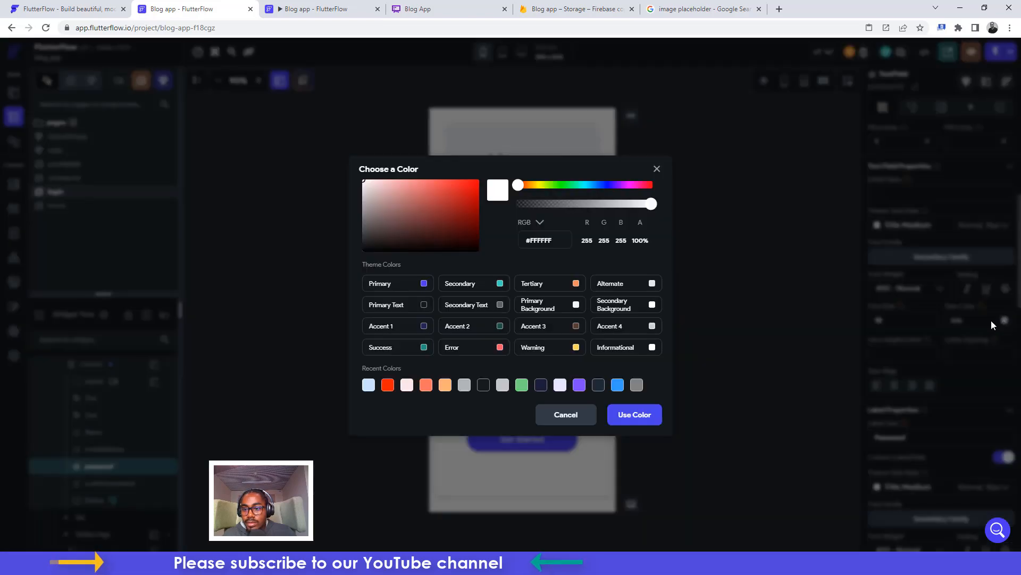
left_click(424, 307)
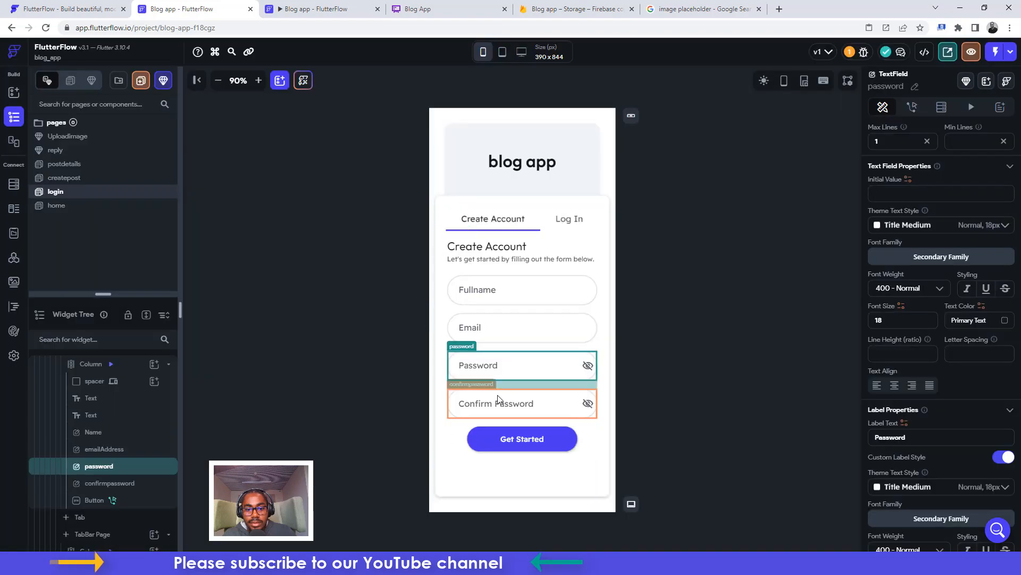
left_click(520, 400)
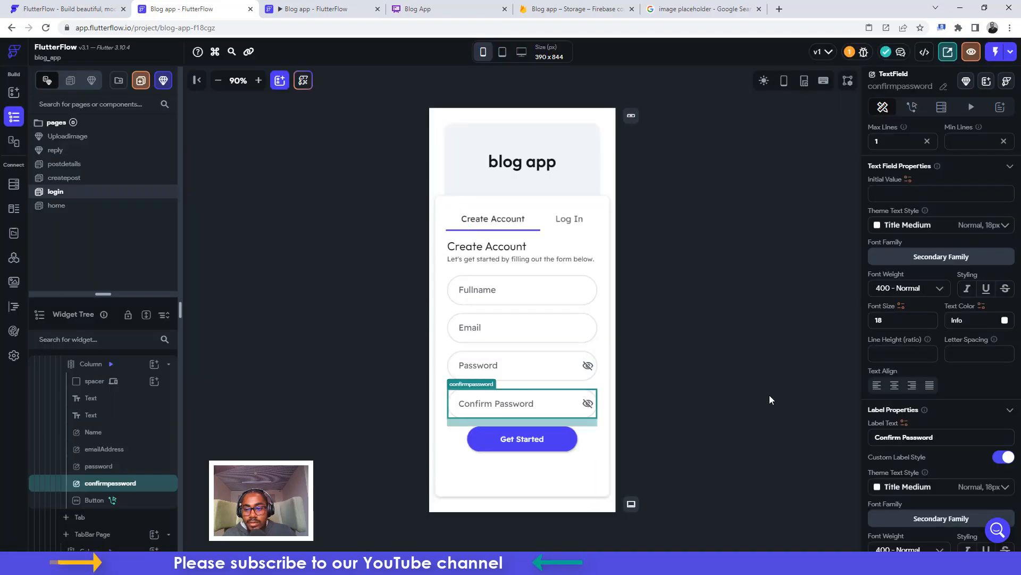
left_click(1005, 321)
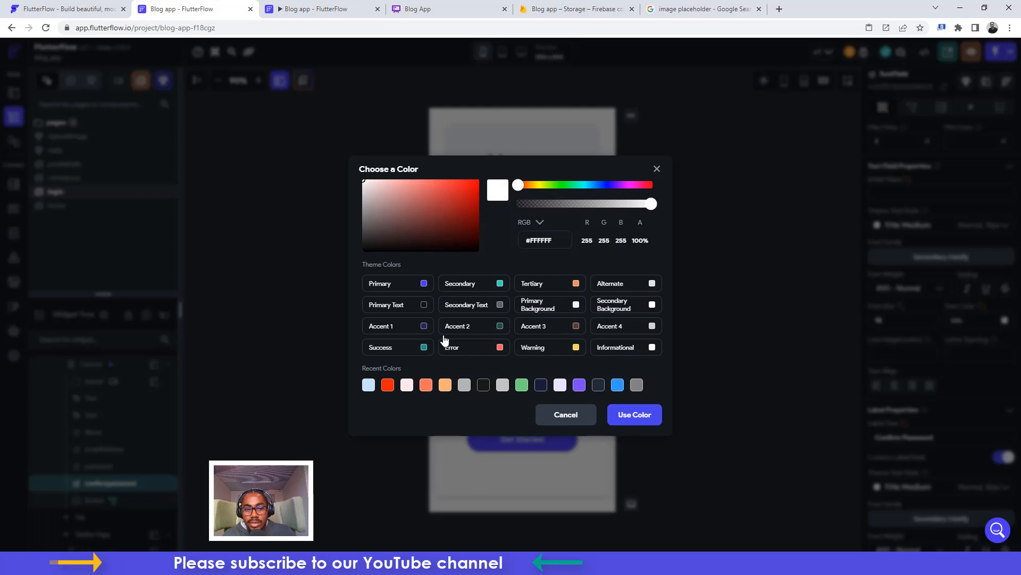
left_click(424, 305)
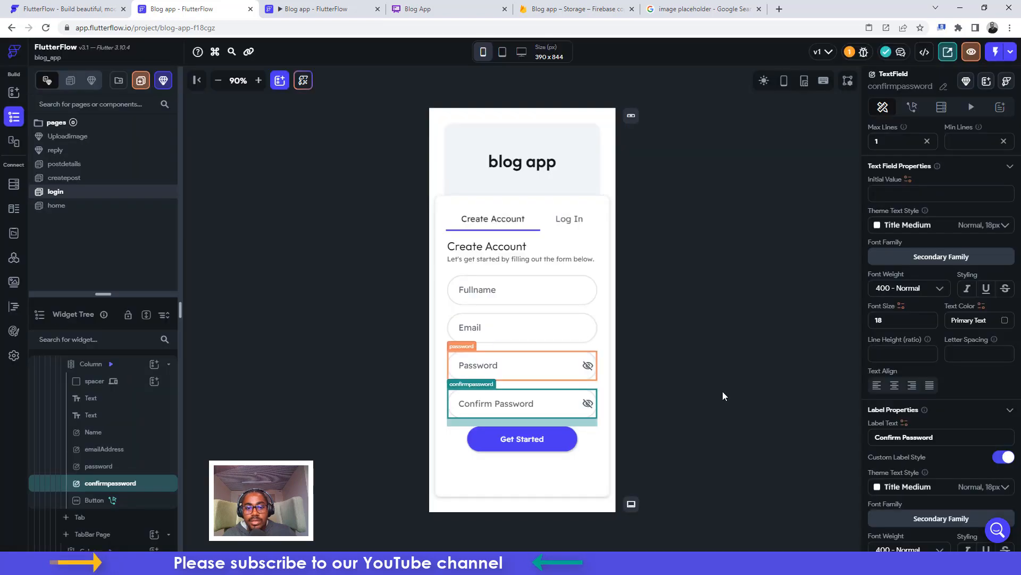
left_click(550, 445)
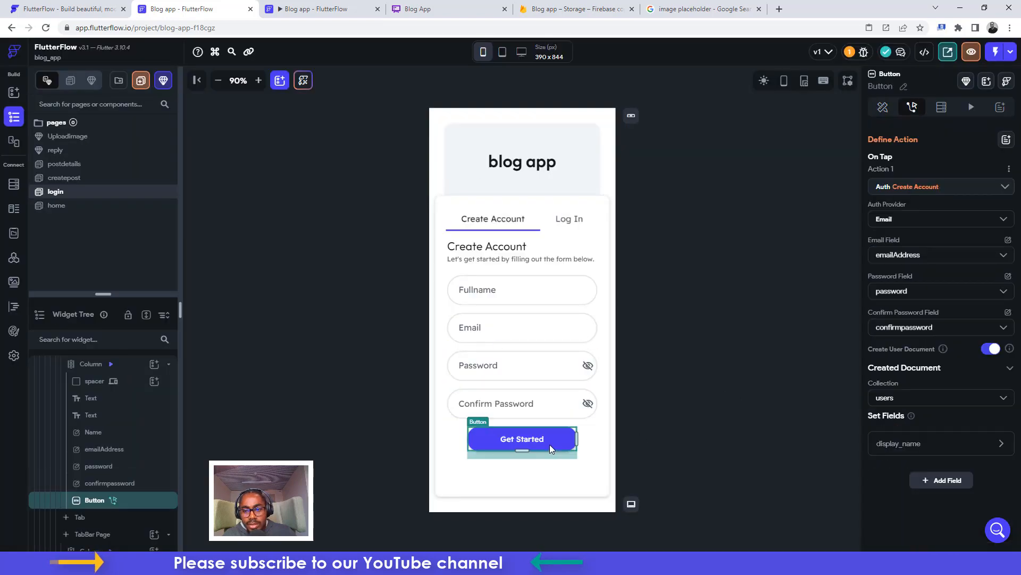
Link the Create Account action's email field to emailAddress and password field to password
left_click(906, 187)
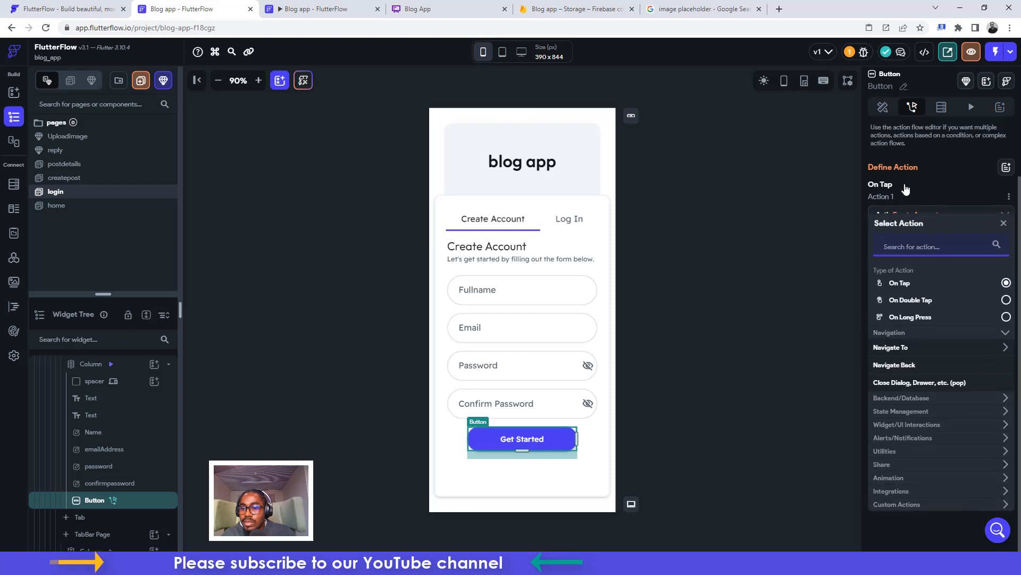
left_click(865, 202)
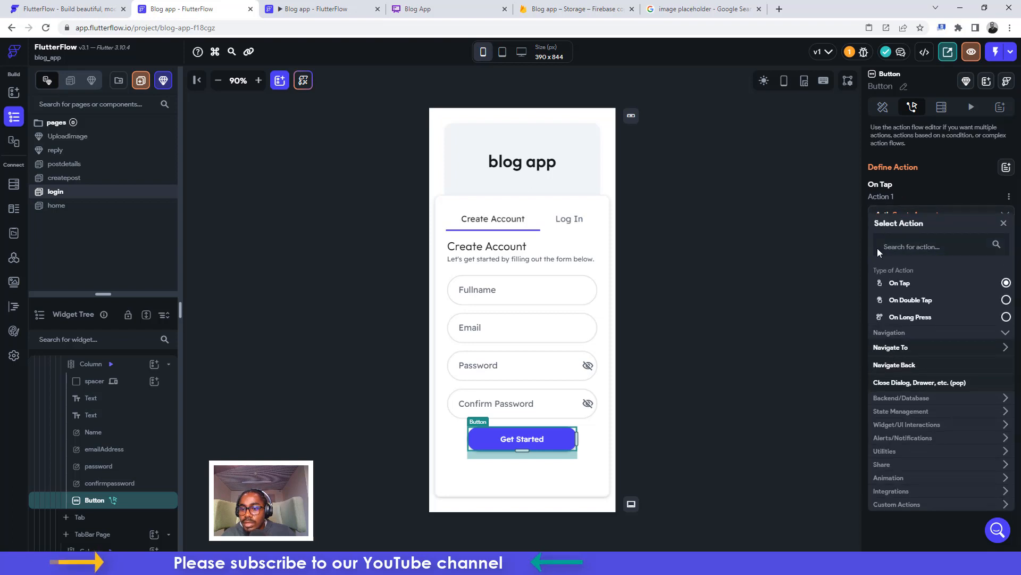
left_click(1003, 225)
left_click(899, 289)
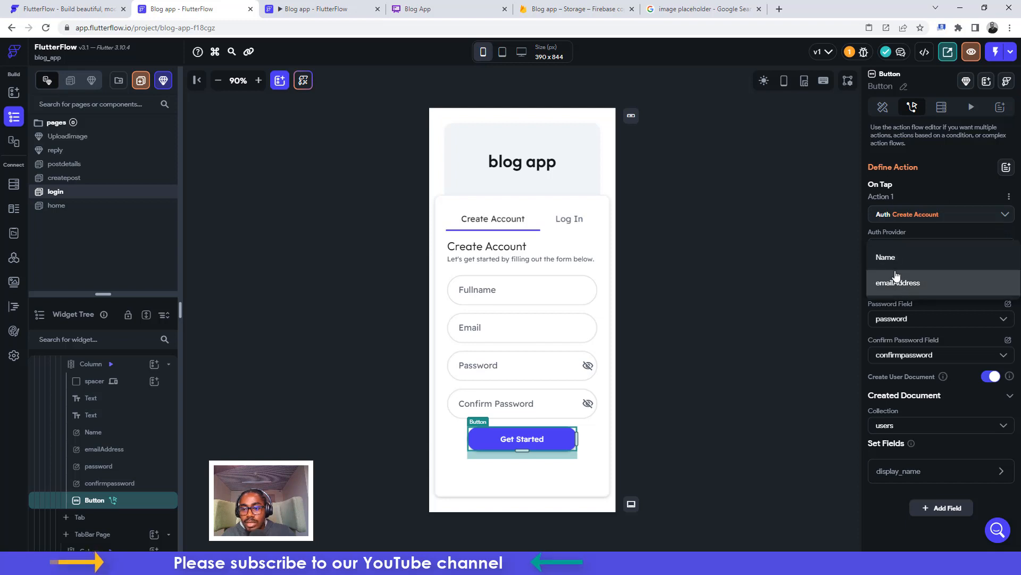
left_click(894, 283)
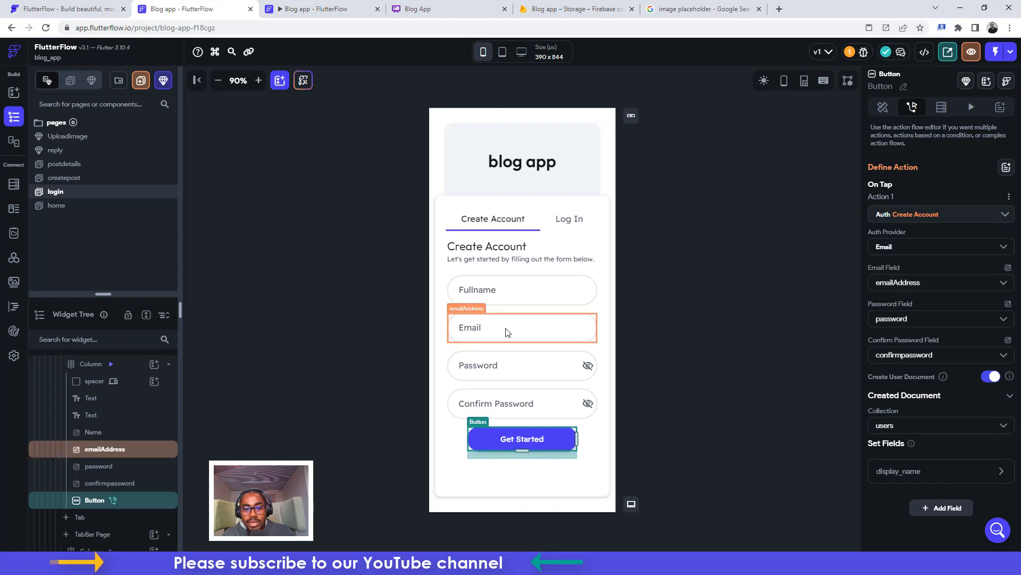
left_click(896, 318)
left_click(893, 322)
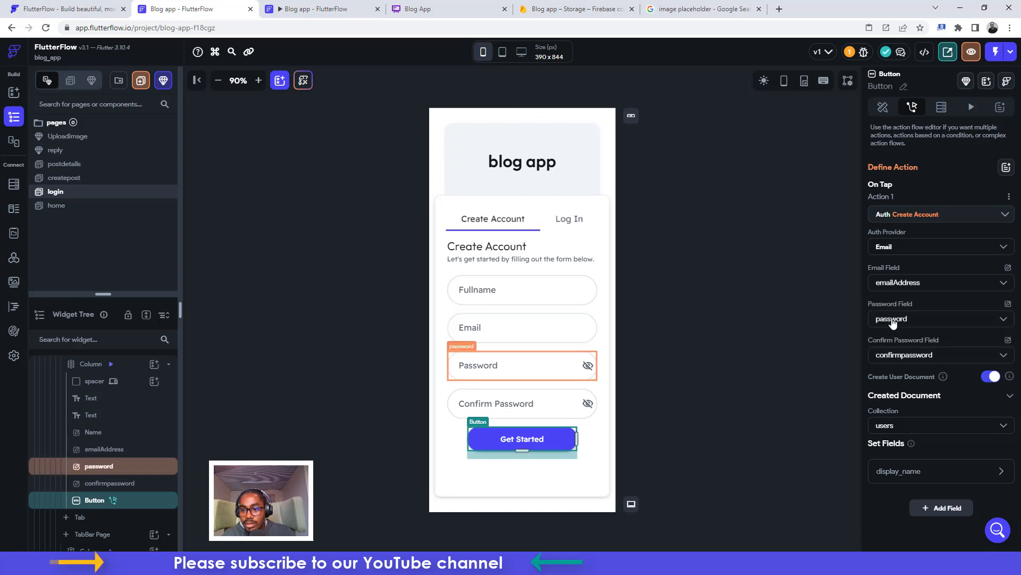
Link the confirm password field to confirmpassword and expand the display_name mapping from Fullname
left_click(899, 357)
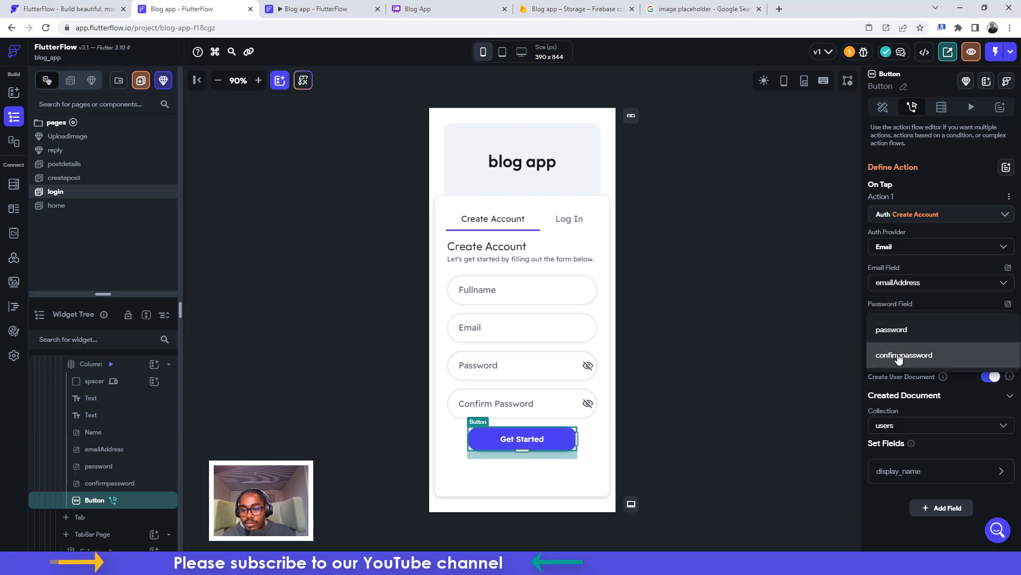
left_click(898, 356)
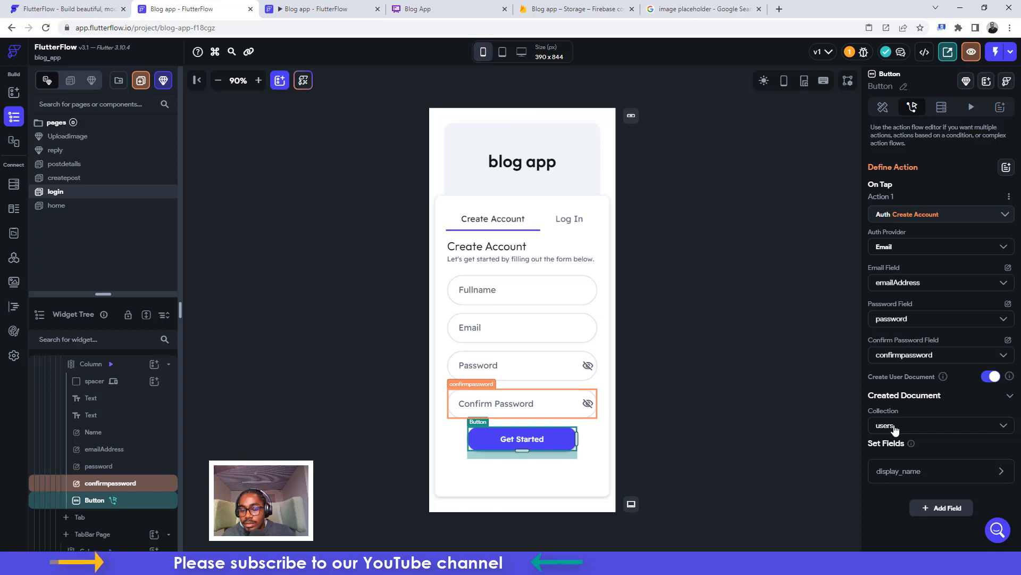
left_click(894, 473)
scroll(893, 477, "down", 3)
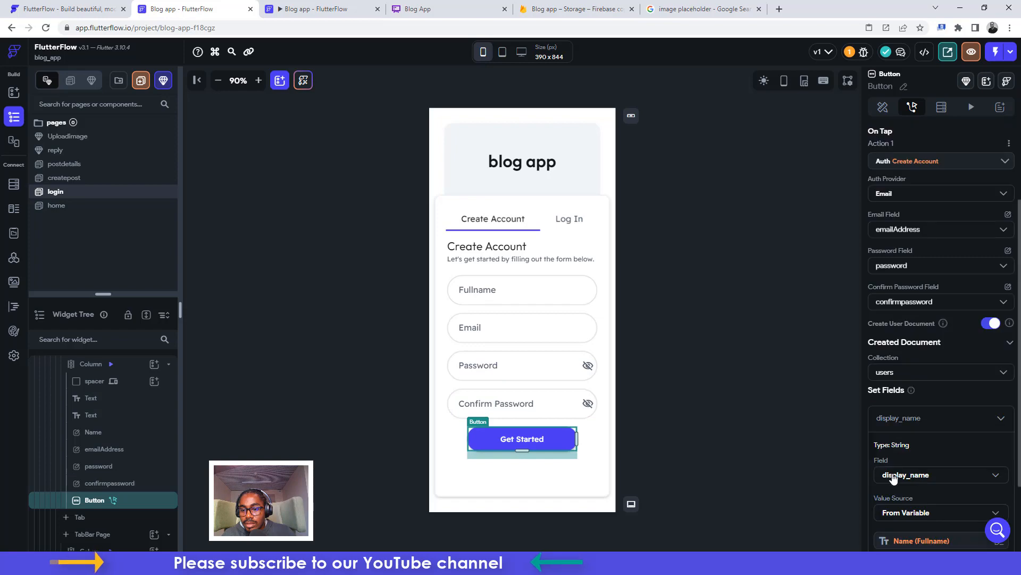
left_click(433, 292)
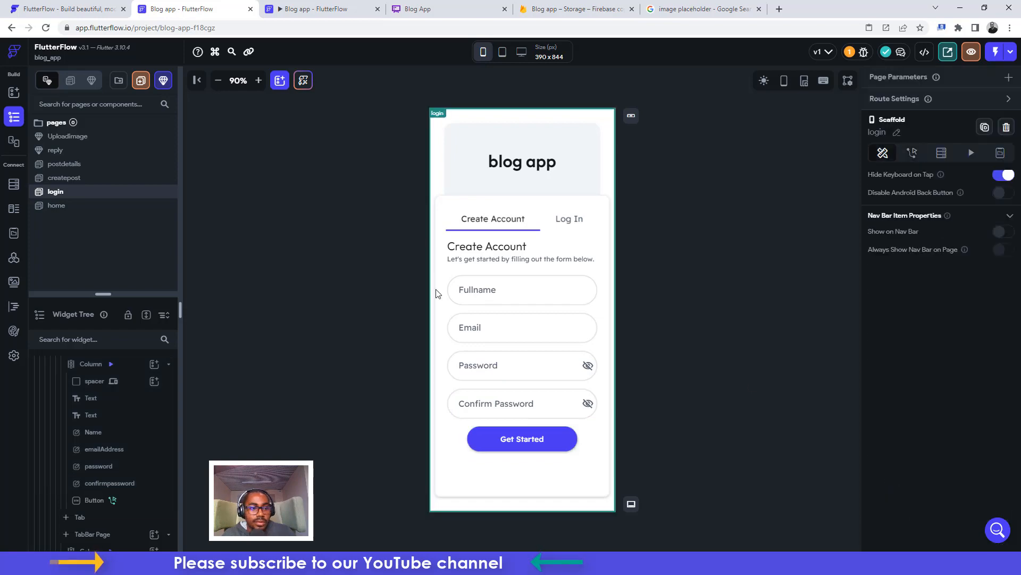
Regenerate and generate the Firebase config files for blog-app-dcf20 in Firebase settings
left_click(14, 356)
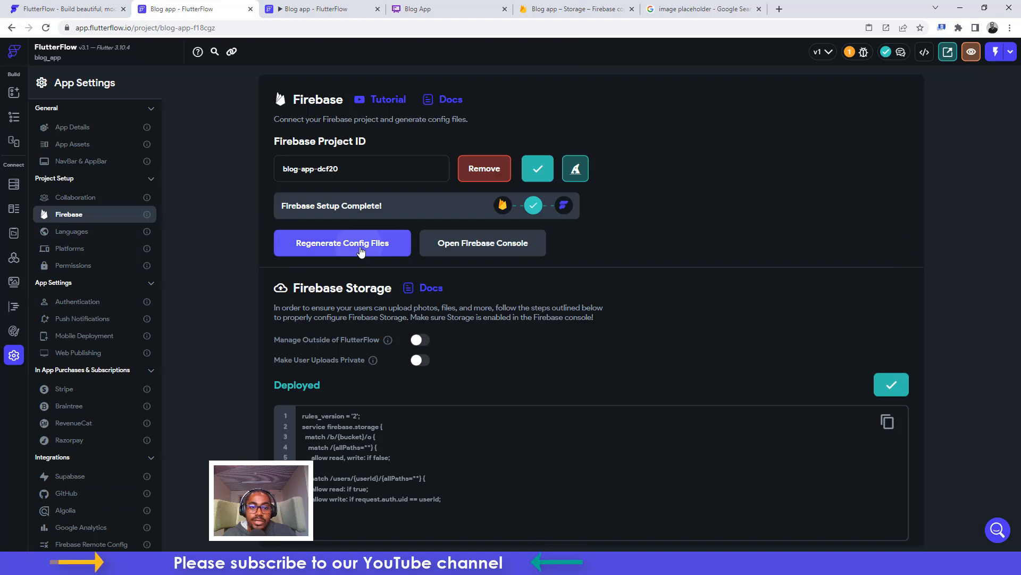
left_click(362, 247)
left_click(599, 450)
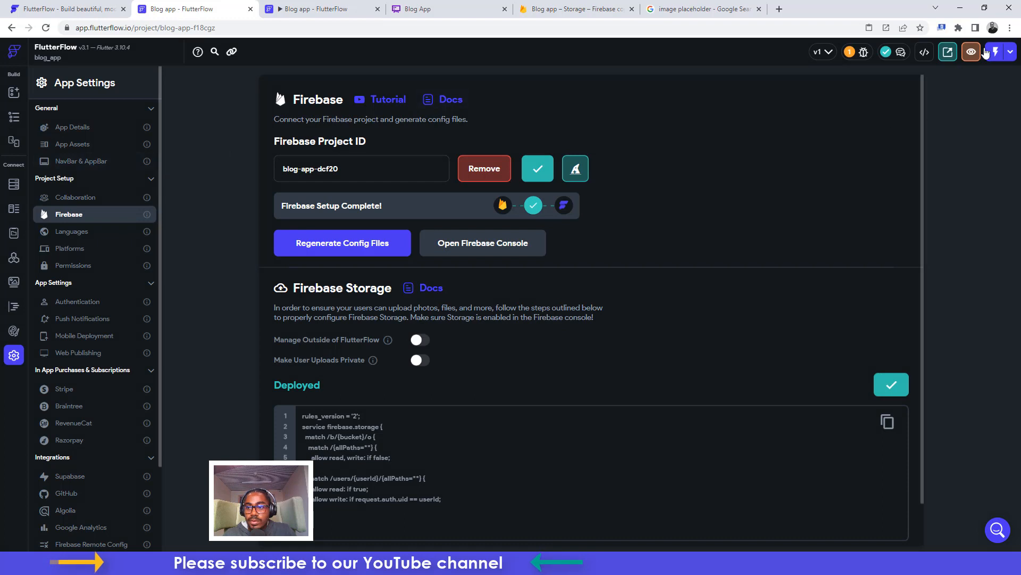
Launch the app in run mode and toggle between its Log In and Create Account forms
left_click(1013, 55)
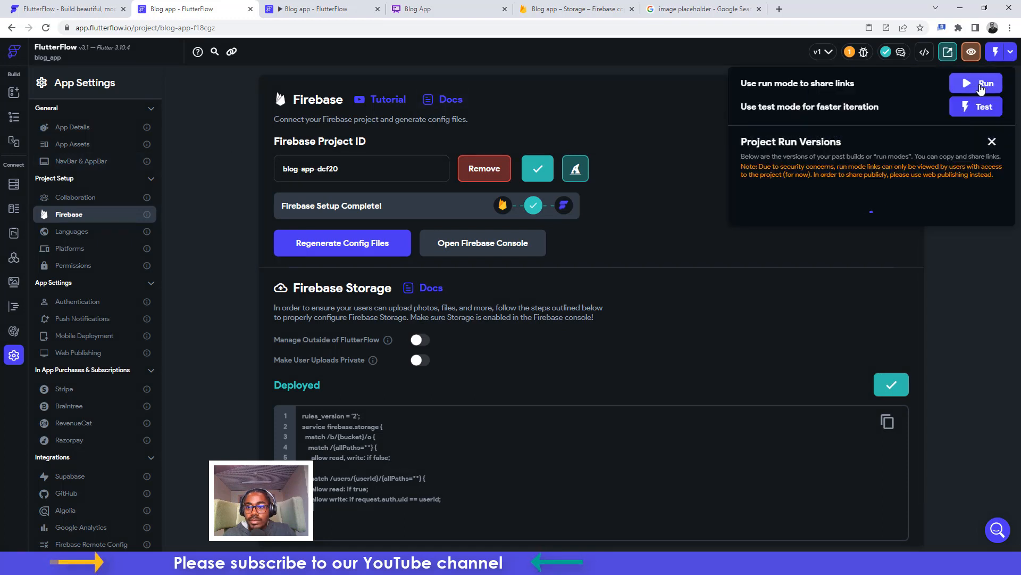
left_click(978, 83)
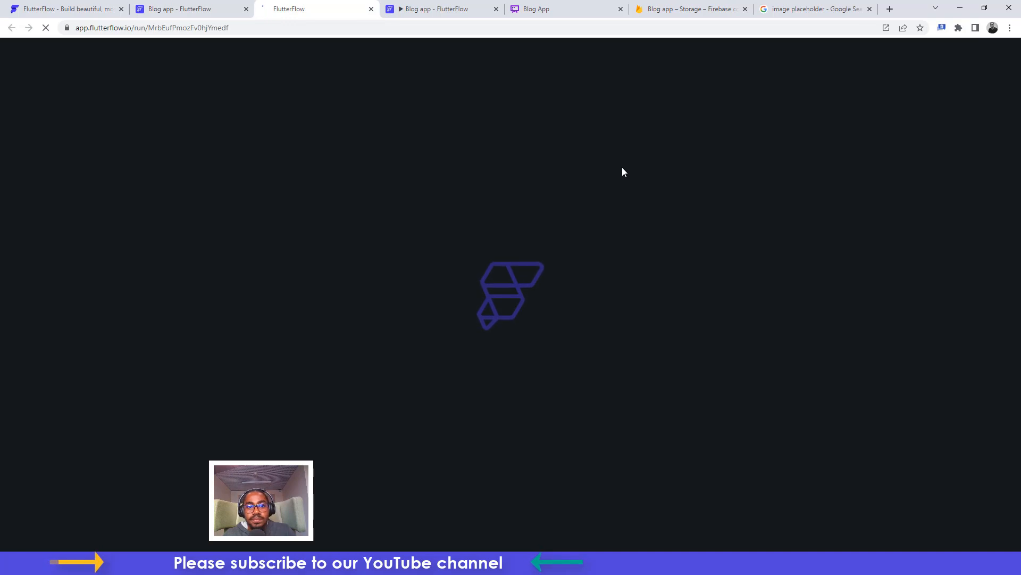
mouse_move(421, 4)
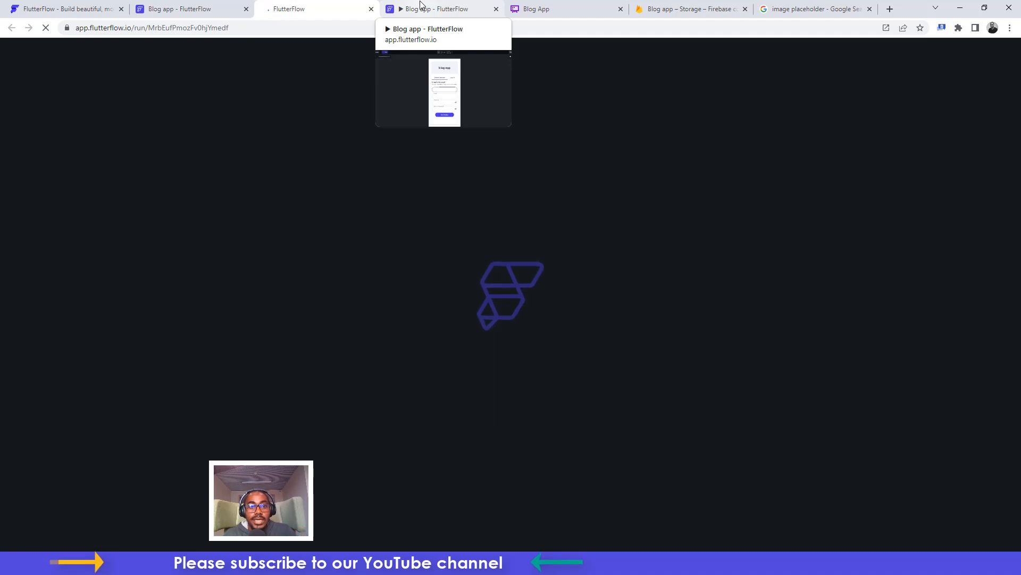
left_click(420, 9)
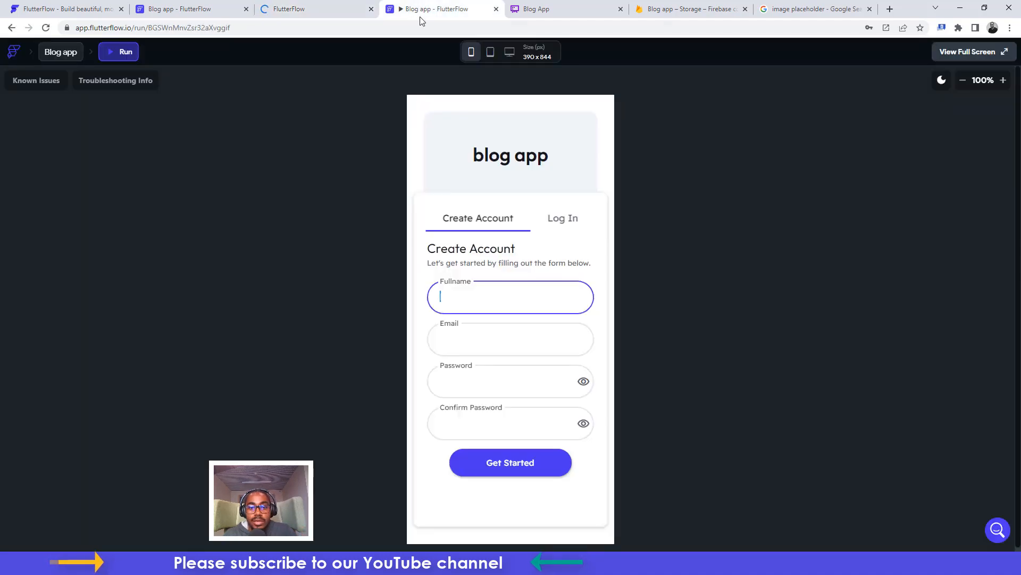
left_click(557, 218)
left_click(507, 219)
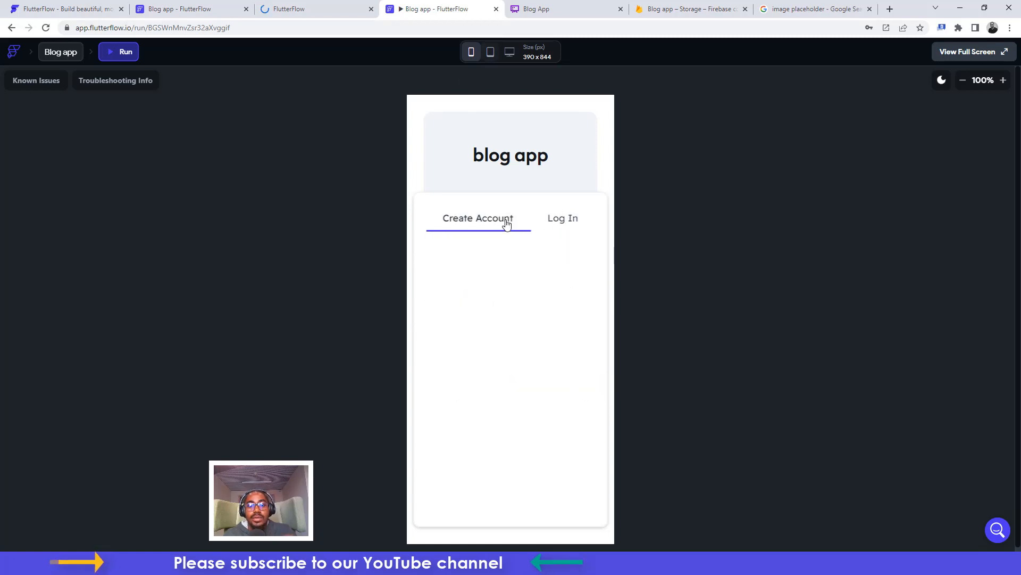
left_click(684, 7)
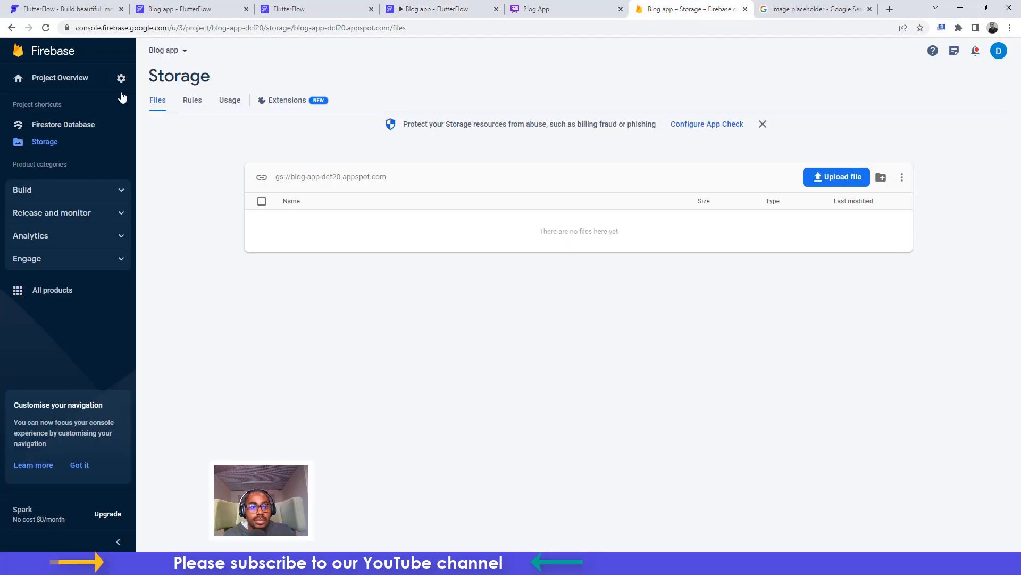
Enable and save Email/Password sign-in under Firebase Authentication for the Blog app
left_click(62, 125)
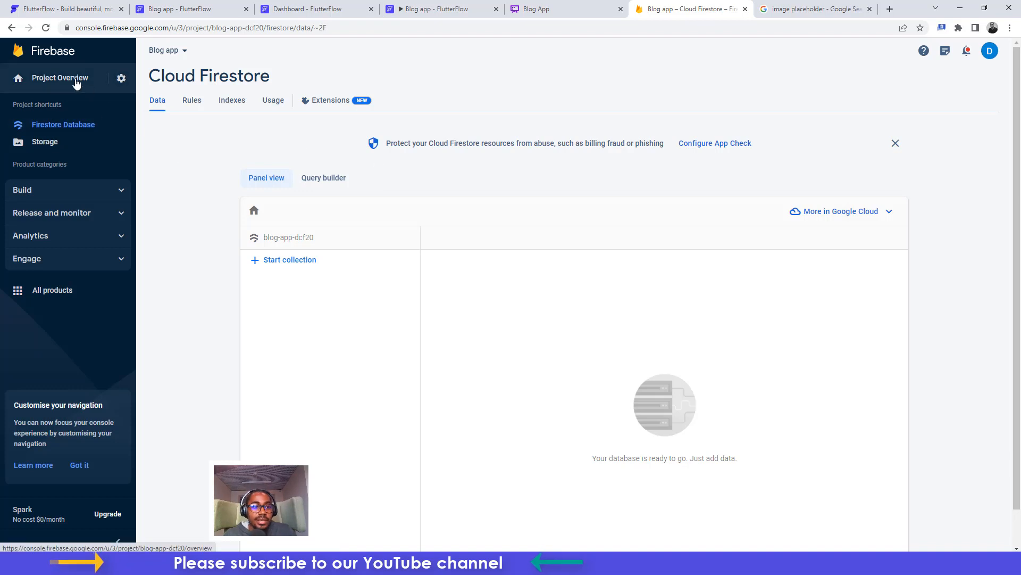
left_click(120, 78)
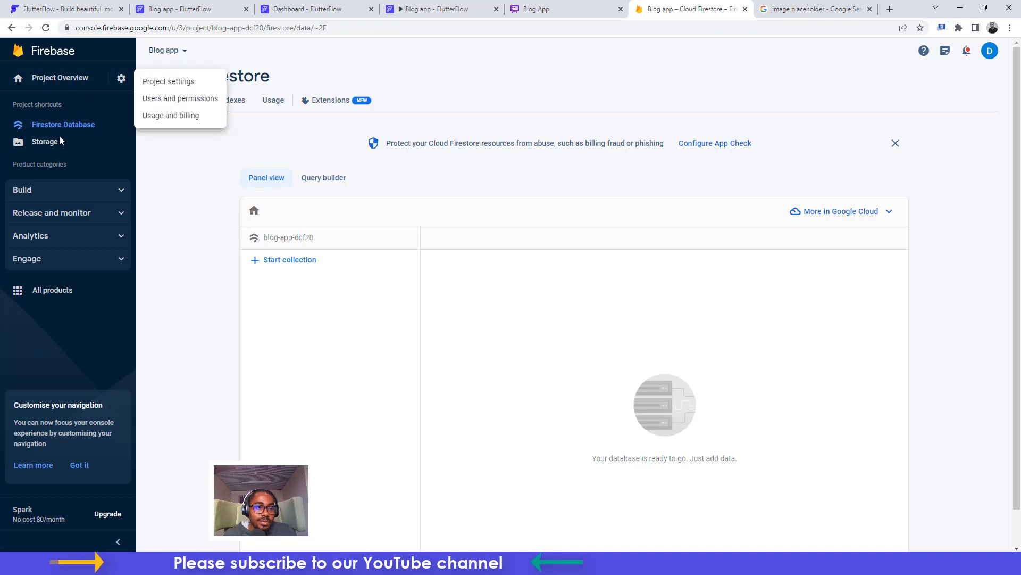
left_click(54, 190)
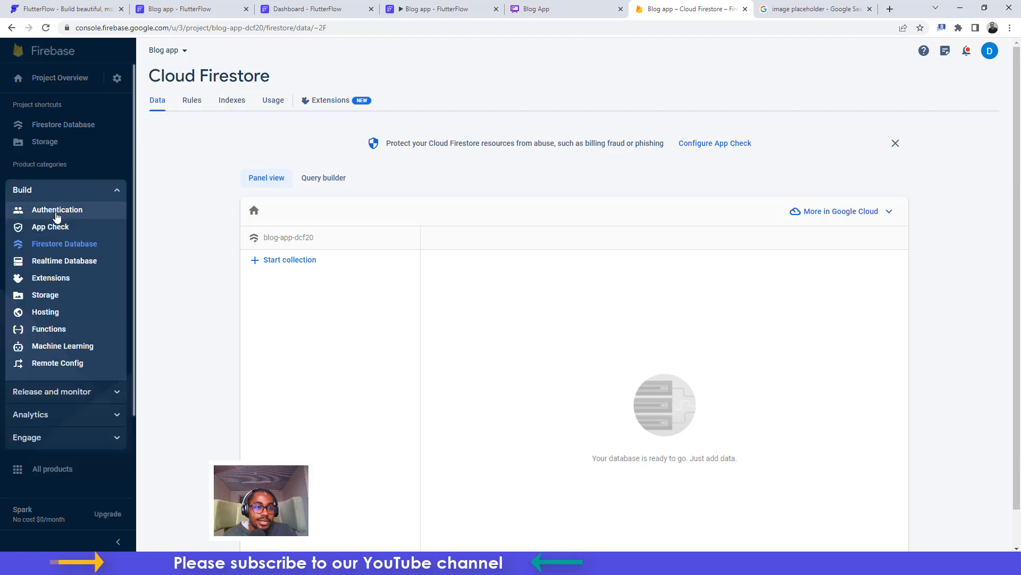
left_click(57, 216)
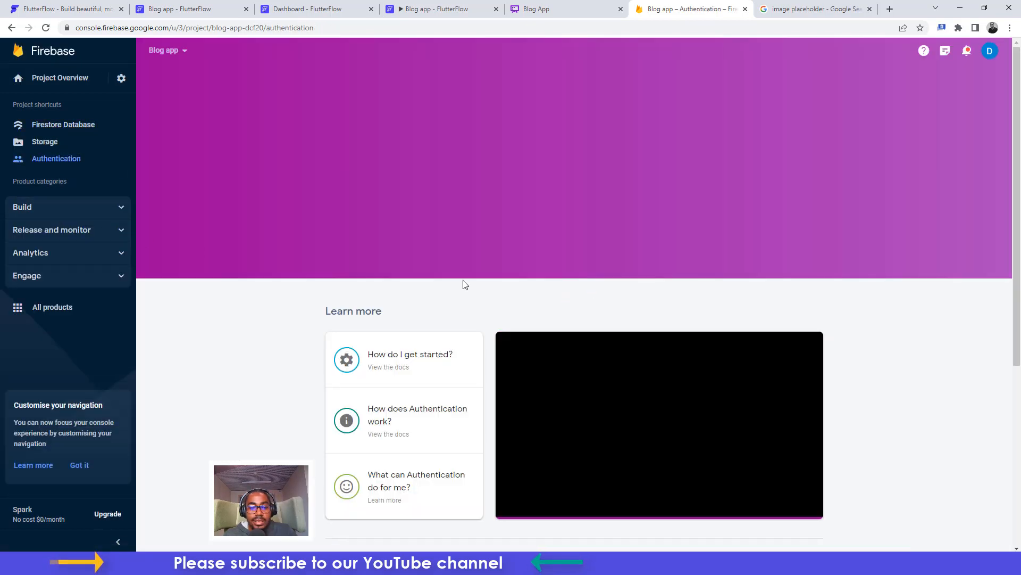
left_click(372, 203)
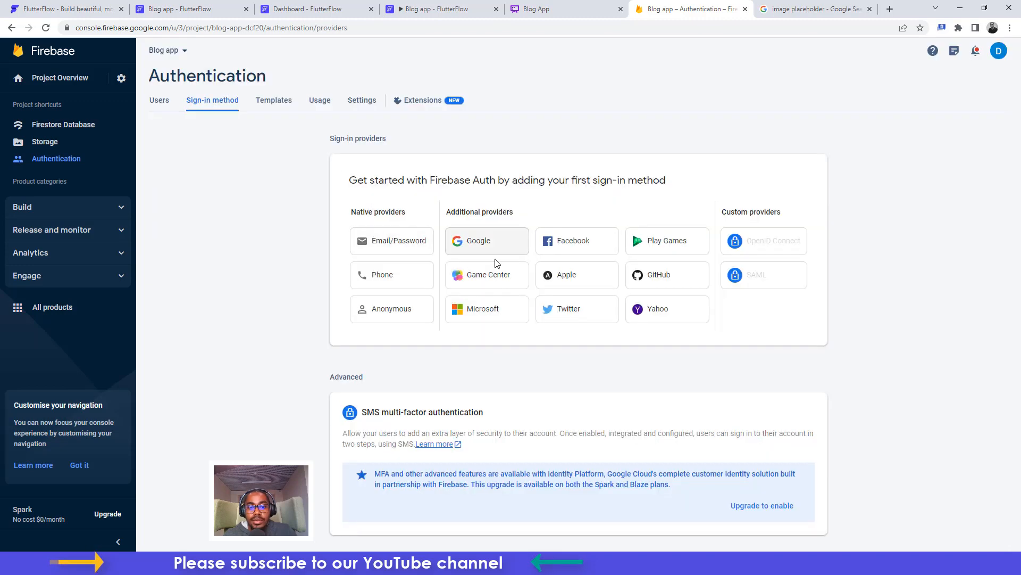
left_click(404, 242)
left_click(690, 212)
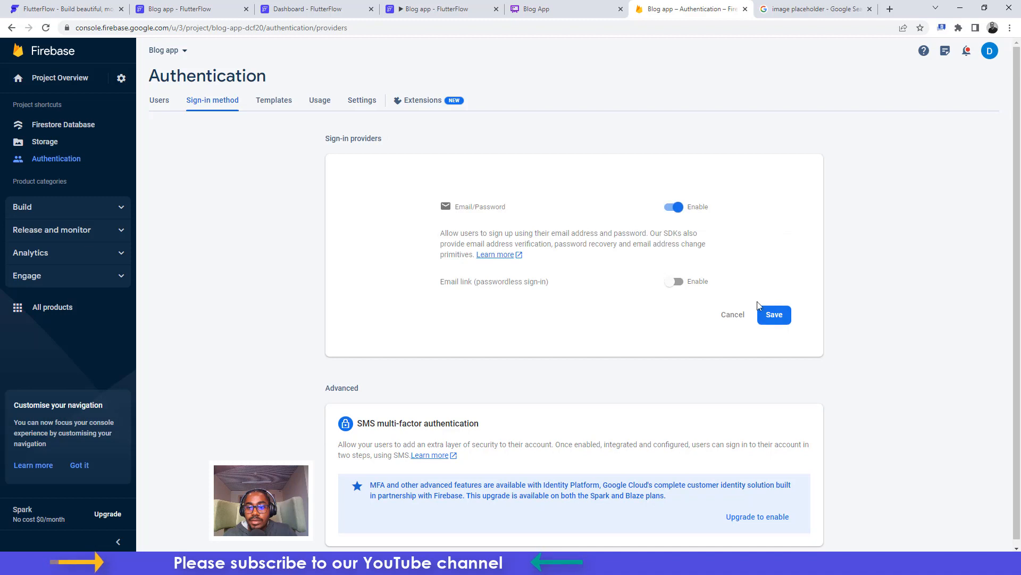
left_click(774, 314)
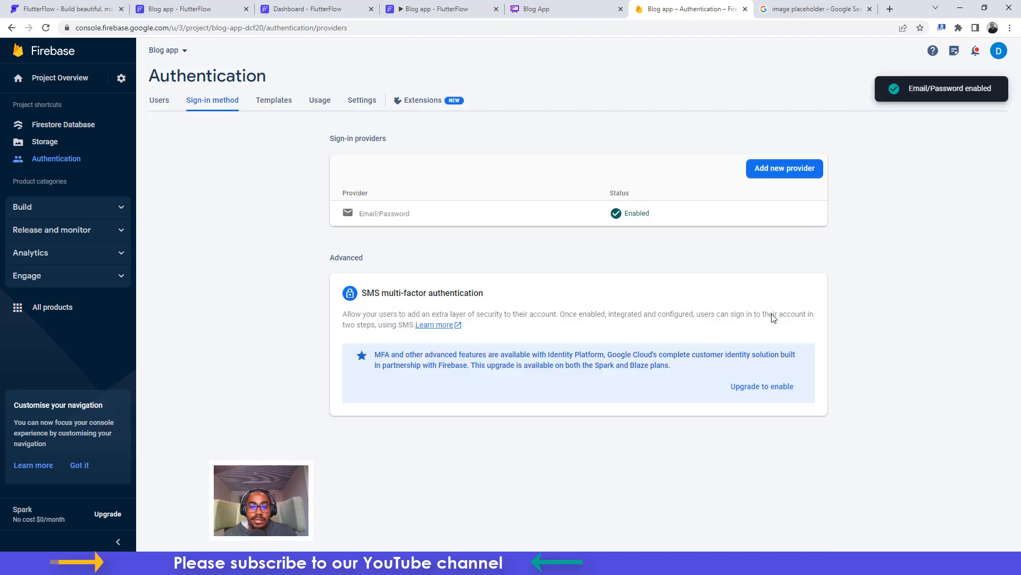
left_click(309, 9)
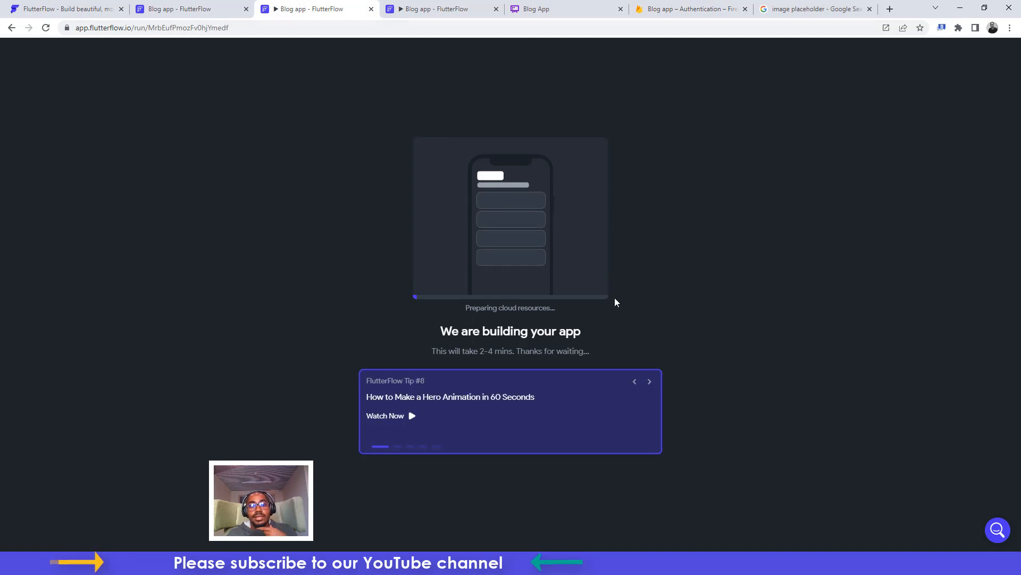
Sign up a new account in the running app by filling in the Create Account form
left_click(409, 9)
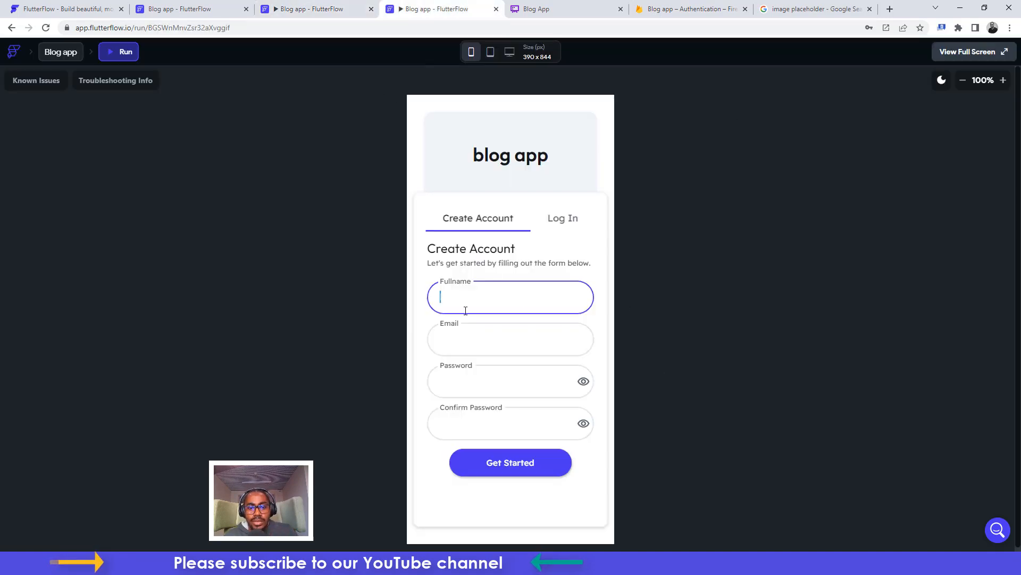
left_click(472, 337)
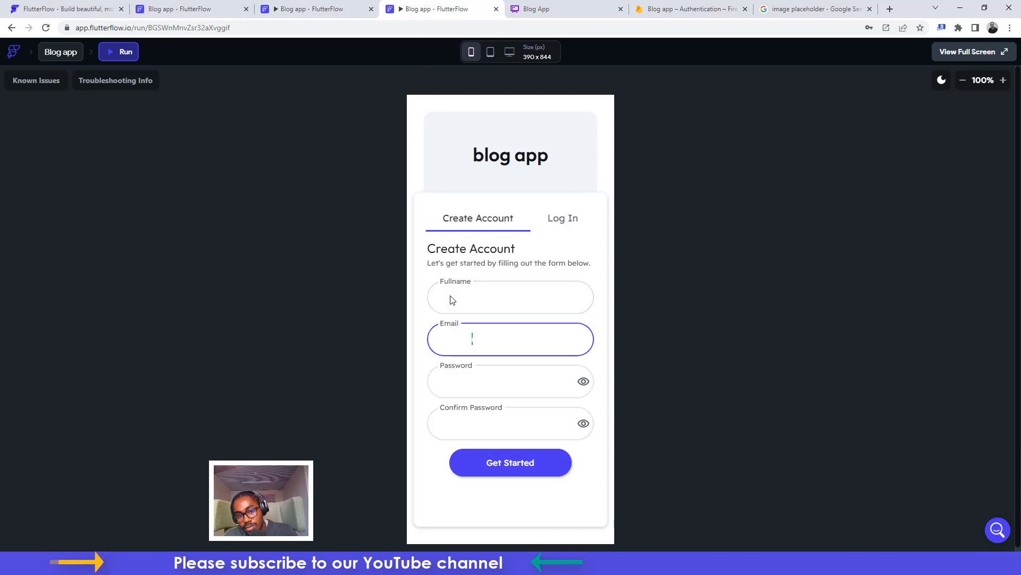
left_click(454, 296)
left_click(465, 381)
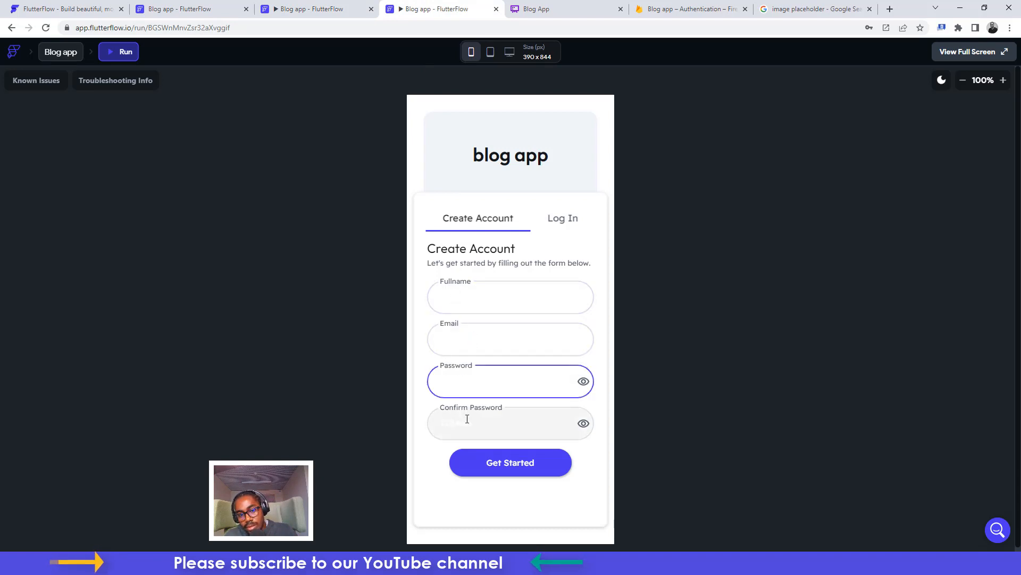
left_click(467, 421)
left_click(487, 463)
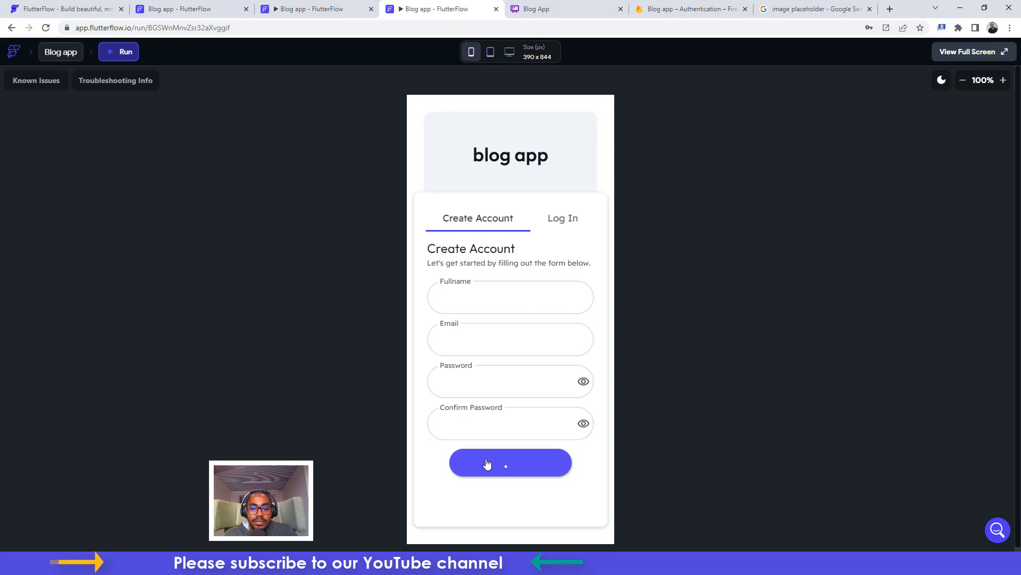
Check the Dashboard, close the duplicate app-building tab and return to the project editor
left_click(313, 14)
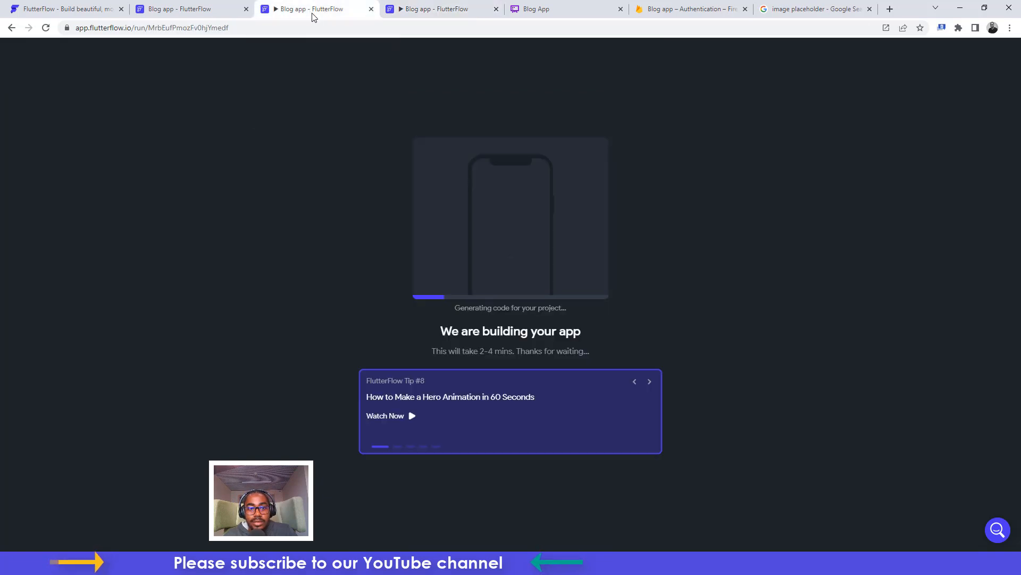
left_click(430, 10)
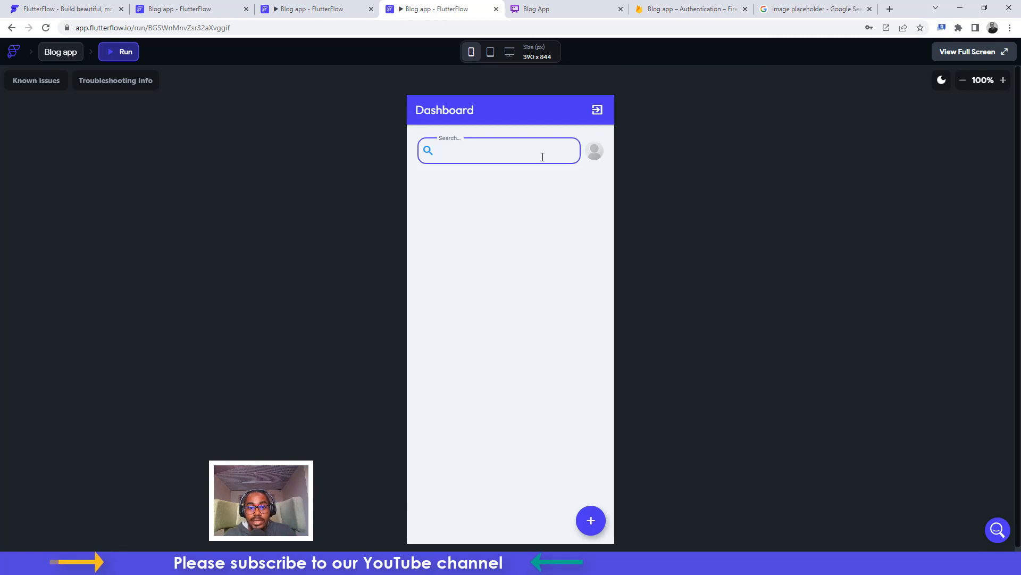
left_click(595, 153)
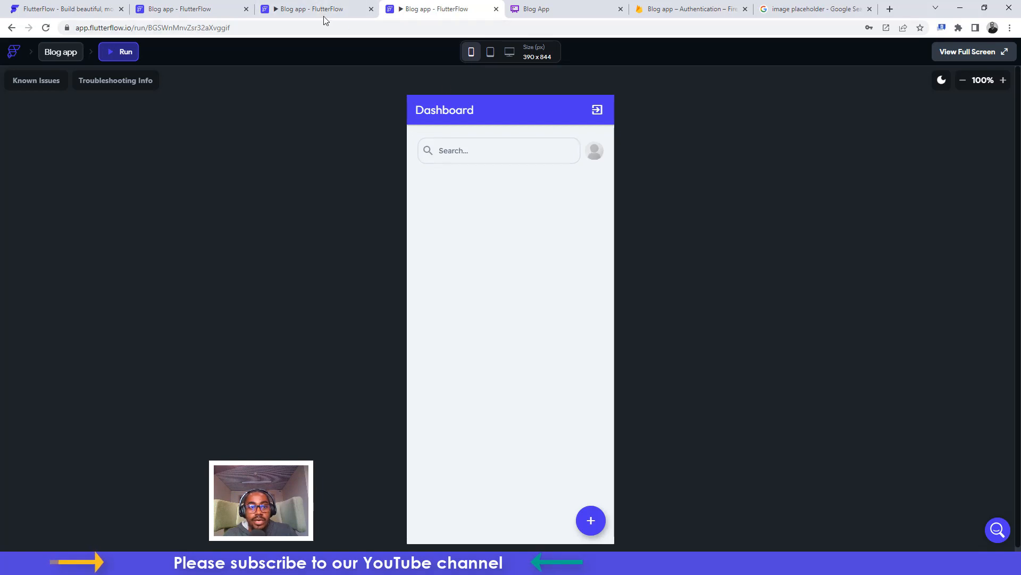
left_click(192, 9)
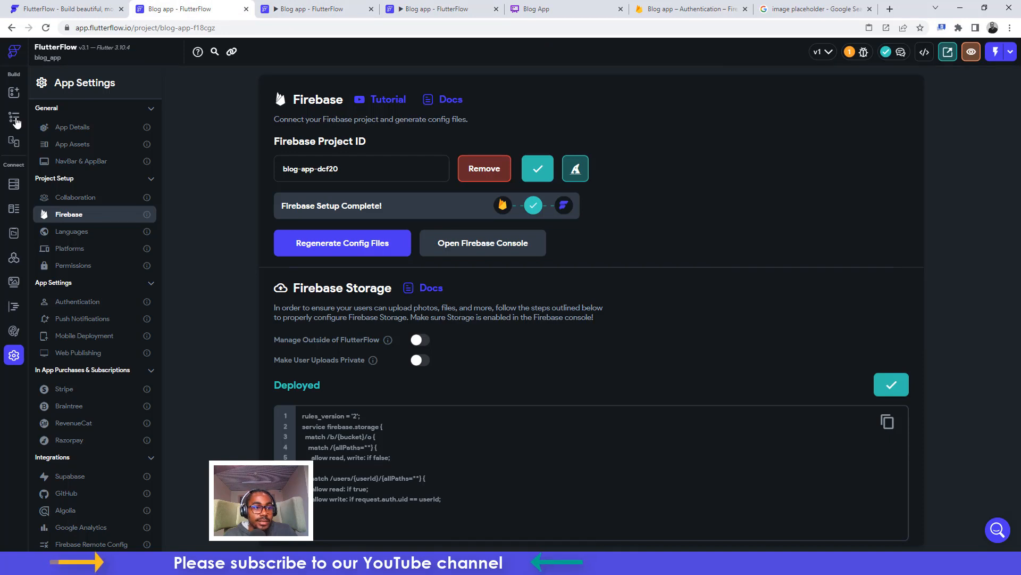
left_click(15, 120)
left_click(319, 10)
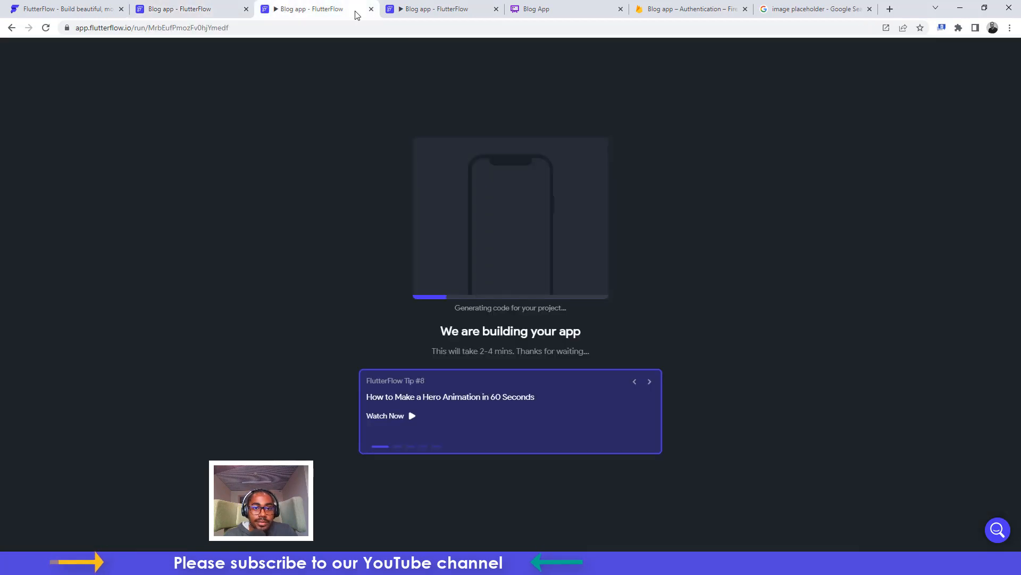
left_click(371, 10)
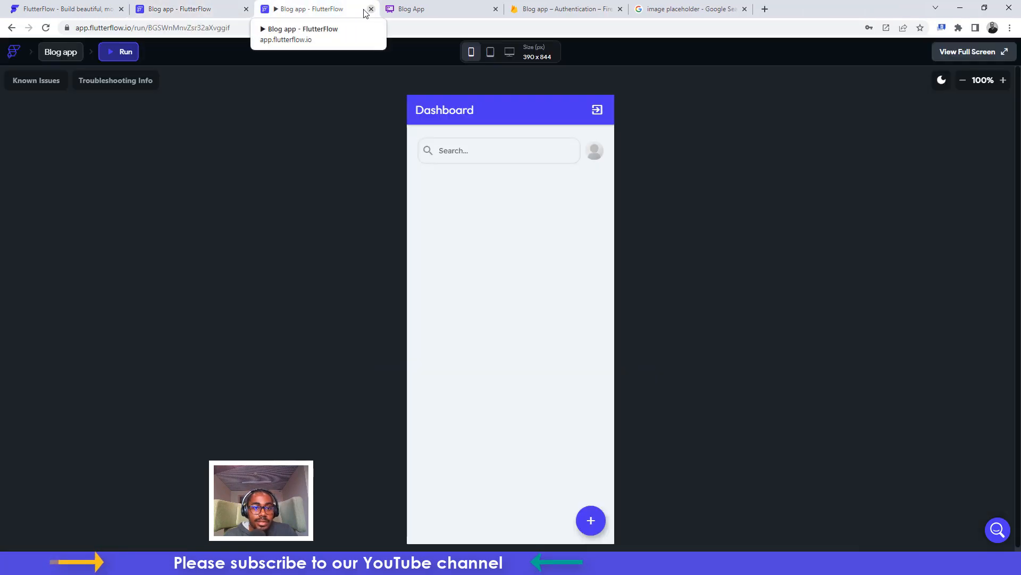
left_click(181, 5)
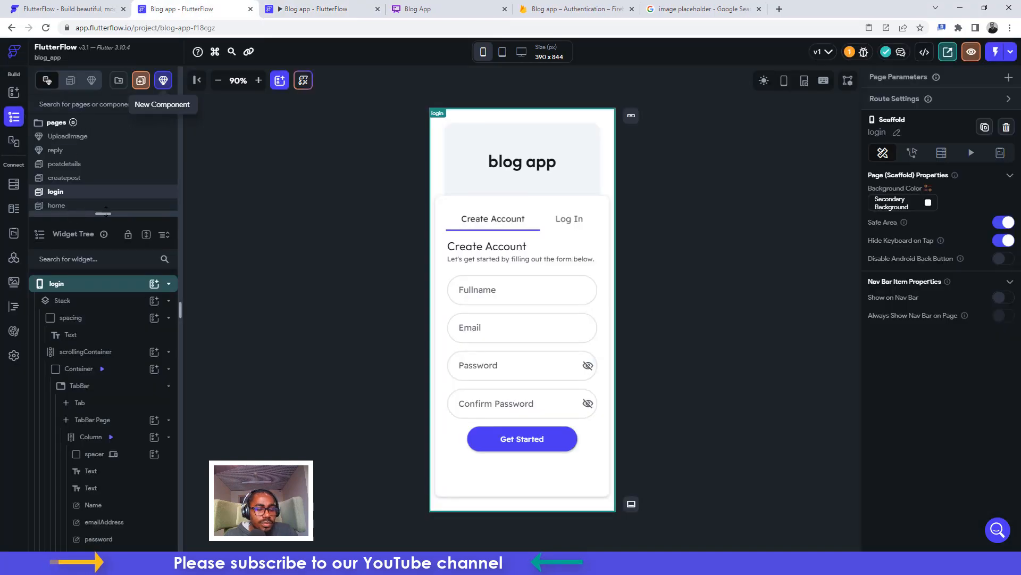
Select the avatar image on the home page Dashboard and view its actions
left_click_drag(108, 241, 108, 295)
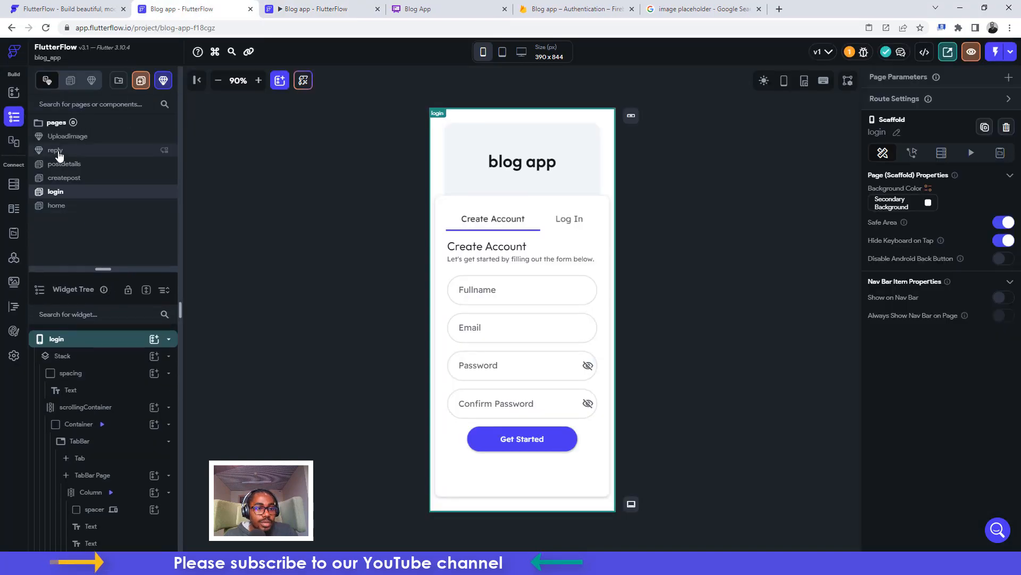
left_click(74, 138)
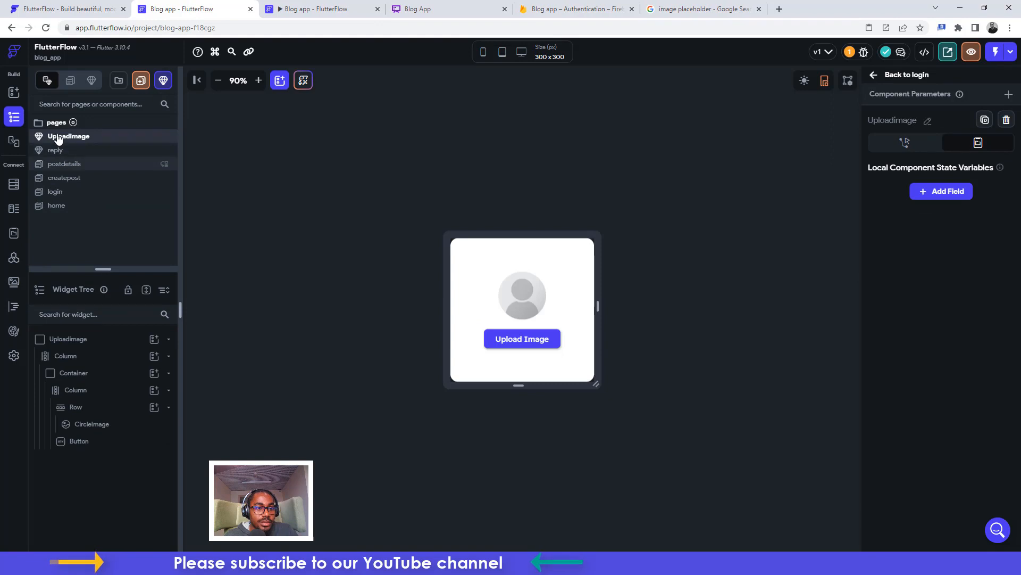
left_click(66, 205)
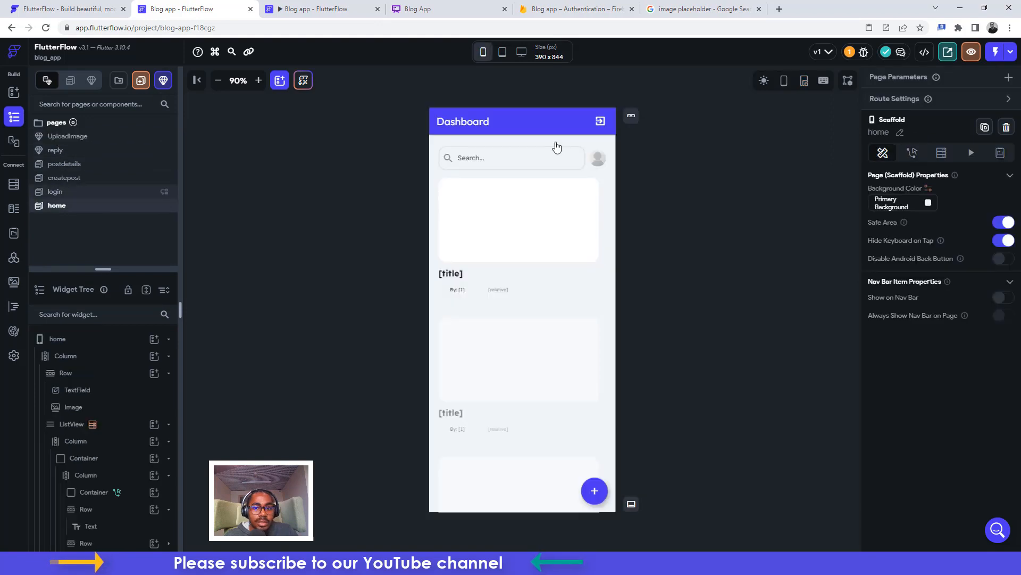
left_click(599, 167)
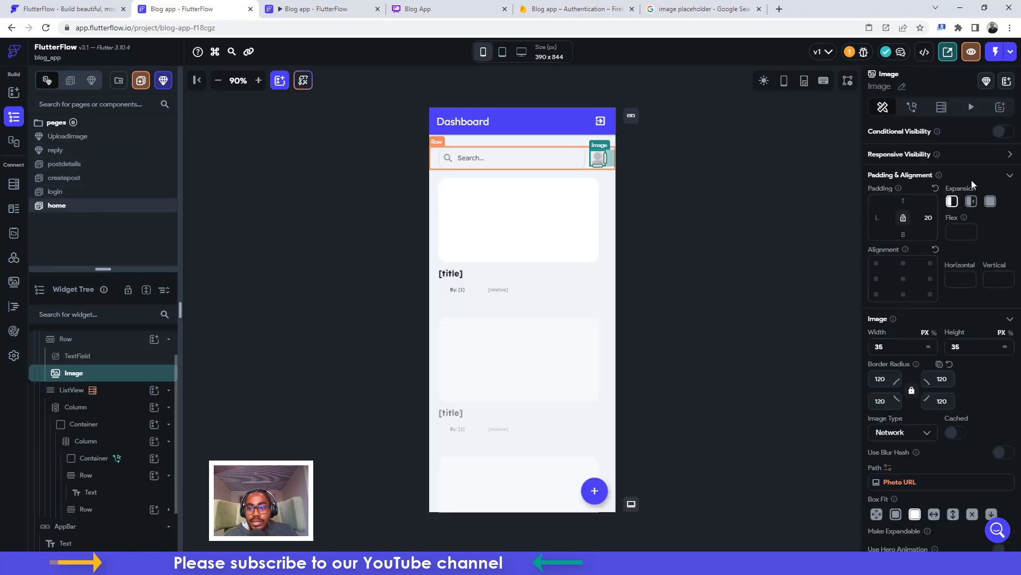
left_click(912, 107)
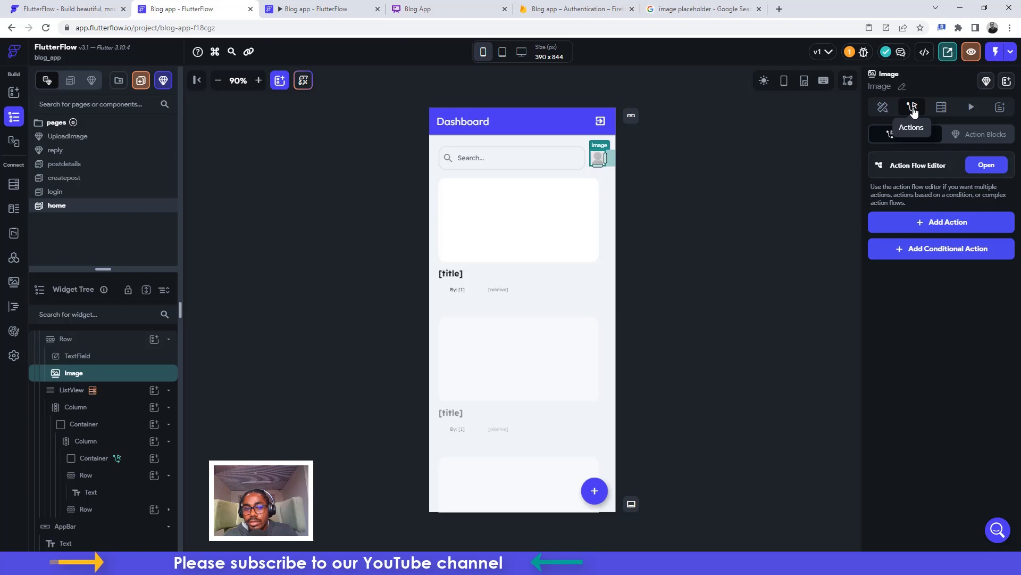
Make tapping the avatar show the Uploadimage bottom sheet at height 500
left_click(937, 223)
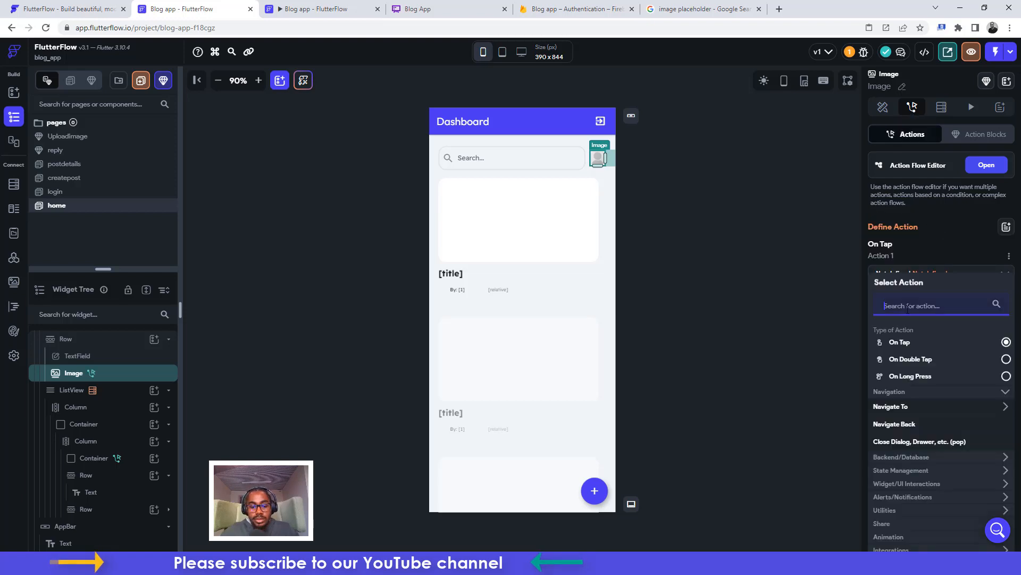
type("botto")
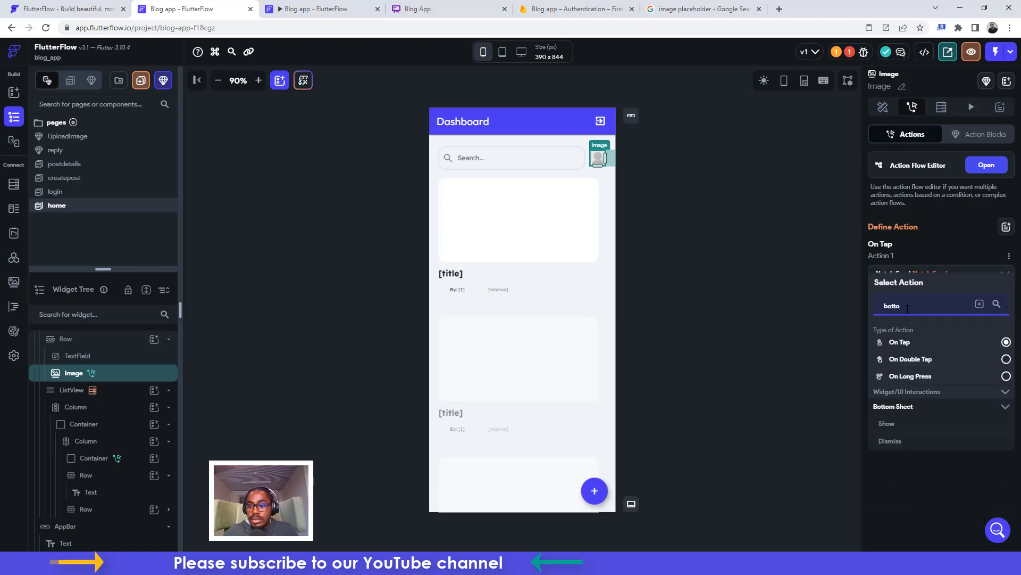
left_click(891, 426)
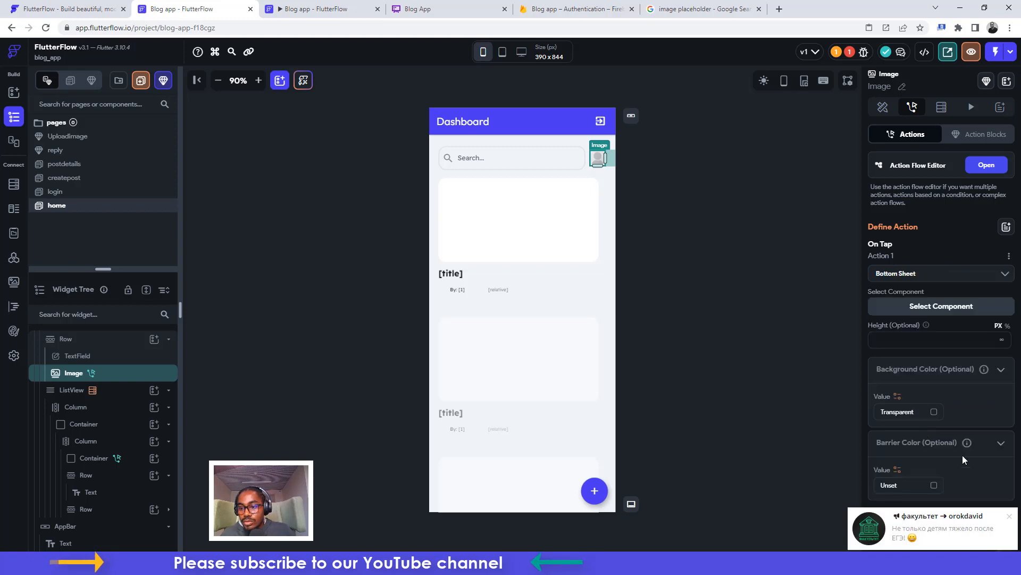
left_click(897, 341)
type("500")
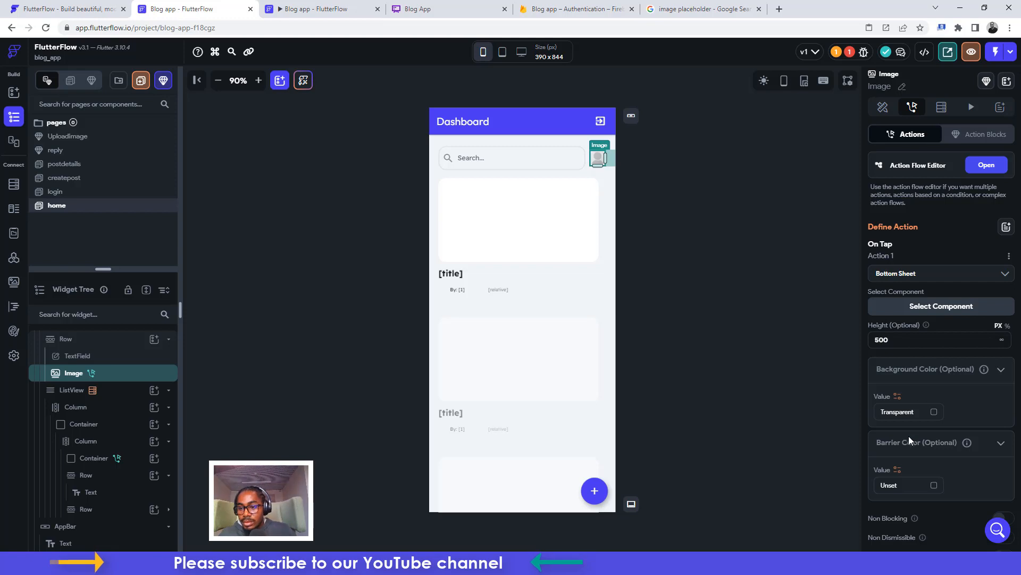
left_click(943, 308)
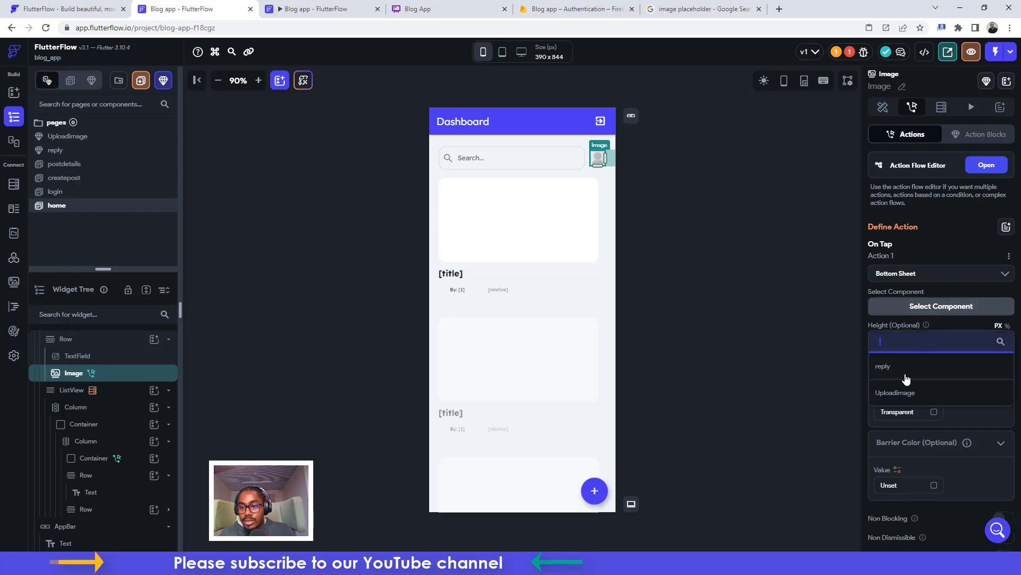
left_click(895, 392)
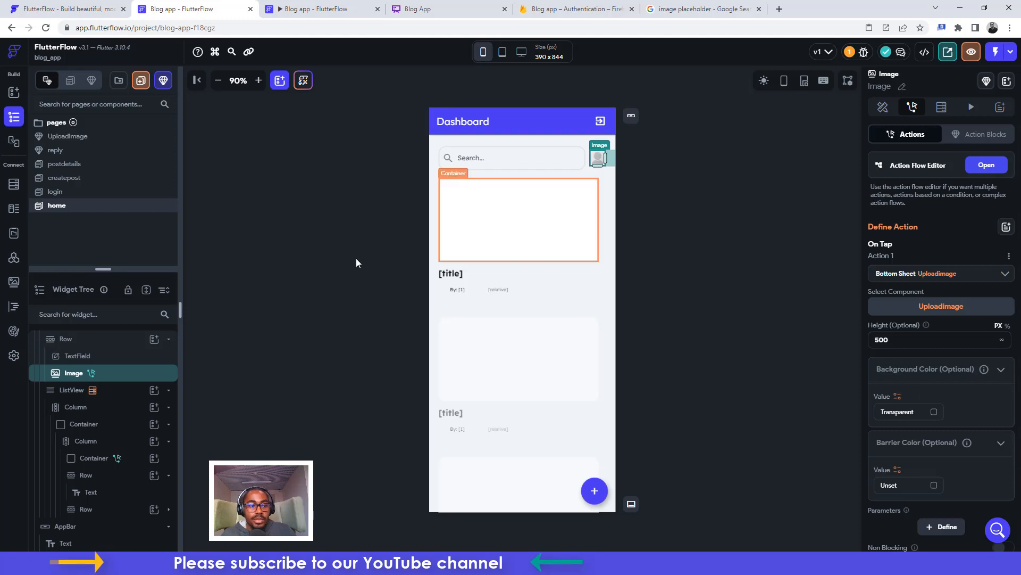
left_click(68, 136)
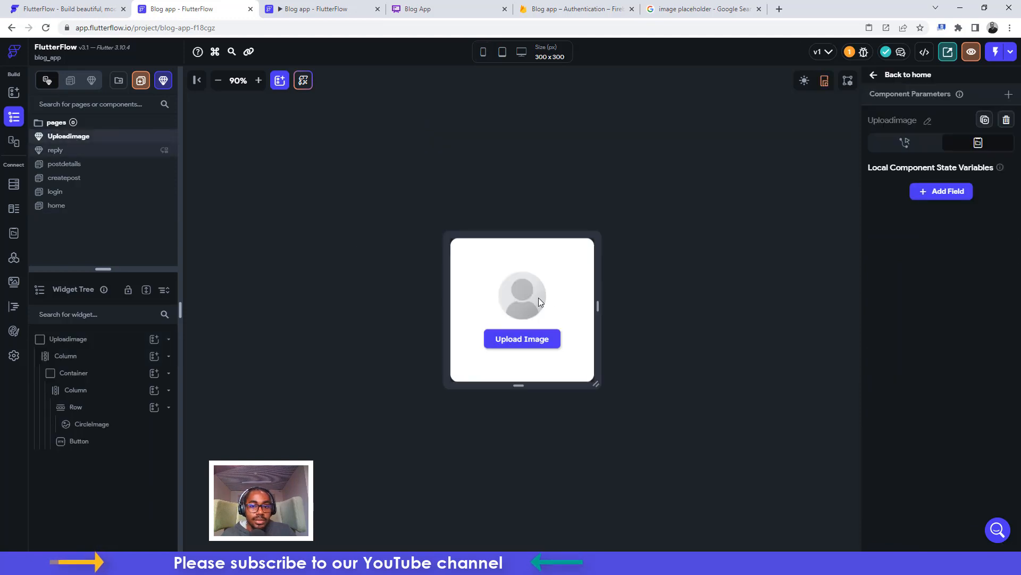
Give the circle image a tap action that uploads a photo to Firebase with a snack bar
left_click(524, 290)
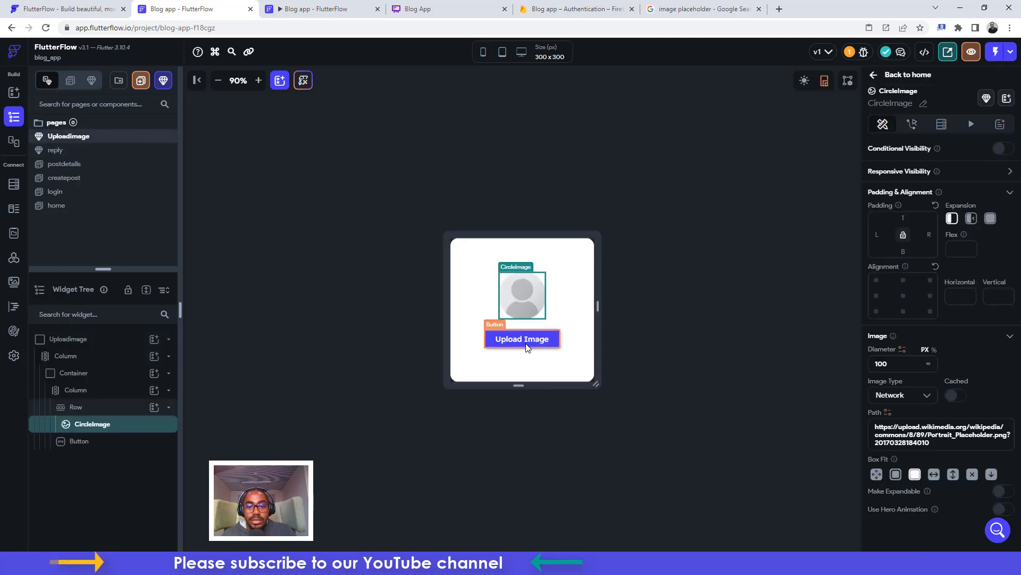
left_click(527, 347)
left_click(515, 284)
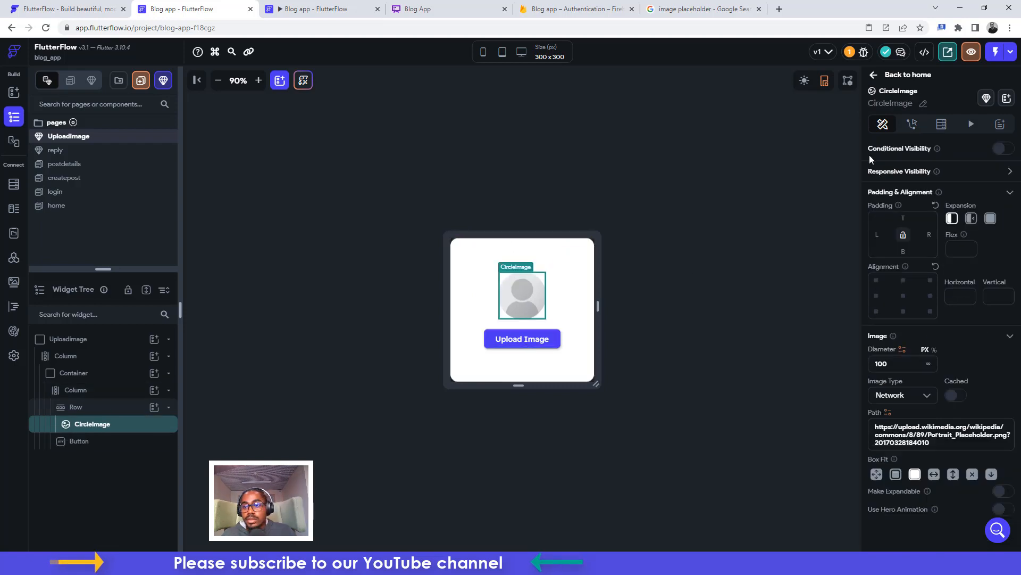
left_click(912, 124)
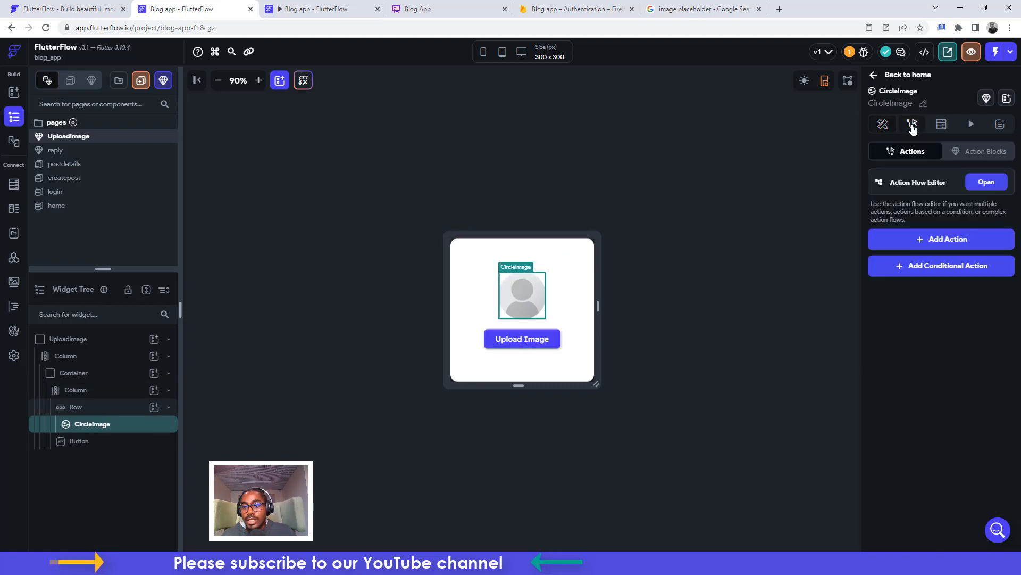
left_click(931, 240)
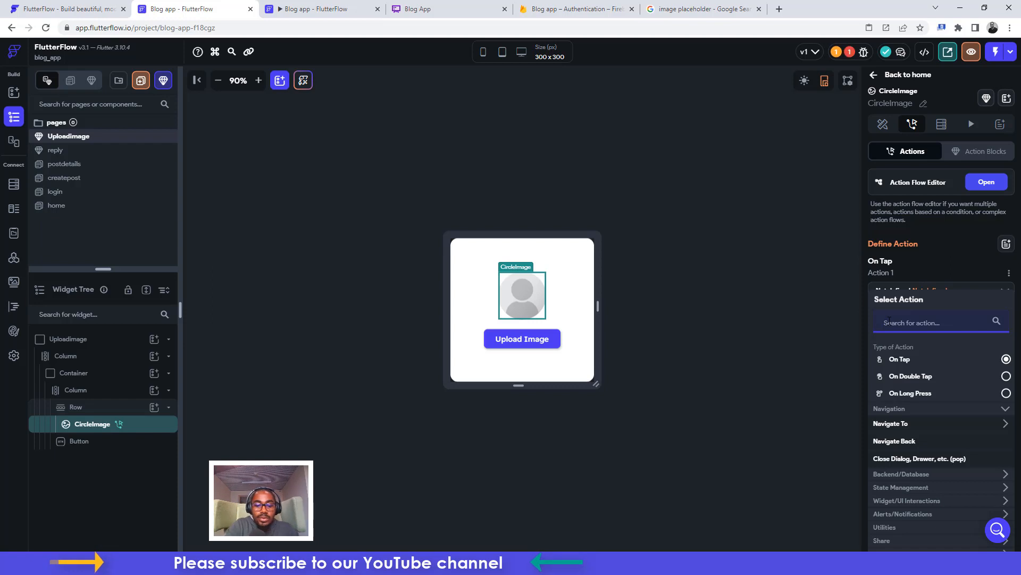
type("upload")
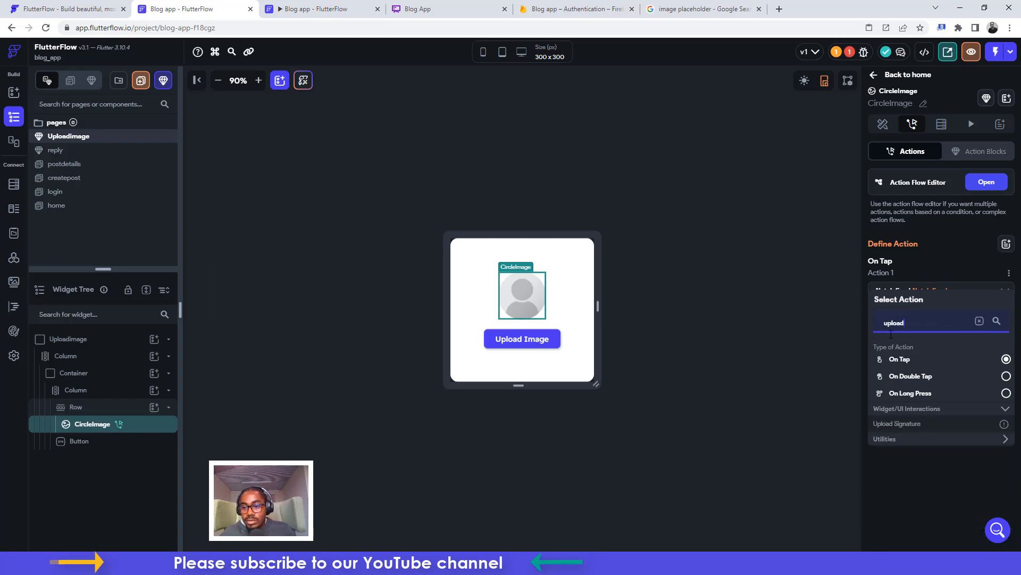
type(" i")
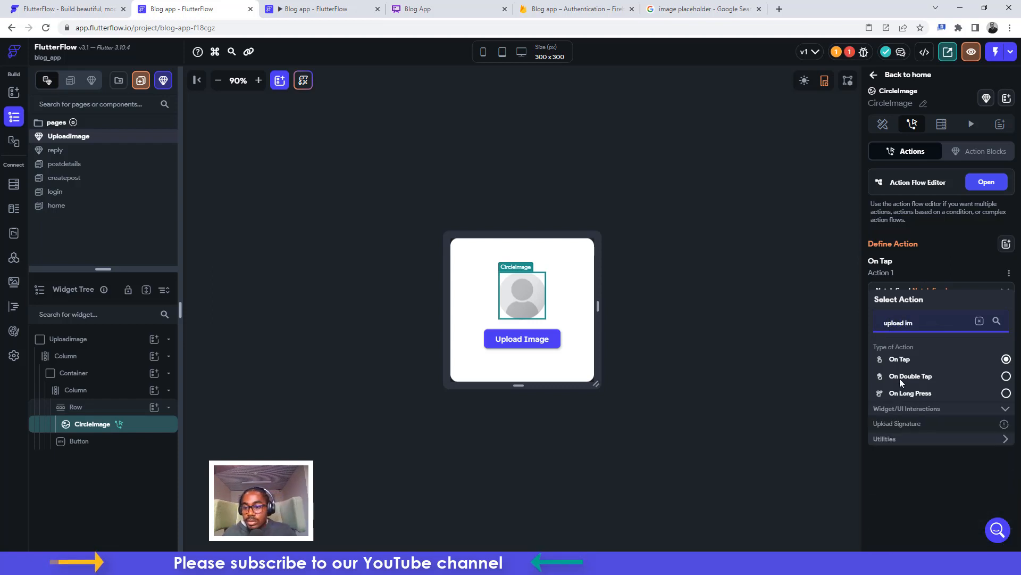
type("m")
key("BackSpace")
key("BackSpace")
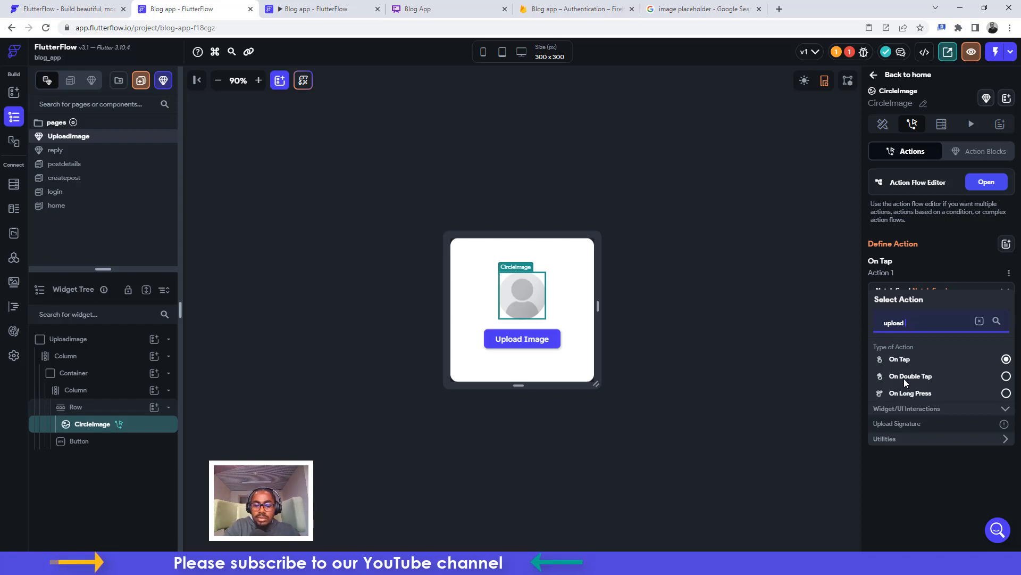
type("phot")
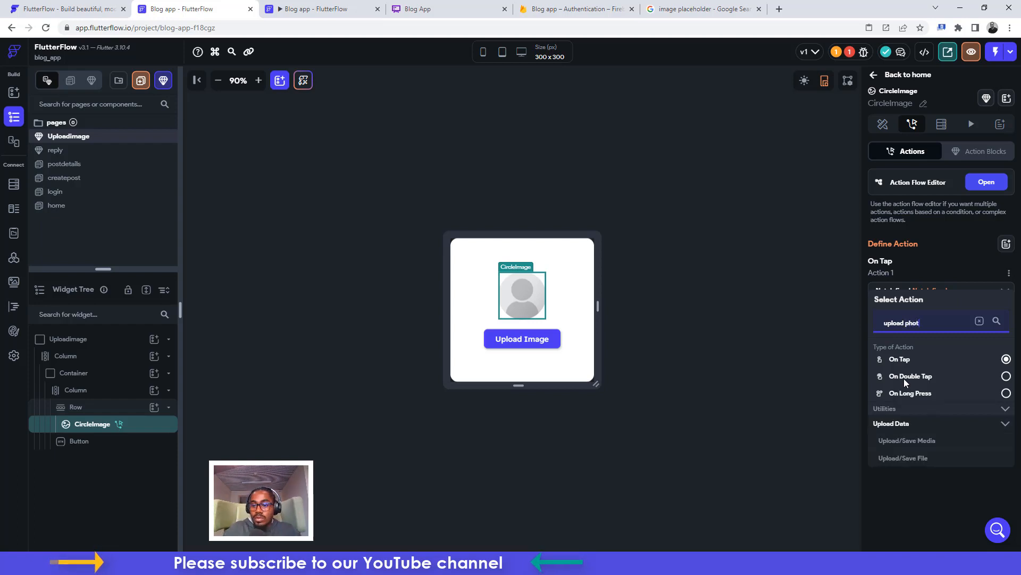
left_click(929, 443)
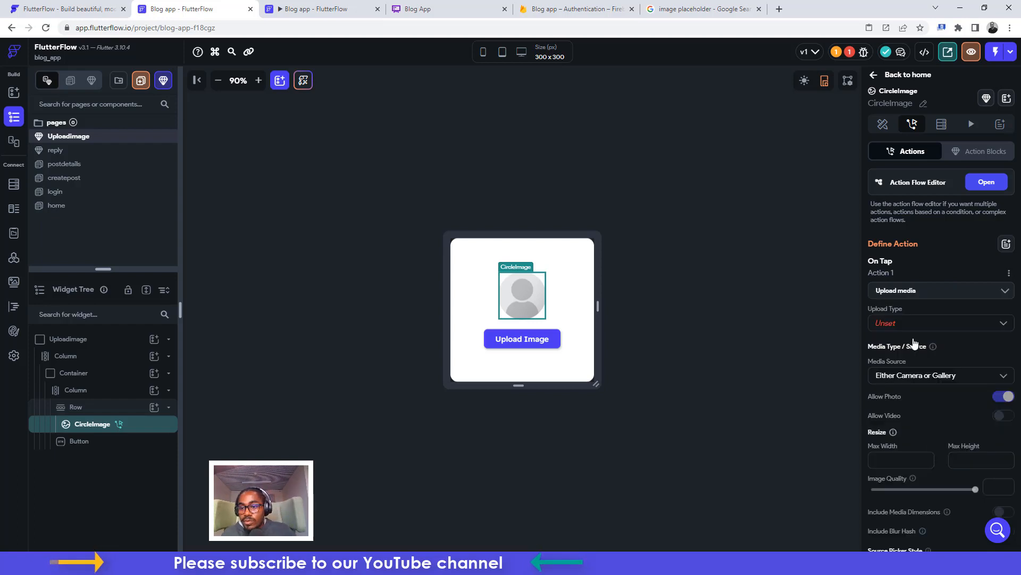
left_click(898, 326)
left_click(895, 324)
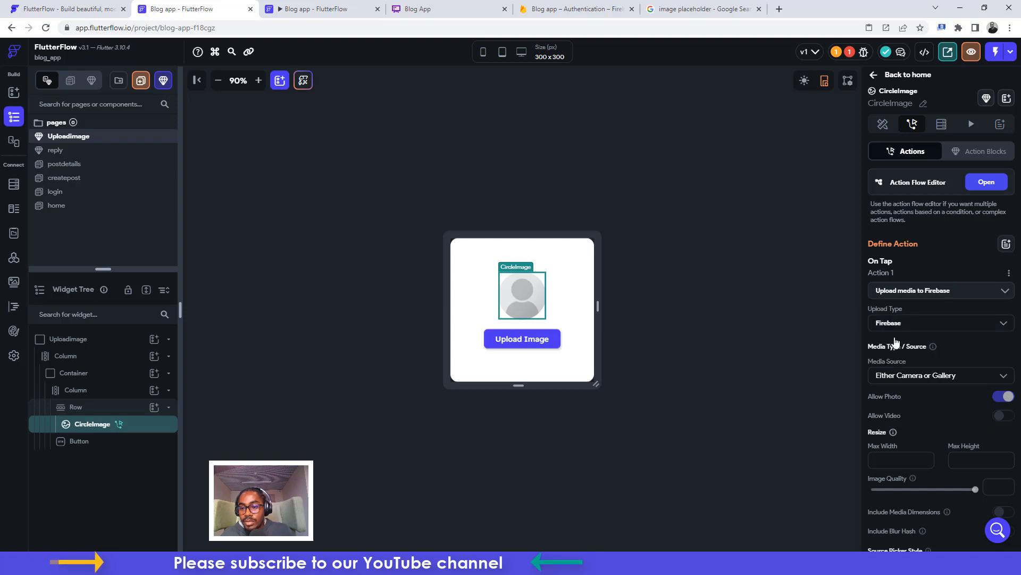
scroll(935, 411, "down", 4)
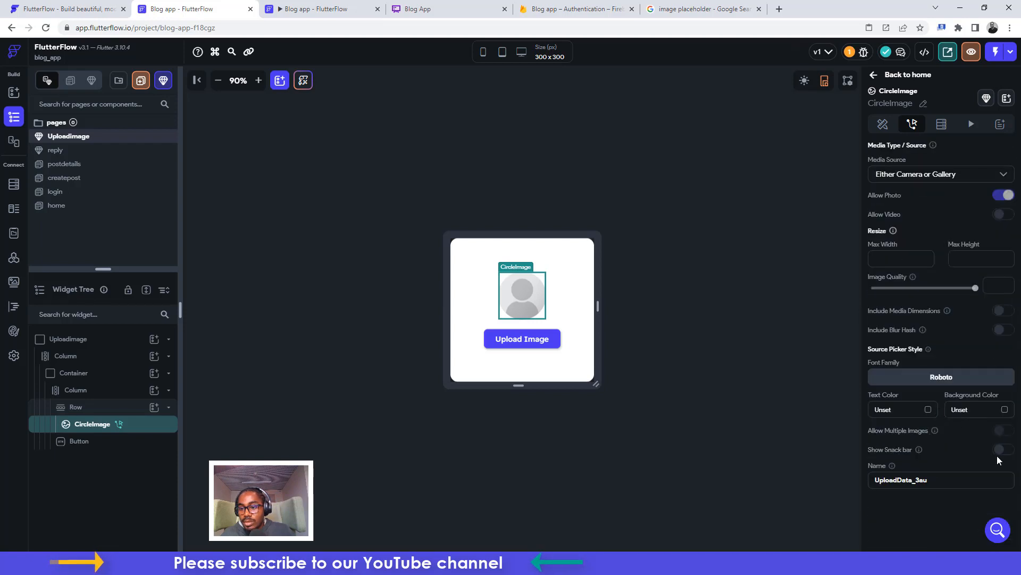
left_click(1002, 450)
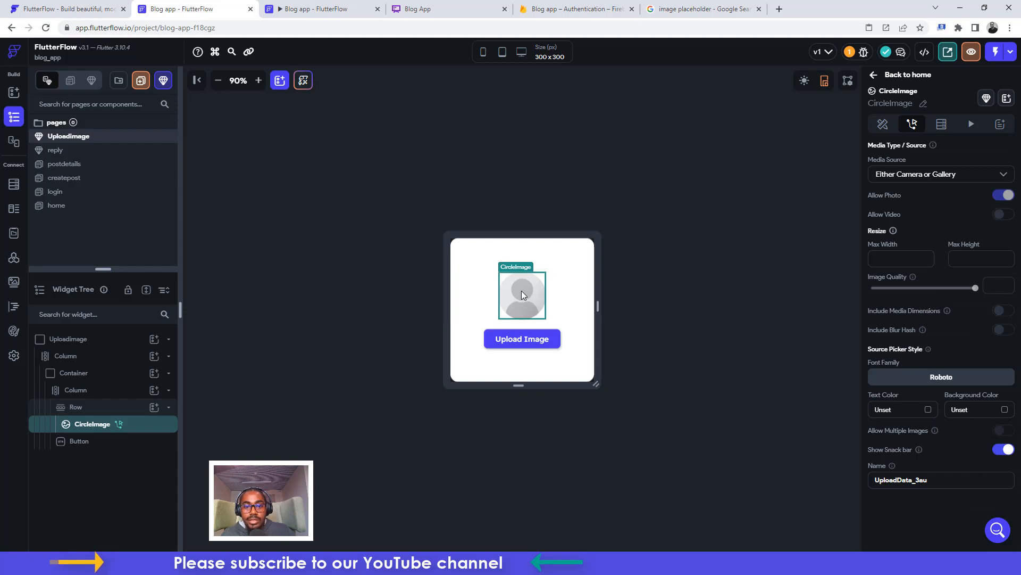
Bind the CircleImage path to the Uploaded File URL widget state
scroll(901, 254, "up", 4)
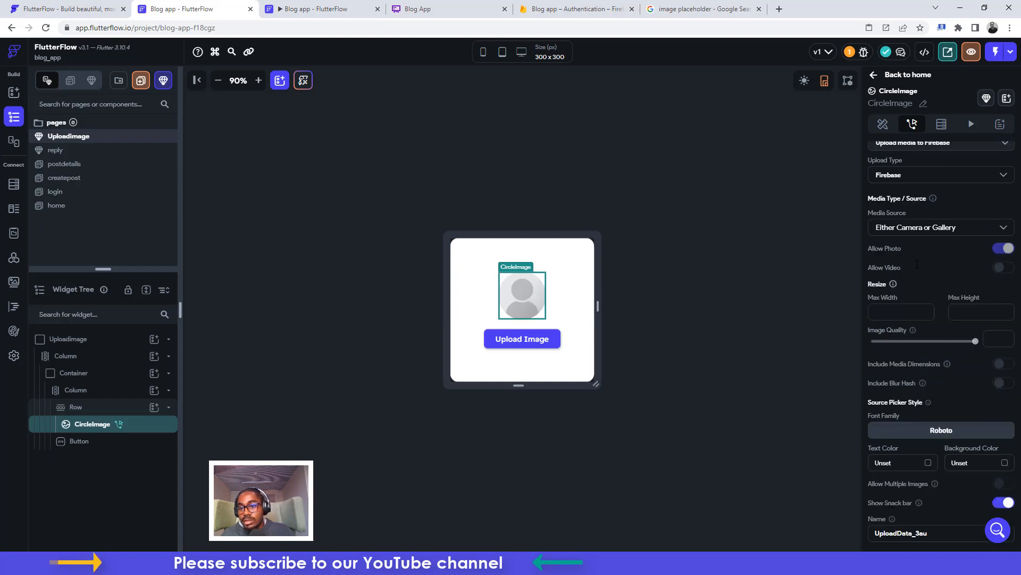
left_click(883, 124)
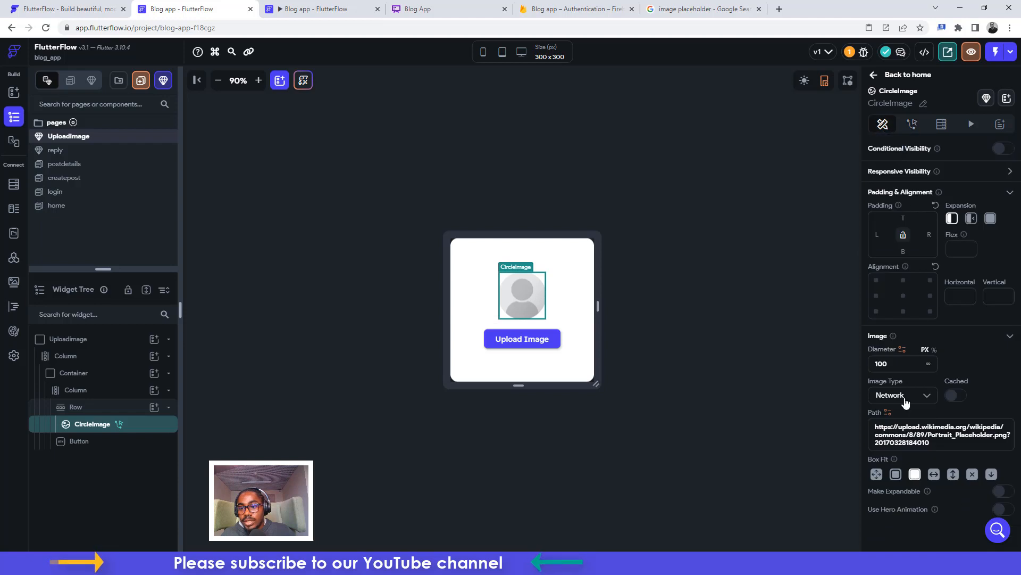
left_click(888, 413)
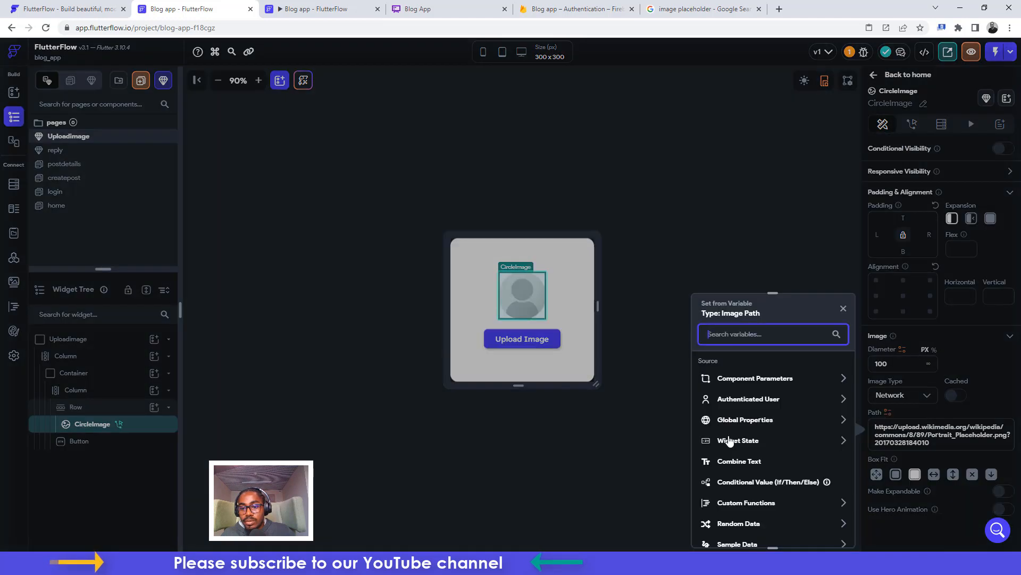
left_click(726, 442)
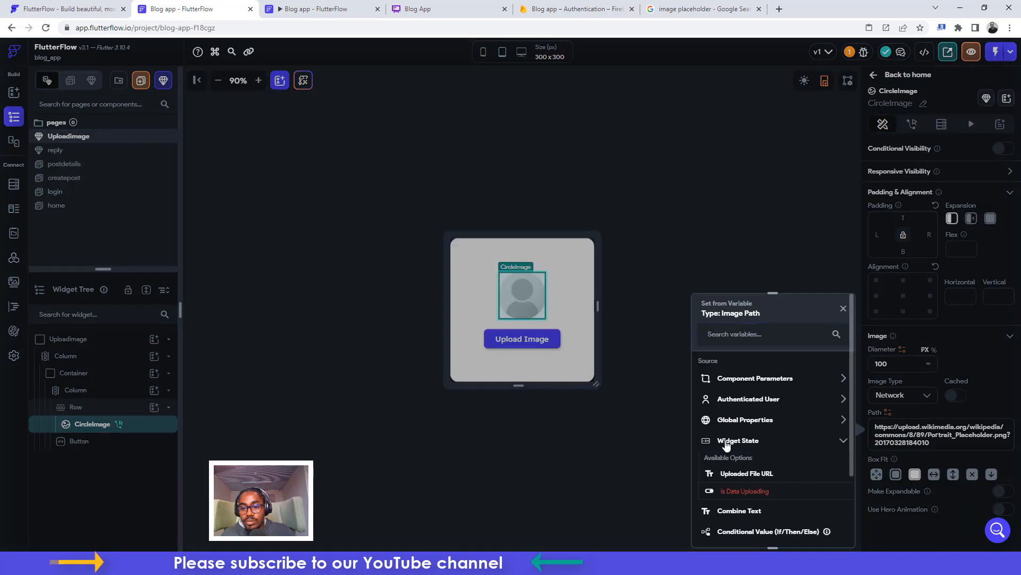
left_click(740, 474)
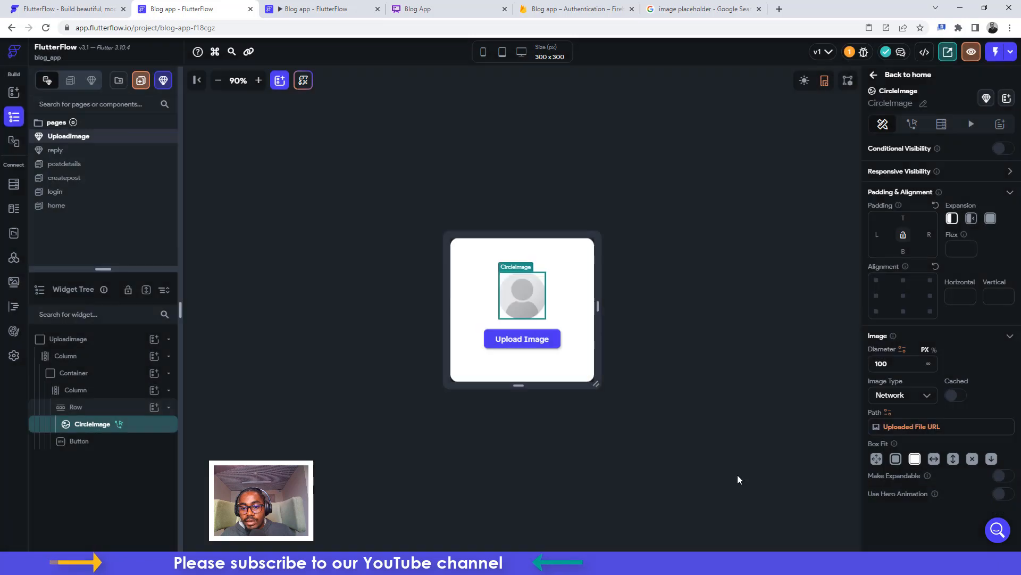
left_click(525, 345)
Add an on-tap Firestore Update Document action targeting the authenticated user's reference
left_click(912, 124)
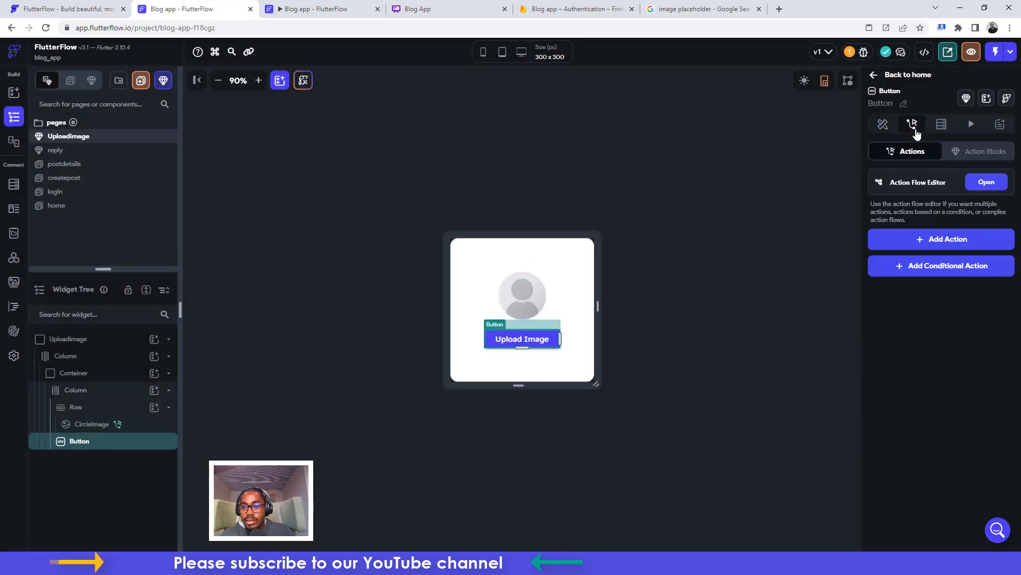
left_click(917, 243)
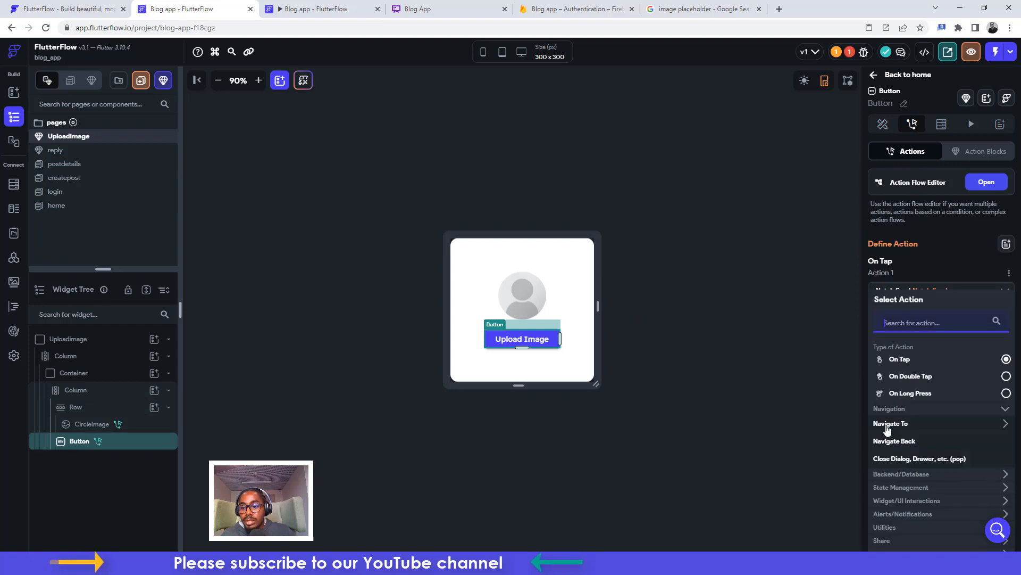
left_click(882, 475)
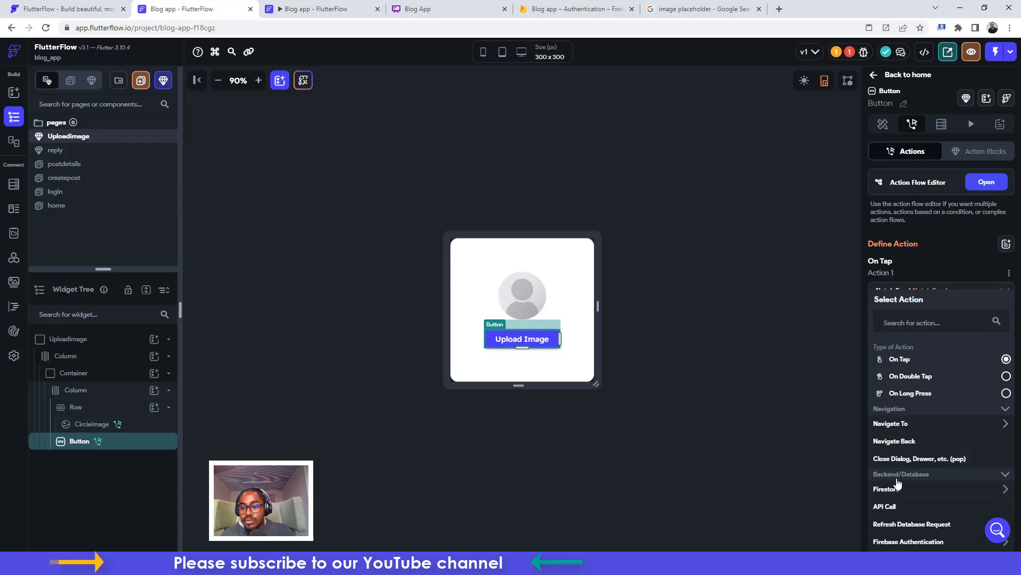
scroll(899, 478, "down", 2)
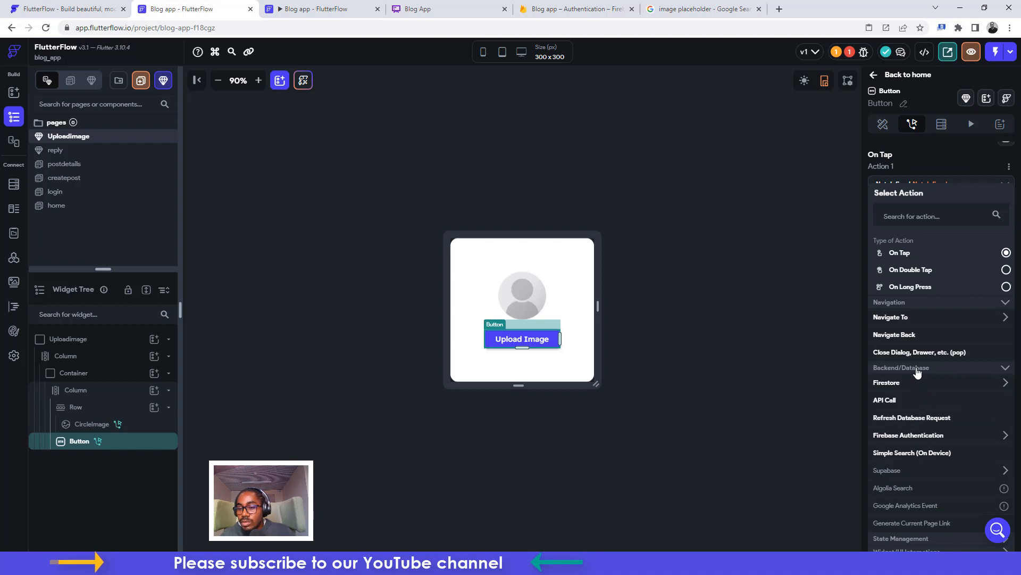
left_click(903, 390)
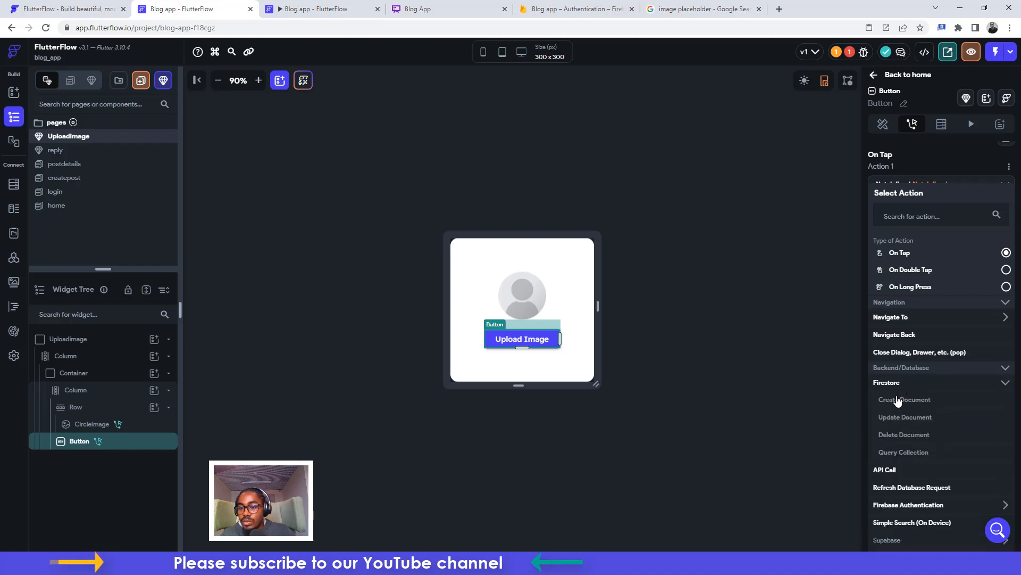
left_click(896, 420)
left_click(900, 337)
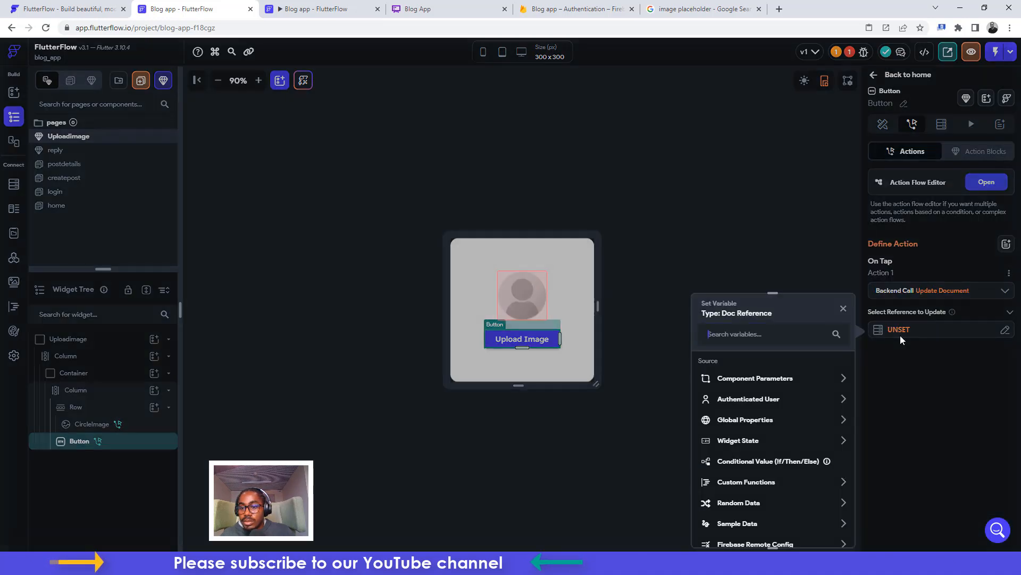
left_click(744, 400)
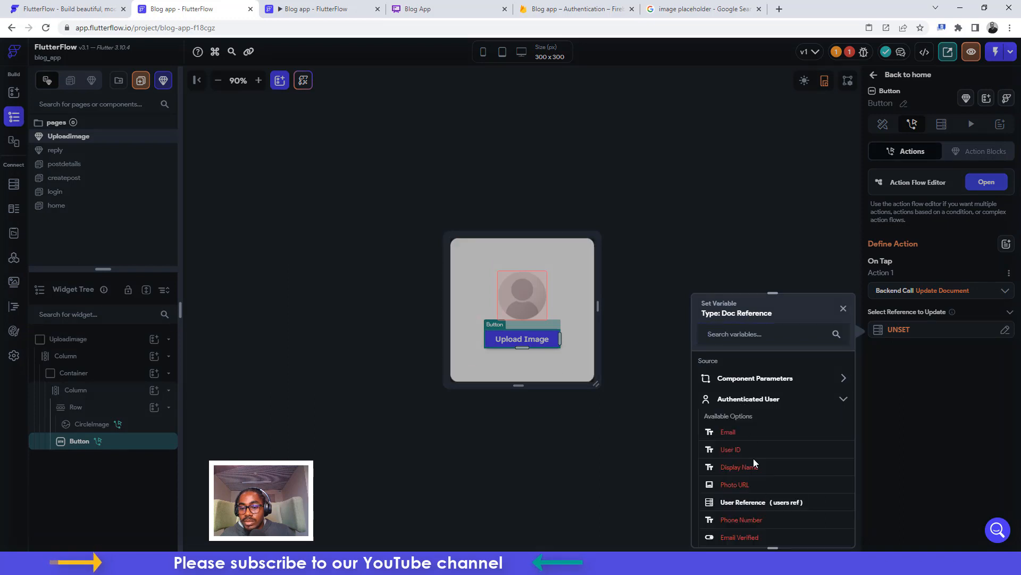
left_click(772, 503)
left_click(826, 529)
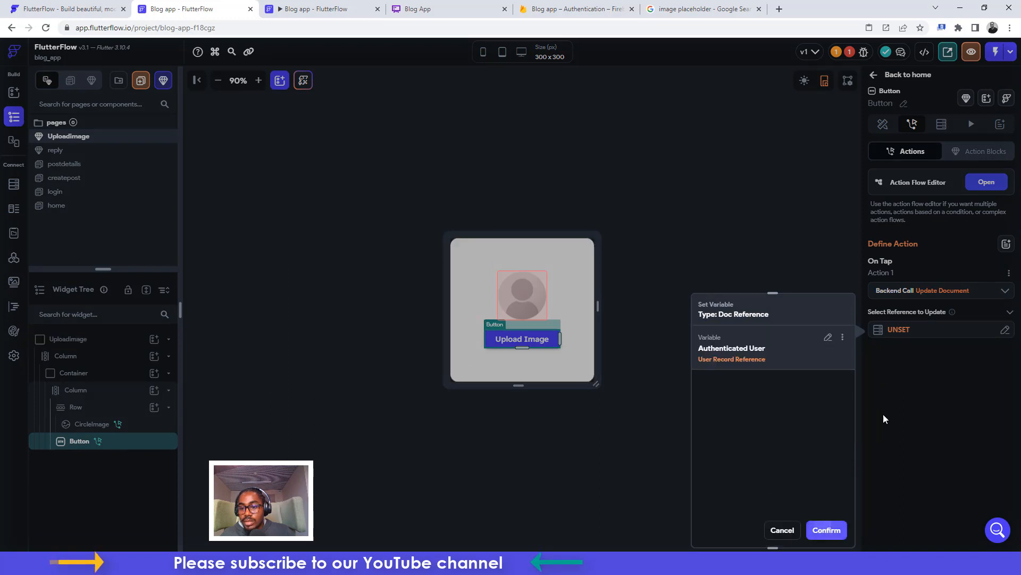
Add a photo_url field whose value comes from the Uploaded File URL widget state
left_click(895, 363)
left_click(891, 373)
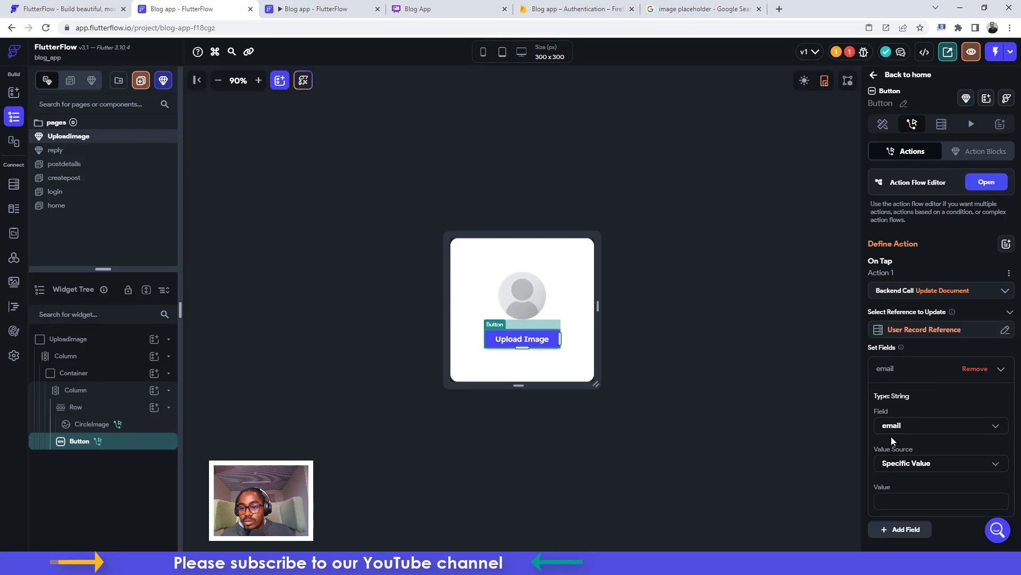
left_click(892, 431)
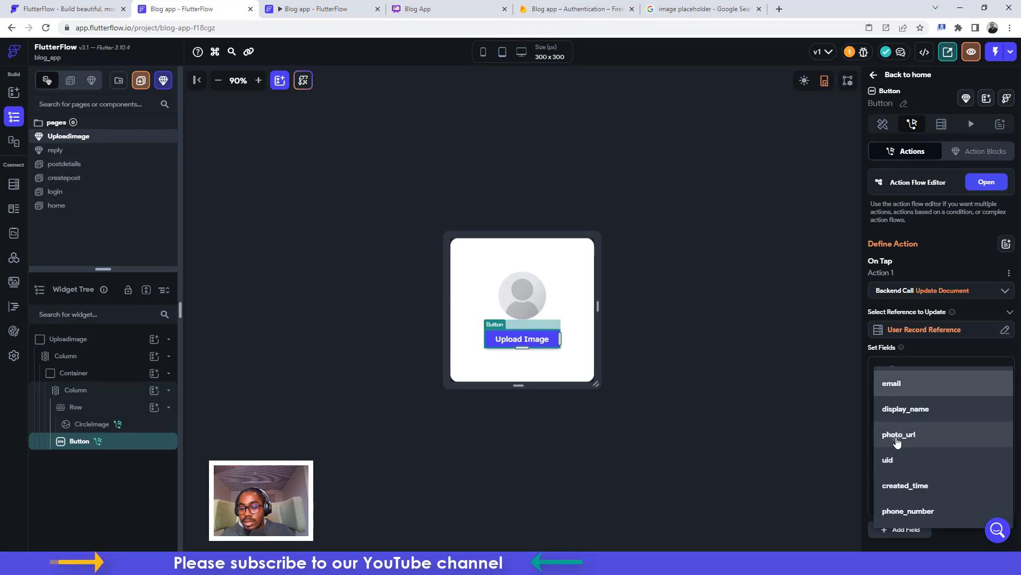
left_click(898, 440)
left_click(903, 466)
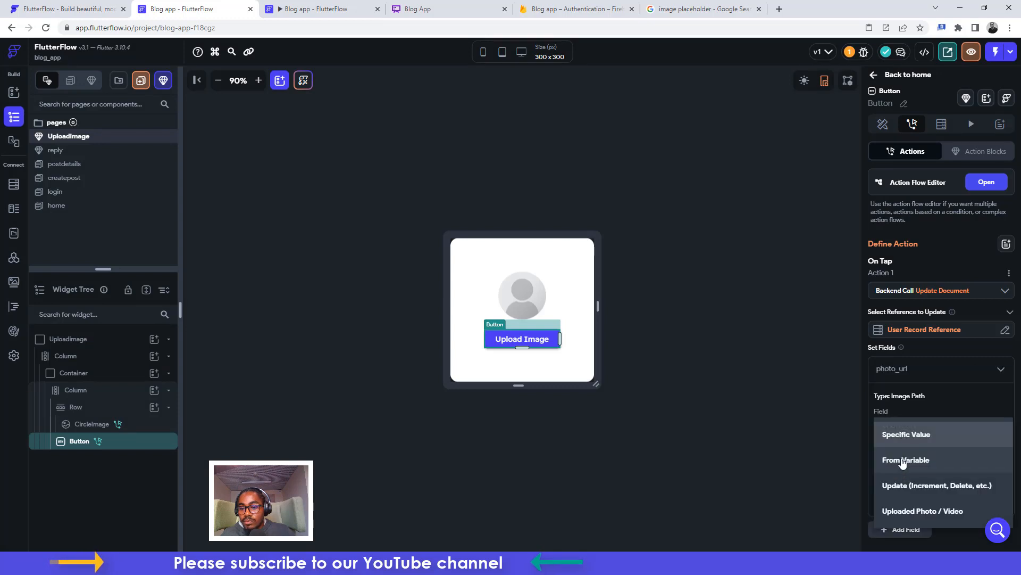
left_click(903, 461)
left_click(903, 490)
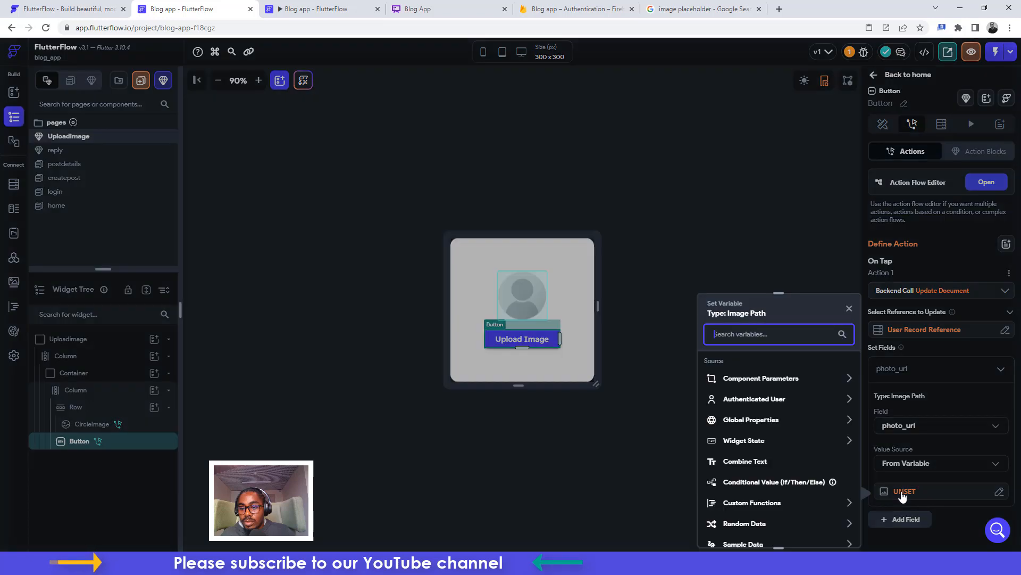
left_click(737, 441)
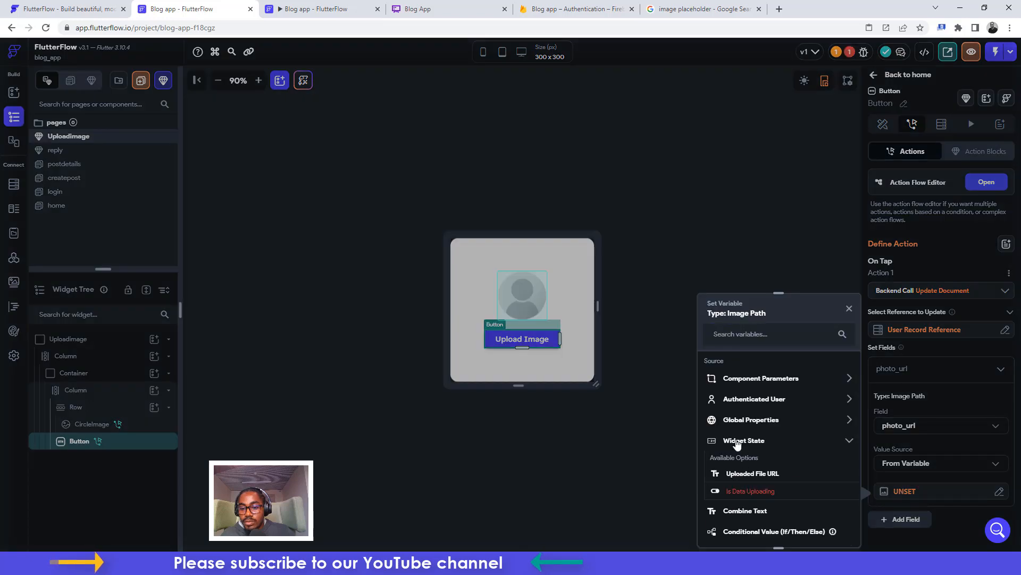
left_click(744, 474)
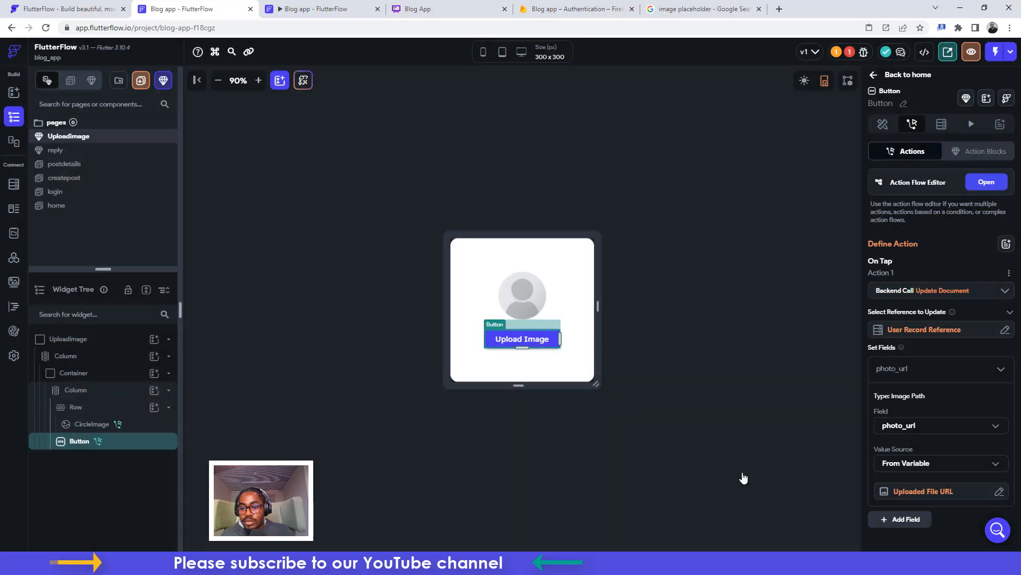
left_click(985, 182)
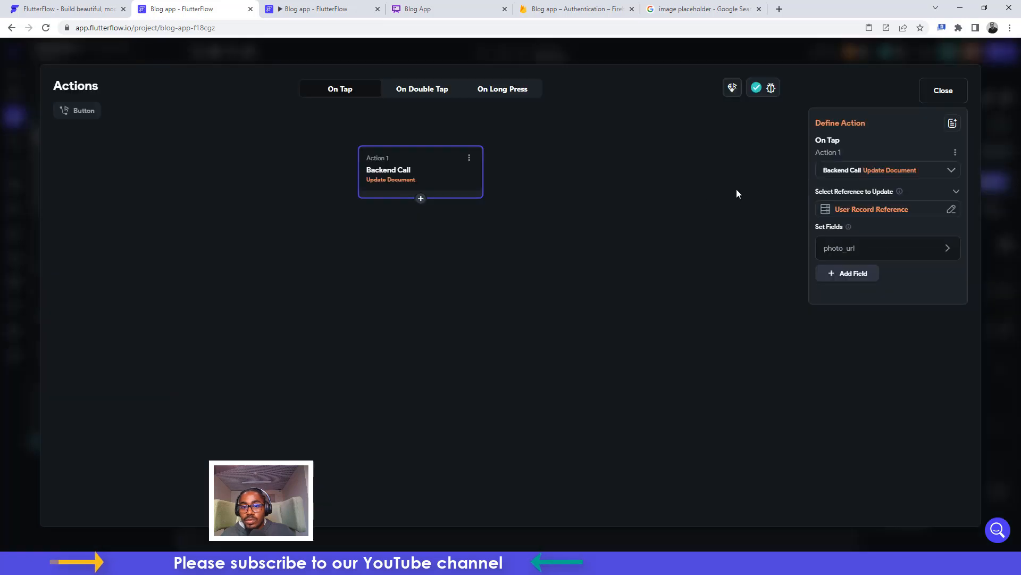
Add a second Upload Image action that dismisses the bottom sheet after the photo_url update
left_click(420, 200)
left_click(420, 221)
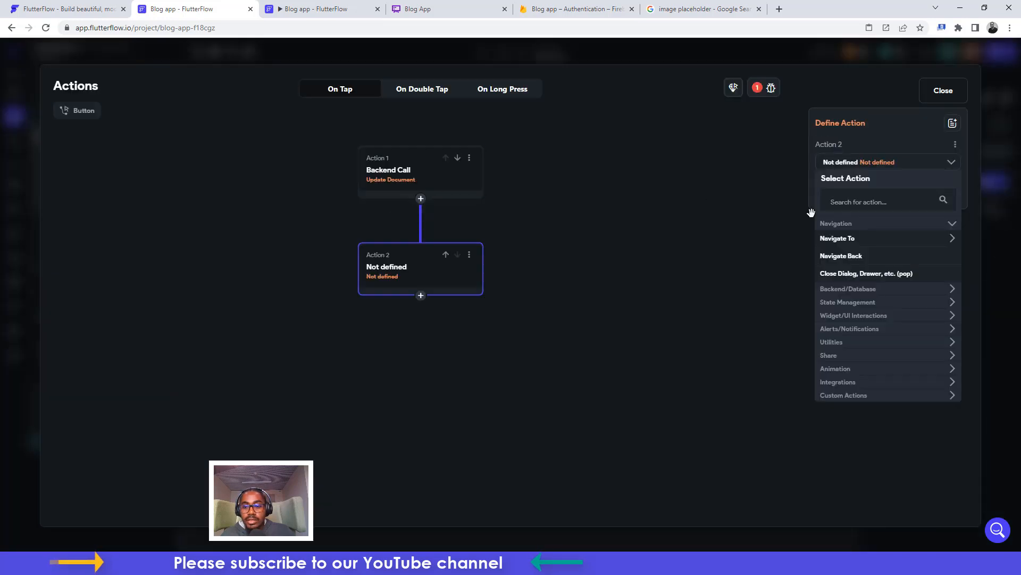
left_click(848, 200)
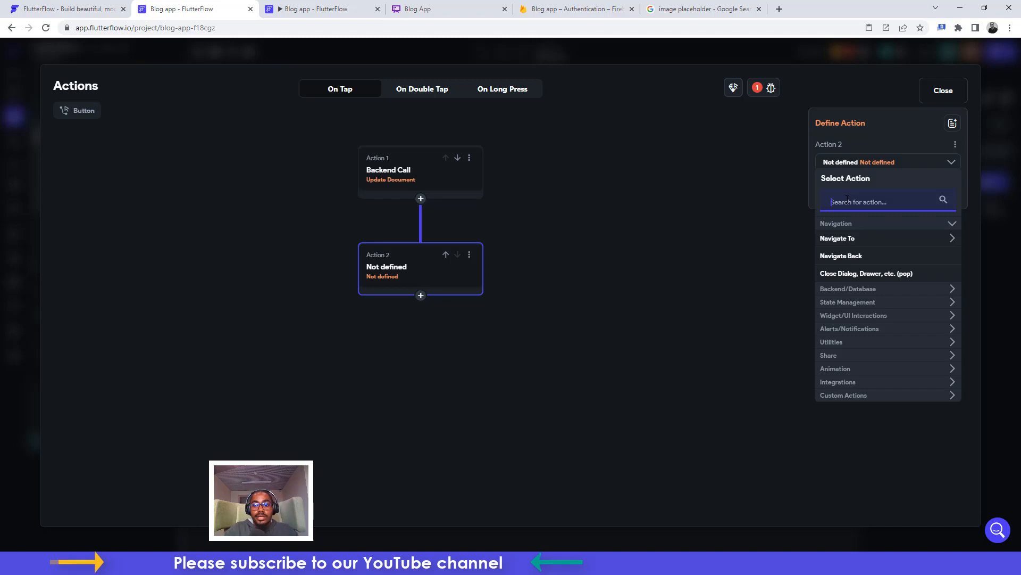
type("bottom")
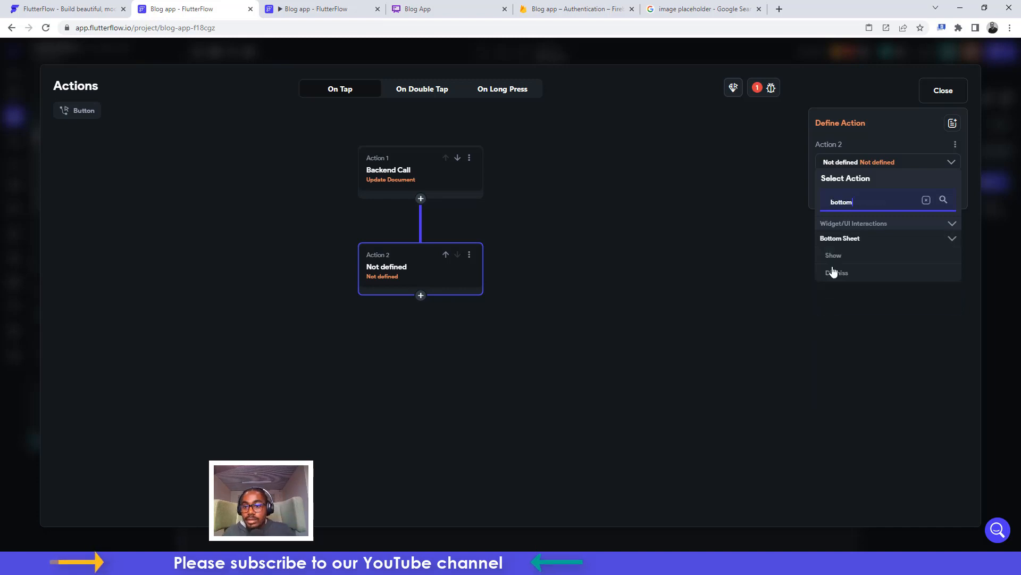
left_click(833, 275)
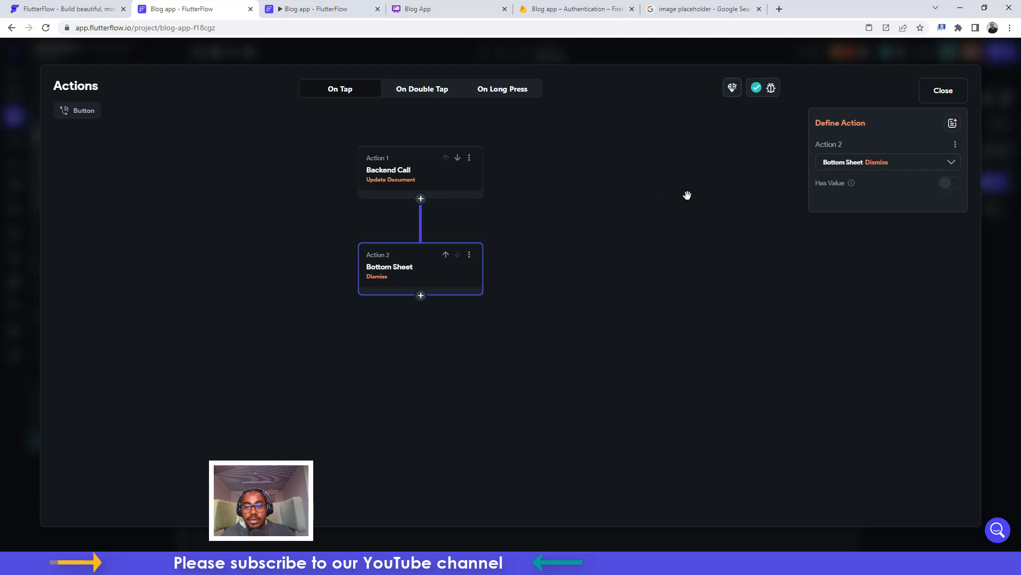
left_click(942, 92)
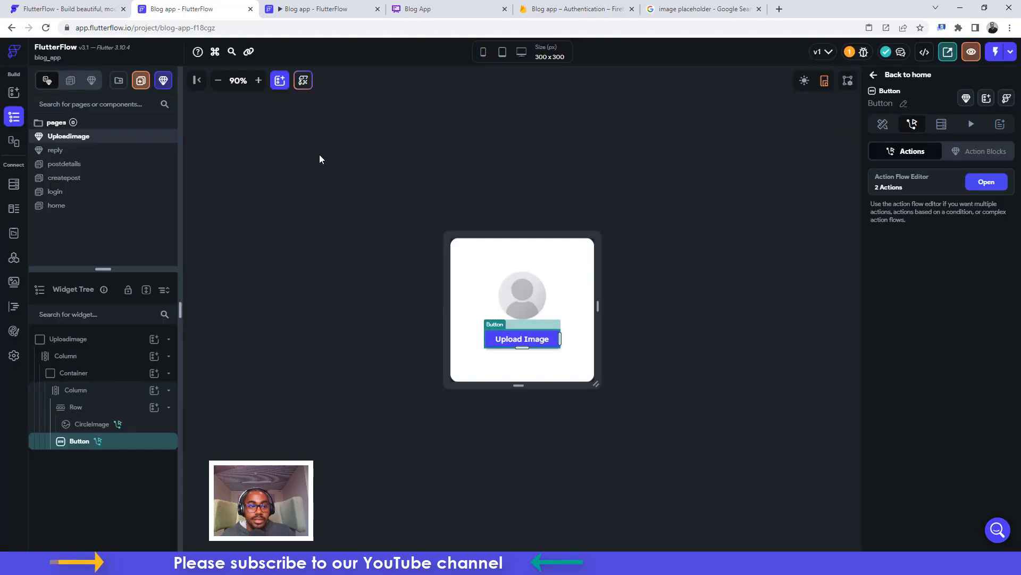
Launch the blog app in run mode from the home page
left_click(60, 206)
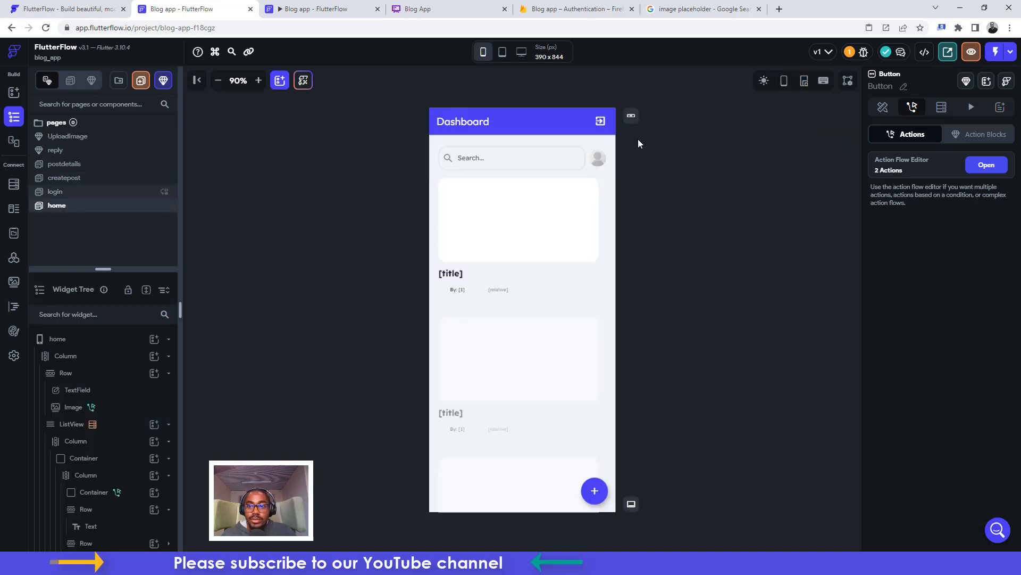
left_click(1010, 52)
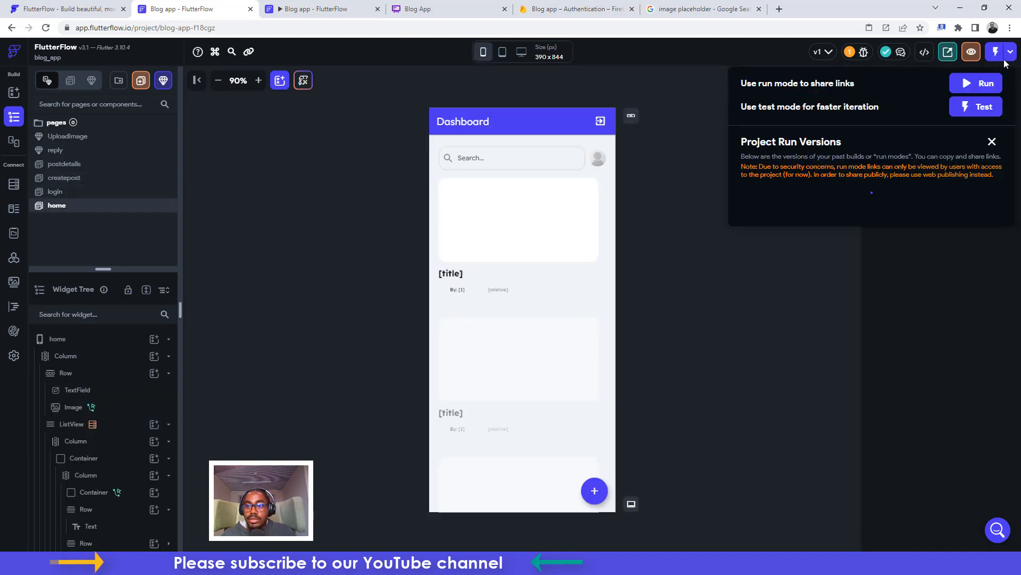
left_click(979, 87)
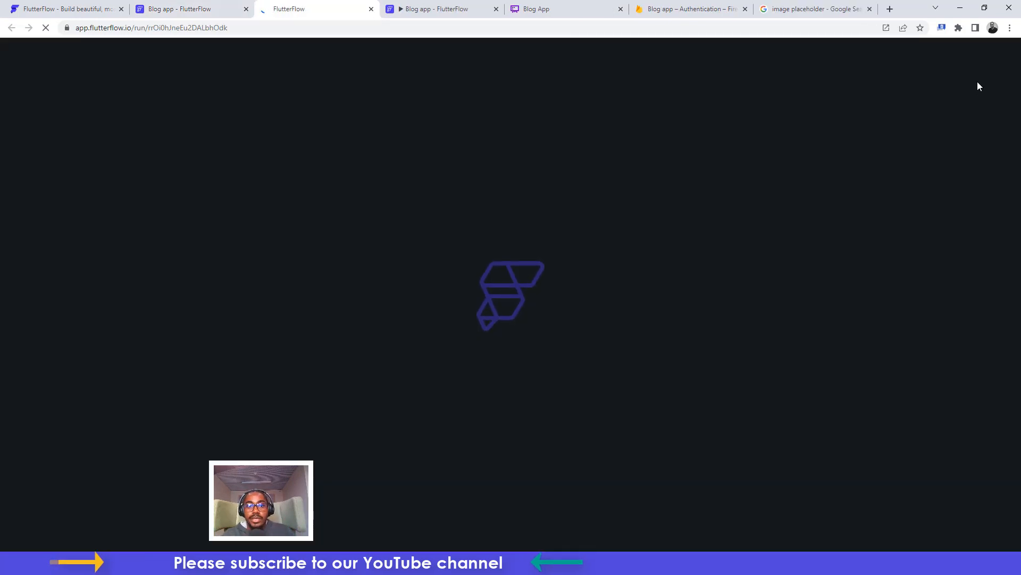
left_click(494, 9)
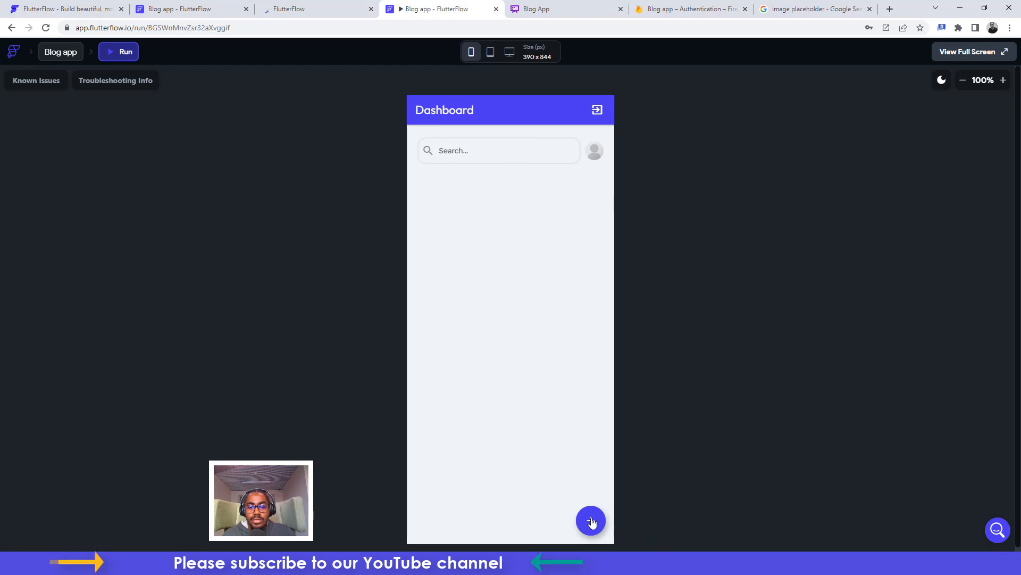
On the Create post page, enter the title 'Thread Social Media is Live!' and focus Post Description
left_click(591, 521)
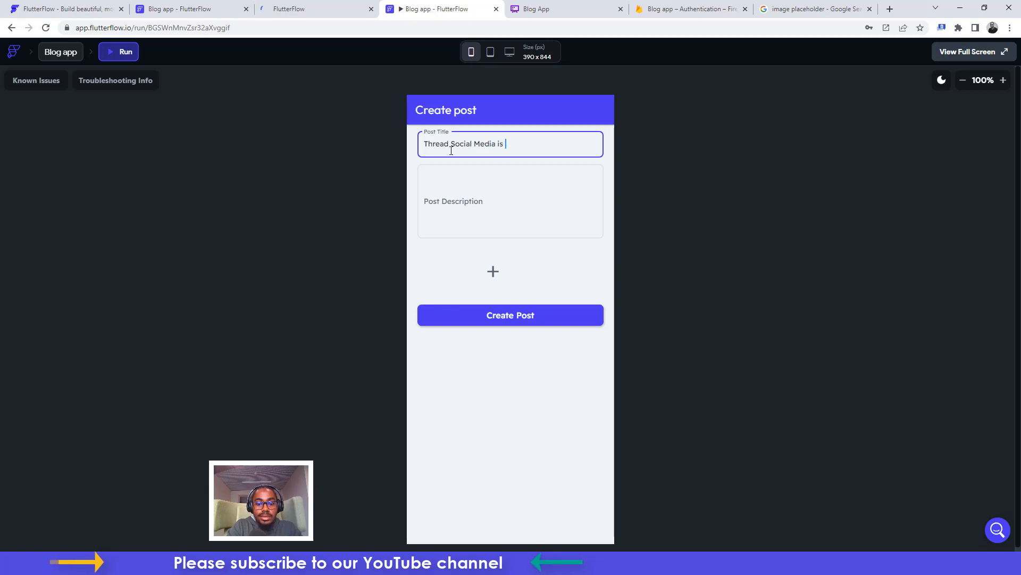
type("Live an")
type("!")
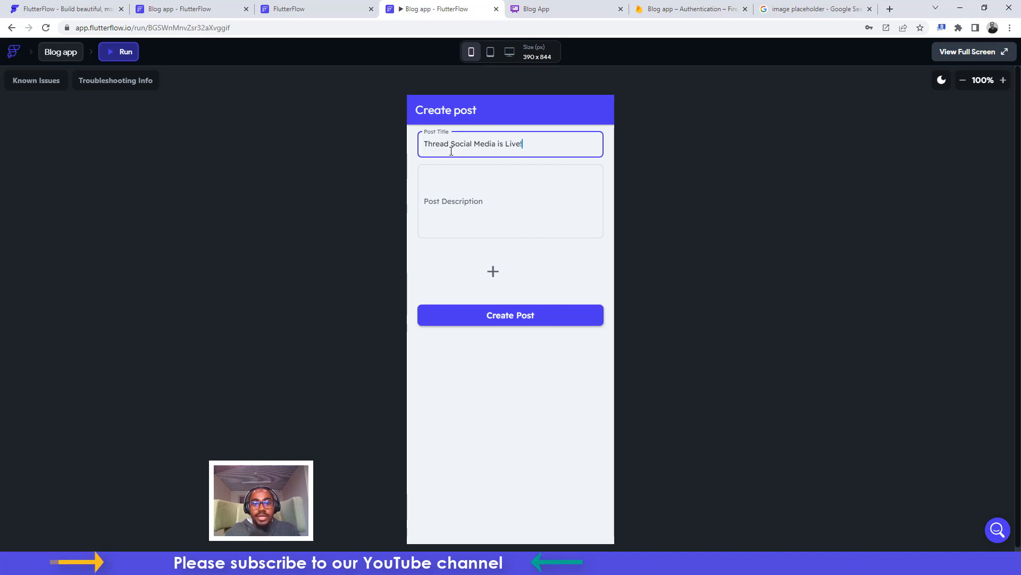
left_click(436, 196)
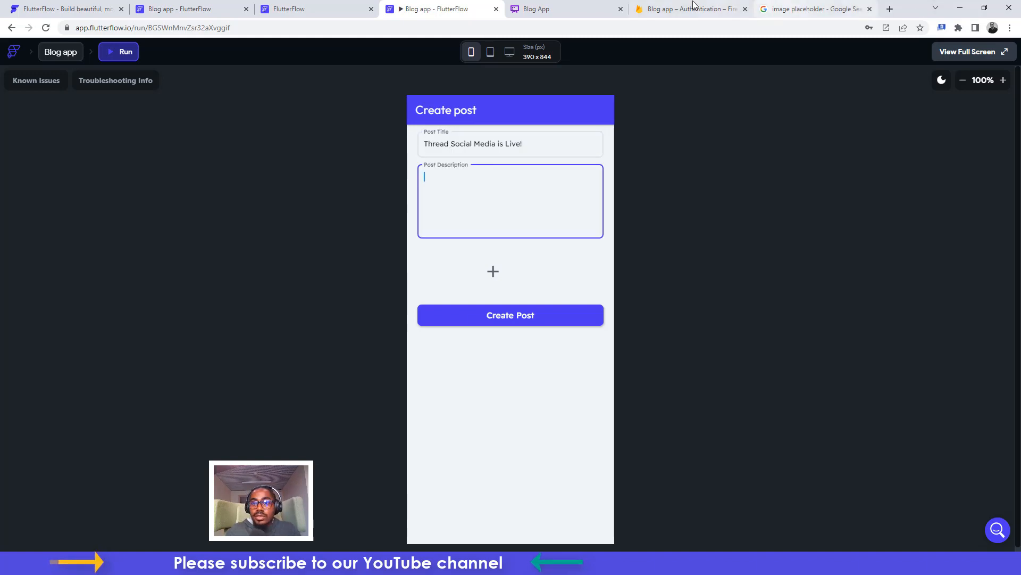
left_click(850, 4)
Search Google Images for 'thread is live'
left_click(269, 51)
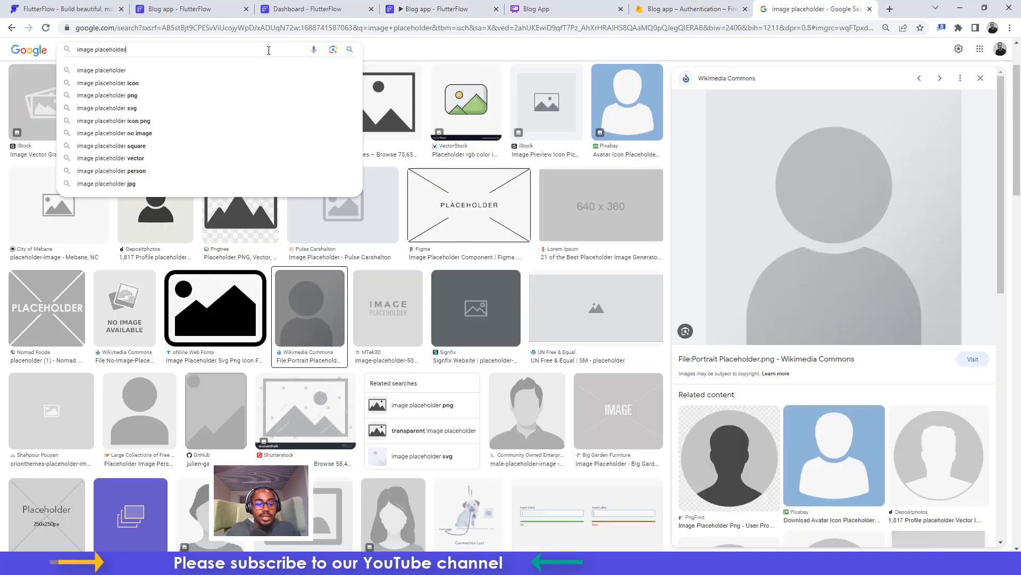
key("ctrl+a")
type("thread ")
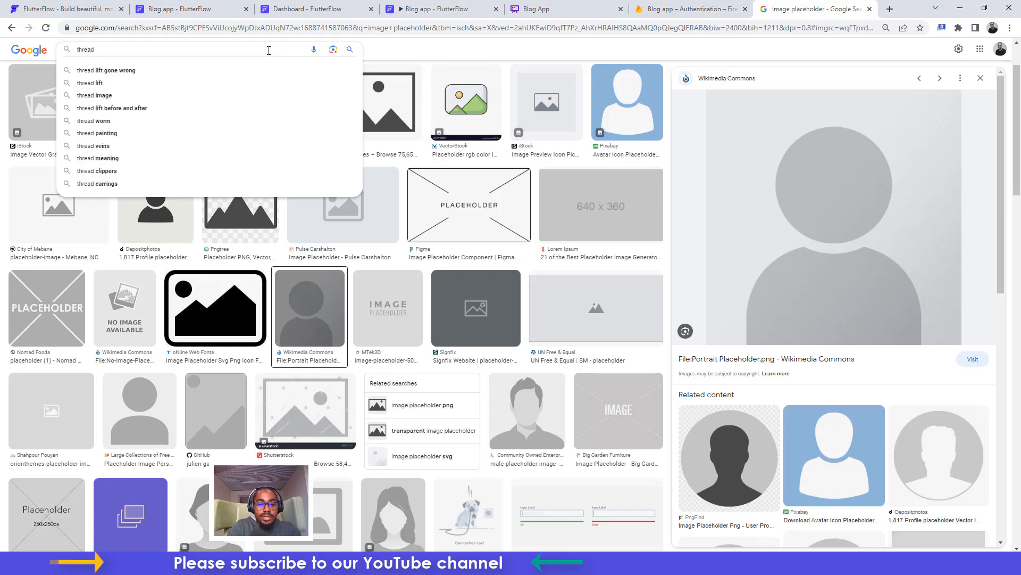
type("is live")
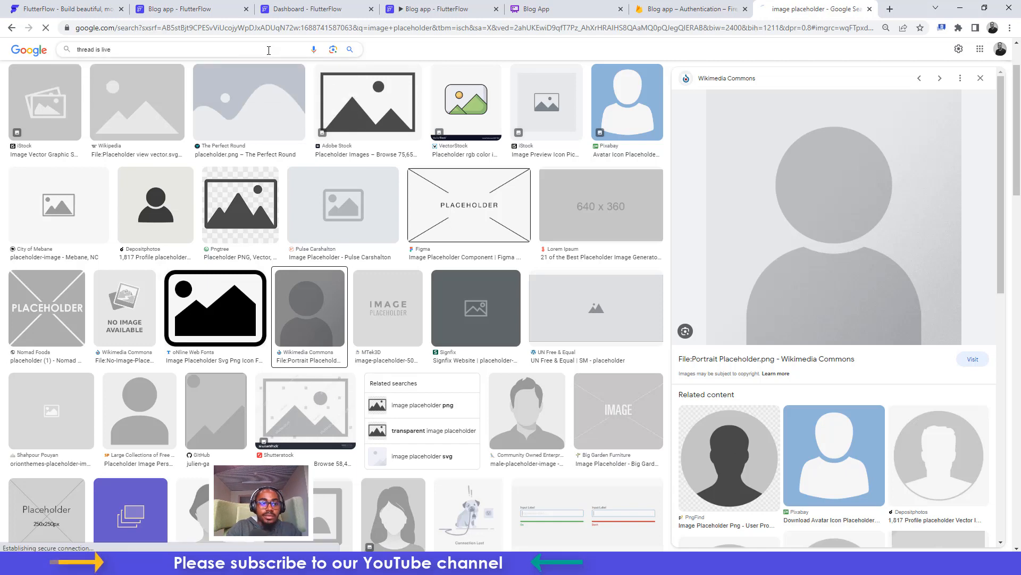
key("Return")
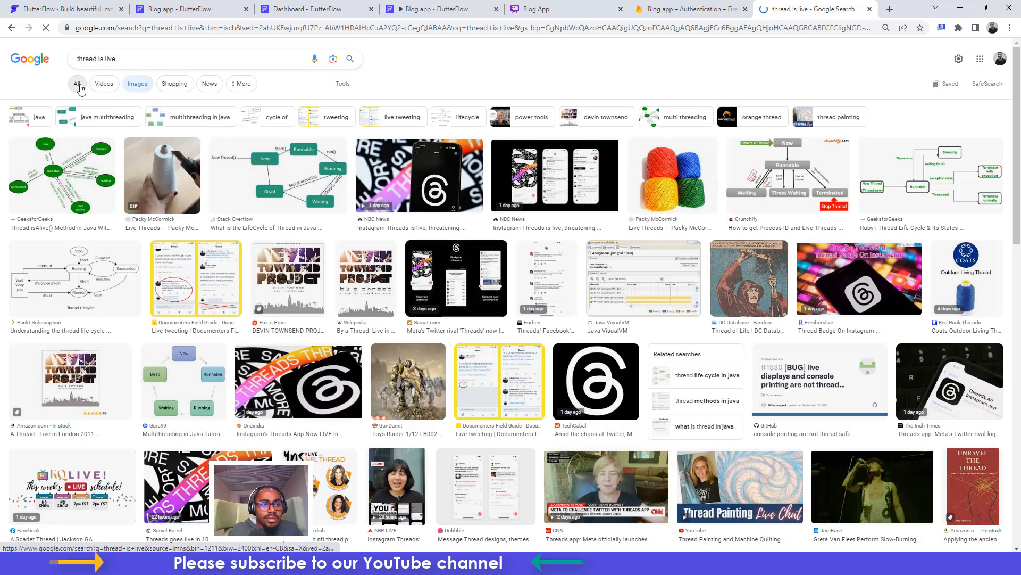
left_click(80, 87)
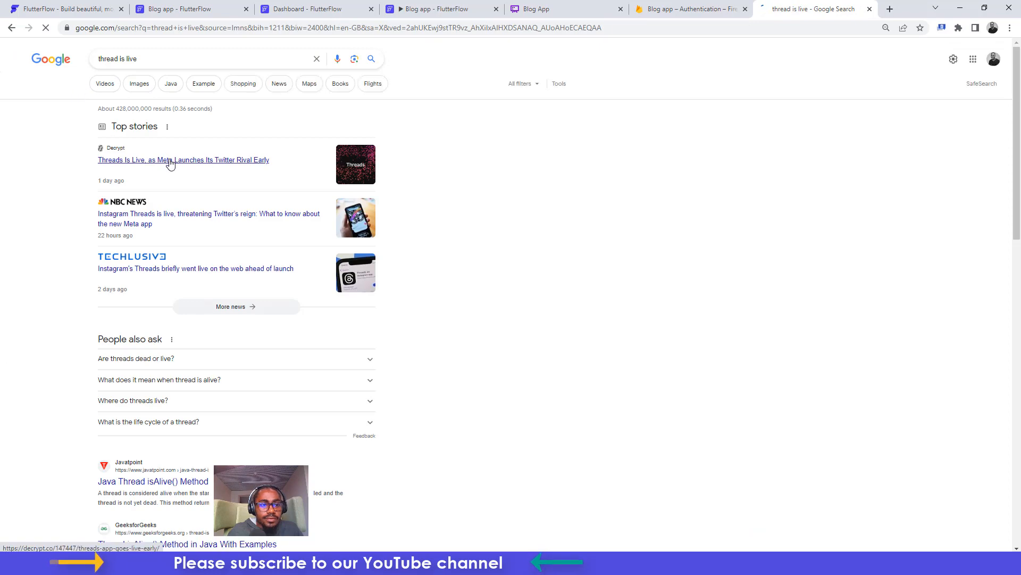
left_click(137, 85)
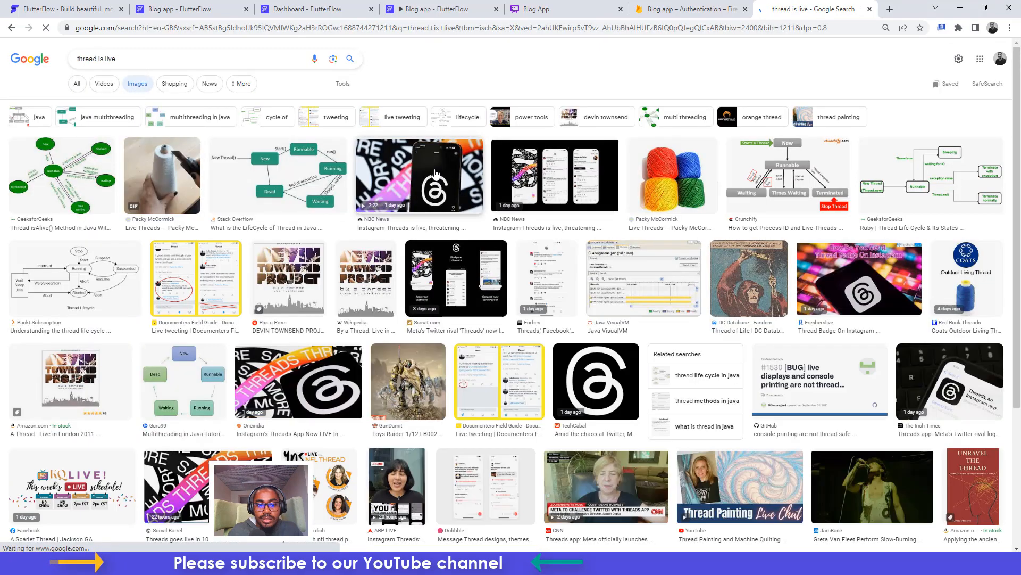
Save the Oneindia Threads logo image to Downloads as thread.jpg
left_click(435, 175)
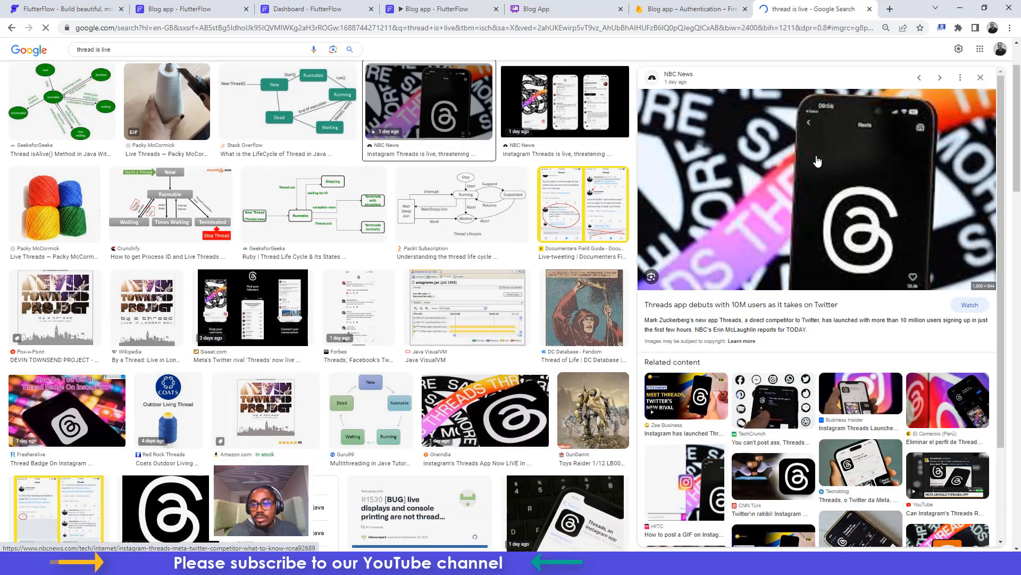
right_click(818, 161)
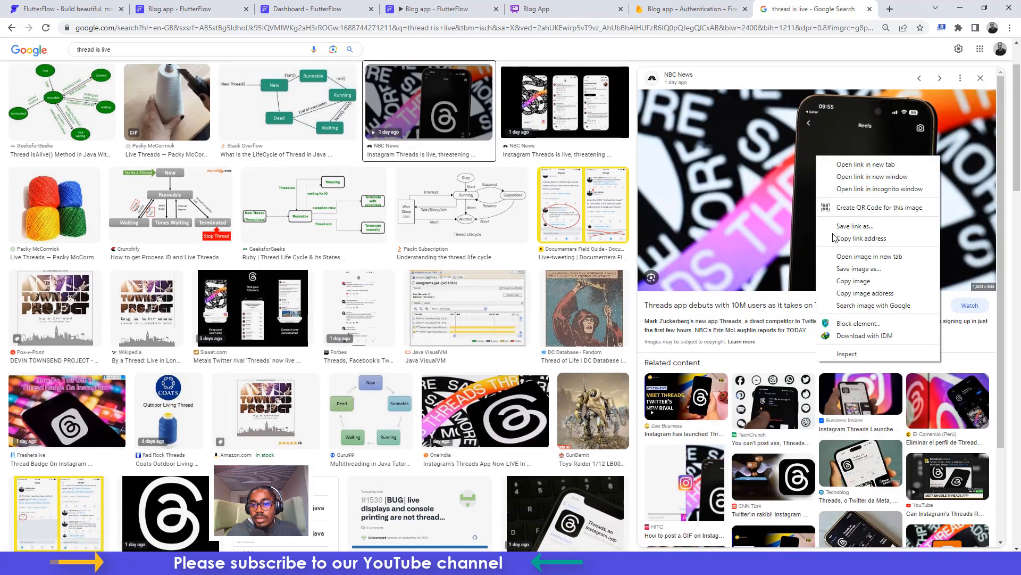
left_click(850, 273)
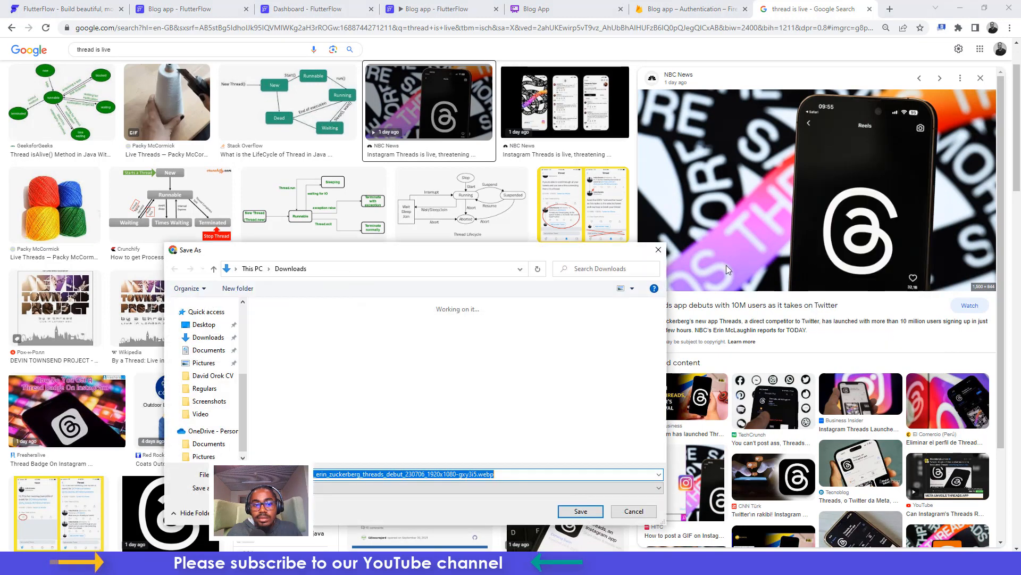
left_click(633, 511)
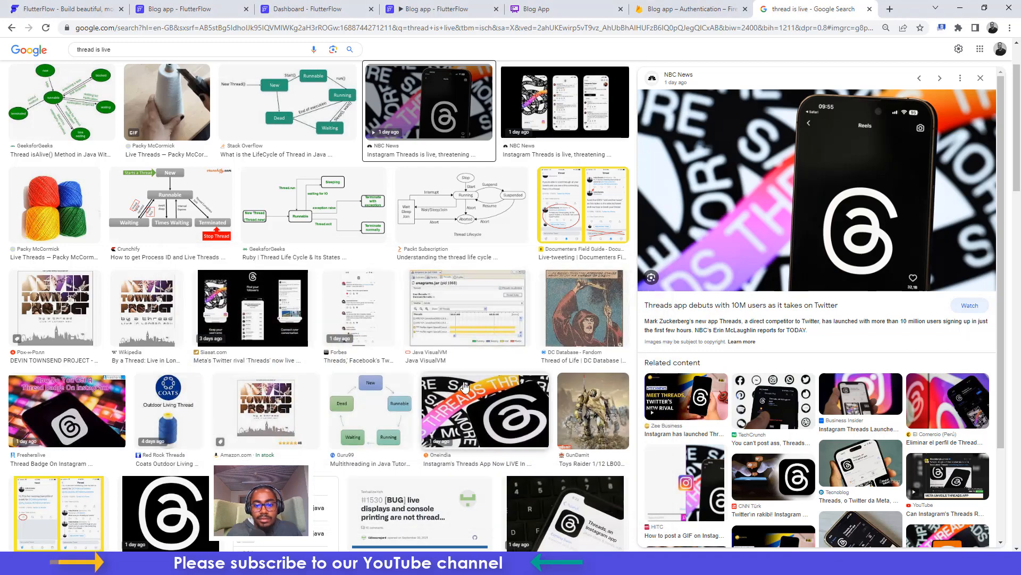
left_click(488, 407)
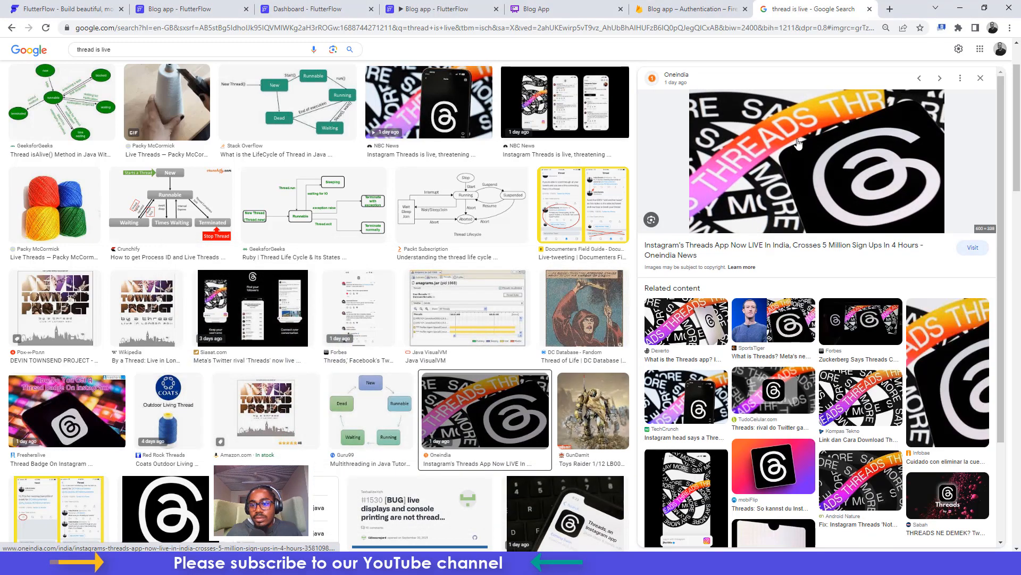
right_click(798, 143)
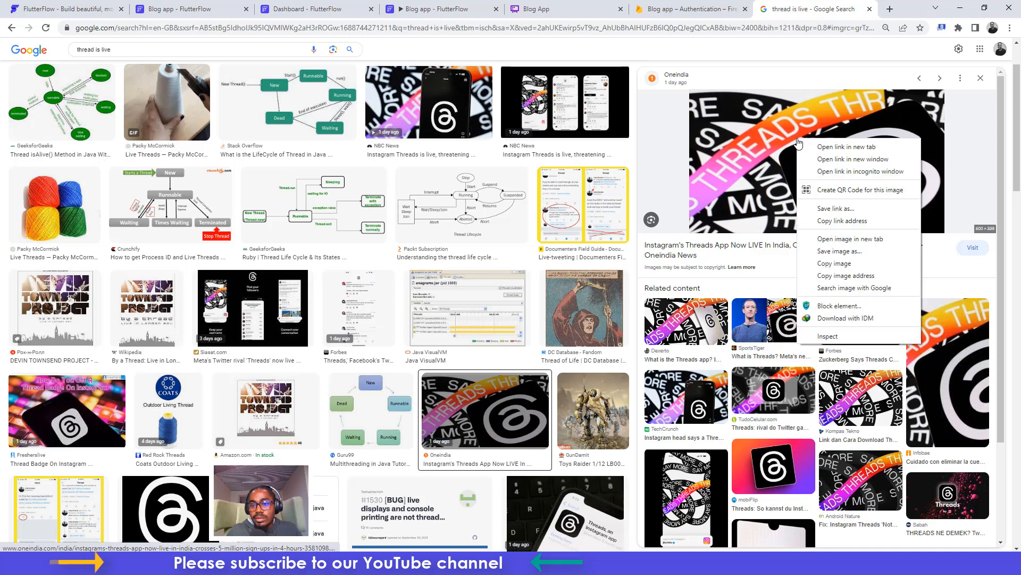
left_click(840, 251)
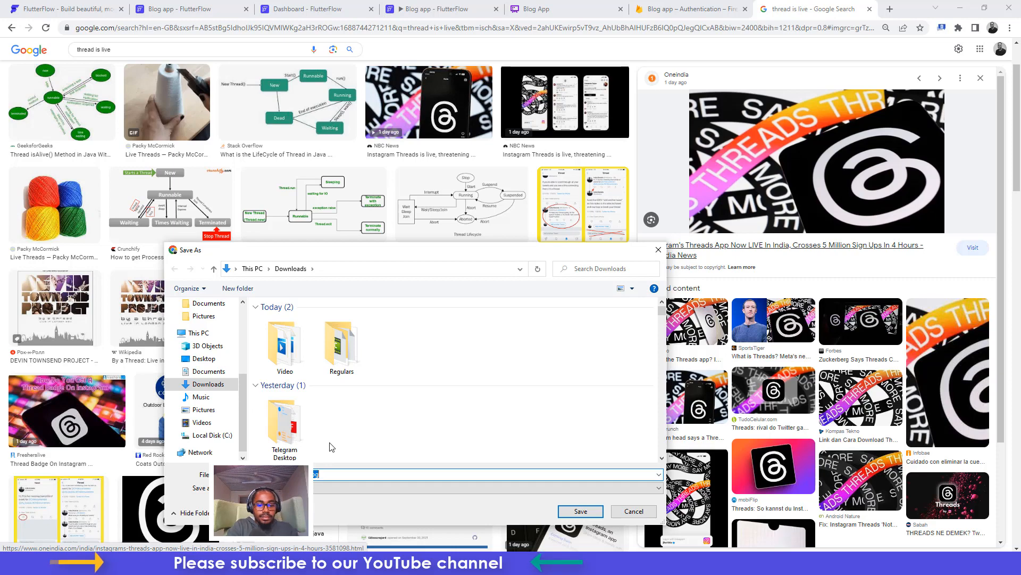
type("thre")
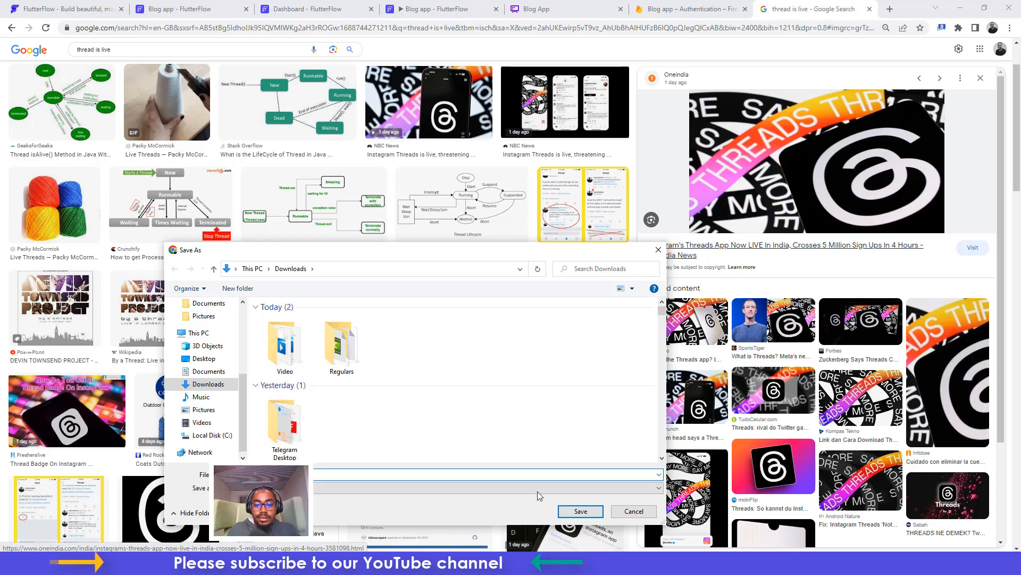
type("ad")
left_click(581, 511)
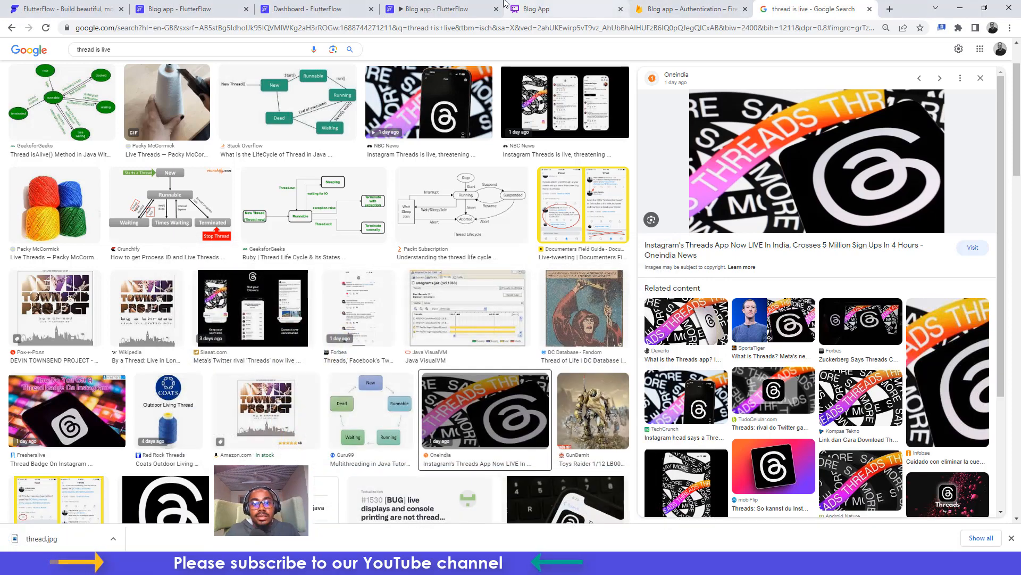
Copy the Verge snippet about Threads from the 'thread is live' results into Post Description
left_click_drag(388, 5, 331, 4)
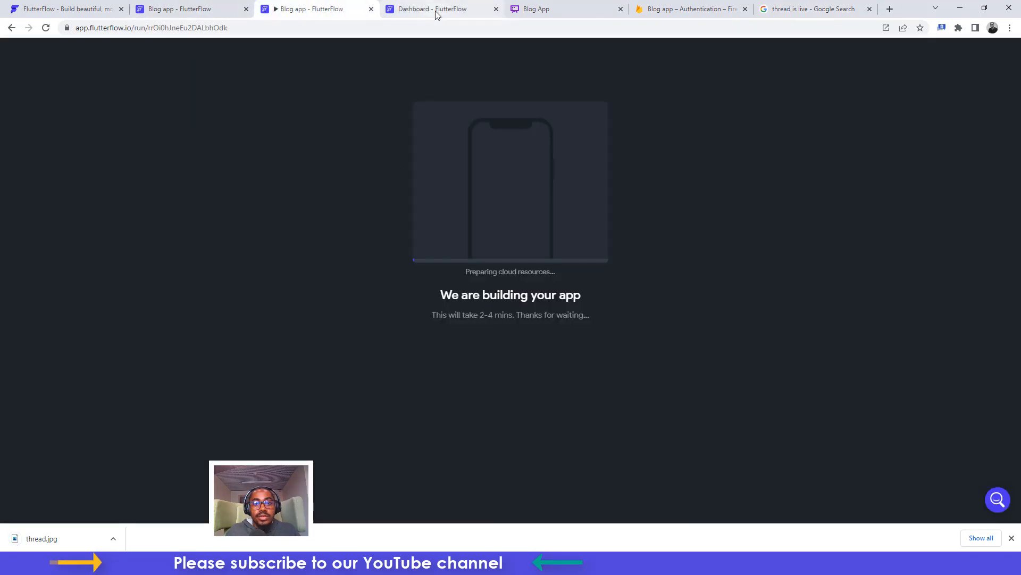
left_click(437, 12)
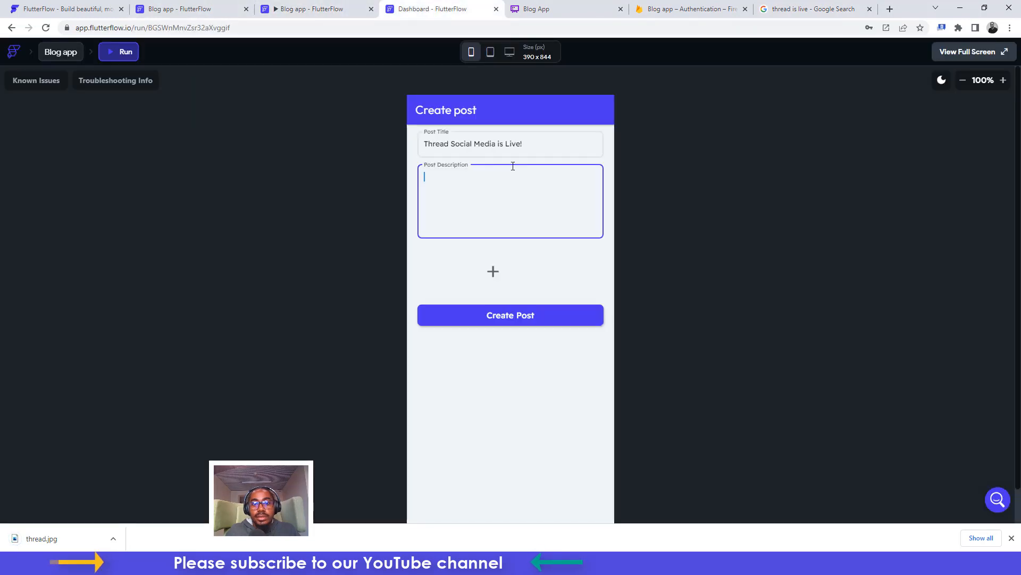
left_click(814, 9)
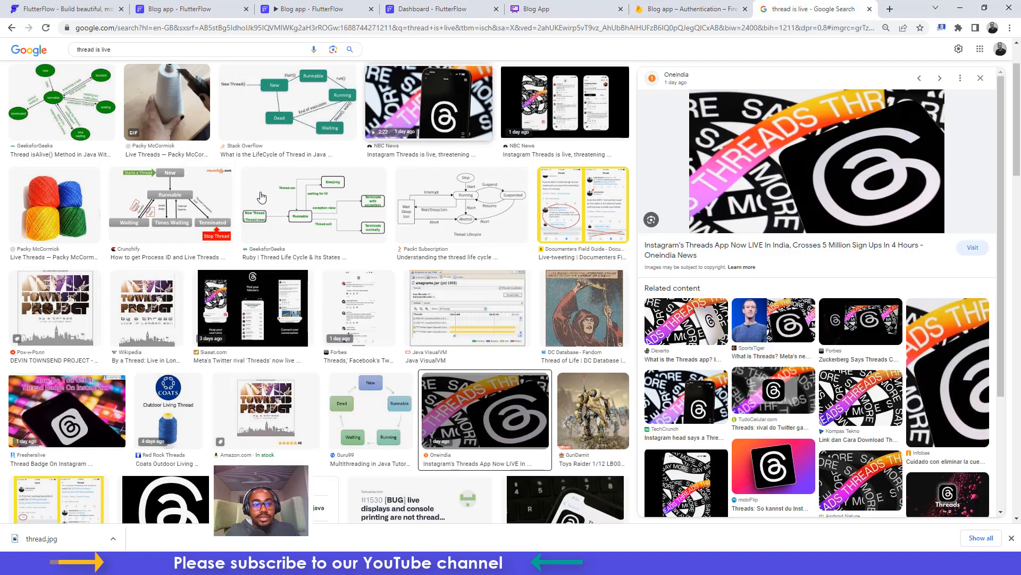
scroll(144, 166, "up", 3)
left_click(75, 84)
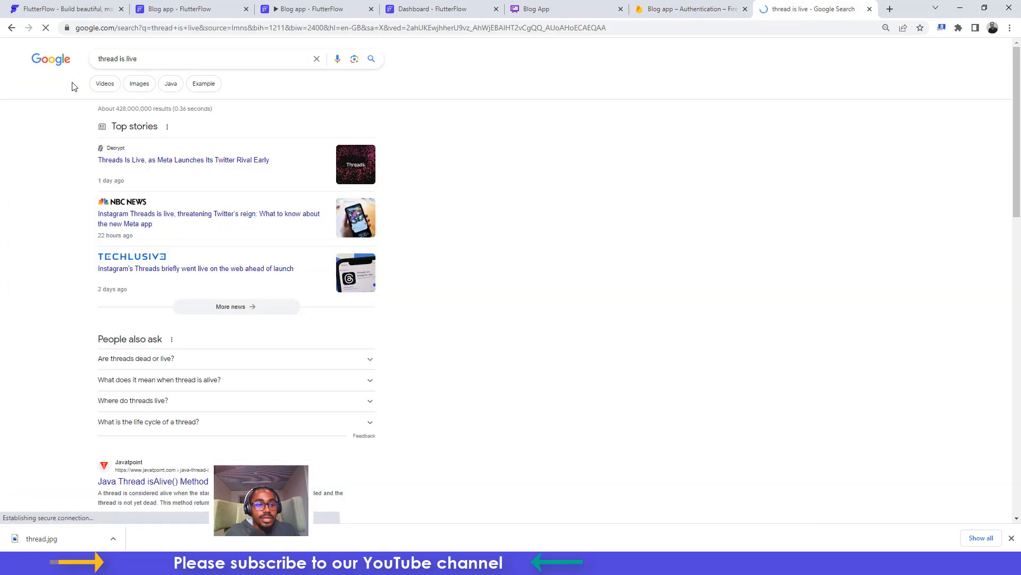
scroll(251, 296, "down", 4)
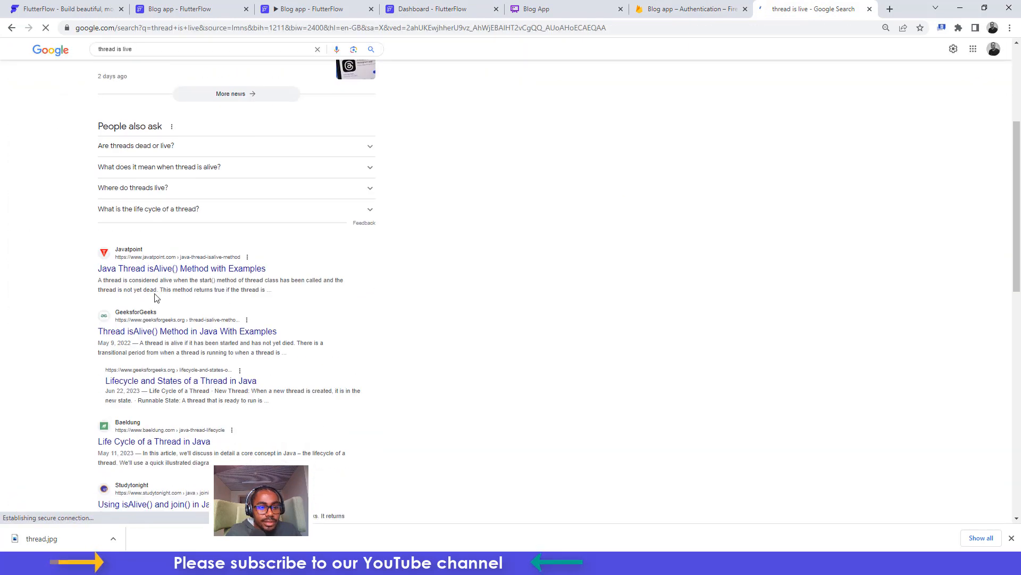
left_click_drag(98, 282, 372, 298)
scroll(371, 298, "down", 5)
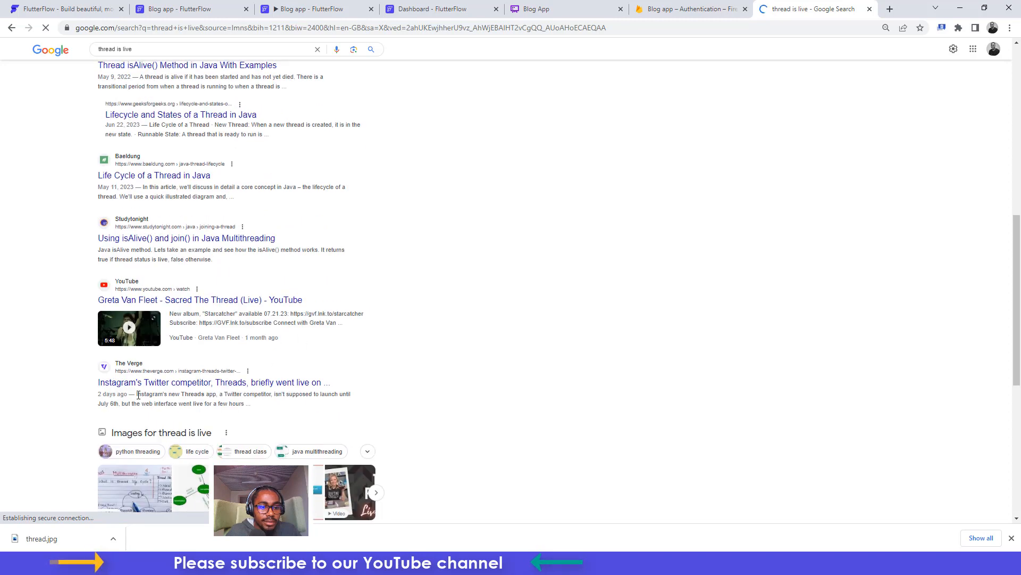
left_click_drag(138, 395, 245, 402)
key("ctrl+c")
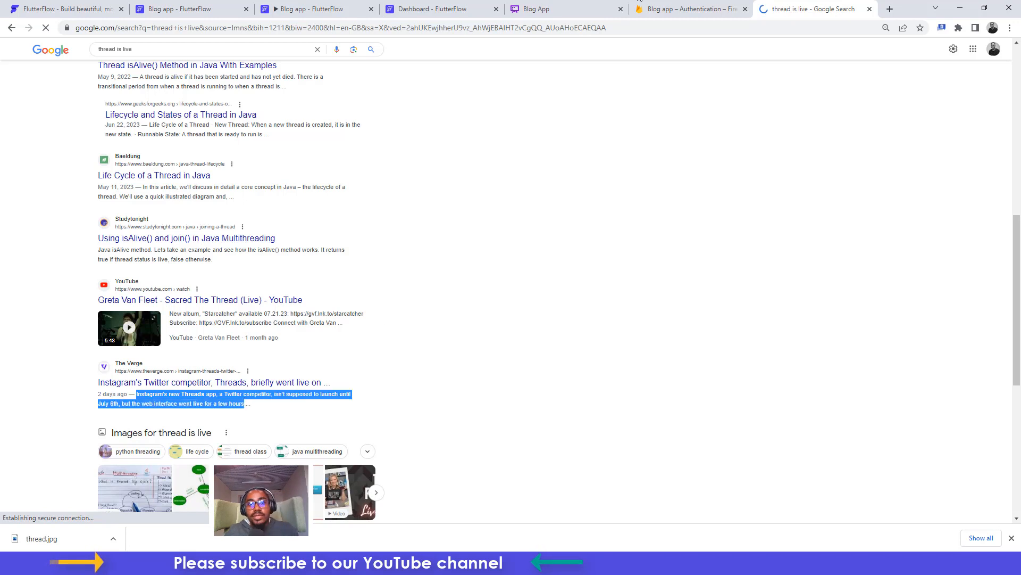
left_click(442, 4)
key("ctrl+v")
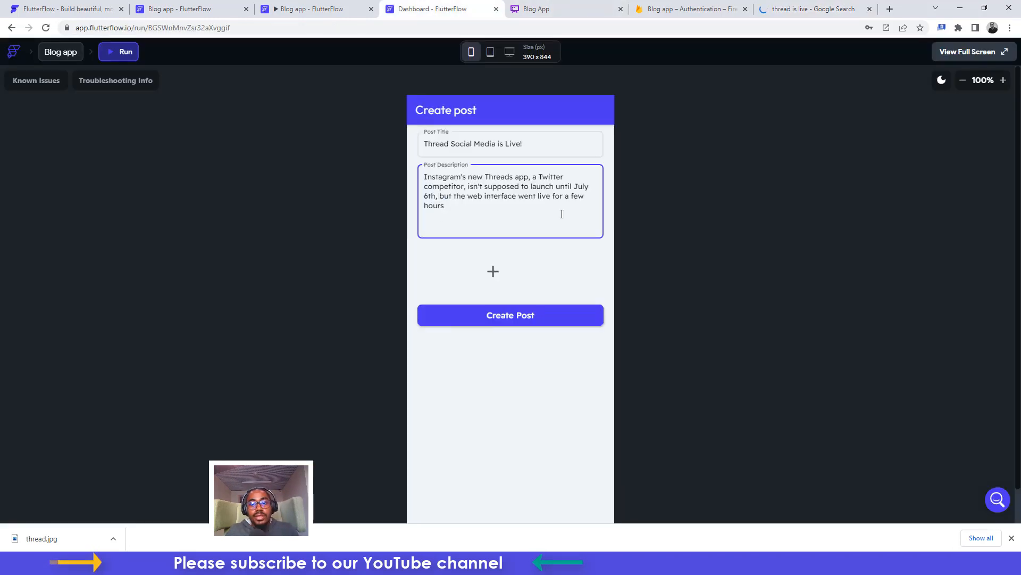
left_click(493, 271)
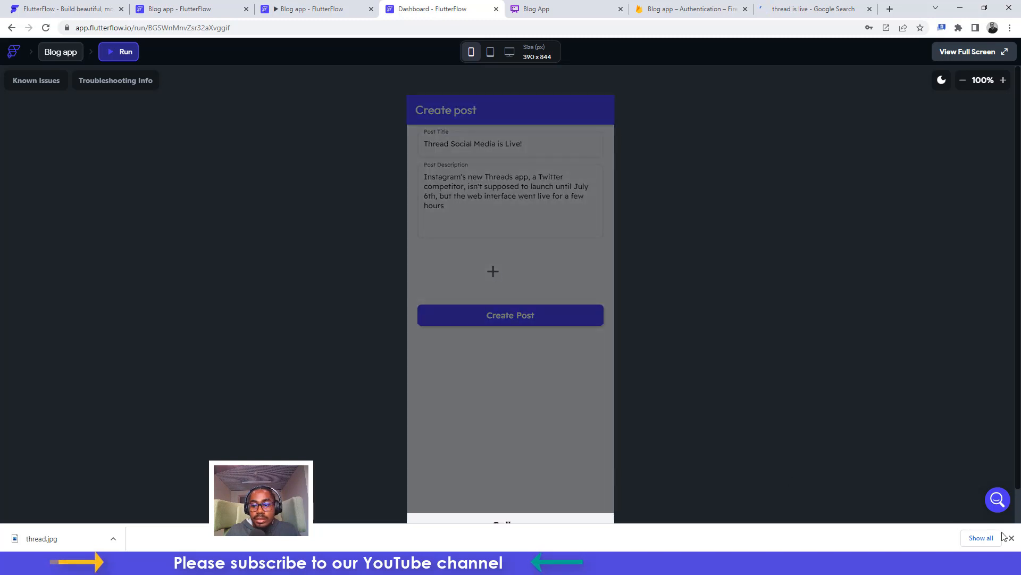
Attach thread.jpg from the gallery as the post image and publish the post
left_click(1012, 540)
left_click(508, 524)
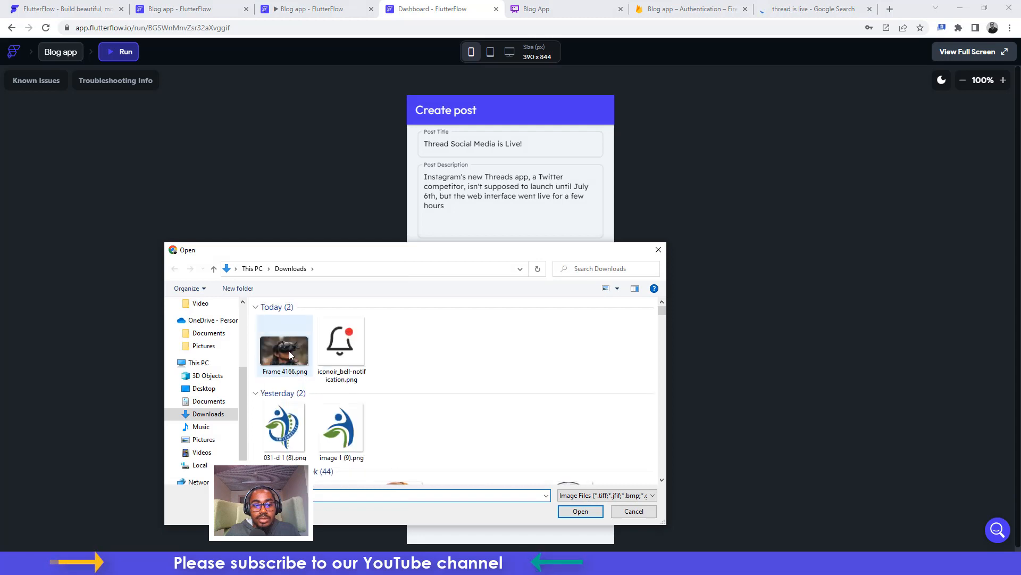
left_click(288, 358)
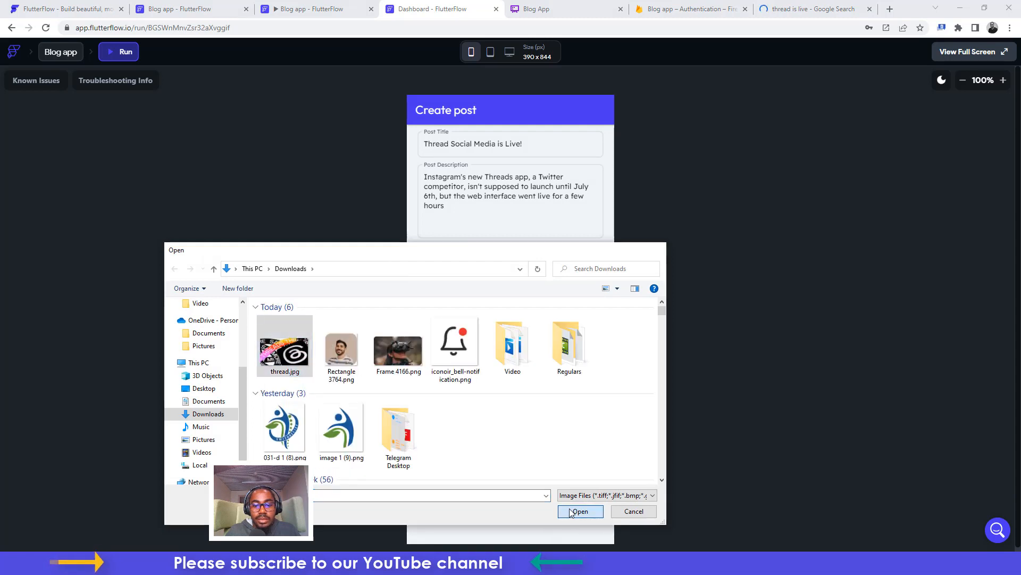
left_click(570, 511)
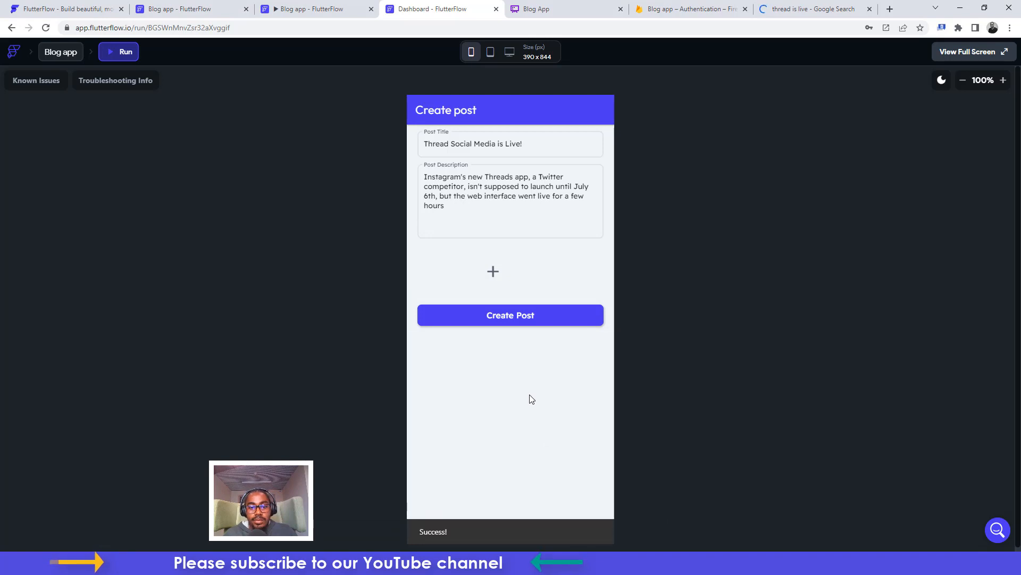
left_click(500, 316)
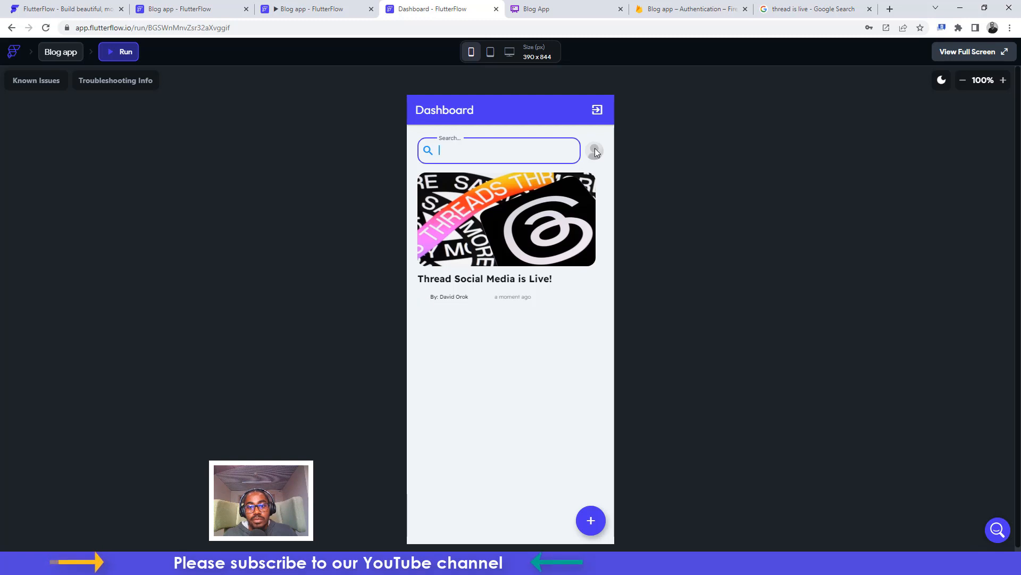
Close the Dashboard preview tab and return to the running blog app
left_click(301, 9)
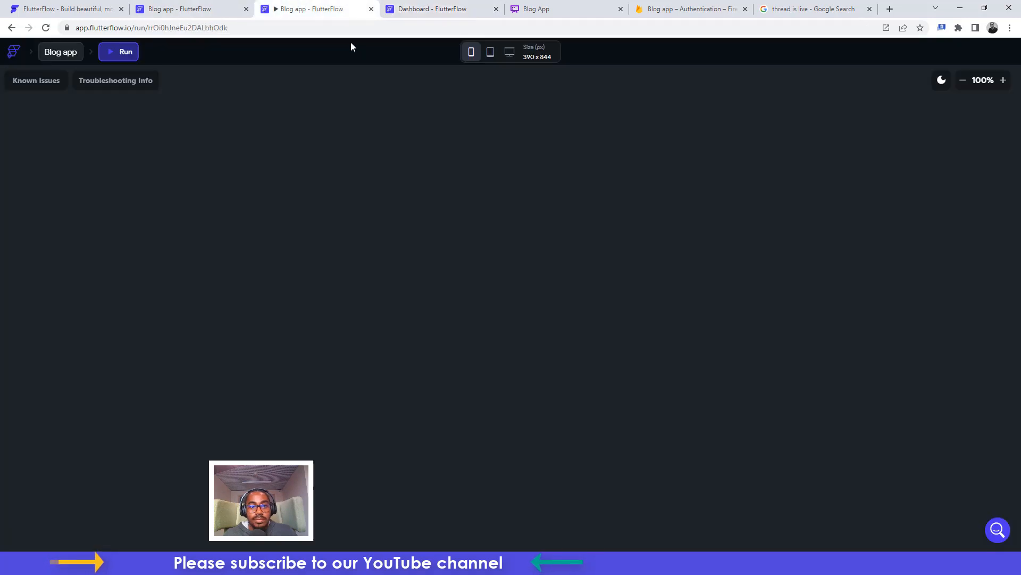
left_click(457, 9)
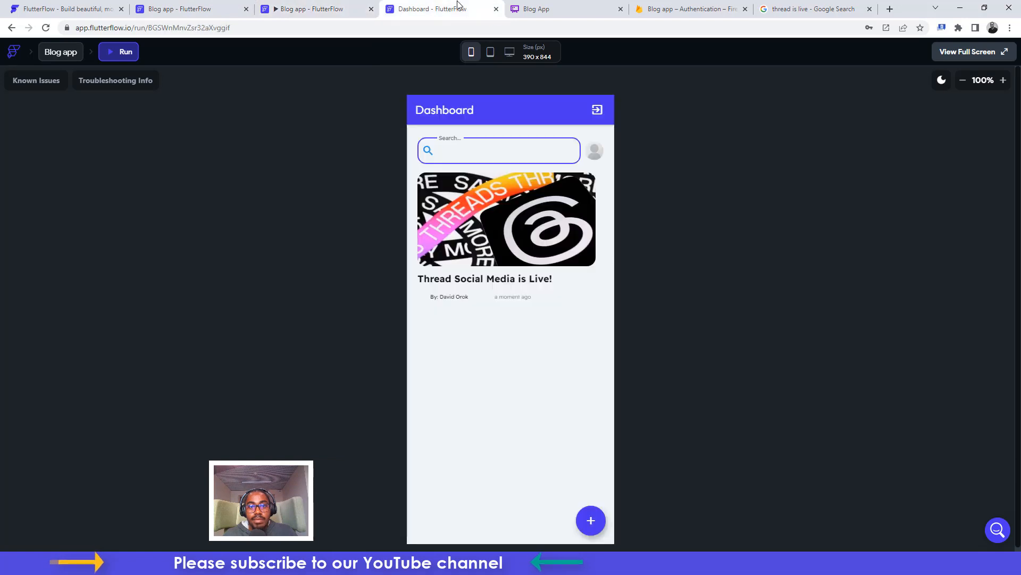
left_click(496, 9)
left_click(344, 13)
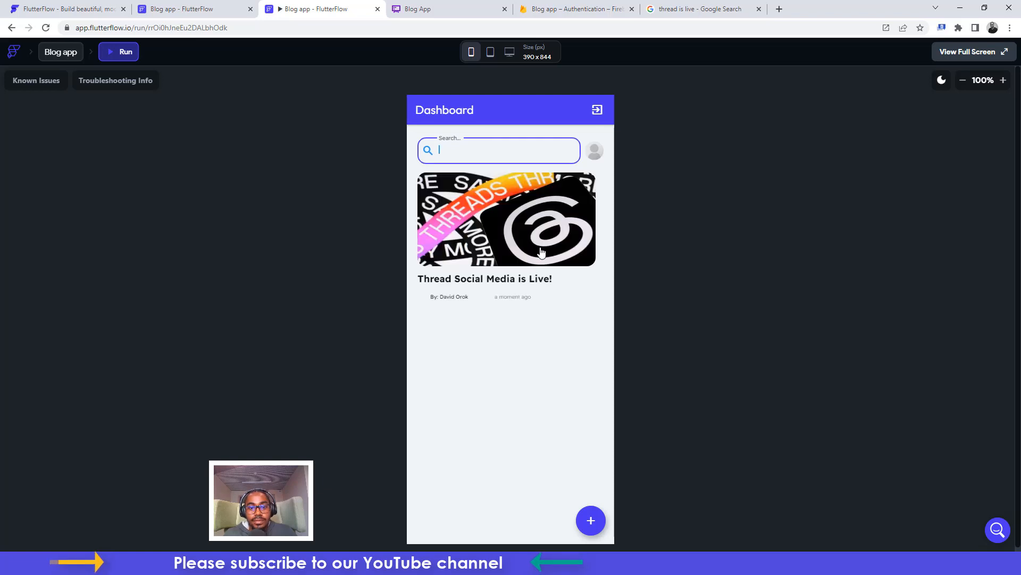
Open the profile photo Upload Image sheet, then cancel the gallery picker without choosing a file
left_click(595, 153)
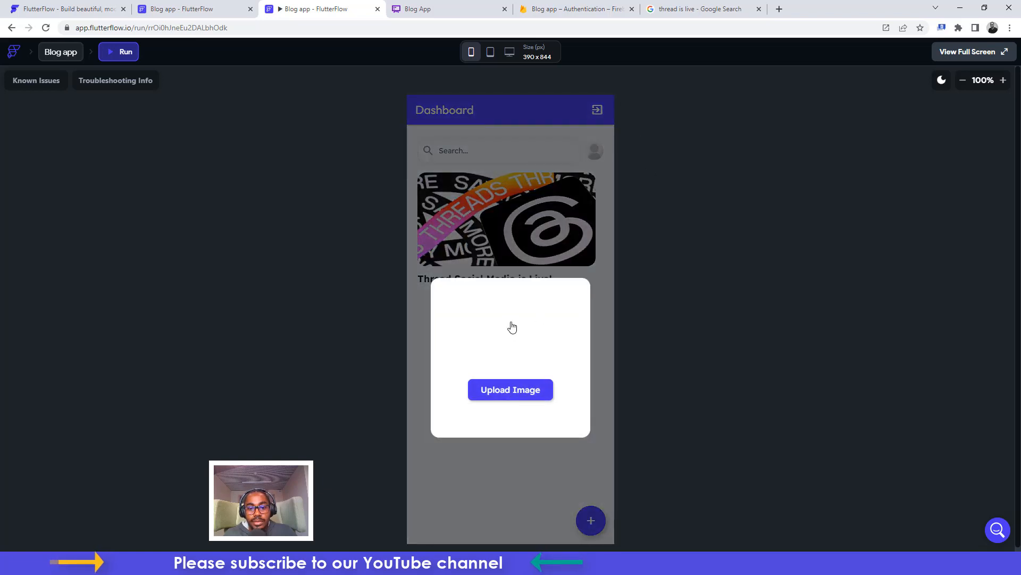
left_click(511, 340)
left_click(500, 524)
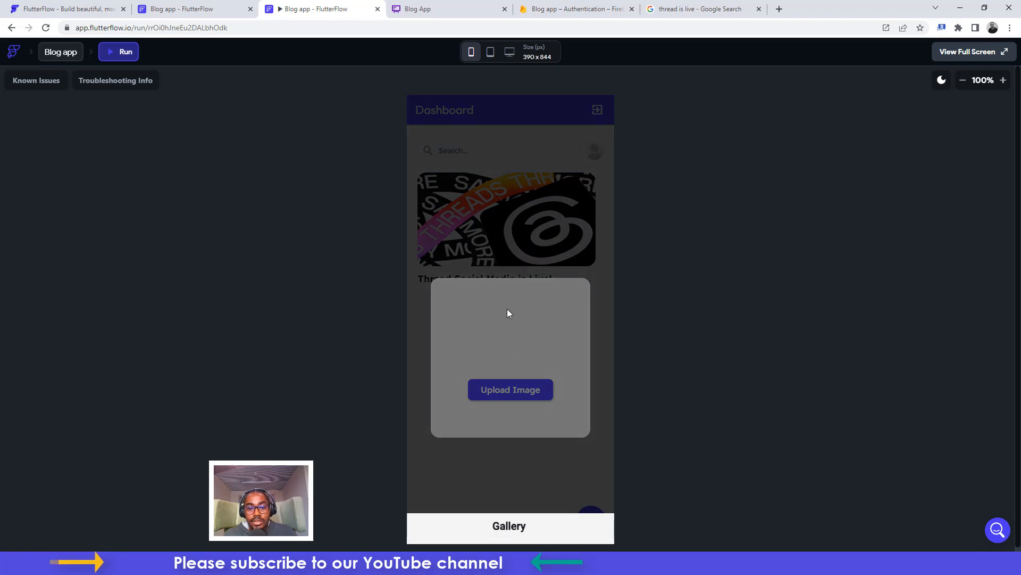
left_click(510, 521)
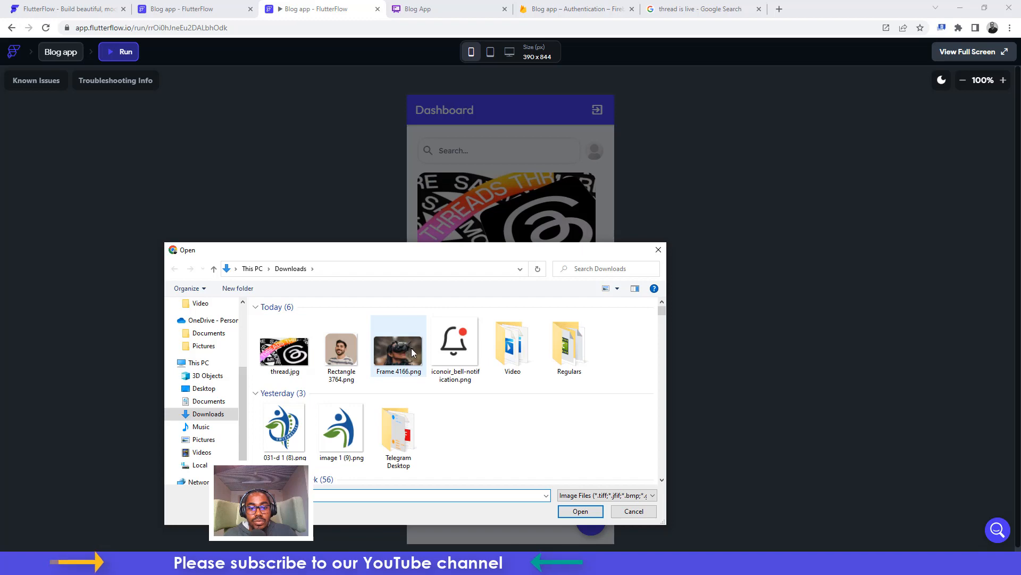
left_click(658, 250)
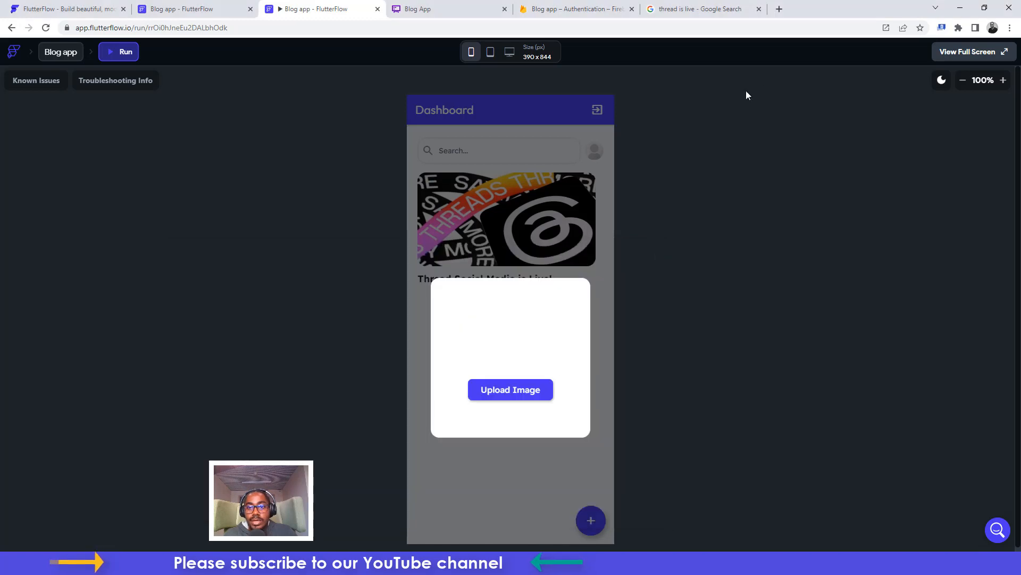
left_click(730, 6)
scroll(207, 111, "up", 10)
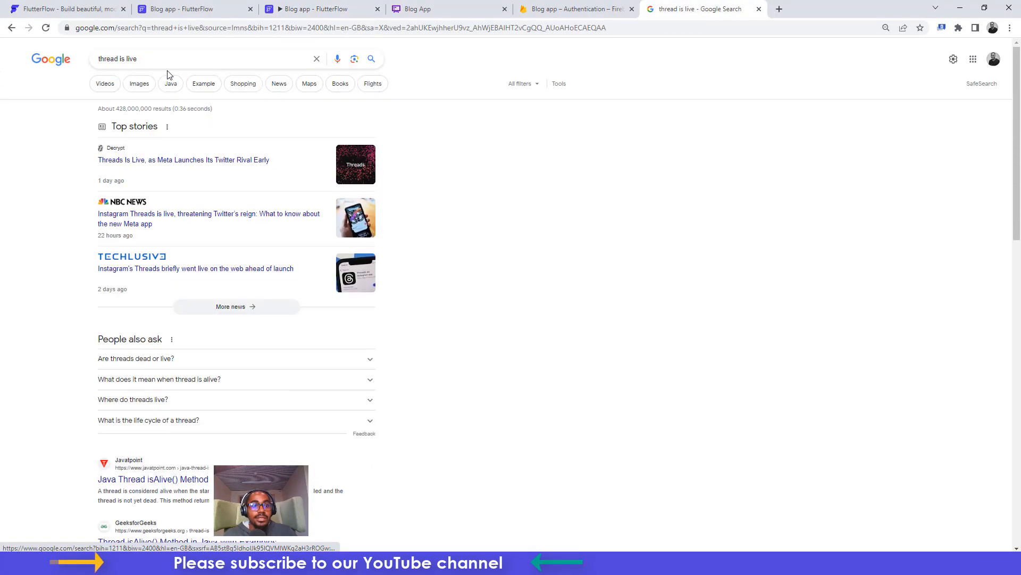
Search Google for the author's name
left_click(154, 55)
key("ctrl+a")
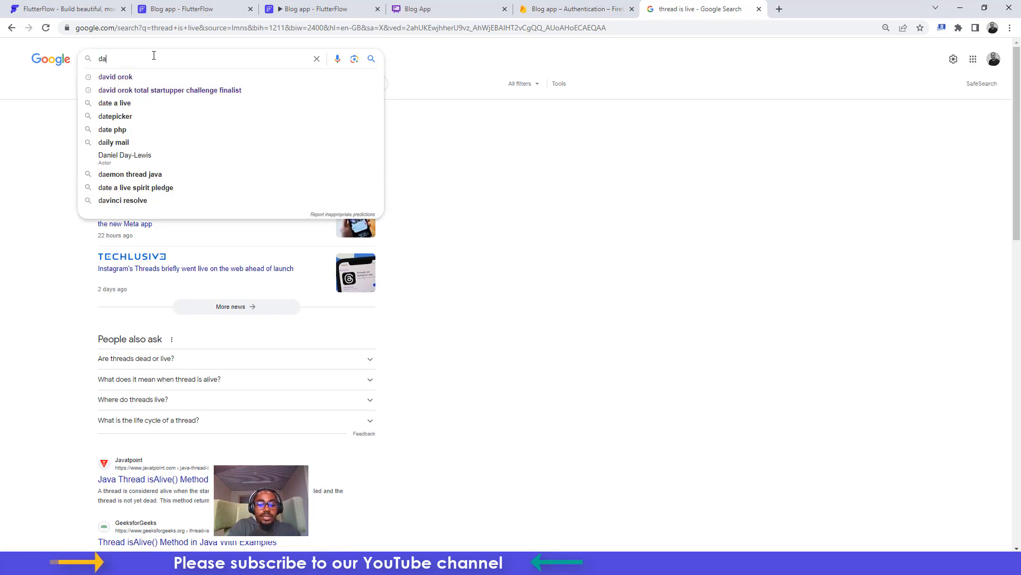
key("Return")
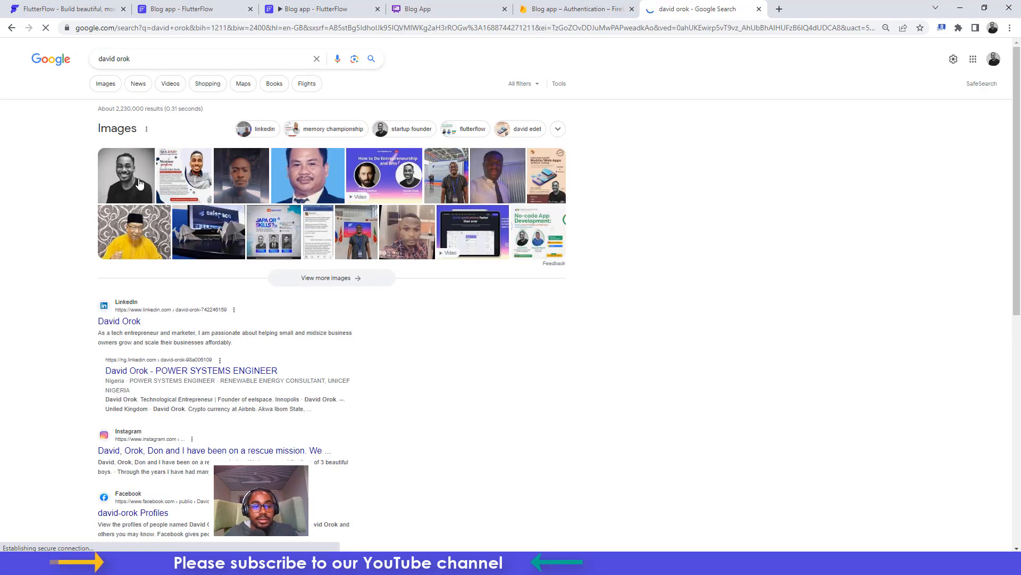
Save the first image result's profile photo to Downloads as a JPG and check it
left_click(135, 180)
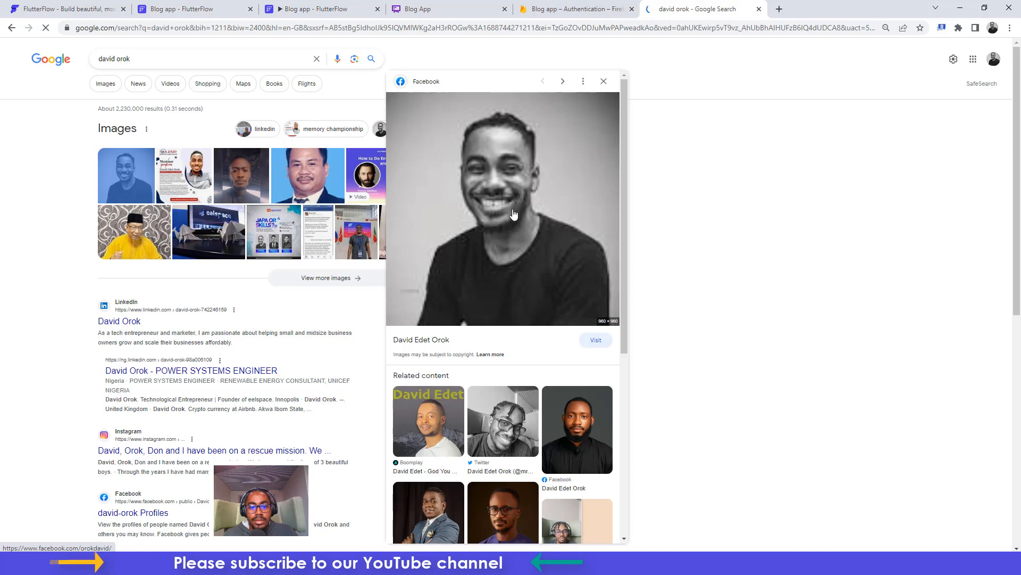
right_click(520, 192)
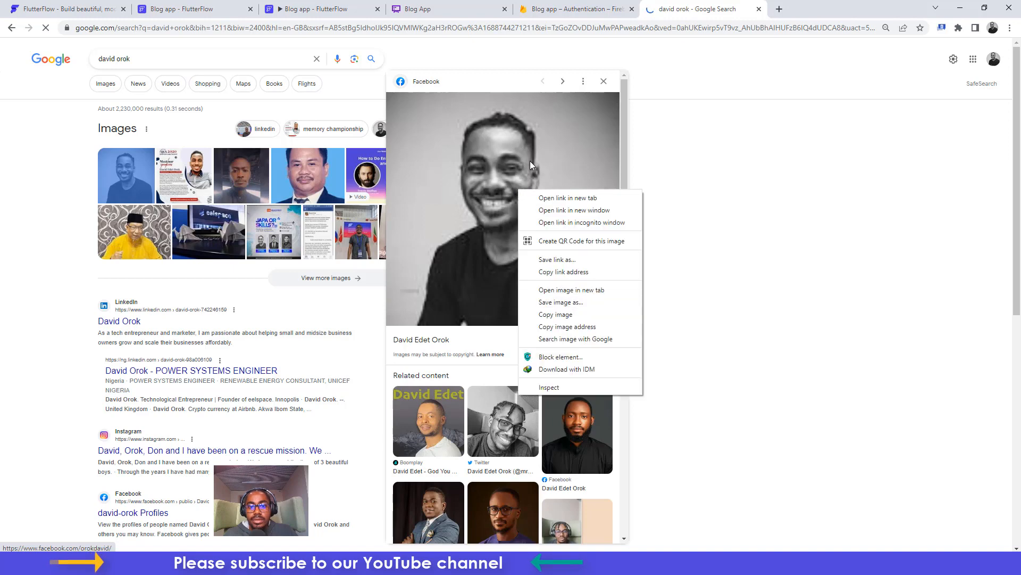
left_click(629, 131)
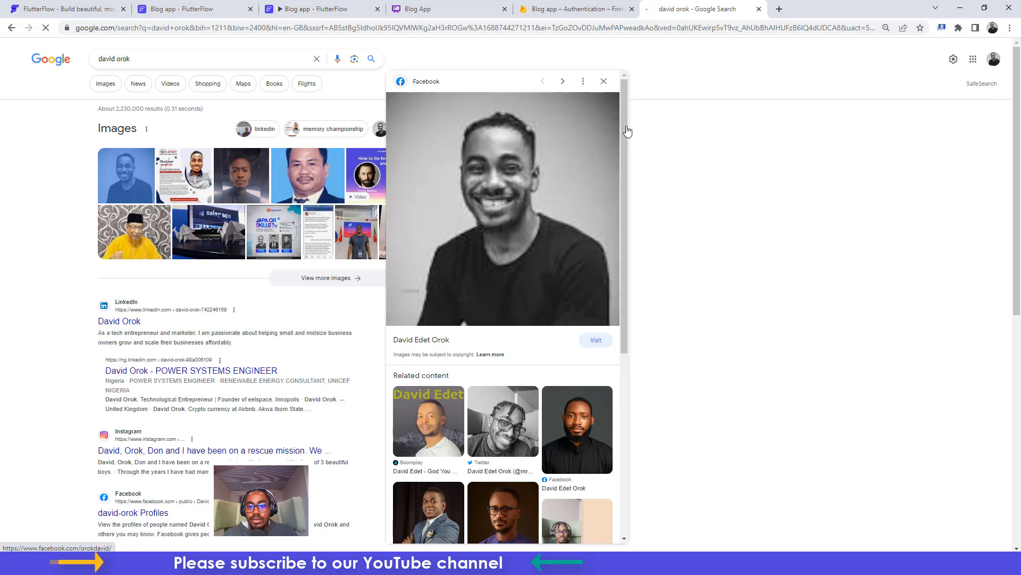
right_click(495, 184)
left_click(540, 292)
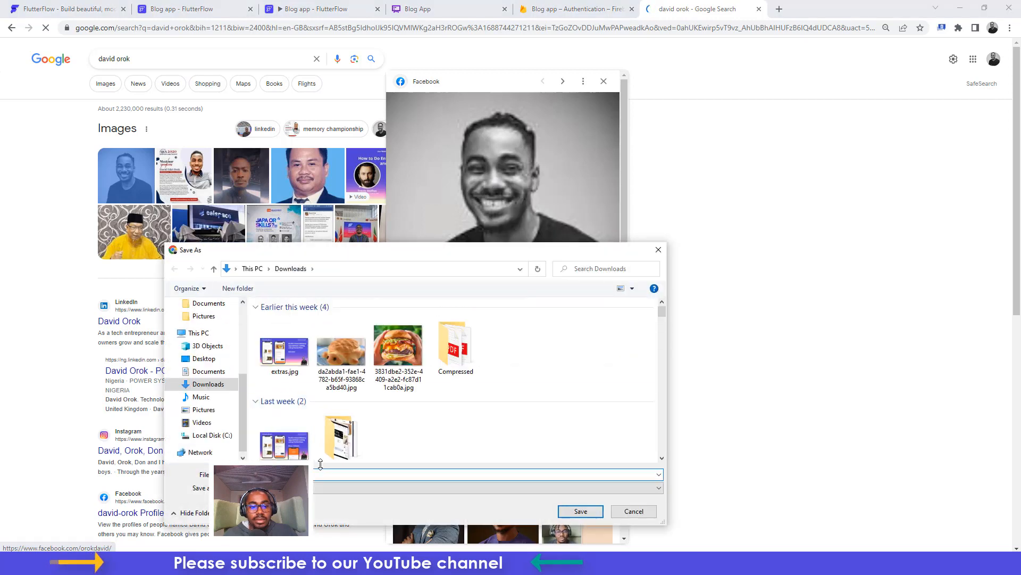
type("dp")
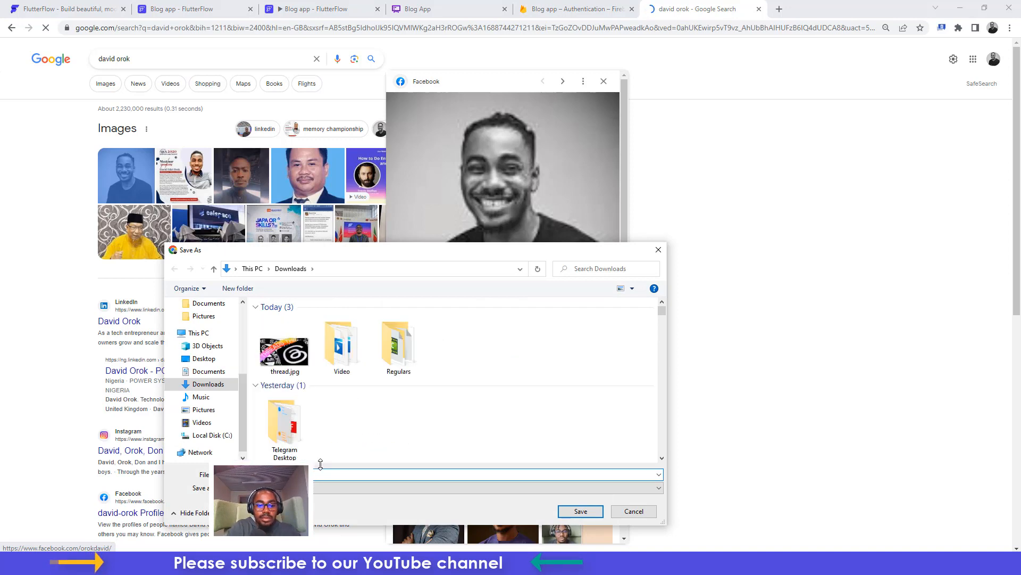
key("BackSpace")
key("BackSpace")
key("Return")
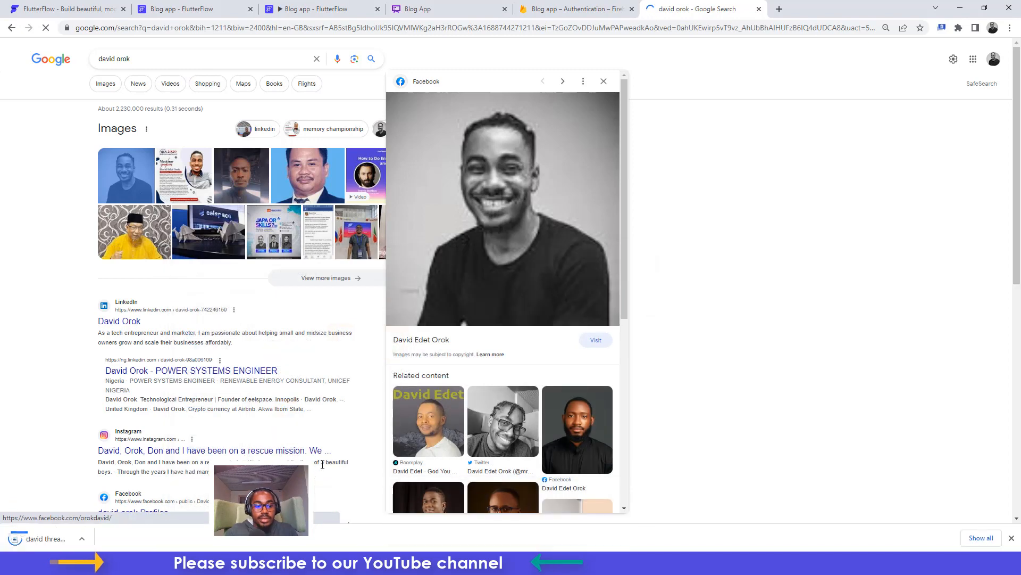
left_click(55, 537)
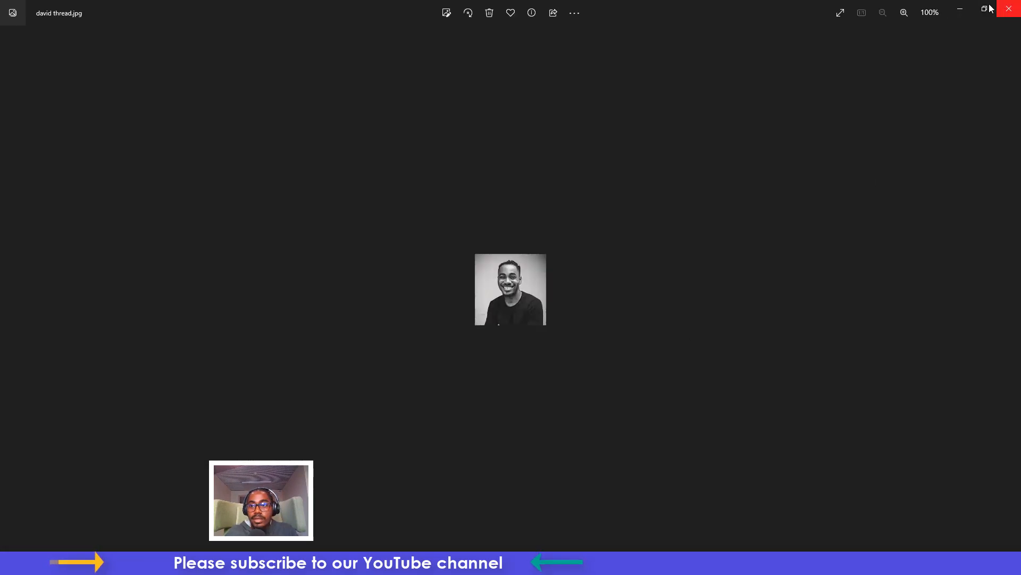
left_click(960, 10)
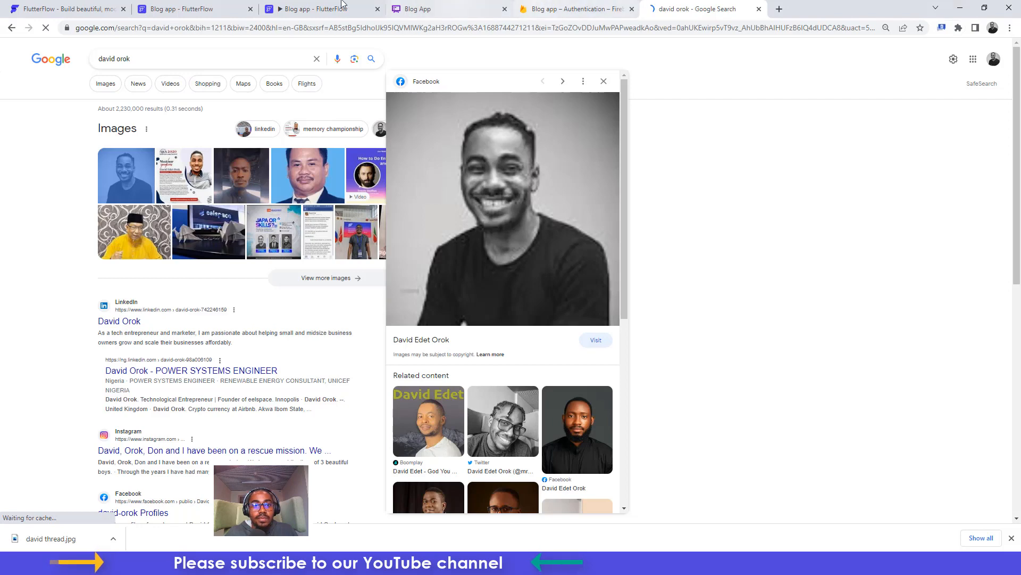
left_click(322, 10)
Upload the downloaded JPG from the gallery as the profile picture
left_click(494, 388)
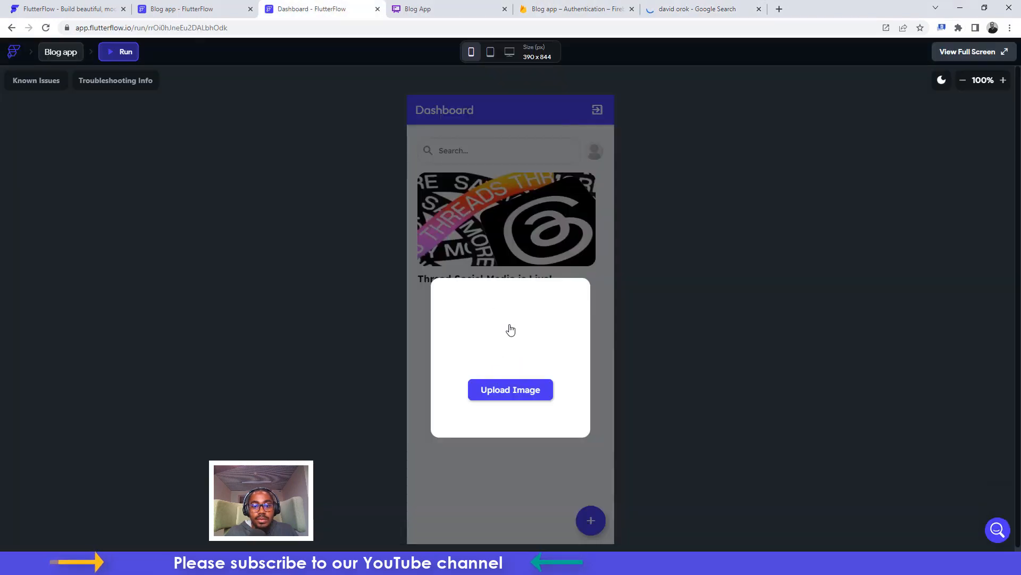
left_click(527, 528)
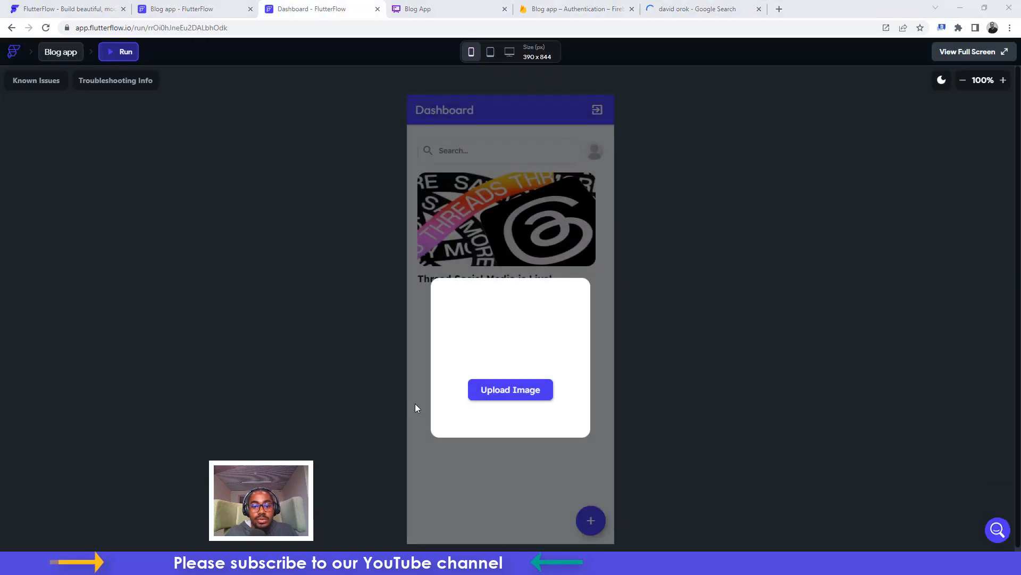
left_click(286, 343)
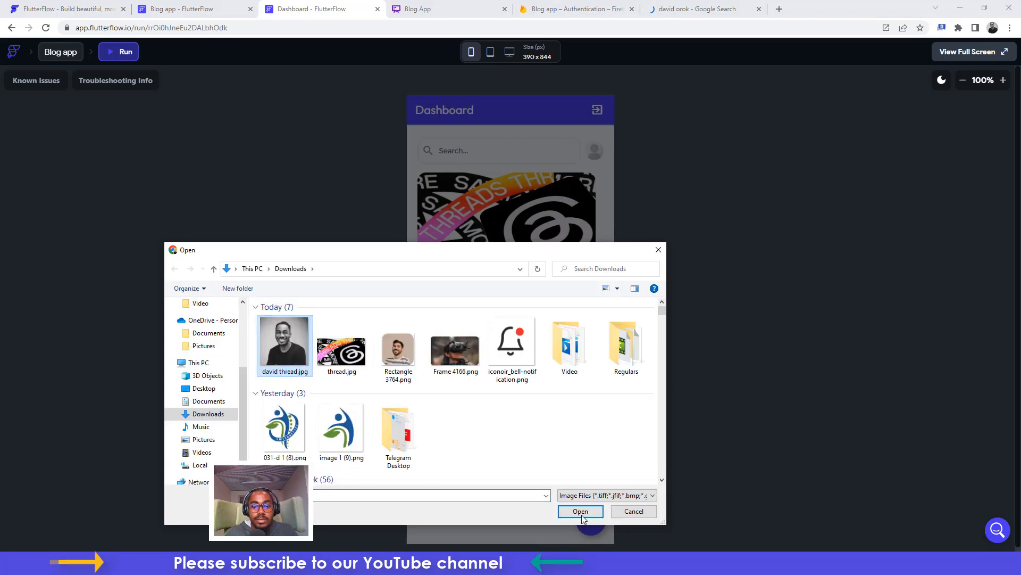
left_click(580, 509)
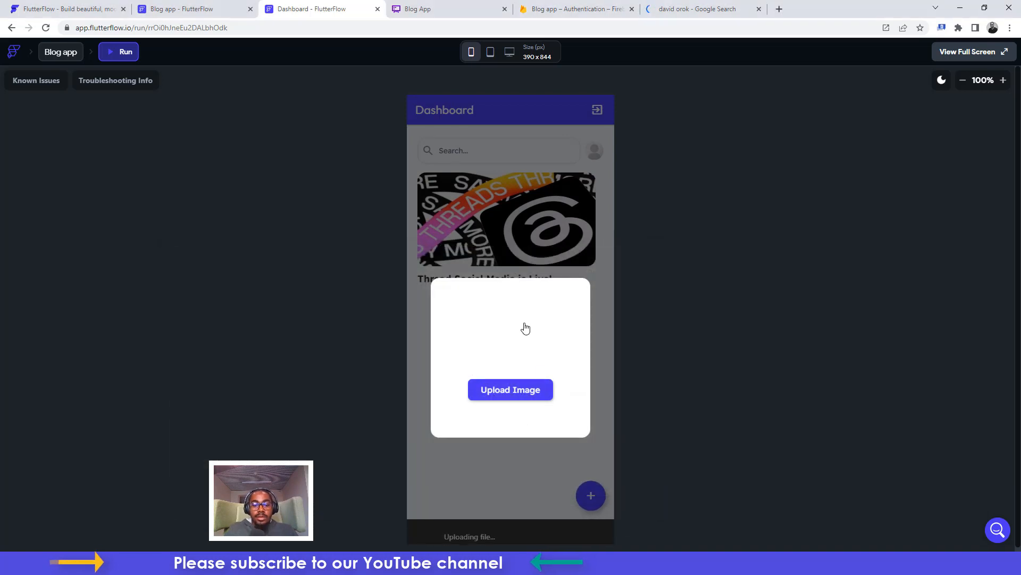
left_click(521, 392)
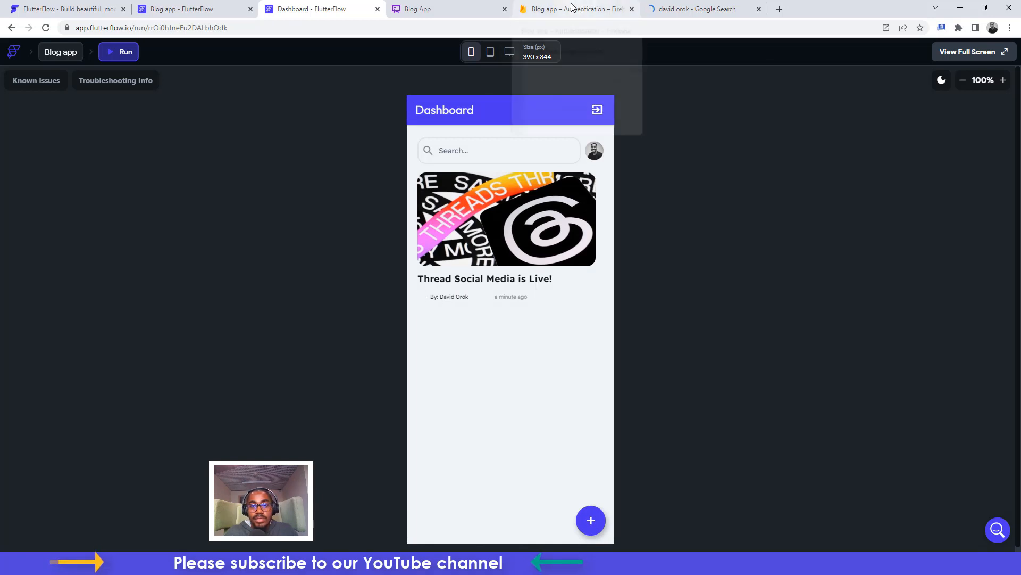
Set the Threads post's Firestore userphoto field to the copied Google image address
left_click(691, 8)
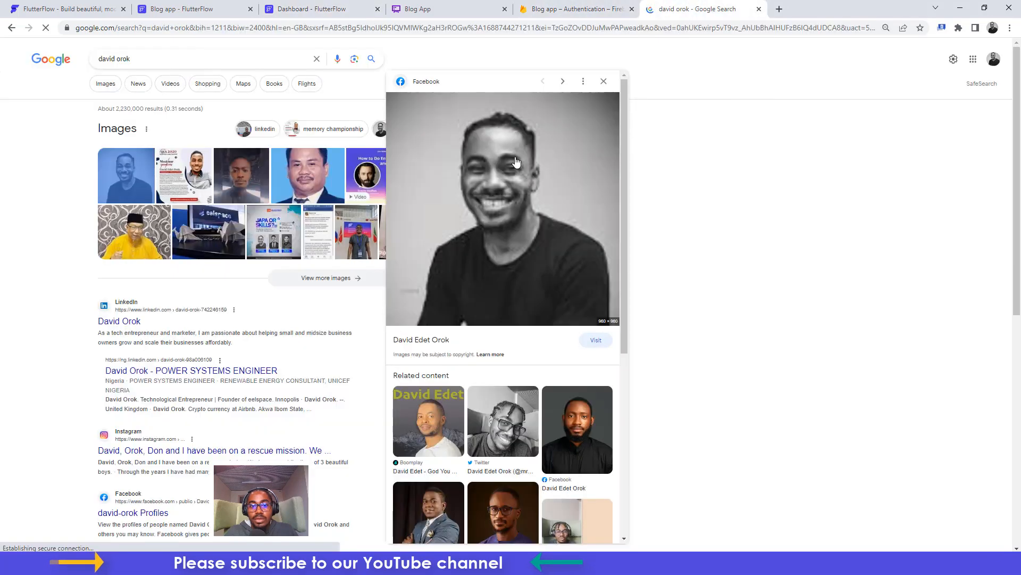
right_click(516, 162)
left_click(562, 295)
left_click(574, 7)
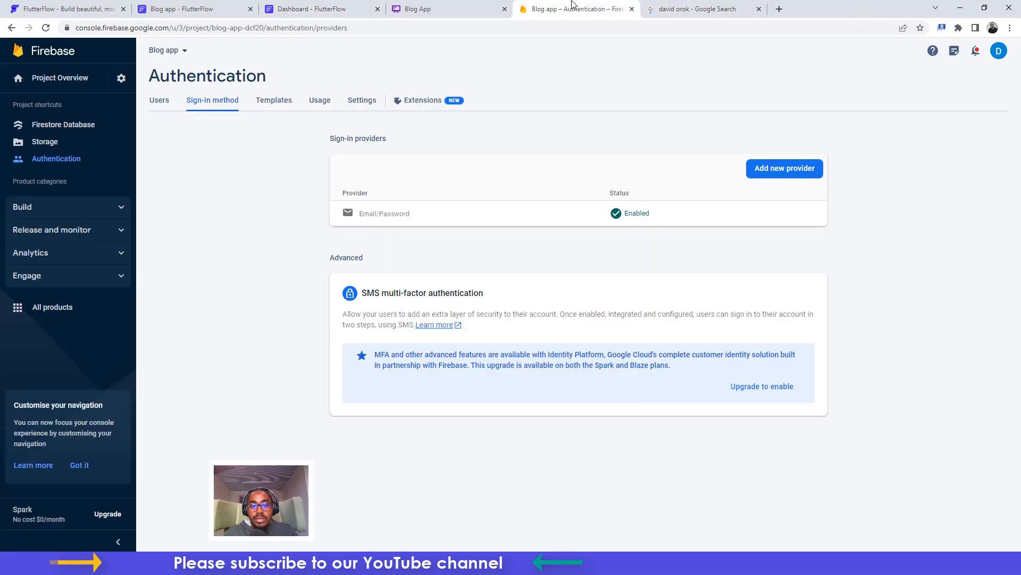
left_click(63, 132)
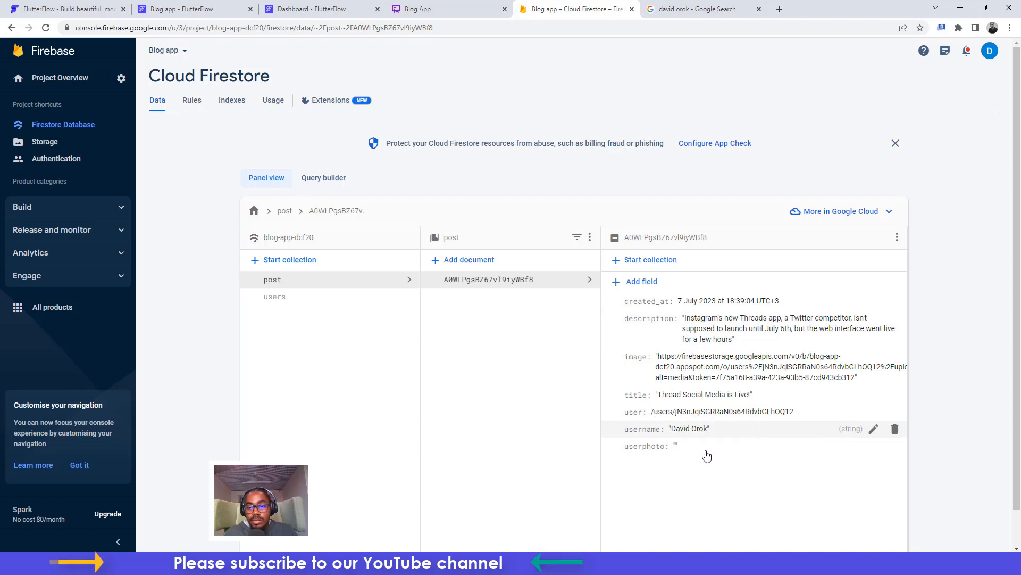
left_click(874, 446)
left_click(762, 471)
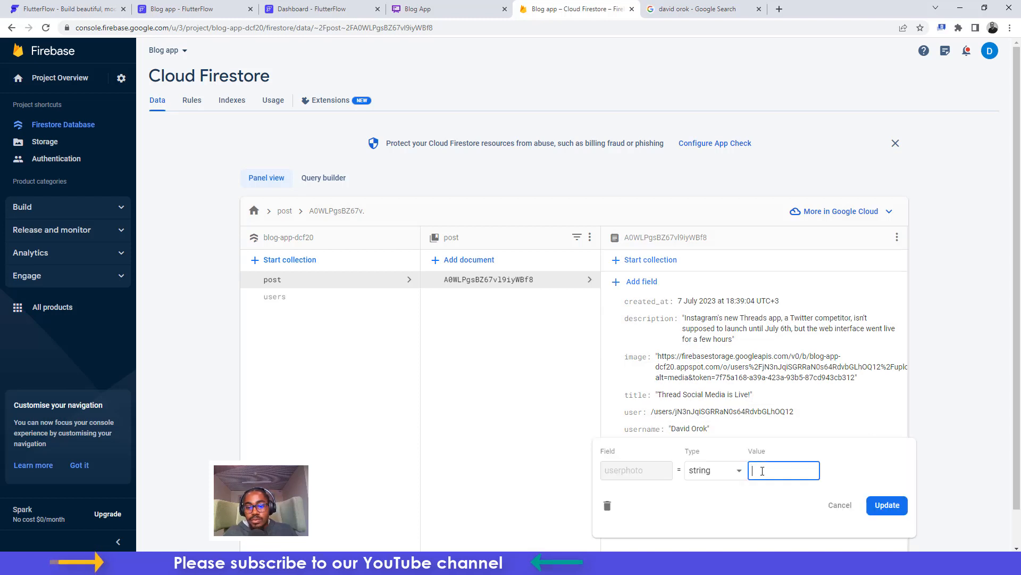
key("ctrl+v")
left_click(887, 505)
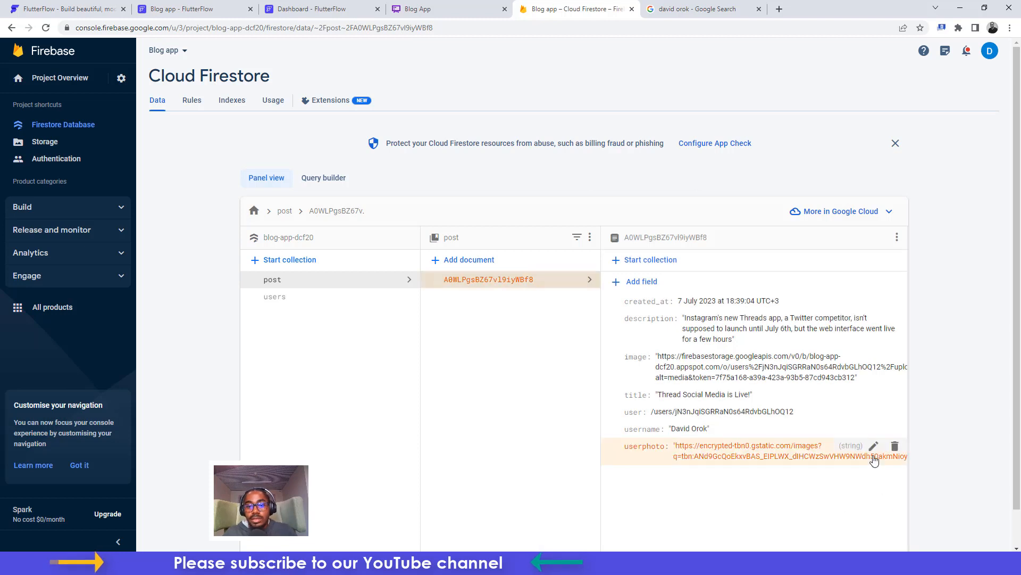
left_click(293, 6)
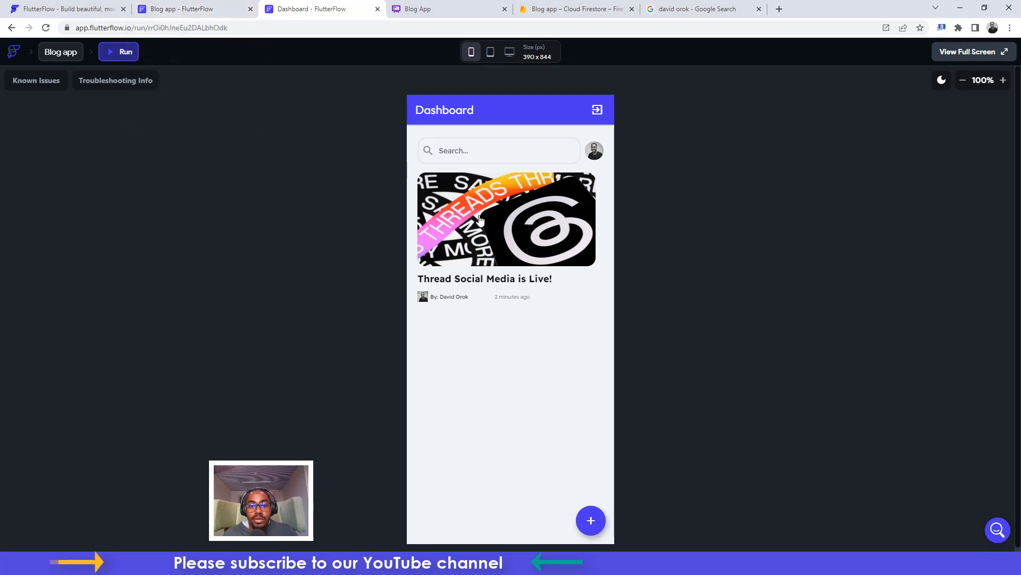
Open the Threads post's details and send a 'Great post' comment
left_click(501, 218)
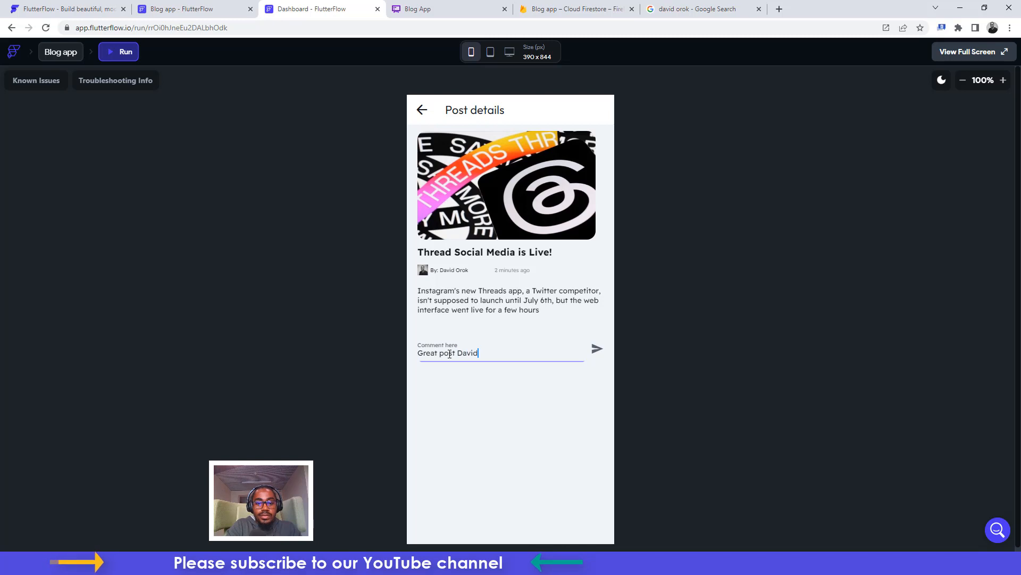
left_click(597, 350)
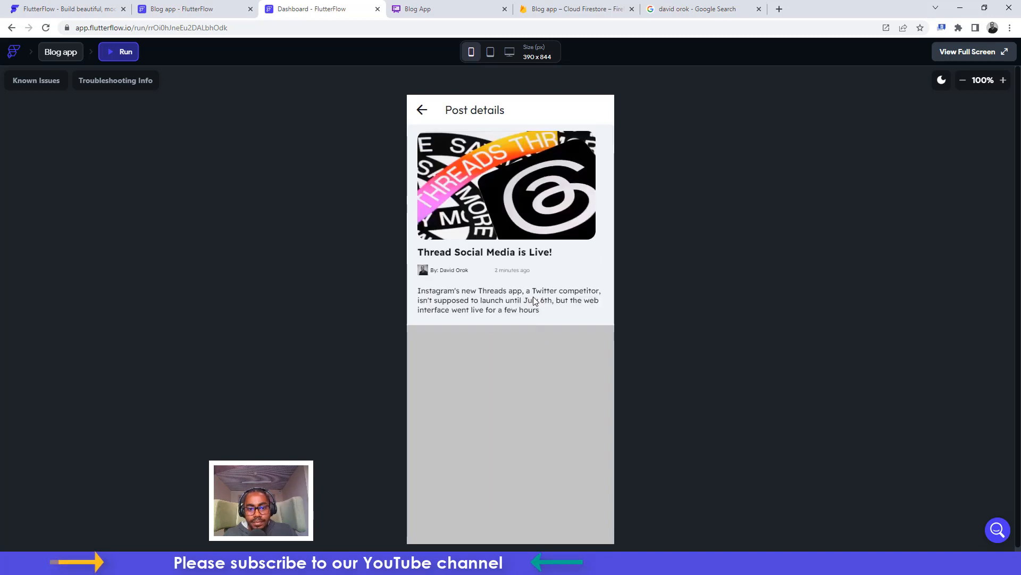
Open the new comments collection in Firestore to view the comment text, time, post reference, username and photo
left_click(553, 11)
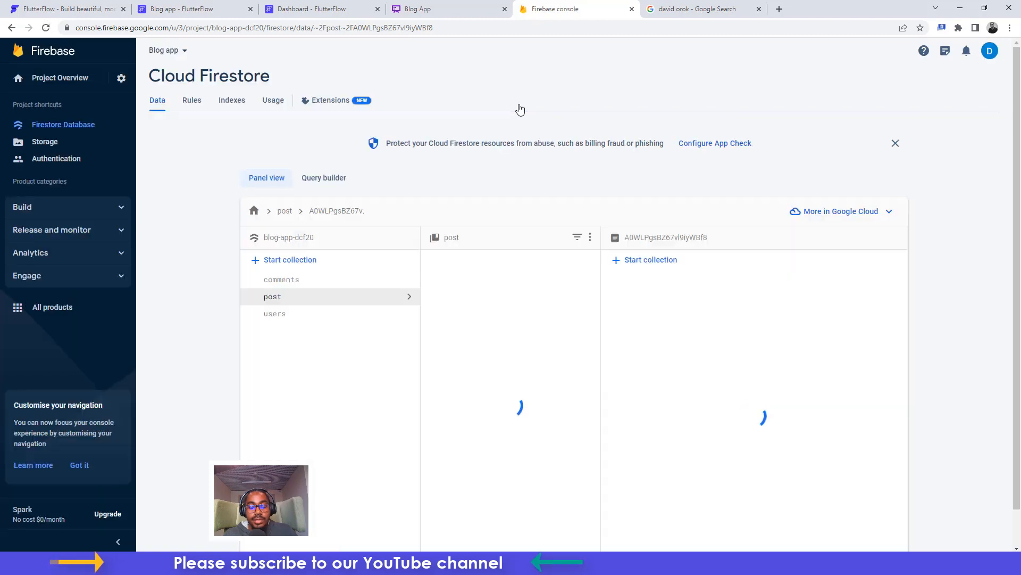
left_click(293, 285)
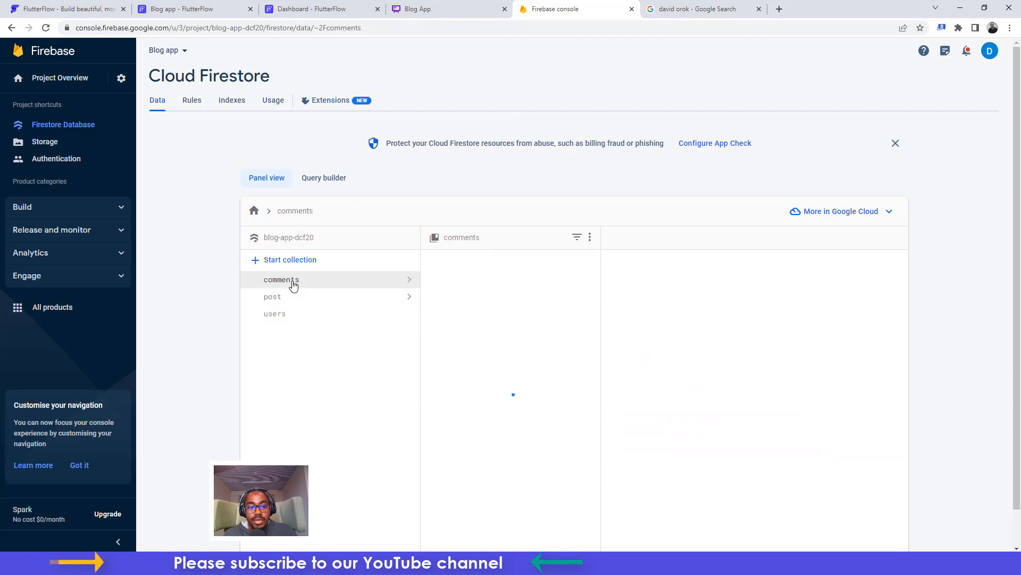
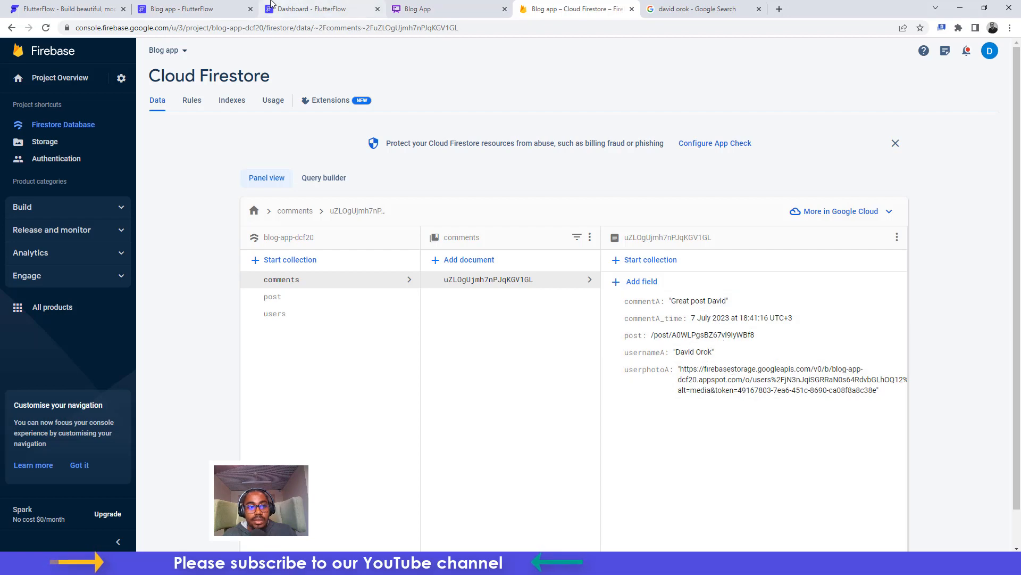
Return to the FlutterFlow editor, dismiss the run-mode popup, and browse the home page Dashboard
left_click(182, 9)
left_click(626, 256)
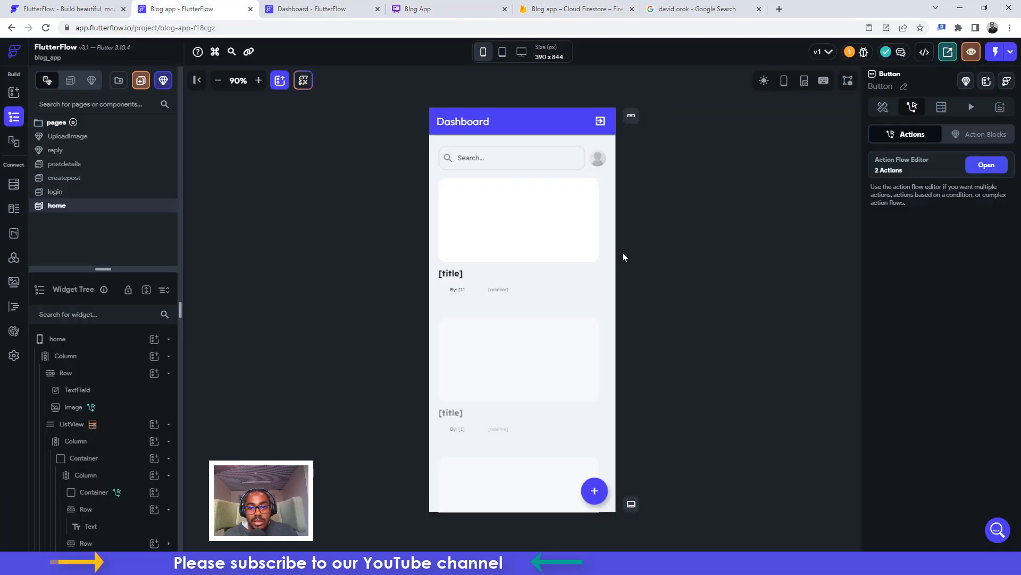
scroll(542, 285, "down", 3)
scroll(543, 287, "up", 1)
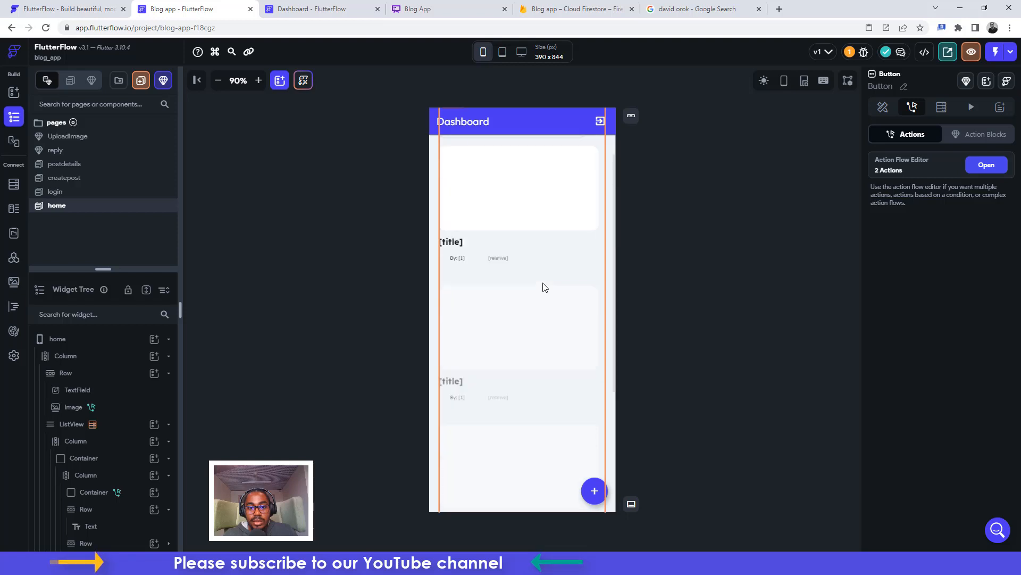
scroll(543, 287, "up", 1)
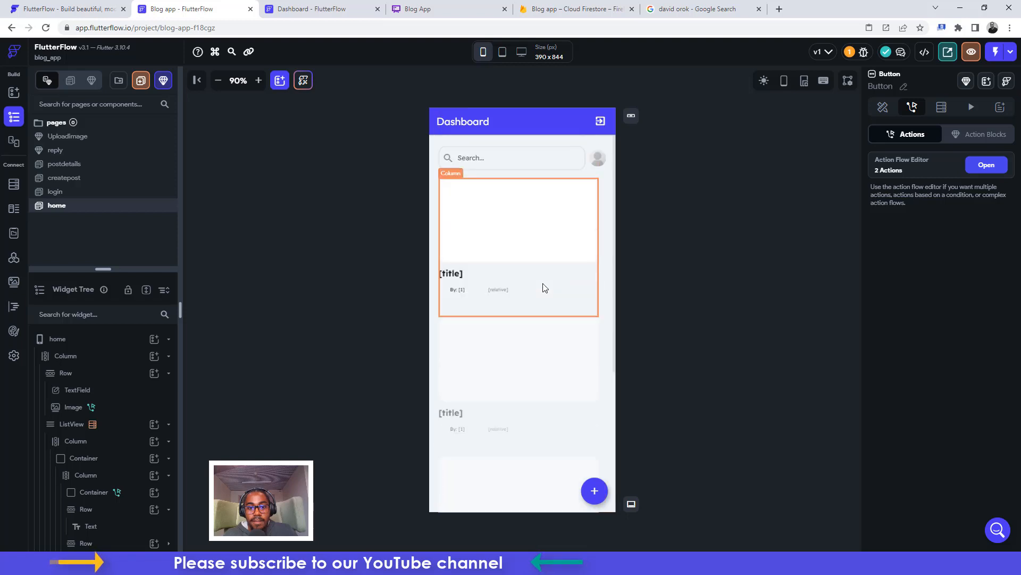
scroll(548, 289, "down", 2)
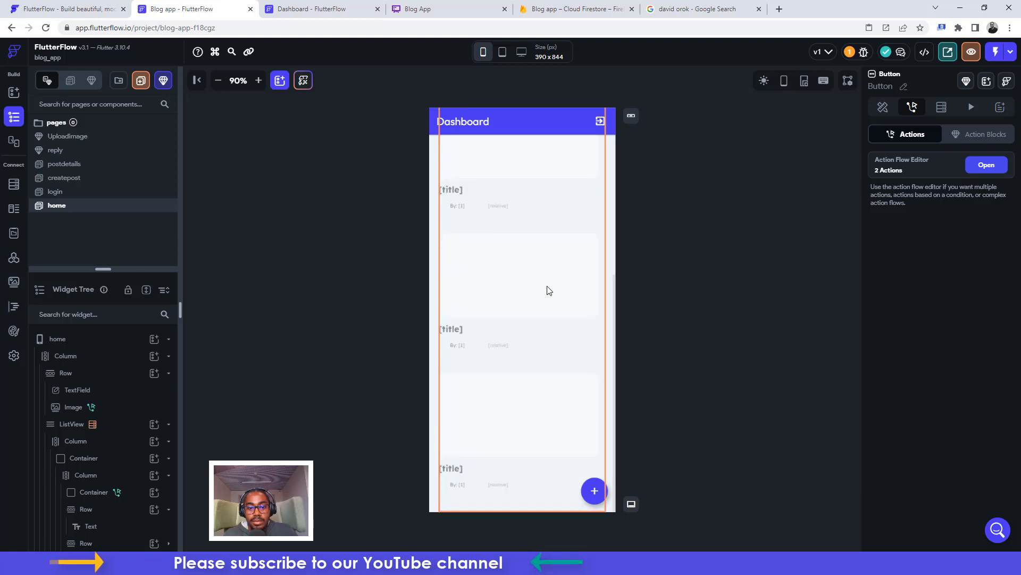
scroll(570, 397, "up", 1)
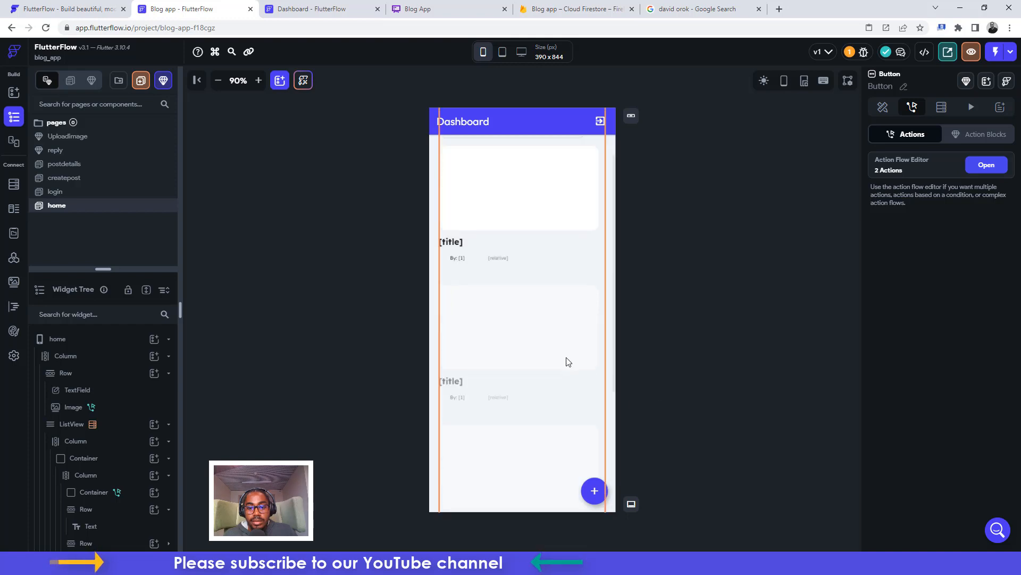
scroll(568, 362, "down", 1)
scroll(570, 364, "down", 3)
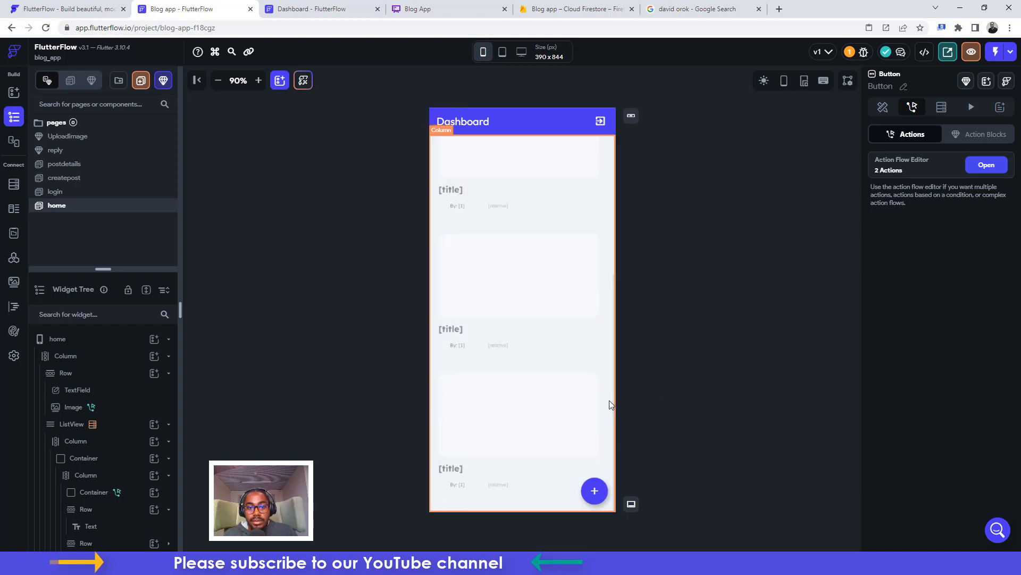
Inspect the home page's top-level Column, ListView and author/date Row in the widget tree
left_click(435, 314)
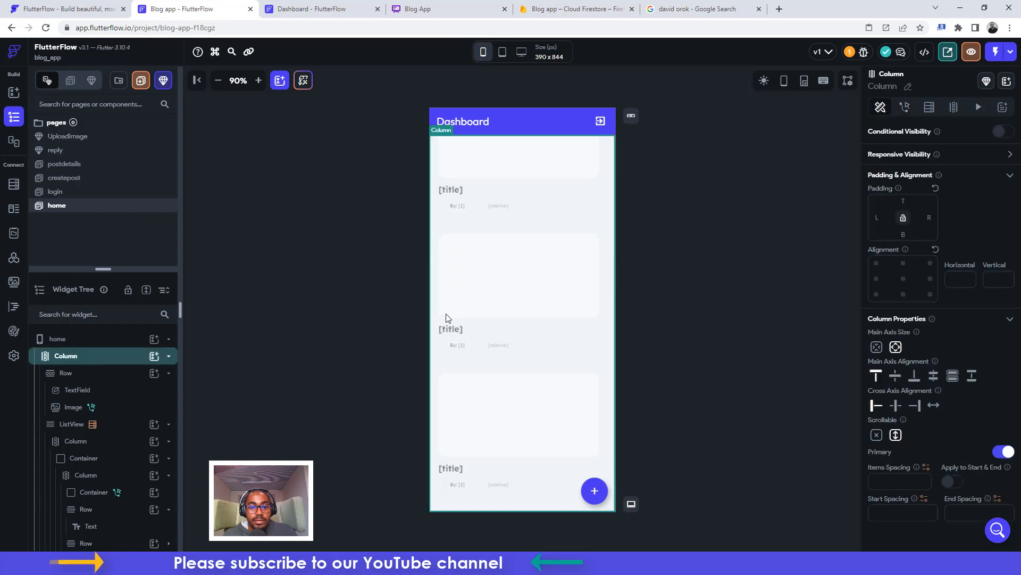
left_click(73, 364)
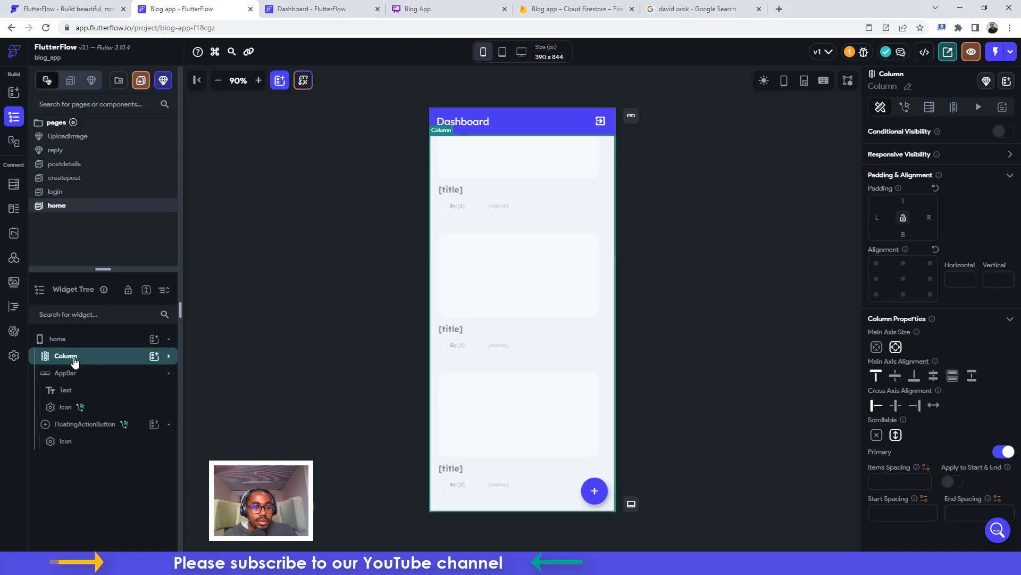
left_click(74, 362)
scroll(83, 421, "down", 3)
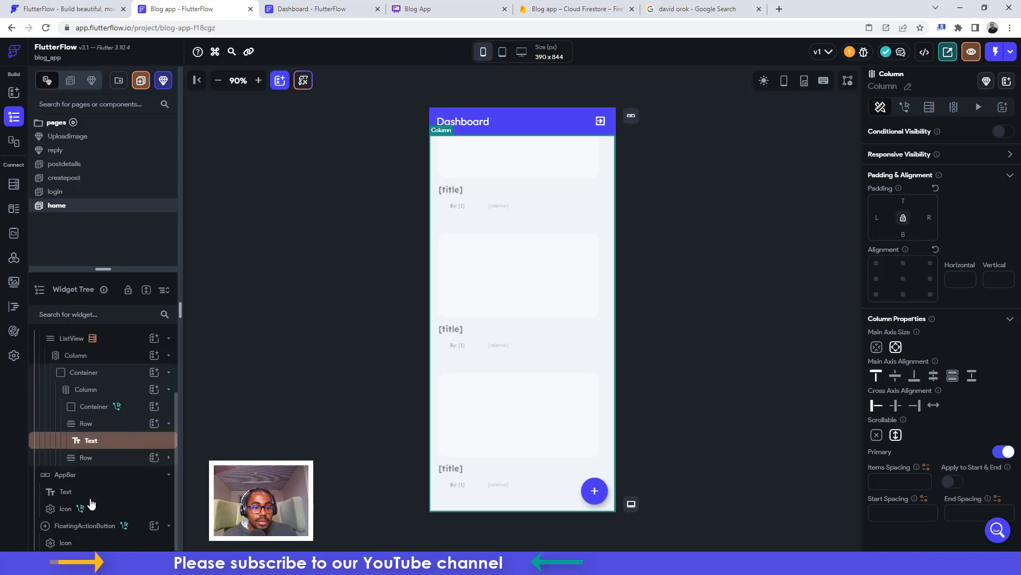
left_click(93, 461)
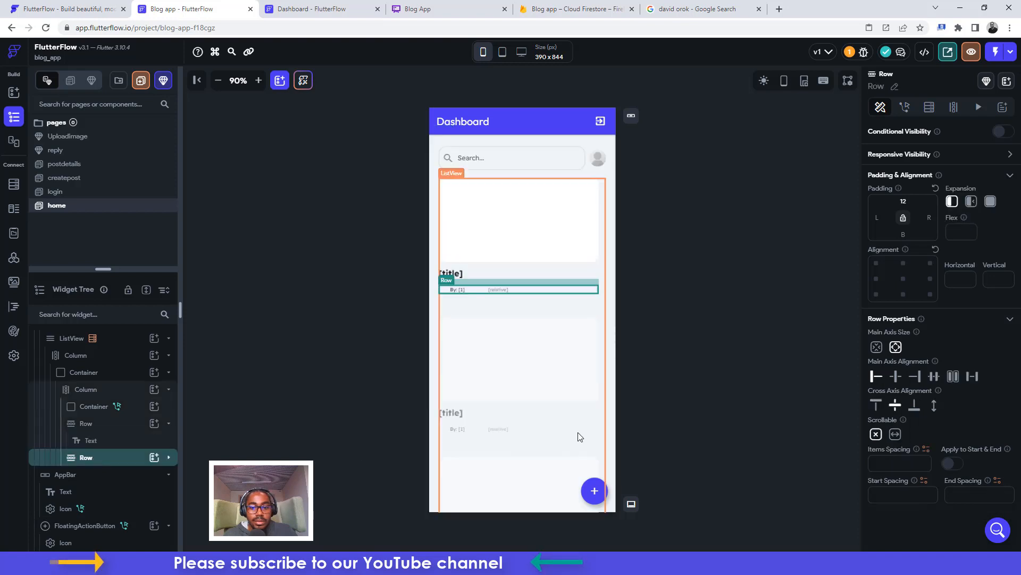
scroll(580, 437, "down", 2)
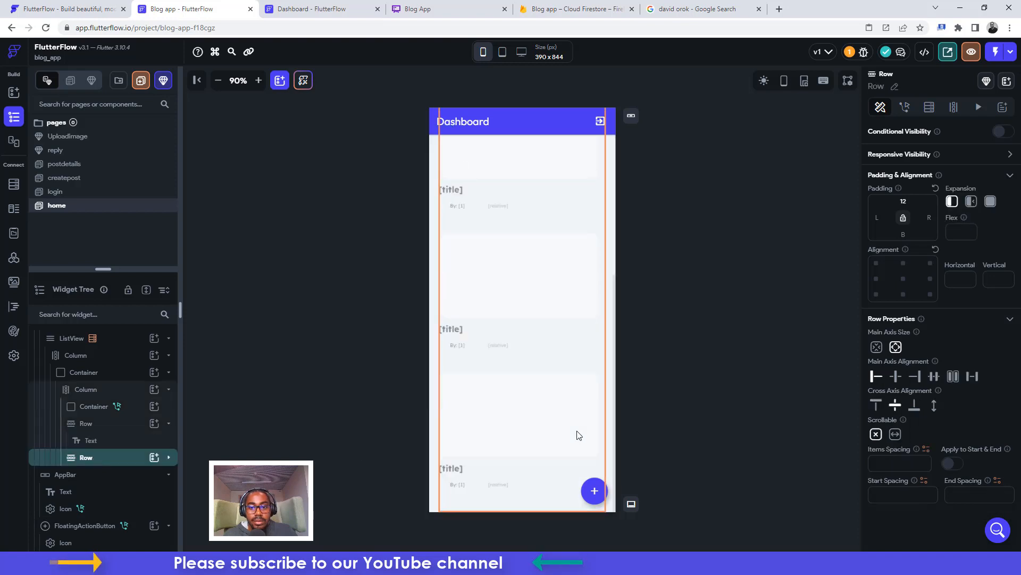
left_click(611, 396)
scroll(522, 299, "down", 1)
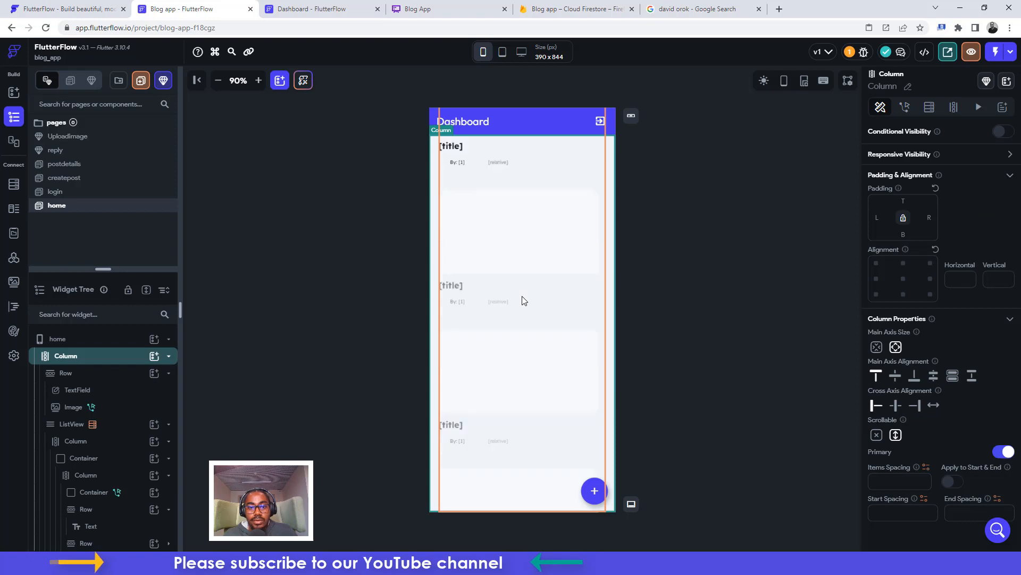
scroll(524, 301, "up", 3)
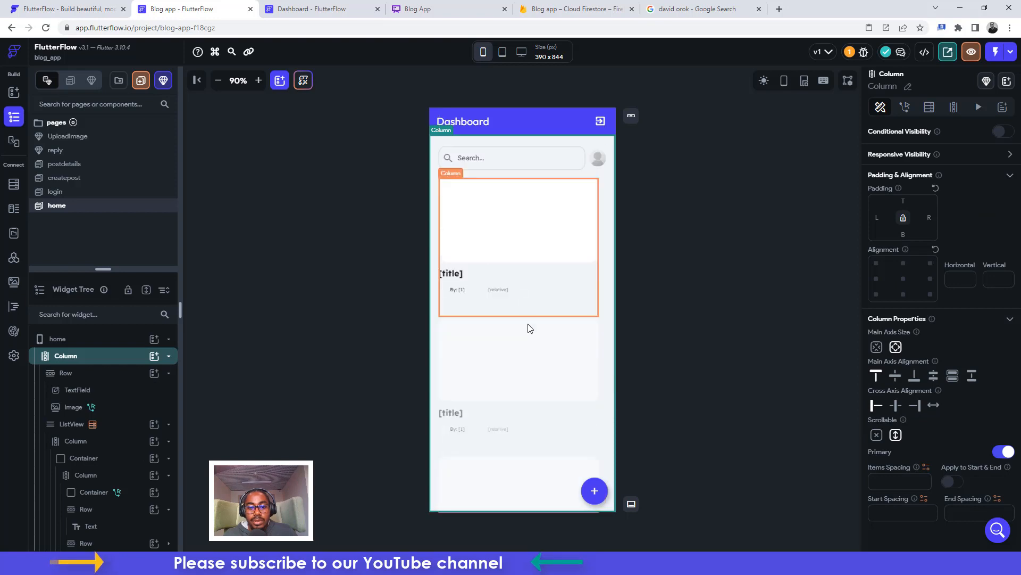
On postdetails, check Reply's Bottom Sheet action (height 500) and its commentRef parameter
left_click(65, 164)
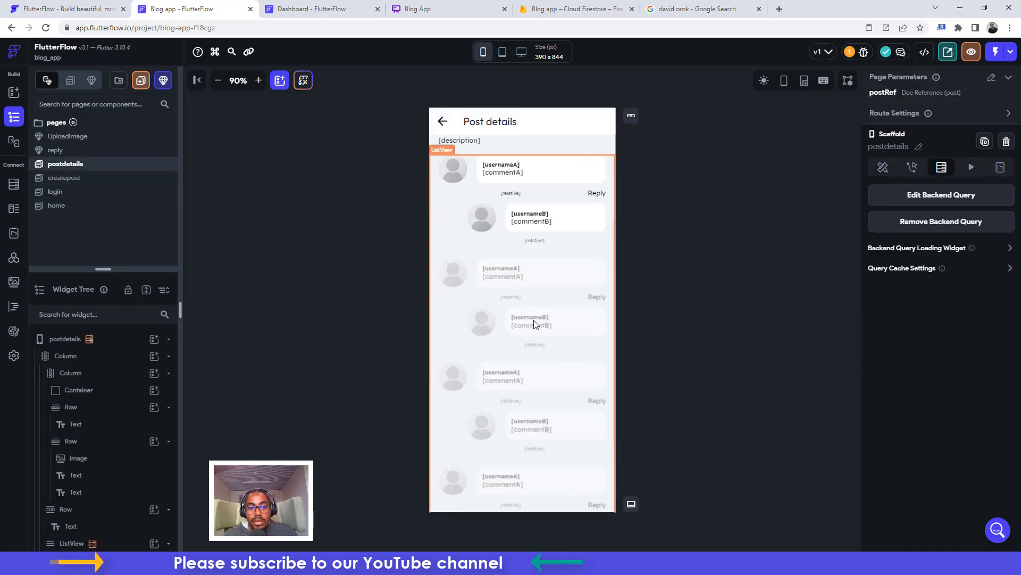
scroll(534, 323, "up", 2)
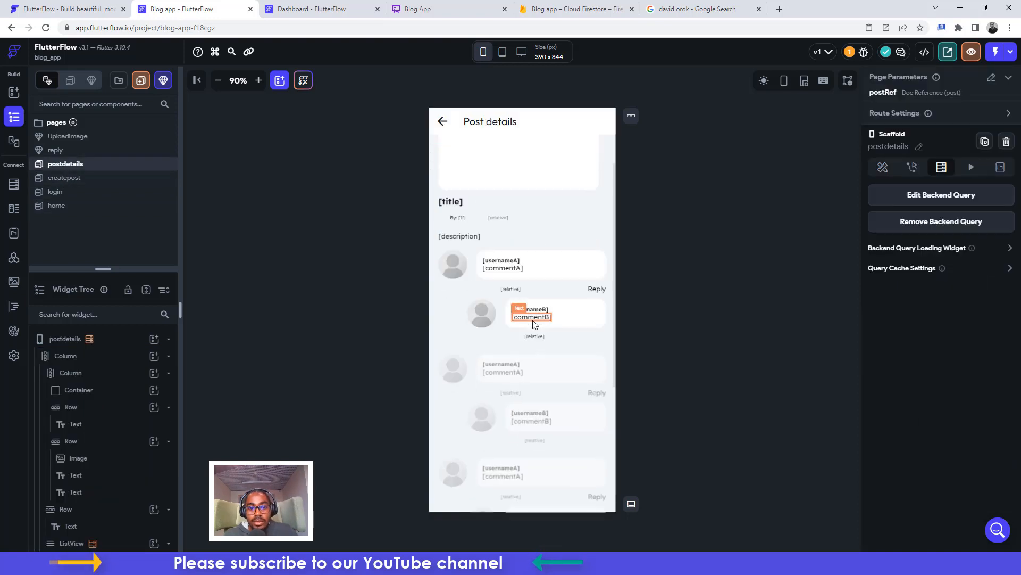
left_click(596, 290)
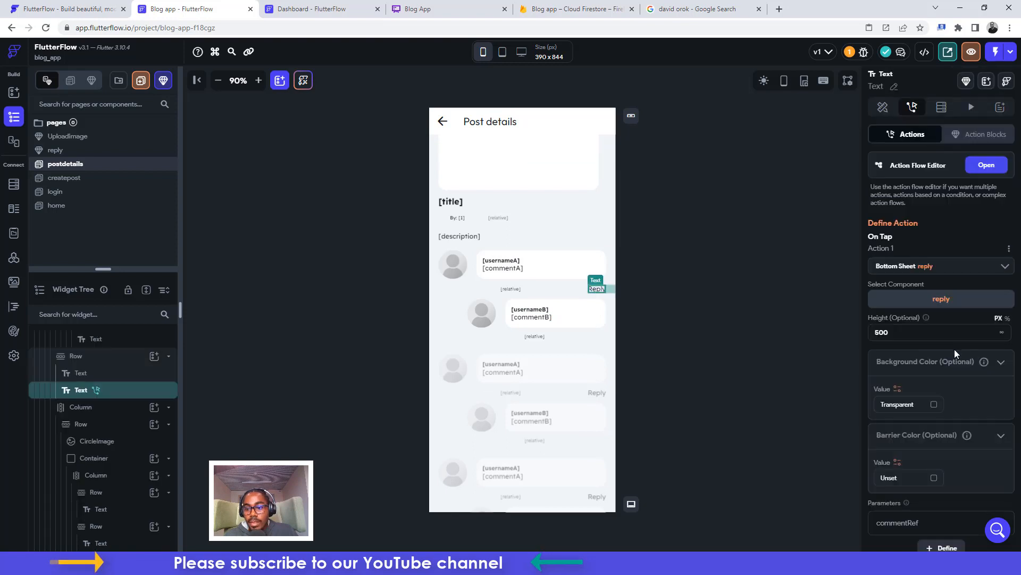
scroll(978, 374, "down", 2)
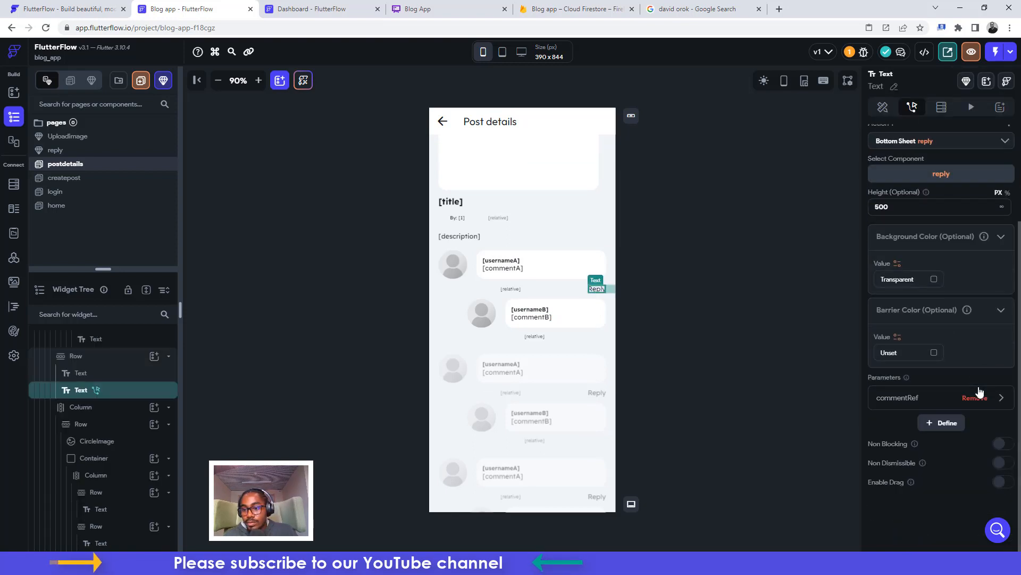
left_click(899, 397)
scroll(912, 436, "down", 1)
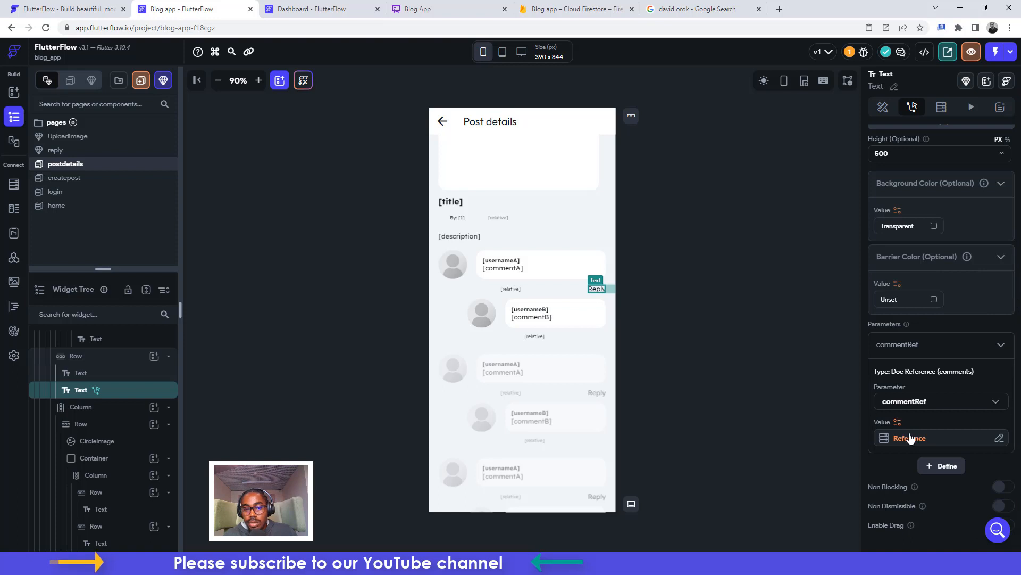
left_click(509, 290)
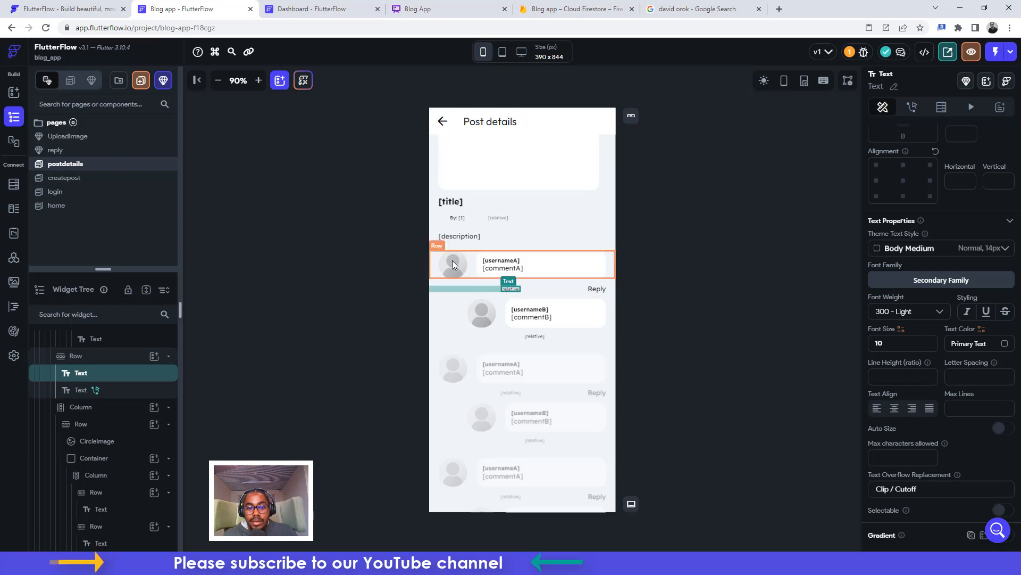
left_click(662, 12)
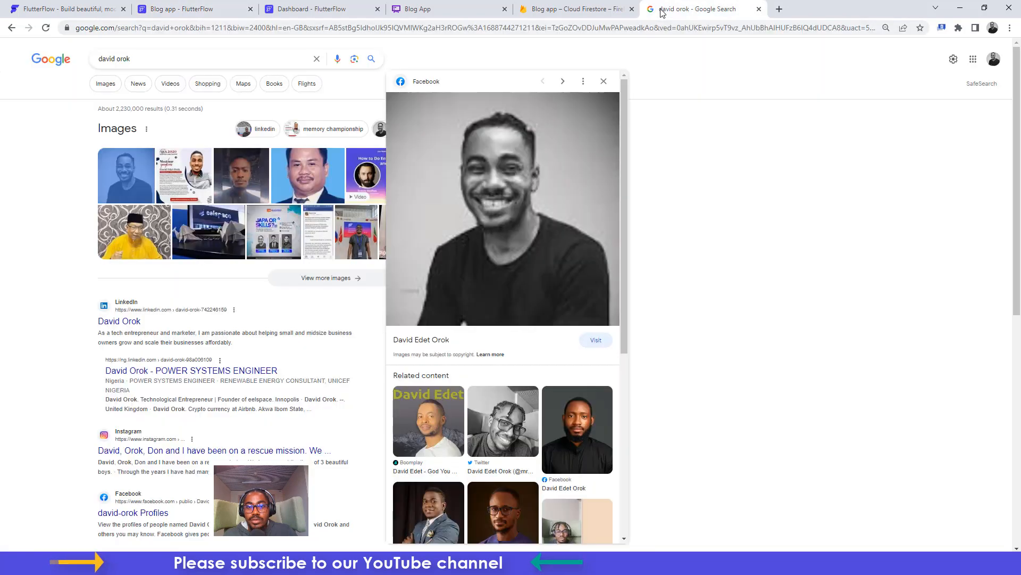
left_click(572, 10)
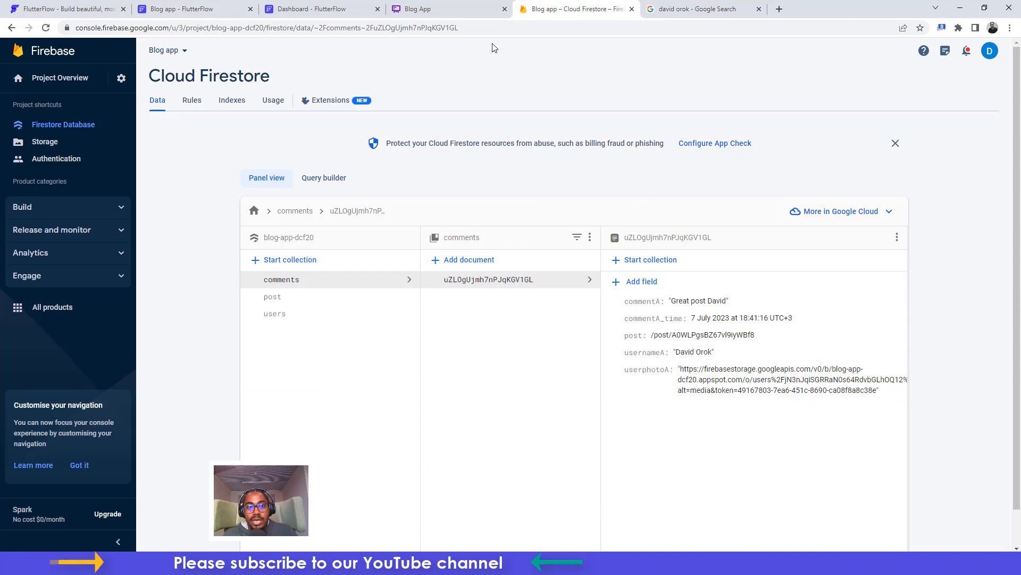
left_click(194, 6)
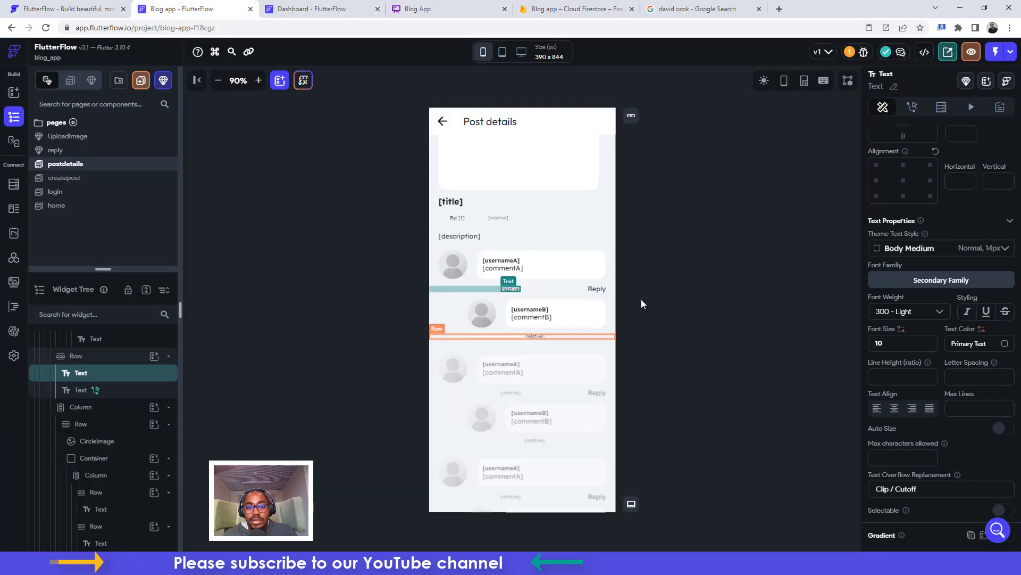
Select the comment send icon and view its Create Document action on comments
left_click(609, 310)
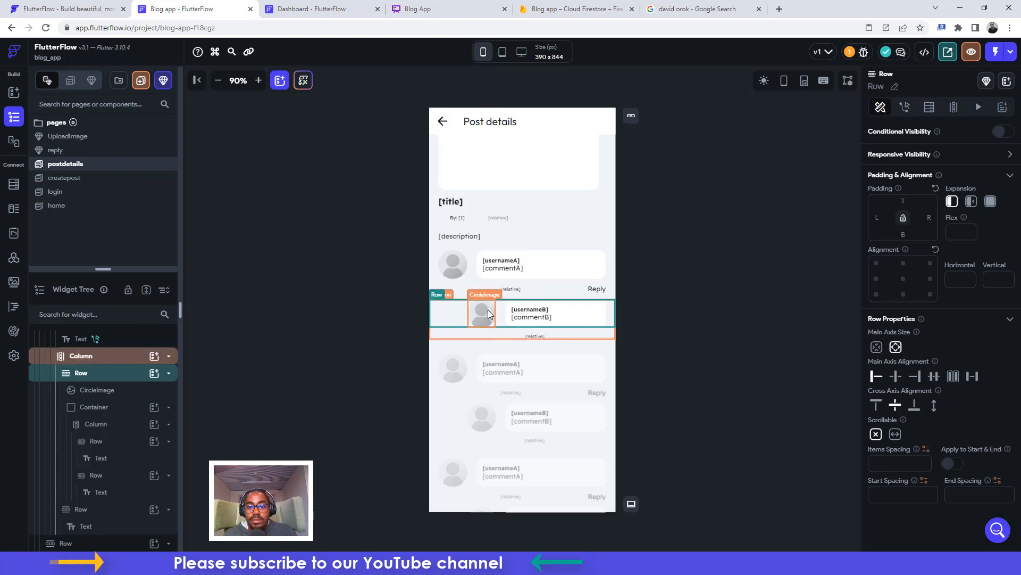
scroll(590, 478, "down", 5)
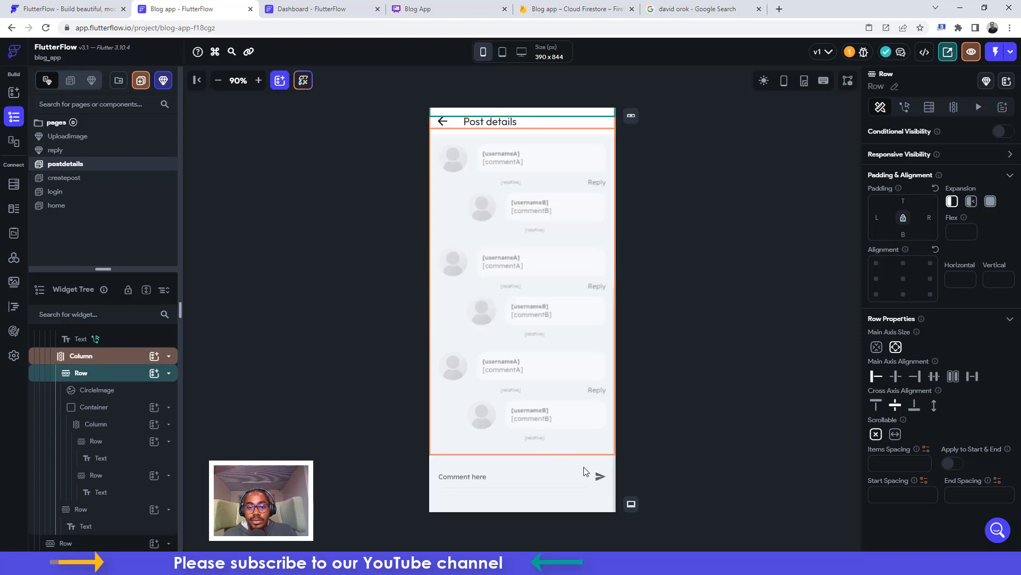
left_click(600, 475)
left_click(912, 107)
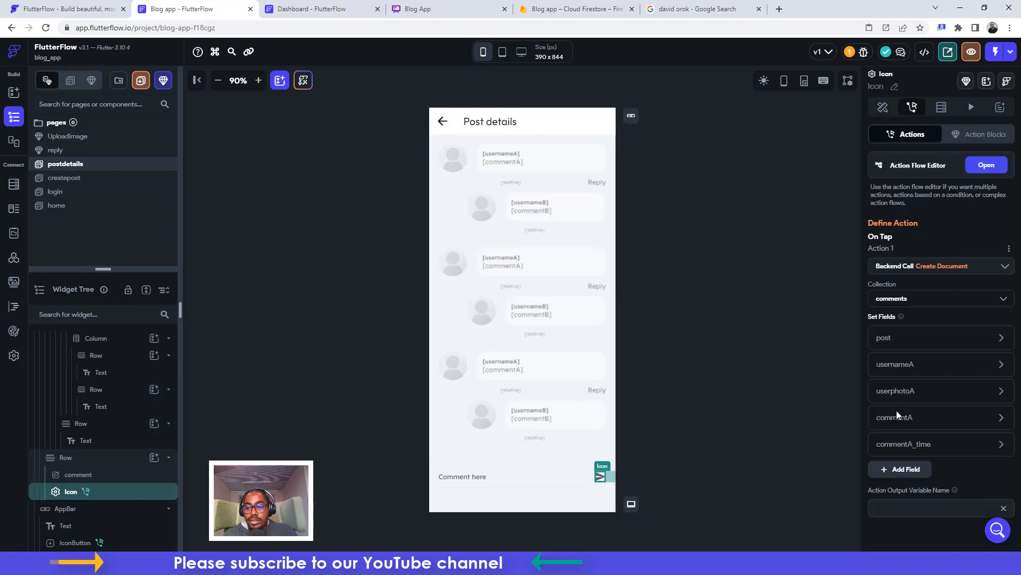
scroll(912, 423, "down", 1)
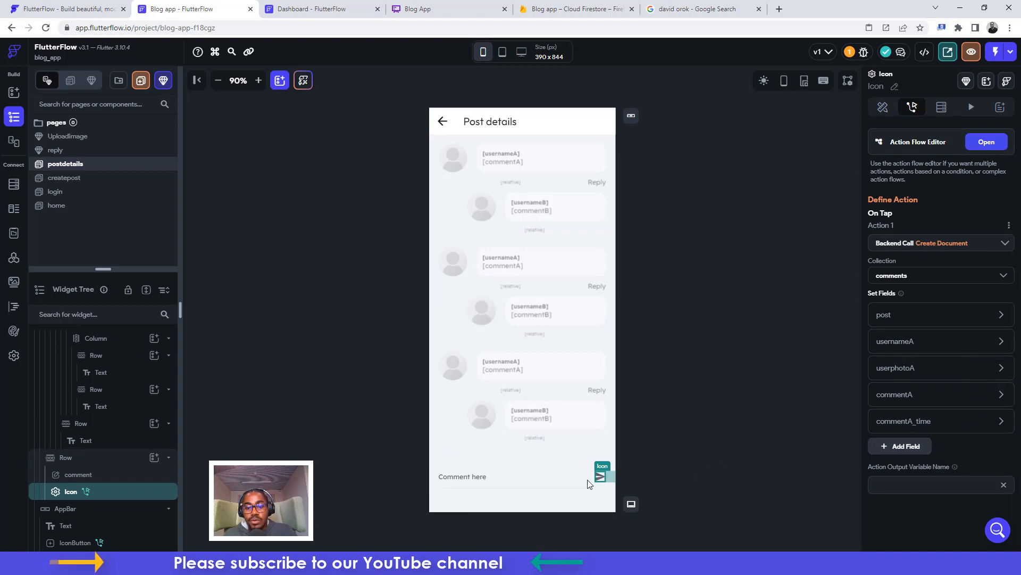
Add usernameB and commentB fields to the send icon's Create Document action
left_click(897, 446)
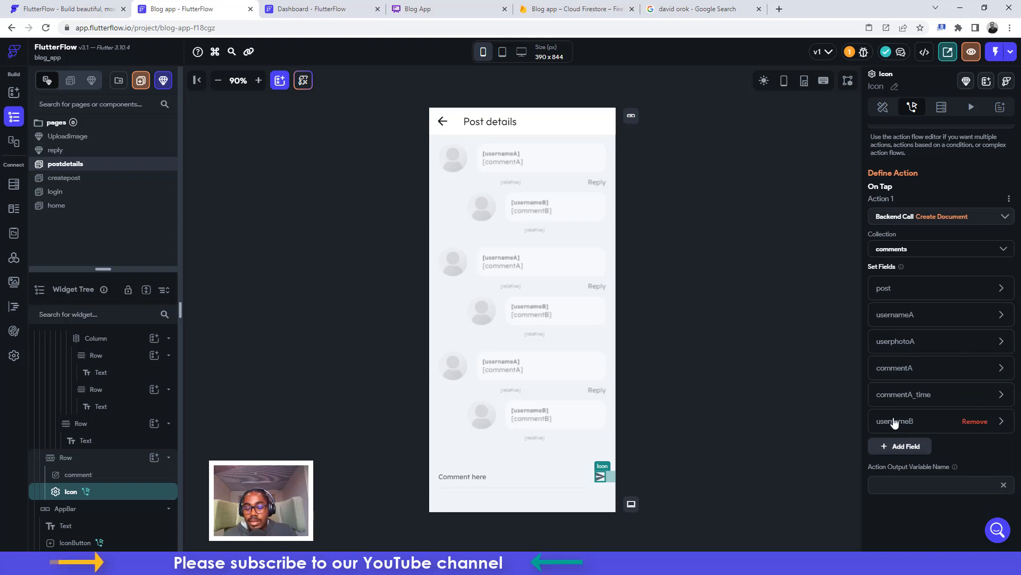
left_click(895, 423)
left_click(904, 480)
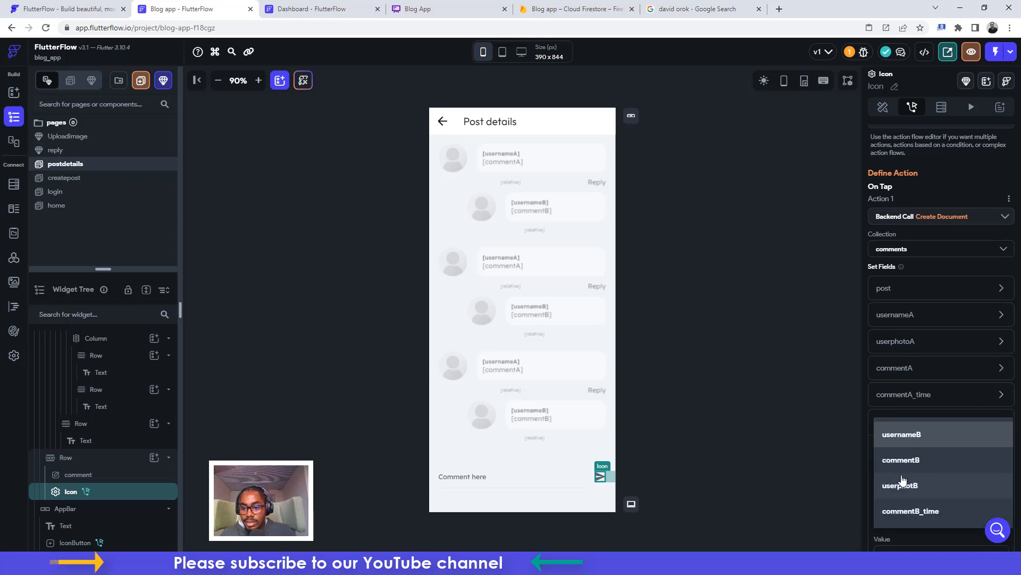
left_click(894, 445)
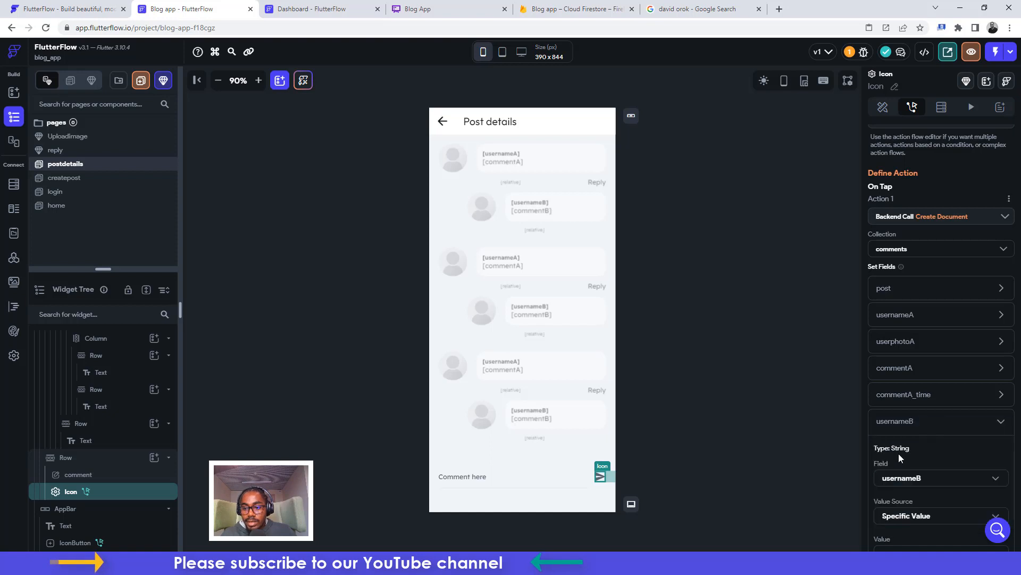
scroll(899, 454, "down", 2)
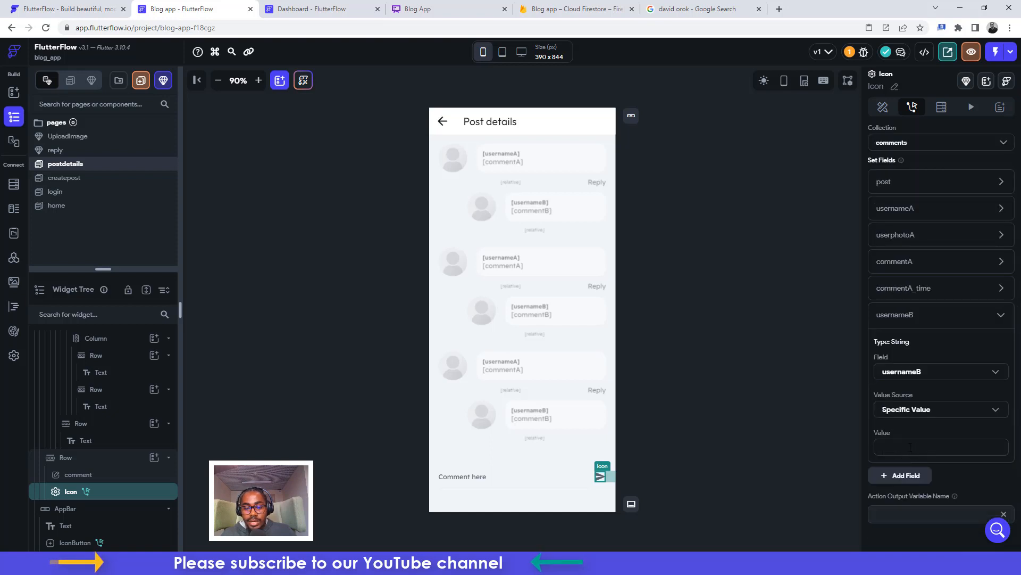
scroll(909, 438, "down", 1)
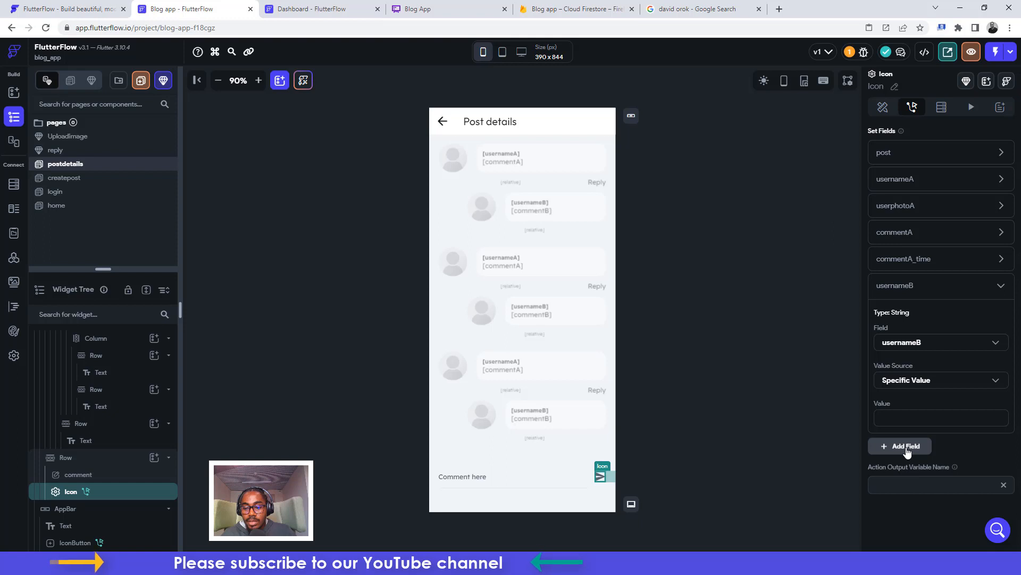
left_click(908, 450)
scroll(907, 450, "down", 1)
left_click(894, 419)
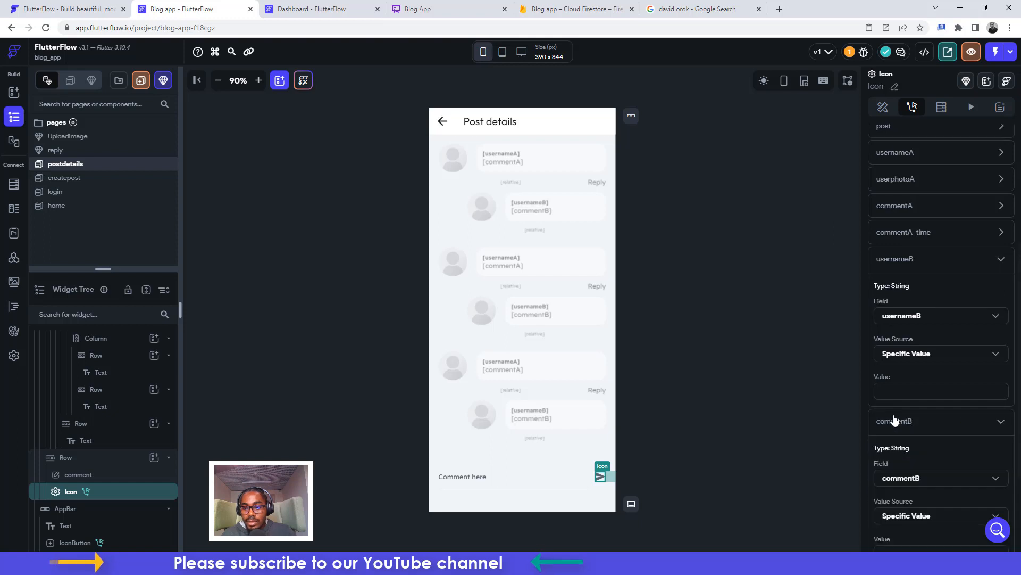
scroll(902, 446, "down", 5)
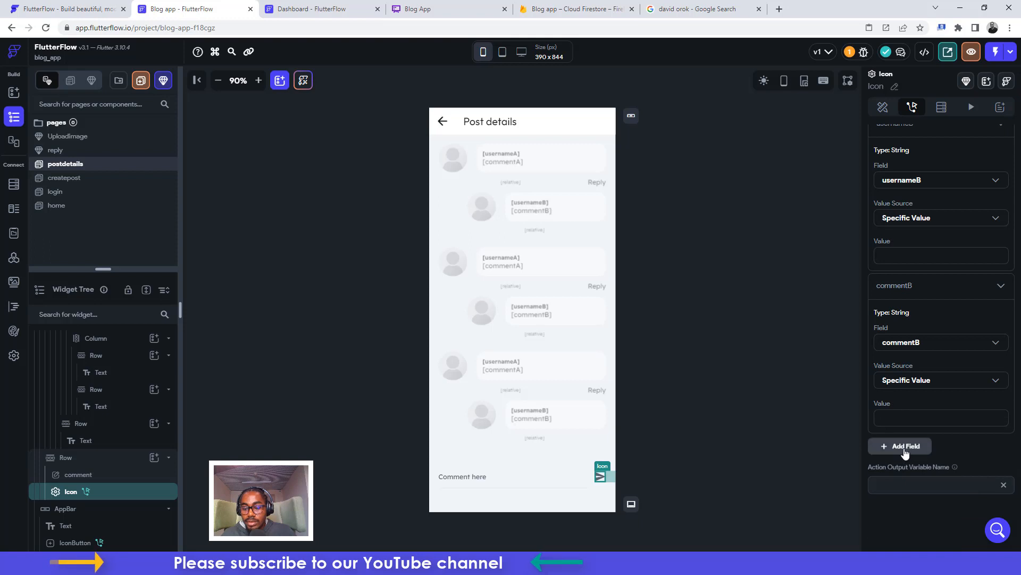
Add userphotB and commentB_time fields, setting commentB_time's value source to From Variable
left_click(906, 448)
scroll(900, 449, "down", 1)
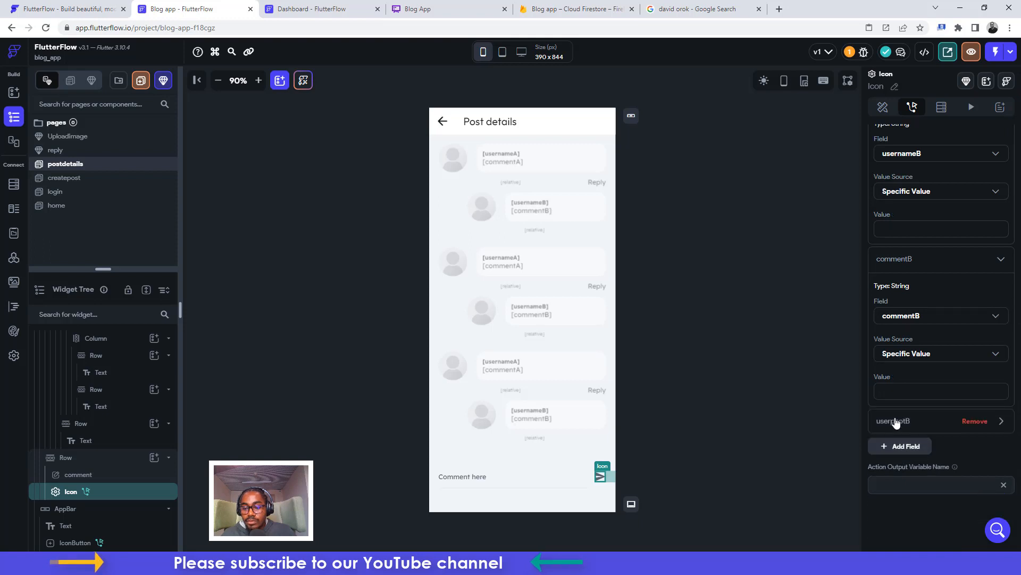
left_click(894, 423)
left_click(894, 423)
left_click(894, 424)
scroll(897, 485, "down", 3)
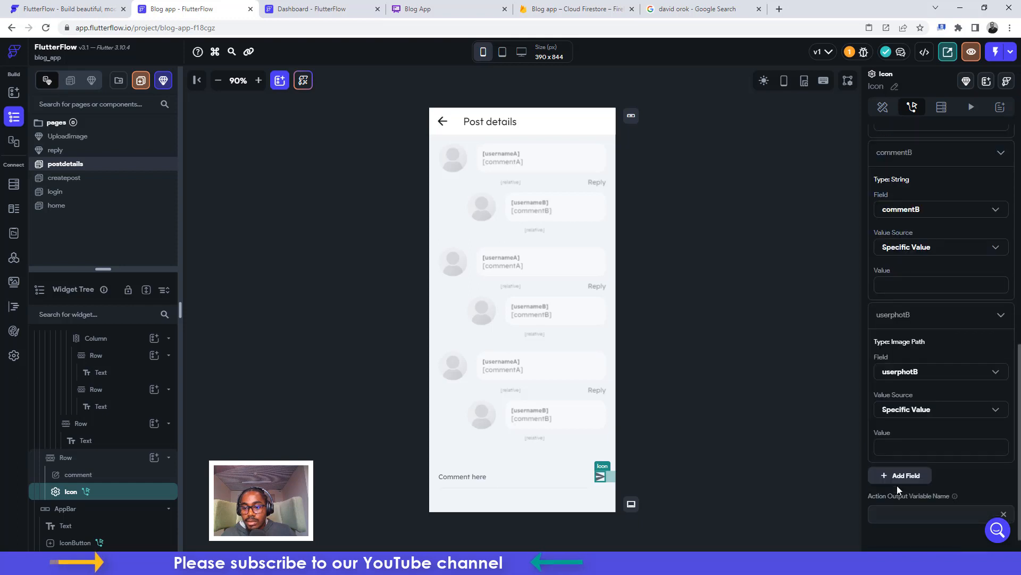
left_click(898, 450)
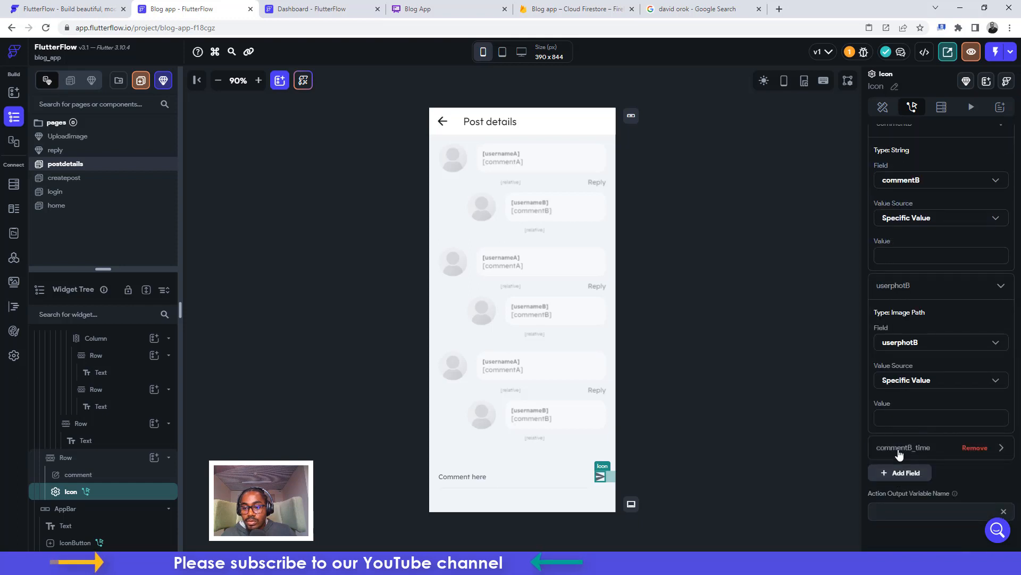
left_click(899, 452)
scroll(898, 458, "down", 3)
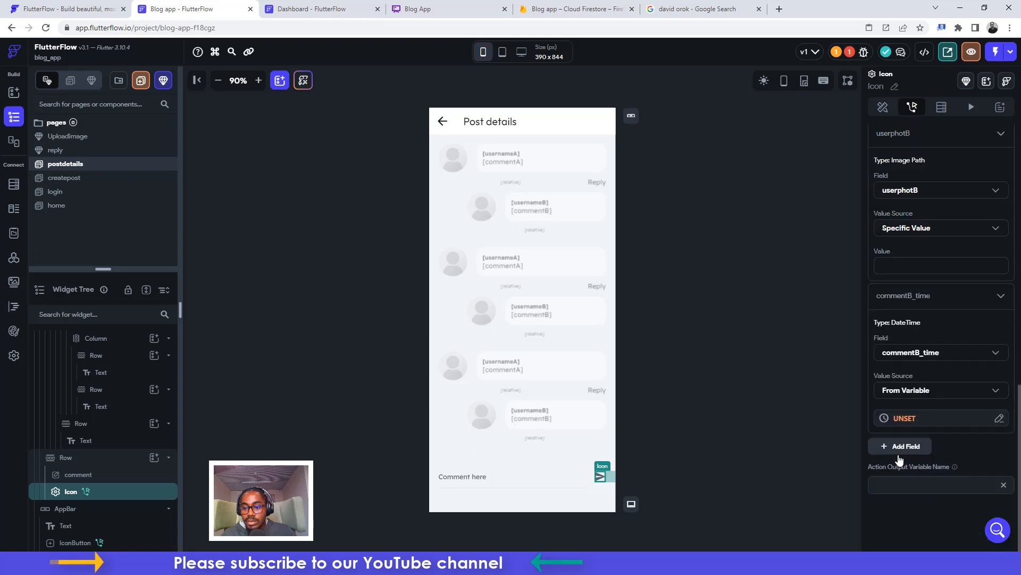
left_click(904, 397)
left_click(904, 397)
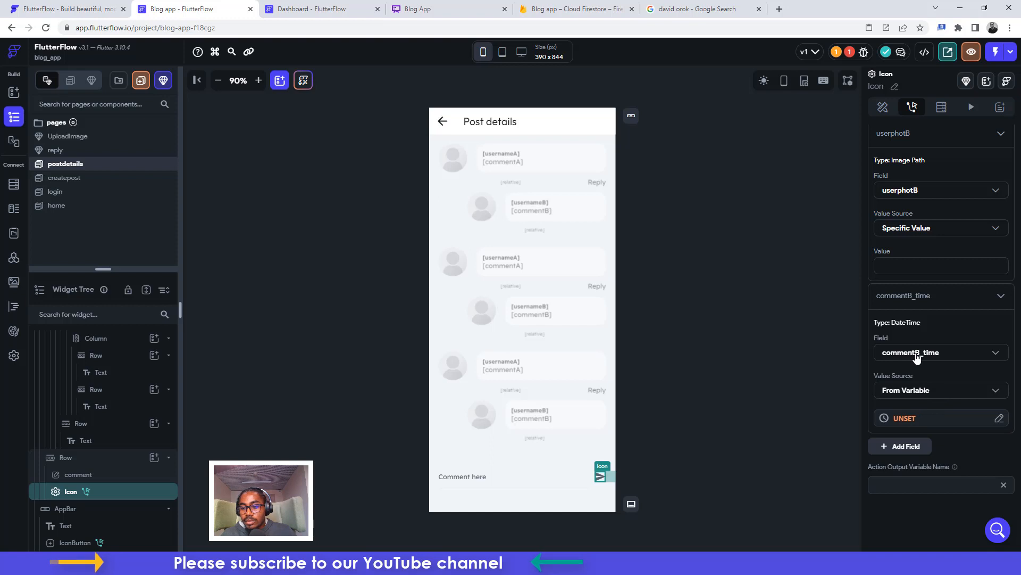
Try Firestore Server Timestamp, then From Variable, for commentB_time, and remove the field
left_click(916, 392)
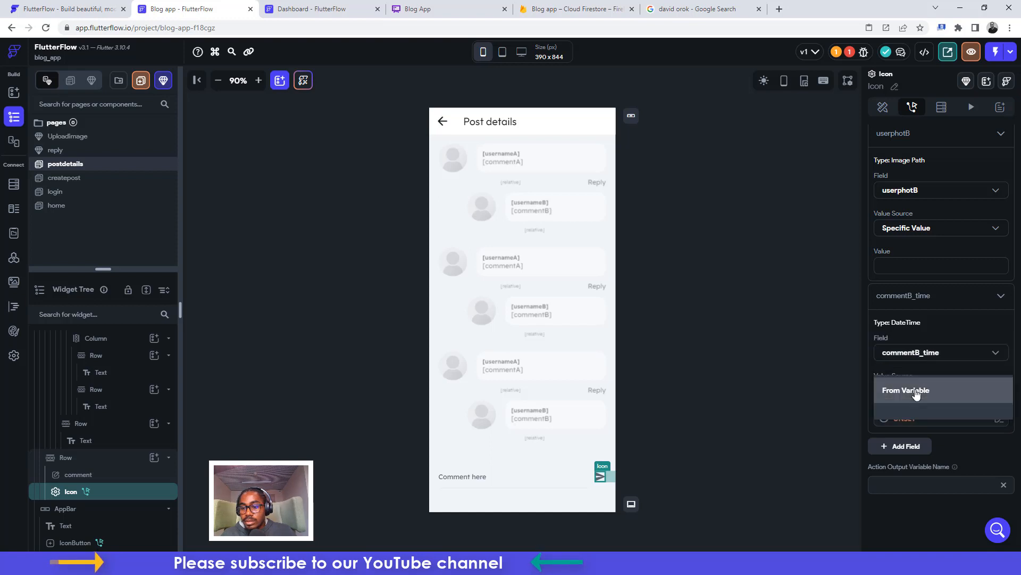
left_click(906, 420)
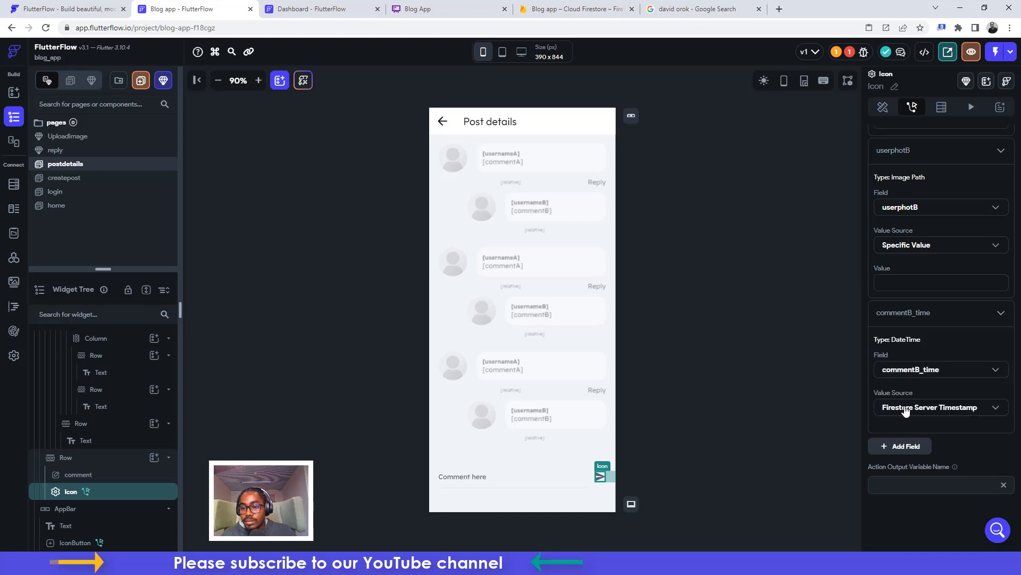
left_click(905, 417)
left_click(906, 389)
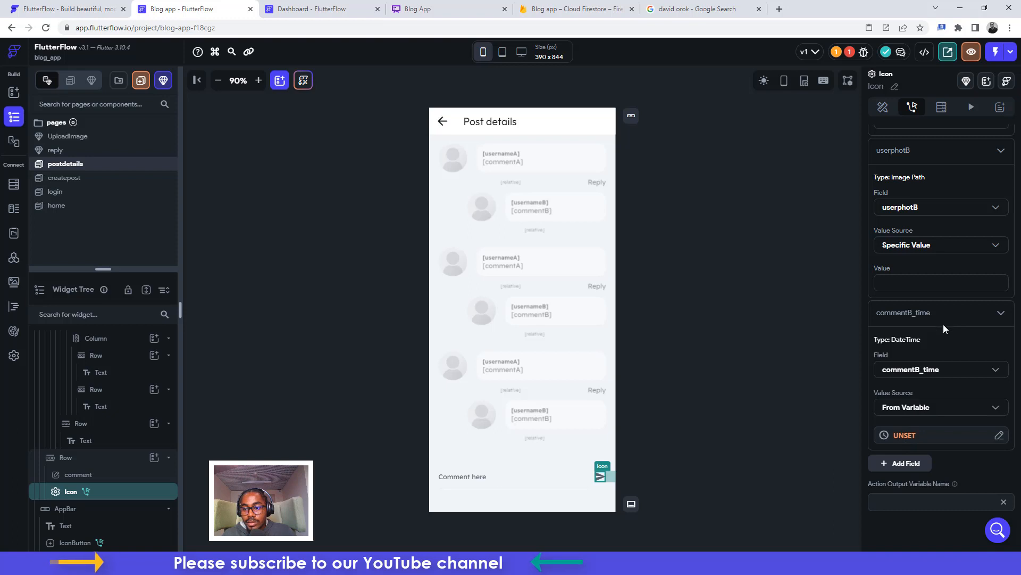
left_click(976, 312)
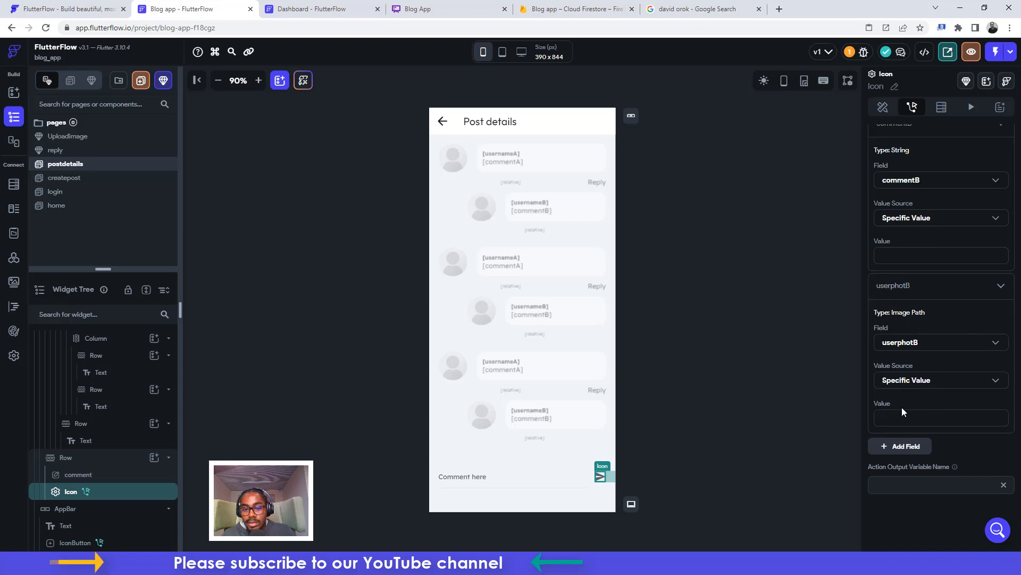
Re-add commentB_time, review its value source and target field, then remove it again
left_click(904, 447)
left_click(907, 450)
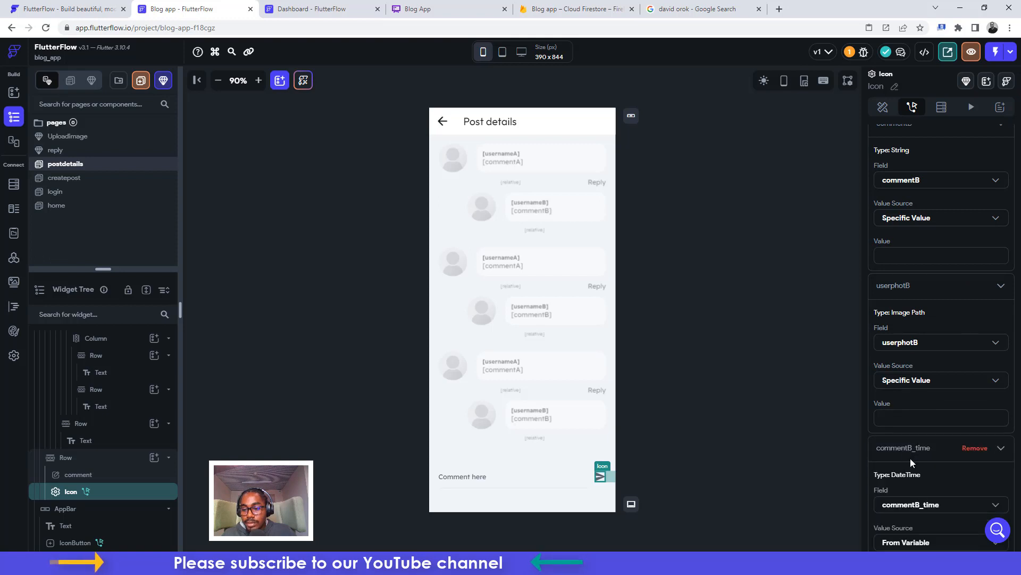
scroll(911, 458, "down", 3)
left_click(902, 392)
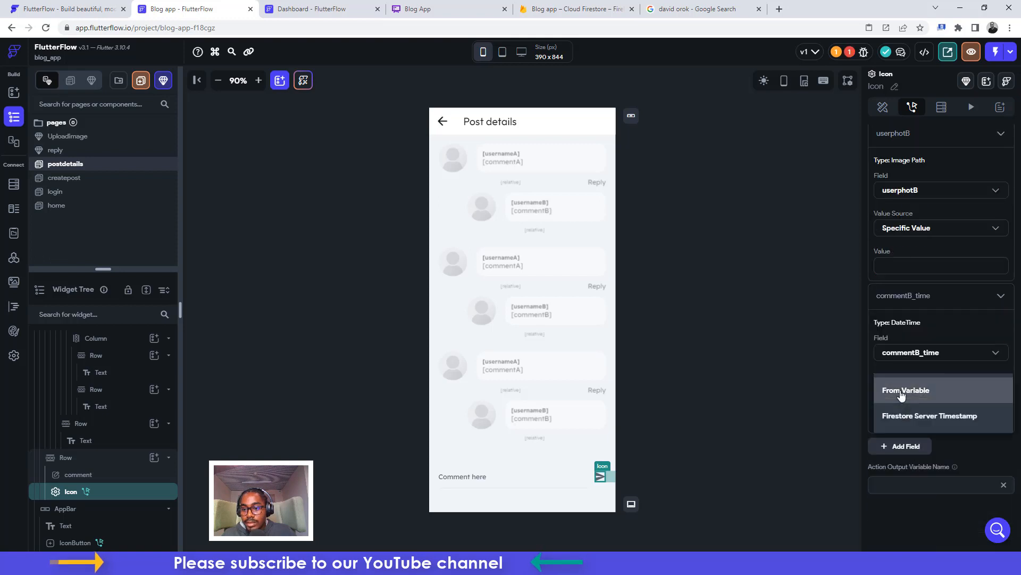
left_click(899, 359)
left_click(899, 359)
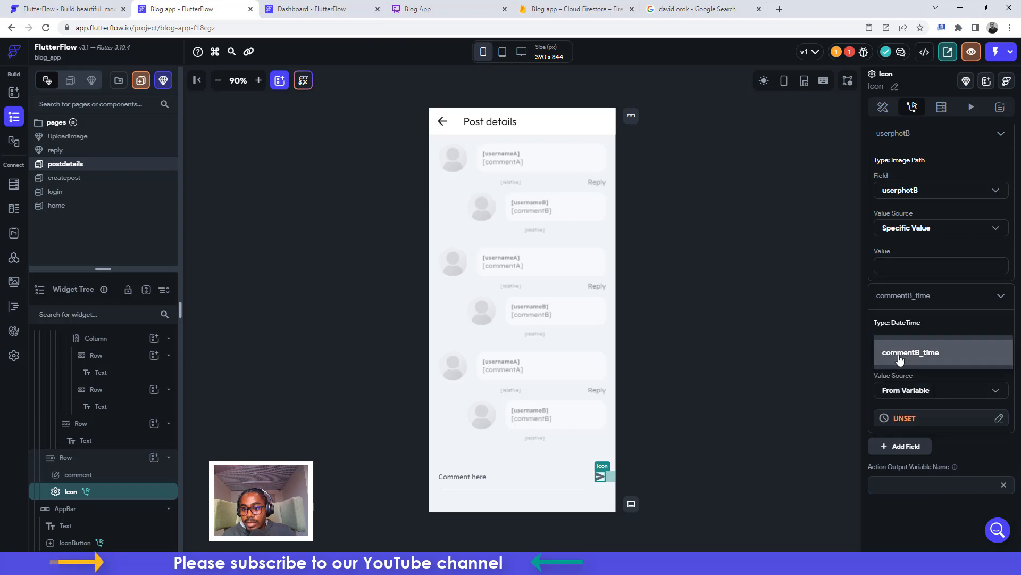
left_click(899, 359)
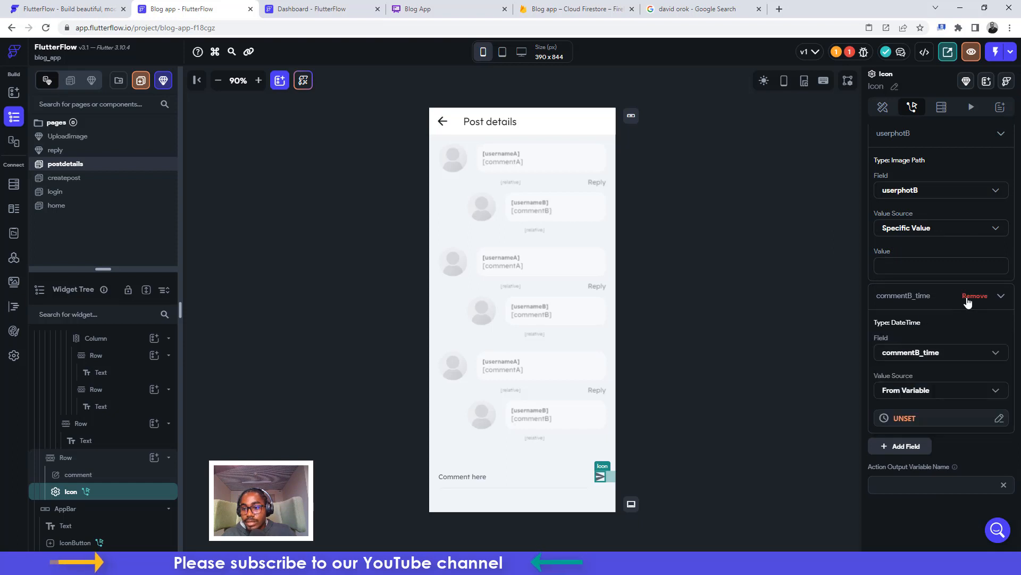
left_click(974, 297)
Turn on Conditional Visibility for the Column containing the usernameB reply row
scroll(905, 378, "up", 4)
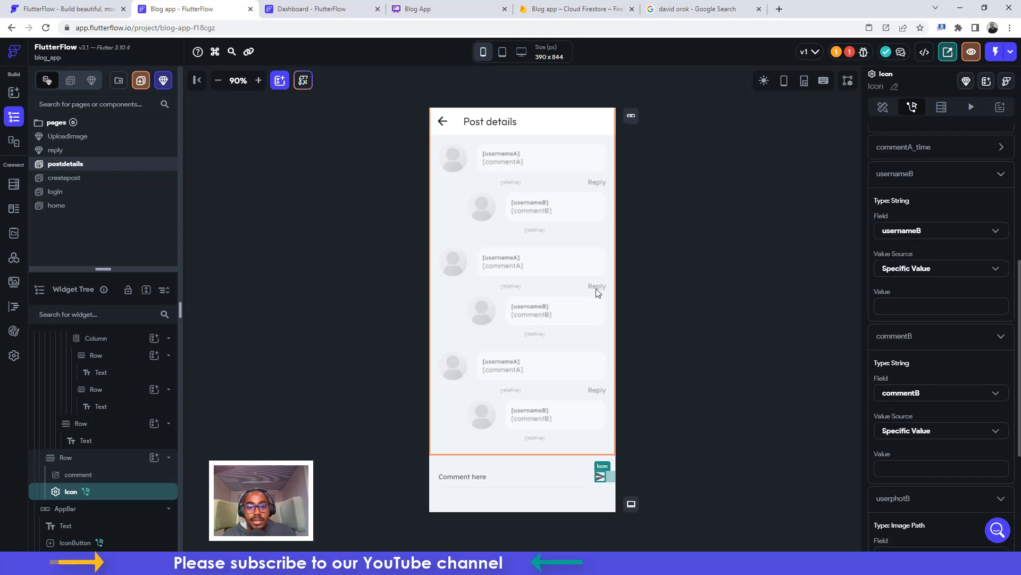
scroll(526, 318, "up", 3)
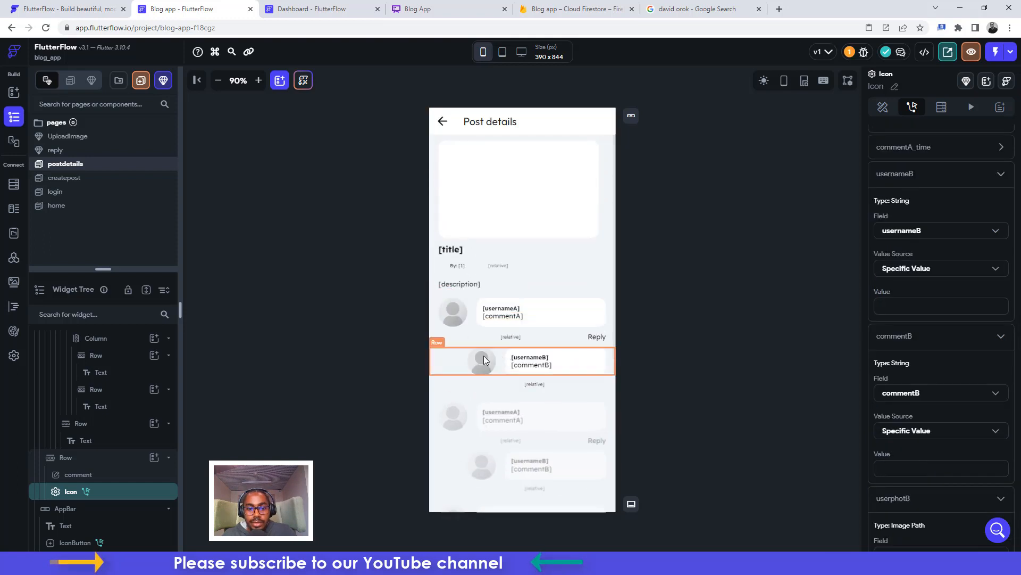
left_click(446, 365)
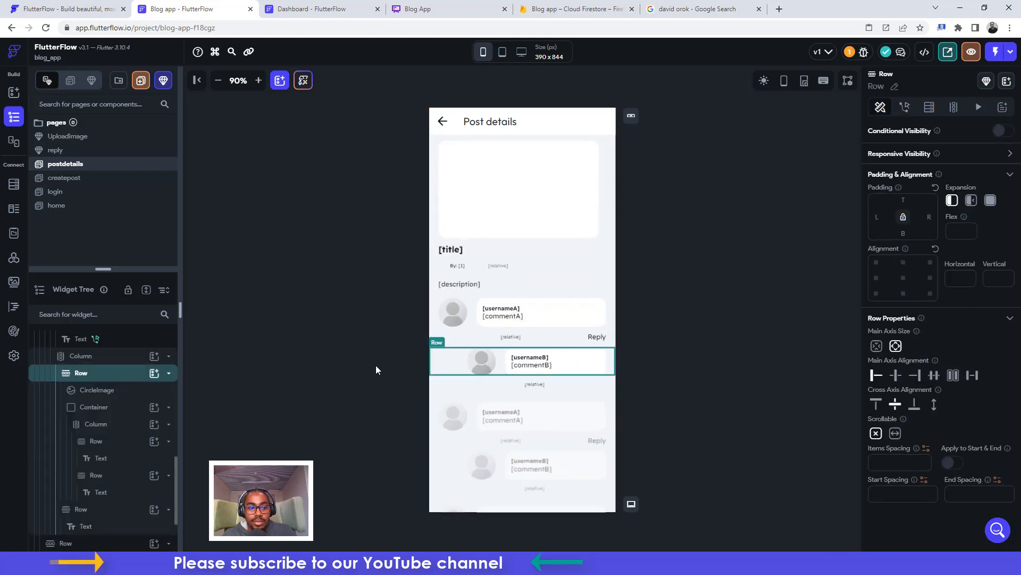
left_click(88, 360)
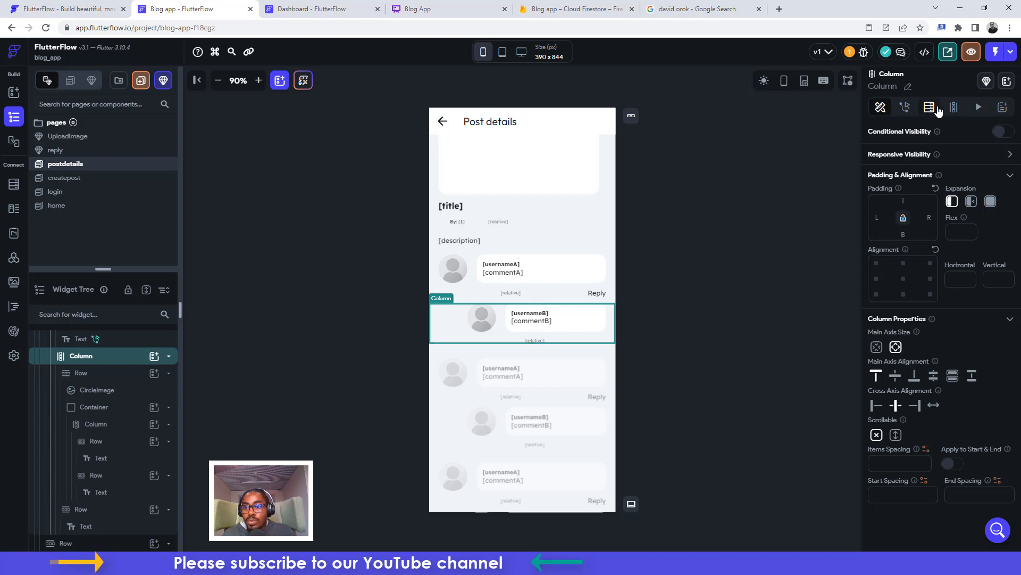
left_click(1001, 131)
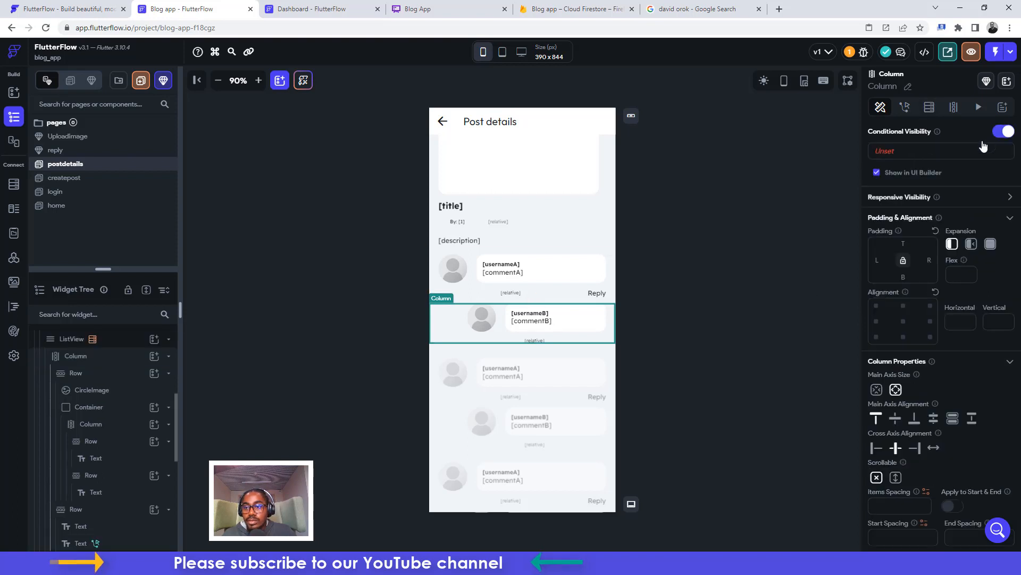
Set the reply column's single visibility condition to comments commentB Is Set and Not Empty
left_click(885, 153)
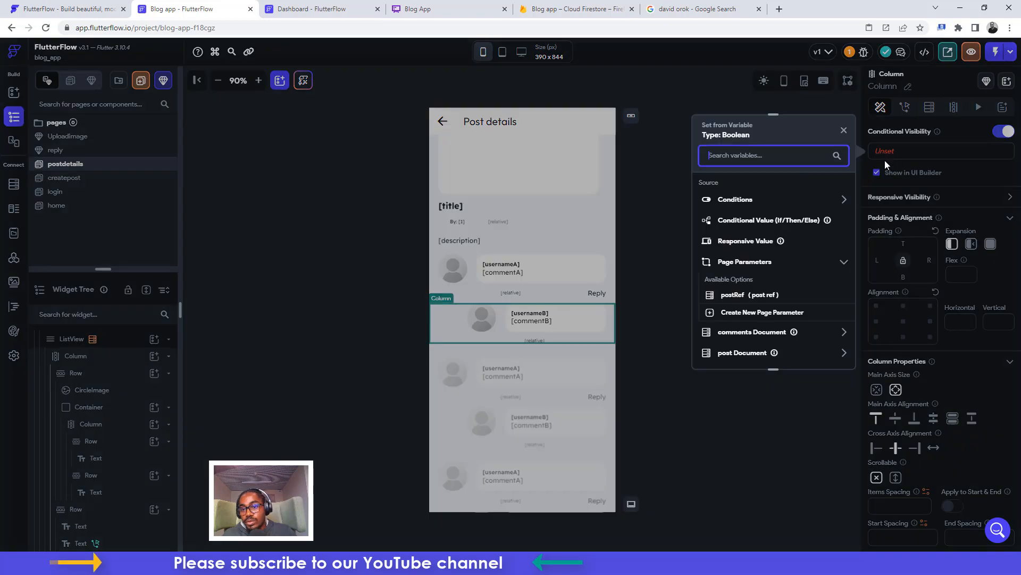
left_click(745, 203)
left_click(741, 233)
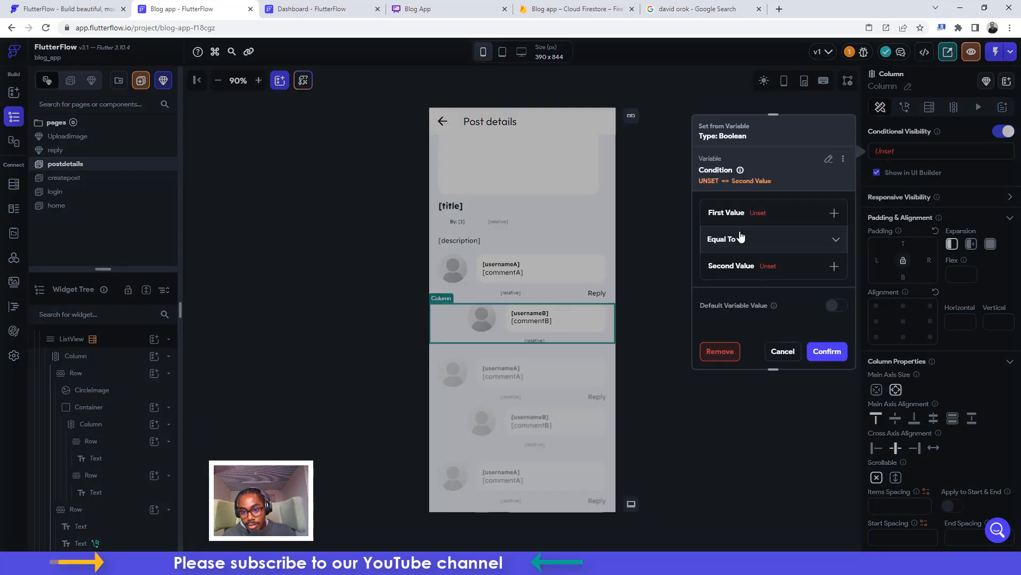
left_click(725, 215)
left_click(730, 235)
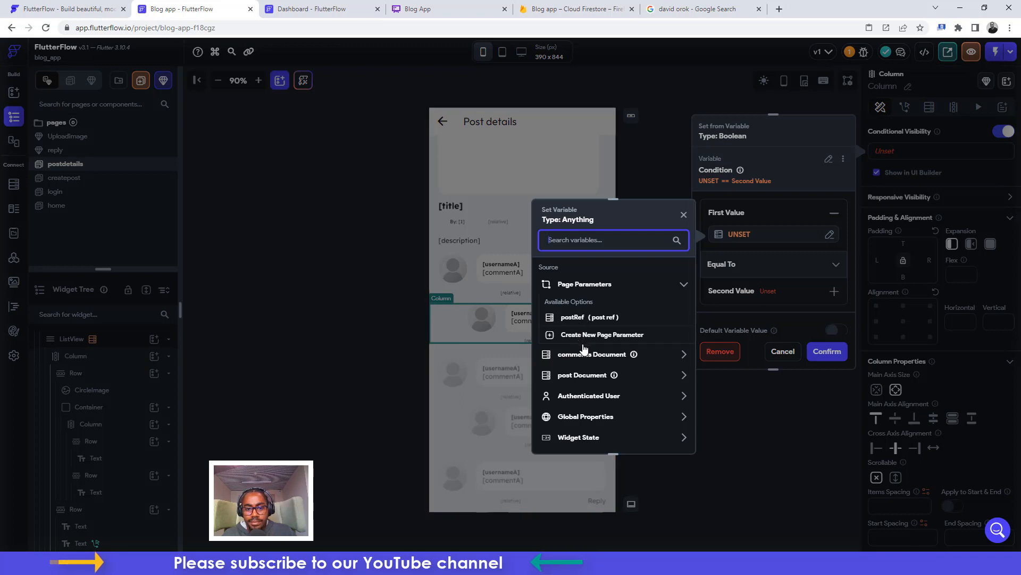
left_click(588, 377)
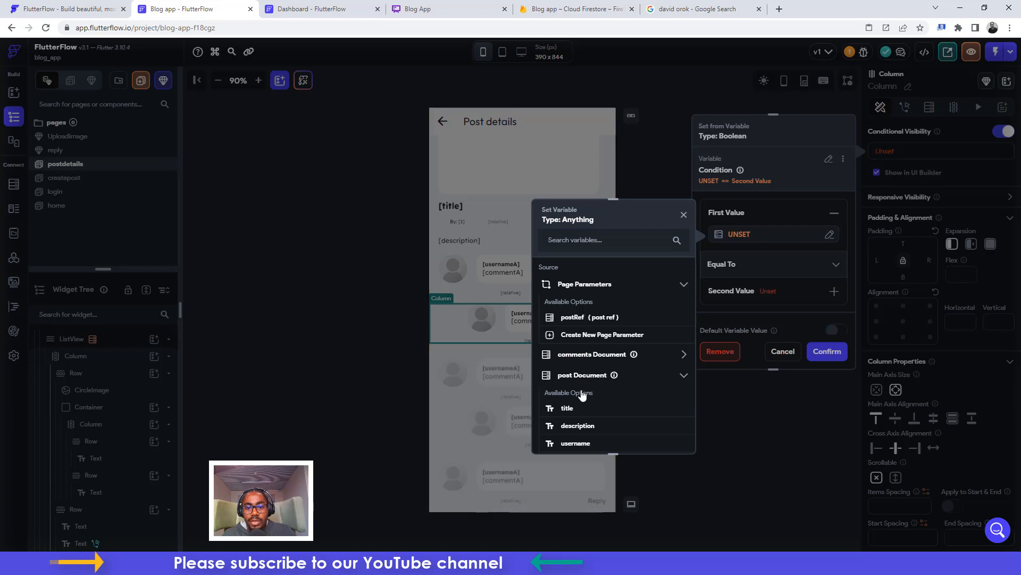
left_click(582, 377)
left_click(582, 355)
scroll(582, 380, "down", 2)
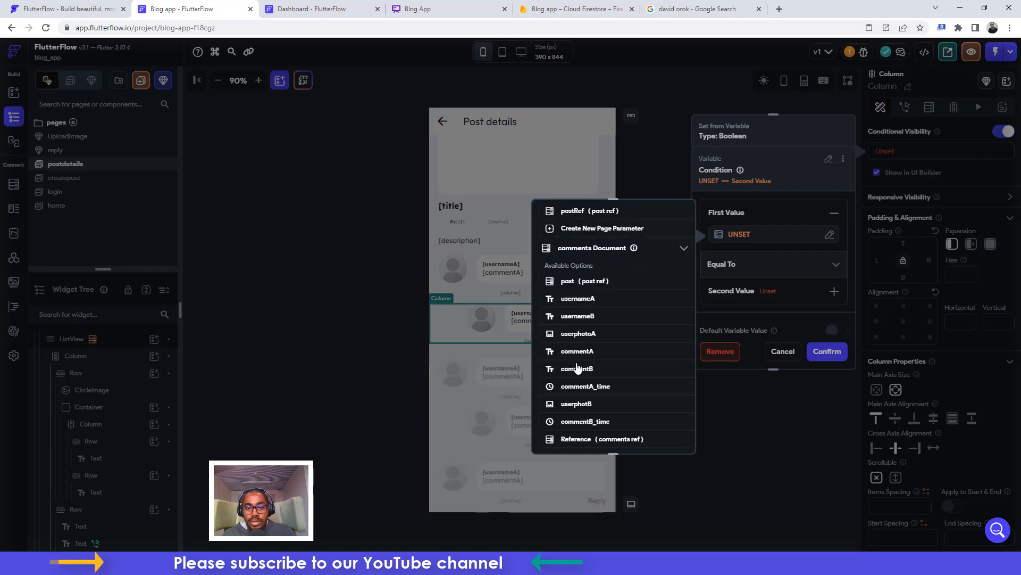
left_click(575, 370)
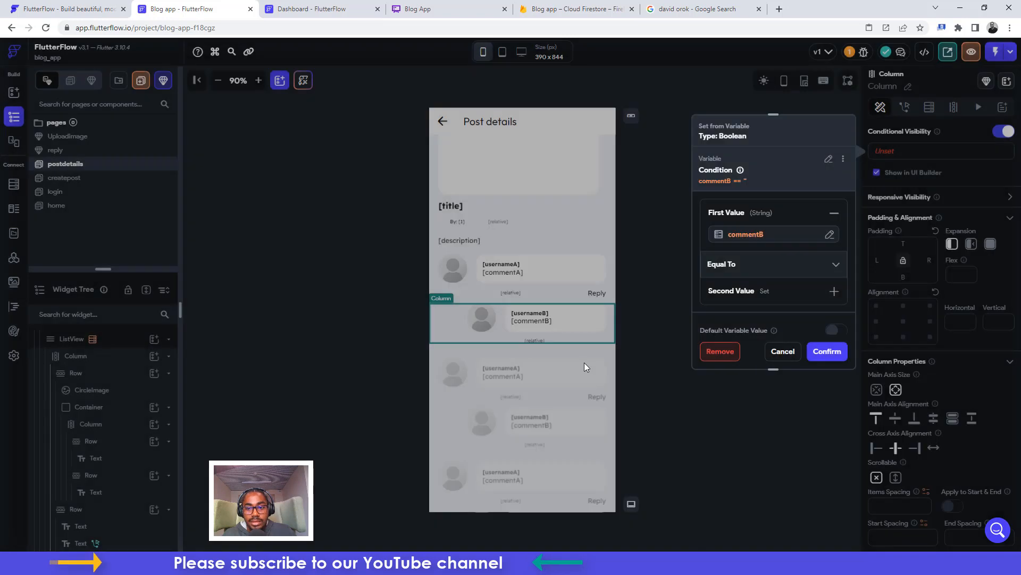
left_click(727, 271)
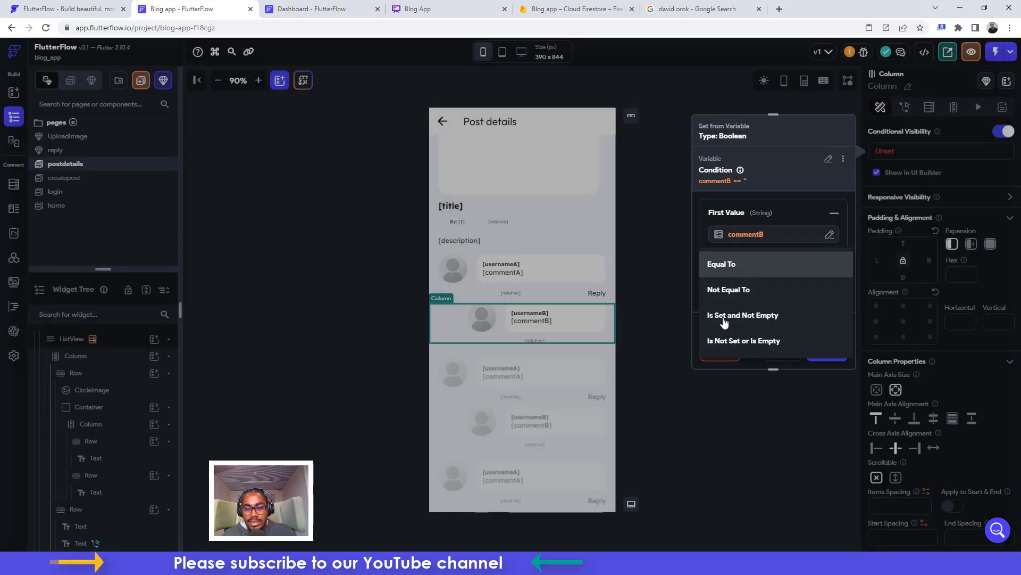
left_click(725, 322)
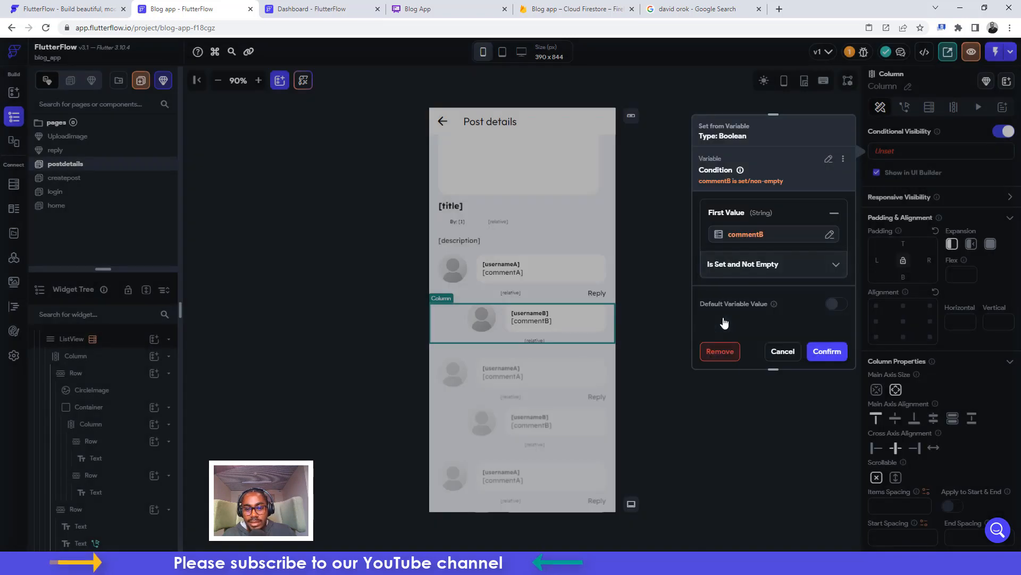
left_click(823, 353)
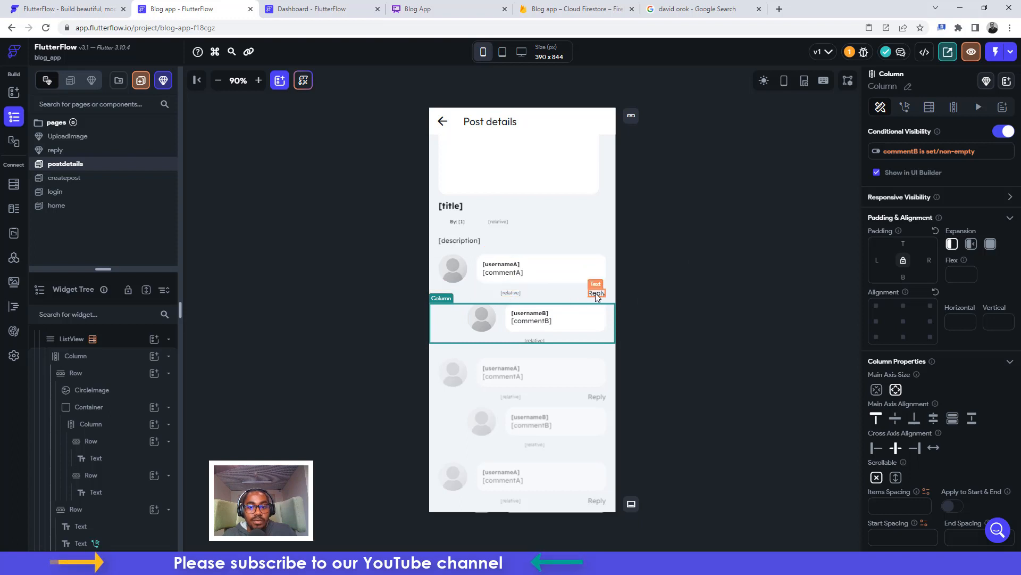
left_click(1011, 53)
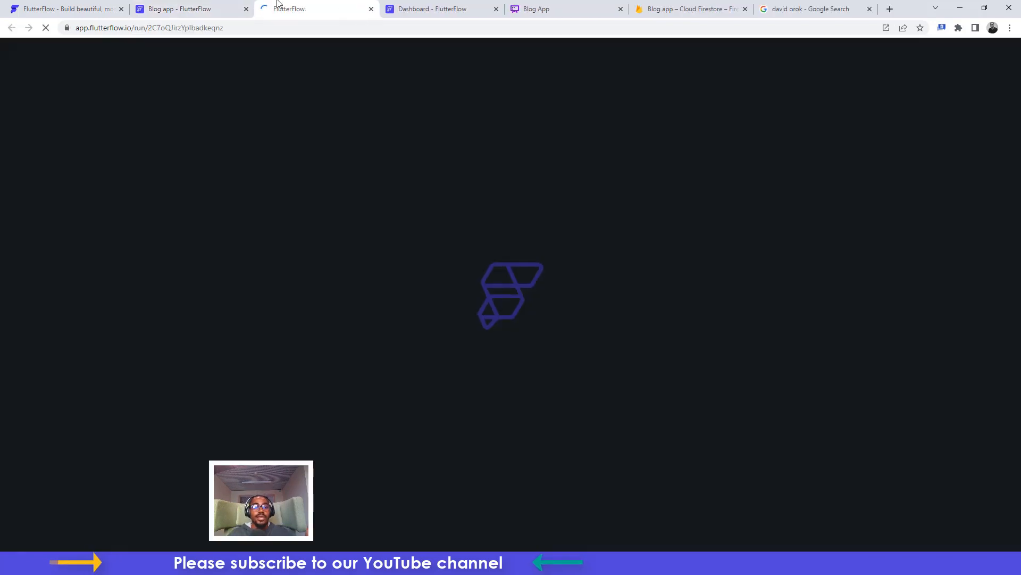
left_click(222, 5)
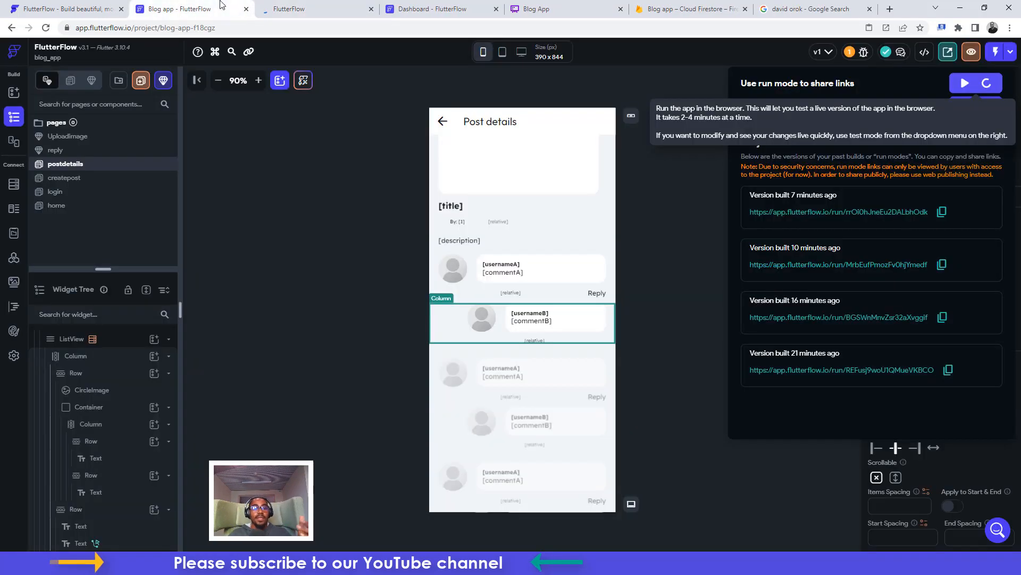
left_click(638, 197)
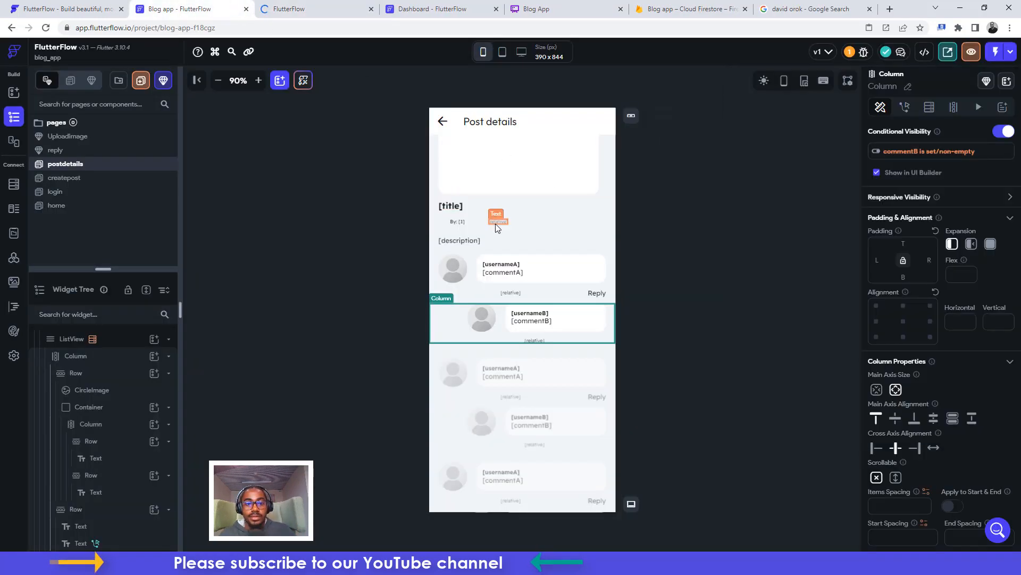
scroll(496, 224, "up", 2)
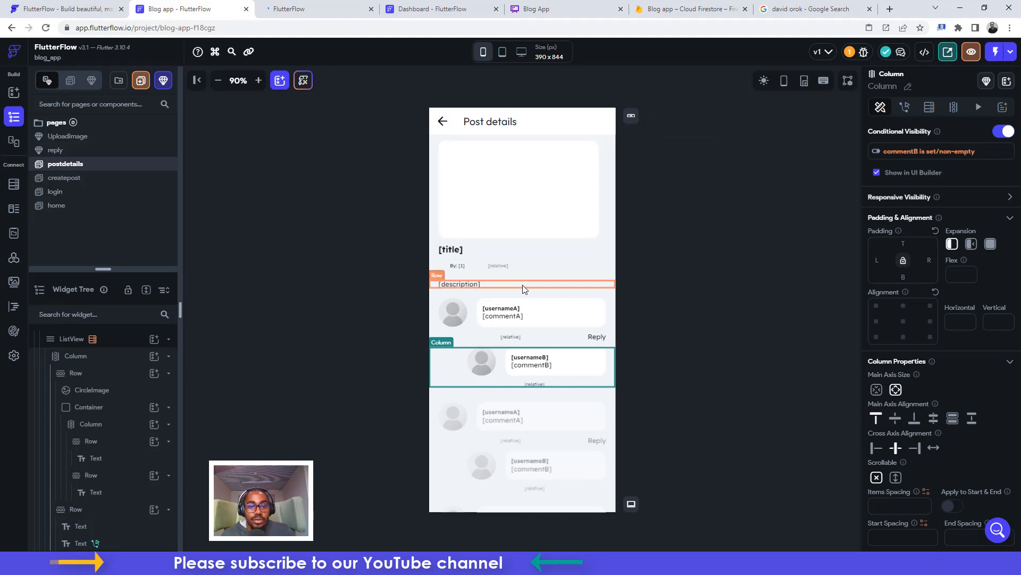
left_click(319, 7)
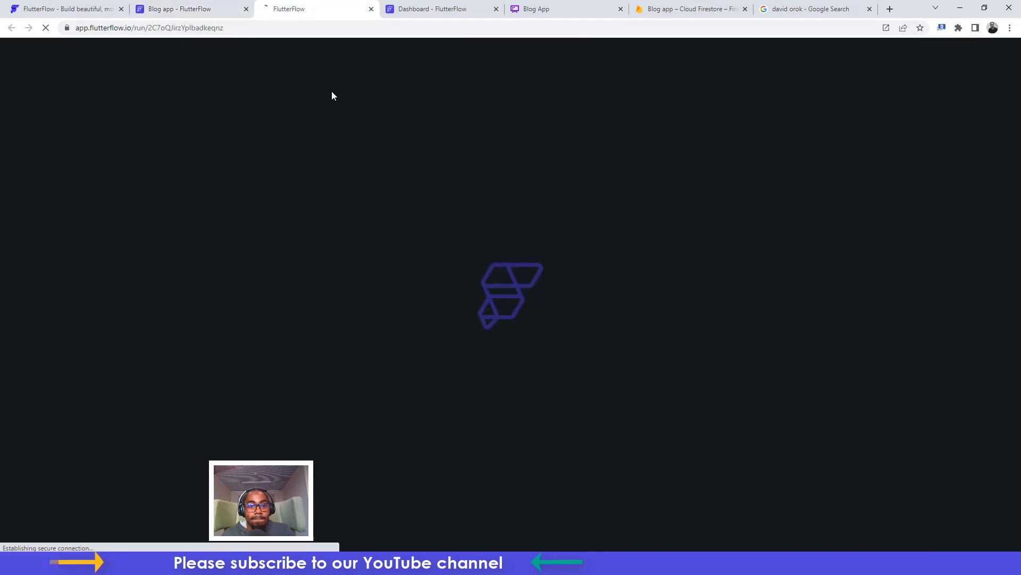
left_click(446, 6)
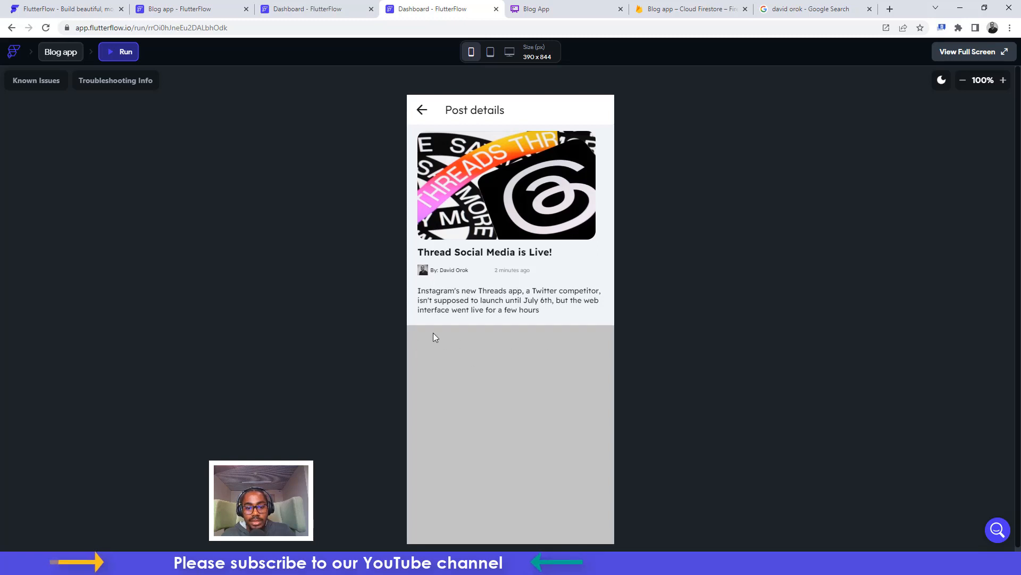
left_click(183, 9)
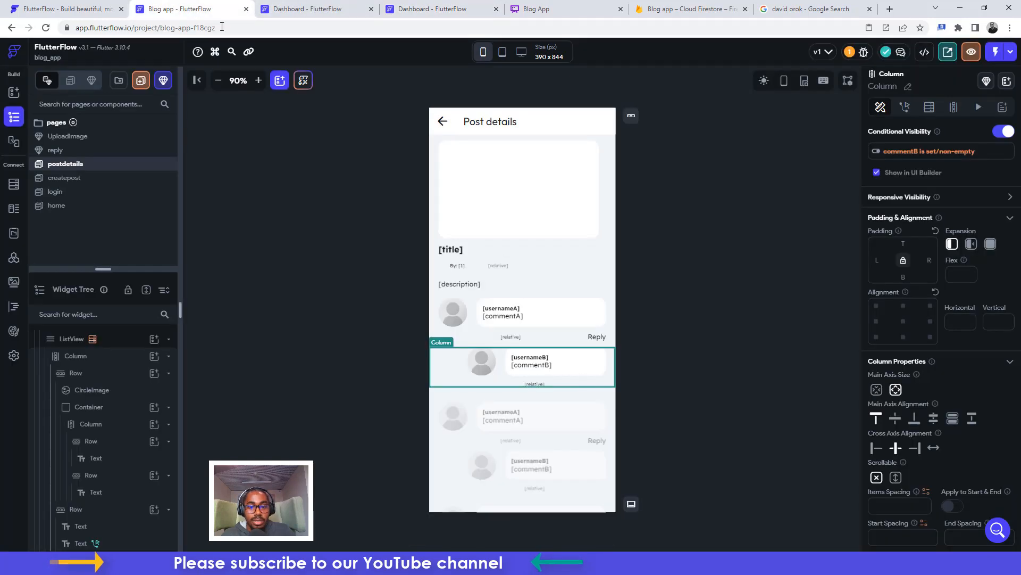
Open the comments ListView's backend query and inspect Filter 1 on the post field
left_click(465, 444)
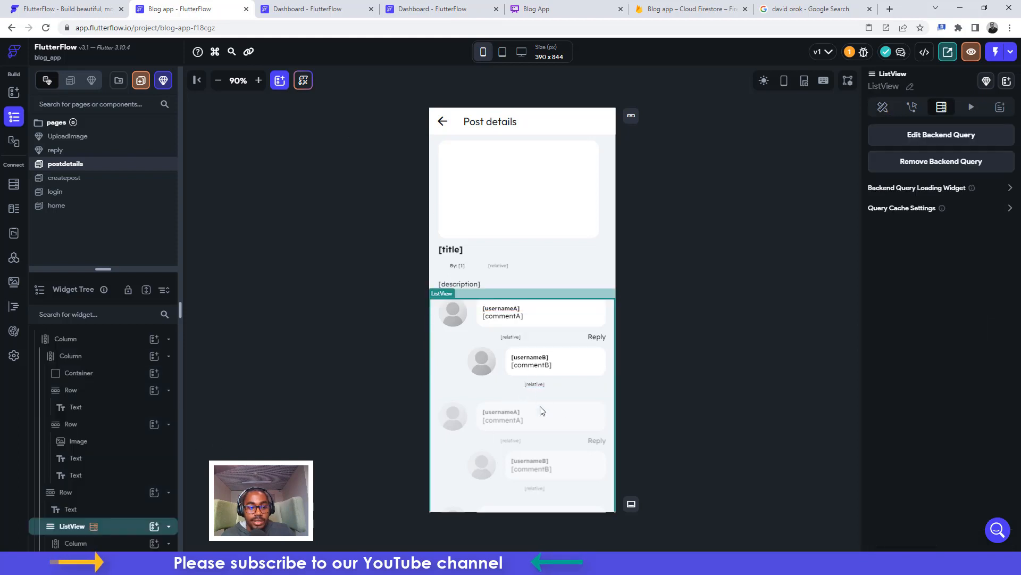
left_click(940, 139)
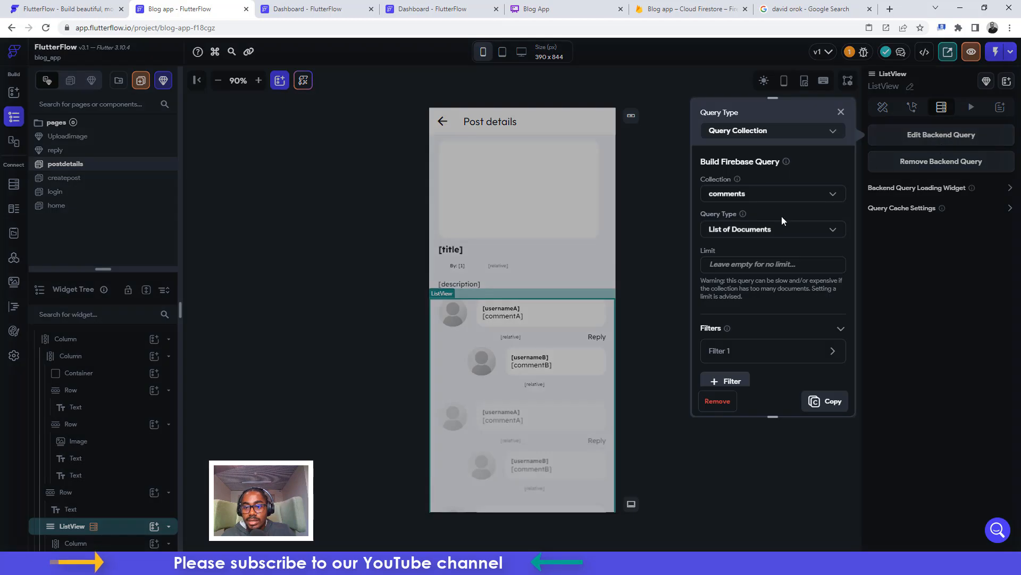
left_click(721, 352)
scroll(743, 314, "down", 2)
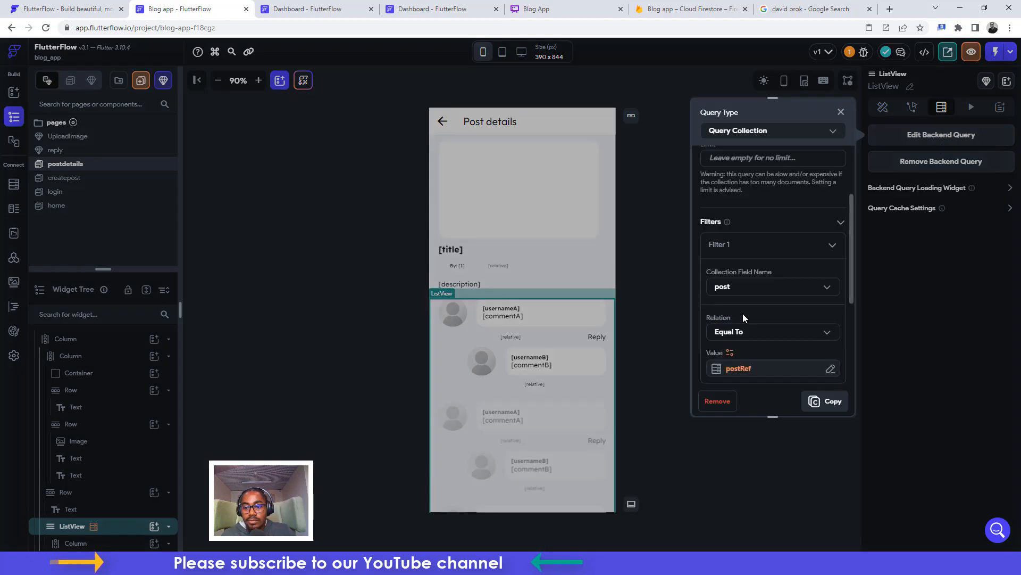
left_click(726, 290)
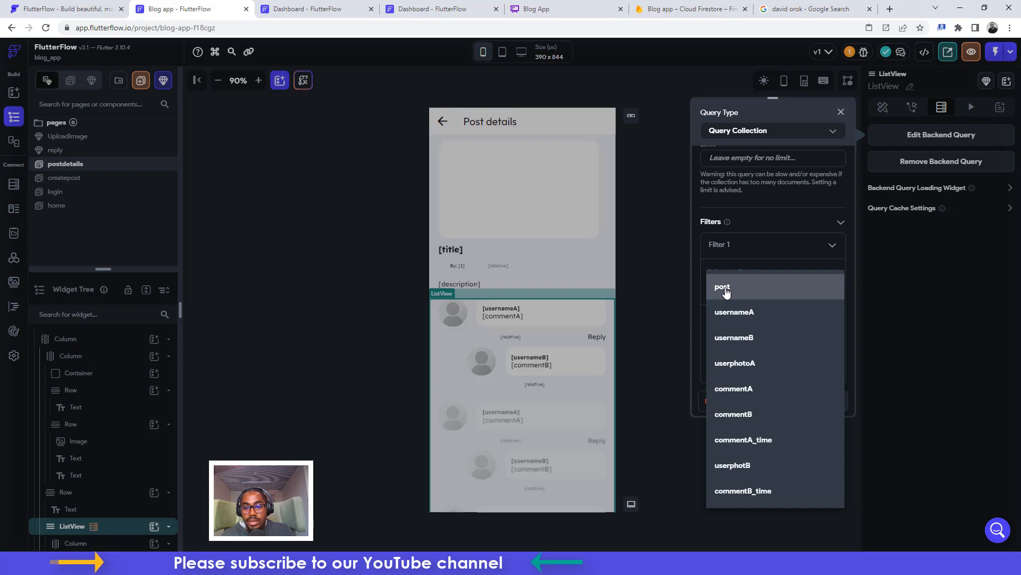
left_click(724, 290)
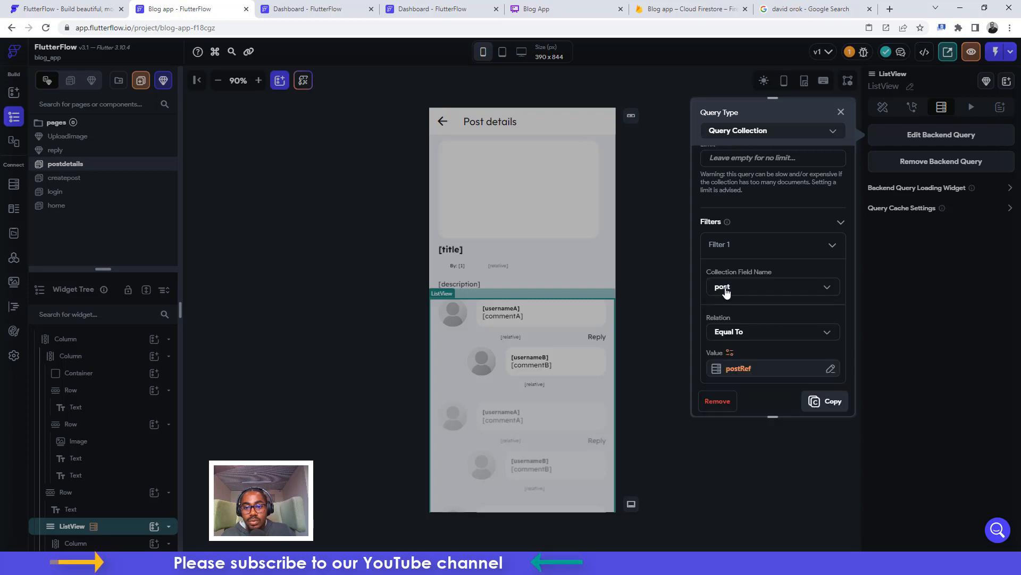
Check the post and comments collection fields in Firestore, then reopen the backend query
left_click(15, 186)
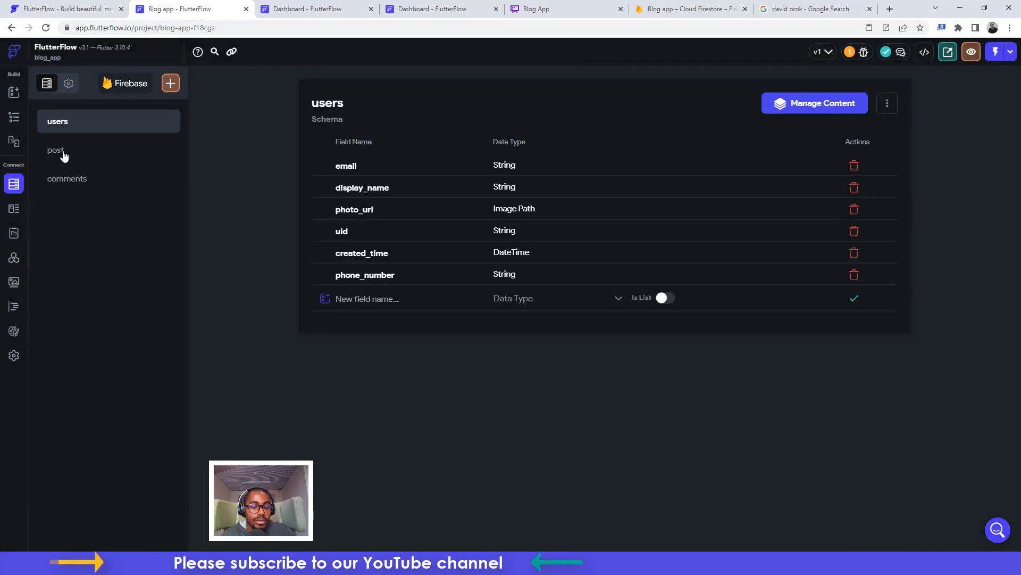
left_click(64, 153)
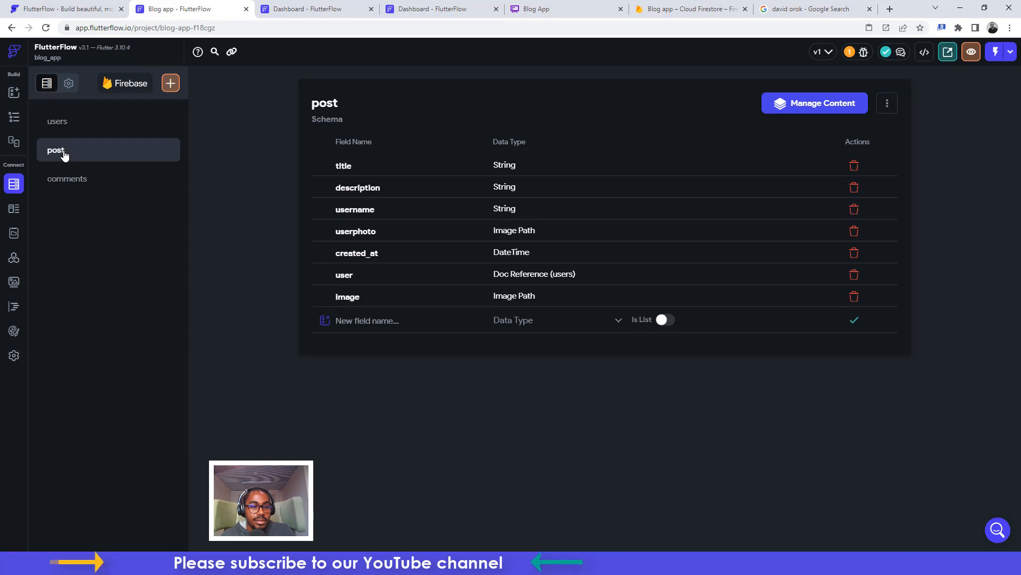
left_click(14, 117)
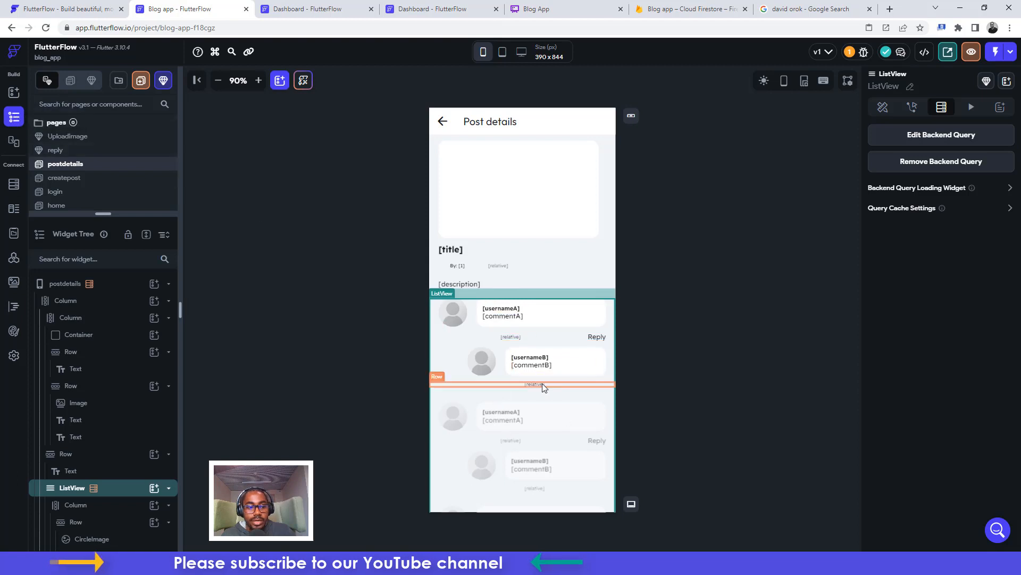
left_click(941, 135)
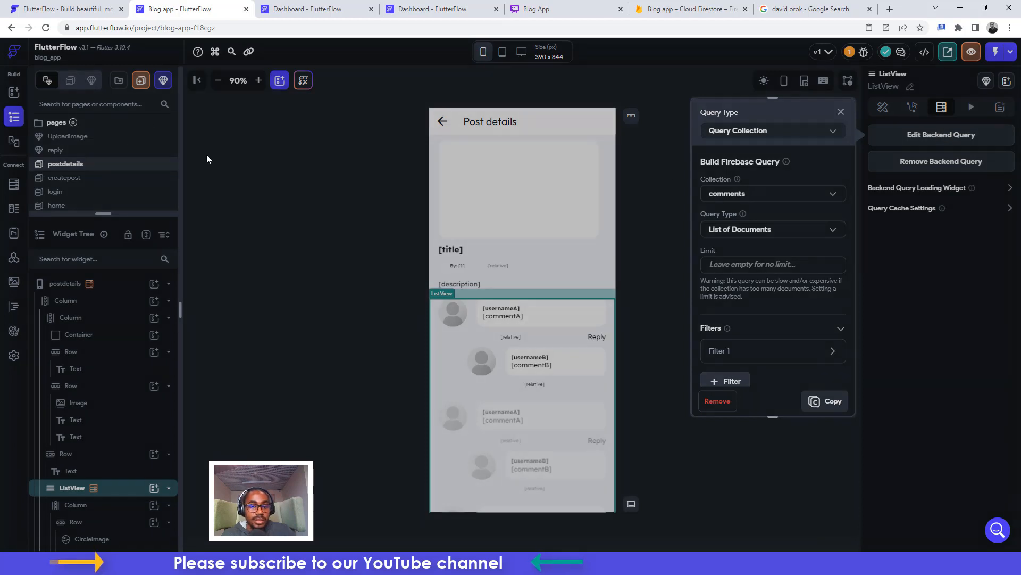
left_click(206, 154)
left_click(13, 185)
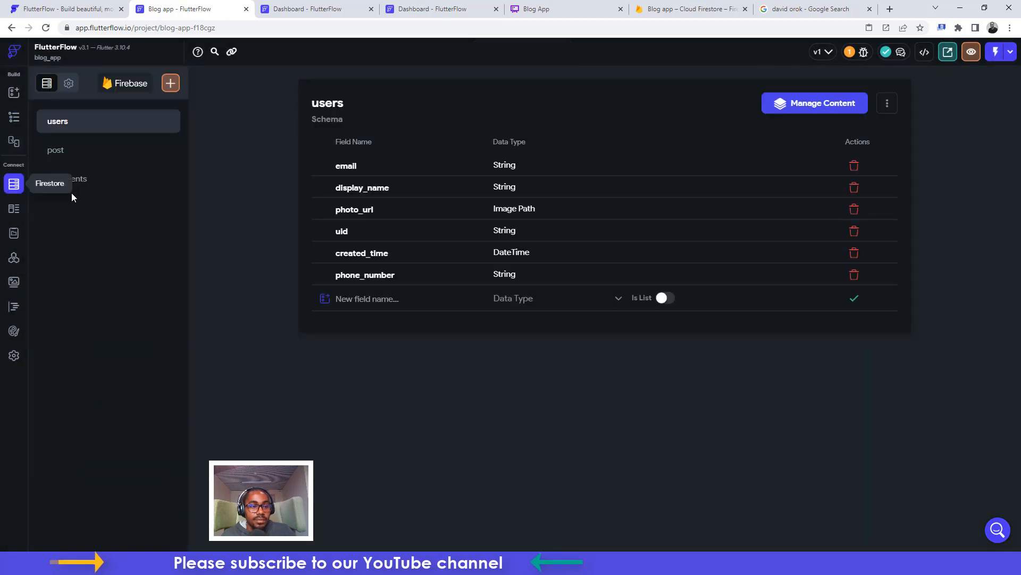
left_click(86, 179)
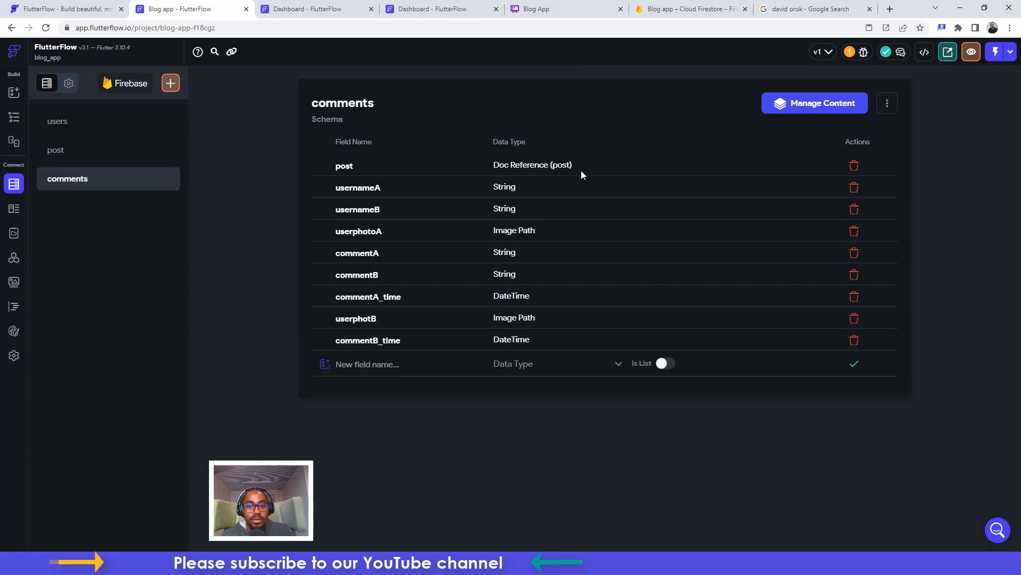
left_click(13, 118)
left_click(939, 135)
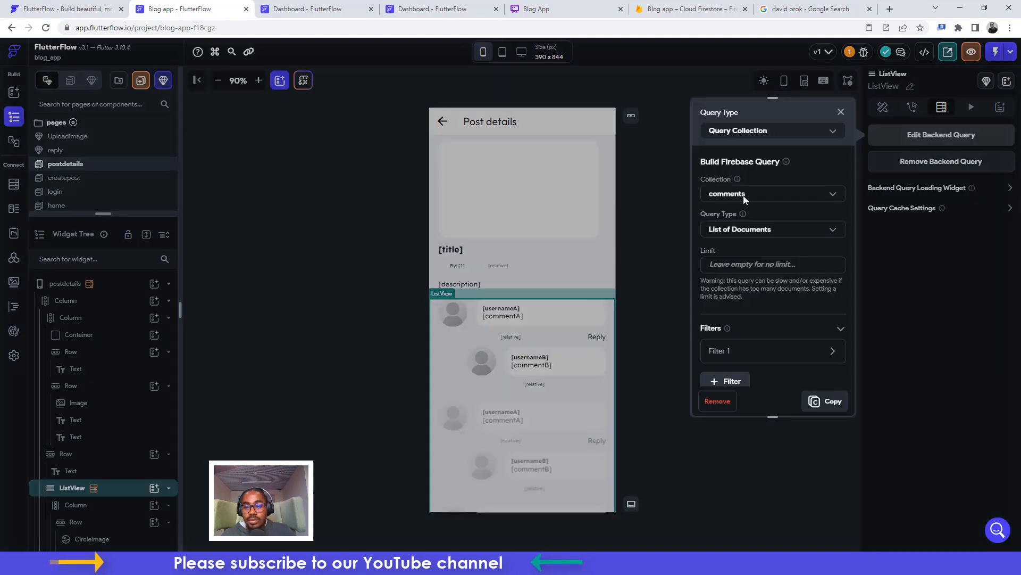
Change Filter 1's value from postRef to the post Document's Reference and confirm the query
left_click(719, 351)
scroll(774, 321, "down", 2)
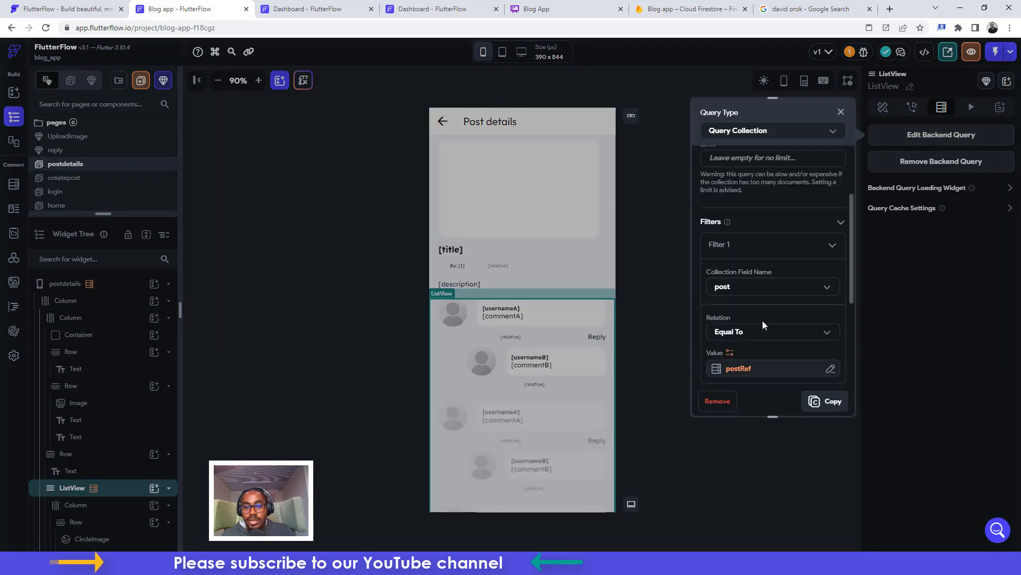
scroll(749, 352, "down", 1)
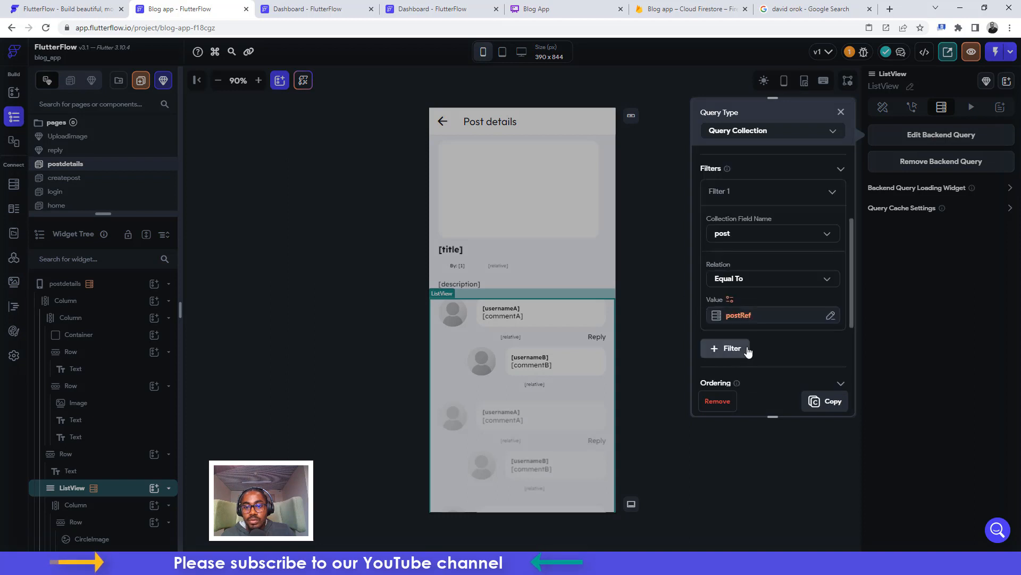
left_click(747, 320)
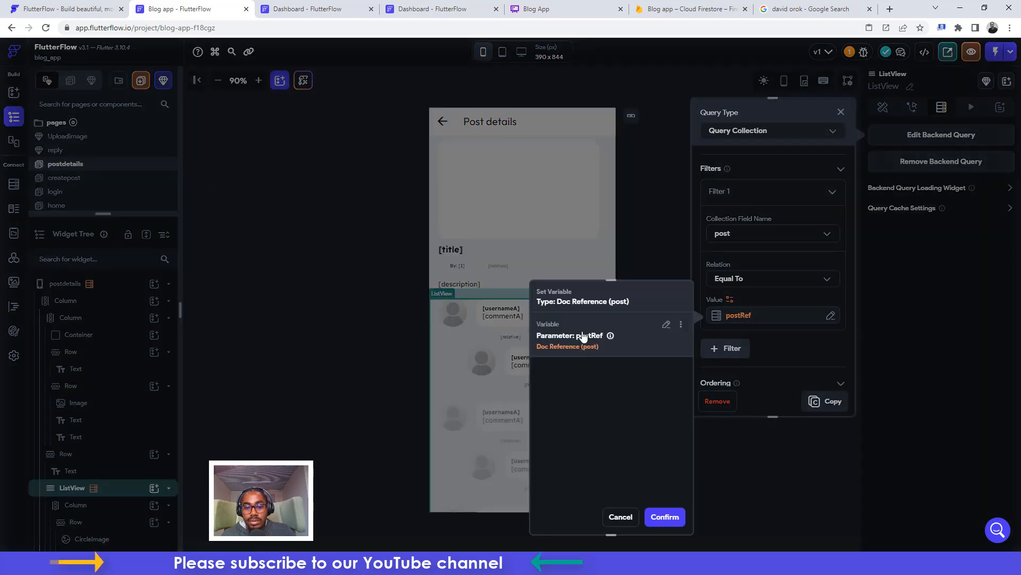
left_click(666, 324)
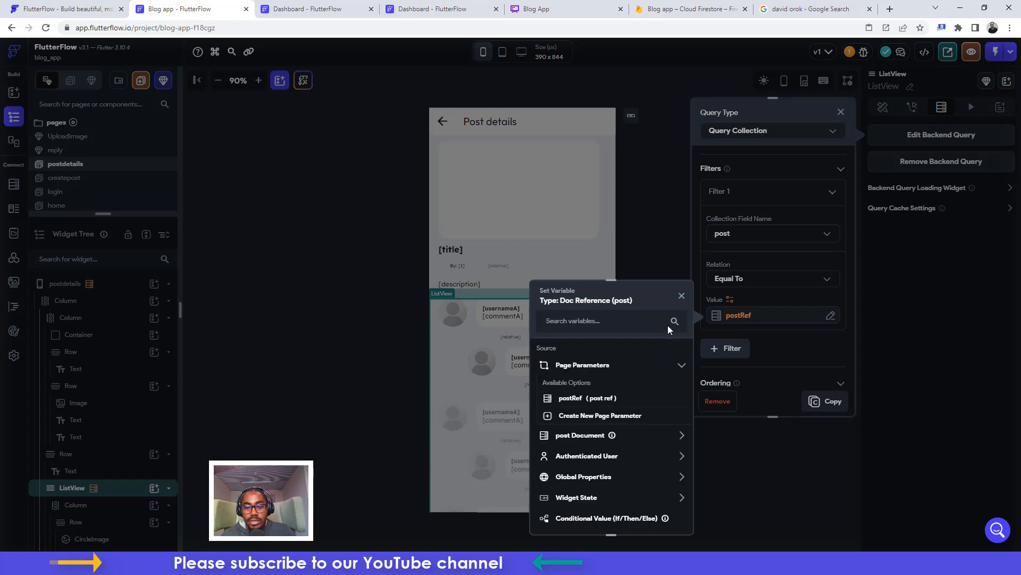
left_click(582, 439)
scroll(588, 447, "down", 1)
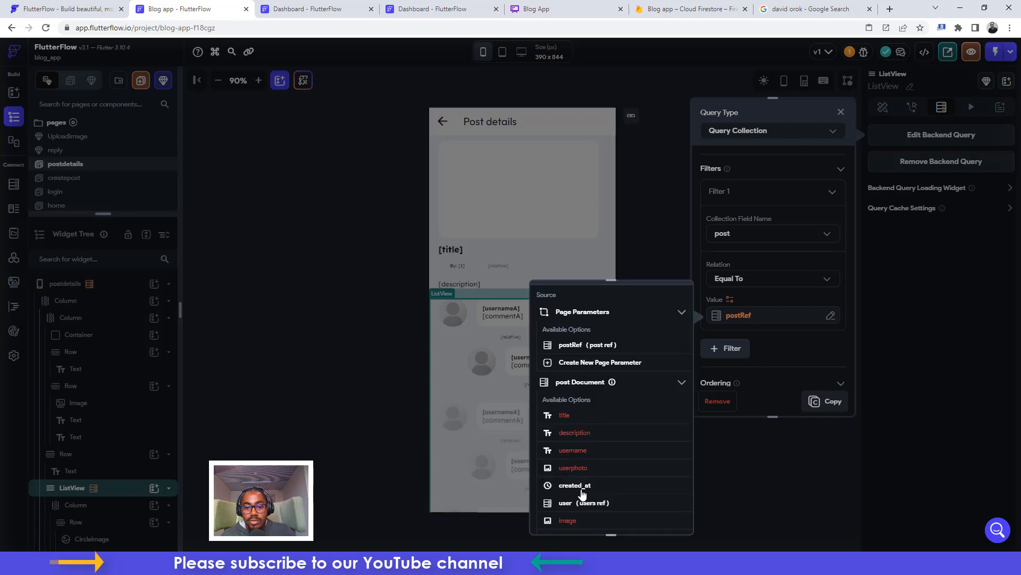
scroll(586, 435, "down", 1)
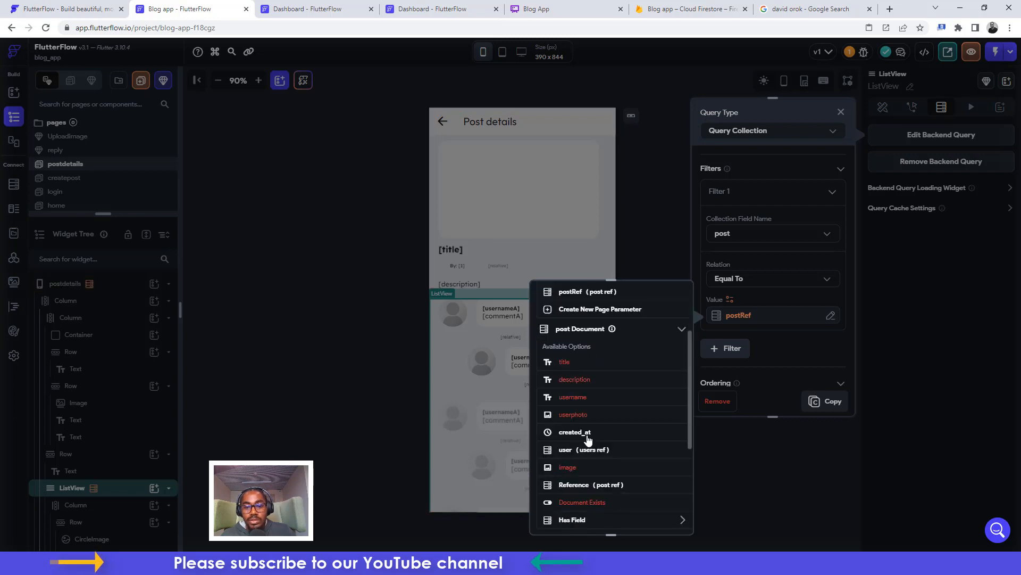
left_click(597, 485)
left_click(663, 514)
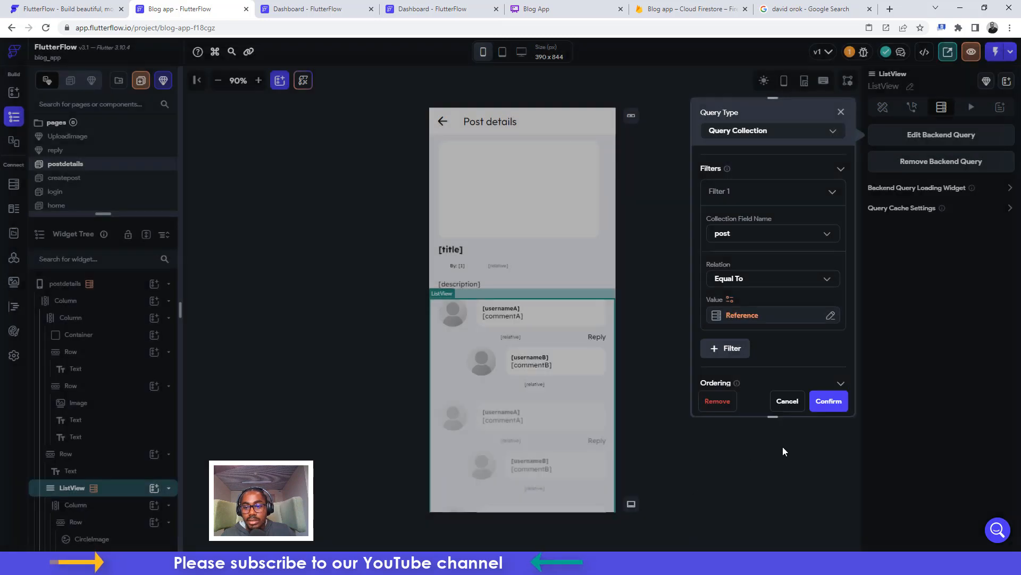
left_click(835, 407)
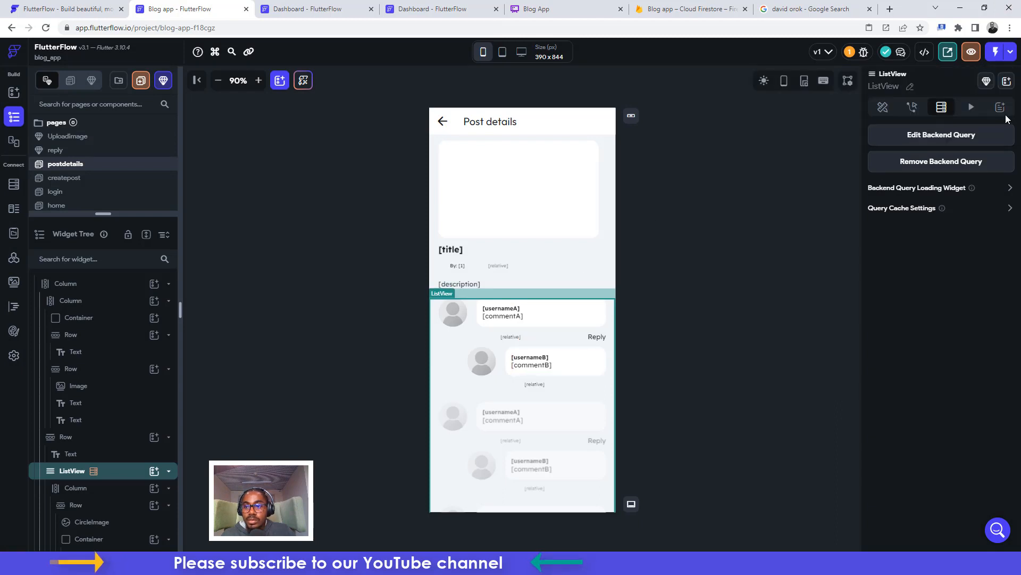
Launch a fresh Blog app run, close the outdated run tab, and switch to the new one
left_click(1011, 52)
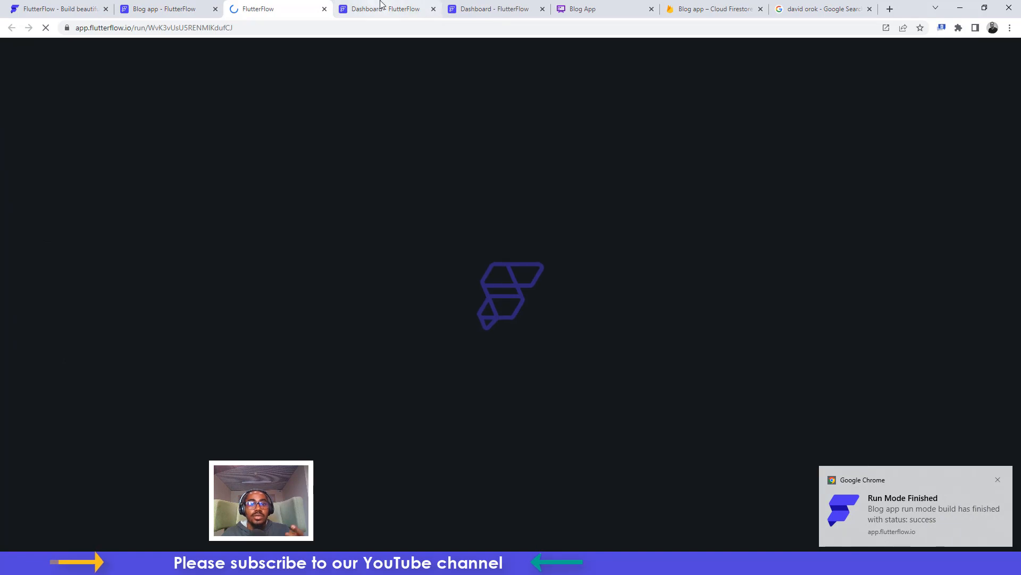
left_click(383, 7)
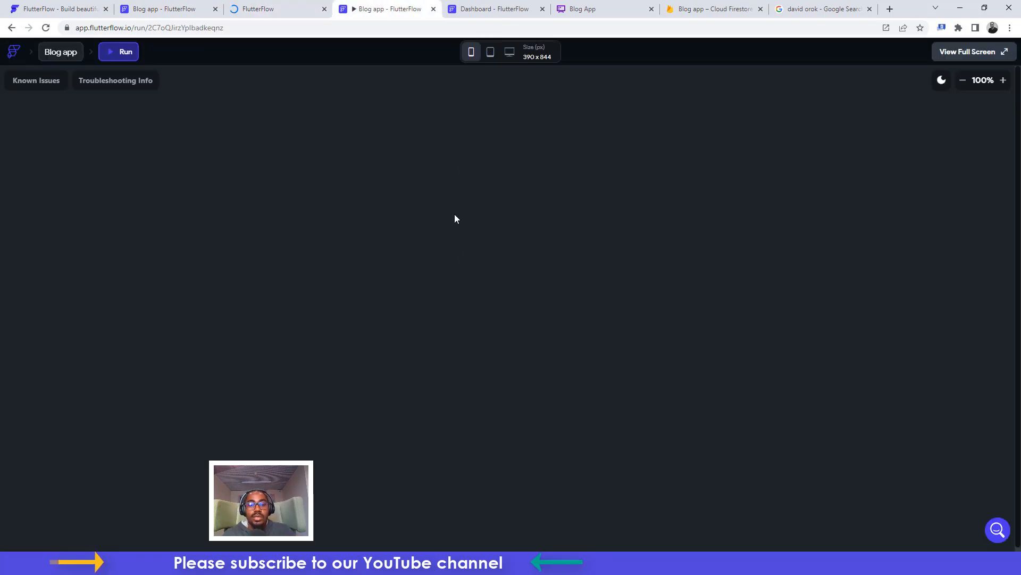
left_click(480, 9)
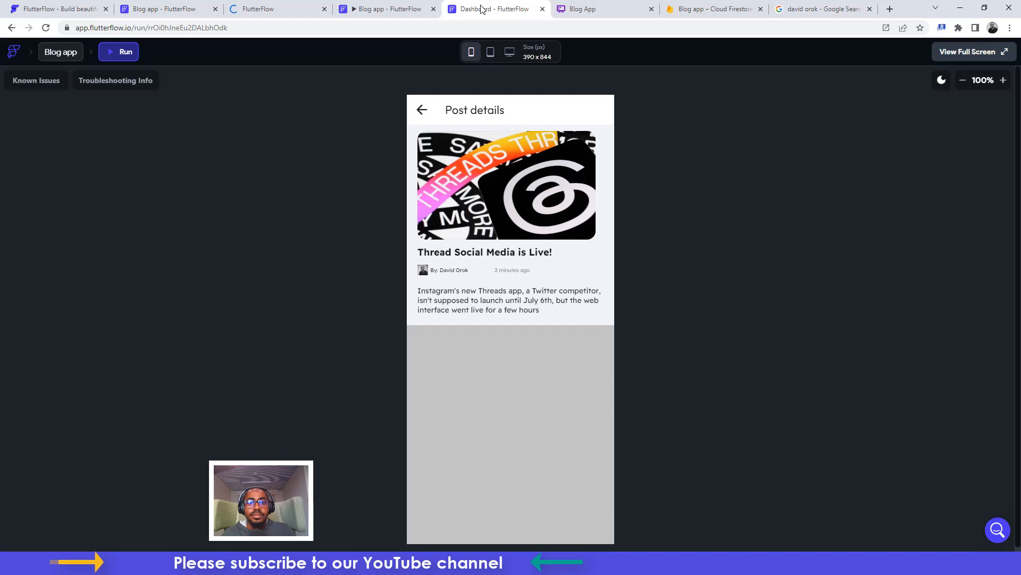
left_click(543, 9)
left_click(394, 7)
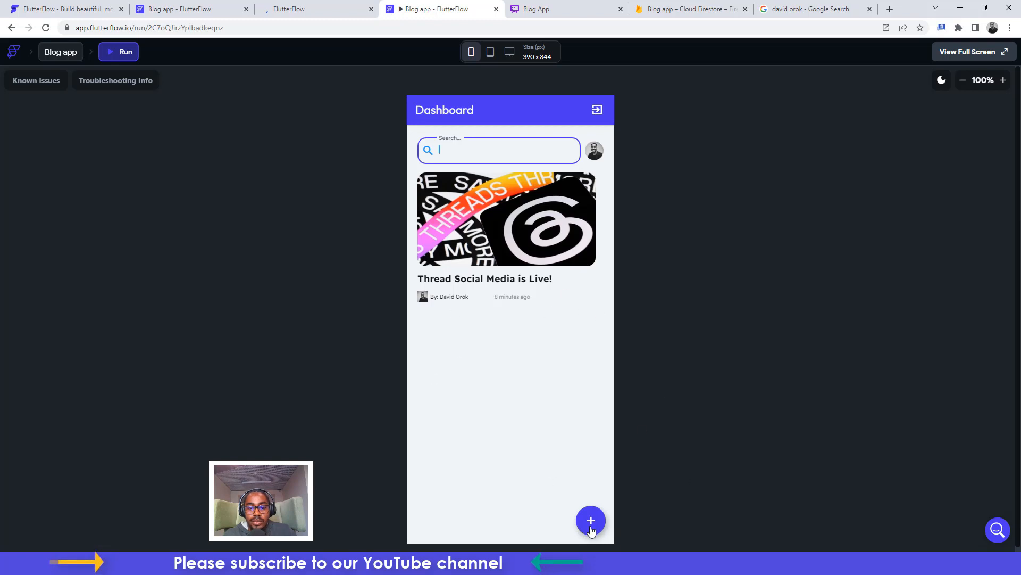
Search Google for 'elon musk and mark fight'
left_click(771, 7)
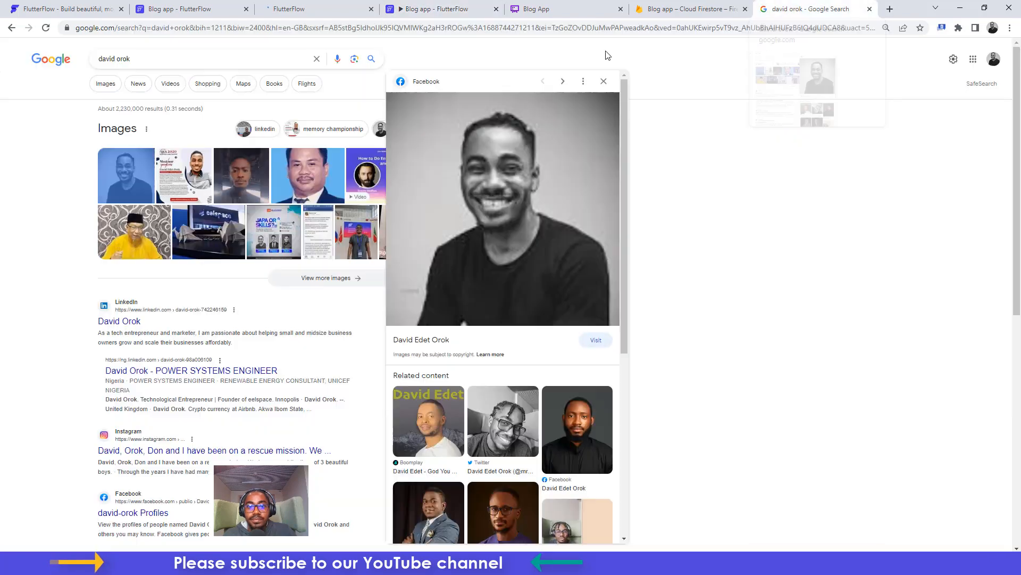
left_click(244, 56)
key("ctrl+a")
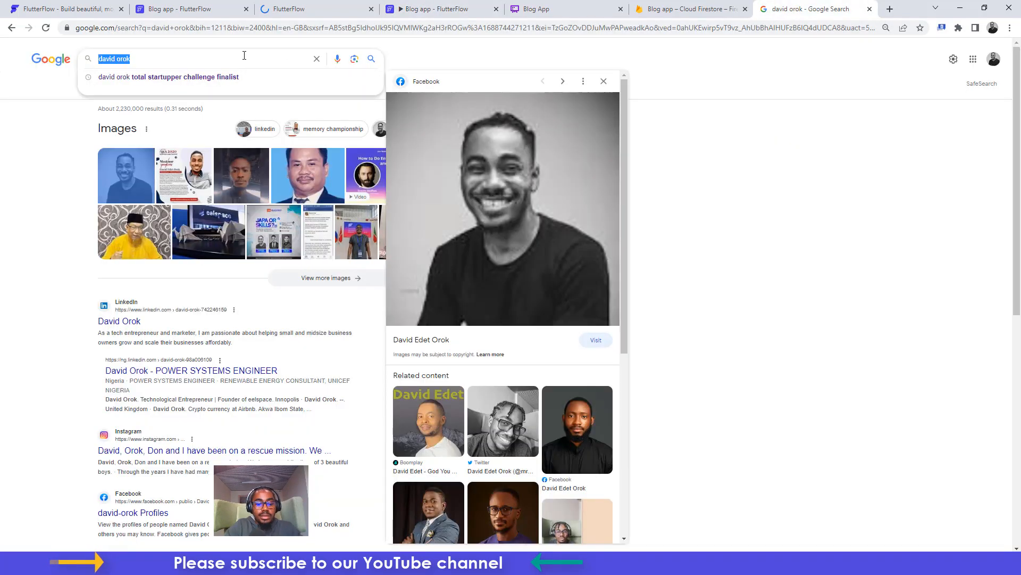
type("elon musk and")
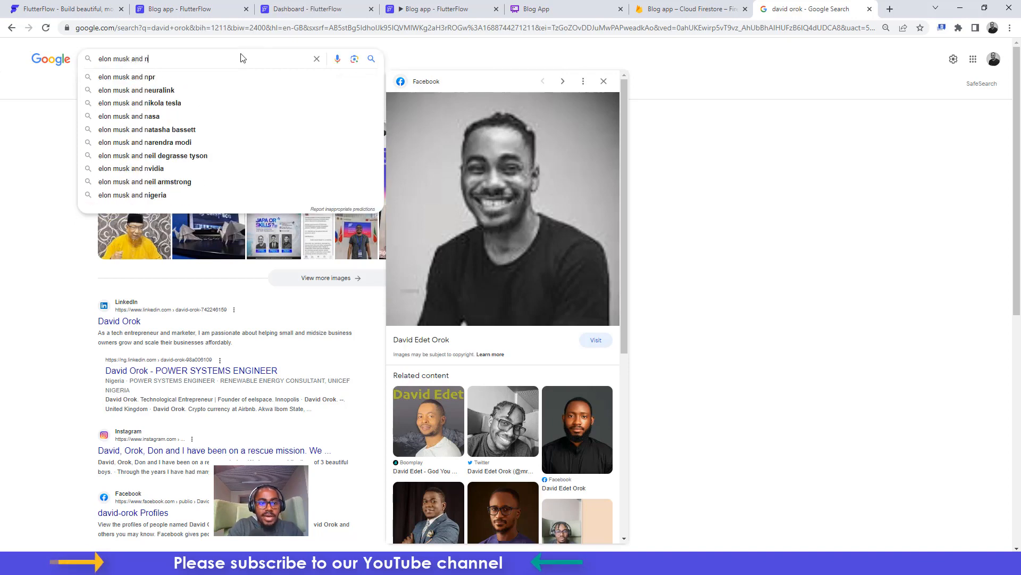
type(" mark")
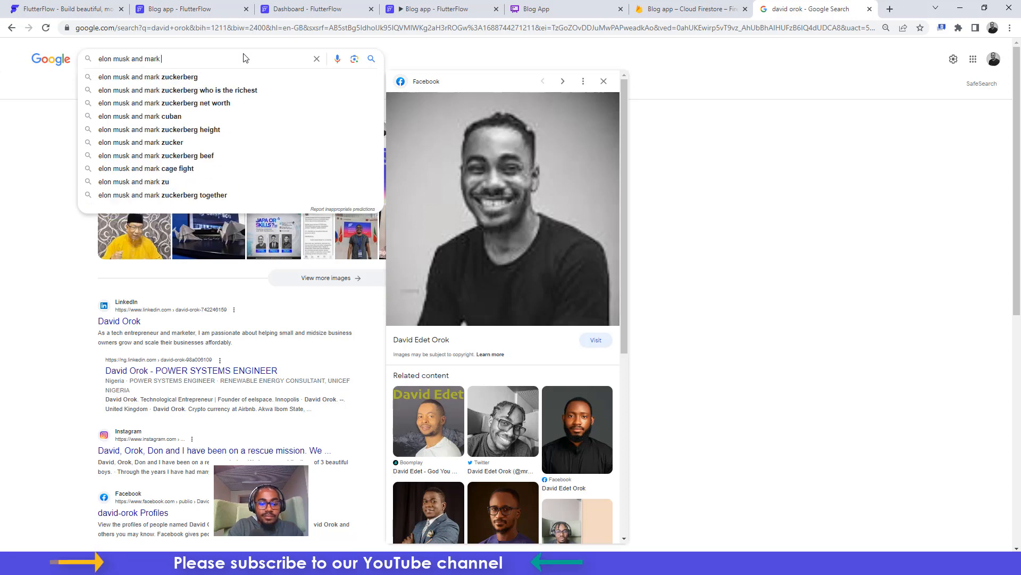
type(" fight")
key("Return")
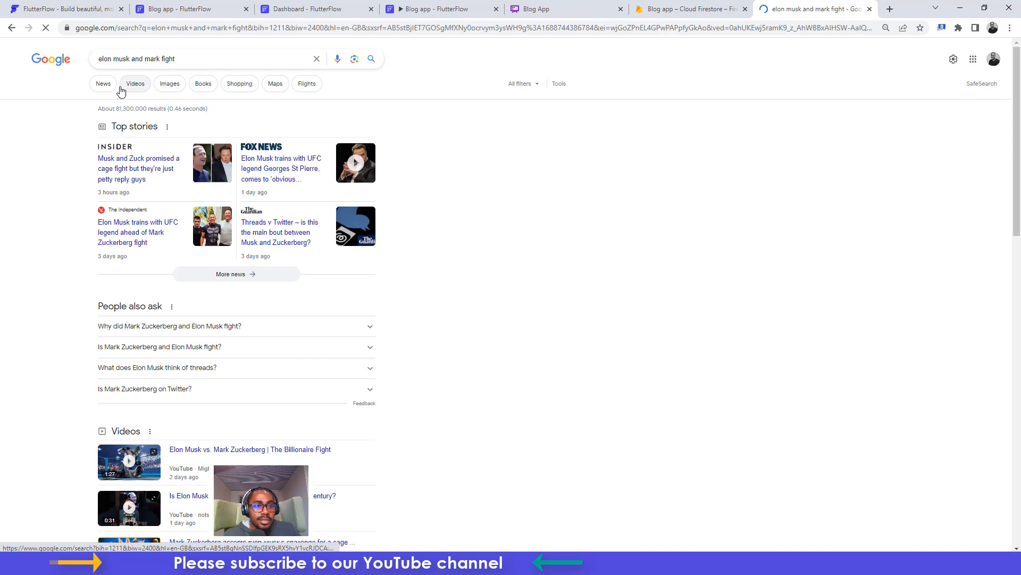
Save The Scotsman's Zuckerberg VS Musk image from Google Images as elon and mark.jpg
left_click(168, 85)
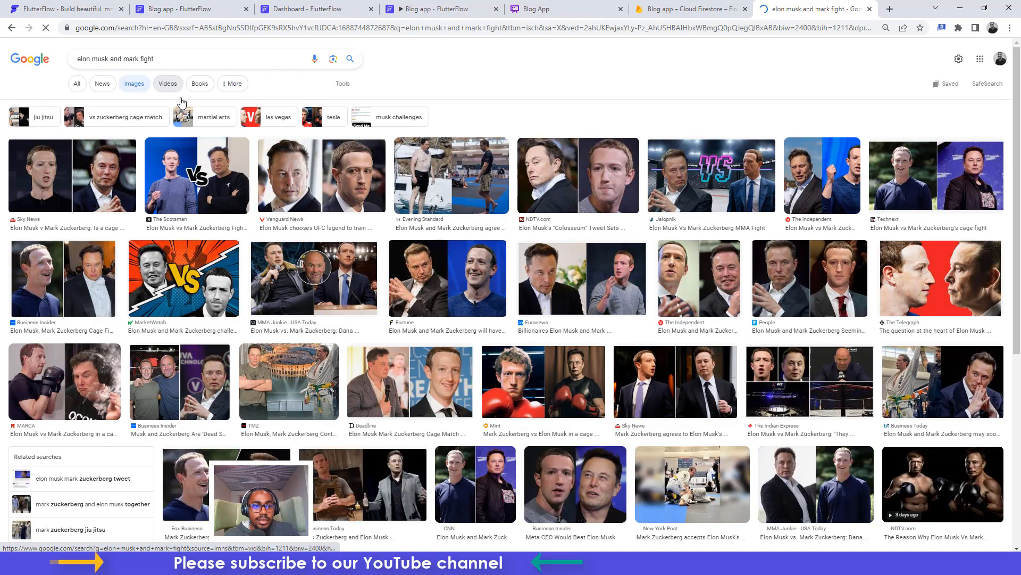
left_click(200, 179)
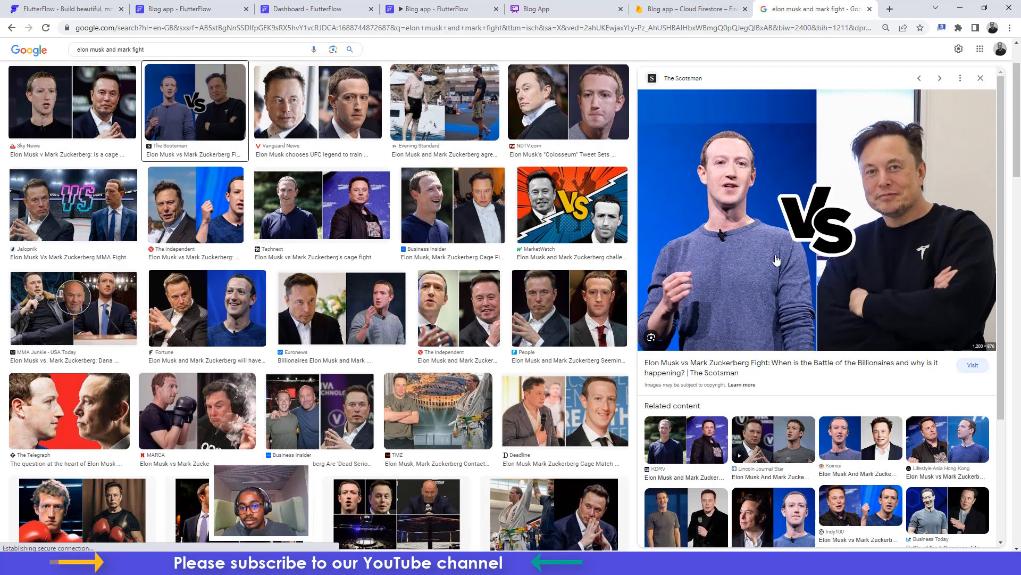
right_click(818, 192)
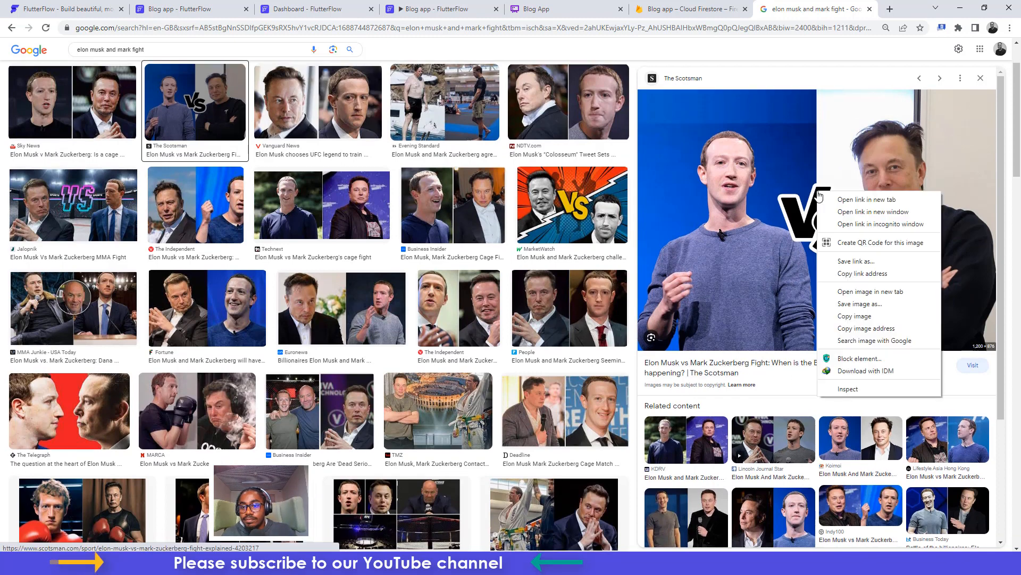
left_click(854, 303)
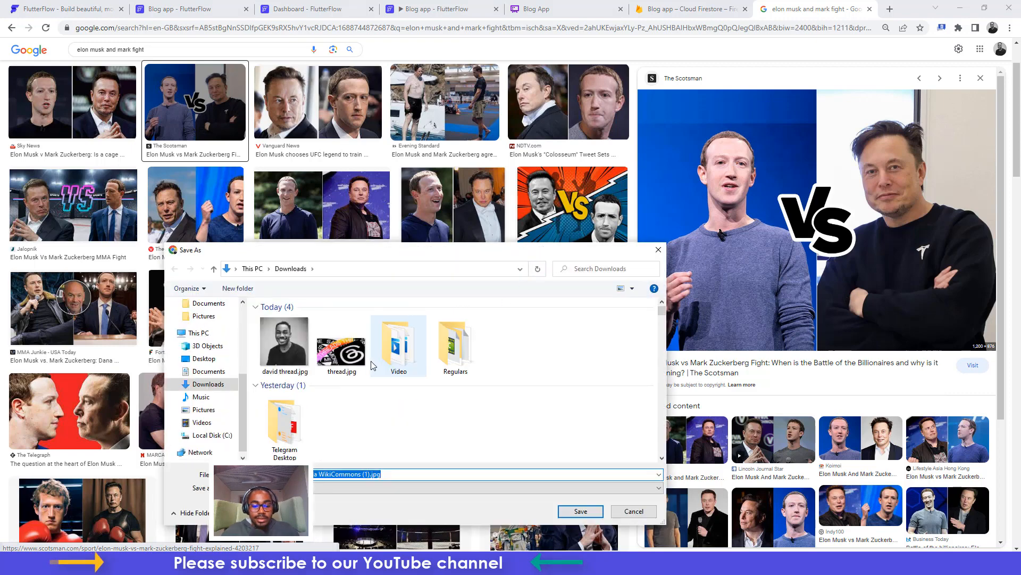
key("BackSpace")
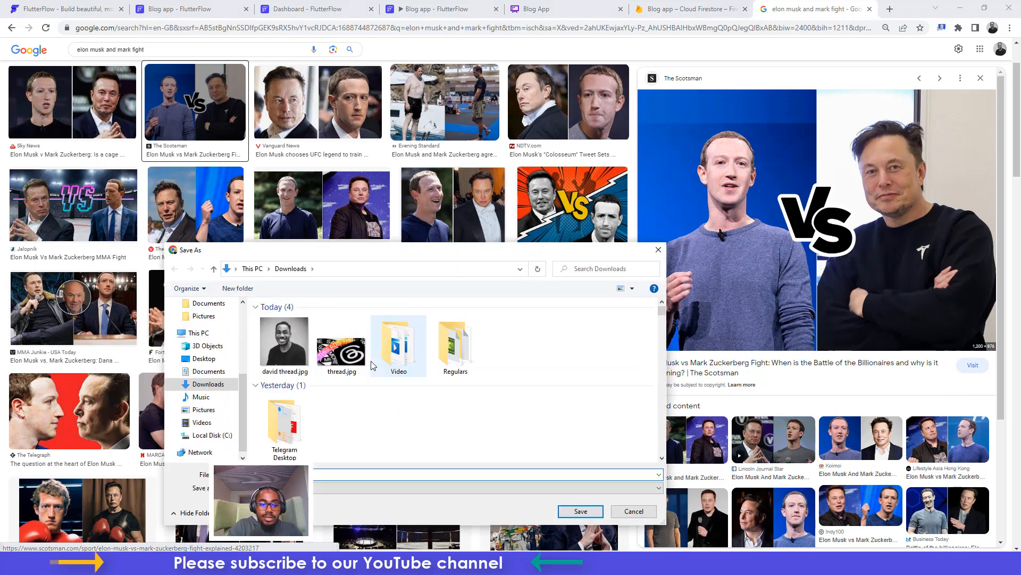
key("Return")
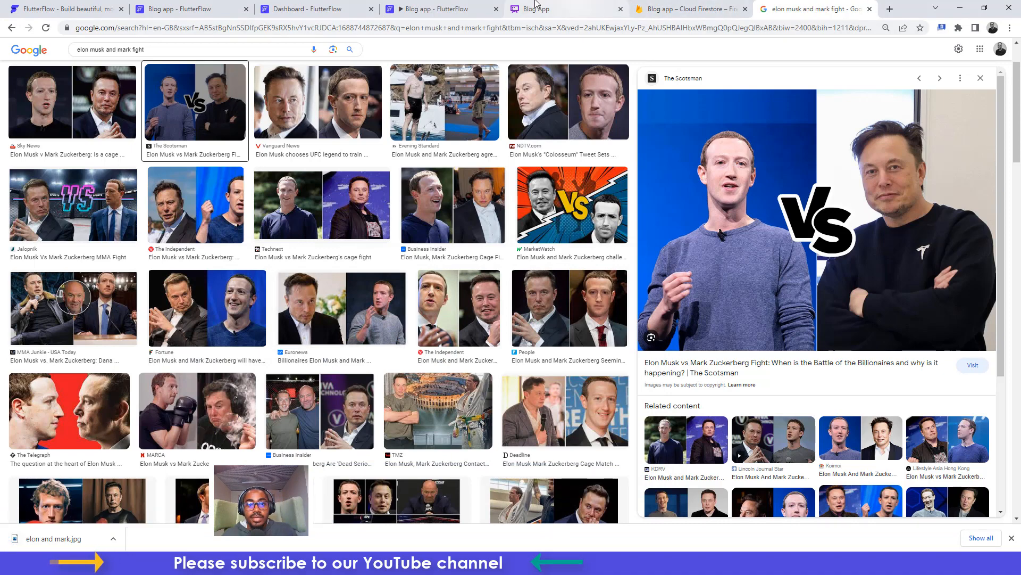
left_click(339, 6)
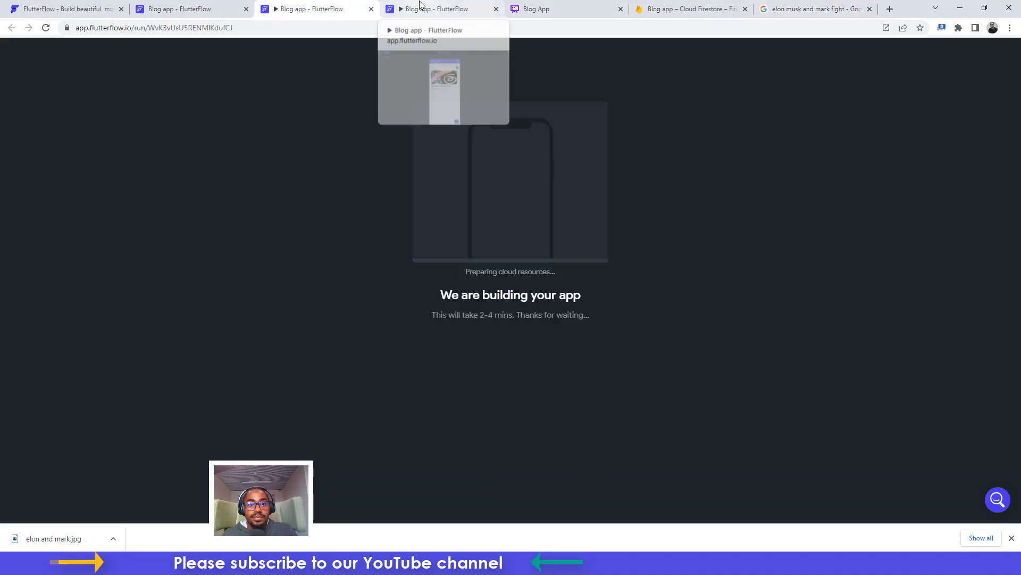
Start a new post titled 'Elon plans to battle with Mark' with a description about the Twitter–Threads battle
left_click(420, 5)
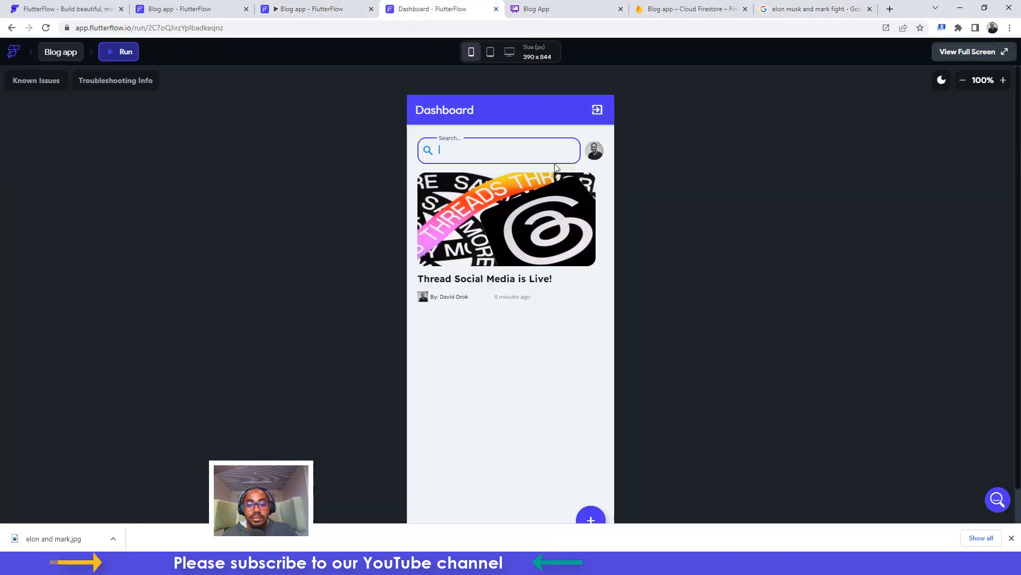
left_click(1012, 539)
left_click(589, 519)
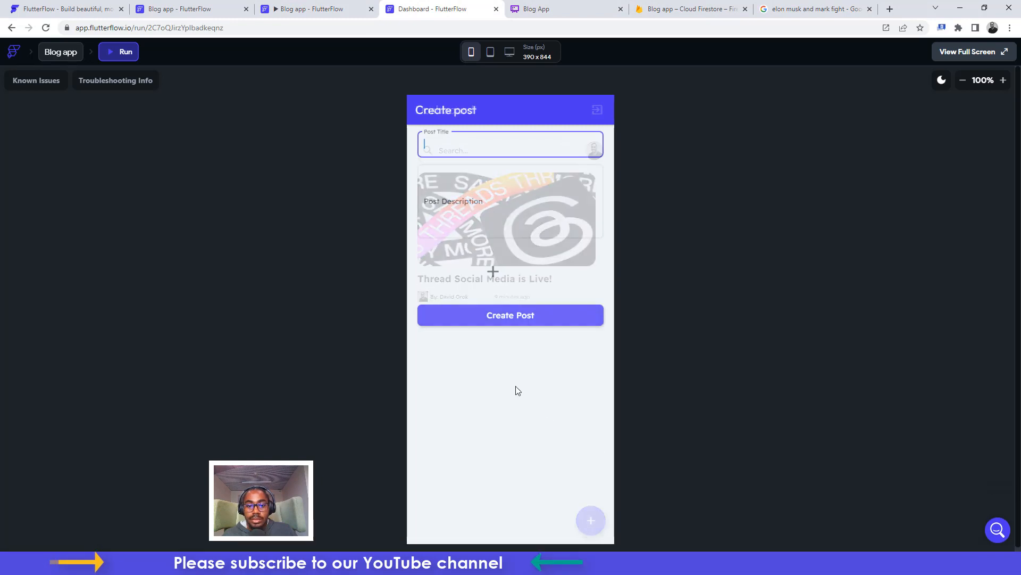
type("Elon plans to b")
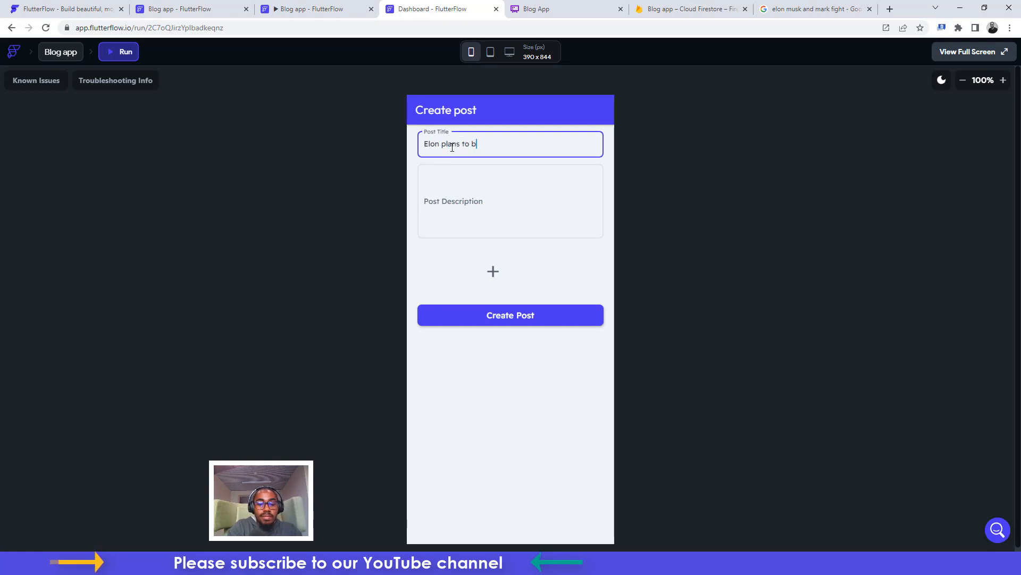
type("attle with Mark")
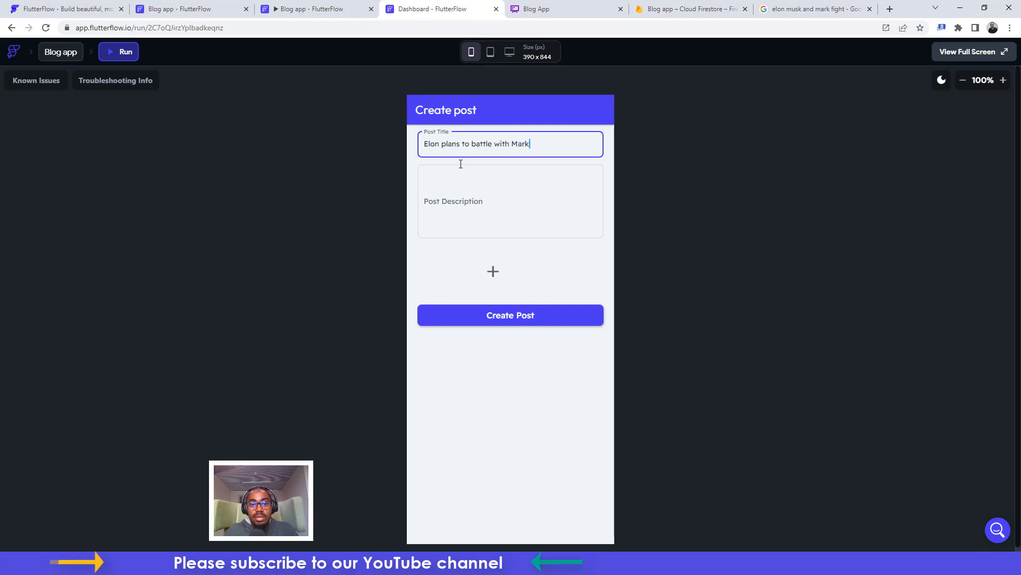
left_click(470, 191)
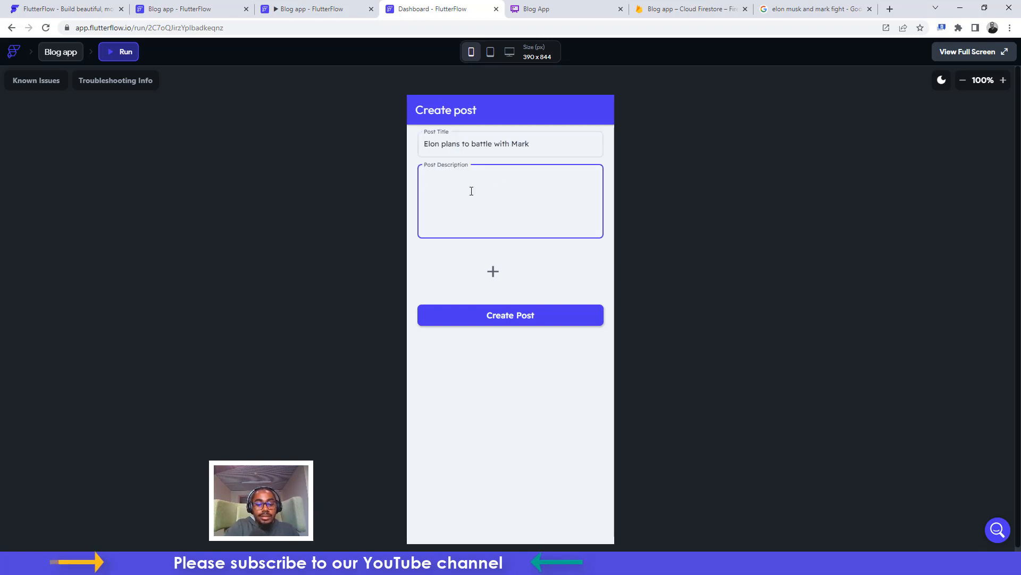
type("This will be a ver")
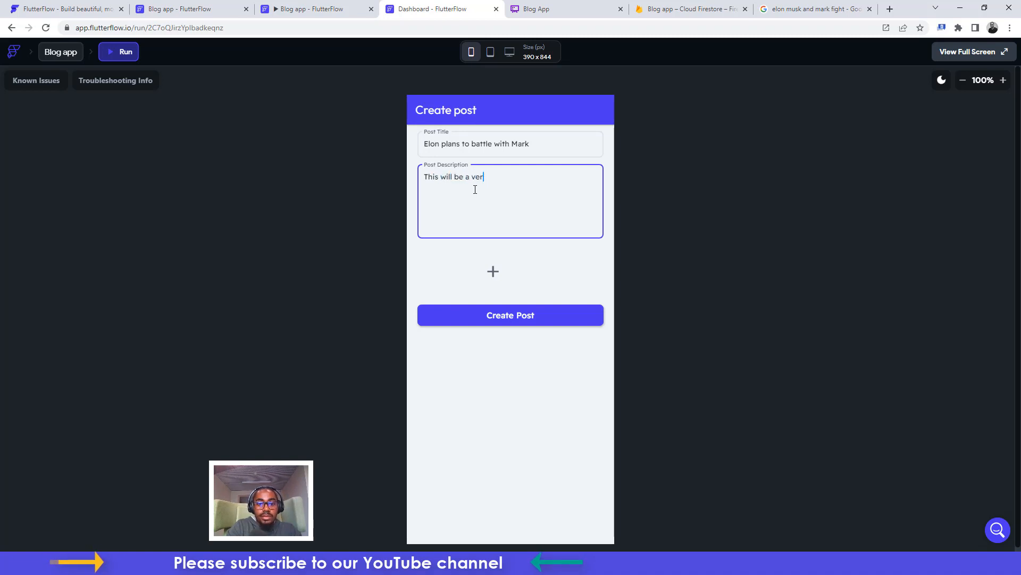
type("y interesting ")
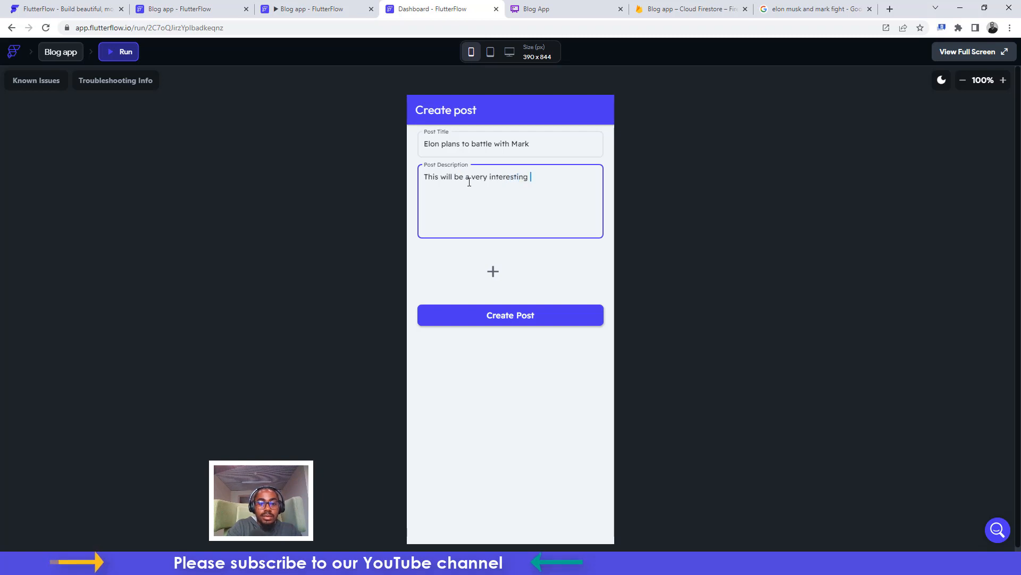
type("battle agai")
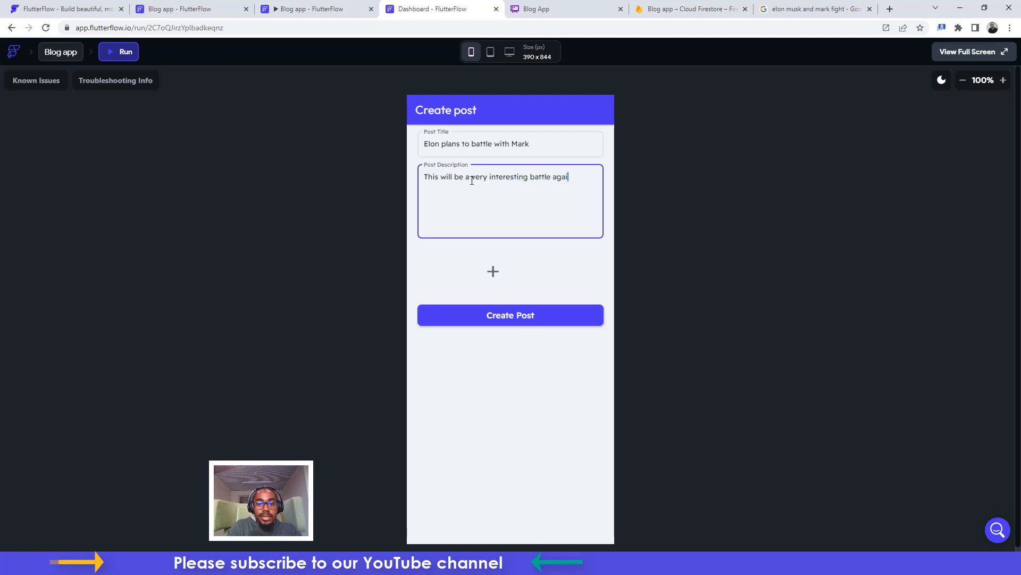
type("nst Tw")
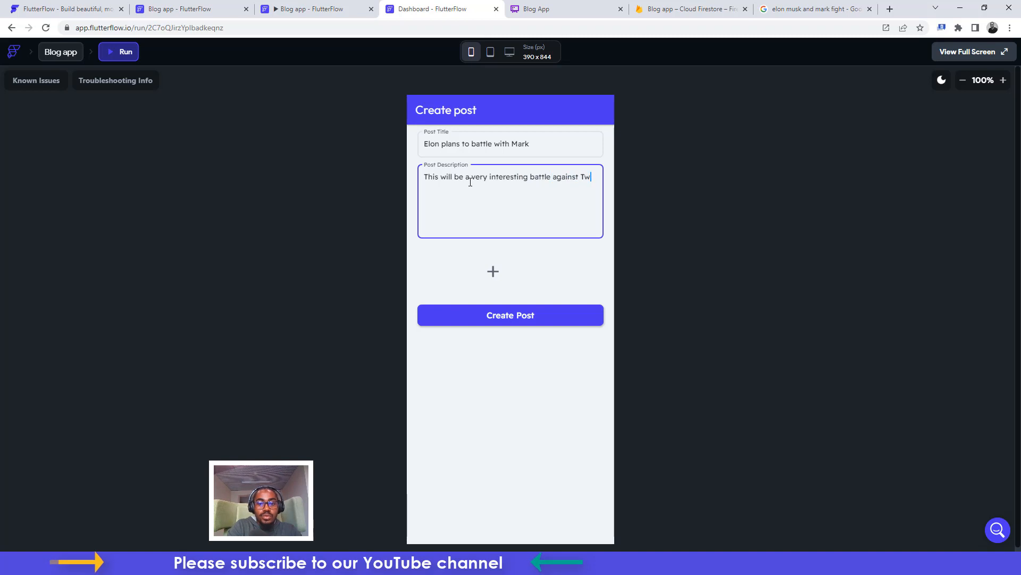
type("itter and")
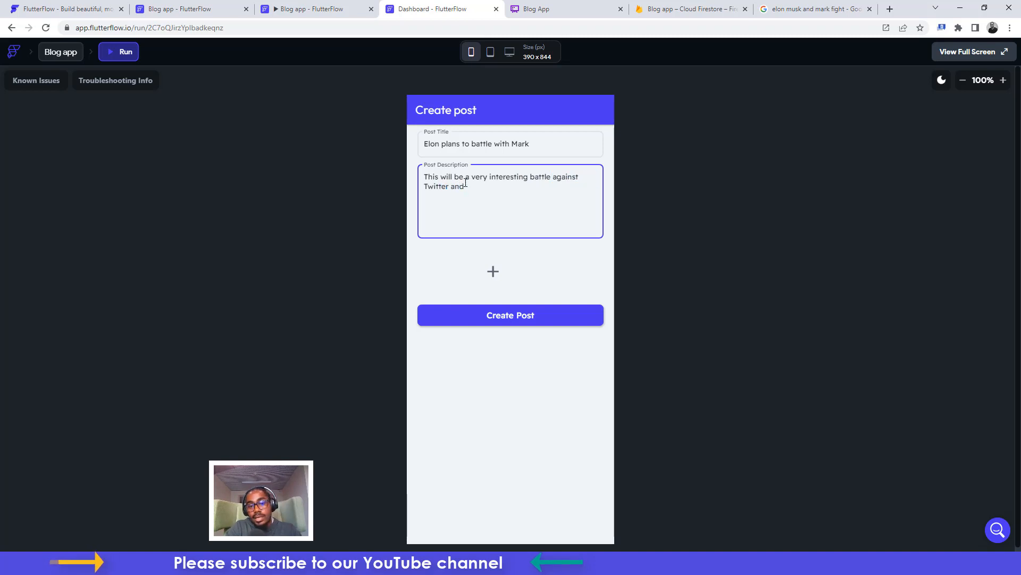
type(" Thread")
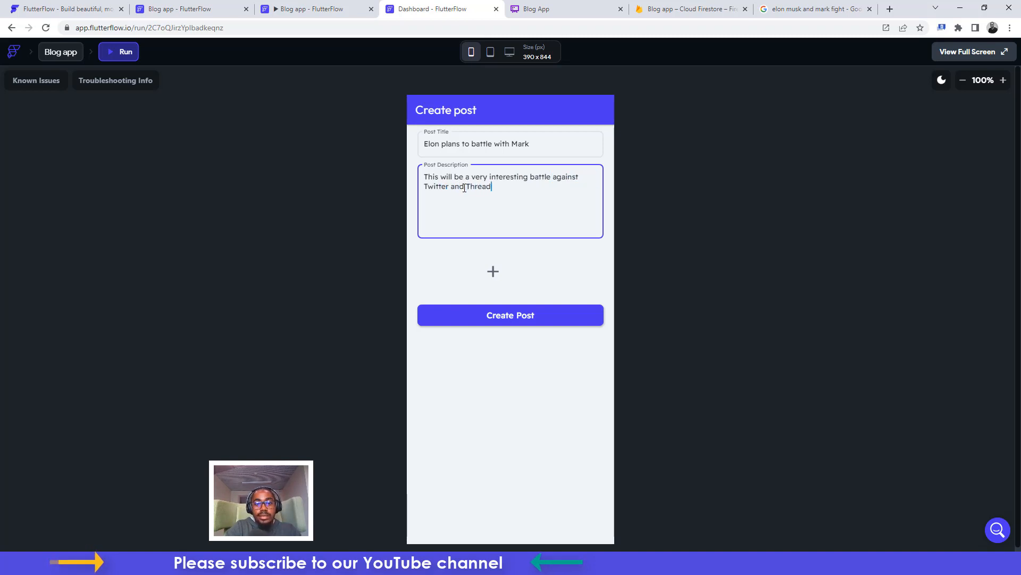
type("...")
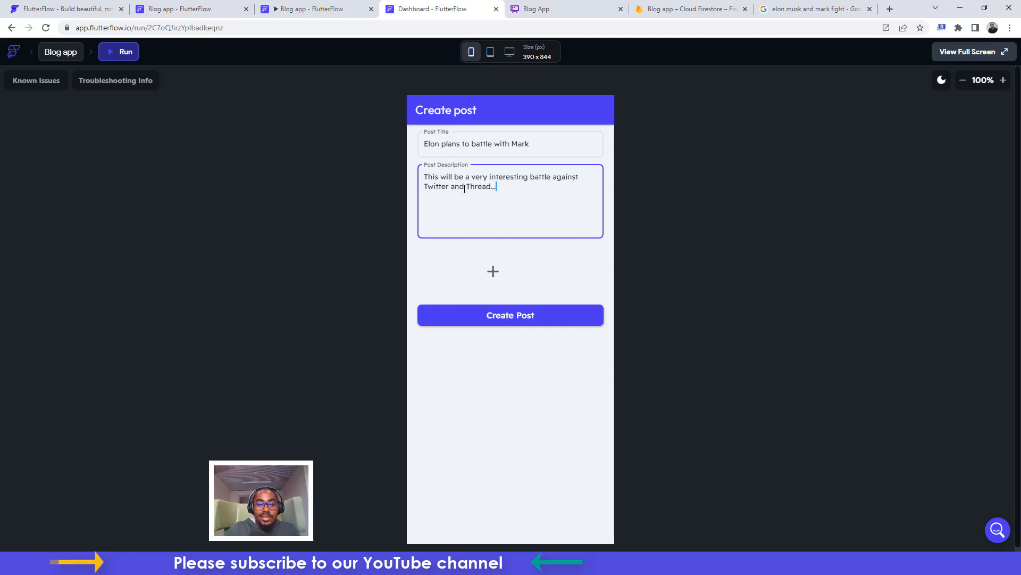
Attach elon and mark.jpg from the gallery as the post's image
left_click(493, 273)
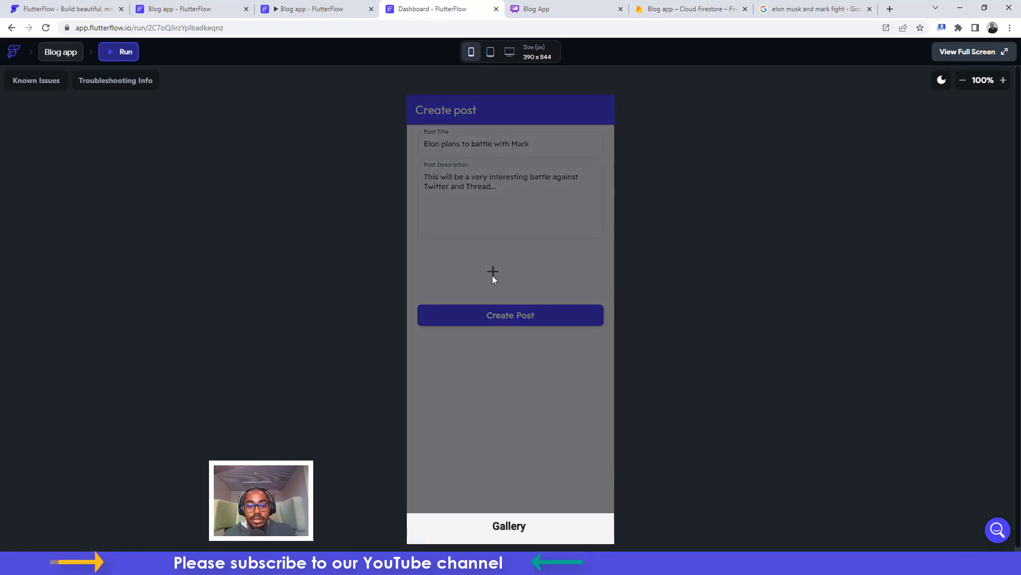
left_click(503, 534)
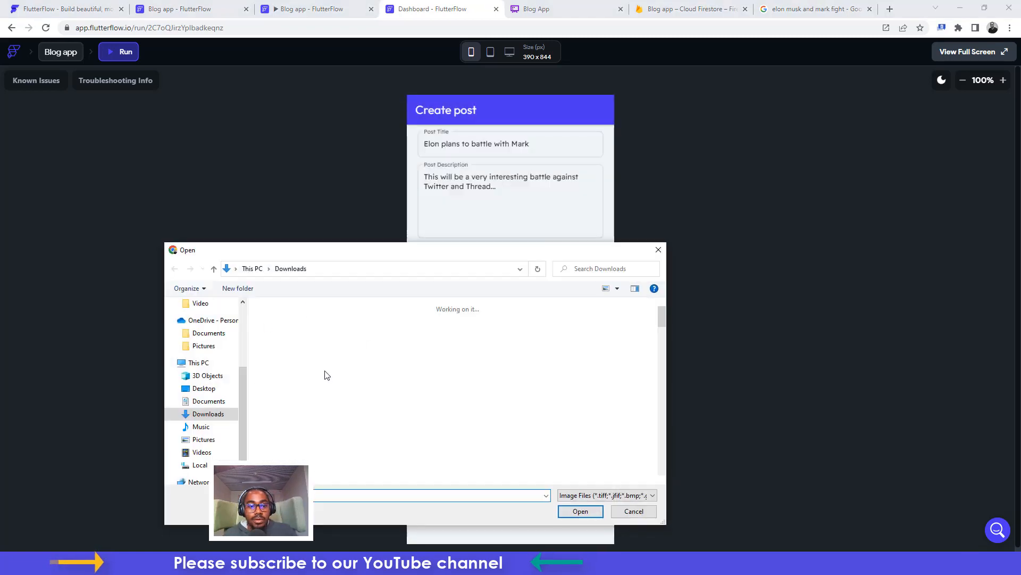
left_click(287, 343)
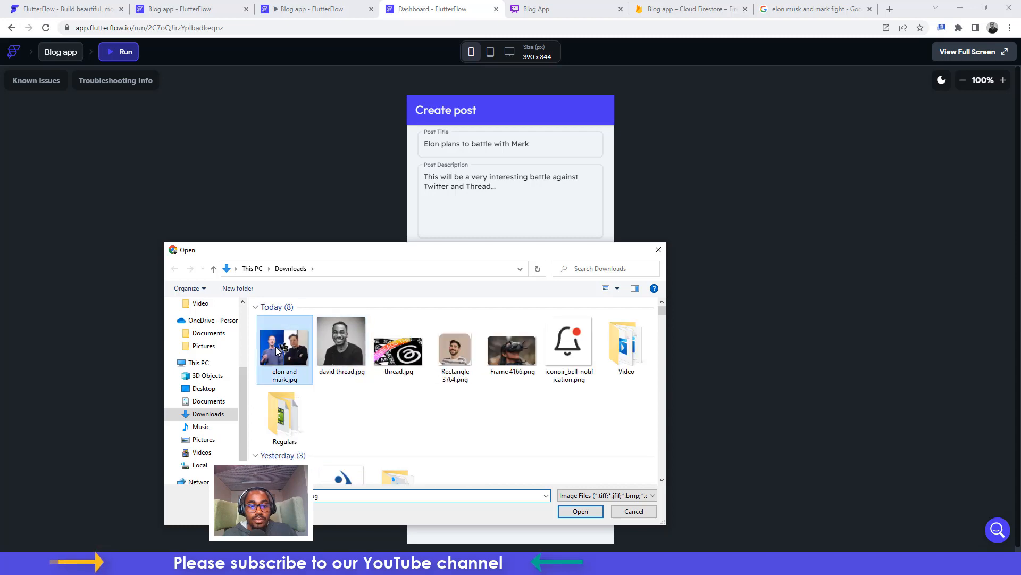
left_click(579, 511)
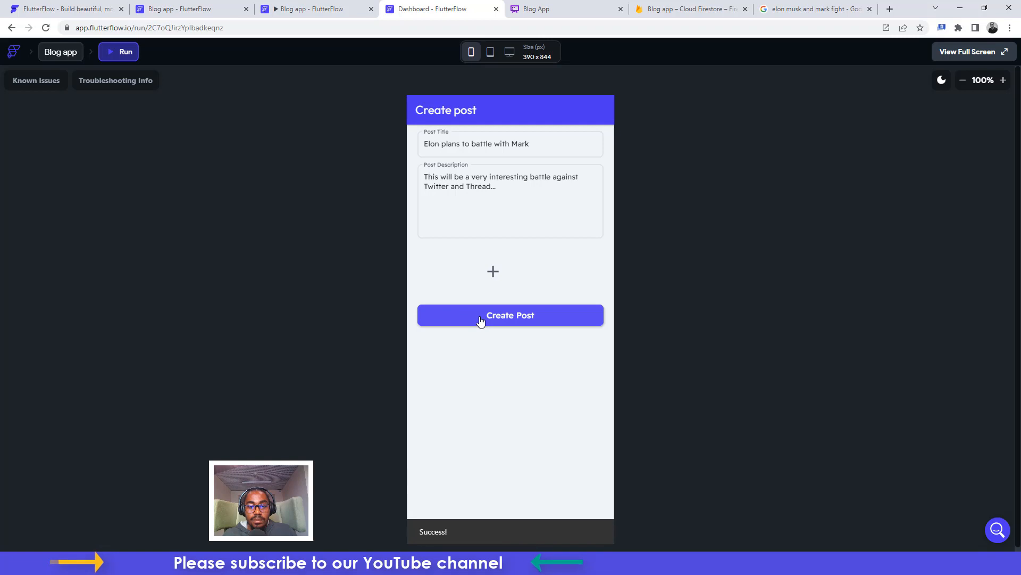
Publish the Elon post, open it, and close the duplicate Dashboard preview tab
left_click(505, 320)
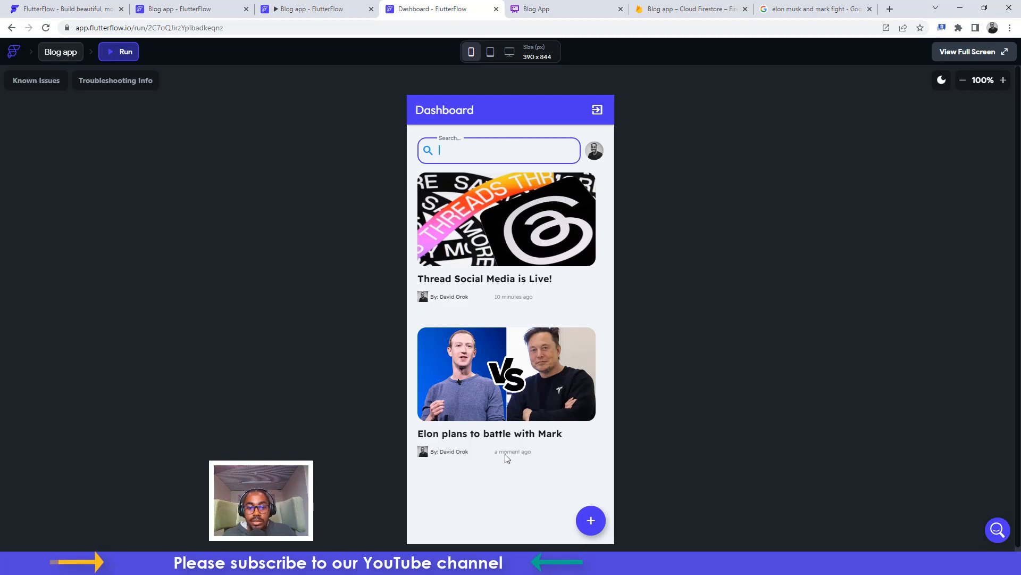
left_click(505, 372)
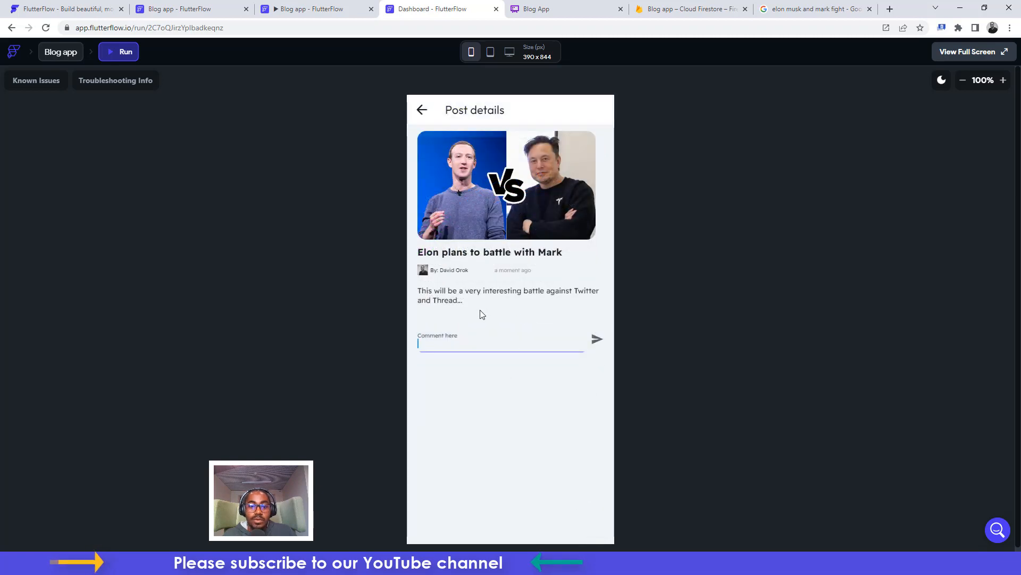
left_click(294, 4)
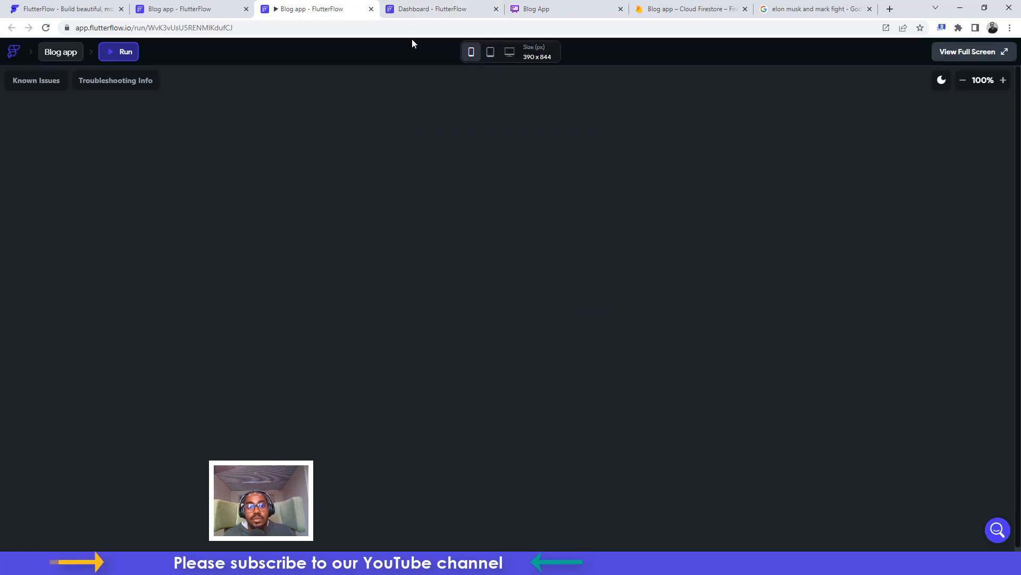
left_click(419, 5)
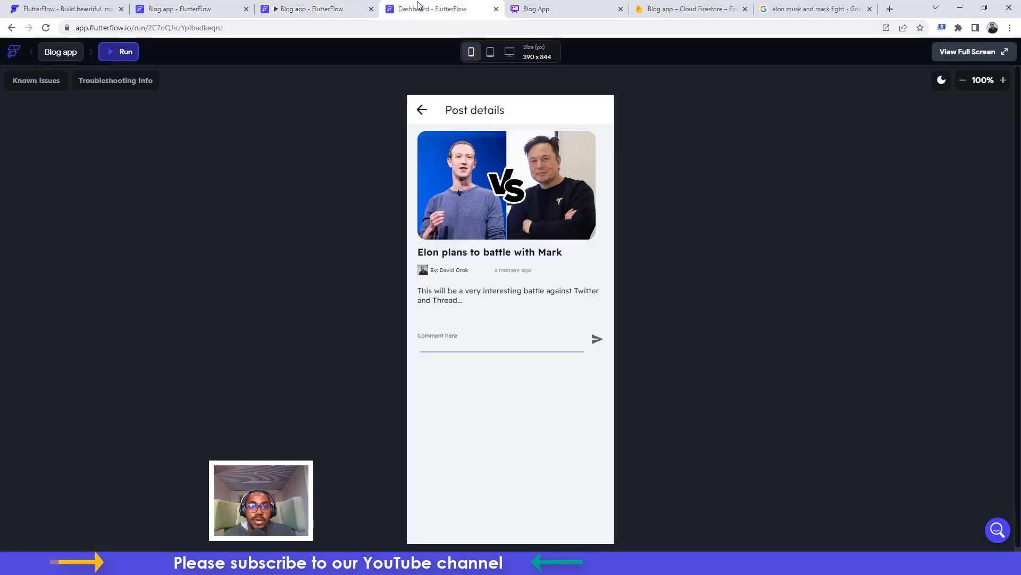
left_click(496, 9)
left_click(331, 12)
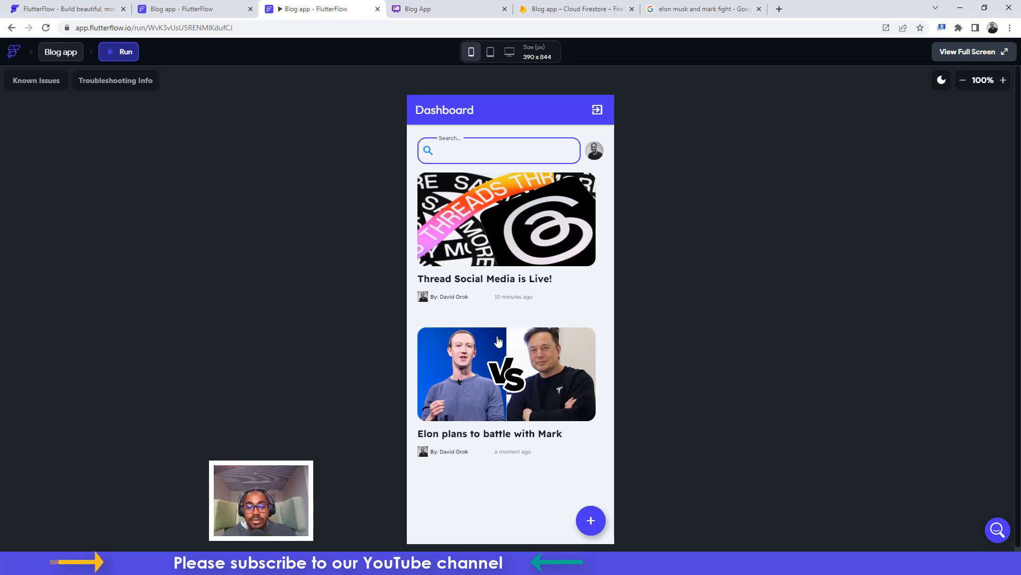
View the Threads post, then go back and reopen the Elon plans to battle with Mark post
left_click(492, 222)
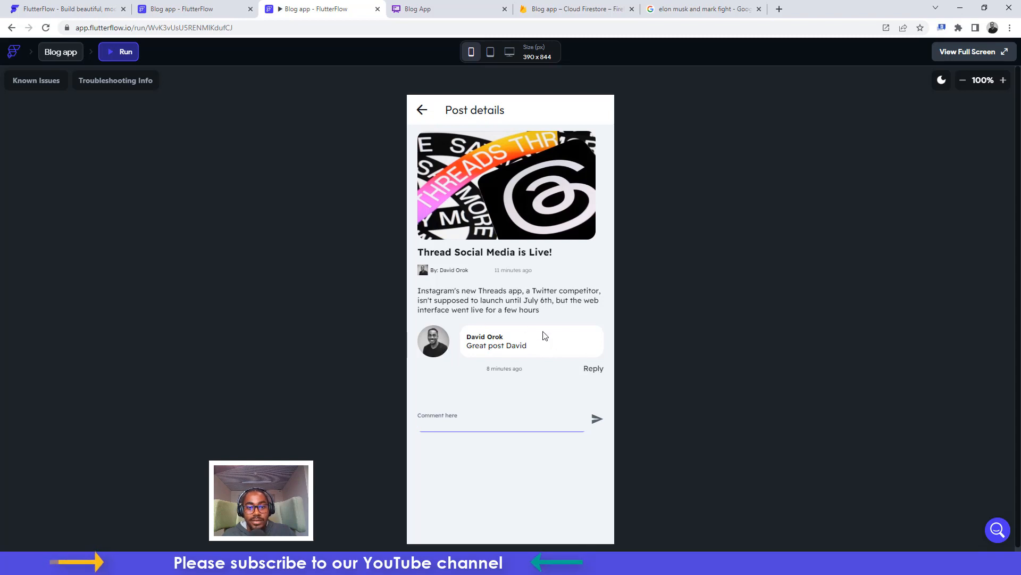
left_click(422, 109)
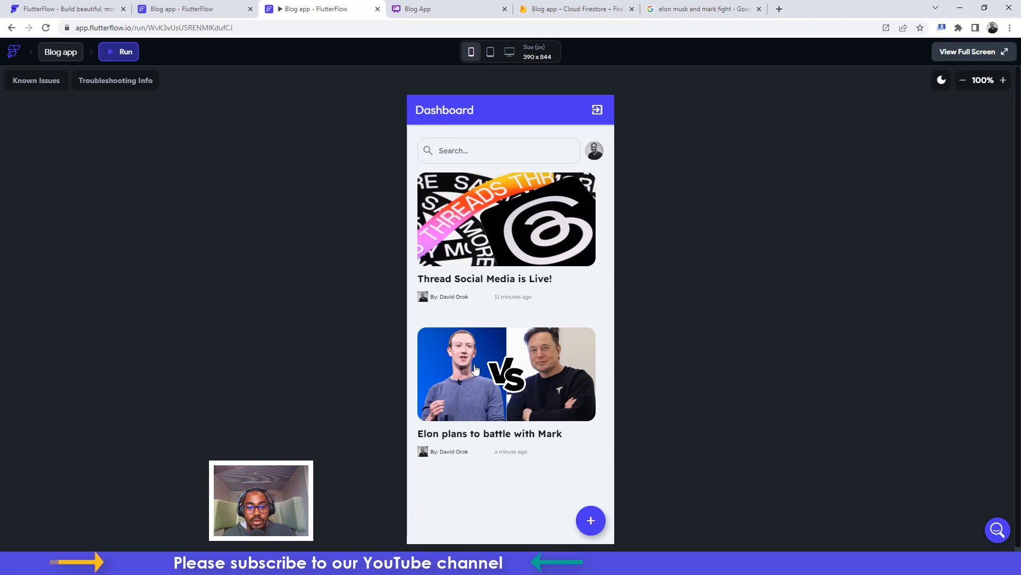
left_click(480, 383)
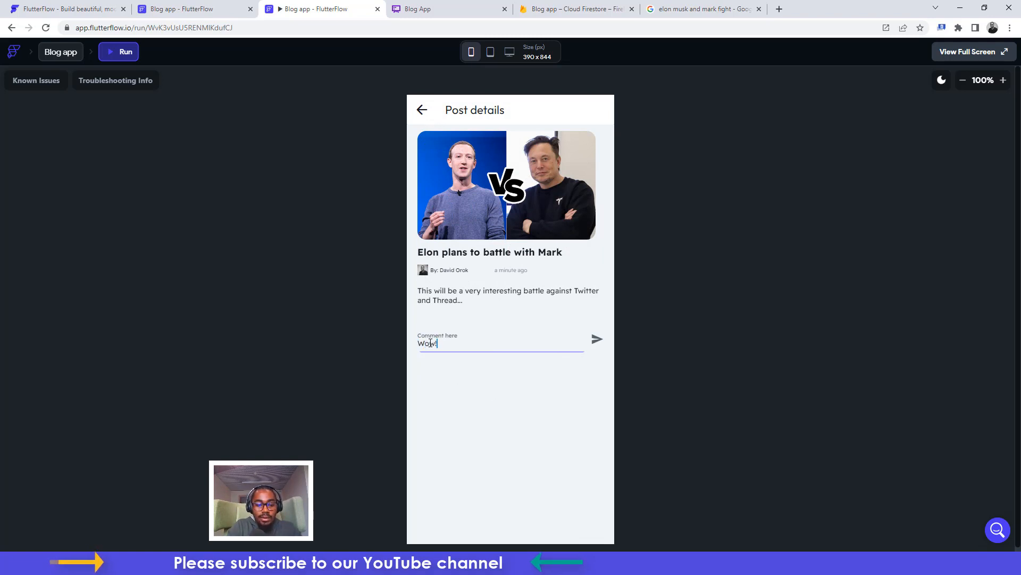
Post the comment 'Wow! I can't wait to see the match. lol!' and return to the Dashboard
type("Wow! I can")
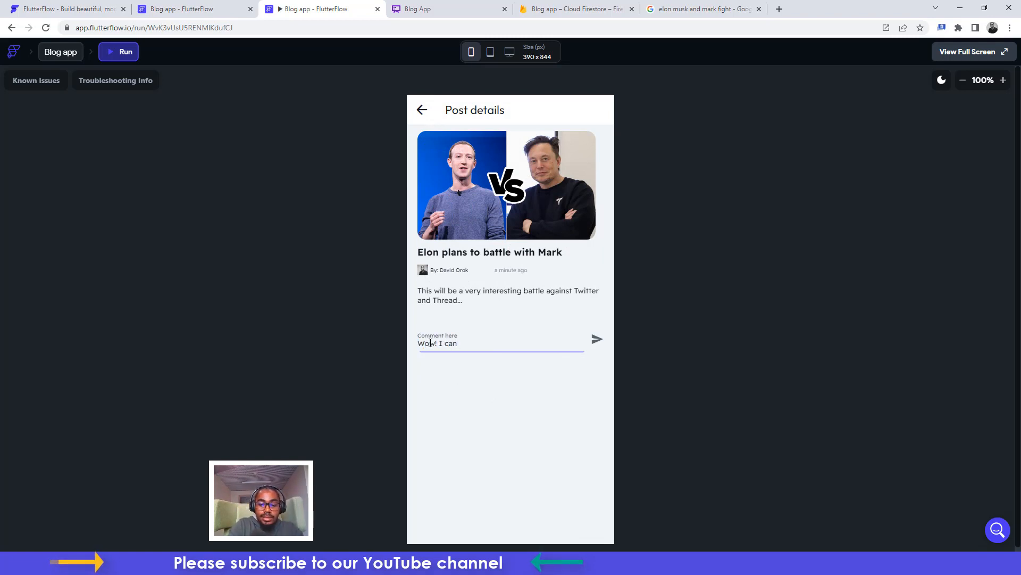
type("'t wai")
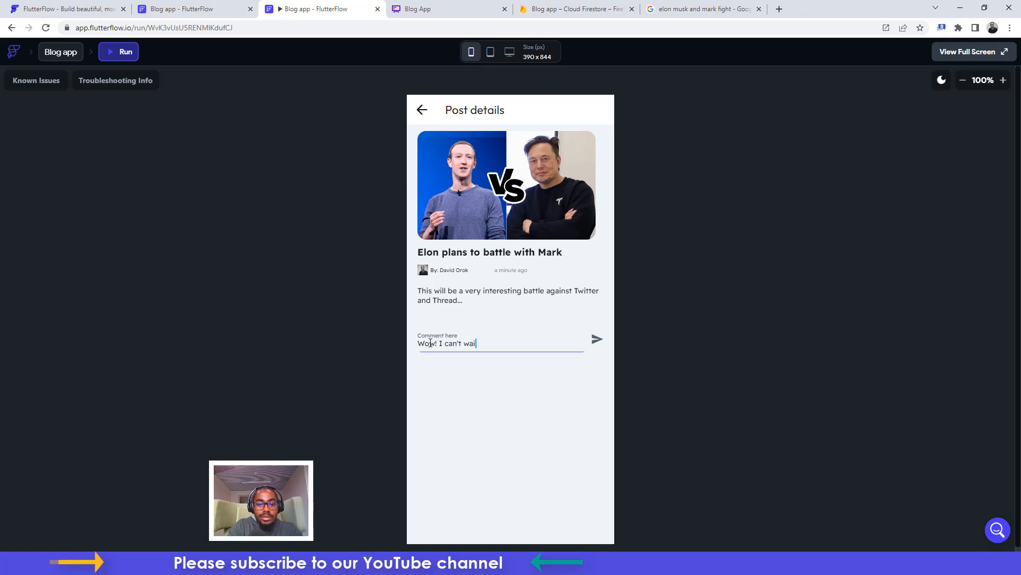
type("t to see the match.")
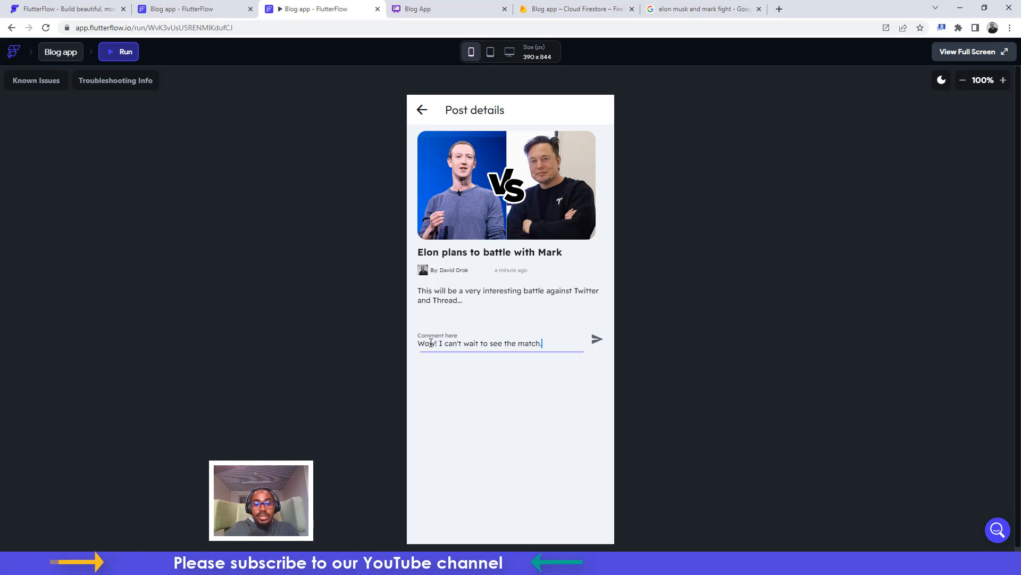
type(" lol!")
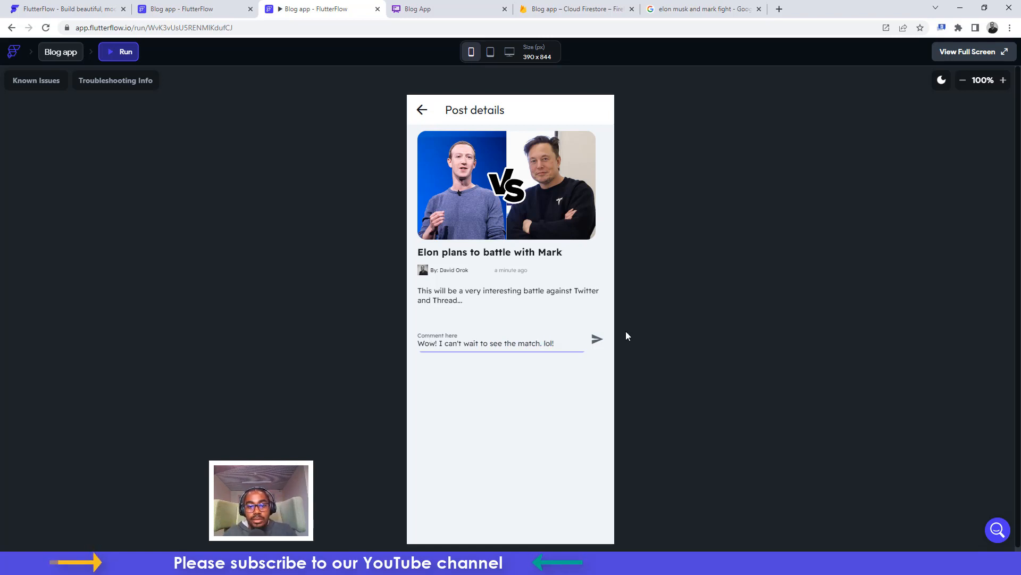
left_click(596, 338)
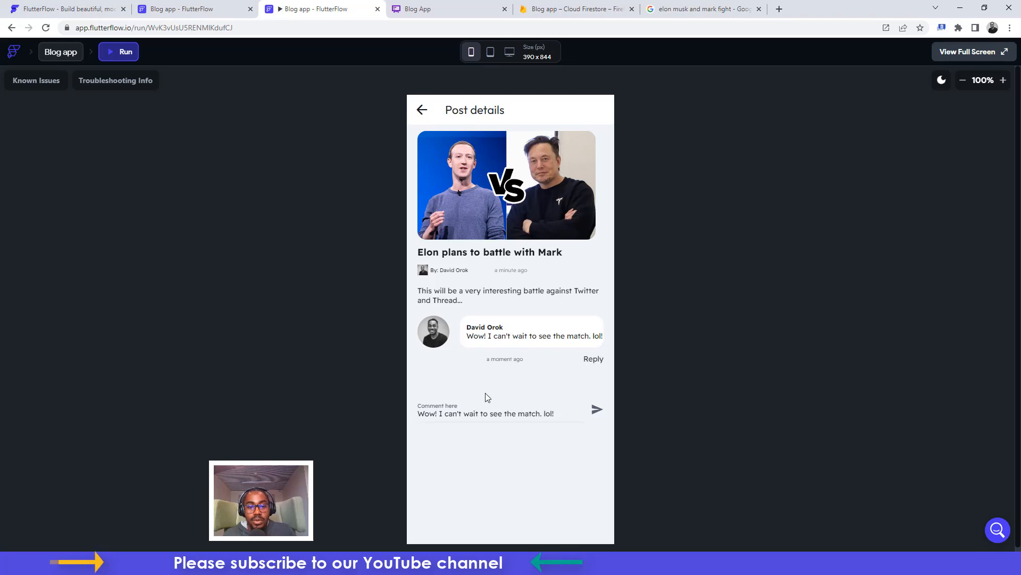
left_click(423, 110)
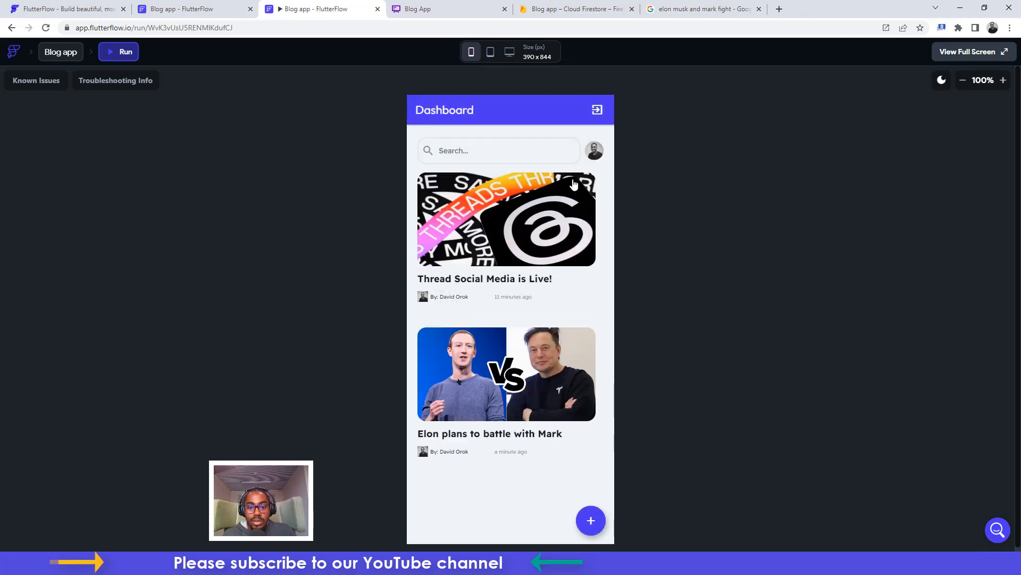
Log out the first user and enter the new account's full name on the sign-up form
left_click(597, 113)
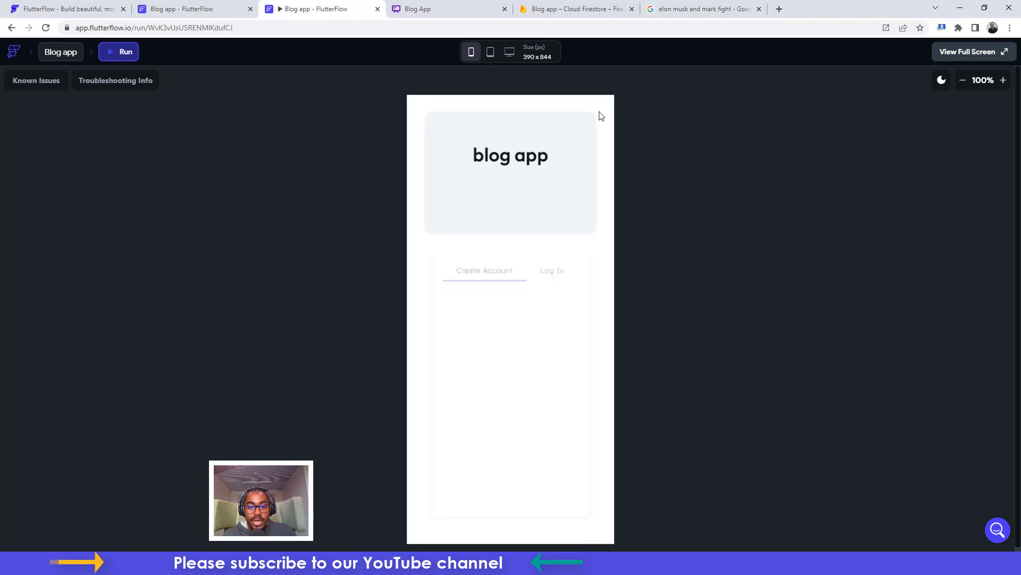
left_click(478, 292)
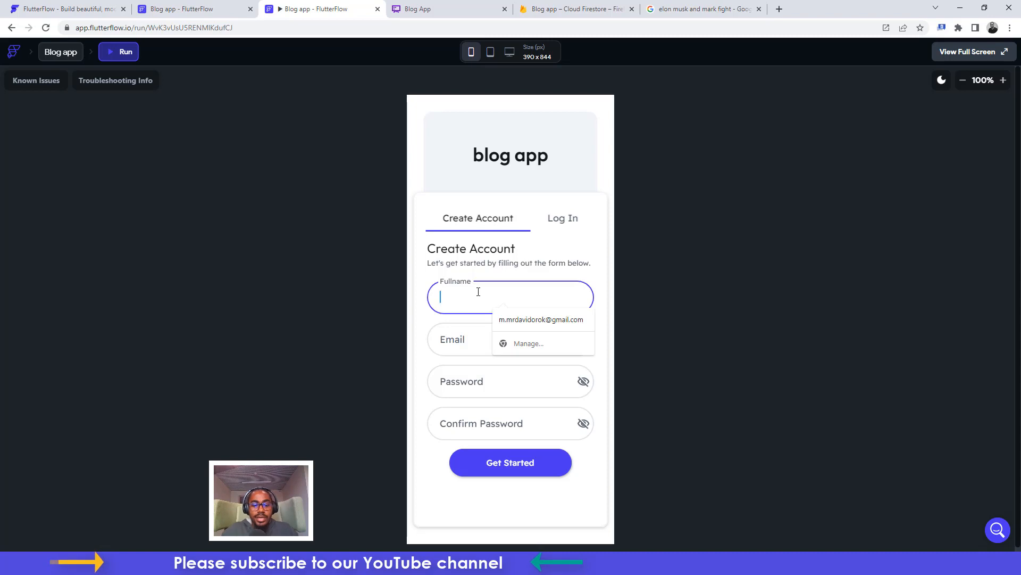
type("jane")
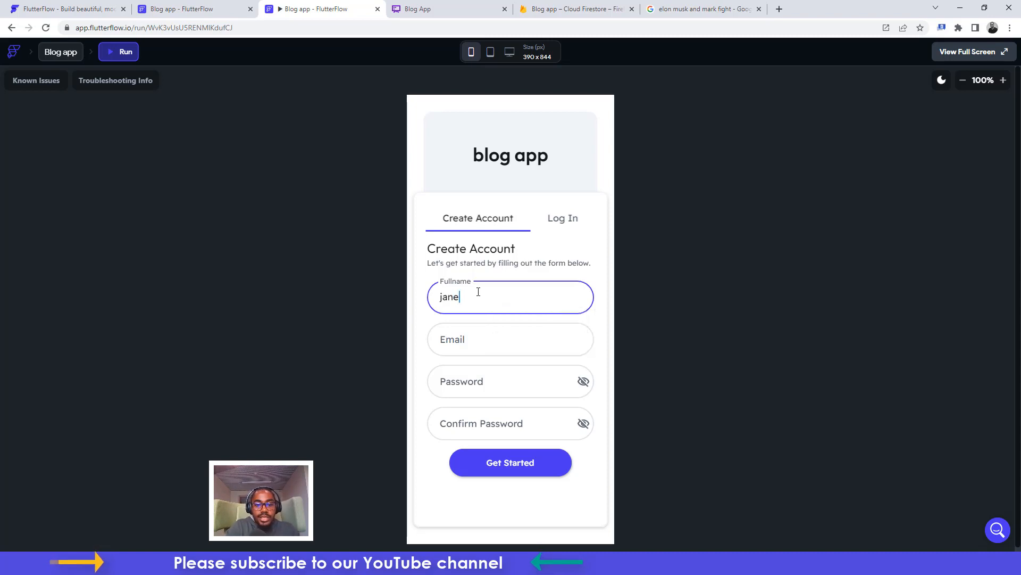
key("BackSpace")
key("BackSpace")
key("BackSpace")
key("BackSpace")
type("Jane")
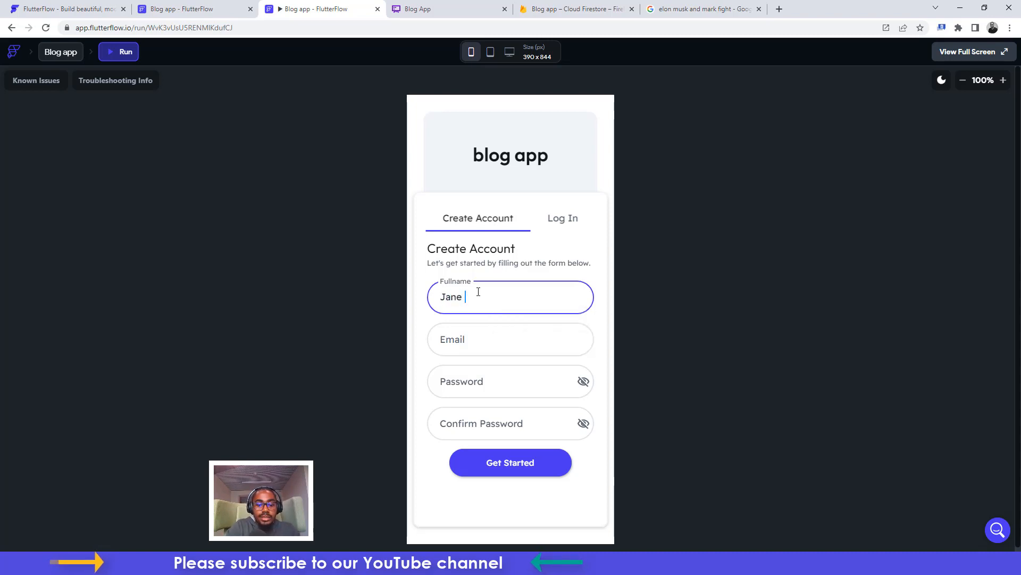
type(" Jane")
key("Tab")
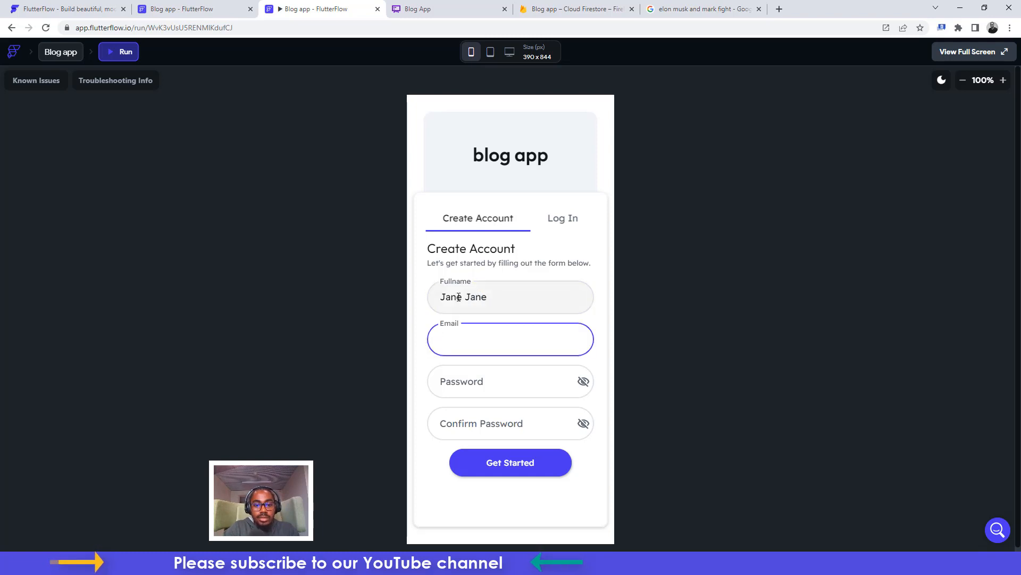
triple_click(459, 297)
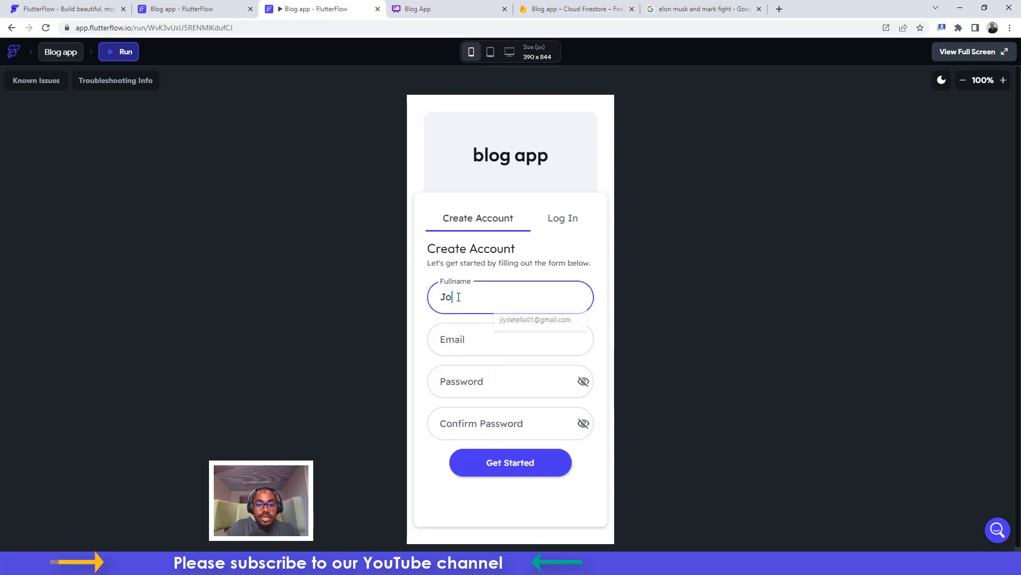
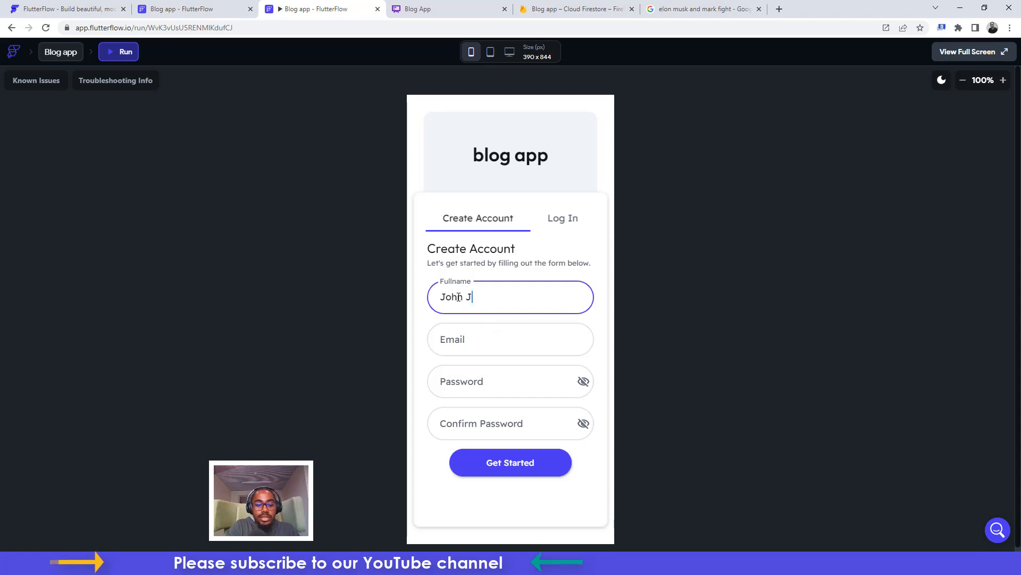
key("Tab")
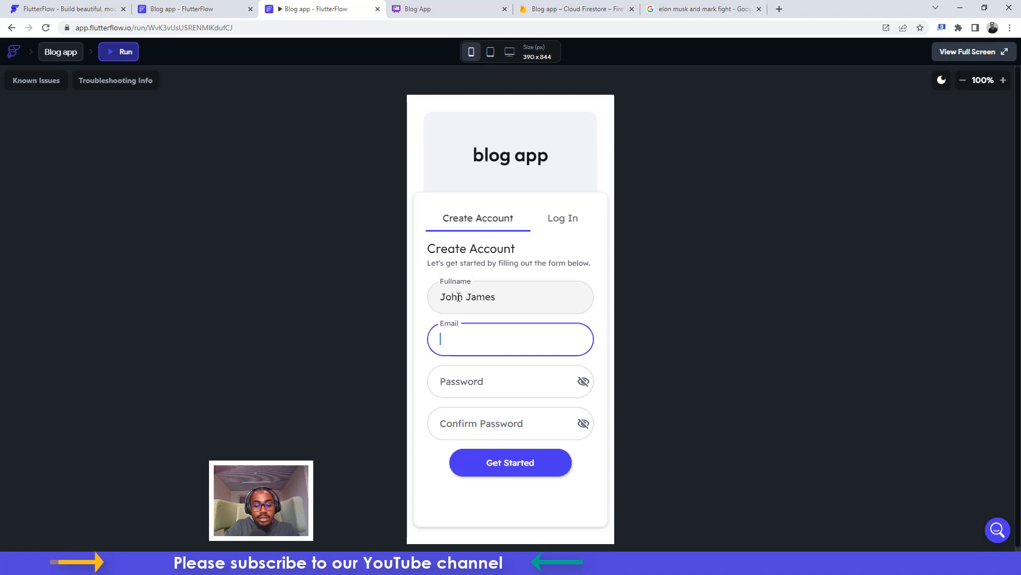
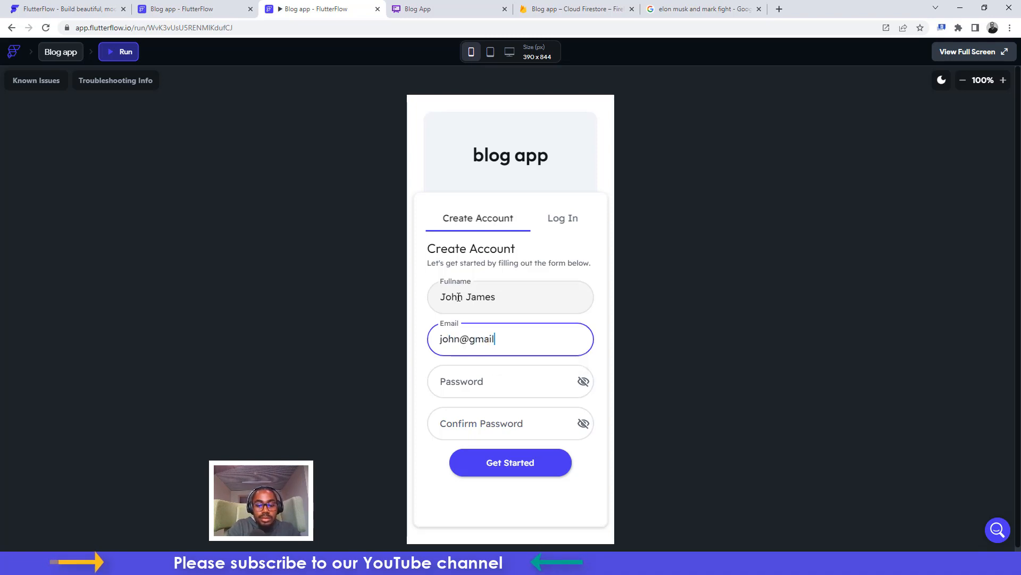
Enter the new account's e-mail and matching passwords, then submit the sign-up
key("Tab")
type("12")
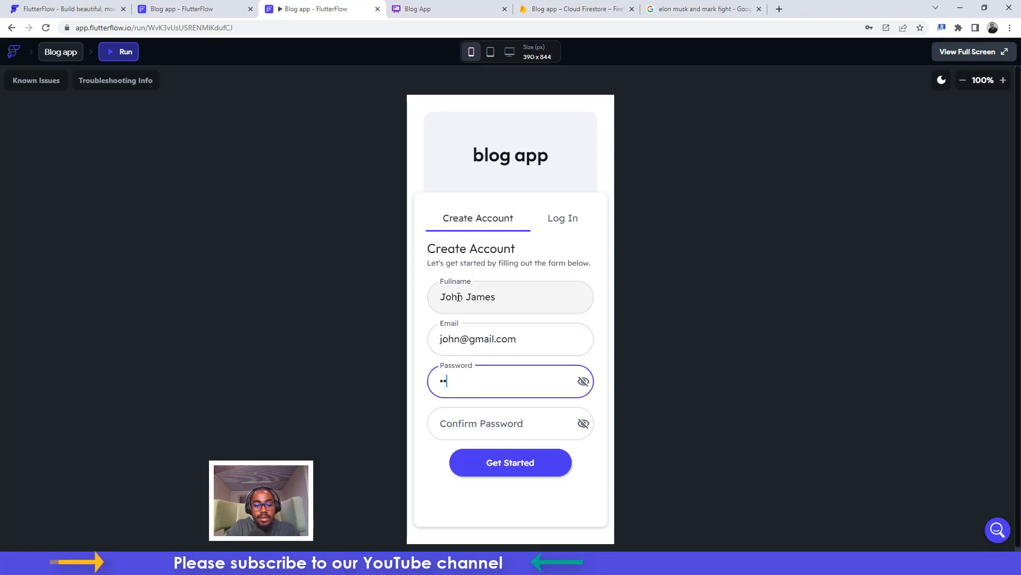
key("Tab")
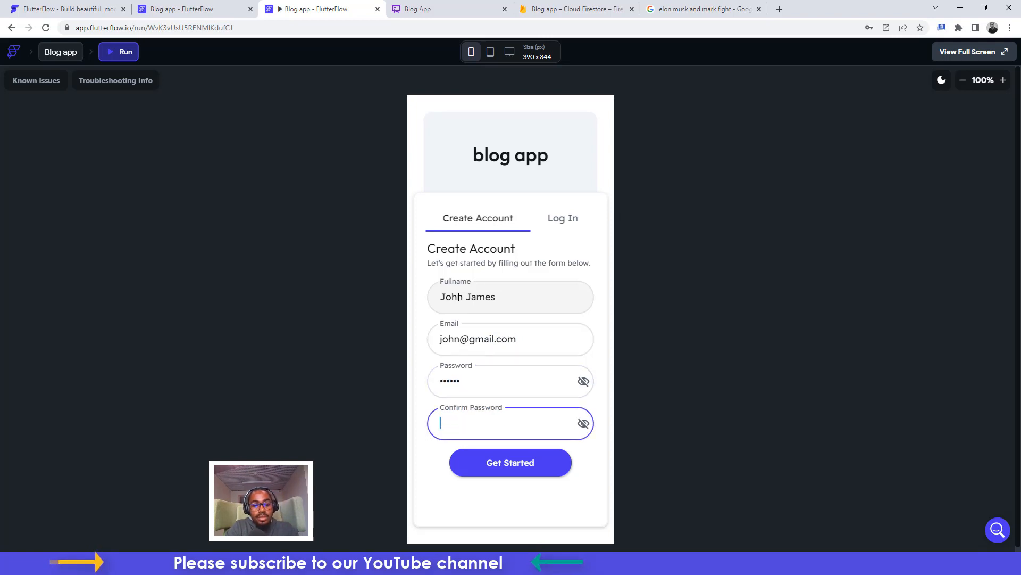
type("123456")
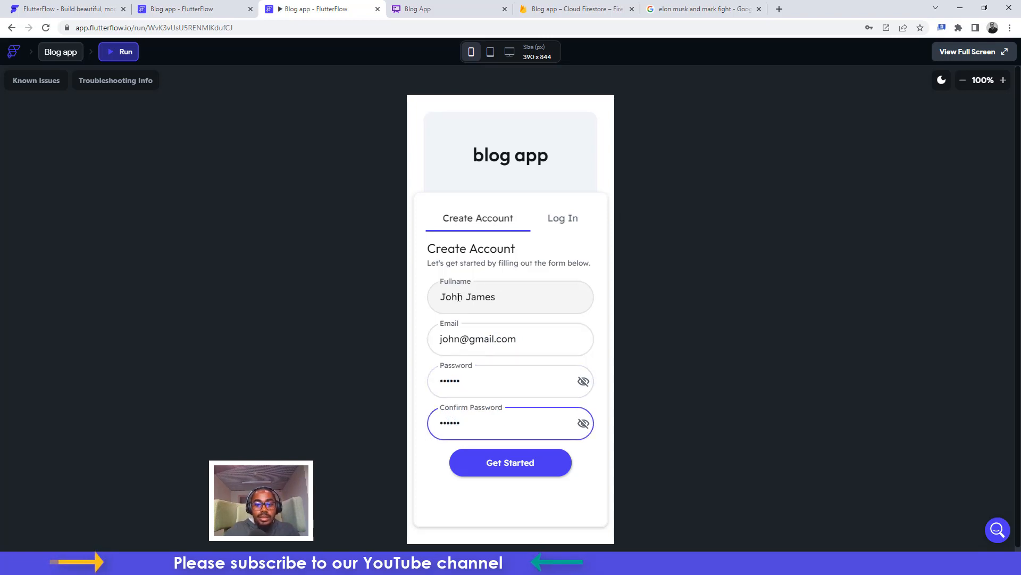
left_click(520, 474)
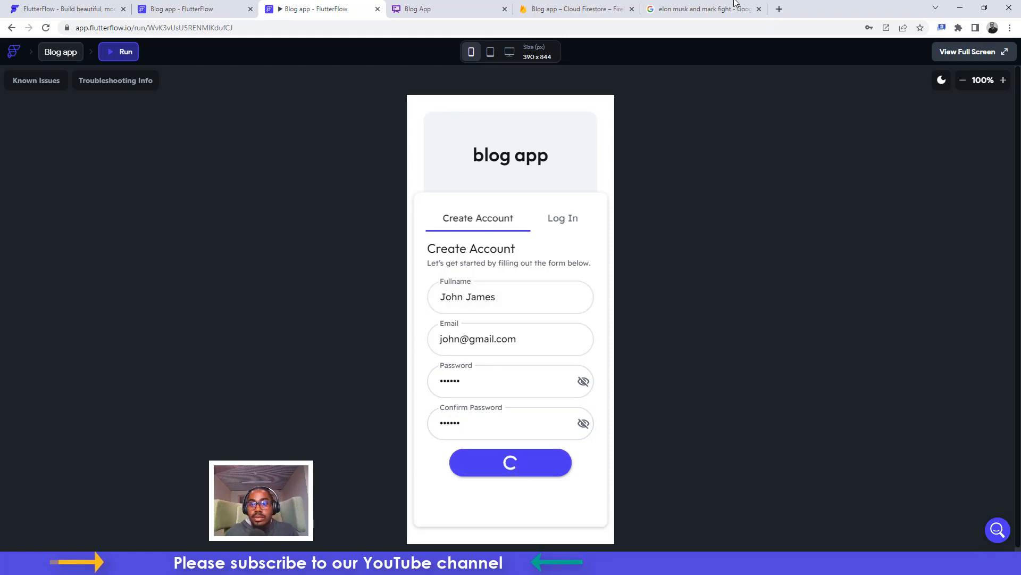
Search Google Images for 'john'
left_click(713, 6)
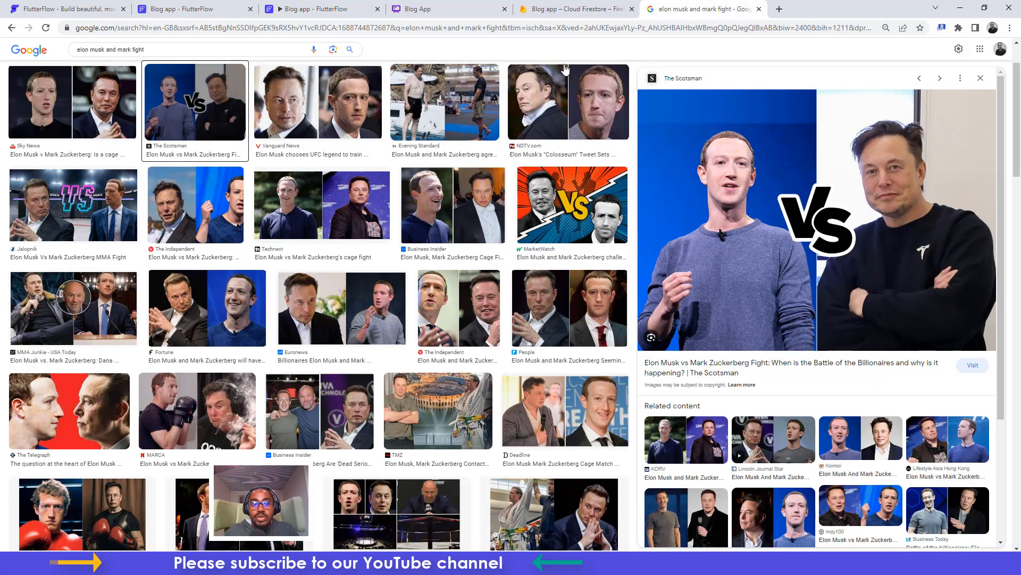
left_click(223, 45)
key("ctrl+a")
type("john")
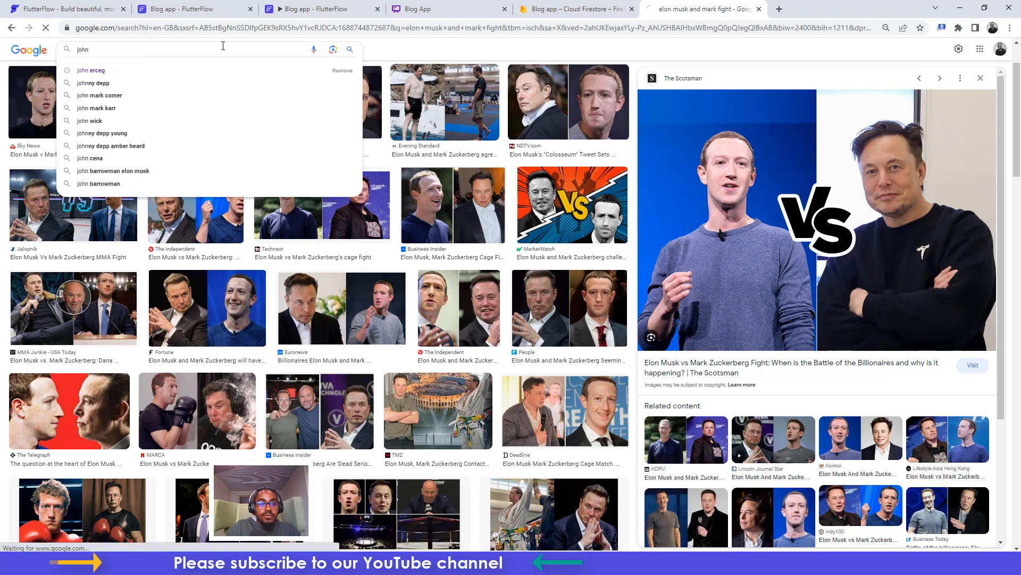
key("Return")
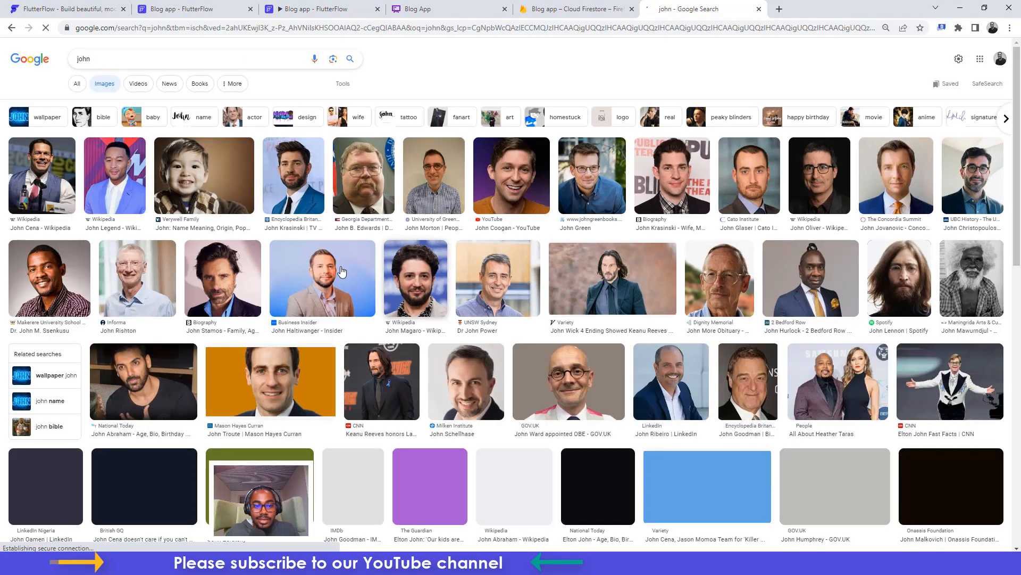
Preview two headshot results and cancel saving each of them
left_click(330, 271)
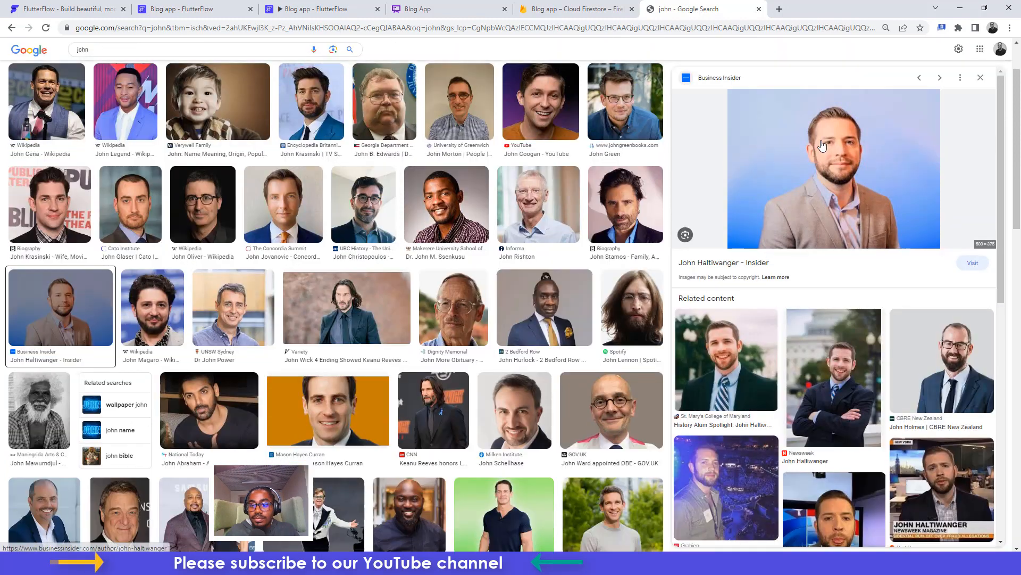
right_click(822, 144)
left_click(856, 258)
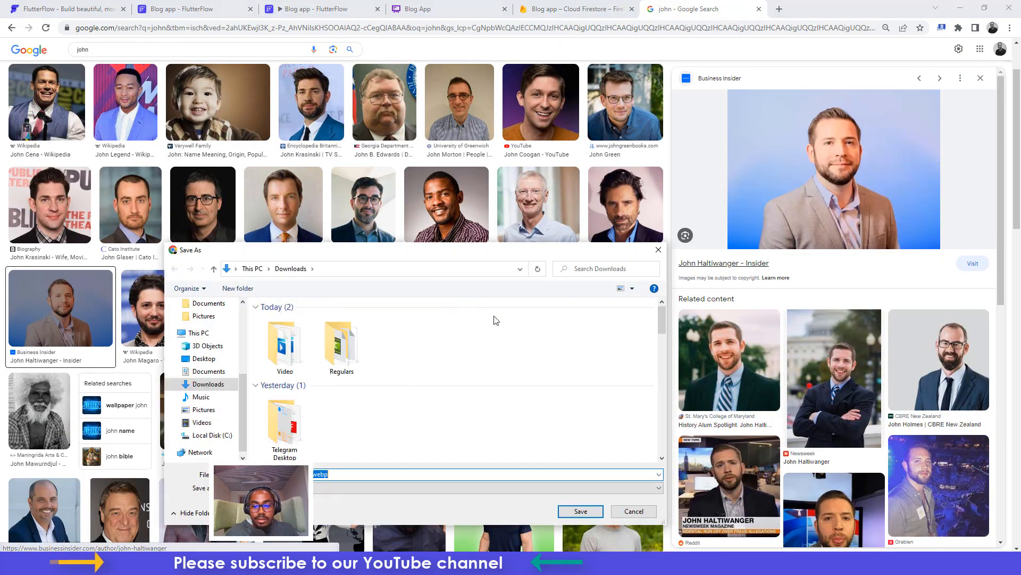
left_click(660, 251)
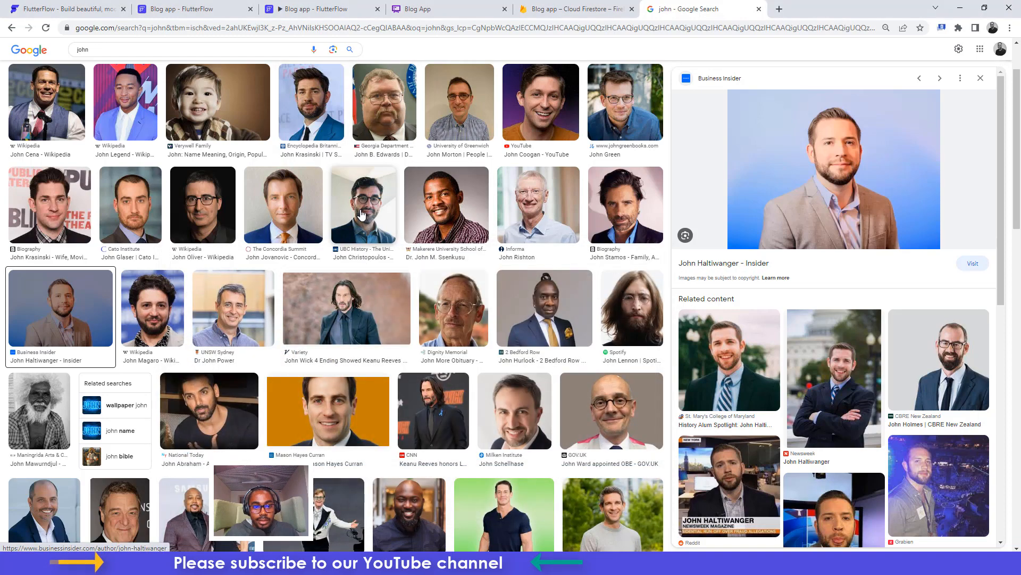
left_click(334, 316)
right_click(848, 161)
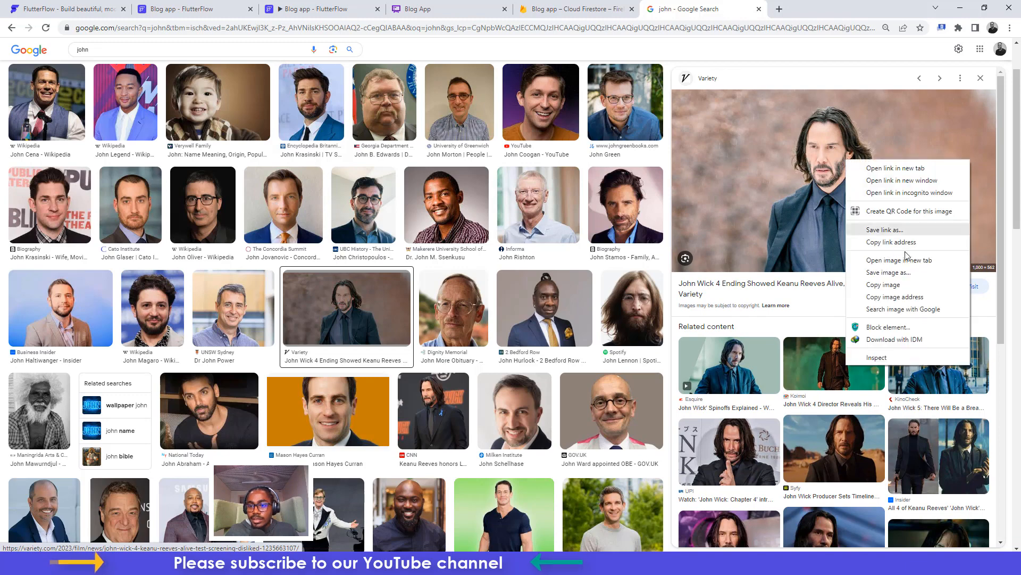
left_click(889, 273)
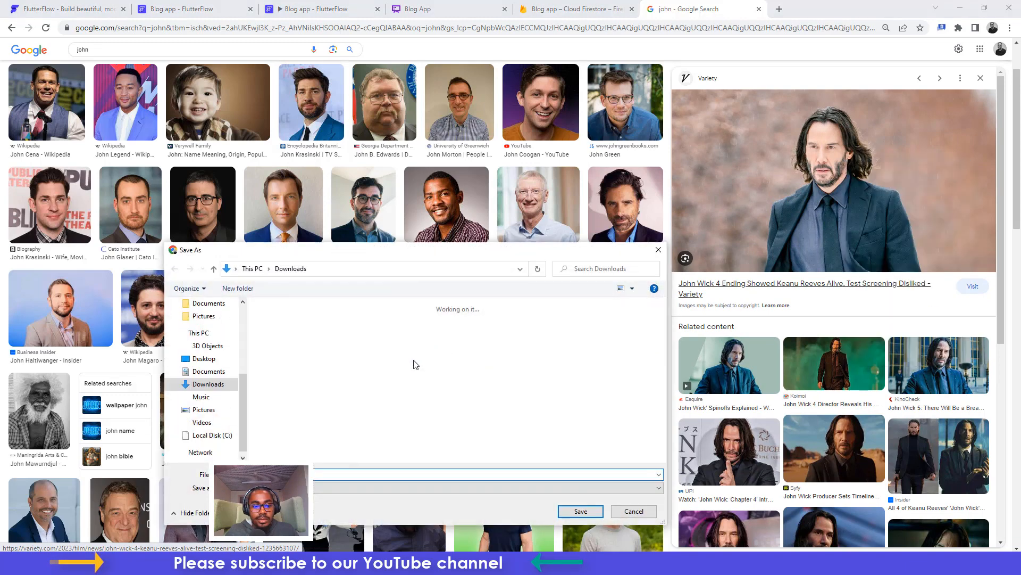
left_click(659, 250)
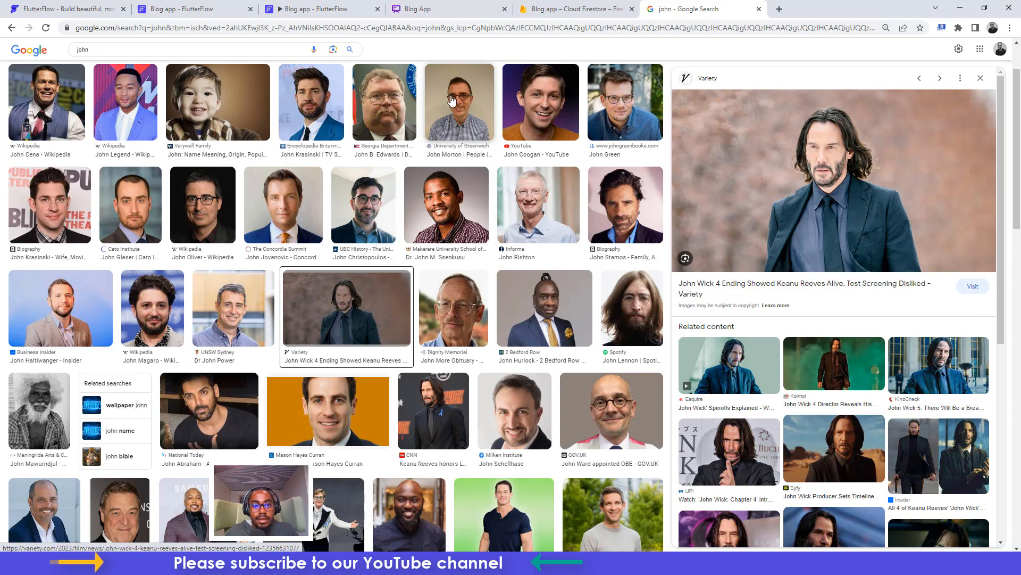
Save the smiling headshot portrait as john john.jpg
left_click(531, 97)
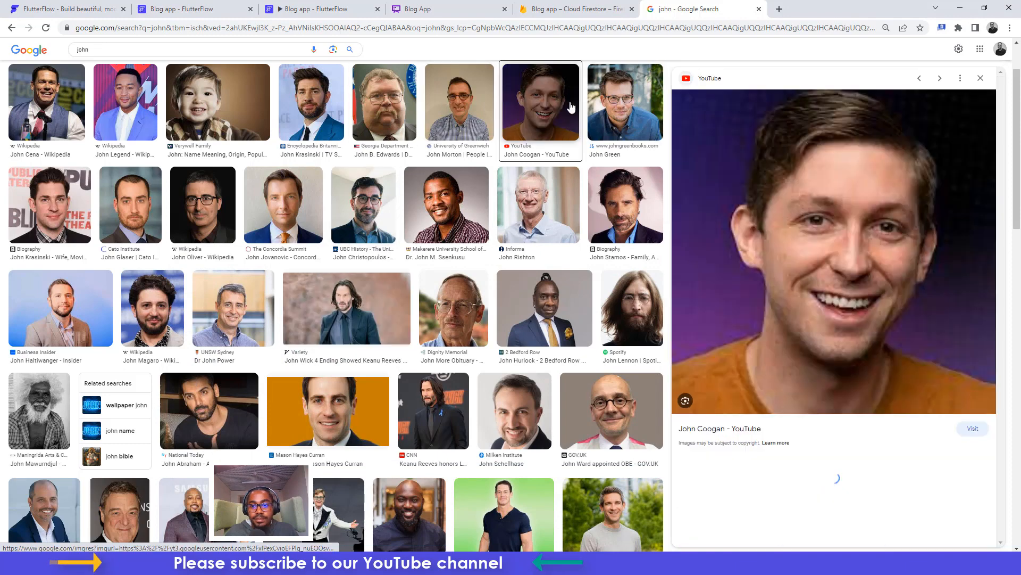
right_click(808, 203)
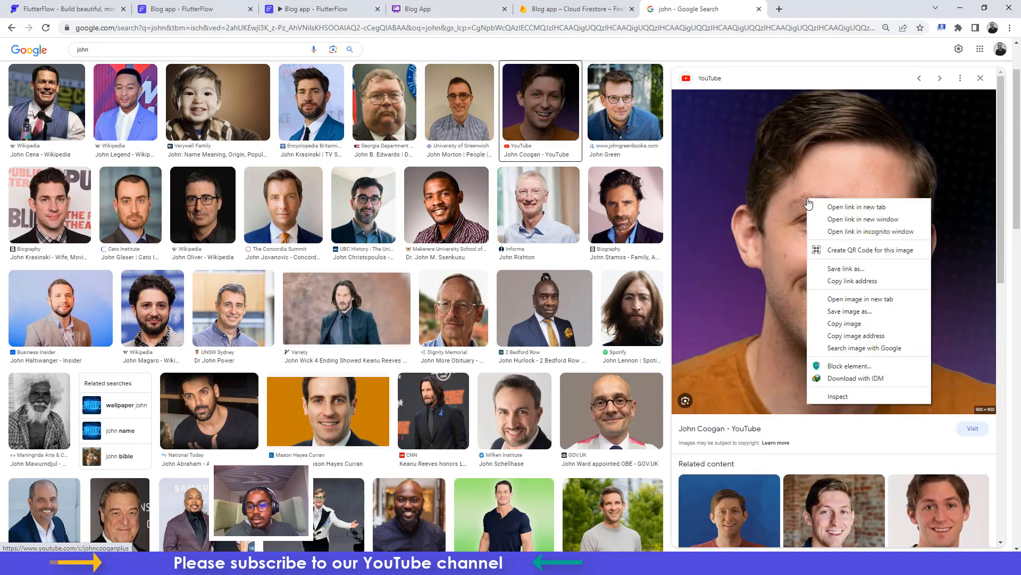
left_click(841, 319)
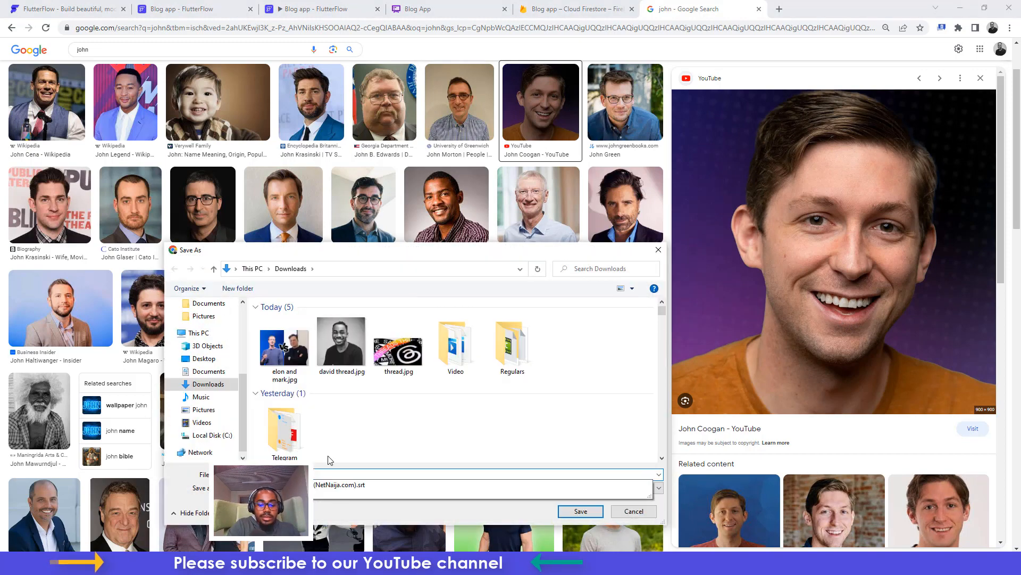
key("Return")
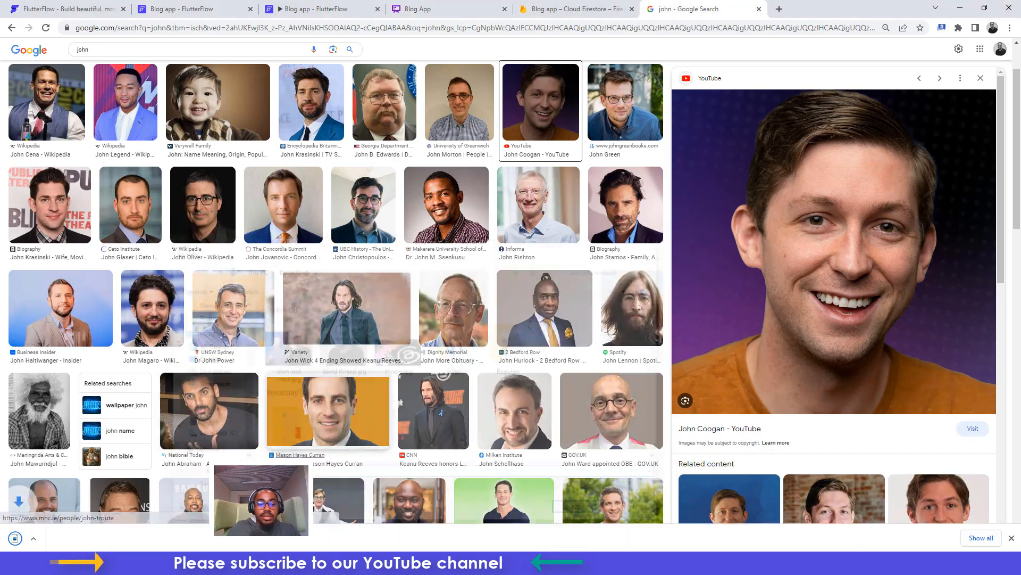
left_click(309, 7)
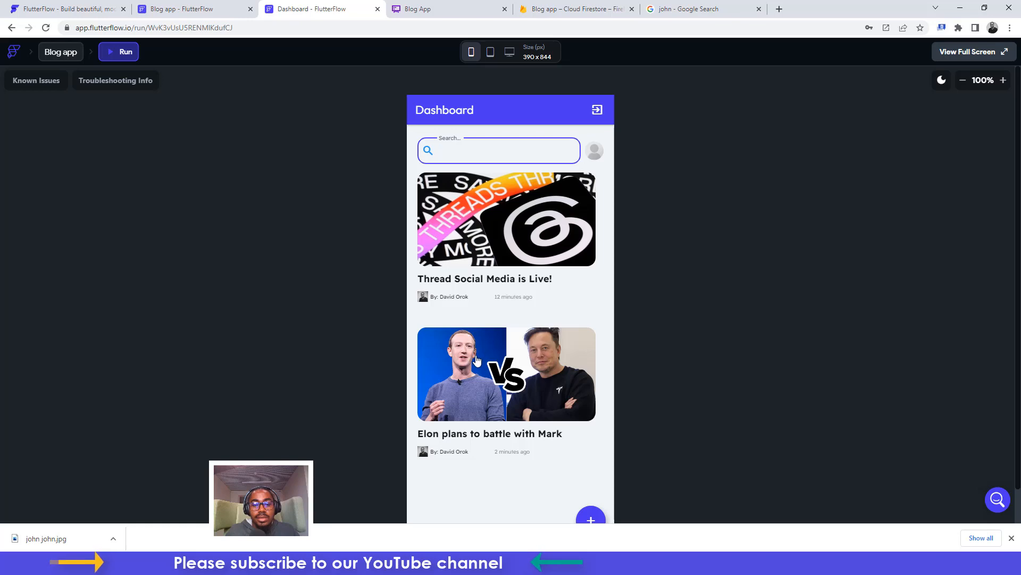
Upload john john.jpg from the gallery as the new account's profile photo
left_click(141, 6)
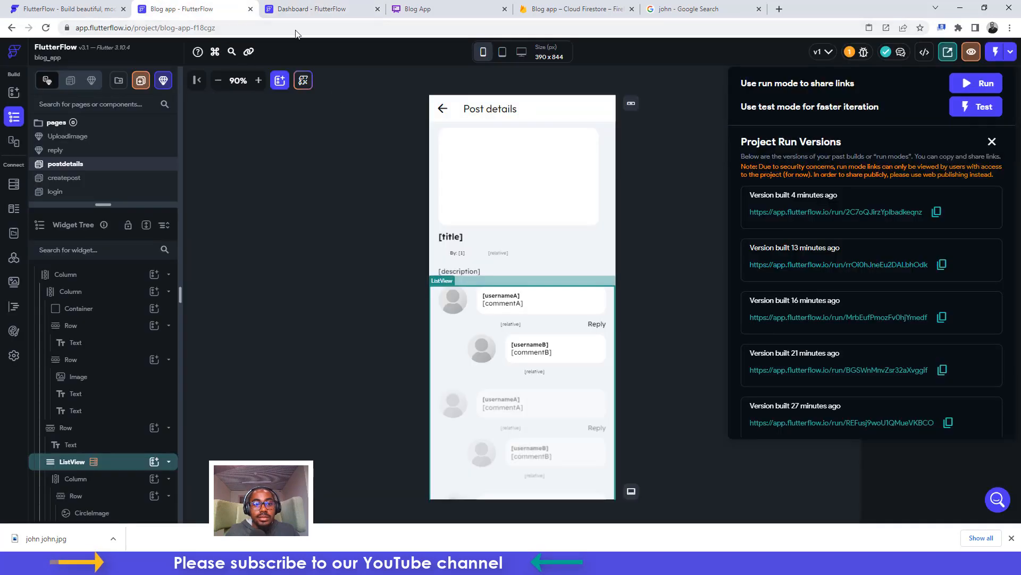
left_click(306, 9)
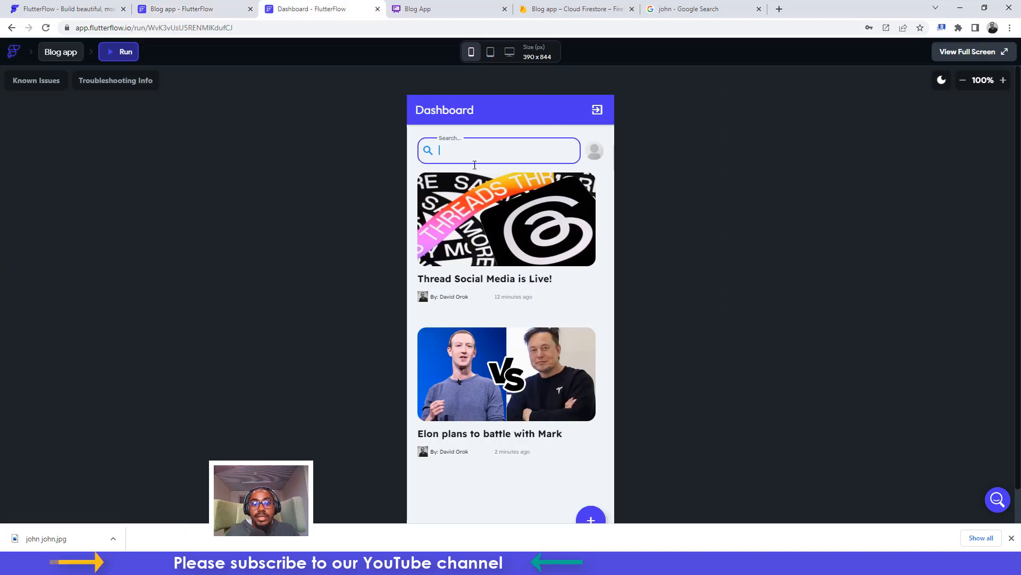
left_click(595, 155)
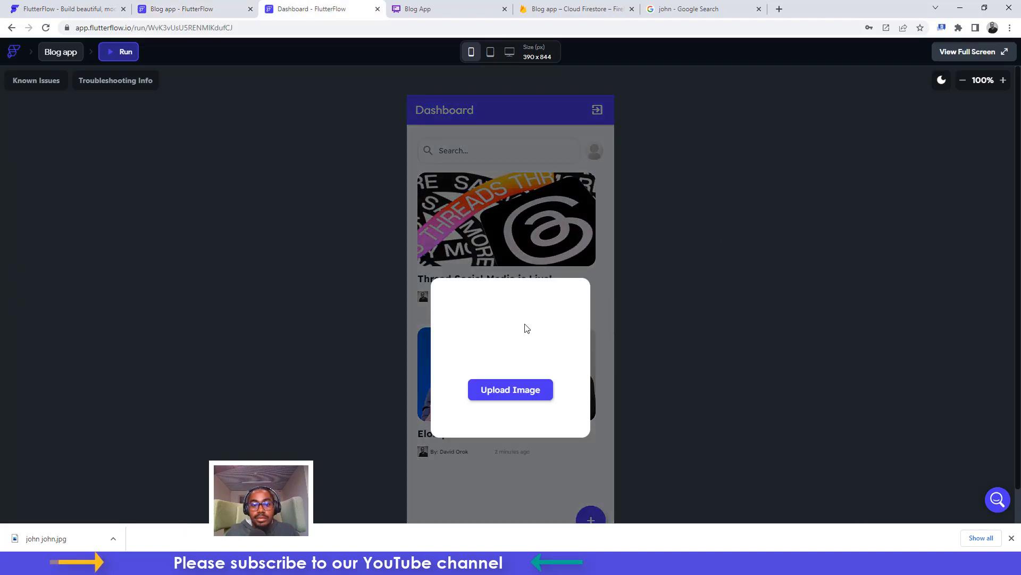
left_click(508, 389)
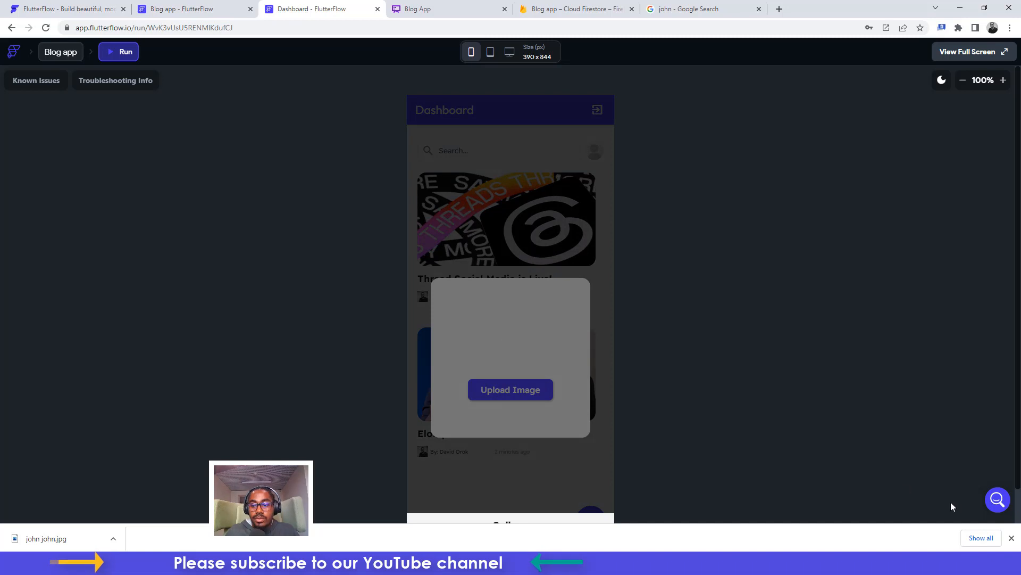
left_click(1012, 538)
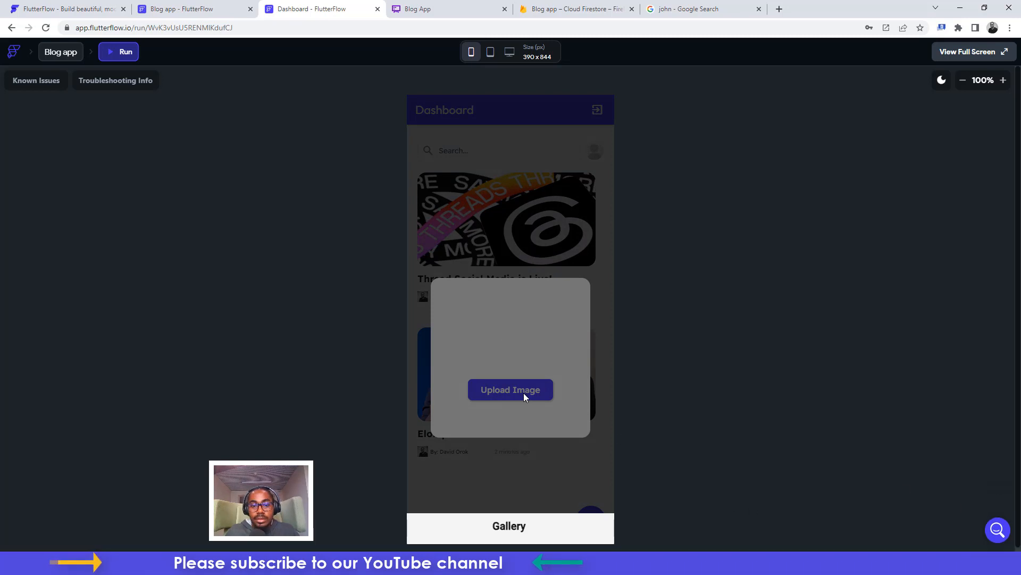
left_click(494, 526)
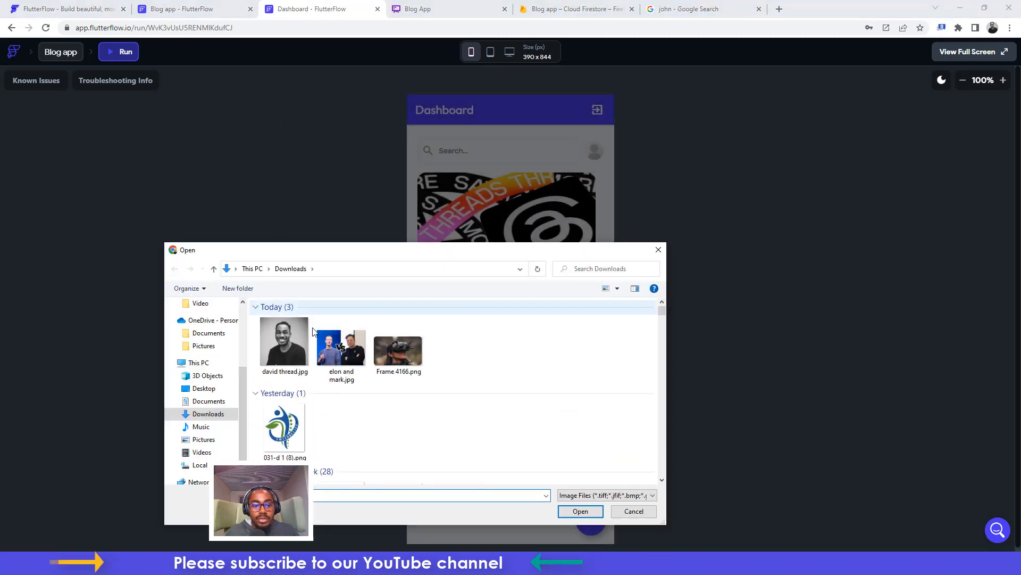
left_click(285, 348)
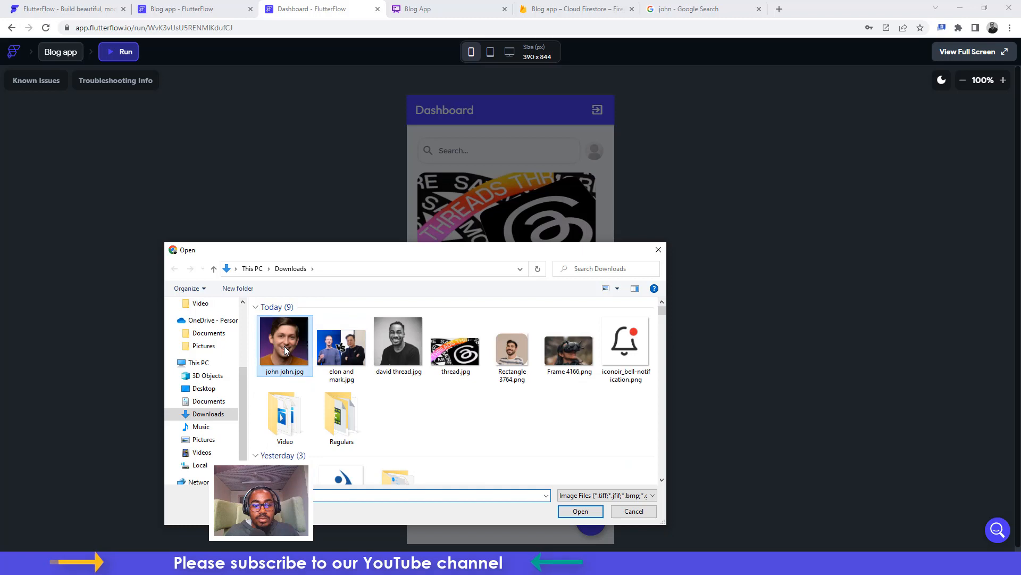
left_click(580, 511)
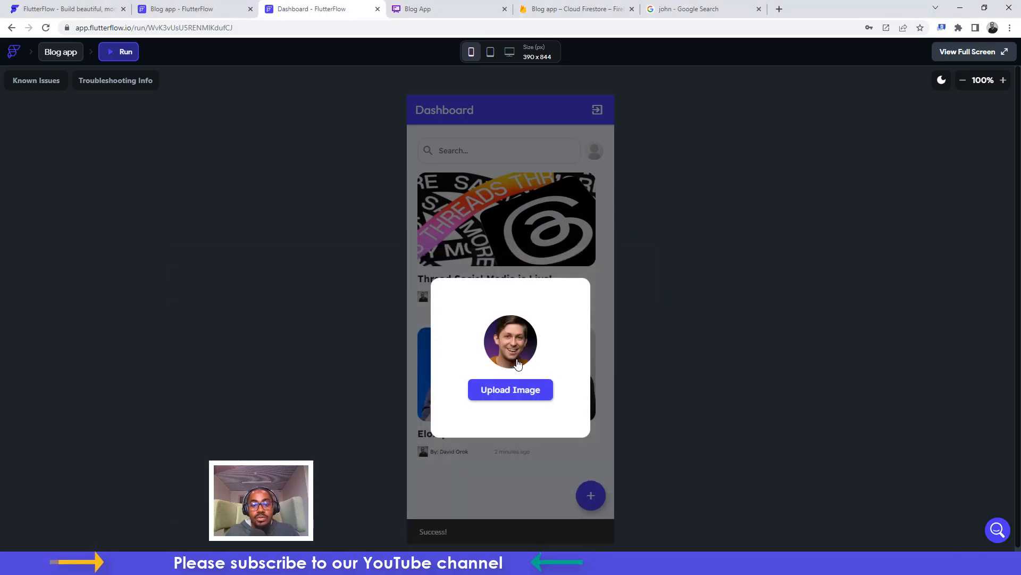
left_click(519, 398)
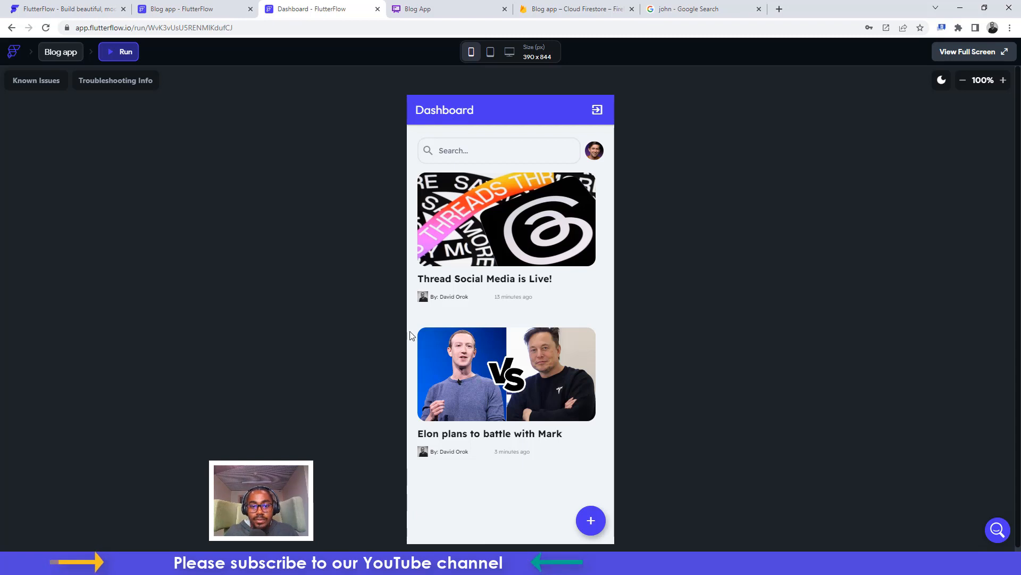
Reply 'Correct!' to the existing comment on the Threads post
left_click(490, 226)
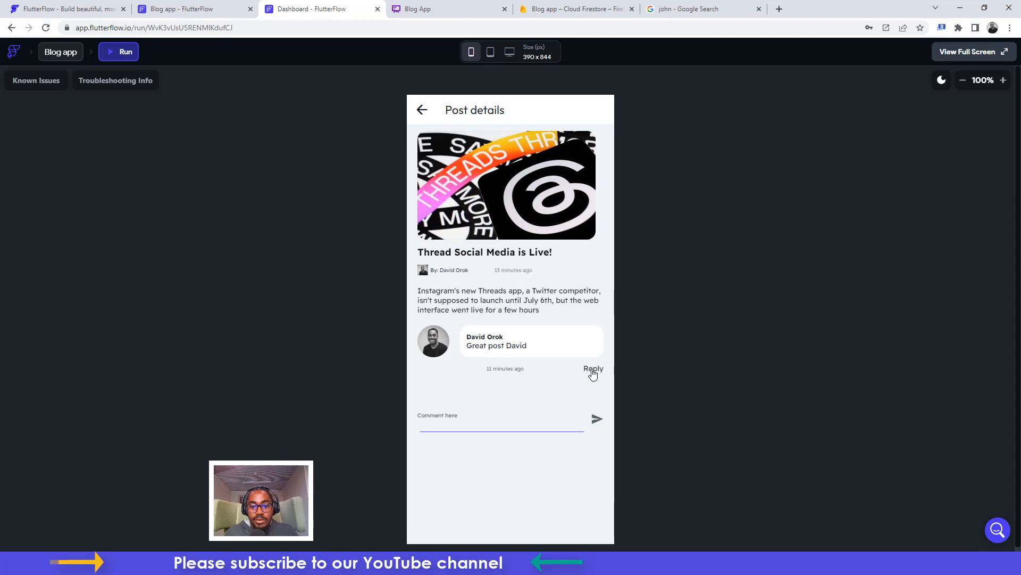
left_click(592, 372)
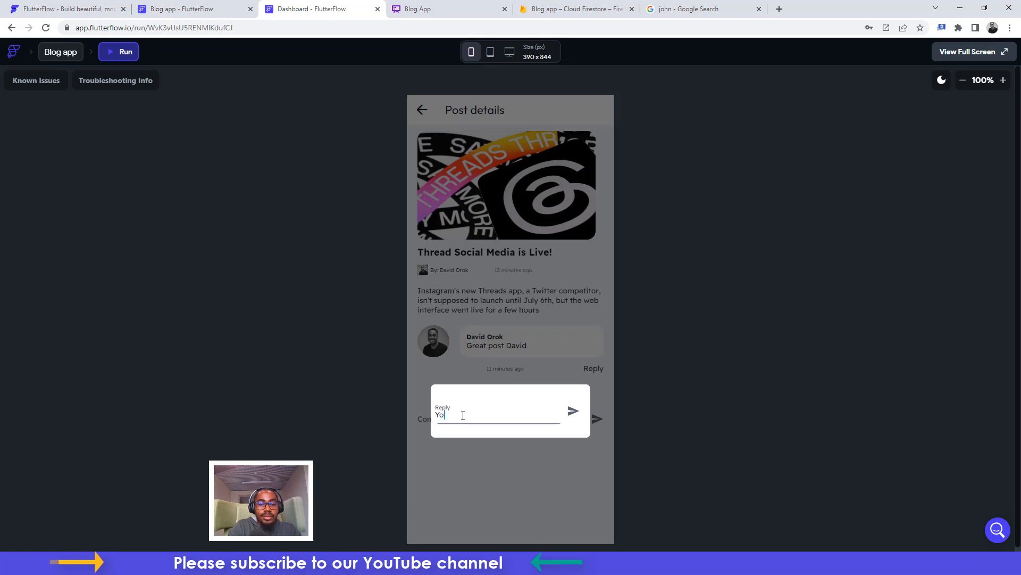
type("ect!")
left_click(571, 412)
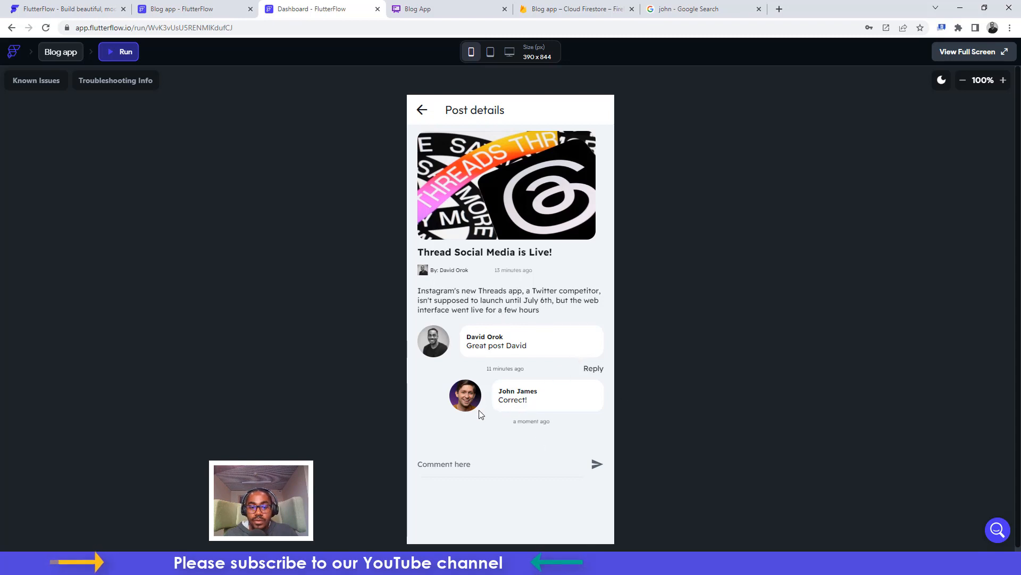
Comment 'I have 200k followers already' on the Threads post and clear the leftover comment text
left_click(432, 465)
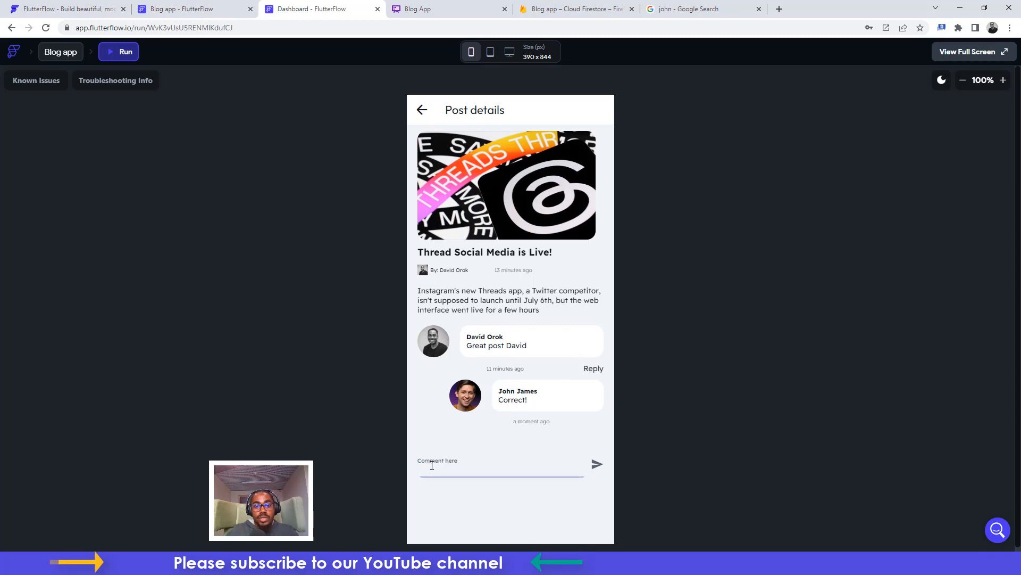
type("I h")
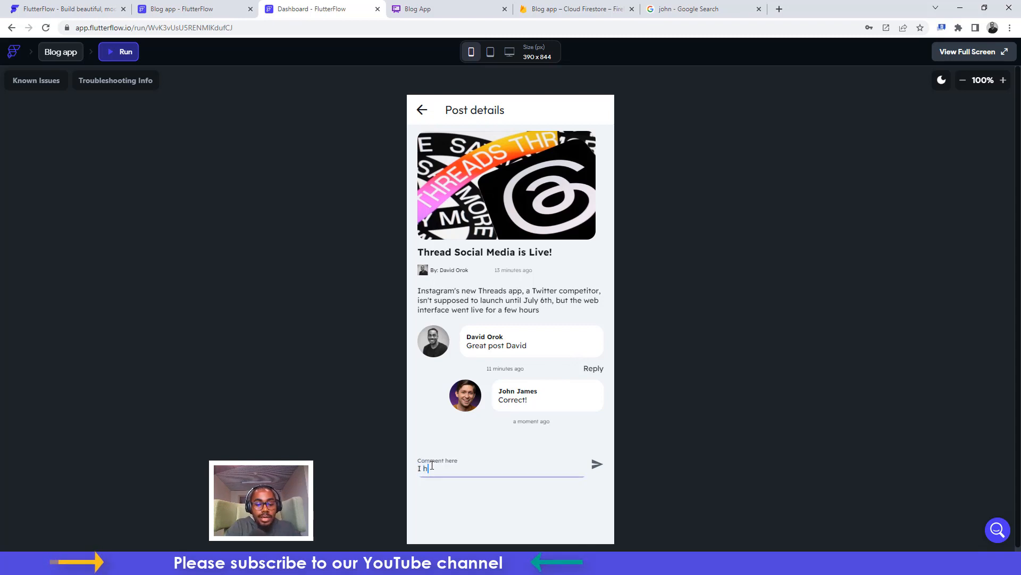
type("ave 200k")
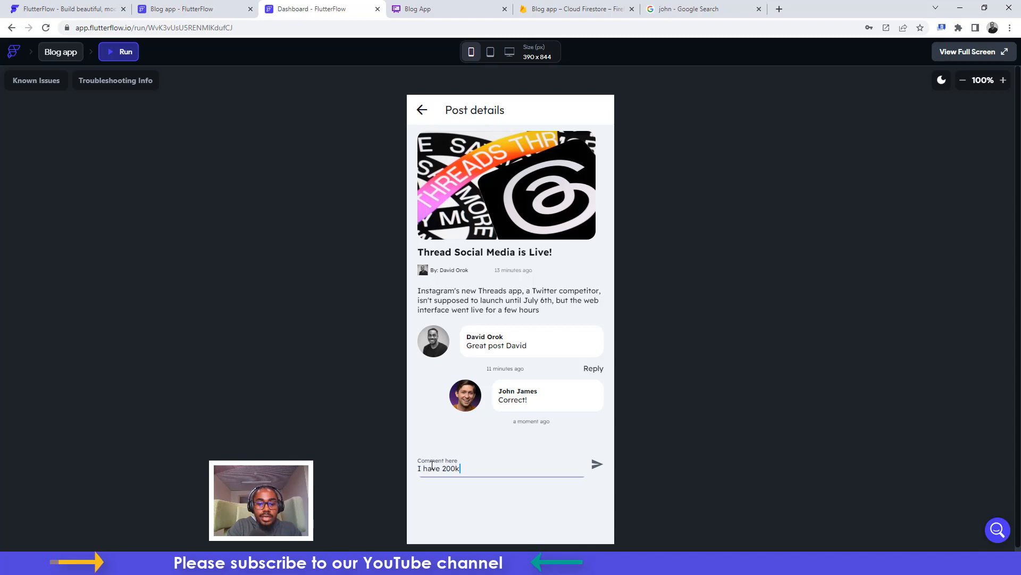
type(" followers already")
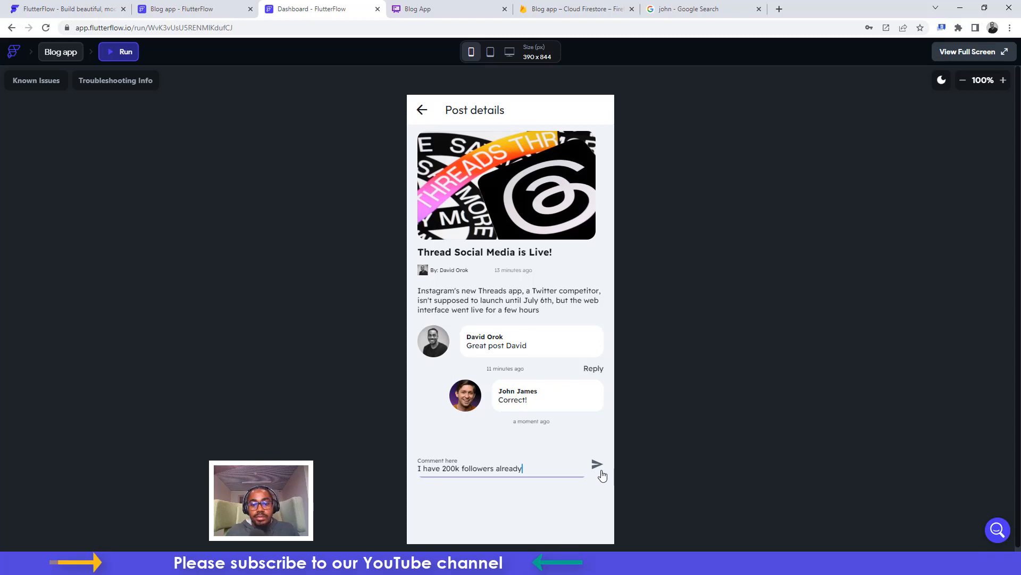
left_click(598, 465)
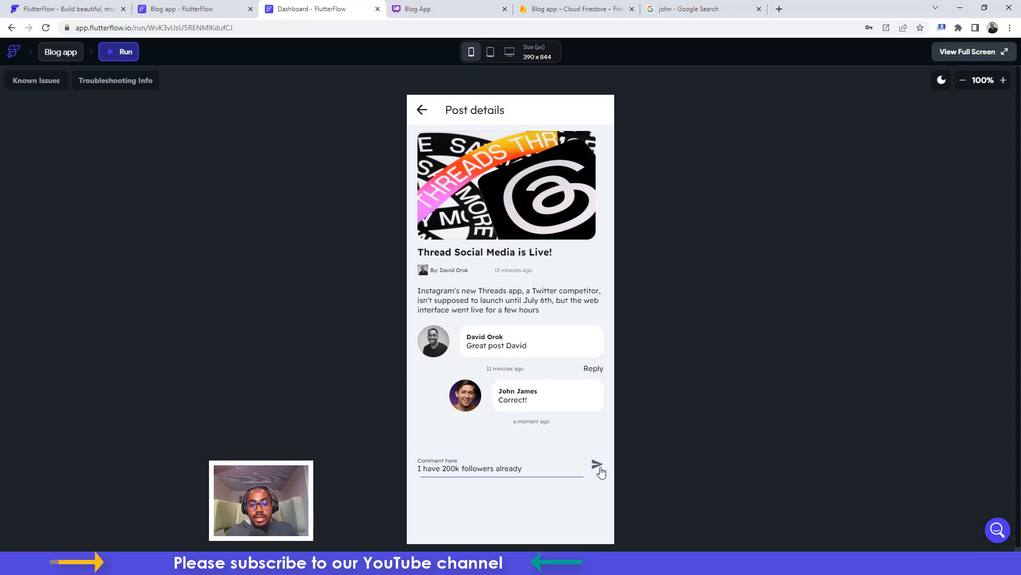
scroll(536, 453, "down", 1)
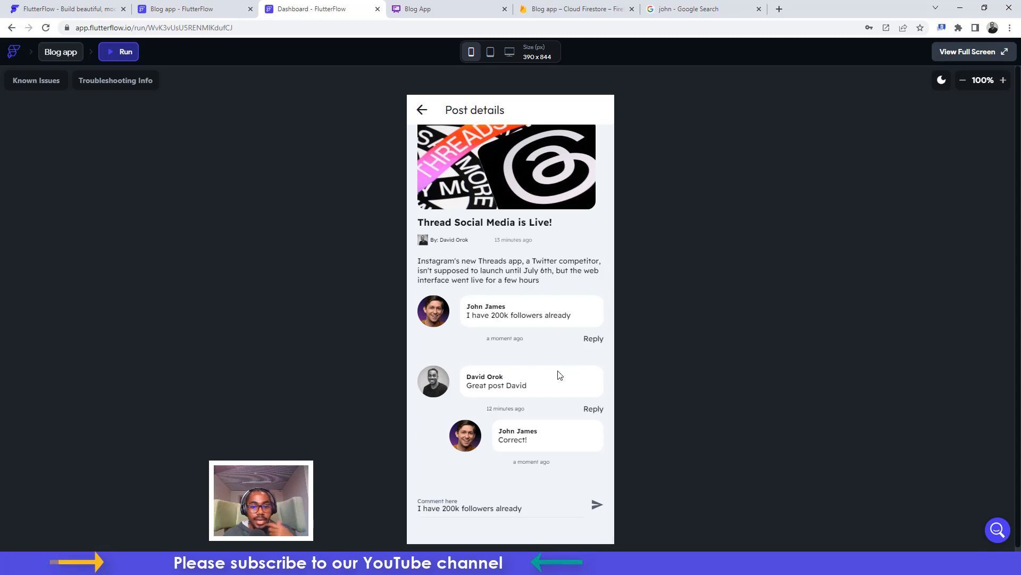
left_click_drag(527, 506, 366, 500)
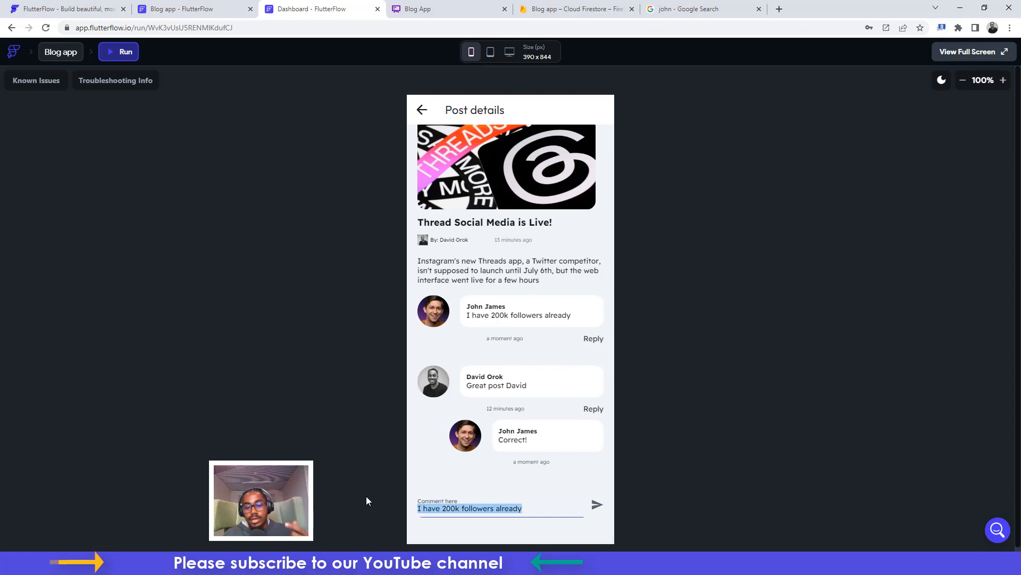
key("BackSpace")
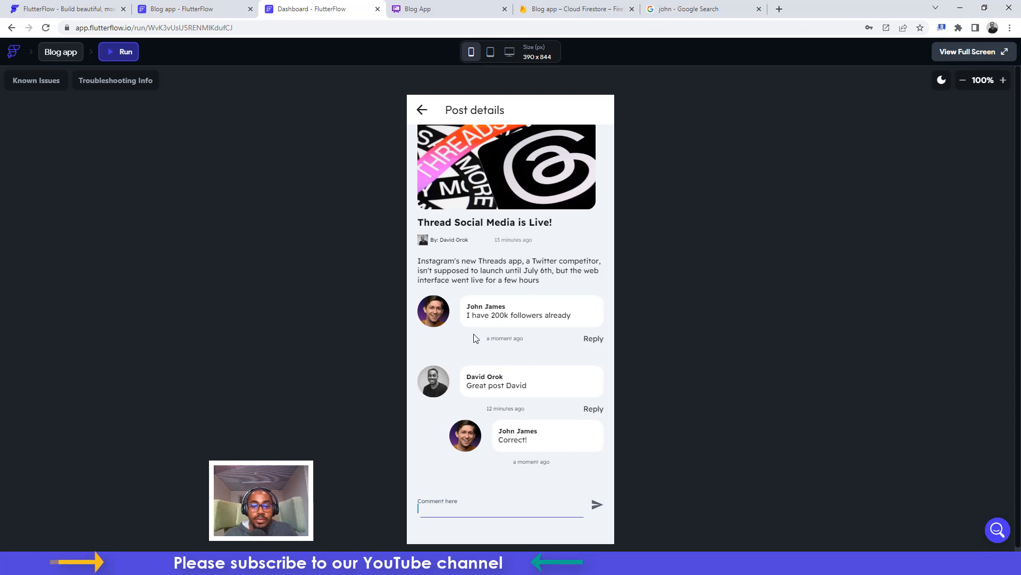
Reply 'Me too!' to the comment on the Elon plans to battle with Mark post, then return to the Dashboard
left_click(422, 109)
left_click(468, 405)
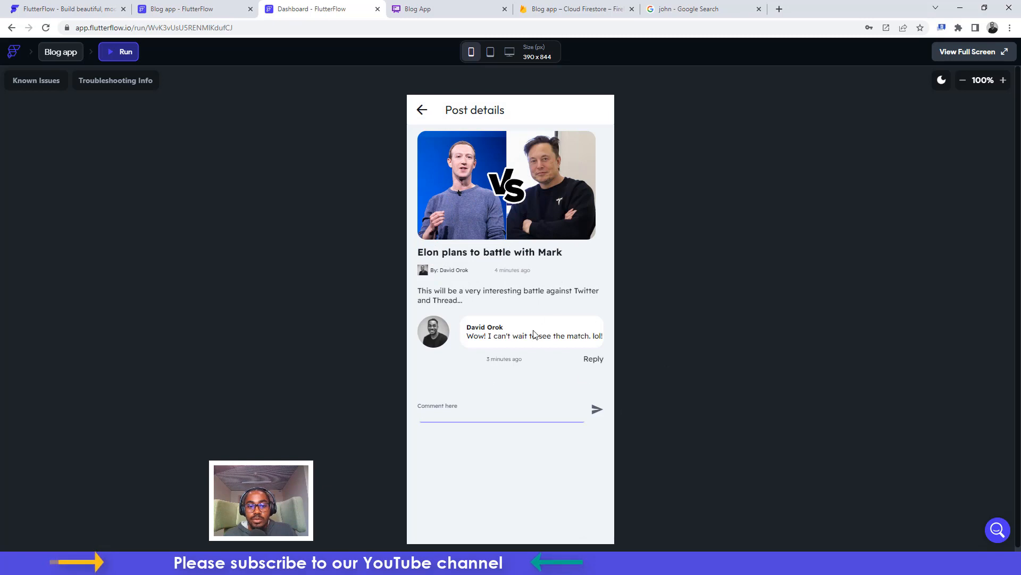
left_click(594, 358)
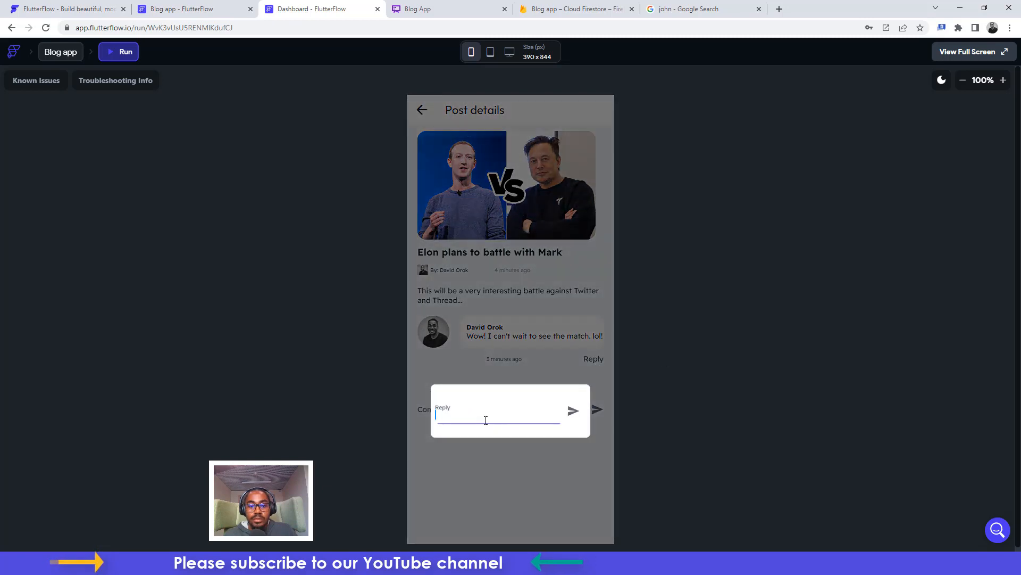
type("Me too!")
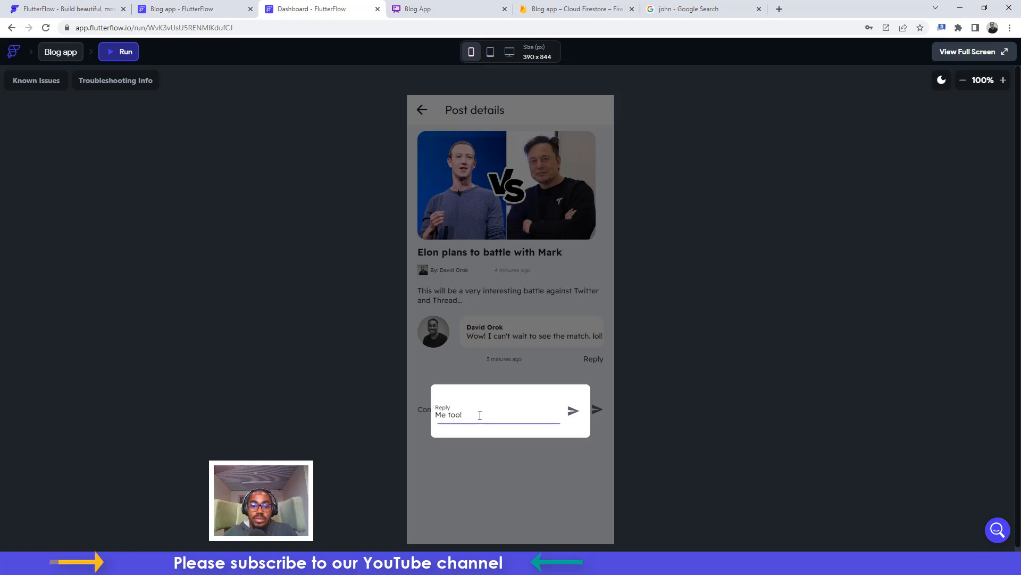
left_click(573, 411)
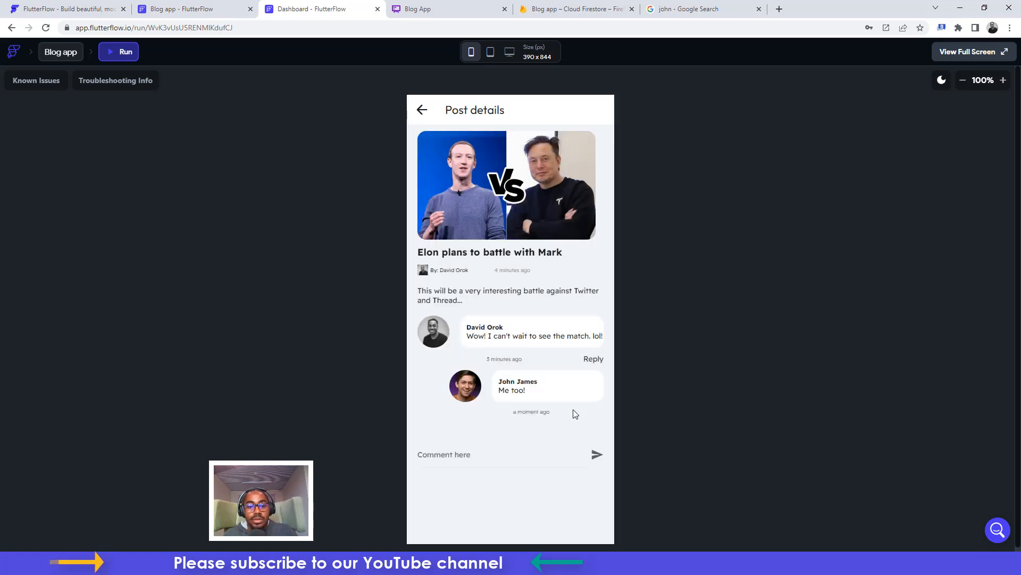
left_click(422, 110)
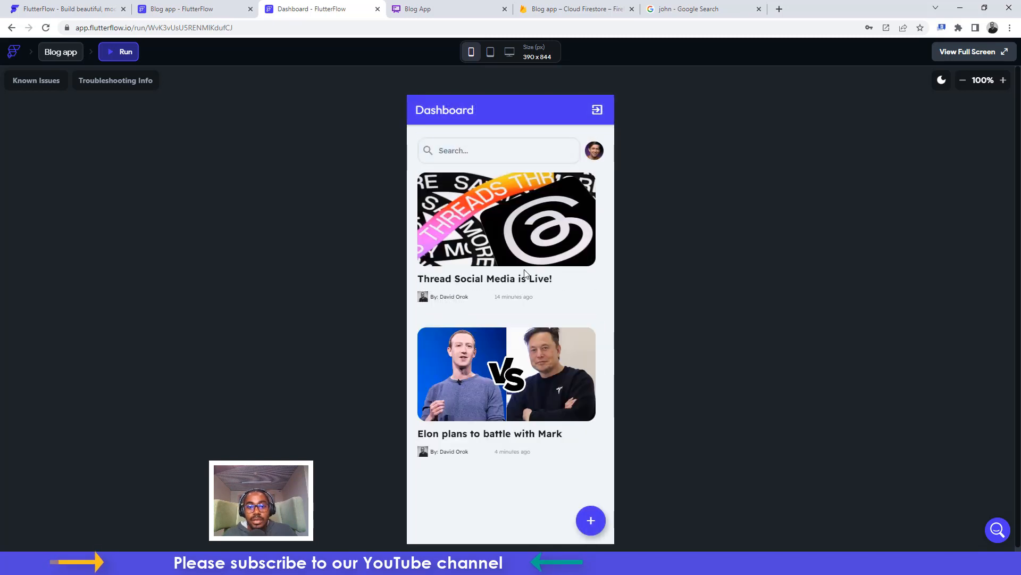